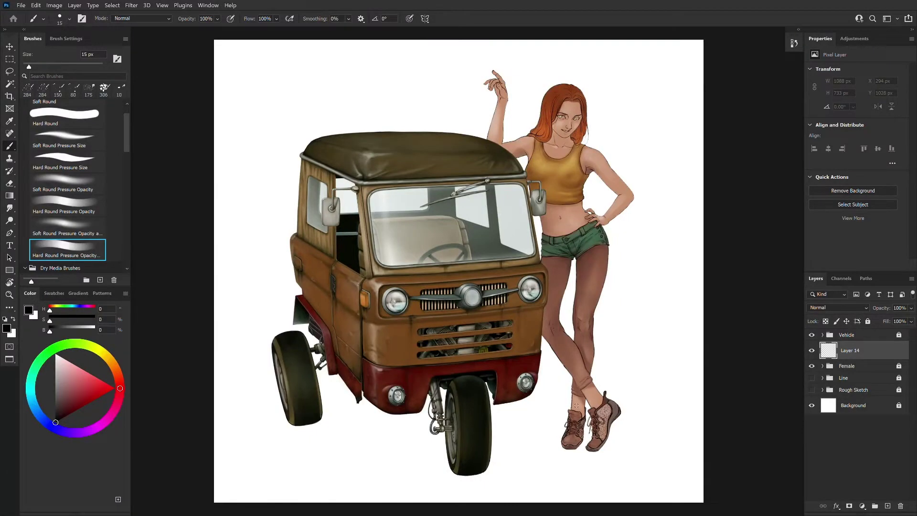
# - Paint red rims around both of the woman's eyes with a 2 px brush
pyautogui.scroll(5, 471, 397)
pyautogui.moveTo(335, 191); pyautogui.dragTo(471, 397)
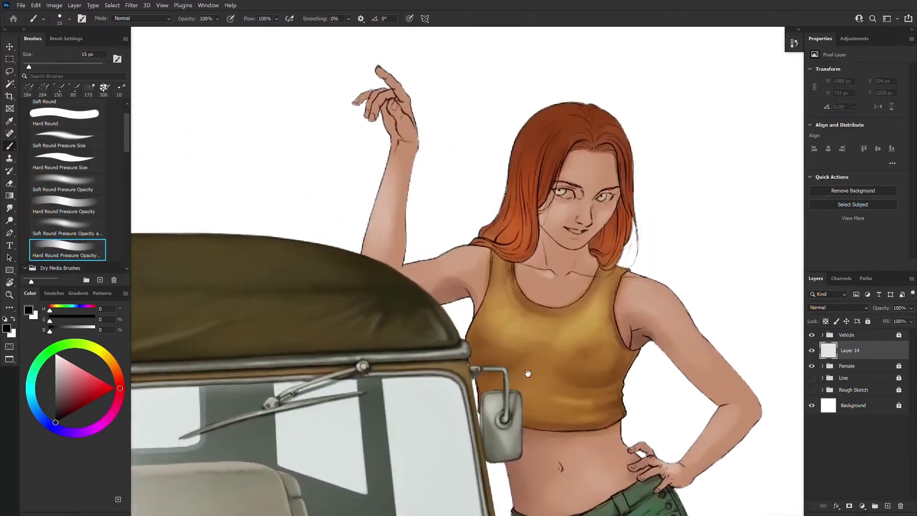
pyautogui.press('[')
pyautogui.press('[')
pyautogui.press('[')
pyautogui.press('[')
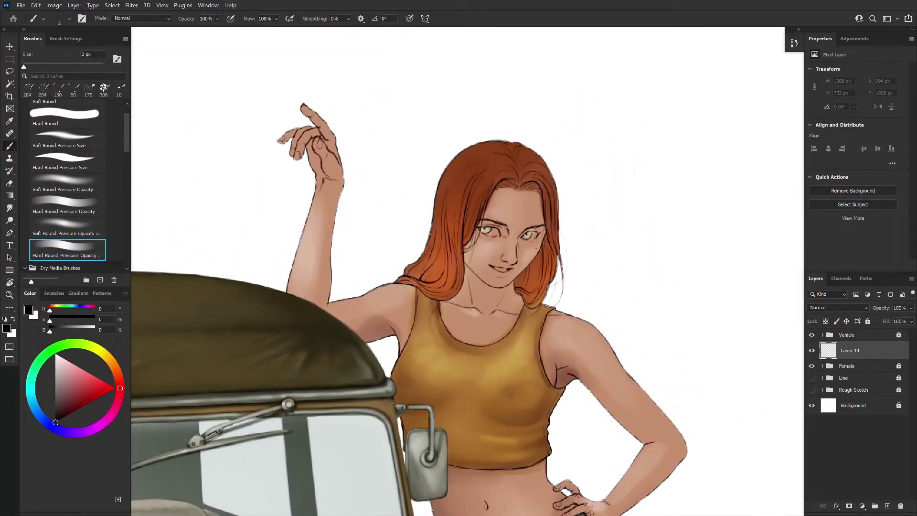
pyautogui.hotkey('ctrl', '+')
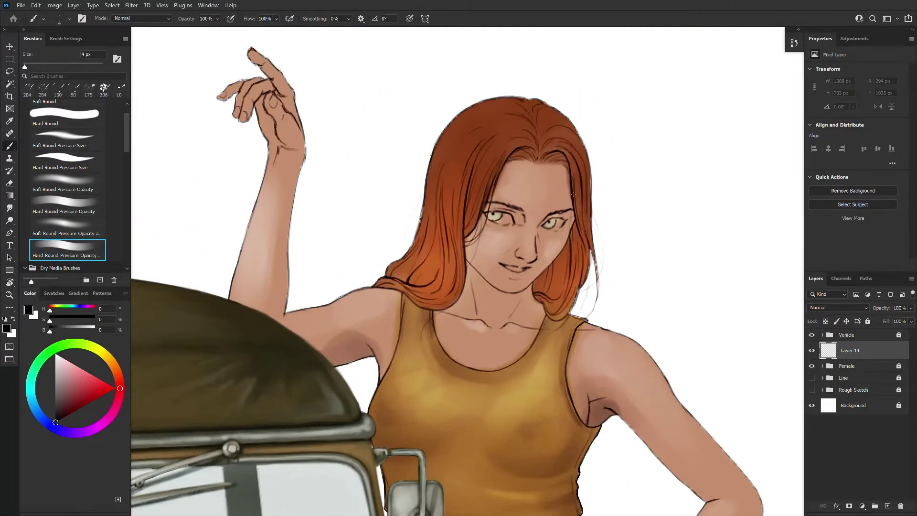
pyautogui.click(90, 386)
pyautogui.moveTo(484, 214); pyautogui.dragTo(497, 223)
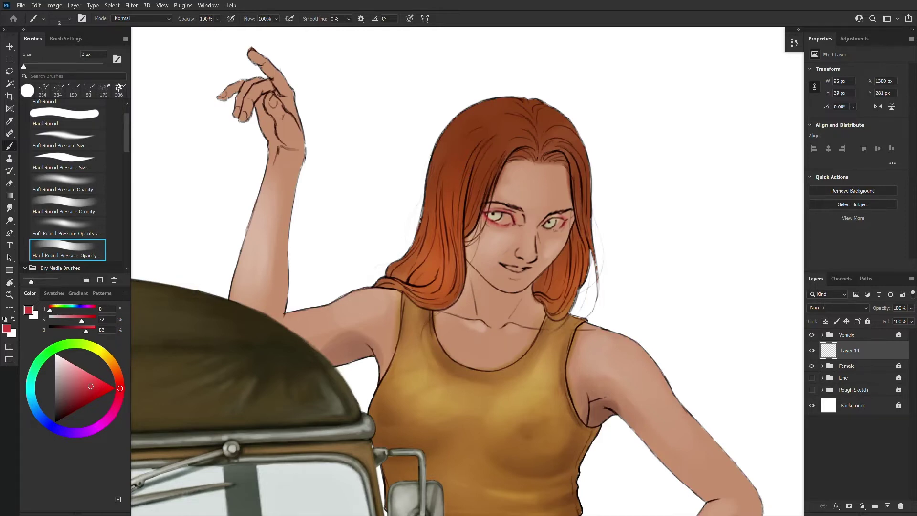
# - Tint the woman's cheeks and lips with the same red, undoing the misplaced cheek stroke
pyautogui.press(']')
pyautogui.press(']')
pyautogui.press(']')
pyautogui.press(']')
pyautogui.press(']')
pyautogui.press(']')
pyautogui.press(']')
pyautogui.press(']')
pyautogui.press(']')
pyautogui.moveTo(493, 240); pyautogui.dragTo(485, 248)
pyautogui.hotkey('ctrl', 'z')
pyautogui.press('[')
pyautogui.press('[')
pyautogui.press('[')
pyautogui.press('[')
pyautogui.press('[')
pyautogui.press('[')
pyautogui.press('[')
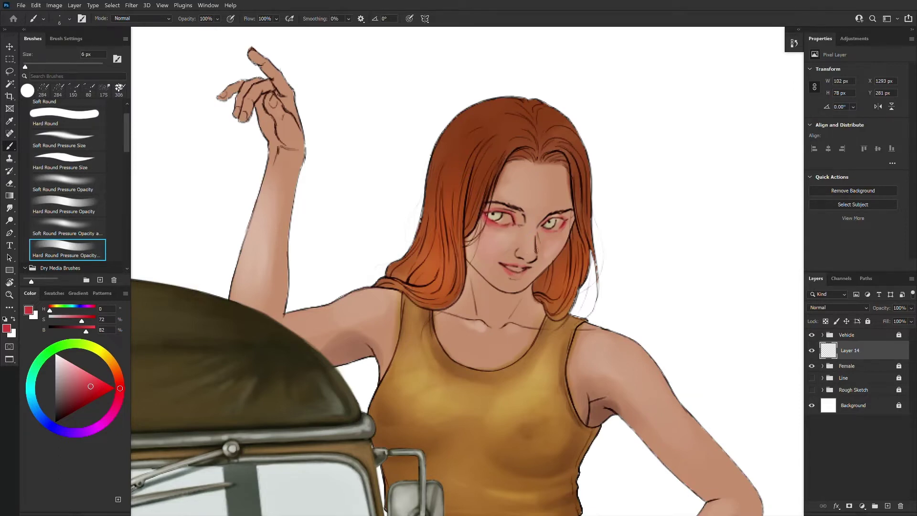
# - Paint over the eyebrows with a reddish brown sampled from the hair, using a 3 px brush
pyautogui.press(']')
pyautogui.press(']')
pyautogui.press(']')
pyautogui.press(']')
pyautogui.press(']')
pyautogui.press('[')
pyautogui.press('[')
pyautogui.keyDown('alt'); pyautogui.click(488, 177); pyautogui.keyUp('alt')
pyautogui.press('[')
pyautogui.moveTo(519, 208); pyautogui.dragTo(504, 203)
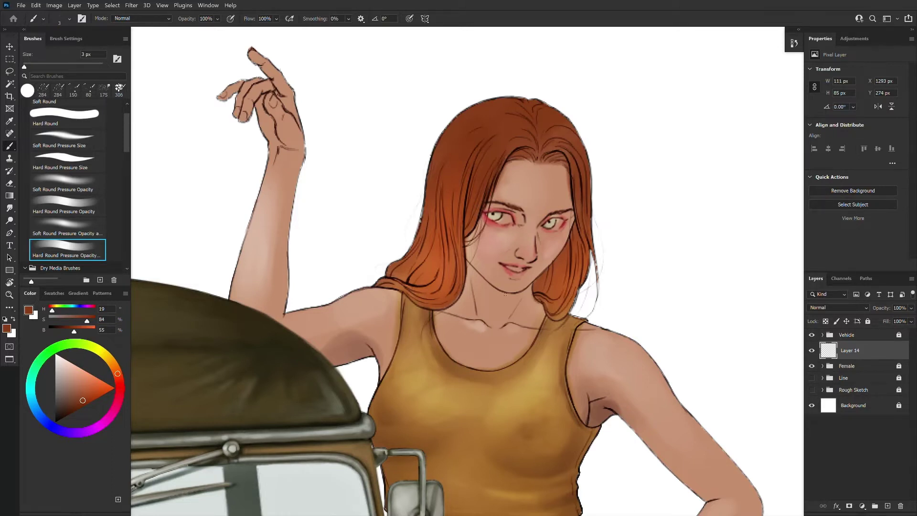
# - Shade the jawline and chin edge with reddish brown, resampling the tone from the side of the face
pyautogui.press(']')
pyautogui.press(']')
pyautogui.moveTo(470, 265)
pyautogui.mouseDown()
pyautogui.moveTo(495, 289)
pyautogui.moveTo(533, 292)
pyautogui.moveTo(472, 271)
pyautogui.moveTo(505, 294)
pyautogui.moveTo(528, 292)
pyautogui.mouseUp()
pyautogui.press(']')
pyautogui.press(']')
pyautogui.press('[')
pyautogui.press('[')
pyautogui.keyDown('alt'); pyautogui.click(486, 287); pyautogui.keyUp('alt')
pyautogui.keyDown('alt'); pyautogui.click(468, 262); pyautogui.keyUp('alt')
pyautogui.press(']')
pyautogui.press('[')
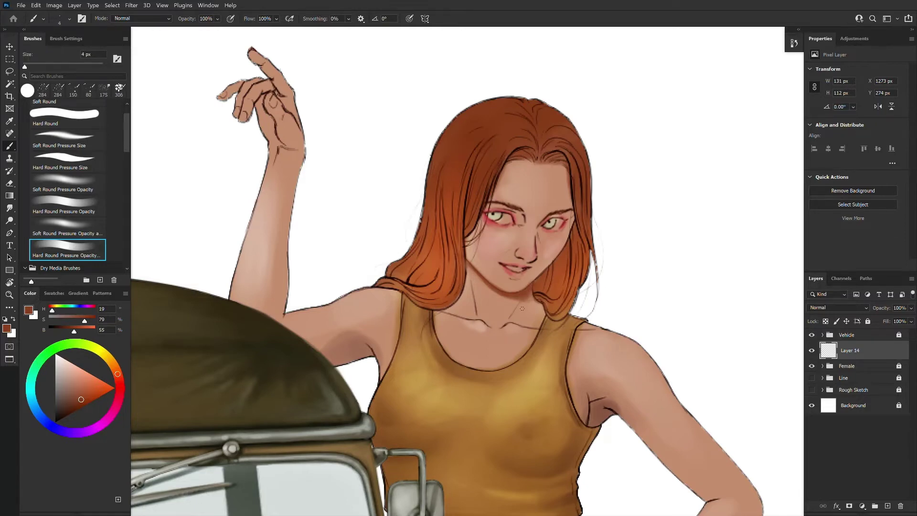
# - Soften the shading along the jaw with a skin tone sampled from the neck, using a 6 px brush
pyautogui.keyDown('alt'); pyautogui.click(522, 308); pyautogui.keyUp('alt')
pyautogui.press(']')
pyautogui.press(']')
pyautogui.press(']')
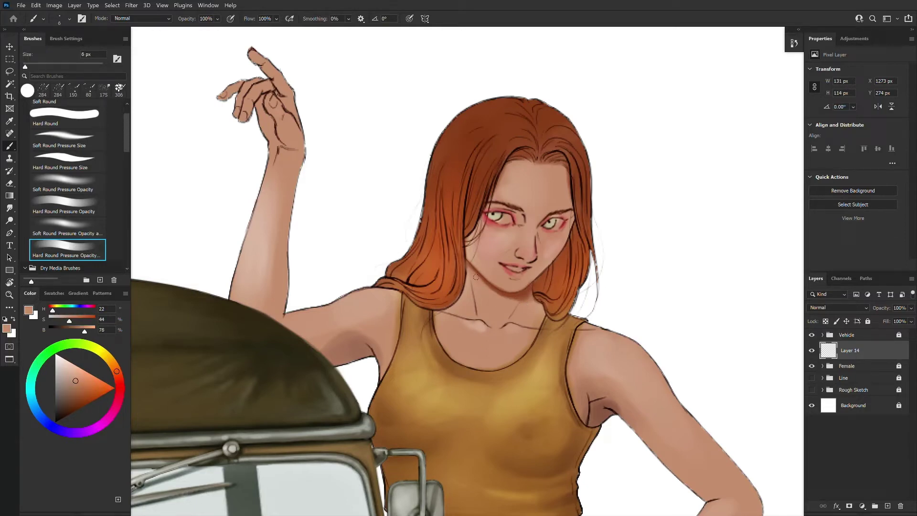
# - Shade the nose bridge and both eyebrows with a brown sampled beside the nose
pyautogui.press('[')
pyautogui.press('[')
pyautogui.keyDown('alt'); pyautogui.click(542, 223); pyautogui.keyUp('alt')
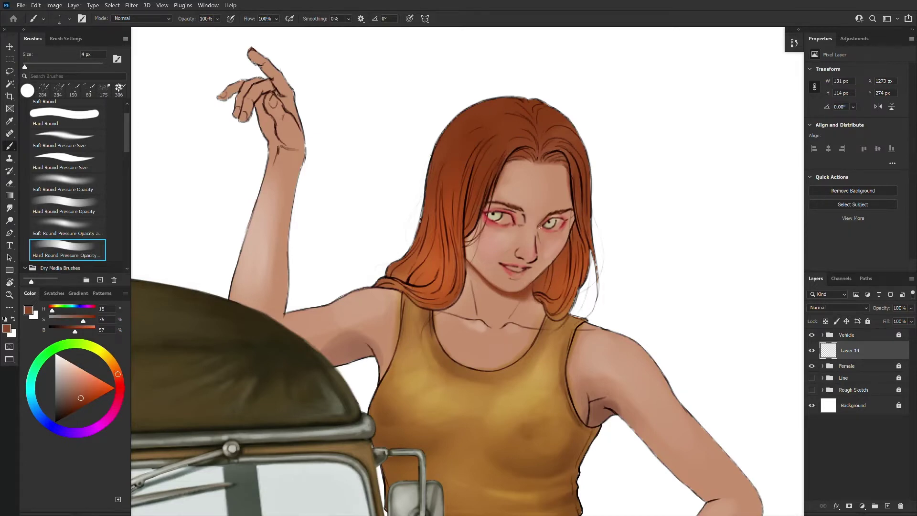
pyautogui.moveTo(538, 230)
pyautogui.mouseDown()
pyautogui.moveTo(537, 251)
pyautogui.moveTo(540, 239)
pyautogui.moveTo(493, 206)
pyautogui.mouseUp()
pyautogui.press(']')
pyautogui.press(']')
pyautogui.press('[')
pyautogui.moveTo(558, 212); pyautogui.dragTo(566, 213)
# - Shade the hairline and side of the face at 7 px and blend with skin sampled from the forehead
pyautogui.press(']')
pyautogui.press(']')
pyautogui.moveTo(506, 168); pyautogui.dragTo(494, 198)
pyautogui.moveTo(476, 229); pyautogui.dragTo(465, 258)
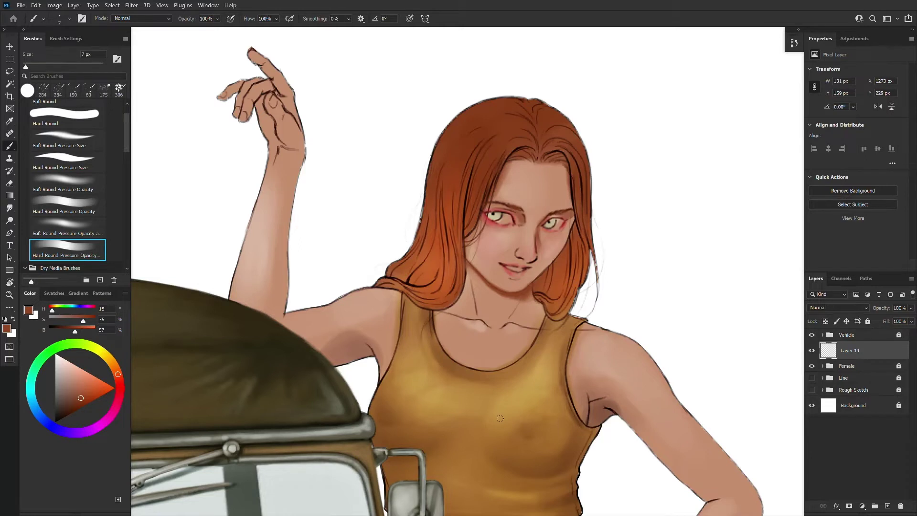
pyautogui.keyDown('alt'); pyautogui.click(531, 184); pyautogui.keyUp('alt')
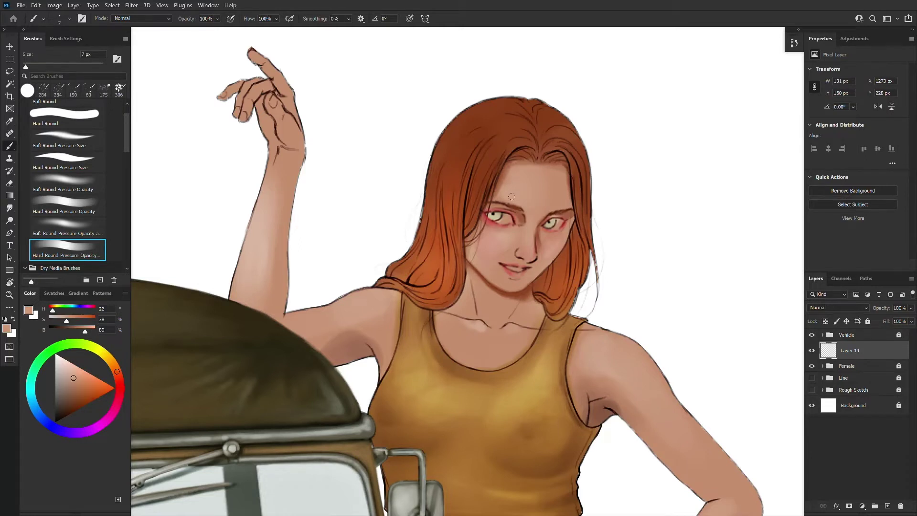
pyautogui.press(']')
# - Darken the irises and pupils of both eyes with a sampled near-black, flipping the canvas horizontally while working
pyautogui.keyDown('alt'); pyautogui.click(495, 213); pyautogui.keyUp('alt')
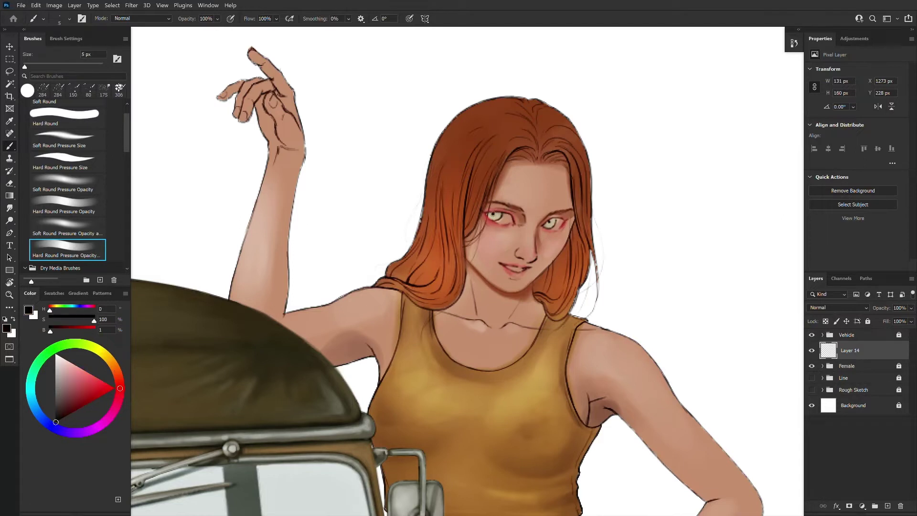
pyautogui.moveTo(496, 214); pyautogui.dragTo(555, 219)
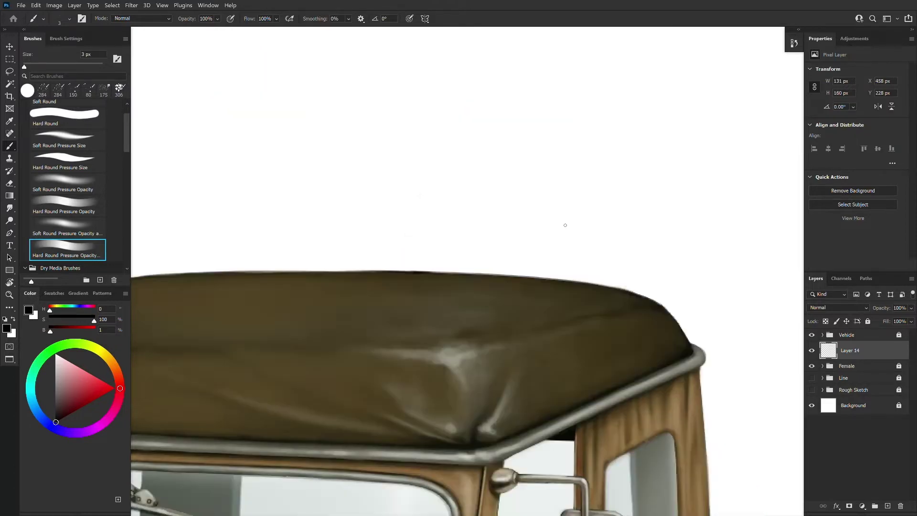
pyautogui.scroll(-3, 467, 271)
pyautogui.scroll(3, 334, 286)
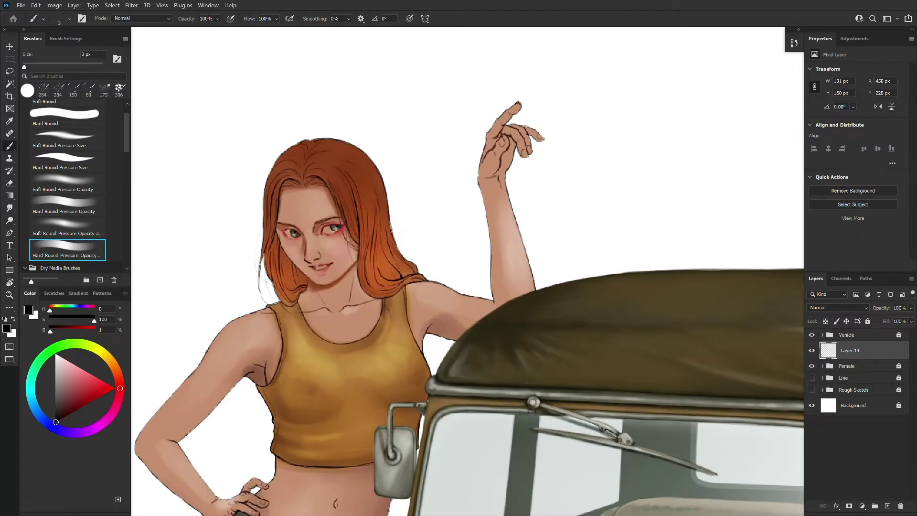
pyautogui.moveTo(370, 274); pyautogui.dragTo(475, 284)
pyautogui.scroll(2, 478, 285)
pyautogui.moveTo(427, 228); pyautogui.dragTo(428, 231)
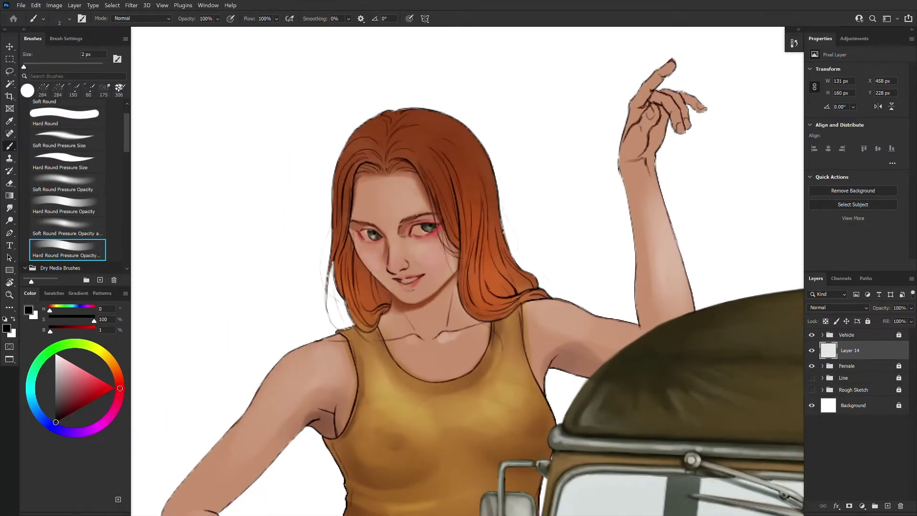
pyautogui.moveTo(373, 235); pyautogui.dragTo(430, 231)
# - Refine the irises with an olive grey sampled from the eye and with the default black
pyautogui.press('[')
pyautogui.keyDown('alt'); pyautogui.click(379, 232); pyautogui.keyUp('alt')
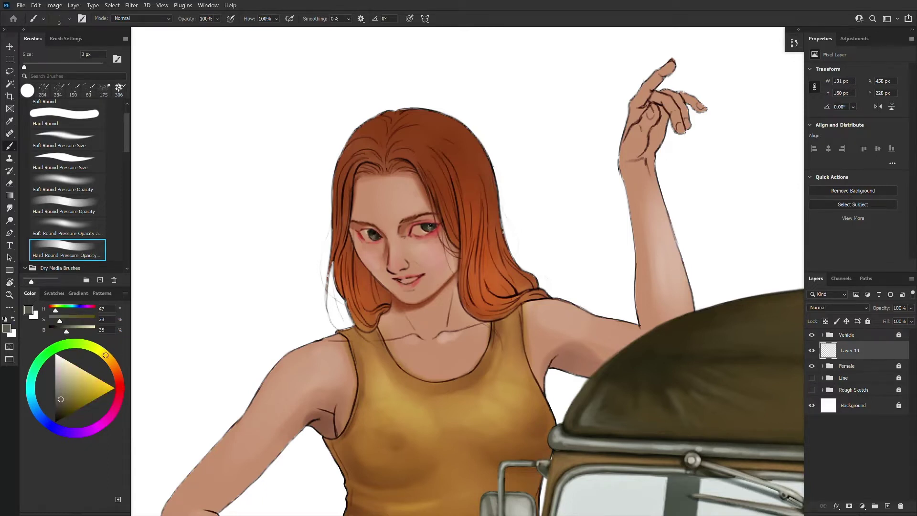
pyautogui.press('d')
pyautogui.hotkey('alt', 'd')
pyautogui.press('Escape')
pyautogui.press(']')
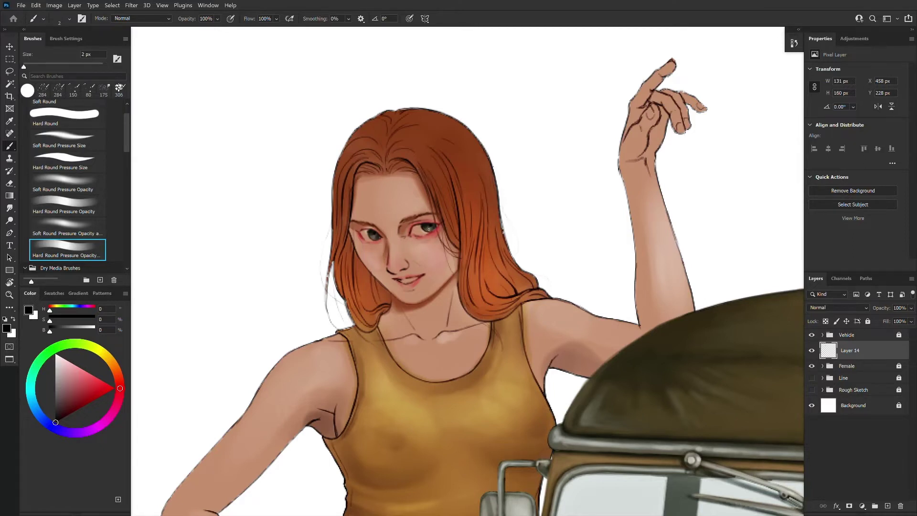
# - Rework the irises and upper lids with dark, skin and grey tones sampled from the eyes and nose
pyautogui.keyDown('alt'); pyautogui.click(429, 226); pyautogui.keyUp('alt')
pyautogui.press('[')
pyautogui.keyDown('alt'); pyautogui.click(391, 244); pyautogui.keyUp('alt')
pyautogui.press(']')
pyautogui.press(']')
pyautogui.keyDown('alt'); pyautogui.click(372, 236); pyautogui.keyUp('alt')
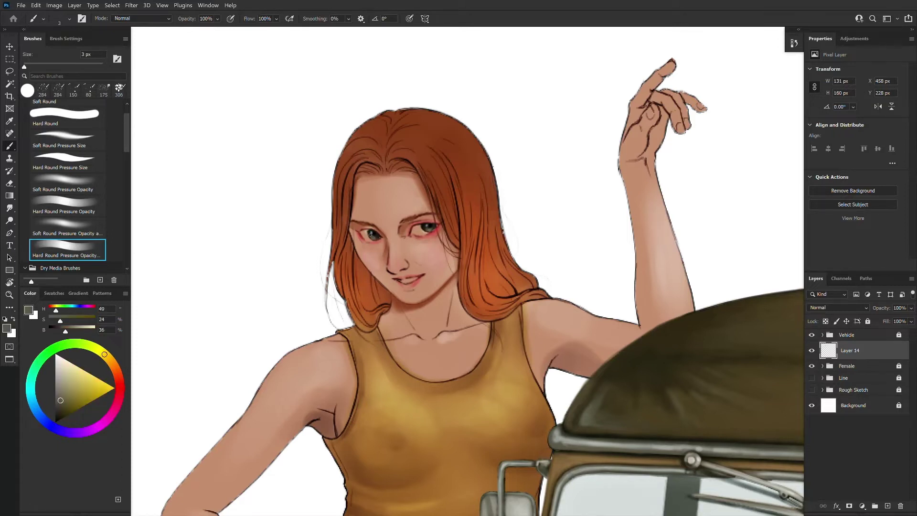
pyautogui.keyDown('alt'); pyautogui.click(430, 228); pyautogui.keyUp('alt')
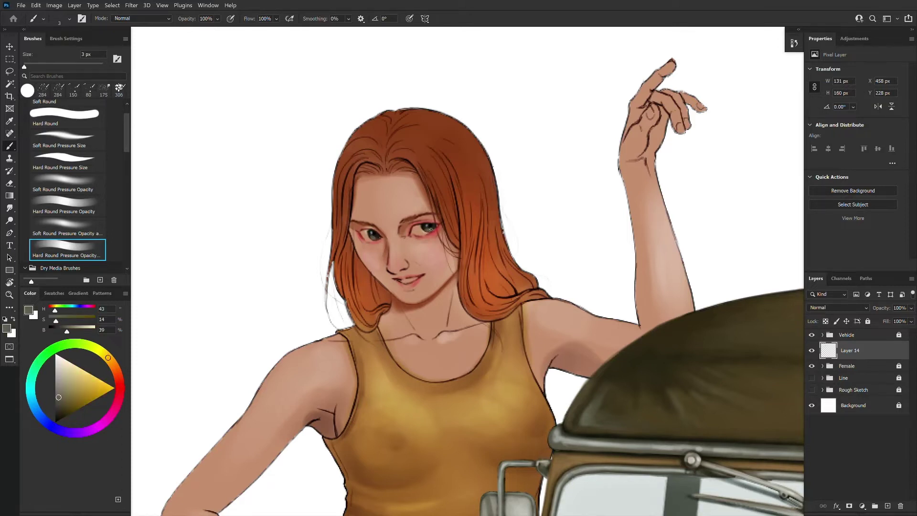
pyautogui.keyDown('alt'); pyautogui.click(428, 225); pyautogui.keyUp('alt')
# - Add tiny white highlights to the eyes with the 2 px Hard Round Pressure Size brush, then restore the pressure opacity brush
pyautogui.keyDown('alt'); pyautogui.click(235, 293); pyautogui.keyUp('alt')
pyautogui.press('[')
pyautogui.click(72, 162)
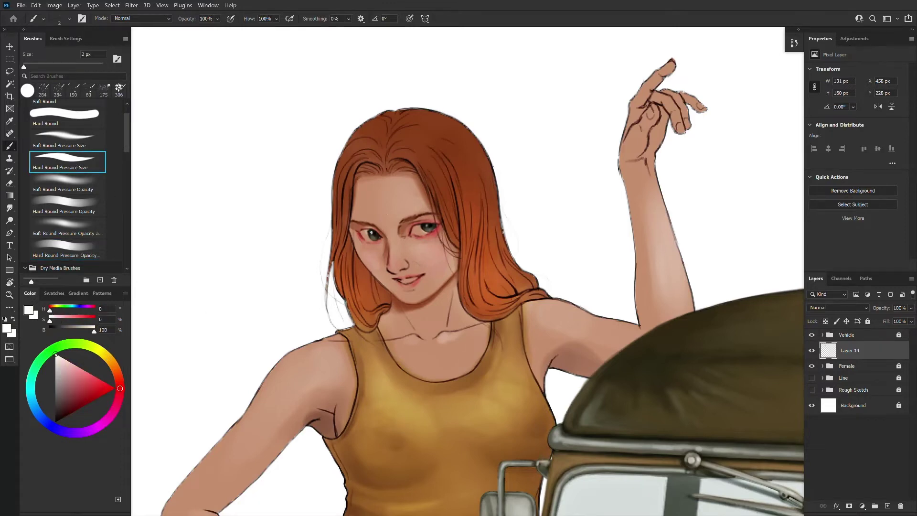
pyautogui.hotkey('ctrl', '-')
pyautogui.hotkey('ctrl', '+')
pyautogui.click(76, 253)
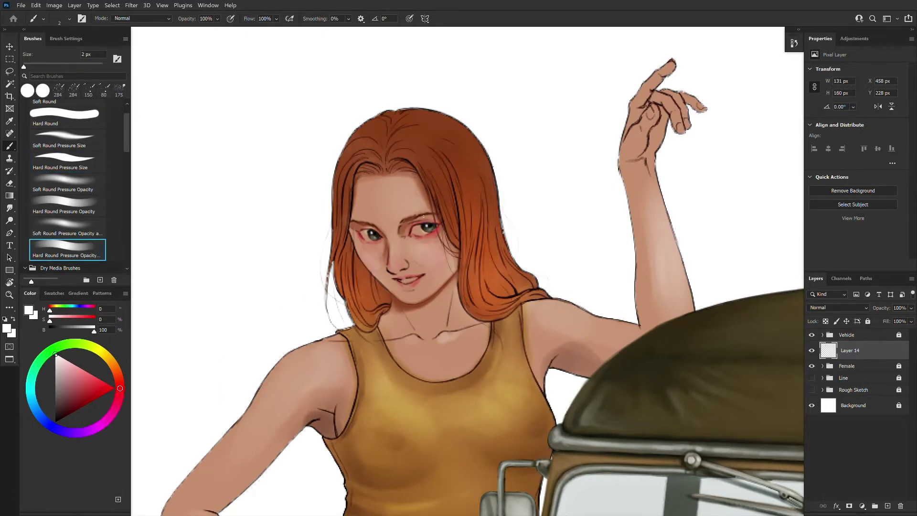
# - Flip the canvas back horizontally and touch up the eye with a sampled dark brown at 2 px
pyautogui.hotkey('ctrl', 'shift', 'h')
pyautogui.moveTo(587, 382); pyautogui.dragTo(143, 432)
pyautogui.hotkey('ctrl', '+')
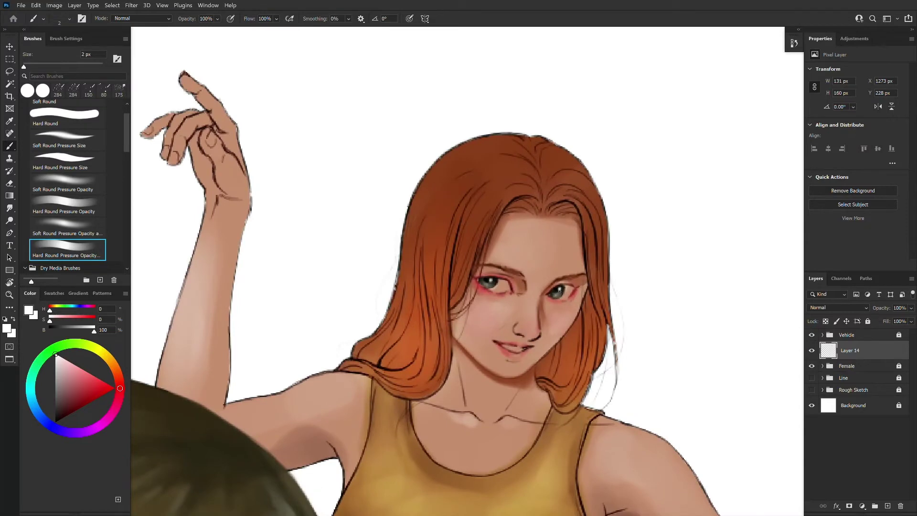
pyautogui.keyDown('alt'); pyautogui.click(553, 298); pyautogui.keyUp('alt')
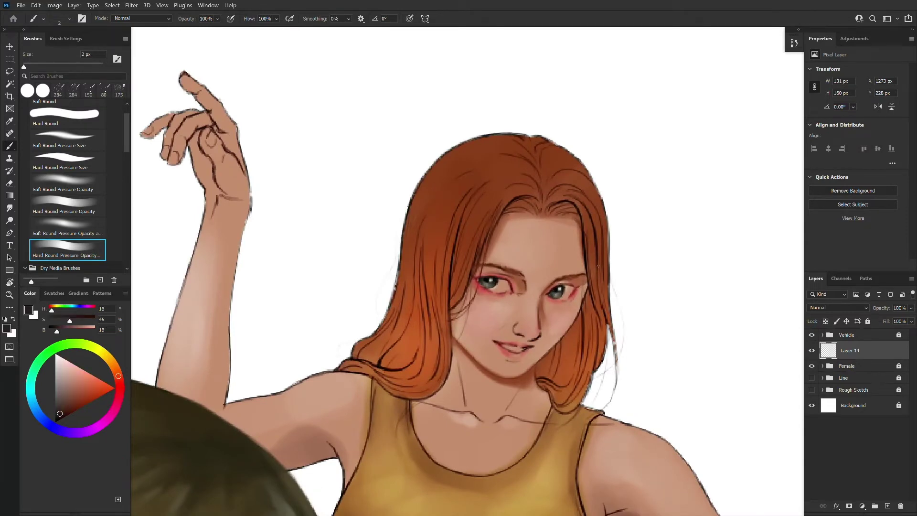
# - Paint bright red (H 0, S 81, B 100) around the rims of both eyes with a 4 px brush
pyautogui.click(111, 384)
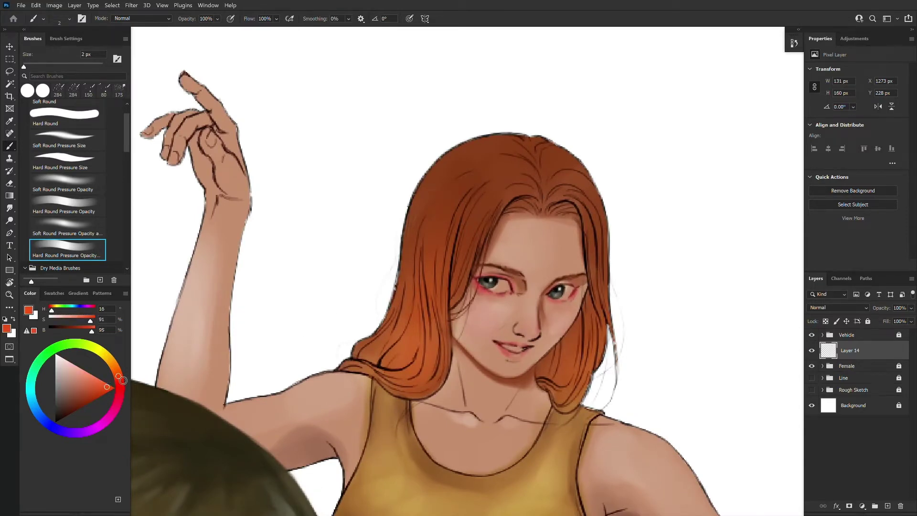
pyautogui.click(121, 388)
pyautogui.click(103, 381)
pyautogui.press(']')
pyautogui.press(']')
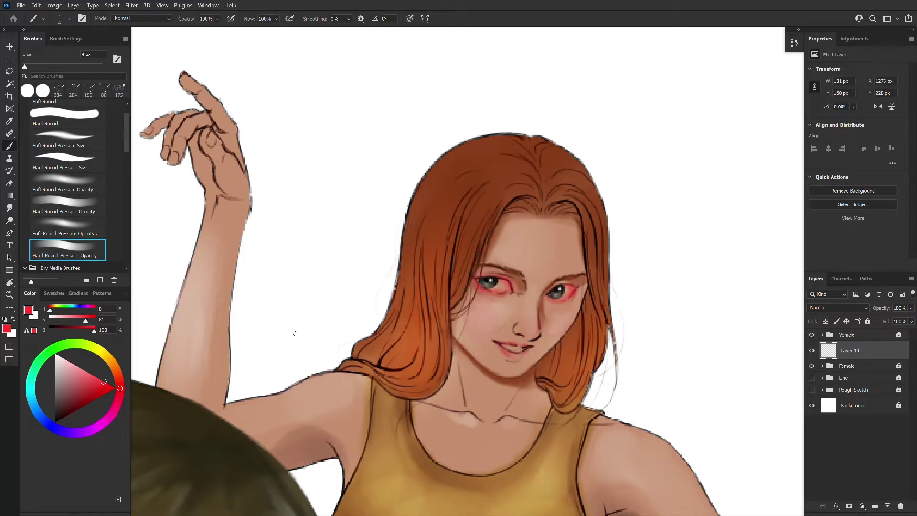
# - Paint the whites of both eyes beside the irises with white sampled from the background
pyautogui.keyDown('alt'); pyautogui.click(320, 319); pyautogui.keyUp('alt')
pyautogui.moveTo(499, 284); pyautogui.dragTo(500, 281)
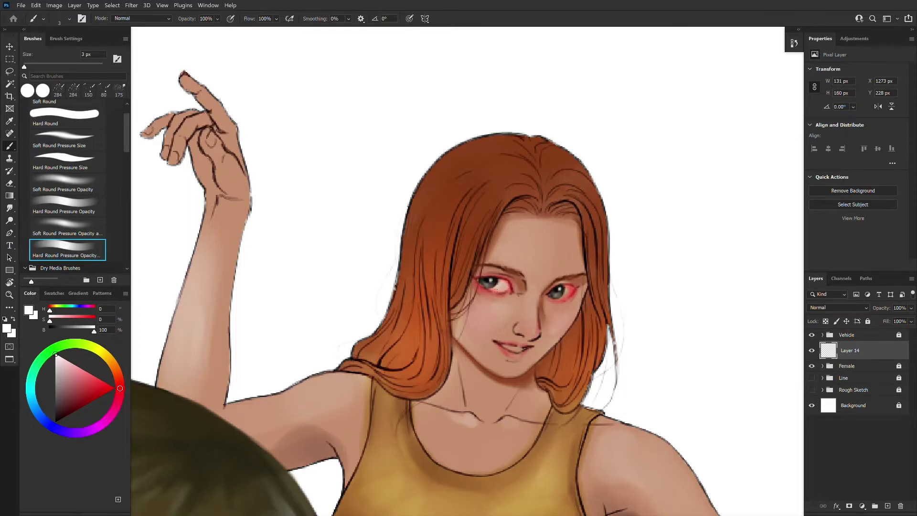
pyautogui.press('[')
pyautogui.press('[')
pyautogui.moveTo(566, 290); pyautogui.dragTo(565, 295)
pyautogui.press(']')
pyautogui.moveTo(567, 291); pyautogui.dragTo(572, 288)
# - Deepen the iris and upper lash line with dark browns sampled from the eye, using a 2 px brush
pyautogui.keyDown('alt'); pyautogui.click(500, 282); pyautogui.keyUp('alt')
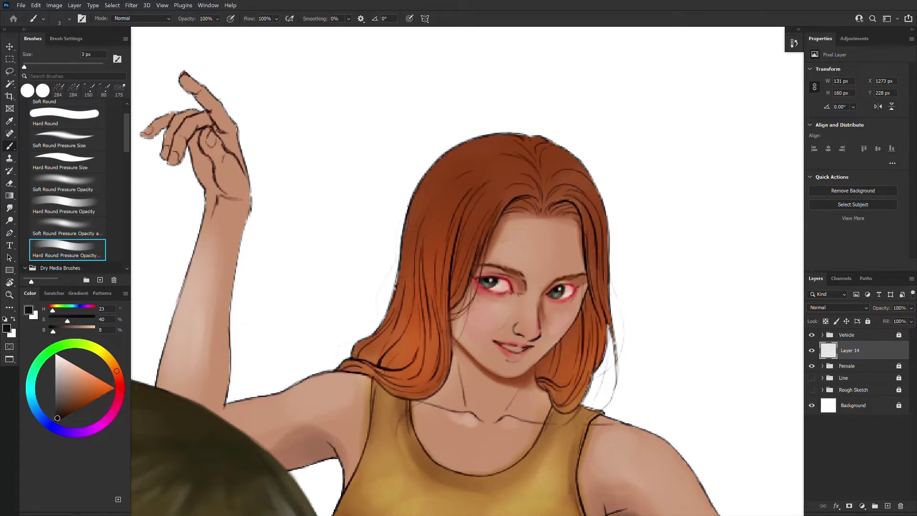
pyautogui.press(']')
pyautogui.keyDown('alt'); pyautogui.click(495, 283); pyautogui.keyUp('alt')
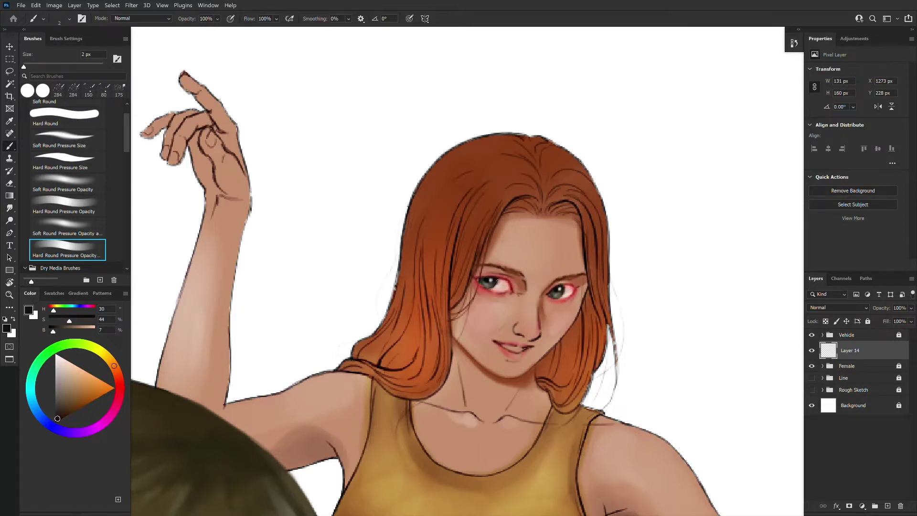
pyautogui.keyDown('alt'); pyautogui.click(489, 286); pyautogui.keyUp('alt')
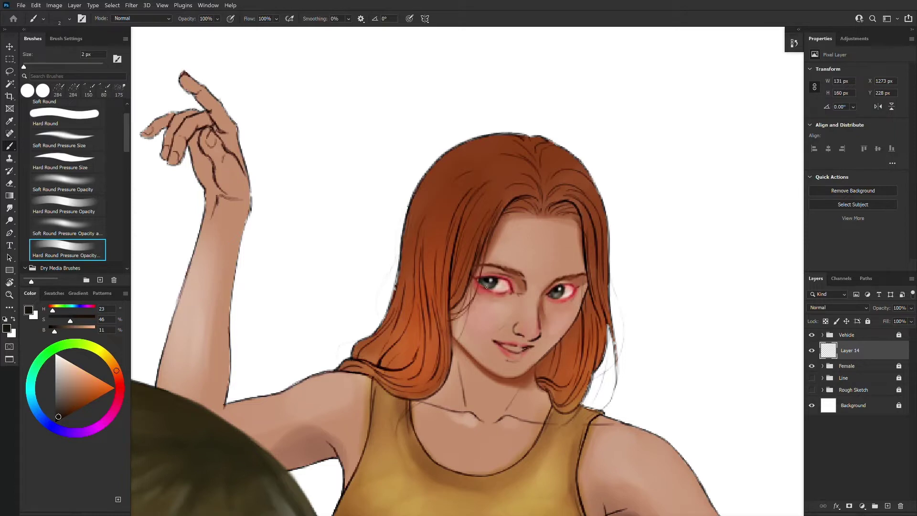
pyautogui.keyDown('alt'); pyautogui.click(489, 277); pyautogui.keyUp('alt')
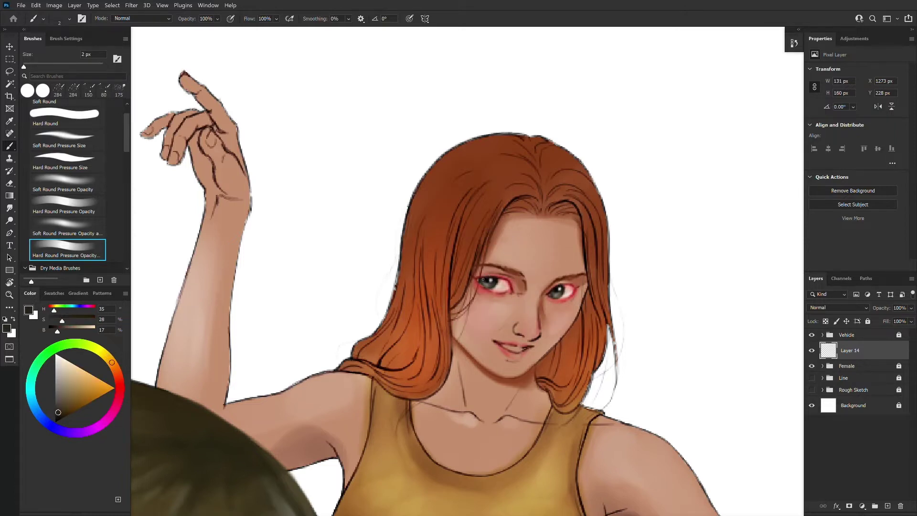
pyautogui.keyDown('alt'); pyautogui.click(490, 280); pyautogui.keyUp('alt')
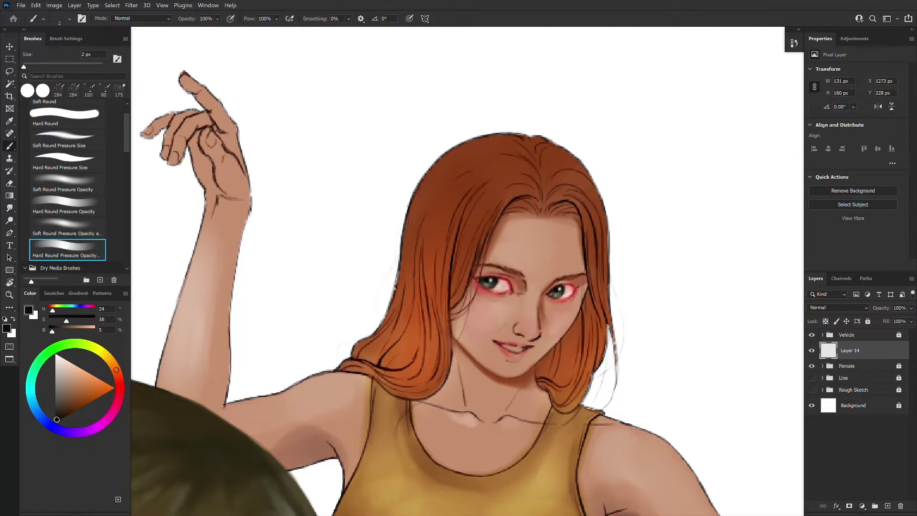
# - Brighten the eye whites with pure white at 3 px and blend them with tones sampled inside each eye
pyautogui.click(56, 354)
pyautogui.press(']')
pyautogui.moveTo(499, 290); pyautogui.dragTo(506, 287)
pyautogui.moveTo(566, 295); pyautogui.dragTo(568, 292)
pyautogui.press('[')
pyautogui.keyDown('alt'); pyautogui.click(500, 285); pyautogui.keyUp('alt')
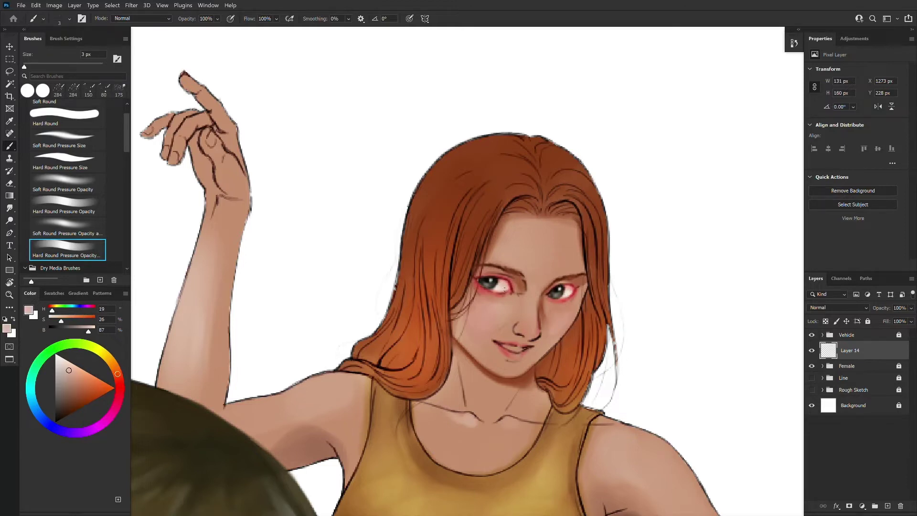
pyautogui.keyDown('alt'); pyautogui.click(569, 291); pyautogui.keyUp('alt')
# - Retouch the eyelids and eyebrows with skin and brown tones sampled around both eyes
pyautogui.keyDown('alt'); pyautogui.click(520, 280); pyautogui.keyUp('alt')
pyautogui.press(']')
pyautogui.press(']')
pyautogui.keyDown('alt'); pyautogui.click(500, 273); pyautogui.keyUp('alt')
pyautogui.press('[')
pyautogui.press('[')
pyautogui.press('[')
pyautogui.keyDown('alt'); pyautogui.click(510, 268); pyautogui.keyUp('alt')
pyautogui.keyDown('alt'); pyautogui.click(570, 279); pyautogui.keyUp('alt')
pyautogui.press(']')
pyautogui.keyDown('alt'); pyautogui.click(572, 278); pyautogui.keyUp('alt')
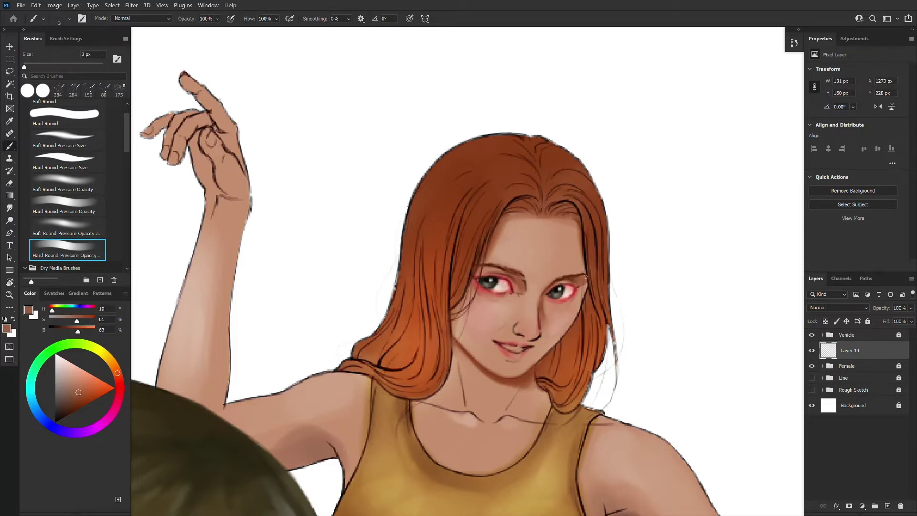
# - Draw a black upper lash line on the eye beside the nose with the 2 px Hard Round Pressure Size brush
pyautogui.click(66, 162)
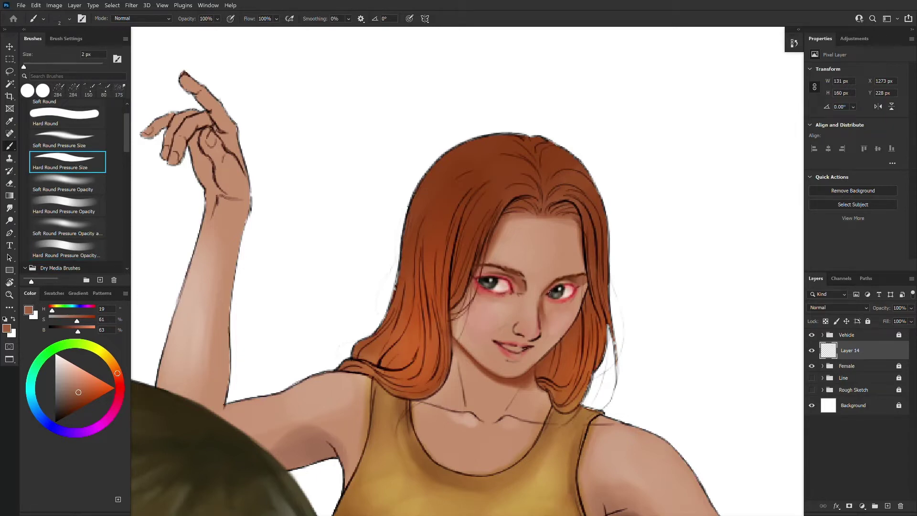
pyautogui.press('d')
pyautogui.moveTo(549, 292); pyautogui.dragTo(567, 282)
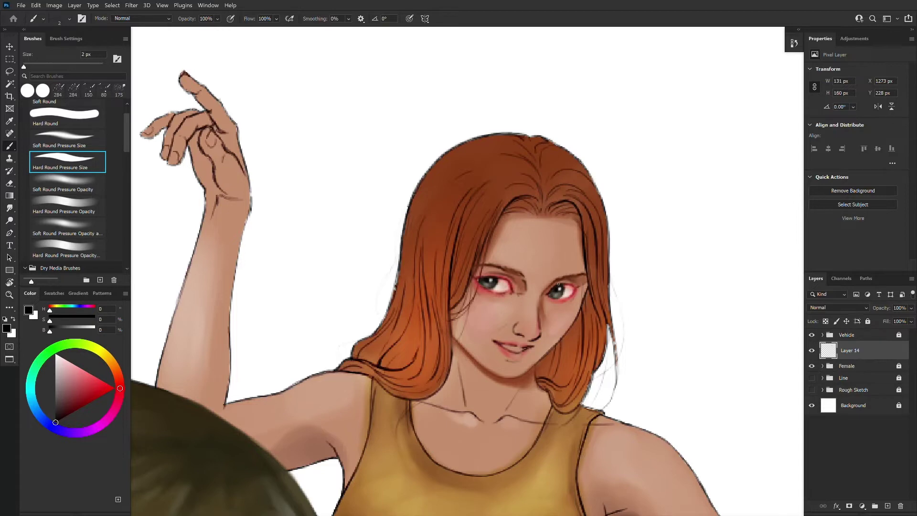
# - Clean up the outer corner of the far-side eye with sampled skin tones and add fine black lashes at 1 px
pyautogui.keyDown('alt'); pyautogui.click(579, 288); pyautogui.keyUp('alt')
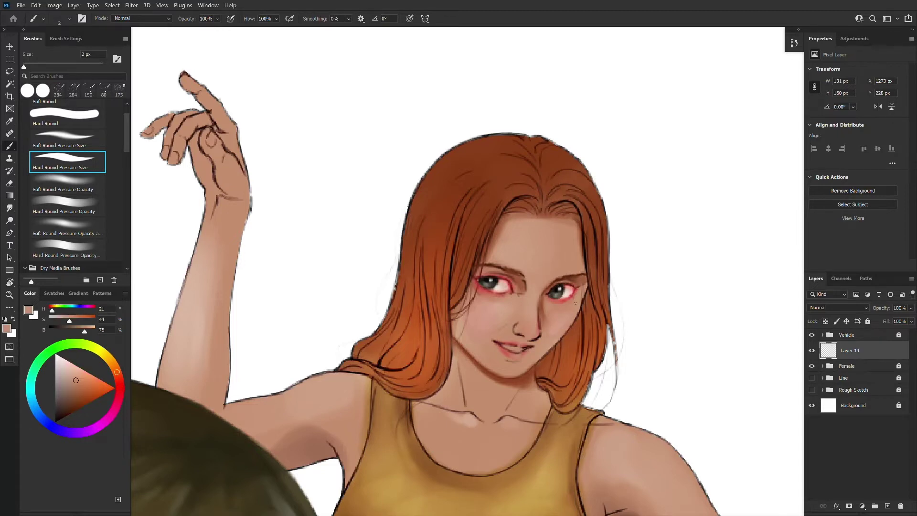
pyautogui.press(']')
pyautogui.keyDown('alt'); pyautogui.click(580, 282); pyautogui.keyUp('alt')
pyautogui.press('[')
pyautogui.press('[')
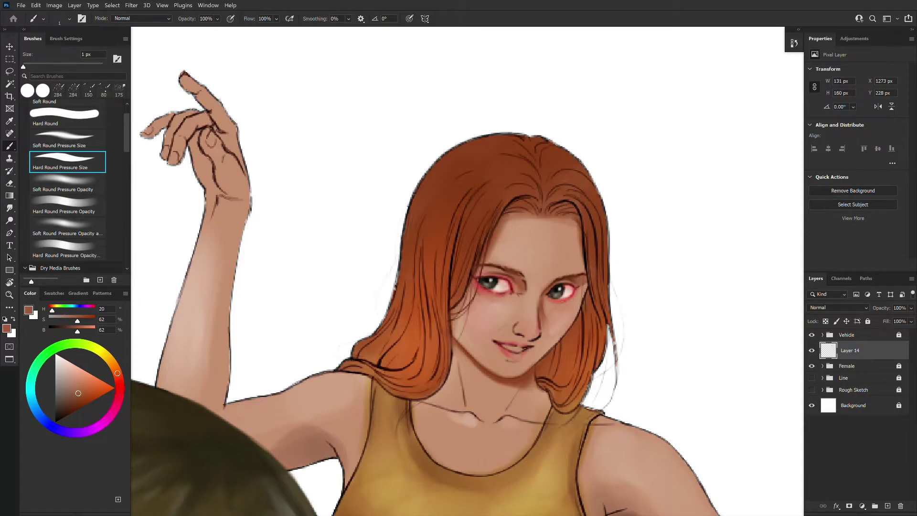
pyautogui.press('d')
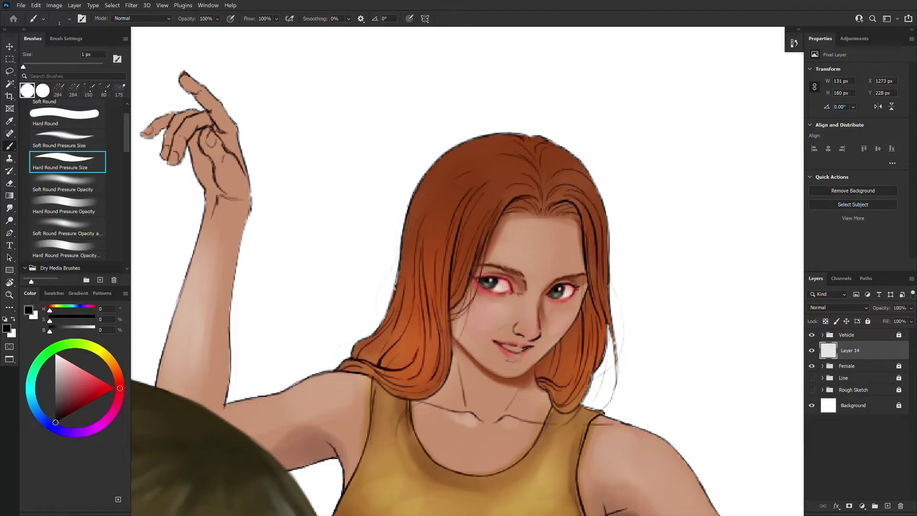
# - Refine the lower rims and whites of both eyes at 1 px with reds and pale tones sampled around them
pyautogui.keyDown('alt'); pyautogui.click(557, 300); pyautogui.keyUp('alt')
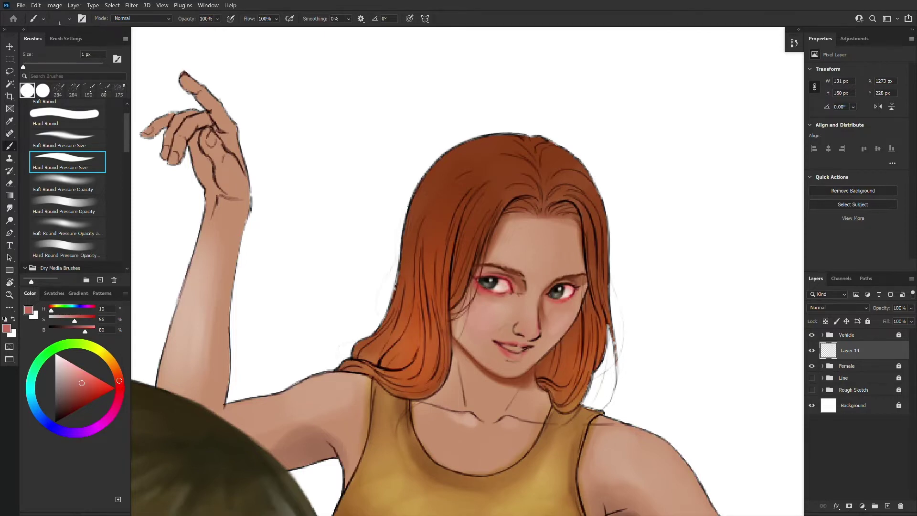
pyautogui.keyDown('alt'); pyautogui.click(567, 293); pyautogui.keyUp('alt')
pyautogui.keyDown('alt'); pyautogui.click(580, 288); pyautogui.keyUp('alt')
pyautogui.keyDown('alt'); pyautogui.click(485, 283); pyautogui.keyUp('alt')
pyautogui.keyDown('alt'); pyautogui.click(498, 287); pyautogui.keyUp('alt')
pyautogui.keyDown('alt'); pyautogui.click(508, 290); pyautogui.keyUp('alt')
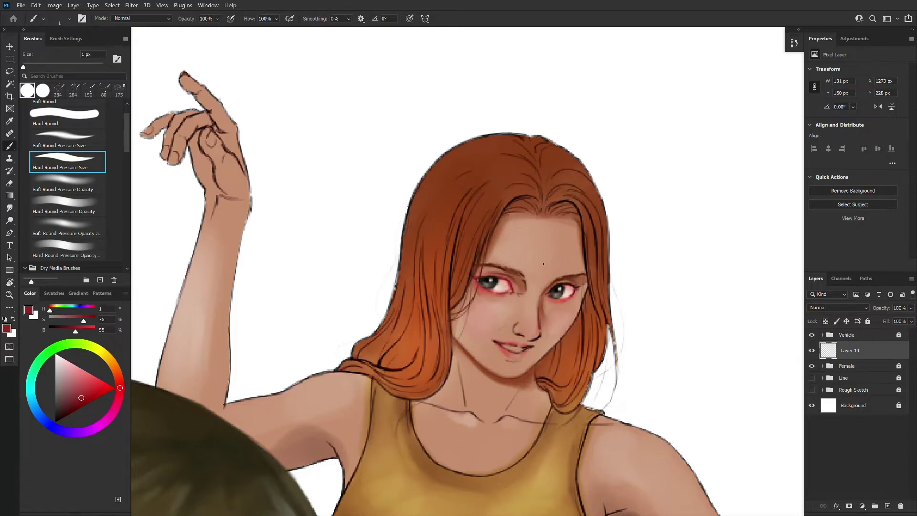
# - Add black outer lashes to the eye beside the loose hair strand and touch up its iris with sampled grey at 2 px
pyautogui.press('d')
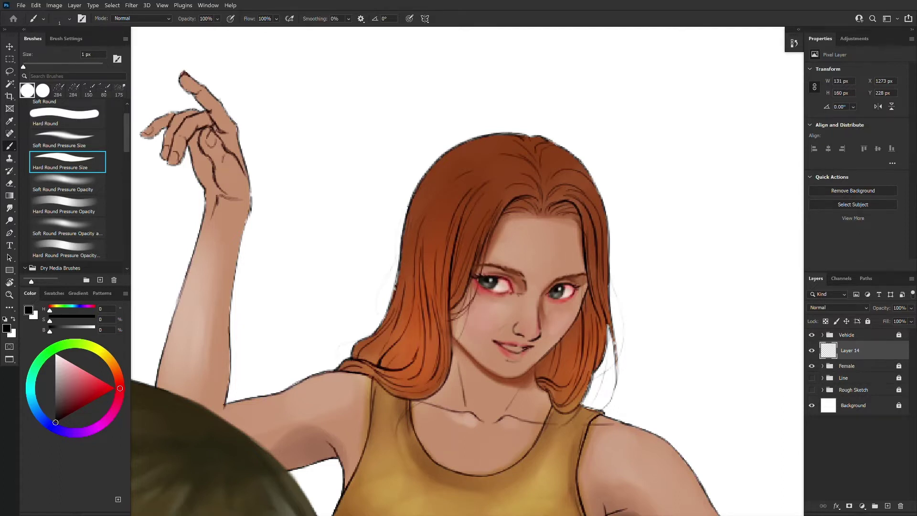
pyautogui.press(']')
pyautogui.keyDown('alt'); pyautogui.click(480, 284); pyautogui.keyUp('alt')
pyautogui.keyDown('alt'); pyautogui.click(492, 282); pyautogui.keyUp('alt')
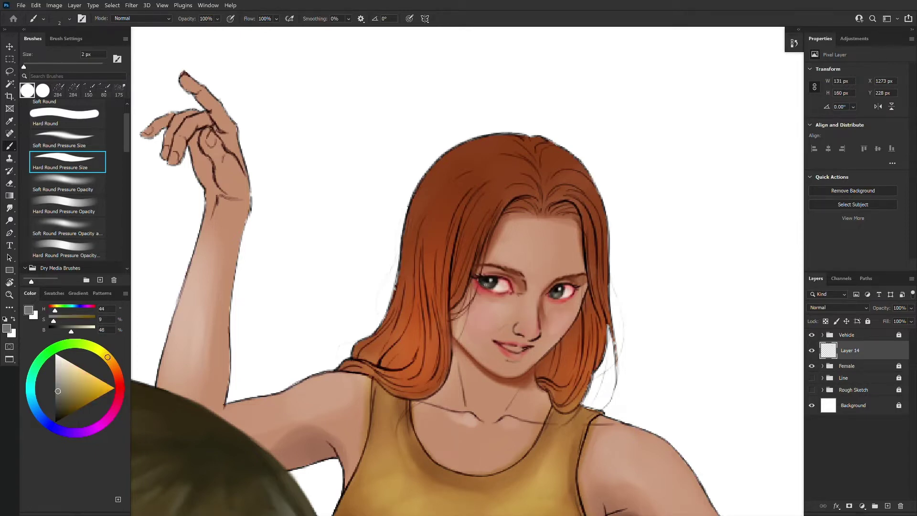
pyautogui.press('[')
pyautogui.keyDown('alt'); pyautogui.click(478, 276); pyautogui.keyUp('alt')
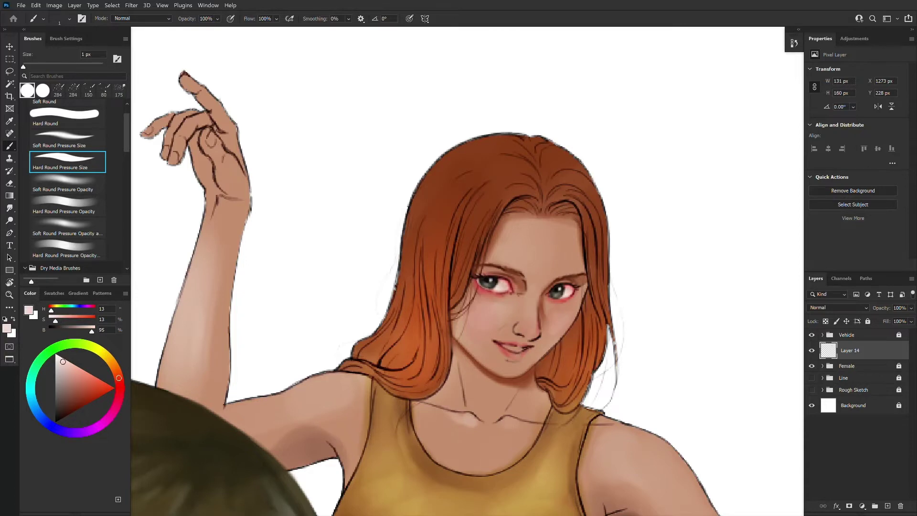
# - Define the inner corner of the eye beside the loose strand with a darker red and tones sampled inside the eye
pyautogui.keyDown('alt'); pyautogui.click(509, 285); pyautogui.keyUp('alt')
pyautogui.click(81, 395)
pyautogui.keyDown('alt'); pyautogui.click(501, 286); pyautogui.keyUp('alt')
pyautogui.keyDown('alt'); pyautogui.click(490, 283); pyautogui.keyUp('alt')
# - Blend the irises with sampled greys and near-blacks using the 2 px Hard Round Pressure Opacity brush
pyautogui.click(76, 248)
pyautogui.press(']')
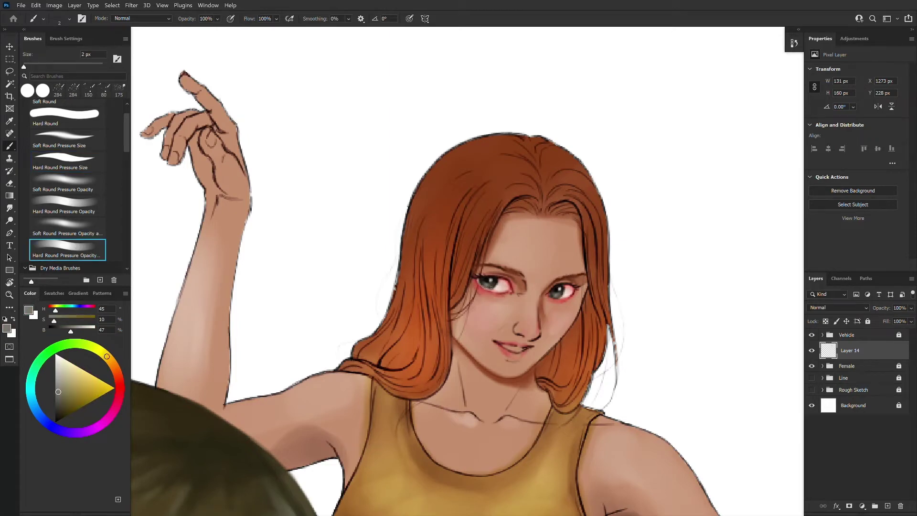
pyautogui.keyDown('alt'); pyautogui.click(493, 279); pyautogui.keyUp('alt')
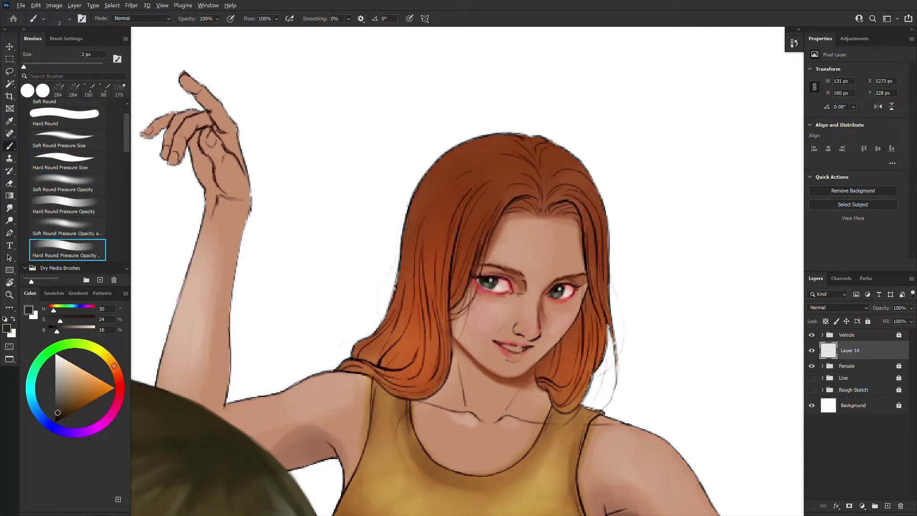
pyautogui.keyDown('alt'); pyautogui.click(497, 283); pyautogui.keyUp('alt')
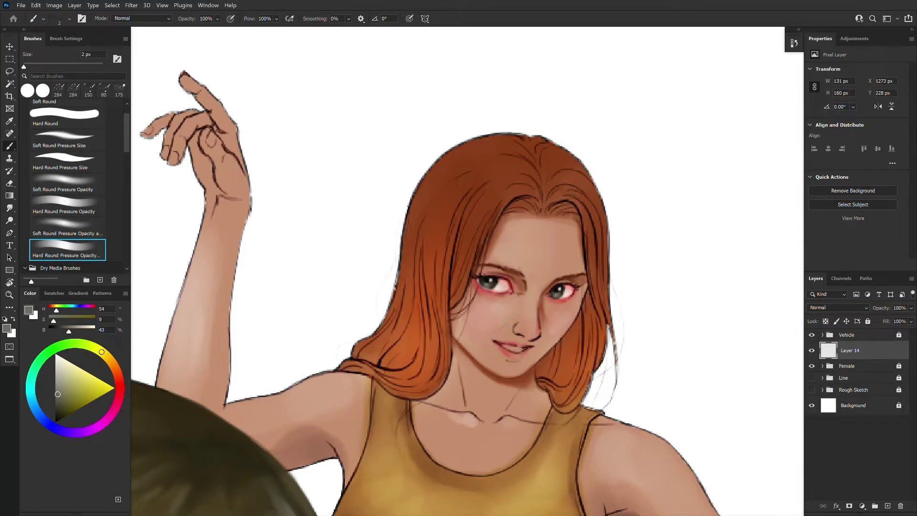
pyautogui.keyDown('alt'); pyautogui.click(554, 289); pyautogui.keyUp('alt')
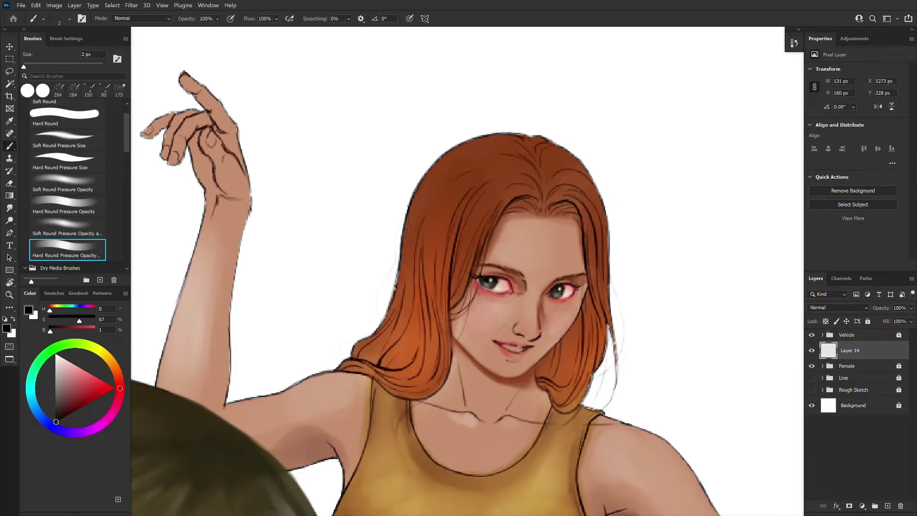
# - Rework the inner corner and white of the loose-strand eye with sampled reds and pale pinks, using Hard Round Pressure Size at 1 px
pyautogui.keyDown('alt'); pyautogui.click(512, 282); pyautogui.keyUp('alt')
pyautogui.click(66, 161)
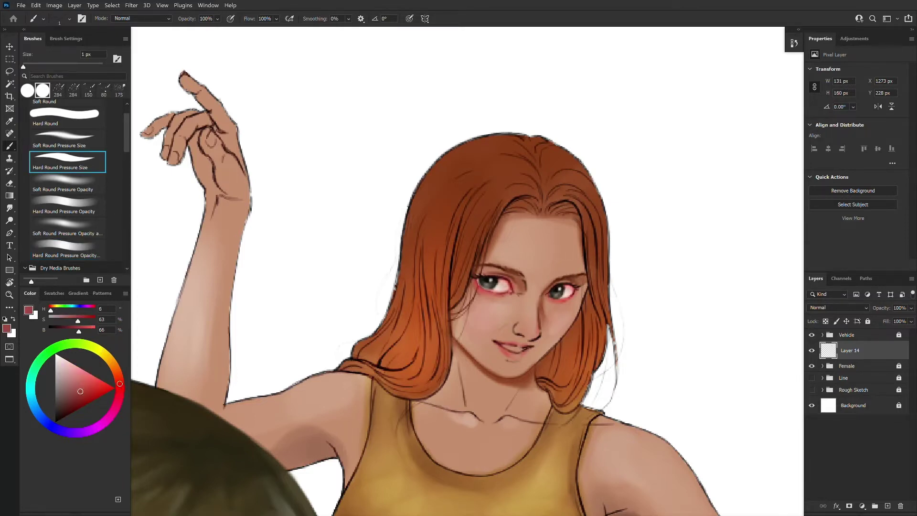
pyautogui.keyDown('alt'); pyautogui.click(499, 288); pyautogui.keyUp('alt')
pyautogui.keyDown('alt'); pyautogui.click(572, 289); pyautogui.keyUp('alt')
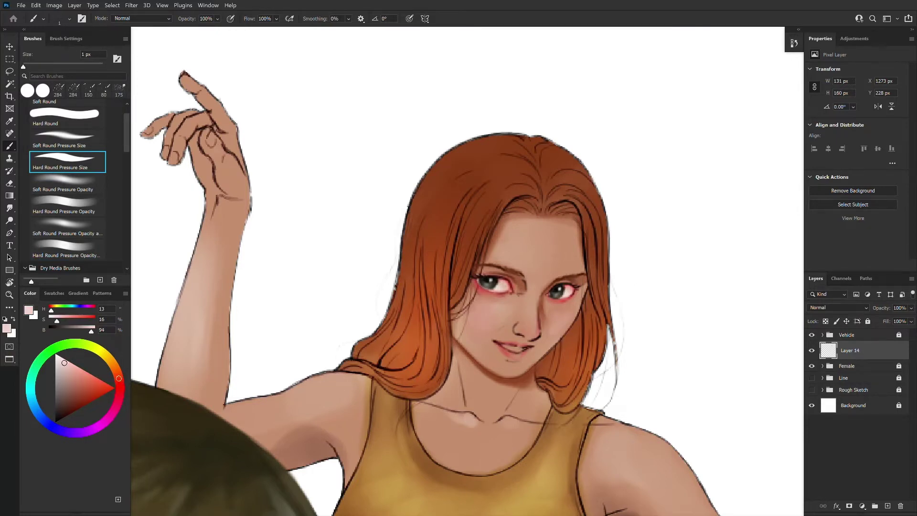
pyautogui.keyDown('alt'); pyautogui.click(490, 281); pyautogui.keyUp('alt')
pyautogui.keyDown('alt'); pyautogui.click(516, 286); pyautogui.keyUp('alt')
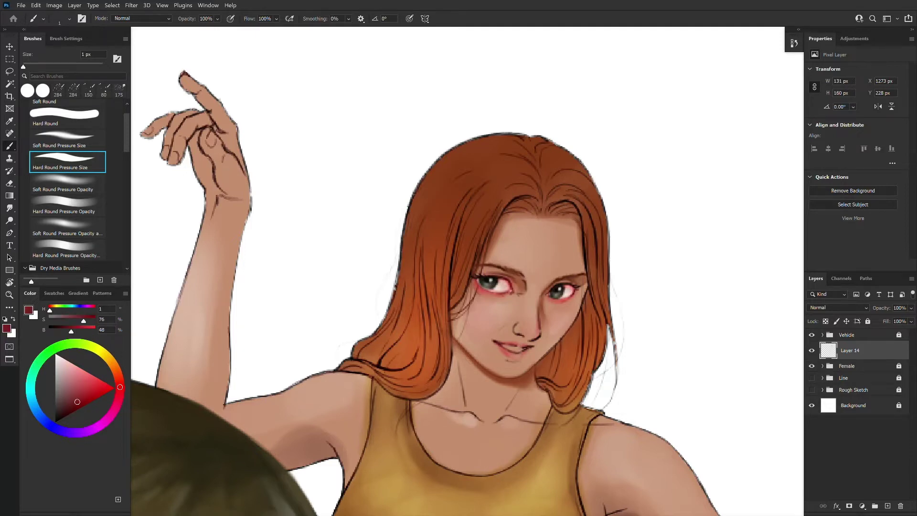
pyautogui.keyDown('alt'); pyautogui.click(504, 285); pyautogui.keyUp('alt')
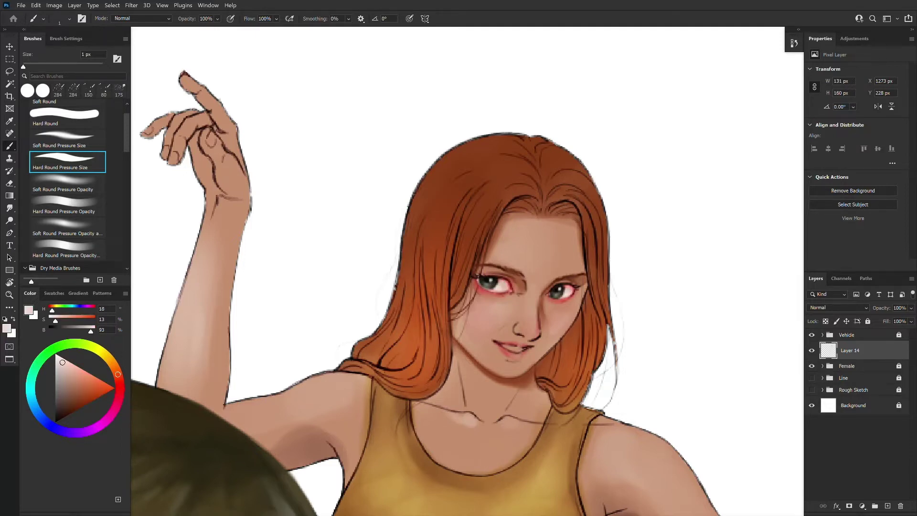
# - Accent the eyes with black and sampled dark tones, and blend the whites using Hard Round Pressure Opacity at 1 px
pyautogui.press('d')
pyautogui.hotkey('alt', 'd')
pyautogui.press('Escape')
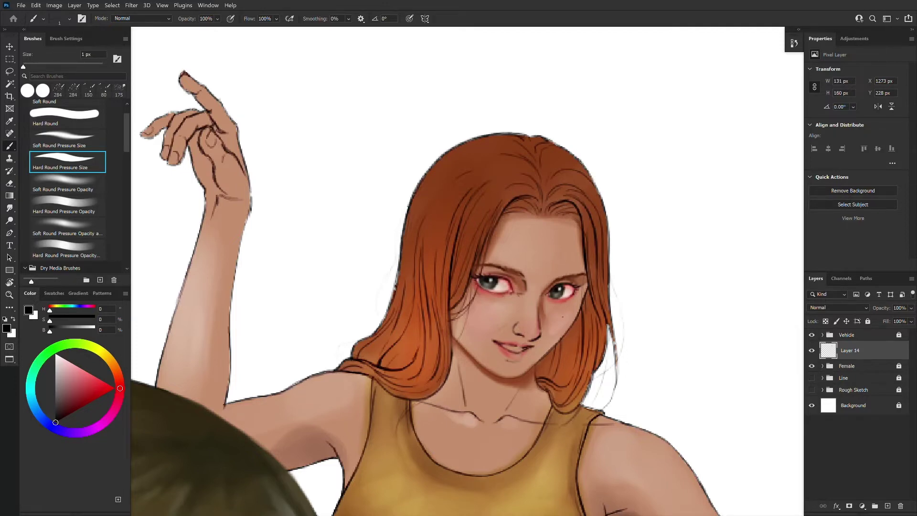
pyautogui.keyDown('alt'); pyautogui.click(569, 285); pyautogui.keyUp('alt')
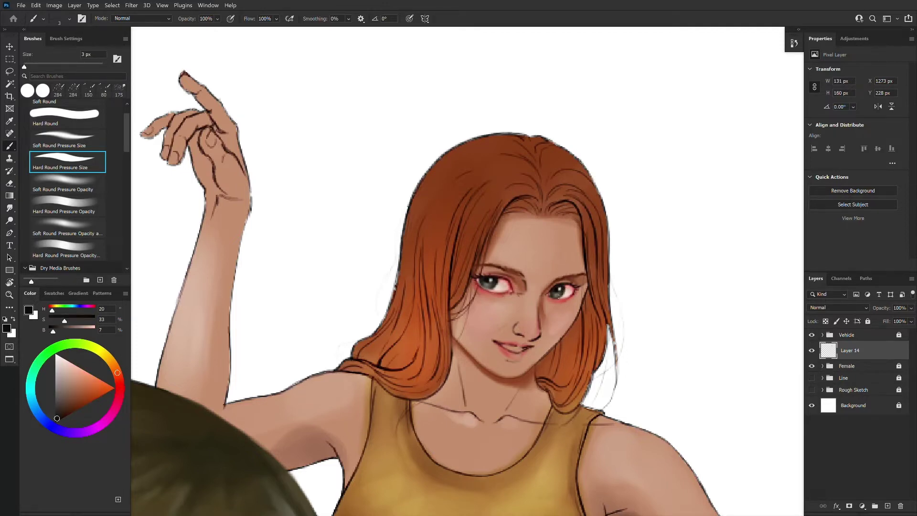
pyautogui.click(68, 244)
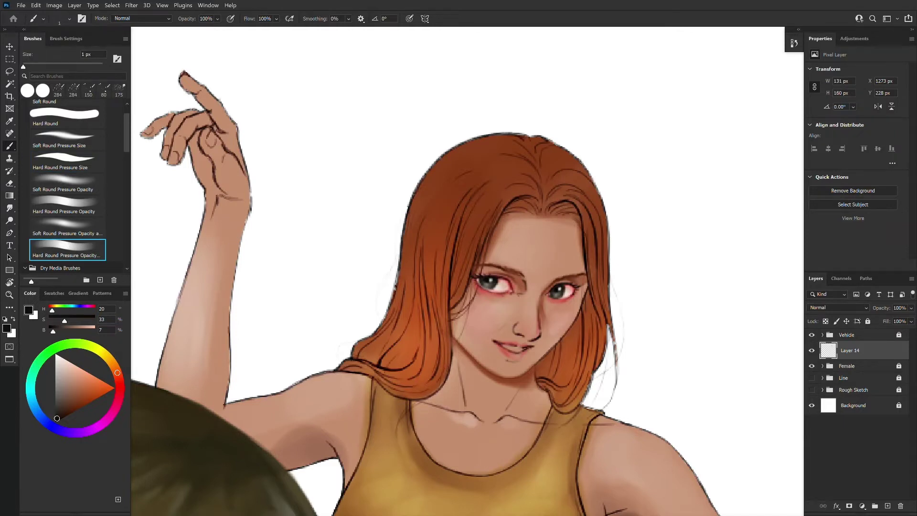
pyautogui.keyDown('alt'); pyautogui.click(503, 285); pyautogui.keyUp('alt')
# - Flip the canvas horizontally to check the woman's face in mirror view
pyautogui.hotkey('ctrl', 'shift', 'h')
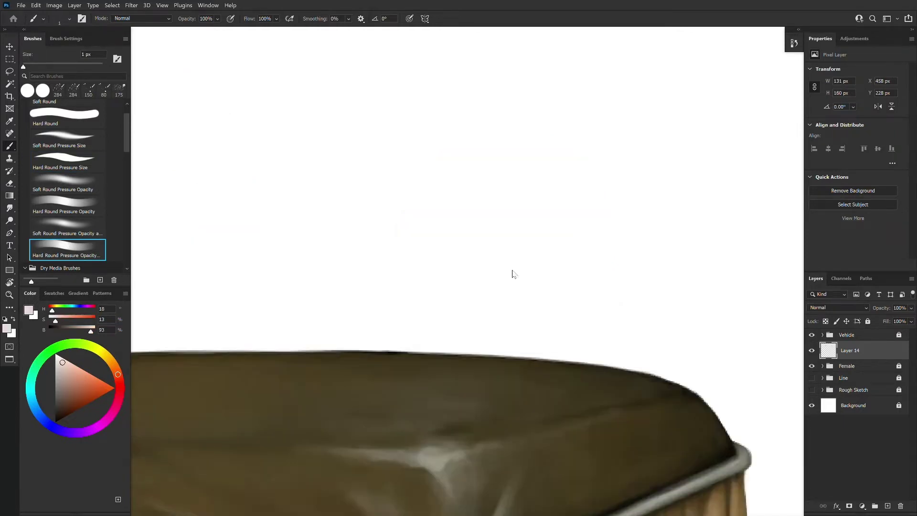
pyautogui.scroll(-4, 513, 272)
pyautogui.moveTo(392, 384)
pyautogui.mouseDown()
pyautogui.moveTo(595, 375)
pyautogui.moveTo(757, 342)
pyautogui.mouseUp()
pyautogui.scroll(4, 416, 267)
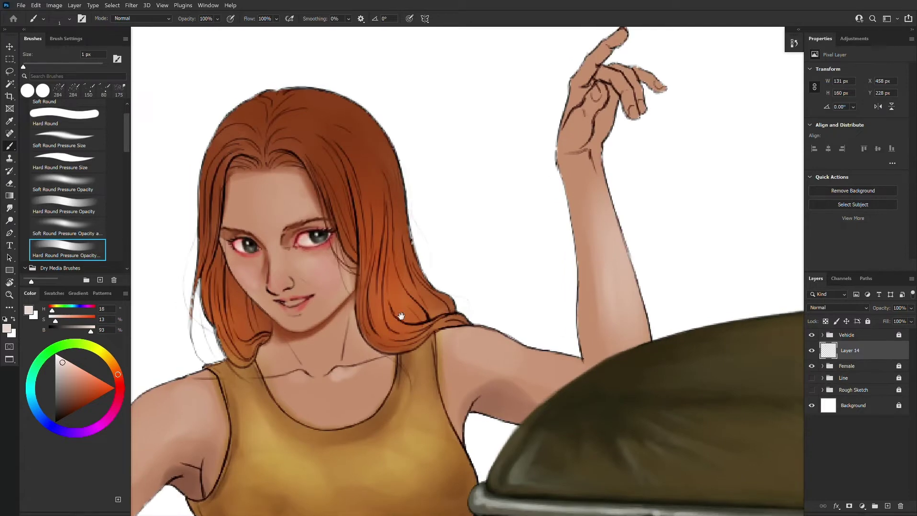
pyautogui.moveTo(404, 318); pyautogui.dragTo(487, 363)
# - Retouch the far-side eye's white, lower rim and upper lash line with sampled tones, using Hard Round Pressure Size at 1 to 2 px
pyautogui.keyDown('alt'); pyautogui.click(324, 261); pyautogui.keyUp('alt')
pyautogui.press(']')
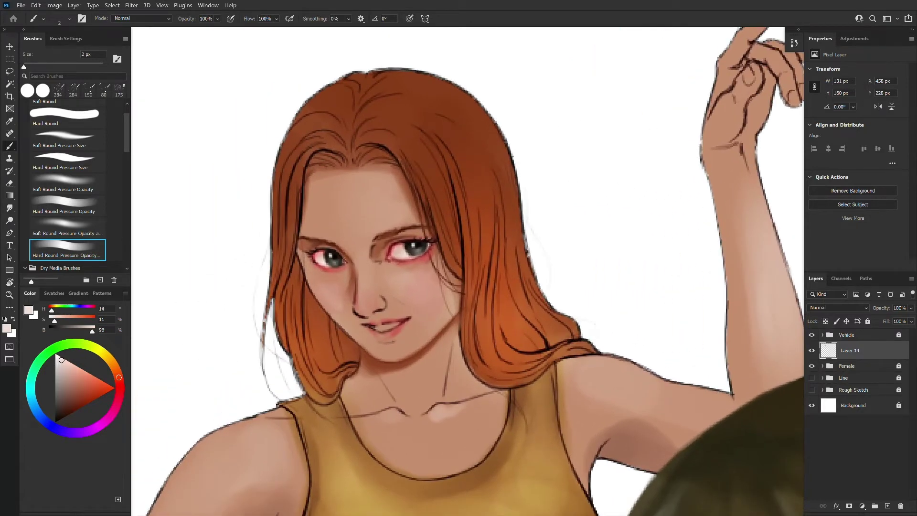
pyautogui.click(74, 168)
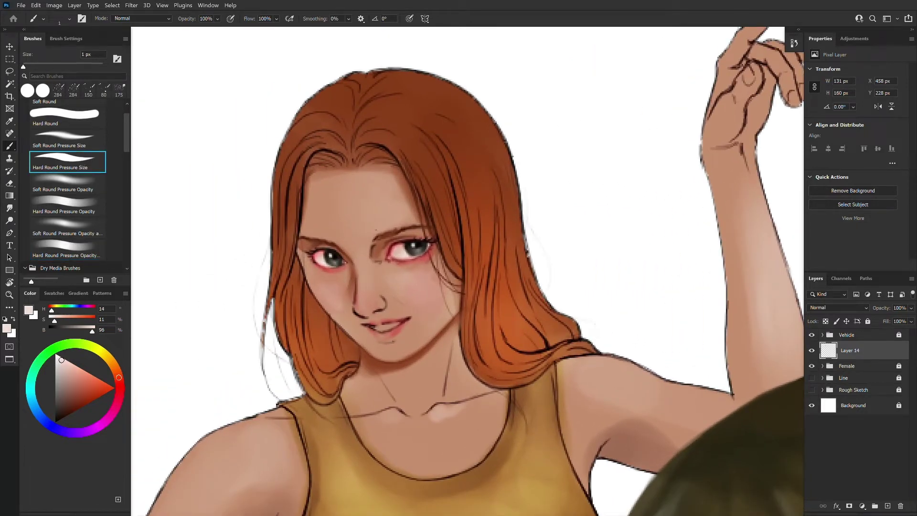
pyautogui.keyDown('alt'); pyautogui.click(329, 267); pyautogui.keyUp('alt')
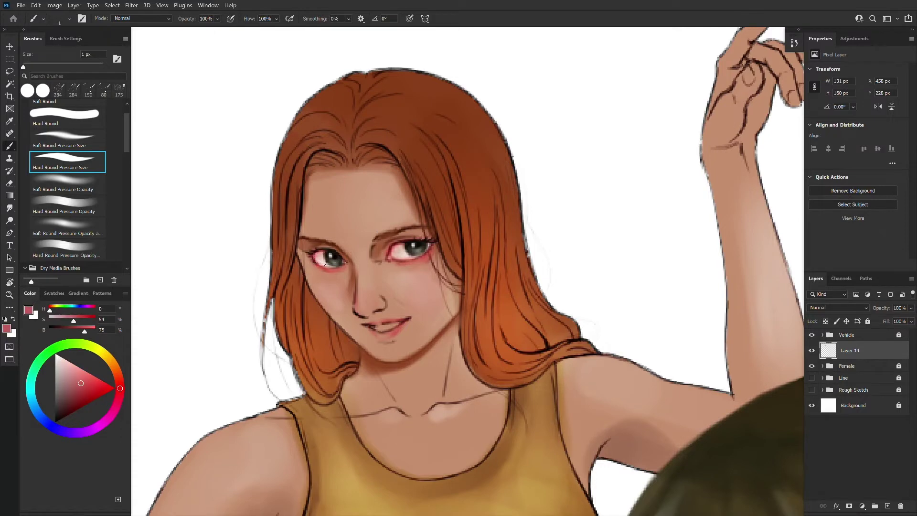
pyautogui.keyDown('alt'); pyautogui.click(329, 250); pyautogui.keyUp('alt')
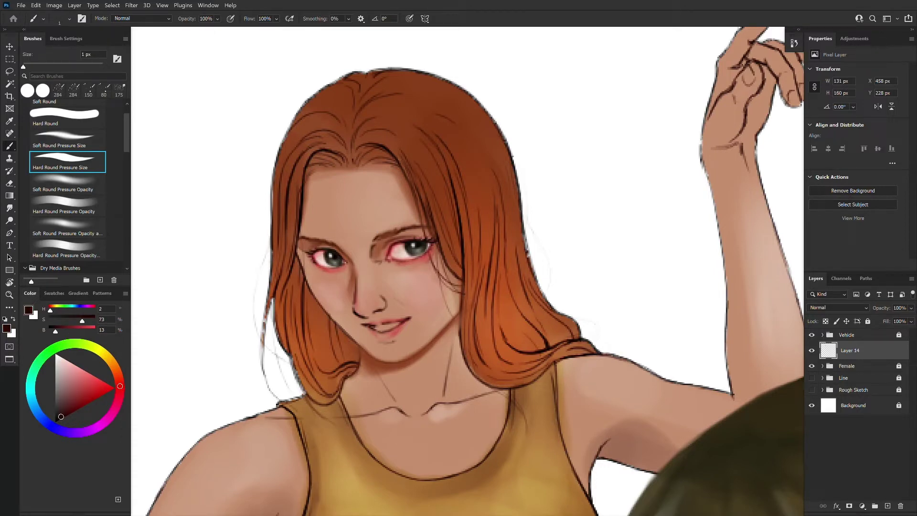
pyautogui.keyDown('alt'); pyautogui.click(414, 247); pyautogui.keyUp('alt')
pyautogui.press(']')
pyautogui.press(']')
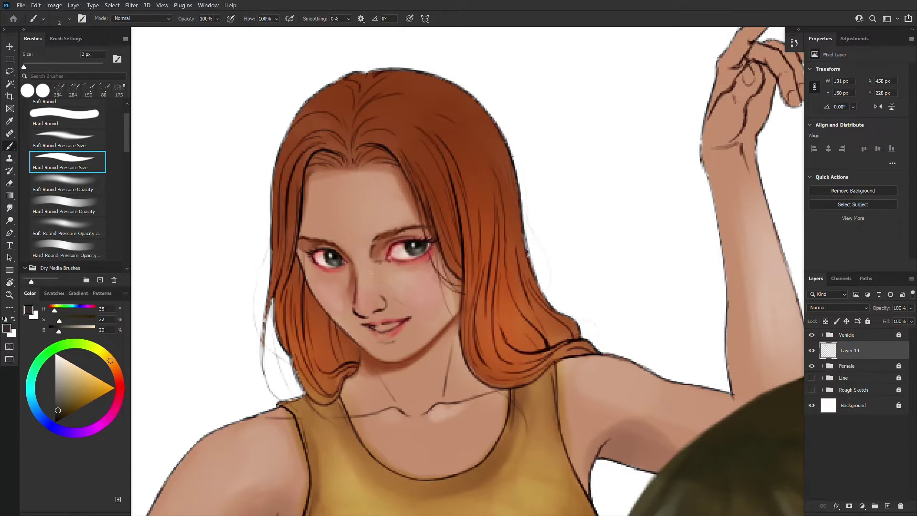
# - Blend sampled skin tones between the nose bridge and the inner brow with the Hard Round Pressure Opacity brush at 3 px
pyautogui.press('[')
pyautogui.keyDown('alt'); pyautogui.click(387, 244); pyautogui.keyUp('alt')
pyautogui.keyDown('alt'); pyautogui.click(385, 246); pyautogui.keyUp('alt')
pyautogui.click(64, 246)
pyautogui.press(']')
pyautogui.keyDown('alt'); pyautogui.click(376, 261); pyautogui.keyUp('alt')
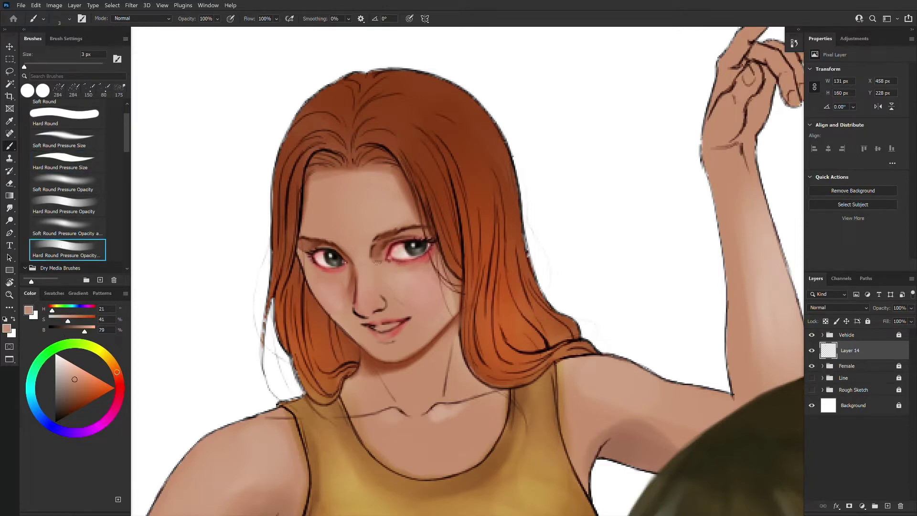
pyautogui.keyDown('alt'); pyautogui.click(380, 249); pyautogui.keyUp('alt')
pyautogui.keyDown('alt'); pyautogui.click(371, 255); pyautogui.keyUp('alt')
pyautogui.moveTo(382, 246); pyautogui.dragTo(371, 256)
# - Shape the inner end of the eyebrow above the loose-strand eye with browns and skin tones sampled beside the nose bridge
pyautogui.keyDown('alt'); pyautogui.click(380, 246); pyautogui.keyUp('alt')
pyautogui.keyDown('alt'); pyautogui.click(383, 235); pyautogui.keyUp('alt')
pyautogui.press('[')
pyautogui.press('[')
pyautogui.press(']')
pyautogui.press(']')
pyautogui.press(']')
pyautogui.press(']')
pyautogui.keyDown('alt'); pyautogui.click(372, 258); pyautogui.keyUp('alt')
pyautogui.keyDown('alt'); pyautogui.click(385, 240); pyautogui.keyUp('alt')
# - Fill out the eyebrow above the loose-strand eye with sampled browns at 2 to 3 px
pyautogui.keyDown('alt'); pyautogui.click(400, 234); pyautogui.keyUp('alt')
pyautogui.press('[')
pyautogui.press('[')
pyautogui.press('[')
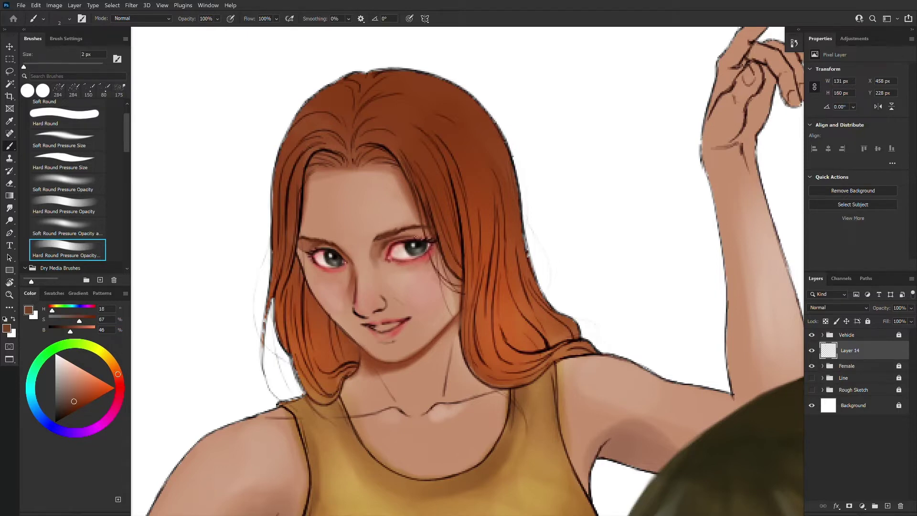
pyautogui.moveTo(399, 233); pyautogui.dragTo(420, 235)
pyautogui.keyDown('alt'); pyautogui.click(375, 249); pyautogui.keyUp('alt')
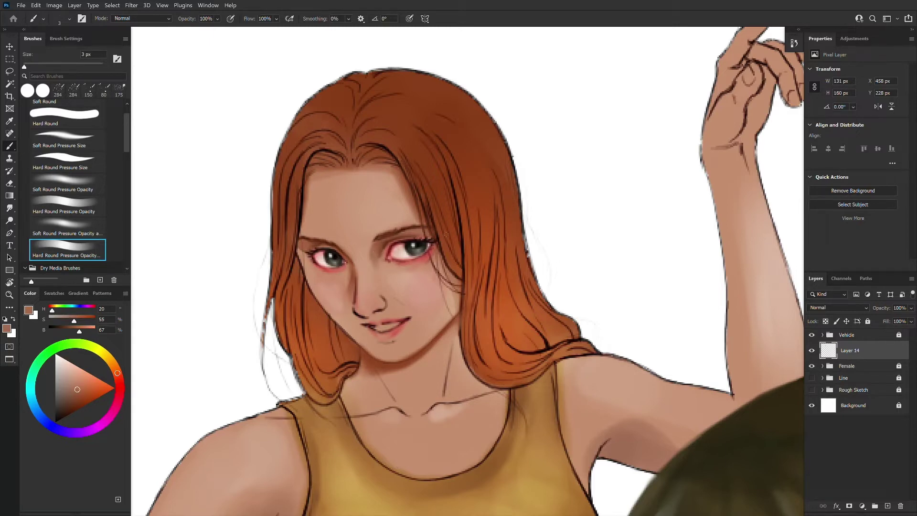
pyautogui.keyDown('alt'); pyautogui.click(387, 242); pyautogui.keyUp('alt')
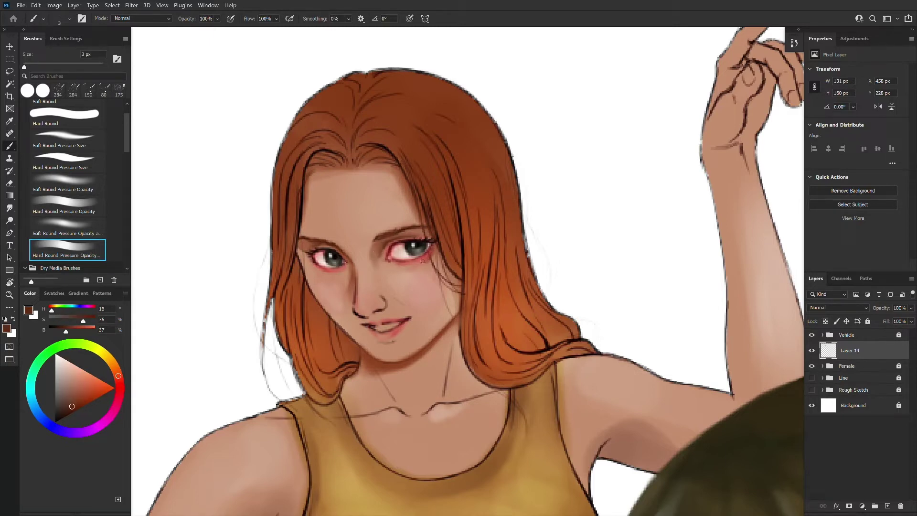
# - Smooth the skin beneath and around the loose-strand eye with skin tones sampled from the lower lid and cheek
pyautogui.keyDown('alt'); pyautogui.click(420, 268); pyautogui.keyUp('alt')
pyautogui.press(']')
pyautogui.moveTo(431, 251); pyautogui.dragTo(430, 252)
pyautogui.keyDown('alt'); pyautogui.click(423, 265); pyautogui.keyUp('alt')
pyautogui.keyDown('alt'); pyautogui.click(417, 273); pyautogui.keyUp('alt')
pyautogui.keyDown('alt'); pyautogui.click(427, 256); pyautogui.keyUp('alt')
pyautogui.keyDown('alt'); pyautogui.click(389, 256); pyautogui.keyUp('alt')
pyautogui.press('[')
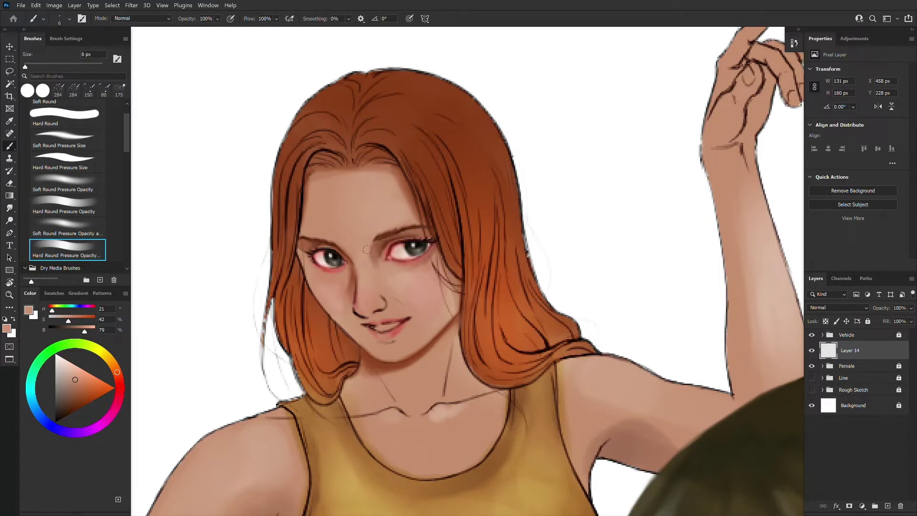
# - Refine the upper lid and inner brow of the far-side eye with sampled skin and brown tones at 1 to 2 px
pyautogui.keyDown('alt'); pyautogui.click(351, 261); pyautogui.keyUp('alt')
pyautogui.press('[')
pyautogui.press('[')
pyautogui.press('[')
pyautogui.keyDown('alt'); pyautogui.click(340, 242); pyautogui.keyUp('alt')
pyautogui.press('[')
pyautogui.press('[')
pyautogui.keyDown('alt'); pyautogui.click(338, 249); pyautogui.keyUp('alt')
pyautogui.press(']')
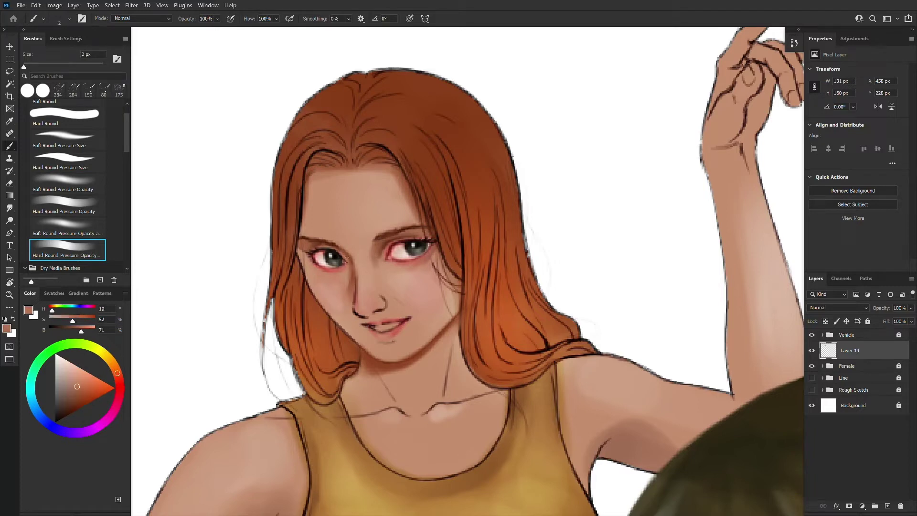
# - Blend the shading along the nose bridge with skin tones sampled down its length, varying the brush size
pyautogui.keyDown('alt'); pyautogui.click(345, 247); pyautogui.keyUp('alt')
pyautogui.press(']')
pyautogui.keyDown('alt'); pyautogui.click(371, 264); pyautogui.keyUp('alt')
pyautogui.keyDown('alt'); pyautogui.click(372, 268); pyautogui.keyUp('alt')
pyautogui.press('[')
pyautogui.press('[')
pyautogui.press('[')
pyautogui.keyDown('alt'); pyautogui.click(372, 279); pyautogui.keyUp('alt')
pyautogui.press(']')
pyautogui.press(']')
pyautogui.press(']')
# - Soften the lower lid and under-eye skin of the loose-strand eye with sampled skin tones at 4 px
pyautogui.keyDown('alt'); pyautogui.click(422, 271); pyautogui.keyUp('alt')
pyautogui.keyDown('alt'); pyautogui.click(417, 272); pyautogui.keyUp('alt')
pyautogui.press('[')
pyautogui.press('[')
pyautogui.press('[')
pyautogui.press(']')
pyautogui.press(']')
pyautogui.keyDown('alt'); pyautogui.click(423, 261); pyautogui.keyUp('alt')
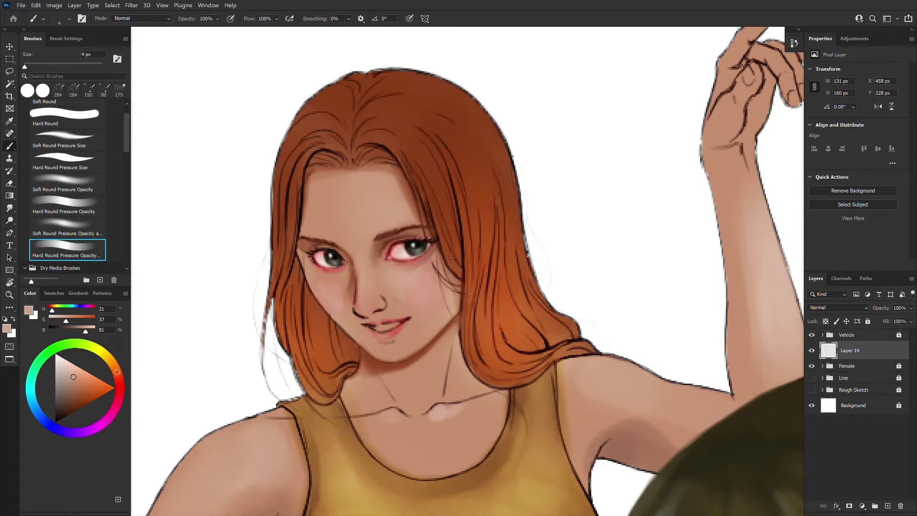
# - Refine the eyeball and lash line of the loose-strand eye at 1 px using the Hard Round Pressure Size brush and sampled tones
pyautogui.keyDown('alt'); pyautogui.click(406, 256); pyautogui.keyUp('alt')
pyautogui.press('[')
pyautogui.press('[')
pyautogui.press('[')
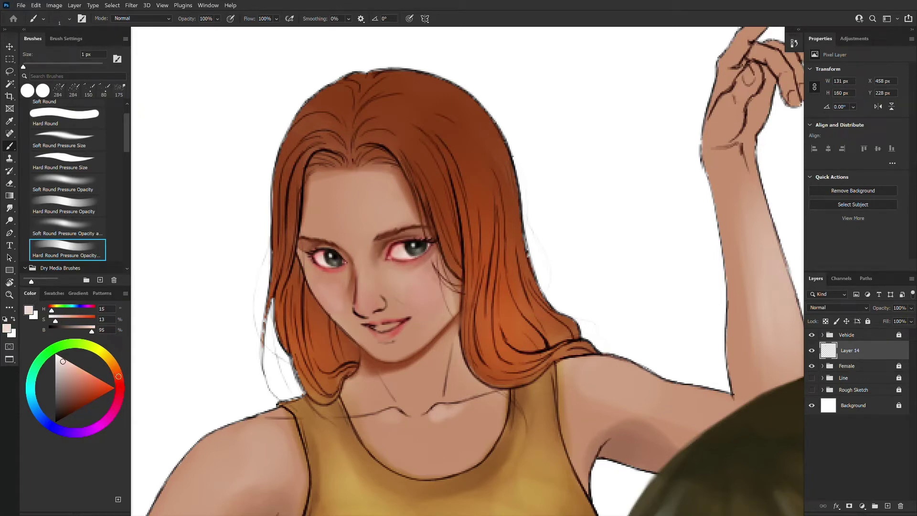
pyautogui.click(66, 164)
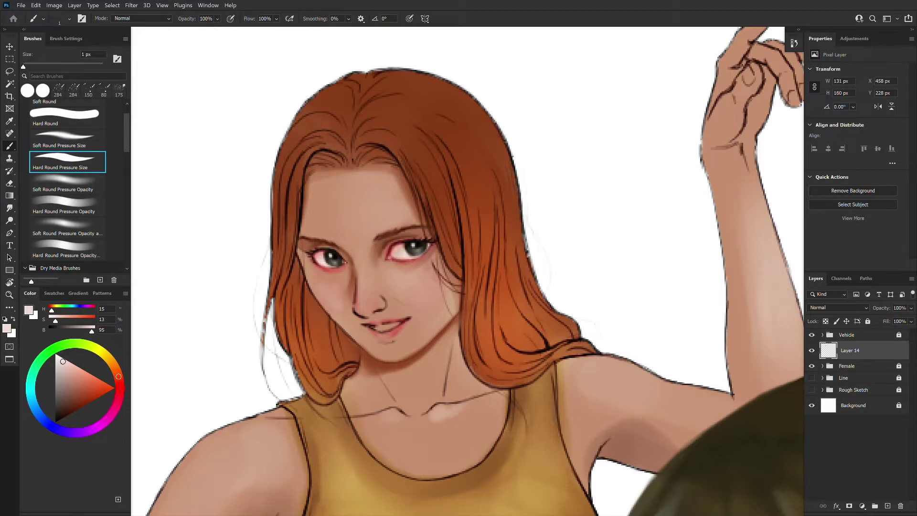
pyautogui.keyDown('alt'); pyautogui.click(411, 244); pyautogui.keyUp('alt')
pyautogui.keyDown('alt'); pyautogui.click(412, 252); pyautogui.keyUp('alt')
pyautogui.keyDown('alt'); pyautogui.click(422, 254); pyautogui.keyUp('alt')
pyautogui.keyDown('alt'); pyautogui.click(430, 243); pyautogui.keyUp('alt')
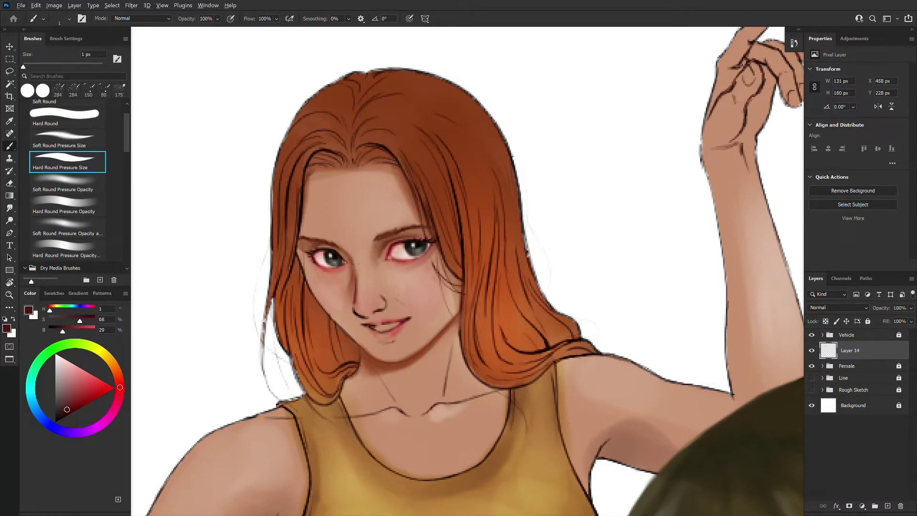
# - Blend the side of the nose with skin tones sampled along it, using the Hard Round Pressure Opacity brush at 3 px
pyautogui.click(67, 248)
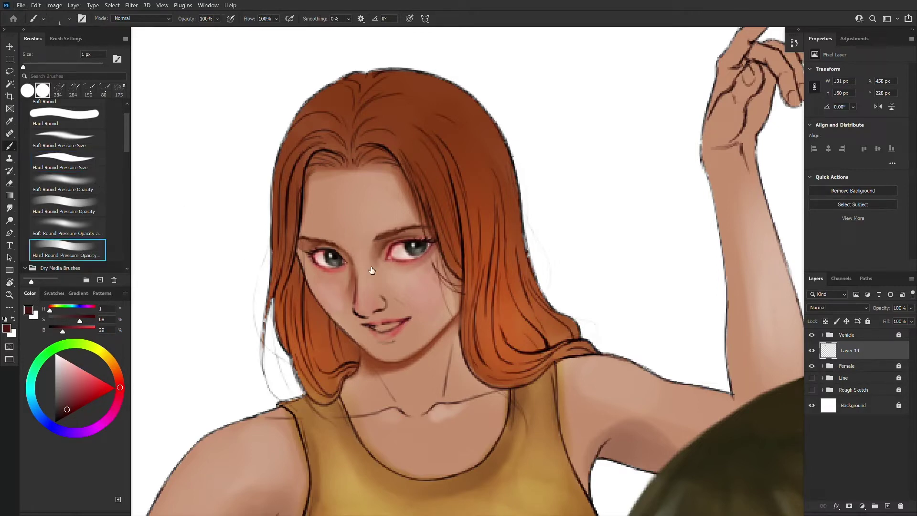
pyautogui.keyDown('alt'); pyautogui.click(388, 197); pyautogui.keyUp('alt')
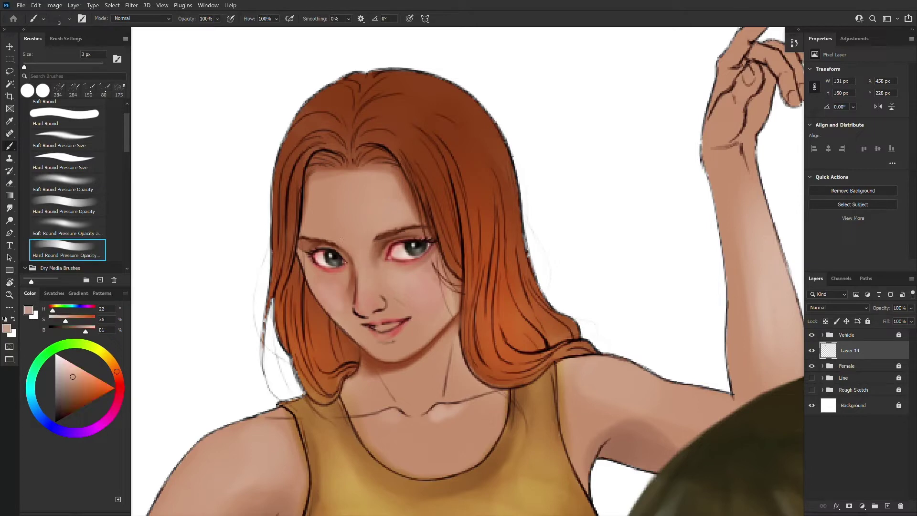
pyautogui.keyDown('alt'); pyautogui.click(352, 278); pyautogui.keyUp('alt')
pyautogui.keyDown('alt'); pyautogui.click(355, 281); pyautogui.keyUp('alt')
pyautogui.keyDown('alt'); pyautogui.click(361, 271); pyautogui.keyUp('alt')
pyautogui.moveTo(358, 289); pyautogui.dragTo(354, 304)
pyautogui.keyDown('alt'); pyautogui.click(368, 296); pyautogui.keyUp('alt')
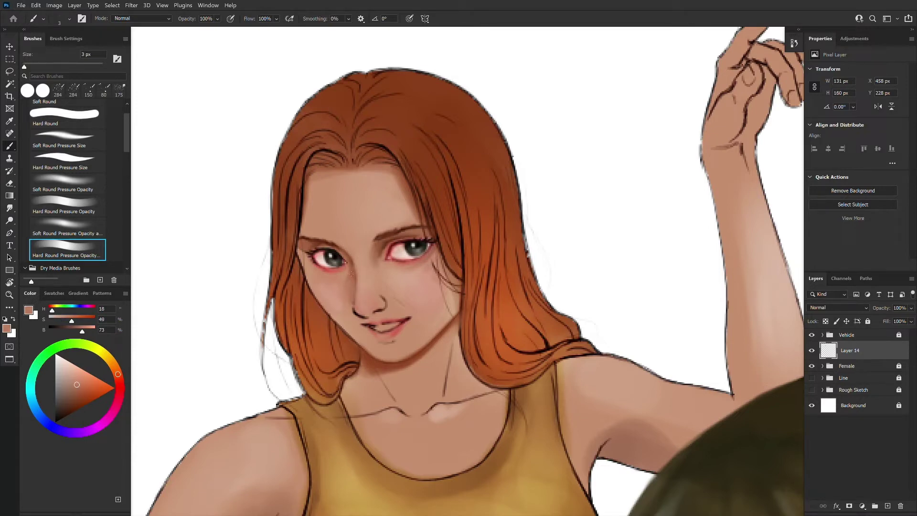
# - Soften the skin between the nose bridge and the far-side eye's inner corner with sampled tones
pyautogui.keyDown('alt'); pyautogui.click(351, 265); pyautogui.keyUp('alt')
pyautogui.moveTo(348, 269); pyautogui.dragTo(344, 271)
pyautogui.keyDown('alt'); pyautogui.click(334, 278); pyautogui.keyUp('alt')
pyautogui.keyDown('alt'); pyautogui.click(356, 260); pyautogui.keyUp('alt')
pyautogui.keyDown('alt'); pyautogui.click(347, 269); pyautogui.keyUp('alt')
pyautogui.keyDown('alt'); pyautogui.click(344, 268); pyautogui.keyUp('alt')
# - Smooth the cheek beneath the far-side eye with a larger brush and skin tones sampled across the cheek
pyautogui.press(']')
pyautogui.press(']')
pyautogui.press(']')
pyautogui.keyDown('alt'); pyautogui.click(344, 276); pyautogui.keyUp('alt')
pyautogui.keyDown('alt'); pyautogui.click(336, 284); pyautogui.keyUp('alt')
pyautogui.keyDown('alt'); pyautogui.click(335, 296); pyautogui.keyUp('alt')
pyautogui.keyDown('alt'); pyautogui.click(322, 269); pyautogui.keyUp('alt')
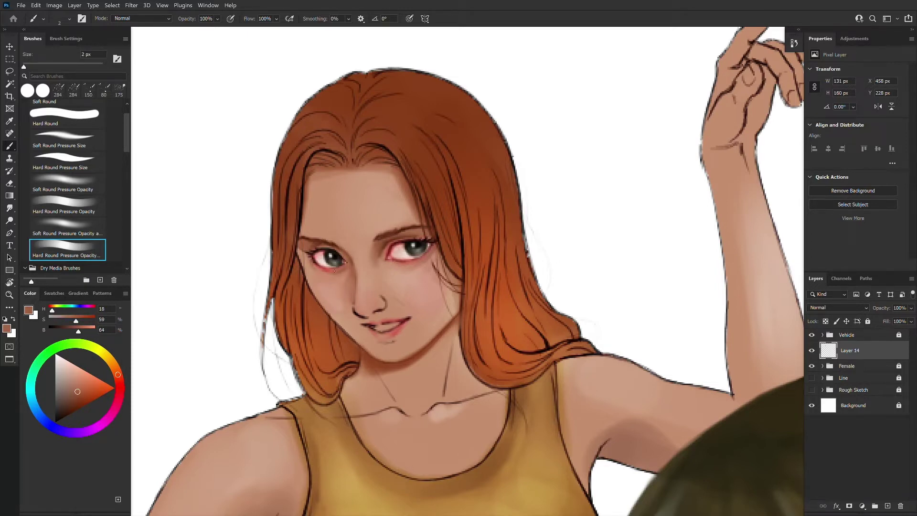
# - Repaint the face edge beside the far-side eye with sampled hair and skin browns, varying the brush size
pyautogui.keyDown('alt'); pyautogui.click(308, 255); pyautogui.keyUp('alt')
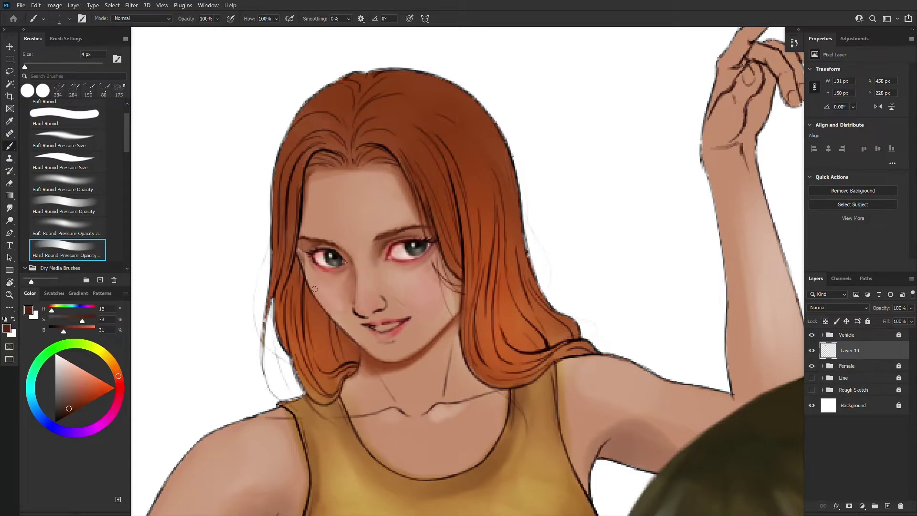
pyautogui.moveTo(297, 252); pyautogui.dragTo(316, 296)
pyautogui.keyDown('alt'); pyautogui.click(301, 260); pyautogui.keyUp('alt')
pyautogui.moveTo(299, 256); pyautogui.dragTo(336, 324)
pyautogui.press(']')
pyautogui.press(']')
pyautogui.keyDown('alt'); pyautogui.click(307, 263); pyautogui.keyUp('alt')
pyautogui.press('[')
pyautogui.press('[')
pyautogui.press('[')
pyautogui.keyDown('alt'); pyautogui.click(297, 257); pyautogui.keyUp('alt')
pyautogui.press(']')
pyautogui.keyDown('alt'); pyautogui.click(298, 258); pyautogui.keyUp('alt')
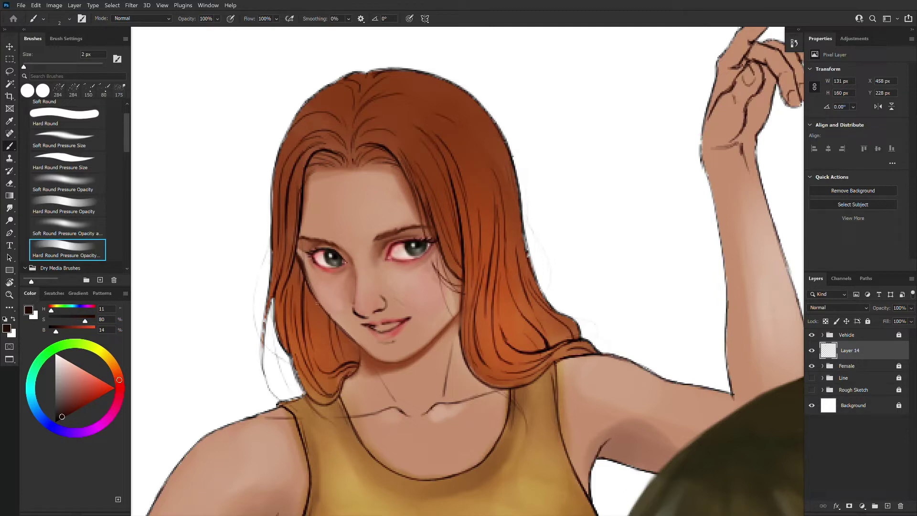
# - Rework the far-side face contour from the temple down to the jaw with sampled dark and skin tones
pyautogui.keyDown('alt'); pyautogui.click(302, 257); pyautogui.keyUp('alt')
pyautogui.moveTo(299, 257); pyautogui.dragTo(303, 267)
pyautogui.press('[')
pyautogui.keyDown('alt'); pyautogui.click(335, 318); pyautogui.keyUp('alt')
pyautogui.keyDown('alt'); pyautogui.click(438, 410); pyautogui.keyUp('alt')
pyautogui.moveTo(307, 271); pyautogui.dragTo(366, 349)
# - Smooth the cheek skin on both sides of the face with sampled skin tones, enlarging the brush to 6 px and above
pyautogui.keyDown('alt'); pyautogui.click(341, 311); pyautogui.keyUp('alt')
pyautogui.press(']')
pyautogui.press(']')
pyautogui.keyDown('alt'); pyautogui.click(421, 327); pyautogui.keyUp('alt')
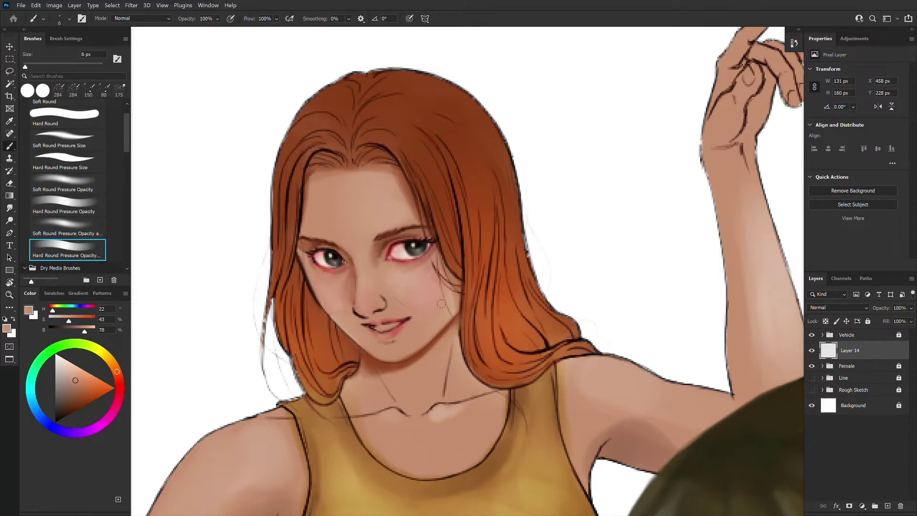
pyautogui.press(']')
pyautogui.press(']')
pyautogui.keyDown('alt'); pyautogui.click(432, 311); pyautogui.keyUp('alt')
# - Sharpen the edge between the far-side cheek and the hair with sampled browns, reducing the brush to 1 px
pyautogui.keyDown('alt'); pyautogui.click(298, 266); pyautogui.keyUp('alt')
pyautogui.press('[')
pyautogui.press('[')
pyautogui.keyDown('alt'); pyautogui.click(304, 280); pyautogui.keyUp('alt')
pyautogui.press('[')
pyautogui.press('[')
pyautogui.press('[')
pyautogui.keyDown('alt'); pyautogui.click(311, 287); pyautogui.keyUp('alt')
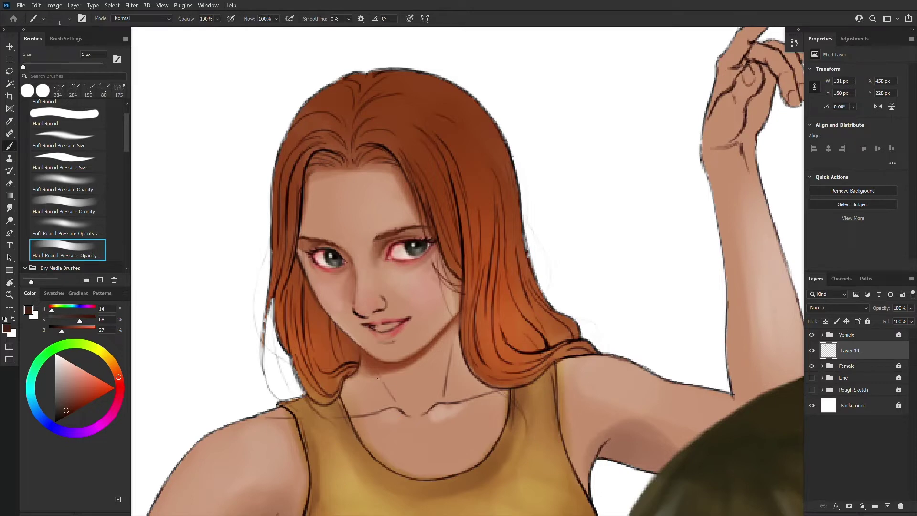
# - Mirror the canvas view and toggle Layer 14's visibility to compare the face with and without the new paint
pyautogui.press('F2')
pyautogui.hotkey('ctrl', '-')
pyautogui.hotkey('ctrl', '-')
pyautogui.moveTo(640, 374); pyautogui.dragTo(468, 386)
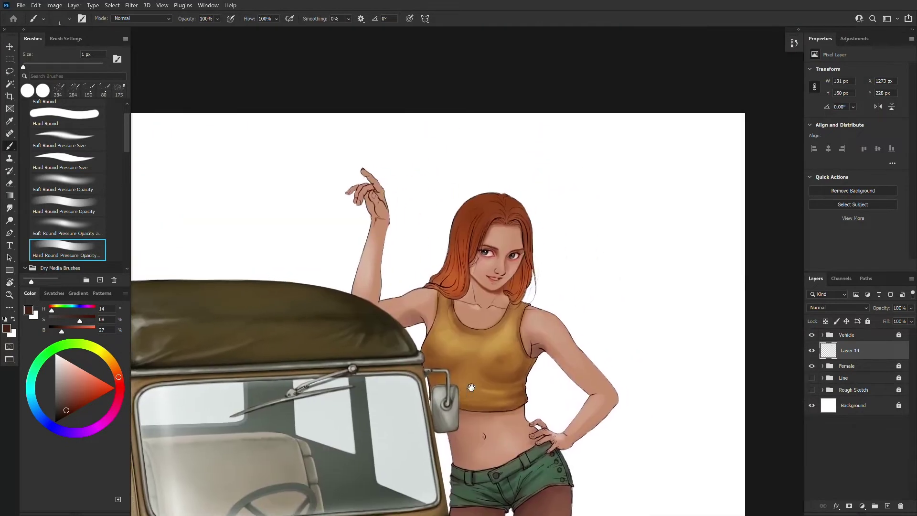
pyautogui.hotkey('ctrl', '+')
pyautogui.click(812, 351)
pyautogui.click(812, 351)
pyautogui.hotkey('ctrl', '+')
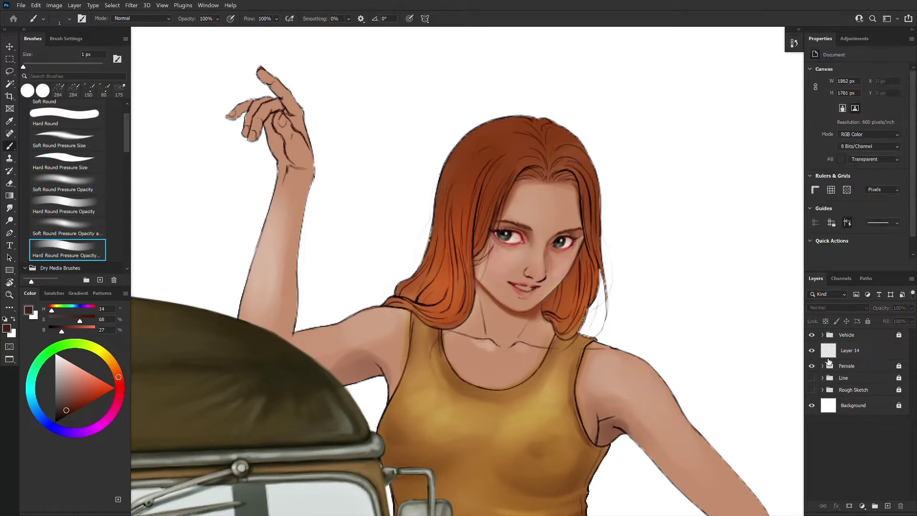
# - Retouch the outer corner of the loose-strand eye in the mirrored view with a sampled reddish skin tone at 2 px
pyautogui.press('[')
pyautogui.keyDown('alt'); pyautogui.click(498, 234); pyautogui.keyUp('alt')
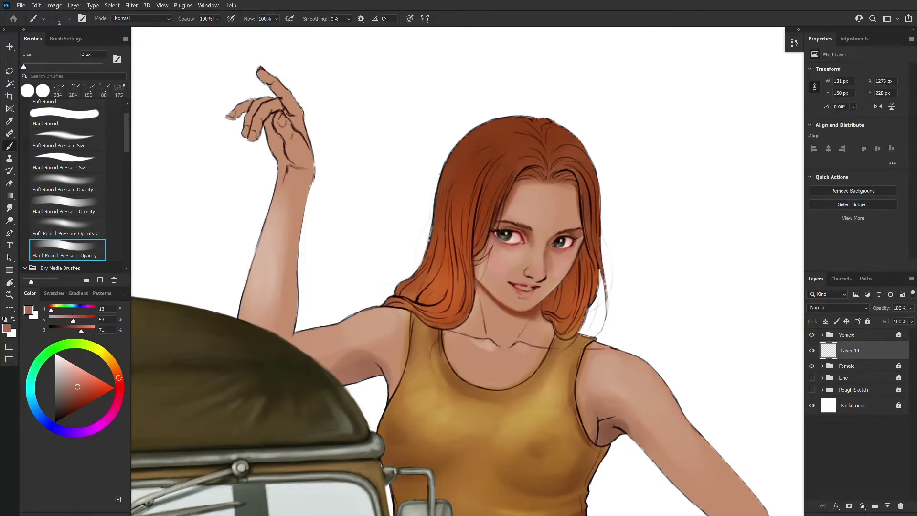
pyautogui.moveTo(578, 297); pyautogui.dragTo(576, 323)
pyautogui.hotkey('ctrl', '+')
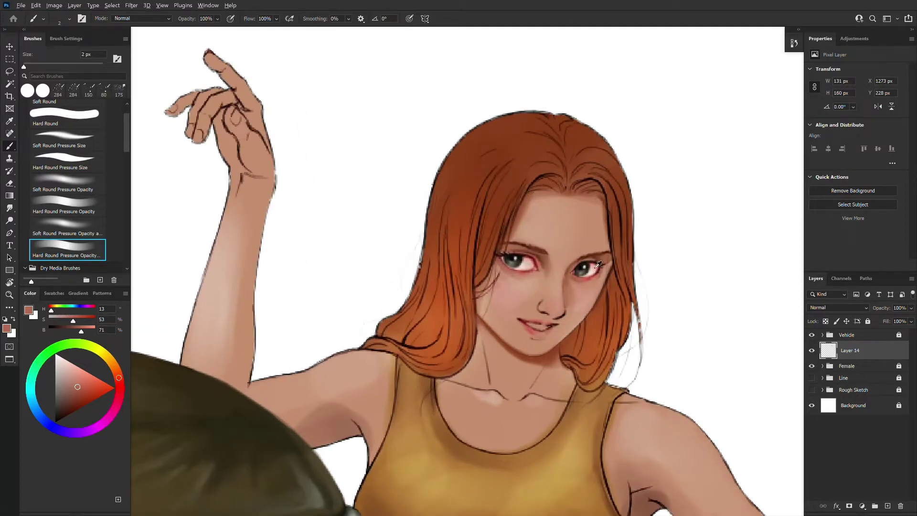
# - Paint the teeth between the parted lips with a pale pink and define them with sampled dark maroon at 1 px
pyautogui.keyDown('alt'); pyautogui.click(529, 325); pyautogui.keyUp('alt')
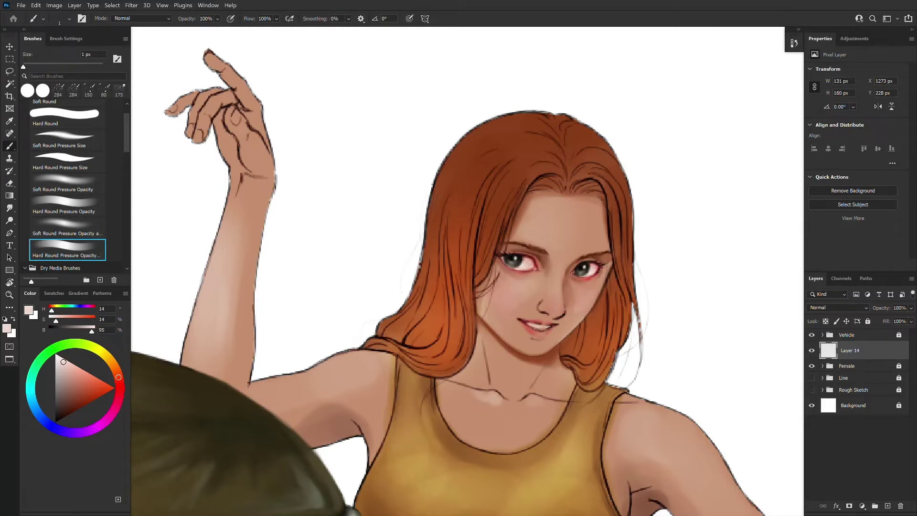
pyautogui.keyDown('alt'); pyautogui.click(553, 326); pyautogui.keyUp('alt')
pyautogui.moveTo(532, 326); pyautogui.dragTo(540, 328)
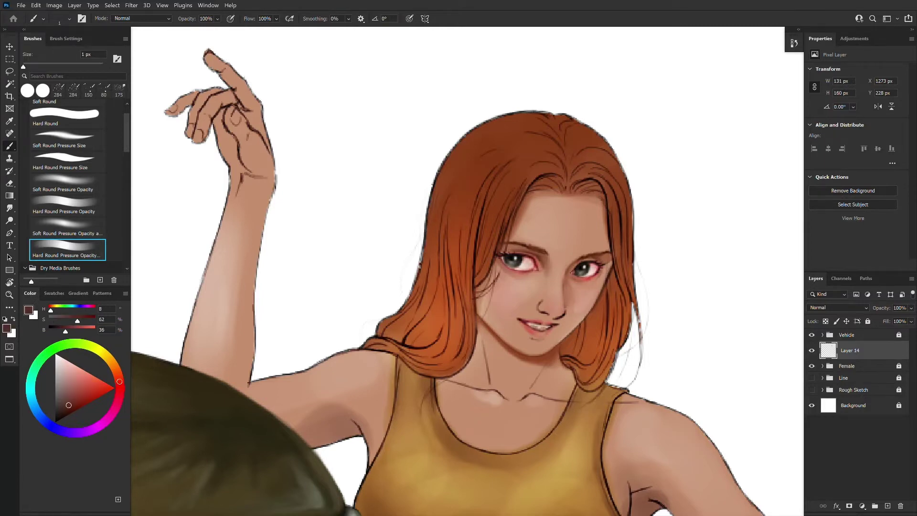
pyautogui.keyDown('alt'); pyautogui.click(545, 329); pyautogui.keyUp('alt')
# - Brighten the teeth with white and redraw the far mouth corner in dark maroon using the Hard Round Pressure Size brush
pyautogui.keyDown('alt'); pyautogui.click(676, 308); pyautogui.keyUp('alt')
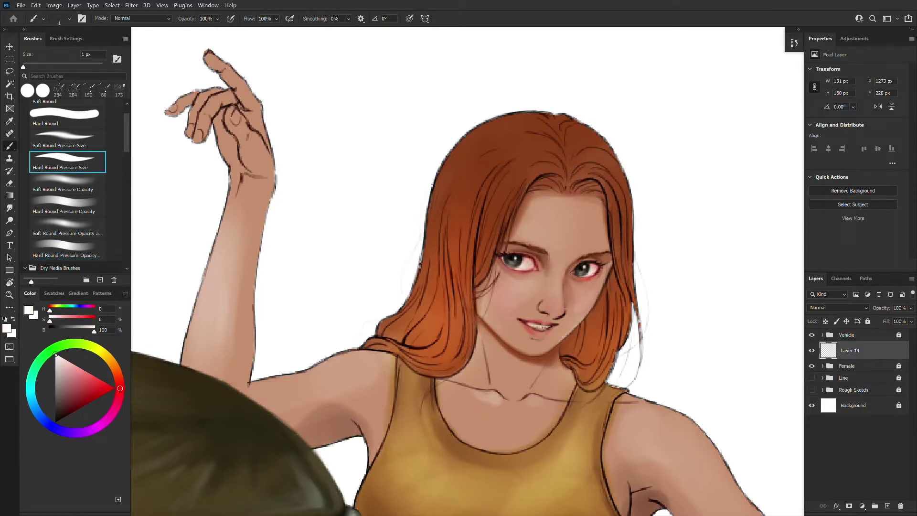
pyautogui.keyDown('alt'); pyautogui.click(555, 325); pyautogui.keyUp('alt')
pyautogui.keyDown('alt'); pyautogui.click(556, 324); pyautogui.keyUp('alt')
pyautogui.moveTo(553, 324); pyautogui.dragTo(560, 320)
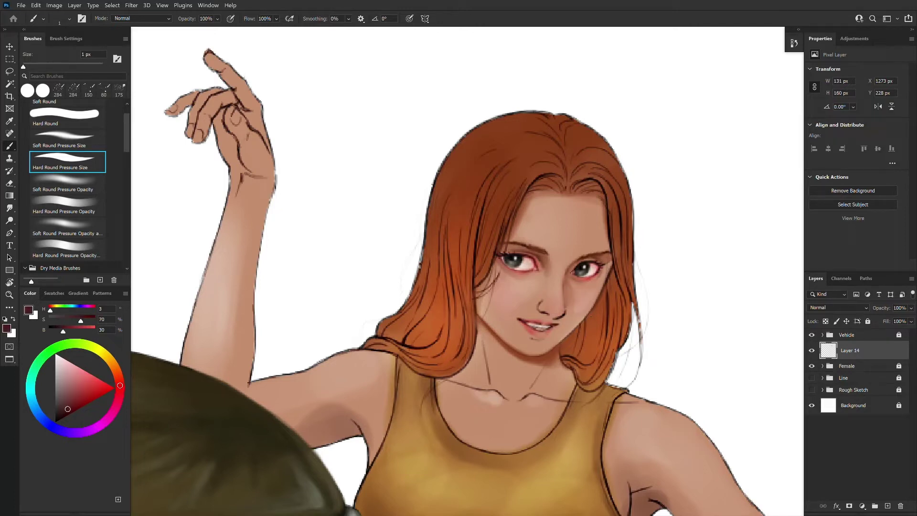
pyautogui.keyDown('alt'); pyautogui.click(667, 321); pyautogui.keyUp('alt')
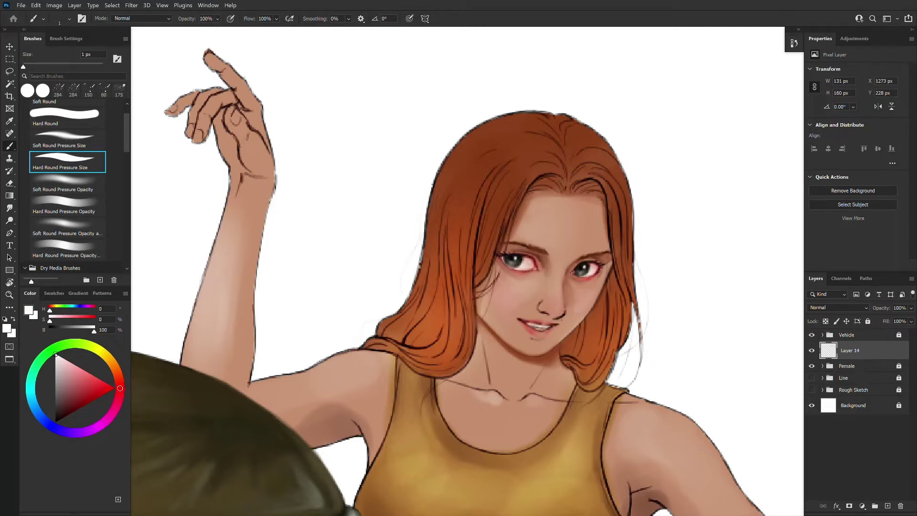
# - Flip the canvas view back and tint the lips with sampled pink and stronger reds at 1 px
pyautogui.scroll(-4, 555, 356)
pyautogui.hotkey('ctrl', 'shift', 'h')
pyautogui.moveTo(430, 362); pyautogui.dragTo(640, 362)
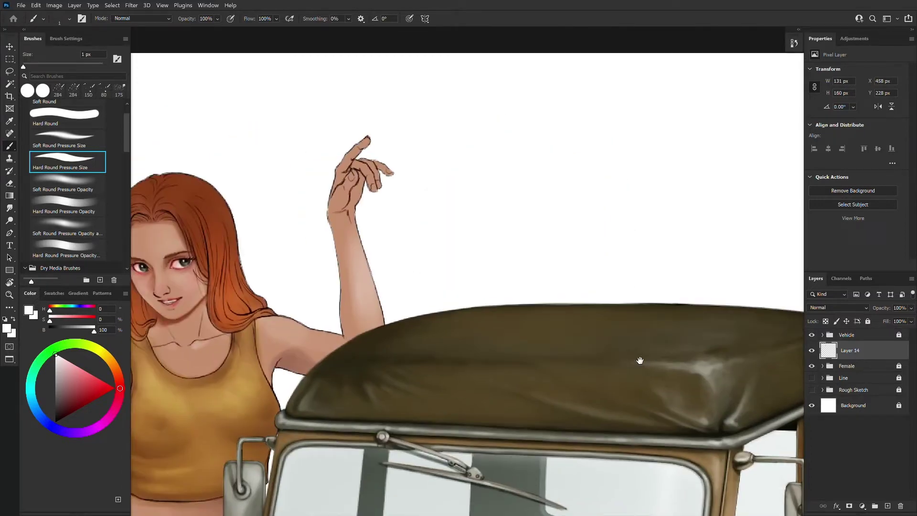
pyautogui.moveTo(397, 368); pyautogui.dragTo(608, 368)
pyautogui.scroll(2, 416, 315)
pyautogui.scroll(2, 387, 267)
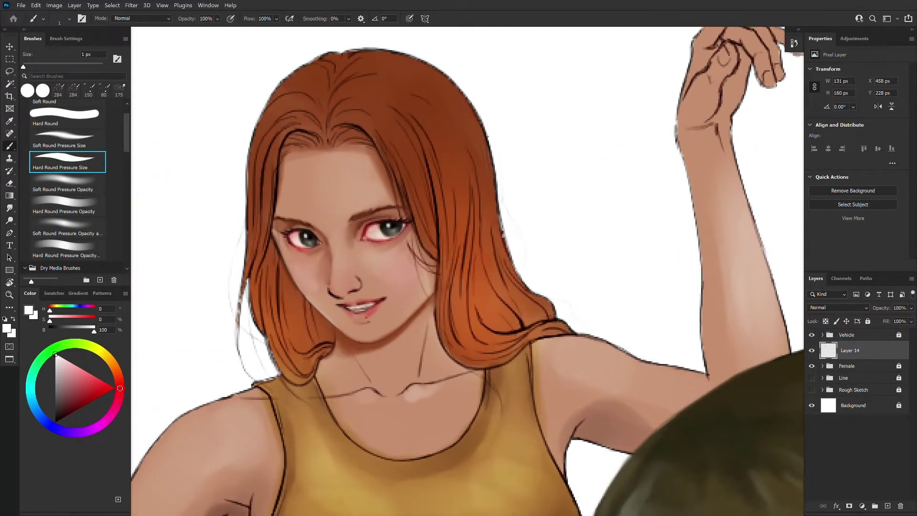
pyautogui.keyDown('alt'); pyautogui.click(372, 309); pyautogui.keyUp('alt')
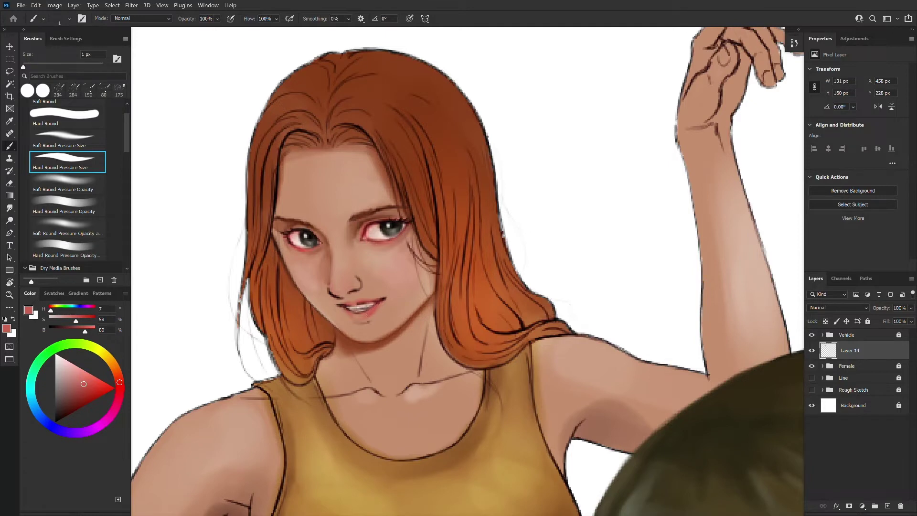
pyautogui.keyDown('alt'); pyautogui.click(348, 310); pyautogui.keyUp('alt')
pyautogui.click(92, 386)
pyautogui.click(90, 398)
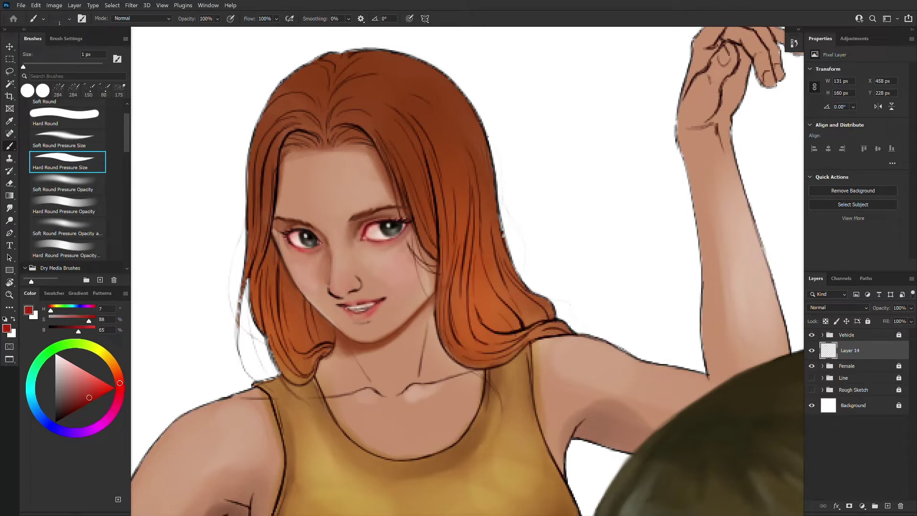
pyautogui.click(97, 384)
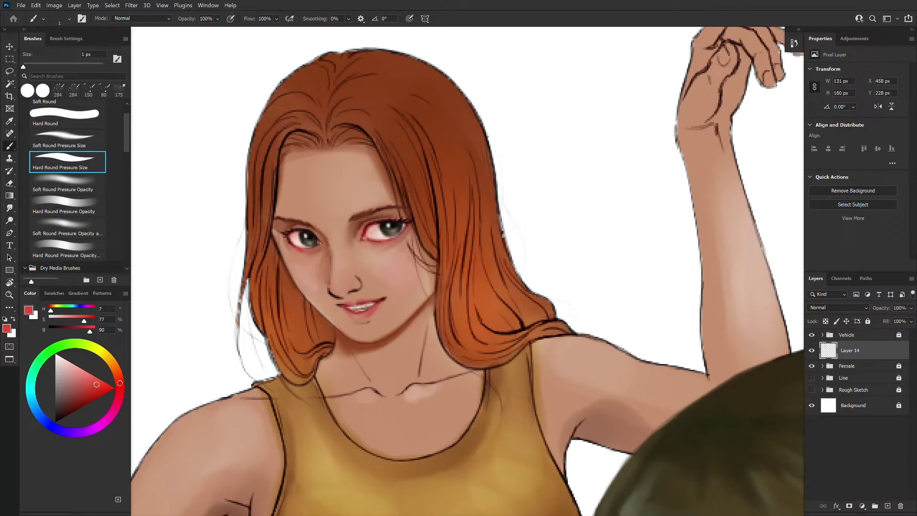
# - Refine the mouth line and near-side mouth corner with sampled dark maroon, lip and skin tones
pyautogui.keyDown('alt'); pyautogui.click(383, 300); pyautogui.keyUp('alt')
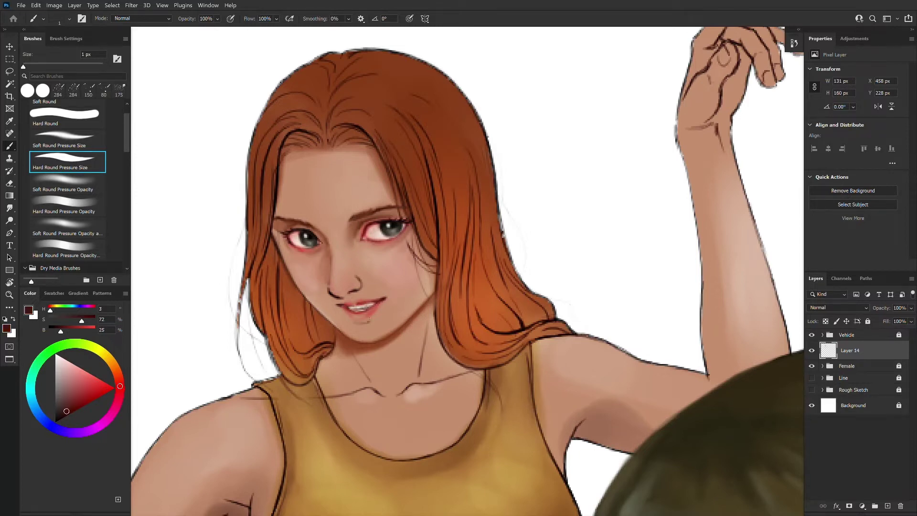
pyautogui.keyDown('alt'); pyautogui.click(372, 306); pyautogui.keyUp('alt')
pyautogui.keyDown('alt'); pyautogui.click(382, 297); pyautogui.keyUp('alt')
pyautogui.keyDown('alt'); pyautogui.click(383, 300); pyautogui.keyUp('alt')
pyautogui.keyDown('alt'); pyautogui.click(385, 301); pyautogui.keyUp('alt')
pyautogui.keyDown('alt'); pyautogui.click(388, 302); pyautogui.keyUp('alt')
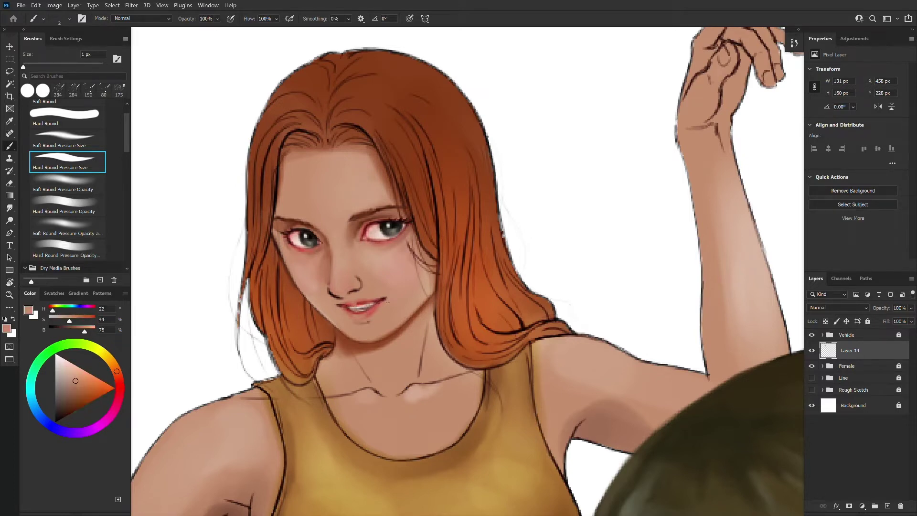
pyautogui.moveTo(385, 297); pyautogui.dragTo(383, 298)
# - Trim the near-side mouth corner by painting over its tip with sampled skin tones
pyautogui.keyDown('alt'); pyautogui.click(398, 299); pyautogui.keyUp('alt')
pyautogui.keyDown('alt'); pyautogui.click(417, 387); pyautogui.keyUp('alt')
pyautogui.keyDown('alt'); pyautogui.click(386, 299); pyautogui.keyUp('alt')
pyautogui.press('[')
# - Shorten and soften the far-side mouth corner and upper lip with sampled skin and red tones at 2 px
pyautogui.keyDown('alt'); pyautogui.click(339, 305); pyautogui.keyUp('alt')
pyautogui.keyDown('alt'); pyautogui.click(349, 306); pyautogui.keyUp('alt')
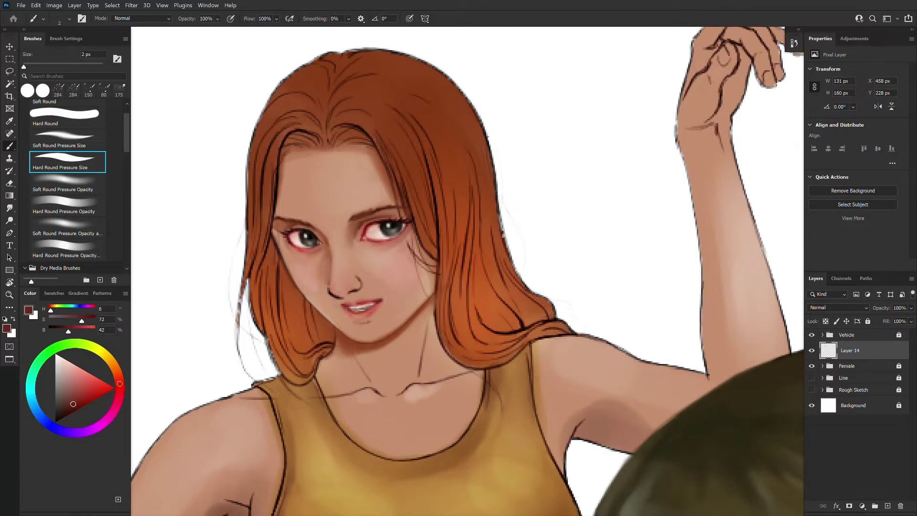
pyautogui.click(66, 247)
pyautogui.press('[')
pyautogui.keyDown('alt'); pyautogui.click(348, 301); pyautogui.keyUp('alt')
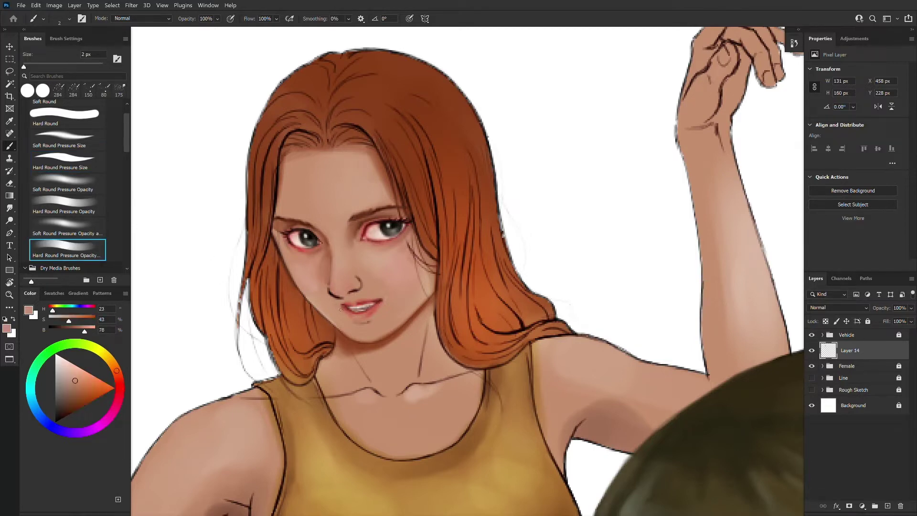
pyautogui.keyDown('alt'); pyautogui.click(349, 300); pyautogui.keyUp('alt')
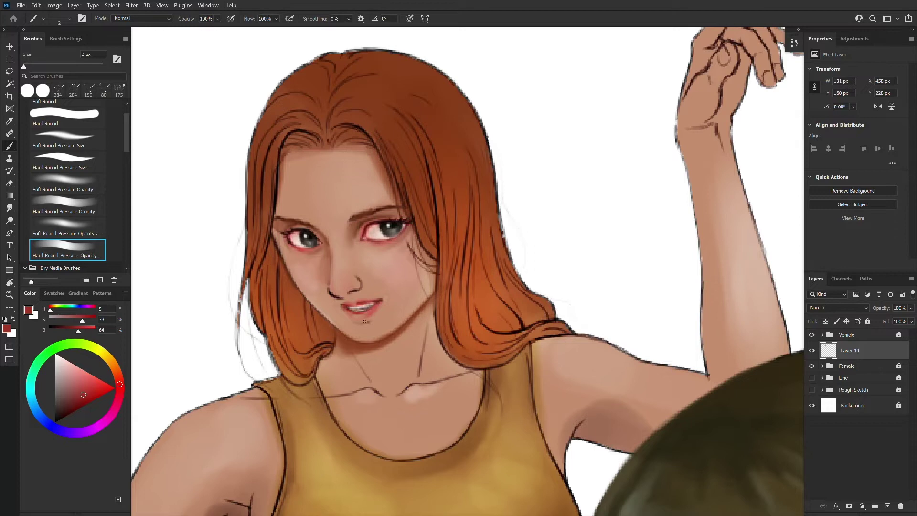
# - Smooth the skin below the lower lip and beside the far mouth corner with sampled skin tones at about 4 to 5 px
pyautogui.keyDown('alt'); pyautogui.click(372, 320); pyautogui.keyUp('alt')
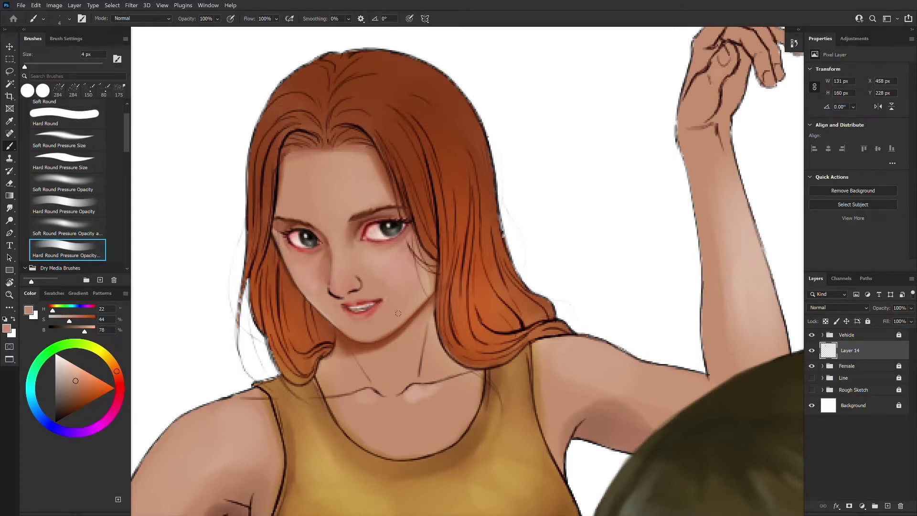
pyautogui.keyDown('alt'); pyautogui.click(335, 318); pyautogui.keyUp('alt')
pyautogui.press(']')
pyautogui.press(']')
pyautogui.press('[')
pyautogui.press('[')
pyautogui.press(']')
pyautogui.press(']')
pyautogui.press(']')
pyautogui.press(']')
pyautogui.keyDown('alt'); pyautogui.click(323, 306); pyautogui.keyUp('alt')
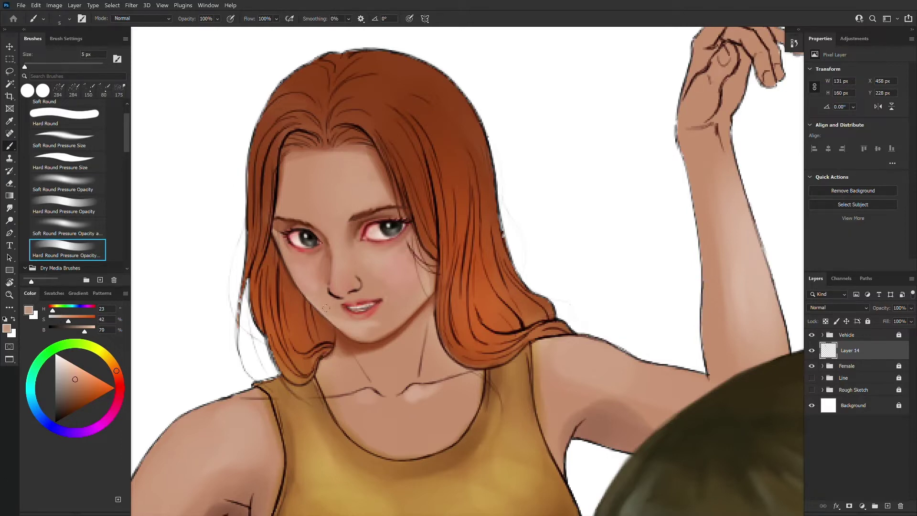
# - Blend the shading and highlight on the chin with sampled skin tones at about 7 px
pyautogui.keyDown('alt'); pyautogui.click(375, 333); pyautogui.keyUp('alt')
pyautogui.keyDown('alt'); pyautogui.click(364, 328); pyautogui.keyUp('alt')
pyautogui.keyDown('alt'); pyautogui.click(340, 299); pyautogui.keyUp('alt')
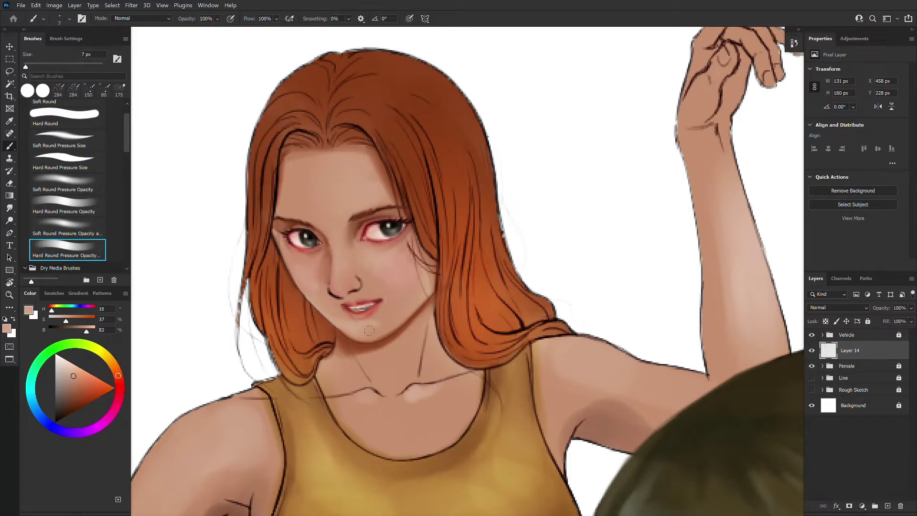
pyautogui.keyDown('alt'); pyautogui.click(370, 330); pyautogui.keyUp('alt')
pyautogui.keyDown('alt'); pyautogui.click(366, 329); pyautogui.keyUp('alt')
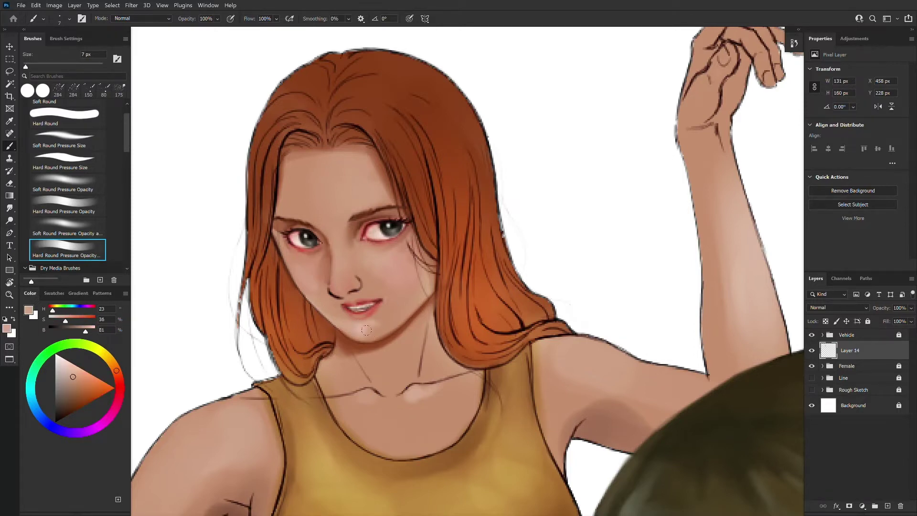
pyautogui.press('[')
pyautogui.keyDown('alt'); pyautogui.click(378, 328); pyautogui.keyUp('alt')
# - Soften the skin around both mouth corners with sampled skin and lip tones, reducing the brush to 2 px
pyautogui.press('[')
pyautogui.press('[')
pyautogui.keyDown('alt'); pyautogui.click(385, 302); pyautogui.keyUp('alt')
pyautogui.press(']')
pyautogui.press(']')
pyautogui.keyDown('alt'); pyautogui.click(386, 296); pyautogui.keyUp('alt')
pyautogui.press('[')
pyautogui.press('[')
pyautogui.keyDown('alt'); pyautogui.click(384, 300); pyautogui.keyUp('alt')
pyautogui.keyDown('alt'); pyautogui.click(345, 307); pyautogui.keyUp('alt')
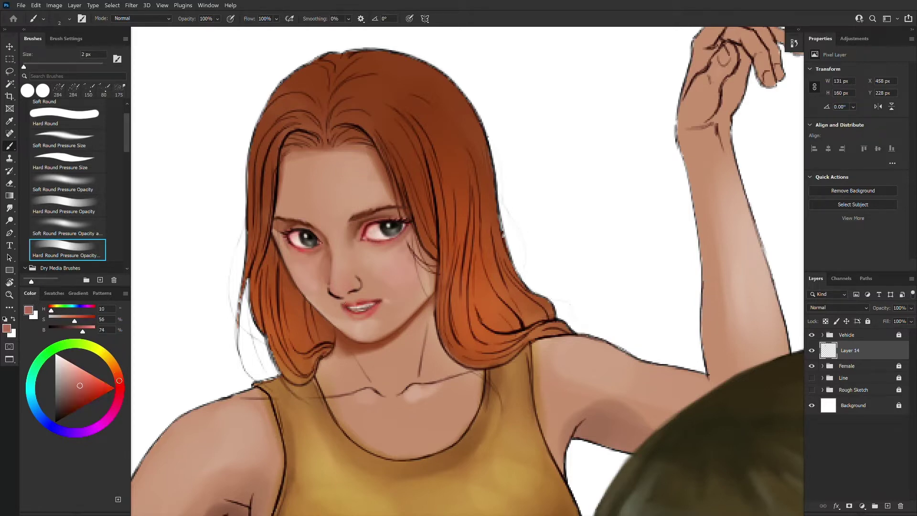
# - Paint over the dark outline beneath the nose tip with sampled skin tones at 2 px
pyautogui.press('[')
pyautogui.keyDown('alt'); pyautogui.click(350, 304); pyautogui.keyUp('alt')
pyautogui.keyDown('alt'); pyautogui.click(355, 294); pyautogui.keyUp('alt')
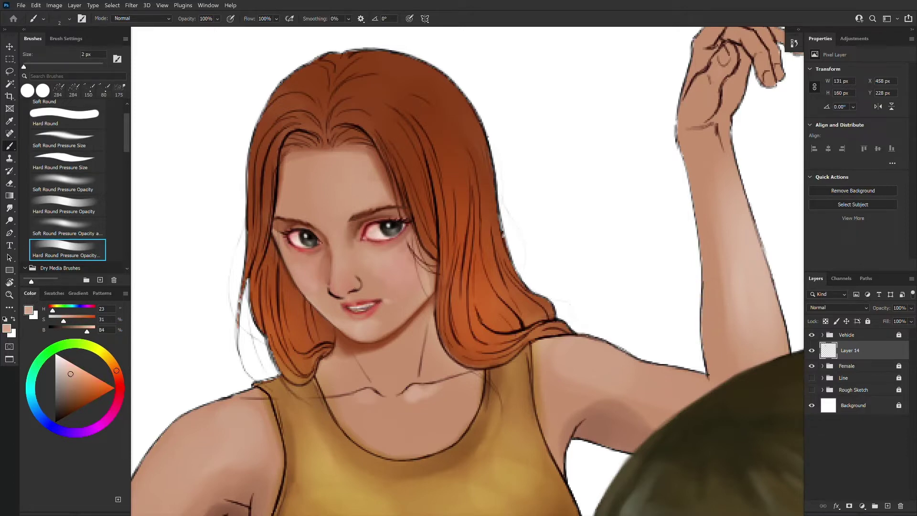
pyautogui.keyDown('alt'); pyautogui.click(341, 295); pyautogui.keyUp('alt')
pyautogui.keyDown('alt'); pyautogui.click(338, 293); pyautogui.keyUp('alt')
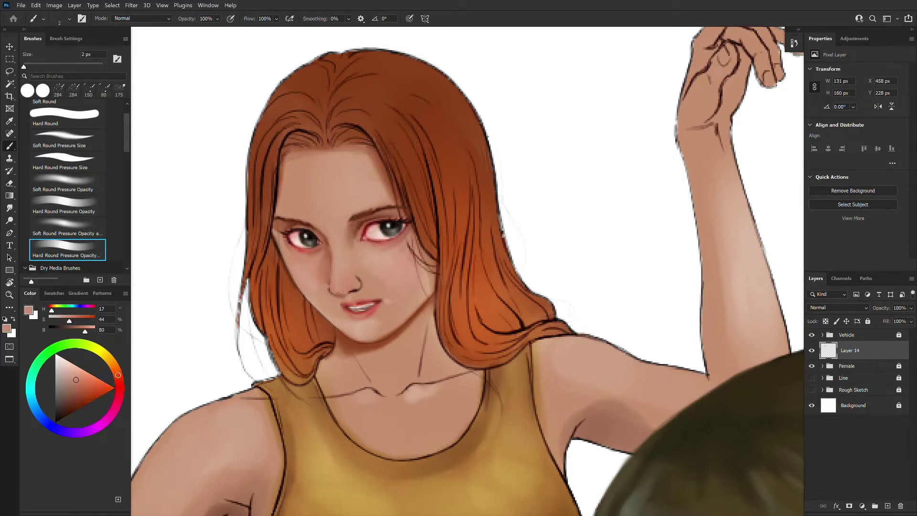
pyautogui.keyDown('alt'); pyautogui.click(361, 284); pyautogui.keyUp('alt')
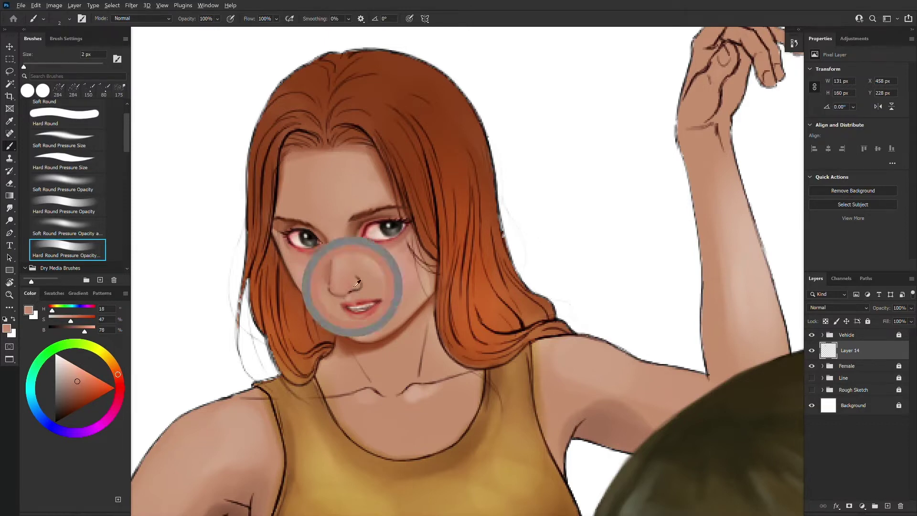
pyautogui.keyDown('alt'); pyautogui.click(362, 322); pyautogui.keyUp('alt')
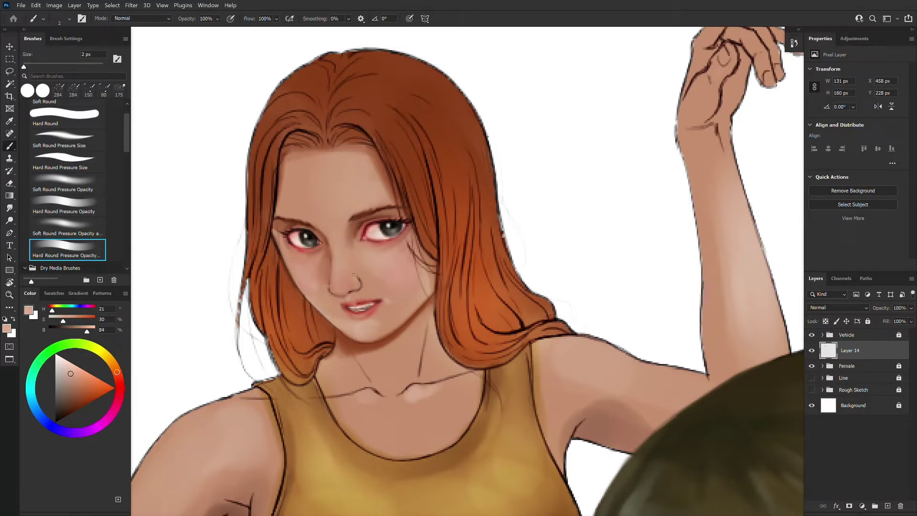
# - Reshape the nose tip and the shading underneath it with sampled skin tones at 2 px
pyautogui.keyDown('alt'); pyautogui.click(352, 271); pyautogui.keyUp('alt')
pyautogui.keyDown('alt'); pyautogui.click(308, 282); pyautogui.keyUp('alt')
pyautogui.keyDown('alt'); pyautogui.click(346, 287); pyautogui.keyUp('alt')
pyautogui.keyDown('alt'); pyautogui.click(353, 290); pyautogui.keyUp('alt')
pyautogui.keyDown('alt'); pyautogui.click(344, 289); pyautogui.keyUp('alt')
pyautogui.moveTo(334, 294); pyautogui.dragTo(348, 298)
# - Blend the far side of the nose into the cheek with sampled skin tones at 3 to 4 px
pyautogui.press(']')
pyautogui.keyDown('alt'); pyautogui.click(328, 284); pyautogui.keyUp('alt')
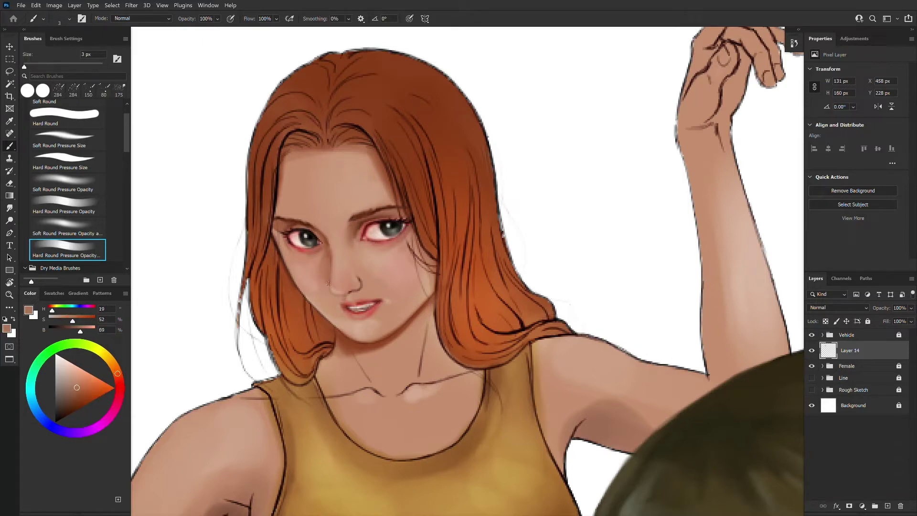
pyautogui.press(']')
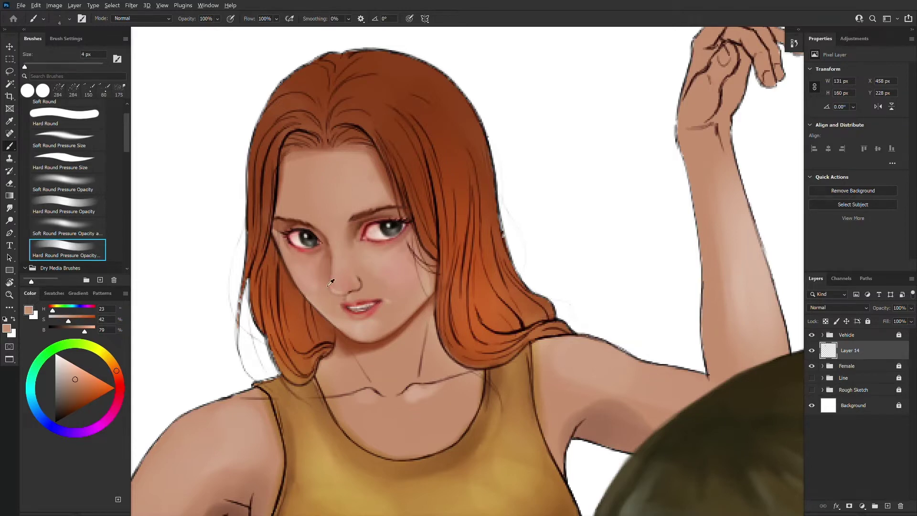
pyautogui.keyDown('alt'); pyautogui.click(328, 276); pyautogui.keyUp('alt')
pyautogui.keyDown('alt'); pyautogui.click(332, 282); pyautogui.keyUp('alt')
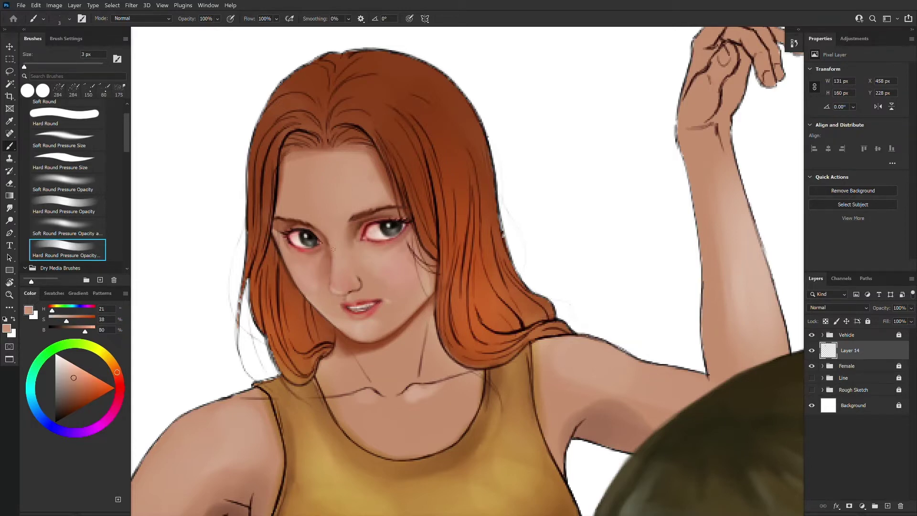
# - Refine the nose's underside and far nostril with sampled brownish skin tones at 3 px
pyautogui.keyDown('alt'); pyautogui.click(330, 293); pyautogui.keyUp('alt')
pyautogui.keyDown('alt'); pyautogui.click(336, 290); pyautogui.keyUp('alt')
pyautogui.keyDown('alt'); pyautogui.click(352, 291); pyautogui.keyUp('alt')
pyautogui.press('[')
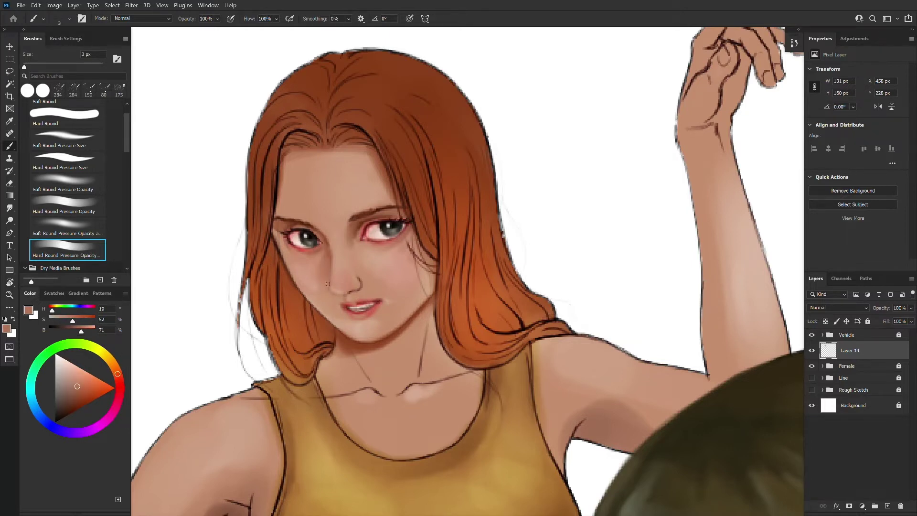
# - Touch up the far cheek beside the nose and the near nostril with sampled skin and dark tones
pyautogui.keyDown('alt'); pyautogui.click(320, 287); pyautogui.keyUp('alt')
pyautogui.press(']')
pyautogui.press(']')
pyautogui.press(']')
pyautogui.keyDown('alt'); pyautogui.click(353, 290); pyautogui.keyUp('alt')
pyautogui.press(']')
pyautogui.press(']')
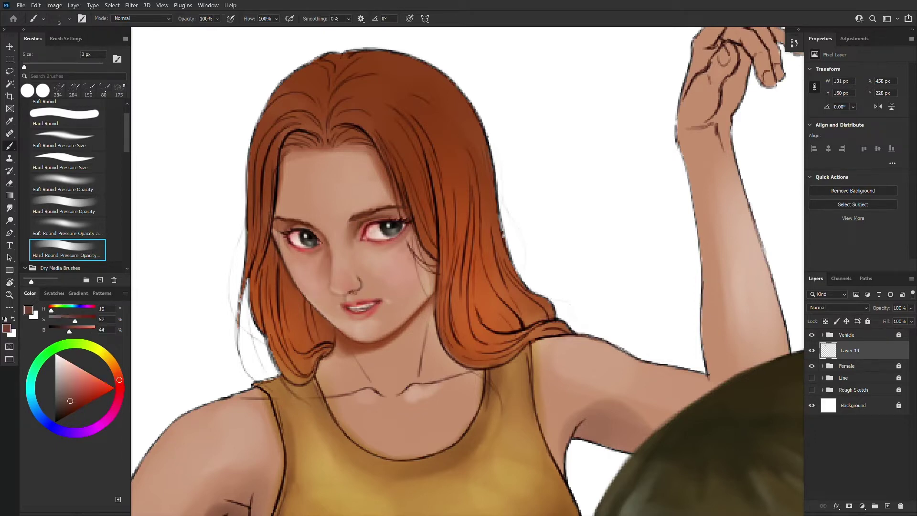
# - Soften the near nostril wing and the skin beneath it with sampled tones at 2 to 4 px
pyautogui.keyDown('alt'); pyautogui.click(358, 291); pyautogui.keyUp('alt')
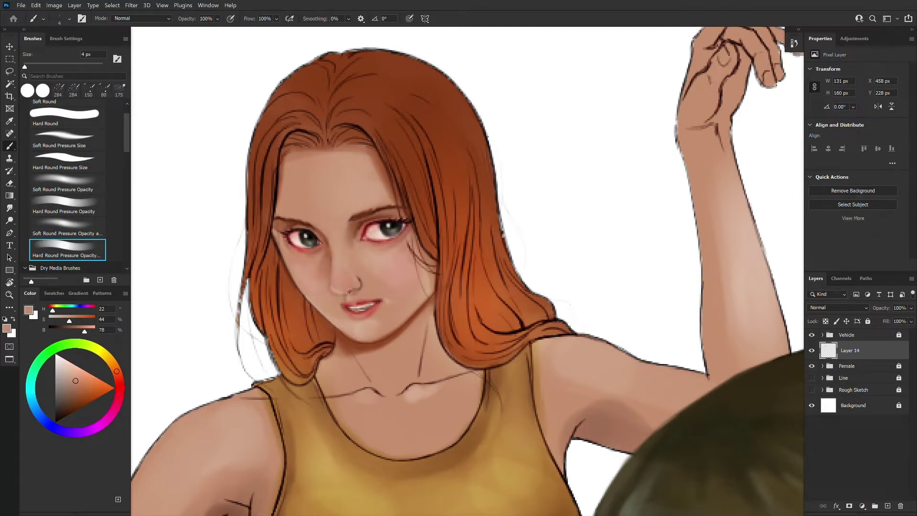
pyautogui.keyDown('alt'); pyautogui.click(358, 307); pyautogui.keyUp('alt')
pyautogui.keyDown('alt'); pyautogui.click(358, 286); pyautogui.keyUp('alt')
pyautogui.keyDown('alt'); pyautogui.click(360, 282); pyautogui.keyUp('alt')
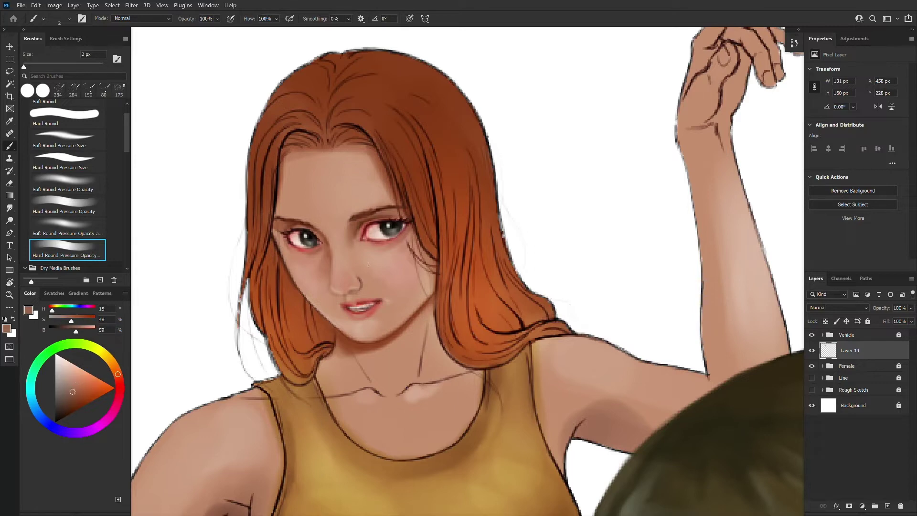
# - Smooth the shading along the nose bridge and above the upper lip with a larger brush and sampled skin tones
pyautogui.press(']')
pyautogui.press(']')
pyautogui.keyDown('alt'); pyautogui.click(363, 278); pyautogui.keyUp('alt')
pyautogui.press(']')
pyautogui.keyDown('alt'); pyautogui.click(336, 250); pyautogui.keyUp('alt')
pyautogui.press(']')
pyautogui.press(']')
pyautogui.keyDown('alt'); pyautogui.click(333, 297); pyautogui.keyUp('alt')
# - Flip the whole illustration horizontally to work on the mirrored face
pyautogui.hotkey('ctrl', '0')
pyautogui.hotkey('ctrl', 'shift', 'h')
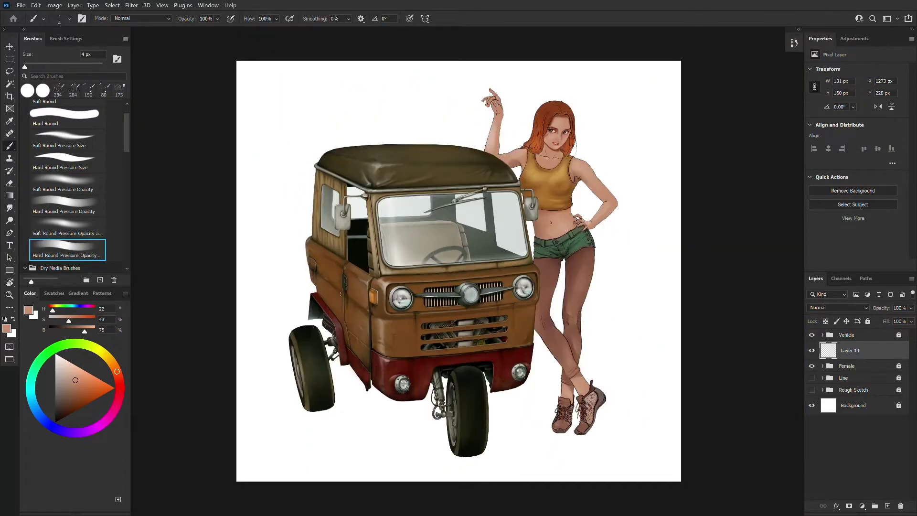
pyautogui.hotkey('ctrl', '1')
pyautogui.moveTo(578, 182); pyautogui.dragTo(366, 515)
pyautogui.hotkey('ctrl', '+')
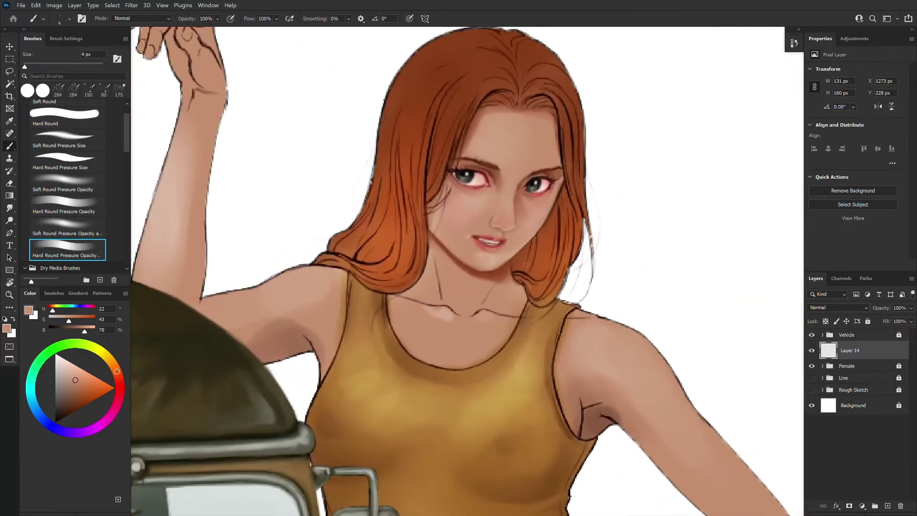
# - Retouch the near eye's white and lower lid and the mouth corner using the Hard Round Pressure Size brush at 1 px
pyautogui.press('[')
pyautogui.keyDown('alt'); pyautogui.click(495, 246); pyautogui.keyUp('alt')
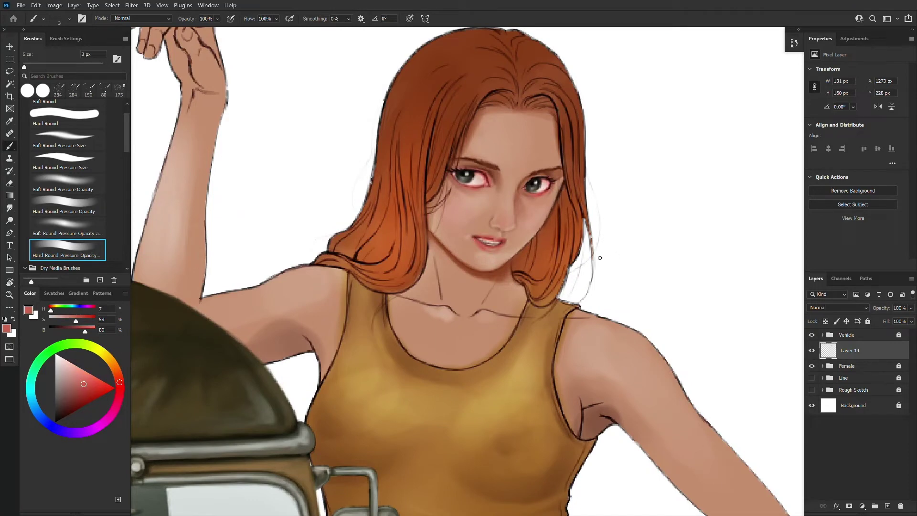
pyautogui.click(85, 166)
pyautogui.keyDown('alt'); pyautogui.click(477, 179); pyautogui.keyUp('alt')
pyautogui.press('[')
pyautogui.press('[')
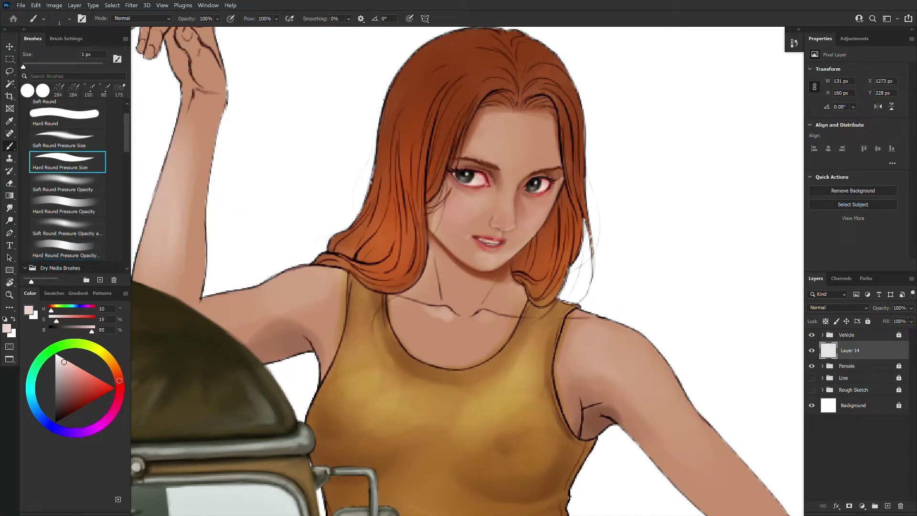
pyautogui.keyDown('alt'); pyautogui.click(487, 181); pyautogui.keyUp('alt')
pyautogui.keyDown('alt'); pyautogui.click(465, 182); pyautogui.keyUp('alt')
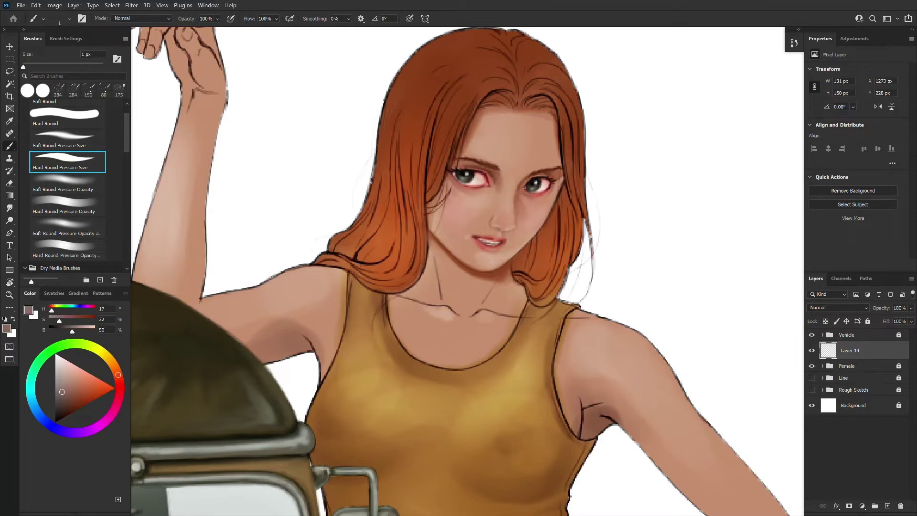
pyautogui.keyDown('alt'); pyautogui.click(479, 234); pyautogui.keyUp('alt')
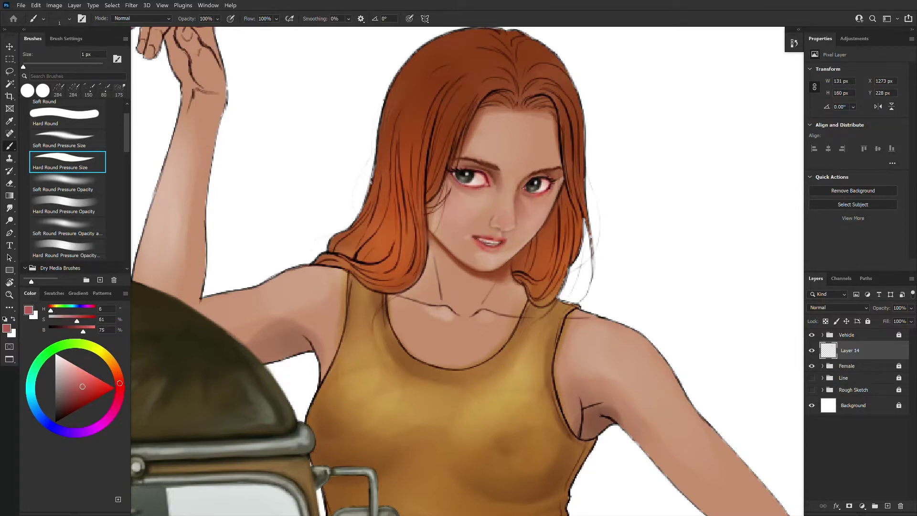
# - Deepen the lips with a saturated dark red and sampled lip tones, using the Hard Round Pressure Opacity brush at 2 px
pyautogui.click(89, 394)
pyautogui.click(73, 246)
pyautogui.press(']')
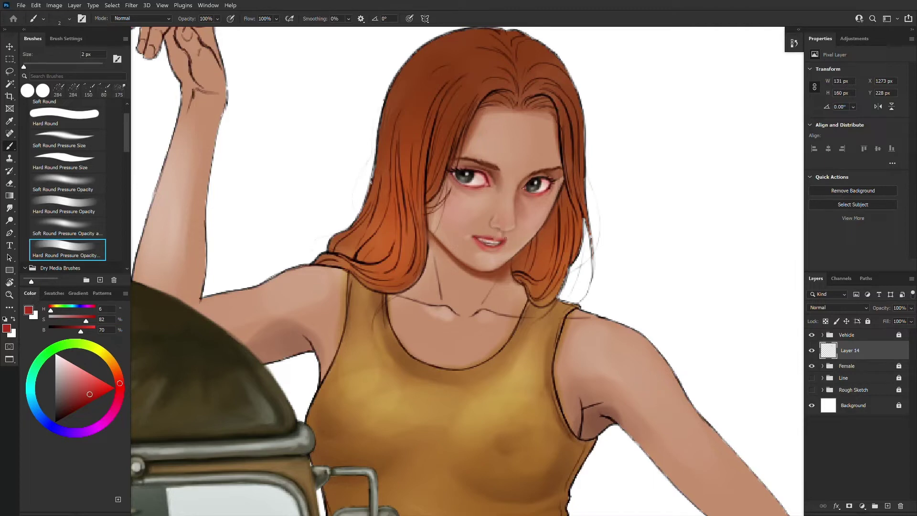
pyautogui.keyDown('alt'); pyautogui.click(491, 238); pyautogui.keyUp('alt')
pyautogui.keyDown('alt'); pyautogui.click(492, 242); pyautogui.keyUp('alt')
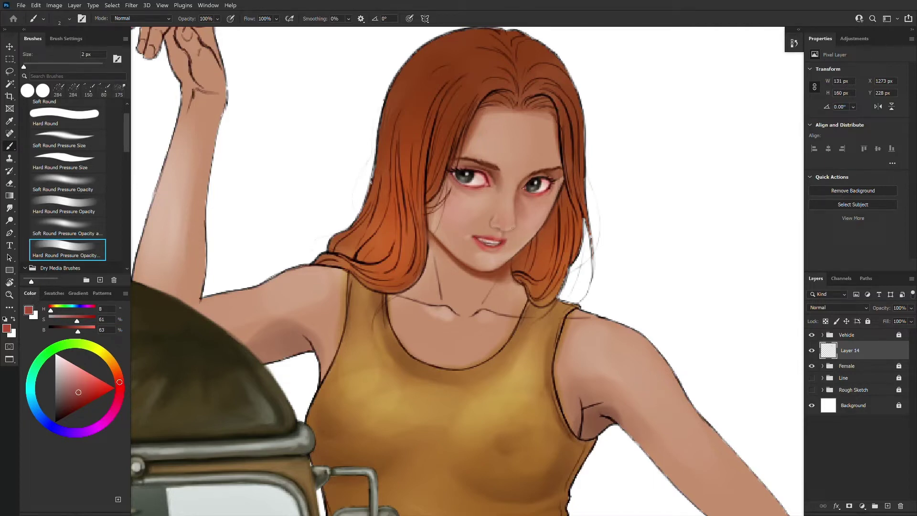
# - Smooth the skin on the chin and along the near jaw with sampled skin tones from 3 px upward
pyautogui.keyDown('alt'); pyautogui.click(499, 258); pyautogui.keyUp('alt')
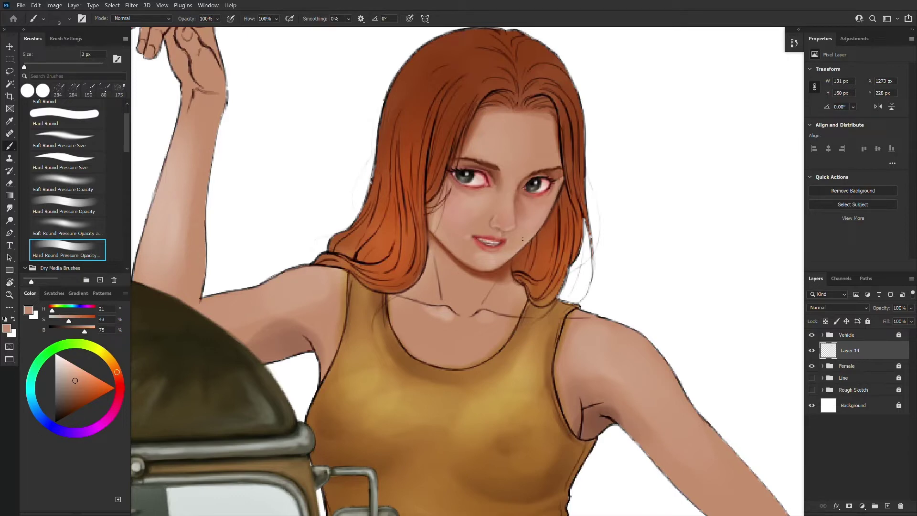
pyautogui.keyDown('alt'); pyautogui.click(470, 255); pyautogui.keyUp('alt')
pyautogui.press(']')
pyautogui.press(']')
pyautogui.press('[')
pyautogui.press('[')
# - Blend the far cheek and chin with sampled skin tones, varying the brush size
pyautogui.keyDown('alt'); pyautogui.click(525, 205); pyautogui.keyUp('alt')
pyautogui.keyDown('alt'); pyautogui.click(497, 259); pyautogui.keyUp('alt')
pyautogui.press(']')
pyautogui.press(']')
pyautogui.press('[')
pyautogui.press('[')
pyautogui.press('[')
# - Even out the near side of the nose and its nostril wing with repeatedly sampled skin tones
pyautogui.keyDown('alt'); pyautogui.click(486, 216); pyautogui.keyUp('alt')
pyautogui.keyDown('alt'); pyautogui.click(495, 216); pyautogui.keyUp('alt')
pyautogui.press(']')
pyautogui.press(']')
pyautogui.keyDown('alt'); pyautogui.click(499, 211); pyautogui.keyUp('alt')
pyautogui.keyDown('alt'); pyautogui.click(485, 221); pyautogui.keyUp('alt')
pyautogui.press(']')
pyautogui.press(']')
pyautogui.press('[')
pyautogui.press('[')
# - Blend the skin between the near eye and the nose bridge with sampled skin tones, varying the brush size
pyautogui.keyDown('alt'); pyautogui.click(492, 195); pyautogui.keyUp('alt')
pyautogui.press(']')
pyautogui.press(']')
pyautogui.keyDown('alt'); pyautogui.click(494, 198); pyautogui.keyUp('alt')
pyautogui.keyDown('alt'); pyautogui.click(486, 195); pyautogui.keyUp('alt')
pyautogui.press('[')
pyautogui.press('[')
pyautogui.press('[')
pyautogui.keyDown('alt'); pyautogui.click(478, 201); pyautogui.keyUp('alt')
pyautogui.press(']')
pyautogui.press(']')
# - Clean up the near cheek and jaw edge beside the hair with sampled brown and skin tones from 4 px upward
pyautogui.keyDown('alt'); pyautogui.click(429, 228); pyautogui.keyUp('alt')
pyautogui.press('[')
pyautogui.press('[')
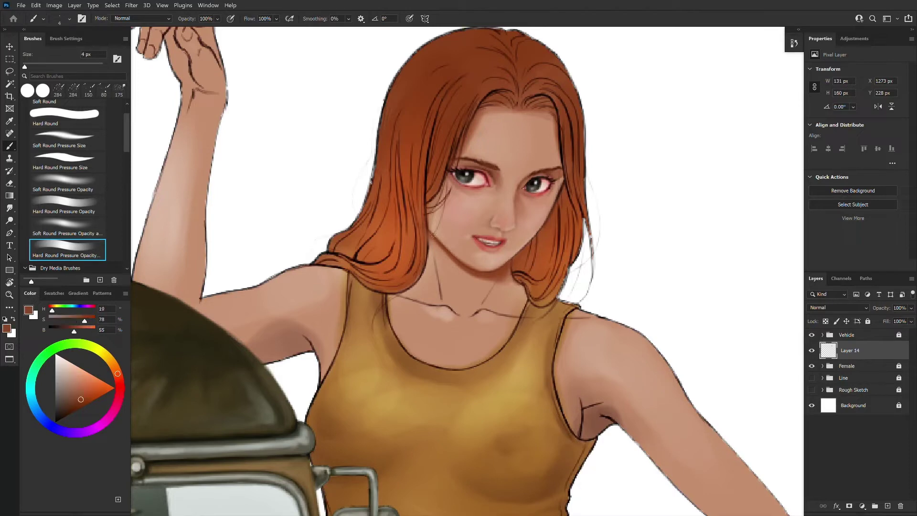
pyautogui.keyDown('alt'); pyautogui.click(441, 239); pyautogui.keyUp('alt')
pyautogui.press(']')
pyautogui.press(']')
# - Paint the jawline and the shadow beneath the chin with sampled skin and brown tones at 2 to 6 px
pyautogui.keyDown('alt'); pyautogui.click(502, 268); pyautogui.keyUp('alt')
pyautogui.keyDown('alt'); pyautogui.click(458, 267); pyautogui.keyUp('alt')
pyautogui.moveTo(459, 269); pyautogui.dragTo(471, 274)
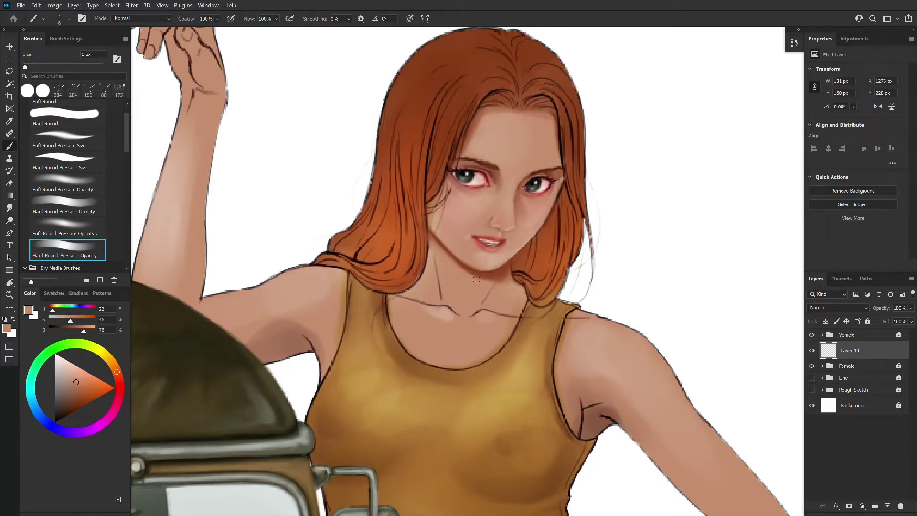
pyautogui.keyDown('alt'); pyautogui.click(515, 273); pyautogui.keyUp('alt')
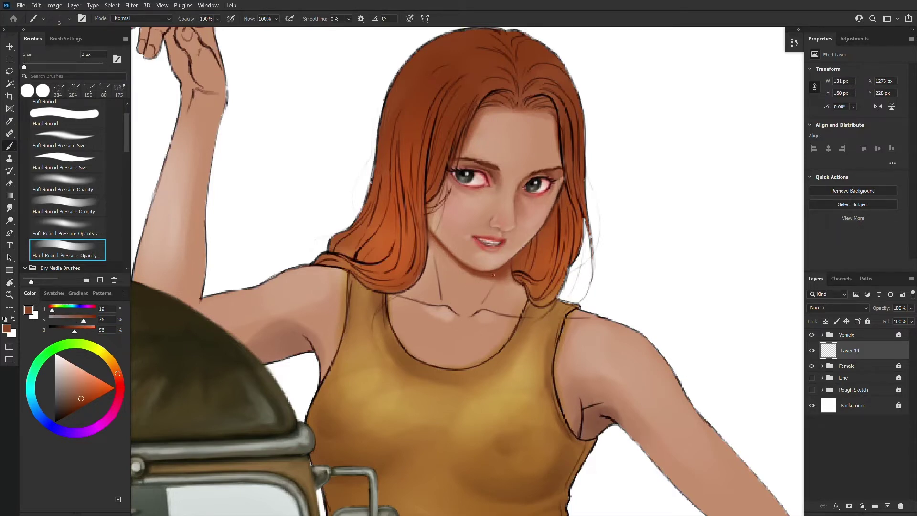
pyautogui.keyDown('alt'); pyautogui.click(493, 276); pyautogui.keyUp('alt')
pyautogui.press('[')
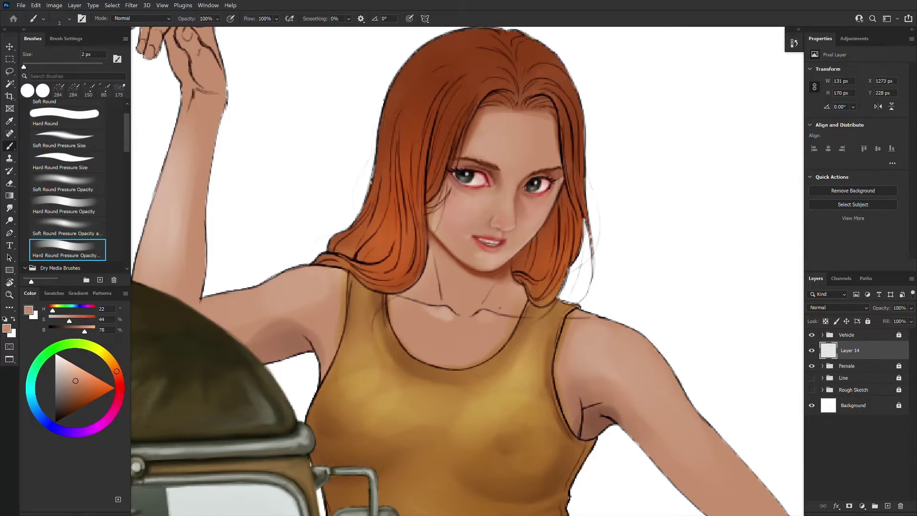
# - Paint over the far-side neck line with skin tones sampled from the neck and the shadow under the chin
pyautogui.keyDown('alt'); pyautogui.click(503, 274); pyautogui.keyUp('alt')
pyautogui.moveTo(484, 303); pyautogui.dragTo(495, 285)
pyautogui.keyDown('alt'); pyautogui.click(488, 291); pyautogui.keyUp('alt')
pyautogui.keyDown('alt'); pyautogui.click(449, 314); pyautogui.keyUp('alt')
pyautogui.keyDown('alt'); pyautogui.click(504, 274); pyautogui.keyUp('alt')
pyautogui.keyDown('alt'); pyautogui.click(501, 286); pyautogui.keyUp('alt')
pyautogui.keyDown('alt'); pyautogui.click(503, 274); pyautogui.keyUp('alt')
pyautogui.keyDown('alt'); pyautogui.click(501, 292); pyautogui.keyUp('alt')
# - Blend the far-side neck tendon down to the collarbone with sampled shadow and lighter skin tones
pyautogui.press(']')
pyautogui.keyDown('alt'); pyautogui.click(505, 274); pyautogui.keyUp('alt')
pyautogui.press('[')
pyautogui.press('[')
pyautogui.press('[')
pyautogui.keyDown('alt'); pyautogui.click(489, 310); pyautogui.keyUp('alt')
pyautogui.press(']')
pyautogui.keyDown('alt'); pyautogui.click(488, 293); pyautogui.keyUp('alt')
pyautogui.keyDown('alt'); pyautogui.click(470, 308); pyautogui.keyUp('alt')
pyautogui.press('[')
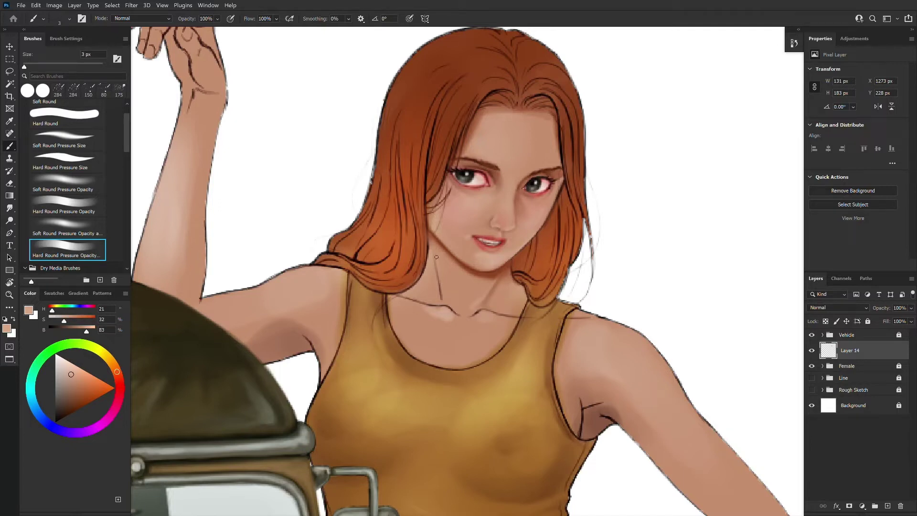
# - Replace the near-side neck line with soft tendon shading in sampled skin tones at about 3 px
pyautogui.press(']')
pyautogui.press(']')
pyautogui.moveTo(446, 274)
pyautogui.mouseDown()
pyautogui.moveTo(447, 295)
pyautogui.moveTo(437, 281)
pyautogui.mouseUp()
pyautogui.keyDown('alt'); pyautogui.click(442, 283); pyautogui.keyUp('alt')
pyautogui.keyDown('alt'); pyautogui.click(437, 278); pyautogui.keyUp('alt')
pyautogui.press('[')
pyautogui.keyDown('alt'); pyautogui.click(443, 298); pyautogui.keyUp('alt')
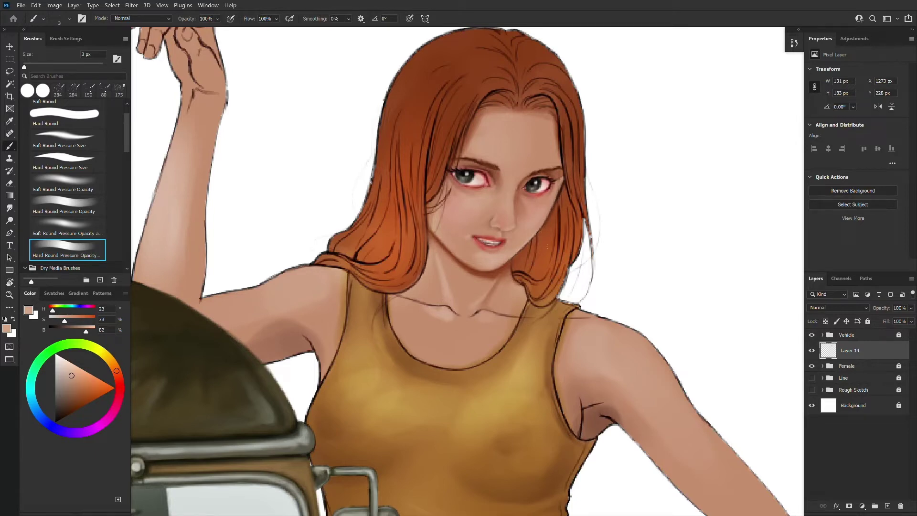
# - Touch up the far eye's inner corner and the near side of the nose with sampled tones at 2 px
pyautogui.press('[')
pyautogui.press('[')
pyautogui.keyDown('alt'); pyautogui.click(521, 182); pyautogui.keyUp('alt')
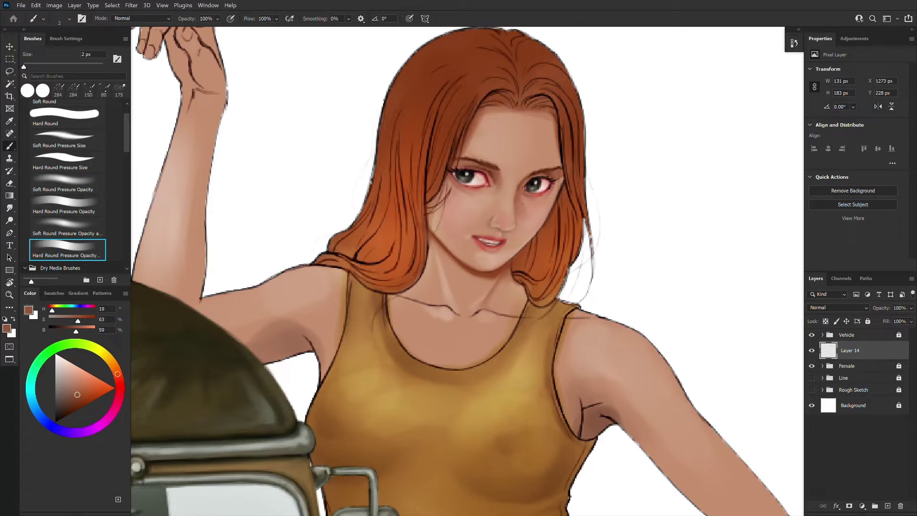
pyautogui.keyDown('alt'); pyautogui.click(491, 216); pyautogui.keyUp('alt')
pyautogui.keyDown('alt'); pyautogui.click(494, 219); pyautogui.keyUp('alt')
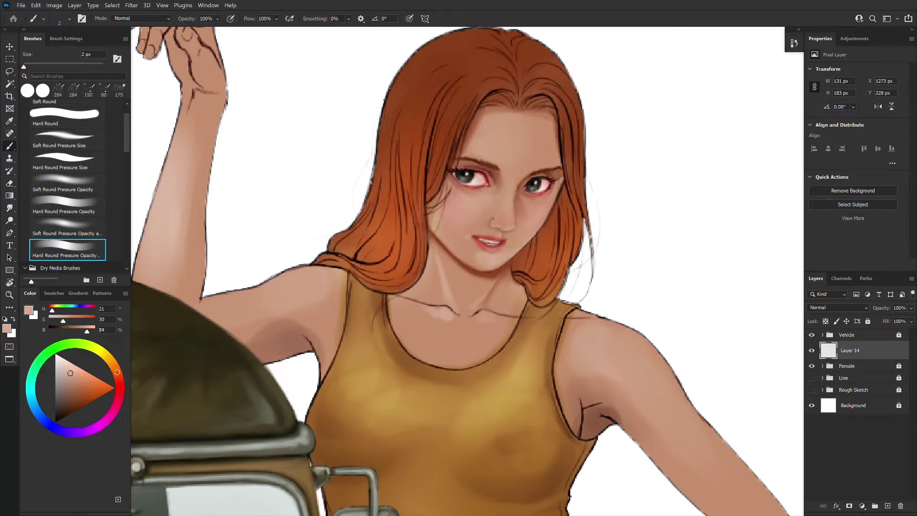
pyautogui.press(']')
pyautogui.keyDown('alt'); pyautogui.click(497, 216); pyautogui.keyUp('alt')
# - Smooth the far cheek and the near cheek around the loose hair strands with sampled skin tones at 3 px
pyautogui.keyDown('alt'); pyautogui.click(531, 215); pyautogui.keyUp('alt')
pyautogui.press(']')
pyautogui.keyDown('alt'); pyautogui.click(428, 204); pyautogui.keyUp('alt')
pyautogui.keyDown('alt'); pyautogui.click(431, 219); pyautogui.keyUp('alt')
pyautogui.keyDown('alt'); pyautogui.click(442, 206); pyautogui.keyUp('alt')
# - Blend the skin between the lower lip and the far jaw with sampled tones at 3 px
pyautogui.keyDown('alt'); pyautogui.click(516, 248); pyautogui.keyUp('alt')
pyautogui.keyDown('alt'); pyautogui.click(518, 250); pyautogui.keyUp('alt')
pyautogui.keyDown('alt'); pyautogui.click(500, 249); pyautogui.keyUp('alt')
# - Refine the far cheek's edge against the hair with sampled orange-brown and dark brown tones at 3 px
pyautogui.keyDown('alt'); pyautogui.click(561, 201); pyautogui.keyUp('alt')
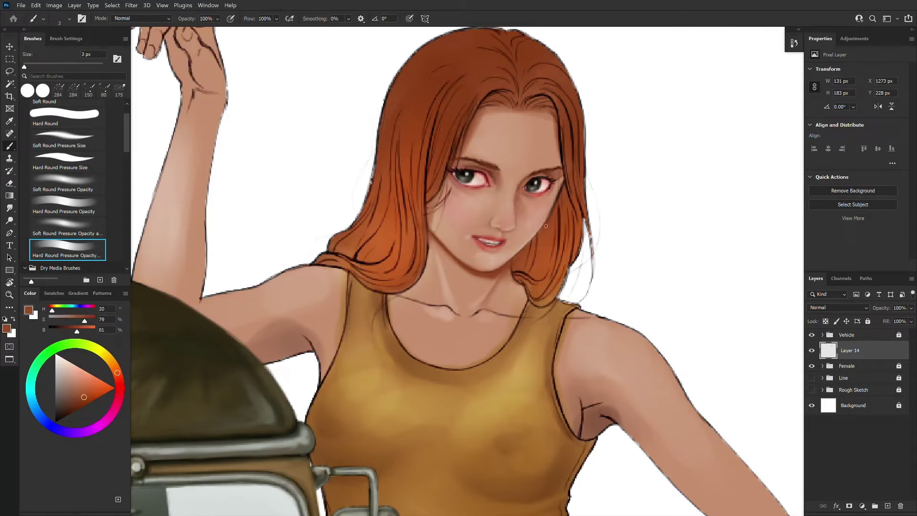
pyautogui.keyDown('alt'); pyautogui.click(557, 201); pyautogui.keyUp('alt')
pyautogui.keyDown('alt'); pyautogui.click(550, 220); pyautogui.keyUp('alt')
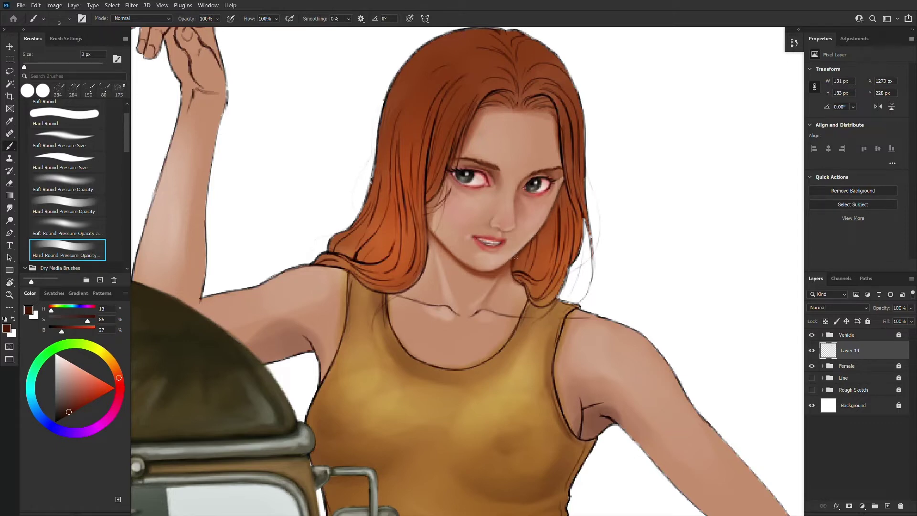
pyautogui.keyDown('alt'); pyautogui.click(538, 238); pyautogui.keyUp('alt')
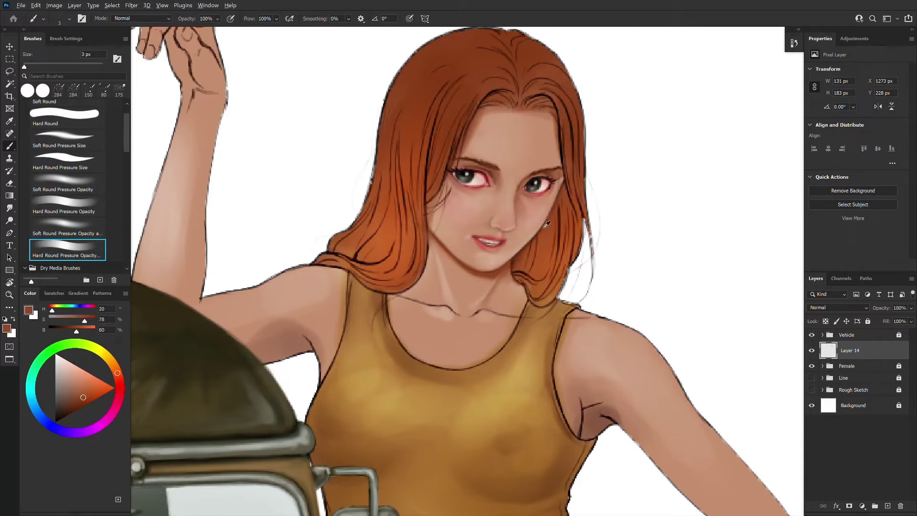
pyautogui.keyDown('alt'); pyautogui.click(541, 230); pyautogui.keyUp('alt')
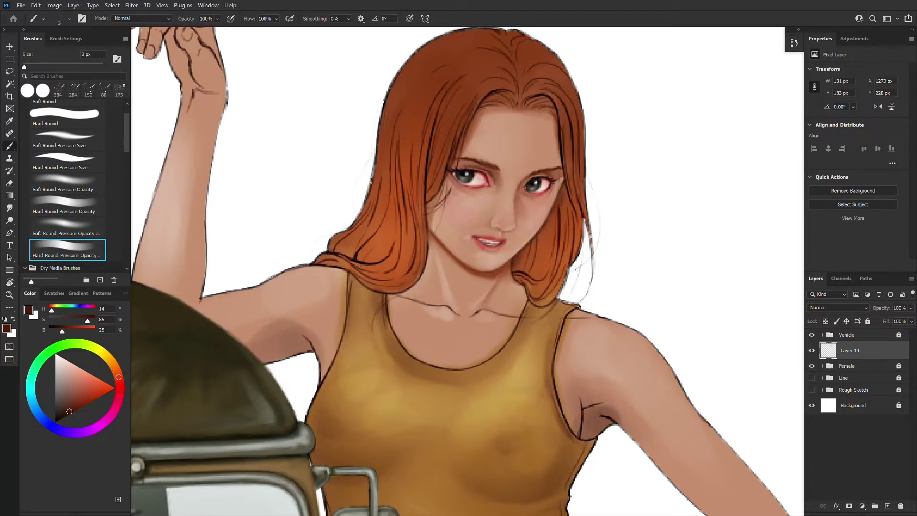
# - Smooth the forehead along the near hairline with sampled skin tones, reducing the brush to 3 px
pyautogui.press(']')
pyautogui.press(']')
pyautogui.keyDown('alt'); pyautogui.click(484, 120); pyautogui.keyUp('alt')
pyautogui.keyDown('alt'); pyautogui.click(480, 121); pyautogui.keyUp('alt')
pyautogui.keyDown('alt'); pyautogui.click(486, 131); pyautogui.keyUp('alt')
pyautogui.keyDown('alt'); pyautogui.click(480, 114); pyautogui.keyUp('alt')
pyautogui.press('[')
pyautogui.press('[')
pyautogui.keyDown('alt'); pyautogui.click(477, 127); pyautogui.keyUp('alt')
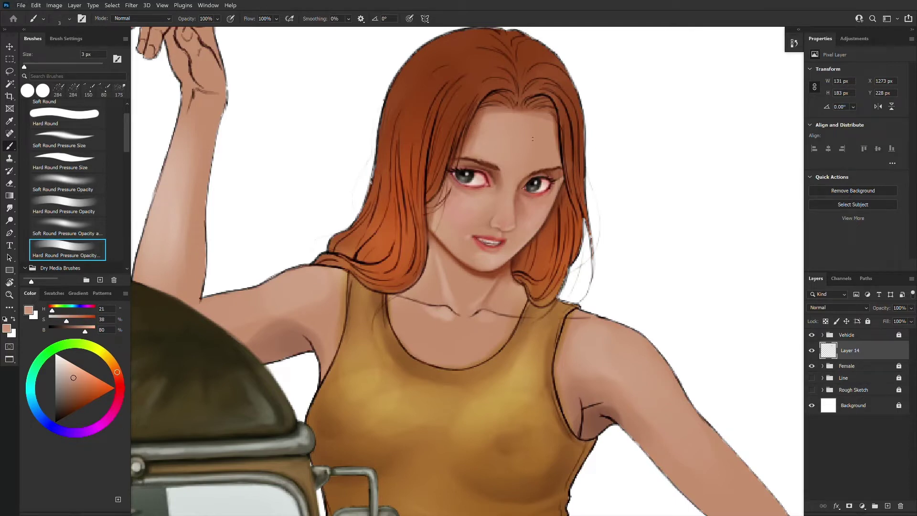
# - Blend the upper forehead into the hairline on both sides with sampled skin tones, enlarging the brush to 5 px
pyautogui.keyDown('alt'); pyautogui.click(497, 113); pyautogui.keyUp('alt')
pyautogui.keyDown('alt'); pyautogui.click(499, 123); pyautogui.keyUp('alt')
pyautogui.keyDown('alt'); pyautogui.click(502, 108); pyautogui.keyUp('alt')
pyautogui.press(']')
pyautogui.press(']')
pyautogui.keyDown('alt'); pyautogui.click(548, 110); pyautogui.keyUp('alt')
pyautogui.keyDown('alt'); pyautogui.click(556, 151); pyautogui.keyUp('alt')
pyautogui.keyDown('alt'); pyautogui.click(483, 113); pyautogui.keyUp('alt')
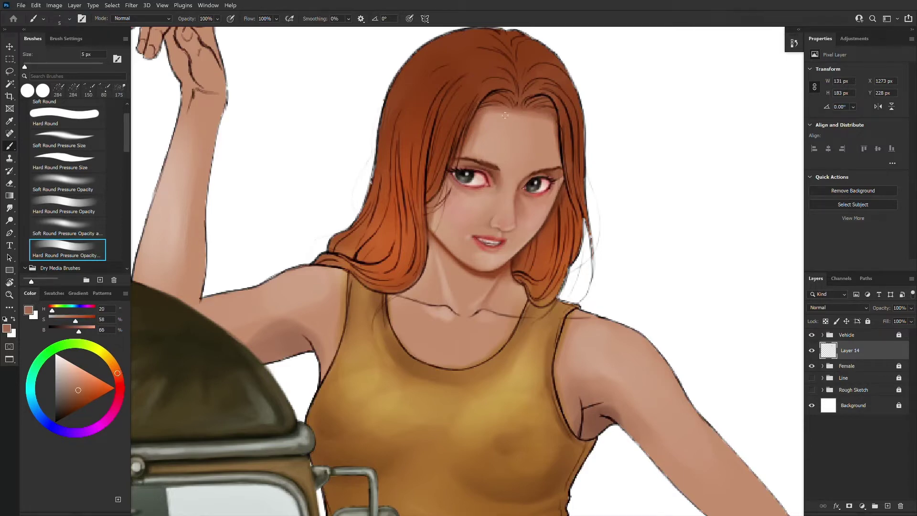
pyautogui.keyDown('alt'); pyautogui.click(491, 113); pyautogui.keyUp('alt')
# - Smooth the forehead and its far side with a larger brush and skin tones sampled from the forehead and far cheek
pyautogui.keyDown('alt'); pyautogui.click(545, 138); pyautogui.keyUp('alt')
pyautogui.press(']')
pyautogui.press(']')
pyautogui.press(']')
pyautogui.press(']')
pyautogui.keyDown('alt'); pyautogui.click(488, 150); pyautogui.keyUp('alt')
pyautogui.keyDown('alt'); pyautogui.click(549, 135); pyautogui.keyUp('alt')
pyautogui.keyDown('alt'); pyautogui.click(532, 205); pyautogui.keyUp('alt')
pyautogui.keyDown('alt'); pyautogui.click(545, 147); pyautogui.keyUp('alt')
# - Paint the hair parting from the hairline up to the crown with sampled skin tones and a small brush
pyautogui.press('[')
pyautogui.press('[')
pyautogui.press('[')
pyautogui.press('[')
pyautogui.press('[')
pyautogui.press('[')
pyautogui.click(519, 115)
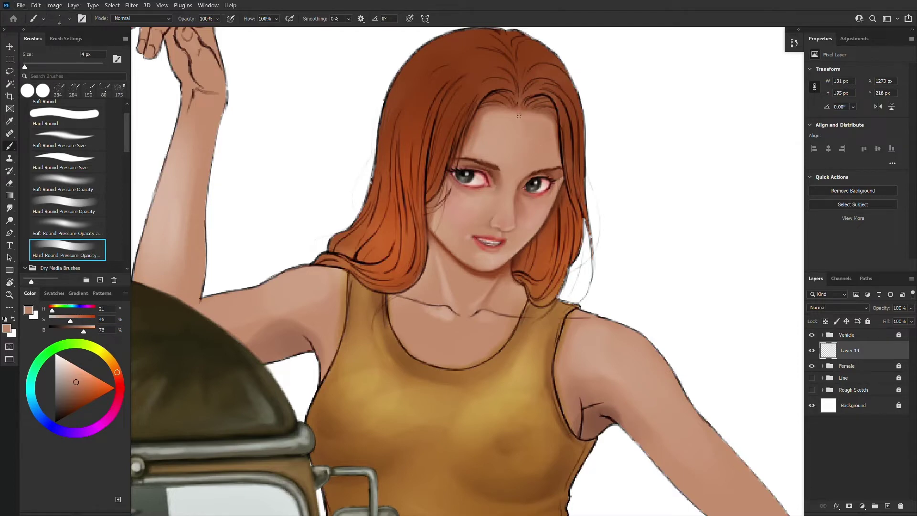
pyautogui.press(']')
pyautogui.moveTo(520, 97)
pyautogui.mouseDown()
pyautogui.moveTo(519, 73)
pyautogui.moveTo(517, 80)
pyautogui.mouseUp()
pyautogui.keyDown('alt'); pyautogui.click(519, 121); pyautogui.keyUp('alt')
pyautogui.press('[')
pyautogui.press('[')
pyautogui.keyDown('alt'); pyautogui.click(525, 93); pyautogui.keyUp('alt')
pyautogui.moveTo(519, 80); pyautogui.dragTo(507, 43)
# - Blend the base of the parting into the forehead with a sampled light skin tone at 4 px
pyautogui.keyDown('alt'); pyautogui.click(520, 116); pyautogui.keyUp('alt')
pyautogui.press(']')
pyautogui.press(']')
pyautogui.press(']')
pyautogui.press(']')
pyautogui.press(']')
pyautogui.press(']')
pyautogui.press('[')
pyautogui.press('[')
pyautogui.press('[')
pyautogui.press('[')
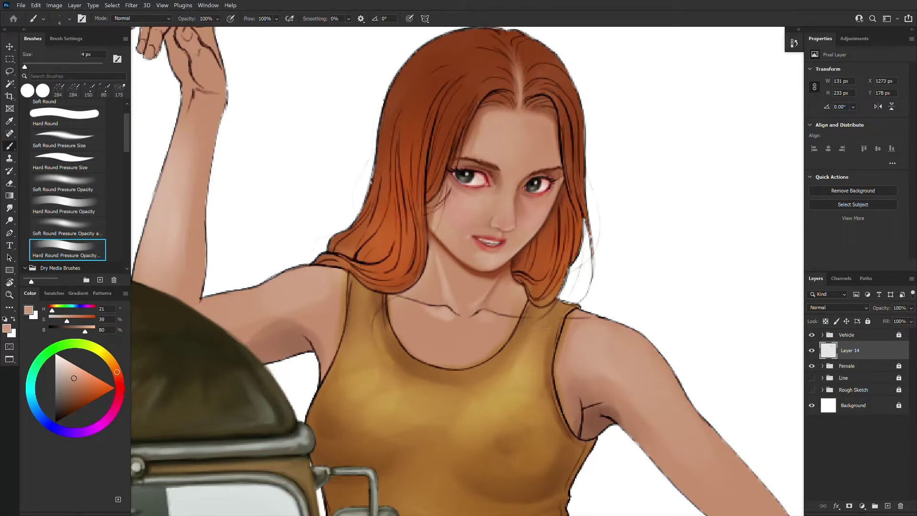
# - Refine the nose tip and the near nostril with sampled skin tones and a small brush
pyautogui.press('[')
pyautogui.press('[')
pyautogui.keyDown('alt'); pyautogui.click(512, 211); pyautogui.keyUp('alt')
pyautogui.keyDown('alt'); pyautogui.click(509, 227); pyautogui.keyUp('alt')
pyautogui.press(']')
pyautogui.press(']')
pyautogui.keyDown('alt'); pyautogui.click(496, 223); pyautogui.keyUp('alt')
pyautogui.keyDown('alt'); pyautogui.click(510, 222); pyautogui.keyUp('alt')
pyautogui.press('[')
pyautogui.press('[')
pyautogui.press('[')
# - Refine the far side of the nose and the adjoining cheek with sampled skin tones at 4 px
pyautogui.keyDown('alt'); pyautogui.click(513, 229); pyautogui.keyUp('alt')
pyautogui.keyDown('alt'); pyautogui.click(526, 231); pyautogui.keyUp('alt')
pyautogui.keyDown('alt'); pyautogui.click(528, 226); pyautogui.keyUp('alt')
pyautogui.press(']')
pyautogui.press(']')
pyautogui.press(']')
pyautogui.keyDown('alt'); pyautogui.click(534, 219); pyautogui.keyUp('alt')
pyautogui.press('[')
pyautogui.keyDown('alt'); pyautogui.click(519, 196); pyautogui.keyUp('alt')
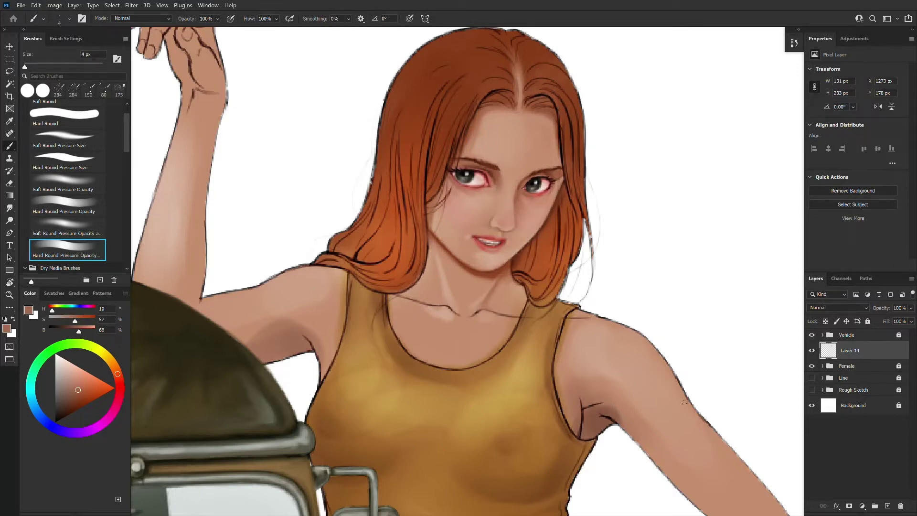
# - Add fine highlights to the face with white sampled from the background and the Hard Round Pressure Size brush at 1 px
pyautogui.click(81, 159)
pyautogui.keyDown('alt'); pyautogui.click(647, 215); pyautogui.keyUp('alt')
pyautogui.press('[')
pyautogui.press('[')
pyautogui.press('[')
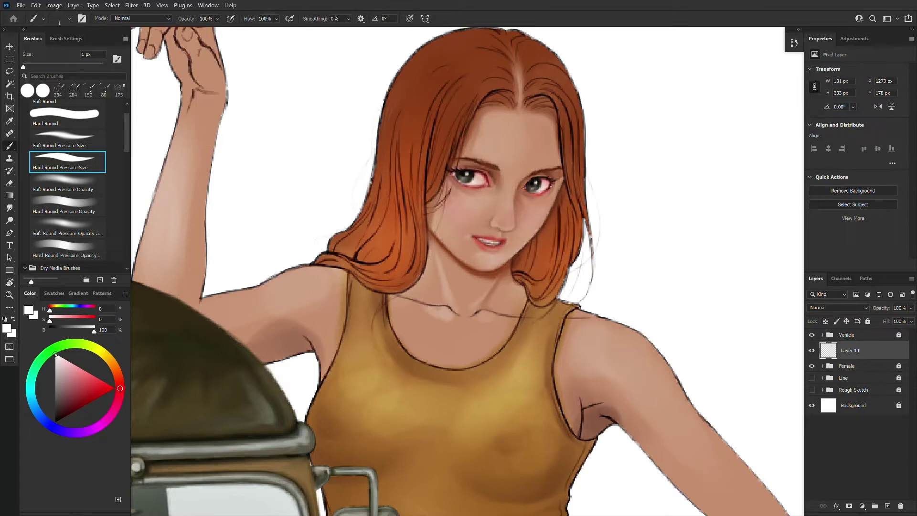
pyautogui.hotkey('ctrl', '-')
pyautogui.hotkey('ctrl', '+')
# - Smooth the forehead with the Hard Round Pressure Opacity brush at 7 px and sampled light skin tones
pyautogui.click(75, 246)
pyautogui.press(']')
pyautogui.press(']')
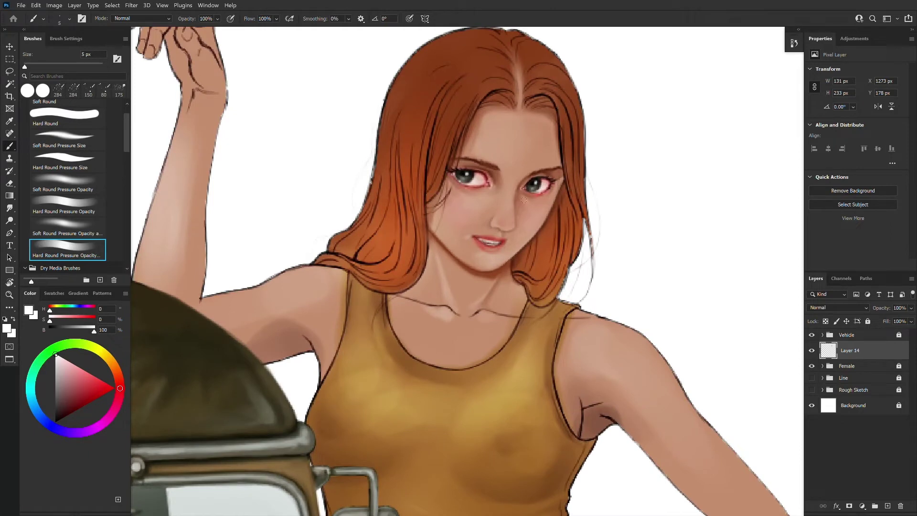
pyautogui.hotkey('ctrl', '-')
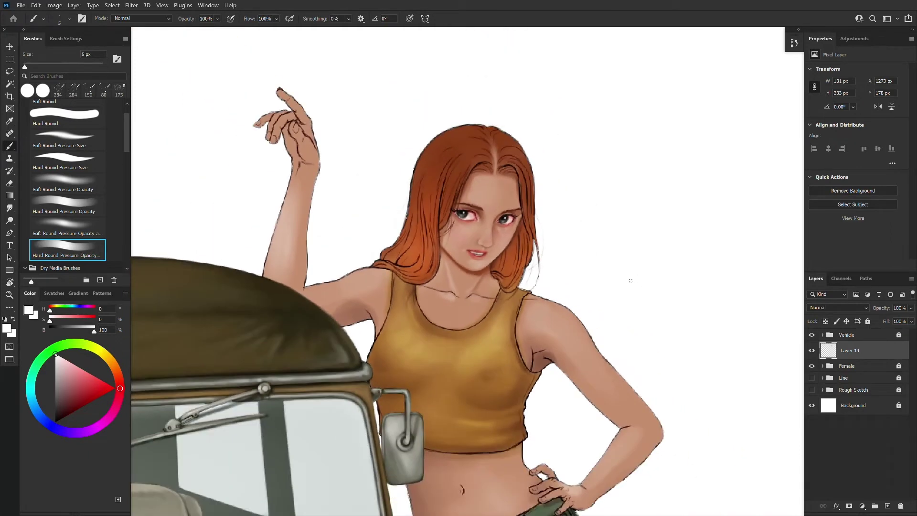
pyautogui.hotkey('ctrl', '+')
pyautogui.hotkey('ctrl', '-')
pyautogui.hotkey('ctrl', '+')
pyautogui.press('[')
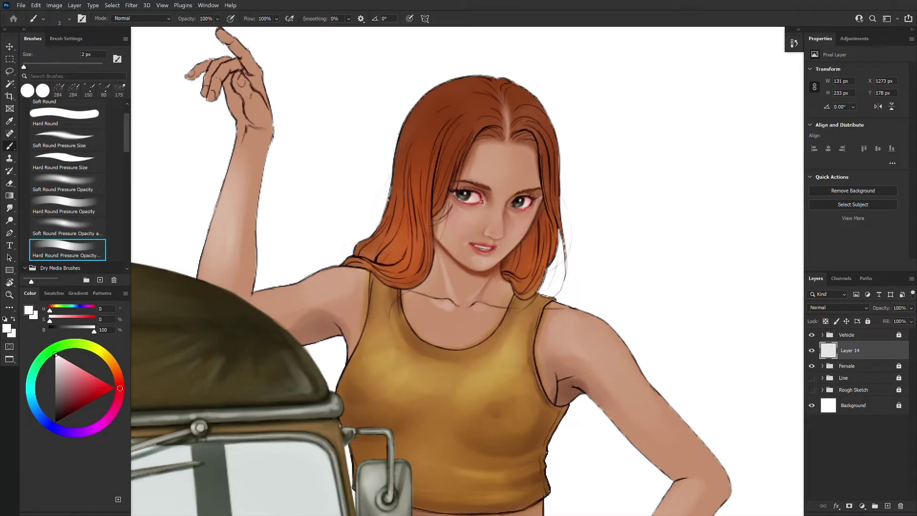
pyautogui.press(']')
pyautogui.keyDown('alt'); pyautogui.click(480, 151); pyautogui.keyUp('alt')
pyautogui.keyDown('alt'); pyautogui.click(480, 150); pyautogui.keyUp('alt')
pyautogui.press(']')
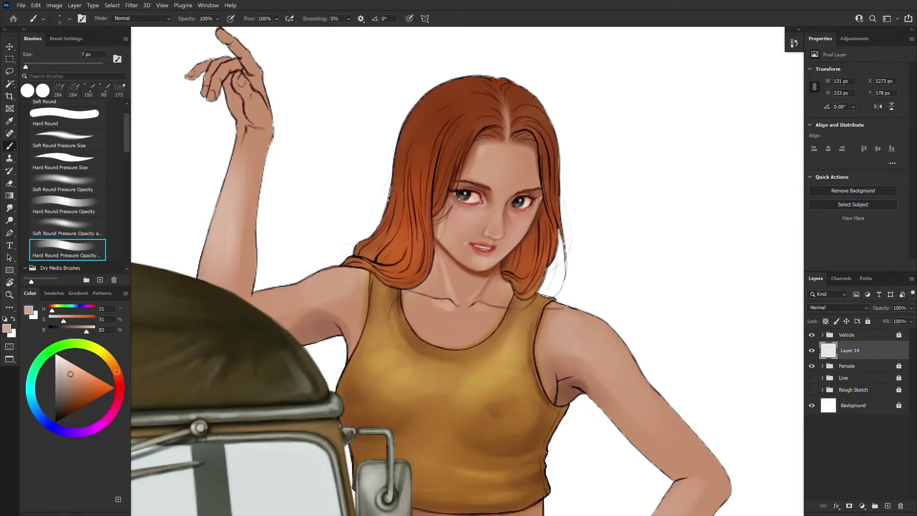
pyautogui.keyDown('alt'); pyautogui.click(489, 149); pyautogui.keyUp('alt')
pyautogui.keyDown('alt'); pyautogui.click(485, 148); pyautogui.keyUp('alt')
# - Smooth the chin and the far cheek with sampled skin tones at 7 px
pyautogui.keyDown('alt'); pyautogui.click(481, 260); pyautogui.keyUp('alt')
pyautogui.keyDown('alt'); pyautogui.click(483, 263); pyautogui.keyUp('alt')
pyautogui.keyDown('alt'); pyautogui.click(517, 240); pyautogui.keyUp('alt')
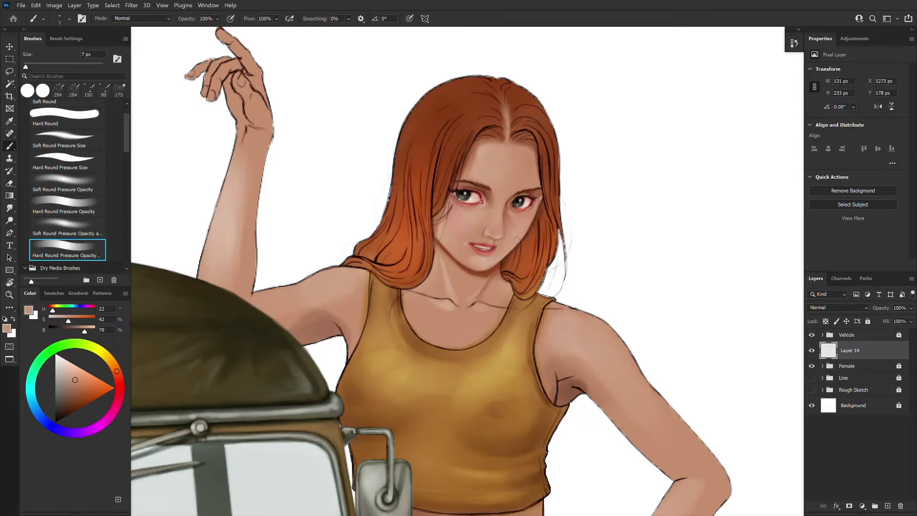
# - Refine the chin's lower edge and the near jawline with sampled dark and light skin tones at 2 px
pyautogui.keyDown('alt'); pyautogui.click(483, 269); pyautogui.keyUp('alt')
pyautogui.press('[')
pyautogui.press('[')
pyautogui.press('[')
pyautogui.press('[')
pyautogui.press('[')
pyautogui.keyDown('alt'); pyautogui.click(472, 273); pyautogui.keyUp('alt')
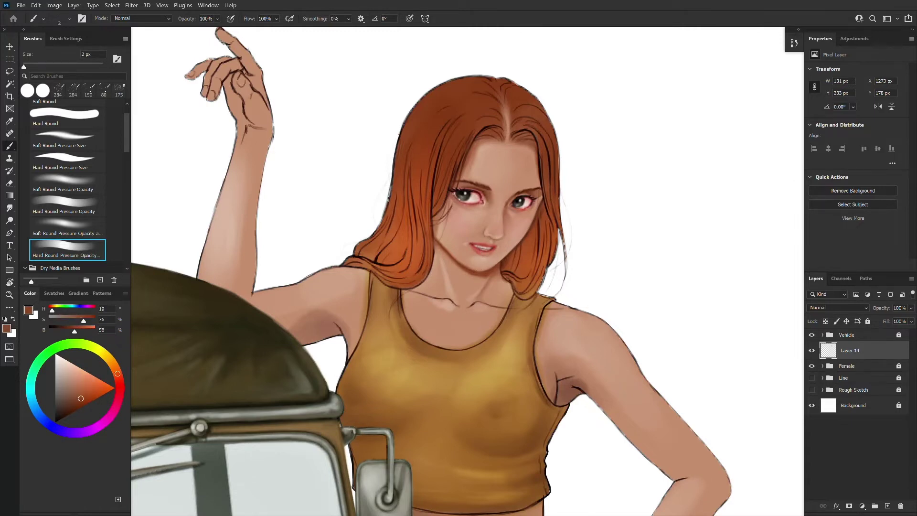
pyautogui.keyDown('alt'); pyautogui.click(447, 240); pyautogui.keyUp('alt')
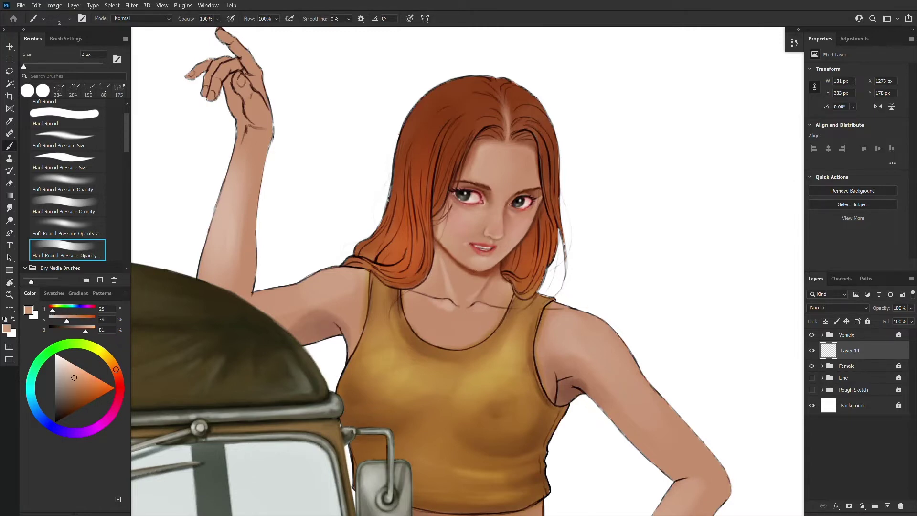
pyautogui.keyDown('alt'); pyautogui.click(475, 268); pyautogui.keyUp('alt')
pyautogui.keyDown('alt'); pyautogui.click(482, 271); pyautogui.keyUp('alt')
# - Blend the near jaw edge and the neck shadow below the far jaw with sampled skin tones at 3 px
pyautogui.press(']')
pyautogui.press(']')
pyautogui.keyDown('alt'); pyautogui.click(440, 241); pyautogui.keyUp('alt')
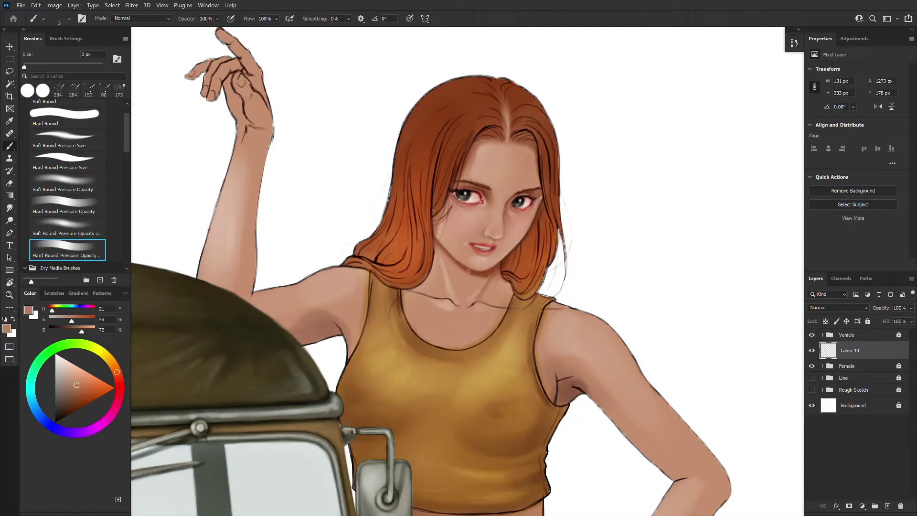
pyautogui.keyDown('alt'); pyautogui.click(493, 283); pyautogui.keyUp('alt')
pyautogui.keyDown('alt'); pyautogui.click(500, 281); pyautogui.keyUp('alt')
pyautogui.press('[')
pyautogui.keyDown('alt'); pyautogui.click(445, 243); pyautogui.keyUp('alt')
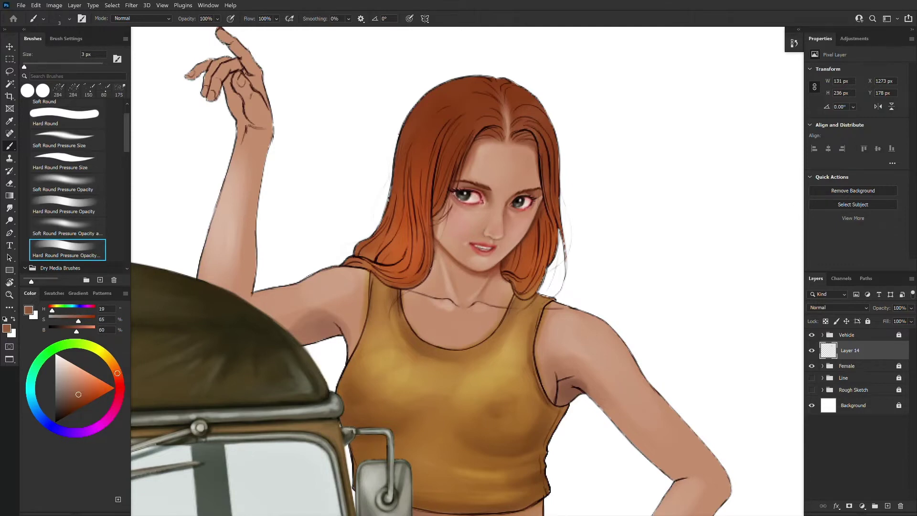
# - Paint over the near side of the neck and the line above the near collarbone with sampled skin tones at 3 px
pyautogui.moveTo(419, 287)
pyautogui.mouseDown()
pyautogui.moveTo(406, 290)
pyautogui.moveTo(435, 266)
pyautogui.mouseUp()
pyautogui.press(']')
pyautogui.keyDown('alt'); pyautogui.click(485, 273); pyautogui.keyUp('alt')
pyautogui.keyDown('alt'); pyautogui.click(440, 263); pyautogui.keyUp('alt')
pyautogui.keyDown('alt'); pyautogui.click(421, 289); pyautogui.keyUp('alt')
pyautogui.keyDown('alt'); pyautogui.click(426, 291); pyautogui.keyUp('alt')
pyautogui.moveTo(413, 288); pyautogui.dragTo(432, 295)
pyautogui.keyDown('alt'); pyautogui.click(450, 300); pyautogui.keyUp('alt')
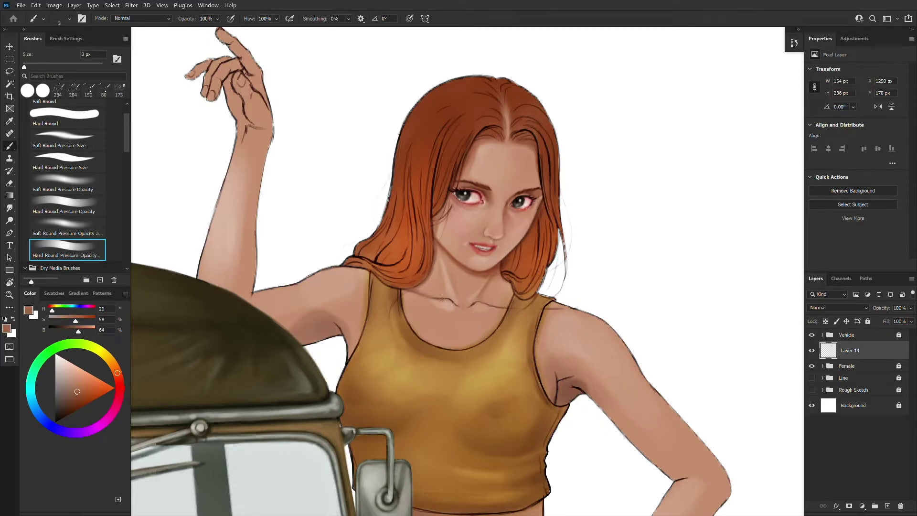
# - Paint over the far collarbone line and the neck beside the far hair with sampled skin tones
pyautogui.keyDown('alt'); pyautogui.click(502, 262); pyautogui.keyUp('alt')
pyautogui.keyDown('alt'); pyautogui.click(501, 262); pyautogui.keyUp('alt')
pyautogui.keyDown('alt'); pyautogui.click(503, 295); pyautogui.keyUp('alt')
pyautogui.press(']')
pyautogui.moveTo(500, 307); pyautogui.dragTo(507, 303)
pyautogui.keyDown('alt'); pyautogui.click(510, 300); pyautogui.keyUp('alt')
pyautogui.keyDown('alt'); pyautogui.click(512, 291); pyautogui.keyUp('alt')
pyautogui.keyDown('alt'); pyautogui.click(512, 294); pyautogui.keyUp('alt')
pyautogui.press('[')
pyautogui.keyDown('alt'); pyautogui.click(512, 295); pyautogui.keyUp('alt')
# - Soften the line of the near collarbone beside the throat with sampled skin tones at 4 px
pyautogui.keyDown('alt'); pyautogui.click(439, 305); pyautogui.keyUp('alt')
pyautogui.press(']')
pyautogui.keyDown('alt'); pyautogui.click(449, 300); pyautogui.keyUp('alt')
pyautogui.keyDown('alt'); pyautogui.click(450, 301); pyautogui.keyUp('alt')
pyautogui.keyDown('alt'); pyautogui.click(452, 302); pyautogui.keyUp('alt')
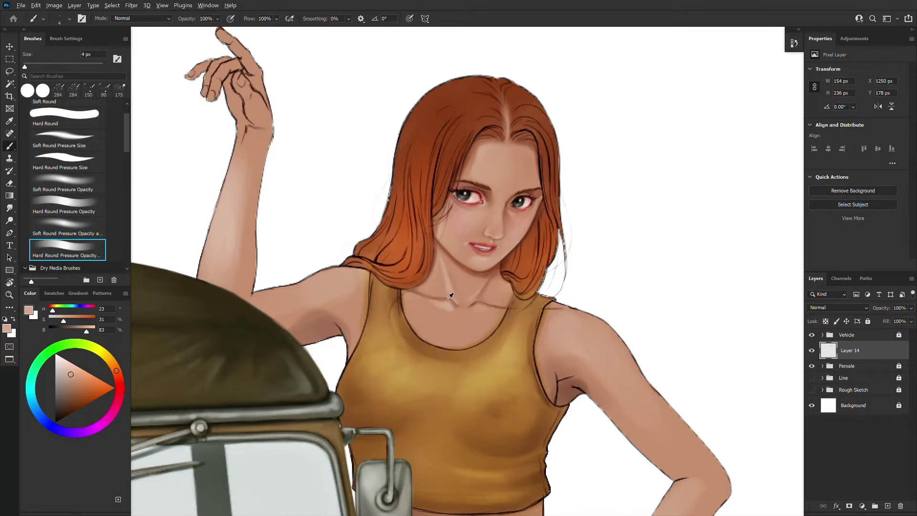
pyautogui.keyDown('alt'); pyautogui.click(449, 297); pyautogui.keyUp('alt')
# - Soften the line of the far collarbone beside the throat with sampled skin tones at 4 px
pyautogui.keyDown('alt'); pyautogui.click(473, 304); pyautogui.keyUp('alt')
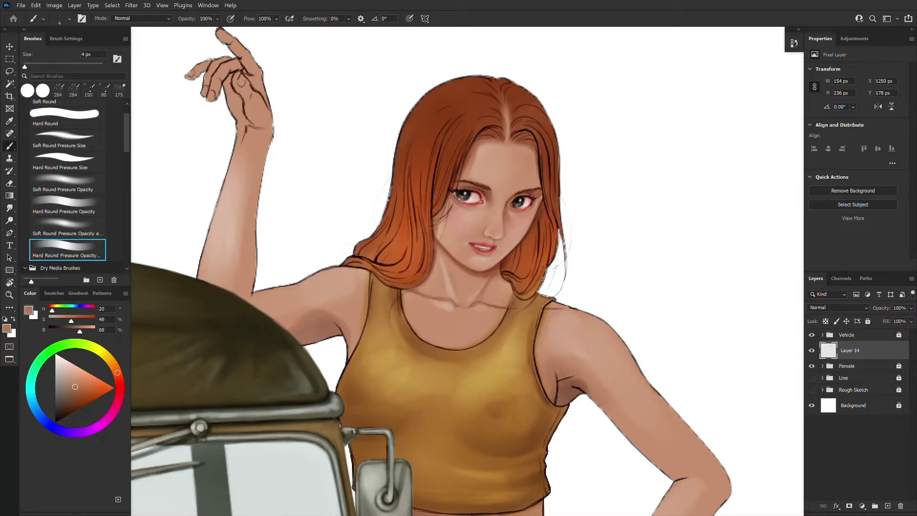
pyautogui.keyDown('alt'); pyautogui.click(483, 299); pyautogui.keyUp('alt')
pyautogui.keyDown('alt'); pyautogui.click(472, 305); pyautogui.keyUp('alt')
pyautogui.keyDown('alt'); pyautogui.click(486, 304); pyautogui.keyUp('alt')
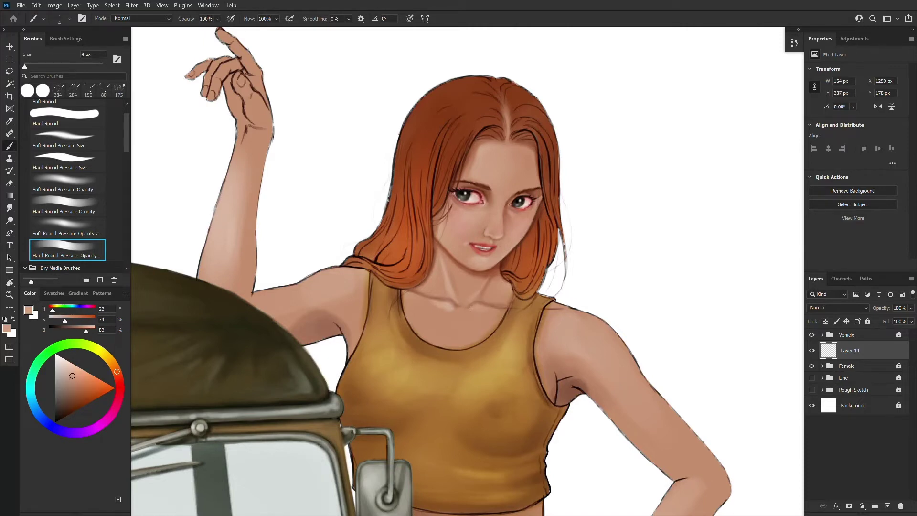
# - Paint the upper chest below the far collarbone with a sampled light skin tone, enlarging the brush to 8 px
pyautogui.press(']')
pyautogui.moveTo(495, 311); pyautogui.dragTo(470, 318)
pyautogui.press(']')
pyautogui.press(']')
pyautogui.keyDown('alt'); pyautogui.click(491, 311); pyautogui.keyUp('alt')
pyautogui.hotkey('alt', '[')
pyautogui.click(483, 312)
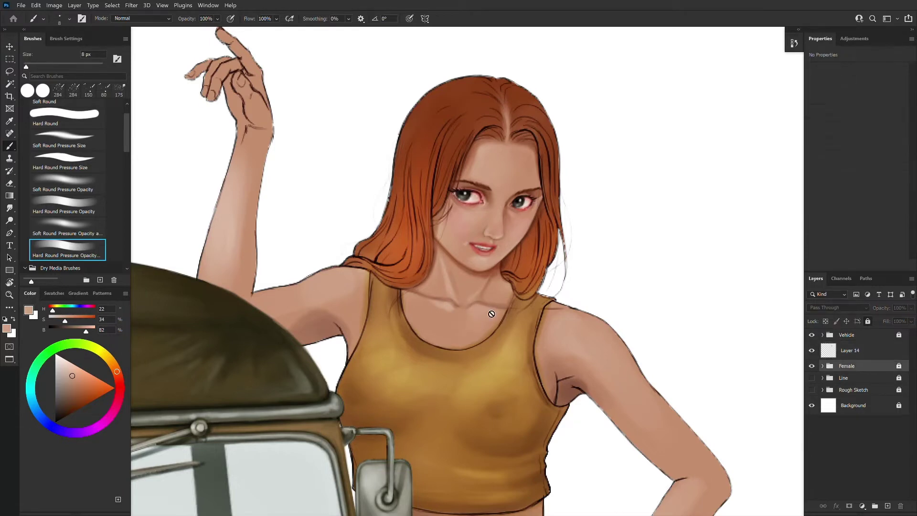
pyautogui.click(496, 205)
pyautogui.click(829, 354)
# - Smooth the far side of the chest down to the top's neckline with sampled skin tones at 7 px
pyautogui.press('[')
pyautogui.moveTo(502, 310); pyautogui.dragTo(481, 340)
pyautogui.keyDown('alt'); pyautogui.click(486, 322); pyautogui.keyUp('alt')
pyautogui.press(']')
pyautogui.press(']')
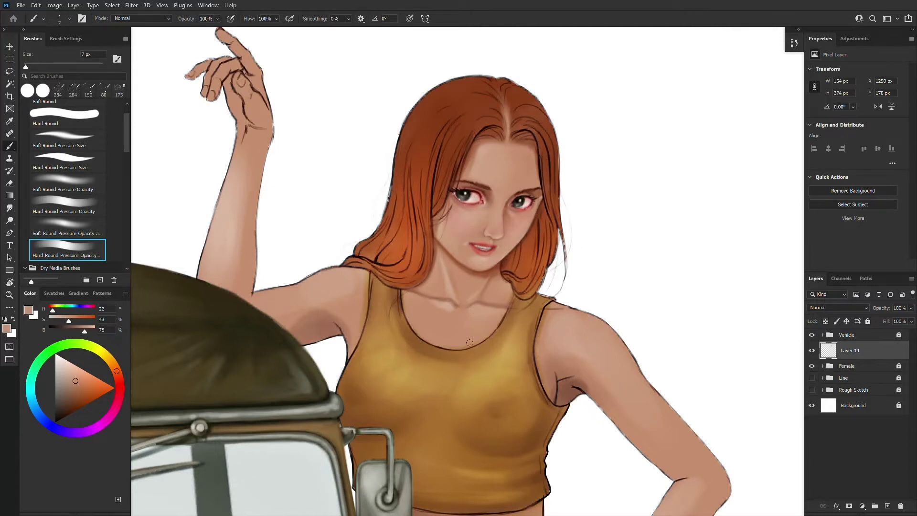
# - Blend both inner collarbones into the surrounding skin with sampled tones
pyautogui.keyDown('alt'); pyautogui.click(491, 301); pyautogui.keyUp('alt')
pyautogui.press(']')
pyautogui.keyDown('alt'); pyautogui.click(478, 306); pyautogui.keyUp('alt')
pyautogui.press('[')
pyautogui.keyDown('alt'); pyautogui.click(447, 303); pyautogui.keyUp('alt')
pyautogui.press('[')
# - Smooth the base of the neck and the skin below the near collarbone with sampled tones at 6 px
pyautogui.keyDown('alt'); pyautogui.click(444, 289); pyautogui.keyUp('alt')
pyautogui.press('[')
pyautogui.press('[')
pyautogui.keyDown('alt'); pyautogui.click(470, 293); pyautogui.keyUp('alt')
pyautogui.press(']')
pyautogui.keyDown('alt'); pyautogui.click(444, 310); pyautogui.keyUp('alt')
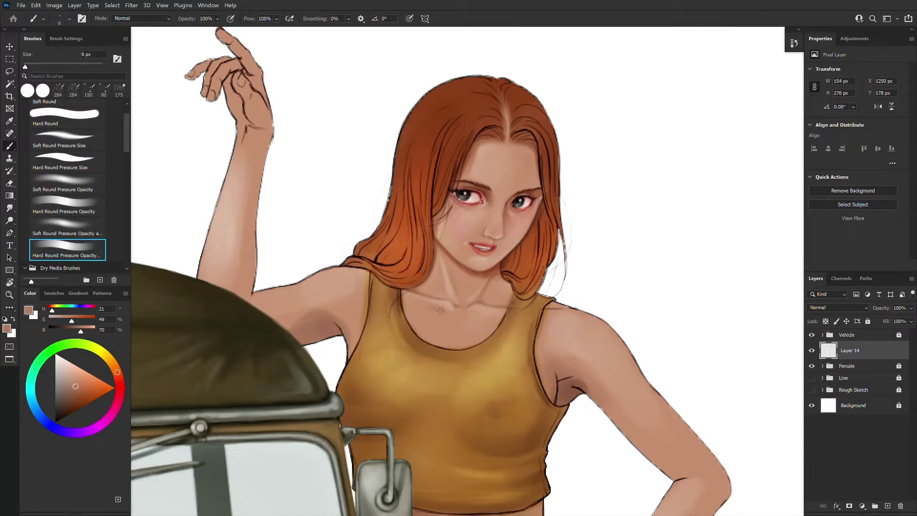
# - Smooth the near side of the neck and the skin around the near collarbone with sampled skin tones at 6 px
pyautogui.keyDown('alt'); pyautogui.click(434, 277); pyautogui.keyUp('alt')
pyautogui.keyDown('alt'); pyautogui.click(427, 290); pyautogui.keyUp('alt')
pyautogui.keyDown('alt'); pyautogui.click(433, 286); pyautogui.keyUp('alt')
pyautogui.keyDown('alt'); pyautogui.click(421, 285); pyautogui.keyUp('alt')
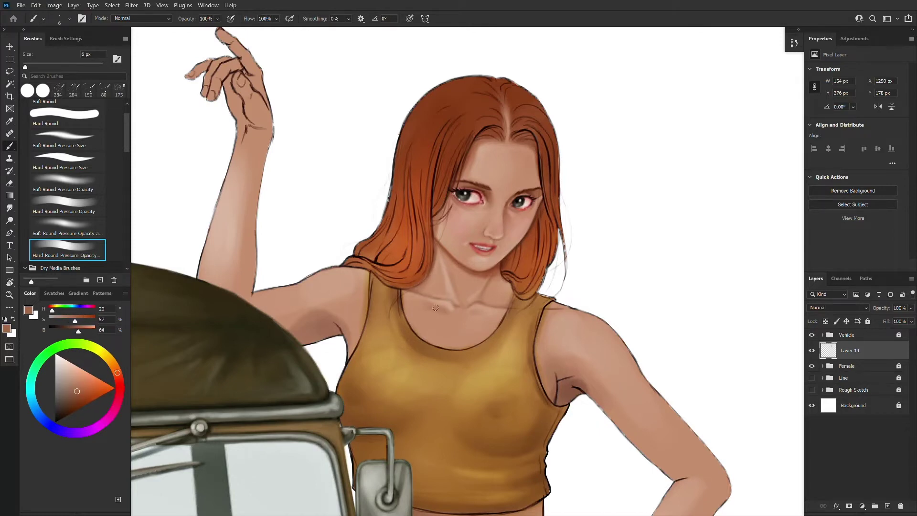
pyautogui.keyDown('alt'); pyautogui.click(477, 325); pyautogui.keyUp('alt')
pyautogui.keyDown('alt'); pyautogui.click(446, 306); pyautogui.keyUp('alt')
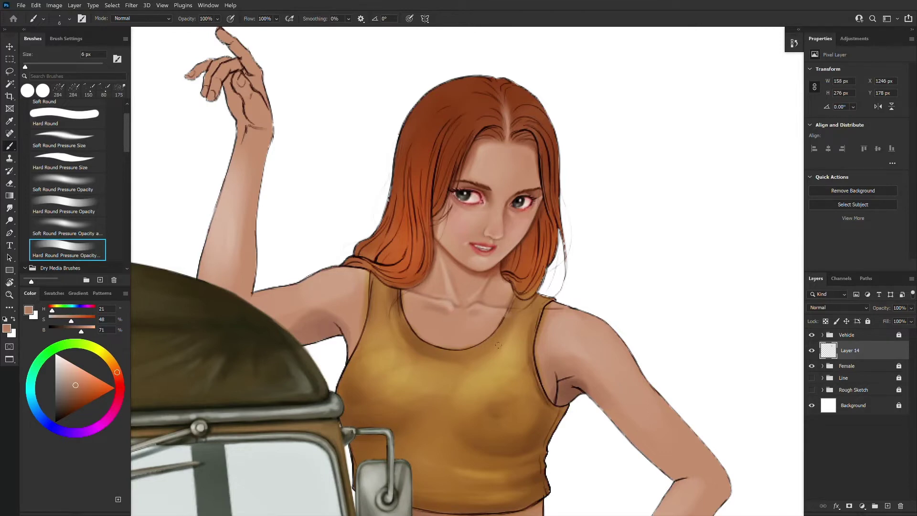
# - Refine the hollow at the base of the neck between the collarbones with sampled tones at 5 px
pyautogui.keyDown('alt'); pyautogui.click(454, 303); pyautogui.keyUp('alt')
pyautogui.keyDown('alt'); pyautogui.click(479, 298); pyautogui.keyUp('alt')
pyautogui.keyDown('alt'); pyautogui.click(454, 305); pyautogui.keyUp('alt')
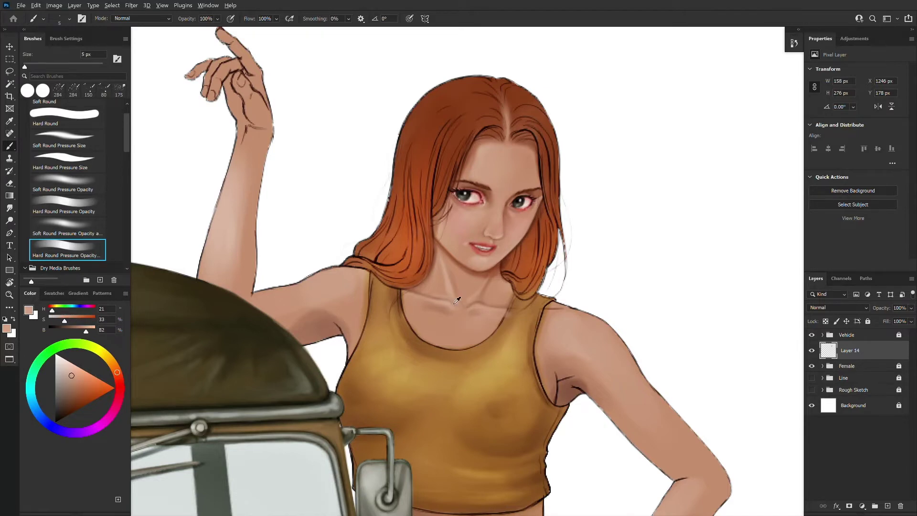
pyautogui.keyDown('alt'); pyautogui.click(457, 300); pyautogui.keyUp('alt')
pyautogui.keyDown('alt'); pyautogui.click(487, 291); pyautogui.keyUp('alt')
pyautogui.keyDown('alt'); pyautogui.click(456, 300); pyautogui.keyUp('alt')
pyautogui.keyDown('alt'); pyautogui.click(462, 309); pyautogui.keyUp('alt')
# - Blend the centre of the chest down to the top's neckline with sampled skin tones at 6 px
pyautogui.keyDown('alt'); pyautogui.click(471, 319); pyautogui.keyUp('alt')
pyautogui.press(']')
pyautogui.keyDown('alt'); pyautogui.click(452, 312); pyautogui.keyUp('alt')
pyautogui.scroll(-2, 465, 280)
pyautogui.scroll(1, 452, 319)
pyautogui.keyDown('alt'); pyautogui.click(446, 339); pyautogui.keyUp('alt')
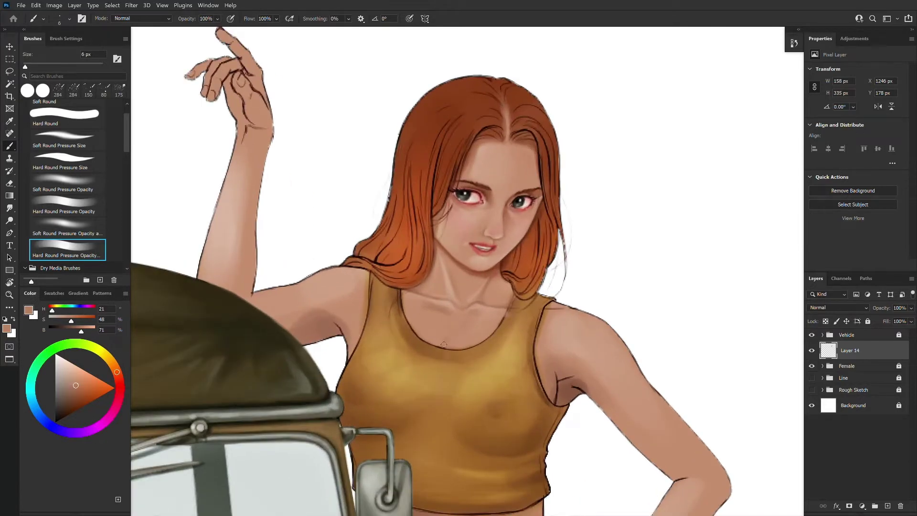
pyautogui.keyDown('alt'); pyautogui.click(445, 343); pyautogui.keyUp('alt')
pyautogui.keyDown('alt'); pyautogui.click(442, 342); pyautogui.keyUp('alt')
# - Soften the broad skin area above the neckline with sampled tones, enlarging the brush up to 15 px
pyautogui.press(']')
pyautogui.moveTo(442, 342); pyautogui.dragTo(446, 334)
pyautogui.keyDown('alt'); pyautogui.click(447, 337); pyautogui.keyUp('alt')
pyautogui.press(']')
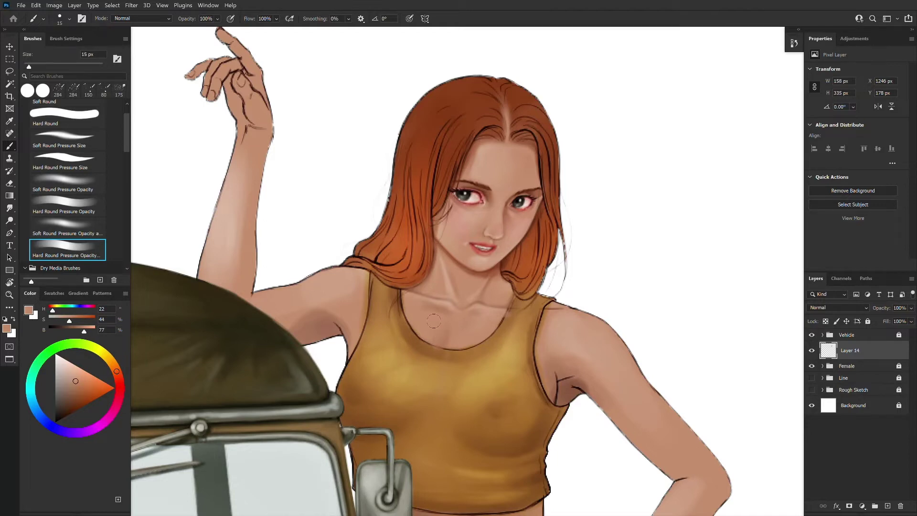
pyautogui.press('[')
pyautogui.press('[')
pyautogui.press('[')
pyautogui.keyDown('alt'); pyautogui.click(461, 333); pyautogui.keyUp('alt')
pyautogui.press(']')
# - Refine the skin beside the hair at the near jaw and neck with sampled tones and a smaller brush
pyautogui.press('[')
pyautogui.press('[')
pyautogui.press('[')
pyautogui.press('[')
pyautogui.keyDown('alt'); pyautogui.click(440, 240); pyautogui.keyUp('alt')
pyautogui.keyDown('alt'); pyautogui.click(428, 289); pyautogui.keyUp('alt')
pyautogui.press('[')
pyautogui.press('[')
# - Refine the far collarbone and the adjoining side of the neck with sampled skin tones at 4 px
pyautogui.keyDown('alt'); pyautogui.click(471, 304); pyautogui.keyUp('alt')
pyautogui.press(']')
pyautogui.keyDown('alt'); pyautogui.click(472, 302); pyautogui.keyUp('alt')
pyautogui.keyDown('alt'); pyautogui.click(489, 301); pyautogui.keyUp('alt')
pyautogui.keyDown('alt'); pyautogui.click(482, 292); pyautogui.keyUp('alt')
pyautogui.keyDown('alt'); pyautogui.click(494, 308); pyautogui.keyUp('alt')
# - Smooth the edge of the near cheek and the forehead by the hairline with sampled skin tones at 6 px
pyautogui.hotkey('ctrl', '-')
pyautogui.hotkey('ctrl', '-')
pyautogui.hotkey('ctrl', '-')
pyautogui.hotkey('ctrl', '-')
pyautogui.hotkey('ctrl', '+')
pyautogui.hotkey('ctrl', '+')
pyautogui.hotkey('ctrl', '+')
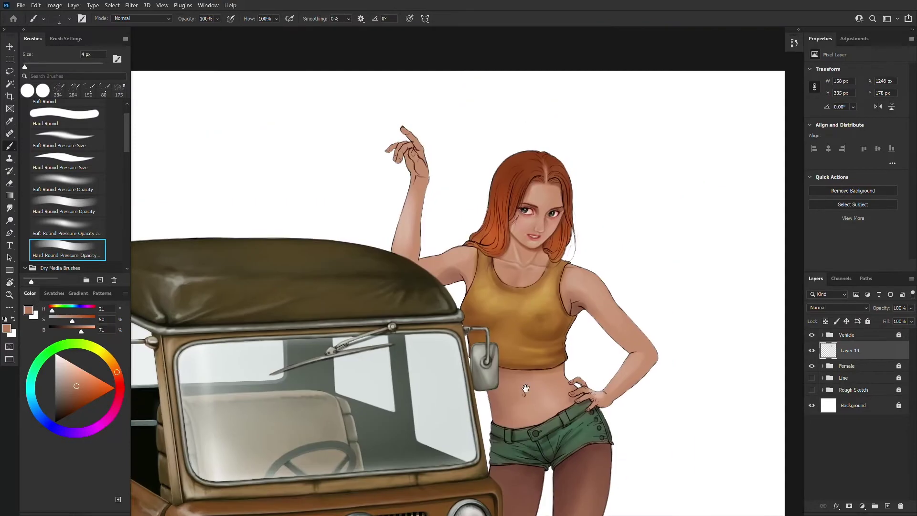
pyautogui.hotkey('ctrl', '+')
pyautogui.keyDown('alt'); pyautogui.click(533, 293); pyautogui.keyUp('alt')
pyautogui.press(']')
pyautogui.press(']')
pyautogui.keyDown('alt'); pyautogui.click(530, 286); pyautogui.keyUp('alt')
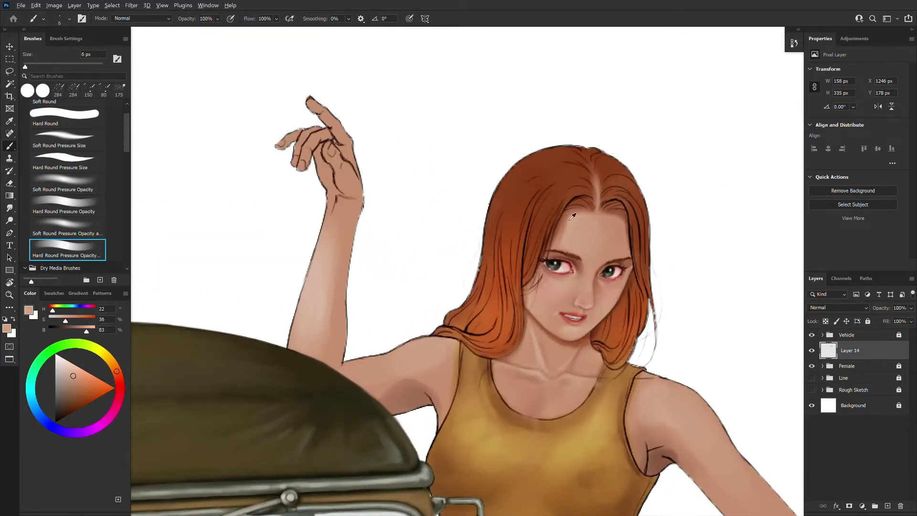
# - Refine the skin around the mouth and chin with sampled tones at 4 px
pyautogui.press('[')
pyautogui.press('[')
pyautogui.keyDown('alt'); pyautogui.click(582, 333); pyautogui.keyUp('alt')
pyautogui.keyDown('alt'); pyautogui.click(600, 315); pyautogui.keyUp('alt')
pyautogui.keyDown('alt'); pyautogui.click(570, 334); pyautogui.keyUp('alt')
# - Blend the far side of the forehead from the hairline to the eyebrow with sampled tones, starting at 6 px
pyautogui.press(']')
pyautogui.press(']')
pyautogui.keyDown('alt'); pyautogui.click(625, 218); pyautogui.keyUp('alt')
pyautogui.keyDown('alt'); pyautogui.click(626, 218); pyautogui.keyUp('alt')
pyautogui.keyDown('alt'); pyautogui.click(627, 219); pyautogui.keyUp('alt')
pyautogui.keyDown('alt'); pyautogui.click(623, 218); pyautogui.keyUp('alt')
pyautogui.keyDown('alt'); pyautogui.click(625, 226); pyautogui.keyUp('alt')
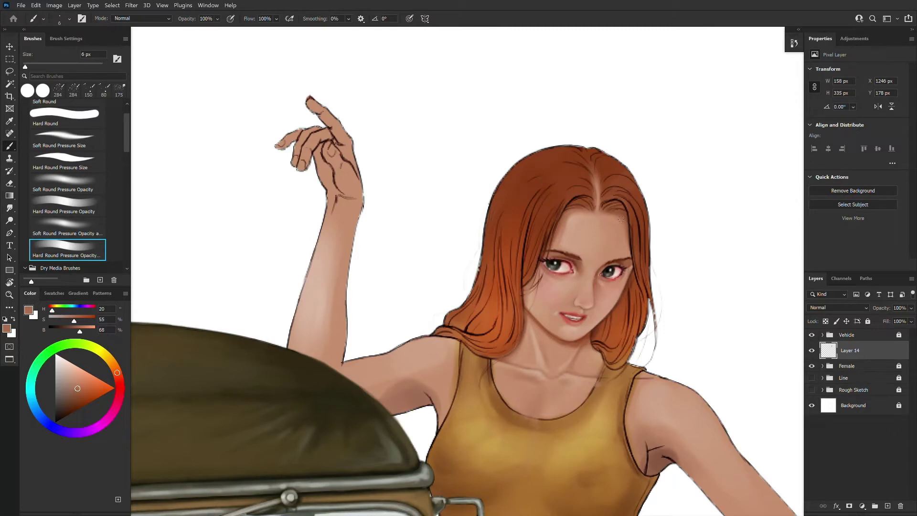
pyautogui.press('[')
pyautogui.press('[')
pyautogui.keyDown('alt'); pyautogui.click(629, 248); pyautogui.keyUp('alt')
# - Detail the mouth with sampled dark red and white using the Hard Round Pressure Size brush at 2 px
pyautogui.click(70, 159)
pyautogui.keyDown('alt'); pyautogui.click(563, 316); pyautogui.keyUp('alt')
pyautogui.press('[')
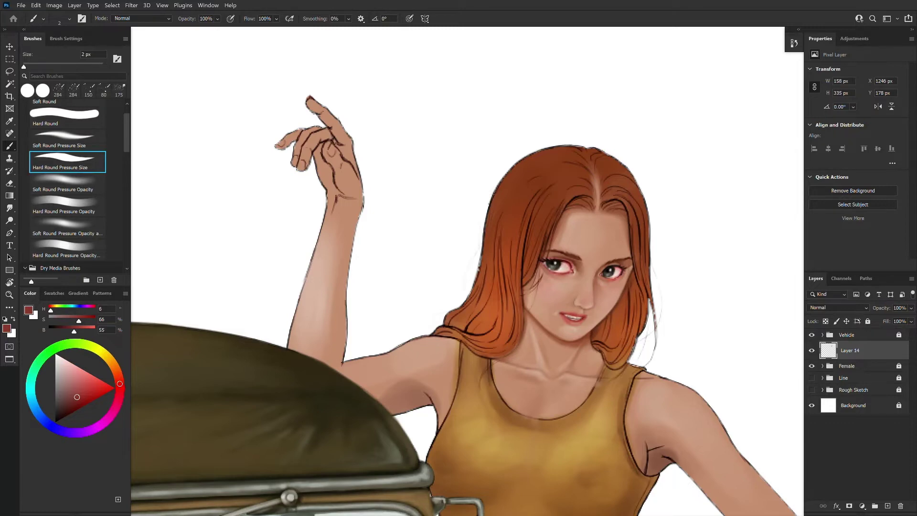
pyautogui.keyDown('alt'); pyautogui.click(710, 334); pyautogui.keyUp('alt')
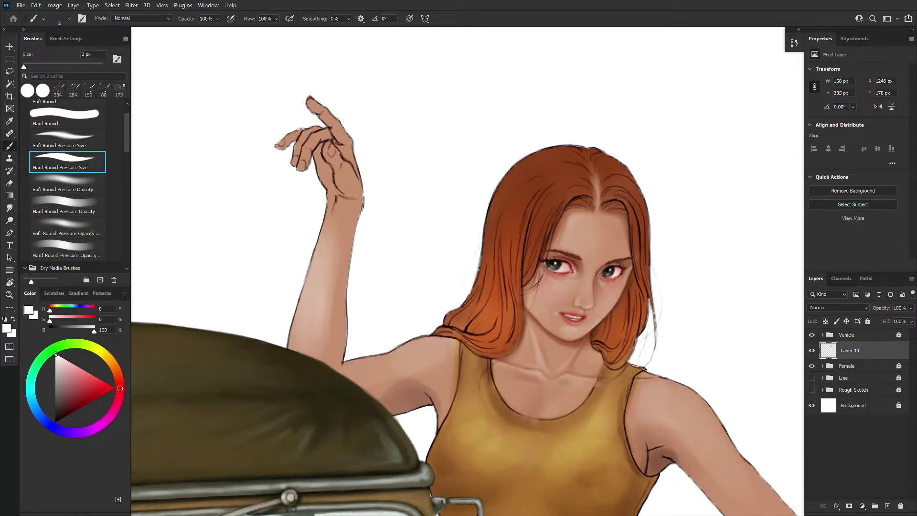
# - Tint the lips with progressively more saturated red using the soft pressure-opacity round brush at 5 px
pyautogui.hotkey('ctrl', '+')
pyautogui.keyDown('alt'); pyautogui.click(588, 324); pyautogui.keyUp('alt')
pyautogui.keyDown('alt'); pyautogui.click(591, 322); pyautogui.keyUp('alt')
pyautogui.moveTo(96, 388); pyautogui.dragTo(98, 383)
pyautogui.click(71, 230)
pyautogui.press(']')
pyautogui.press(']')
pyautogui.press(']')
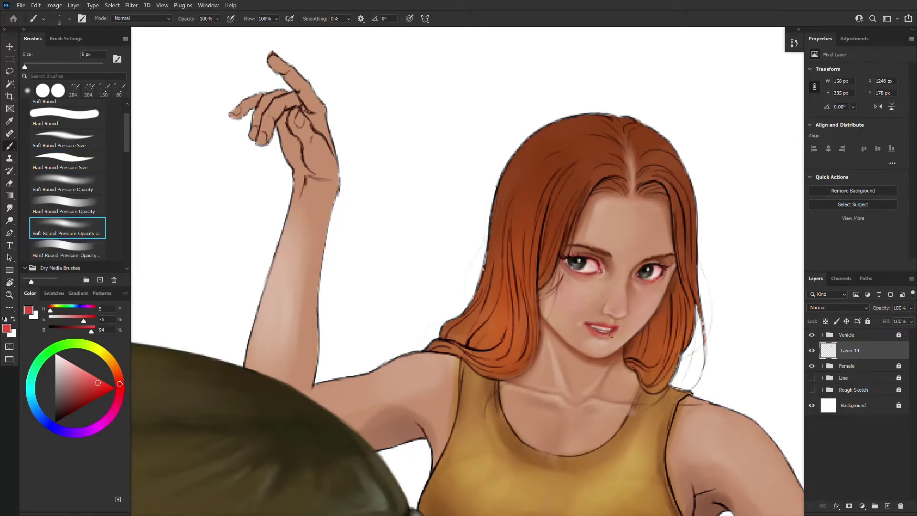
pyautogui.moveTo(98, 382); pyautogui.dragTo(112, 386)
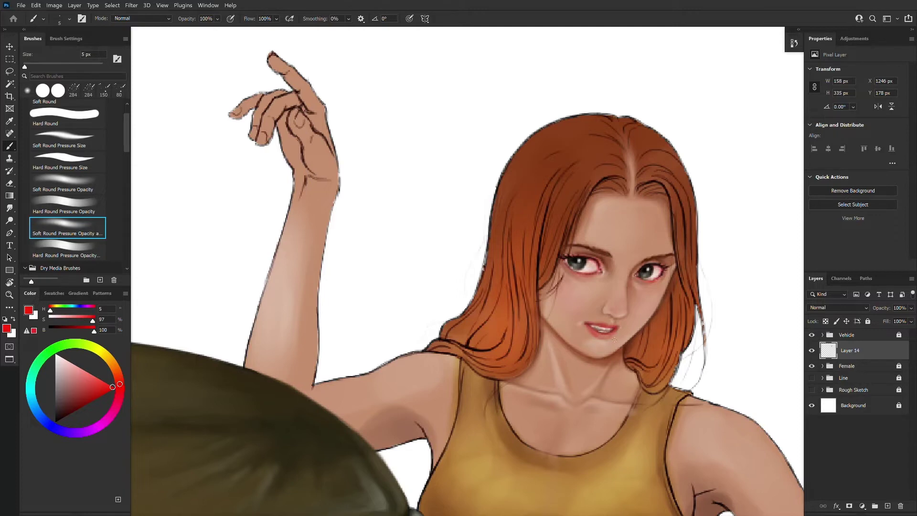
# - Add small white highlights to the mouth with the Hard Round Pressure Size brush at 2 px
pyautogui.click(82, 161)
pyautogui.keyDown('alt'); pyautogui.click(384, 262); pyautogui.keyUp('alt')
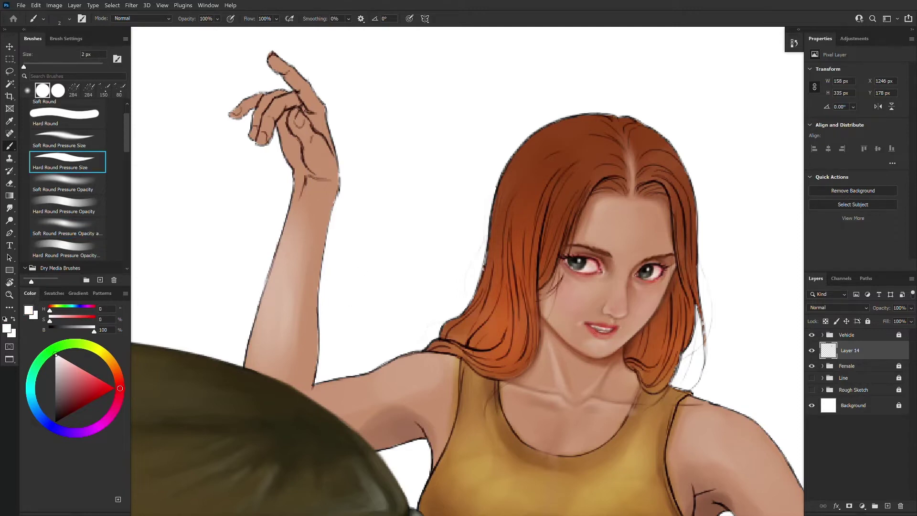
pyautogui.press('[')
pyautogui.press('[')
pyautogui.press('[')
# - Rework the near eyebrow with sampled skin tones, reducing the brush to 1 px
pyautogui.hotkey('ctrl', '-')
pyautogui.hotkey('ctrl', '-')
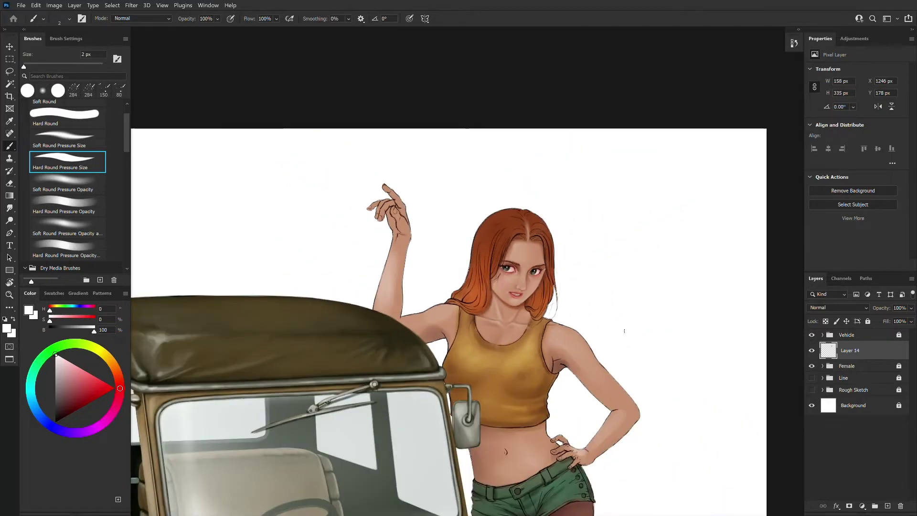
pyautogui.hotkey('ctrl', '+')
pyautogui.hotkey('ctrl', '+')
pyautogui.moveTo(713, 382); pyautogui.dragTo(619, 376)
pyautogui.keyDown('alt'); pyautogui.click(514, 245); pyautogui.keyUp('alt')
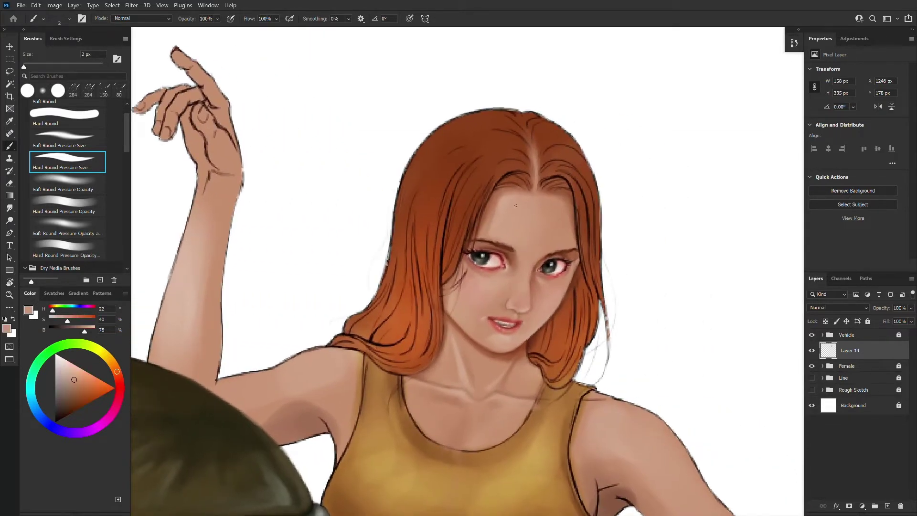
pyautogui.keyDown('alt'); pyautogui.click(511, 249); pyautogui.keyUp('alt')
pyautogui.moveTo(504, 245); pyautogui.dragTo(473, 240)
pyautogui.press('[')
# - Paint fine dark brown hairs in the eyebrows at 1 px and clean their edges with sampled skin tones
pyautogui.click(85, 406)
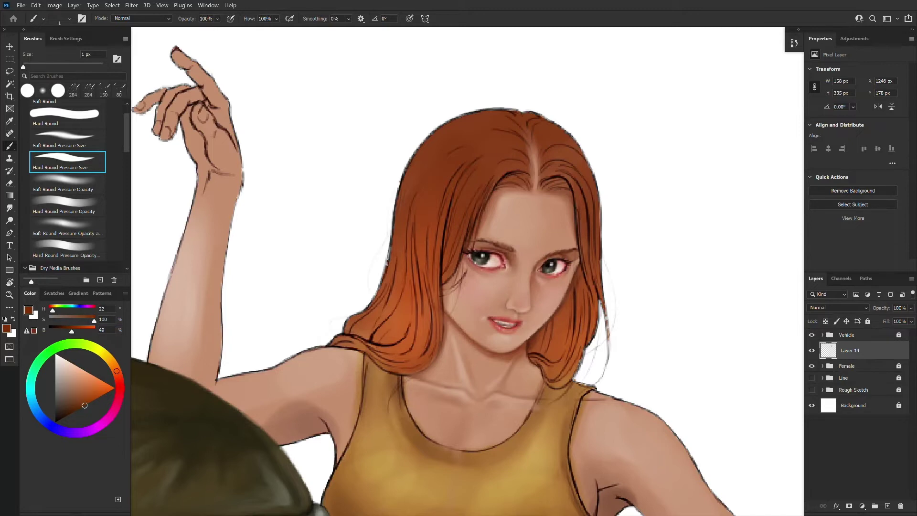
pyautogui.click(68, 415)
pyautogui.keyDown('alt'); pyautogui.click(558, 247); pyautogui.keyUp('alt')
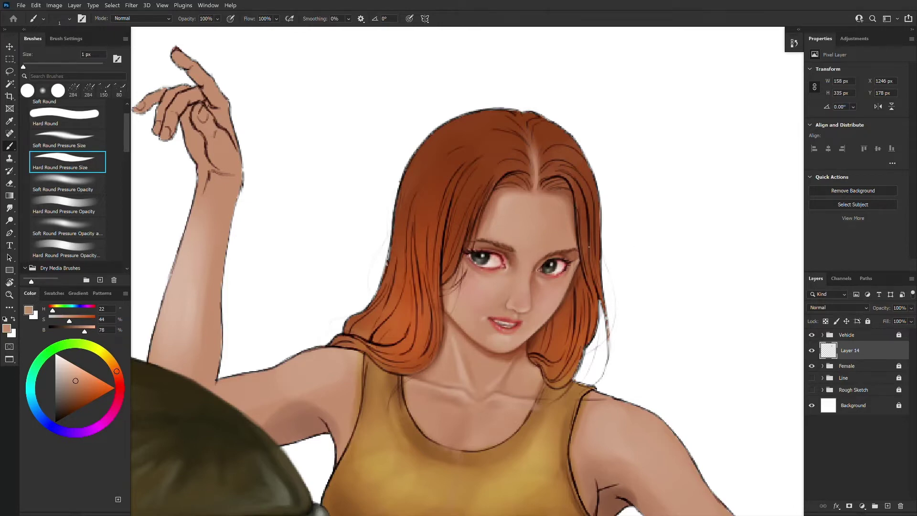
pyautogui.keyDown('alt'); pyautogui.click(506, 196); pyautogui.keyUp('alt')
# - Touch up the skin at the far eye's outer corner with sampled tones at 2 px
pyautogui.hotkey('ctrl', '-')
pyautogui.hotkey('ctrl', '+')
pyautogui.keyDown('alt'); pyautogui.click(593, 270); pyautogui.keyUp('alt')
pyautogui.keyDown('alt'); pyautogui.click(588, 280); pyautogui.keyUp('alt')
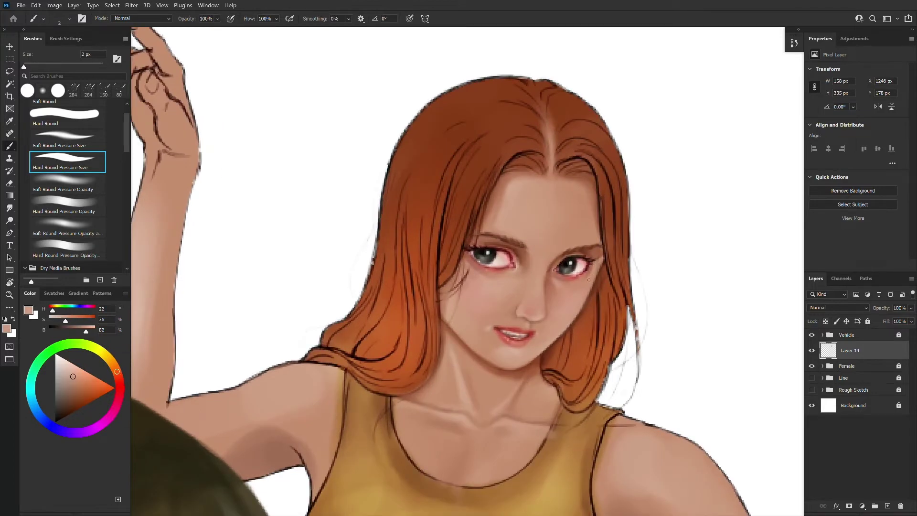
# - Paint over the loose hair lines below the near eye's outer corner with sampled skin tones using the hard pressure-opacity brush at 4 px
pyautogui.keyDown('alt'); pyautogui.click(476, 272); pyautogui.keyUp('alt')
pyautogui.keyDown('alt'); pyautogui.click(467, 284); pyautogui.keyUp('alt')
pyautogui.click(87, 249)
pyautogui.moveTo(464, 275); pyautogui.dragTo(460, 282)
pyautogui.keyDown('alt'); pyautogui.click(461, 277); pyautogui.keyUp('alt')
pyautogui.keyDown('alt'); pyautogui.click(463, 276); pyautogui.keyUp('alt')
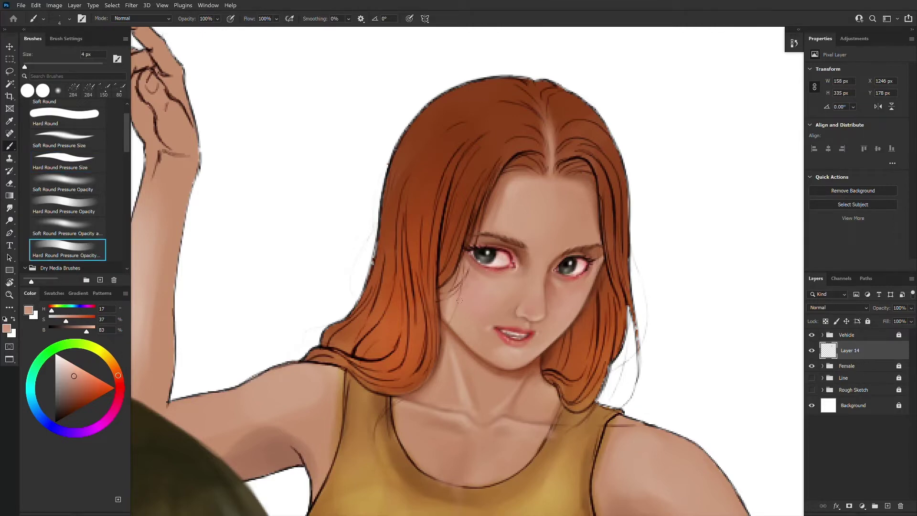
# - Clean up the skin at the outer ends of both eyes and eyebrows with sampled tones at 2 px
pyautogui.press('[')
pyautogui.press('[')
pyautogui.keyDown('alt'); pyautogui.click(478, 238); pyautogui.keyUp('alt')
pyautogui.keyDown('alt'); pyautogui.click(600, 254); pyautogui.keyUp('alt')
pyautogui.keyDown('alt'); pyautogui.click(600, 262); pyautogui.keyUp('alt')
# - Blend the base of the neck and the chest above the neckline with sampled skin tones at 3 to 4 px
pyautogui.hotkey('ctrl', '-')
pyautogui.hotkey('ctrl', '+')
pyautogui.scroll(1, 479, 263)
pyautogui.keyDown('alt'); pyautogui.click(488, 416); pyautogui.keyUp('alt')
pyautogui.press(']')
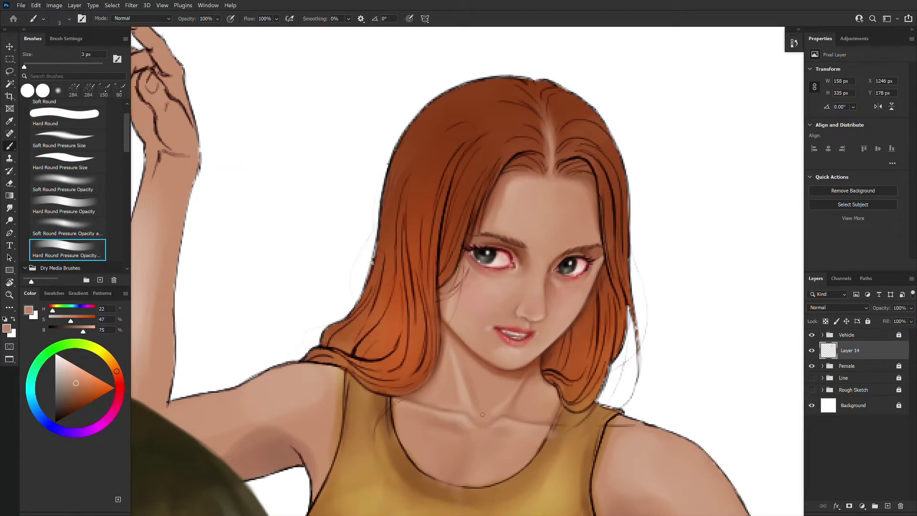
pyautogui.keyDown('alt'); pyautogui.click(491, 400); pyautogui.keyUp('alt')
pyautogui.keyDown('alt'); pyautogui.click(476, 484); pyautogui.keyUp('alt')
# - Hide the Vehicle layer group, reset the brush colours to default and enlarge the brush to 7 px
pyautogui.hotkey('ctrl', '0')
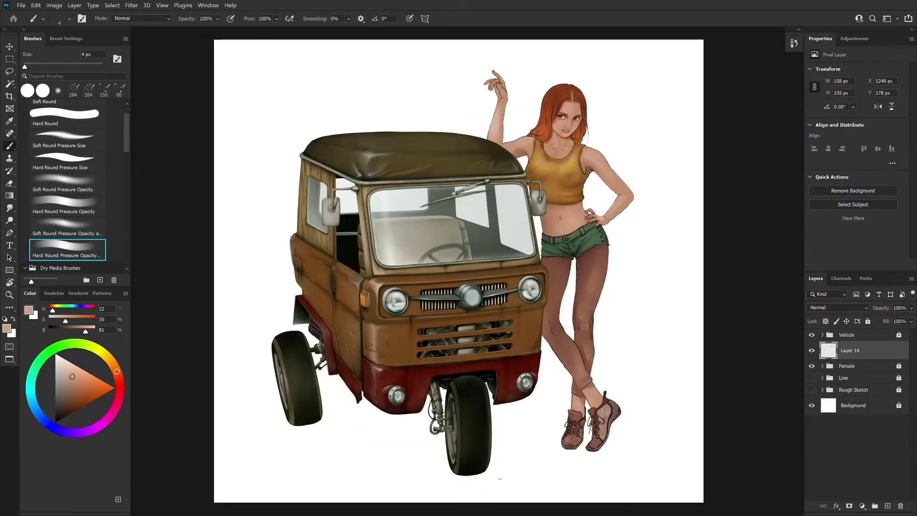
pyautogui.press('d')
pyautogui.press(']')
pyautogui.press(']')
pyautogui.press(']')
pyautogui.hotkey('ctrl', '+')
pyautogui.hotkey('ctrl', '+')
pyautogui.moveTo(632, 325); pyautogui.dragTo(554, 460)
pyautogui.click(811, 334)
pyautogui.hotkey('ctrl', '+')
pyautogui.moveTo(546, 360); pyautogui.dragTo(398, 490)
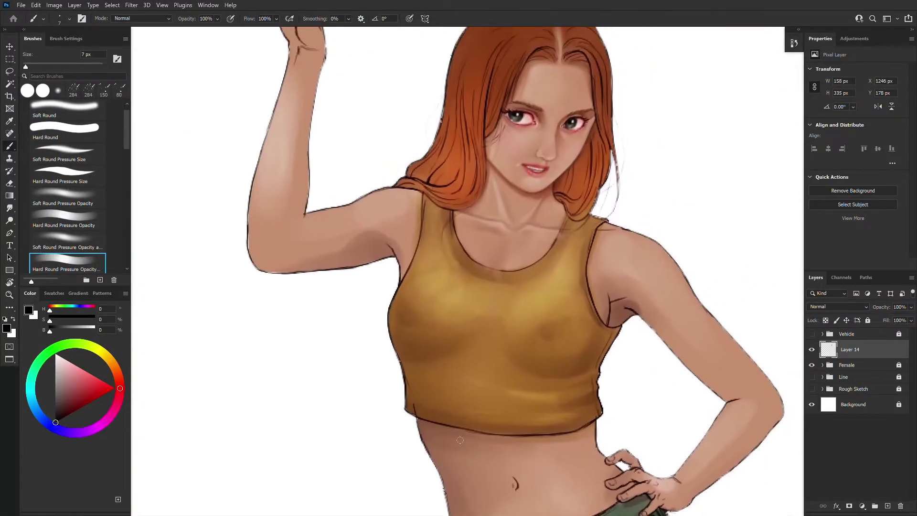
# - Paint along the outer edge of the near shoulder strap with sampled brown tones at 3 px
pyautogui.keyDown('alt'); pyautogui.click(427, 201); pyautogui.keyUp('alt')
pyautogui.press('[')
pyautogui.press('[')
pyautogui.press('[')
pyautogui.press('[')
pyautogui.keyDown('alt'); pyautogui.click(424, 210); pyautogui.keyUp('alt')
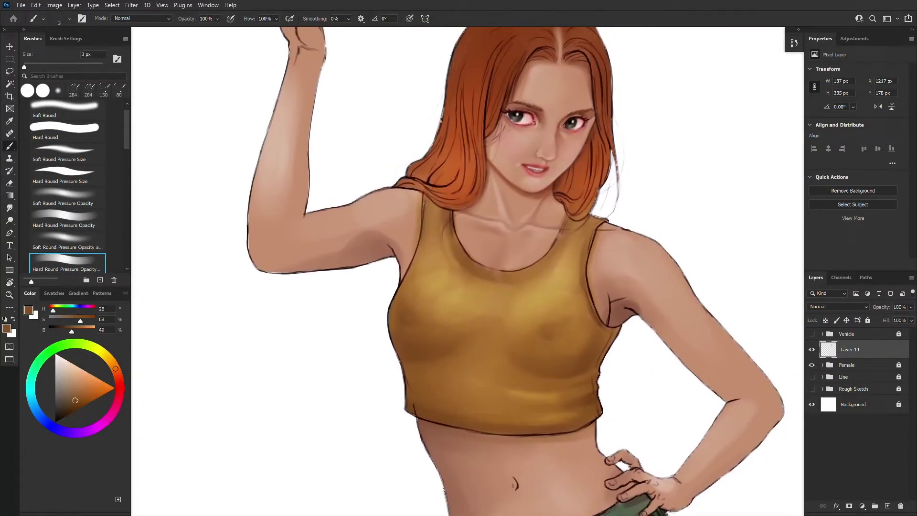
pyautogui.press('[')
pyautogui.press(']')
# - Repaint the near side of the top's neckline with sampled brown tones at 4 px
pyautogui.keyDown('alt'); pyautogui.click(451, 212); pyautogui.keyUp('alt')
pyautogui.keyDown('alt'); pyautogui.click(452, 212); pyautogui.keyUp('alt')
pyautogui.keyDown('alt'); pyautogui.click(452, 223); pyautogui.keyUp('alt')
pyautogui.press(']')
pyautogui.keyDown('alt'); pyautogui.click(452, 210); pyautogui.keyUp('alt')
pyautogui.moveTo(453, 233); pyautogui.dragTo(456, 243)
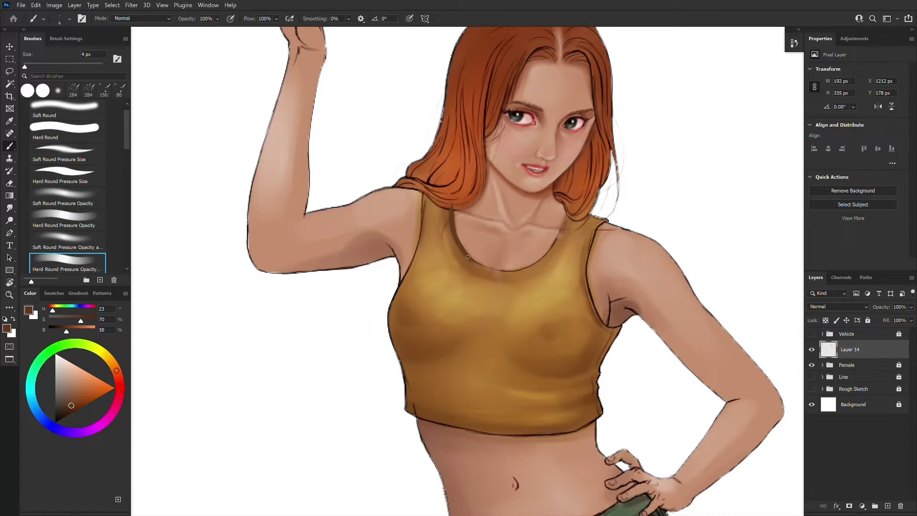
# - Paint over the neckline's lower curve and far side with sampled dark brown at 4 px
pyautogui.moveTo(467, 255)
pyautogui.mouseDown()
pyautogui.moveTo(500, 276)
pyautogui.moveTo(537, 265)
pyautogui.mouseUp()
pyautogui.keyDown('alt'); pyautogui.click(594, 295); pyautogui.keyUp('alt')
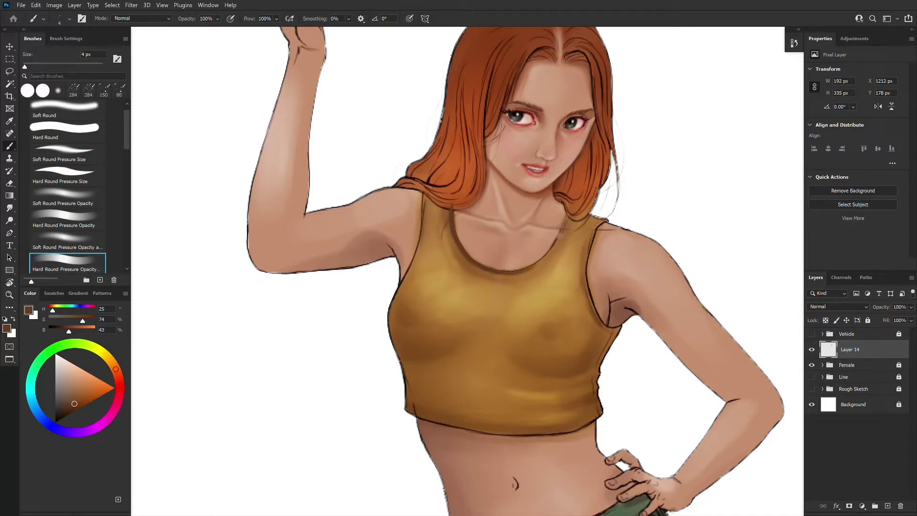
pyautogui.moveTo(562, 233); pyautogui.dragTo(534, 265)
# - Blend the skin along the inside of the neckline with sampled reddish-brown and skin tones at 3 to 4 px
pyautogui.keyDown('alt'); pyautogui.click(540, 193); pyautogui.keyUp('alt')
pyautogui.press('[')
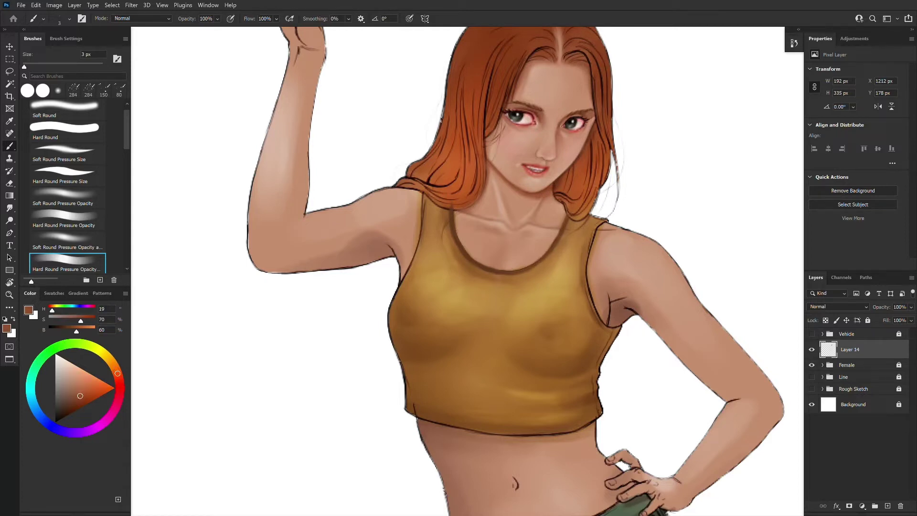
pyautogui.keyDown('alt'); pyautogui.click(464, 224); pyautogui.keyUp('alt')
pyautogui.keyDown('alt'); pyautogui.click(460, 210); pyautogui.keyUp('alt')
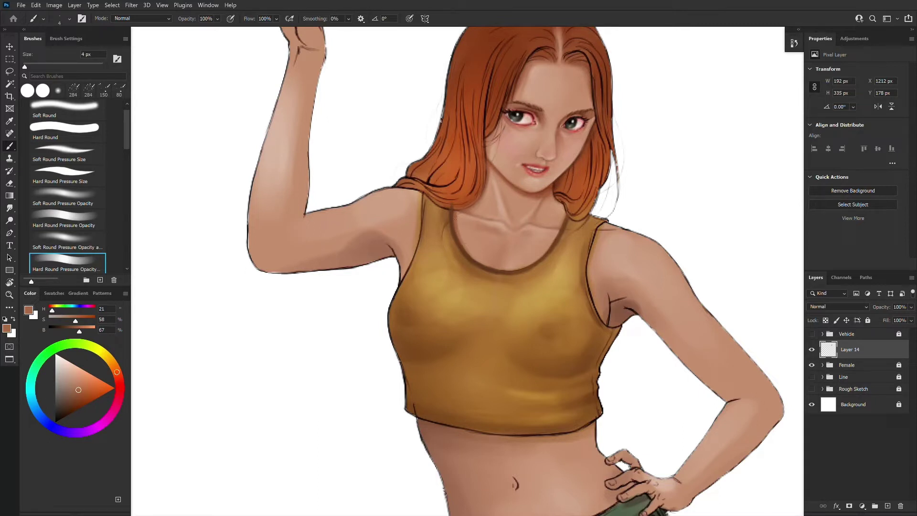
pyautogui.keyDown('alt'); pyautogui.click(471, 251); pyautogui.keyUp('alt')
pyautogui.keyDown('alt'); pyautogui.click(527, 193); pyautogui.keyUp('alt')
pyautogui.keyDown('alt'); pyautogui.click(560, 225); pyautogui.keyUp('alt')
pyautogui.press(']')
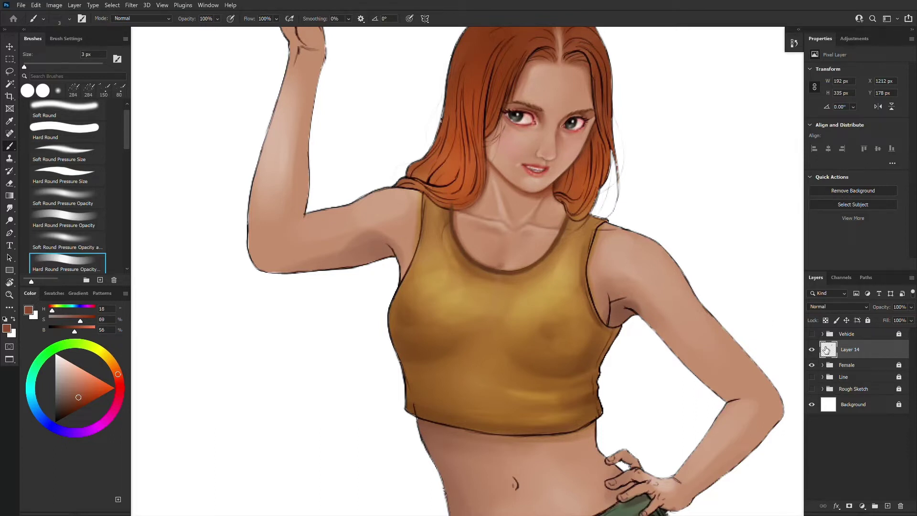
# - Repaint along the top's neckline with sampled brown and golden tones at 3 to 5 px
pyautogui.keyDown('alt'); pyautogui.click(565, 221); pyautogui.keyUp('alt')
pyautogui.press(']')
pyautogui.press('[')
pyautogui.moveTo(451, 210)
pyautogui.mouseDown()
pyautogui.moveTo(467, 253)
pyautogui.moveTo(452, 231)
pyautogui.moveTo(474, 266)
pyautogui.moveTo(505, 281)
pyautogui.moveTo(478, 267)
pyautogui.moveTo(512, 271)
pyautogui.moveTo(494, 272)
pyautogui.moveTo(554, 244)
pyautogui.mouseUp()
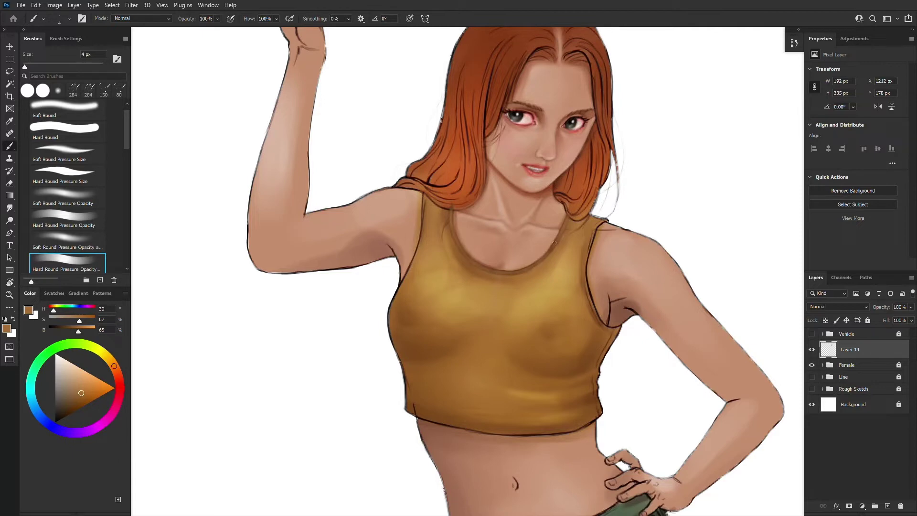
pyautogui.press('[')
pyautogui.keyDown('alt'); pyautogui.click(567, 236); pyautogui.keyUp('alt')
pyautogui.press(']')
pyautogui.keyDown('alt'); pyautogui.click(563, 238); pyautogui.keyUp('alt')
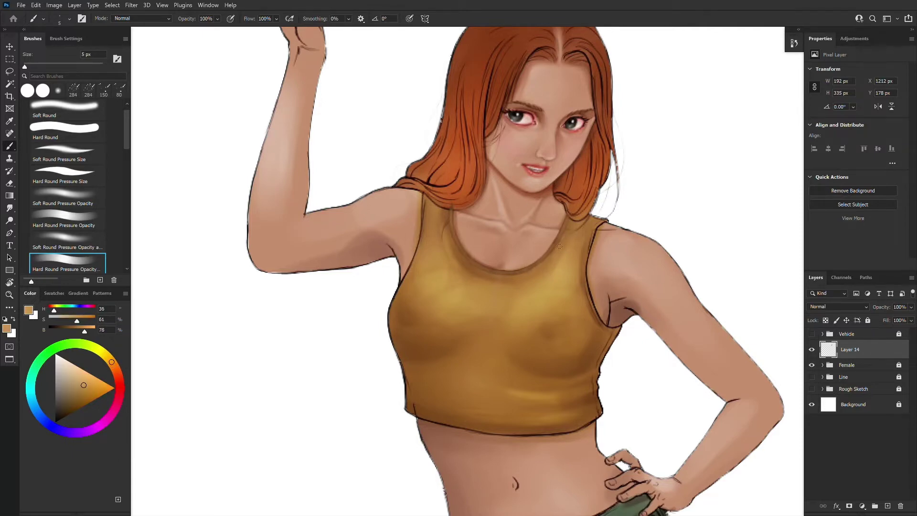
# - Paint light fold accents across the bust of the top with a sampled golden tone at 7 px
pyautogui.keyDown('alt'); pyautogui.click(413, 308); pyautogui.keyUp('alt')
pyautogui.moveTo(411, 316); pyautogui.dragTo(516, 327)
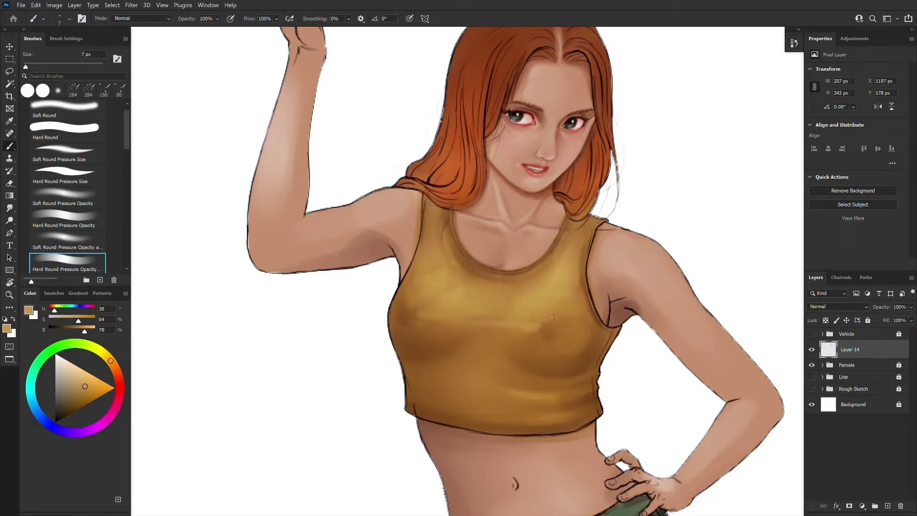
pyautogui.moveTo(548, 326); pyautogui.dragTo(538, 328)
# - Shade the underside of the bust with a sampled dark brown, using an enlarged brush of about 9 px
pyautogui.keyDown('alt'); pyautogui.click(426, 348); pyautogui.keyUp('alt')
pyautogui.press(']')
pyautogui.press(']')
pyautogui.press(']')
pyautogui.press(']')
pyautogui.moveTo(425, 349); pyautogui.dragTo(472, 337)
pyautogui.press('[')
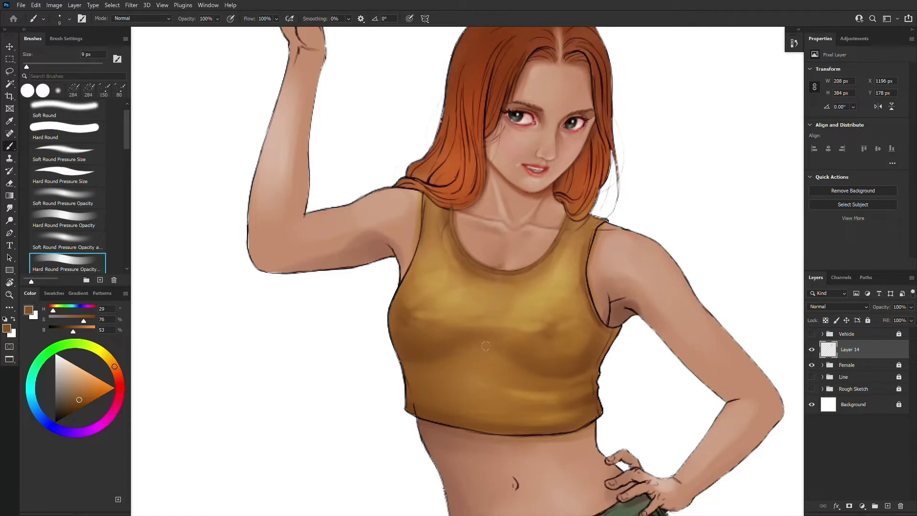
# - Lighten the upper chest fabric below the hip-hand side's strap with sampled golden tones at 4 to 7 px
pyautogui.keyDown('alt'); pyautogui.click(548, 275); pyautogui.keyUp('alt')
pyautogui.press('[')
pyautogui.press('[')
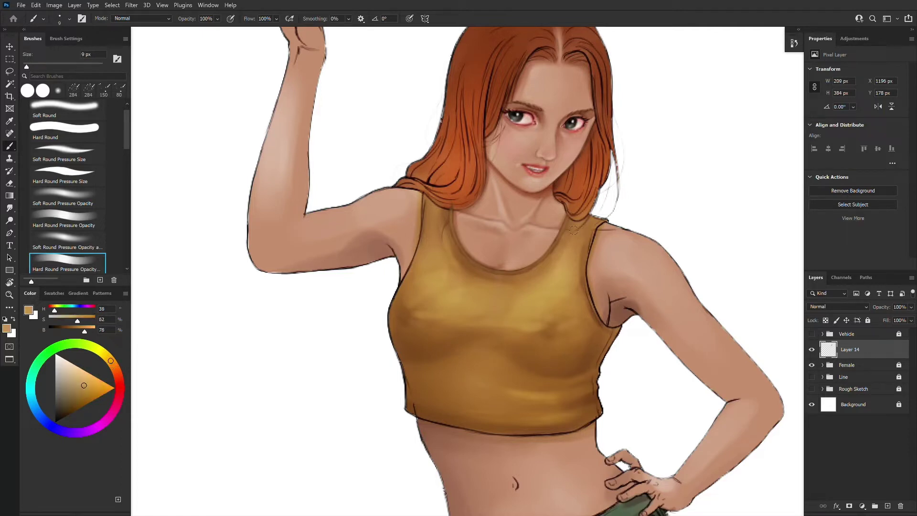
pyautogui.moveTo(583, 246); pyautogui.dragTo(580, 258)
pyautogui.keyDown('alt'); pyautogui.click(574, 268); pyautogui.keyUp('alt')
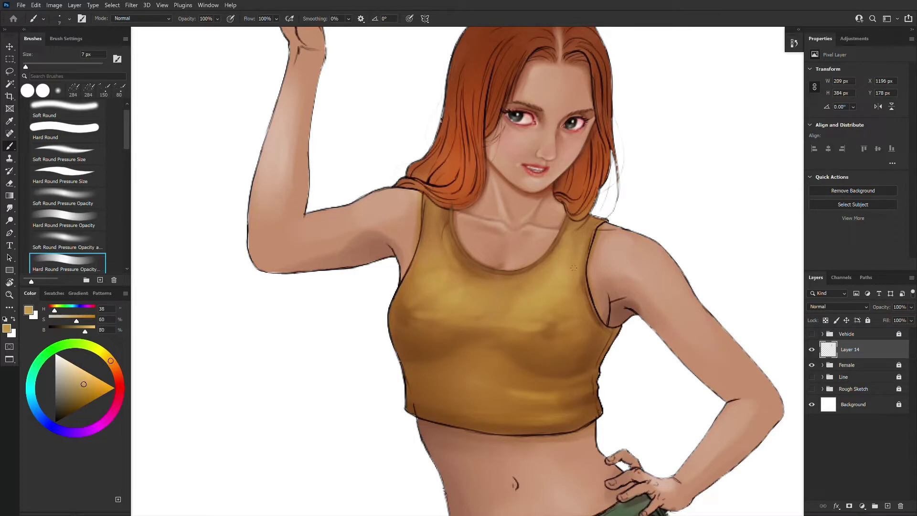
pyautogui.keyDown('alt'); pyautogui.click(547, 294); pyautogui.keyUp('alt')
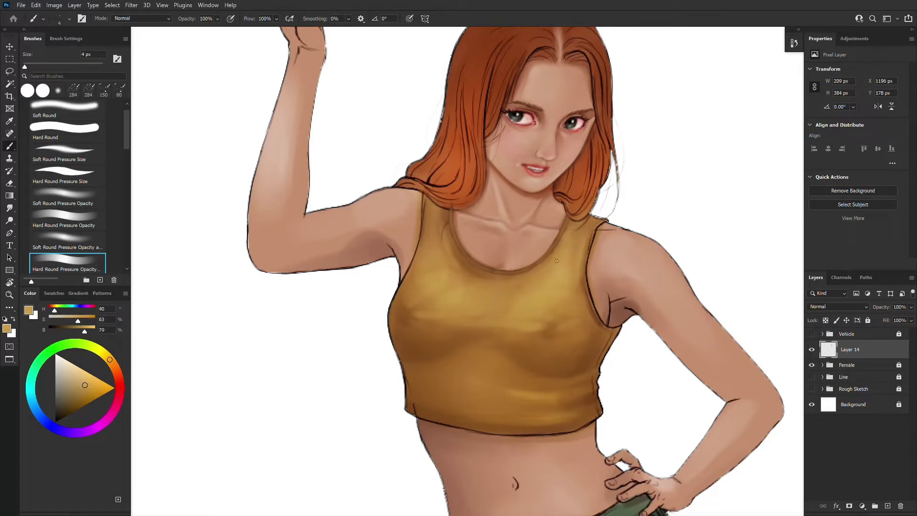
# - Shade folds into the hip-hand side's shoulder strap with sampled browns at 4 to 5 px
pyautogui.keyDown('alt'); pyautogui.click(571, 235); pyautogui.keyUp('alt')
pyautogui.press(']')
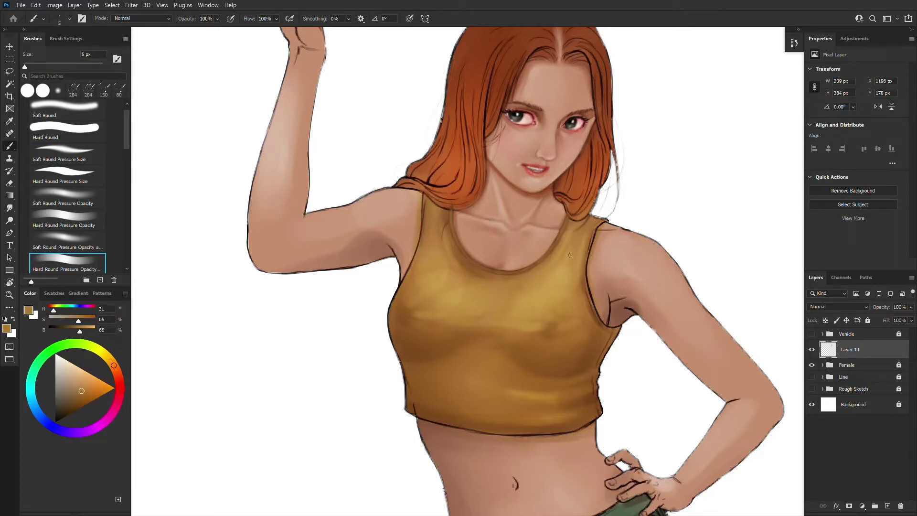
pyautogui.press(']')
pyautogui.keyDown('alt'); pyautogui.click(582, 236); pyautogui.keyUp('alt')
pyautogui.press('[')
pyautogui.press('[')
pyautogui.keyDown('alt'); pyautogui.click(583, 271); pyautogui.keyUp('alt')
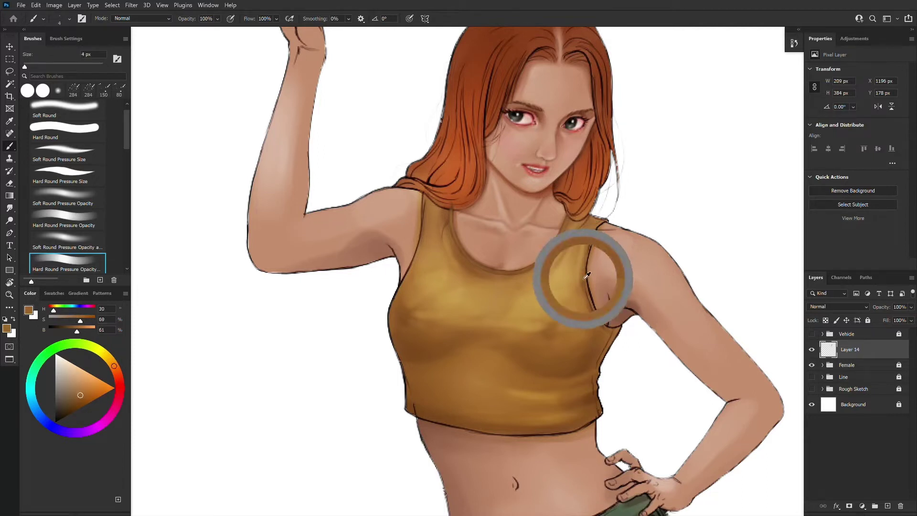
pyautogui.press(']')
pyautogui.press(']')
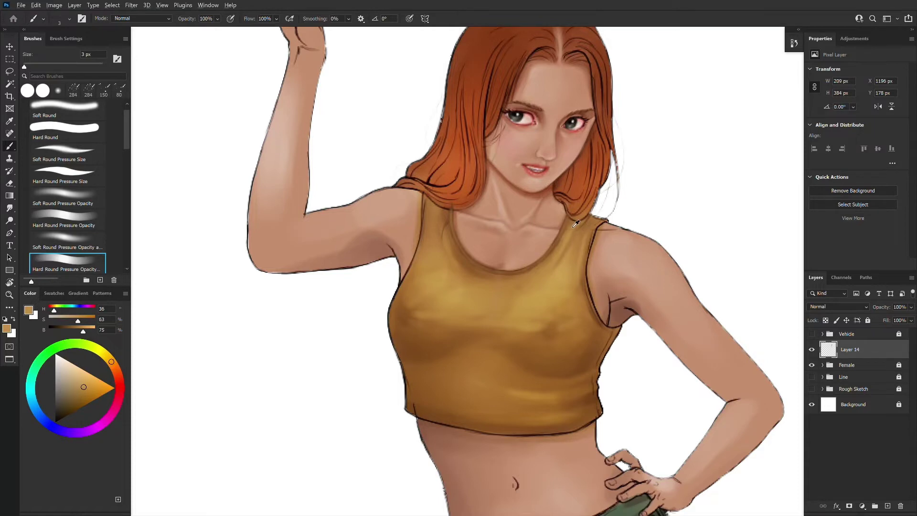
# - Refine that strap between the hair and the neckline with sampled brown and golden tones at 2 to 3 px
pyautogui.keyDown('alt'); pyautogui.click(578, 224); pyautogui.keyUp('alt')
pyautogui.keyDown('alt'); pyautogui.click(554, 253); pyautogui.keyUp('alt')
pyautogui.keyDown('alt'); pyautogui.click(569, 232); pyautogui.keyUp('alt')
pyautogui.press('[')
pyautogui.press('[')
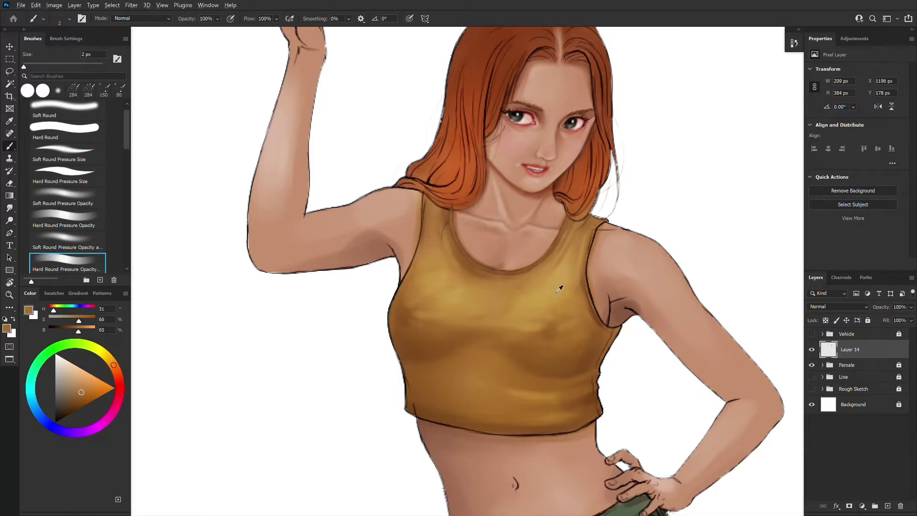
pyautogui.keyDown('alt'); pyautogui.click(579, 234); pyautogui.keyUp('alt')
pyautogui.keyDown('alt'); pyautogui.click(567, 227); pyautogui.keyUp('alt')
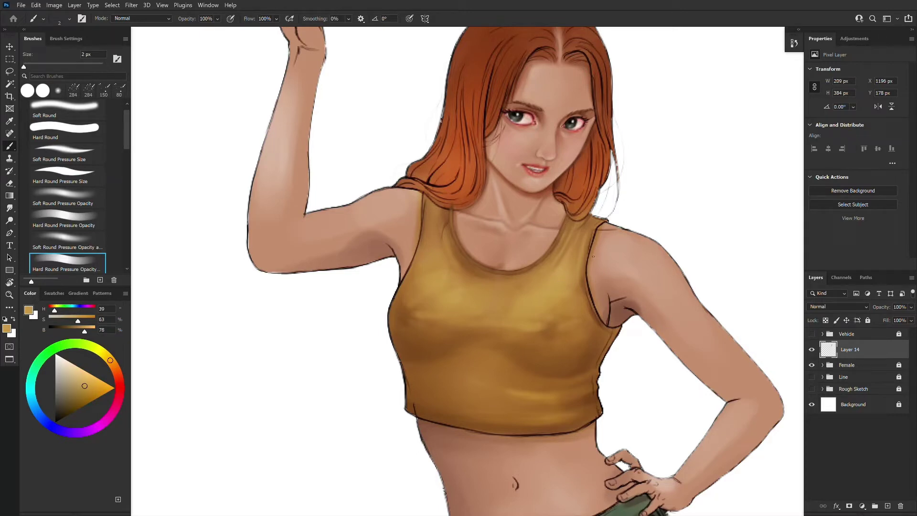
# - Work sampled golden and brown tones along the inside of the hip-hand side's armhole at 3 px
pyautogui.press(']')
pyautogui.keyDown('alt'); pyautogui.click(579, 273); pyautogui.keyUp('alt')
pyautogui.keyDown('alt'); pyautogui.click(452, 290); pyautogui.keyUp('alt')
pyautogui.keyDown('alt'); pyautogui.click(582, 267); pyautogui.keyUp('alt')
pyautogui.keyDown('alt'); pyautogui.click(585, 300); pyautogui.keyUp('alt')
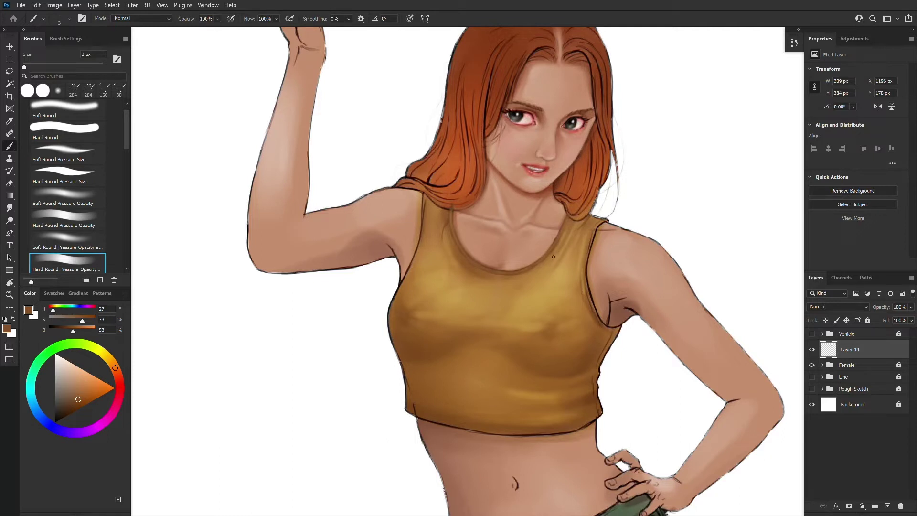
# - Detail the fabric creases between the neckline and the hip-hand side's armhole with sampled brown and golden tones at 2 px
pyautogui.keyDown('alt'); pyautogui.click(567, 222); pyautogui.keyUp('alt')
pyautogui.keyDown('alt'); pyautogui.click(578, 230); pyautogui.keyUp('alt')
pyautogui.keyDown('alt'); pyautogui.click(568, 262); pyautogui.keyUp('alt')
pyautogui.press('[')
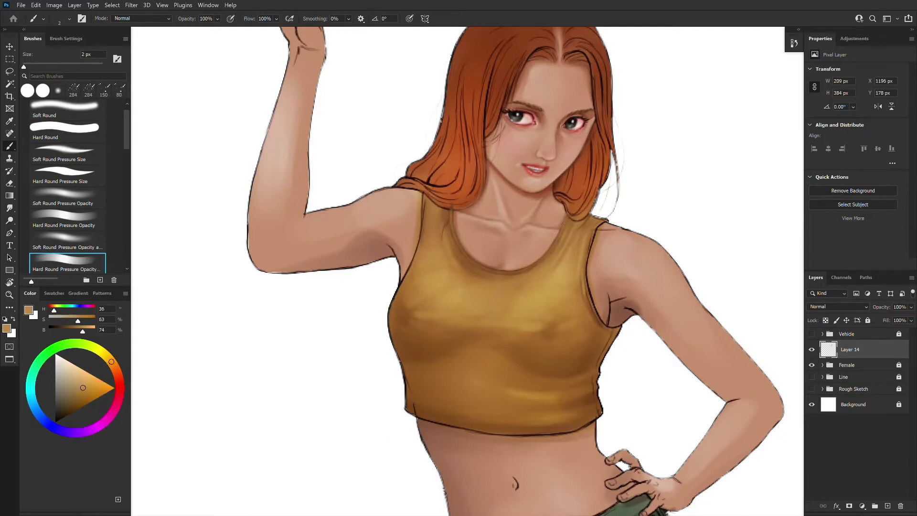
pyautogui.keyDown('alt'); pyautogui.click(587, 252); pyautogui.keyUp('alt')
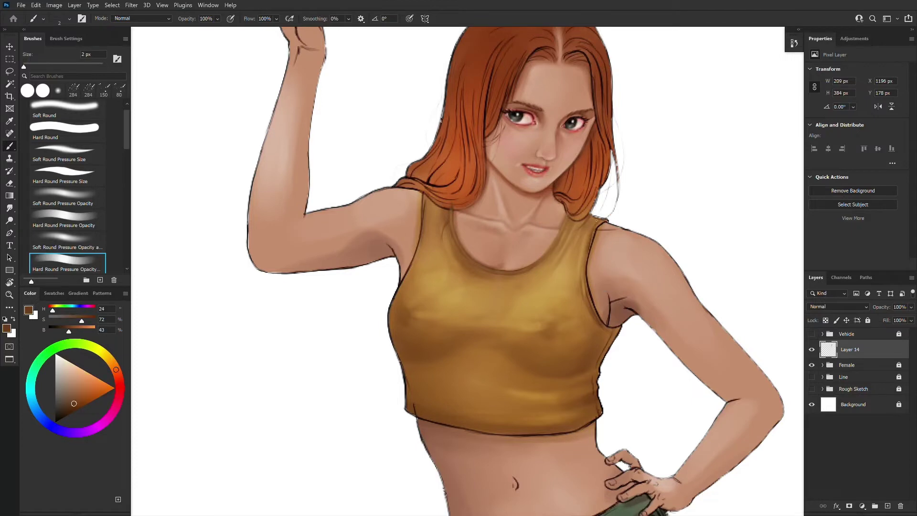
pyautogui.keyDown('alt'); pyautogui.click(575, 268); pyautogui.keyUp('alt')
pyautogui.keyDown('alt'); pyautogui.click(448, 291); pyautogui.keyUp('alt')
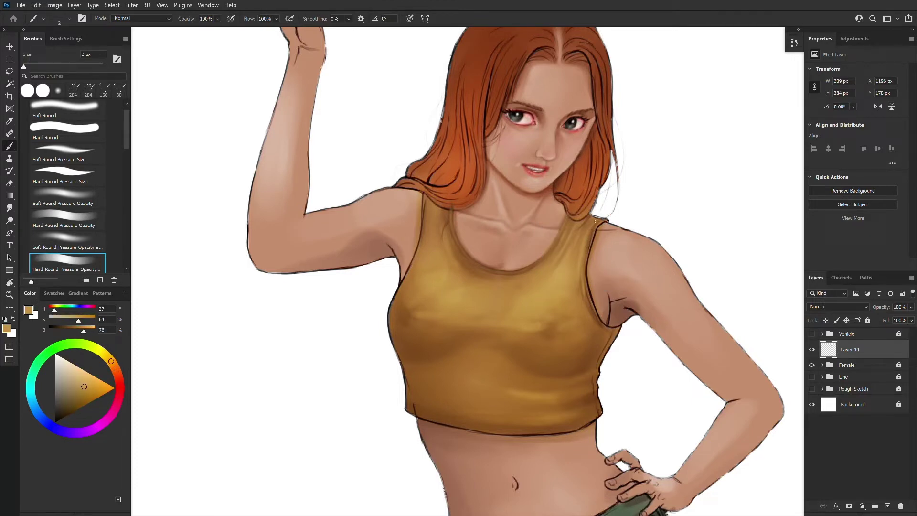
pyautogui.keyDown('alt'); pyautogui.click(518, 268); pyautogui.keyUp('alt')
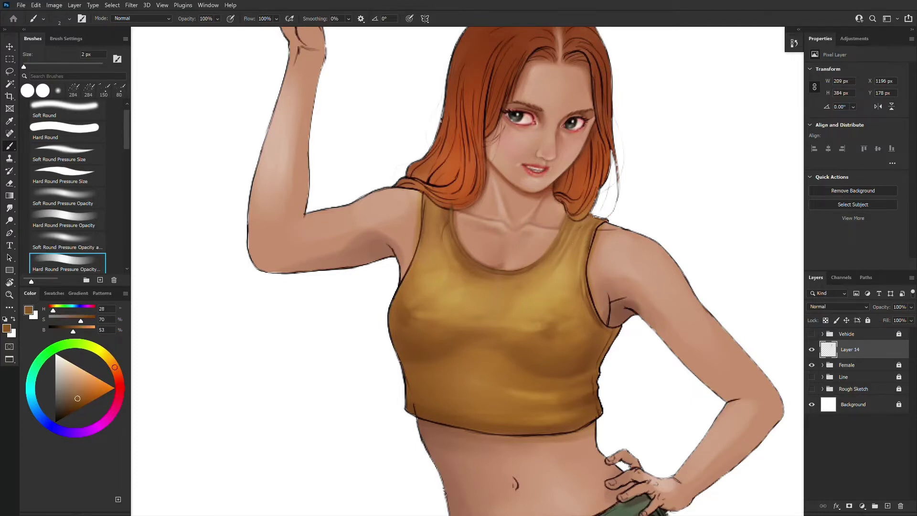
pyautogui.keyDown('alt'); pyautogui.click(597, 230); pyautogui.keyUp('alt')
pyautogui.keyDown('alt'); pyautogui.click(572, 286); pyautogui.keyUp('alt')
# - Paint over the hip-hand side's armhole outline with sampled brown, using the Hard Round Pressure Size brush at 2 px
pyautogui.click(75, 177)
pyautogui.keyDown('alt'); pyautogui.click(550, 368); pyautogui.keyUp('alt')
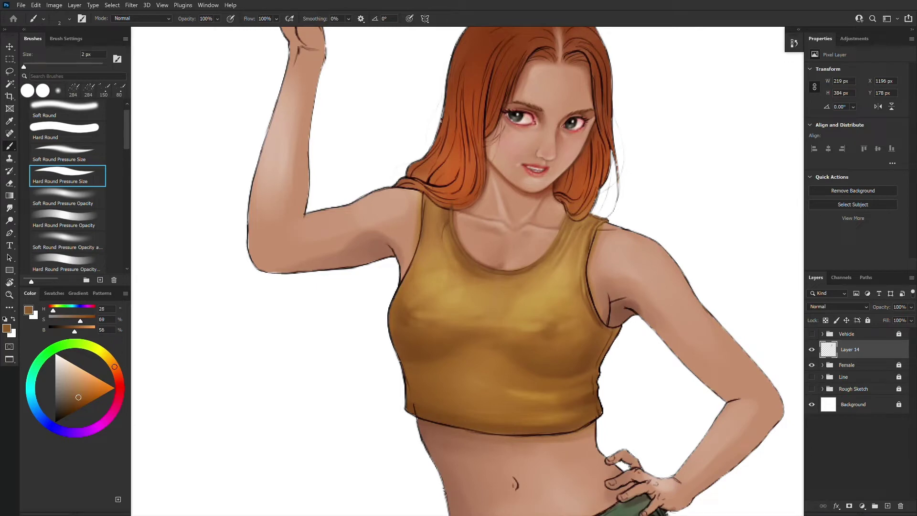
pyautogui.moveTo(586, 273); pyautogui.dragTo(590, 249)
pyautogui.moveTo(590, 294); pyautogui.dragTo(587, 276)
pyautogui.moveTo(596, 310); pyautogui.dragTo(590, 290)
pyautogui.keyDown('alt'); pyautogui.click(586, 281); pyautogui.keyUp('alt')
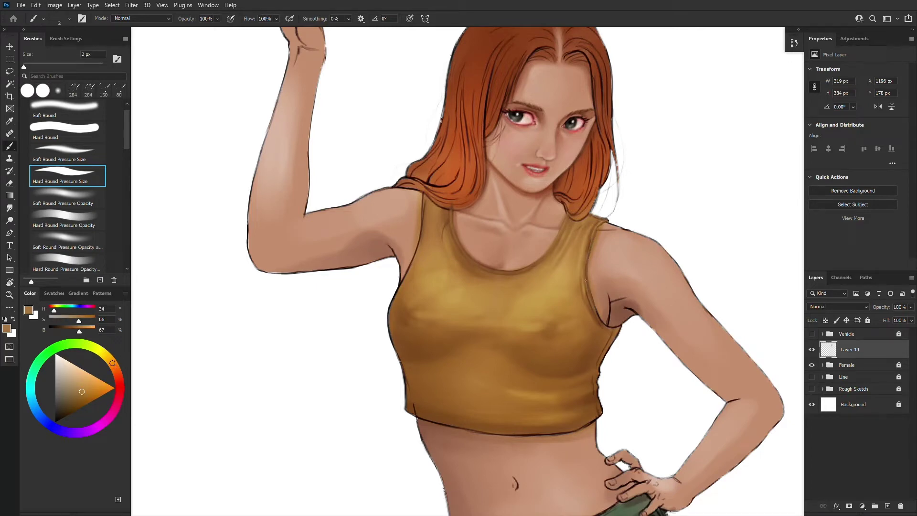
# - Refine the upper part of the hip-hand side's armhole edge with sampled brown and golden tones at 2 to 3 px
pyautogui.keyDown('alt'); pyautogui.click(588, 249); pyautogui.keyUp('alt')
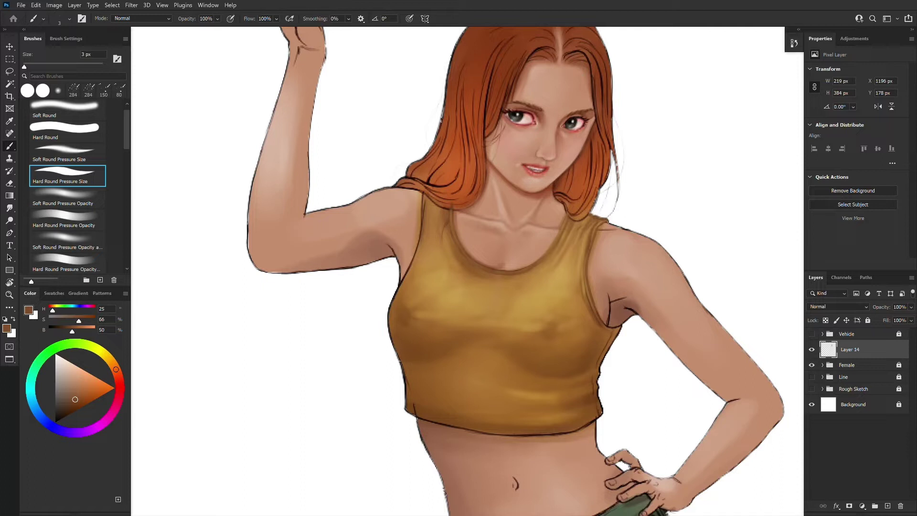
pyautogui.keyDown('alt'); pyautogui.click(576, 258); pyautogui.keyUp('alt')
pyautogui.keyDown('alt'); pyautogui.click(575, 258); pyautogui.keyUp('alt')
pyautogui.keyDown('alt'); pyautogui.click(587, 239); pyautogui.keyUp('alt')
pyautogui.press('[')
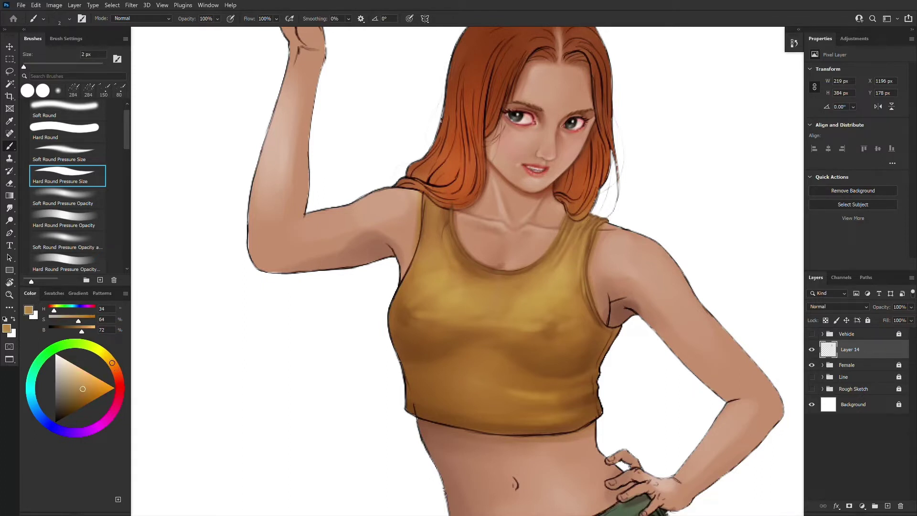
# - Blend the strap creases beside the hip-hand side of the neckline with sampled tones at 3 to 4 px
pyautogui.press(']')
pyautogui.keyDown('alt'); pyautogui.click(572, 238); pyautogui.keyUp('alt')
pyautogui.keyDown('alt'); pyautogui.click(568, 240); pyautogui.keyUp('alt')
pyautogui.keyDown('alt'); pyautogui.click(574, 244); pyautogui.keyUp('alt')
pyautogui.press(']')
pyautogui.keyDown('alt'); pyautogui.click(569, 245); pyautogui.keyUp('alt')
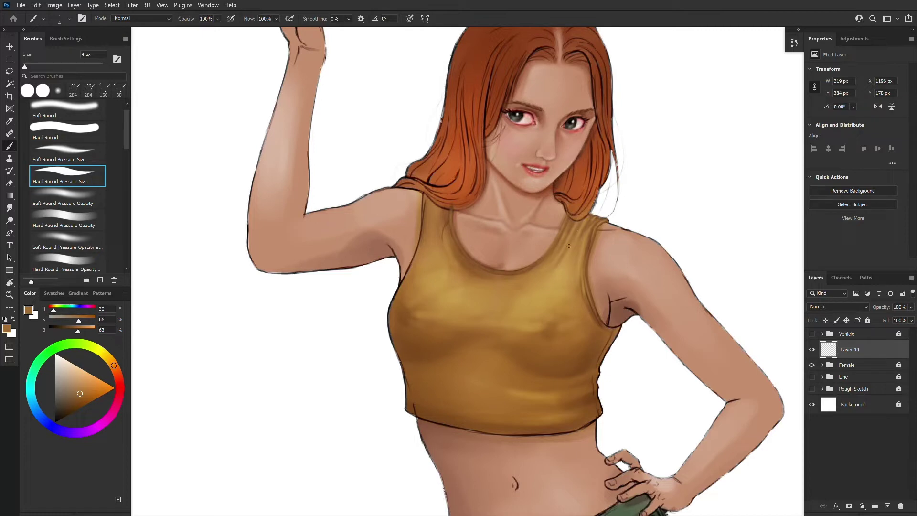
# - Define the hip-hand side's armhole seam from the shoulder toward the underarm with sampled browns at 3 to 4 px
pyautogui.keyDown('alt'); pyautogui.click(588, 231); pyautogui.keyUp('alt')
pyautogui.keyDown('alt'); pyautogui.click(598, 226); pyautogui.keyUp('alt')
pyautogui.press('[')
pyautogui.keyDown('alt'); pyautogui.click(580, 270); pyautogui.keyUp('alt')
pyautogui.press('[')
pyautogui.press(']')
pyautogui.keyDown('alt'); pyautogui.click(589, 295); pyautogui.keyUp('alt')
pyautogui.keyDown('alt'); pyautogui.click(609, 313); pyautogui.keyUp('alt')
pyautogui.moveTo(588, 299); pyautogui.dragTo(595, 315)
pyautogui.keyDown('alt'); pyautogui.click(591, 302); pyautogui.keyUp('alt')
pyautogui.press('[')
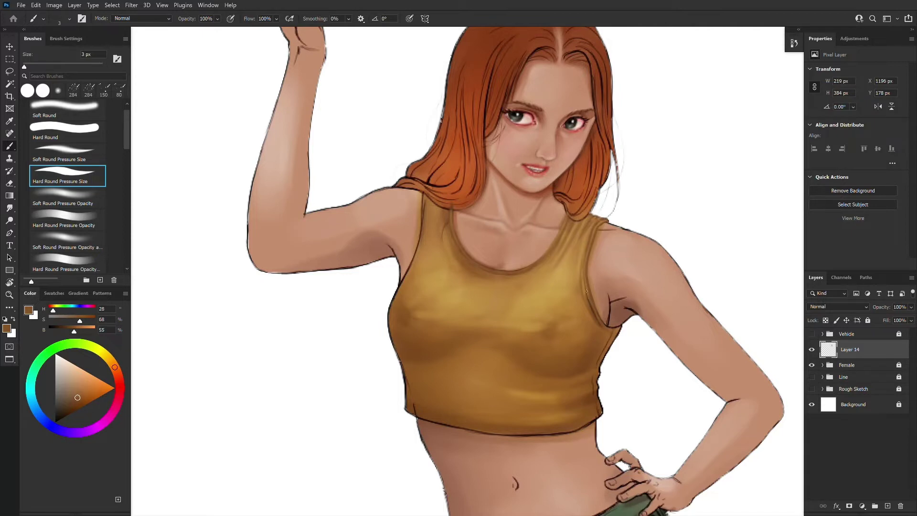
# - Extend the armhole edge around the hip-hand side's underarm with sampled tones at 3 px
pyautogui.keyDown('alt'); pyautogui.click(590, 303); pyautogui.keyUp('alt')
pyautogui.keyDown('alt'); pyautogui.click(597, 313); pyautogui.keyUp('alt')
pyautogui.moveTo(602, 321); pyautogui.dragTo(616, 328)
pyautogui.keyDown('alt'); pyautogui.click(563, 242); pyautogui.keyUp('alt')
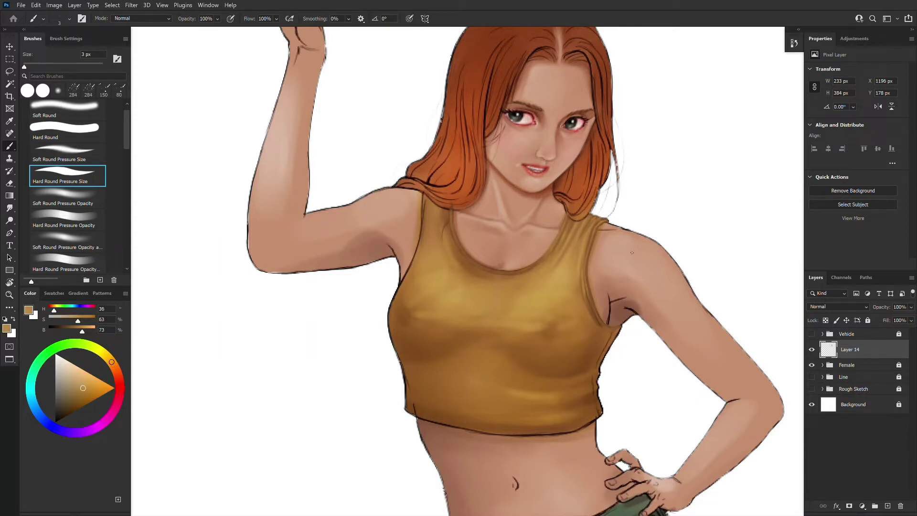
# - Paint the outer edge of the raised-arm side's strap below the hair with sampled brown and golden tones at 3 px
pyautogui.keyDown('alt'); pyautogui.click(431, 205); pyautogui.keyUp('alt')
pyautogui.keyDown('alt'); pyautogui.click(425, 215); pyautogui.keyUp('alt')
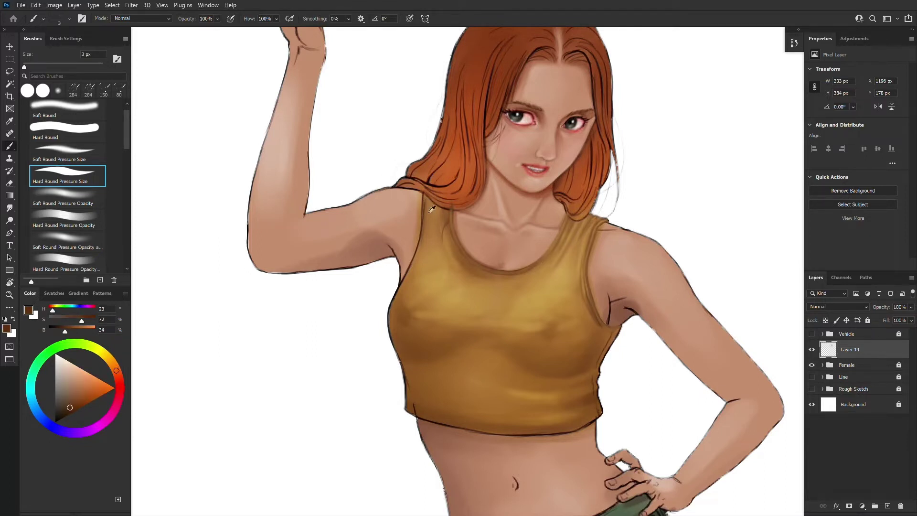
pyautogui.keyDown('alt'); pyautogui.click(428, 213); pyautogui.keyUp('alt')
pyautogui.keyDown('alt'); pyautogui.click(424, 218); pyautogui.keyUp('alt')
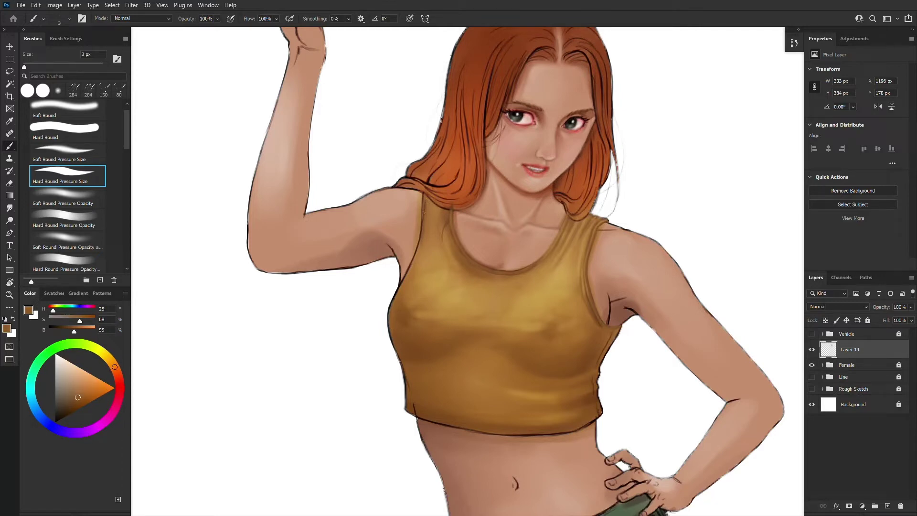
pyautogui.keyDown('alt'); pyautogui.click(421, 223); pyautogui.keyUp('alt')
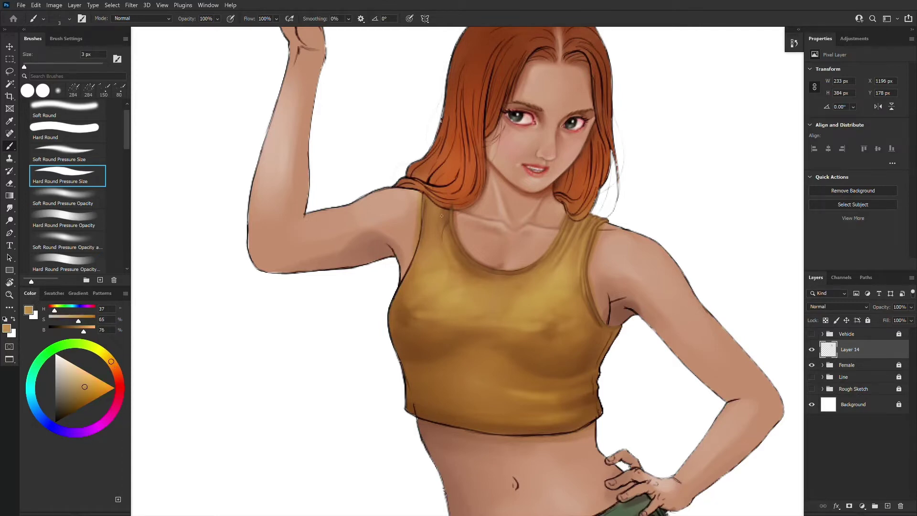
# - Shade the inner edge of the raised-arm side's strap, switching to the Hard Round Pressure Opacity brush at 3 px
pyautogui.keyDown('alt'); pyautogui.click(448, 216); pyautogui.keyUp('alt')
pyautogui.press(']')
pyautogui.keyDown('alt'); pyautogui.click(452, 241); pyautogui.keyUp('alt')
pyautogui.click(90, 266)
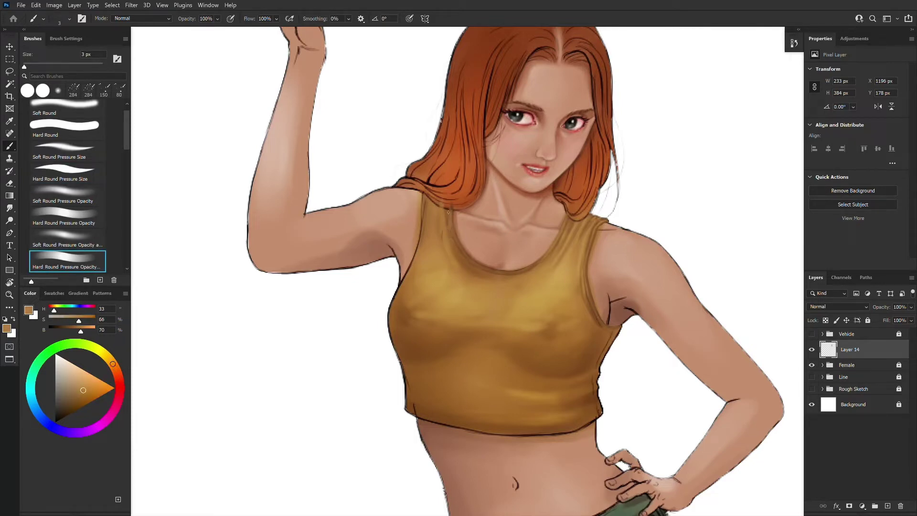
pyautogui.keyDown('alt'); pyautogui.click(447, 217); pyautogui.keyUp('alt')
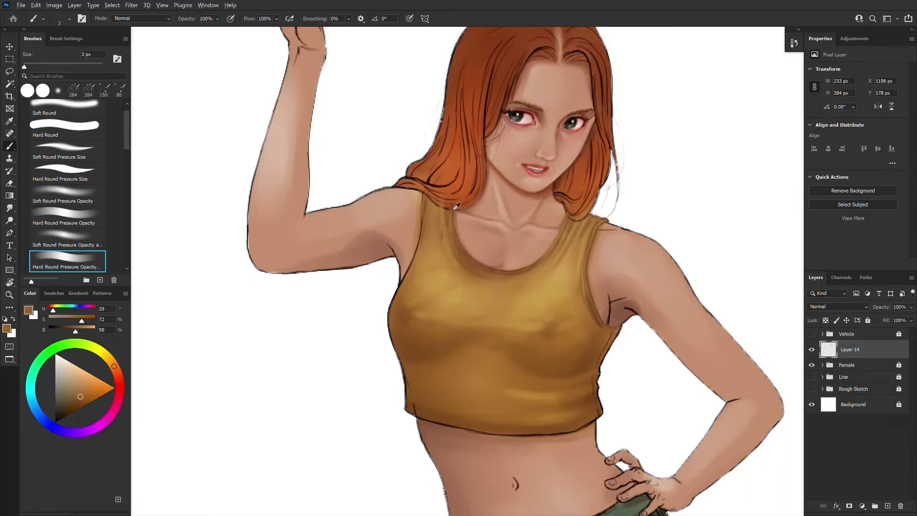
# - Brush sampled golden tones along the raised-arm side and lower curve of the neckline with an enlarged brush
pyautogui.keyDown('alt'); pyautogui.click(534, 270); pyautogui.keyUp('alt')
pyautogui.press(']')
pyautogui.press(']')
pyautogui.press(']')
pyautogui.moveTo(463, 252); pyautogui.dragTo(488, 271)
pyautogui.keyDown('alt'); pyautogui.click(474, 266); pyautogui.keyUp('alt')
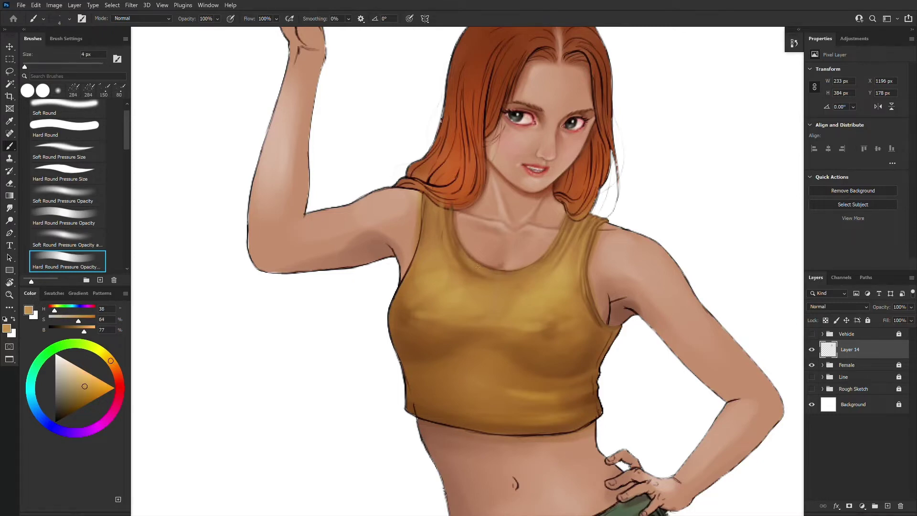
# - Paint soft creases from the raised-arm side's strap down to the bust with sampled brown and golden tones
pyautogui.keyDown('alt'); pyautogui.click(451, 236); pyautogui.keyUp('alt')
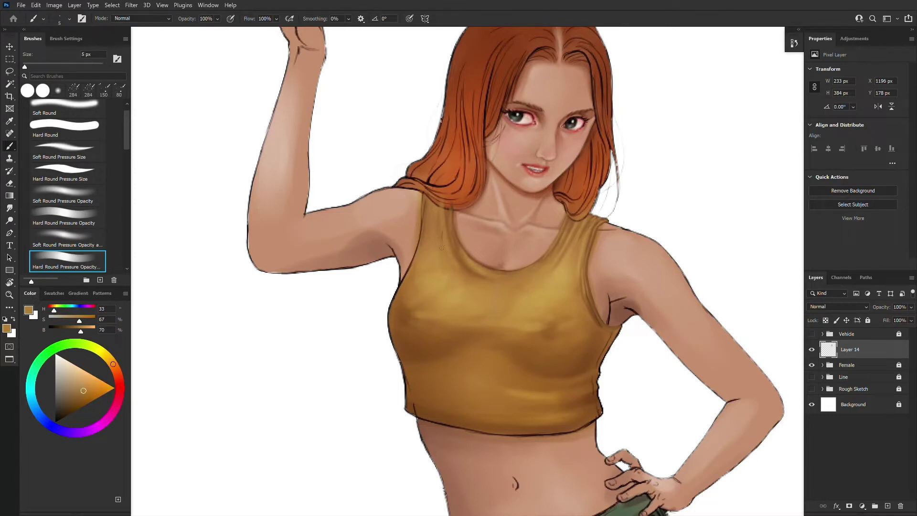
pyautogui.keyDown('alt'); pyautogui.click(444, 247); pyautogui.keyUp('alt')
pyautogui.press(']')
pyautogui.keyDown('alt'); pyautogui.click(460, 292); pyautogui.keyUp('alt')
pyautogui.keyDown('alt'); pyautogui.click(471, 268); pyautogui.keyUp('alt')
pyautogui.keyDown('alt'); pyautogui.click(445, 215); pyautogui.keyUp('alt')
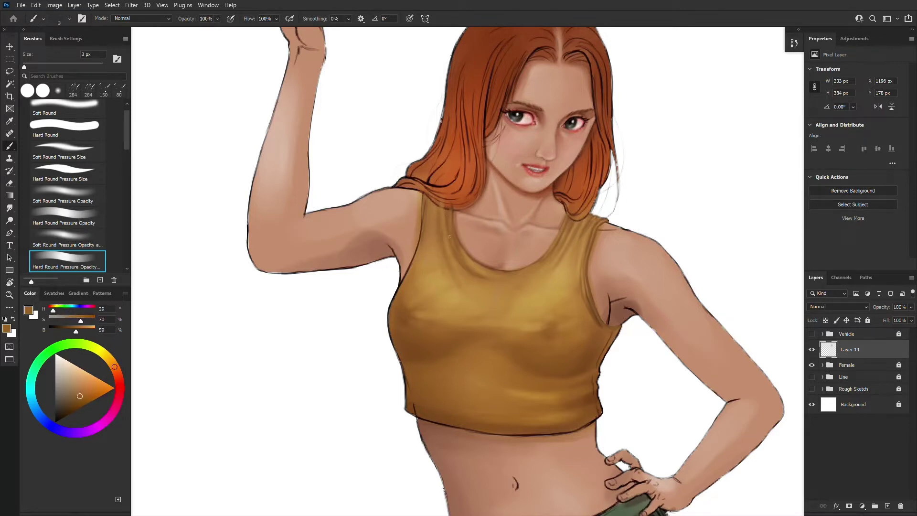
# - Cover the dark line along the raised-arm side's strap edge with sampled brown and golden tones at 2 to 3 px
pyautogui.keyDown('alt'); pyautogui.click(595, 234); pyautogui.keyUp('alt')
pyautogui.keyDown('alt'); pyautogui.click(433, 285); pyautogui.keyUp('alt')
pyautogui.moveTo(423, 219); pyautogui.dragTo(412, 255)
pyautogui.keyDown('alt'); pyautogui.click(430, 224); pyautogui.keyUp('alt')
pyautogui.keyDown('alt'); pyautogui.click(426, 206); pyautogui.keyUp('alt')
pyautogui.keyDown('alt'); pyautogui.click(426, 196); pyautogui.keyUp('alt')
pyautogui.keyDown('alt'); pyautogui.click(423, 216); pyautogui.keyUp('alt')
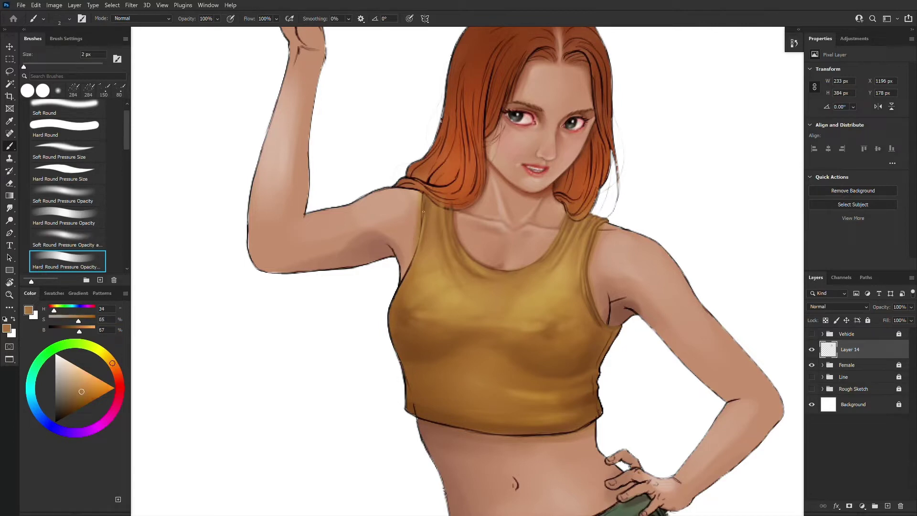
# - Repaint the raised-arm side's armhole edge down to the underarm with a sampled golden tone at 3 px
pyautogui.keyDown('alt'); pyautogui.click(422, 236); pyautogui.keyUp('alt')
pyautogui.keyDown('alt'); pyautogui.click(420, 241); pyautogui.keyUp('alt')
pyautogui.press(']')
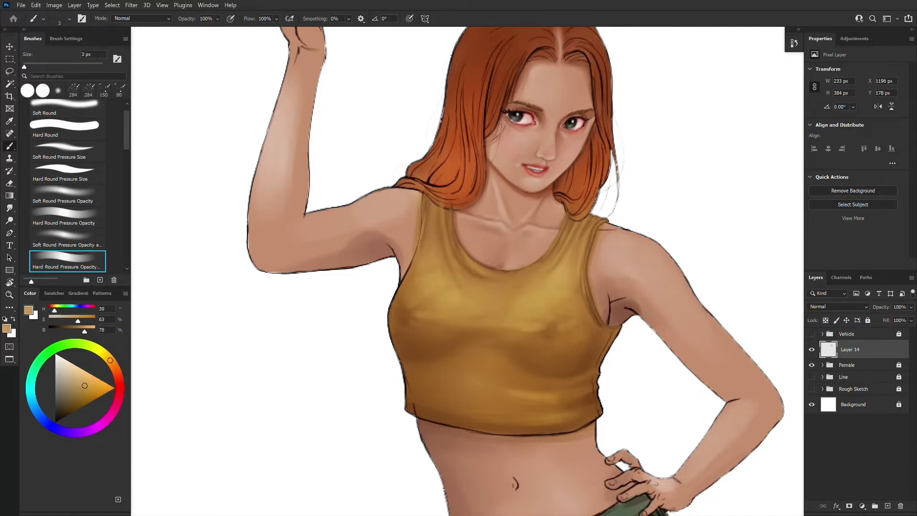
pyautogui.moveTo(414, 253); pyautogui.dragTo(396, 294)
# - Blend sampled brown and golden tones down the raised-arm side's strap toward the bust with a brush enlarged to 5 px and above
pyautogui.keyDown('alt'); pyautogui.click(428, 226); pyautogui.keyUp('alt')
pyautogui.press(']')
pyautogui.press(']')
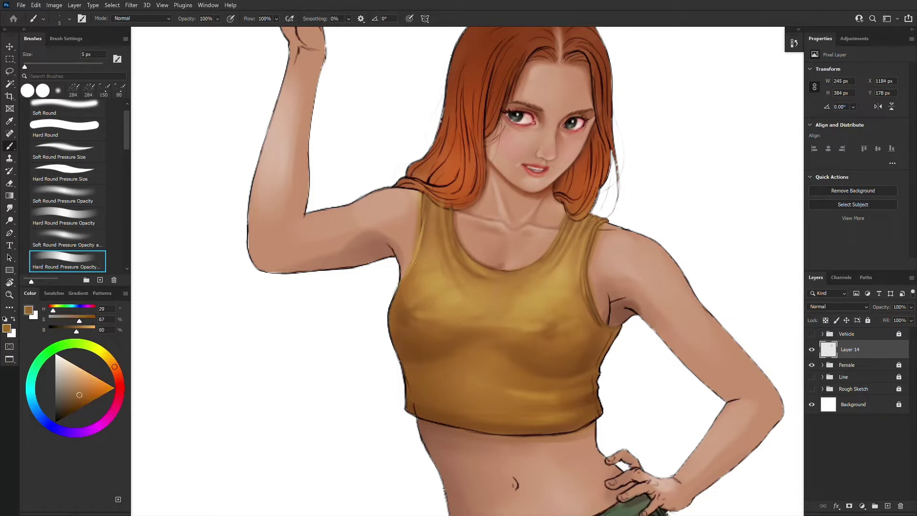
pyautogui.keyDown('alt'); pyautogui.click(423, 243); pyautogui.keyUp('alt')
pyautogui.press(']')
pyautogui.press(']')
pyautogui.keyDown('alt'); pyautogui.click(407, 294); pyautogui.keyUp('alt')
pyautogui.keyDown('alt'); pyautogui.click(427, 262); pyautogui.keyUp('alt')
# - Brush a golden tone up the hand-on-hip side's strap toward the hair at 10 px
pyautogui.press(']')
pyautogui.press(']')
pyautogui.press(']')
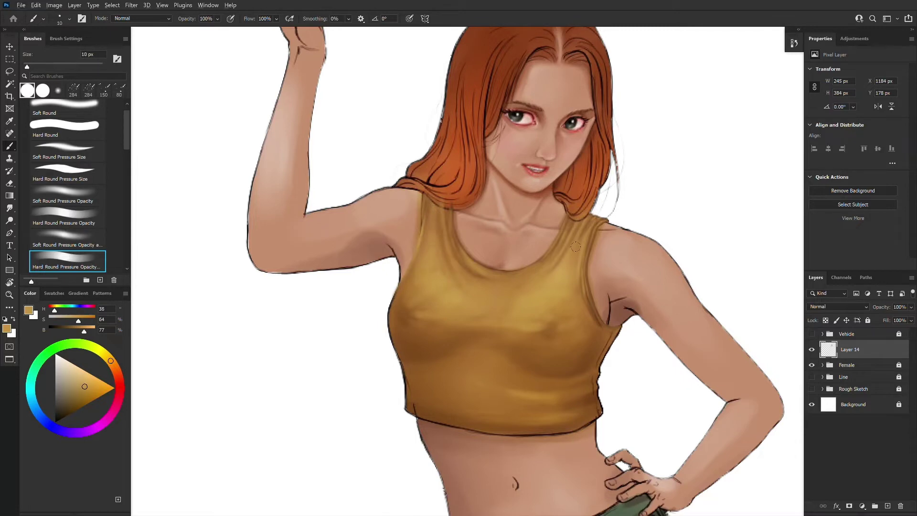
pyautogui.moveTo(577, 244); pyautogui.dragTo(587, 221)
# - Refine the lowest part of the neckline edge with sampled brown and skin tones, reducing the brush from 8 to 4 px
pyautogui.press('[')
pyautogui.press('[')
pyautogui.keyDown('alt'); pyautogui.click(501, 272); pyautogui.keyUp('alt')
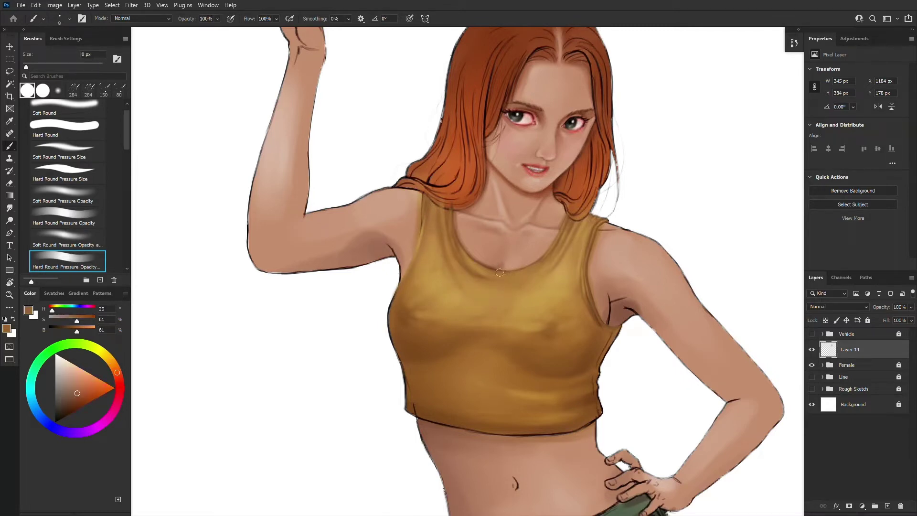
pyautogui.keyDown('alt'); pyautogui.click(492, 272); pyautogui.keyUp('alt')
pyautogui.press('[')
pyautogui.keyDown('alt'); pyautogui.click(486, 262); pyautogui.keyUp('alt')
pyautogui.keyDown('alt'); pyautogui.click(503, 264); pyautogui.keyUp('alt')
pyautogui.keyDown('alt'); pyautogui.click(495, 267); pyautogui.keyUp('alt')
pyautogui.keyDown('alt'); pyautogui.click(492, 265); pyautogui.keyUp('alt')
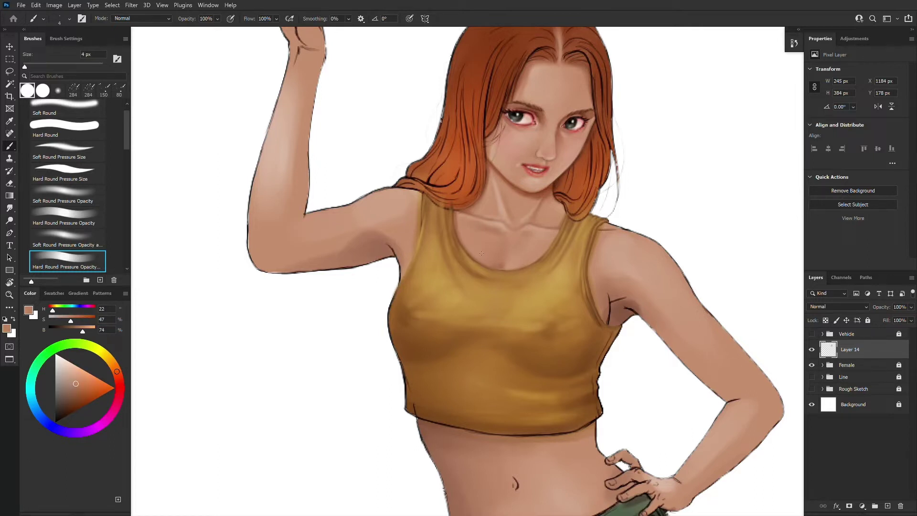
# - Soften the chest skin just above the neckline with sampled skin tones at 4 to 5 px
pyautogui.keyDown('alt'); pyautogui.click(473, 255); pyautogui.keyUp('alt')
pyautogui.click(82, 174)
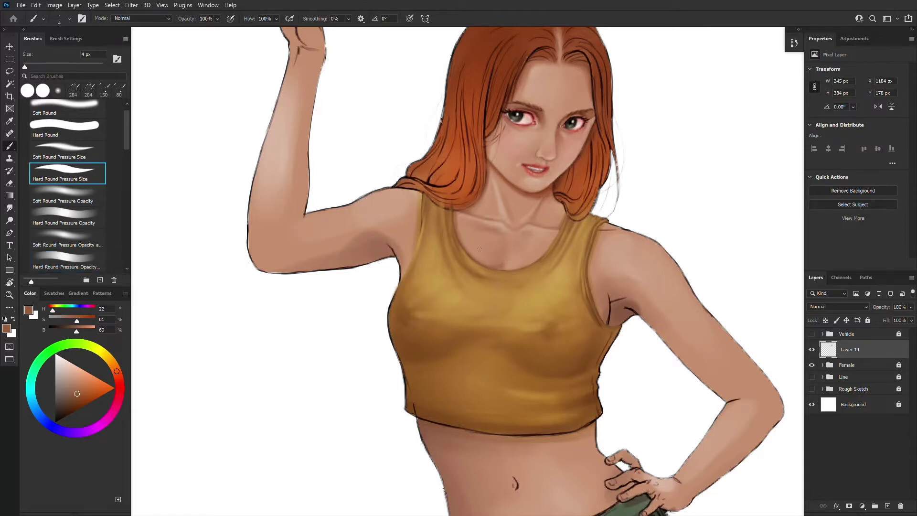
pyautogui.press('.')
pyautogui.press('.')
pyautogui.press('.')
pyautogui.press('.')
pyautogui.keyDown('alt'); pyautogui.click(508, 264); pyautogui.keyUp('alt')
pyautogui.keyDown('alt'); pyautogui.click(500, 263); pyautogui.keyUp('alt')
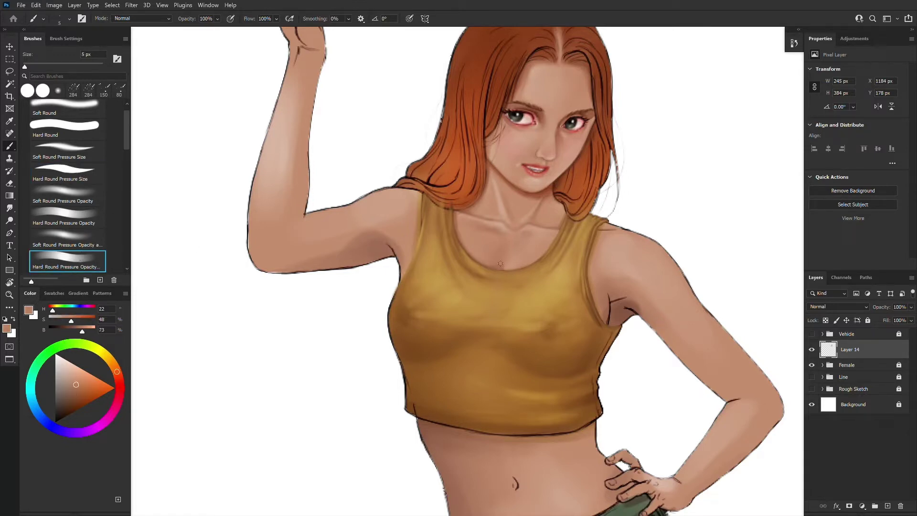
pyautogui.keyDown('alt'); pyautogui.click(501, 254); pyautogui.keyUp('alt')
pyautogui.keyDown('alt'); pyautogui.click(501, 263); pyautogui.keyUp('alt')
# - Reshape the crease under the hand-on-hip side's bust with sampled golden and brown tones at 4 to 6 px
pyautogui.press('[')
pyautogui.press('[')
pyautogui.keyDown('alt'); pyautogui.click(536, 339); pyautogui.keyUp('alt')
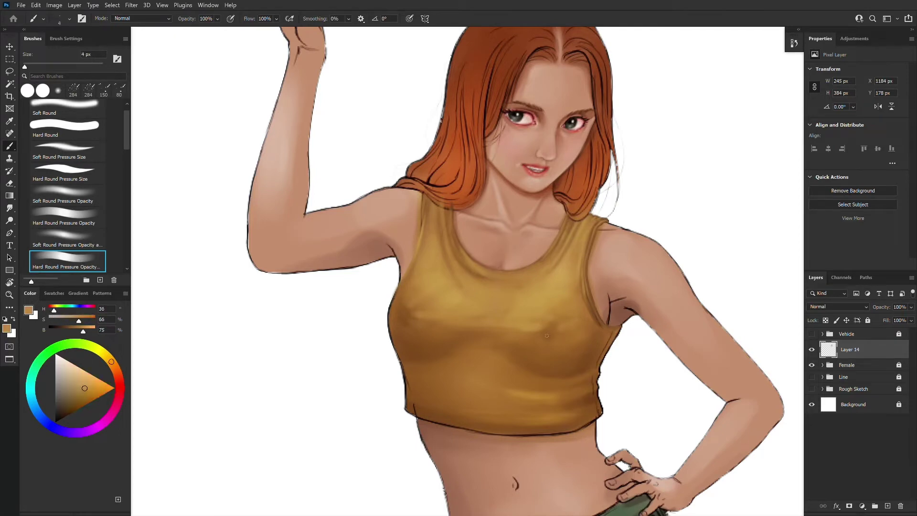
pyautogui.keyDown('alt'); pyautogui.click(522, 347); pyautogui.keyUp('alt')
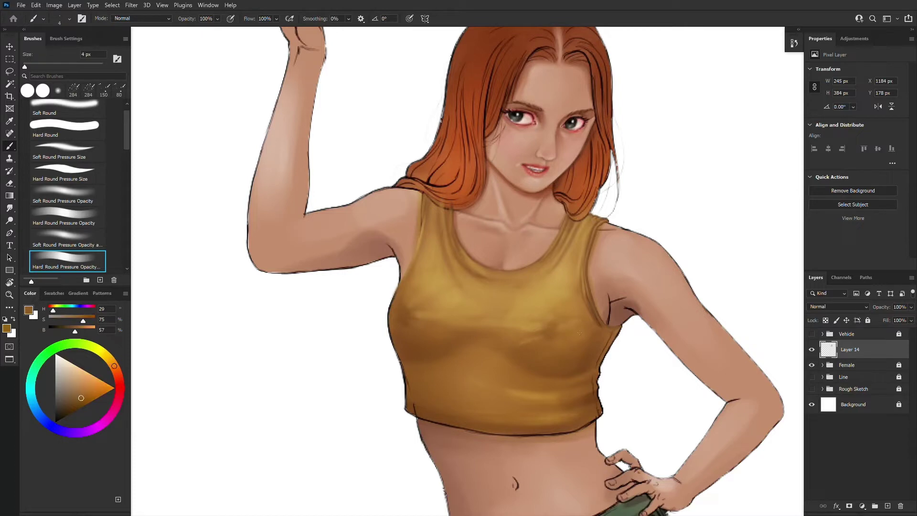
pyautogui.press(']')
pyautogui.keyDown('alt'); pyautogui.click(537, 332); pyautogui.keyUp('alt')
pyautogui.keyDown('alt'); pyautogui.click(543, 318); pyautogui.keyUp('alt')
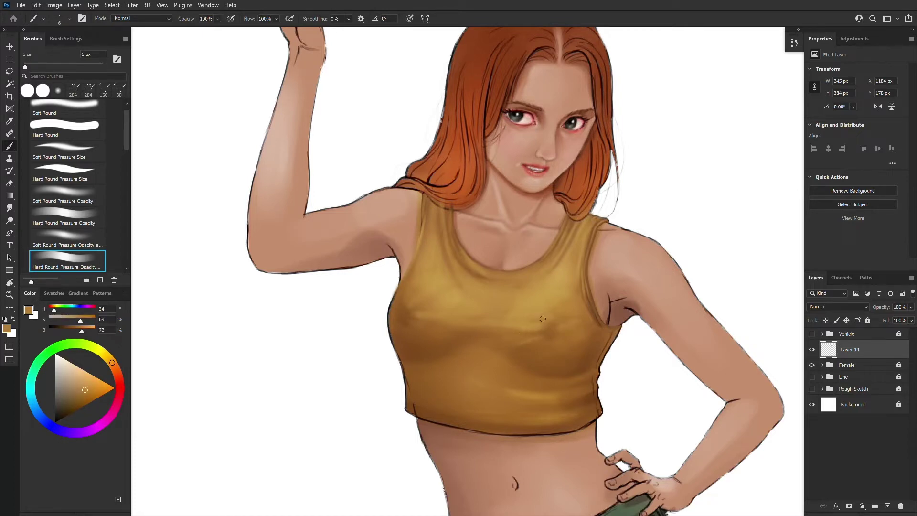
# - Smooth the highlight and crease on the raised-arm side's bust with sampled golden tones and a smaller brush
pyautogui.keyDown('alt'); pyautogui.click(510, 321); pyautogui.keyUp('alt')
pyautogui.press('[')
pyautogui.keyDown('alt'); pyautogui.click(420, 303); pyautogui.keyUp('alt')
pyautogui.keyDown('alt'); pyautogui.click(420, 317); pyautogui.keyUp('alt')
pyautogui.keyDown('alt'); pyautogui.click(423, 308); pyautogui.keyUp('alt')
# - Shade the fabric beneath the bust with a sampled dark brown, using a brush enlarged to 15 px
pyautogui.keyDown('alt'); pyautogui.click(442, 353); pyautogui.keyUp('alt')
pyautogui.press(']')
pyautogui.press(']')
pyautogui.press(']')
pyautogui.press(']')
pyautogui.press(']')
pyautogui.press(']')
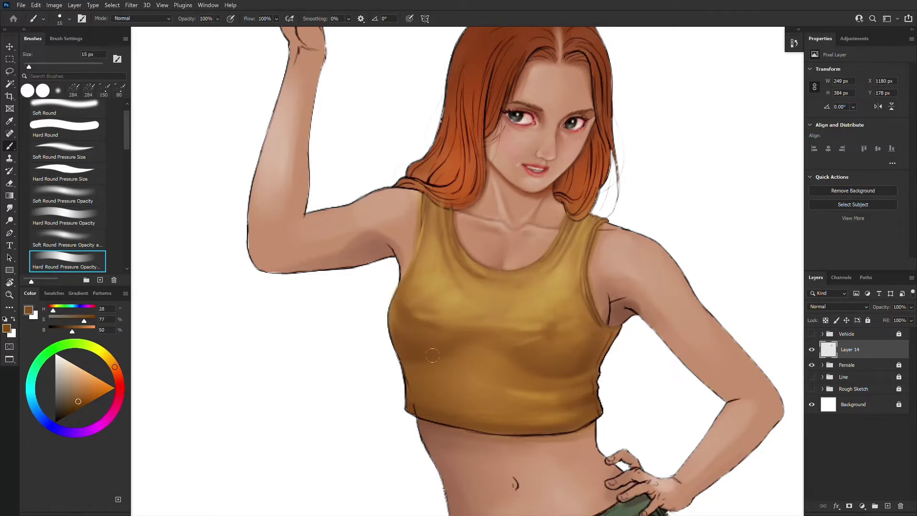
pyautogui.moveTo(488, 373); pyautogui.dragTo(563, 377)
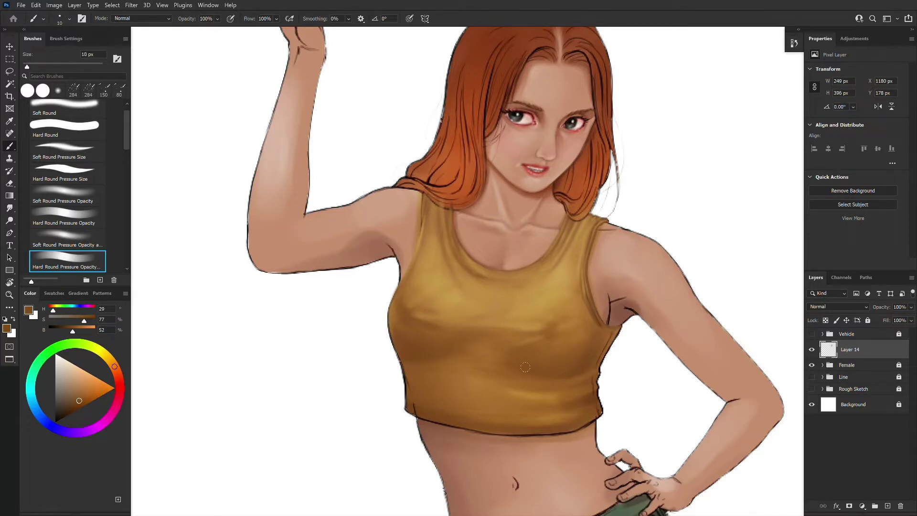
# - Paint over the short dark line near the hem's raised-arm corner, checking the Vehicle group's visibility
pyautogui.moveTo(415, 358); pyautogui.dragTo(416, 409)
pyautogui.click(812, 334)
pyautogui.click(811, 334)
pyautogui.press('[')
pyautogui.press('[')
pyautogui.press('[')
pyautogui.keyDown('alt'); pyautogui.click(416, 406); pyautogui.keyUp('alt')
# - Cover the top's dark outline on the raised-arm side from bust to waist with sampled golden and brown tones
pyautogui.keyDown('alt'); pyautogui.click(412, 288); pyautogui.keyUp('alt')
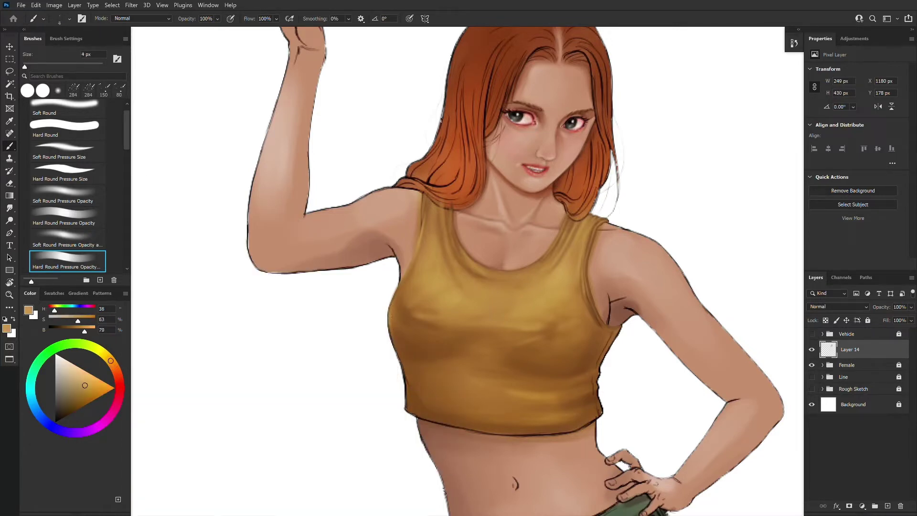
pyautogui.moveTo(393, 343); pyautogui.dragTo(412, 388)
pyautogui.press(']')
pyautogui.press(']')
pyautogui.keyDown('alt'); pyautogui.click(403, 350); pyautogui.keyUp('alt')
pyautogui.moveTo(403, 350)
pyautogui.mouseDown()
pyautogui.moveTo(406, 361)
pyautogui.moveTo(391, 307)
pyautogui.mouseUp()
# - Paint soft fabric folds across the top's midsection below the bust with sampled brown and golden tones at 4 px
pyautogui.press('[')
pyautogui.press('[')
pyautogui.keyDown('alt'); pyautogui.click(414, 356); pyautogui.keyUp('alt')
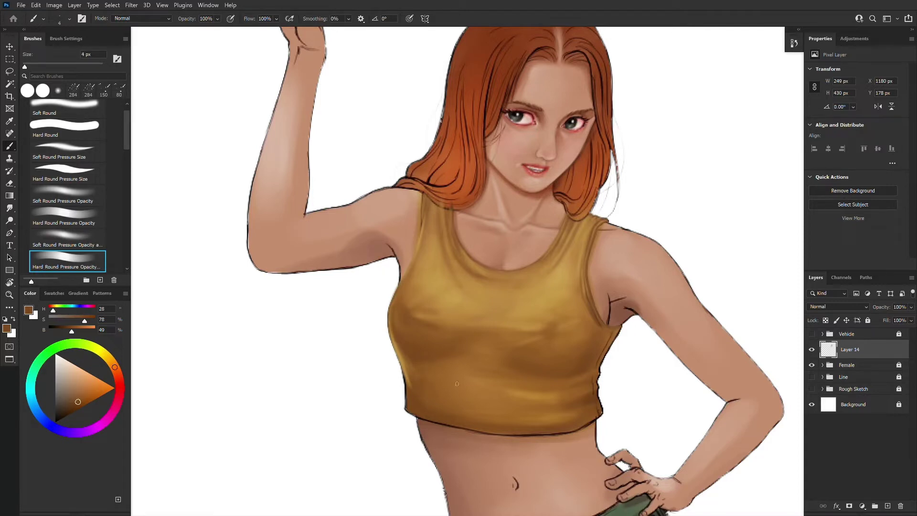
pyautogui.keyDown('alt'); pyautogui.click(516, 383); pyautogui.keyUp('alt')
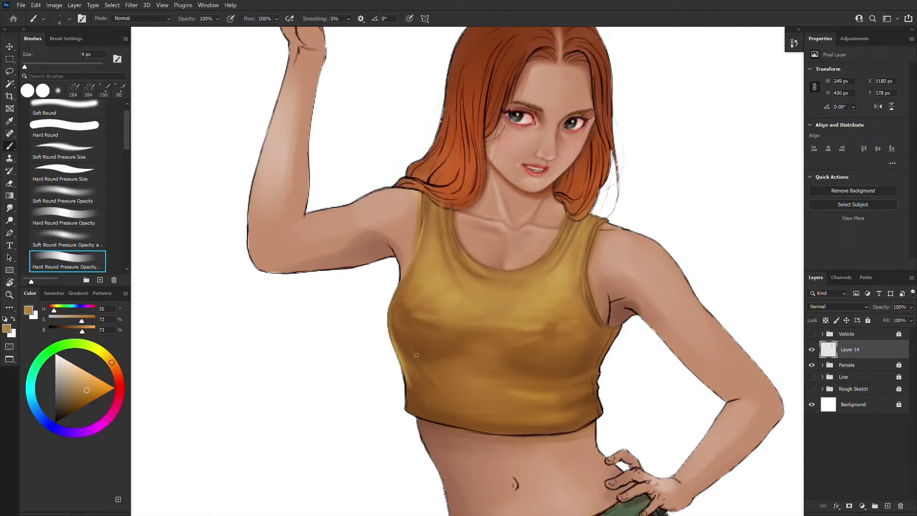
pyautogui.keyDown('alt'); pyautogui.click(404, 339); pyautogui.keyUp('alt')
pyautogui.keyDown('alt'); pyautogui.click(531, 395); pyautogui.keyUp('alt')
pyautogui.keyDown('alt'); pyautogui.click(462, 354); pyautogui.keyUp('alt')
pyautogui.moveTo(505, 371); pyautogui.dragTo(491, 369)
pyautogui.keyDown('alt'); pyautogui.click(488, 368); pyautogui.keyUp('alt')
pyautogui.keyDown('alt'); pyautogui.click(498, 363); pyautogui.keyUp('alt')
pyautogui.keyDown('alt'); pyautogui.click(554, 392); pyautogui.keyUp('alt')
# - Refine the neckline edge and the raised-arm side's strap under the hair with sampled tones at 2 to 3 px
pyautogui.keyDown('alt'); pyautogui.click(477, 271); pyautogui.keyUp('alt')
pyautogui.keyDown('alt'); pyautogui.click(466, 265); pyautogui.keyUp('alt')
pyautogui.press('[')
pyautogui.press('[')
pyautogui.press('[')
pyautogui.keyDown('alt'); pyautogui.click(427, 207); pyautogui.keyUp('alt')
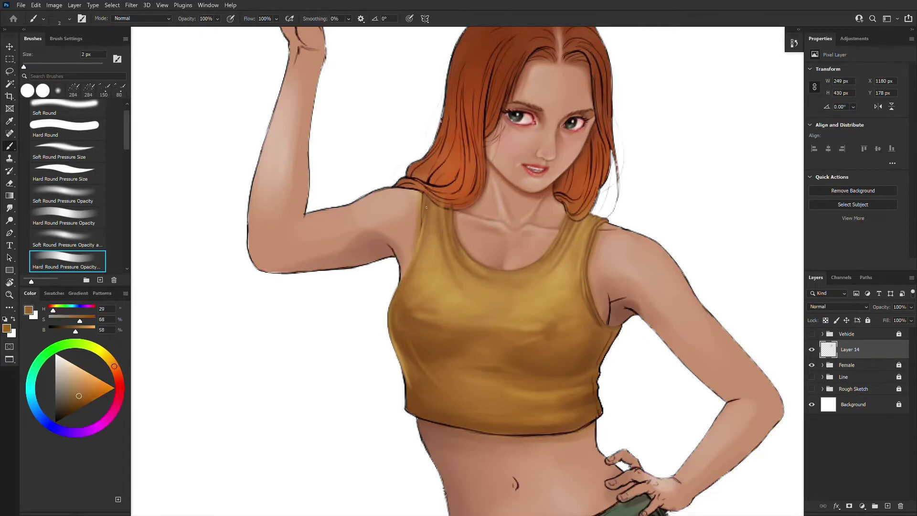
pyautogui.press('[')
pyautogui.keyDown('alt'); pyautogui.click(423, 195); pyautogui.keyUp('alt')
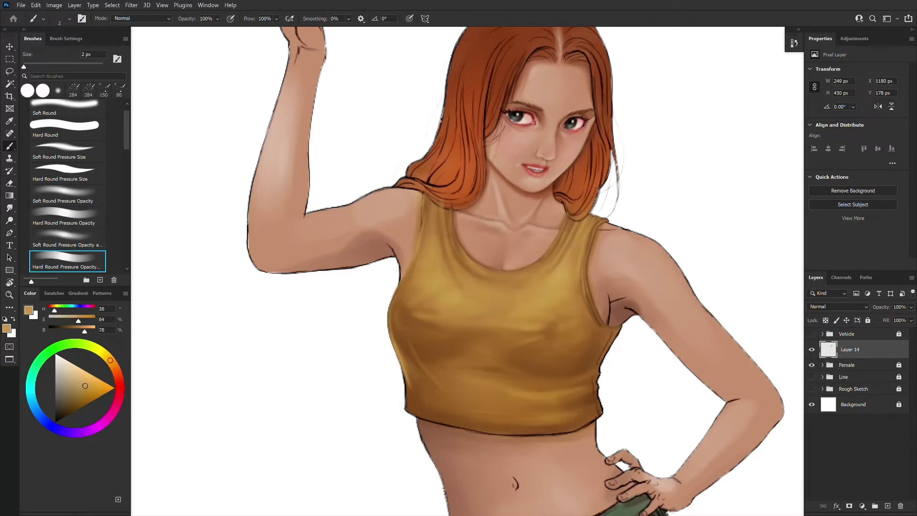
pyautogui.keyDown('alt'); pyautogui.click(406, 324); pyautogui.keyUp('alt')
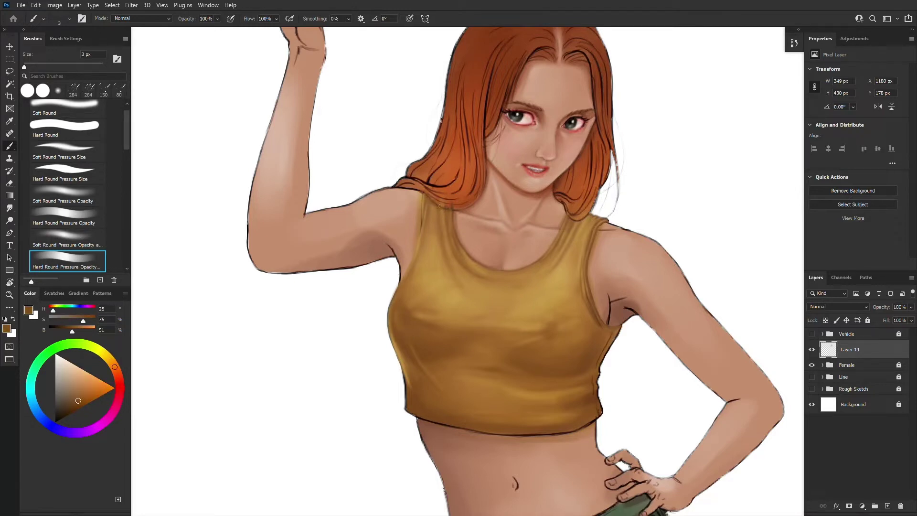
pyautogui.keyDown('alt'); pyautogui.click(441, 209); pyautogui.keyUp('alt')
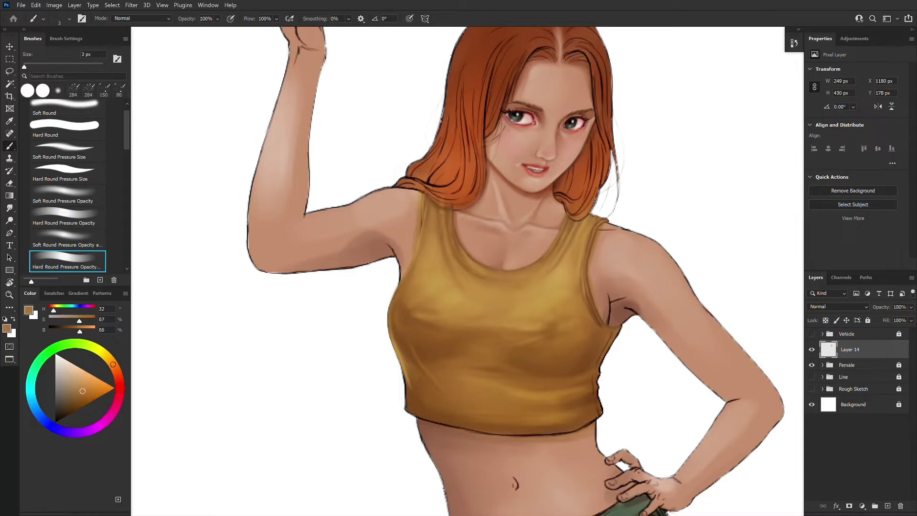
# - Touch up the hand-on-hip side's strap just below the hair with sampled tones and a smaller brush
pyautogui.keyDown('alt'); pyautogui.click(576, 222); pyautogui.keyUp('alt')
pyautogui.keyDown('alt'); pyautogui.click(567, 228); pyautogui.keyUp('alt')
pyautogui.press('[')
pyautogui.press('[')
# - Sharpen the raised-arm side's armhole edge with sampled golden tones, using the Hard Round Pressure Size brush at 2 px
pyautogui.keyDown('alt'); pyautogui.click(421, 220); pyautogui.keyUp('alt')
pyautogui.press(']')
pyautogui.keyDown('alt'); pyautogui.click(404, 328); pyautogui.keyUp('alt')
pyautogui.keyDown('alt'); pyautogui.click(423, 235); pyautogui.keyUp('alt')
pyautogui.click(74, 177)
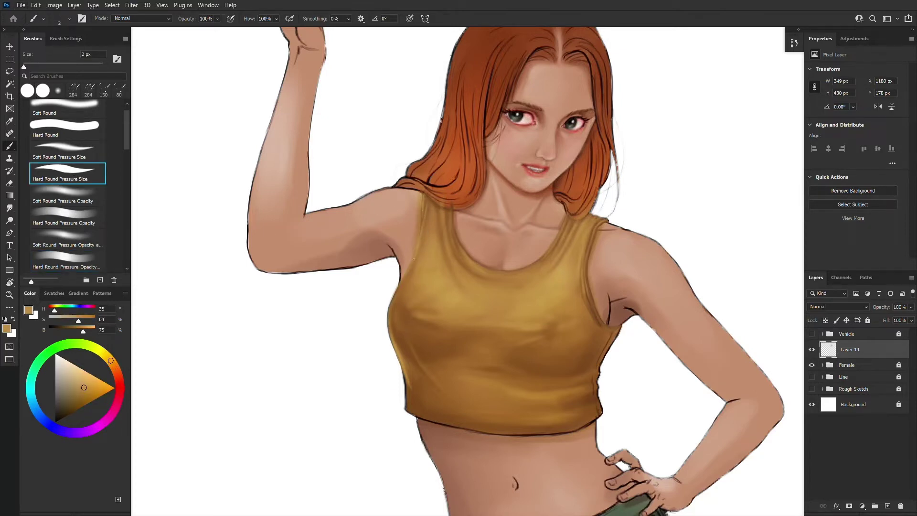
pyautogui.keyDown('alt'); pyautogui.click(419, 256); pyautogui.keyUp('alt')
# - Blend the upper bust and the crease below the raised-arm side's strap with sampled golden tones at 5 to 9 px
pyautogui.click(72, 261)
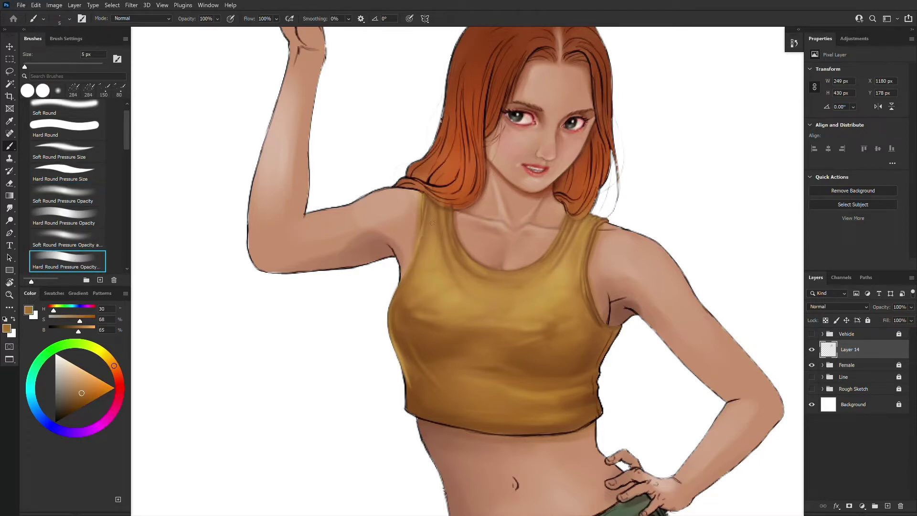
pyautogui.press(']')
pyautogui.press(']')
pyautogui.press(']')
pyautogui.press(']')
pyautogui.keyDown('alt'); pyautogui.click(444, 279); pyautogui.keyUp('alt')
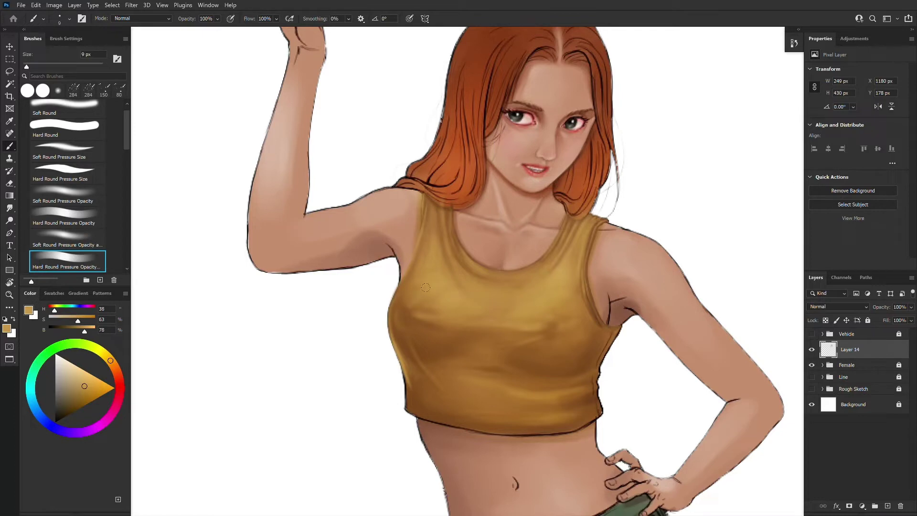
pyautogui.press('[')
pyautogui.keyDown('alt'); pyautogui.click(450, 267); pyautogui.keyUp('alt')
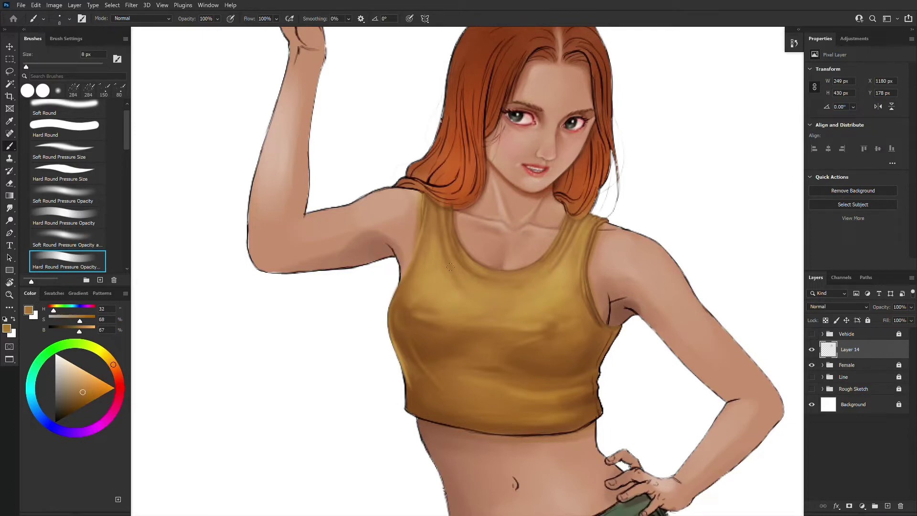
pyautogui.keyDown('alt'); pyautogui.click(549, 292); pyautogui.keyUp('alt')
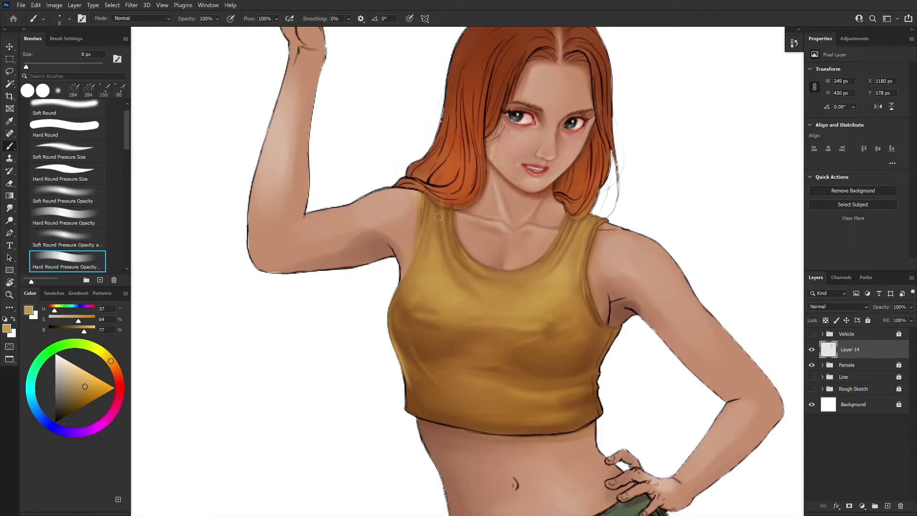
pyautogui.keyDown('alt'); pyautogui.click(457, 300); pyautogui.keyUp('alt')
# - Shade the raised-arm side of the waist with sampled brown and golden tones at 8 px
pyautogui.keyDown('alt'); pyautogui.click(437, 363); pyautogui.keyUp('alt')
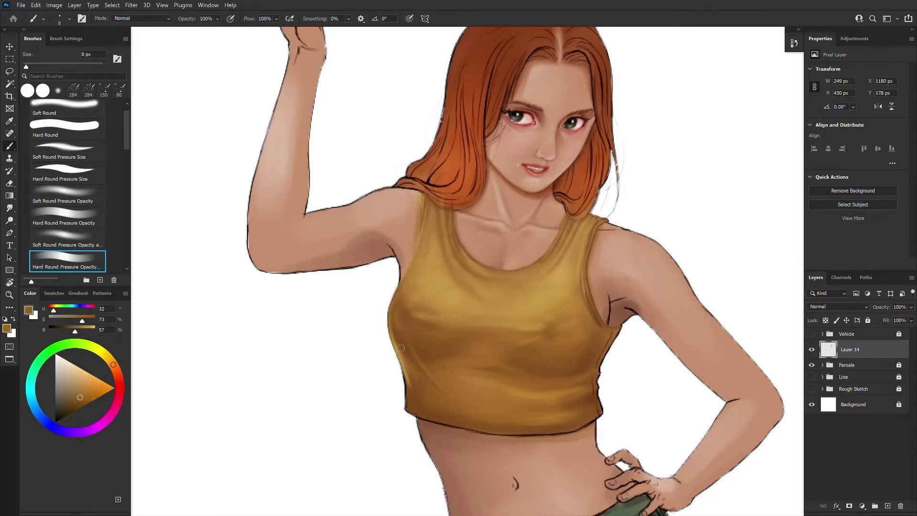
pyautogui.keyDown('alt'); pyautogui.click(432, 382); pyautogui.keyUp('alt')
pyautogui.moveTo(409, 357); pyautogui.dragTo(420, 378)
# - Cover the dark hem line from the raised-arm corner past the centre with sampled brown, using Hard Round Pressure Size at 3 px
pyautogui.keyDown('alt'); pyautogui.click(535, 421); pyautogui.keyUp('alt')
pyautogui.press('[')
pyautogui.press('[')
pyautogui.press('[')
pyautogui.press('[')
pyautogui.press('[')
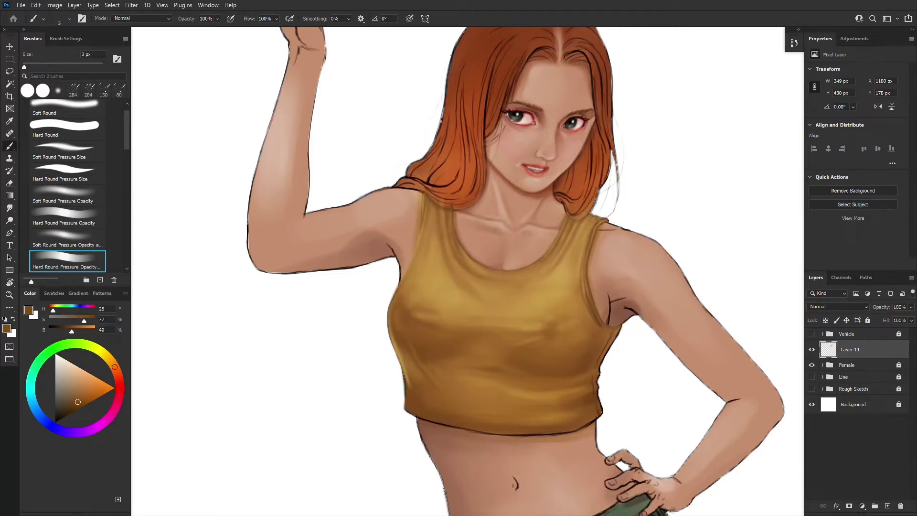
pyautogui.click(78, 165)
pyautogui.moveTo(404, 409); pyautogui.dragTo(418, 415)
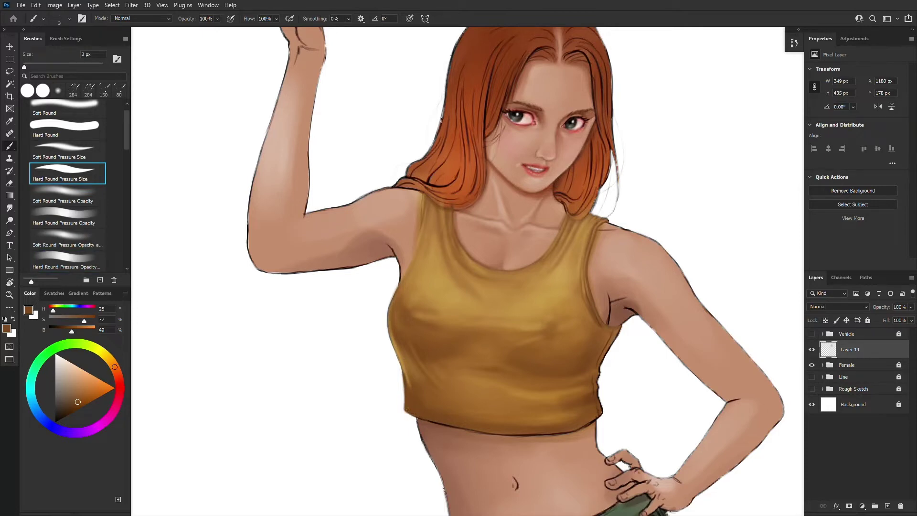
pyautogui.moveTo(416, 417)
pyautogui.mouseDown()
pyautogui.moveTo(458, 420)
pyautogui.moveTo(421, 417)
pyautogui.moveTo(543, 435)
pyautogui.mouseUp()
# - Paint along the hem's underside toward the hand-on-hip side with sampled fabric and skin-shadow browns at 4 px
pyautogui.press(']')
pyautogui.keyDown('alt'); pyautogui.click(483, 424); pyautogui.keyUp('alt')
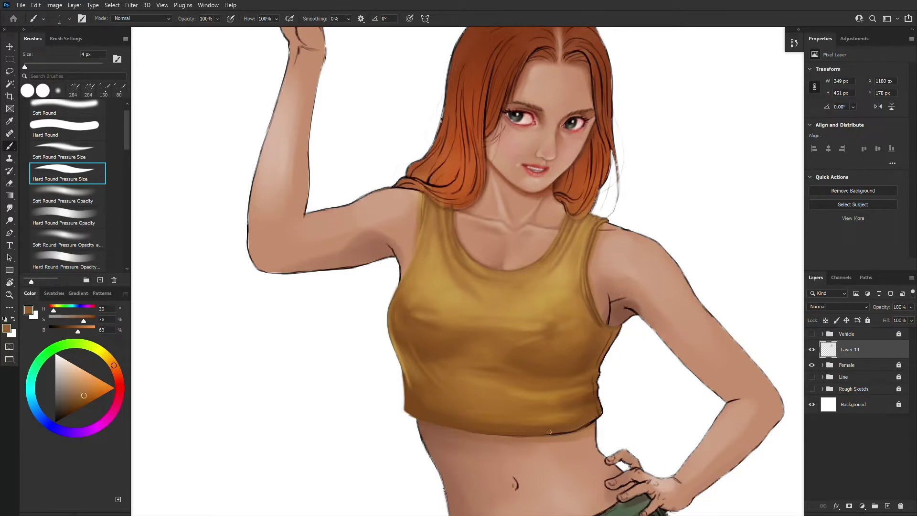
pyautogui.keyDown('alt'); pyautogui.click(445, 426); pyautogui.keyUp('alt')
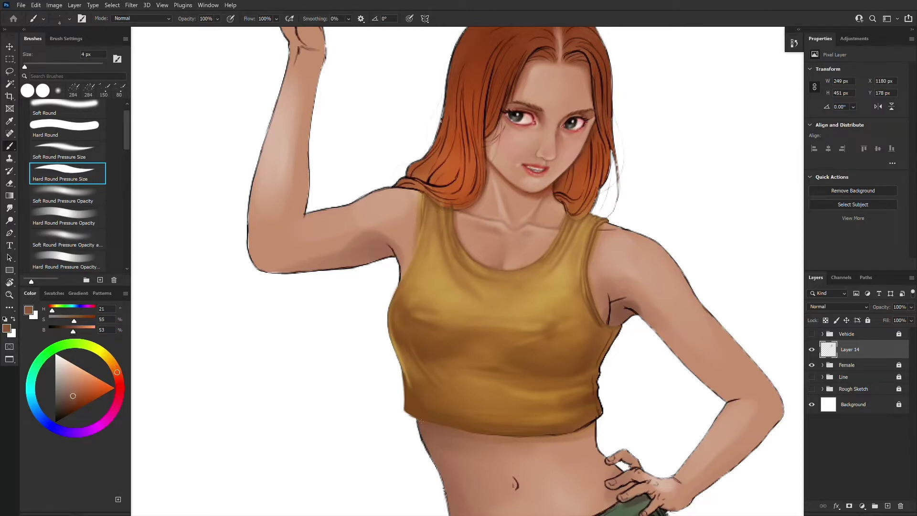
pyautogui.moveTo(464, 430); pyautogui.dragTo(576, 438)
# - Soften the shadow on the belly skin just below the hem with sampled skin tones at 5 px
pyautogui.press(']')
pyautogui.click(66, 260)
pyautogui.keyDown('alt'); pyautogui.click(510, 438); pyautogui.keyUp('alt')
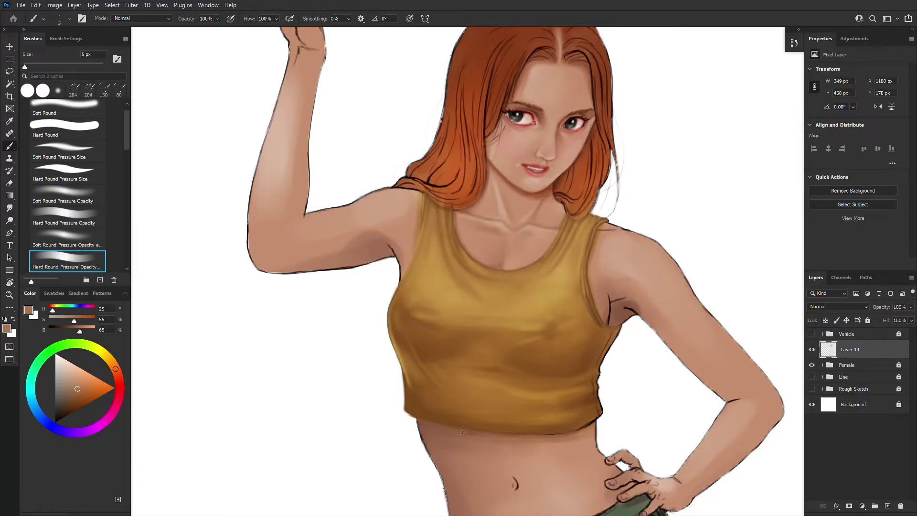
pyautogui.keyDown('alt'); pyautogui.click(524, 444); pyautogui.keyUp('alt')
pyautogui.moveTo(556, 440); pyautogui.dragTo(571, 434)
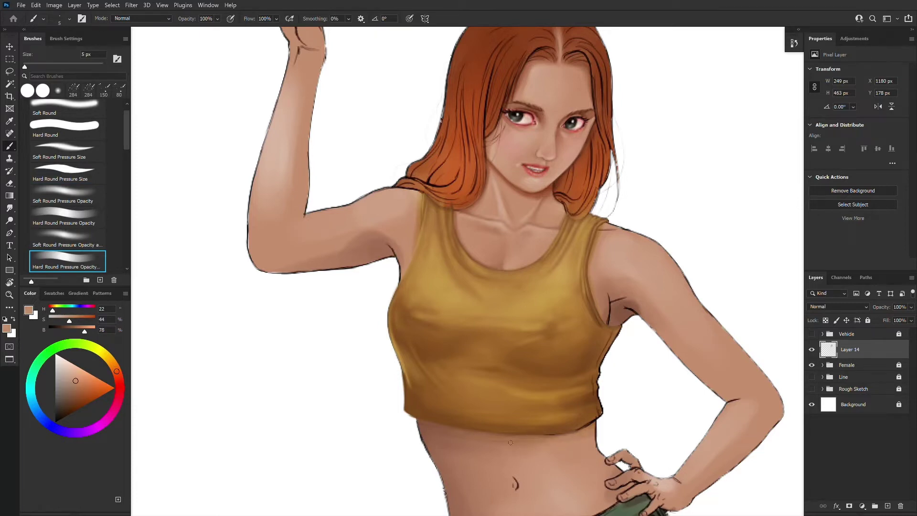
pyautogui.moveTo(499, 440); pyautogui.dragTo(521, 441)
# - Cover the remaining dark hem line at the hand-on-hip corner with sampled brown and golden tones at 4 to 5 px
pyautogui.click(68, 171)
pyautogui.keyDown('alt'); pyautogui.click(563, 428); pyautogui.keyUp('alt')
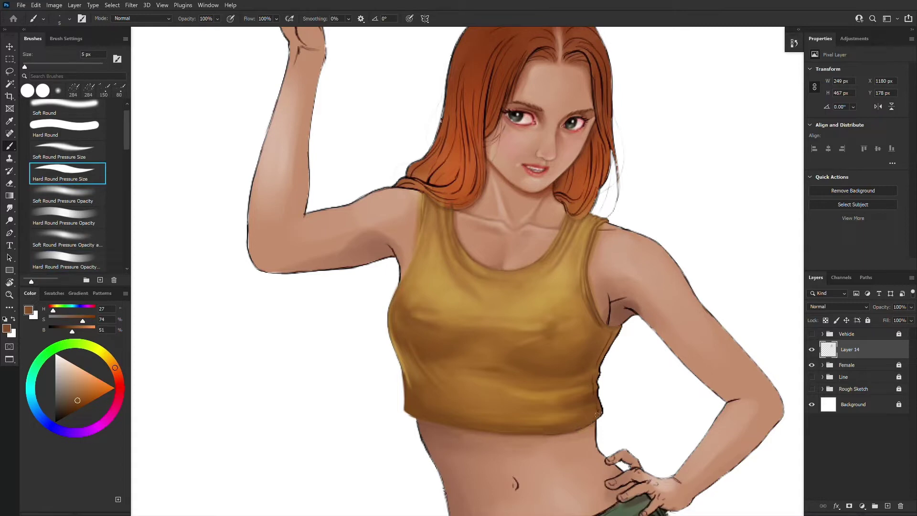
pyautogui.keyDown('alt'); pyautogui.click(558, 414); pyautogui.keyUp('alt')
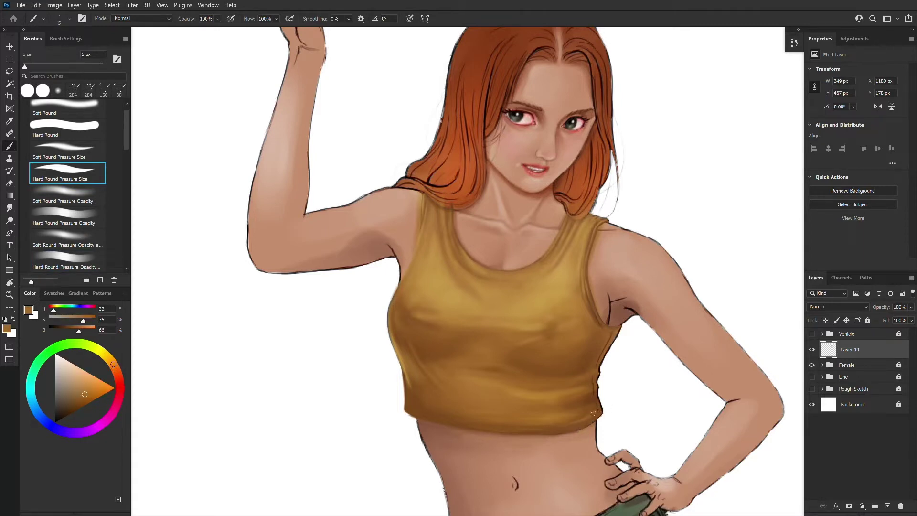
pyautogui.click(69, 265)
pyautogui.keyDown('alt'); pyautogui.click(614, 331); pyautogui.keyUp('alt')
pyautogui.press('[')
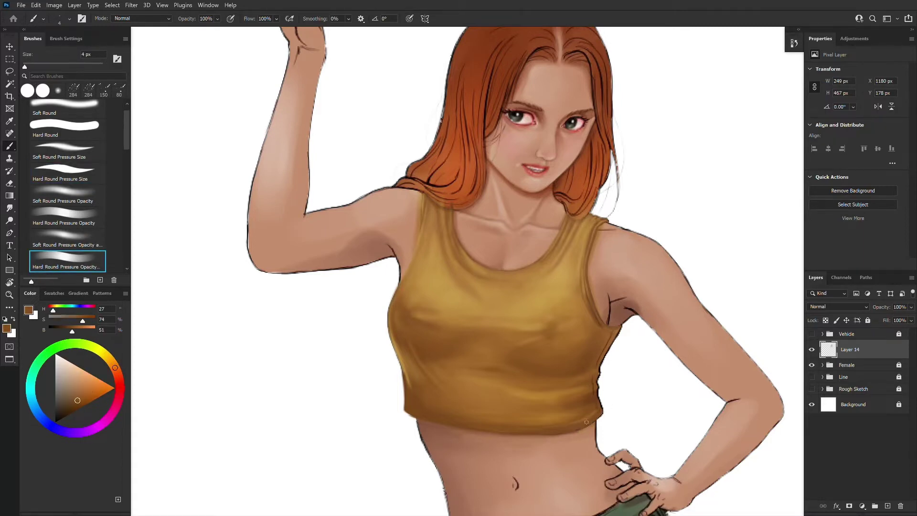
# - Blend the lower folds of the top above the hem with sampled golden tones, settling on a 7 px brush
pyautogui.press(']')
pyautogui.press(']')
pyautogui.press(']')
pyautogui.press(']')
pyautogui.press(']')
pyautogui.keyDown('alt'); pyautogui.click(405, 334); pyautogui.keyUp('alt')
pyautogui.press('[')
pyautogui.press('[')
pyautogui.keyDown('alt'); pyautogui.click(440, 380); pyautogui.keyUp('alt')
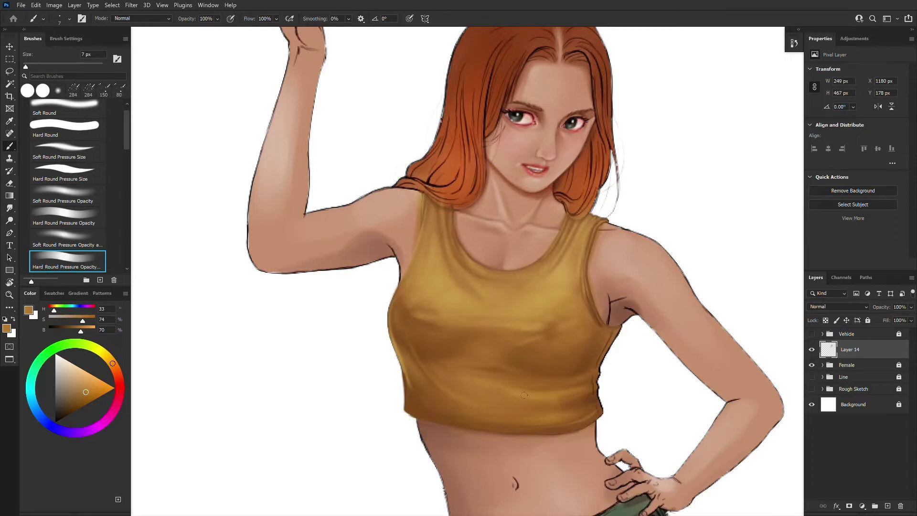
# - Blend the fold and shadow under the bust on the hand-on-hip side with sampled golden browns, ending at 9 px
pyautogui.keyDown('alt'); pyautogui.click(538, 336); pyautogui.keyUp('alt')
pyautogui.keyDown('alt'); pyautogui.click(531, 331); pyautogui.keyUp('alt')
pyautogui.press('[')
pyautogui.press('[')
pyautogui.keyDown('alt'); pyautogui.click(508, 340); pyautogui.keyUp('alt')
pyautogui.press(']')
pyautogui.press(']')
pyautogui.keyDown('alt'); pyautogui.click(558, 368); pyautogui.keyUp('alt')
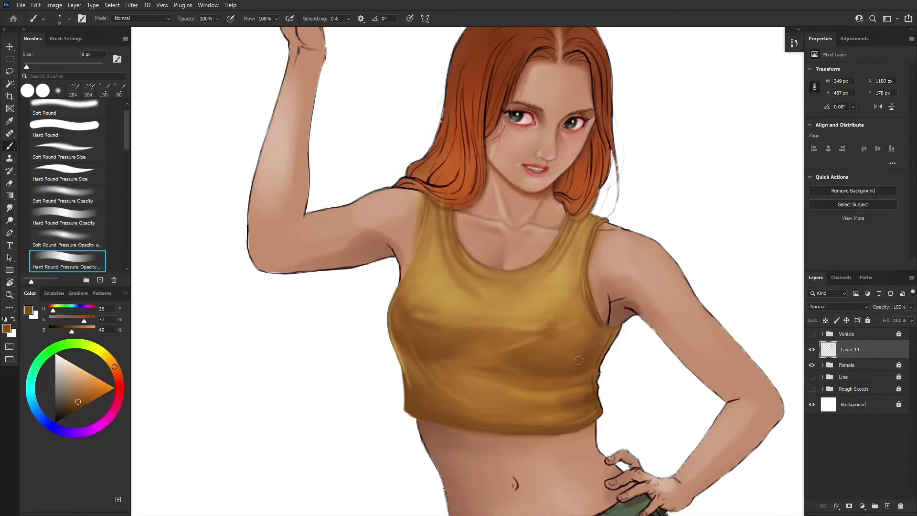
# - Shade the hand-on-hip side of the top below the bust with a smaller brush and a sampled fabric tone
pyautogui.press(']')
pyautogui.press('[')
pyautogui.press('[')
pyautogui.press('[')
pyautogui.press('[')
pyautogui.press('[')
pyautogui.keyDown('alt'); pyautogui.click(587, 374); pyautogui.keyUp('alt')
pyautogui.press('[')
# - Blend the folds across the middle of the waist with sampled golden tones, ending at 6 px
pyautogui.keyDown('alt'); pyautogui.click(517, 375); pyautogui.keyUp('alt')
pyautogui.keyDown('alt'); pyautogui.click(493, 382); pyautogui.keyUp('alt')
pyautogui.keyDown('alt'); pyautogui.click(526, 378); pyautogui.keyUp('alt')
pyautogui.keyDown('alt'); pyautogui.click(510, 377); pyautogui.keyUp('alt')
pyautogui.press(']')
pyautogui.keyDown('alt'); pyautogui.click(493, 393); pyautogui.keyUp('alt')
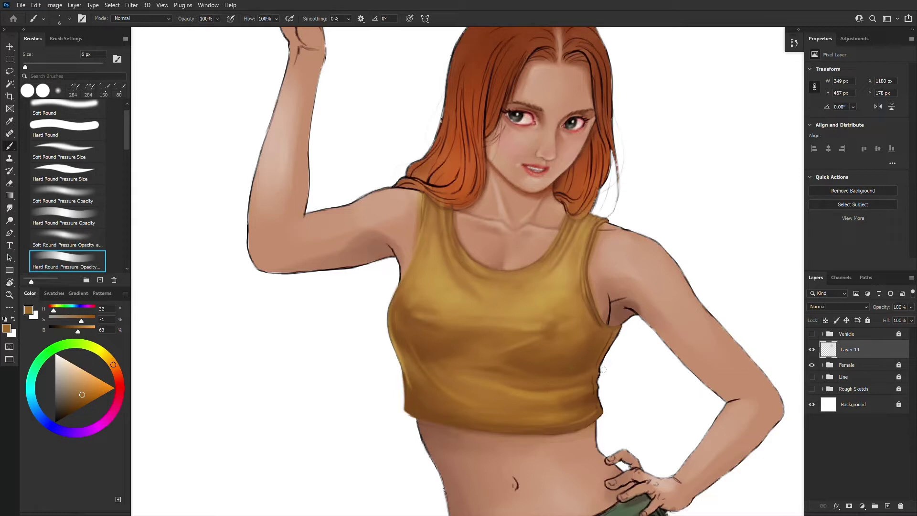
# - Cover the dark outline along the top's hand-on-hip side with sampled browns at 3 to 4 px
pyautogui.press('[')
pyautogui.press('[')
pyautogui.press('[')
pyautogui.keyDown('alt'); pyautogui.click(595, 403); pyautogui.keyUp('alt')
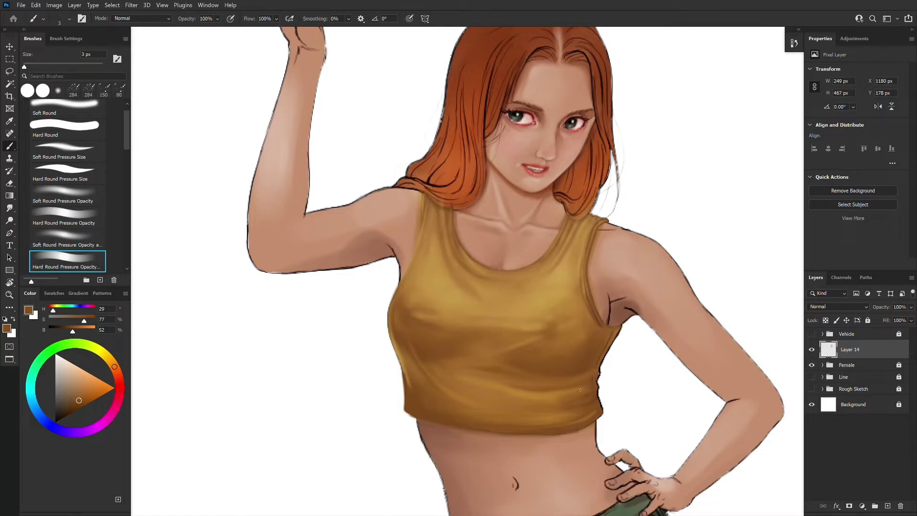
pyautogui.press(']')
pyautogui.keyDown('alt'); pyautogui.click(579, 389); pyautogui.keyUp('alt')
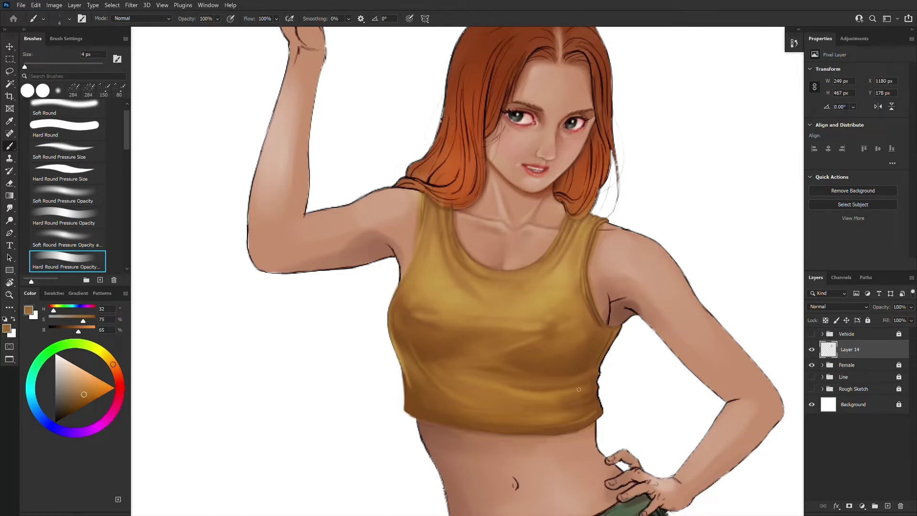
pyautogui.keyDown('alt'); pyautogui.click(606, 349); pyautogui.keyUp('alt')
pyautogui.keyDown('alt'); pyautogui.click(615, 328); pyautogui.keyUp('alt')
pyautogui.keyDown('alt'); pyautogui.click(611, 337); pyautogui.keyUp('alt')
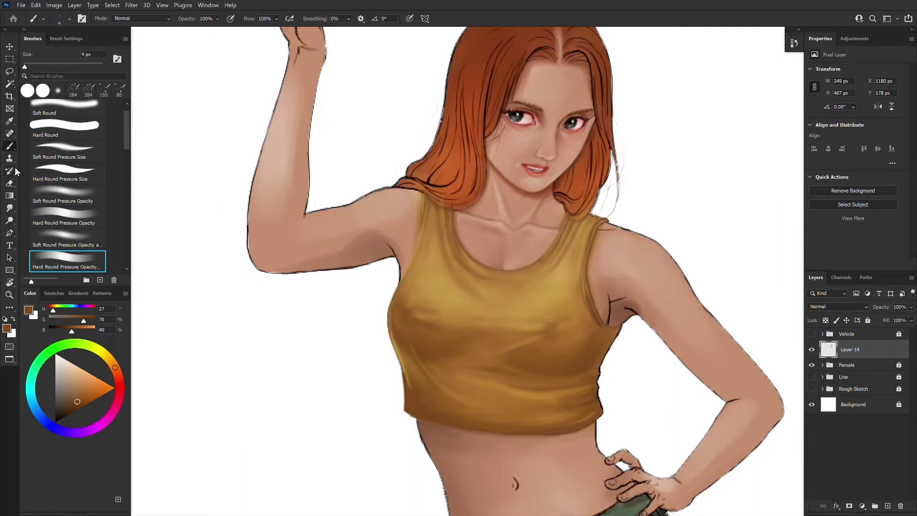
# - Clean the edge and hem corner on the hand-on-hip side using the Hard Round Pressure Size brush at 4 px
pyautogui.click(66, 173)
pyautogui.keyDown('alt'); pyautogui.click(604, 407); pyautogui.keyUp('alt')
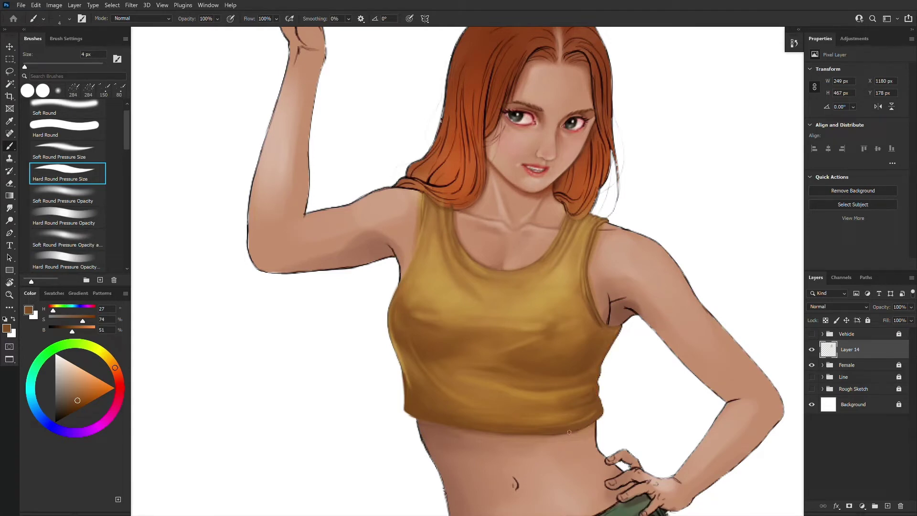
pyautogui.keyDown('alt'); pyautogui.click(547, 432); pyautogui.keyUp('alt')
# - Return to the Hard Round Pressure Opacity and Flow brush and blend the hem area and hand-on-hip side with sampled browns
pyautogui.click(77, 268)
pyautogui.keyDown('alt'); pyautogui.click(471, 411); pyautogui.keyUp('alt')
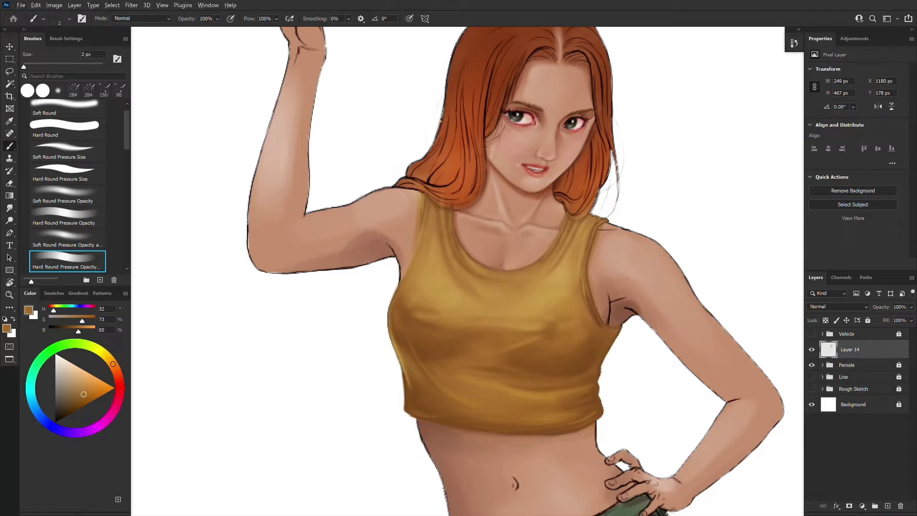
pyautogui.keyDown('alt'); pyautogui.click(594, 392); pyautogui.keyUp('alt')
pyautogui.keyDown('alt'); pyautogui.click(605, 338); pyautogui.keyUp('alt')
pyautogui.press(']')
pyautogui.press(']')
pyautogui.press(']')
pyautogui.press('[')
# - Refine the small folds at the waist on the hand-on-hip side with repeatedly sampled fabric tones
pyautogui.keyDown('alt'); pyautogui.click(588, 380); pyautogui.keyUp('alt')
pyautogui.press('[')
pyautogui.keyDown('alt'); pyautogui.click(553, 380); pyautogui.keyUp('alt')
pyautogui.keyDown('alt'); pyautogui.click(598, 385); pyautogui.keyUp('alt')
pyautogui.keyDown('alt'); pyautogui.click(594, 385); pyautogui.keyUp('alt')
pyautogui.keyDown('alt'); pyautogui.click(594, 401); pyautogui.keyUp('alt')
pyautogui.keyDown('alt'); pyautogui.click(570, 410); pyautogui.keyUp('alt')
# - Define the top's edge on the raised-arm side with sampled browns and golds, using Hard Round Pressure Size at 2 px
pyautogui.click(81, 180)
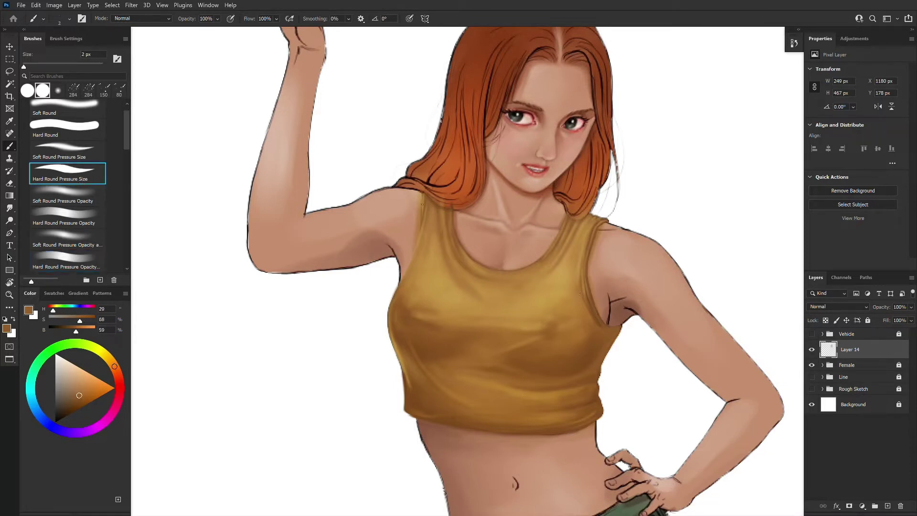
pyautogui.keyDown('alt'); pyautogui.click(412, 390); pyautogui.keyUp('alt')
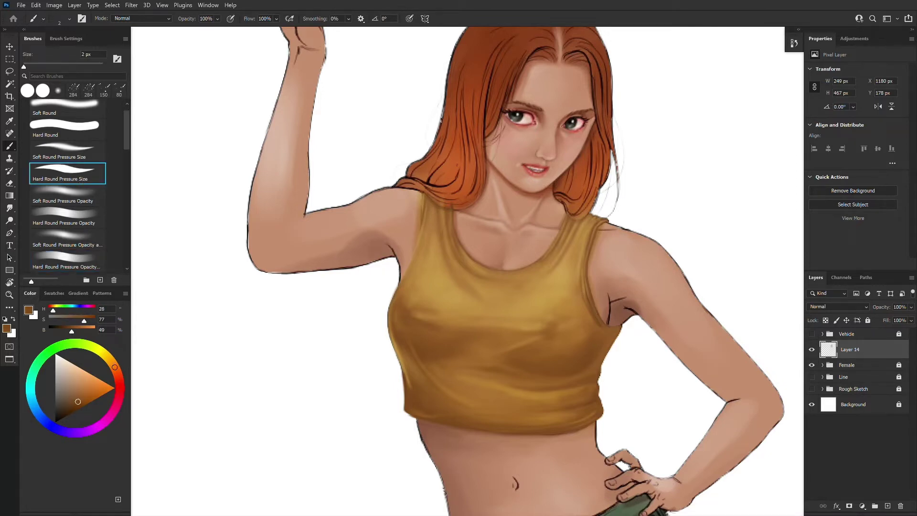
pyautogui.keyDown('alt'); pyautogui.click(408, 382); pyautogui.keyUp('alt')
pyautogui.keyDown('alt'); pyautogui.click(411, 389); pyautogui.keyUp('alt')
pyautogui.keyDown('alt'); pyautogui.click(413, 258); pyautogui.keyUp('alt')
pyautogui.keyDown('alt'); pyautogui.click(406, 276); pyautogui.keyUp('alt')
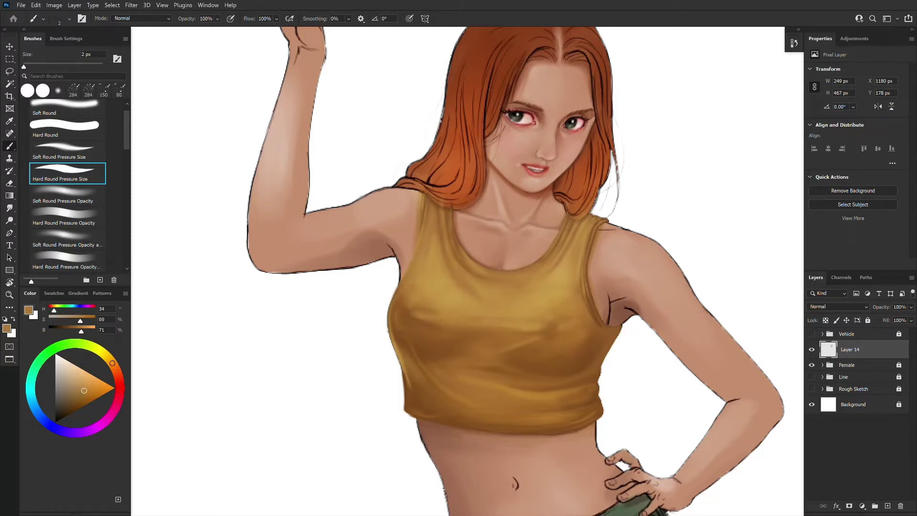
pyautogui.keyDown('alt'); pyautogui.click(391, 319); pyautogui.keyUp('alt')
# - Soften the raised-arm side edge with the Hard Round Pressure Opacity and Flow brush, using sampled golds at 3 to 4 px
pyautogui.click(43, 90)
pyautogui.keyDown('alt'); pyautogui.click(400, 346); pyautogui.keyUp('alt')
pyautogui.keyDown('alt'); pyautogui.click(408, 275); pyautogui.keyUp('alt')
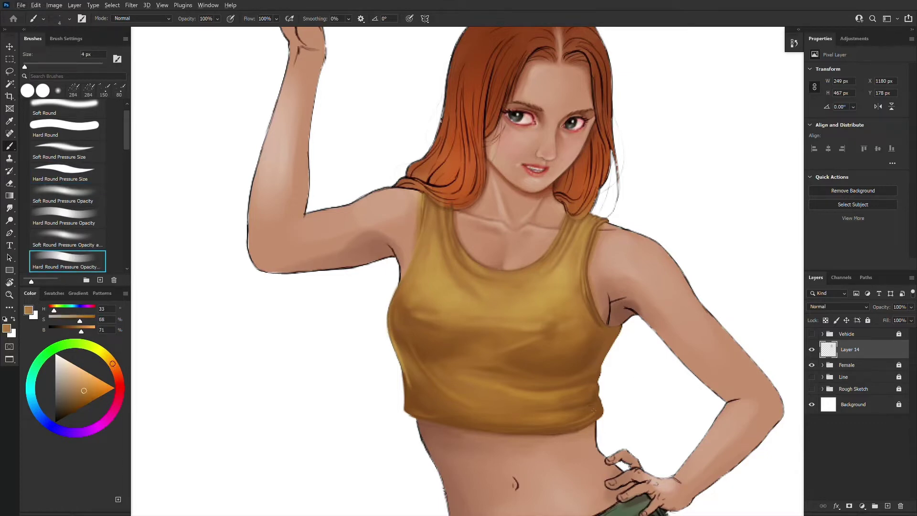
pyautogui.press('[')
pyautogui.press('[')
pyautogui.press('[')
pyautogui.keyDown('alt'); pyautogui.click(561, 284); pyautogui.keyUp('alt')
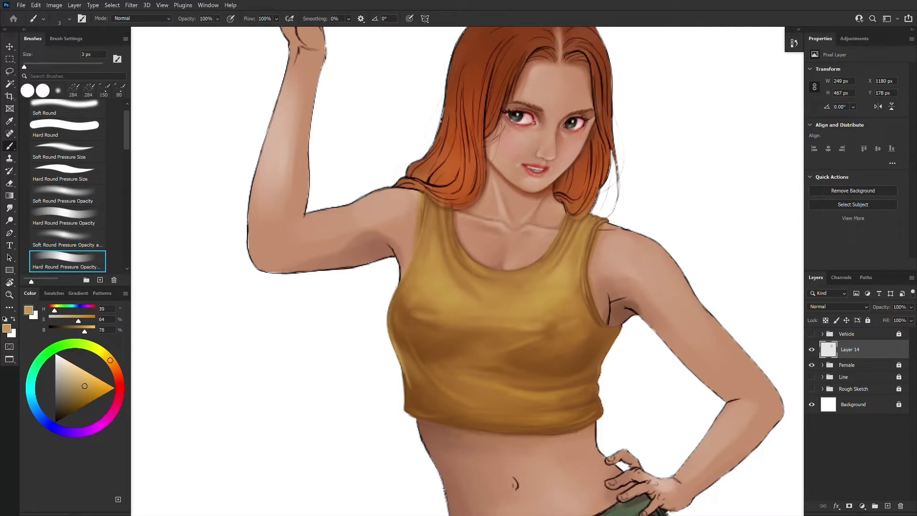
# - Brighten the lower folds of the top with sampled gold and a lighter picked gold at about 5 px
pyautogui.keyDown('alt'); pyautogui.click(487, 380); pyautogui.keyUp('alt')
pyautogui.press(']')
pyautogui.press(']')
pyautogui.press(']')
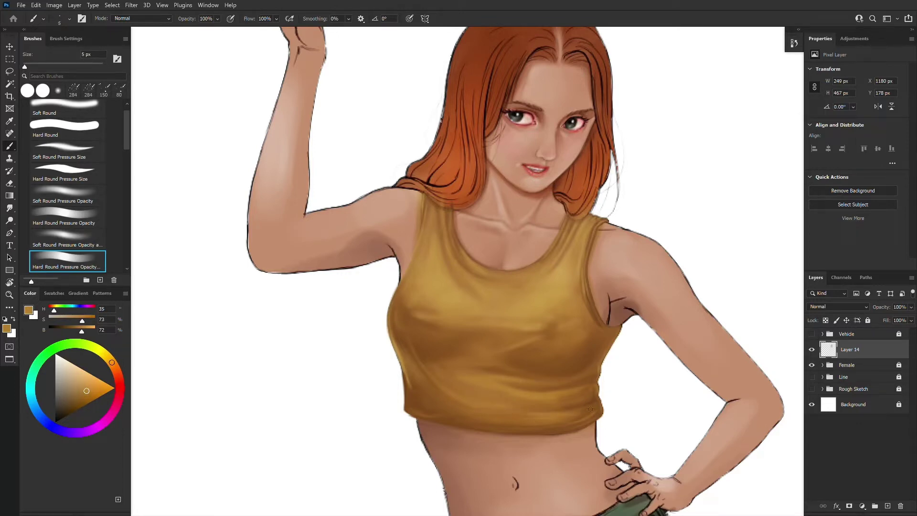
pyautogui.keyDown('alt'); pyautogui.click(543, 390); pyautogui.keyUp('alt')
pyautogui.click(85, 379)
# - Blend the shadow and lit edge beneath the bust with sampled browns and golds at about 6 px
pyautogui.press(']')
pyautogui.press(']')
pyautogui.keyDown('alt'); pyautogui.click(420, 331); pyautogui.keyUp('alt')
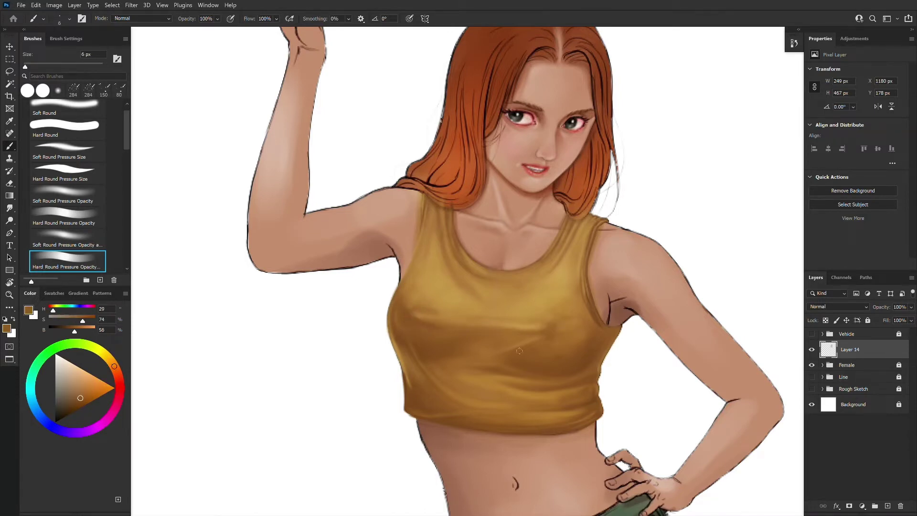
pyautogui.keyDown('alt'); pyautogui.click(550, 323); pyautogui.keyUp('alt')
pyautogui.keyDown('alt'); pyautogui.click(407, 317); pyautogui.keyUp('alt')
pyautogui.keyDown('alt'); pyautogui.click(527, 321); pyautogui.keyUp('alt')
pyautogui.press('[')
# - Paint a light gold highlight along the neckline by the hand-on-hip side strap at 4 to 5 px
pyautogui.click(89, 381)
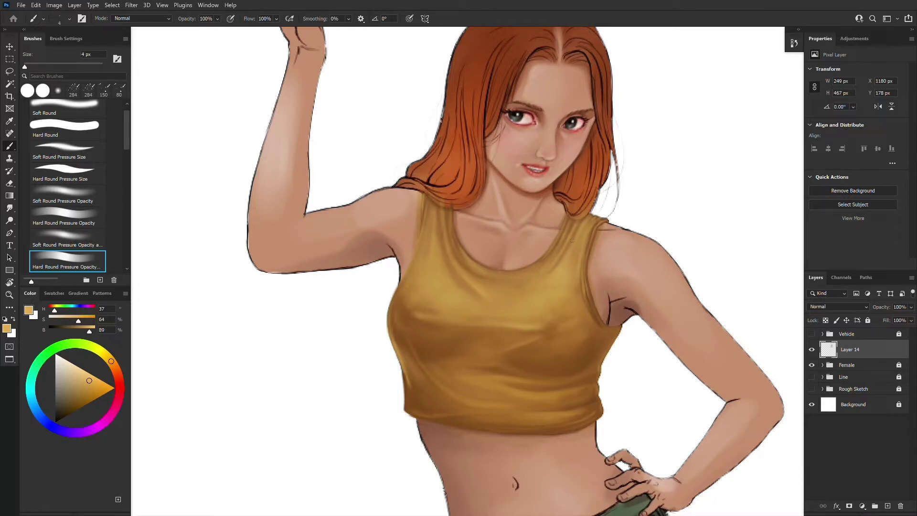
pyautogui.moveTo(556, 257); pyautogui.dragTo(565, 243)
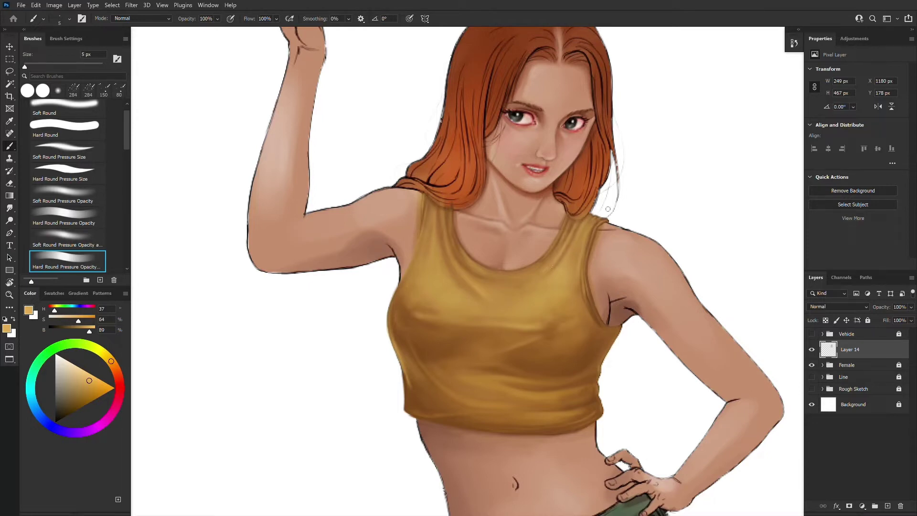
pyautogui.press('[')
pyautogui.keyDown('alt'); pyautogui.click(580, 246); pyautogui.keyUp('alt')
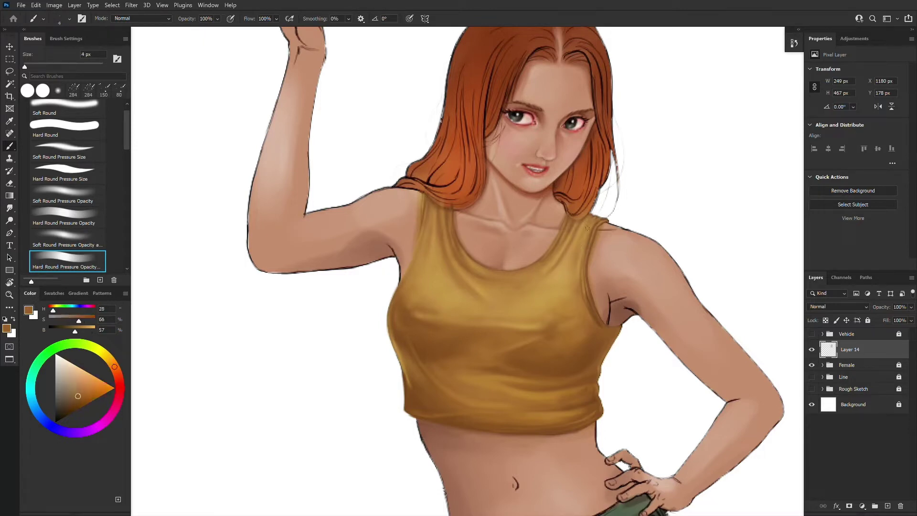
# - Blend the strap and the fold below the neckline with sampled fabric tones at 7 to 8 px
pyautogui.keyDown('alt'); pyautogui.click(591, 227); pyautogui.keyUp('alt')
pyautogui.press(']')
pyautogui.press(']')
pyautogui.keyDown('alt'); pyautogui.click(574, 246); pyautogui.keyUp('alt')
pyautogui.keyDown('alt'); pyautogui.click(468, 294); pyautogui.keyUp('alt')
pyautogui.keyDown('alt'); pyautogui.click(480, 240); pyautogui.keyUp('alt')
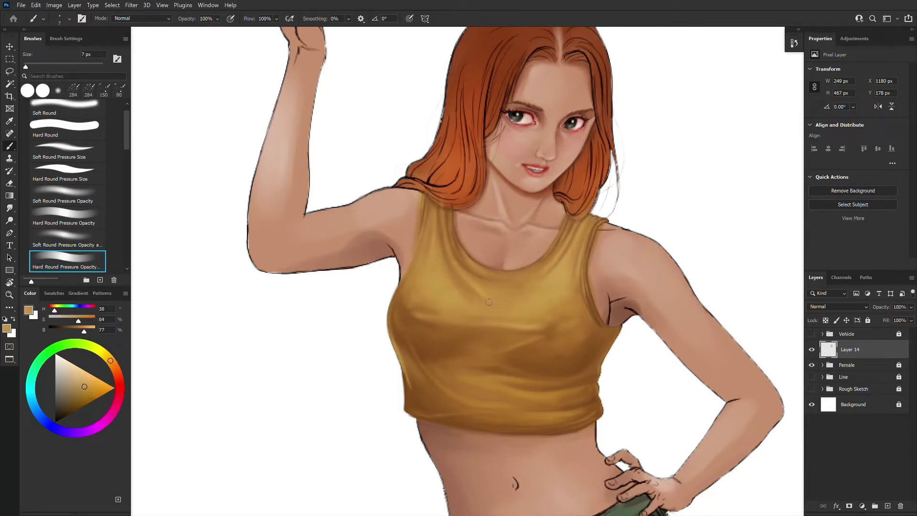
pyautogui.keyDown('alt'); pyautogui.click(463, 289); pyautogui.keyUp('alt')
pyautogui.press('[')
pyautogui.press(']')
# - Refine the folds around and below the bust with sampled golden browns at 3 to 5 px
pyautogui.hotkey('ctrl', '0')
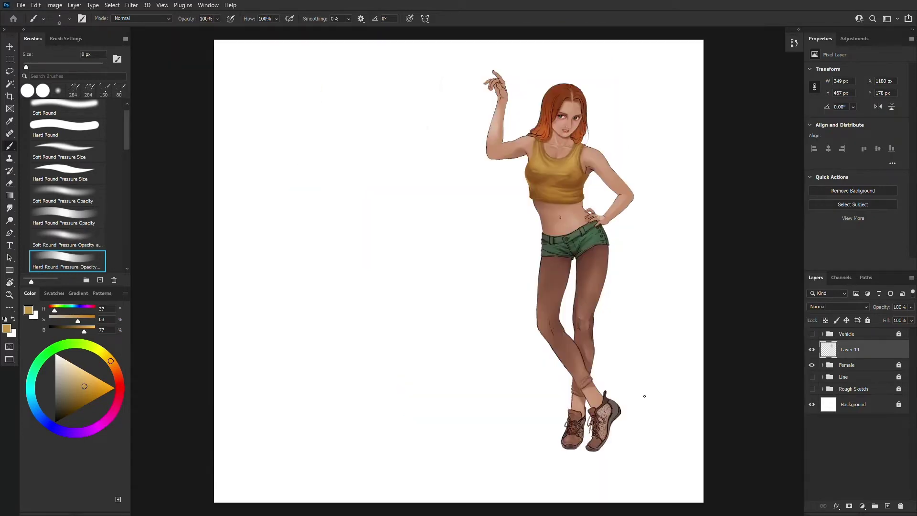
pyautogui.scroll(5, 563, 297)
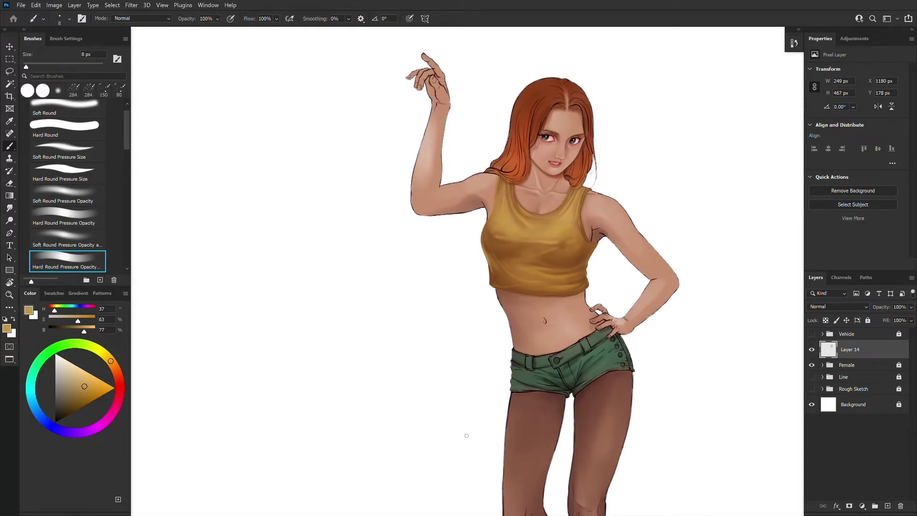
pyautogui.keyDown('alt'); pyautogui.click(649, 260); pyautogui.keyUp('alt')
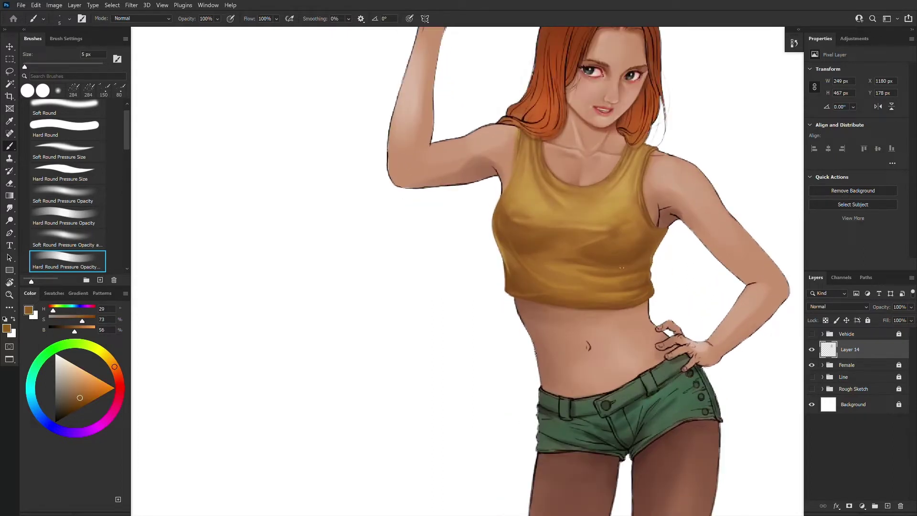
pyautogui.keyDown('alt'); pyautogui.click(618, 266); pyautogui.keyUp('alt')
pyautogui.keyDown('alt'); pyautogui.click(601, 243); pyautogui.keyUp('alt')
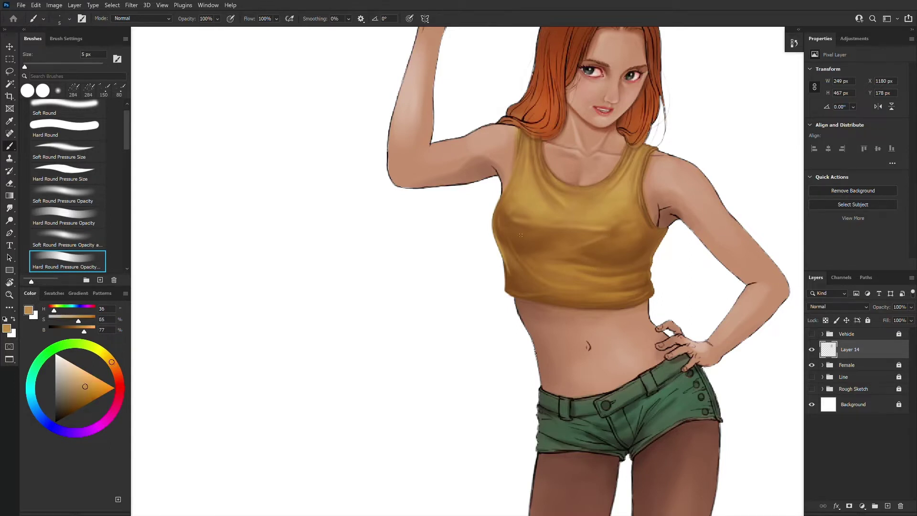
pyautogui.press('[')
pyautogui.press('[')
pyautogui.keyDown('alt'); pyautogui.click(620, 236); pyautogui.keyUp('alt')
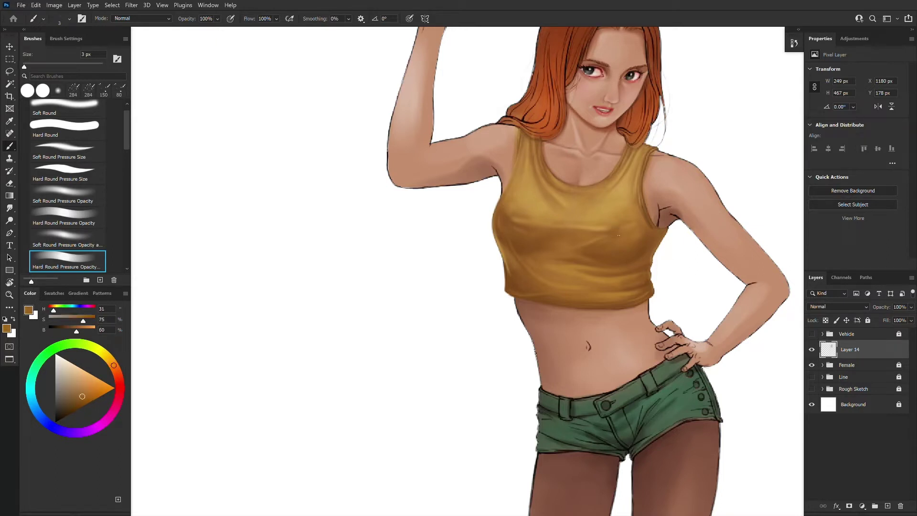
pyautogui.keyDown('alt'); pyautogui.click(628, 224); pyautogui.keyUp('alt')
# - Toggle the Vehicle group's visibility on and off to check the figure against it
pyautogui.hotkey('ctrl', '-')
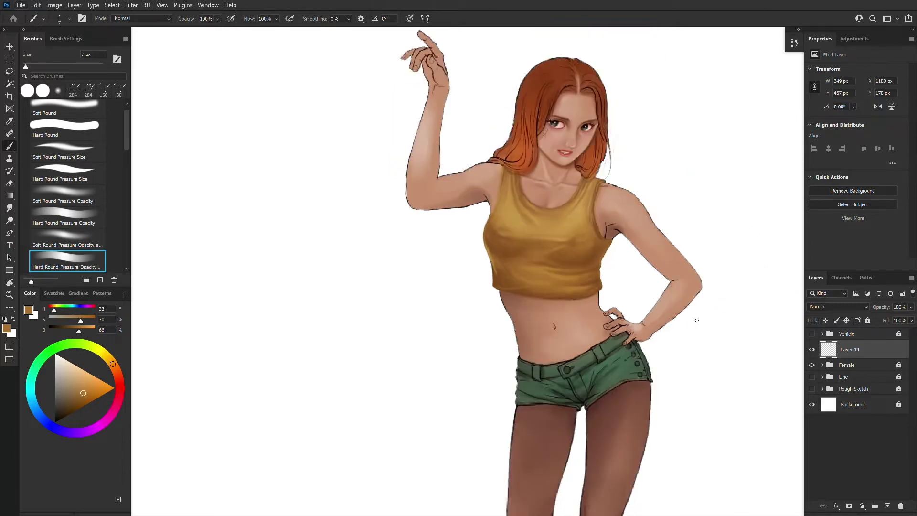
pyautogui.click(811, 333)
pyautogui.click(811, 334)
# - Blend the folds at the waist on the raised-arm side with sampled golds and browns at 8 to 9 px
pyautogui.hotkey('ctrl', '+')
pyautogui.press(']')
pyautogui.press(']')
pyautogui.keyDown('alt'); pyautogui.click(520, 274); pyautogui.keyUp('alt')
pyautogui.press('[')
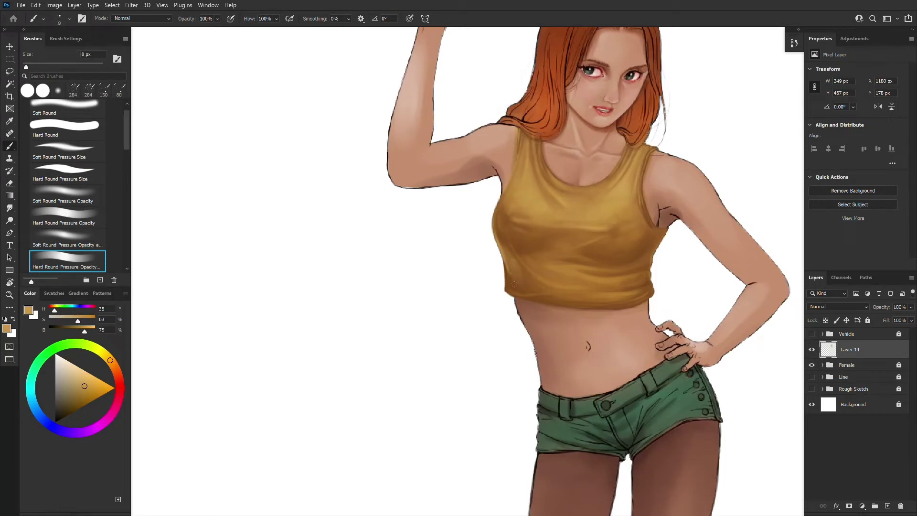
pyautogui.press(']')
pyautogui.keyDown('alt'); pyautogui.click(562, 280); pyautogui.keyUp('alt')
pyautogui.keyDown('alt'); pyautogui.click(527, 282); pyautogui.keyUp('alt')
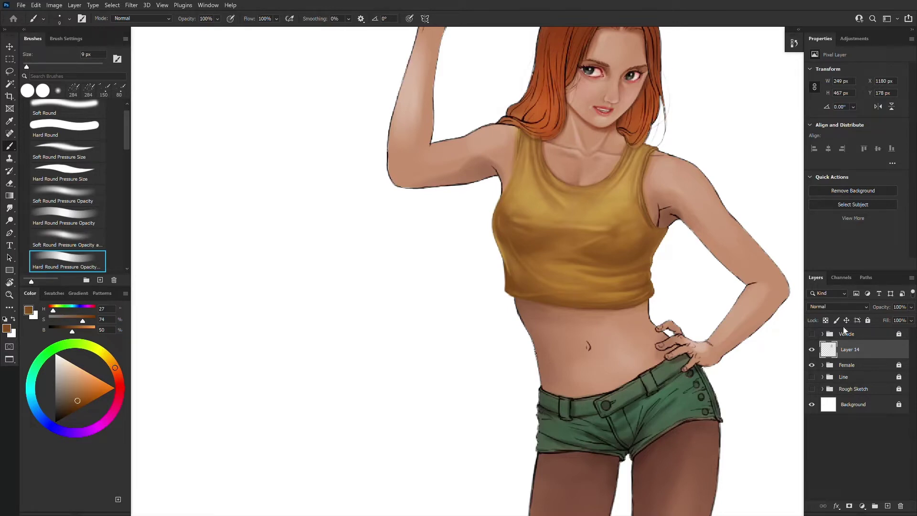
# - Toggle Layer 14 off and on to compare the painted figure with the underlying version
pyautogui.moveTo(629, 332); pyautogui.dragTo(617, 415)
pyautogui.click(812, 349)
pyautogui.click(811, 349)
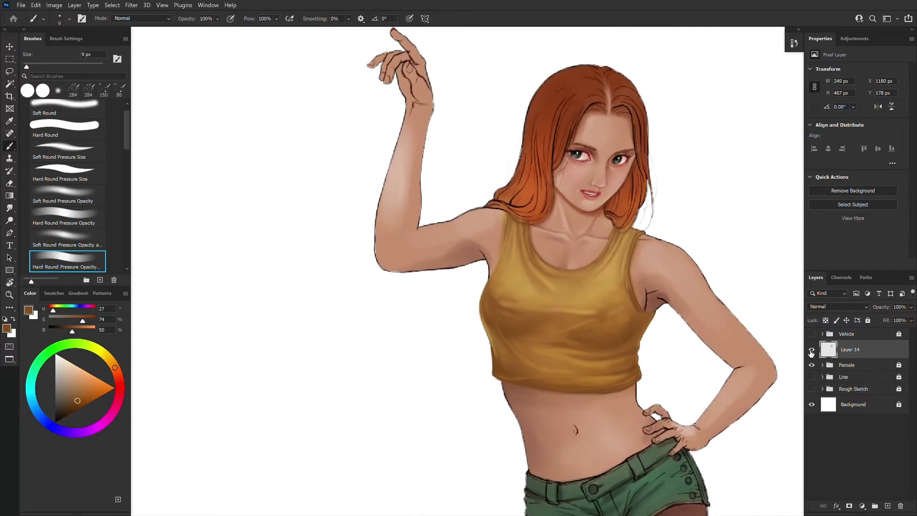
# - Touch up the shading around the nose with sampled skin tones at about 2 px
pyautogui.scroll(3, 583, 167)
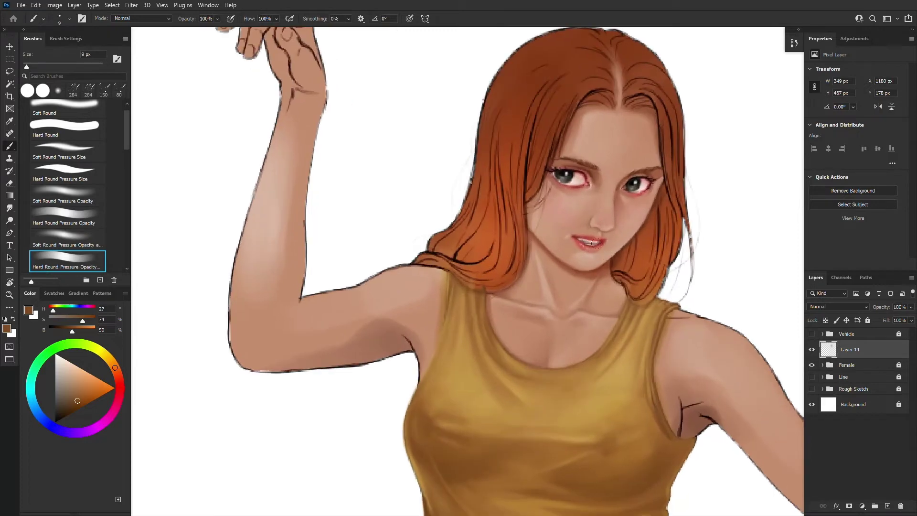
pyautogui.press('[')
pyautogui.keyDown('alt'); pyautogui.click(598, 228); pyautogui.keyUp('alt')
pyautogui.keyDown('alt'); pyautogui.click(593, 222); pyautogui.keyUp('alt')
pyautogui.keyDown('alt'); pyautogui.click(617, 201); pyautogui.keyUp('alt')
pyautogui.press(']')
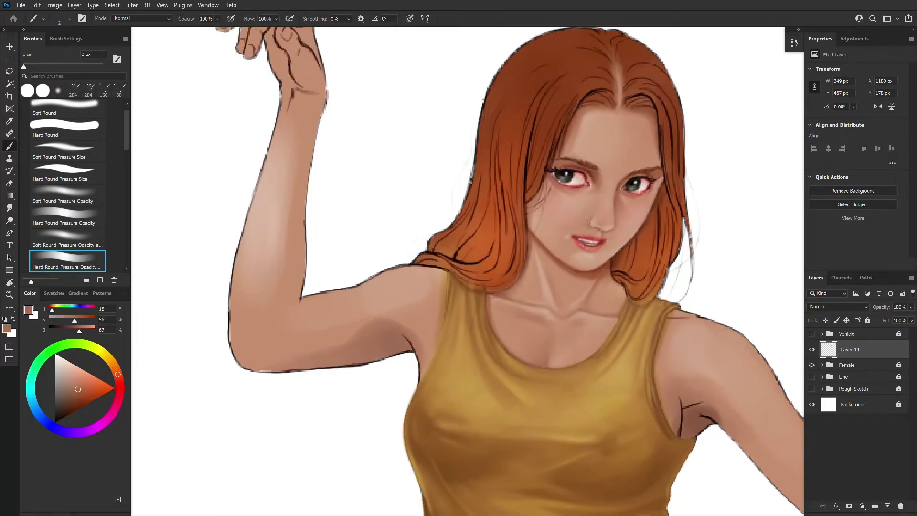
# - Refine the edge of the nose on the raised-arm side with sampled skin tones at about 3 px
pyautogui.keyDown('alt'); pyautogui.click(590, 221); pyautogui.keyUp('alt')
pyautogui.press(']')
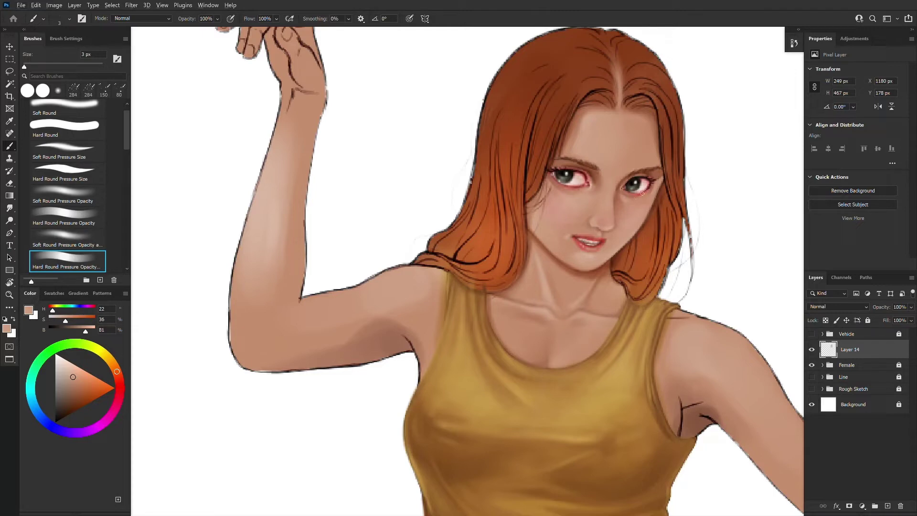
pyautogui.keyDown('alt'); pyautogui.click(594, 225); pyautogui.keyUp('alt')
pyautogui.keyDown('alt'); pyautogui.click(592, 223); pyautogui.keyUp('alt')
pyautogui.keyDown('alt'); pyautogui.click(592, 223); pyautogui.keyUp('alt')
pyautogui.keyDown('alt'); pyautogui.click(588, 223); pyautogui.keyUp('alt')
pyautogui.keyDown('alt'); pyautogui.click(616, 199); pyautogui.keyUp('alt')
# - Blend the cheek and jaw edge on the raised-arm side and the nose base with sampled skin tones
pyautogui.press(']')
pyautogui.press(']')
pyautogui.keyDown('alt'); pyautogui.click(580, 223); pyautogui.keyUp('alt')
pyautogui.keyDown('alt'); pyautogui.click(543, 211); pyautogui.keyUp('alt')
pyautogui.keyDown('alt'); pyautogui.click(602, 235); pyautogui.keyUp('alt')
pyautogui.press(']')
pyautogui.keyDown('alt'); pyautogui.click(593, 219); pyautogui.keyUp('alt')
pyautogui.keyDown('alt'); pyautogui.click(536, 222); pyautogui.keyUp('alt')
pyautogui.keyDown('alt'); pyautogui.click(533, 221); pyautogui.keyUp('alt')
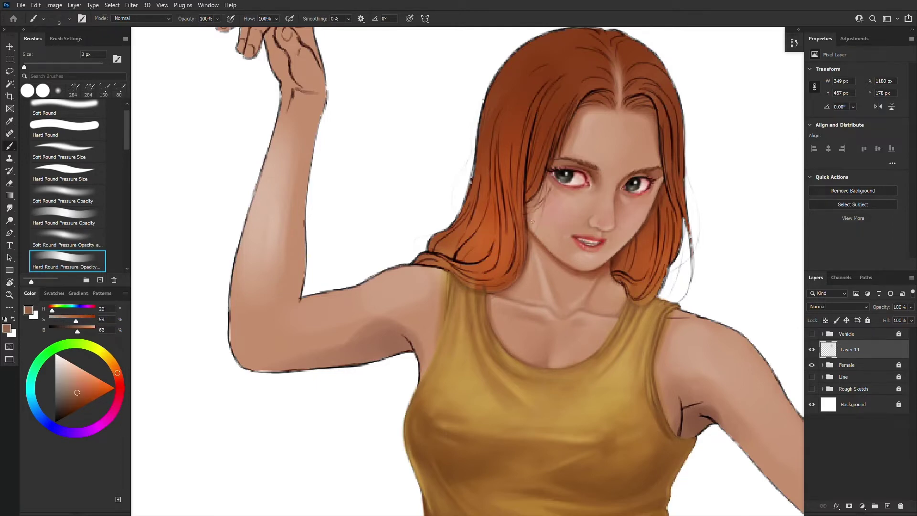
pyautogui.keyDown('alt'); pyautogui.click(535, 224); pyautogui.keyUp('alt')
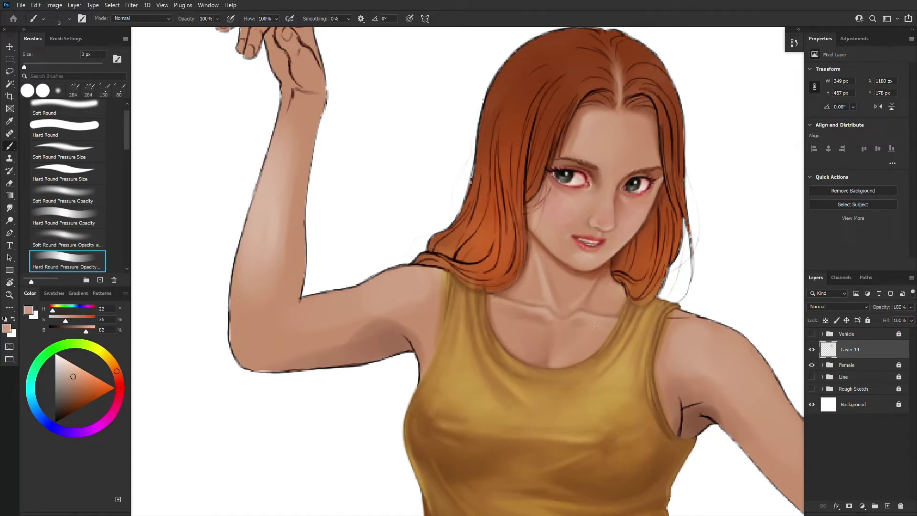
# - Clean up the top's side edge below the lowered-arm armpit with sampled yellow-brown tones at about 2 px
pyautogui.hotkey('ctrl', '-')
pyautogui.moveTo(383, 464); pyautogui.dragTo(370, 436)
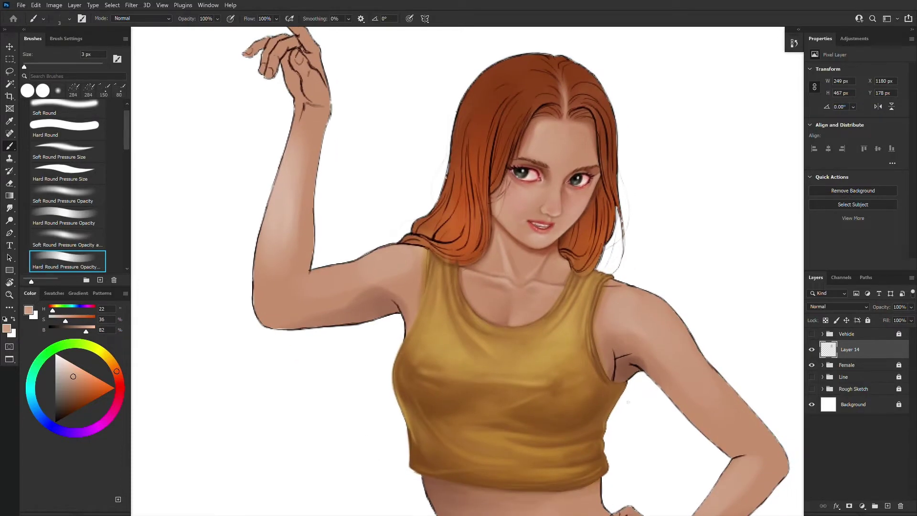
pyautogui.keyDown('alt'); pyautogui.click(605, 427); pyautogui.keyUp('alt')
pyautogui.press('[')
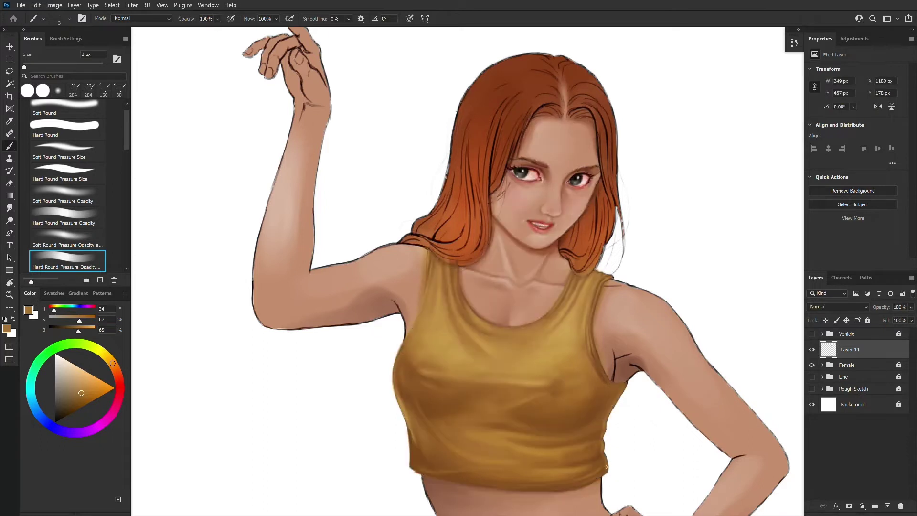
pyautogui.press('[')
pyautogui.press('[')
pyautogui.keyDown('alt'); pyautogui.click(514, 402); pyautogui.keyUp('alt')
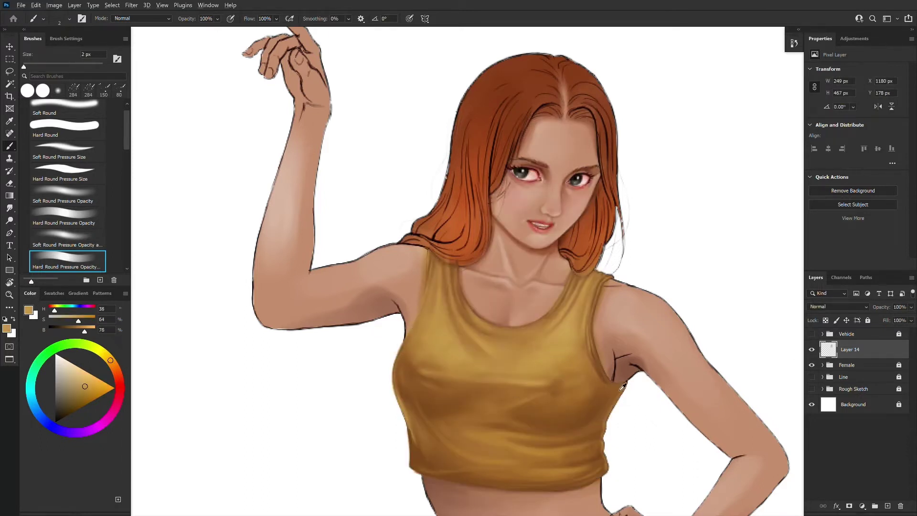
pyautogui.keyDown('alt'); pyautogui.click(639, 378); pyautogui.keyUp('alt')
# - Refine the top's outer edge on the raised-arm side, from armpit to waist, with sampled brown tones at about 3 px
pyautogui.keyDown('alt'); pyautogui.click(409, 337); pyautogui.keyUp('alt')
pyautogui.press(']')
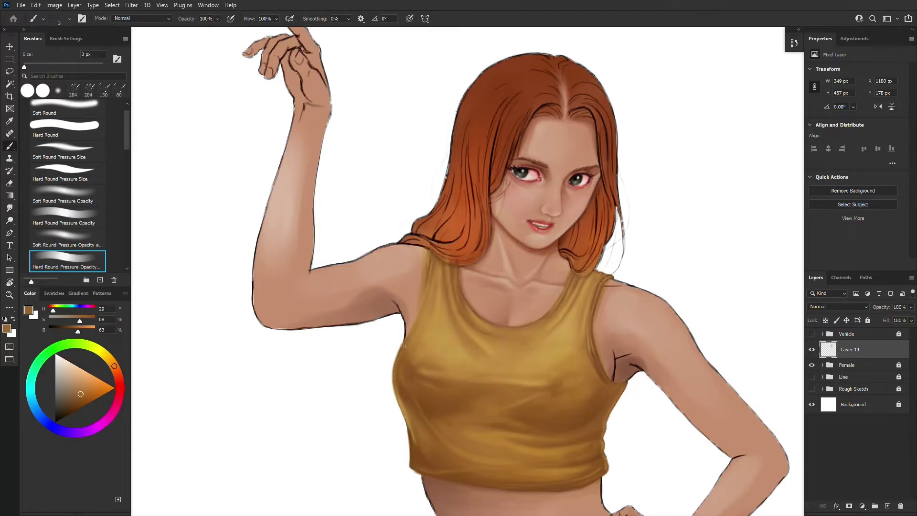
pyautogui.keyDown('alt'); pyautogui.click(403, 349); pyautogui.keyUp('alt')
pyautogui.keyDown('alt'); pyautogui.click(400, 364); pyautogui.keyUp('alt')
pyautogui.keyDown('alt'); pyautogui.click(409, 403); pyautogui.keyUp('alt')
pyautogui.keyDown('alt'); pyautogui.click(413, 416); pyautogui.keyUp('alt')
pyautogui.keyDown('alt'); pyautogui.click(415, 418); pyautogui.keyUp('alt')
# - Blend the folds at the top's lower side on the lowered-arm side with sampled browns at about 6 px
pyautogui.keyDown('alt'); pyautogui.click(602, 420); pyautogui.keyUp('alt')
pyautogui.press(']')
pyautogui.press(']')
pyautogui.press(']')
pyautogui.keyDown('alt'); pyautogui.click(589, 428); pyautogui.keyUp('alt')
pyautogui.keyDown('alt'); pyautogui.click(577, 430); pyautogui.keyUp('alt')
# - Flip the canvas horizontally and frame the mirrored upper body
pyautogui.hotkey('ctrl', 'shift', 'h')
pyautogui.hotkey('ctrl', '-')
pyautogui.hotkey('ctrl', '-')
pyautogui.moveTo(354, 390); pyautogui.dragTo(608, 410)
pyautogui.hotkey('ctrl', '+')
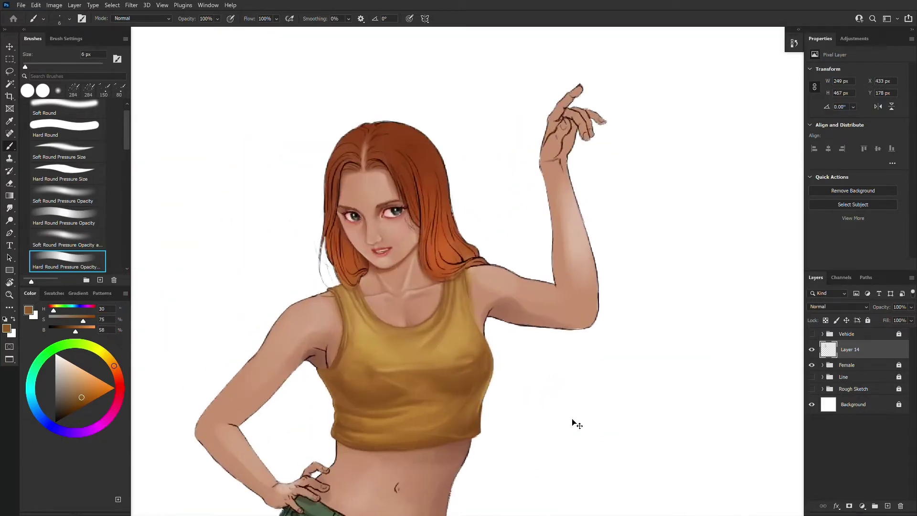
pyautogui.scroll(3, 576, 423)
pyautogui.scroll(-3, 571, 420)
pyautogui.scroll(3, 571, 420)
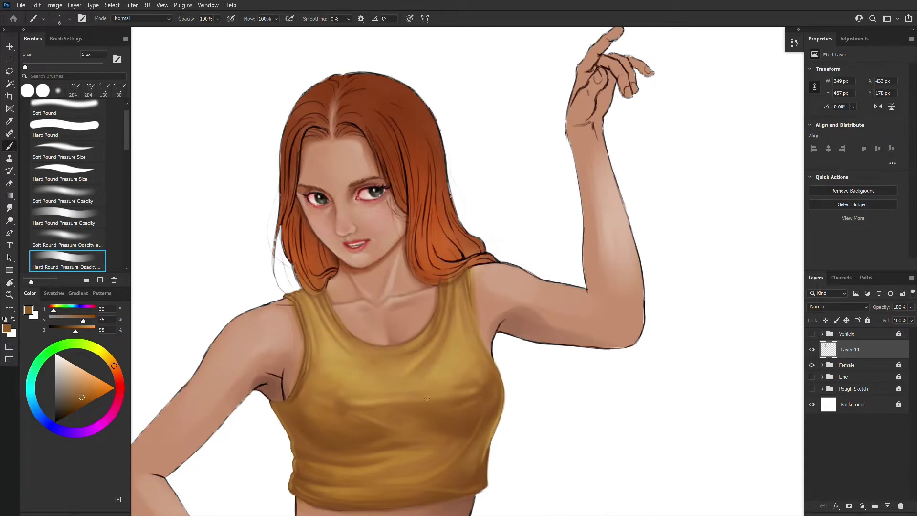
pyautogui.scroll(2, 426, 398)
# - Paint the skin beside the strap on the lowered-arm shoulder with sampled skin tones at about 2 to 5 px
pyautogui.keyDown('alt'); pyautogui.click(341, 261); pyautogui.keyUp('alt')
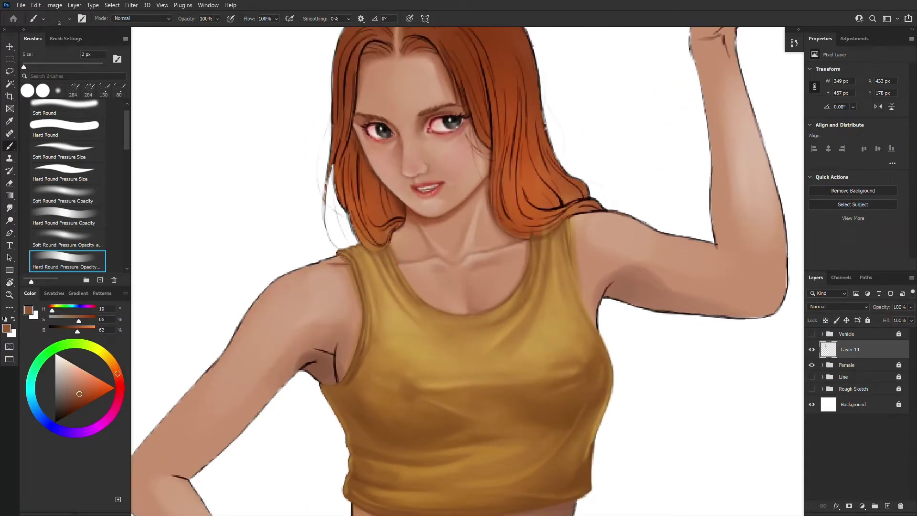
pyautogui.keyDown('alt'); pyautogui.click(345, 271); pyautogui.keyUp('alt')
pyautogui.press(']')
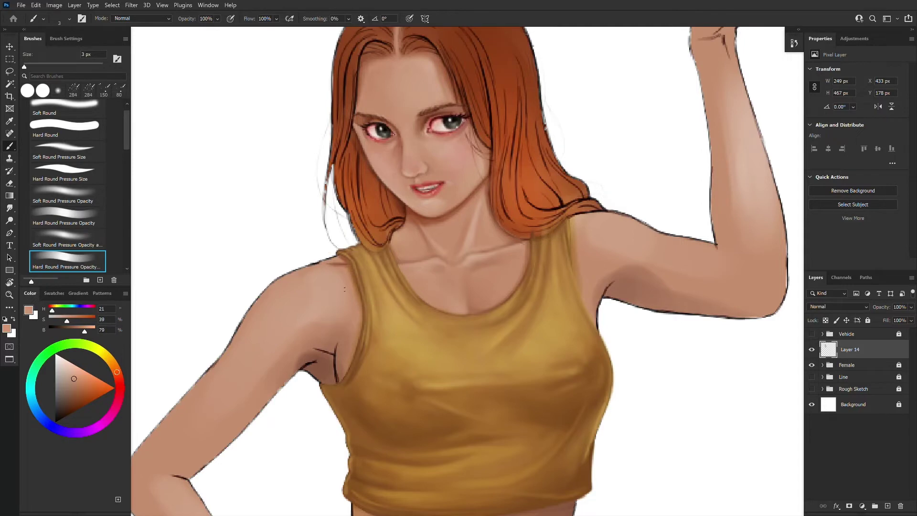
pyautogui.keyDown('alt'); pyautogui.click(356, 308); pyautogui.keyUp('alt')
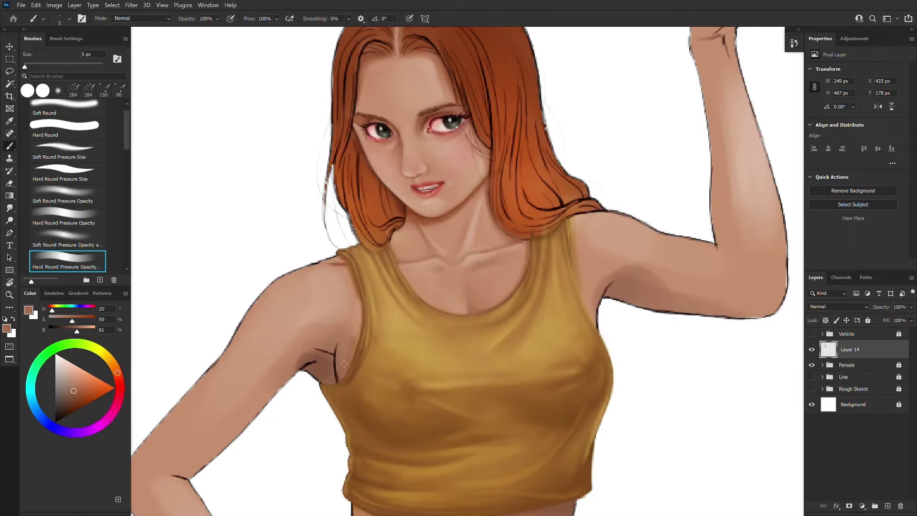
# - Soften the skin edge along the lowered-arm armhole with sampled skin tones at up to about 5 px
pyautogui.press('[')
pyautogui.press('[')
pyautogui.press('[')
pyautogui.keyDown('alt'); pyautogui.click(349, 268); pyautogui.keyUp('alt')
pyautogui.press(']')
pyautogui.press(']')
pyautogui.press(']')
pyautogui.keyDown('alt'); pyautogui.click(350, 275); pyautogui.keyUp('alt')
pyautogui.moveTo(353, 340); pyautogui.dragTo(346, 353)
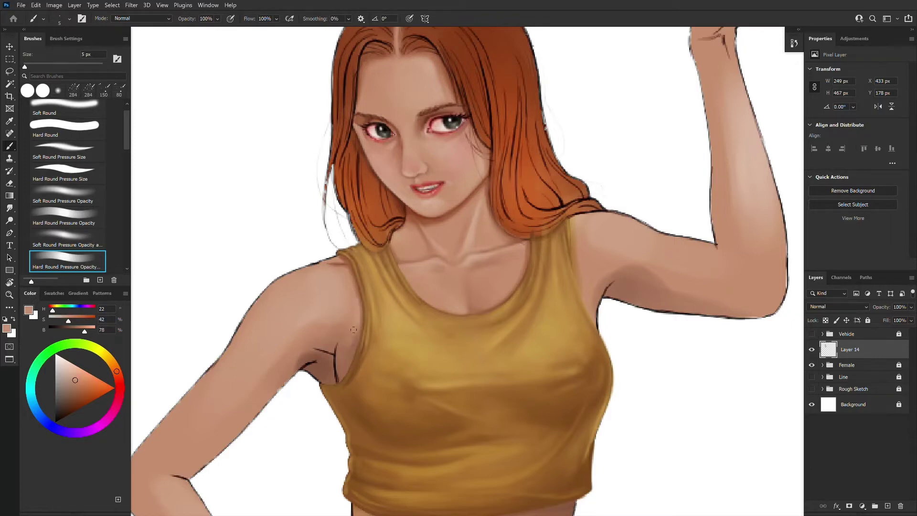
# - Cover the outline where the strap meets the lowered-arm shoulder with sampled skin tones, using a fine brush
pyautogui.press('[')
pyautogui.press('[')
pyautogui.press('[')
pyautogui.keyDown('alt'); pyautogui.click(340, 256); pyautogui.keyUp('alt')
pyautogui.press(']')
pyautogui.press(']')
pyautogui.keyDown('alt'); pyautogui.click(344, 261); pyautogui.keyUp('alt')
pyautogui.keyDown('alt'); pyautogui.click(338, 266); pyautogui.keyUp('alt')
pyautogui.keyDown('alt'); pyautogui.click(338, 269); pyautogui.keyUp('alt')
# - Paint over the vertical dark line in the lowered-arm armpit with sampled skin tones at about 4 px
pyautogui.press(']')
pyautogui.press(']')
pyautogui.keyDown('alt'); pyautogui.click(338, 361); pyautogui.keyUp('alt')
pyautogui.moveTo(338, 357); pyautogui.dragTo(339, 372)
pyautogui.click(343, 365)
pyautogui.keyDown('alt'); pyautogui.click(337, 368); pyautogui.keyUp('alt')
pyautogui.keyDown('alt'); pyautogui.click(341, 370); pyautogui.keyUp('alt')
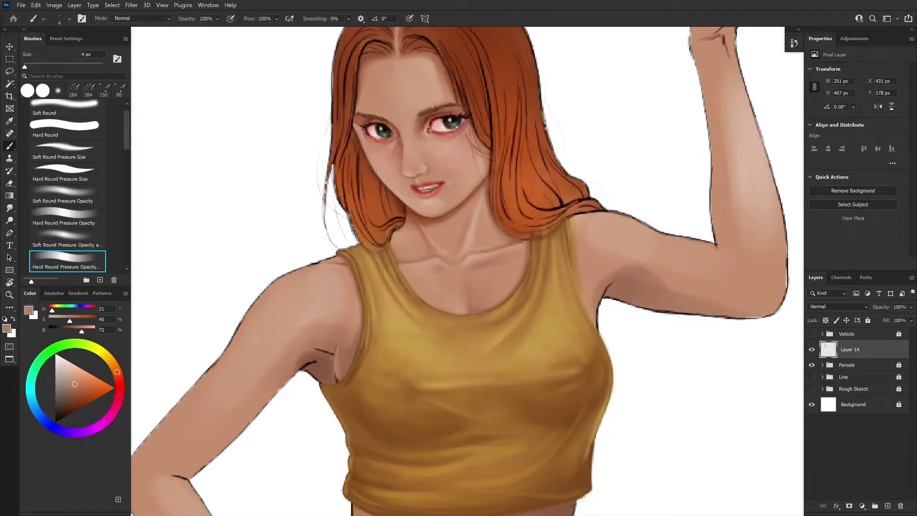
# - Paint over the short dark crease line above the lowered-arm armpit with sampled skin tones
pyautogui.keyDown('alt'); pyautogui.click(334, 345); pyautogui.keyUp('alt')
pyautogui.keyDown('alt'); pyautogui.click(335, 352); pyautogui.keyUp('alt')
pyautogui.moveTo(315, 346); pyautogui.dragTo(326, 350)
pyautogui.press(']')
pyautogui.press(']')
# - Shade the base of the lowered-arm armpit beside the top with sampled brown and skin tones at about 4 px
pyautogui.keyDown('alt'); pyautogui.click(425, 418); pyautogui.keyUp('alt')
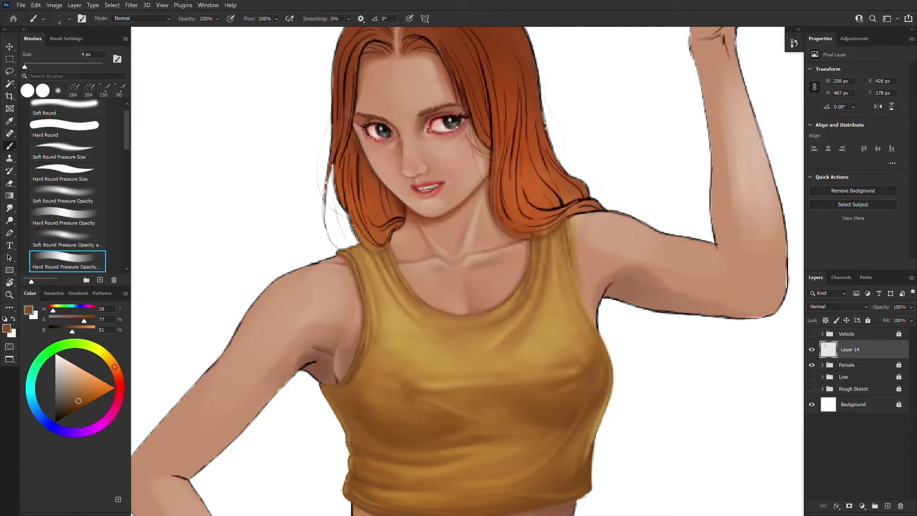
pyautogui.press('[')
pyautogui.press('[')
pyautogui.keyDown('alt'); pyautogui.click(333, 357); pyautogui.keyUp('alt')
pyautogui.press(']')
pyautogui.press(']')
pyautogui.keyDown('alt'); pyautogui.click(332, 364); pyautogui.keyUp('alt')
pyautogui.keyDown('alt'); pyautogui.click(340, 376); pyautogui.keyUp('alt')
pyautogui.moveTo(337, 377); pyautogui.dragTo(334, 381)
pyautogui.keyDown('alt'); pyautogui.click(333, 377); pyautogui.keyUp('alt')
pyautogui.keyDown('alt'); pyautogui.click(335, 376); pyautogui.keyUp('alt')
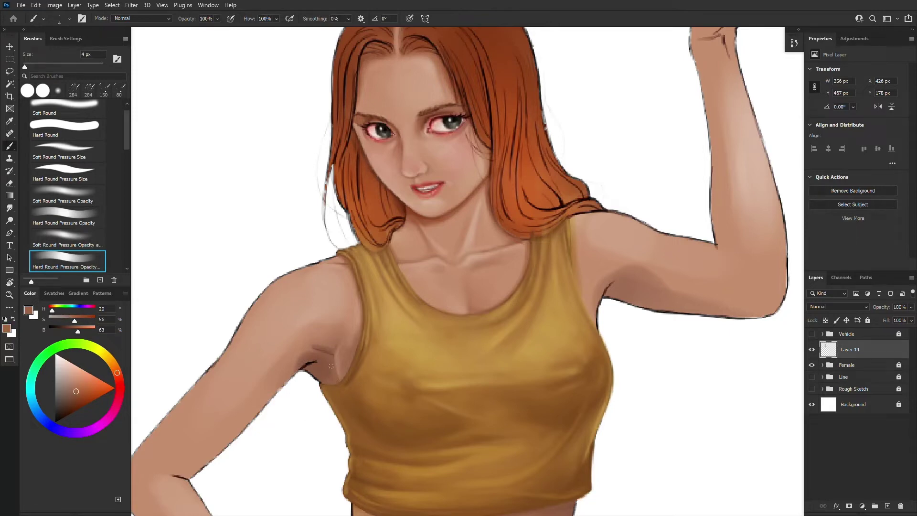
# - Blend the skin between the lowered-arm armpit crease and the armhole edge with sampled skin tones and a larger brush
pyautogui.keyDown('alt'); pyautogui.click(337, 369); pyautogui.keyUp('alt')
pyautogui.press(']')
pyautogui.keyDown('alt'); pyautogui.click(337, 356); pyautogui.keyUp('alt')
pyautogui.keyDown('alt'); pyautogui.click(339, 359); pyautogui.keyUp('alt')
pyautogui.press(']')
pyautogui.press(']')
pyautogui.keyDown('alt'); pyautogui.click(346, 359); pyautogui.keyUp('alt')
pyautogui.keyDown('alt'); pyautogui.click(328, 343); pyautogui.keyUp('alt')
# - Shade the side of the top below the lowered-arm armpit with sampled browns at about 5 to 6 px
pyautogui.keyDown('alt'); pyautogui.click(360, 413); pyautogui.keyUp('alt')
pyautogui.press('[')
pyautogui.press('[')
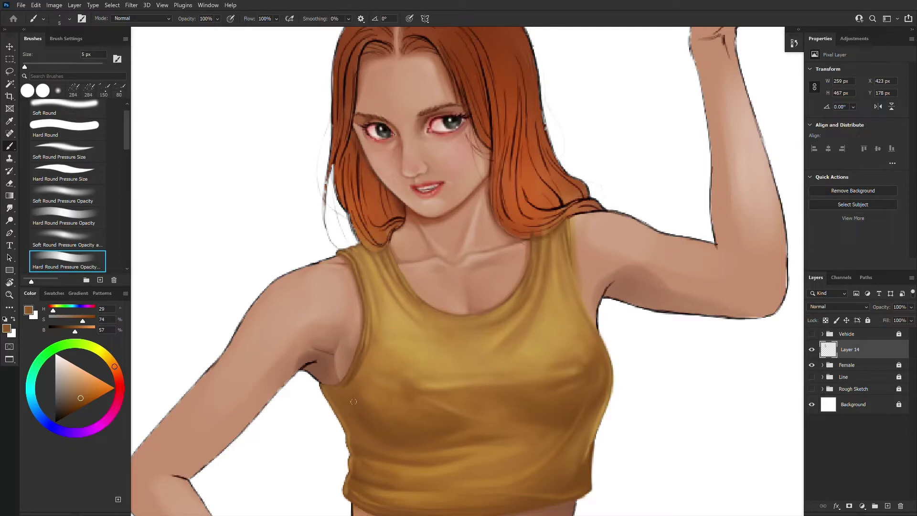
pyautogui.keyDown('alt'); pyautogui.click(357, 403); pyautogui.keyUp('alt')
pyautogui.keyDown('alt'); pyautogui.click(366, 435); pyautogui.keyUp('alt')
# - Flip the canvas back horizontally and frame the upper body
pyautogui.hotkey('ctrl', 'shift', 'h')
pyautogui.hotkey('ctrl', '-')
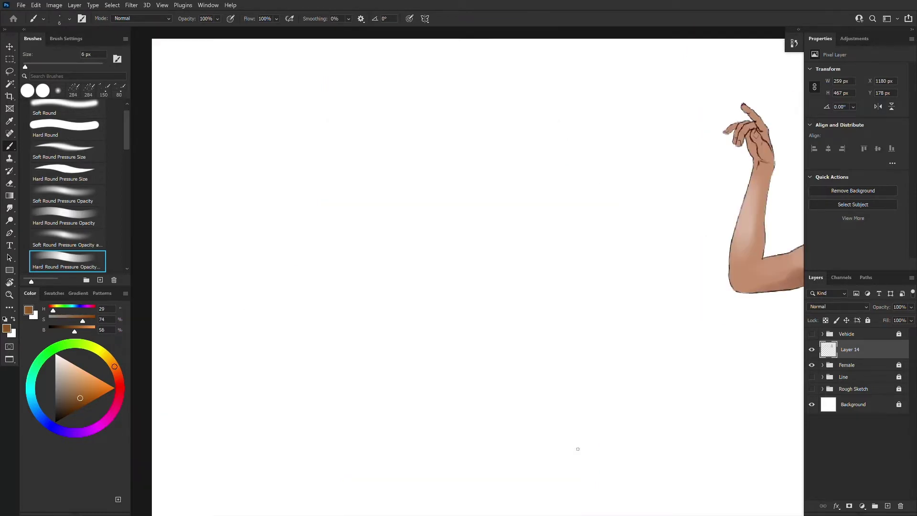
pyautogui.hotkey('ctrl', '-')
pyautogui.moveTo(704, 389); pyautogui.dragTo(375, 378)
pyautogui.hotkey('ctrl', '+')
pyautogui.hotkey('ctrl', '+')
# - Paint the underside of the lowered-arm armpit, between the top and the arm, with sampled skin tones at about 4 px
pyautogui.keyDown('alt'); pyautogui.click(607, 361); pyautogui.keyUp('alt')
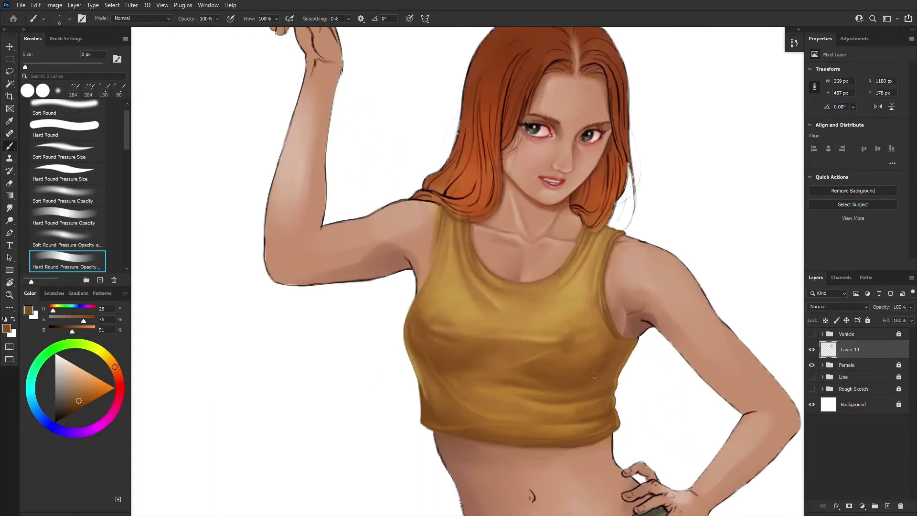
pyautogui.press('[')
pyautogui.press('[')
pyautogui.press('[')
pyautogui.keyDown('alt'); pyautogui.click(627, 331); pyautogui.keyUp('alt')
pyautogui.press(']')
pyautogui.keyDown('alt'); pyautogui.click(626, 333); pyautogui.keyUp('alt')
pyautogui.moveTo(638, 330); pyautogui.dragTo(644, 326)
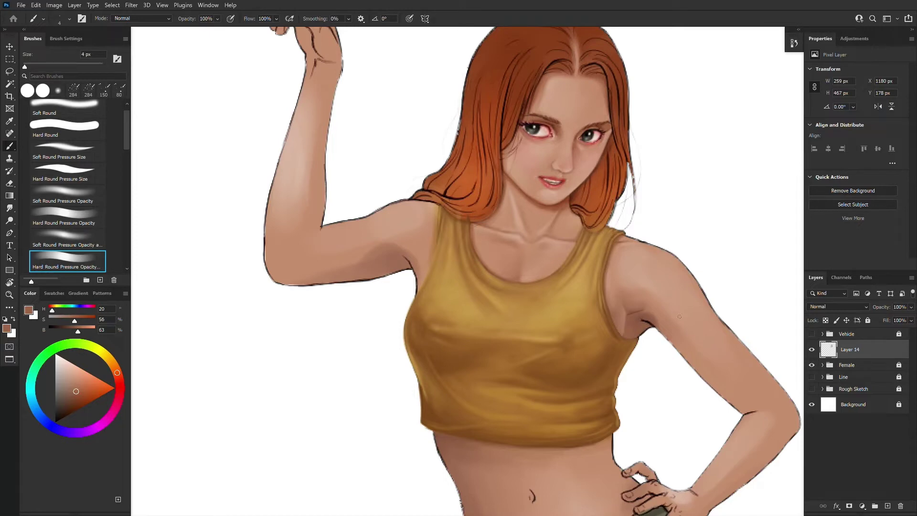
# - Smooth the skin along the lowered-arm armhole above the armpit crease with sampled skin tones and a larger brush
pyautogui.keyDown('alt'); pyautogui.click(630, 308); pyautogui.keyUp('alt')
pyautogui.press(']')
pyautogui.press(']')
pyautogui.keyDown('alt'); pyautogui.click(620, 308); pyautogui.keyUp('alt')
pyautogui.press(']')
pyautogui.press(']')
pyautogui.keyDown('alt'); pyautogui.click(624, 301); pyautogui.keyUp('alt')
pyautogui.keyDown('alt'); pyautogui.click(621, 316); pyautogui.keyUp('alt')
pyautogui.keyDown('alt'); pyautogui.click(637, 302); pyautogui.keyUp('alt')
# - Rework the dark lowered-arm armpit crease with sampled dark and mid brown skin tones at about 3 px
pyautogui.press('[')
pyautogui.press('[')
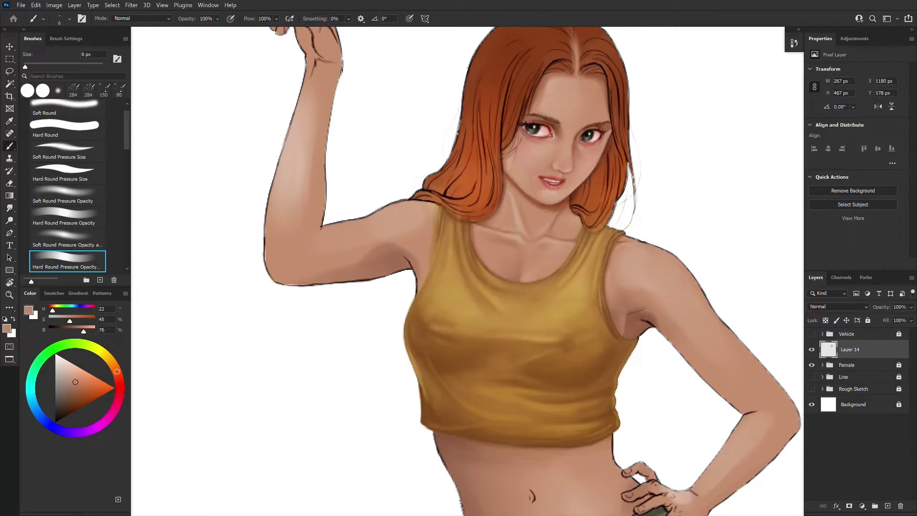
pyautogui.keyDown('alt'); pyautogui.click(640, 318); pyautogui.keyUp('alt')
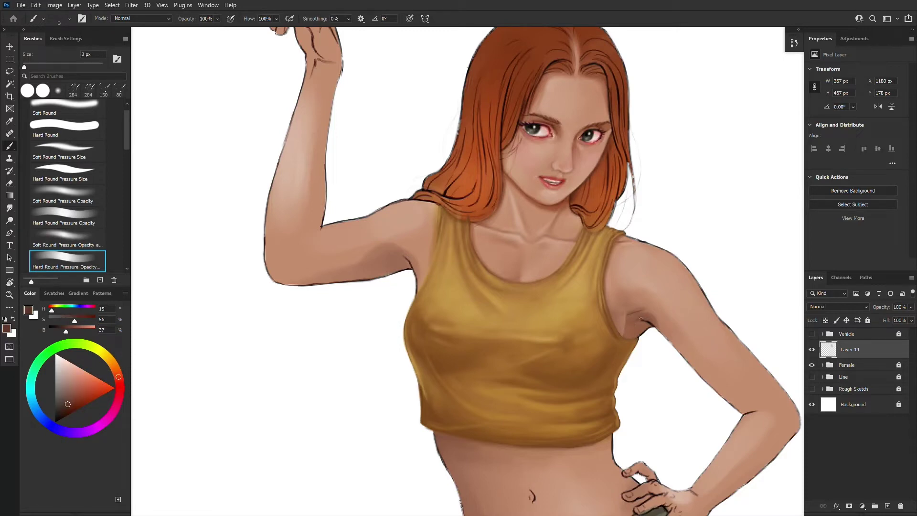
pyautogui.keyDown('alt'); pyautogui.click(642, 321); pyautogui.keyUp('alt')
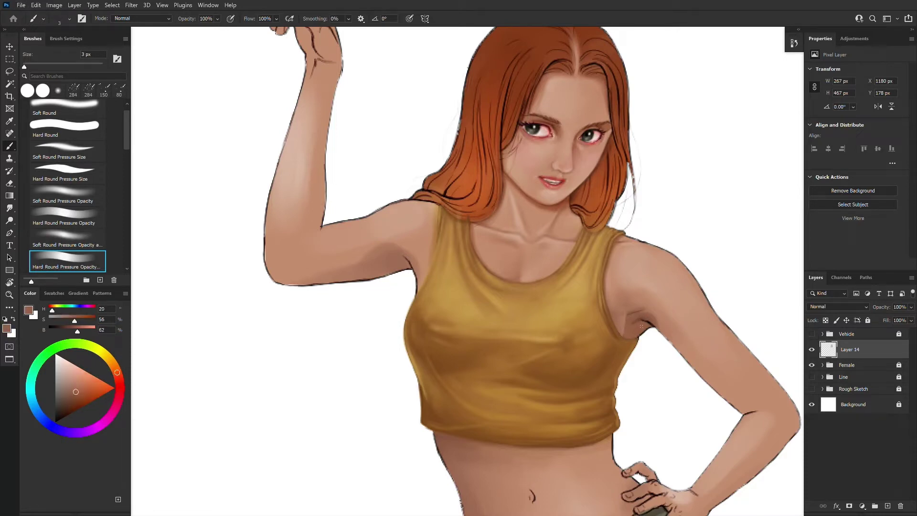
pyautogui.keyDown('alt'); pyautogui.click(633, 334); pyautogui.keyUp('alt')
pyautogui.keyDown('alt'); pyautogui.click(625, 320); pyautogui.keyUp('alt')
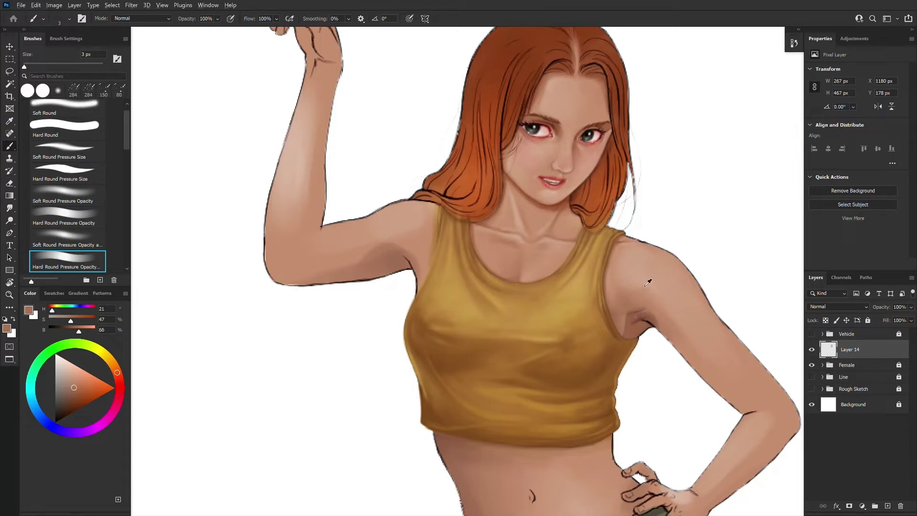
# - Blend the skin beside the lowered-arm armhole edge with sampled skin tones, enlarging the brush to about 9 px
pyautogui.keyDown('alt'); pyautogui.click(616, 320); pyautogui.keyUp('alt')
pyautogui.press(']')
pyautogui.keyDown('alt'); pyautogui.click(619, 322); pyautogui.keyUp('alt')
pyautogui.press(']')
pyautogui.press(']')
pyautogui.press(']')
pyautogui.keyDown('alt'); pyautogui.click(626, 279); pyautogui.keyUp('alt')
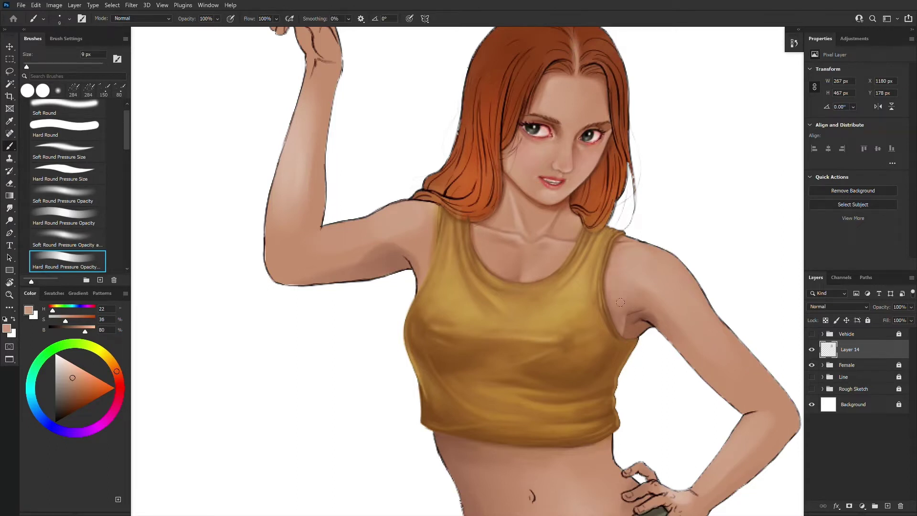
# - Blend the shadow under the lowered-arm armpit crease with sampled brown skin tones at about 5 px
pyautogui.press('[')
pyautogui.press('[')
pyautogui.press('[')
pyautogui.keyDown('alt'); pyautogui.click(644, 316); pyautogui.keyUp('alt')
pyautogui.press('[')
pyautogui.keyDown('alt'); pyautogui.click(638, 328); pyautogui.keyUp('alt')
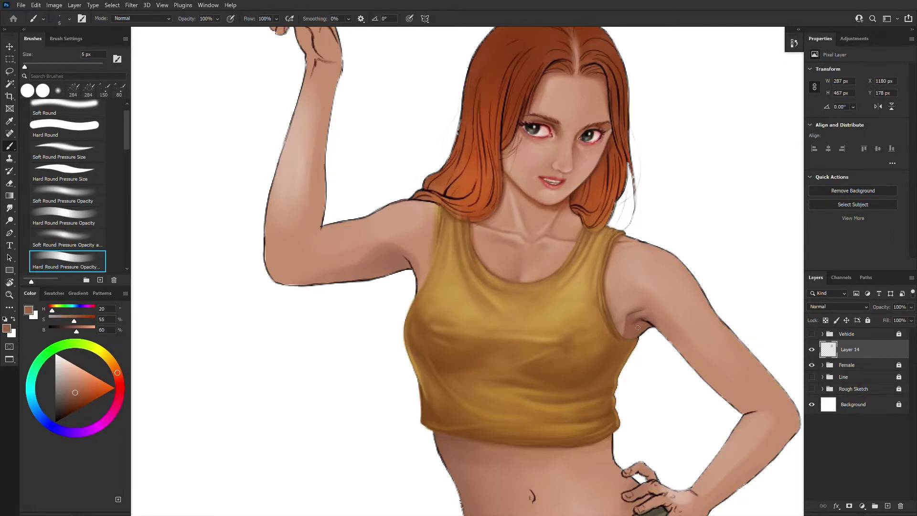
# - Clean up the outline beneath the lowered-arm armpit with sampled skin tones and background white at about 3 px
pyautogui.keyDown('alt'); pyautogui.click(757, 466); pyautogui.keyUp('alt')
pyautogui.press('[')
pyautogui.press('[')
pyautogui.moveTo(639, 335)
pyautogui.mouseDown()
pyautogui.moveTo(650, 327)
pyautogui.moveTo(638, 337)
pyautogui.mouseUp()
pyautogui.press(']')
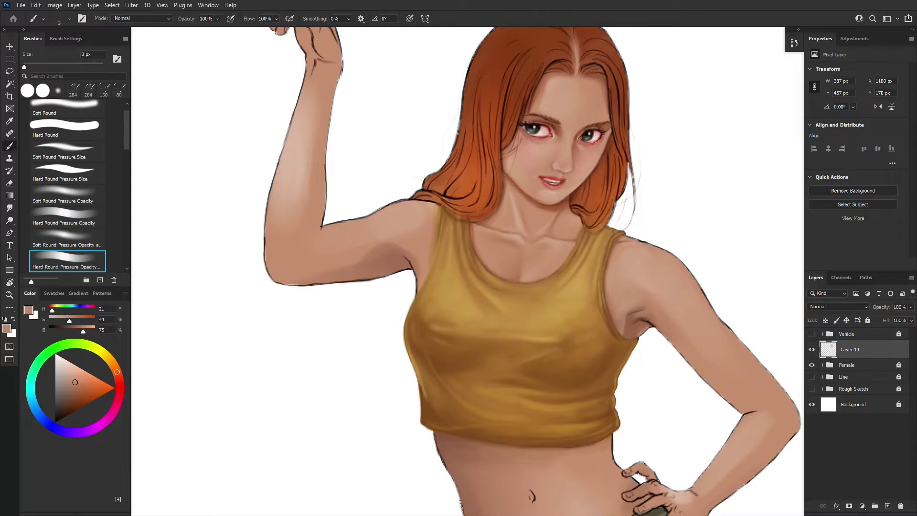
pyautogui.keyDown('alt'); pyautogui.click(649, 299); pyautogui.keyUp('alt')
pyautogui.keyDown('alt'); pyautogui.click(639, 330); pyautogui.keyUp('alt')
pyautogui.keyDown('alt'); pyautogui.click(648, 261); pyautogui.keyUp('alt')
pyautogui.keyDown('alt'); pyautogui.click(657, 336); pyautogui.keyUp('alt')
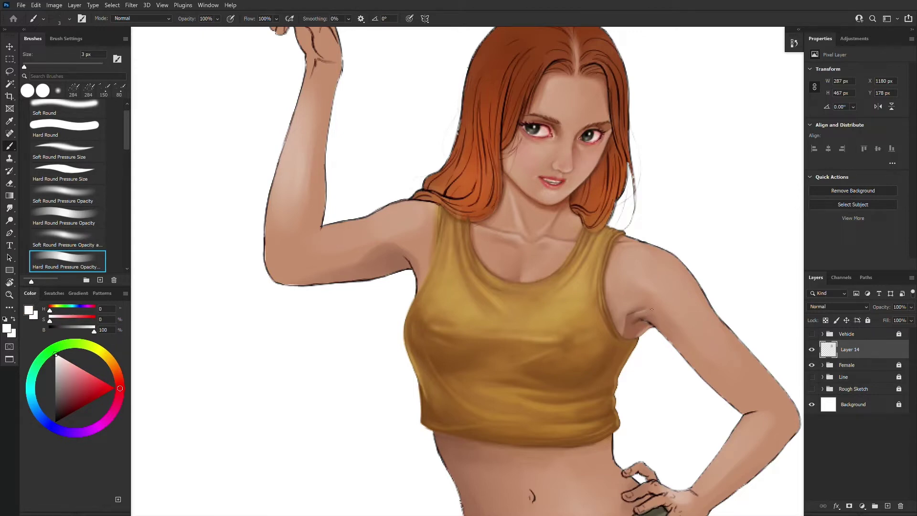
# - Define the lowered-arm armpit crease with sampled dark skin tones at about 2 px
pyautogui.press('[')
pyautogui.press('[')
pyautogui.press('[')
pyautogui.keyDown('alt'); pyautogui.click(643, 319); pyautogui.keyUp('alt')
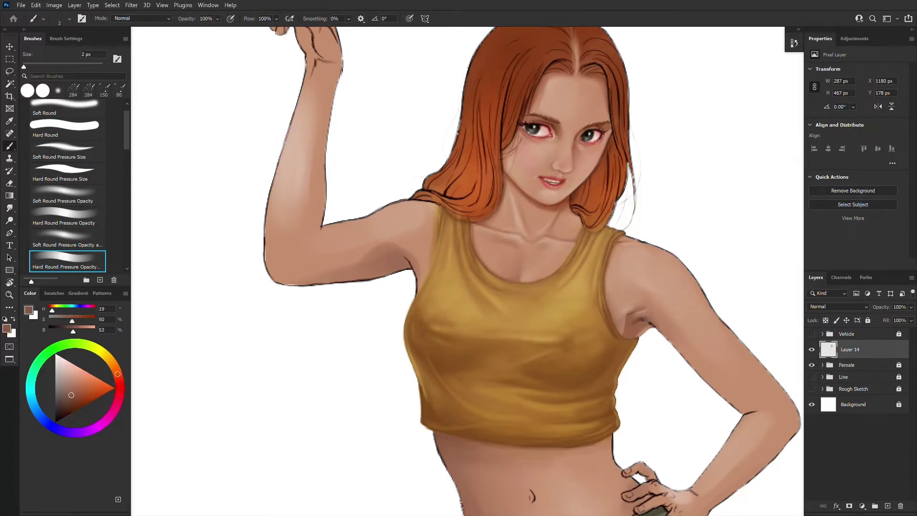
pyautogui.keyDown('alt'); pyautogui.click(644, 323); pyautogui.keyUp('alt')
pyautogui.keyDown('alt'); pyautogui.click(644, 314); pyautogui.keyUp('alt')
# - Refine the lowered-arm armpit crease with sampled brown skin tones, working from about 4 px down to 2 px
pyautogui.keyDown('alt'); pyautogui.click(652, 318); pyautogui.keyUp('alt')
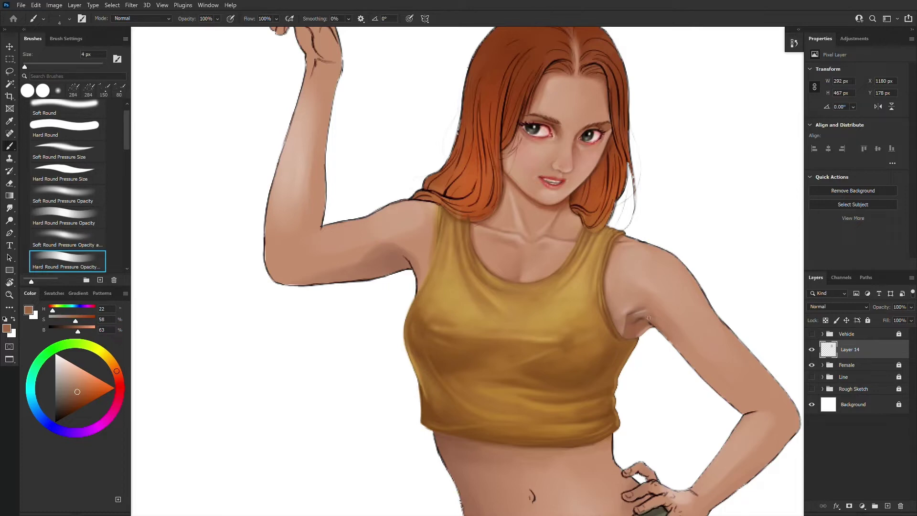
pyautogui.keyDown('alt'); pyautogui.click(651, 325); pyautogui.keyUp('alt')
pyautogui.keyDown('alt'); pyautogui.click(639, 321); pyautogui.keyUp('alt')
pyautogui.press('[')
pyautogui.press('[')
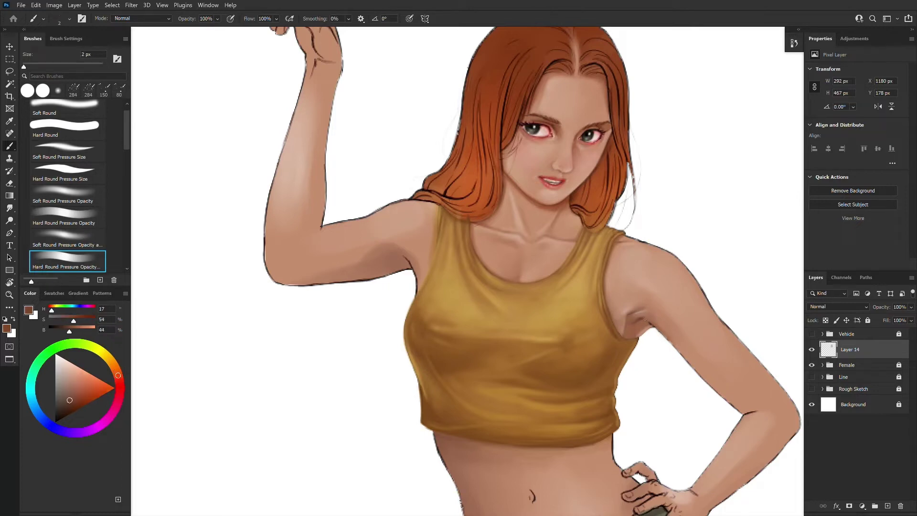
# - Soften the skin edge beneath the lowered-arm armpit with sampled skin tones at about 2 to 4 px
pyautogui.keyDown('alt'); pyautogui.click(651, 326); pyautogui.keyUp('alt')
pyautogui.keyDown('alt'); pyautogui.click(650, 325); pyautogui.keyUp('alt')
pyautogui.keyDown('alt'); pyautogui.click(636, 333); pyautogui.keyUp('alt')
pyautogui.press(']')
pyautogui.press(']')
pyautogui.keyDown('alt'); pyautogui.click(646, 327); pyautogui.keyUp('alt')
pyautogui.keyDown('alt'); pyautogui.click(640, 325); pyautogui.keyUp('alt')
# - Blend the skin along the lowered-arm armhole with a sampled skin tone, enlarging the brush to about 10 px
pyautogui.keyDown('alt'); pyautogui.click(627, 309); pyautogui.keyUp('alt')
pyautogui.press(']')
pyautogui.press(']')
pyautogui.press(']')
pyautogui.press(']')
pyautogui.press(']')
pyautogui.press(']')
pyautogui.press(']')
pyautogui.press(']')
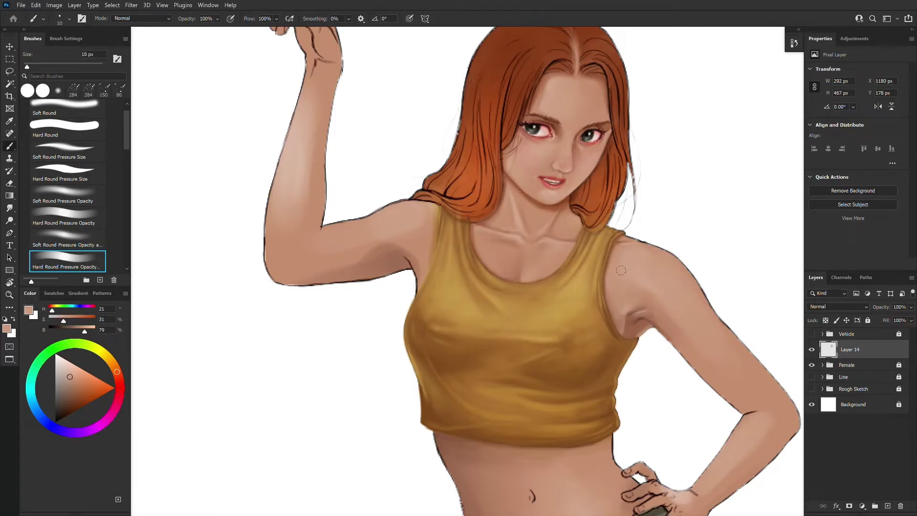
# - Add a white highlight on the lowered-arm shoulder and blend it with sampled skin tones
pyautogui.press('x')
pyautogui.moveTo(641, 281)
pyautogui.mouseDown()
pyautogui.moveTo(643, 271)
pyautogui.moveTo(645, 285)
pyautogui.mouseUp()
pyautogui.press('x')
pyautogui.keyDown('alt'); pyautogui.click(652, 272); pyautogui.keyUp('alt')
pyautogui.press('[')
pyautogui.press('[')
pyautogui.press(']')
pyautogui.press(']')
pyautogui.keyDown('alt'); pyautogui.click(646, 277); pyautogui.keyUp('alt')
pyautogui.keyDown('alt'); pyautogui.click(638, 294); pyautogui.keyUp('alt')
pyautogui.keyDown('alt'); pyautogui.click(639, 296); pyautogui.keyUp('alt')
# - Shade the top of the lowered-arm shoulder beside the strap with sampled skin tones at about 7 px
pyautogui.press('[')
pyautogui.press('[')
pyautogui.keyDown('alt'); pyautogui.click(630, 246); pyautogui.keyUp('alt')
pyautogui.press('[')
pyautogui.press('[')
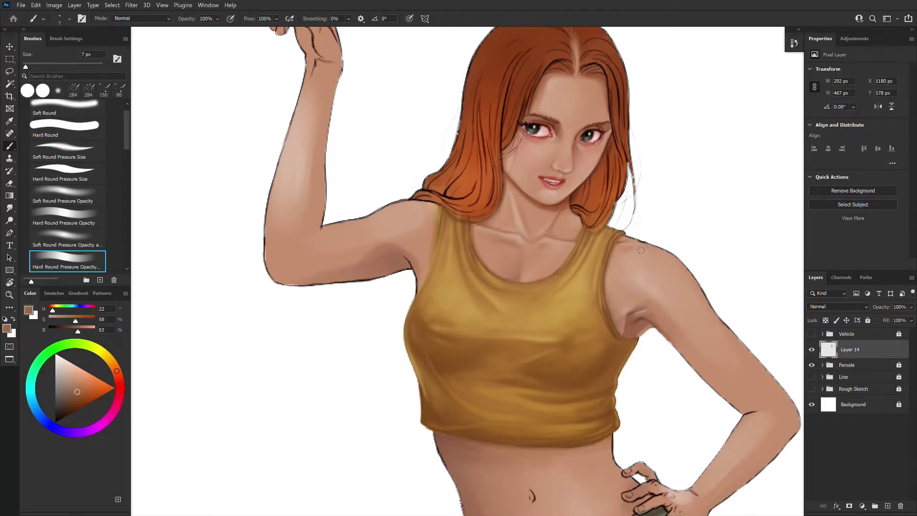
pyautogui.keyDown('alt'); pyautogui.click(639, 255); pyautogui.keyUp('alt')
pyautogui.press(']')
# - Blend the lowered upper arm and the skin beside the armpit with sampled skin tones
pyautogui.keyDown('alt'); pyautogui.click(686, 300); pyautogui.keyUp('alt')
pyautogui.press('[')
pyautogui.press('[')
pyautogui.press('[')
pyautogui.press('[')
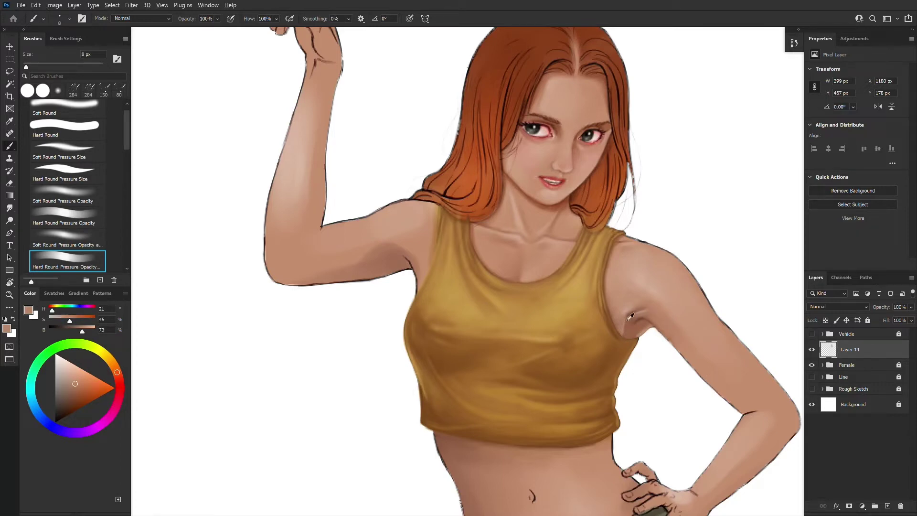
pyautogui.press(']')
pyautogui.keyDown('alt'); pyautogui.click(623, 328); pyautogui.keyUp('alt')
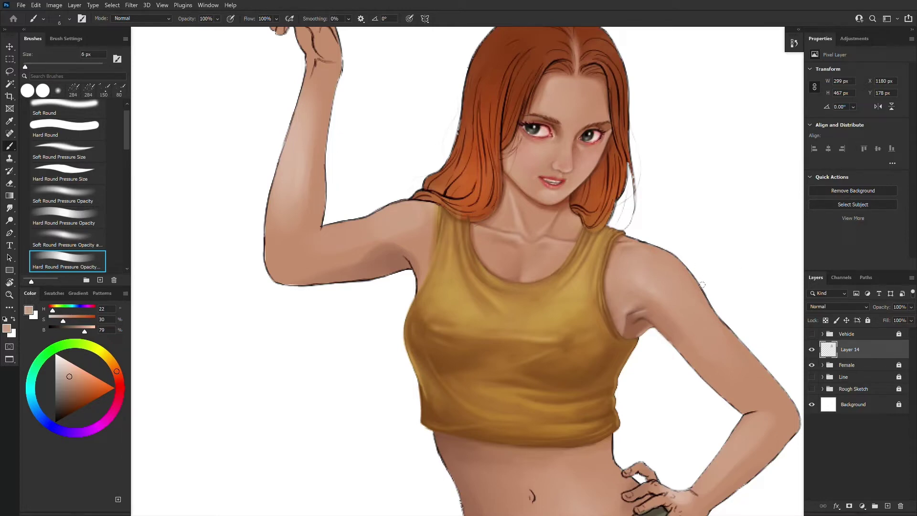
# - Touch up the lowered upper arm, armpit and shoulder with sampled skin tones, reducing the brush to about 3 px
pyautogui.keyDown('alt'); pyautogui.click(679, 302); pyautogui.keyUp('alt')
pyautogui.press('[')
pyautogui.press('[')
pyautogui.keyDown('alt'); pyautogui.click(626, 335); pyautogui.keyUp('alt')
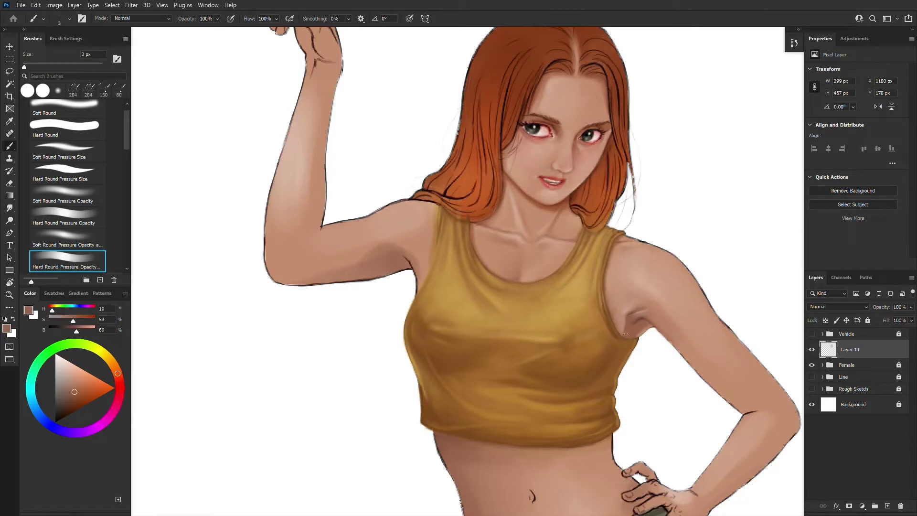
pyautogui.keyDown('alt'); pyautogui.click(645, 289); pyautogui.keyUp('alt')
pyautogui.keyDown('alt'); pyautogui.click(650, 283); pyautogui.keyUp('alt')
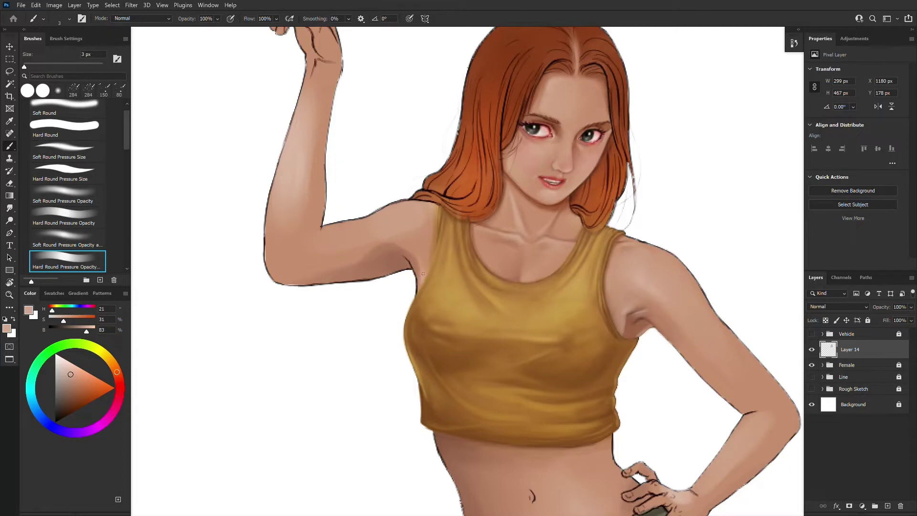
# - Paint a highlight on the raised-arm shoulder and blend the skin around it with sampled tones at about 7 px
pyautogui.keyDown('alt'); pyautogui.click(397, 309); pyautogui.keyUp('alt')
pyautogui.moveTo(411, 211); pyautogui.dragTo(385, 221)
pyautogui.press(']')
pyautogui.press(']')
pyautogui.press(']')
pyautogui.keyDown('alt'); pyautogui.click(422, 229); pyautogui.keyUp('alt')
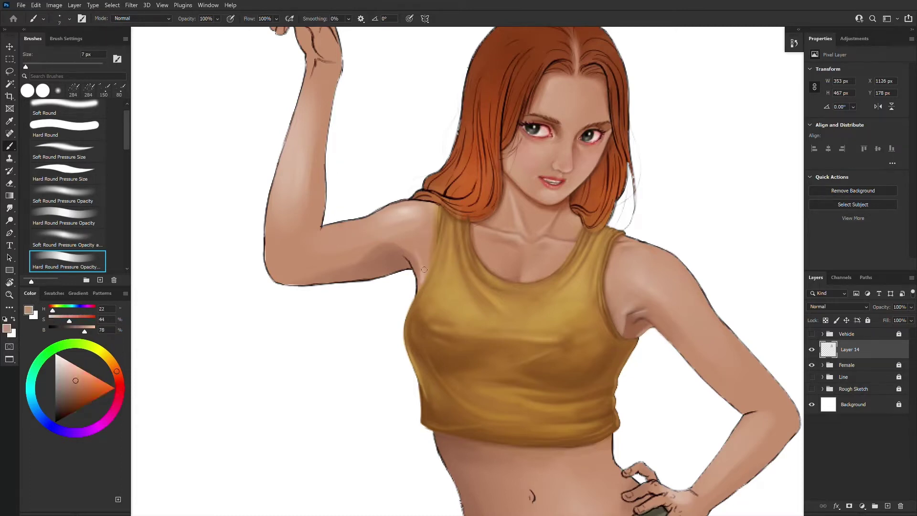
pyautogui.moveTo(434, 252); pyautogui.dragTo(435, 229)
# - Darken the raised-arm armhole edge along the strap with a sampled brown at about 3 px
pyautogui.keyDown('alt'); pyautogui.click(438, 208); pyautogui.keyUp('alt')
pyautogui.press('[')
pyautogui.press('[')
pyautogui.press('[')
pyautogui.press('[')
pyautogui.keyDown('alt'); pyautogui.click(444, 437); pyautogui.keyUp('alt')
pyautogui.moveTo(438, 207); pyautogui.dragTo(433, 252)
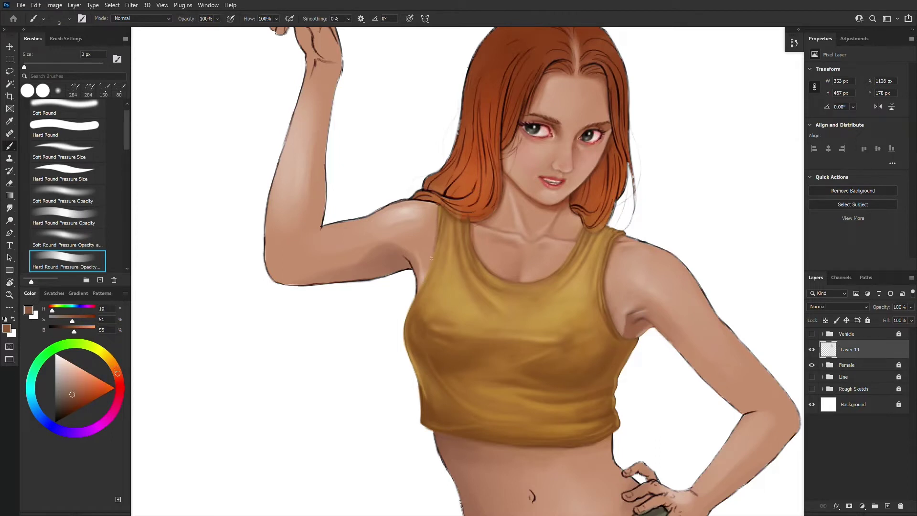
# - Blend the skin beside the raised-arm armhole edge with sampled skin tones at about 4 px
pyautogui.keyDown('alt'); pyautogui.click(435, 236); pyautogui.keyUp('alt')
pyautogui.keyDown('alt'); pyautogui.click(432, 252); pyautogui.keyUp('alt')
pyautogui.press(']')
pyautogui.keyDown('alt'); pyautogui.click(436, 217); pyautogui.keyUp('alt')
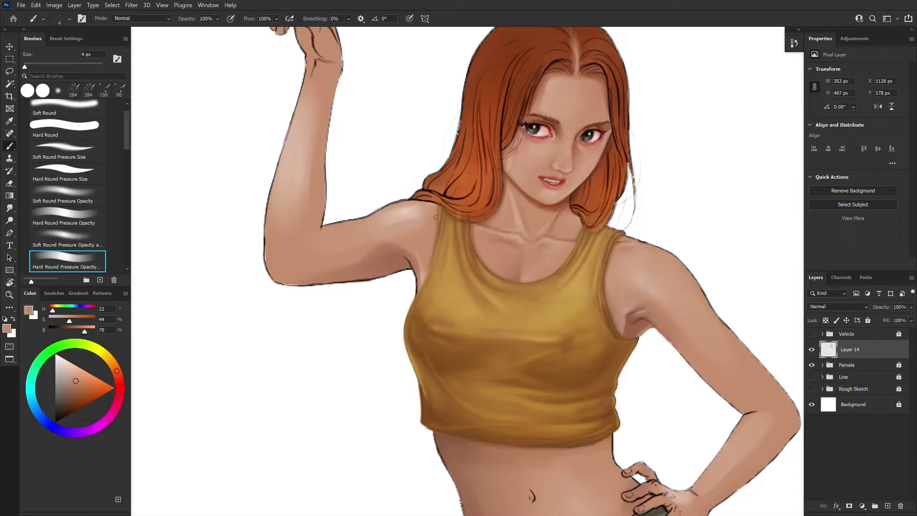
# - Define the raised-arm armpit fold in sampled skin tones with the Hard Round Pressure Size brush at about 3 px
pyautogui.keyDown('alt'); pyautogui.click(420, 265); pyautogui.keyUp('alt')
pyautogui.press('[')
pyautogui.press('[')
pyautogui.click(75, 172)
pyautogui.keyDown('alt'); pyautogui.click(399, 250); pyautogui.keyUp('alt')
pyautogui.moveTo(410, 262); pyautogui.dragTo(413, 273)
pyautogui.keyDown('alt'); pyautogui.click(408, 263); pyautogui.keyUp('alt')
pyautogui.keyDown('alt'); pyautogui.click(413, 270); pyautogui.keyUp('alt')
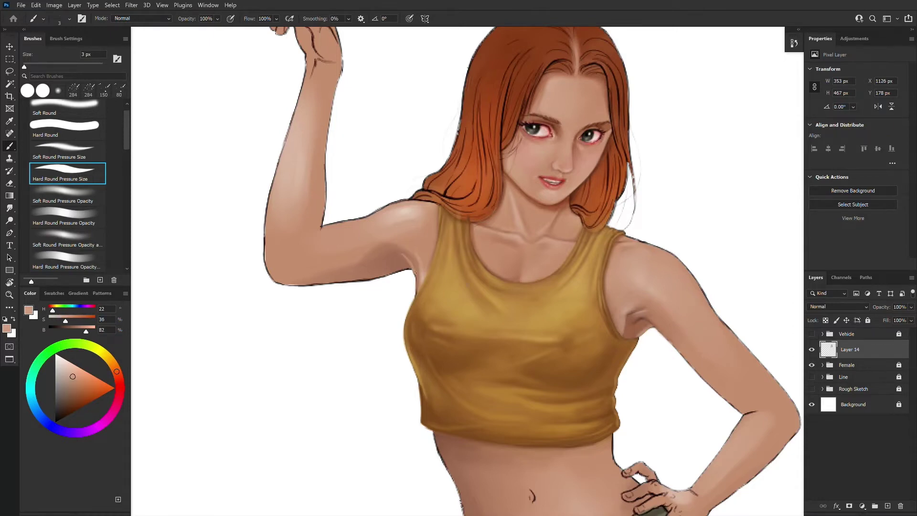
# - Clean up the edge where the raised-arm armpit meets the yellow top, using sampled skin and top colours
pyautogui.keyDown('alt'); pyautogui.click(416, 295); pyautogui.keyUp('alt')
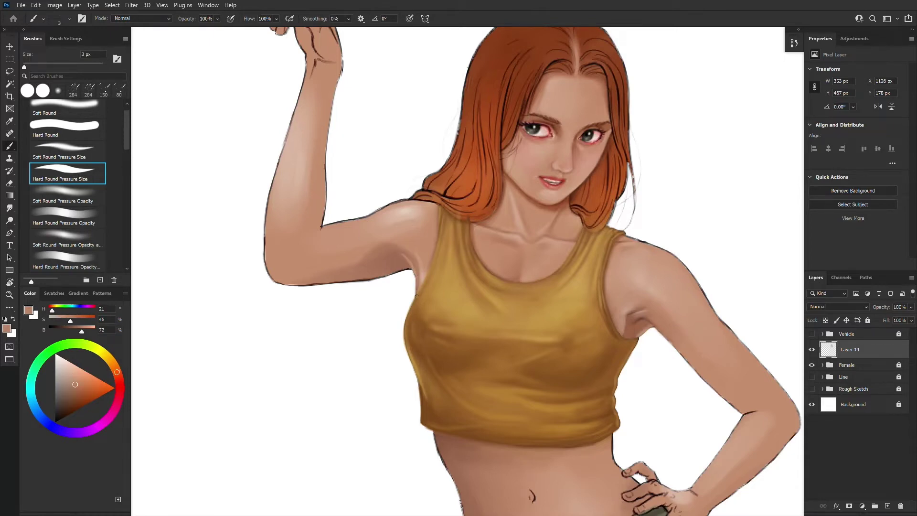
pyautogui.keyDown('alt'); pyautogui.click(419, 296); pyautogui.keyUp('alt')
pyautogui.keyDown('alt'); pyautogui.click(428, 273); pyautogui.keyUp('alt')
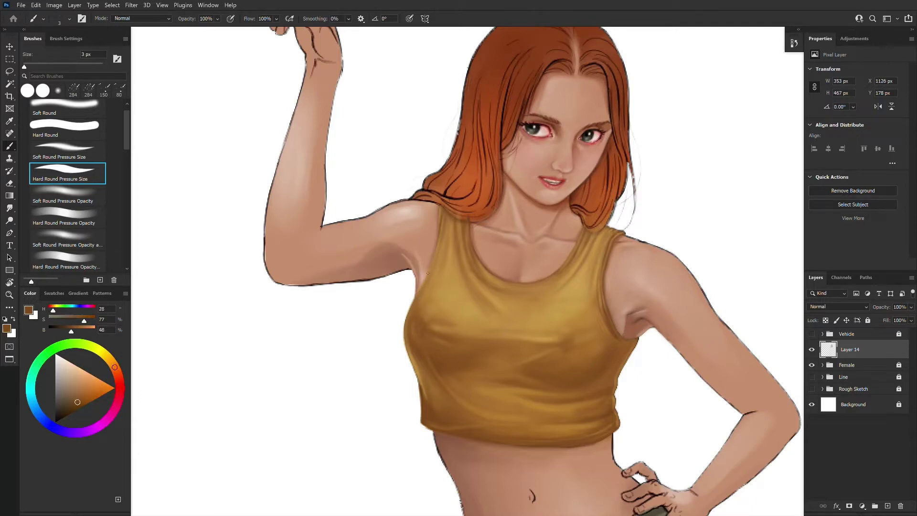
pyautogui.keyDown('alt'); pyautogui.click(410, 266); pyautogui.keyUp('alt')
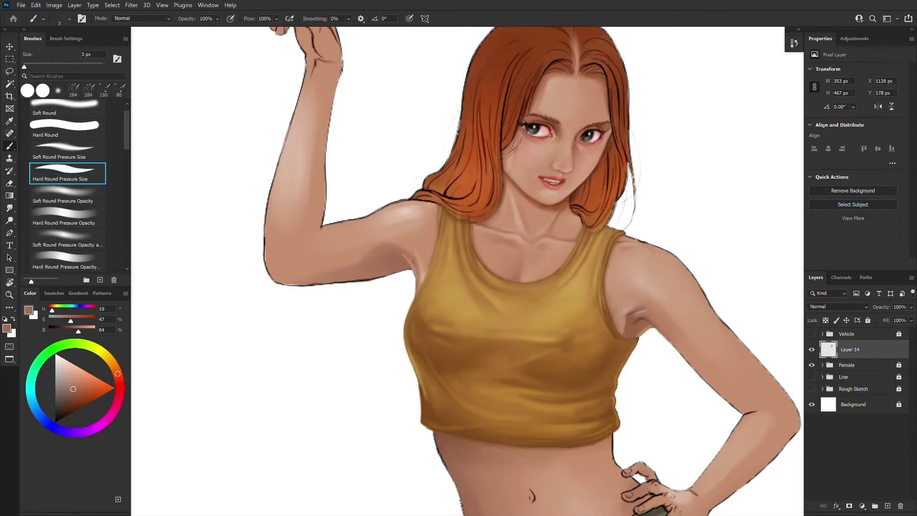
pyautogui.scroll(-2, 414, 262)
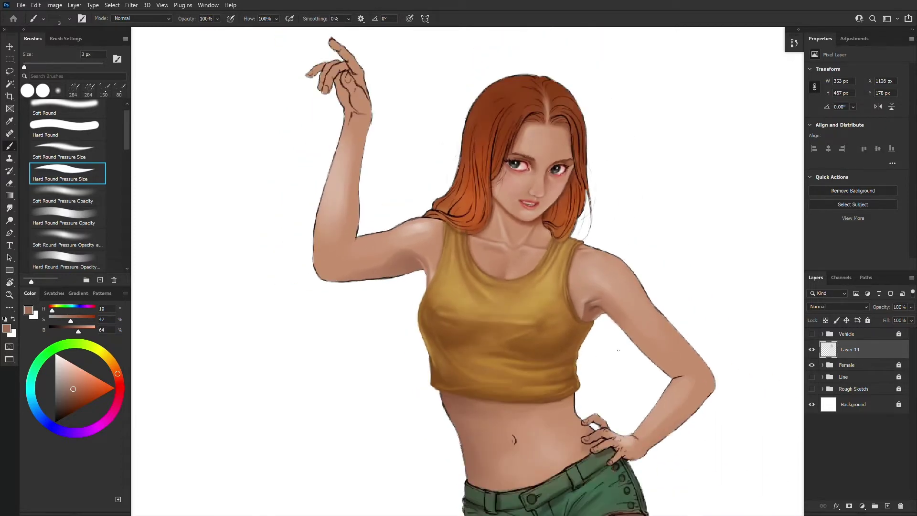
pyautogui.scroll(1, 636, 363)
# - Soften the raised-arm armpit fold with sampled skin tones and the Hard Round Pressure Opacity brush at about 6 px
pyautogui.press('.')
pyautogui.keyDown('alt'); pyautogui.click(408, 245); pyautogui.keyUp('alt')
pyautogui.press(']')
pyautogui.press(']')
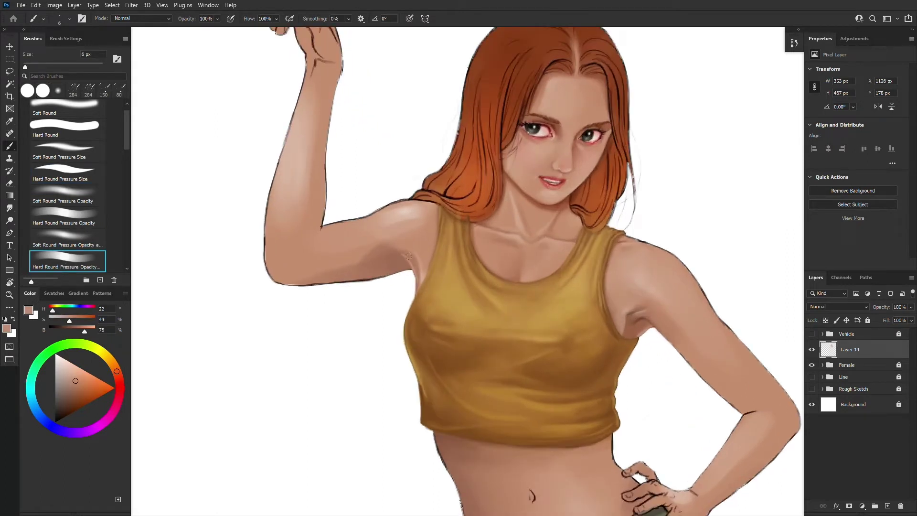
pyautogui.keyDown('alt'); pyautogui.click(435, 207); pyautogui.keyUp('alt')
pyautogui.keyDown('alt'); pyautogui.click(424, 253); pyautogui.keyUp('alt')
# - Blend the raised-arm shoulder with sampled light skin tones, enlarging the brush to about 10 px
pyautogui.press(']')
pyautogui.press(']')
pyautogui.keyDown('alt'); pyautogui.click(368, 227); pyautogui.keyUp('alt')
pyautogui.press(']')
pyautogui.press(']')
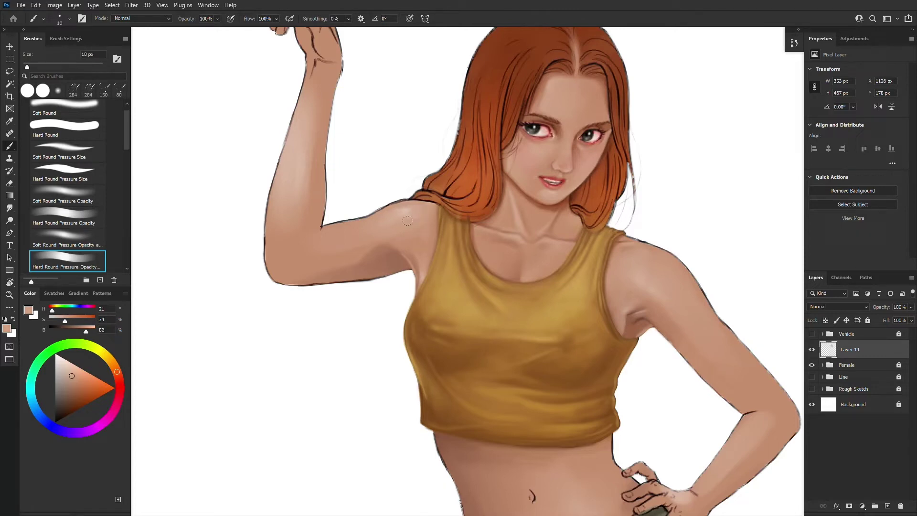
pyautogui.keyDown('alt'); pyautogui.click(420, 228); pyautogui.keyUp('alt')
pyautogui.keyDown('alt'); pyautogui.click(636, 262); pyautogui.keyUp('alt')
pyautogui.press(']')
pyautogui.press('[')
# - Sample a light skin tone and set up the Hard Round Pressure Size brush at 2 px
pyautogui.hotkey('ctrl', '-')
pyautogui.hotkey('ctrl', '+')
pyautogui.hotkey('ctrl', '+')
pyautogui.hotkey('ctrl', '-')
pyautogui.moveTo(429, 251)
pyautogui.mouseDown()
pyautogui.moveTo(609, 339)
pyautogui.moveTo(559, 316)
pyautogui.mouseUp()
pyautogui.keyDown('alt'); pyautogui.click(562, 275); pyautogui.keyUp('alt')
pyautogui.press('[')
pyautogui.press('[')
pyautogui.press('[')
pyautogui.press('[')
pyautogui.press('[')
pyautogui.press('[')
pyautogui.click(75, 181)
pyautogui.hotkey('ctrl', '+')
pyautogui.scroll(-1, 614, 378)
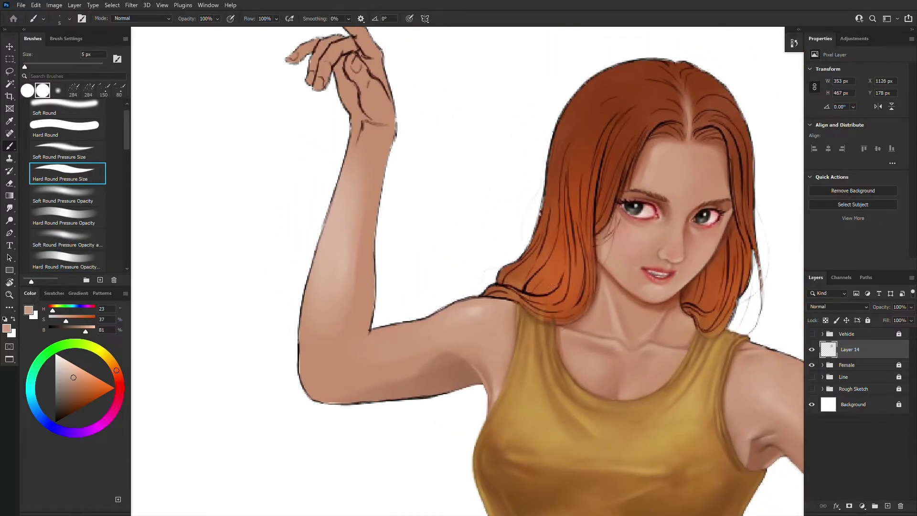
pyautogui.press('[')
pyautogui.press('[')
pyautogui.press('[')
pyautogui.scroll(-3, 449, 303)
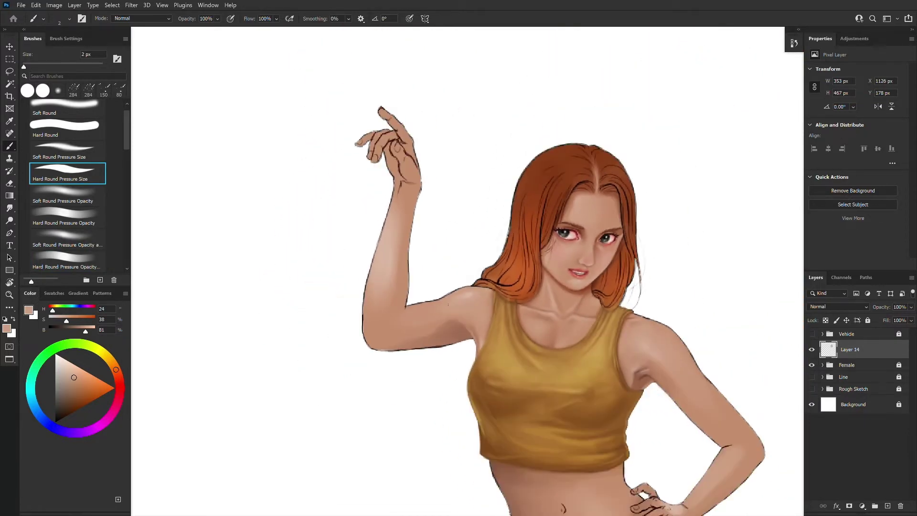
pyautogui.scroll(2, 448, 304)
# - Examine what each layer in the Female group contributes by toggling Layer 6, Layer 9, Layer 10 and the colour adjustment
pyautogui.click(822, 365)
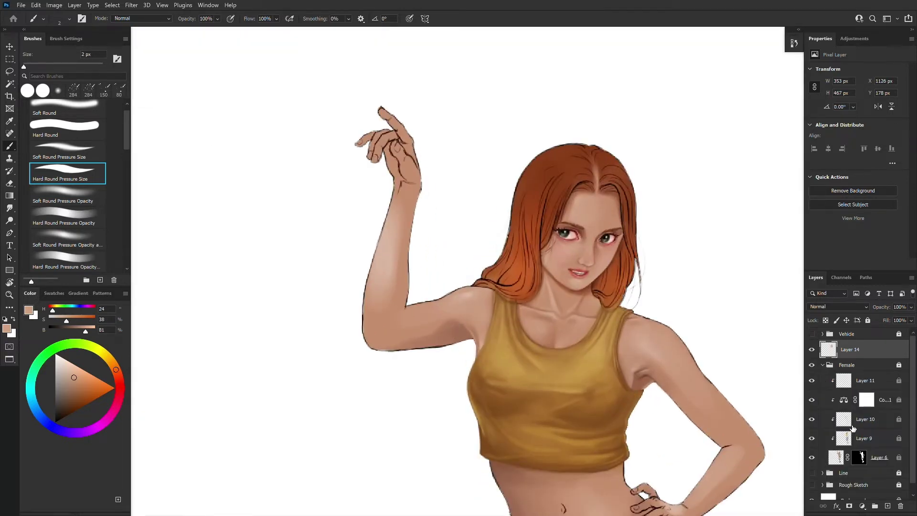
pyautogui.click(812, 457)
pyautogui.click(812, 458)
pyautogui.click(812, 439)
pyautogui.click(812, 438)
pyautogui.click(812, 400)
pyautogui.click(812, 399)
pyautogui.click(811, 439)
pyautogui.click(812, 439)
pyautogui.click(812, 419)
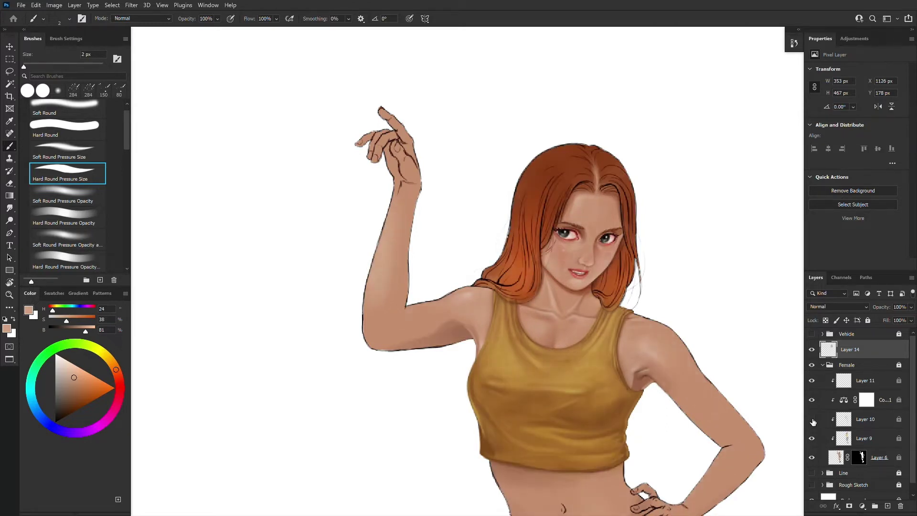
pyautogui.click(811, 420)
pyautogui.click(822, 365)
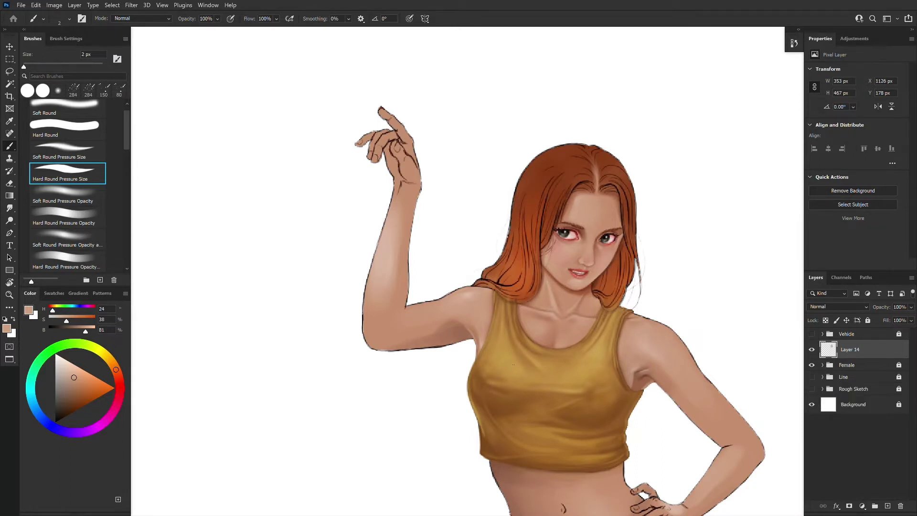
# - Unlock the Female group and select Layer 6 inside it, checking its content by toggling its visibility
pyautogui.click(823, 365)
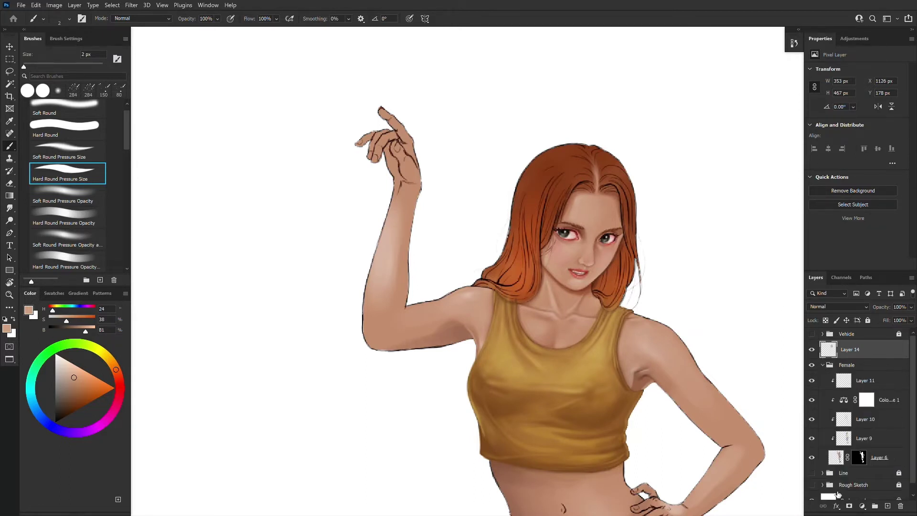
pyautogui.click(837, 461)
pyautogui.click(812, 458)
pyautogui.click(812, 458)
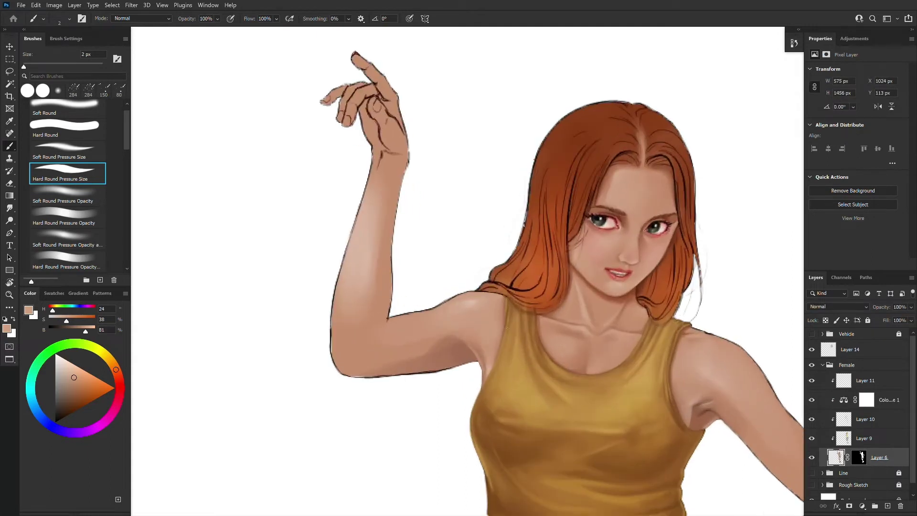
# - Erase the dark outline along the top of the raised upper arm with Kyle's Eraser - Natural Edge at 5 px
pyautogui.press('e')
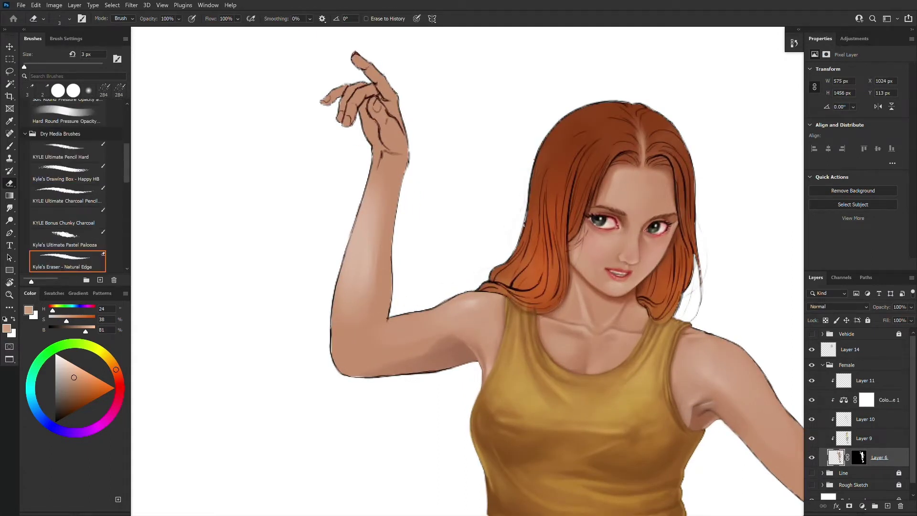
pyautogui.press(']')
pyautogui.press(']')
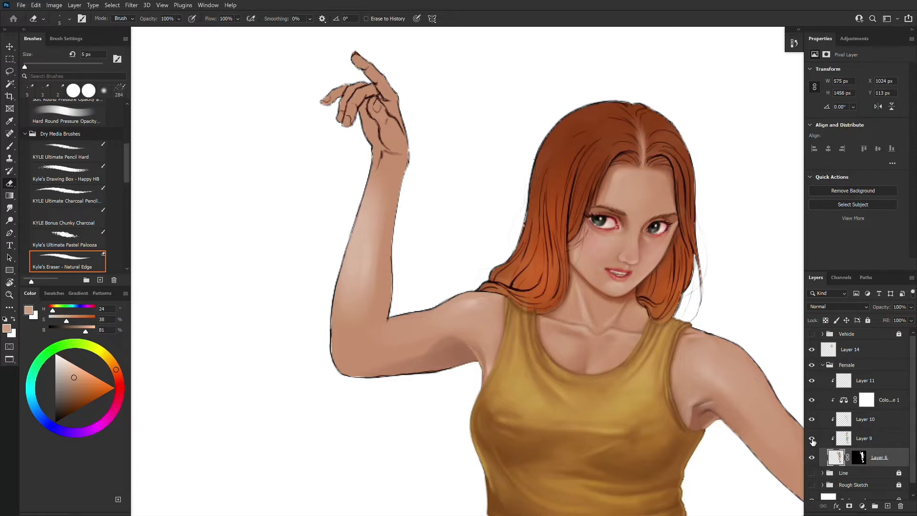
pyautogui.moveTo(429, 309); pyautogui.dragTo(471, 289)
pyautogui.moveTo(402, 309)
pyautogui.mouseDown()
pyautogui.moveTo(394, 315)
pyautogui.moveTo(428, 309)
pyautogui.moveTo(394, 316)
pyautogui.moveTo(467, 292)
pyautogui.mouseUp()
# - Erase the outline beneath the raised upper arm and elbow with a Hard Round Pressure Opacity eraser, down to 2 px
pyautogui.click(73, 117)
pyautogui.press(']')
pyautogui.moveTo(391, 376)
pyautogui.mouseDown()
pyautogui.moveTo(458, 369)
pyautogui.moveTo(354, 377)
pyautogui.mouseUp()
pyautogui.press('[')
pyautogui.press('[')
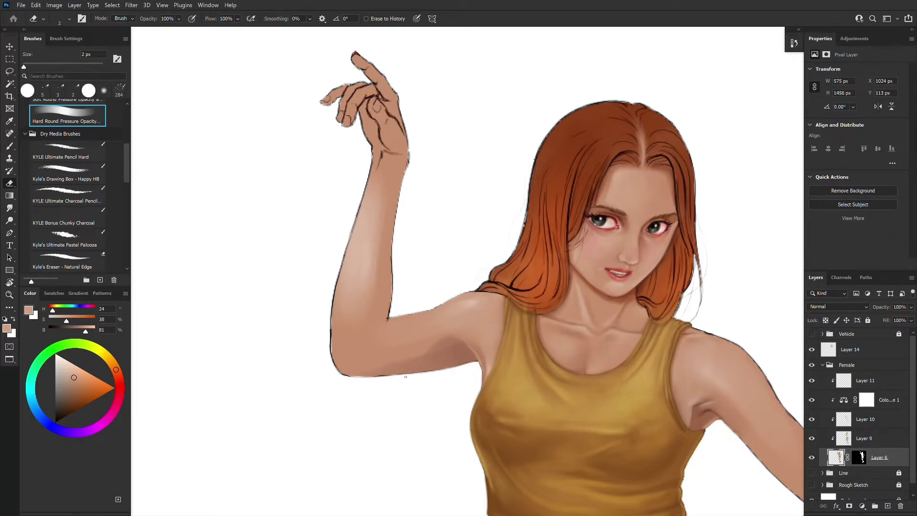
pyautogui.moveTo(359, 379); pyautogui.dragTo(337, 374)
# - Erase the dark outline along the lowered-arm shoulder and outer upper arm at about 4 px
pyautogui.moveTo(724, 475); pyautogui.dragTo(636, 403)
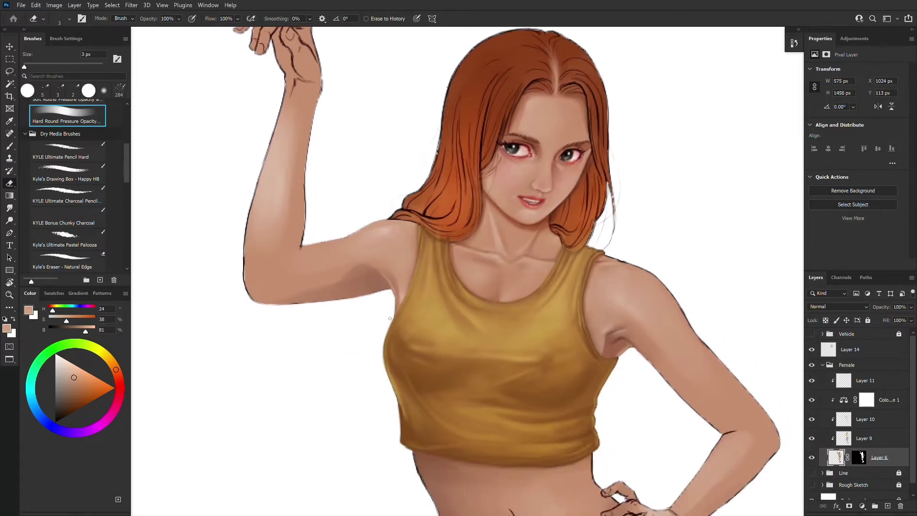
pyautogui.press(']')
pyautogui.press(']')
pyautogui.press(']')
pyautogui.press(']')
pyautogui.press('[')
pyautogui.press('[')
pyautogui.press('[')
pyautogui.press('[')
pyautogui.press('[')
pyautogui.press(']')
pyautogui.moveTo(656, 274); pyautogui.dragTo(698, 332)
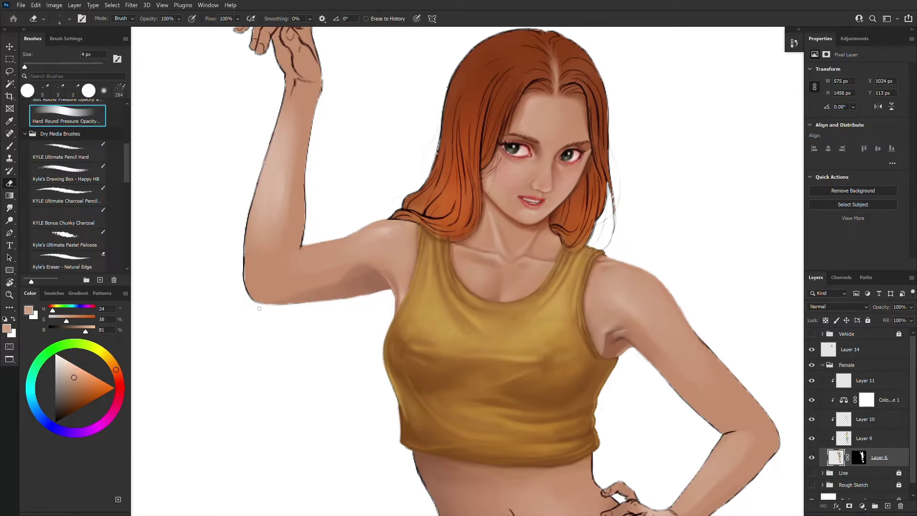
# - Collapse and lock the Female group, then select Layer 14 and check its content by toggling its visibility
pyautogui.click(823, 365)
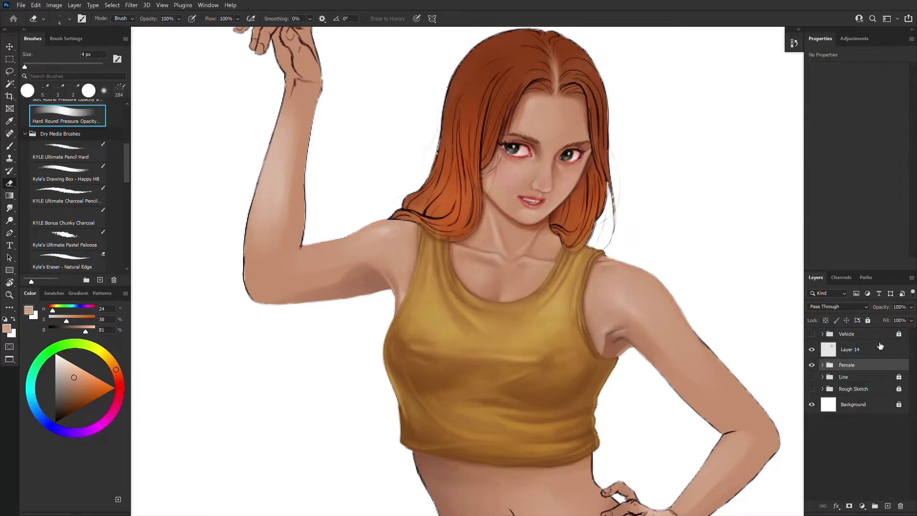
pyautogui.click(867, 320)
pyautogui.click(874, 347)
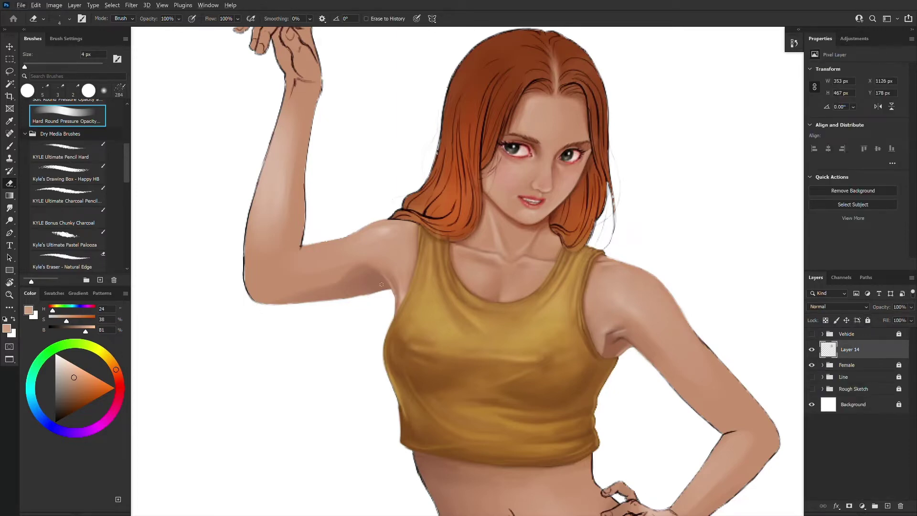
pyautogui.click(812, 349)
pyautogui.hotkey('ctrl', ',')
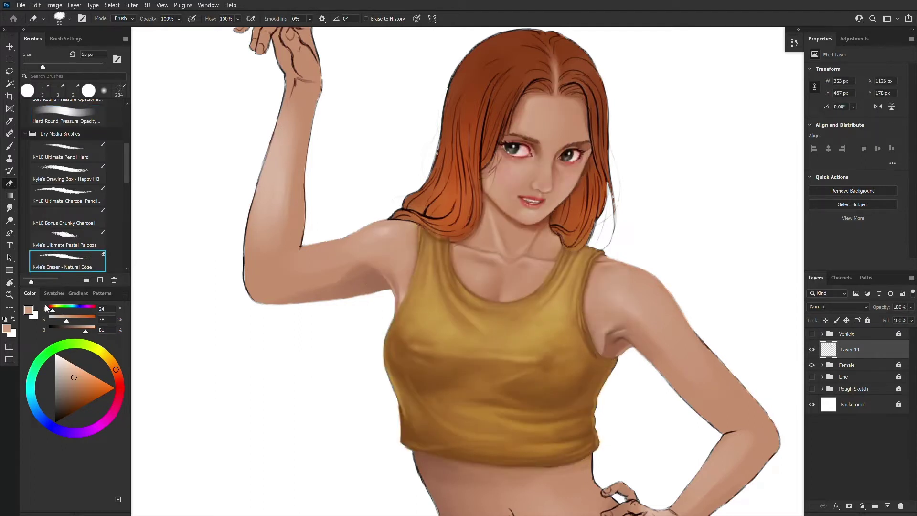
# - Paint along the underside of the raised upper arm in its sampled shadow tone with Hard Round Pressure Size at 5 px
pyautogui.press('b')
pyautogui.keyDown('alt'); pyautogui.click(350, 289); pyautogui.keyUp('alt')
pyautogui.press(']')
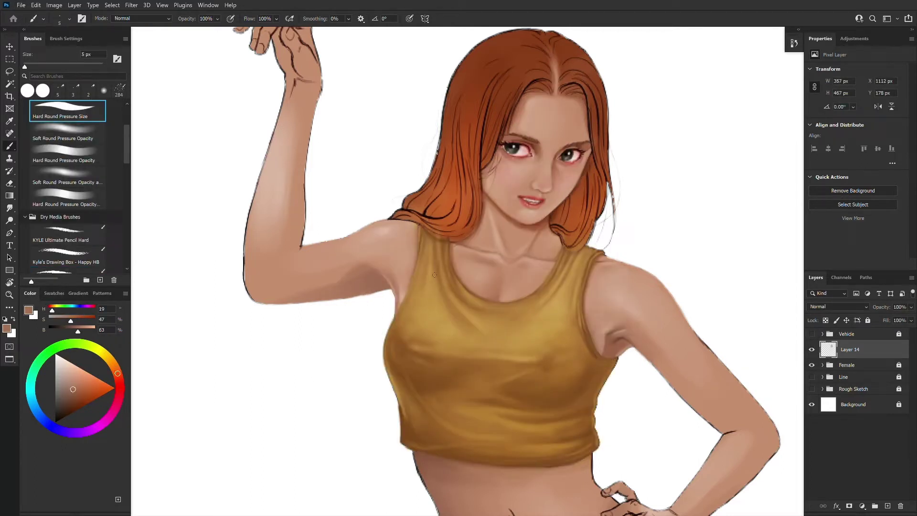
pyautogui.press('[')
# - Paint the top and outer edge of the lowered-arm shoulder with sampled skin tones at about 6 px
pyautogui.keyDown('alt'); pyautogui.click(605, 258); pyautogui.keyUp('alt')
pyautogui.press(']')
pyautogui.press(']')
pyautogui.keyDown('alt'); pyautogui.click(625, 266); pyautogui.keyUp('alt')
pyautogui.keyDown('alt'); pyautogui.click(642, 270); pyautogui.keyUp('alt')
pyautogui.moveTo(642, 271); pyautogui.dragTo(671, 298)
pyautogui.press(']')
pyautogui.press(']')
pyautogui.keyDown('alt'); pyautogui.click(628, 273); pyautogui.keyUp('alt')
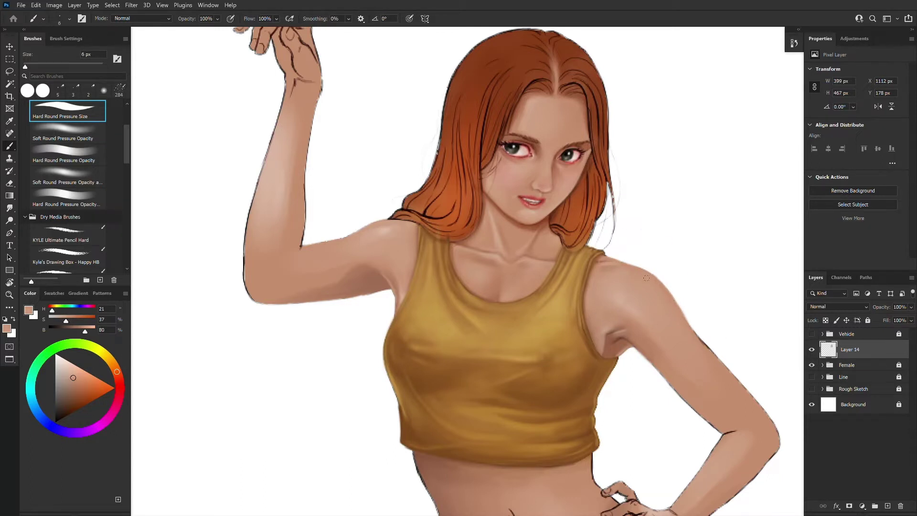
# - Refine the lowered-arm shoulder beside the top's strap with small strokes of sampled skin tones, down to about 3 px
pyautogui.keyDown('alt'); pyautogui.click(617, 345); pyautogui.keyUp('alt')
pyautogui.keyDown('alt'); pyautogui.click(623, 265); pyautogui.keyUp('alt')
pyautogui.press('[')
pyautogui.press('[')
pyautogui.press('[')
pyautogui.press('[')
pyautogui.keyDown('alt'); pyautogui.click(601, 261); pyautogui.keyUp('alt')
pyautogui.press(']')
pyautogui.keyDown('alt'); pyautogui.click(602, 271); pyautogui.keyUp('alt')
pyautogui.keyDown('alt'); pyautogui.click(607, 263); pyautogui.keyUp('alt')
pyautogui.press('[')
pyautogui.press('[')
pyautogui.press('[')
# - Clean up the raised arm's upper edge from elbow crease to shoulder with sampled skin tones, using Hard Round Pressure Opacity at 4 px
pyautogui.keyDown('alt'); pyautogui.click(387, 221); pyautogui.keyUp('alt')
pyautogui.keyDown('alt'); pyautogui.click(307, 245); pyautogui.keyUp('alt')
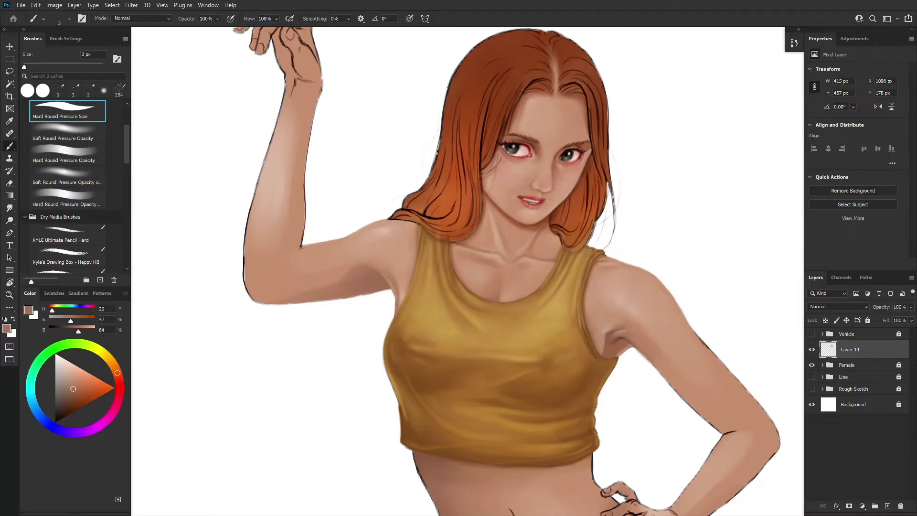
pyautogui.click(67, 198)
pyautogui.keyDown('alt'); pyautogui.click(305, 247); pyautogui.keyUp('alt')
pyautogui.press(']')
pyautogui.keyDown('alt'); pyautogui.click(302, 248); pyautogui.keyUp('alt')
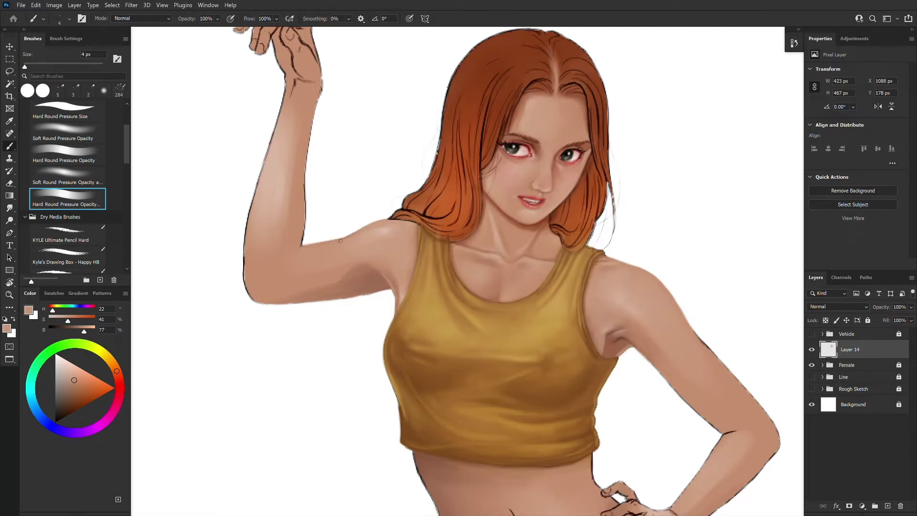
pyautogui.moveTo(385, 222); pyautogui.dragTo(409, 223)
pyautogui.keyDown('alt'); pyautogui.click(413, 223); pyautogui.keyUp('alt')
# - Shade the lower part of the raised upper arm with sampled mid and shadow skin tones at about 7 px
pyautogui.keyDown('alt'); pyautogui.click(355, 267); pyautogui.keyUp('alt')
pyautogui.press(']')
pyautogui.press(']')
pyautogui.press(']')
pyautogui.press(']')
pyautogui.keyDown('alt'); pyautogui.click(346, 288); pyautogui.keyUp('alt')
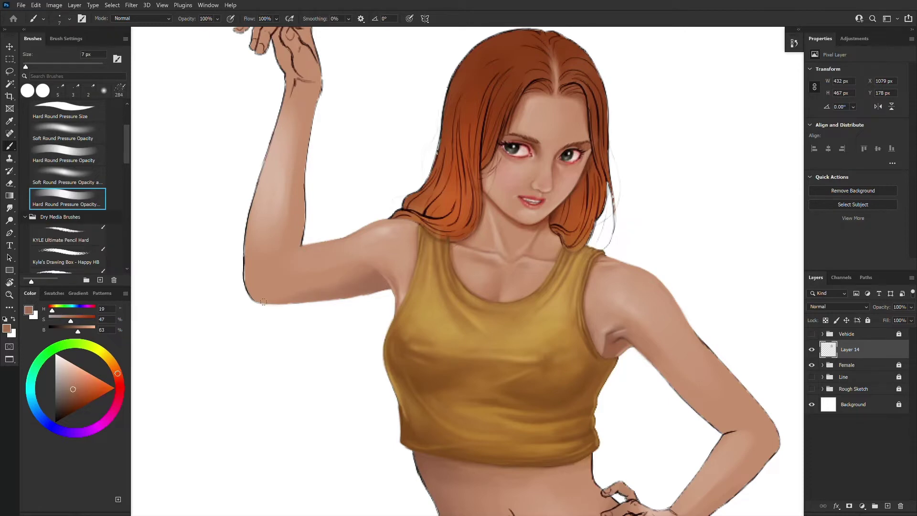
# - Paint the lower edge of the raised elbow in the shadow skin tone with the Hard Round Pressure Size and Opacity brushes at 3 to 5 px
pyautogui.press('[')
pyautogui.press('[')
pyautogui.press('[')
pyautogui.moveTo(291, 298); pyautogui.dragTo(257, 303)
pyautogui.click(72, 118)
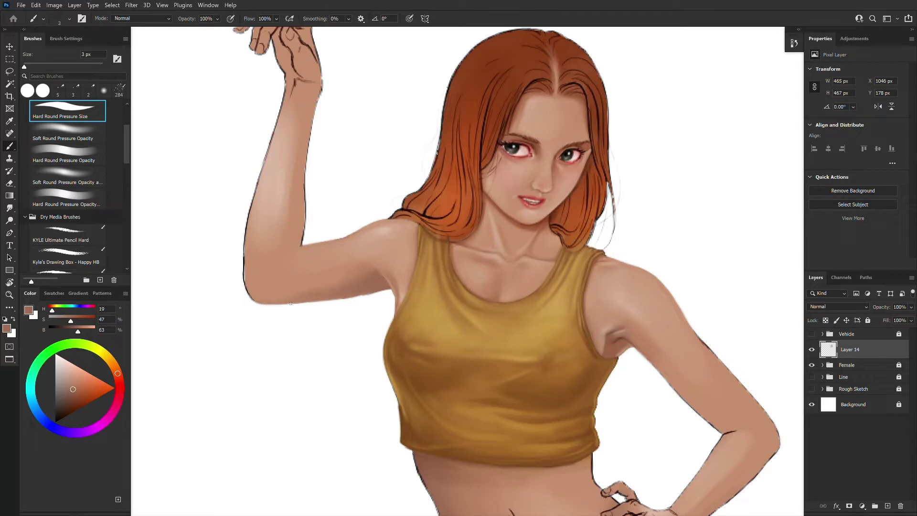
pyautogui.press(']')
pyautogui.click(70, 192)
pyautogui.press(']')
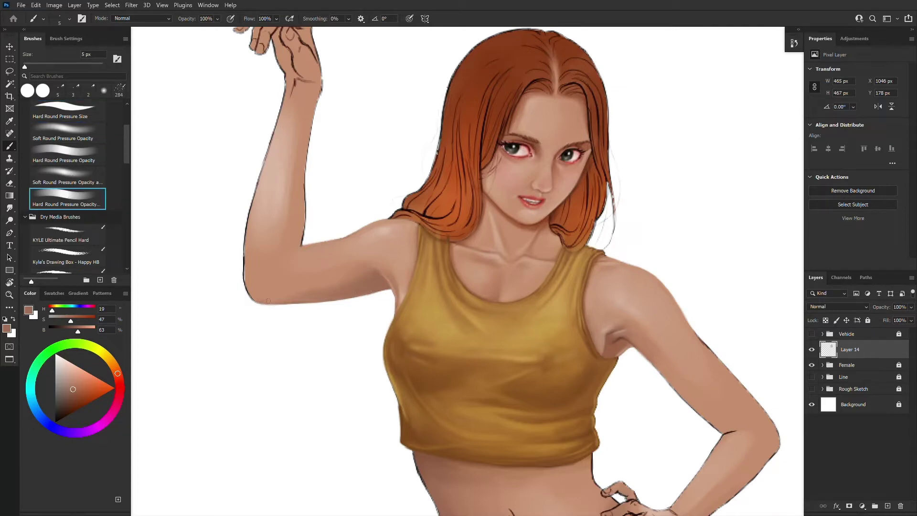
# - Tint the raised elbow with a saturated red (H 8, S 92, B 96), using the Soft Round Pressure Opacity brush from 7 px upward
pyautogui.keyDown('alt'); pyautogui.click(388, 227); pyautogui.keyUp('alt')
pyautogui.keyDown('alt'); pyautogui.click(388, 227); pyautogui.keyUp('alt')
pyautogui.click(108, 386)
pyautogui.click(119, 382)
pyautogui.click(71, 182)
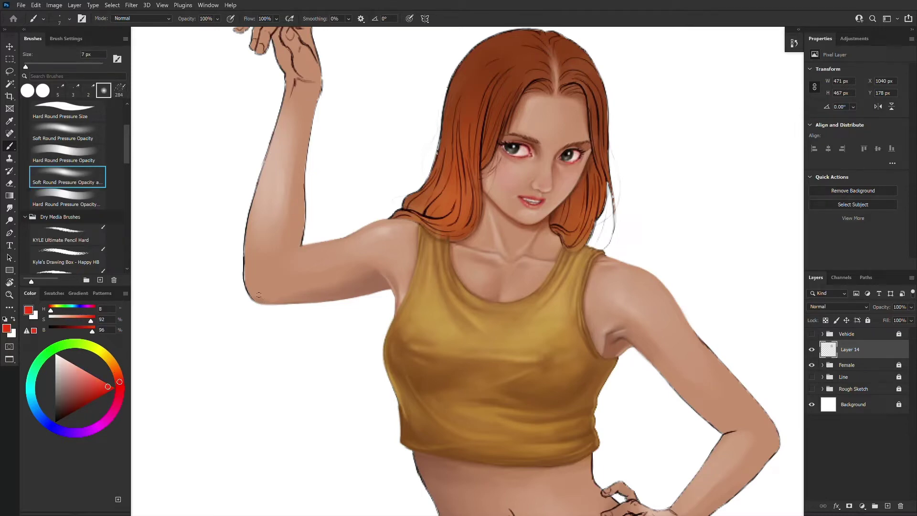
pyautogui.press(']')
pyautogui.press(']')
pyautogui.press(']')
pyautogui.press(']')
pyautogui.press(']')
# - Blend the underside of the raised upper arm toward the armpit with sampled skin tones, using Hard Round Pressure Opacity at up to 15 px
pyautogui.press('.')
pyautogui.keyDown('alt'); pyautogui.click(327, 294); pyautogui.keyUp('alt')
pyautogui.keyDown('alt'); pyautogui.click(328, 284); pyautogui.keyUp('alt')
pyautogui.press(']')
pyautogui.press(']')
pyautogui.press(']')
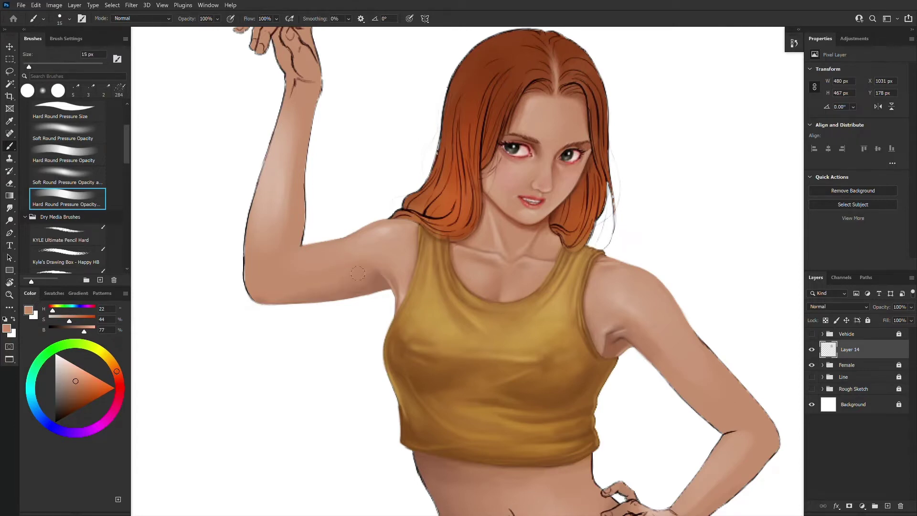
pyautogui.keyDown('alt'); pyautogui.click(387, 283); pyautogui.keyUp('alt')
pyautogui.press('[')
pyautogui.press('[')
pyautogui.press('[')
pyautogui.press('[')
# - Paint the inner edge of the lowered upper arm below the armpit in a sampled shadow tone with Hard Round Pressure Size at 3 to 4 px
pyautogui.moveTo(625, 416); pyautogui.dragTo(561, 394)
pyautogui.keyDown('alt'); pyautogui.click(554, 310); pyautogui.keyUp('alt')
pyautogui.click(82, 116)
pyautogui.keyDown('alt'); pyautogui.click(545, 304); pyautogui.keyUp('alt')
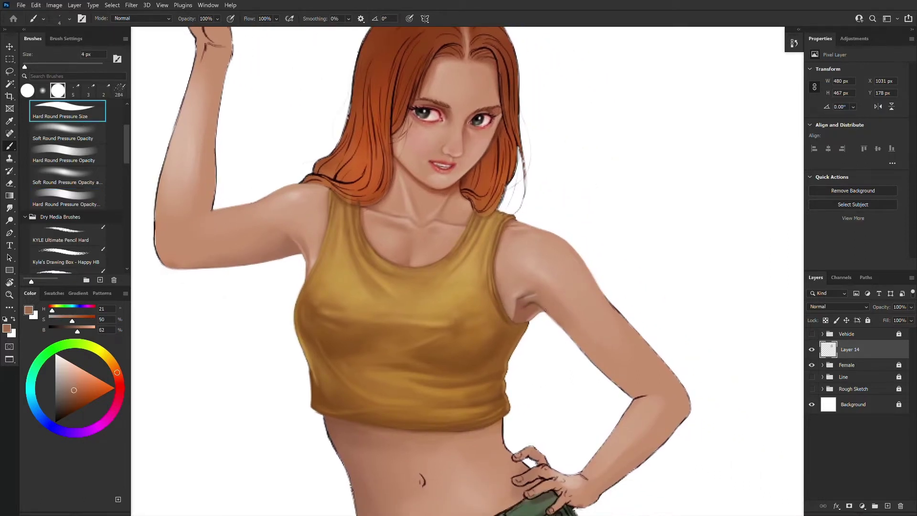
pyautogui.press(']')
pyautogui.moveTo(563, 330); pyautogui.dragTo(580, 348)
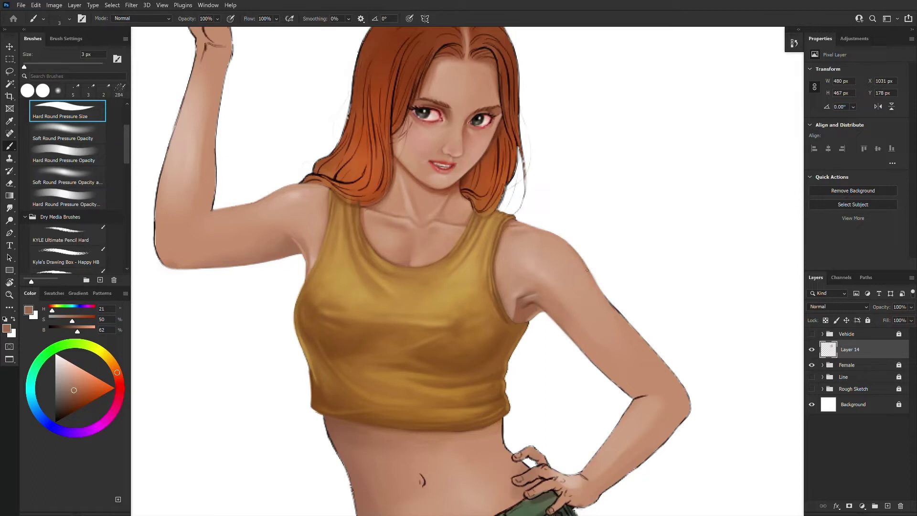
# - Blend the outer edge of the lowered-arm shoulder with sampled skin tones, using Hard Round Pressure Opacity at 5 px
pyautogui.click(69, 196)
pyautogui.keyDown('alt'); pyautogui.click(564, 249); pyautogui.keyUp('alt')
pyautogui.keyDown('alt'); pyautogui.click(581, 262); pyautogui.keyUp('alt')
pyautogui.keyDown('alt'); pyautogui.click(592, 283); pyautogui.keyUp('alt')
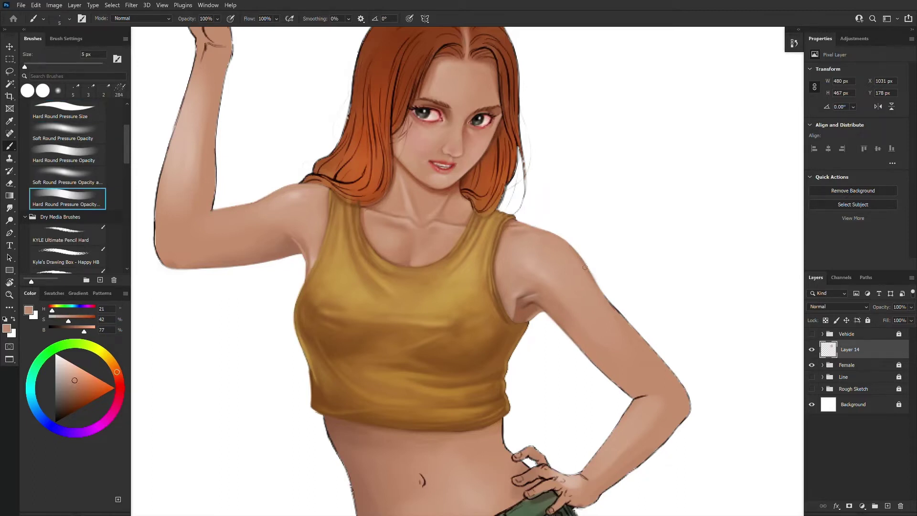
# - Soften the highlight on the lowered-arm shoulder with sampled lighter skin tones at about 9 px
pyautogui.keyDown('alt'); pyautogui.click(557, 258); pyautogui.keyUp('alt')
pyautogui.keyDown('alt'); pyautogui.click(539, 264); pyautogui.keyUp('alt')
pyautogui.press(']')
pyautogui.press(']')
pyautogui.press(']')
pyautogui.press(']')
pyautogui.press(']')
pyautogui.press('[')
pyautogui.press('[')
pyautogui.press('[')
# - Paint over the outline where the hair rests on the raised-arm shoulder, using sampled dark hair and skin tones at about 3 px
pyautogui.hotkey('ctrl', '-')
pyautogui.hotkey('ctrl', '-')
pyautogui.hotkey('ctrl', '+')
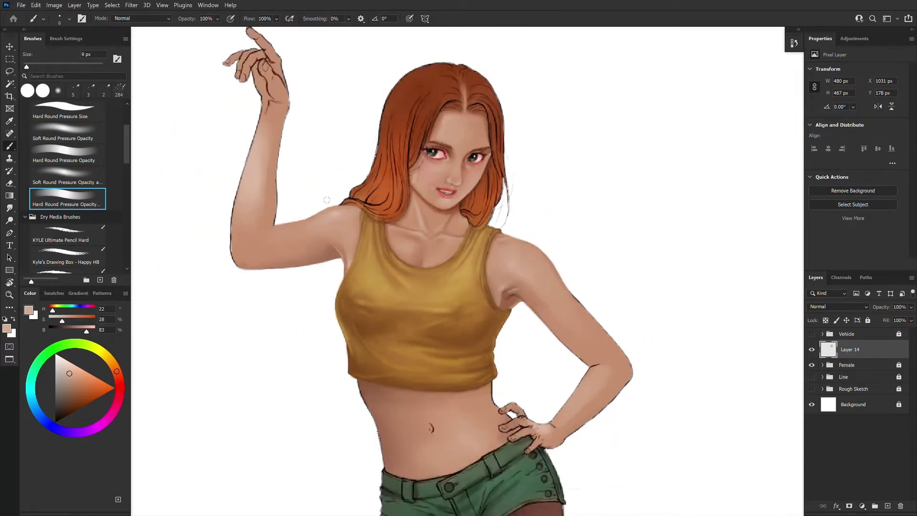
pyautogui.press(']')
pyautogui.press(']')
pyautogui.press(']')
pyautogui.scroll(5, 327, 199)
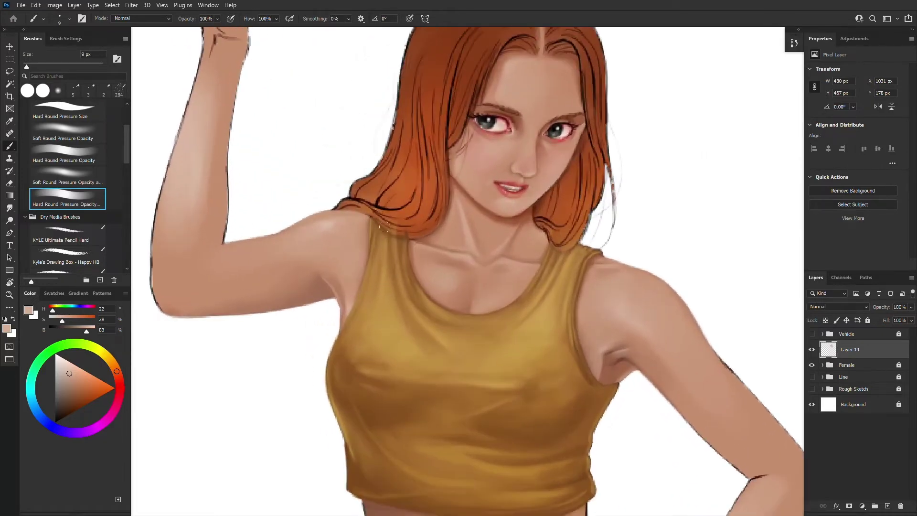
pyautogui.keyDown('alt'); pyautogui.click(367, 204); pyautogui.keyUp('alt')
pyautogui.press('[')
pyautogui.press('[')
pyautogui.press('[')
pyautogui.press('[')
pyautogui.press('[')
pyautogui.press('[')
pyautogui.press('[')
pyautogui.keyDown('alt'); pyautogui.click(348, 208); pyautogui.keyUp('alt')
pyautogui.keyDown('alt'); pyautogui.click(365, 214); pyautogui.keyUp('alt')
pyautogui.keyDown('alt'); pyautogui.click(350, 209); pyautogui.keyUp('alt')
pyautogui.press('[')
pyautogui.keyDown('alt'); pyautogui.click(340, 210); pyautogui.keyUp('alt')
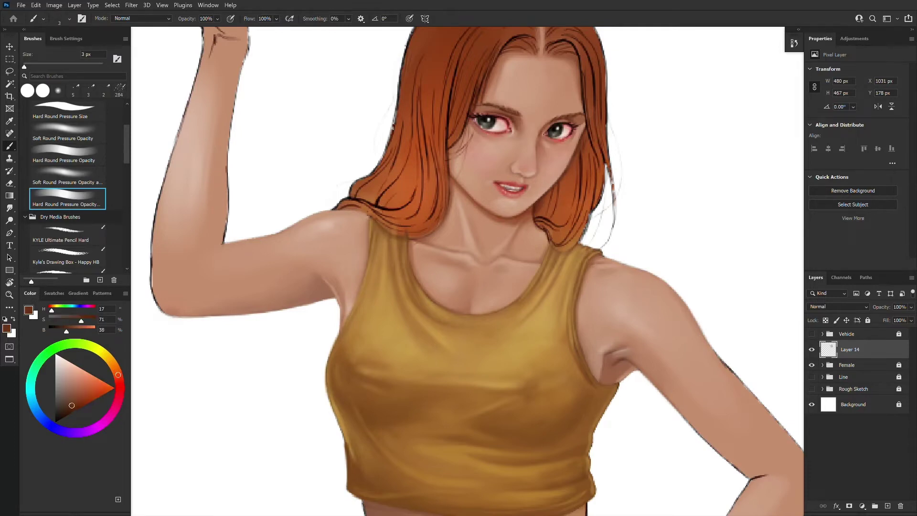
# - Paint the hair ends above the raised-arm side strap with sampled orange hair tones at about 4 px
pyautogui.keyDown('alt'); pyautogui.click(407, 245); pyautogui.keyUp('alt')
pyautogui.moveTo(400, 231); pyautogui.dragTo(434, 225)
pyautogui.keyDown('alt'); pyautogui.click(378, 212); pyautogui.keyUp('alt')
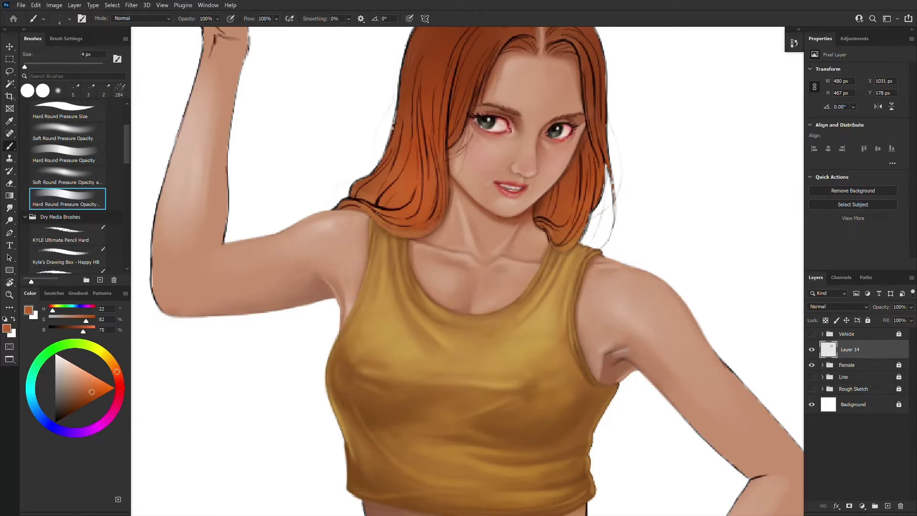
# - Paint the hair ends beside the neck on the lowered-arm side with sampled orange-brown hair tones at 4 px
pyautogui.keyDown('alt'); pyautogui.click(579, 226); pyautogui.keyUp('alt')
pyautogui.keyDown('alt'); pyautogui.click(578, 230); pyautogui.keyUp('alt')
pyautogui.moveTo(593, 214); pyautogui.dragTo(586, 226)
pyautogui.keyDown('alt'); pyautogui.click(560, 243); pyautogui.keyUp('alt')
pyautogui.scroll(-3, 560, 243)
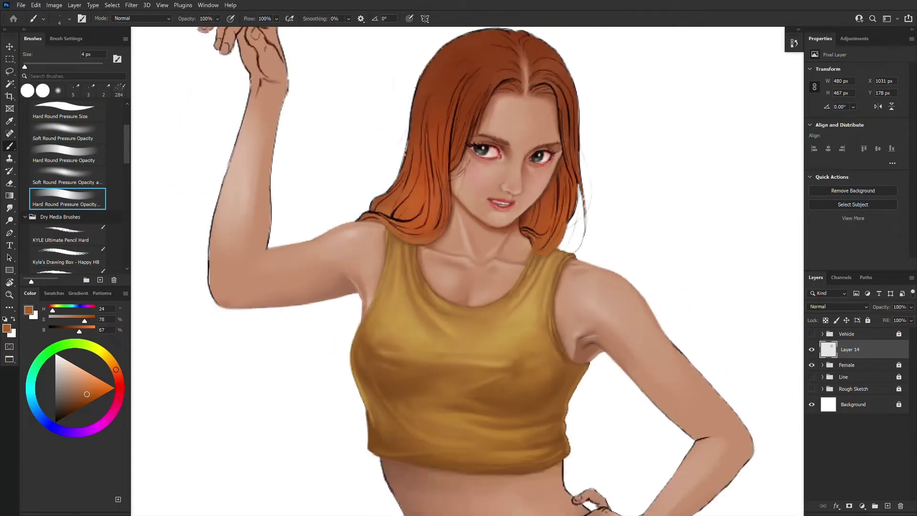
# - Examine the whole figure and the torso at several zoom levels to judge the shading of the yellow top
pyautogui.hotkey('ctrl', '-')
pyautogui.hotkey('ctrl', '+')
pyautogui.hotkey('ctrl', '0')
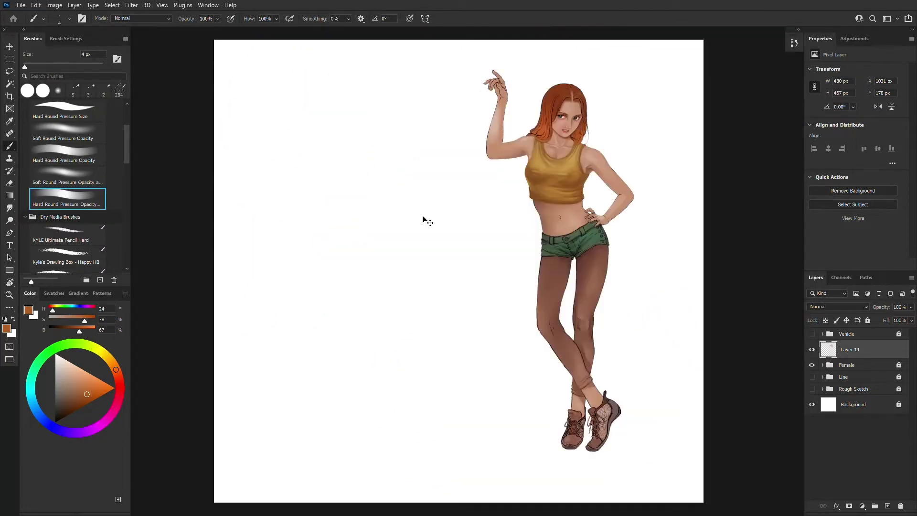
pyautogui.hotkey('ctrl', '-')
pyautogui.hotkey('ctrl', '1')
pyautogui.hotkey('ctrl', '-')
pyautogui.hotkey('ctrl', '-')
pyautogui.hotkey('ctrl', '0')
pyautogui.press('e')
pyautogui.hotkey('ctrl', '1')
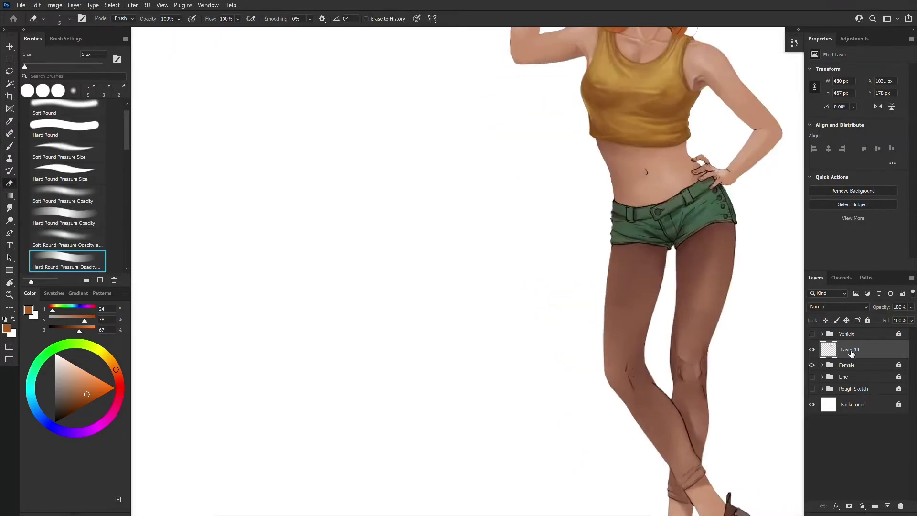
# - Paint shading along the left-hand chest fold of the yellow top with a small brush in sampled ochre tones
pyautogui.scroll(3, 442, 385)
pyautogui.press('b')
pyautogui.moveTo(737, 283)
pyautogui.mouseDown()
pyautogui.moveTo(670, 351)
pyautogui.moveTo(676, 395)
pyautogui.mouseUp()
pyautogui.hotkey('ctrl', '+')
pyautogui.press(']')
pyautogui.keyDown('alt'); pyautogui.click(409, 258); pyautogui.keyUp('alt')
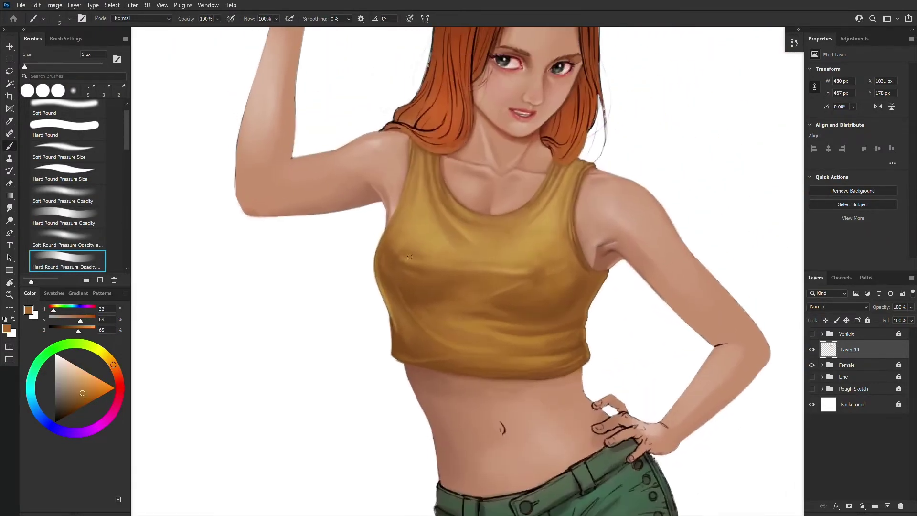
pyautogui.keyDown('alt'); pyautogui.click(423, 251); pyautogui.keyUp('alt')
pyautogui.press('[')
pyautogui.press('[')
# - Blend the left-hand chest fold toward the middle of the top using tones sampled from the surrounding fabric
pyautogui.keyDown('alt'); pyautogui.click(450, 264); pyautogui.keyUp('alt')
pyautogui.press(']')
pyautogui.press(']')
pyautogui.keyDown('alt'); pyautogui.click(433, 253); pyautogui.keyUp('alt')
pyautogui.keyDown('alt'); pyautogui.click(407, 252); pyautogui.keyUp('alt')
pyautogui.keyDown('alt'); pyautogui.click(391, 252); pyautogui.keyUp('alt')
# - Soften the right-hand chest fold of the top with light and mid ochre tones sampled around it
pyautogui.keyDown('alt'); pyautogui.click(523, 267); pyautogui.keyUp('alt')
pyautogui.press(']')
pyautogui.press(']')
pyautogui.press(']')
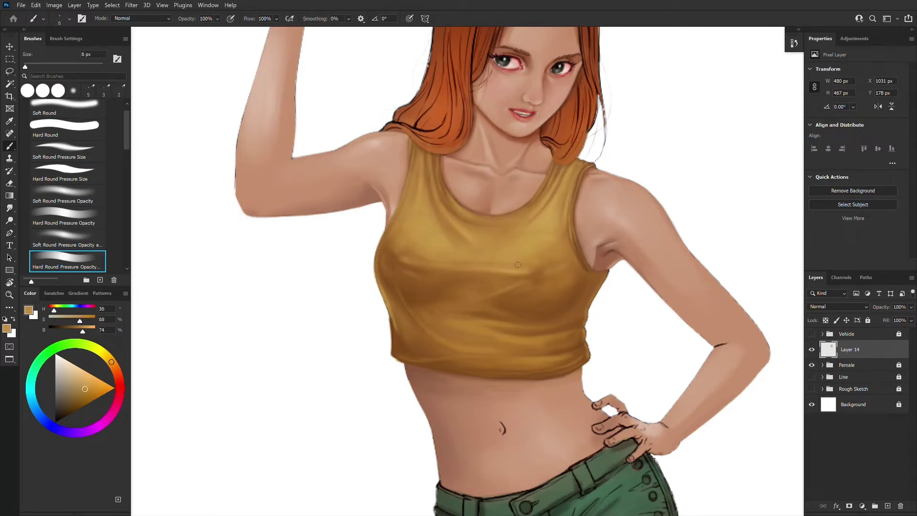
pyautogui.press('[')
pyautogui.press('[')
pyautogui.keyDown('alt'); pyautogui.click(522, 271); pyautogui.keyUp('alt')
pyautogui.press('[')
pyautogui.keyDown('alt'); pyautogui.click(512, 271); pyautogui.keyUp('alt')
# - Refine the crease across the middle of the chest with a finer brush in a sampled yellow tone
pyautogui.hotkey('ctrl', '-')
pyautogui.hotkey('ctrl', '-')
pyautogui.hotkey('ctrl', '+')
pyautogui.hotkey('ctrl', '+')
pyautogui.press('[')
pyautogui.keyDown('alt'); pyautogui.click(492, 263); pyautogui.keyUp('alt')
pyautogui.press('[')
pyautogui.press('[')
pyautogui.press('[')
# - Brighten the upper chest of the top with a 6 px brush in light yellow-orange tones
pyautogui.keyDown('alt'); pyautogui.click(406, 232); pyautogui.keyUp('alt')
pyautogui.press(']')
pyautogui.press(']')
pyautogui.press(']')
pyautogui.press(']')
pyautogui.keyDown('alt'); pyautogui.click(461, 228); pyautogui.keyUp('alt')
pyautogui.press('[')
# - Smooth the lit fabric of the top with a 9 px brush in a sampled golden tone
pyautogui.hotkey('ctrl', '-')
pyautogui.hotkey('ctrl', '-')
pyautogui.hotkey('ctrl', '-')
pyautogui.hotkey('ctrl', '+')
pyautogui.hotkey('ctrl', '+')
pyautogui.hotkey('ctrl', '+')
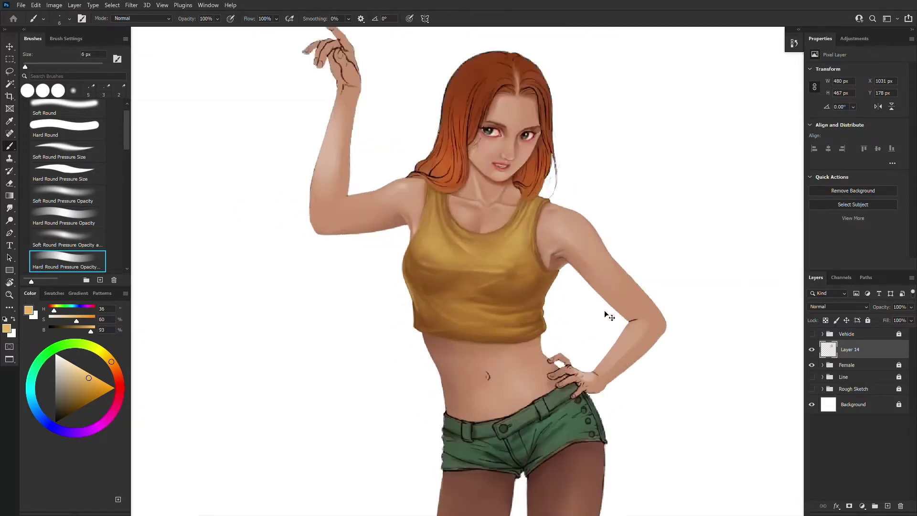
pyautogui.press(']')
pyautogui.press(']')
pyautogui.keyDown('alt'); pyautogui.click(425, 242); pyautogui.keyUp('alt')
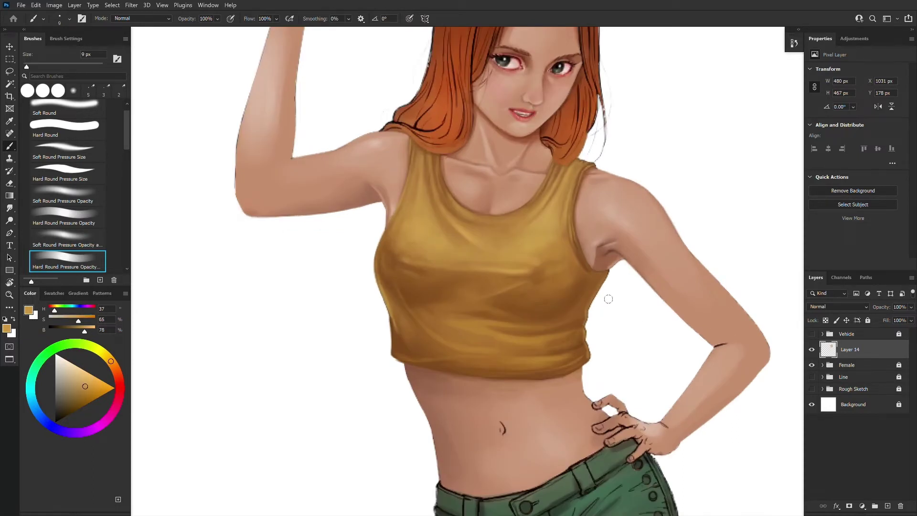
# - Refine the top's edge below the right-hand armhole with a 4 px brush in a sampled brown
pyautogui.press('[')
pyautogui.press('[')
pyautogui.press('[')
pyautogui.press('[')
pyautogui.press('[')
pyautogui.press(']')
pyautogui.press(']')
pyautogui.keyDown('alt'); pyautogui.click(547, 273); pyautogui.keyUp('alt')
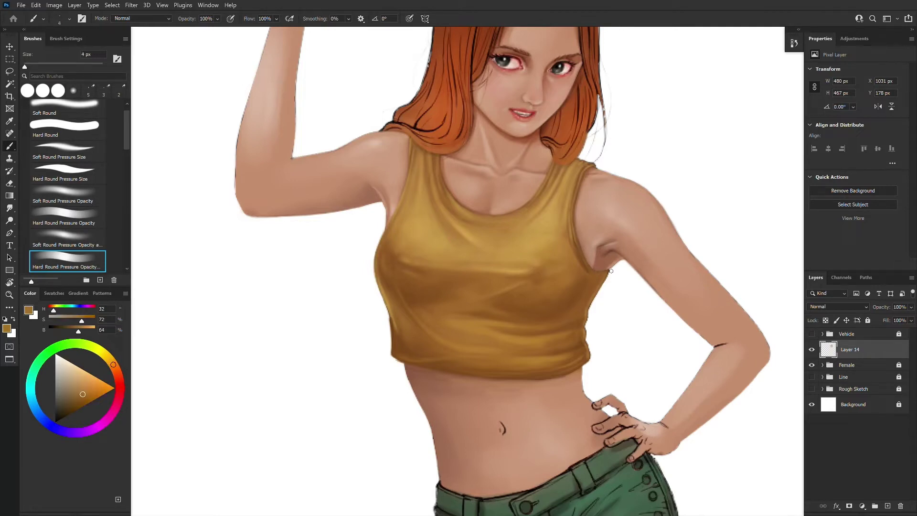
# - Rework the shadow edge of the left-hand chest fold with a fine brush in sampled light and dark ochres
pyautogui.press(']')
pyautogui.press(']')
pyautogui.keyDown('alt'); pyautogui.click(404, 258); pyautogui.keyUp('alt')
pyautogui.keyDown('alt'); pyautogui.click(413, 260); pyautogui.keyUp('alt')
pyautogui.press('[')
pyautogui.press('[')
pyautogui.keyDown('alt'); pyautogui.click(389, 264); pyautogui.keyUp('alt')
pyautogui.keyDown('alt'); pyautogui.click(405, 255); pyautogui.keyUp('alt')
# - Blend the right-hand chest area with a 10 px brush in a sampled golden tone and check the whole figure
pyautogui.press(']')
pyautogui.press(']')
pyautogui.press(']')
pyautogui.press(']')
pyautogui.press(']')
pyautogui.press(']')
pyautogui.keyDown('alt'); pyautogui.click(500, 267); pyautogui.keyUp('alt')
pyautogui.hotkey('ctrl', '0')
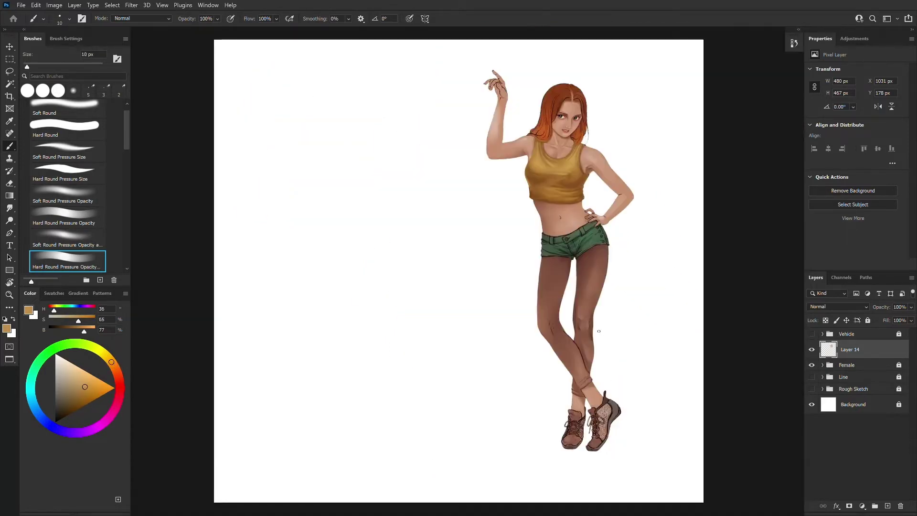
# - Detail the folds beneath the chest with a 5 px brush in ochre sampled from the top
pyautogui.hotkey('ctrl', '+')
pyautogui.moveTo(597, 331); pyautogui.dragTo(524, 409)
pyautogui.hotkey('ctrl', '+')
pyautogui.moveTo(580, 124); pyautogui.dragTo(477, 262)
pyautogui.press('[')
pyautogui.press('[')
pyautogui.press('[')
pyautogui.press('[')
pyautogui.press('[')
pyautogui.keyDown('alt'); pyautogui.click(427, 258); pyautogui.keyUp('alt')
pyautogui.keyDown('alt'); pyautogui.click(476, 262); pyautogui.keyUp('alt')
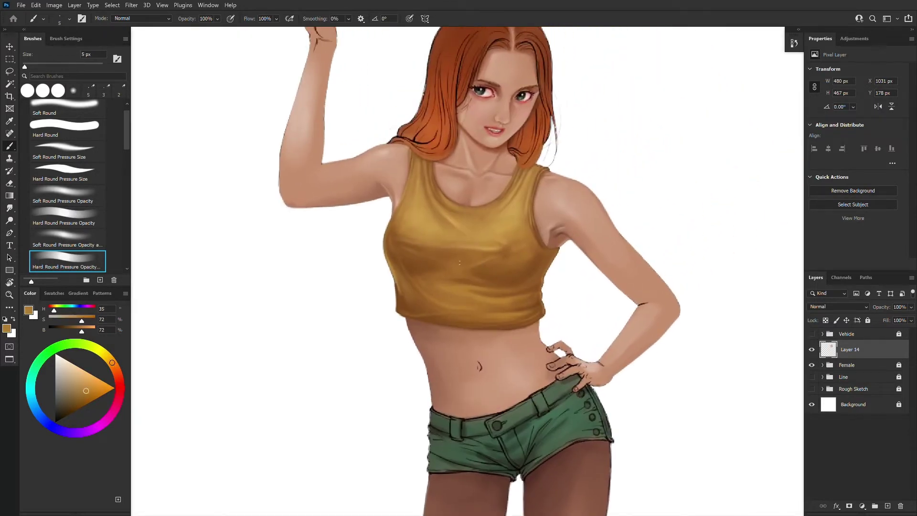
# - Define the diagonal creases in the middle of the top with a fine brush in sampled fabric tones
pyautogui.keyDown('alt'); pyautogui.click(437, 260); pyautogui.keyUp('alt')
pyautogui.press('[')
pyautogui.press('[')
pyautogui.keyDown('alt'); pyautogui.click(449, 259); pyautogui.keyUp('alt')
pyautogui.keyDown('alt'); pyautogui.click(451, 270); pyautogui.keyUp('alt')
pyautogui.keyDown('alt'); pyautogui.click(488, 253); pyautogui.keyUp('alt')
pyautogui.press(']')
pyautogui.keyDown('alt'); pyautogui.click(468, 273); pyautogui.keyUp('alt')
# - Deepen the broad shadow on the right-hand side of the top with a 15 px brush in sampled brown
pyautogui.press(']')
pyautogui.press(']')
pyautogui.press(']')
pyautogui.press(']')
pyautogui.keyDown('alt'); pyautogui.click(489, 275); pyautogui.keyUp('alt')
pyautogui.keyDown('alt'); pyautogui.click(483, 277); pyautogui.keyUp('alt')
pyautogui.press(']')
pyautogui.press(']')
pyautogui.keyDown('alt'); pyautogui.click(461, 261); pyautogui.keyUp('alt')
pyautogui.keyDown('alt'); pyautogui.click(508, 265); pyautogui.keyUp('alt')
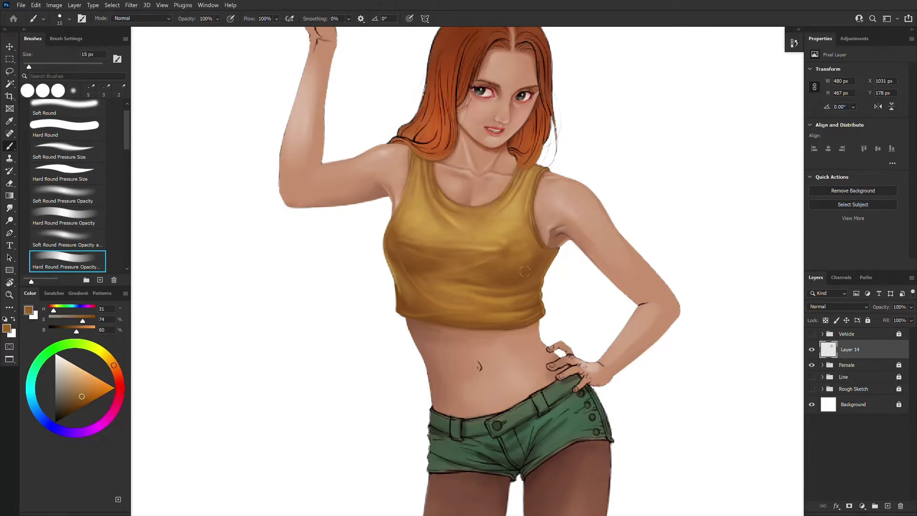
# - Blend the shadow under the chest with a 9 px brush in a sampled mid ochre
pyautogui.keyDown('alt'); pyautogui.click(477, 270); pyautogui.keyUp('alt')
pyautogui.press('[')
pyautogui.press('[')
pyautogui.keyDown('alt'); pyautogui.click(494, 277); pyautogui.keyUp('alt')
pyautogui.hotkey('ctrl', '-')
pyautogui.hotkey('ctrl', '-')
pyautogui.hotkey('ctrl', '-')
pyautogui.hotkey('ctrl', '+')
pyautogui.hotkey('ctrl', '+')
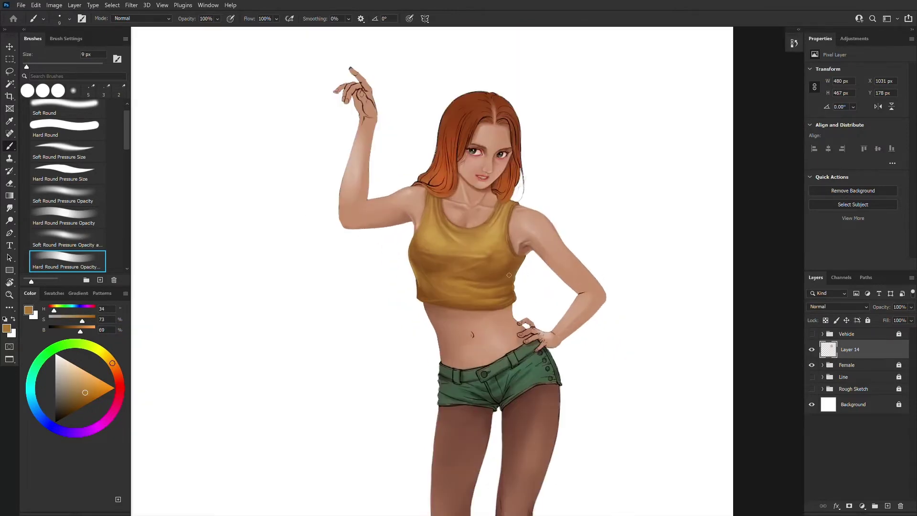
pyautogui.hotkey('ctrl', '+')
# - Touch up the folds in the lower middle of the top with a 5 px brush in sampled ochre
pyautogui.keyDown('alt'); pyautogui.click(519, 283); pyautogui.keyUp('alt')
pyautogui.keyDown('alt'); pyautogui.click(463, 283); pyautogui.keyUp('alt')
pyautogui.press('[')
pyautogui.press('[')
pyautogui.press('[')
pyautogui.press('[')
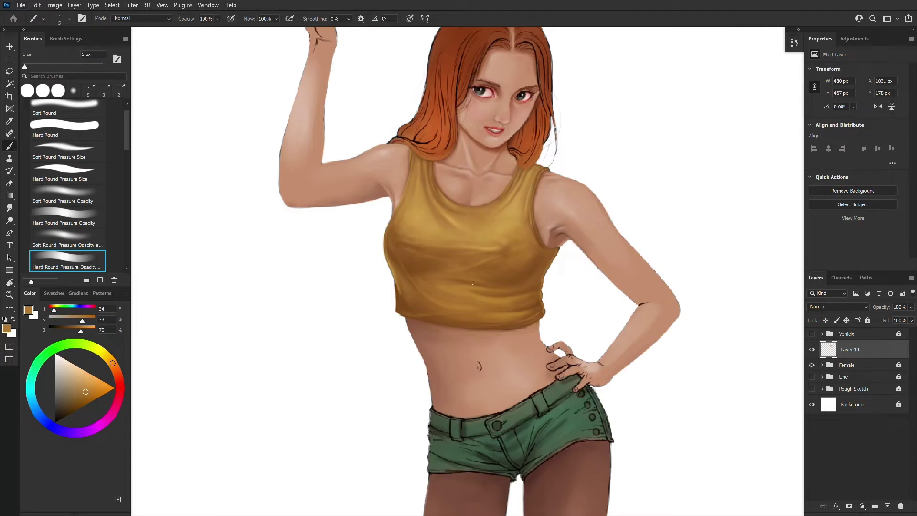
# - Add lighter accents to the top's folds with a 6 px brush in a tone sampled from the right-hand chest
pyautogui.keyDown('alt'); pyautogui.click(422, 280); pyautogui.keyUp('alt')
pyautogui.keyDown('alt'); pyautogui.click(479, 241); pyautogui.keyUp('alt')
pyautogui.hotkey('ctrl', '-')
pyautogui.hotkey('ctrl', '-')
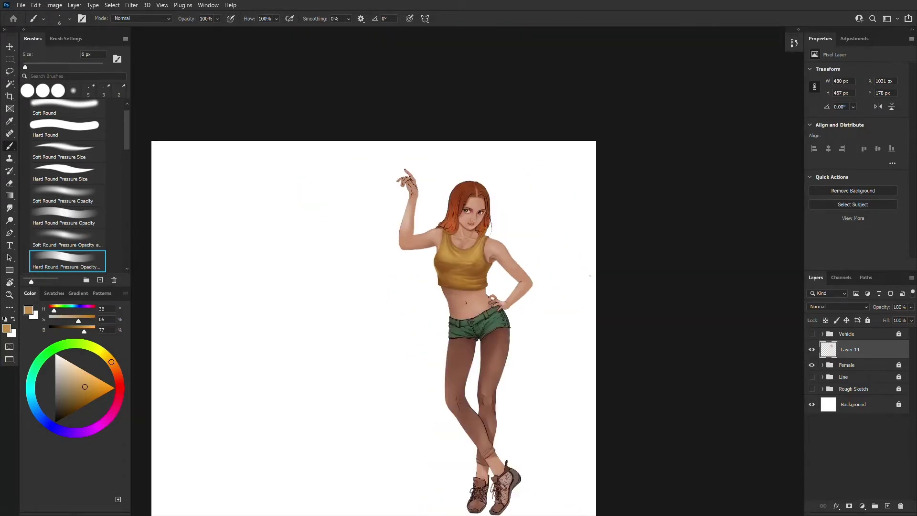
pyautogui.hotkey('ctrl', '+')
pyautogui.hotkey('ctrl', '+')
# - Darken the shadowed right-hand side of the top's waist with a 10 px brush in a sampled dark brown
pyautogui.keyDown('alt'); pyautogui.click(423, 263); pyautogui.keyUp('alt')
pyautogui.press(']')
pyautogui.press(']')
pyautogui.press(']')
pyautogui.press(']')
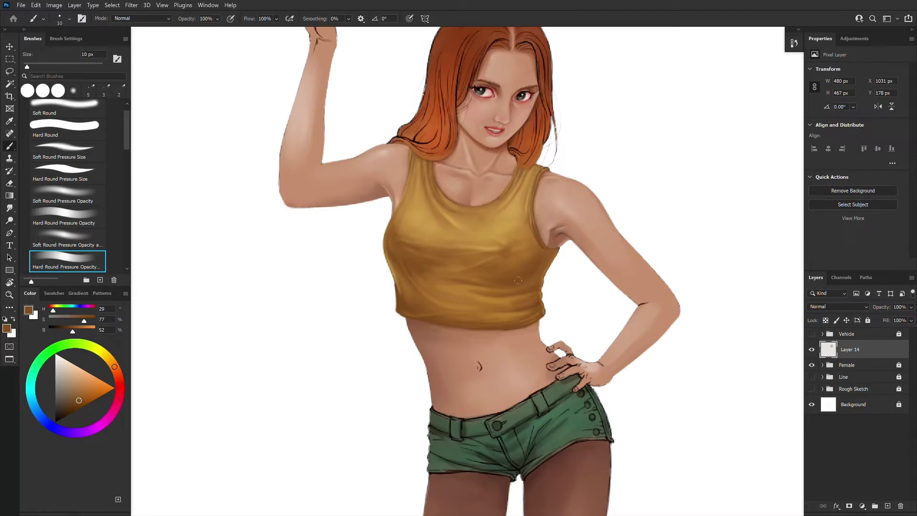
# - Refine the right-hand side of the top with 8 px and 7 px brushes in tones sampled near the neckline
pyautogui.keyDown('alt'); pyautogui.click(433, 214); pyautogui.keyUp('alt')
pyautogui.press('[')
pyautogui.press('[')
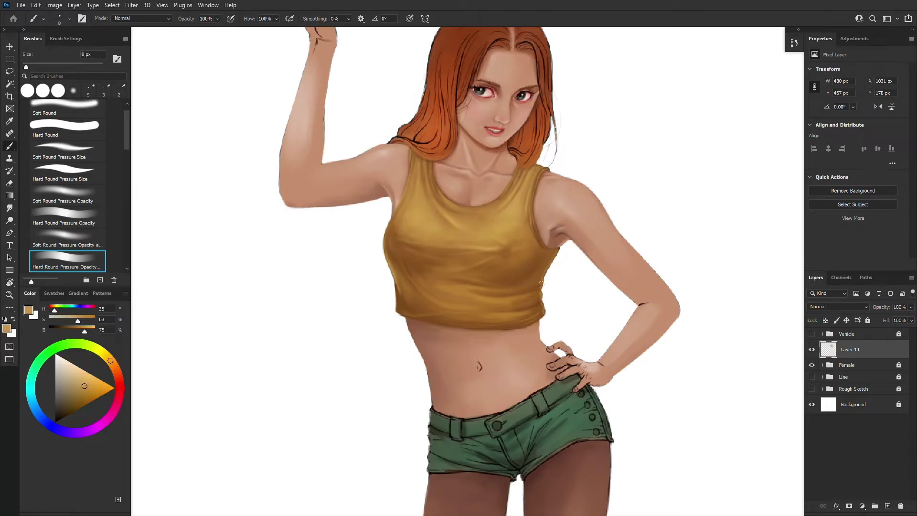
pyautogui.keyDown('alt'); pyautogui.click(444, 210); pyautogui.keyUp('alt')
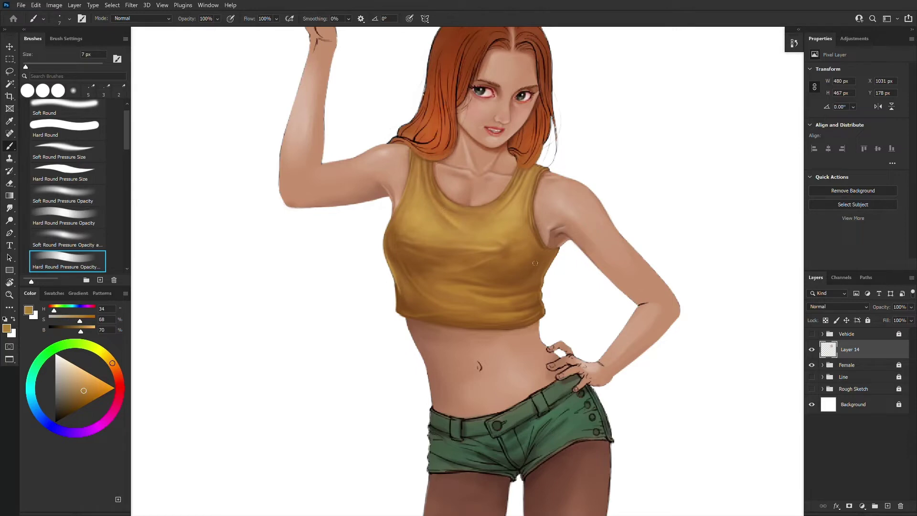
# - Paint thin highlights on the folds near the top's hem with a 3 px brush in sampled light yellow
pyautogui.hotkey('ctrl', '-')
pyautogui.hotkey('ctrl', '+')
pyautogui.keyDown('alt'); pyautogui.click(518, 225); pyautogui.keyUp('alt')
pyautogui.press('[')
pyautogui.press('[')
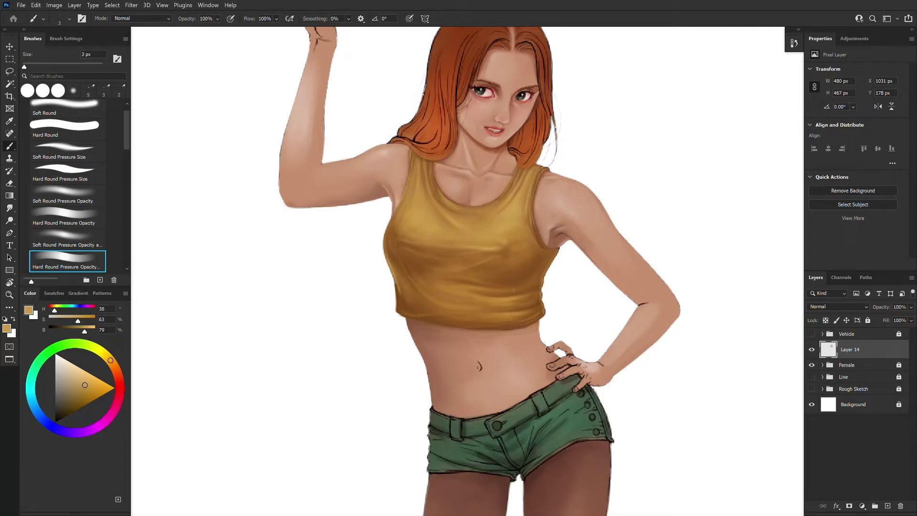
# - Lighten the left-hand chest fold with a 5 px brush in the same light yellow
pyautogui.hotkey('ctrl', '-')
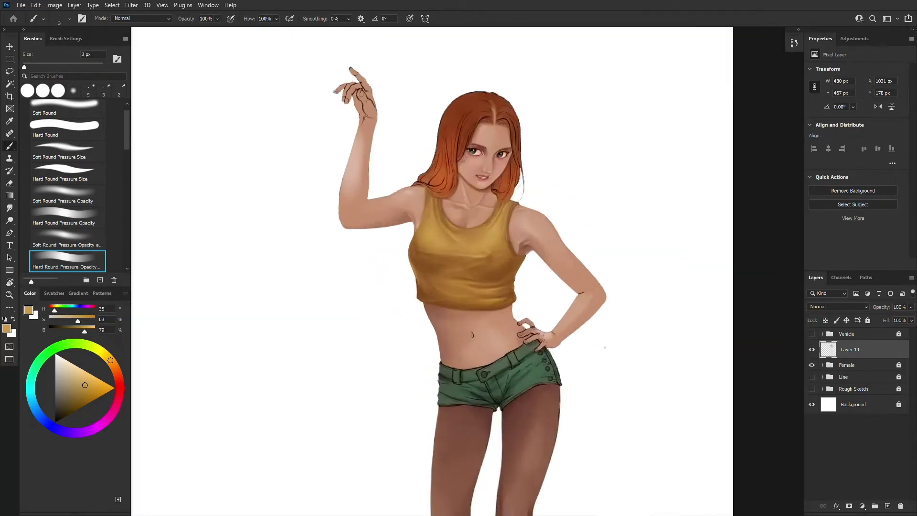
pyautogui.hotkey('ctrl', '+')
pyautogui.press(']')
pyautogui.press(']')
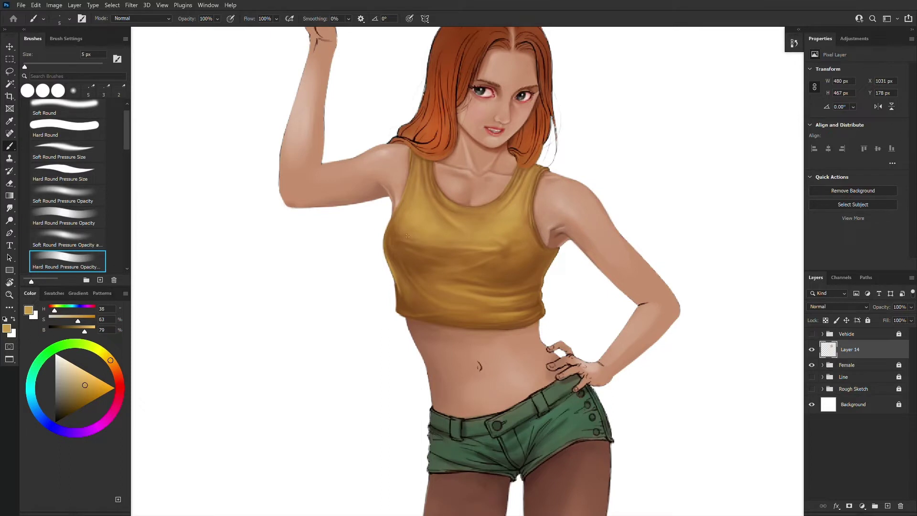
# - Shade the lower folds of the top with an 8 px brush in a sampled brown ochre
pyautogui.keyDown('alt'); pyautogui.click(477, 317); pyautogui.keyUp('alt')
pyautogui.press(']')
pyautogui.press(']')
pyautogui.press(']')
pyautogui.keyDown('alt'); pyautogui.click(459, 288); pyautogui.keyUp('alt')
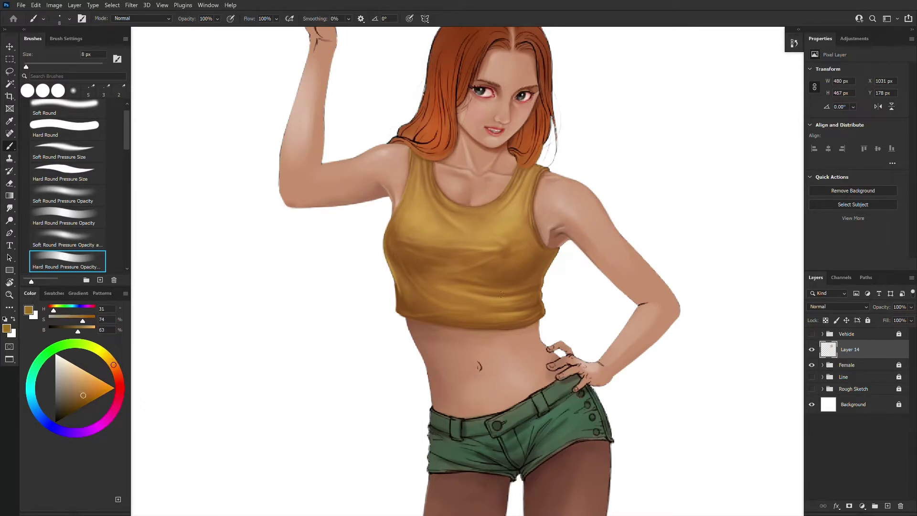
# - Blend the central folds of the yellow top in ochre tones sampled from the fabric, using a slightly larger brush
pyautogui.keyDown('alt'); pyautogui.click(504, 309); pyautogui.keyUp('alt')
pyautogui.keyDown('alt'); pyautogui.click(492, 275); pyautogui.keyUp('alt')
pyautogui.press(']')
pyautogui.press(']')
pyautogui.hotkey('ctrl', '-')
pyautogui.hotkey('ctrl', '+')
pyautogui.keyDown('alt'); pyautogui.click(437, 266); pyautogui.keyUp('alt')
# - Refine the left-hand edge of the top from the chest to the hem in sampled fabric tones
pyautogui.keyDown('alt'); pyautogui.click(399, 226); pyautogui.keyUp('alt')
pyautogui.press('[')
pyautogui.press('[')
pyautogui.keyDown('alt'); pyautogui.click(392, 244); pyautogui.keyUp('alt')
pyautogui.keyDown('alt'); pyautogui.click(398, 238); pyautogui.keyUp('alt')
pyautogui.press(']')
pyautogui.press(']')
pyautogui.keyDown('alt'); pyautogui.click(386, 247); pyautogui.keyUp('alt')
pyautogui.keyDown('alt'); pyautogui.click(411, 302); pyautogui.keyUp('alt')
pyautogui.press(']')
pyautogui.keyDown('alt'); pyautogui.click(402, 303); pyautogui.keyUp('alt')
# - With Layer 14 and Background hidden, stamp the Female group into a new merged layer, hide the group and show Layer 14 again
pyautogui.hotkey('ctrl', '0')
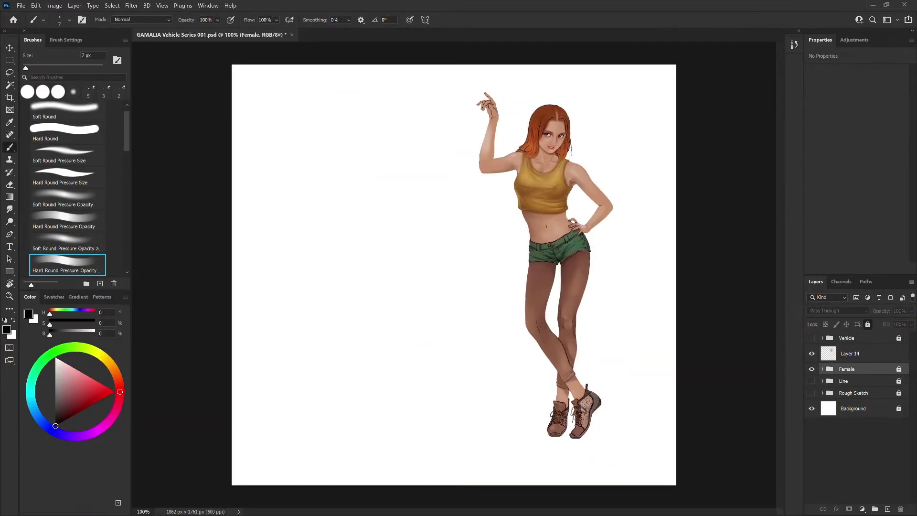
pyautogui.click(812, 354)
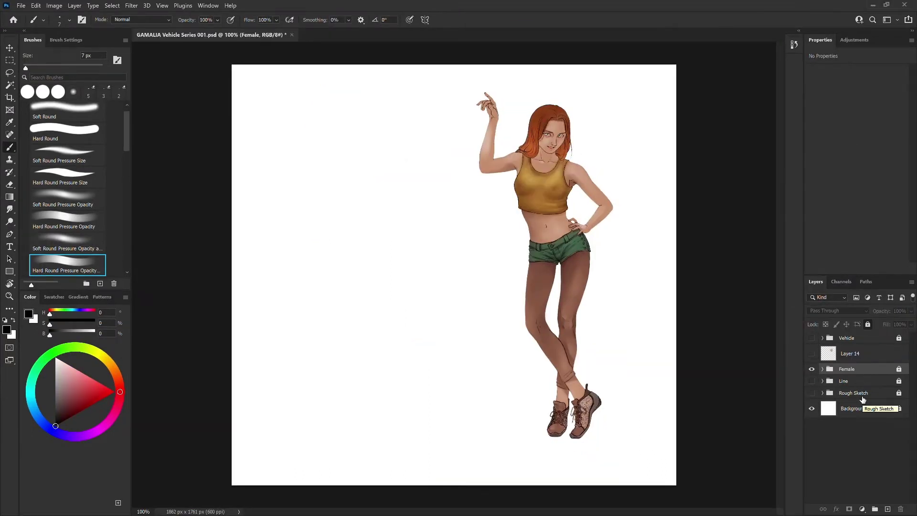
pyautogui.hotkey('ctrl', 'shift', 'alt', 'e')
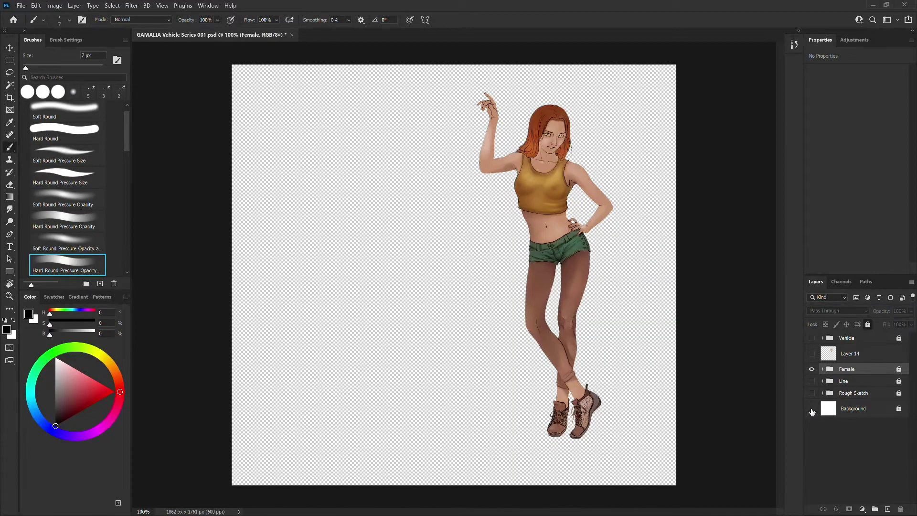
pyautogui.click(812, 428)
pyautogui.click(812, 388)
pyautogui.click(812, 354)
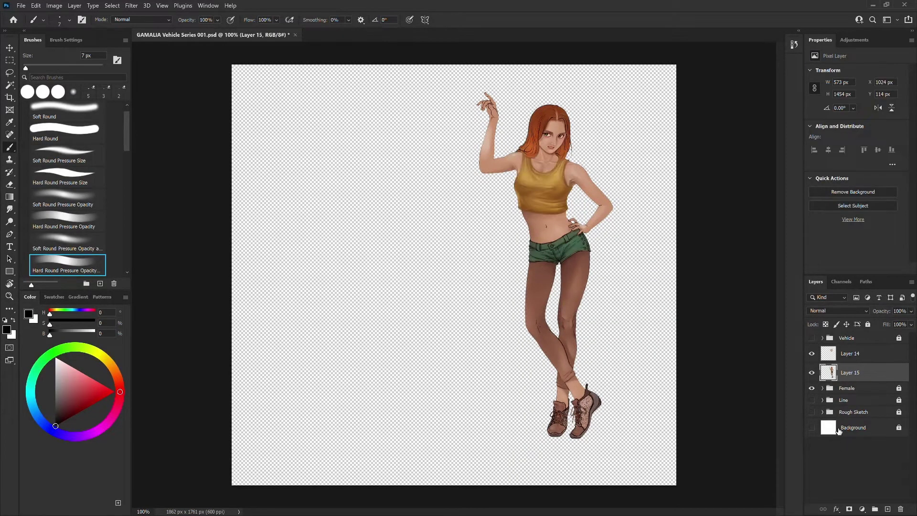
# - Rename the merged layer Female and lock it completely
pyautogui.doubleClick(850, 373)
pyautogui.write('Female')
pyautogui.press('Return')
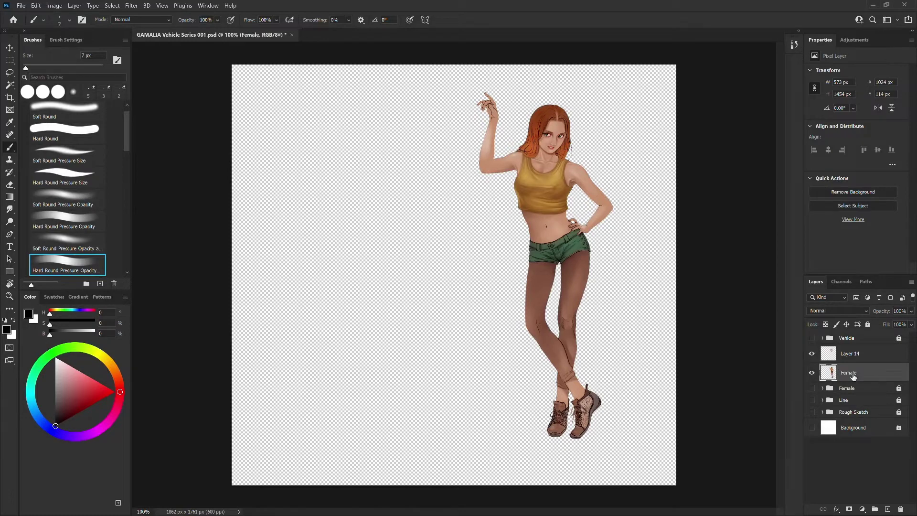
pyautogui.click(868, 324)
# - Make Layer 14 active, show the Background layer again and save the document
pyautogui.click(879, 358)
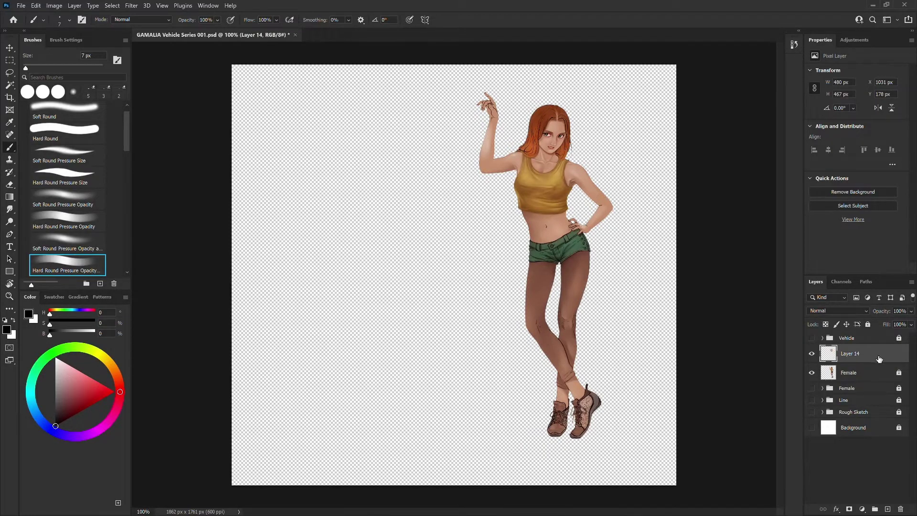
pyautogui.click(812, 428)
pyautogui.hotkey('ctrl', '+')
pyautogui.hotkey('ctrl', '+')
pyautogui.moveTo(656, 289); pyautogui.dragTo(546, 425)
pyautogui.moveTo(720, 225); pyautogui.dragTo(601, 395)
pyautogui.hotkey('ctrl', 's')
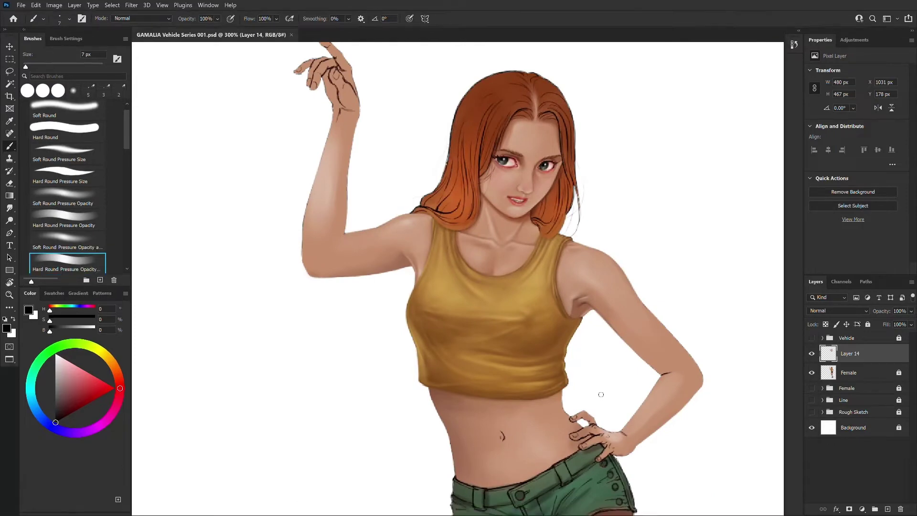
# - In full-screen view, refine the fold under the bust and the left-hand chest with a 4 px brush in sampled ochre tones
pyautogui.press('f')
pyautogui.moveTo(573, 326); pyautogui.dragTo(662, 341)
pyautogui.press('[')
pyautogui.press('[')
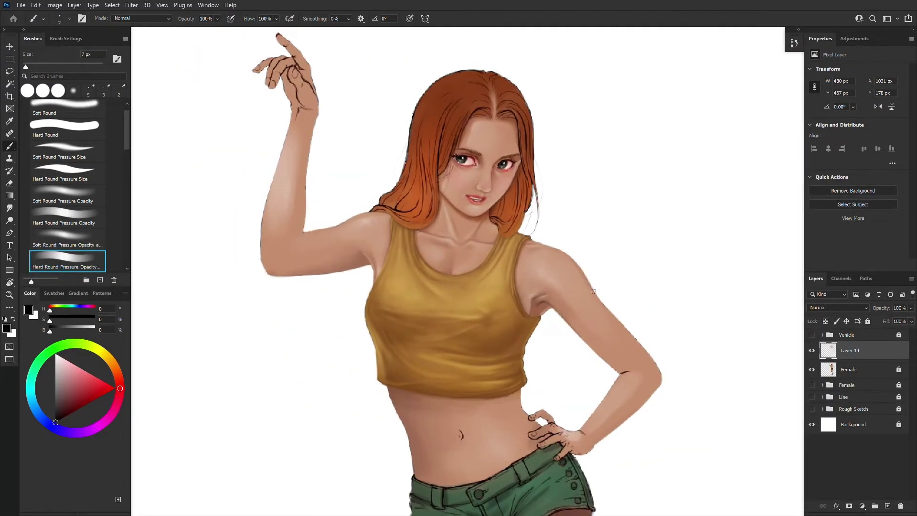
pyautogui.hotkey('ctrl', '-')
pyautogui.hotkey('ctrl', '-')
pyautogui.hotkey('ctrl', '+')
pyautogui.hotkey('ctrl', '+')
pyautogui.moveTo(594, 243)
pyautogui.mouseDown()
pyautogui.moveTo(625, 336)
pyautogui.moveTo(661, 230)
pyautogui.mouseUp()
pyautogui.press(']')
pyautogui.press(']')
pyautogui.keyDown('alt'); pyautogui.click(514, 280); pyautogui.keyUp('alt')
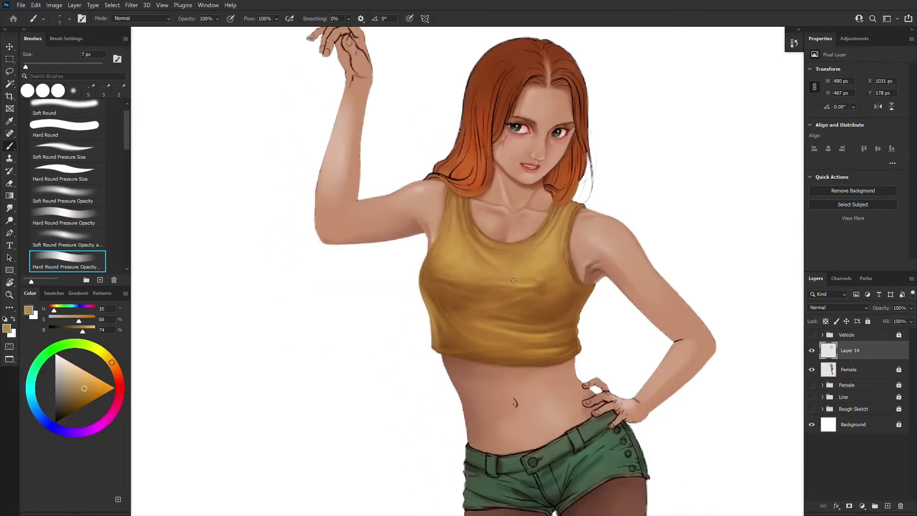
pyautogui.press('[')
pyautogui.press('[')
pyautogui.keyDown('alt'); pyautogui.click(508, 282); pyautogui.keyUp('alt')
pyautogui.keyDown('alt'); pyautogui.click(470, 282); pyautogui.keyUp('alt')
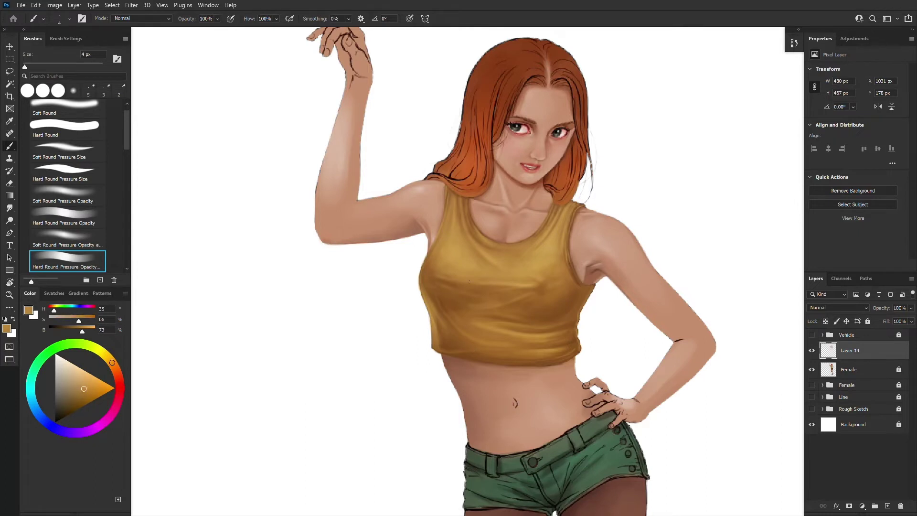
pyautogui.keyDown('alt'); pyautogui.click(458, 254); pyautogui.keyUp('alt')
pyautogui.keyDown('alt'); pyautogui.click(448, 241); pyautogui.keyUp('alt')
pyautogui.keyDown('alt'); pyautogui.click(526, 282); pyautogui.keyUp('alt')
# - Shade the folds across the midriff of the top with a 6 px brush in a sampled brown
pyautogui.press(']')
pyautogui.press(']')
pyautogui.press(']')
pyautogui.press(']')
pyautogui.keyDown('alt'); pyautogui.click(514, 328); pyautogui.keyUp('alt')
pyautogui.press('[')
pyautogui.keyDown('alt'); pyautogui.click(504, 329); pyautogui.keyUp('alt')
pyautogui.keyDown('alt'); pyautogui.click(530, 330); pyautogui.keyUp('alt')
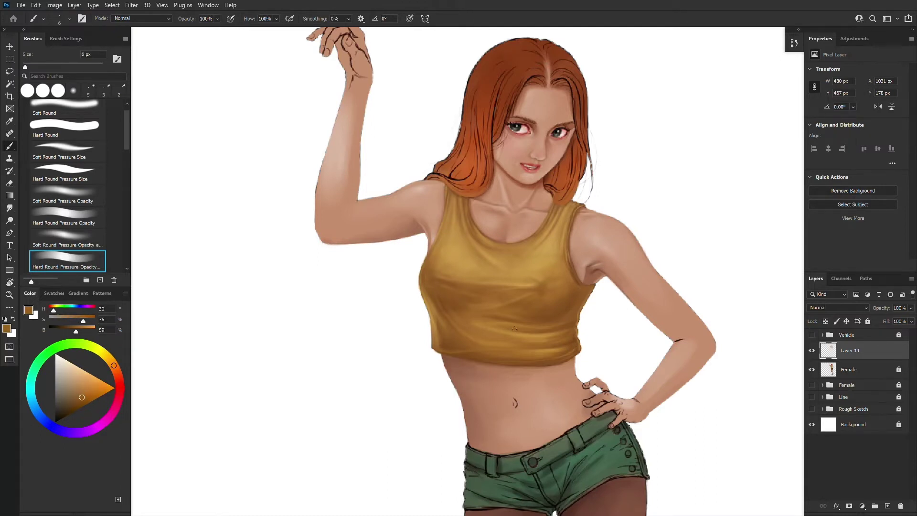
# - Touch up the thin folds near the top's hem with a 3 px brush in sampled fabric tones
pyautogui.keyDown('alt'); pyautogui.click(505, 340); pyautogui.keyUp('alt')
pyautogui.press('[')
pyautogui.press('[')
pyautogui.press('[')
pyautogui.keyDown('alt'); pyautogui.click(532, 353); pyautogui.keyUp('alt')
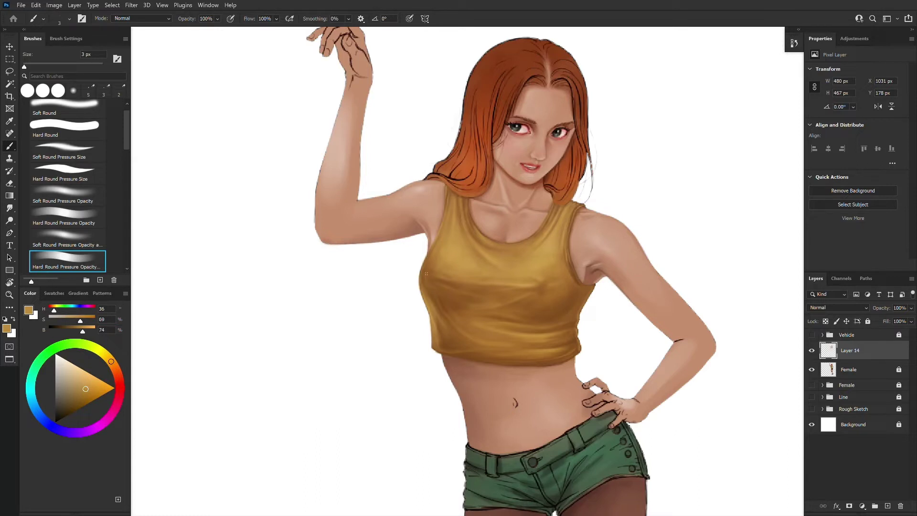
# - Shade the left-hand side of the top below the bust with small brushes in sampled browns
pyautogui.keyDown('alt'); pyautogui.click(429, 289); pyautogui.keyUp('alt')
pyautogui.keyDown('alt'); pyautogui.click(430, 288); pyautogui.keyUp('alt')
pyautogui.keyDown('alt'); pyautogui.click(426, 287); pyautogui.keyUp('alt')
pyautogui.press('[')
pyautogui.keyDown('alt'); pyautogui.click(450, 328); pyautogui.keyUp('alt')
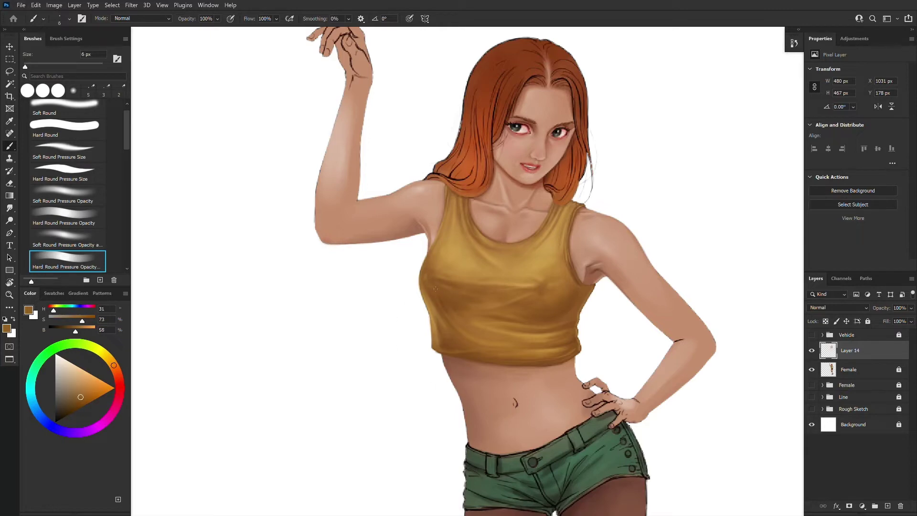
pyautogui.keyDown('alt'); pyautogui.click(441, 303); pyautogui.keyUp('alt')
pyautogui.press(']')
# - Add a new layer above Layer 14 and paint sampled skin tones around the nose with a 3 px brush
pyautogui.moveTo(620, 317); pyautogui.dragTo(599, 430)
pyautogui.hotkey('ctrl', '+')
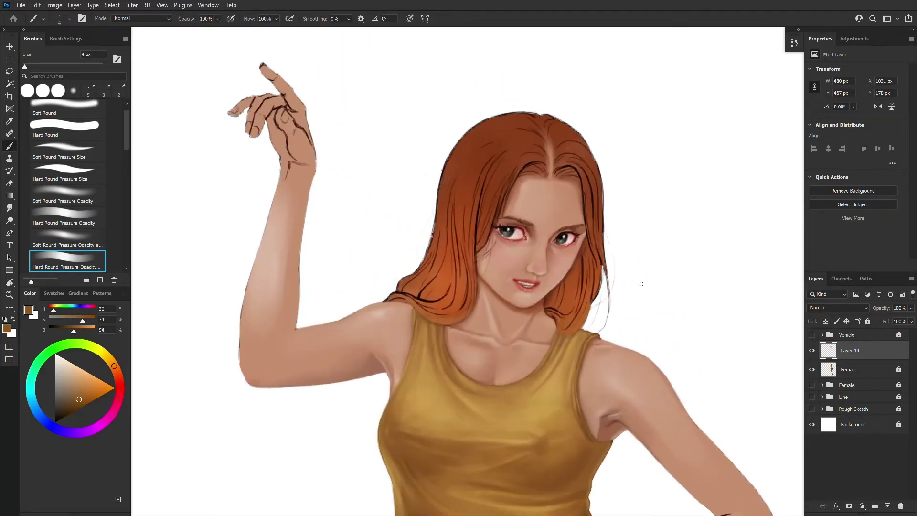
pyautogui.press('[')
pyautogui.press('[')
pyautogui.click(887, 506)
pyautogui.moveTo(629, 290); pyautogui.dragTo(612, 280)
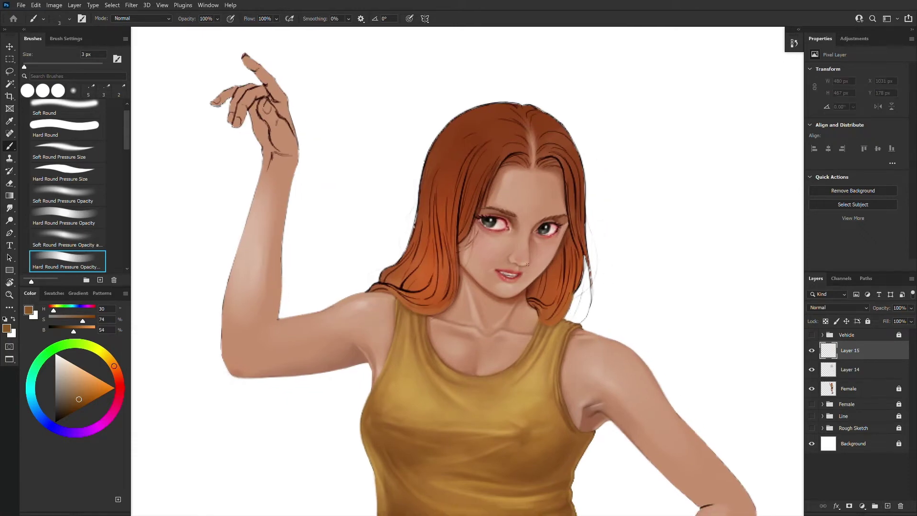
pyautogui.keyDown('alt'); pyautogui.click(539, 204); pyautogui.keyUp('alt')
pyautogui.click(540, 204)
pyautogui.moveTo(533, 232); pyautogui.dragTo(530, 242)
pyautogui.keyDown('alt'); pyautogui.click(528, 253); pyautogui.keyUp('alt')
pyautogui.keyDown('alt'); pyautogui.click(513, 264); pyautogui.keyUp('alt')
pyautogui.click(514, 263)
pyautogui.keyDown('alt'); pyautogui.click(520, 263); pyautogui.keyUp('alt')
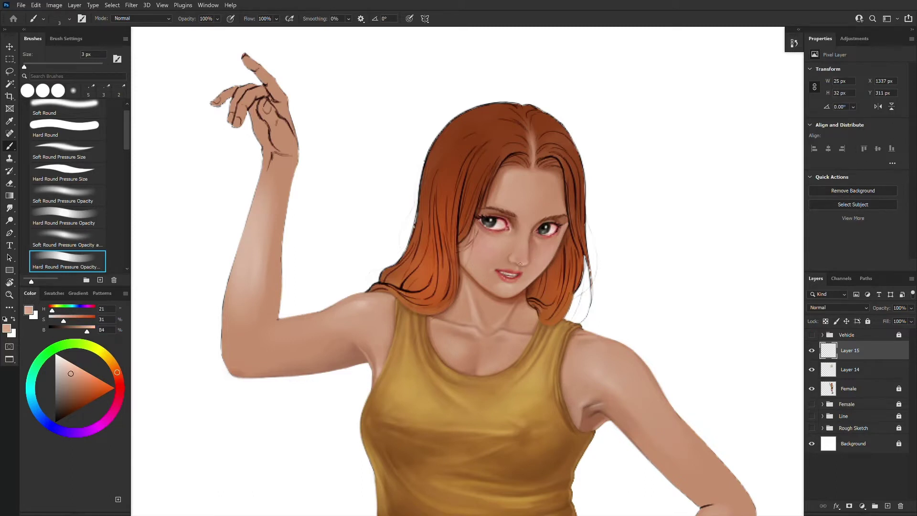
# - Refine the nose tip, nostrils and bridge with a fine brush in light and shadow tones sampled from the nearby skin
pyautogui.keyDown('alt'); pyautogui.click(522, 267); pyautogui.keyUp('alt')
pyautogui.keyDown('alt'); pyautogui.click(530, 241); pyautogui.keyUp('alt')
pyautogui.click(531, 240)
pyautogui.keyDown('alt'); pyautogui.click(534, 249); pyautogui.keyUp('alt')
pyautogui.press(']')
pyautogui.keyDown('alt'); pyautogui.click(530, 262); pyautogui.keyUp('alt')
pyautogui.press('[')
pyautogui.press('[')
pyautogui.keyDown('alt'); pyautogui.click(521, 265); pyautogui.keyUp('alt')
pyautogui.press(']')
pyautogui.keyDown('alt'); pyautogui.click(526, 263); pyautogui.keyUp('alt')
pyautogui.keyDown('alt'); pyautogui.click(524, 265); pyautogui.keyUp('alt')
pyautogui.keyDown('alt'); pyautogui.click(528, 268); pyautogui.keyUp('alt')
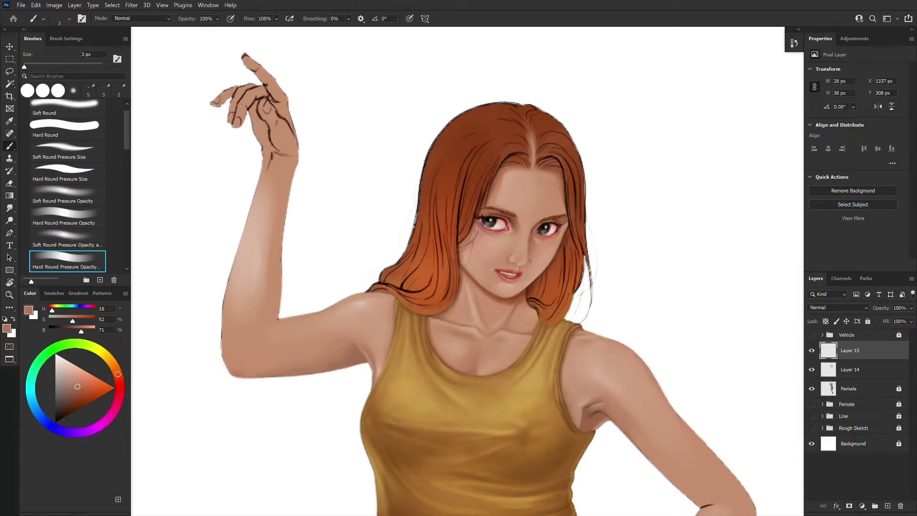
# - Flip the canvas horizontally and blend the skin between nose and mouth with brushes up to 5 px in sampled skin tones
pyautogui.hotkey('ctrl', 'shift', 'h')
pyautogui.scroll(-4, 540, 248)
pyautogui.moveTo(370, 334); pyautogui.dragTo(751, 376)
pyautogui.scroll(5, 506, 288)
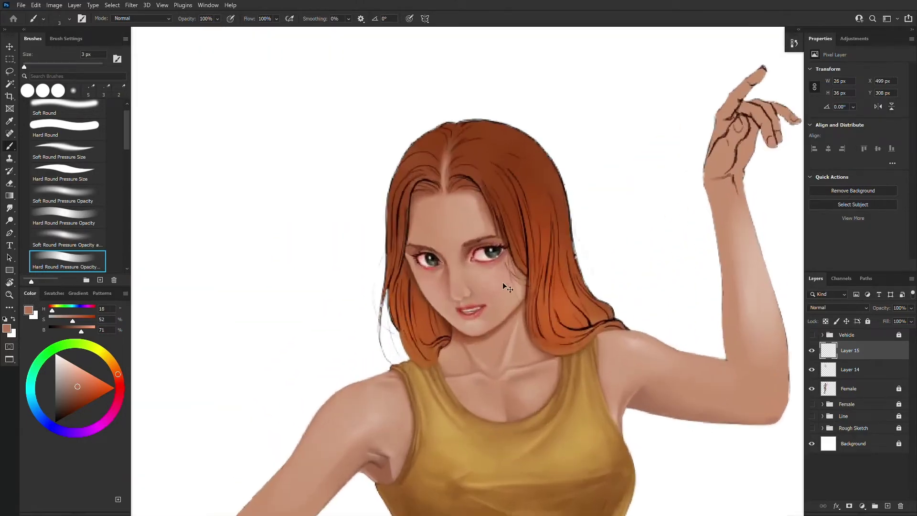
pyautogui.keyDown('alt'); pyautogui.click(454, 289); pyautogui.keyUp('alt')
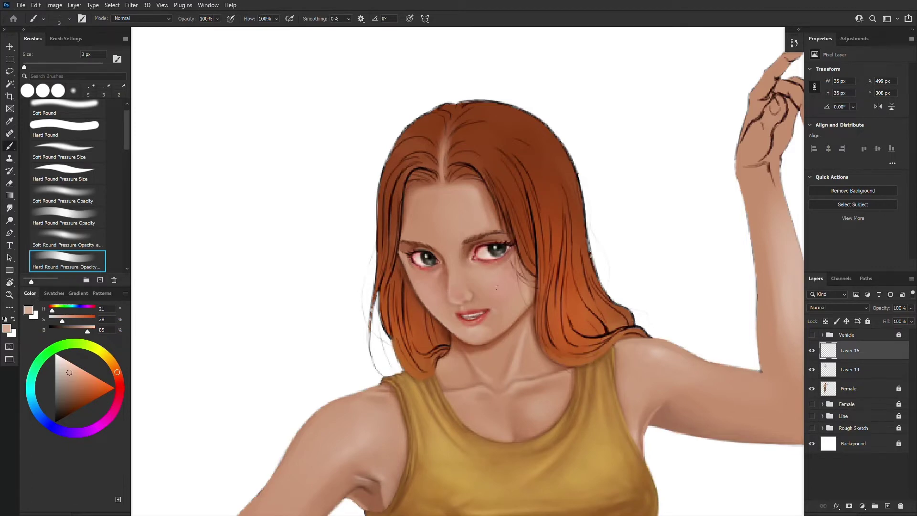
pyautogui.keyDown('alt'); pyautogui.click(466, 302); pyautogui.keyUp('alt')
pyautogui.keyDown('alt'); pyautogui.click(467, 299); pyautogui.keyUp('alt')
pyautogui.press(']')
pyautogui.keyDown('alt'); pyautogui.click(458, 307); pyautogui.keyUp('alt')
pyautogui.hotkey('ctrl', '-')
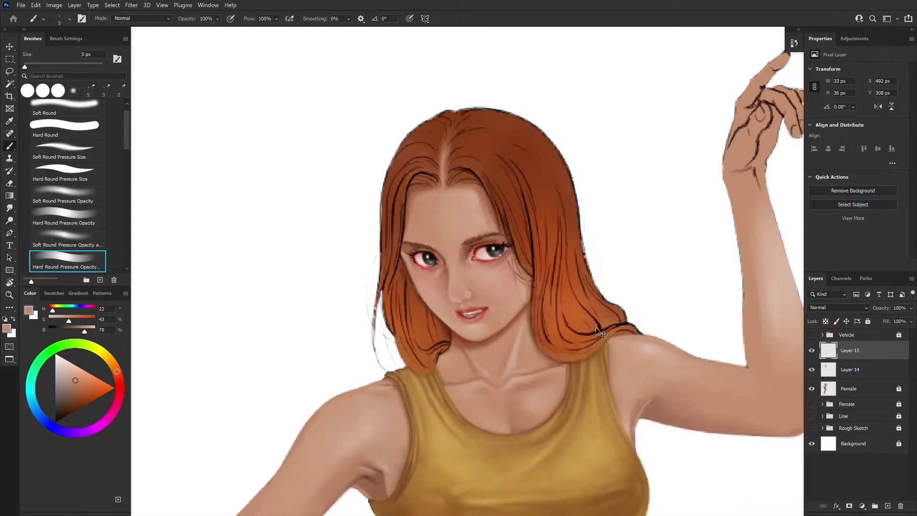
pyautogui.hotkey('ctrl', '+')
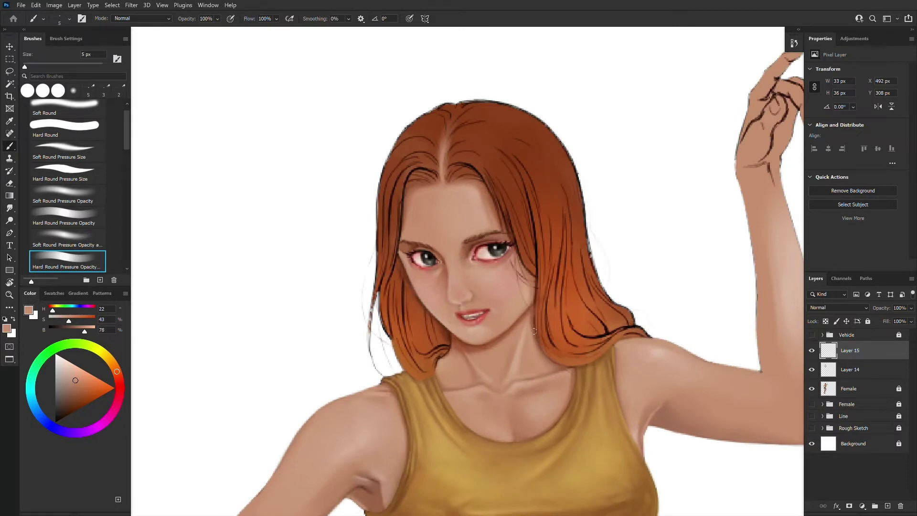
# - Try to copy the lassoed mouth area of the Female layer onto its own layer
pyautogui.click(826, 389)
pyautogui.press('l')
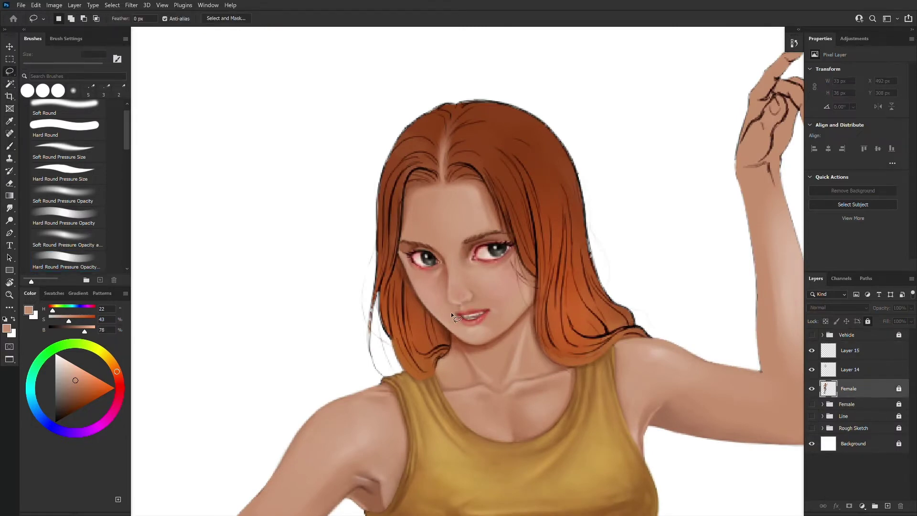
pyautogui.moveTo(449, 312)
pyautogui.mouseDown()
pyautogui.moveTo(500, 307)
pyautogui.moveTo(483, 339)
pyautogui.moveTo(450, 316)
pyautogui.mouseUp()
pyautogui.moveTo(493, 341); pyautogui.dragTo(490, 353)
pyautogui.hotkey('ctrl', 'j')
pyautogui.press('Return')
pyautogui.click(868, 321)
pyautogui.hotkey('ctrl', 'shift', 'j')
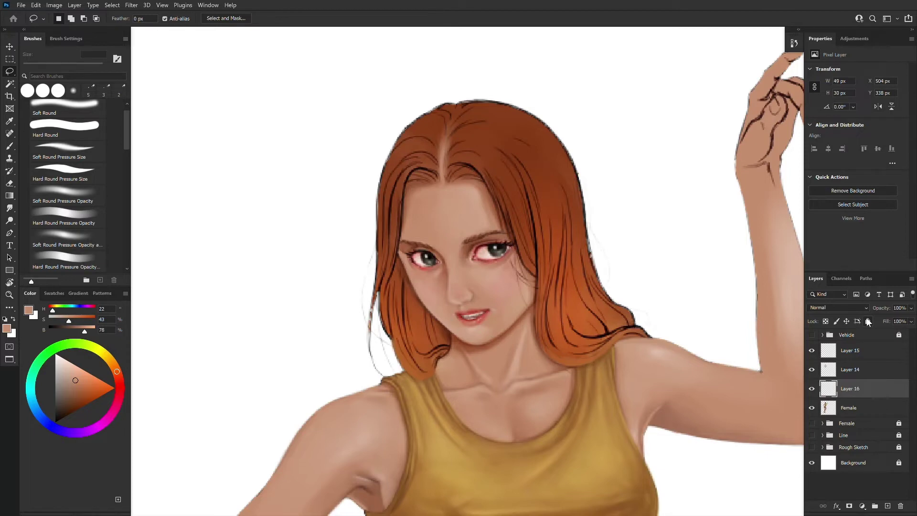
pyautogui.hotkey('alt', '[')
pyautogui.click(868, 321)
pyautogui.hotkey('alt', ']')
pyautogui.hotkey('ctrl', 'z')
pyautogui.hotkey('ctrl', 'z')
# - Copy the lassoed mouth area from Layer 14 onto a new layer, shift it slightly left and compare it with the original
pyautogui.click(842, 369)
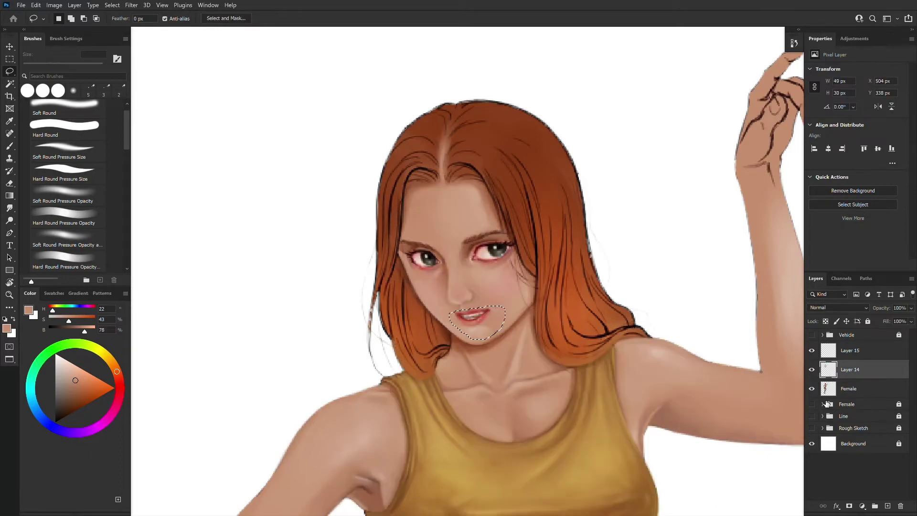
pyautogui.hotkey('ctrl', 'z')
pyautogui.hotkey('ctrl', 'j')
pyautogui.hotkey('ctrl', ']')
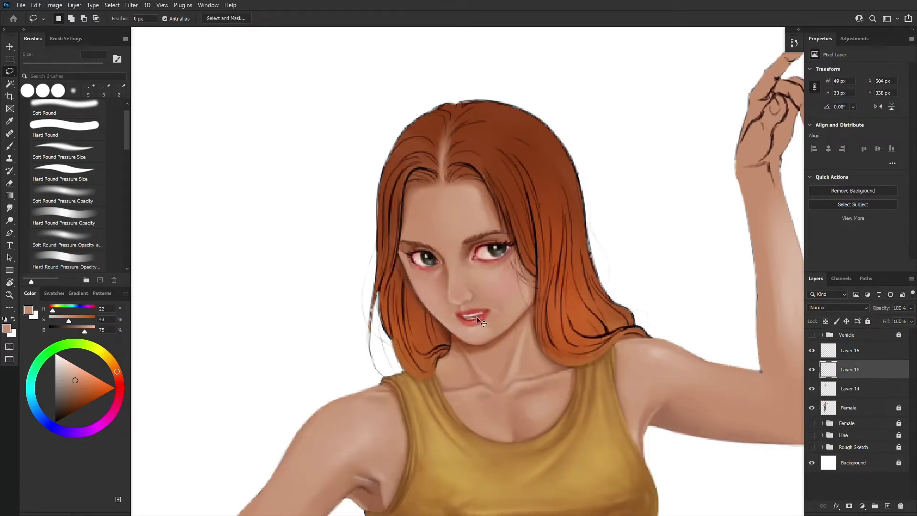
pyautogui.moveTo(471, 325); pyautogui.dragTo(474, 322)
pyautogui.click(812, 370)
pyautogui.click(812, 370)
pyautogui.click(812, 370)
pyautogui.click(812, 370)
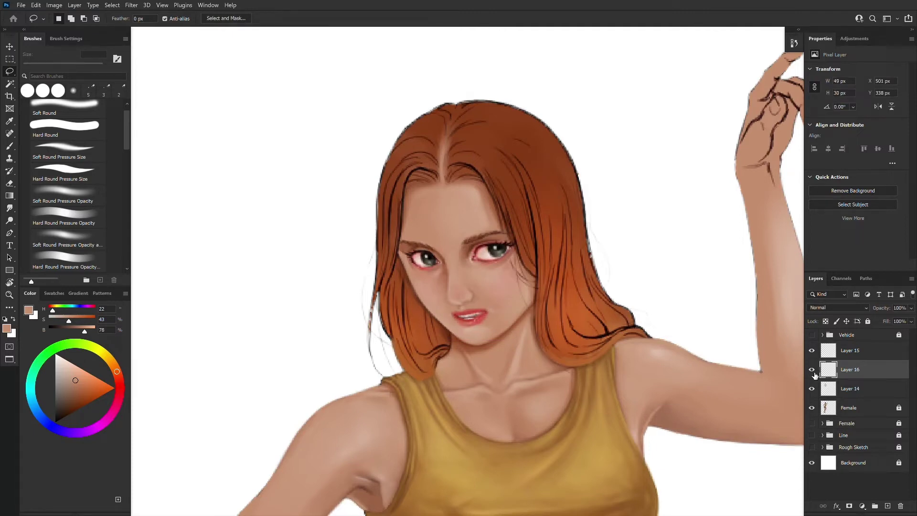
# - Rotate the copied mouth slightly with Free Transform and compare the face with and without it
pyautogui.hotkey('ctrl', 't')
pyautogui.moveTo(528, 337); pyautogui.dragTo(527, 344)
pyautogui.press('Return')
pyautogui.click(812, 371)
pyautogui.click(812, 371)
pyautogui.click(812, 370)
pyautogui.click(812, 370)
pyautogui.hotkey('ctrl', '-')
pyautogui.hotkey('ctrl', '-')
pyautogui.hotkey('ctrl', '+')
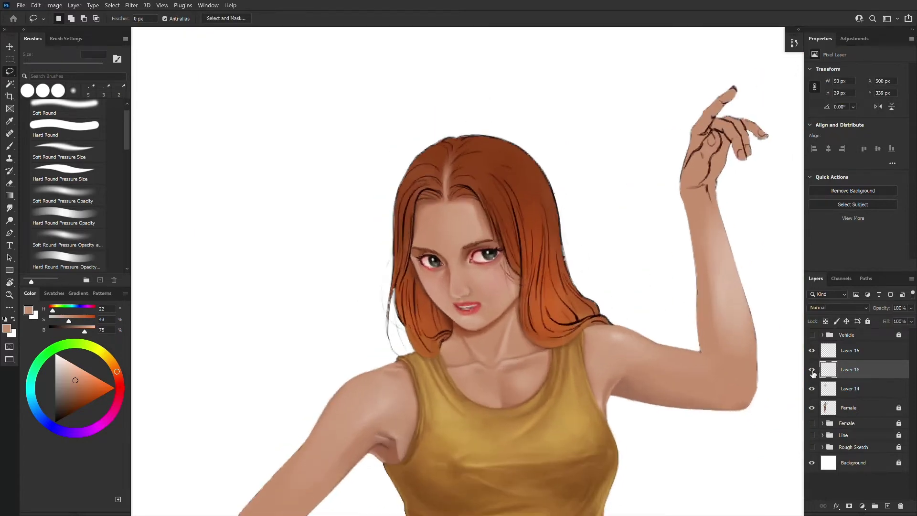
# - Delete the layer holding the copied mouth
pyautogui.hotkey('ctrl', '+')
pyautogui.click(831, 391)
pyautogui.hotkey('ctrl', 'z')
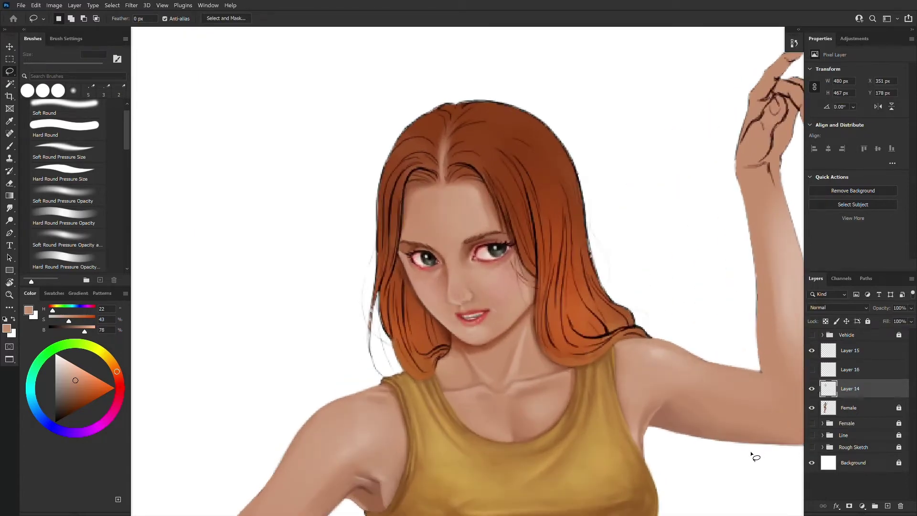
pyautogui.hotkey('ctrl', 'shift', 'z')
pyautogui.moveTo(850, 369); pyautogui.dragTo(900, 506)
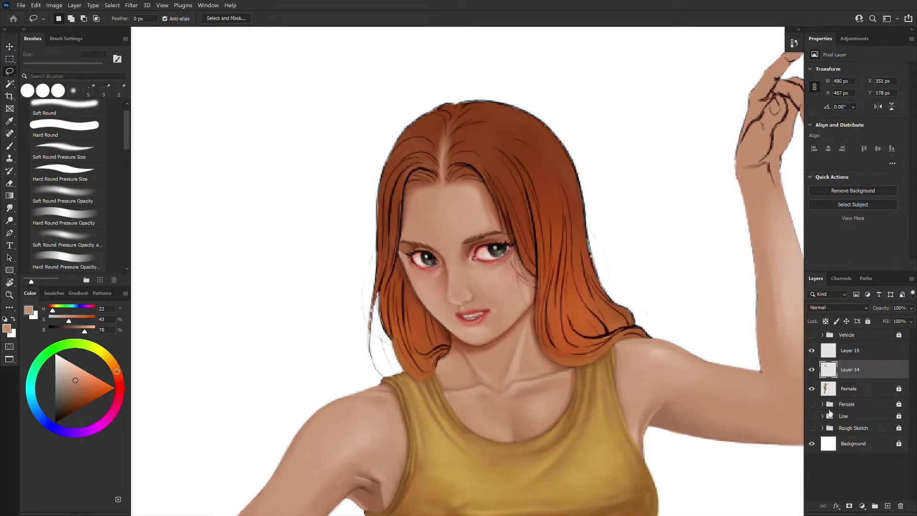
# - Stamp all visible layers into a new layer above Layer 15 and erase everything on it outside a lassoed mouth area
pyautogui.click(829, 353)
pyautogui.hotkey('ctrl', 'alt', 'shift', 'e')
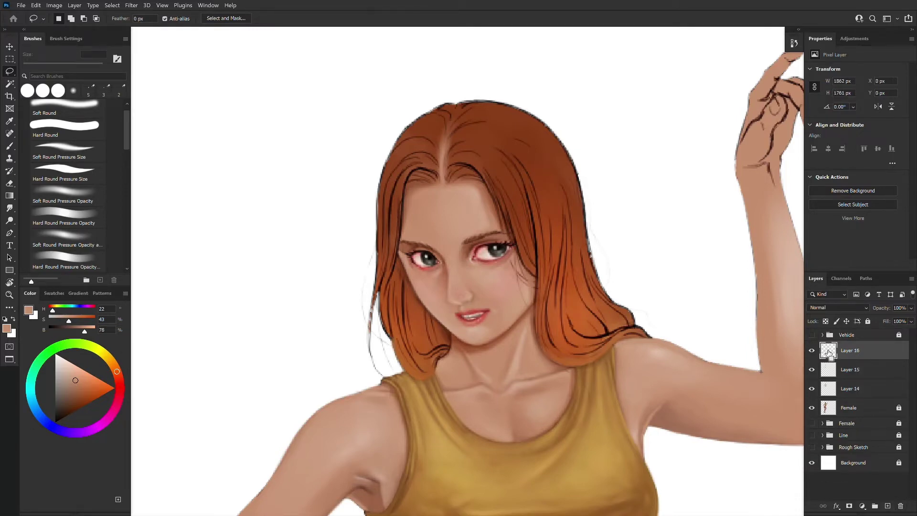
pyautogui.moveTo(454, 314)
pyautogui.mouseDown()
pyautogui.moveTo(487, 306)
pyautogui.moveTo(489, 333)
pyautogui.moveTo(456, 316)
pyautogui.mouseUp()
pyautogui.hotkey('ctrl', 'shift', 'i')
pyautogui.press('Delete')
pyautogui.hotkey('ctrl', 'd')
# - Adjust the isolated mouth piece slightly with Free Transform
pyautogui.moveTo(480, 319); pyautogui.dragTo(511, 342)
pyautogui.hotkey('ctrl', 't')
pyautogui.press('Return')
pyautogui.press('l')
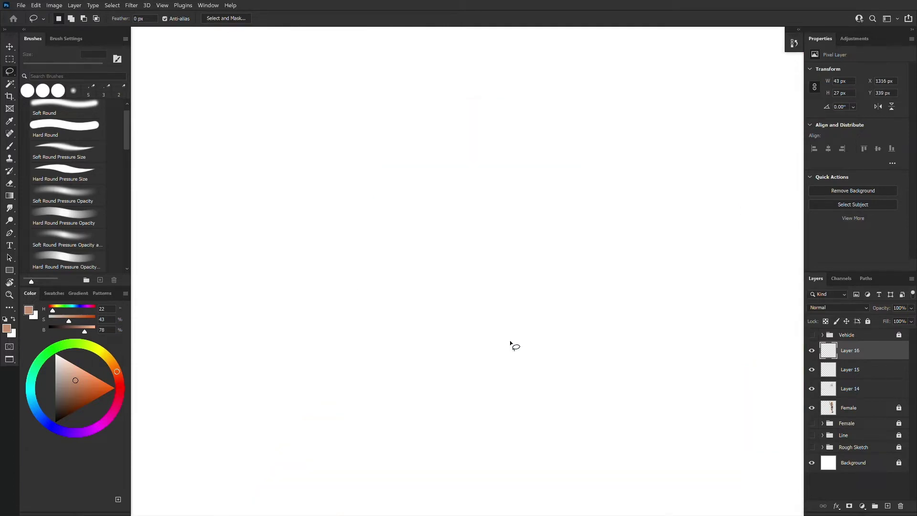
# - Nudge the isolated mouth piece on Layer 16 down by one pixel and compare the face with and without it
pyautogui.scroll(-3, 511, 343)
pyautogui.moveTo(703, 399); pyautogui.dragTo(356, 395)
pyautogui.scroll(3, 527, 305)
pyautogui.hotkey('ctrl', 'Down')
pyautogui.click(812, 350)
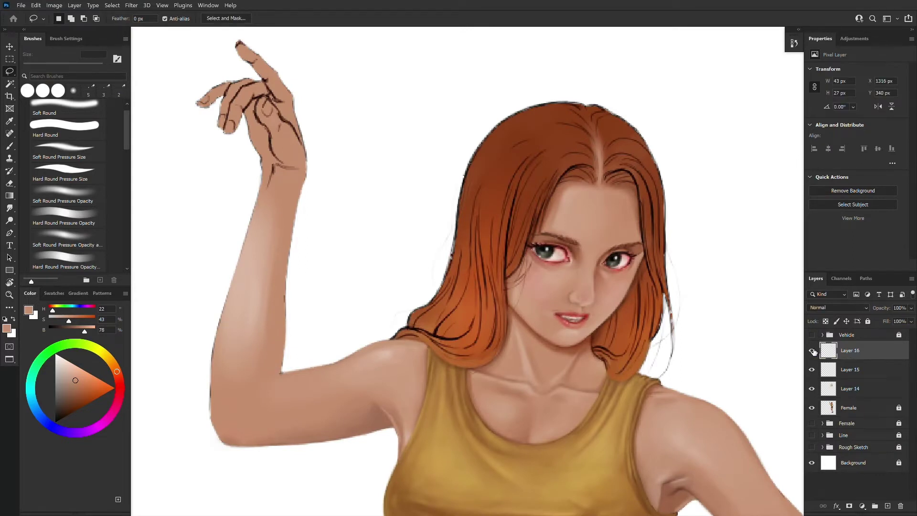
pyautogui.hotkey('ctrl', 'Left')
pyautogui.click(812, 351)
pyautogui.click(812, 352)
pyautogui.click(812, 351)
pyautogui.click(812, 351)
pyautogui.hotkey('ctrl', 'Right')
# - Merge the mouth layer into Layer 15 and flip the canvas horizontally to check the face mirrored
pyautogui.hotkey('ctrl', 'e')
pyautogui.hotkey('ctrl', 'shift', 'h')
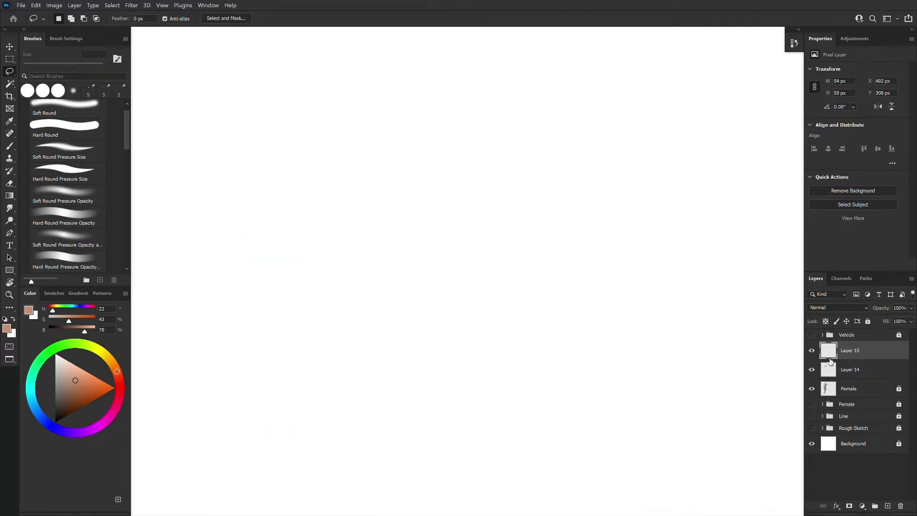
pyautogui.hotkey('ctrl', '-')
pyautogui.hotkey('ctrl', '-')
pyautogui.moveTo(218, 415); pyautogui.dragTo(559, 400)
pyautogui.hotkey('ctrl', '+')
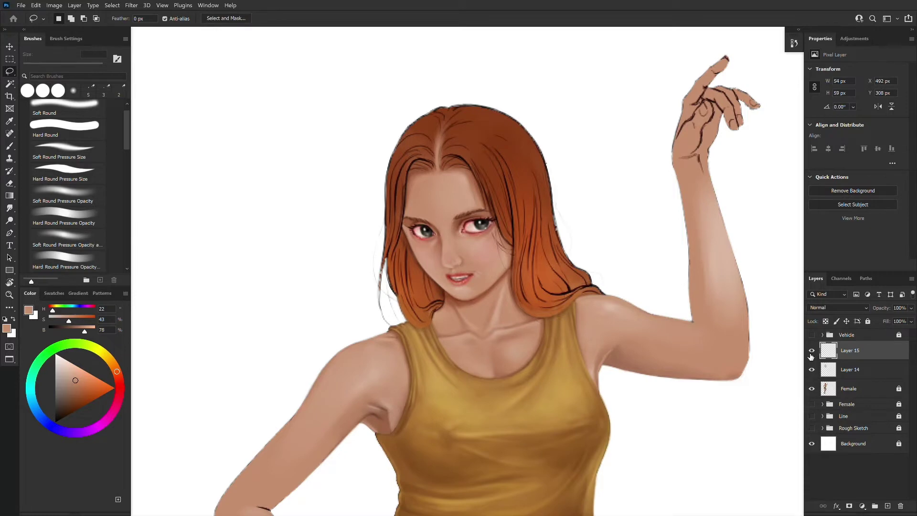
pyautogui.hotkey('ctrl', '+')
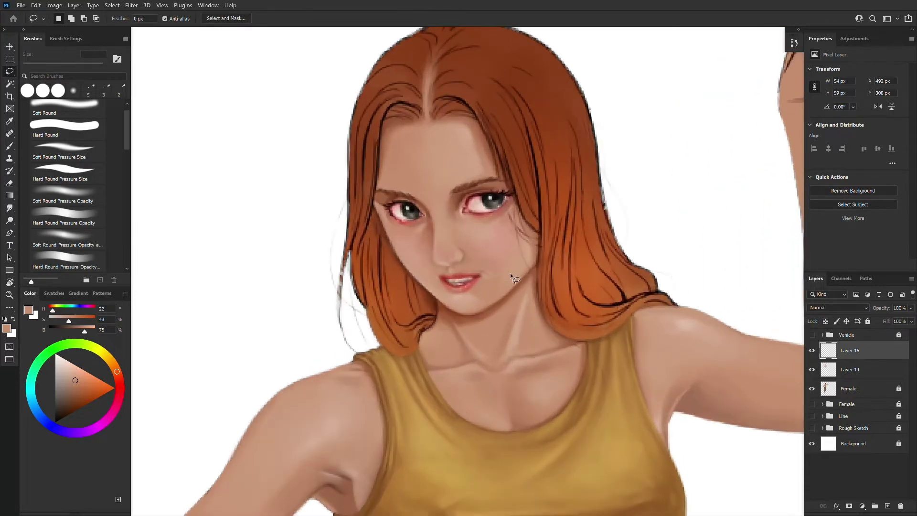
# - Touch up the skin beside the mouth on Layer 15 with sampled skin tones, using a fine hard round pressure-opacity brush
pyautogui.press('b')
pyautogui.keyDown('alt'); pyautogui.click(491, 270); pyautogui.keyUp('alt')
pyautogui.press('[')
pyautogui.keyDown('alt'); pyautogui.click(475, 271); pyautogui.keyUp('alt')
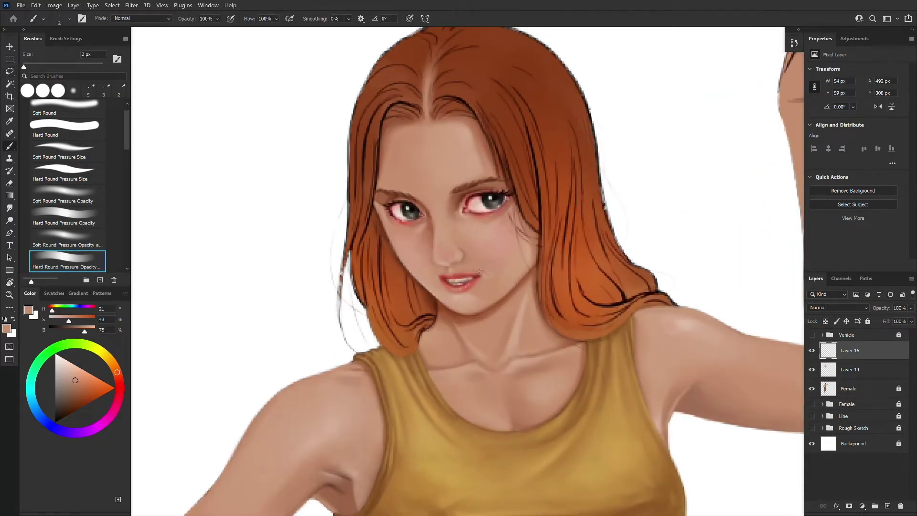
pyautogui.keyDown('alt'); pyautogui.click(477, 272); pyautogui.keyUp('alt')
pyautogui.keyDown('alt'); pyautogui.click(490, 272); pyautogui.keyUp('alt')
pyautogui.hotkey('ctrl', '-')
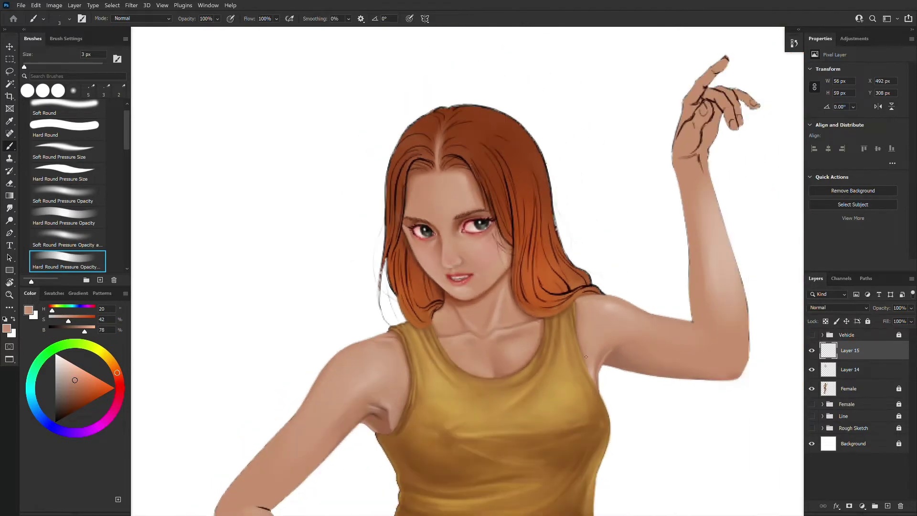
# - Flip the canvas back to its original orientation and compare the face with and without Layer 15
pyautogui.hotkey('ctrl', 'shift', 'h')
pyautogui.moveTo(587, 360); pyautogui.dragTo(112, 402)
pyautogui.click(811, 351)
pyautogui.click(812, 351)
# - Show the Vehicle group and compare the whole illustration with and without Layer 15
pyautogui.hotkey('ctrl', '-')
pyautogui.hotkey('ctrl', '-')
pyautogui.click(812, 336)
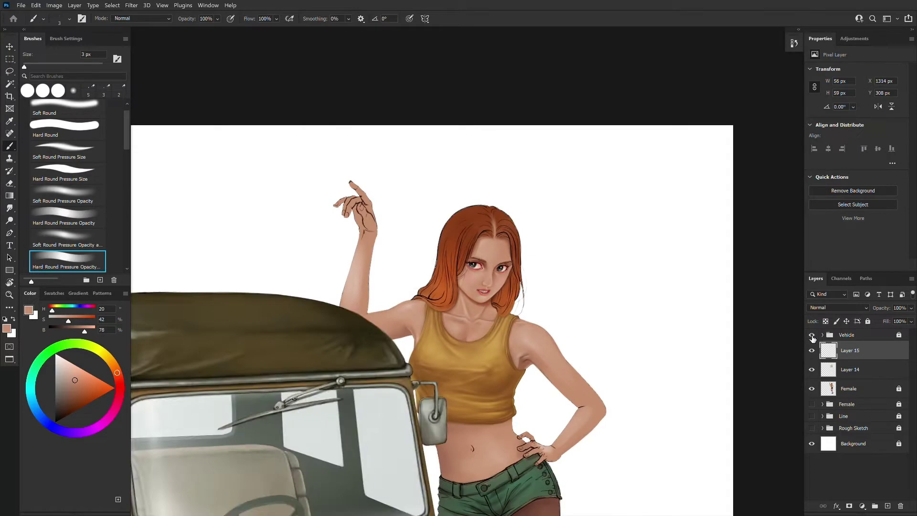
pyautogui.hotkey('ctrl', '0')
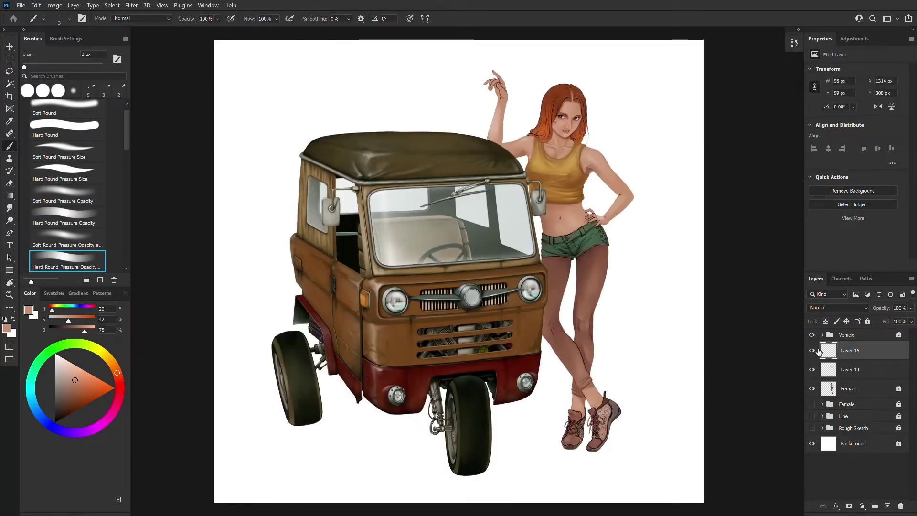
pyautogui.click(812, 350)
pyautogui.click(811, 351)
# - Merge Layer 15 into Layer 14 and add a new empty layer above it for painting the hair
pyautogui.moveTo(632, 222); pyautogui.dragTo(627, 375)
pyautogui.hotkey('ctrl', '+')
pyautogui.hotkey('ctrl', '+')
pyautogui.moveTo(688, 396); pyautogui.dragTo(654, 366)
pyautogui.hotkey('ctrl', '+')
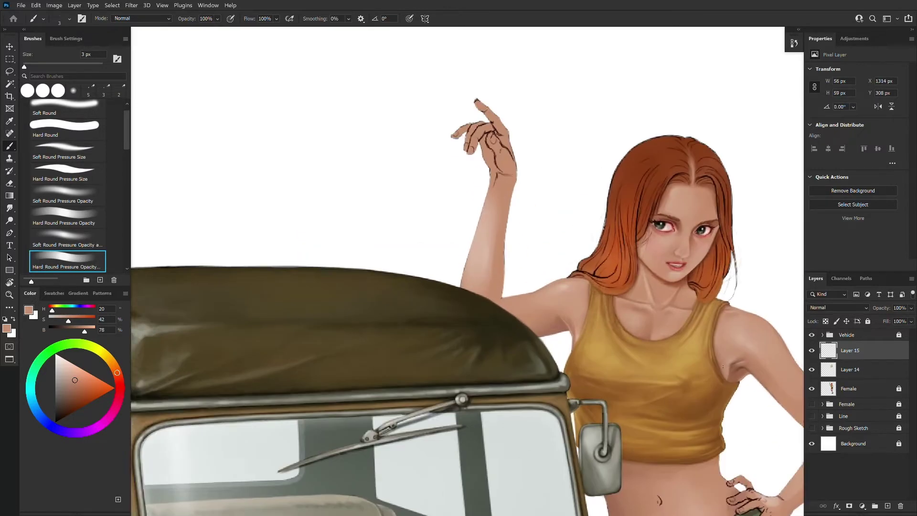
pyautogui.moveTo(748, 422); pyautogui.dragTo(638, 348)
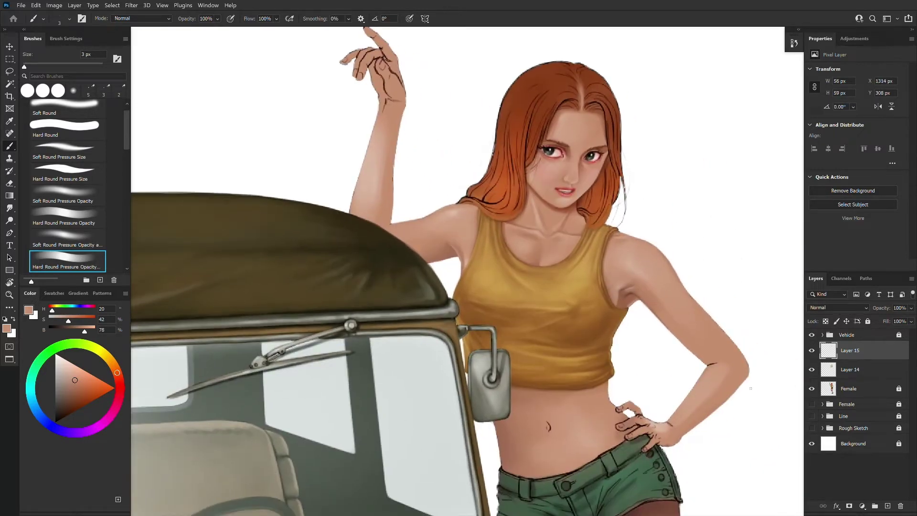
pyautogui.moveTo(715, 281); pyautogui.dragTo(686, 336)
pyautogui.hotkey('ctrl', '+')
pyautogui.hotkey('ctrl', 'e')
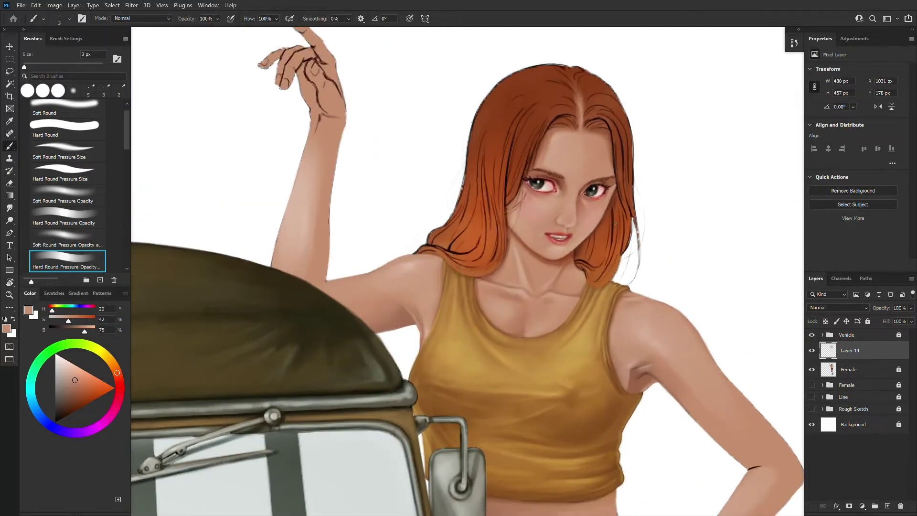
pyautogui.click(889, 506)
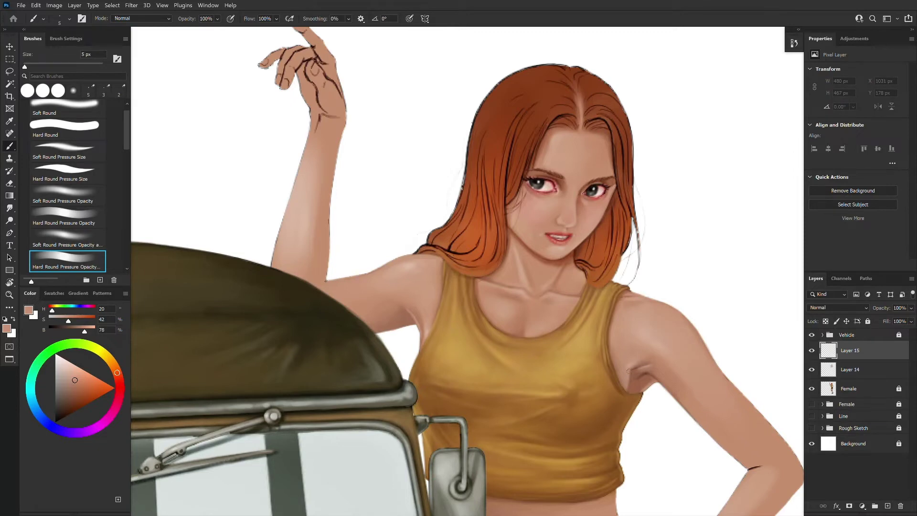
pyautogui.moveTo(666, 437); pyautogui.dragTo(638, 480)
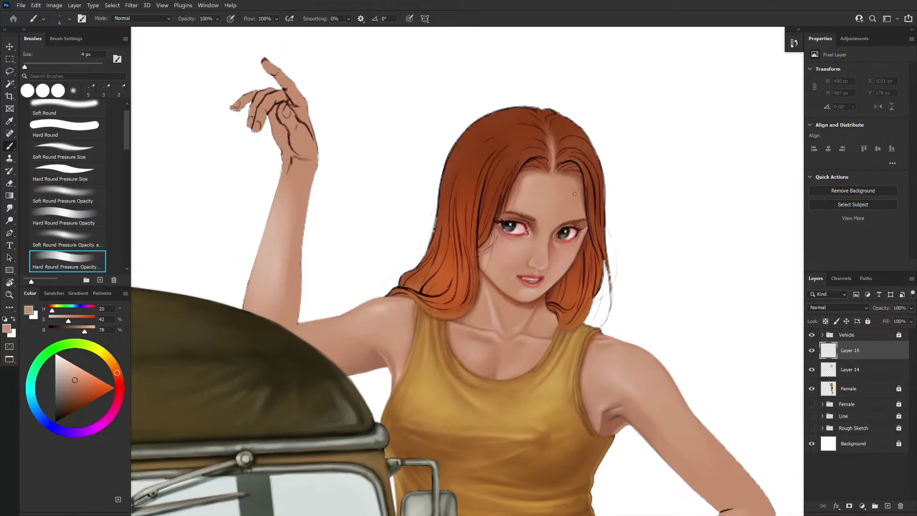
# - Paint dark reddish-brown shading over the hair around the parting, the crown and the strand beside the forehead
pyautogui.keyDown('alt'); pyautogui.click(544, 157); pyautogui.keyUp('alt')
pyautogui.press(']')
pyautogui.moveTo(546, 155)
pyautogui.mouseDown()
pyautogui.moveTo(515, 164)
pyautogui.moveTo(540, 138)
pyautogui.moveTo(547, 160)
pyautogui.moveTo(534, 160)
pyautogui.moveTo(534, 173)
pyautogui.moveTo(564, 166)
pyautogui.moveTo(579, 177)
pyautogui.moveTo(557, 158)
pyautogui.moveTo(569, 134)
pyautogui.moveTo(548, 127)
pyautogui.moveTo(548, 142)
pyautogui.moveTo(555, 138)
pyautogui.moveTo(538, 127)
pyautogui.moveTo(533, 145)
pyautogui.moveTo(506, 130)
pyautogui.moveTo(525, 123)
pyautogui.moveTo(521, 115)
pyautogui.moveTo(520, 146)
pyautogui.moveTo(499, 153)
pyautogui.moveTo(527, 125)
pyautogui.moveTo(502, 116)
pyautogui.moveTo(554, 122)
pyautogui.moveTo(546, 123)
pyautogui.moveTo(557, 139)
pyautogui.moveTo(581, 157)
pyautogui.moveTo(574, 128)
pyautogui.moveTo(593, 177)
pyautogui.moveTo(591, 148)
pyautogui.mouseUp()
pyautogui.press(']')
pyautogui.moveTo(498, 160)
pyautogui.mouseDown()
pyautogui.moveTo(487, 199)
pyautogui.moveTo(495, 205)
pyautogui.mouseUp()
pyautogui.press(']')
pyautogui.press(']')
pyautogui.moveTo(499, 132)
pyautogui.mouseDown()
pyautogui.moveTo(457, 162)
pyautogui.moveTo(508, 117)
pyautogui.mouseUp()
pyautogui.press('[')
pyautogui.press('[')
pyautogui.press('[')
pyautogui.press('[')
pyautogui.press(']')
pyautogui.press(']')
pyautogui.press(']')
# - Paint sampled orange over the strand lines in the lower curls of the hair beside the neck and shoulder
pyautogui.keyDown('alt'); pyautogui.click(432, 285); pyautogui.keyUp('alt')
pyautogui.keyDown('alt'); pyautogui.click(447, 275); pyautogui.keyUp('alt')
pyautogui.moveTo(451, 304)
pyautogui.mouseDown()
pyautogui.moveTo(464, 306)
pyautogui.moveTo(443, 309)
pyautogui.moveTo(468, 303)
pyautogui.mouseUp()
pyautogui.press('[')
pyautogui.moveTo(468, 262); pyautogui.dragTo(473, 290)
pyautogui.moveTo(460, 248); pyautogui.dragTo(463, 273)
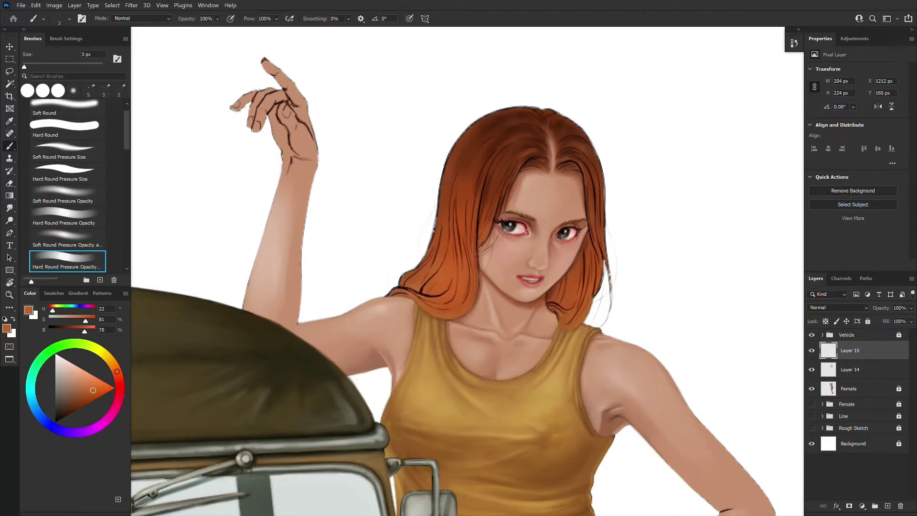
pyautogui.moveTo(417, 285); pyautogui.dragTo(416, 292)
# - Deepen the top edge of the hair with a sampled dark brown, using an 8 px brush
pyautogui.keyDown('alt'); pyautogui.click(587, 277); pyautogui.keyUp('alt')
pyautogui.keyDown('alt'); pyautogui.click(569, 135); pyautogui.keyUp('alt')
pyautogui.press('[')
pyautogui.press('[')
pyautogui.press(']')
pyautogui.press(']')
pyautogui.press(']')
pyautogui.press(']')
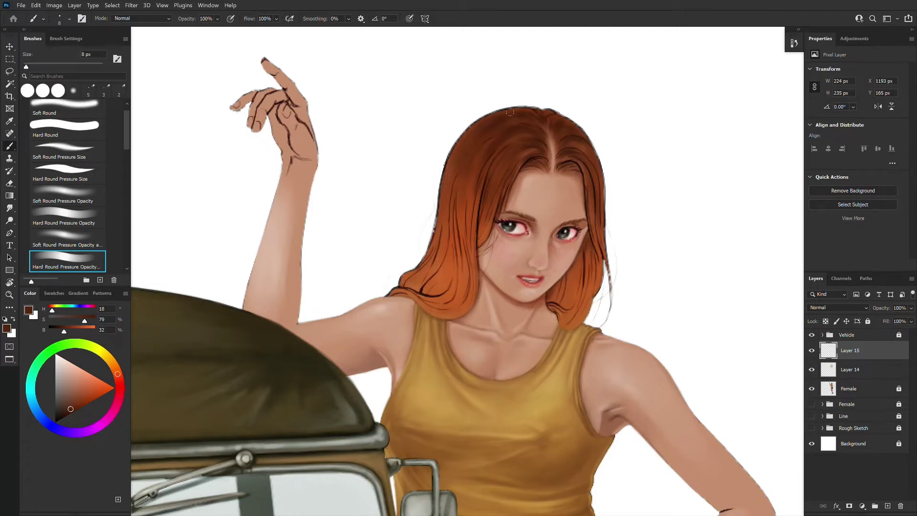
# - Blend the strand lines on both sides of the face with sampled reddish-brown and orange hair tones
pyautogui.keyDown('alt'); pyautogui.click(456, 247); pyautogui.keyUp('alt')
pyautogui.moveTo(497, 200); pyautogui.dragTo(491, 218)
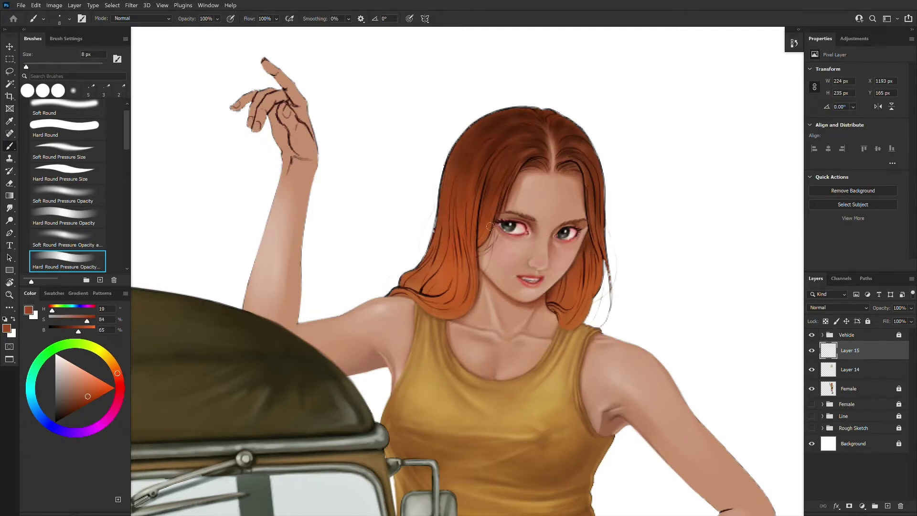
pyautogui.moveTo(596, 198); pyautogui.dragTo(601, 232)
pyautogui.press(']')
pyautogui.keyDown('alt'); pyautogui.click(441, 253); pyautogui.keyUp('alt')
pyautogui.moveTo(466, 217); pyautogui.dragTo(477, 261)
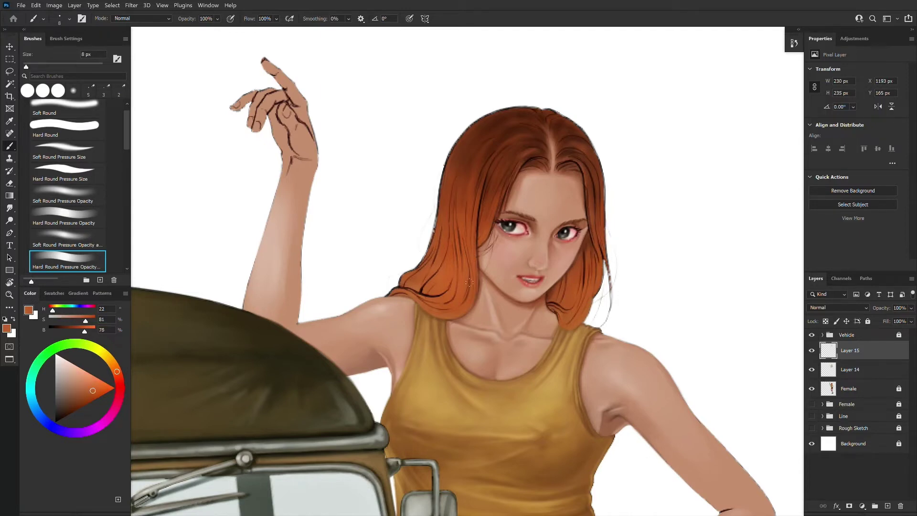
# - Darken the hair roots beside the parting and the strand framing the face with a sampled dark brown
pyautogui.keyDown('alt'); pyautogui.click(482, 220); pyautogui.keyUp('alt')
pyautogui.keyDown('alt'); pyautogui.click(496, 175); pyautogui.keyUp('alt')
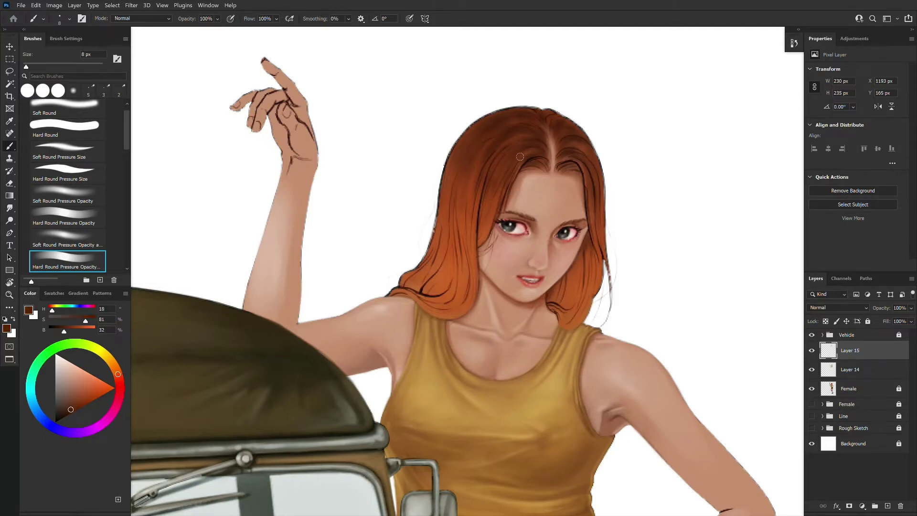
pyautogui.press(']')
pyautogui.press(']')
pyautogui.moveTo(558, 150); pyautogui.dragTo(552, 143)
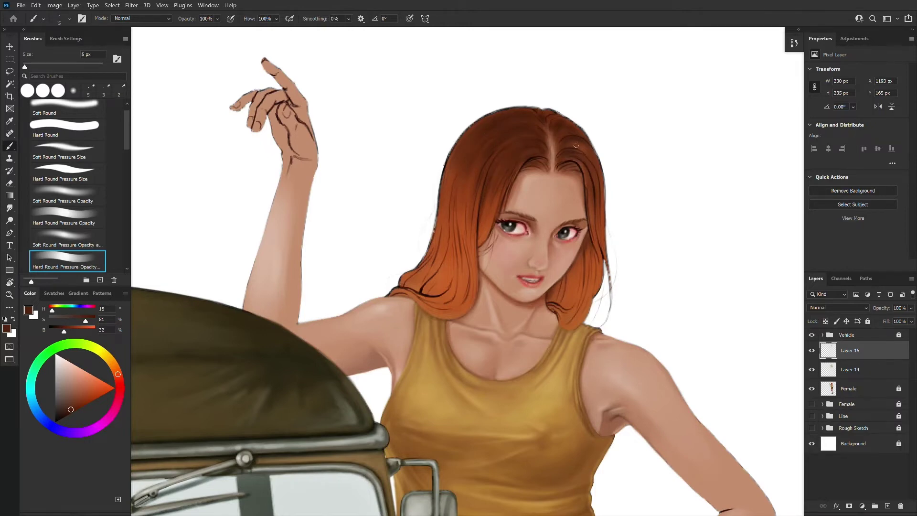
pyautogui.moveTo(581, 174); pyautogui.dragTo(583, 213)
pyautogui.press('[')
# - Choose a light orange (H 22, S 53, B 100) and paint highlights on the lower curls, blending with sampled hair tones
pyautogui.keyDown('alt'); pyautogui.click(445, 206); pyautogui.keyUp('alt')
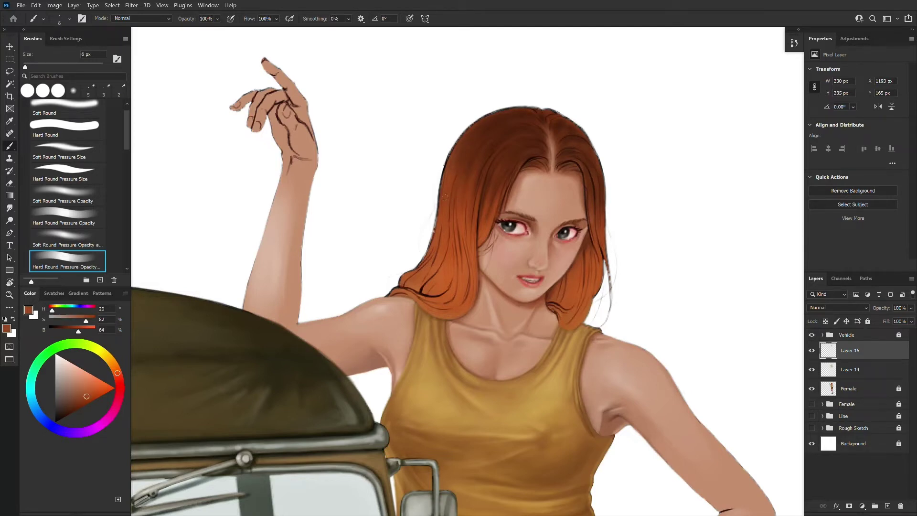
pyautogui.moveTo(87, 396); pyautogui.dragTo(87, 372)
pyautogui.press(']')
pyautogui.press(']')
pyautogui.moveTo(397, 293); pyautogui.dragTo(438, 300)
pyautogui.press('[')
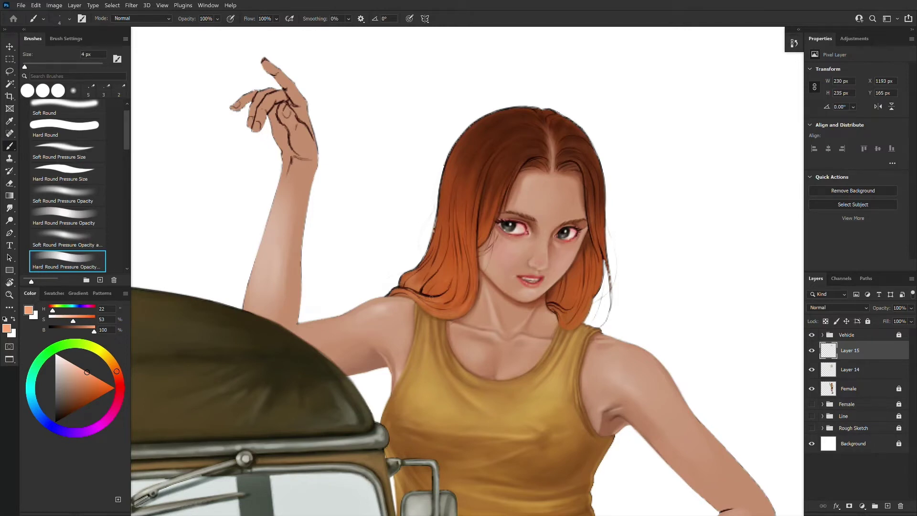
pyautogui.moveTo(580, 313); pyautogui.dragTo(584, 308)
pyautogui.press(']')
pyautogui.moveTo(439, 316); pyautogui.dragTo(473, 303)
pyautogui.press(']')
pyautogui.press(']')
pyautogui.moveTo(418, 294); pyautogui.dragTo(454, 303)
pyautogui.moveTo(445, 262); pyautogui.dragTo(422, 291)
pyautogui.moveTo(439, 271); pyautogui.dragTo(421, 292)
pyautogui.keyDown('alt'); pyautogui.click(407, 281); pyautogui.keyUp('alt')
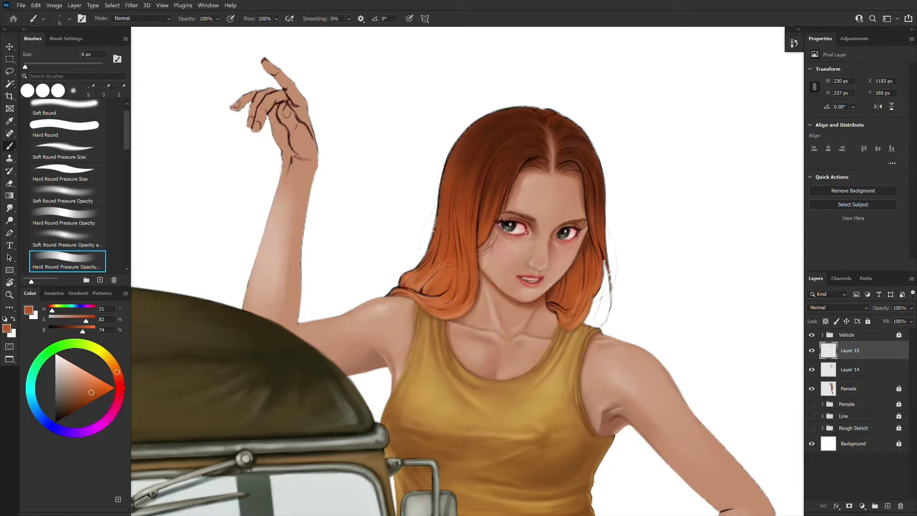
pyautogui.keyDown('alt'); pyautogui.click(451, 263); pyautogui.keyUp('alt')
# - Review the whole illustration and hide the Vehicle group so the raised arm is fully exposed
pyautogui.scroll(-4, 458, 270)
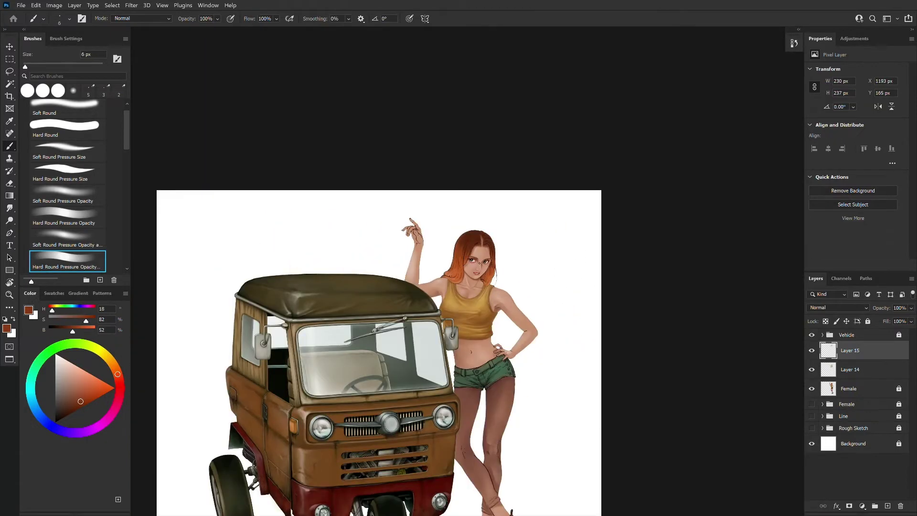
pyautogui.hotkey('ctrl', '0')
pyautogui.press('[')
pyautogui.press('[')
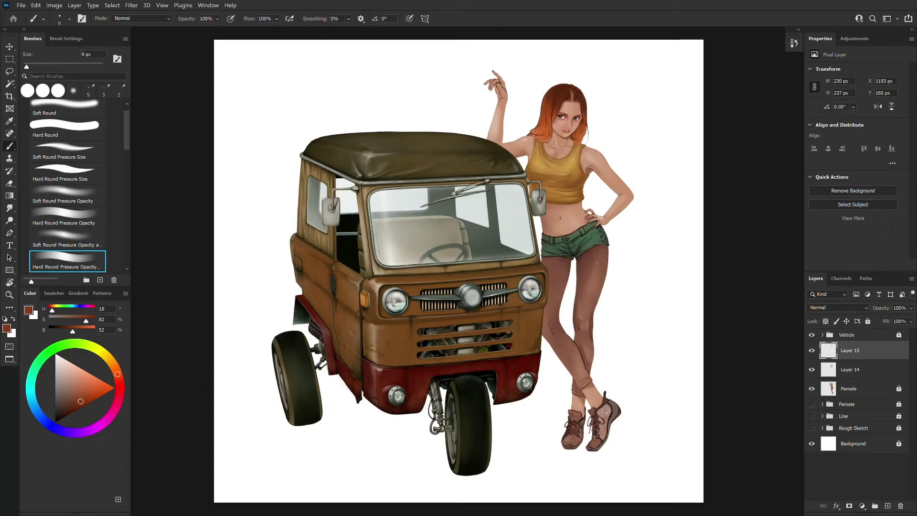
pyautogui.moveTo(626, 254)
pyautogui.mouseDown()
pyautogui.moveTo(613, 289)
pyautogui.moveTo(633, 300)
pyautogui.moveTo(592, 344)
pyautogui.mouseUp()
pyautogui.hotkey('ctrl', '1')
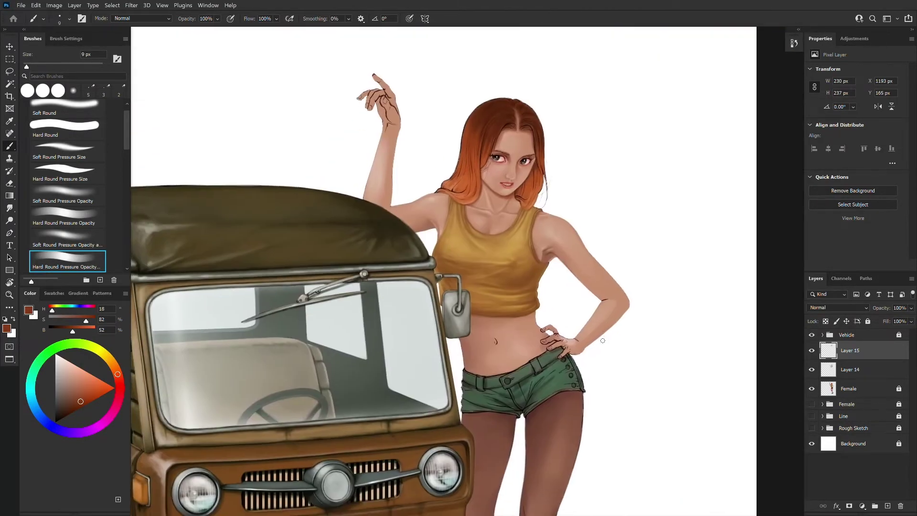
pyautogui.click(812, 335)
pyautogui.hotkey('ctrl', '+')
pyautogui.click(812, 335)
pyautogui.click(811, 335)
pyautogui.scroll(5, 406, 372)
# - Shade the underside of the raised upper arm with sampled skin tones and merge Layer 15 into Layer 14
pyautogui.keyDown('alt'); pyautogui.click(423, 361); pyautogui.keyUp('alt')
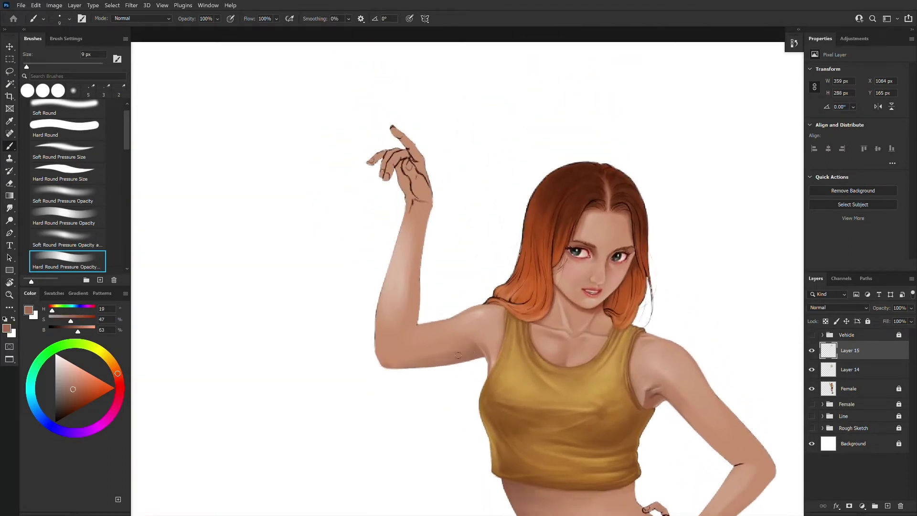
pyautogui.keyDown('alt'); pyautogui.click(412, 361); pyautogui.keyUp('alt')
pyautogui.click(812, 351)
pyautogui.click(812, 351)
pyautogui.hotkey('ctrl', 'e')
# - Blend the inner elbow of the raised arm on Layer 14 with sampled light and dark skin tones
pyautogui.keyDown('alt'); pyautogui.click(419, 279); pyautogui.keyUp('alt')
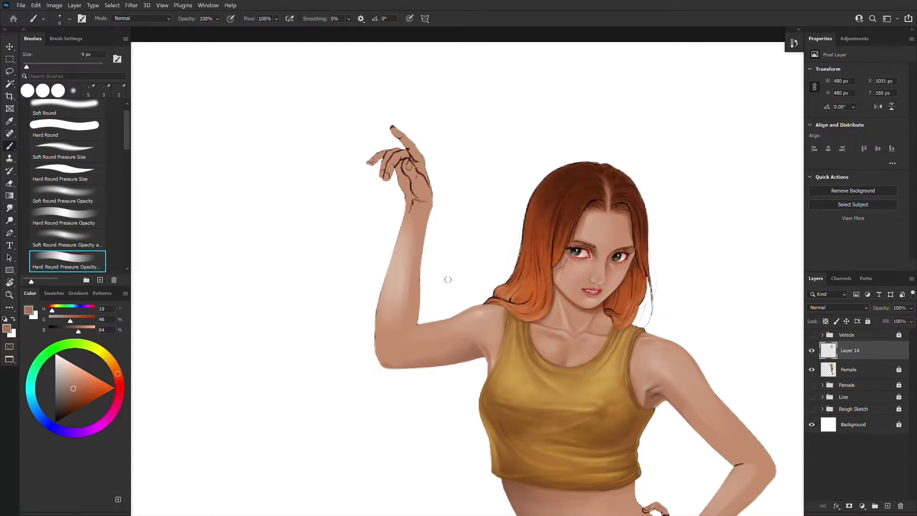
pyautogui.keyDown('alt'); pyautogui.click(415, 337); pyautogui.keyUp('alt')
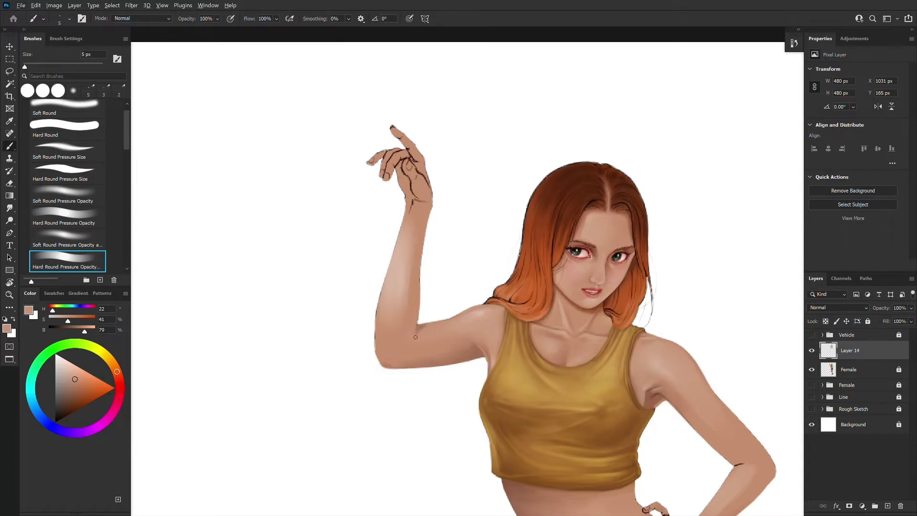
pyautogui.keyDown('alt'); pyautogui.click(421, 327); pyautogui.keyUp('alt')
pyautogui.keyDown('alt'); pyautogui.click(419, 333); pyautogui.keyUp('alt')
pyautogui.press('[')
pyautogui.keyDown('alt'); pyautogui.click(421, 327); pyautogui.keyUp('alt')
pyautogui.keyDown('alt'); pyautogui.click(423, 333); pyautogui.keyUp('alt')
pyautogui.keyDown('alt'); pyautogui.click(474, 354); pyautogui.keyUp('alt')
pyautogui.keyDown('alt'); pyautogui.click(428, 324); pyautogui.keyUp('alt')
pyautogui.press(']')
# - Paint over the raised forearm's inner edge line and smooth its shading with sampled skin tones
pyautogui.keyDown('alt'); pyautogui.click(417, 243); pyautogui.keyUp('alt')
pyautogui.keyDown('alt'); pyautogui.click(429, 203); pyautogui.keyUp('alt')
pyautogui.moveTo(428, 220)
pyautogui.mouseDown()
pyautogui.moveTo(417, 296)
pyautogui.moveTo(428, 239)
pyautogui.moveTo(420, 262)
pyautogui.mouseUp()
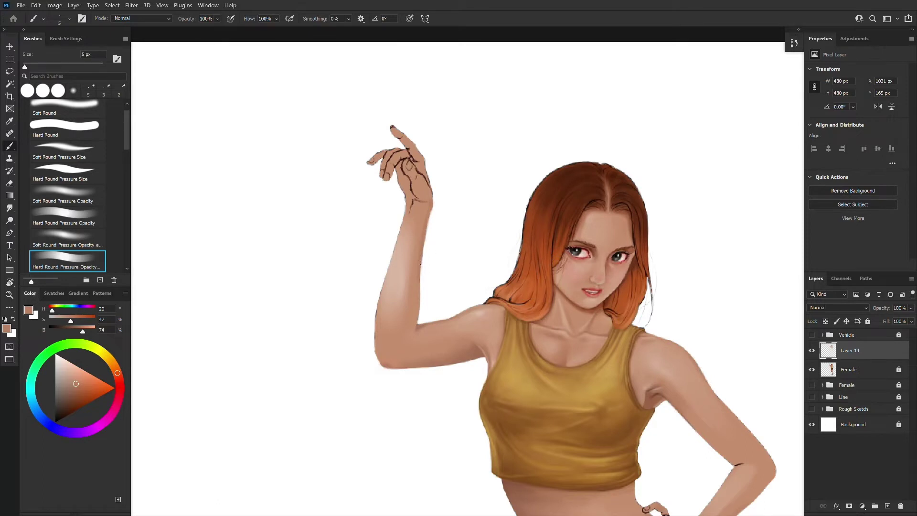
pyautogui.press(']')
pyautogui.keyDown('alt'); pyautogui.click(417, 306); pyautogui.keyUp('alt')
pyautogui.press(']')
pyautogui.press(']')
# - Clean up the raised wrist's outline with a 3–4 px brush, using white and skin tones sampled from the canvas
pyautogui.press('[')
pyautogui.press('[')
pyautogui.press('[')
pyautogui.press('[')
pyautogui.press('[')
pyautogui.press('[')
pyautogui.press('[')
pyautogui.press('[')
pyautogui.keyDown('alt'); pyautogui.click(398, 214); pyautogui.keyUp('alt')
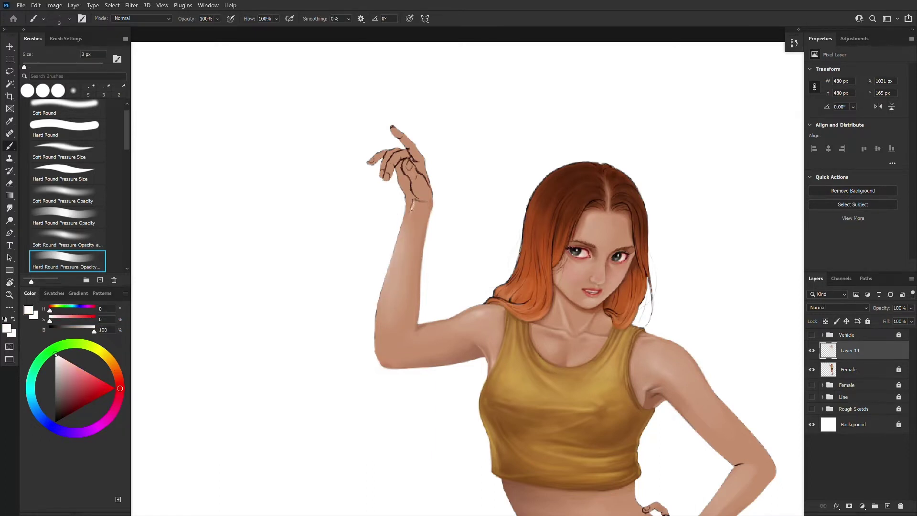
pyautogui.keyDown('alt'); pyautogui.click(424, 220); pyautogui.keyUp('alt')
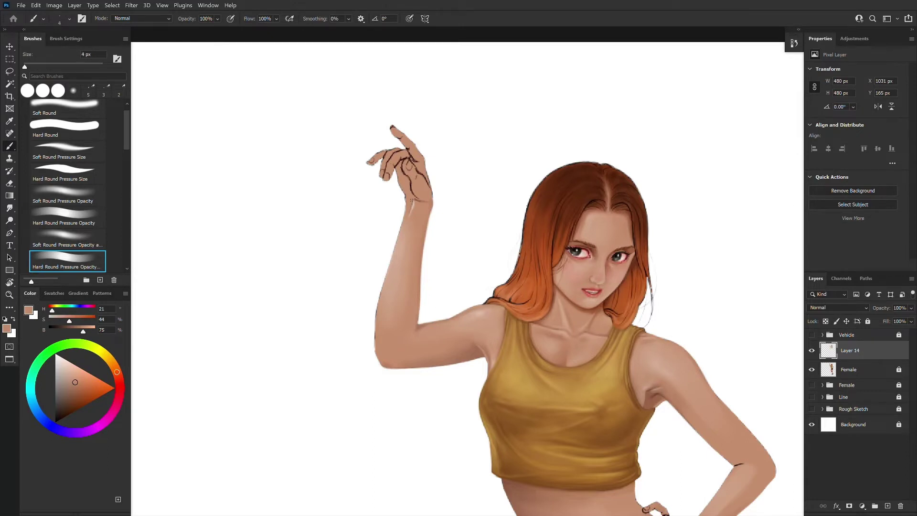
# - Paint over the raised forearm's outer edge from wrist to elbow with sampled skin tones
pyautogui.keyDown('alt'); pyautogui.click(448, 350); pyautogui.keyUp('alt')
pyautogui.keyDown('alt'); pyautogui.click(412, 227); pyautogui.keyUp('alt')
pyautogui.keyDown('alt'); pyautogui.click(411, 225); pyautogui.keyUp('alt')
pyautogui.press('[')
pyautogui.keyDown('alt'); pyautogui.click(405, 214); pyautogui.keyUp('alt')
pyautogui.keyDown('alt'); pyautogui.click(381, 299); pyautogui.keyUp('alt')
pyautogui.keyDown('alt'); pyautogui.click(375, 329); pyautogui.keyUp('alt')
pyautogui.keyDown('alt'); pyautogui.click(376, 317); pyautogui.keyUp('alt')
pyautogui.keyDown('alt'); pyautogui.click(380, 309); pyautogui.keyUp('alt')
# - Smooth the shading of the raised wrist and forearm with sampled skin tones, enlarging the brush to 15 px
pyautogui.press(']')
pyautogui.press(']')
pyautogui.press(']')
pyautogui.keyDown('alt'); pyautogui.click(415, 207); pyautogui.keyUp('alt')
pyautogui.press(']')
pyautogui.press(']')
pyautogui.press(']')
pyautogui.press(']')
pyautogui.keyDown('alt'); pyautogui.click(408, 300); pyautogui.keyUp('alt')
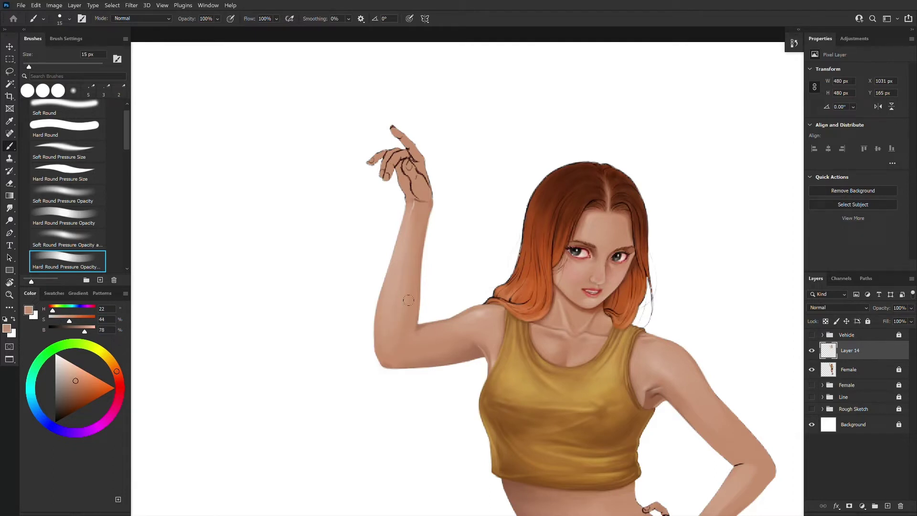
# - Paint over the remaining wrist tendon line and blend the upper forearm with sampled skin tones, using a brush down to 5 px
pyautogui.press('[')
pyautogui.press('[')
pyautogui.keyDown('alt'); pyautogui.click(411, 221); pyautogui.keyUp('alt')
pyautogui.press('[')
pyautogui.moveTo(415, 203); pyautogui.dragTo(414, 232)
pyautogui.keyDown('alt'); pyautogui.click(416, 241); pyautogui.keyUp('alt')
pyautogui.keyDown('alt'); pyautogui.click(402, 230); pyautogui.keyUp('alt')
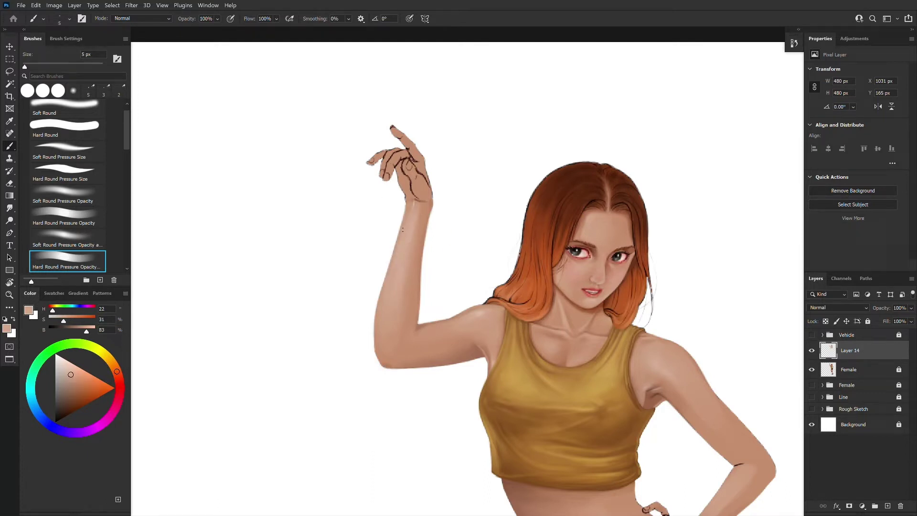
pyautogui.keyDown('alt'); pyautogui.click(404, 249); pyautogui.keyUp('alt')
# - Shade the palm of the raised hand beneath the curled fingers with dark brown tones and a 4 px brush
pyautogui.keyDown('alt'); pyautogui.click(410, 176); pyautogui.keyUp('alt')
pyautogui.press('[')
pyautogui.press('[')
pyautogui.press('[')
pyautogui.press('[')
pyautogui.press(']')
pyautogui.press(']')
pyautogui.moveTo(404, 166); pyautogui.dragTo(405, 176)
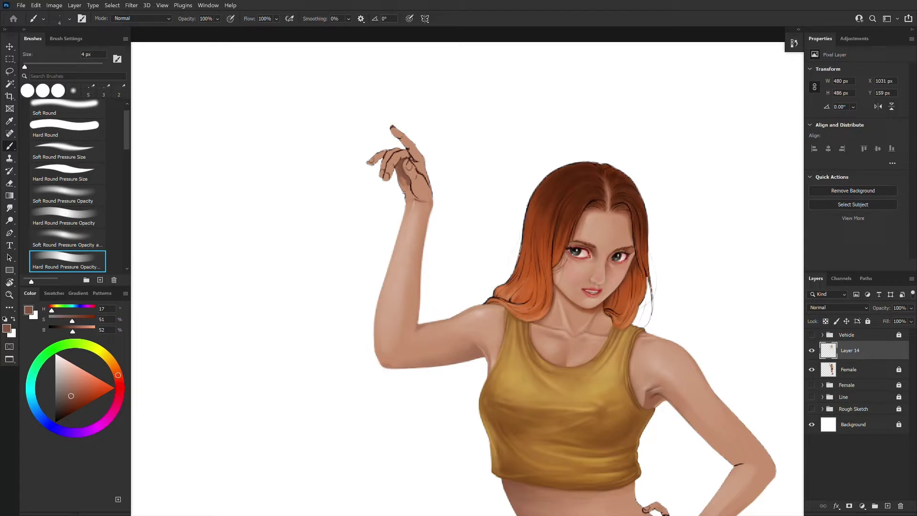
pyautogui.keyDown('alt'); pyautogui.click(397, 167); pyautogui.keyUp('alt')
pyautogui.moveTo(399, 170); pyautogui.dragTo(411, 188)
pyautogui.keyDown('alt'); pyautogui.click(406, 176); pyautogui.keyUp('alt')
pyautogui.keyDown('alt'); pyautogui.click(412, 187); pyautogui.keyUp('alt')
# - Paint over the line between the thumb and the hand's outer side with sampled skin tones and a 3 px brush
pyautogui.press(']')
pyautogui.press(']')
pyautogui.keyDown('alt'); pyautogui.click(419, 157); pyautogui.keyUp('alt')
pyautogui.press('[')
pyautogui.keyDown('alt'); pyautogui.click(424, 167); pyautogui.keyUp('alt')
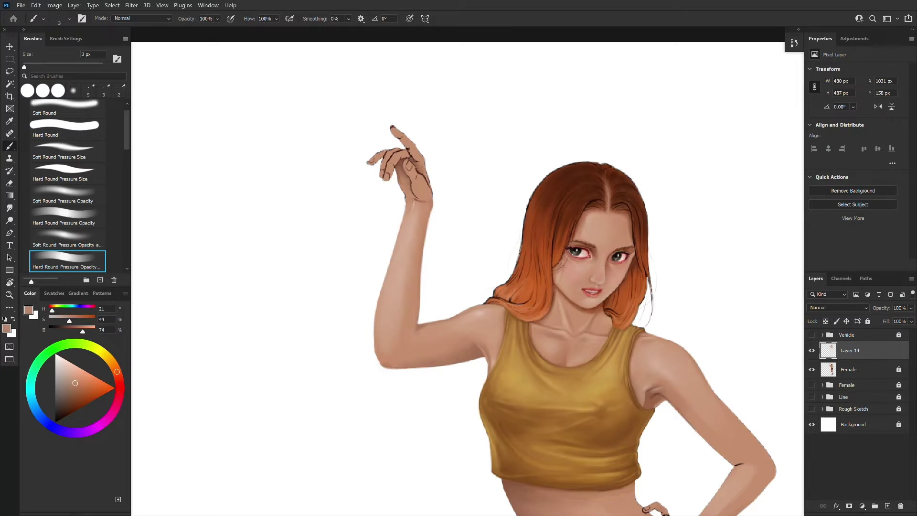
pyautogui.moveTo(423, 161)
pyautogui.mouseDown()
pyautogui.moveTo(430, 179)
pyautogui.moveTo(399, 183)
pyautogui.moveTo(406, 198)
pyautogui.moveTo(405, 168)
pyautogui.mouseUp()
# - Blend the palm shadow and the wrist crease on the raised hand with sampled light and dark skin tones
pyautogui.keyDown('alt'); pyautogui.click(402, 172); pyautogui.keyUp('alt')
pyautogui.keyDown('alt'); pyautogui.click(404, 186); pyautogui.keyUp('alt')
pyautogui.keyDown('alt'); pyautogui.click(401, 170); pyautogui.keyUp('alt')
pyautogui.keyDown('alt'); pyautogui.click(404, 186); pyautogui.keyUp('alt')
pyautogui.keyDown('alt'); pyautogui.click(408, 201); pyautogui.keyUp('alt')
pyautogui.press(']')
pyautogui.keyDown('alt'); pyautogui.click(421, 202); pyautogui.keyUp('alt')
pyautogui.keyDown('alt'); pyautogui.click(414, 194); pyautogui.keyUp('alt')
pyautogui.press('alt')
pyautogui.keyDown('alt'); pyautogui.click(487, 307); pyautogui.keyUp('alt')
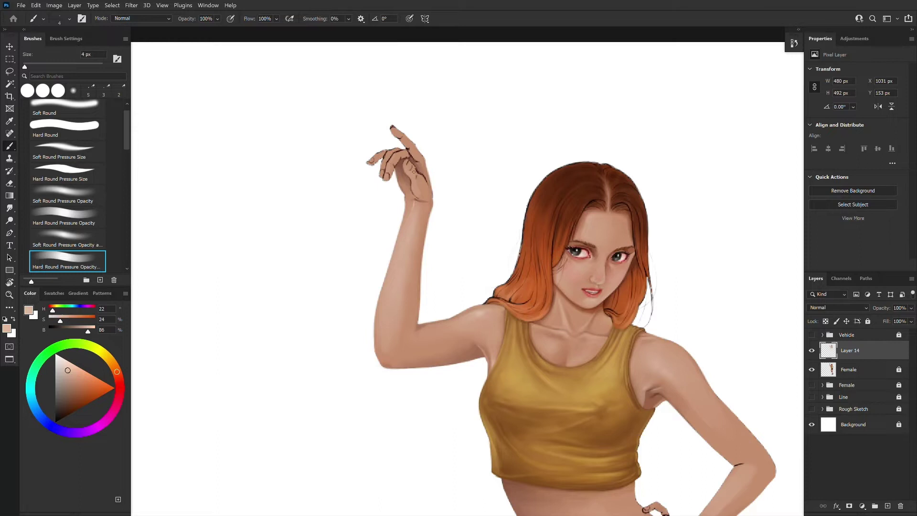
# - Add light skin tones to the curled fingers and thumb of the raised hand, and blend them into the palm
pyautogui.moveTo(408, 168)
pyautogui.mouseDown()
pyautogui.moveTo(420, 191)
pyautogui.moveTo(390, 165)
pyautogui.mouseUp()
pyautogui.moveTo(391, 160)
pyautogui.mouseDown()
pyautogui.moveTo(398, 133)
pyautogui.moveTo(408, 146)
pyautogui.mouseUp()
pyautogui.keyDown('alt'); pyautogui.click(418, 160); pyautogui.keyUp('alt')
pyautogui.press(']')
pyautogui.press(']')
pyautogui.keyDown('alt'); pyautogui.click(405, 185); pyautogui.keyUp('alt')
pyautogui.keyDown('alt'); pyautogui.click(663, 402); pyautogui.keyUp('alt')
pyautogui.keyDown('alt'); pyautogui.click(407, 186); pyautogui.keyUp('alt')
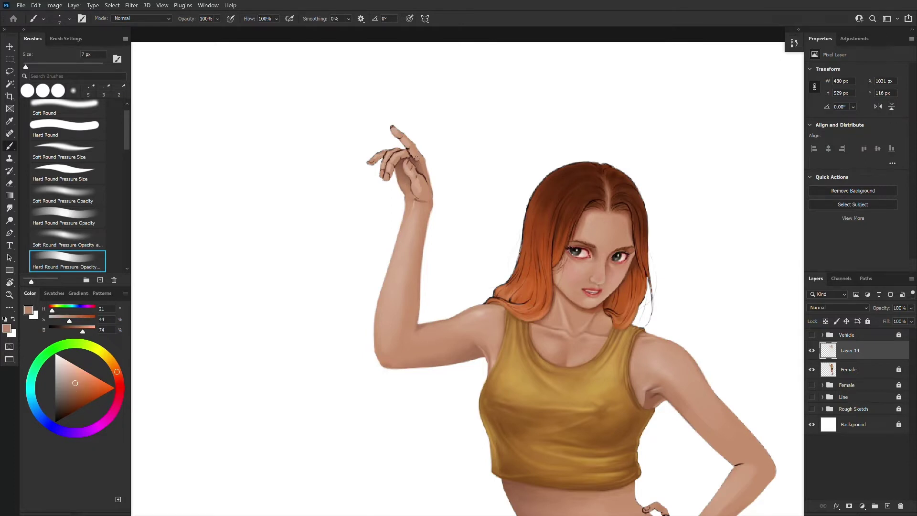
# - Shade the gaps between the curled fingers with brown sampled from the armpit shadow and a 4 px brush
pyautogui.press('[')
pyautogui.keyDown('alt'); pyautogui.click(654, 392); pyautogui.keyUp('alt')
pyautogui.press('[')
pyautogui.press('[')
pyautogui.moveTo(396, 162); pyautogui.dragTo(403, 157)
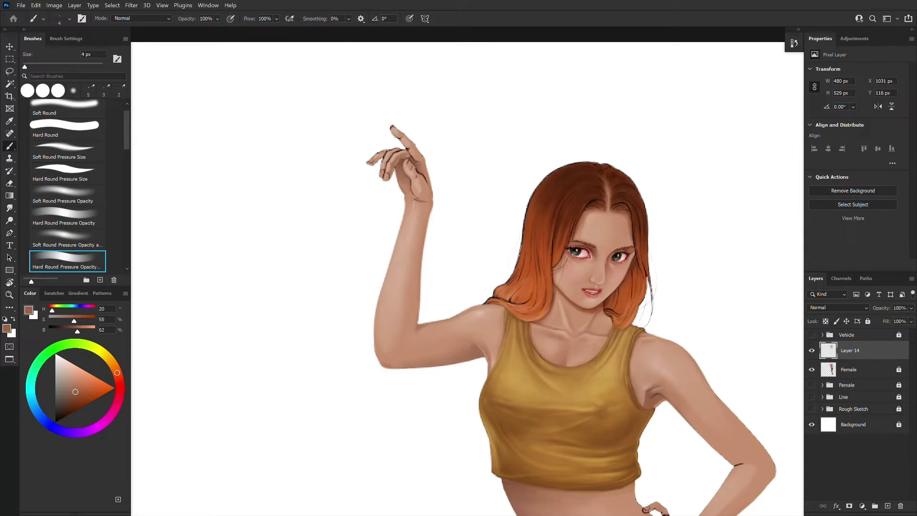
# - Paint over the outlines of the curled fingertips with the Hard Round Pressure Size brush and sampled skin tones
pyautogui.click(61, 173)
pyautogui.moveTo(377, 160)
pyautogui.mouseDown()
pyautogui.moveTo(368, 163)
pyautogui.moveTo(384, 151)
pyautogui.mouseUp()
pyautogui.keyDown('alt'); pyautogui.click(377, 157); pyautogui.keyUp('alt')
pyautogui.keyDown('alt'); pyautogui.click(376, 156); pyautogui.keyUp('alt')
pyautogui.keyDown('alt'); pyautogui.click(388, 152); pyautogui.keyUp('alt')
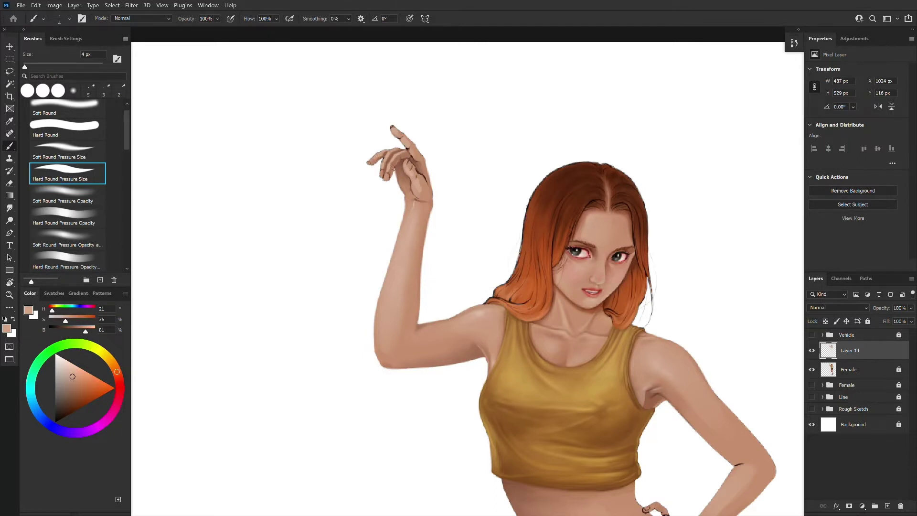
# - Define the finger creases and palm folds with dark brown, and trim the hand's outer contour with white
pyautogui.moveTo(409, 149); pyautogui.dragTo(412, 152)
pyautogui.keyDown('alt'); pyautogui.click(411, 157); pyautogui.keyUp('alt')
pyautogui.moveTo(400, 141)
pyautogui.mouseDown()
pyautogui.moveTo(416, 177)
pyautogui.moveTo(407, 164)
pyautogui.moveTo(425, 195)
pyautogui.moveTo(415, 194)
pyautogui.moveTo(416, 157)
pyautogui.moveTo(388, 181)
pyautogui.mouseUp()
pyautogui.press(']')
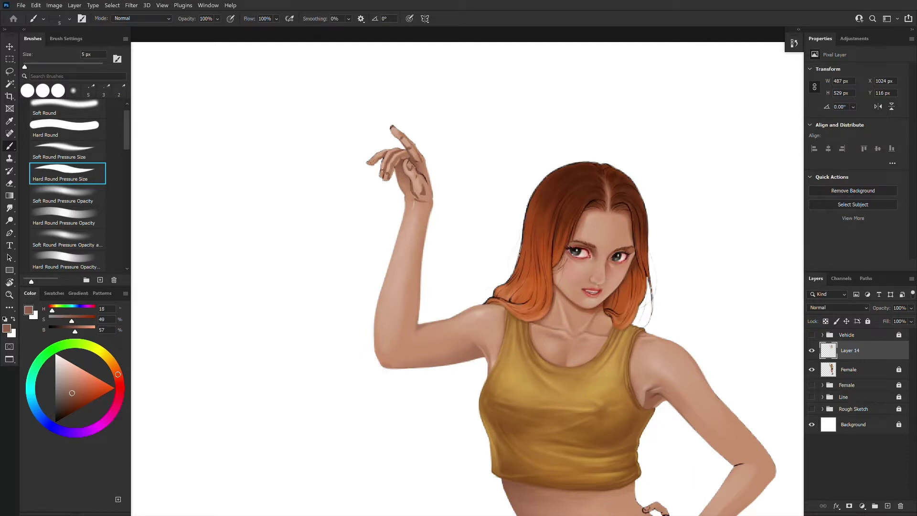
pyautogui.keyDown('alt'); pyautogui.click(369, 181); pyautogui.keyUp('alt')
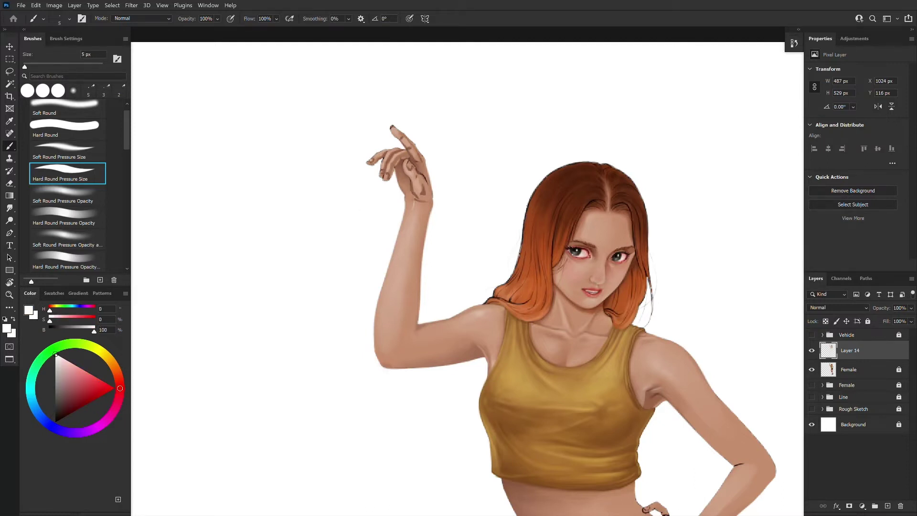
pyautogui.keyDown('alt'); pyautogui.click(394, 128); pyautogui.keyUp('alt')
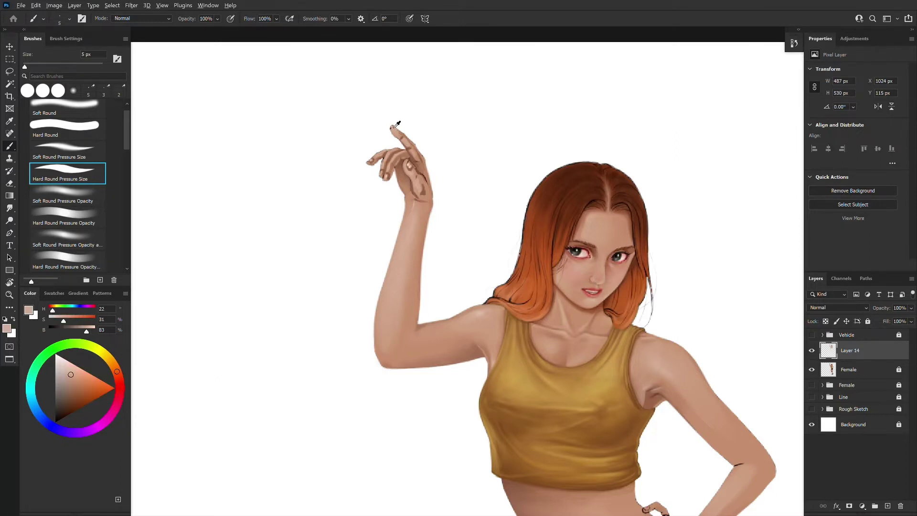
# - Refine the curled fingers' light and shadow with the Hard Round Pressure Opacity brush at 3 px and sampled skin tones
pyautogui.click(67, 261)
pyautogui.keyDown('alt'); pyautogui.click(396, 156); pyautogui.keyUp('alt')
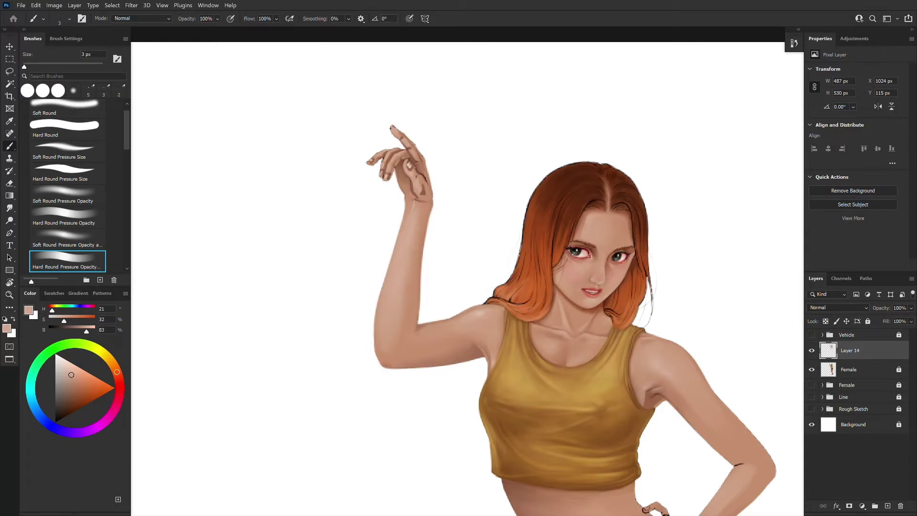
pyautogui.keyDown('alt'); pyautogui.click(384, 177); pyautogui.keyUp('alt')
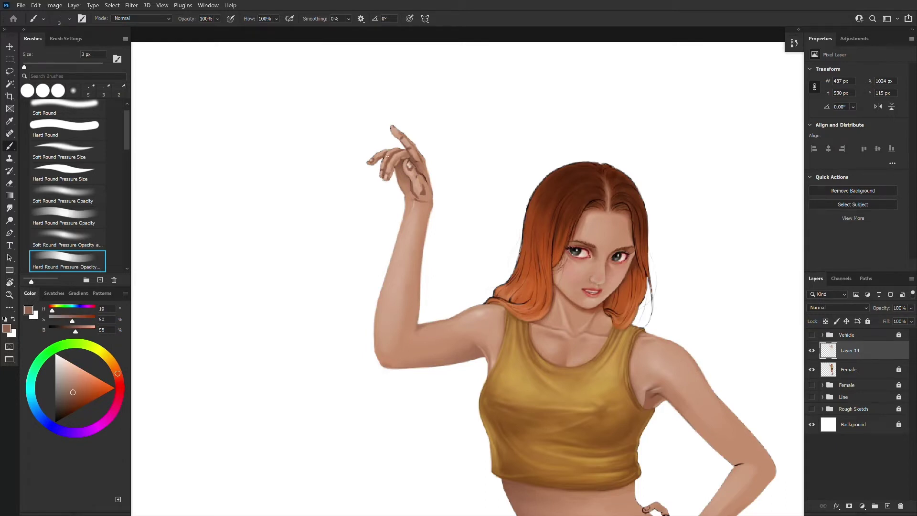
pyautogui.keyDown('alt'); pyautogui.click(376, 158); pyautogui.keyUp('alt')
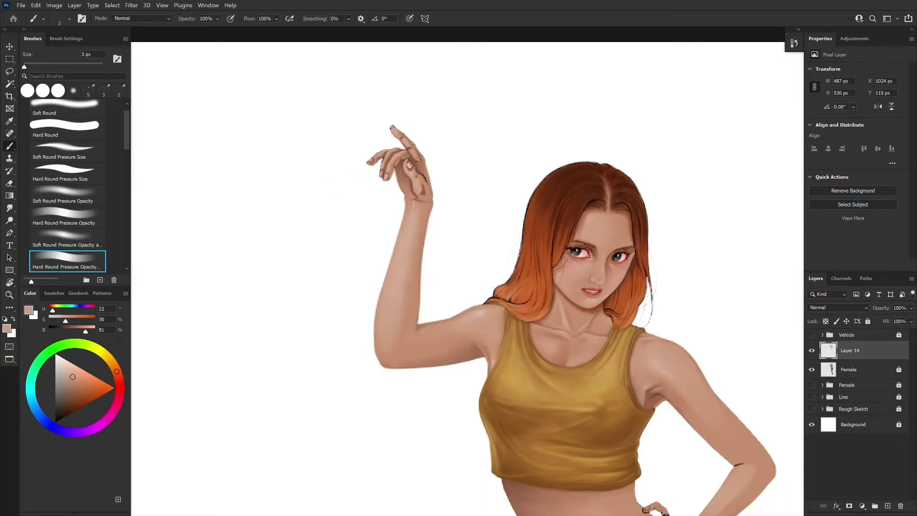
pyautogui.keyDown('alt'); pyautogui.click(380, 152); pyautogui.keyUp('alt')
pyautogui.keyDown('alt'); pyautogui.click(395, 131); pyautogui.keyUp('alt')
pyautogui.hotkey('ctrl', '-')
pyautogui.hotkey('ctrl', '+')
# - Shade the raised index finger and its base knuckle with sampled skin tones, using a 4–5 px brush
pyautogui.keyDown('alt'); pyautogui.click(412, 145); pyautogui.keyUp('alt')
pyautogui.keyDown('alt'); pyautogui.click(414, 157); pyautogui.keyUp('alt')
pyautogui.press(']')
pyautogui.press(']')
pyautogui.keyDown('alt'); pyautogui.click(405, 142); pyautogui.keyUp('alt')
pyautogui.keyDown('alt'); pyautogui.click(400, 136); pyautogui.keyUp('alt')
pyautogui.keyDown('alt'); pyautogui.click(415, 152); pyautogui.keyUp('alt')
pyautogui.keyDown('alt'); pyautogui.click(415, 151); pyautogui.keyUp('alt')
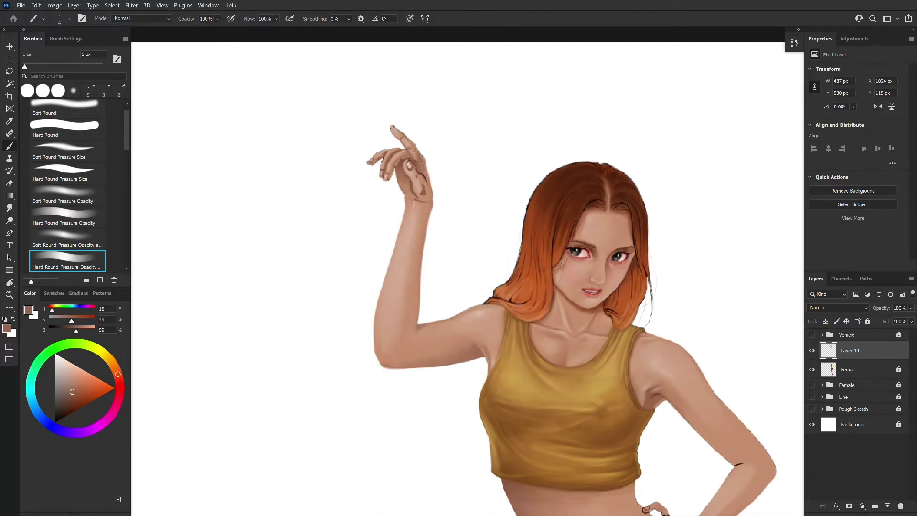
# - Blend the index finger's joints and base with sampled light and dark skin tones at 4 px
pyautogui.keyDown('alt'); pyautogui.click(402, 131); pyautogui.keyUp('alt')
pyautogui.keyDown('alt'); pyautogui.click(399, 132); pyautogui.keyUp('alt')
pyautogui.keyDown('alt'); pyautogui.click(408, 160); pyautogui.keyUp('alt')
pyautogui.keyDown('alt'); pyautogui.click(413, 149); pyautogui.keyUp('alt')
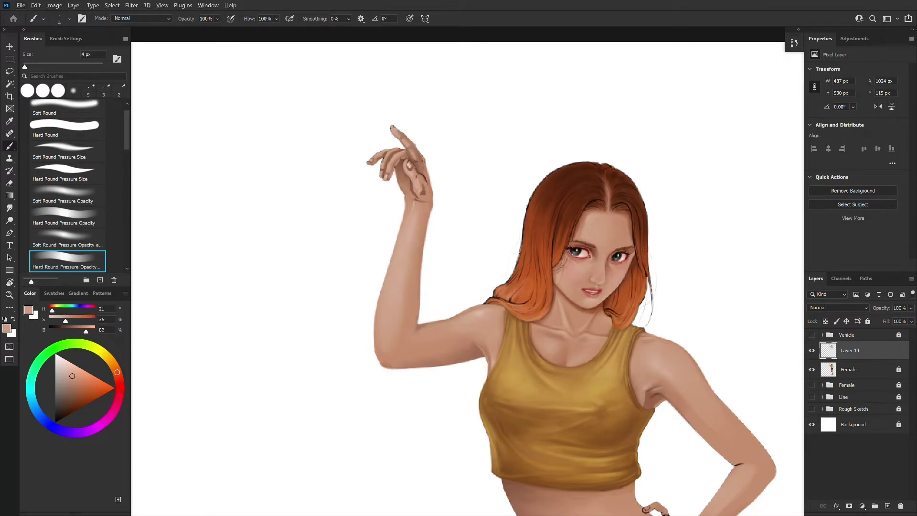
# - Clean the raised hand's outer edge with white and paint over the wrist crease at the heel of the palm
pyautogui.keyDown('alt'); pyautogui.click(427, 173); pyautogui.keyUp('alt')
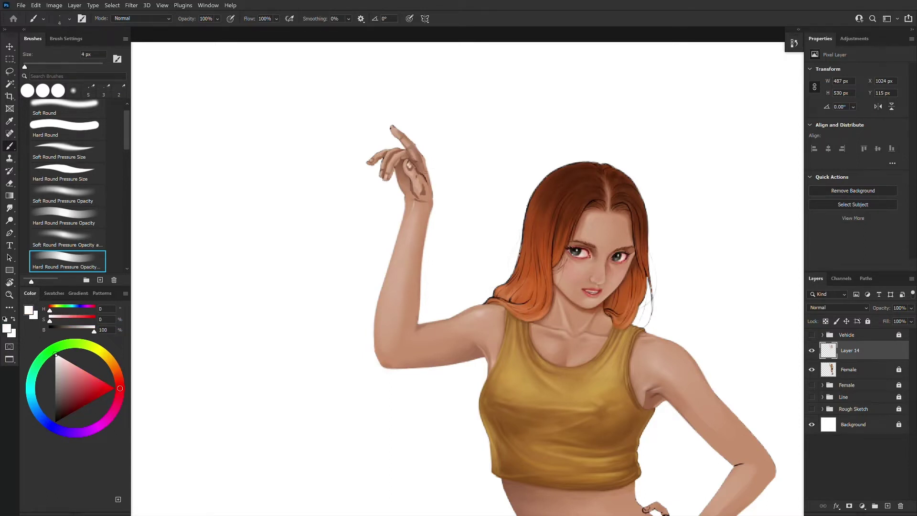
pyautogui.keyDown('alt'); pyautogui.click(414, 205); pyautogui.keyUp('alt')
pyautogui.keyDown('alt'); pyautogui.click(425, 203); pyautogui.keyUp('alt')
pyautogui.moveTo(426, 202); pyautogui.dragTo(419, 187)
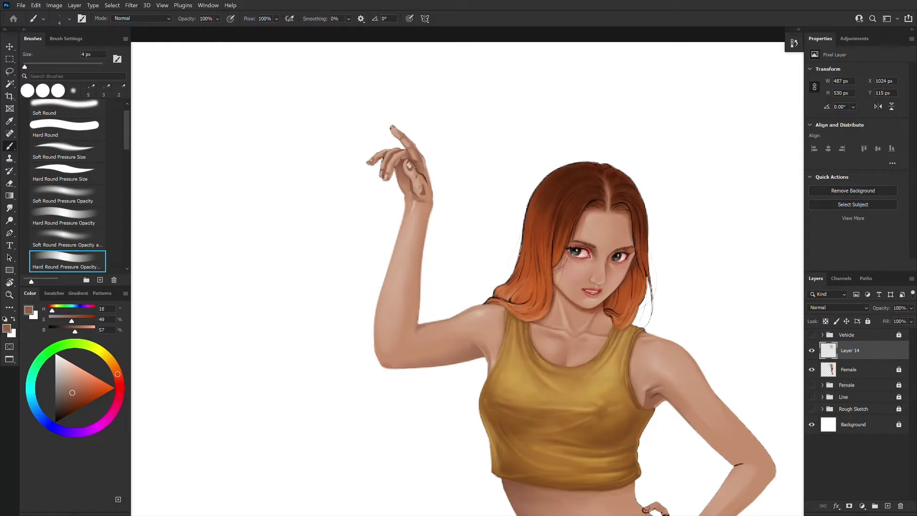
# - Blend the thumb's base and the shaded palm with sampled skin tones, reducing the brush to 3 px
pyautogui.keyDown('alt'); pyautogui.click(412, 180); pyautogui.keyUp('alt')
pyautogui.keyDown('alt'); pyautogui.click(404, 173); pyautogui.keyUp('alt')
pyautogui.keyDown('alt'); pyautogui.click(413, 192); pyautogui.keyUp('alt')
pyautogui.keyDown('alt'); pyautogui.click(414, 175); pyautogui.keyUp('alt')
pyautogui.press('[')
pyautogui.press('[')
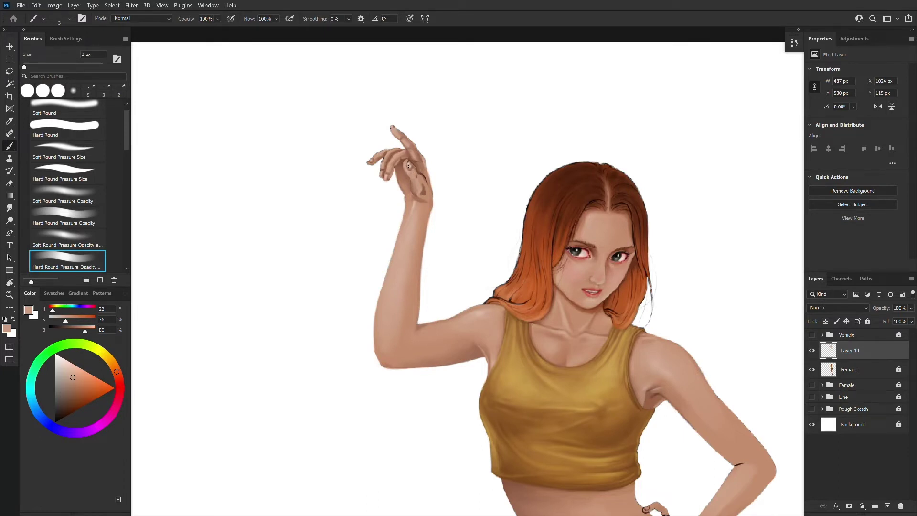
# - Paint over the dark line beside the thumb with sampled skin tones and a 4 px brush
pyautogui.keyDown('alt'); pyautogui.click(416, 162); pyautogui.keyUp('alt')
pyautogui.press(']')
pyautogui.keyDown('alt'); pyautogui.click(415, 171); pyautogui.keyUp('alt')
pyautogui.keyDown('alt'); pyautogui.click(426, 183); pyautogui.keyUp('alt')
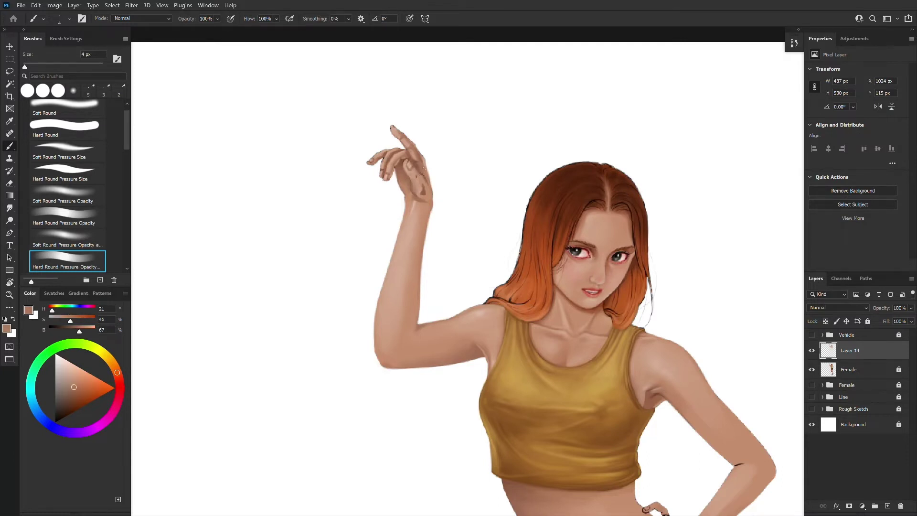
pyautogui.keyDown('alt'); pyautogui.click(416, 150); pyautogui.keyUp('alt')
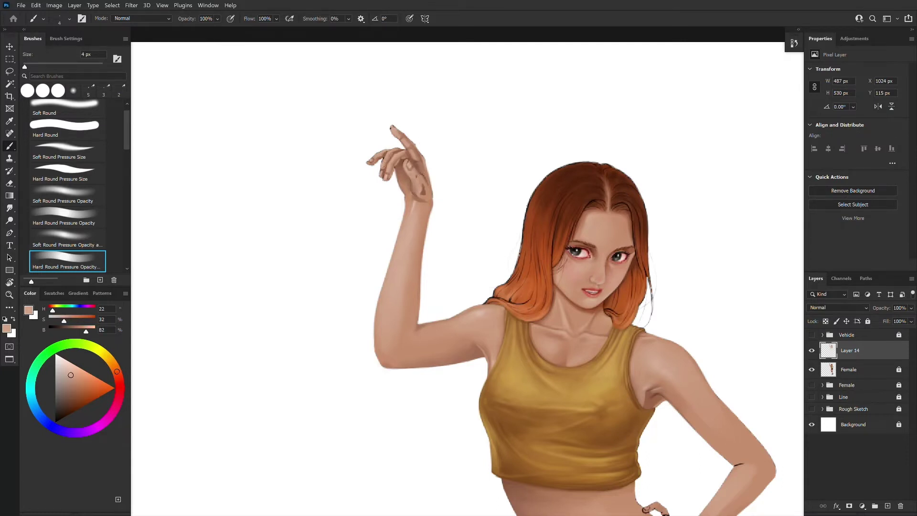
# - Smooth the shading across the palm and back of the raised hand with sampled skin tones and a slightly larger brush
pyautogui.keyDown('alt'); pyautogui.click(401, 166); pyautogui.keyUp('alt')
pyautogui.press(']')
pyautogui.press(']')
pyautogui.keyDown('alt'); pyautogui.click(381, 150); pyautogui.keyUp('alt')
pyautogui.press(']')
pyautogui.keyDown('alt'); pyautogui.click(408, 193); pyautogui.keyUp('alt')
pyautogui.keyDown('alt'); pyautogui.click(423, 172); pyautogui.keyUp('alt')
pyautogui.press('[')
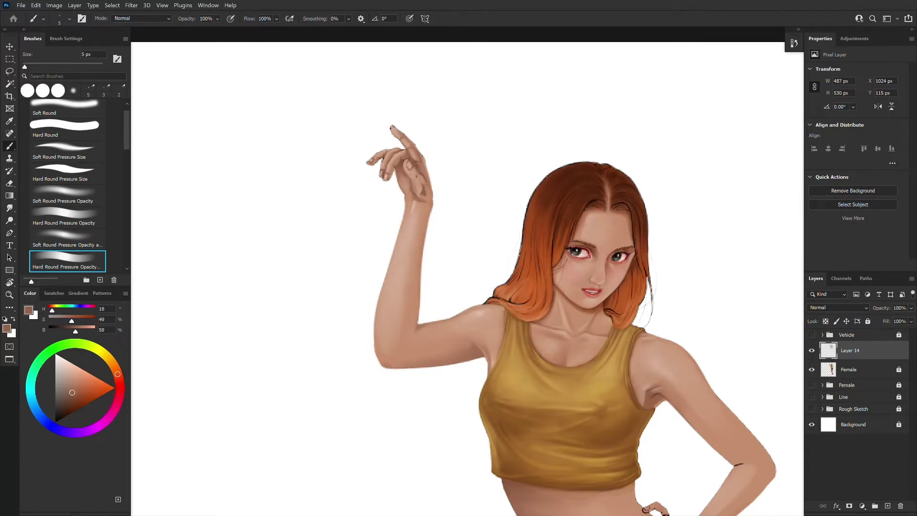
# - Soften the dark patch at the heel of the hand and blend the wrist crease with sampled skin tones
pyautogui.keyDown('alt'); pyautogui.click(424, 188); pyautogui.keyUp('alt')
pyautogui.press(']')
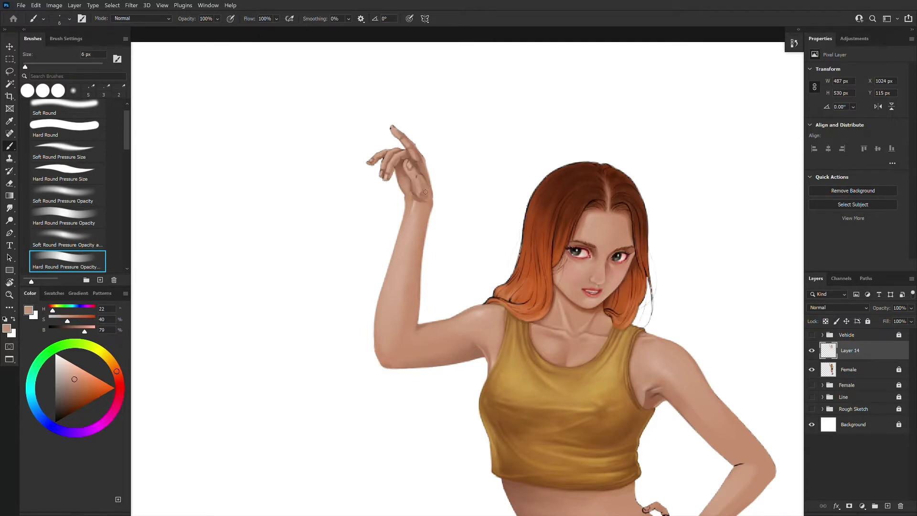
pyautogui.press('[')
pyautogui.press('[')
pyautogui.press('[')
pyautogui.press('[')
pyautogui.keyDown('alt'); pyautogui.click(408, 198); pyautogui.keyUp('alt')
pyautogui.press('[')
pyautogui.keyDown('alt'); pyautogui.click(411, 197); pyautogui.keyUp('alt')
# - Blend the center of the palm beside the thumb with sampled skin tones, gradually enlarging the brush
pyautogui.press(']')
pyautogui.keyDown('alt'); pyautogui.click(416, 177); pyautogui.keyUp('alt')
pyautogui.keyDown('alt'); pyautogui.click(418, 171); pyautogui.keyUp('alt')
pyautogui.keyDown('alt'); pyautogui.click(422, 171); pyautogui.keyUp('alt')
pyautogui.press(']')
pyautogui.press(']')
pyautogui.press(']')
# - Cover the dark marks on the raised hand's fingertips with sampled skin tones and a 3 px Hard Round Pressure Size brush
pyautogui.click(85, 174)
pyautogui.keyDown('alt'); pyautogui.click(392, 128); pyautogui.keyUp('alt')
pyautogui.press('[')
pyautogui.press('[')
pyautogui.press('[')
pyautogui.press('[')
pyautogui.keyDown('alt'); pyautogui.click(381, 163); pyautogui.keyUp('alt')
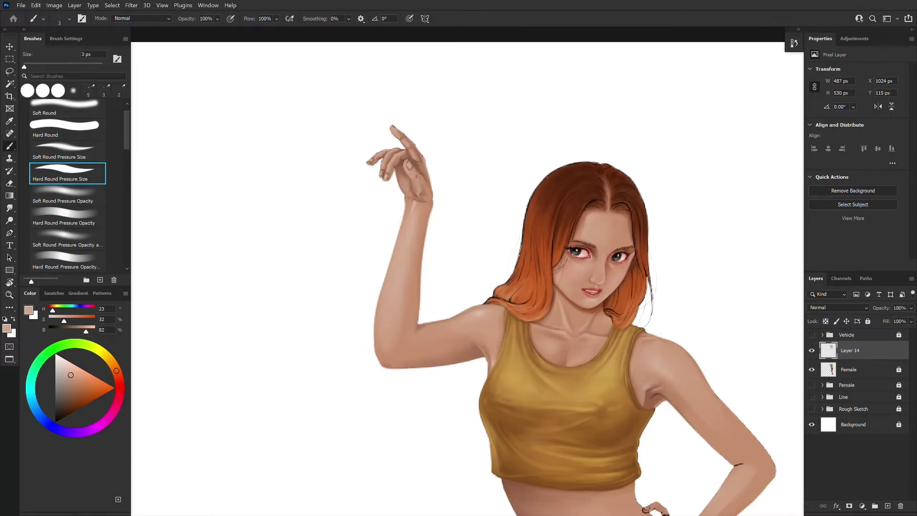
# - Clean up the outline of the raised hand with white and refine its curled fingers with sampled skin tones
pyautogui.keyDown('alt'); pyautogui.click(444, 164); pyautogui.keyUp('alt')
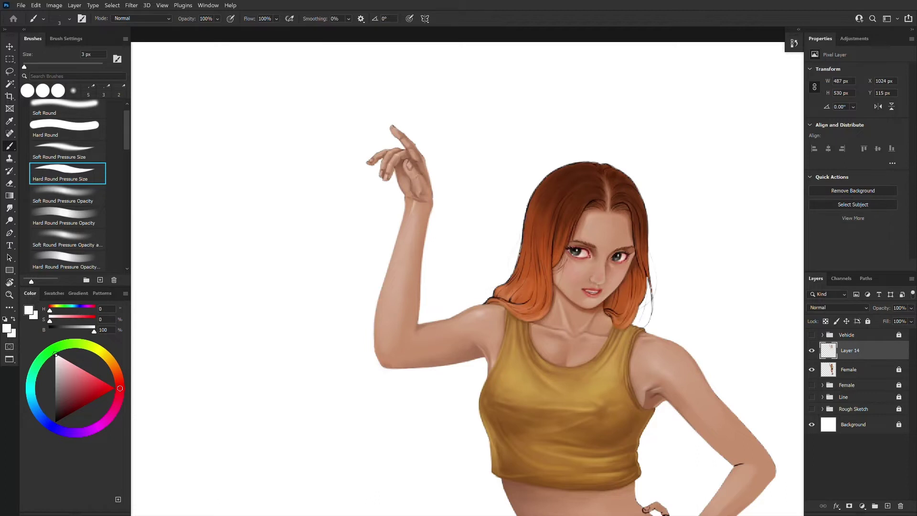
pyautogui.press('[')
pyautogui.keyDown('alt'); pyautogui.click(382, 156); pyautogui.keyUp('alt')
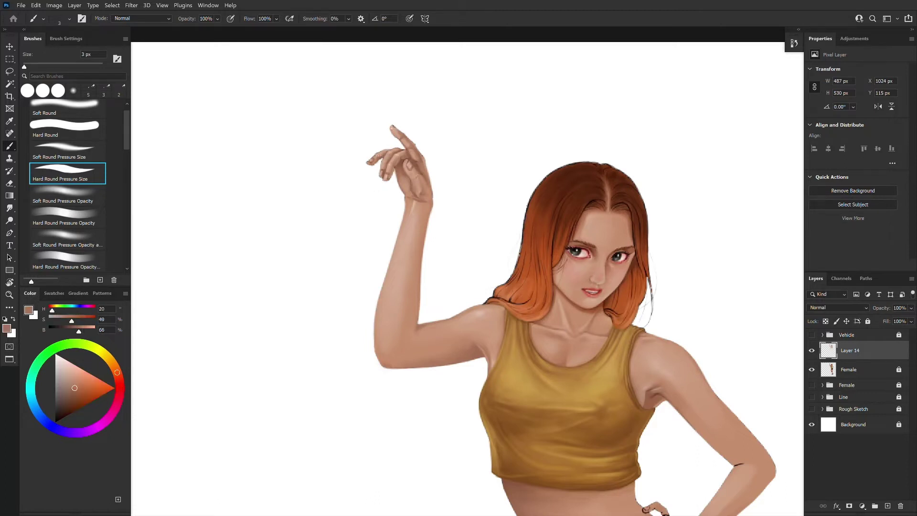
pyautogui.keyDown('alt'); pyautogui.click(393, 167); pyautogui.keyUp('alt')
pyautogui.keyDown('alt'); pyautogui.click(435, 157); pyautogui.keyUp('alt')
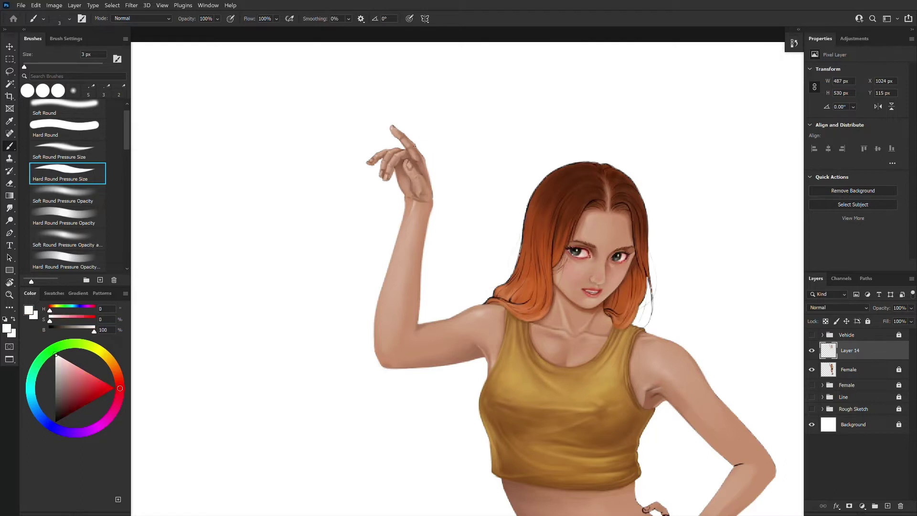
# - Refine the raised index finger's base with sampled light and dark skin tones, blending it with a 4 px Hard Round Pressure Opacity brush
pyautogui.keyDown('alt'); pyautogui.click(415, 144); pyautogui.keyUp('alt')
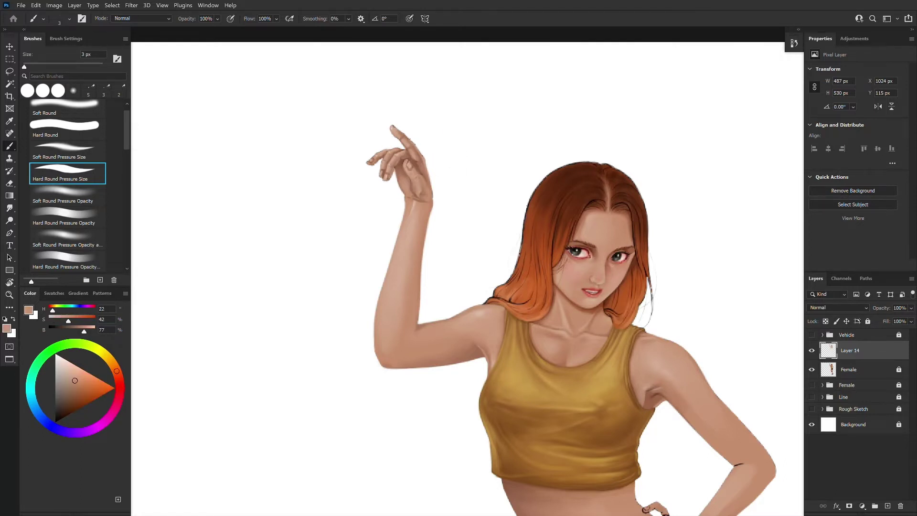
pyautogui.keyDown('alt'); pyautogui.click(413, 149); pyautogui.keyUp('alt')
pyautogui.keyDown('alt'); pyautogui.click(413, 149); pyautogui.keyUp('alt')
pyautogui.keyDown('alt'); pyautogui.click(413, 151); pyautogui.keyUp('alt')
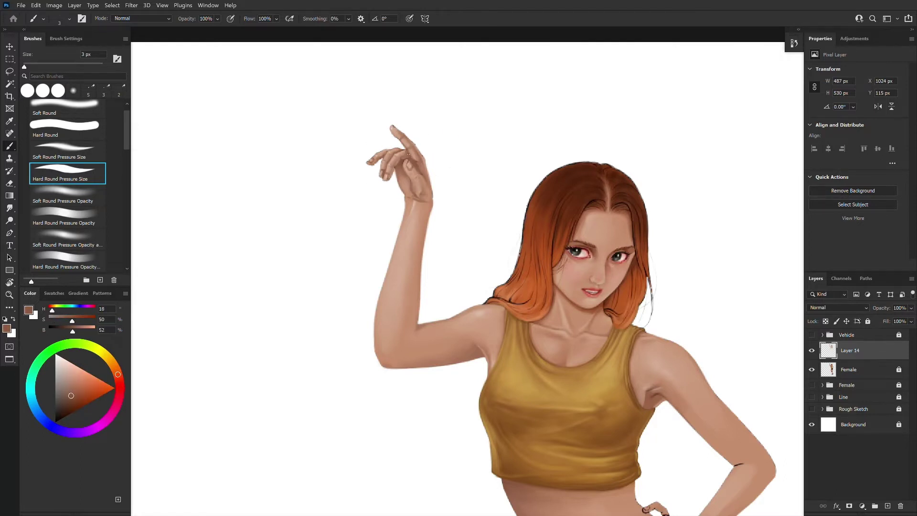
pyautogui.keyDown('alt'); pyautogui.click(405, 152); pyautogui.keyUp('alt')
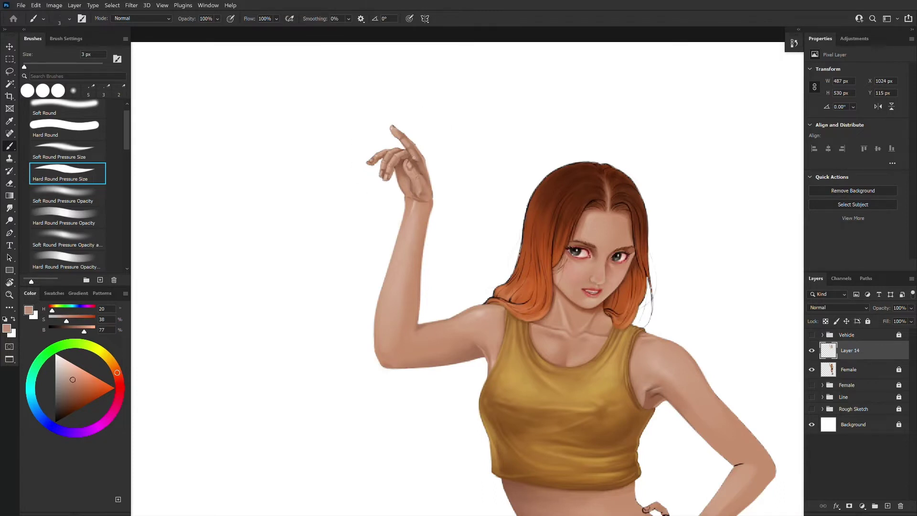
pyautogui.click(86, 262)
pyautogui.keyDown('alt'); pyautogui.click(426, 162); pyautogui.keyUp('alt')
pyautogui.press(']')
pyautogui.keyDown('alt'); pyautogui.click(411, 150); pyautogui.keyUp('alt')
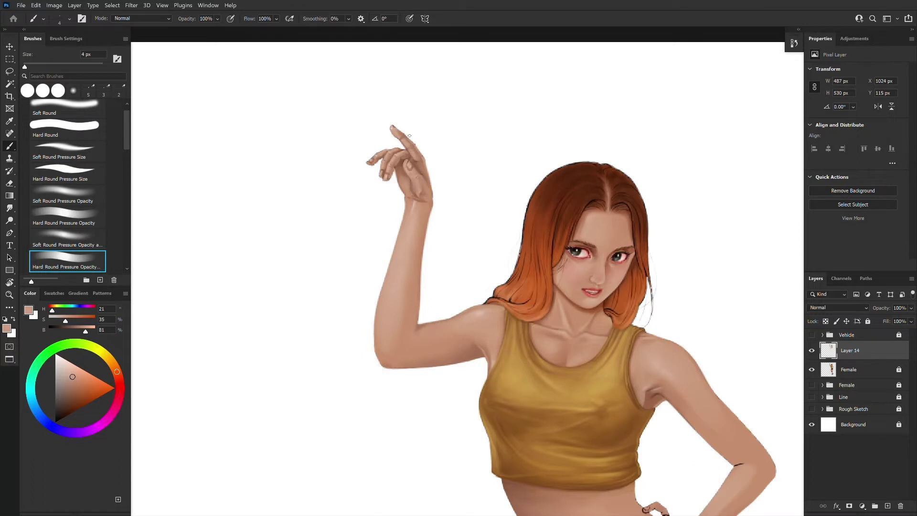
# - Blend the raised arm's wrist into the forearm with sampled skin tones, adjusting the brush size along the way
pyautogui.keyDown('alt'); pyautogui.click(416, 204); pyautogui.keyUp('alt')
pyautogui.keyDown('alt'); pyautogui.click(410, 228); pyautogui.keyUp('alt')
pyautogui.press(']')
pyautogui.keyDown('alt'); pyautogui.click(415, 206); pyautogui.keyUp('alt')
pyautogui.press('[')
pyautogui.keyDown('alt'); pyautogui.click(416, 217); pyautogui.keyUp('alt')
pyautogui.press(']')
pyautogui.press(']')
# - Paint over the dark crease line at the bent elbow of the lowered arm and smooth the forearm's inner edge with skin tones
pyautogui.moveTo(667, 446); pyautogui.dragTo(483, 351)
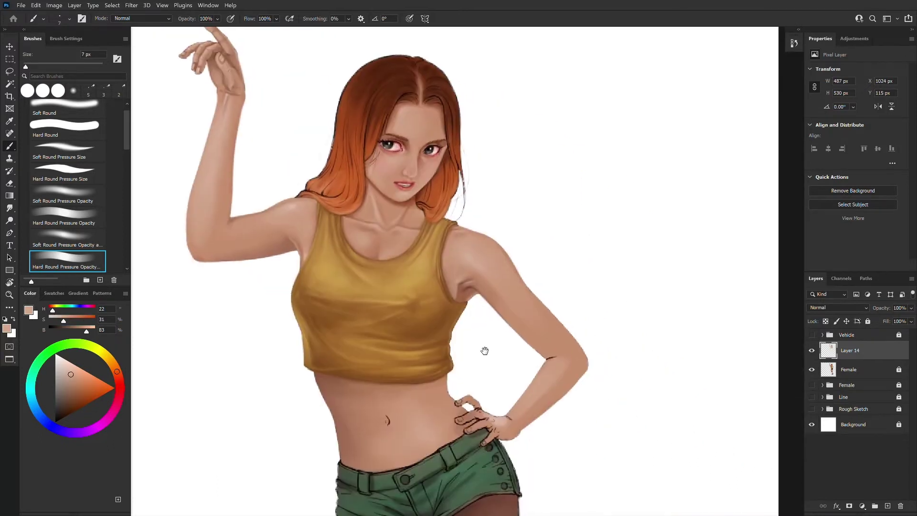
pyautogui.keyDown('alt'); pyautogui.click(552, 356); pyautogui.keyUp('alt')
pyautogui.press('[')
pyautogui.press('[')
pyautogui.moveTo(549, 358); pyautogui.dragTo(562, 356)
pyautogui.keyDown('alt'); pyautogui.click(550, 366); pyautogui.keyUp('alt')
pyautogui.press('[')
pyautogui.moveTo(548, 362); pyautogui.dragTo(517, 410)
# - Soften the dark line at the lowered arm's wrist with sampled skin tones and a brush of up to 8 px
pyautogui.keyDown('alt'); pyautogui.click(556, 394); pyautogui.keyUp('alt')
pyautogui.keyDown('alt'); pyautogui.click(514, 417); pyautogui.keyUp('alt')
pyautogui.keyDown('alt'); pyautogui.click(512, 417); pyautogui.keyUp('alt')
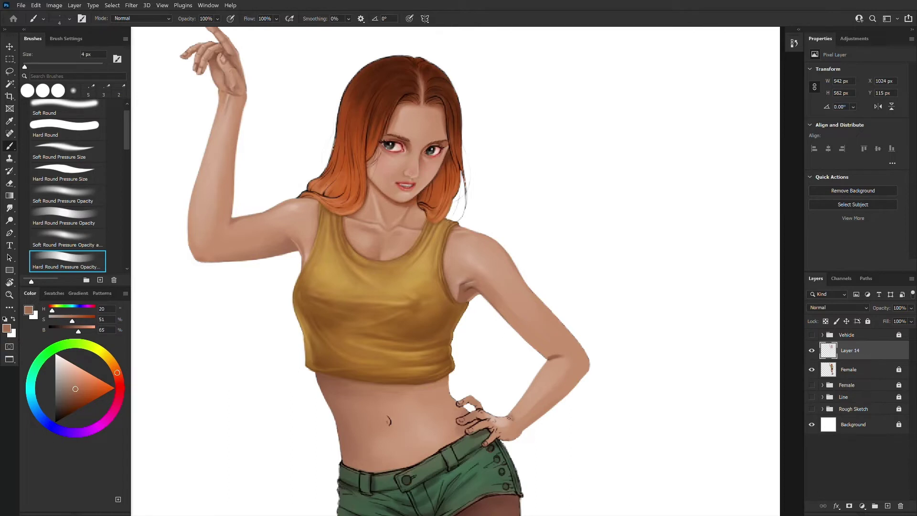
pyautogui.press(']')
pyautogui.press(']')
pyautogui.keyDown('alt'); pyautogui.click(515, 415); pyautogui.keyUp('alt')
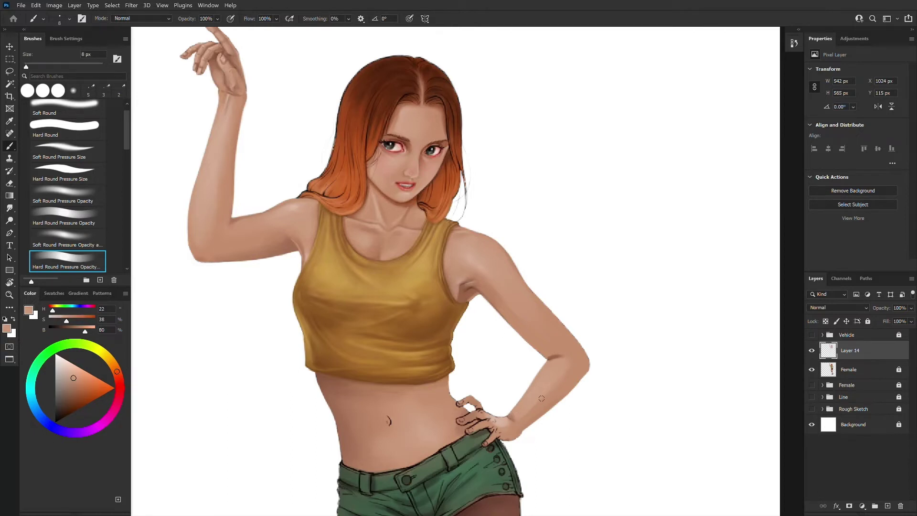
# - Brighten the lowered arm's elbow area with a skin tone sampled from the shoulder and a larger brush
pyautogui.keyDown('alt'); pyautogui.click(479, 252); pyautogui.keyUp('alt')
pyautogui.press(']')
pyautogui.press(']')
pyautogui.press(']')
pyautogui.press(']')
pyautogui.press(']')
pyautogui.moveTo(562, 363); pyautogui.dragTo(553, 368)
# - Reshape the shading around the lowered arm's inner elbow crease with sampled skin tones and a smaller brush
pyautogui.keyDown('alt'); pyautogui.click(544, 331); pyautogui.keyUp('alt')
pyautogui.press('[')
pyautogui.press('[')
pyautogui.press('[')
pyautogui.press('[')
pyautogui.keyDown('alt'); pyautogui.click(550, 355); pyautogui.keyUp('alt')
pyautogui.keyDown('alt'); pyautogui.click(528, 341); pyautogui.keyUp('alt')
pyautogui.keyDown('alt'); pyautogui.click(551, 361); pyautogui.keyUp('alt')
# - Smooth the outer edge of the lowered upper arm down to the elbow with sampled skin tones
pyautogui.keyDown('alt'); pyautogui.click(529, 282); pyautogui.keyUp('alt')
pyautogui.press(']')
pyautogui.moveTo(541, 300); pyautogui.dragTo(581, 344)
pyautogui.keyDown('alt'); pyautogui.click(521, 286); pyautogui.keyUp('alt')
pyautogui.press(']')
pyautogui.moveTo(567, 328); pyautogui.dragTo(545, 307)
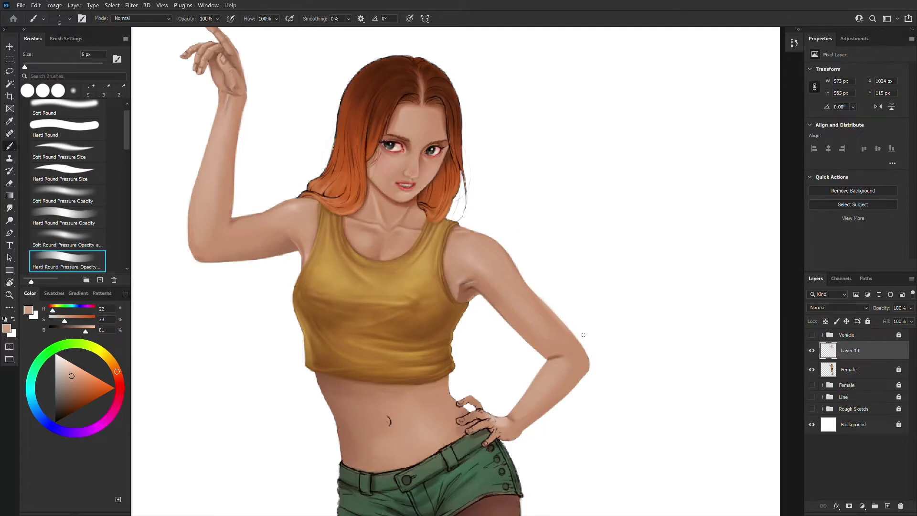
# - Smooth the elbow tip and the lower edge of the lowered forearm with sampled skin tones
pyautogui.keyDown('alt'); pyautogui.click(578, 356); pyautogui.keyUp('alt')
pyautogui.press(']')
pyautogui.press(']')
pyautogui.keyDown('alt'); pyautogui.click(529, 415); pyautogui.keyUp('alt')
pyautogui.press('[')
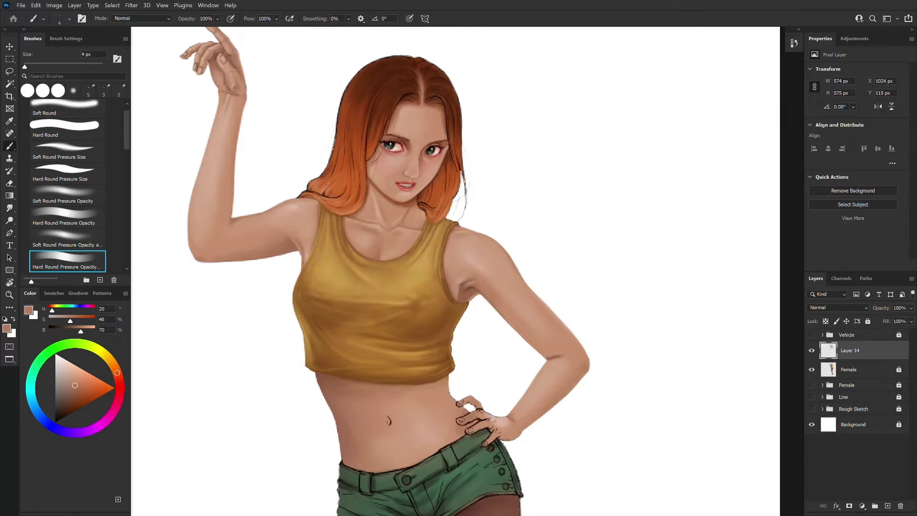
# - Blend the lowered arm's inner elbow with shadow and highlight skin tones, enlarging the brush to 10 px
pyautogui.keyDown('alt'); pyautogui.click(549, 358); pyautogui.keyUp('alt')
pyautogui.keyDown('alt'); pyautogui.click(553, 346); pyautogui.keyUp('alt')
pyautogui.press(']')
pyautogui.press(']')
pyautogui.keyDown('alt'); pyautogui.click(473, 251); pyautogui.keyUp('alt')
pyautogui.press('[')
pyautogui.press('[')
pyautogui.keyDown('alt'); pyautogui.click(535, 372); pyautogui.keyUp('alt')
pyautogui.press(']')
pyautogui.press(']')
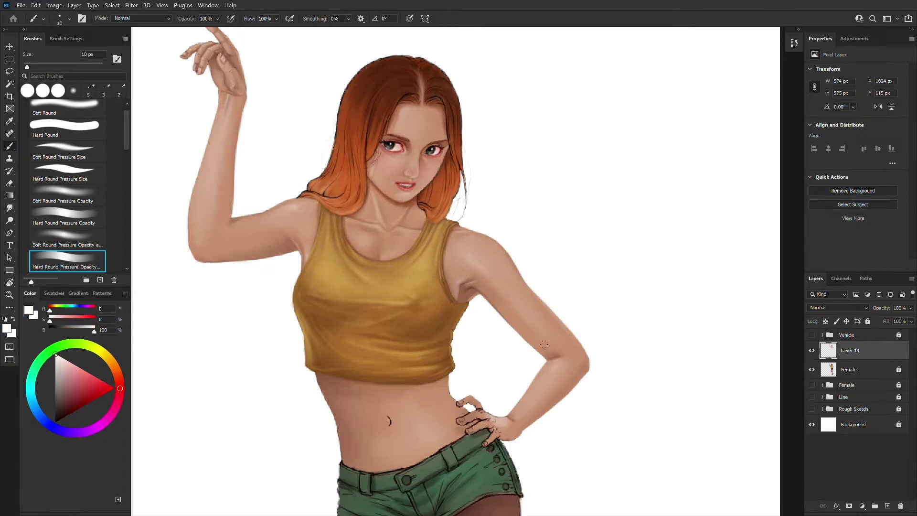
# - Even out the lowered arm's shading with skin tones sampled from both arms, reducing the brush from 10 px
pyautogui.keyDown('alt'); pyautogui.click(304, 211); pyautogui.keyUp('alt')
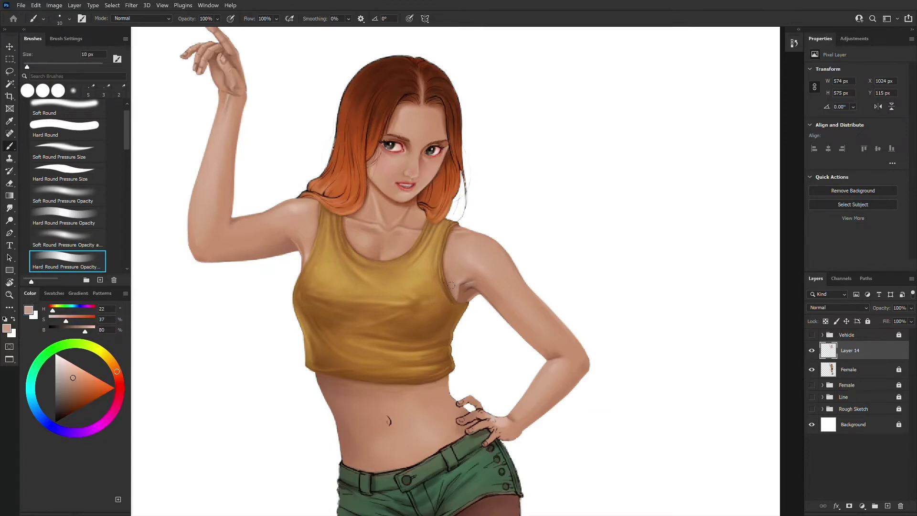
pyautogui.keyDown('alt'); pyautogui.click(249, 218); pyautogui.keyUp('alt')
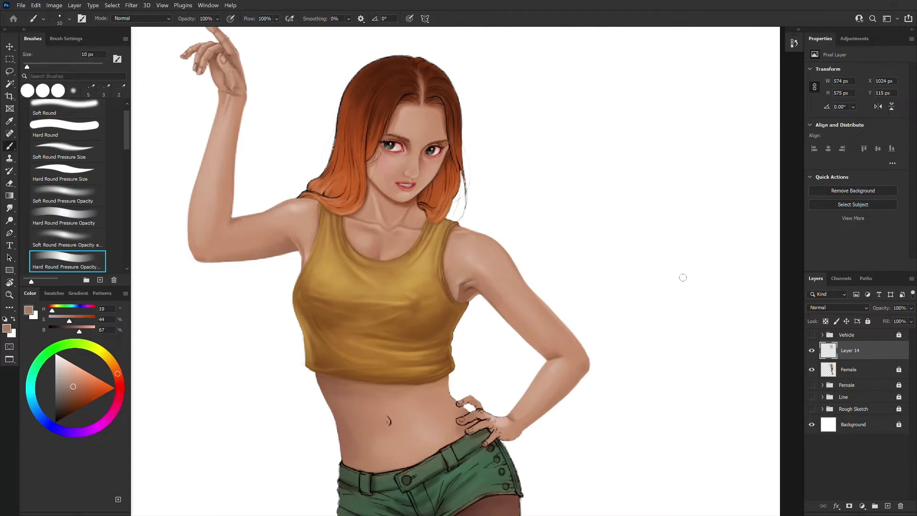
pyautogui.keyDown('alt'); pyautogui.click(558, 388); pyautogui.keyUp('alt')
pyautogui.press('[')
pyautogui.press('[')
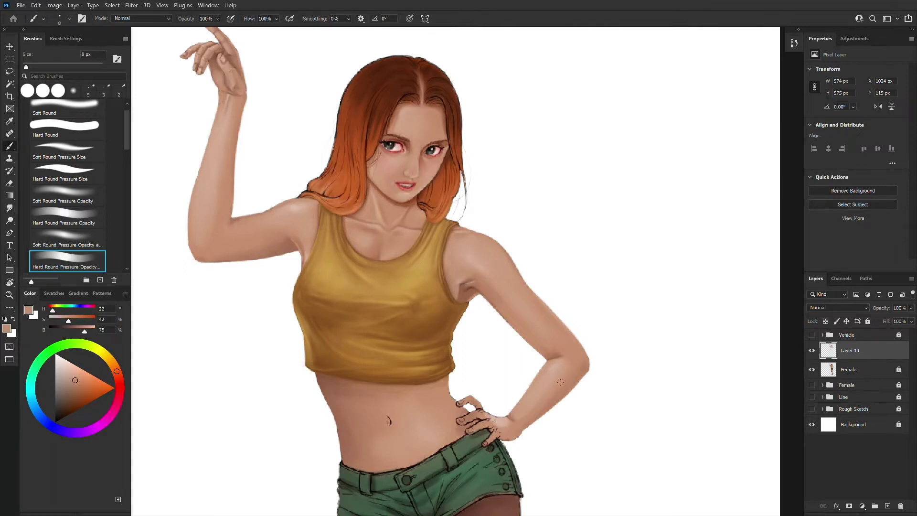
pyautogui.keyDown('alt'); pyautogui.click(547, 312); pyautogui.keyUp('alt')
pyautogui.press('[')
pyautogui.press('[')
# - Paint over the wrist line of the hand on the hip with a 4 px Hard Round Pressure Size brush
pyautogui.keyDown('alt'); pyautogui.click(515, 430); pyautogui.keyUp('alt')
pyautogui.press('[')
pyautogui.press('[')
pyautogui.click(67, 172)
pyautogui.keyDown('alt'); pyautogui.click(510, 417); pyautogui.keyUp('alt')
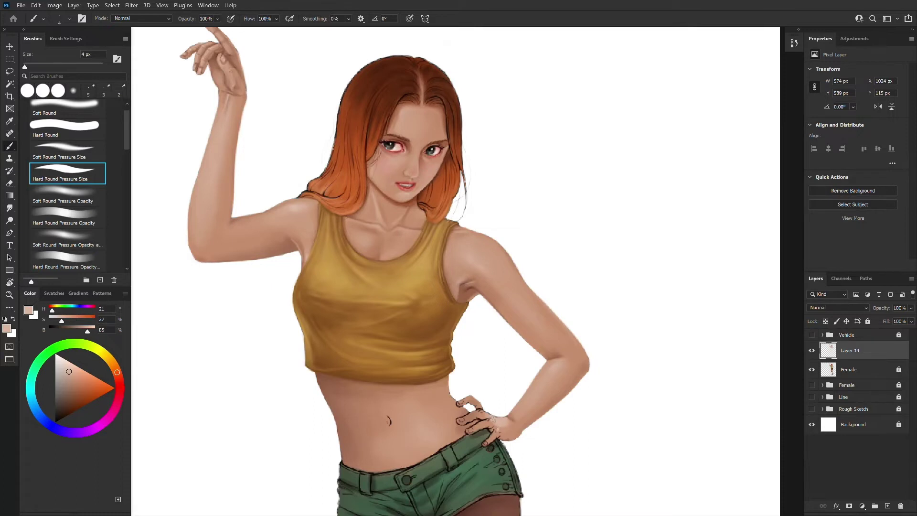
# - Cover line art on the hip hand's fingers and the adjacent waist edge with sampled skin tones, reducing the brush to 3 px
pyautogui.keyDown('alt'); pyautogui.click(475, 411); pyautogui.keyUp('alt')
pyautogui.keyDown('alt'); pyautogui.click(473, 401); pyautogui.keyUp('alt')
pyautogui.keyDown('alt'); pyautogui.click(470, 397); pyautogui.keyUp('alt')
pyautogui.keyDown('alt'); pyautogui.click(507, 439); pyautogui.keyUp('alt')
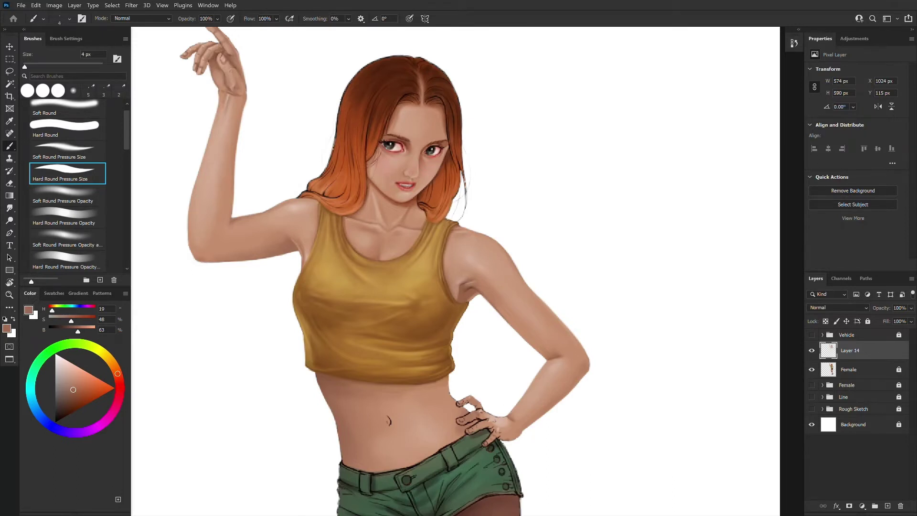
pyautogui.moveTo(450, 394); pyautogui.dragTo(448, 381)
pyautogui.keyDown('alt'); pyautogui.click(497, 417); pyautogui.keyUp('alt')
pyautogui.press('[')
pyautogui.moveTo(463, 418); pyautogui.dragTo(471, 414)
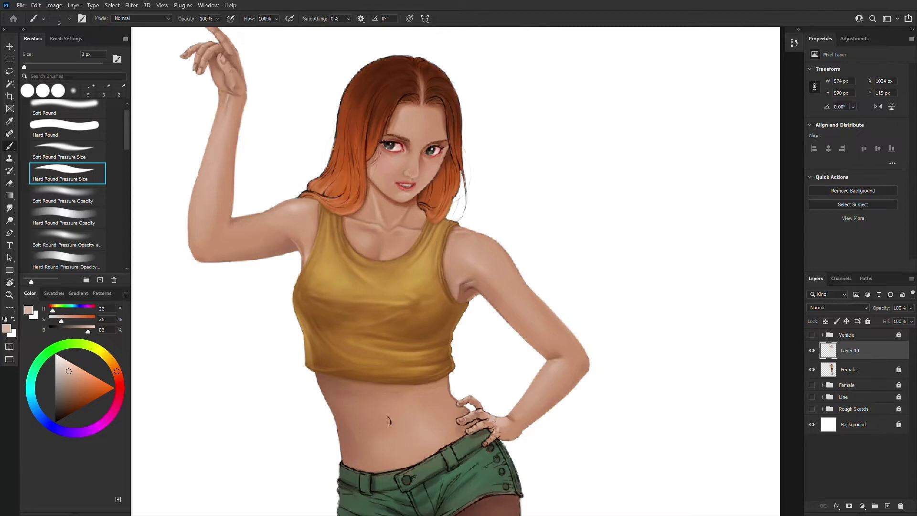
# - Define the hip hand's fingers with alternating dark and light skin tones sampled from the torso and hand
pyautogui.keyDown('alt'); pyautogui.click(414, 384); pyautogui.keyUp('alt')
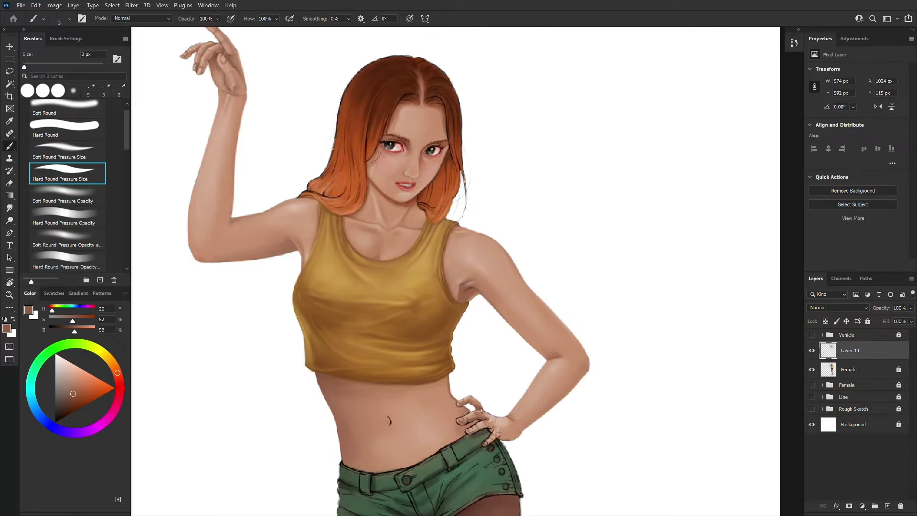
pyautogui.keyDown('alt'); pyautogui.click(490, 416); pyautogui.keyUp('alt')
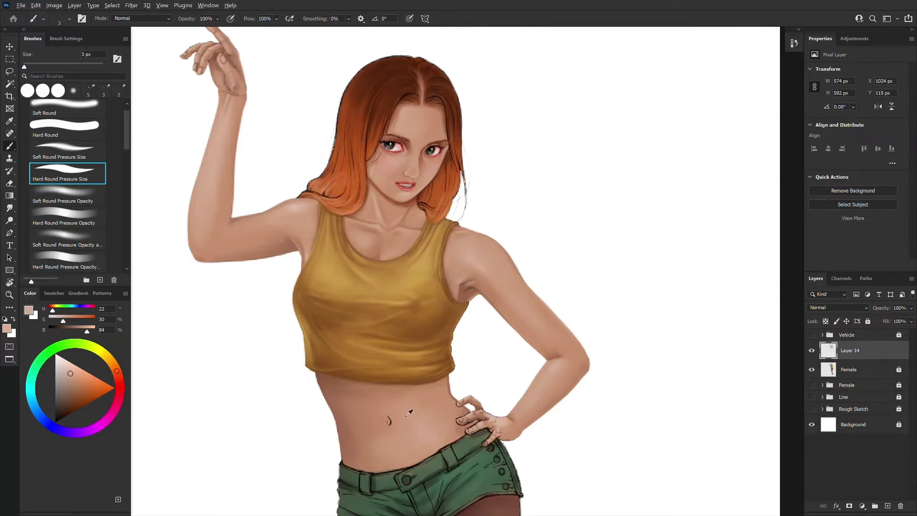
pyautogui.keyDown('alt'); pyautogui.click(328, 377); pyautogui.keyUp('alt')
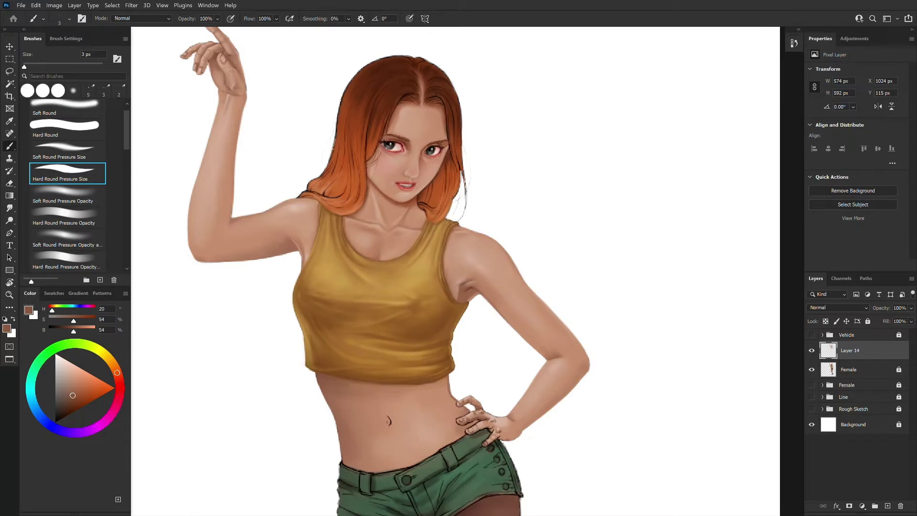
pyautogui.keyDown('alt'); pyautogui.click(499, 423); pyautogui.keyUp('alt')
pyautogui.press(']')
pyautogui.keyDown('alt'); pyautogui.click(509, 427); pyautogui.keyUp('alt')
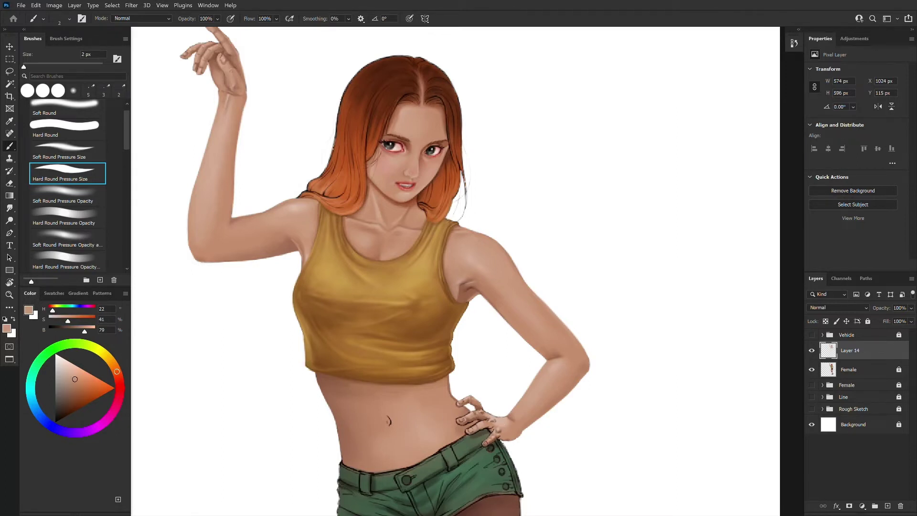
# - Refine the knuckles and lower edge of the hip hand with sampled skin tones and a fine brush
pyautogui.keyDown('alt'); pyautogui.click(503, 428); pyautogui.keyUp('alt')
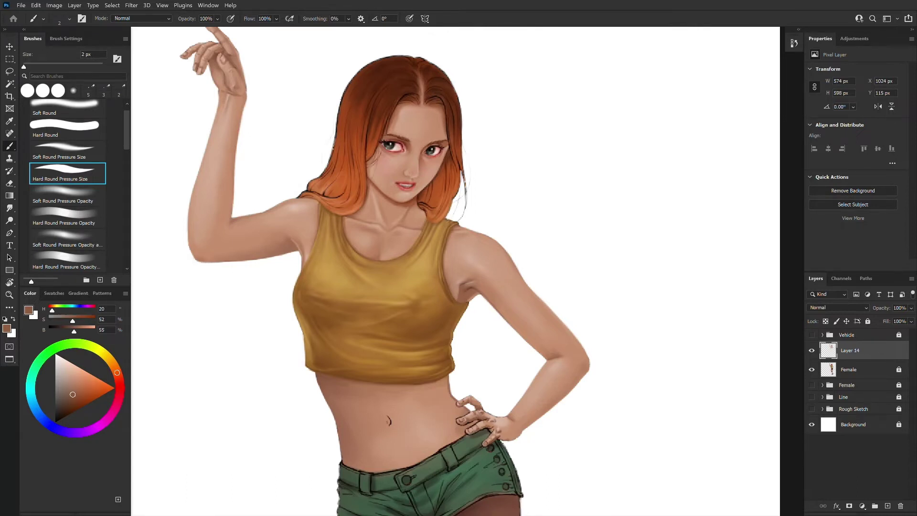
pyautogui.keyDown('alt'); pyautogui.click(499, 424); pyautogui.keyUp('alt')
pyautogui.keyDown('alt'); pyautogui.click(506, 430); pyautogui.keyUp('alt')
pyautogui.keyDown('alt'); pyautogui.click(503, 429); pyautogui.keyUp('alt')
pyautogui.keyDown('alt'); pyautogui.click(508, 438); pyautogui.keyUp('alt')
pyautogui.keyDown('alt'); pyautogui.click(497, 420); pyautogui.keyUp('alt')
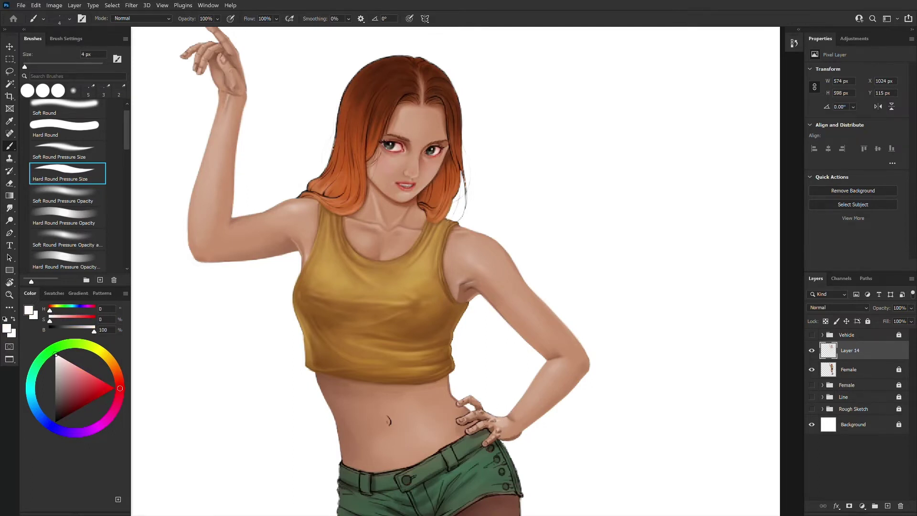
# - Blend the back of the hip hand toward the wrist with sampled skin tones and the Hard Round Pressure Opacity brush
pyautogui.click(75, 262)
pyautogui.keyDown('alt'); pyautogui.click(468, 418); pyautogui.keyUp('alt')
pyautogui.press(']')
pyautogui.press(']')
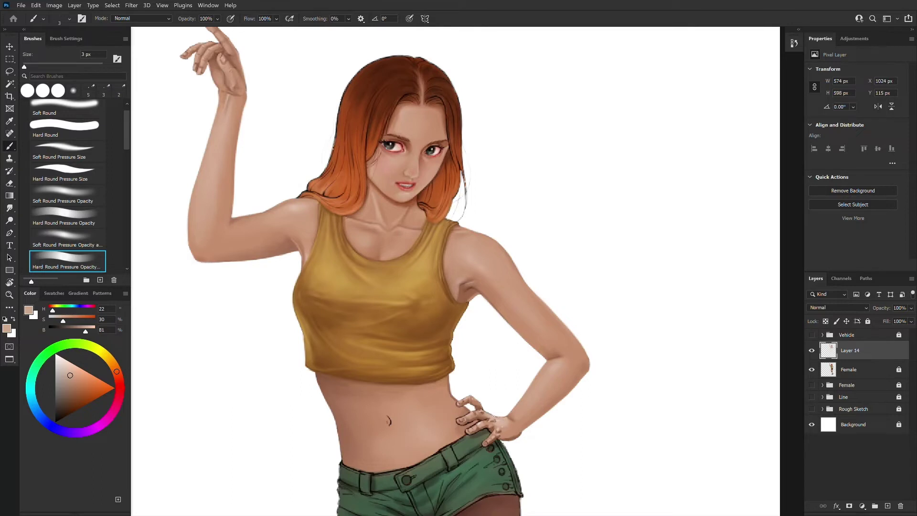
pyautogui.press(']')
pyautogui.press(']')
pyautogui.keyDown('alt'); pyautogui.click(519, 433); pyautogui.keyUp('alt')
# - Shade the hip hand's lowest finger and its knuckle with sampled dark skin tones and a smaller brush
pyautogui.keyDown('alt'); pyautogui.click(500, 435); pyautogui.keyUp('alt')
pyautogui.press('[')
pyautogui.press('[')
pyautogui.press('[')
pyautogui.keyDown('alt'); pyautogui.click(501, 433); pyautogui.keyUp('alt')
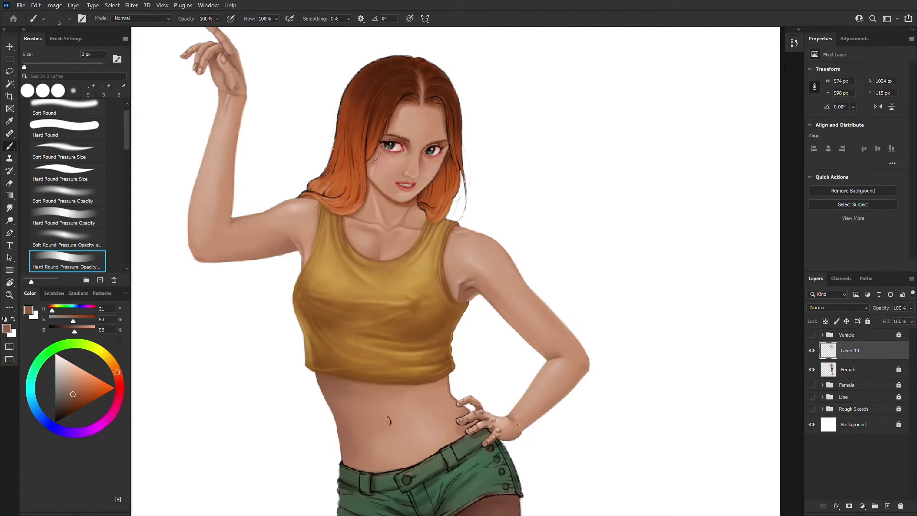
pyautogui.press('[')
pyautogui.press('[')
# - Lighten the top of the hip hand near the wrist with sampled skin tones and clean its edge with white
pyautogui.keyDown('alt'); pyautogui.click(506, 417); pyautogui.keyUp('alt')
pyautogui.press(']')
pyautogui.press(']')
pyautogui.keyDown('alt'); pyautogui.click(498, 413); pyautogui.keyUp('alt')
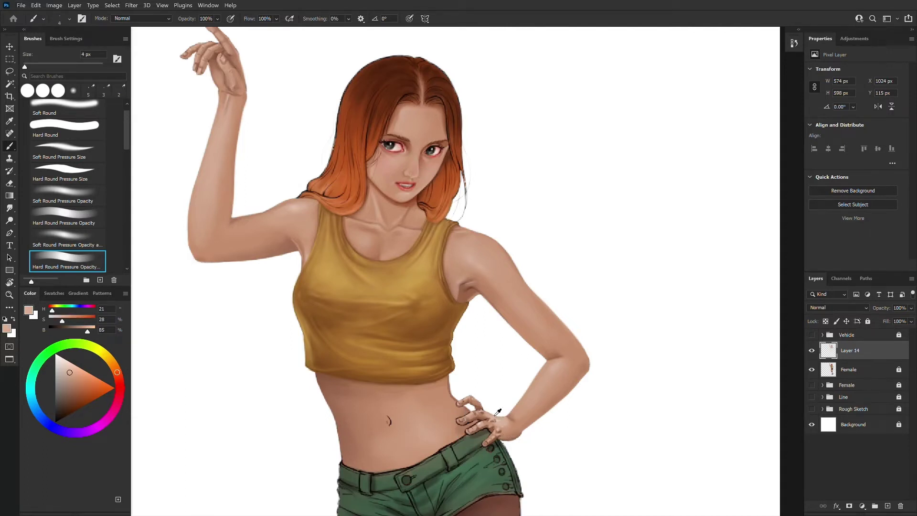
pyautogui.keyDown('alt'); pyautogui.click(492, 394); pyautogui.keyUp('alt')
pyautogui.press('[')
pyautogui.press('[')
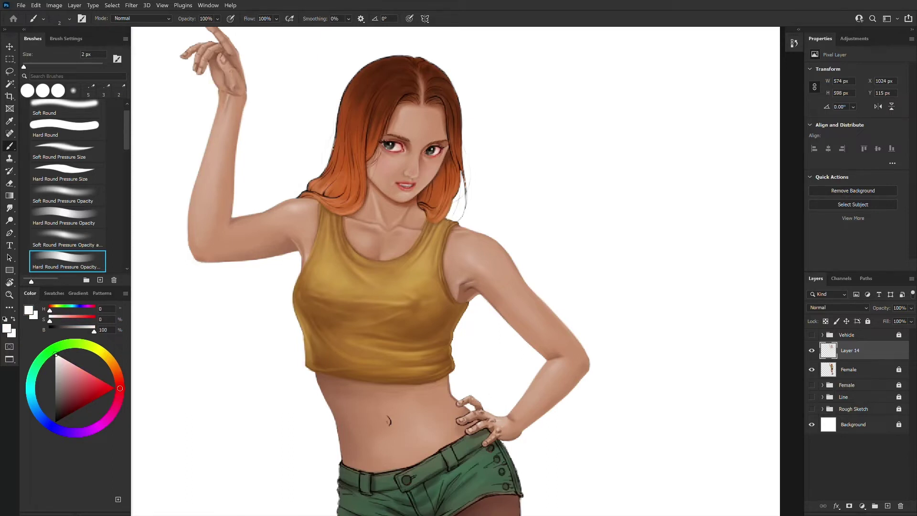
# - Shade the uppermost finger of the hip hand with sampled mid and dark skin tones
pyautogui.keyDown('alt'); pyautogui.click(461, 405); pyautogui.keyUp('alt')
pyautogui.press(']')
pyautogui.keyDown('alt'); pyautogui.click(469, 408); pyautogui.keyUp('alt')
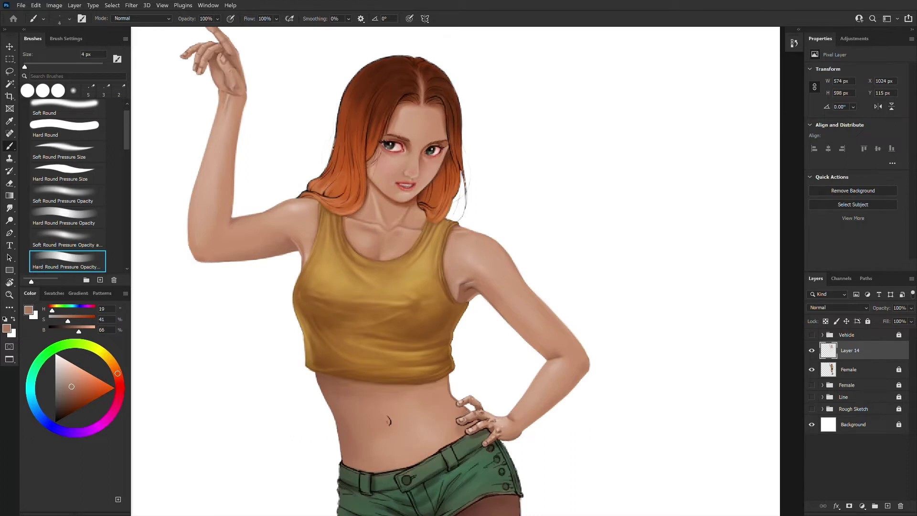
pyautogui.keyDown('alt'); pyautogui.click(468, 410); pyautogui.keyUp('alt')
pyautogui.keyDown('alt'); pyautogui.click(336, 376); pyautogui.keyUp('alt')
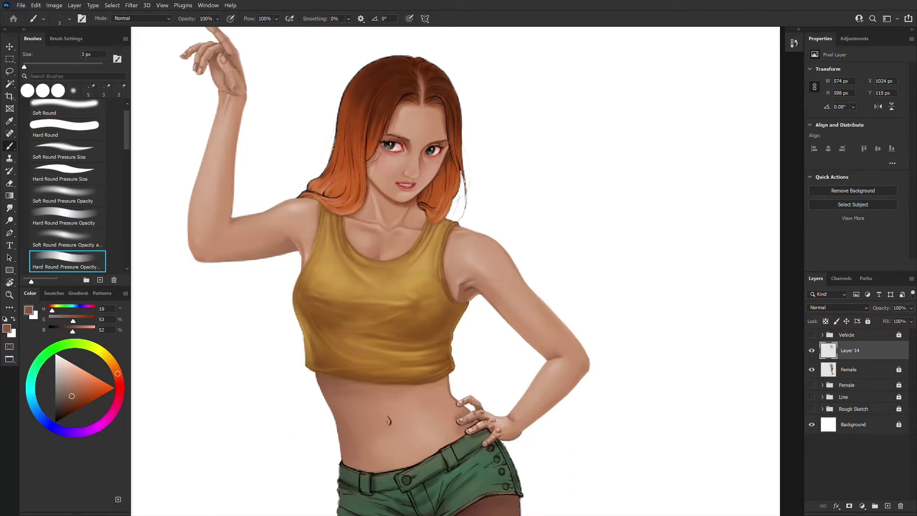
# - Refine the hip hand's fingers with sampled mid and light skin tones using a 3 px brush
pyautogui.press(']')
pyautogui.keyDown('alt'); pyautogui.click(481, 418); pyautogui.keyUp('alt')
pyautogui.keyDown('alt'); pyautogui.click(484, 421); pyautogui.keyUp('alt')
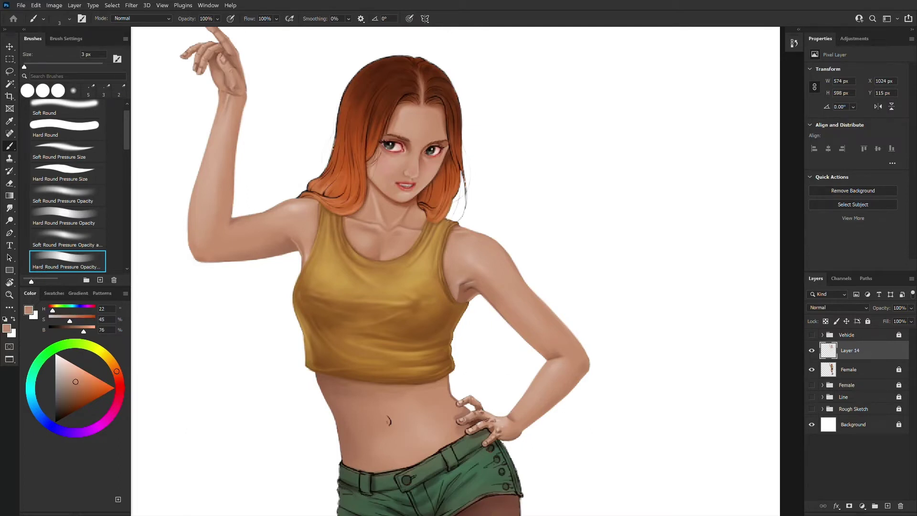
pyautogui.keyDown('alt'); pyautogui.click(481, 420); pyautogui.keyUp('alt')
pyautogui.keyDown('alt'); pyautogui.click(389, 420); pyautogui.keyUp('alt')
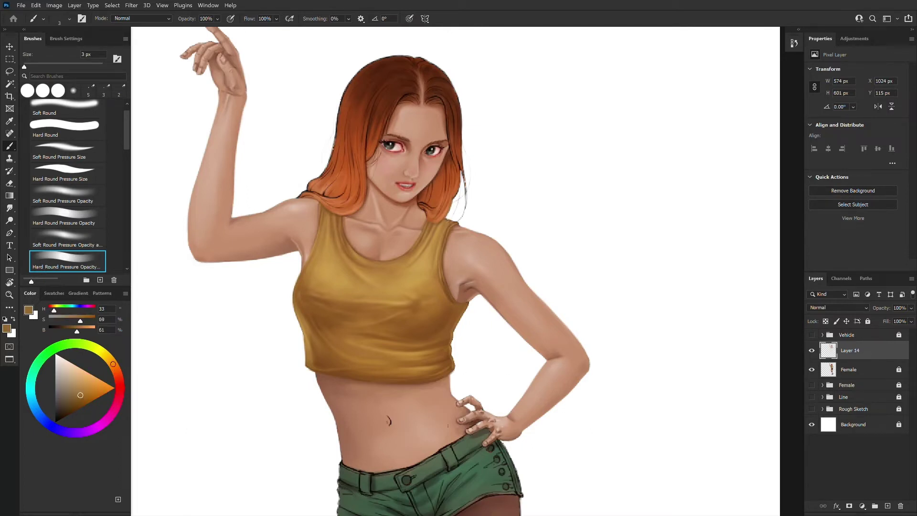
# - Smooth the abdomen's skin around the navel with sampled light skin tones and a brush enlarged to 9 px
pyautogui.moveTo(450, 446); pyautogui.dragTo(466, 393)
pyautogui.press(']')
pyautogui.press(']')
pyautogui.keyDown('alt'); pyautogui.click(452, 381); pyautogui.keyUp('alt')
pyautogui.moveTo(385, 413); pyautogui.dragTo(377, 401)
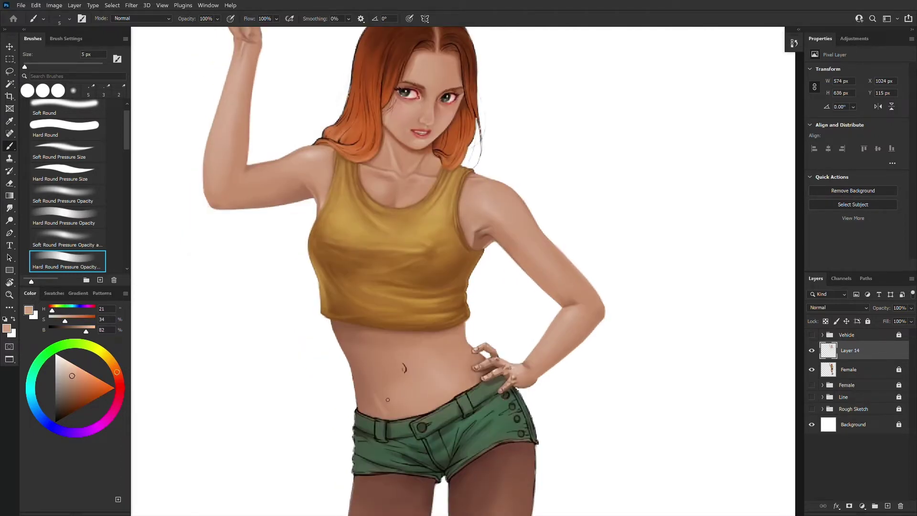
pyautogui.press(']')
pyautogui.press(']')
pyautogui.press(']')
pyautogui.press(']')
pyautogui.keyDown('alt'); pyautogui.click(437, 364); pyautogui.keyUp('alt')
pyautogui.moveTo(420, 354); pyautogui.dragTo(443, 388)
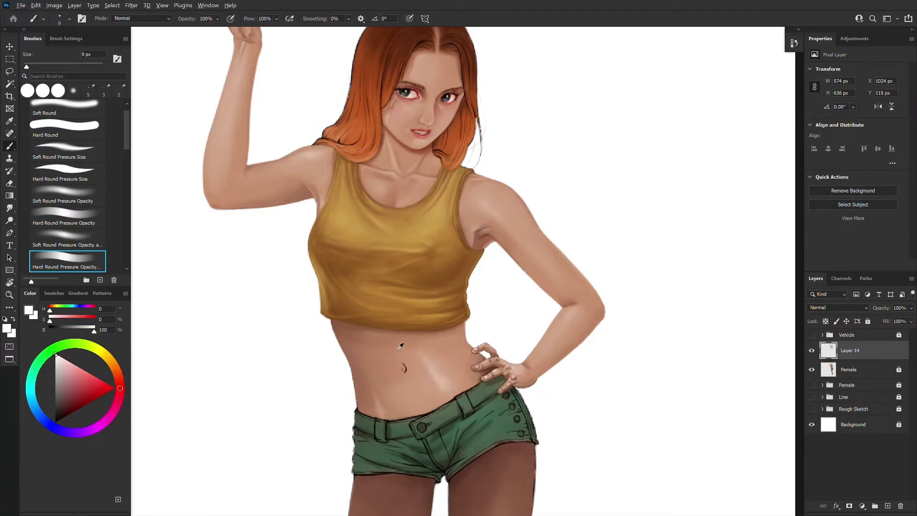
# - Paint over the navel's line art with sampled dark skin tones and blend its edges into the surrounding skin
pyautogui.keyDown('alt'); pyautogui.click(350, 325); pyautogui.keyUp('alt')
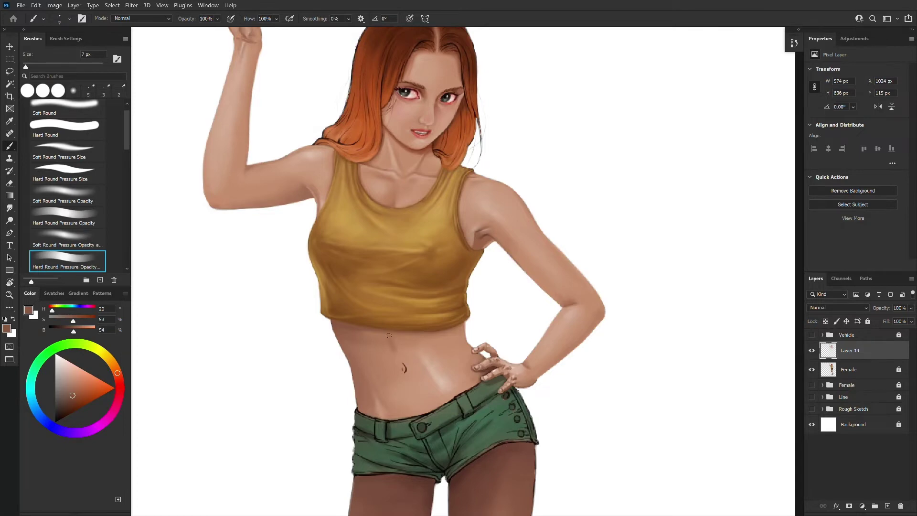
pyautogui.press('[')
pyautogui.press('[')
pyautogui.press('[')
pyautogui.moveTo(405, 368); pyautogui.dragTo(408, 374)
pyautogui.press(']')
pyautogui.press(']')
pyautogui.keyDown('alt'); pyautogui.click(408, 372); pyautogui.keyUp('alt')
pyautogui.keyDown('alt'); pyautogui.click(400, 363); pyautogui.keyUp('alt')
pyautogui.press(']')
pyautogui.keyDown('alt'); pyautogui.click(408, 363); pyautogui.keyUp('alt')
pyautogui.press(']')
pyautogui.keyDown('alt'); pyautogui.click(394, 341); pyautogui.keyUp('alt')
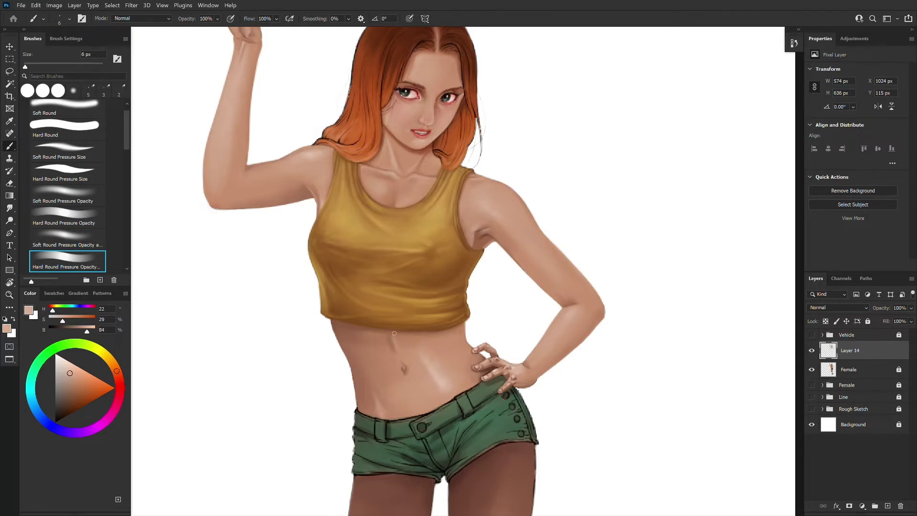
# - Shade and blend the abdomen's midline between the top's hem and the navel with sampled skin tones
pyautogui.keyDown('alt'); pyautogui.click(405, 339); pyautogui.keyUp('alt')
pyautogui.press('[')
pyautogui.press('[')
pyautogui.press('[')
pyautogui.keyDown('alt'); pyautogui.click(386, 335); pyautogui.keyUp('alt')
pyautogui.keyDown('alt'); pyautogui.click(392, 346); pyautogui.keyUp('alt')
pyautogui.keyDown('alt'); pyautogui.click(388, 340); pyautogui.keyUp('alt')
pyautogui.press(']')
pyautogui.keyDown('alt'); pyautogui.click(394, 363); pyautogui.keyUp('alt')
pyautogui.press(']')
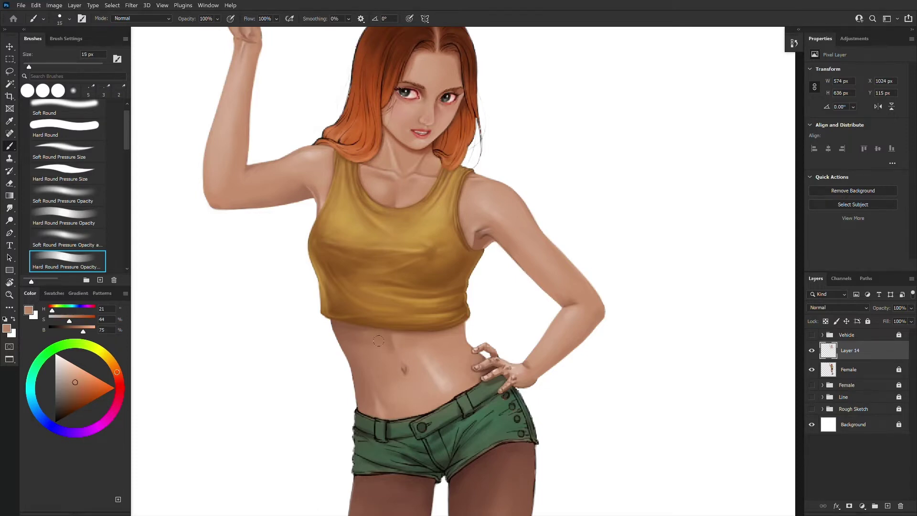
# - Refine the navel on Layer 14 with a small brush, using a color sampled from the Female layer
pyautogui.press('[')
pyautogui.press('[')
pyautogui.press('[')
pyautogui.press('[')
pyautogui.press('[')
pyautogui.press('[')
pyautogui.press('[')
pyautogui.press('[')
pyautogui.click(848, 369)
pyautogui.keyDown('alt'); pyautogui.click(403, 369); pyautogui.keyUp('alt')
pyautogui.click(850, 350)
pyautogui.keyDown('alt'); pyautogui.click(402, 367); pyautogui.keyUp('alt')
pyautogui.press(']')
pyautogui.press(']')
# - Blend the skin immediately around the navel with sampled light and dark tones and a small brush
pyautogui.keyDown('alt'); pyautogui.click(419, 329); pyautogui.keyUp('alt')
pyautogui.keyDown('alt'); pyautogui.click(408, 363); pyautogui.keyUp('alt')
pyautogui.keyDown('alt'); pyautogui.click(404, 372); pyautogui.keyUp('alt')
pyautogui.press('[')
pyautogui.press('[')
pyautogui.keyDown('alt'); pyautogui.click(409, 362); pyautogui.keyUp('alt')
pyautogui.press(']')
pyautogui.press('[')
pyautogui.press('[')
pyautogui.keyDown('alt'); pyautogui.click(402, 367); pyautogui.keyUp('alt')
# - Soften the highlight between the navel and the hip hand with sampled light skin tones and a 15 px brush
pyautogui.keyDown('alt'); pyautogui.click(428, 369); pyautogui.keyUp('alt')
pyautogui.keyDown('alt'); pyautogui.click(417, 369); pyautogui.keyUp('alt')
pyautogui.press(']')
pyautogui.press(']')
pyautogui.press(']')
pyautogui.keyDown('alt'); pyautogui.click(425, 370); pyautogui.keyUp('alt')
pyautogui.keyDown('alt'); pyautogui.click(434, 371); pyautogui.keyUp('alt')
pyautogui.press(']')
pyautogui.press(']')
pyautogui.press(']')
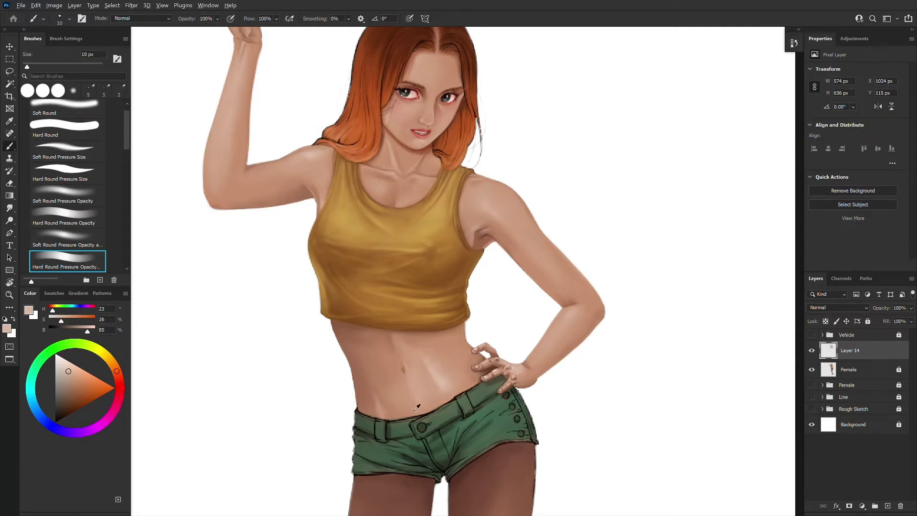
pyautogui.keyDown('alt'); pyautogui.click(436, 368); pyautogui.keyUp('alt')
pyautogui.moveTo(437, 368); pyautogui.dragTo(446, 381)
pyautogui.keyDown('alt'); pyautogui.click(439, 388); pyautogui.keyUp('alt')
pyautogui.keyDown('alt'); pyautogui.click(416, 342); pyautogui.keyUp('alt')
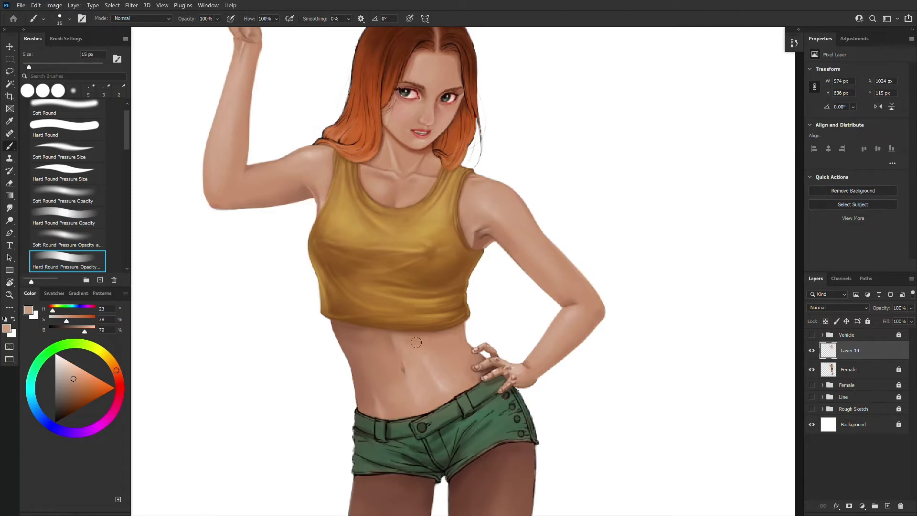
# - Blend the lower abdomen and the shaded skin beneath the top's hem with sampled skin tones
pyautogui.keyDown('alt'); pyautogui.click(433, 400); pyautogui.keyUp('alt')
pyautogui.keyDown('alt'); pyautogui.click(418, 405); pyautogui.keyUp('alt')
pyautogui.keyDown('alt'); pyautogui.click(401, 393); pyautogui.keyUp('alt')
pyautogui.keyDown('alt'); pyautogui.click(378, 341); pyautogui.keyUp('alt')
pyautogui.keyDown('alt'); pyautogui.click(394, 344); pyautogui.keyUp('alt')
pyautogui.press('[')
pyautogui.press('[')
pyautogui.press(']')
pyautogui.press(']')
pyautogui.keyDown('alt'); pyautogui.click(378, 342); pyautogui.keyUp('alt')
# - Smooth the flank opposite the hip hand with sampled mid skin tones and a brush reduced to 8 px
pyautogui.keyDown('alt'); pyautogui.click(381, 409); pyautogui.keyUp('alt')
pyautogui.press('[')
pyautogui.press('[')
pyautogui.keyDown('alt'); pyautogui.click(378, 370); pyautogui.keyUp('alt')
pyautogui.press('[')
pyautogui.keyDown('alt'); pyautogui.click(364, 342); pyautogui.keyUp('alt')
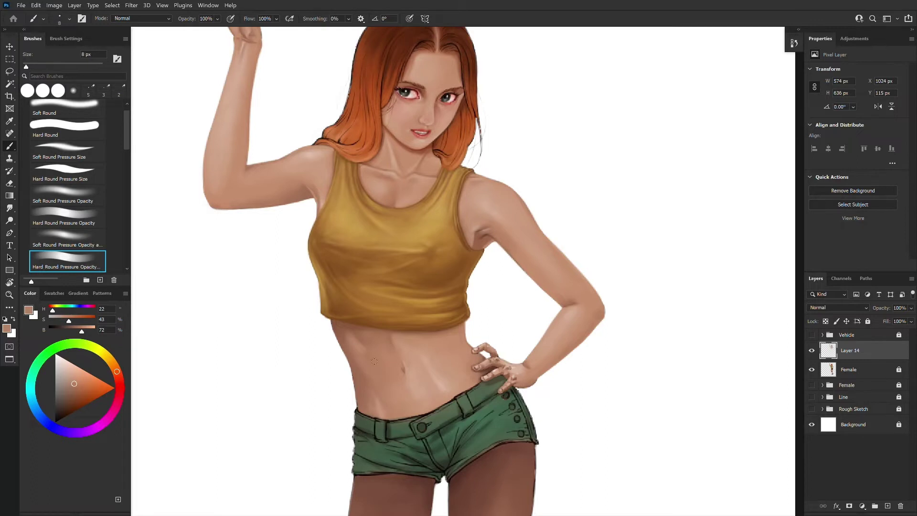
pyautogui.keyDown('alt'); pyautogui.click(382, 386); pyautogui.keyUp('alt')
# - Even out the highlighted side of the abdomen and shade the skin above the shorts' waistband with sampled tones
pyautogui.keyDown('alt'); pyautogui.click(430, 377); pyautogui.keyUp('alt')
pyautogui.press(']')
pyautogui.press(']')
pyautogui.keyDown('alt'); pyautogui.click(440, 393); pyautogui.keyUp('alt')
pyautogui.press('[')
pyautogui.press('[')
pyautogui.press('[')
pyautogui.press('[')
pyautogui.press('[')
pyautogui.press('[')
pyautogui.keyDown('alt'); pyautogui.click(366, 408); pyautogui.keyUp('alt')
pyautogui.press('[')
pyautogui.keyDown('alt'); pyautogui.click(401, 414); pyautogui.keyUp('alt')
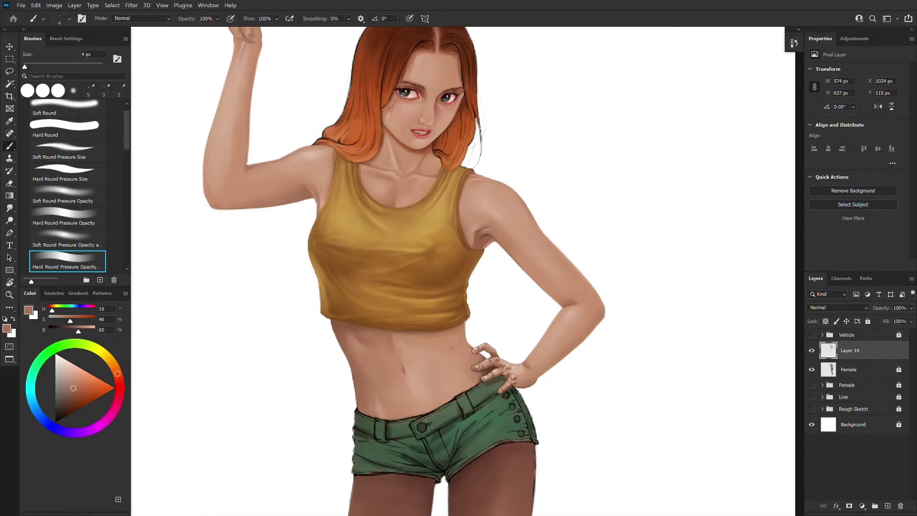
# - Add a vertical highlight to the abdomen near the hip hand using sampled white, and blend it with light skin tones
pyautogui.press(']')
pyautogui.press(']')
pyautogui.keyDown('alt'); pyautogui.click(437, 370); pyautogui.keyUp('alt')
pyautogui.press(']')
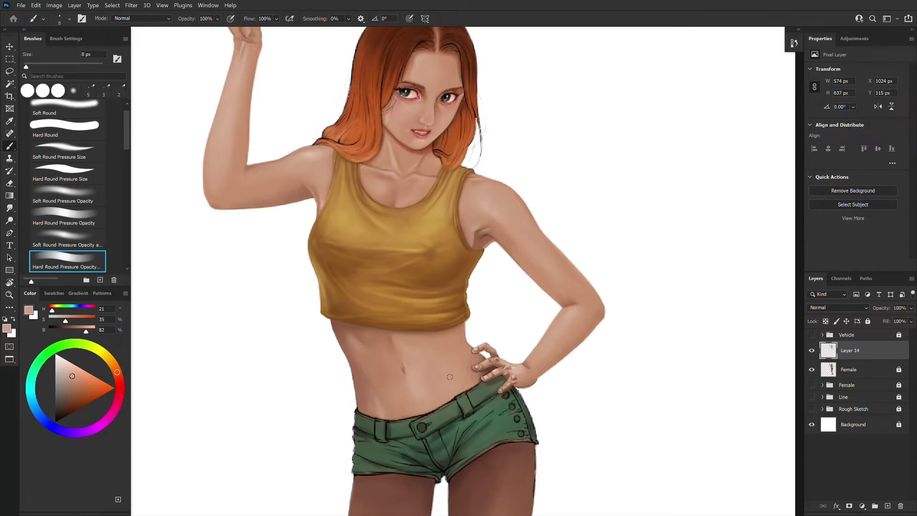
pyautogui.keyDown('alt'); pyautogui.click(504, 322); pyautogui.keyUp('alt')
pyautogui.press(']')
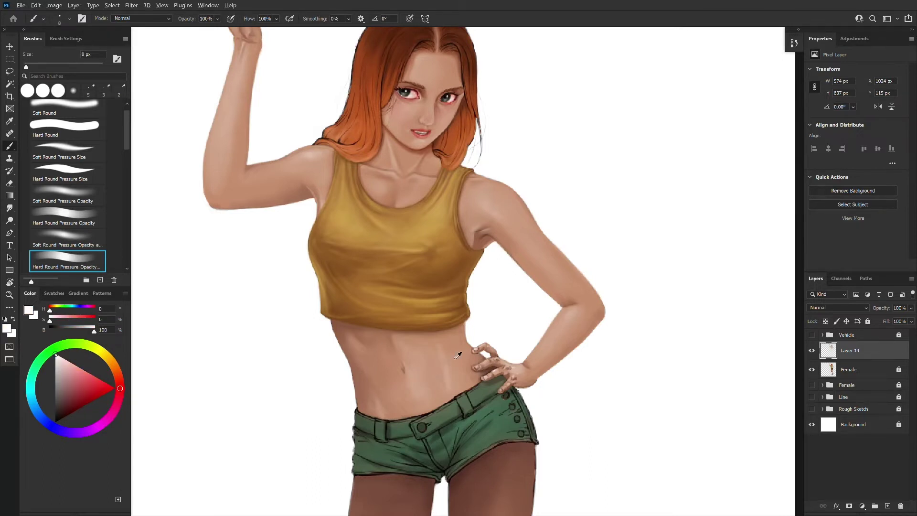
pyautogui.keyDown('alt'); pyautogui.click(439, 374); pyautogui.keyUp('alt')
pyautogui.press(']')
pyautogui.keyDown('alt'); pyautogui.click(442, 373); pyautogui.keyUp('alt')
pyautogui.press(']')
pyautogui.keyDown('alt'); pyautogui.click(456, 369); pyautogui.keyUp('alt')
pyautogui.keyDown('alt'); pyautogui.click(422, 388); pyautogui.keyUp('alt')
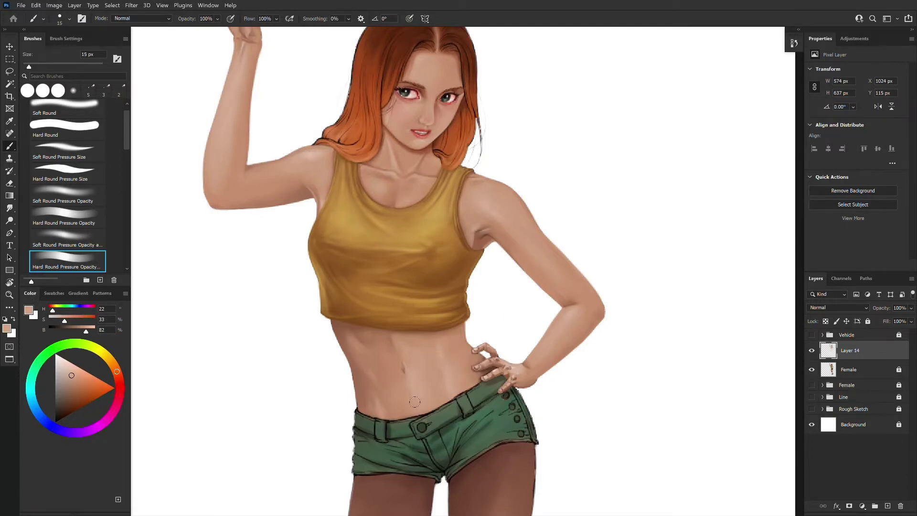
# - Compare the figure with the vehicle by temporarily showing the Vehicle group
pyautogui.scroll(-3, 550, 361)
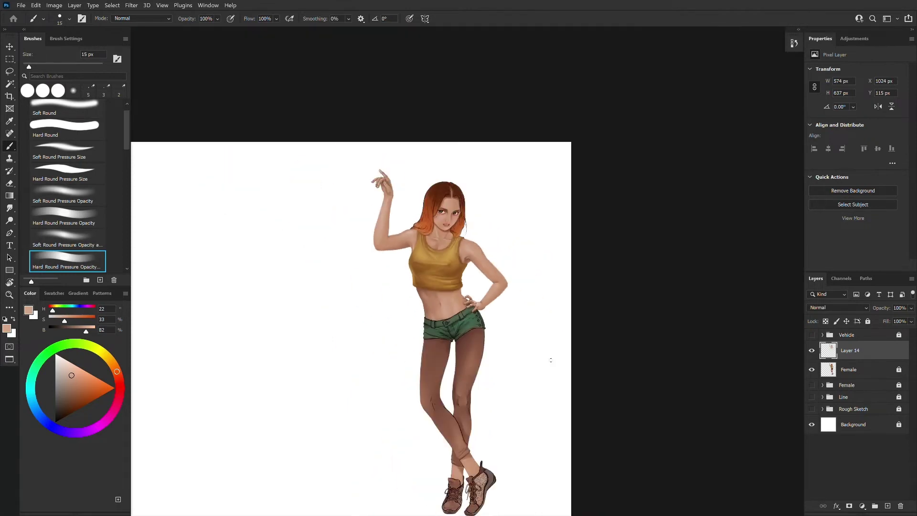
pyautogui.scroll(2, 549, 361)
pyautogui.click(812, 335)
pyautogui.click(811, 335)
pyautogui.scroll(3, 514, 386)
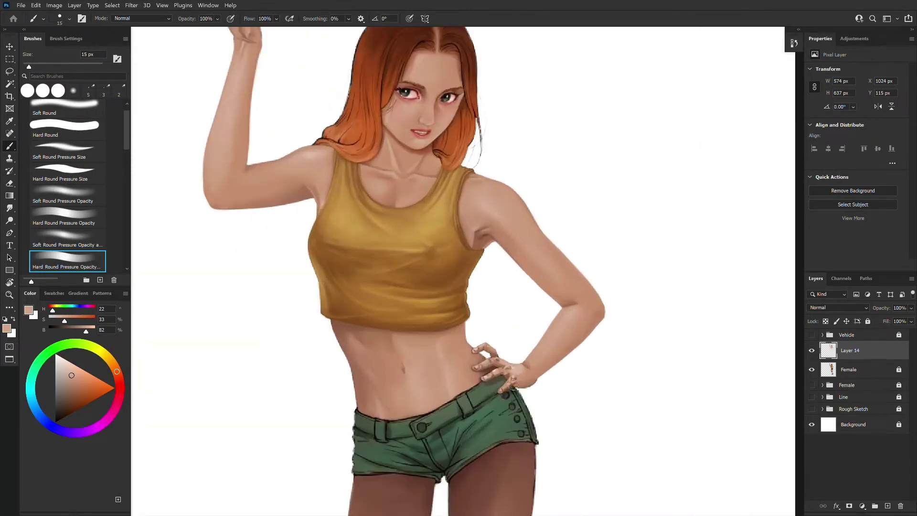
# - Shade the skin along the top's hem at both sides of the waist with sampled dark tones and a 6 px brush
pyautogui.press('[')
pyautogui.press('[')
pyautogui.press('[')
pyautogui.press('[')
pyautogui.press('[')
pyautogui.keyDown('alt'); pyautogui.click(428, 328); pyautogui.keyUp('alt')
pyautogui.keyDown('alt'); pyautogui.click(461, 330); pyautogui.keyUp('alt')
pyautogui.press('[')
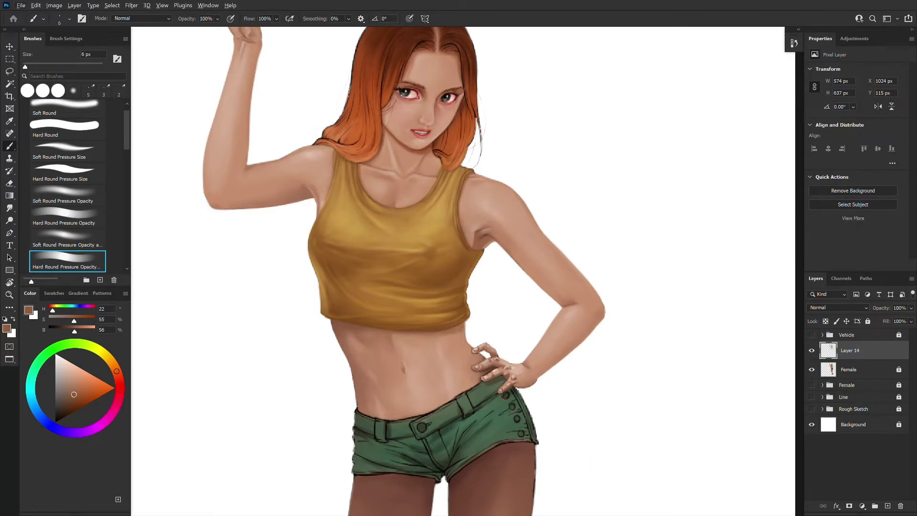
pyautogui.press(']')
pyautogui.keyDown('alt'); pyautogui.click(461, 330); pyautogui.keyUp('alt')
pyautogui.keyDown('alt'); pyautogui.click(342, 326); pyautogui.keyUp('alt')
# - Touch up the skin between the hip hand and the shorts' waistband with sampled skin tones and a small brush
pyautogui.hotkey('ctrl', '-')
pyautogui.hotkey('ctrl', '-')
pyautogui.hotkey('ctrl', '-')
pyautogui.hotkey('ctrl', '+')
pyautogui.hotkey('ctrl', '+')
pyautogui.hotkey('ctrl', '+')
pyautogui.keyDown('alt'); pyautogui.click(478, 377); pyautogui.keyUp('alt')
pyautogui.press('[')
pyautogui.press('[')
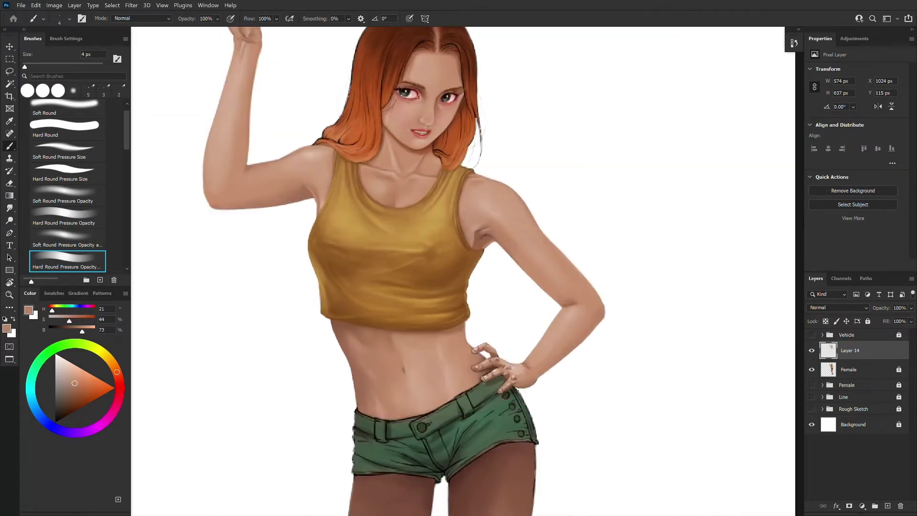
pyautogui.keyDown('alt'); pyautogui.click(469, 381); pyautogui.keyUp('alt')
pyautogui.keyDown('alt'); pyautogui.click(473, 381); pyautogui.keyUp('alt')
pyautogui.press(']')
pyautogui.press(']')
pyautogui.hotkey('ctrl', '-')
pyautogui.hotkey('ctrl', '+')
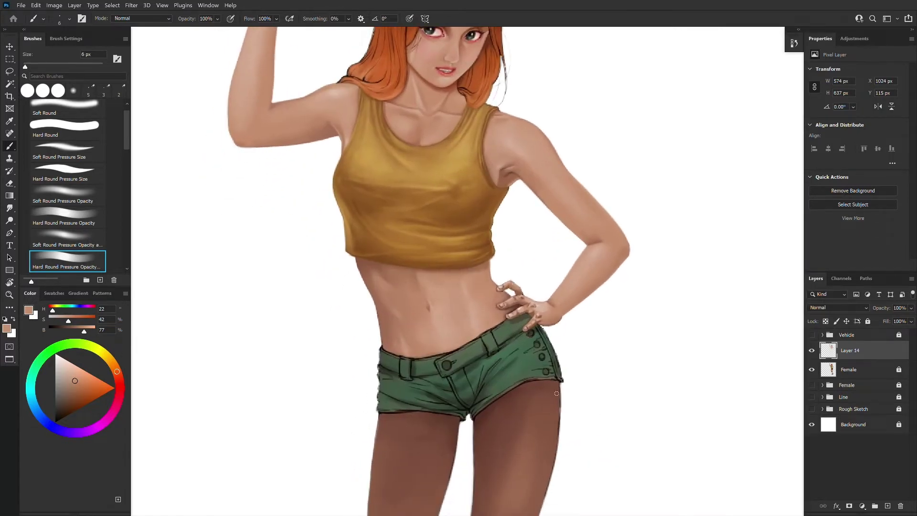
# - Show the Vehicle group and view the whole illustration with the figure beside the vehicle
pyautogui.hotkey('ctrl', '-')
pyautogui.hotkey('ctrl', '-')
pyautogui.hotkey('ctrl', '+')
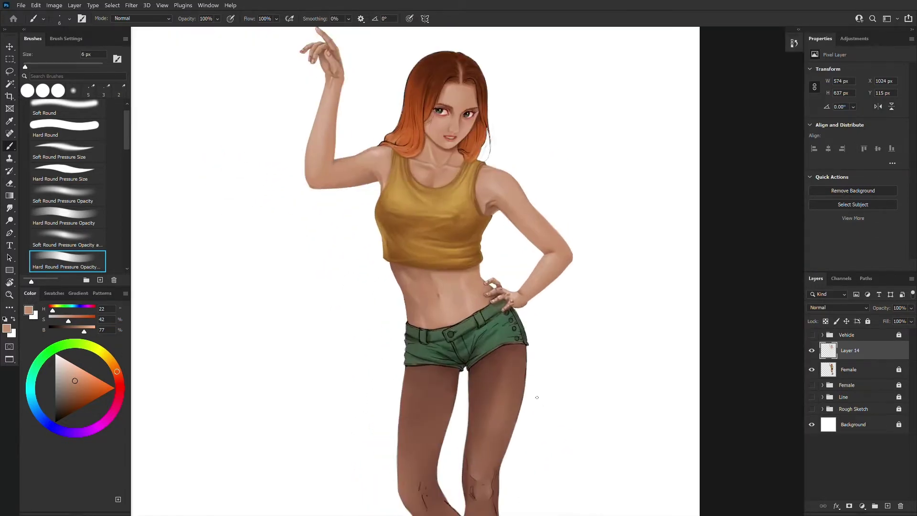
pyautogui.hotkey('ctrl', '+')
pyautogui.hotkey('ctrl', '-')
pyautogui.click(812, 335)
pyautogui.hotkey('ctrl', '-')
pyautogui.hotkey('ctrl', '-')
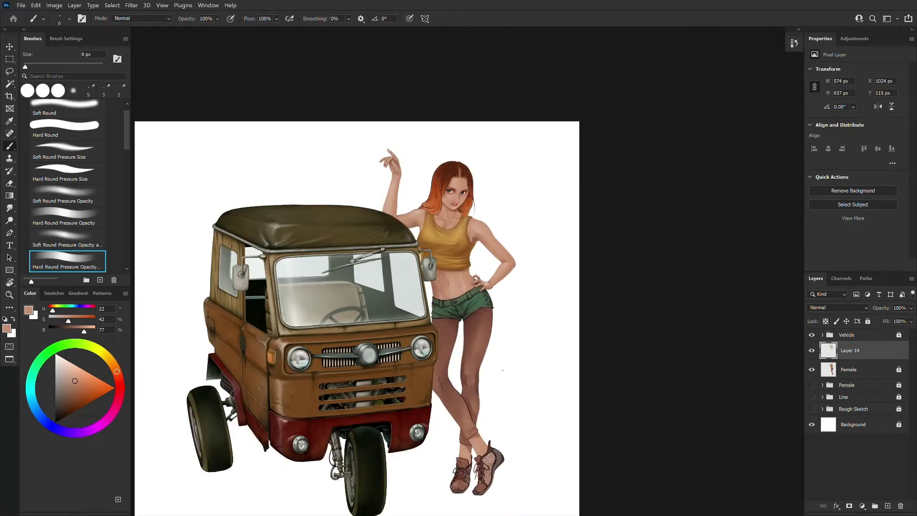
pyautogui.hotkey('ctrl', '-')
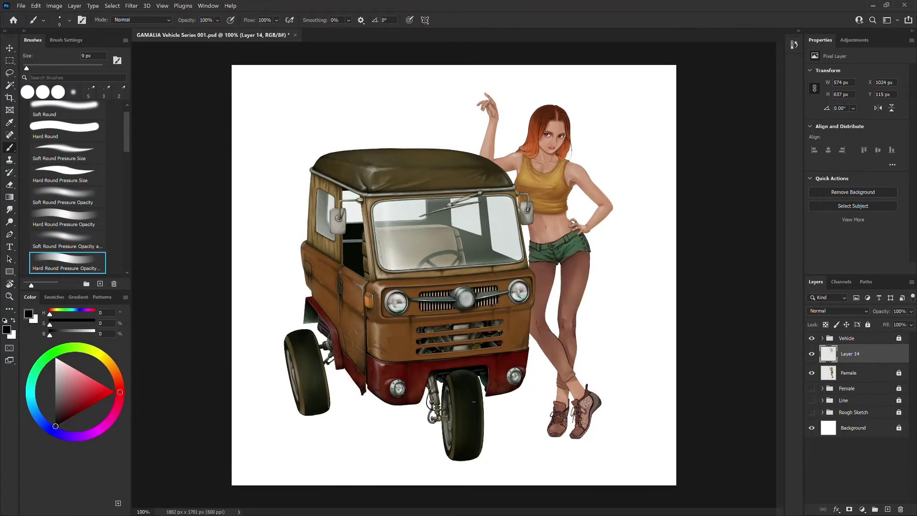
# - Sample a near-black tone from the front tyre and shade the rear leg's upper thigh with a 25 px brush
pyautogui.keyDown('alt'); pyautogui.click(470, 378); pyautogui.keyUp('alt')
pyautogui.press(']')
pyautogui.press(']')
pyautogui.press(']')
pyautogui.press(']')
pyautogui.moveTo(574, 291); pyautogui.dragTo(569, 266)
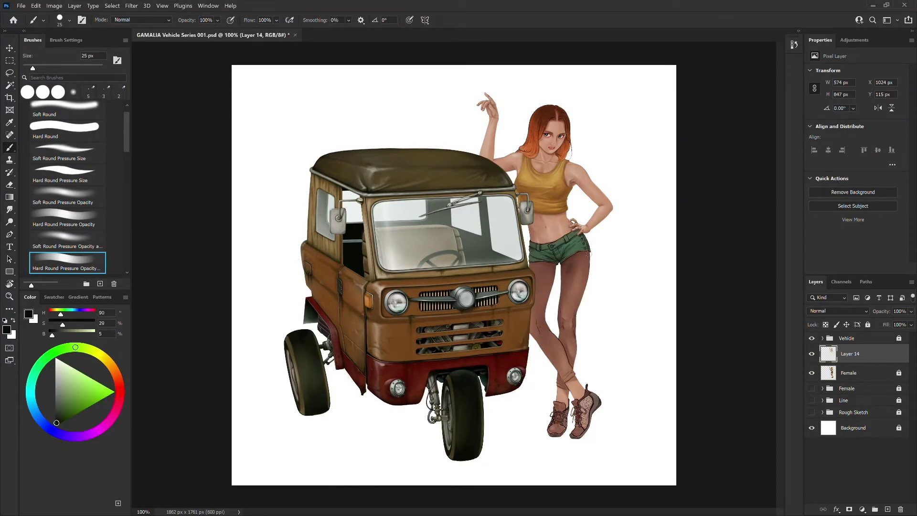
# - Darken the rear leg's inner thigh from the shorts' hem downward with a 10 px brush
pyautogui.hotkey('ctrl', '+')
pyautogui.press('[')
pyautogui.press('[')
pyautogui.press('[')
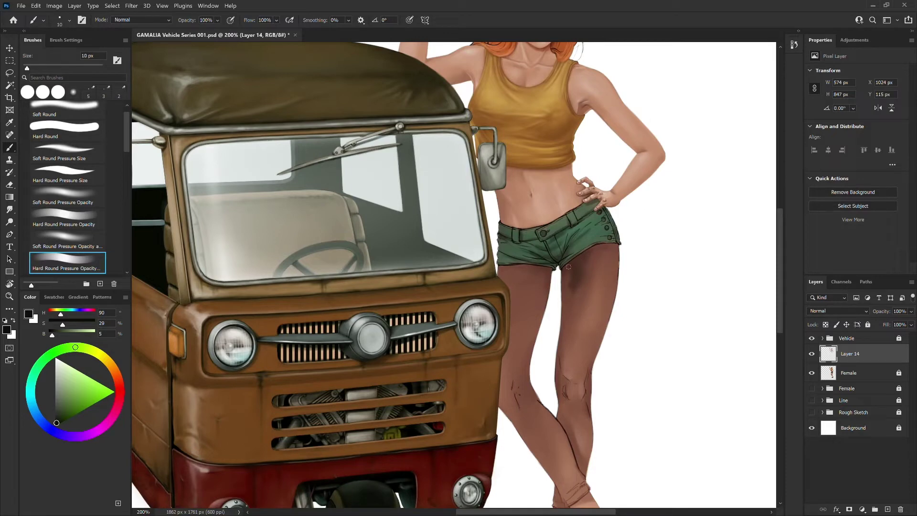
pyautogui.press('[')
pyautogui.press('[')
pyautogui.moveTo(590, 248); pyautogui.dragTo(600, 245)
pyautogui.press(']')
pyautogui.press(']')
pyautogui.press(']')
pyautogui.moveTo(585, 255)
pyautogui.mouseDown()
pyautogui.moveTo(588, 291)
pyautogui.moveTo(570, 320)
pyautogui.mouseUp()
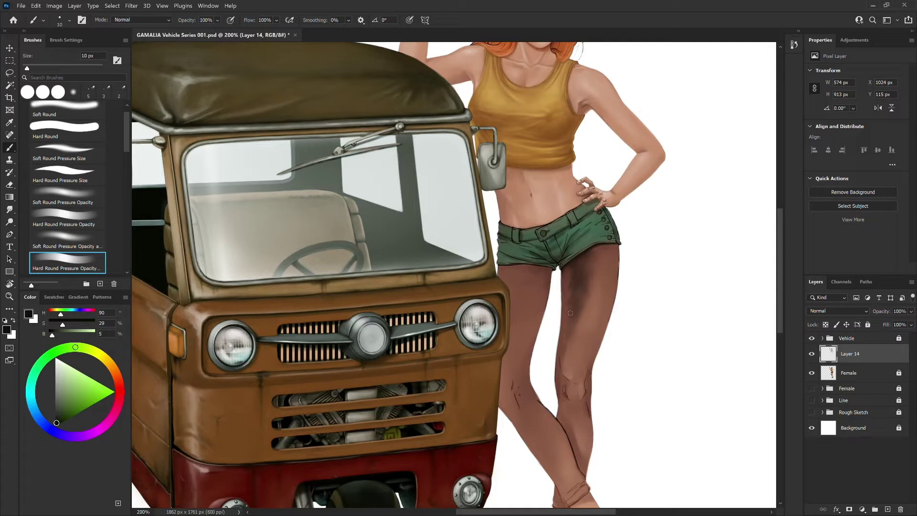
# - Extend the dark shading across the rear leg's upper thigh beneath the shorts' hem
pyautogui.press('[')
pyautogui.press(']')
pyautogui.press('[')
pyautogui.press('[')
pyautogui.press(']')
pyautogui.press(']')
pyautogui.press(']')
pyautogui.press(']')
pyautogui.moveTo(594, 247)
pyautogui.mouseDown()
pyautogui.moveTo(603, 267)
pyautogui.moveTo(601, 289)
pyautogui.mouseUp()
pyautogui.press('[')
pyautogui.press('[')
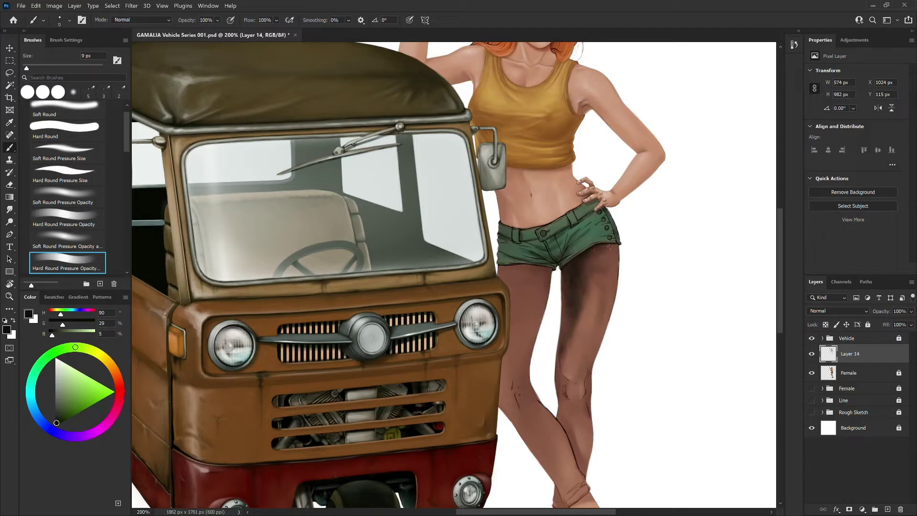
# - Darken the outer side of the rear leg's thigh just below the shorts
pyautogui.press('[')
pyautogui.press('[')
pyautogui.press(']')
pyautogui.press(']')
pyautogui.press(']')
pyautogui.moveTo(607, 251); pyautogui.dragTo(609, 285)
# - Paint dark creases around the rear leg's knee with a small brush of about 5 px
pyautogui.press('[')
pyautogui.press('[')
pyautogui.press('[')
pyautogui.press('[')
pyautogui.moveTo(585, 387); pyautogui.dragTo(588, 376)
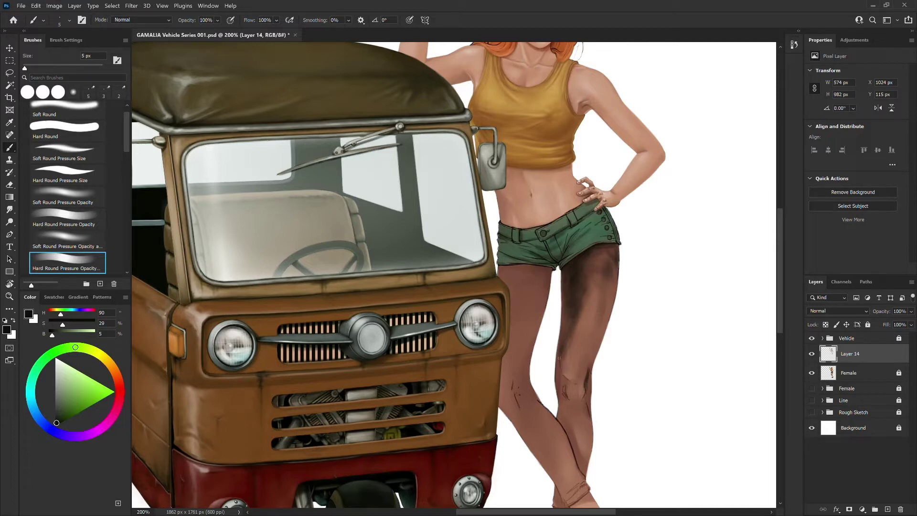
pyautogui.press(']')
pyautogui.moveTo(562, 372)
pyautogui.mouseDown()
pyautogui.moveTo(585, 377)
pyautogui.moveTo(561, 389)
pyautogui.moveTo(569, 397)
pyautogui.moveTo(566, 379)
pyautogui.moveTo(576, 384)
pyautogui.moveTo(566, 377)
pyautogui.moveTo(586, 380)
pyautogui.moveTo(587, 362)
pyautogui.moveTo(582, 383)
pyautogui.mouseUp()
pyautogui.press(']')
pyautogui.press(']')
# - Blend the shading below the rear leg's knee with sampled brown tones and a 6 px brush
pyautogui.keyDown('alt'); pyautogui.click(587, 387); pyautogui.keyUp('alt')
pyautogui.keyDown('alt'); pyautogui.click(586, 387); pyautogui.keyUp('alt')
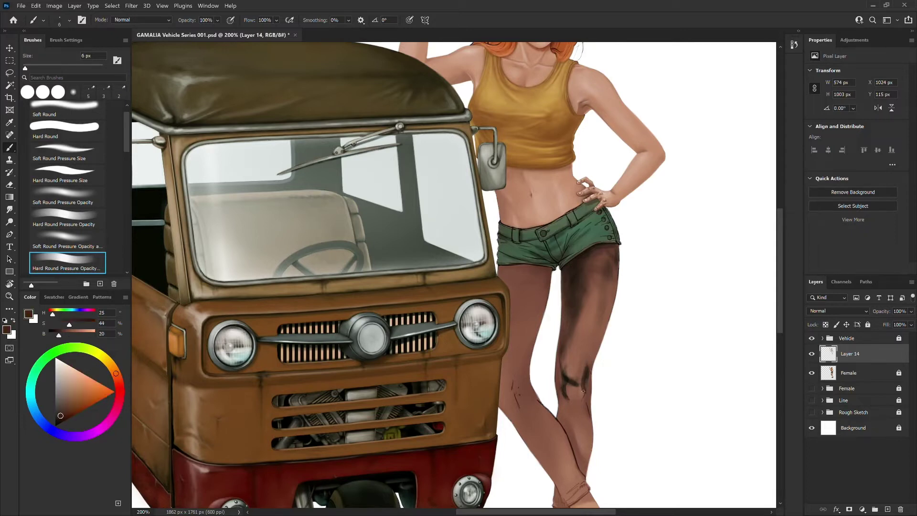
pyautogui.keyDown('alt'); pyautogui.click(576, 389); pyautogui.keyUp('alt')
pyautogui.moveTo(576, 388); pyautogui.dragTo(572, 397)
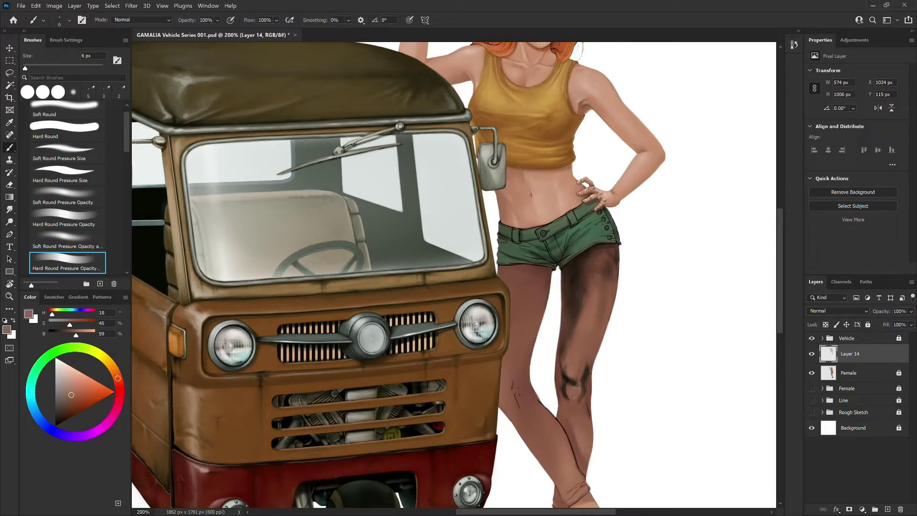
# - Shade the rear leg's calf along the edge of the crossing front leg with a sampled dark brown
pyautogui.keyDown('alt'); pyautogui.click(570, 380); pyautogui.keyUp('alt')
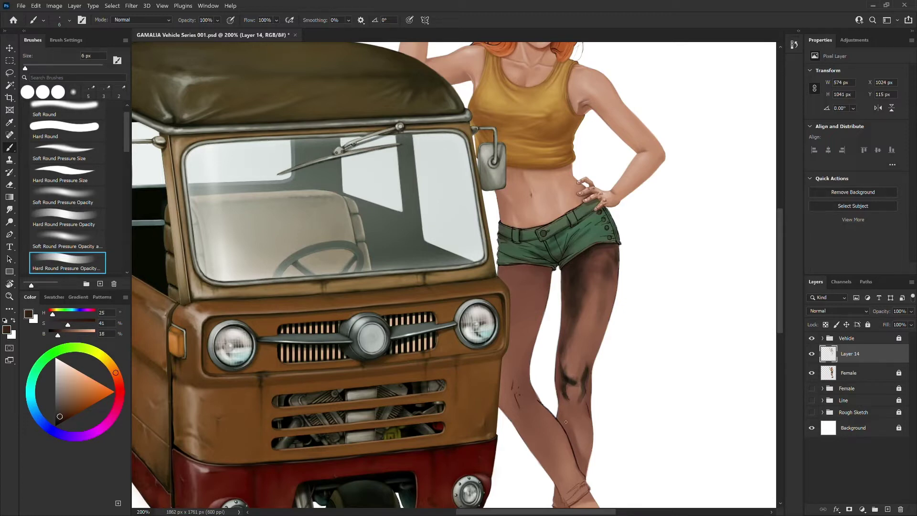
pyautogui.moveTo(567, 430)
pyautogui.mouseDown()
pyautogui.moveTo(578, 461)
pyautogui.moveTo(591, 456)
pyautogui.moveTo(581, 421)
pyautogui.moveTo(551, 398)
pyautogui.moveTo(556, 412)
pyautogui.moveTo(546, 379)
pyautogui.moveTo(555, 402)
pyautogui.mouseUp()
pyautogui.press('[')
pyautogui.press('[')
pyautogui.press('[')
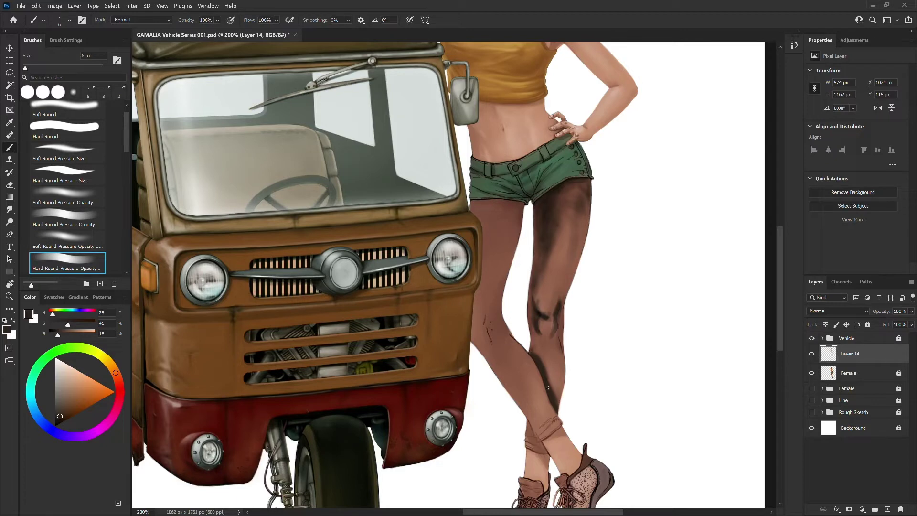
# - Darken the rear leg's rolled trouser cuff with the same dark brown and a fine brush
pyautogui.press('[')
pyautogui.press('[')
pyautogui.press('[')
pyautogui.press('[')
pyautogui.press('[')
pyautogui.moveTo(529, 425)
pyautogui.mouseDown()
pyautogui.moveTo(546, 453)
pyautogui.moveTo(534, 440)
pyautogui.mouseUp()
pyautogui.press(']')
pyautogui.press(']')
pyautogui.press(']')
pyautogui.press(']')
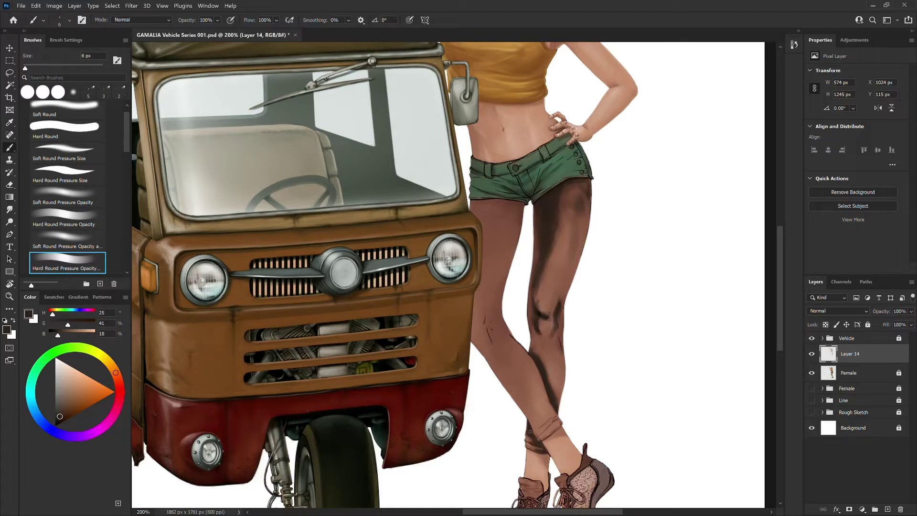
pyautogui.moveTo(526, 445)
pyautogui.mouseDown()
pyautogui.moveTo(536, 443)
pyautogui.moveTo(526, 437)
pyautogui.mouseUp()
# - Paint the rear ankle's skin under the trouser cuff with sampled skin tones and a 3 to 5 px brush
pyautogui.keyDown('alt'); pyautogui.click(550, 456); pyautogui.keyUp('alt')
pyautogui.moveTo(550, 454); pyautogui.dragTo(547, 457)
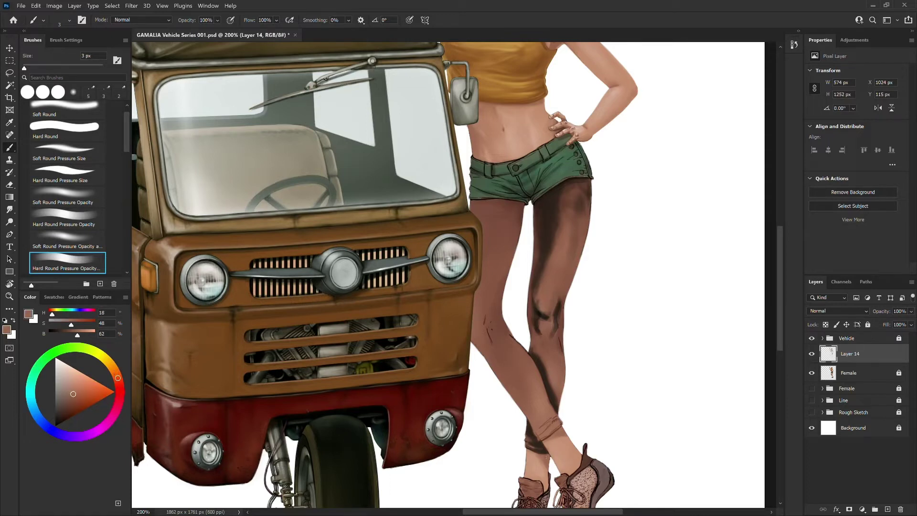
pyautogui.keyDown('alt'); pyautogui.click(558, 439); pyautogui.keyUp('alt')
pyautogui.keyDown('alt'); pyautogui.click(556, 437); pyautogui.keyUp('alt')
pyautogui.press(']')
pyautogui.keyDown('alt'); pyautogui.click(529, 452); pyautogui.keyUp('alt')
pyautogui.moveTo(531, 456); pyautogui.dragTo(534, 466)
pyautogui.keyDown('alt'); pyautogui.click(546, 444); pyautogui.keyUp('alt')
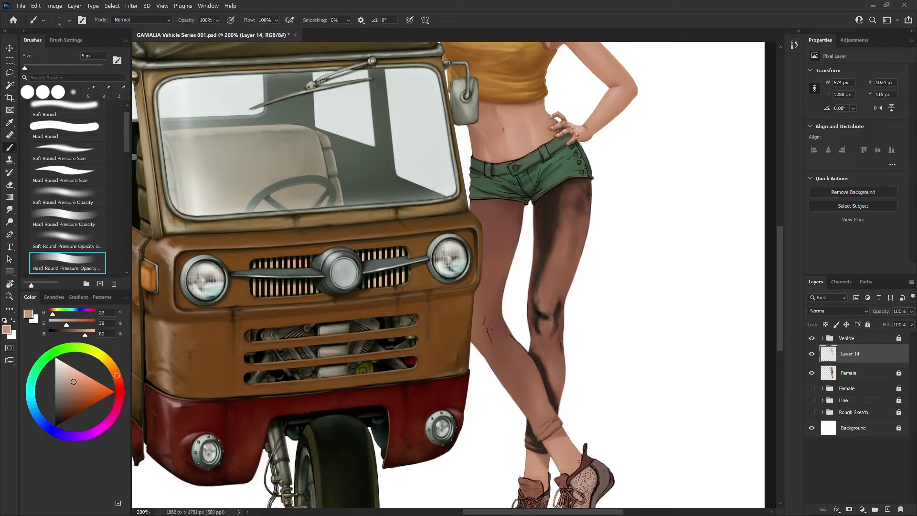
# - Adjust the skin colour and paint the rear ankle down toward the shoe
pyautogui.click(83, 382)
pyautogui.press(']')
pyautogui.press(']')
pyautogui.press(']')
pyautogui.press('[')
pyautogui.moveTo(543, 473); pyautogui.dragTo(545, 487)
pyautogui.keyDown('alt'); pyautogui.click(536, 148); pyautogui.keyUp('alt')
pyautogui.keyDown('alt'); pyautogui.click(554, 437); pyautogui.keyUp('alt')
pyautogui.press('[')
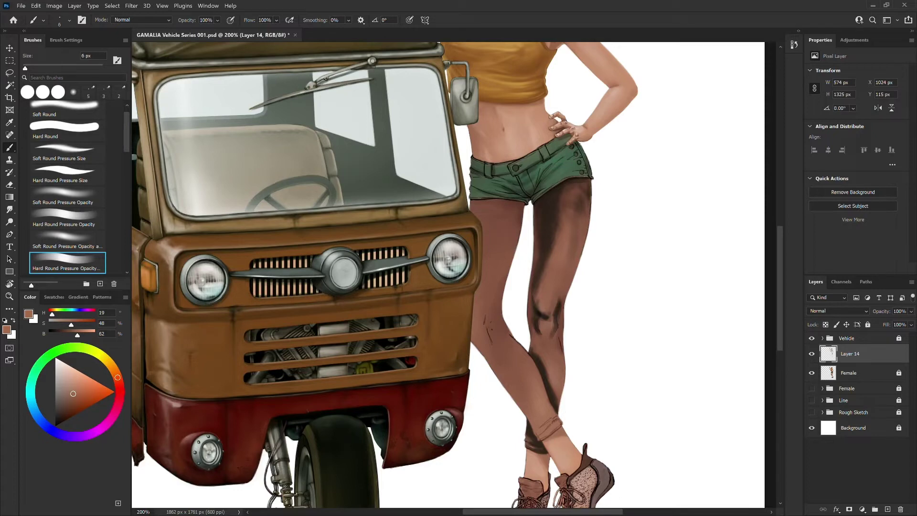
# - Touch up the front leg's skin below its cuff with sampled skin tones and a 5 px brush
pyautogui.keyDown('alt'); pyautogui.click(555, 436); pyautogui.keyUp('alt')
pyautogui.keyDown('alt'); pyautogui.click(566, 433); pyautogui.keyUp('alt')
pyautogui.keyDown('alt'); pyautogui.click(563, 432); pyautogui.keyUp('alt')
pyautogui.moveTo(568, 438); pyautogui.dragTo(578, 451)
pyautogui.keyDown('alt'); pyautogui.click(577, 452); pyautogui.keyUp('alt')
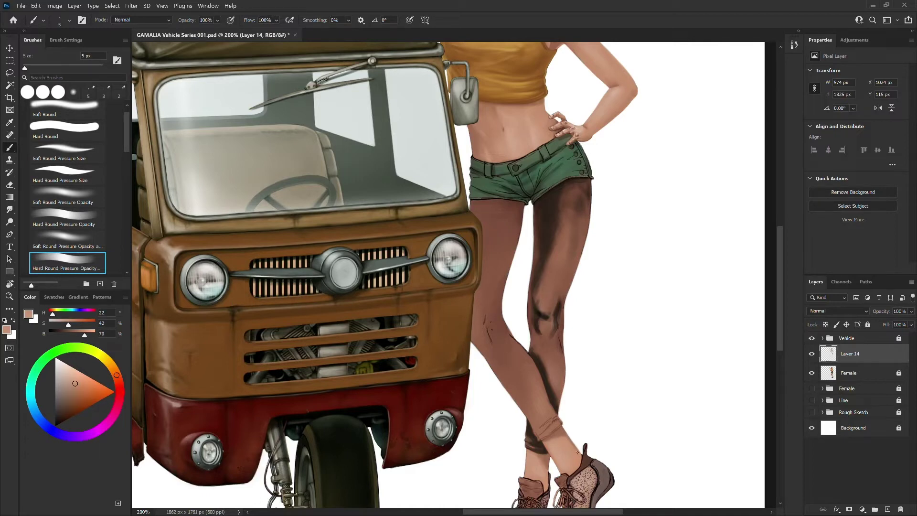
pyautogui.press(']')
pyautogui.press(']')
pyautogui.press(']')
pyautogui.keyDown('alt'); pyautogui.click(573, 457); pyautogui.keyUp('alt')
# - Blend the rear ankle's shadow and light areas under the cuff with sampled skin tones
pyautogui.keyDown('alt'); pyautogui.click(545, 441); pyautogui.keyUp('alt')
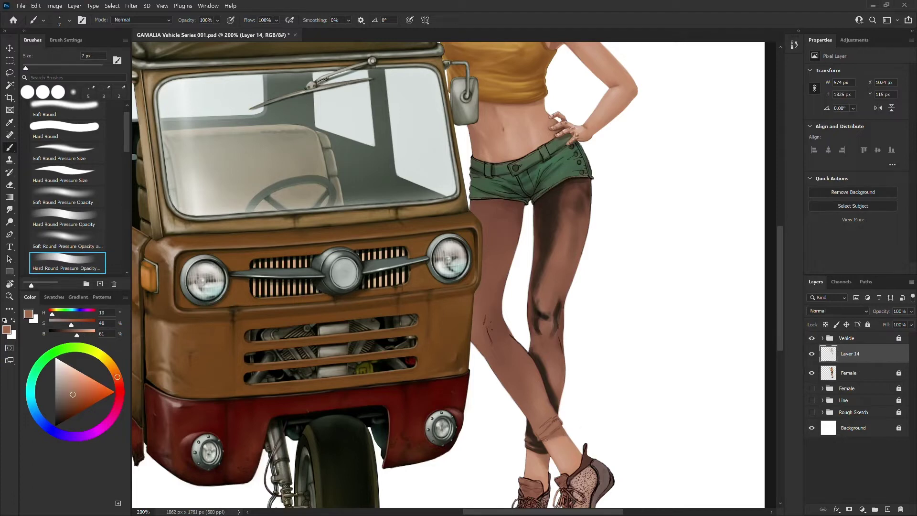
pyautogui.keyDown('alt'); pyautogui.click(544, 443); pyautogui.keyUp('alt')
pyautogui.keyDown('alt'); pyautogui.click(554, 441); pyautogui.keyUp('alt')
pyautogui.keyDown('alt'); pyautogui.click(543, 457); pyautogui.keyUp('alt')
pyautogui.moveTo(541, 463); pyautogui.dragTo(536, 470)
pyautogui.keyDown('alt'); pyautogui.click(536, 469); pyautogui.keyUp('alt')
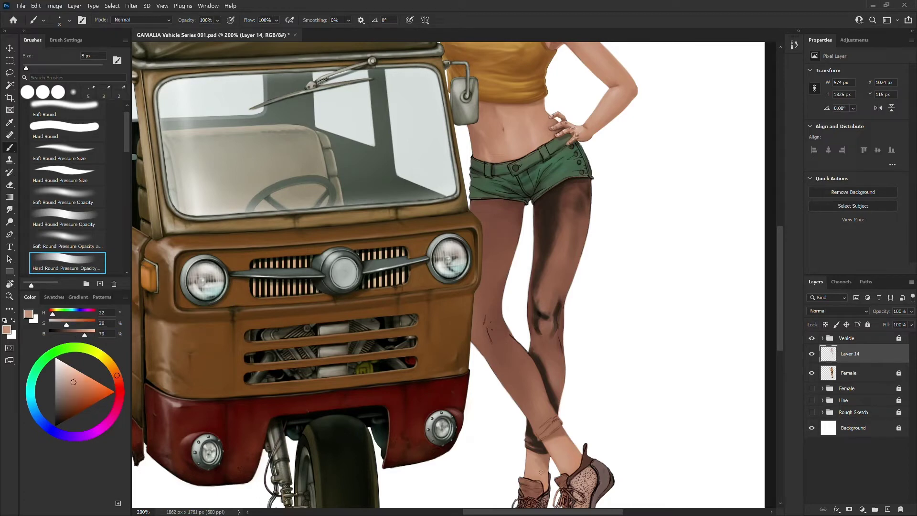
pyautogui.keyDown('alt'); pyautogui.click(529, 454); pyautogui.keyUp('alt')
pyautogui.moveTo(531, 453); pyautogui.dragTo(536, 451)
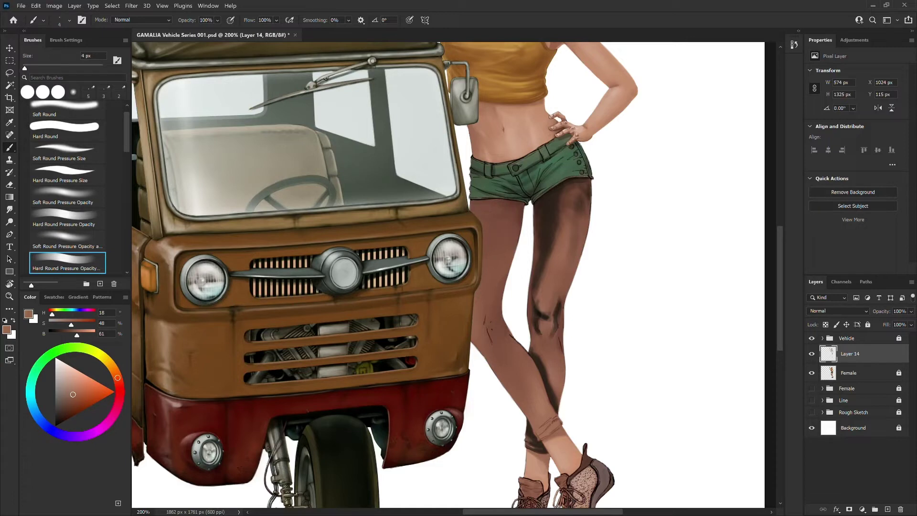
pyautogui.press(']')
pyautogui.keyDown('alt'); pyautogui.click(529, 460); pyautogui.keyUp('alt')
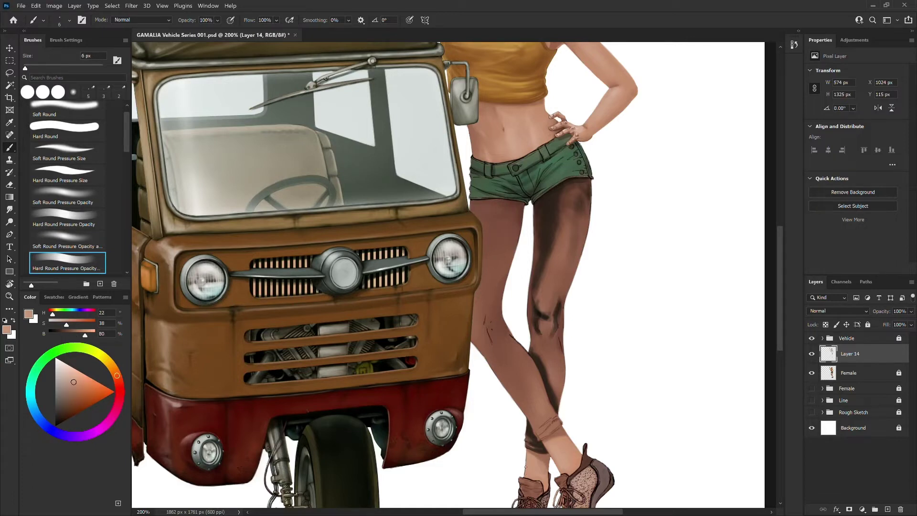
# - Refine the rear ankle's outer and inner edges with sampled light skin tones and a 6 px brush
pyautogui.keyDown('alt'); pyautogui.click(581, 429); pyautogui.keyUp('alt')
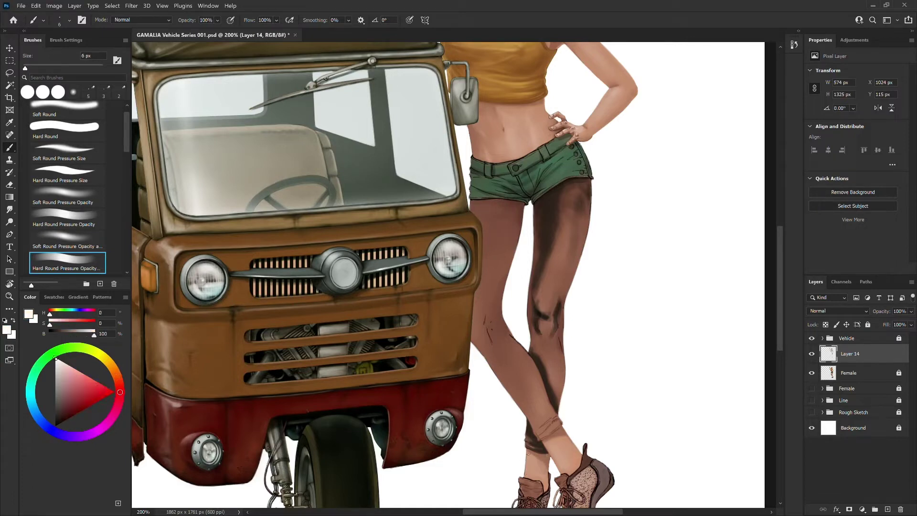
pyautogui.keyDown('alt'); pyautogui.click(529, 455); pyautogui.keyUp('alt')
pyautogui.keyDown('alt'); pyautogui.click(528, 456); pyautogui.keyUp('alt')
pyautogui.moveTo(529, 467); pyautogui.dragTo(529, 479)
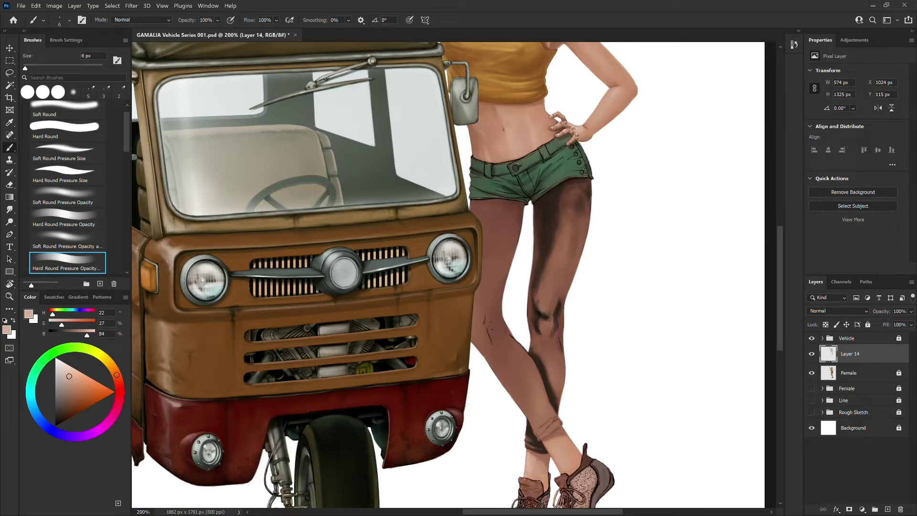
pyautogui.keyDown('alt'); pyautogui.click(545, 457); pyautogui.keyUp('alt')
pyautogui.keyDown('alt'); pyautogui.click(545, 459); pyautogui.keyUp('alt')
pyautogui.press(']')
pyautogui.press(']')
pyautogui.click(545, 461)
# - Retouch the skin along the front leg's cuff edge with sampled tones and a 6 to 7 px brush
pyautogui.press('[')
pyautogui.press('[')
pyautogui.press('[')
pyautogui.keyDown('alt'); pyautogui.click(555, 433); pyautogui.keyUp('alt')
pyautogui.keyDown('alt'); pyautogui.click(554, 435); pyautogui.keyUp('alt')
pyautogui.keyDown('alt'); pyautogui.click(545, 442); pyautogui.keyUp('alt')
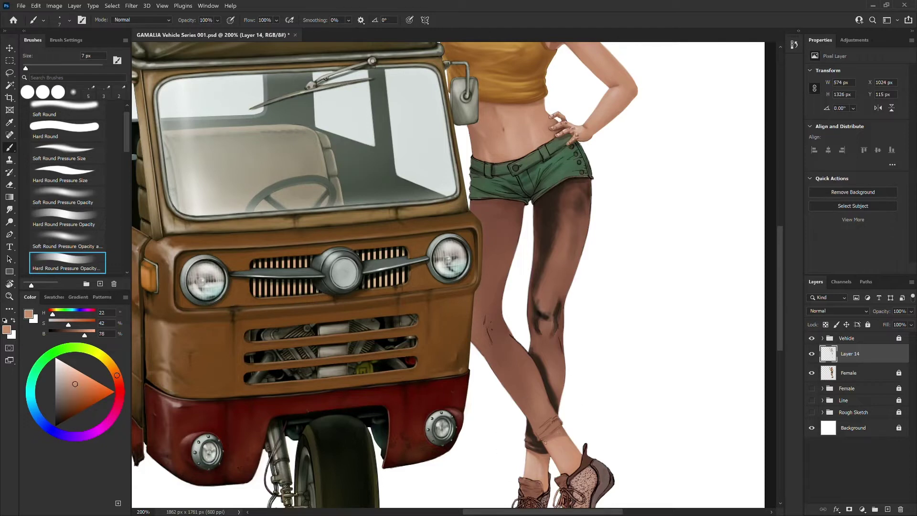
pyautogui.press('[')
pyautogui.press('[')
pyautogui.keyDown('alt'); pyautogui.click(553, 436); pyautogui.keyUp('alt')
pyautogui.keyDown('alt'); pyautogui.click(563, 435); pyautogui.keyUp('alt')
pyautogui.keyDown('alt'); pyautogui.click(565, 434); pyautogui.keyUp('alt')
pyautogui.press('[')
pyautogui.keyDown('alt'); pyautogui.click(559, 432); pyautogui.keyUp('alt')
pyautogui.keyDown('alt'); pyautogui.click(549, 423); pyautogui.keyUp('alt')
# - Check the whole illustration, then sample the rear ankle's light skin tone for an 8 px brush
pyautogui.hotkey('ctrl', '0')
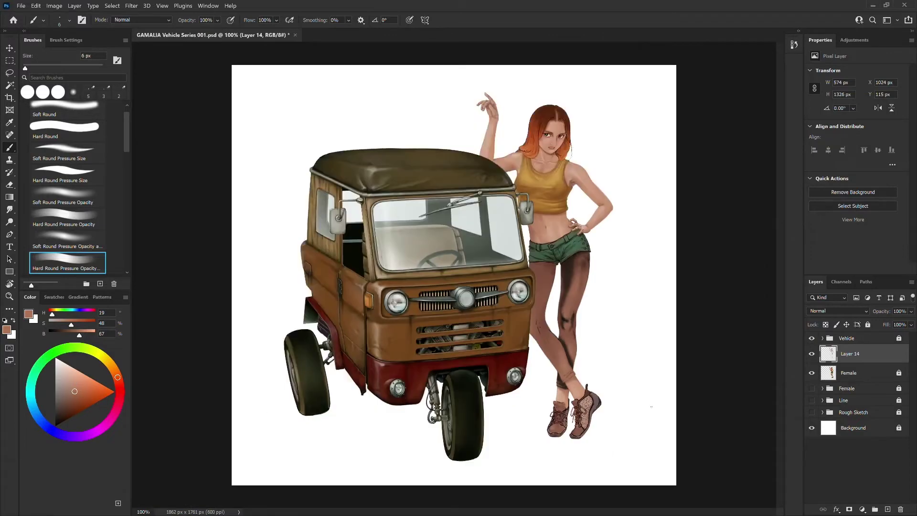
pyautogui.hotkey('ctrl', '+')
pyautogui.hotkey('ctrl', '+')
pyautogui.hotkey('ctrl', '+')
pyautogui.hotkey('ctrl', '+')
pyautogui.hotkey('ctrl', '-')
pyautogui.moveTo(578, 460); pyautogui.dragTo(475, 357)
pyautogui.keyDown('alt'); pyautogui.click(536, 416); pyautogui.keyUp('alt')
pyautogui.press(']')
pyautogui.press(']')
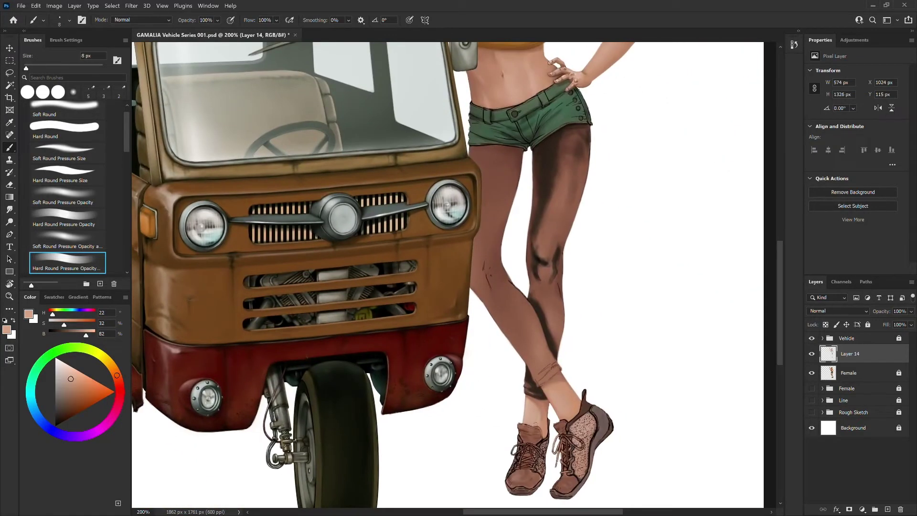
# - Fill in the rear leg's calf shading below the knee with sampled dark browns and a 10 px brush
pyautogui.moveTo(607, 319); pyautogui.dragTo(599, 387)
pyautogui.keyDown('alt'); pyautogui.click(528, 359); pyautogui.keyUp('alt')
pyautogui.press(']')
pyautogui.moveTo(526, 361)
pyautogui.mouseDown()
pyautogui.moveTo(523, 335)
pyautogui.moveTo(543, 402)
pyautogui.moveTo(549, 395)
pyautogui.moveTo(547, 414)
pyautogui.moveTo(553, 366)
pyautogui.mouseUp()
pyautogui.press(']')
pyautogui.press(']')
pyautogui.press(']')
pyautogui.keyDown('alt'); pyautogui.click(550, 359); pyautogui.keyUp('alt')
pyautogui.press('[')
pyautogui.keyDown('alt'); pyautogui.click(548, 399); pyautogui.keyUp('alt')
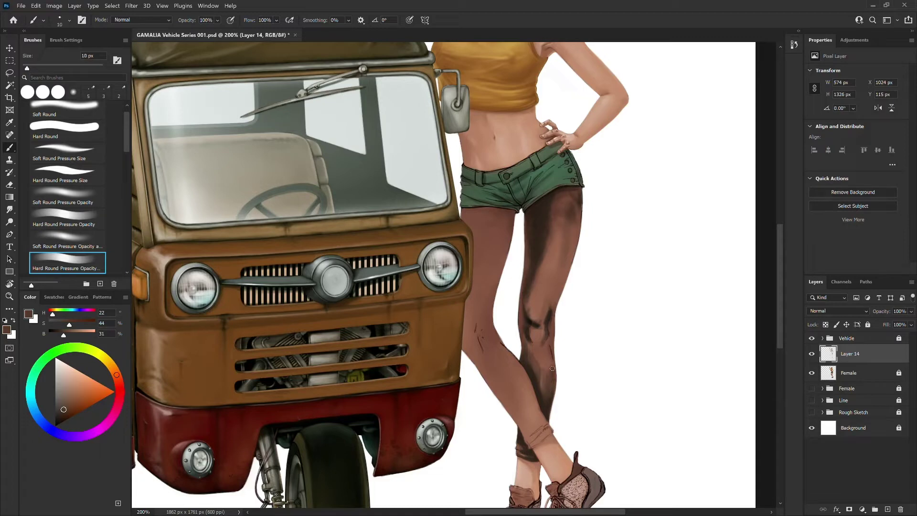
pyautogui.keyDown('alt'); pyautogui.click(546, 405); pyautogui.keyUp('alt')
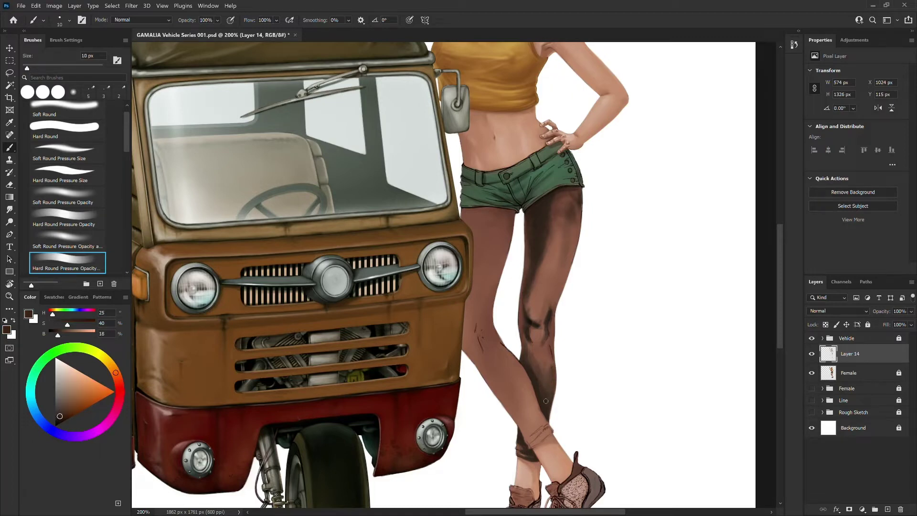
# - Shade the rear leg's upper calf and inner thigh edge with sampled dark browns and an 8 px brush
pyautogui.keyDown('alt'); pyautogui.click(533, 364); pyautogui.keyUp('alt')
pyautogui.keyDown('alt'); pyautogui.click(542, 367); pyautogui.keyUp('alt')
pyautogui.press('[')
pyautogui.keyDown('alt'); pyautogui.click(547, 357); pyautogui.keyUp('alt')
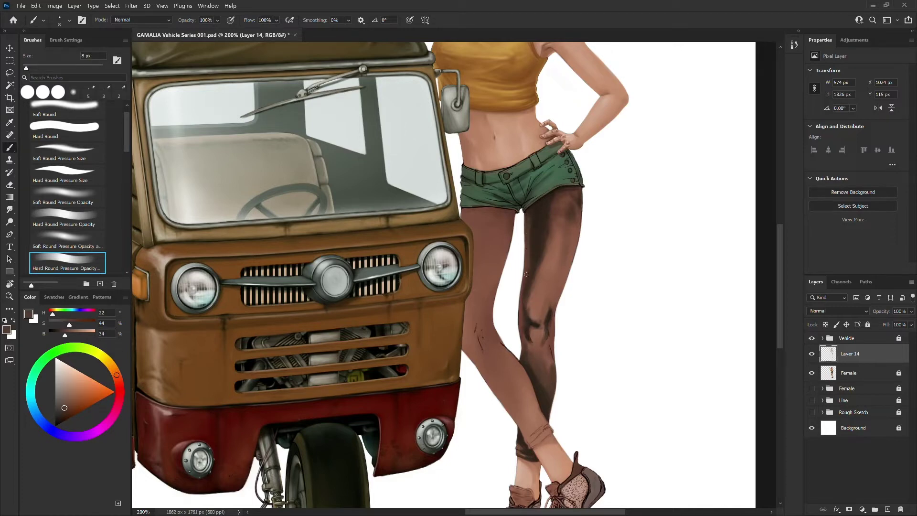
pyautogui.keyDown('alt'); pyautogui.click(525, 320); pyautogui.keyUp('alt')
pyautogui.press(']')
pyautogui.press(']')
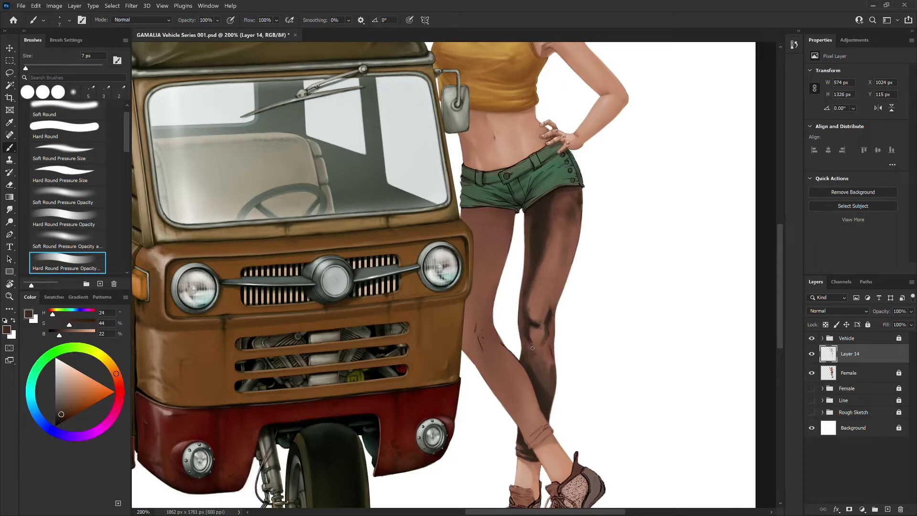
# - Darken the shadow around the rear leg's kneecap with browns sampled from the knee and thigh
pyautogui.keyDown('alt'); pyautogui.click(539, 330); pyautogui.keyUp('alt')
pyautogui.press(']')
pyautogui.keyDown('alt'); pyautogui.click(536, 215); pyautogui.keyUp('alt')
pyautogui.keyDown('alt'); pyautogui.click(536, 306); pyautogui.keyUp('alt')
pyautogui.keyDown('alt'); pyautogui.click(537, 307); pyautogui.keyUp('alt')
pyautogui.moveTo(534, 311); pyautogui.dragTo(528, 316)
pyautogui.keyDown('alt'); pyautogui.click(527, 319); pyautogui.keyUp('alt')
# - Blend the rear leg's calf just below the knee with sampled browns, widening the brush for the outer edge
pyautogui.keyDown('alt'); pyautogui.click(541, 362); pyautogui.keyUp('alt')
pyautogui.keyDown('alt'); pyautogui.click(535, 364); pyautogui.keyUp('alt')
pyautogui.keyDown('alt'); pyautogui.click(524, 363); pyautogui.keyUp('alt')
pyautogui.keyDown('alt'); pyautogui.click(542, 363); pyautogui.keyUp('alt')
pyautogui.keyDown('alt'); pyautogui.click(536, 370); pyautogui.keyUp('alt')
pyautogui.keyDown('alt'); pyautogui.click(545, 362); pyautogui.keyUp('alt')
pyautogui.press(']')
pyautogui.press(']')
pyautogui.moveTo(547, 359); pyautogui.dragTo(551, 368)
# - Shade the outer side of the rear knee with sampled dark browns and a 6 to 7 px brush
pyautogui.press('[')
pyautogui.press('[')
pyautogui.press('[')
pyautogui.keyDown('alt'); pyautogui.click(550, 344); pyautogui.keyUp('alt')
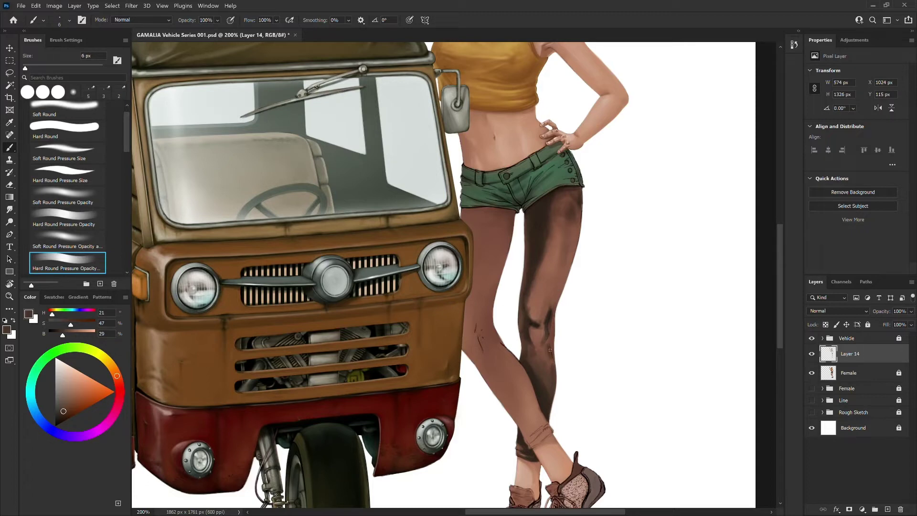
pyautogui.press(']')
pyautogui.press(']')
pyautogui.keyDown('alt'); pyautogui.click(550, 332); pyautogui.keyUp('alt')
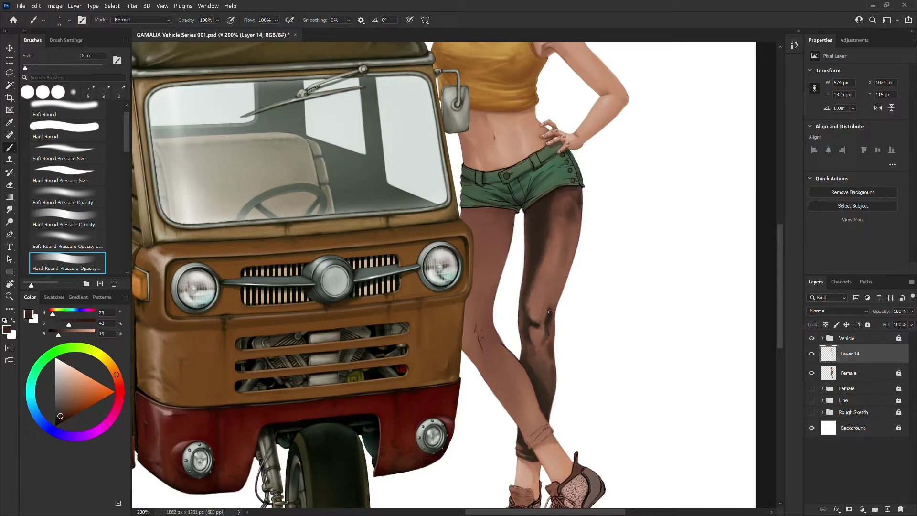
pyautogui.keyDown('alt'); pyautogui.click(547, 367); pyautogui.keyUp('alt')
pyautogui.press(']')
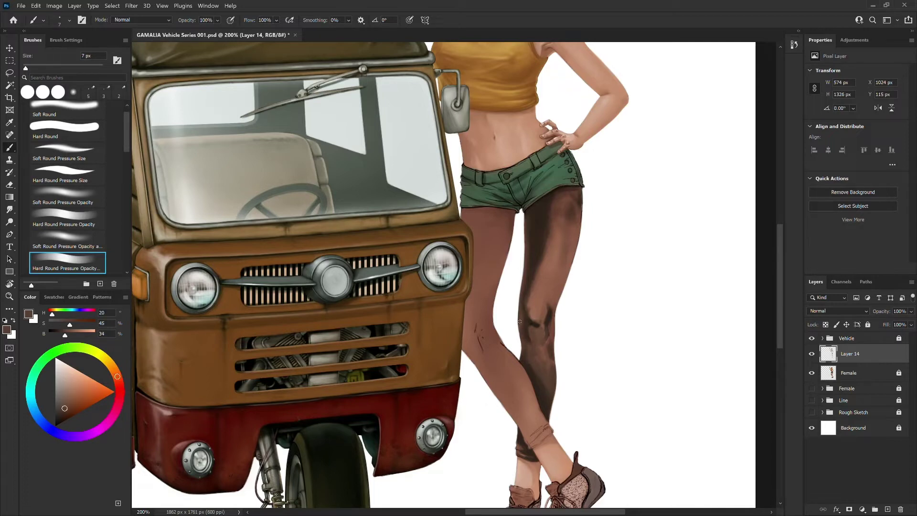
# - Soften the folds across the rear knee with sampled browns and a 7 to 9 px brush
pyautogui.keyDown('alt'); pyautogui.click(523, 328); pyautogui.keyUp('alt')
pyautogui.keyDown('alt'); pyautogui.click(548, 332); pyautogui.keyUp('alt')
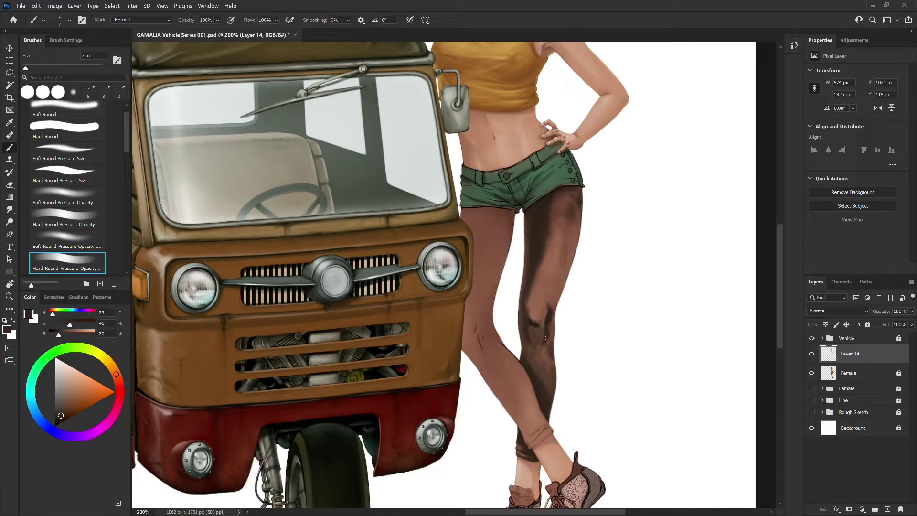
pyautogui.press(']')
pyautogui.press(']')
pyautogui.keyDown('alt'); pyautogui.click(539, 328); pyautogui.keyUp('alt')
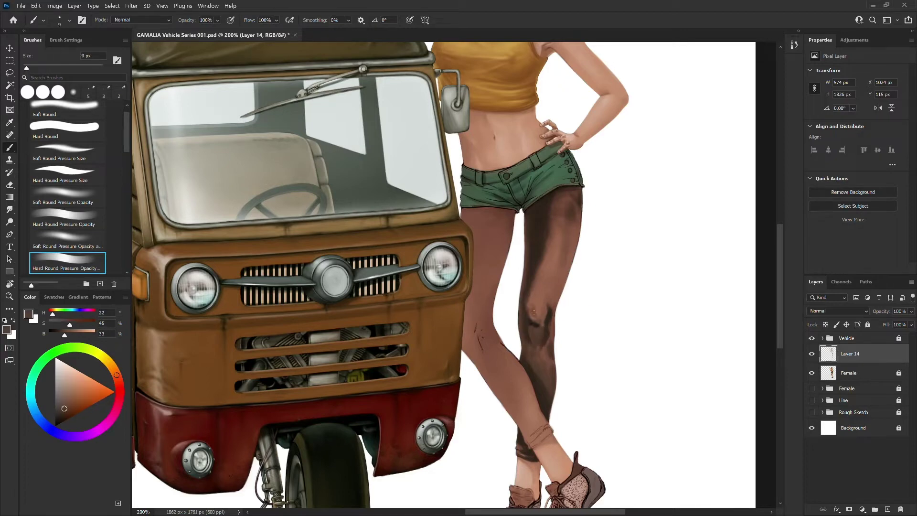
# - Glaze the rear leg's upper thigh down to above the knee with sampled dark browns and a brush of up to 20 px
pyautogui.press(']')
pyautogui.press(']')
pyautogui.press(']')
pyautogui.keyDown('alt'); pyautogui.click(543, 262); pyautogui.keyUp('alt')
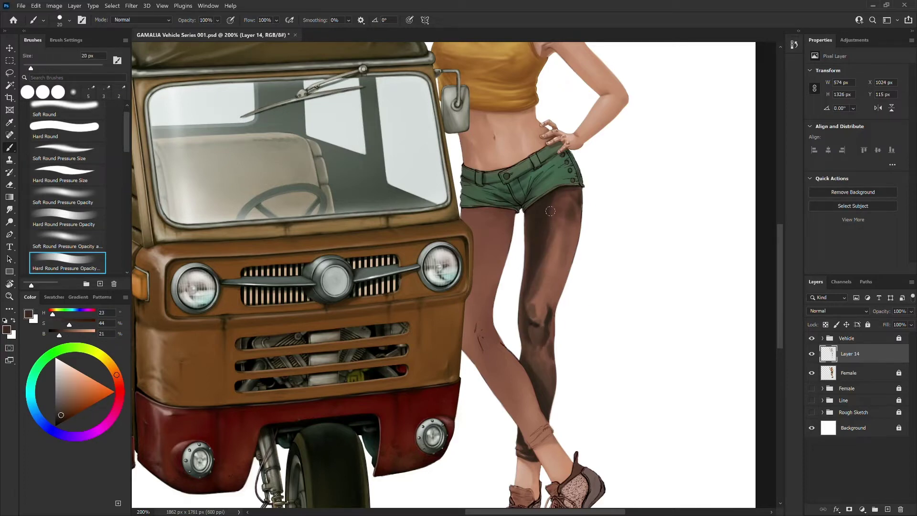
pyautogui.press('[')
pyautogui.keyDown('alt'); pyautogui.click(546, 209); pyautogui.keyUp('alt')
pyautogui.moveTo(552, 239)
pyautogui.mouseDown()
pyautogui.moveTo(550, 259)
pyautogui.moveTo(535, 291)
pyautogui.mouseUp()
# - Shade the rear thigh's outer edge from the hip down to the knee with a sampled brown and smaller brush
pyautogui.moveTo(618, 409); pyautogui.dragTo(473, 385)
pyautogui.press('[')
pyautogui.keyDown('alt'); pyautogui.click(392, 238); pyautogui.keyUp('alt')
pyautogui.press('[')
pyautogui.moveTo(433, 201); pyautogui.dragTo(411, 282)
# - Refine the outer edge just below the rear knee with sampled browns and a 5 px brush
pyautogui.press('[')
pyautogui.press('[')
pyautogui.press('[')
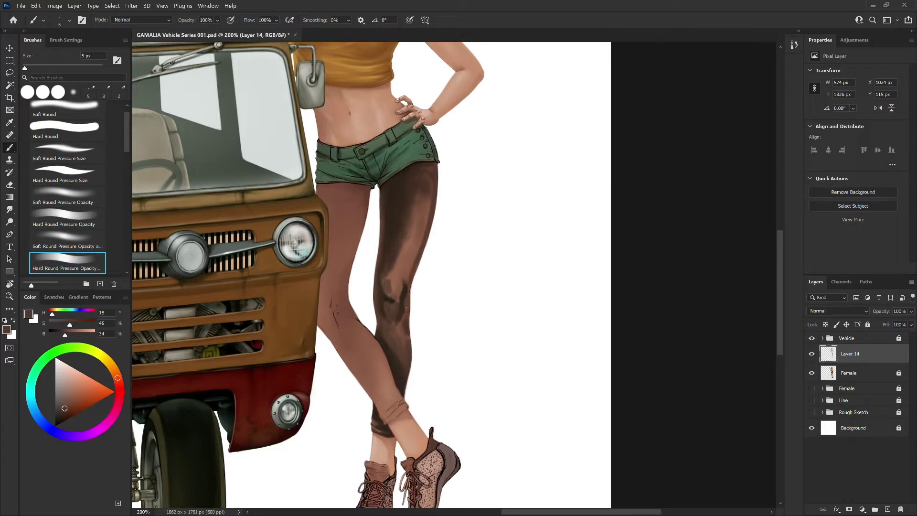
pyautogui.keyDown('alt'); pyautogui.click(400, 327); pyautogui.keyUp('alt')
pyautogui.moveTo(406, 327); pyautogui.dragTo(407, 319)
pyautogui.keyDown('alt'); pyautogui.click(402, 326); pyautogui.keyUp('alt')
pyautogui.keyDown('alt'); pyautogui.click(401, 324); pyautogui.keyUp('alt')
pyautogui.keyDown('alt'); pyautogui.click(400, 323); pyautogui.keyUp('alt')
# - Model the rear kneecap and the area above it with sampled browns and a 6 to 9 px brush
pyautogui.press(']')
pyautogui.keyDown('alt'); pyautogui.click(400, 306); pyautogui.keyUp('alt')
pyautogui.keyDown('alt'); pyautogui.click(396, 332); pyautogui.keyUp('alt')
pyautogui.keyDown('alt'); pyautogui.click(396, 307); pyautogui.keyUp('alt')
pyautogui.keyDown('alt'); pyautogui.click(398, 314); pyautogui.keyUp('alt')
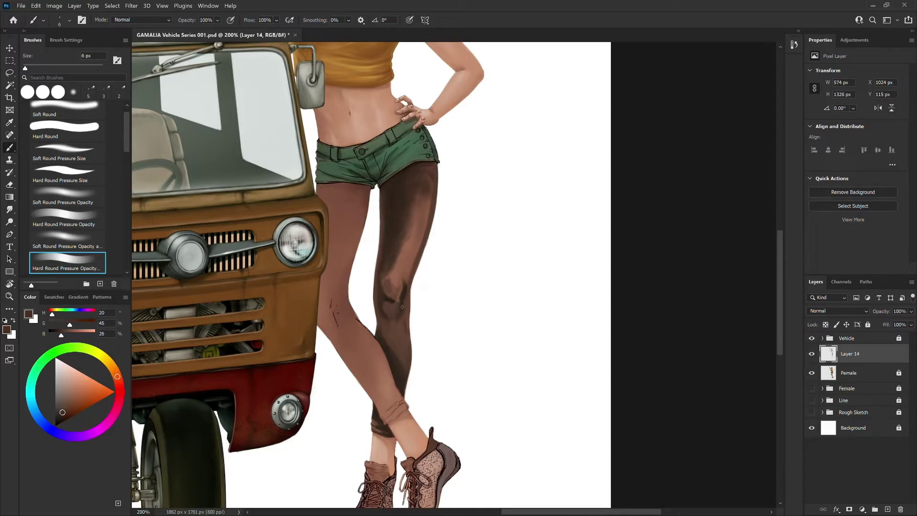
pyautogui.keyDown('alt'); pyautogui.click(389, 295); pyautogui.keyUp('alt')
pyautogui.moveTo(394, 284); pyautogui.dragTo(402, 276)
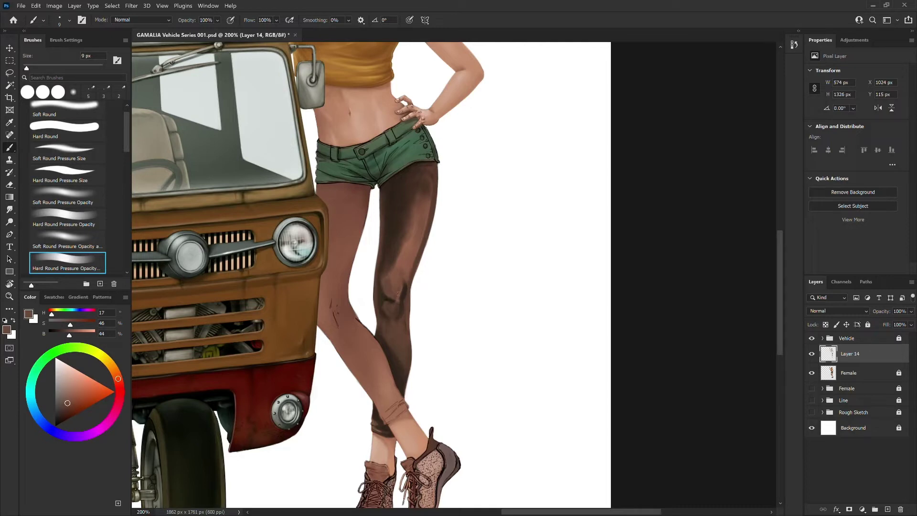
# - Detail the folds of the rear leg's legging cuff with sampled dark browns and a 3 px brush
pyautogui.press('[')
pyautogui.press('[')
pyautogui.press('[')
pyautogui.keyDown('alt'); pyautogui.click(382, 432); pyautogui.keyUp('alt')
pyautogui.press('[')
pyautogui.keyDown('alt'); pyautogui.click(383, 433); pyautogui.keyUp('alt')
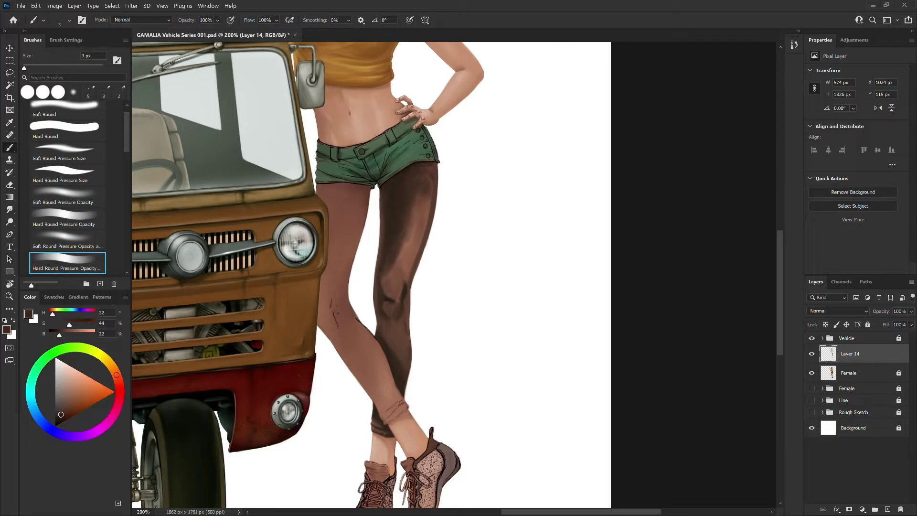
pyautogui.keyDown('alt'); pyautogui.click(372, 429); pyautogui.keyUp('alt')
pyautogui.keyDown('alt'); pyautogui.click(373, 430); pyautogui.keyUp('alt')
pyautogui.keyDown('alt'); pyautogui.click(375, 420); pyautogui.keyUp('alt')
# - Smooth the rear calf's shading with sampled browns and a slightly larger brush
pyautogui.keyDown('alt'); pyautogui.click(397, 364); pyautogui.keyUp('alt')
pyautogui.press(']')
pyautogui.press(']')
pyautogui.press(']')
pyautogui.keyDown('alt'); pyautogui.click(392, 349); pyautogui.keyUp('alt')
pyautogui.press('[')
pyautogui.keyDown('alt'); pyautogui.click(394, 365); pyautogui.keyUp('alt')
# - Darken the rear thigh below the shorts and along its outer side with sampled dark browns and a 10 px brush
pyautogui.keyDown('alt'); pyautogui.click(429, 173); pyautogui.keyUp('alt')
pyautogui.press(']')
pyautogui.press(']')
pyautogui.keyDown('alt'); pyautogui.click(397, 182); pyautogui.keyUp('alt')
pyautogui.moveTo(396, 182)
pyautogui.mouseDown()
pyautogui.moveTo(396, 174)
pyautogui.moveTo(429, 188)
pyautogui.mouseUp()
pyautogui.press(']')
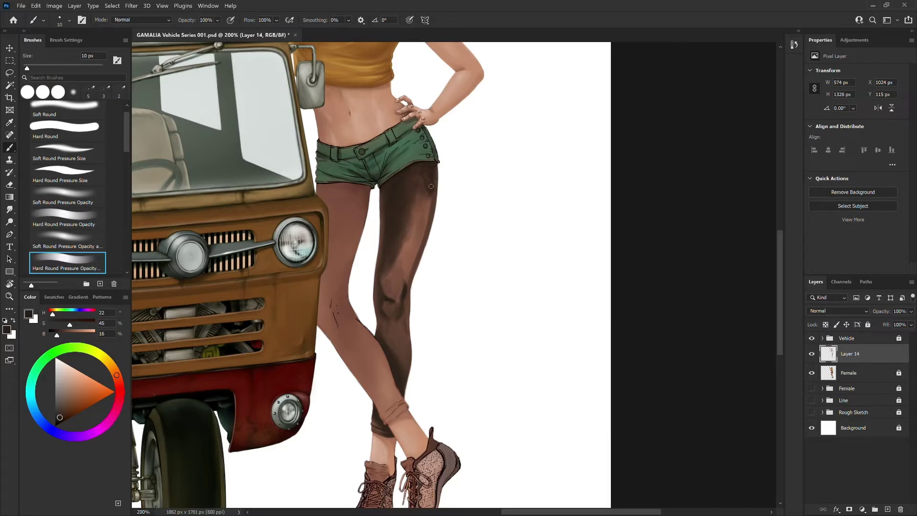
pyautogui.moveTo(430, 186)
pyautogui.mouseDown()
pyautogui.moveTo(415, 247)
pyautogui.moveTo(424, 195)
pyautogui.moveTo(416, 217)
pyautogui.moveTo(410, 253)
pyautogui.mouseUp()
# - Paint dark brown down the front of the rear thigh, then sample a lighter tone for a 9 px brush
pyautogui.press(']')
pyautogui.keyDown('alt'); pyautogui.click(415, 180); pyautogui.keyUp('alt')
pyautogui.moveTo(415, 180)
pyautogui.mouseDown()
pyautogui.moveTo(397, 266)
pyautogui.moveTo(402, 219)
pyautogui.moveTo(402, 251)
pyautogui.moveTo(410, 250)
pyautogui.moveTo(389, 286)
pyautogui.moveTo(409, 260)
pyautogui.moveTo(396, 279)
pyautogui.mouseUp()
pyautogui.press('[')
pyautogui.press('[')
pyautogui.press('[')
pyautogui.keyDown('alt'); pyautogui.click(403, 266); pyautogui.keyUp('alt')
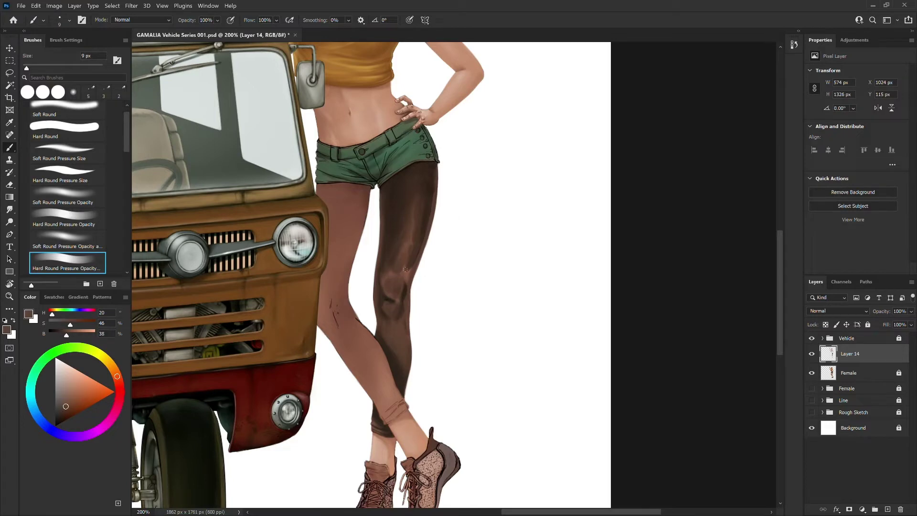
# - Brush a soft highlight onto the lower rear thigh at 20 px, then touch up the outer edge at 7 px
pyautogui.keyDown('alt'); pyautogui.click(401, 259); pyautogui.keyUp('alt')
pyautogui.press(']')
pyautogui.press(']')
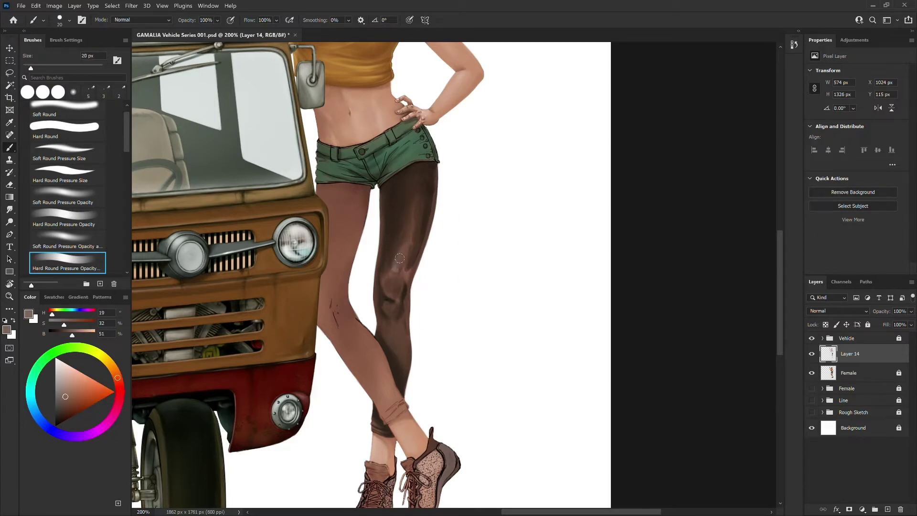
pyautogui.press('[')
pyautogui.press('[')
pyautogui.press('[')
pyautogui.press('[')
pyautogui.press('[')
pyautogui.keyDown('alt'); pyautogui.click(431, 197); pyautogui.keyUp('alt')
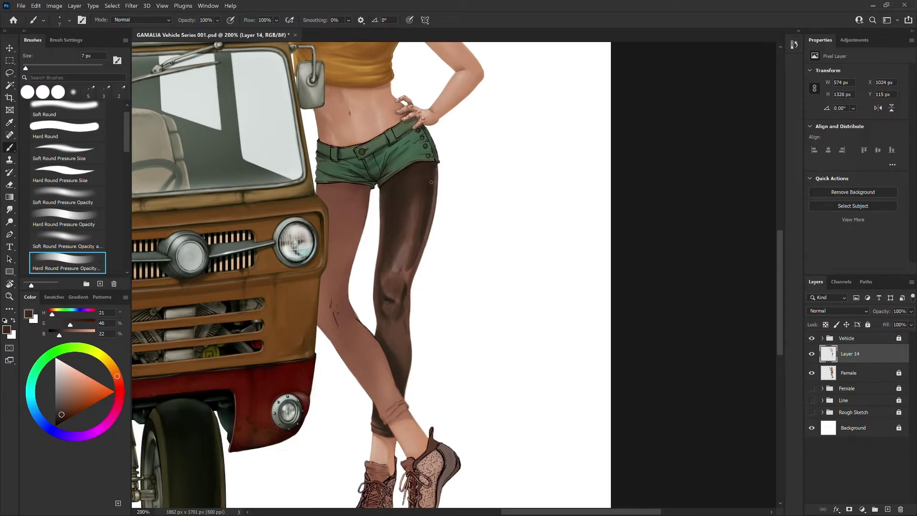
# - Blend the shading between the rear thigh and the top of the knee with a sampled brown and 8 px brush
pyautogui.press(']')
pyautogui.press(']')
pyautogui.keyDown('alt'); pyautogui.click(405, 271); pyautogui.keyUp('alt')
pyautogui.press('[')
pyautogui.press('[')
pyautogui.press('[')
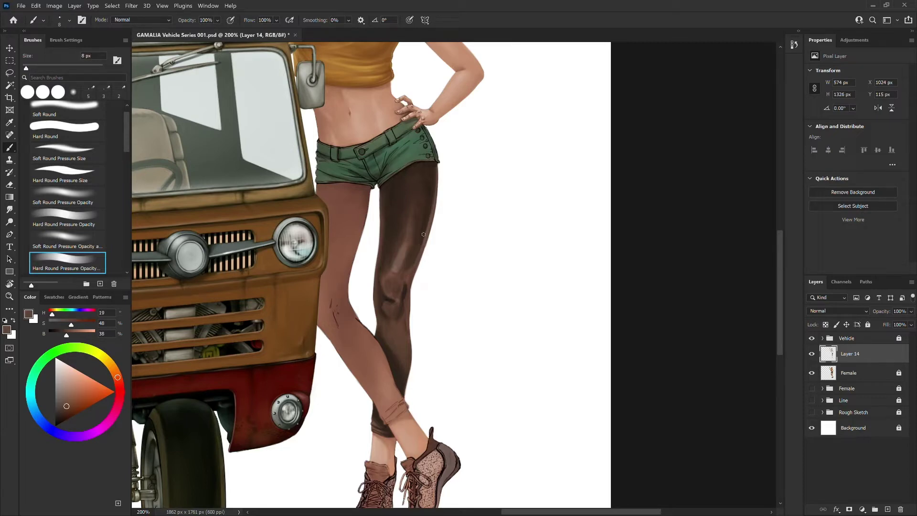
# - Refine the rear thigh's outer side and the kneecap's contour with sampled browns and a 6 to 8 px brush
pyautogui.keyDown('alt'); pyautogui.click(427, 217); pyautogui.keyUp('alt')
pyautogui.keyDown('alt'); pyautogui.click(405, 291); pyautogui.keyUp('alt')
pyautogui.keyDown('alt'); pyautogui.click(404, 289); pyautogui.keyUp('alt')
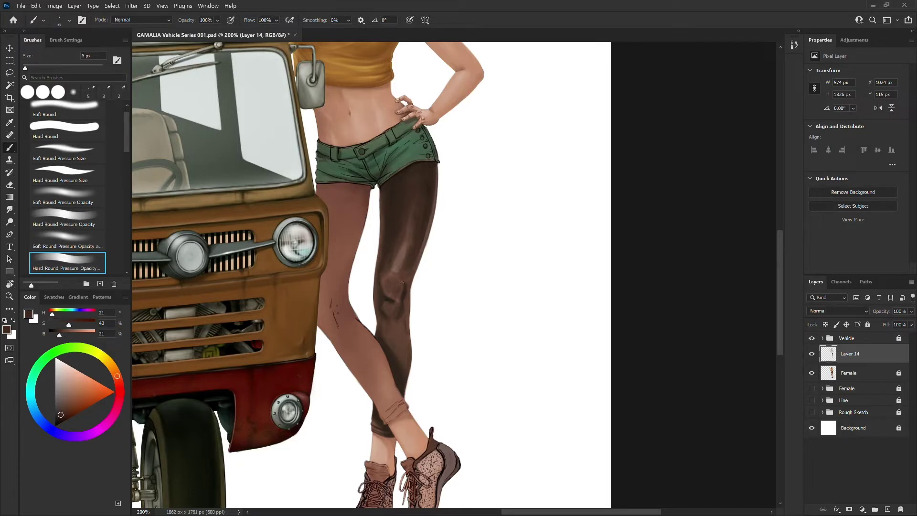
pyautogui.press('[')
pyautogui.press('[')
pyautogui.keyDown('alt'); pyautogui.click(389, 291); pyautogui.keyUp('alt')
pyautogui.press(']')
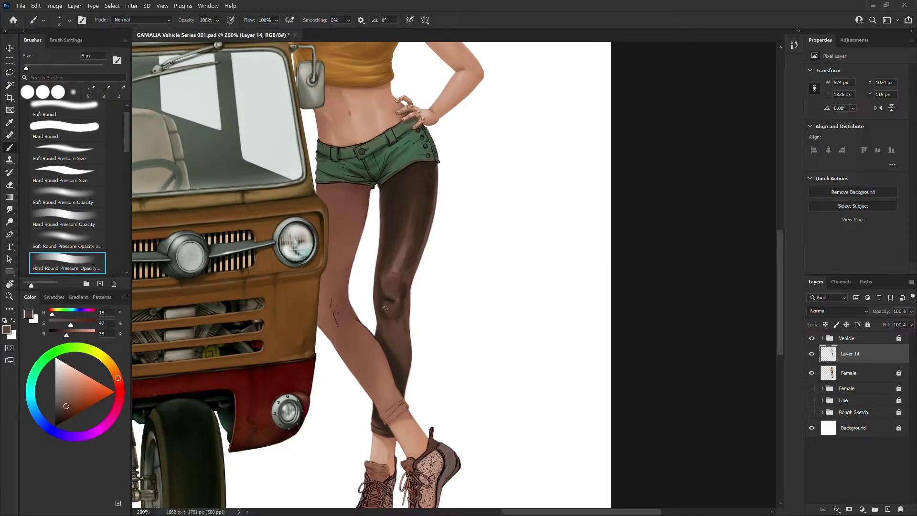
# - Soften the creases under the rear kneecap with sampled browns and an 8 px brush
pyautogui.keyDown('alt'); pyautogui.click(397, 312); pyautogui.keyUp('alt')
pyautogui.keyDown('alt'); pyautogui.click(387, 289); pyautogui.keyUp('alt')
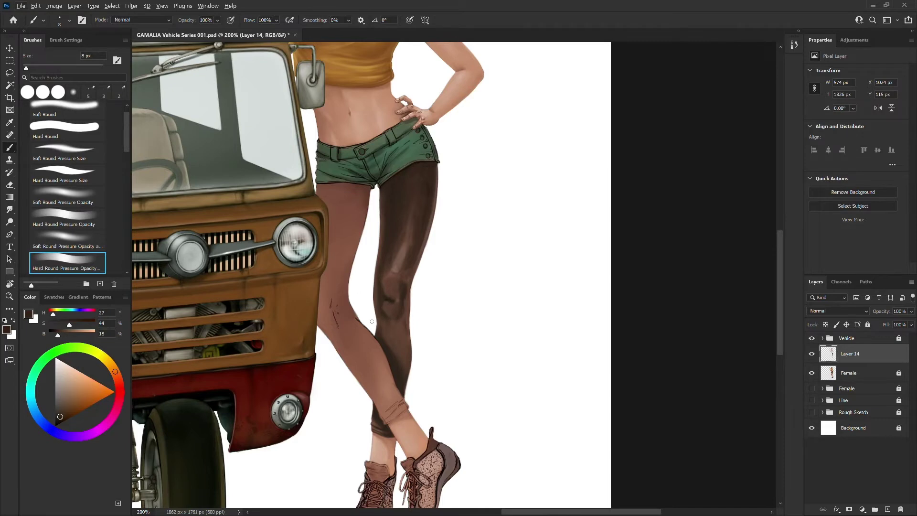
pyautogui.press('d')
pyautogui.hotkey('alt', 'd')
pyautogui.press('Escape')
# - Rework the highlight and shadow along the top of the rear knee with sampled tones and a small brush
pyautogui.press('[')
pyautogui.press('[')
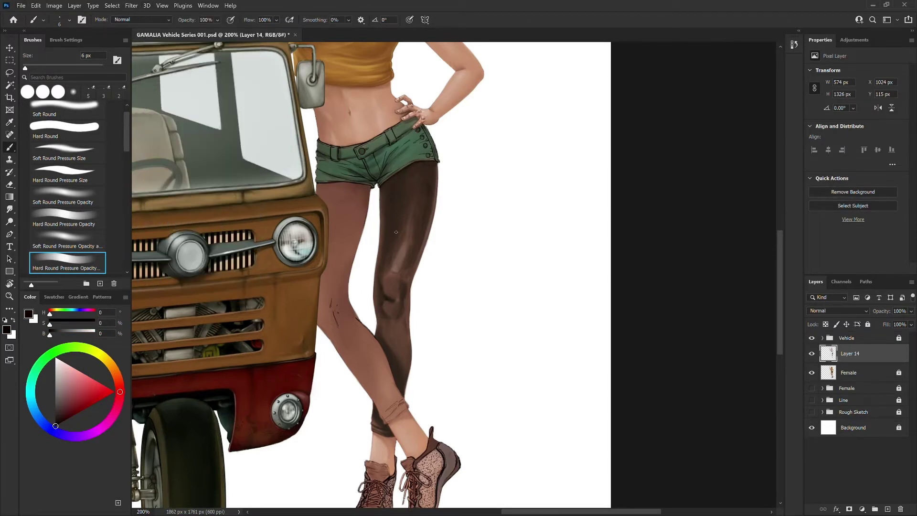
pyautogui.press(']')
pyautogui.keyDown('alt'); pyautogui.click(401, 269); pyautogui.keyUp('alt')
pyautogui.press('[')
pyautogui.press('[')
pyautogui.keyDown('alt'); pyautogui.click(391, 272); pyautogui.keyUp('alt')
pyautogui.keyDown('alt'); pyautogui.click(400, 277); pyautogui.keyUp('alt')
# - Tone the rear thigh's outer edge with a brown sampled above the knee and a 9 px brush
pyautogui.press(']')
pyautogui.press(']')
pyautogui.keyDown('alt'); pyautogui.click(402, 275); pyautogui.keyUp('alt')
pyautogui.press('[')
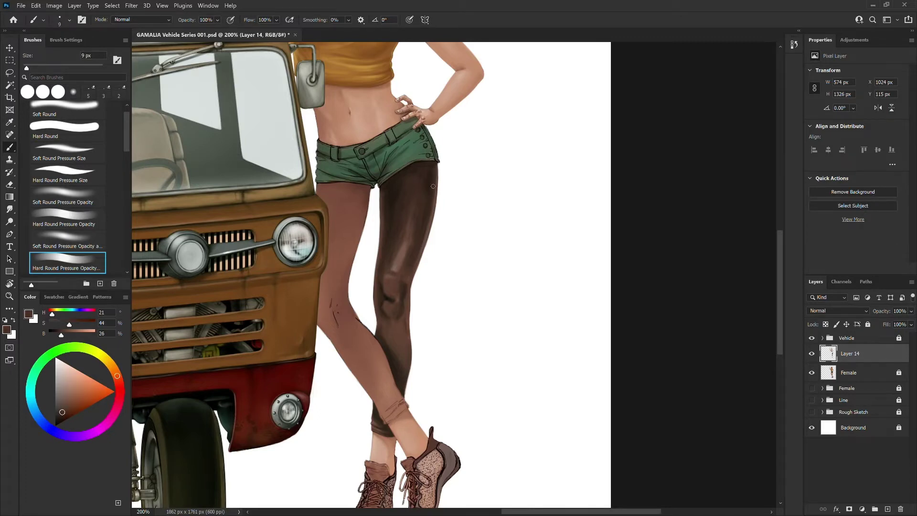
pyautogui.press(']')
# - Brighten the highlight just above the rear knee with sampled lighter browns and an 8 px brush
pyautogui.press('[')
pyautogui.press('[')
pyautogui.keyDown('alt'); pyautogui.click(396, 272); pyautogui.keyUp('alt')
pyautogui.keyDown('alt'); pyautogui.click(389, 277); pyautogui.keyUp('alt')
pyautogui.keyDown('alt'); pyautogui.click(393, 272); pyautogui.keyUp('alt')
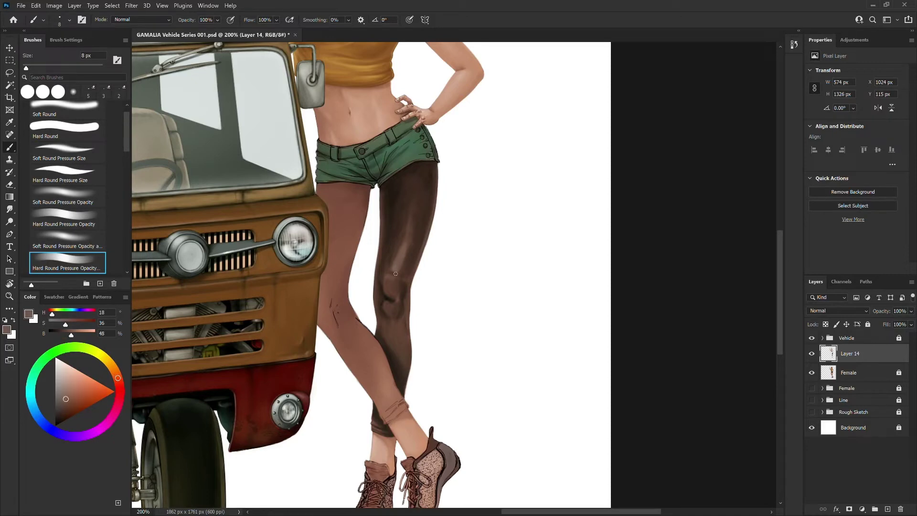
# - Deepen the upper rear thigh beneath the shorts with sampled dark browns and a 10 px brush
pyautogui.press(']')
pyautogui.press(']')
pyautogui.keyDown('alt'); pyautogui.click(423, 194); pyautogui.keyUp('alt')
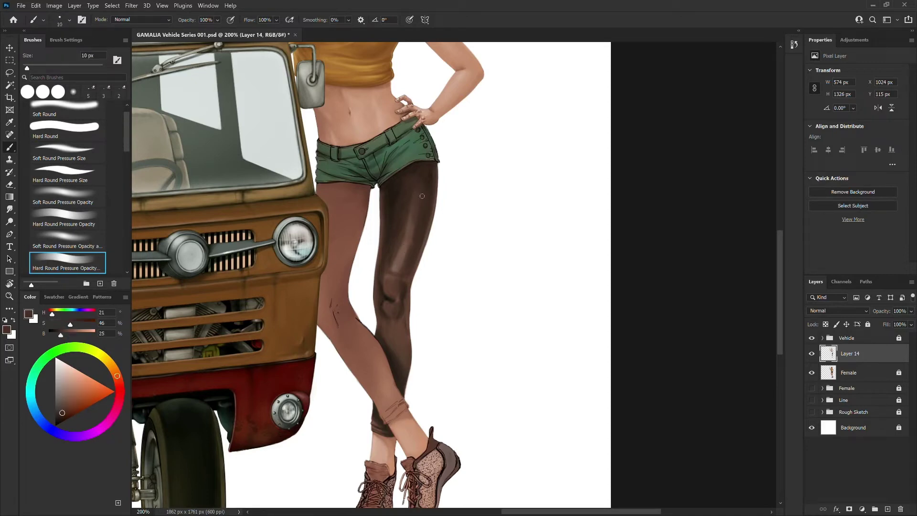
pyautogui.keyDown('alt'); pyautogui.click(428, 170); pyautogui.keyUp('alt')
pyautogui.press('[')
# - Smooth the rear kneecap and its outer contour with browns sampled around the knee and a 7 px brush
pyautogui.keyDown('alt'); pyautogui.click(395, 288); pyautogui.keyUp('alt')
pyautogui.keyDown('alt'); pyautogui.click(391, 317); pyautogui.keyUp('alt')
pyautogui.keyDown('alt'); pyautogui.click(391, 329); pyautogui.keyUp('alt')
pyautogui.press('[')
pyautogui.press('[')
pyautogui.keyDown('alt'); pyautogui.click(398, 267); pyautogui.keyUp('alt')
pyautogui.moveTo(408, 305); pyautogui.dragTo(408, 292)
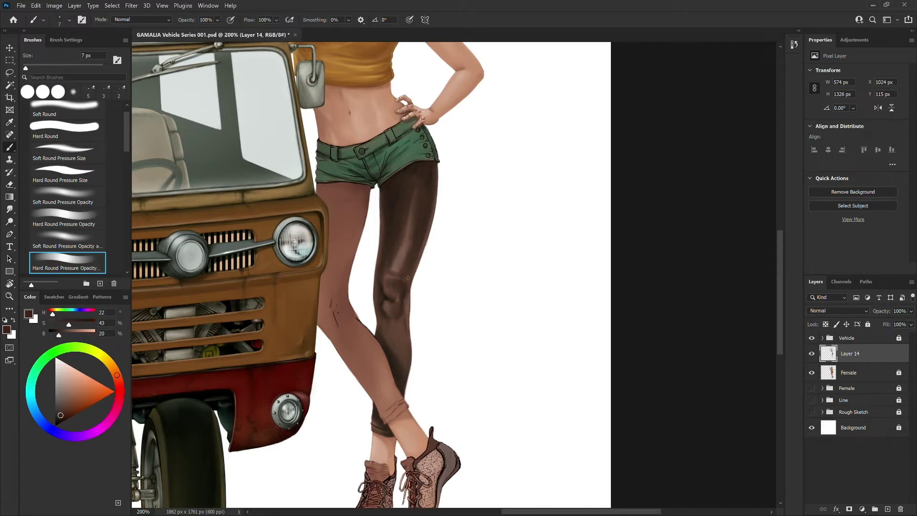
# - Blend the rear leg's lower thigh into the kneecap with sampled browns, returning the brush to 7 px for the knee
pyautogui.keyDown('alt'); pyautogui.click(413, 261); pyautogui.keyUp('alt')
pyautogui.press(']')
pyautogui.press(']')
pyautogui.press(']')
pyautogui.keyDown('alt'); pyautogui.click(388, 274); pyautogui.keyUp('alt')
pyautogui.press('[')
pyautogui.press('[')
pyautogui.press('[')
pyautogui.keyDown('alt'); pyautogui.click(397, 303); pyautogui.keyUp('alt')
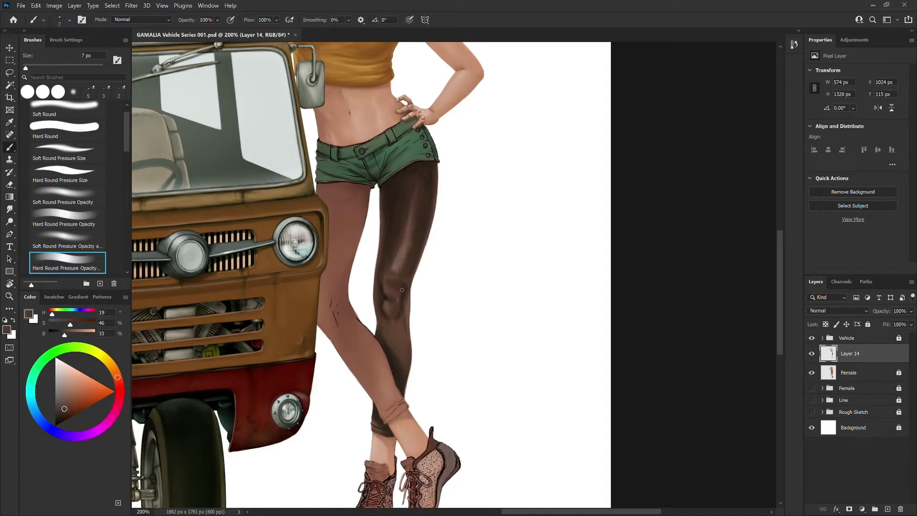
# - Hide the Vehicle group and lay a first sampled dark-brown patch on the front thigh beneath the shorts with an 8 px brush
pyautogui.keyDown('alt'); pyautogui.click(375, 424); pyautogui.keyUp('alt')
pyautogui.hotkey('ctrl', '-')
pyautogui.hotkey('ctrl', '+')
pyautogui.moveTo(552, 398); pyautogui.dragTo(371, 372)
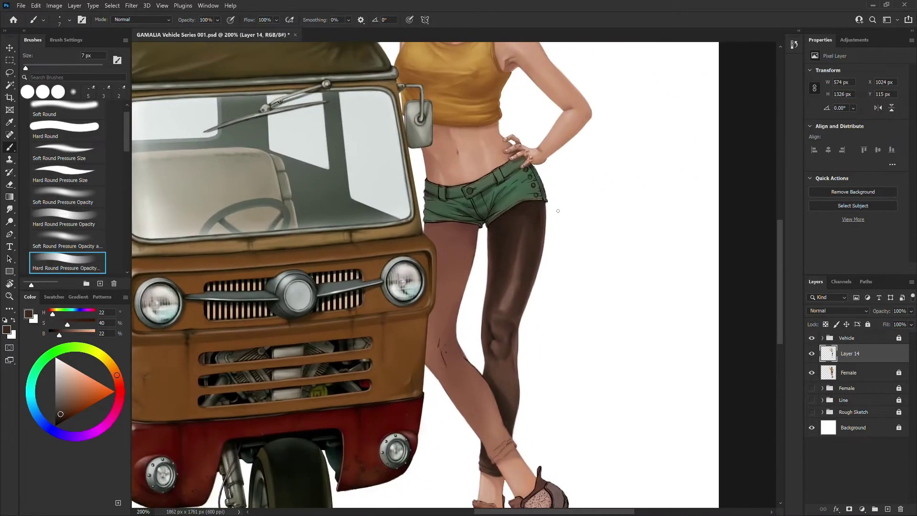
pyautogui.click(811, 338)
pyautogui.press(']')
pyautogui.keyDown('alt'); pyautogui.click(507, 219); pyautogui.keyUp('alt')
pyautogui.moveTo(453, 240); pyautogui.dragTo(468, 232)
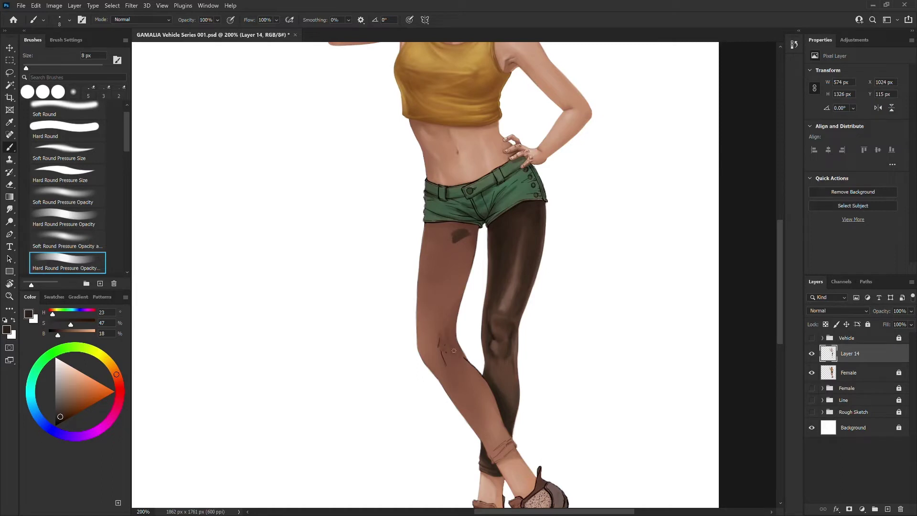
# - Paint a dark shadow along the front leg's inner thigh down to the knee with browns sampled from the rear leg
pyautogui.keyDown('alt'); pyautogui.click(487, 312); pyautogui.keyUp('alt')
pyautogui.moveTo(457, 343)
pyautogui.mouseDown()
pyautogui.moveTo(465, 359)
pyautogui.moveTo(462, 272)
pyautogui.mouseUp()
pyautogui.keyDown('alt'); pyautogui.click(454, 346); pyautogui.keyUp('alt')
pyautogui.keyDown('alt'); pyautogui.click(502, 222); pyautogui.keyUp('alt')
pyautogui.moveTo(448, 325); pyautogui.dragTo(462, 253)
# - Paint a thin dark shadow along the shorts' hem over the front thigh with a 5 px brush reduced to 4 px
pyautogui.press('[')
pyautogui.press('[')
pyautogui.press('[')
pyautogui.moveTo(426, 223); pyautogui.dragTo(459, 224)
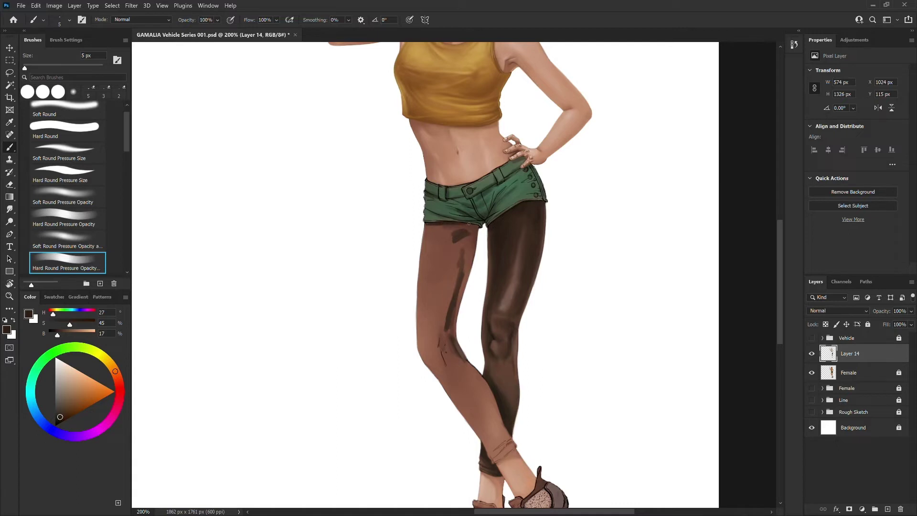
pyautogui.press('[')
pyautogui.keyDown('alt'); pyautogui.click(427, 222); pyautogui.keyUp('alt')
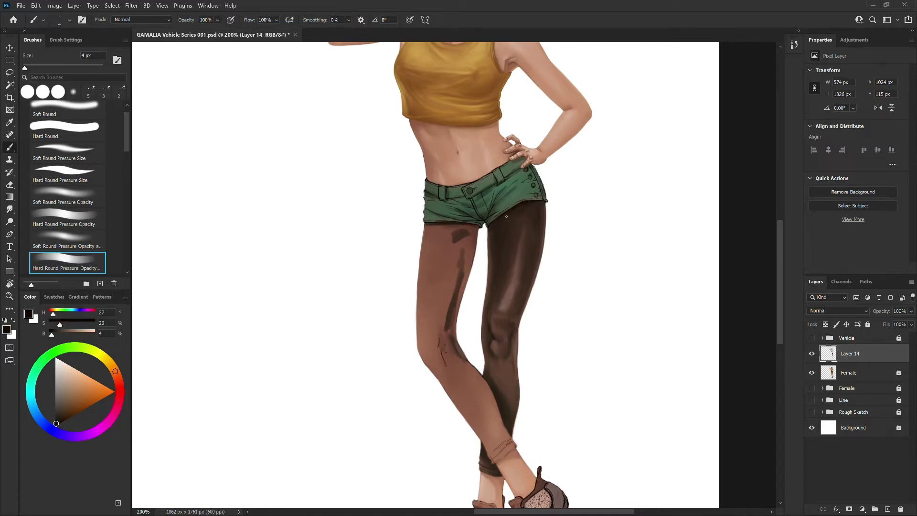
# - Block in dark brown from the shorts' hem down the front thigh to the knee with a 7 px brush, checking against the Vehicle group
pyautogui.keyDown('alt'); pyautogui.click(514, 210); pyautogui.keyUp('alt')
pyautogui.hotkey('ctrl', '+')
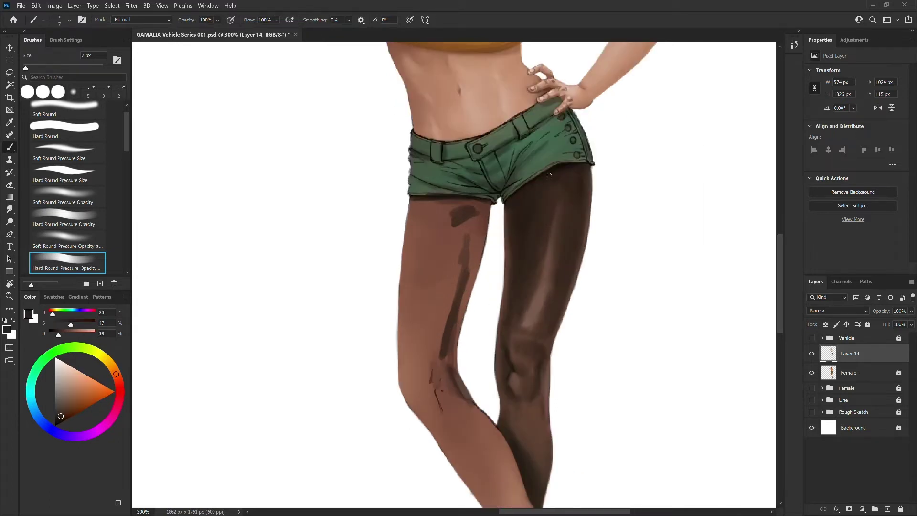
pyautogui.keyDown('alt'); pyautogui.click(468, 194); pyautogui.keyUp('alt')
pyautogui.moveTo(467, 196)
pyautogui.mouseDown()
pyautogui.moveTo(457, 203)
pyautogui.moveTo(471, 211)
pyautogui.moveTo(469, 228)
pyautogui.moveTo(447, 217)
pyautogui.moveTo(441, 358)
pyautogui.mouseUp()
pyautogui.click(811, 338)
pyautogui.click(812, 338)
# - Widen the dark band down the middle of the front thigh with a 15 px brush
pyautogui.press(']')
pyautogui.press(']')
pyautogui.press(']')
pyautogui.press(']')
pyautogui.moveTo(458, 226)
pyautogui.mouseDown()
pyautogui.moveTo(462, 263)
pyautogui.moveTo(436, 361)
pyautogui.mouseUp()
pyautogui.moveTo(597, 422); pyautogui.dragTo(535, 320)
pyautogui.hotkey('ctrl', '-')
pyautogui.moveTo(506, 282); pyautogui.dragTo(524, 357)
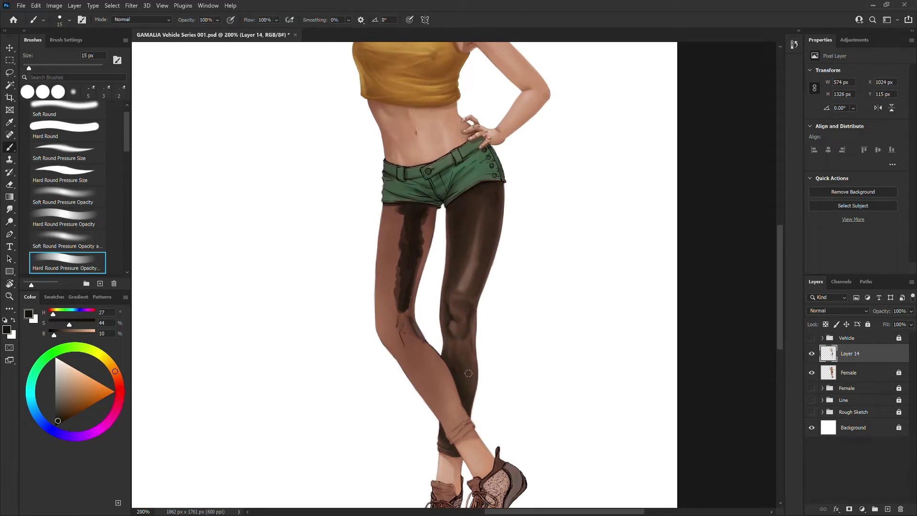
# - Smooth the area just below the rear kneecap with sampled browns and a smaller brush
pyautogui.press('[')
pyautogui.press('[')
pyautogui.press('[')
pyautogui.press('[')
pyautogui.keyDown('alt'); pyautogui.click(463, 343); pyautogui.keyUp('alt')
pyautogui.keyDown('alt'); pyautogui.click(453, 342); pyautogui.keyUp('alt')
pyautogui.keyDown('alt'); pyautogui.click(447, 319); pyautogui.keyUp('alt')
pyautogui.keyDown('alt'); pyautogui.click(466, 369); pyautogui.keyUp('alt')
# - Blend the rear calf and soften the highlight above the rear knee with sampled browns and a 15 px brush
pyautogui.press(']')
pyautogui.press(']')
pyautogui.press(']')
pyautogui.keyDown('alt'); pyautogui.click(467, 375); pyautogui.keyUp('alt')
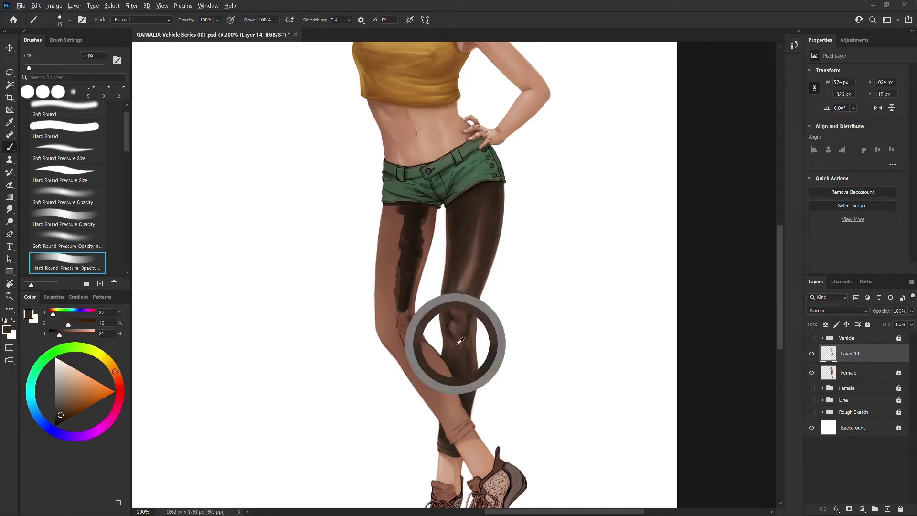
pyautogui.keyDown('alt'); pyautogui.click(456, 342); pyautogui.keyUp('alt')
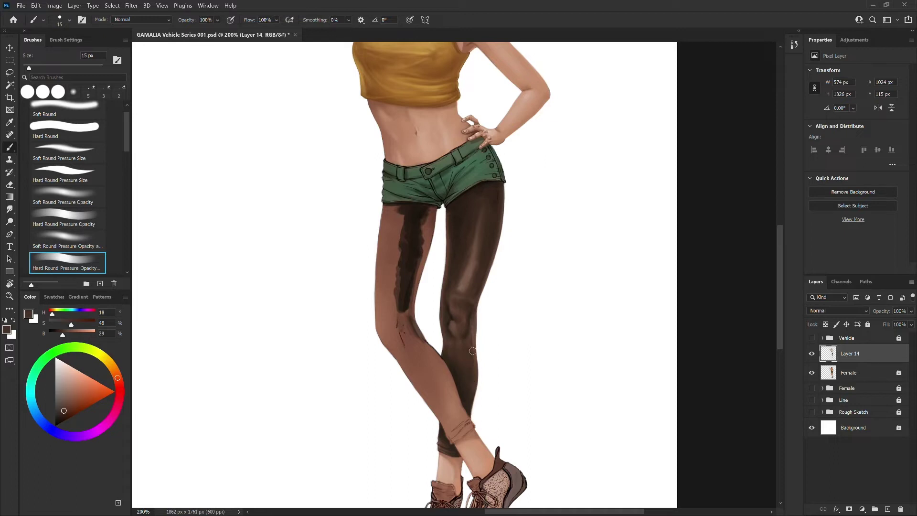
pyautogui.keyDown('alt'); pyautogui.click(471, 278); pyautogui.keyUp('alt')
pyautogui.keyDown('alt'); pyautogui.click(458, 280); pyautogui.keyUp('alt')
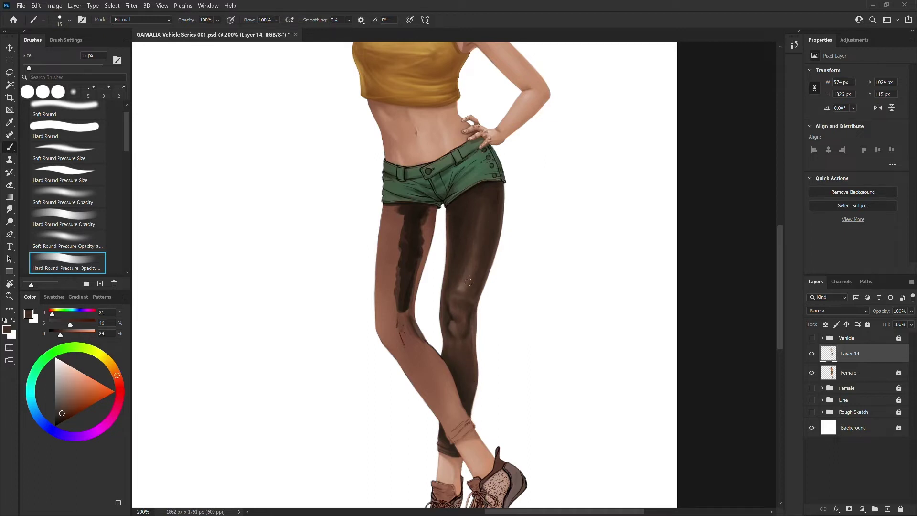
# - Cover the front thigh and knee with sampled dark browns, using a 20 px brush reduced to 8 px for the knee and shin
pyautogui.hotkey('ctrl', '-')
pyautogui.hotkey('ctrl', '+')
pyautogui.moveTo(488, 410); pyautogui.dragTo(320, 372)
pyautogui.press(']')
pyautogui.keyDown('alt'); pyautogui.click(466, 223); pyautogui.keyUp('alt')
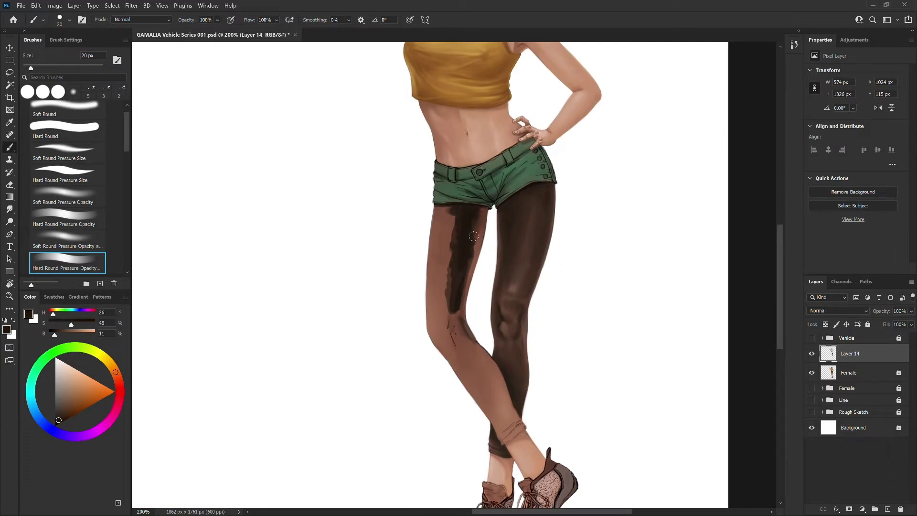
pyautogui.keyDown('alt'); pyautogui.click(448, 354); pyautogui.keyUp('alt')
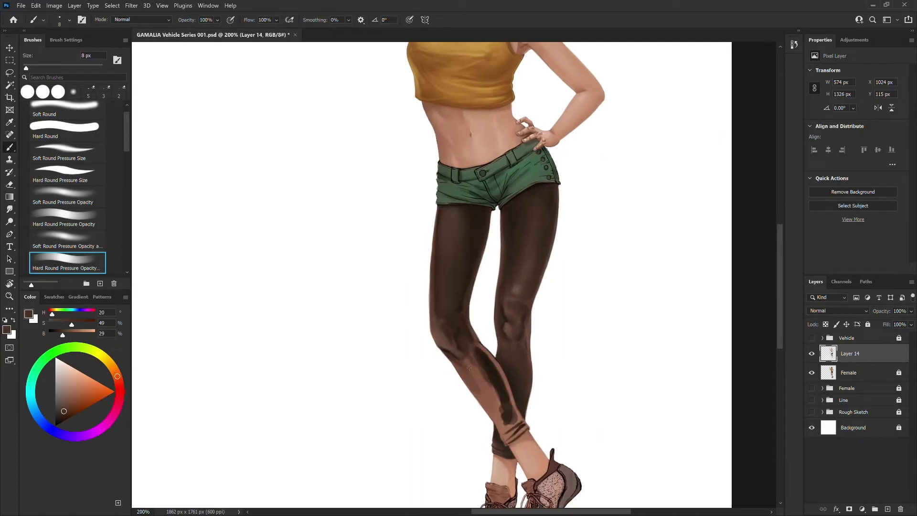
# - Shade the inner edge of the front shin down to the cuff with sampled browns and an 8 px brush
pyautogui.keyDown('alt'); pyautogui.click(471, 368); pyautogui.keyUp('alt')
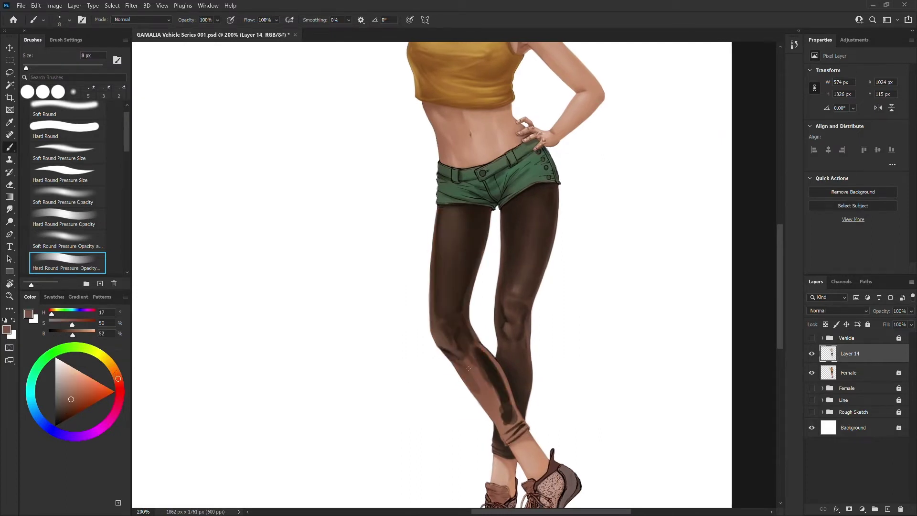
pyautogui.press(']')
pyautogui.press(']')
pyautogui.press('[')
pyautogui.press('[')
pyautogui.keyDown('alt'); pyautogui.click(477, 335); pyautogui.keyUp('alt')
pyautogui.moveTo(504, 375); pyautogui.dragTo(521, 419)
# - Blend the area below the front knee into the upper shin with a sampled brown and a 10 px brush
pyautogui.keyDown('alt'); pyautogui.click(468, 336); pyautogui.keyUp('alt')
pyautogui.press(']')
pyautogui.press(']')
pyautogui.moveTo(478, 350)
pyautogui.mouseDown()
pyautogui.moveTo(518, 413)
pyautogui.moveTo(502, 376)
pyautogui.mouseUp()
pyautogui.press('[')
pyautogui.press('[')
# - Shade the middle and outer side of the front shin down to the cuff with browns sampled from both legs
pyautogui.keyDown('alt'); pyautogui.click(490, 356); pyautogui.keyUp('alt')
pyautogui.keyDown('alt'); pyautogui.click(512, 361); pyautogui.keyUp('alt')
pyautogui.moveTo(488, 384); pyautogui.dragTo(491, 408)
pyautogui.press(']')
pyautogui.press(']')
pyautogui.keyDown('alt'); pyautogui.click(518, 322); pyautogui.keyUp('alt')
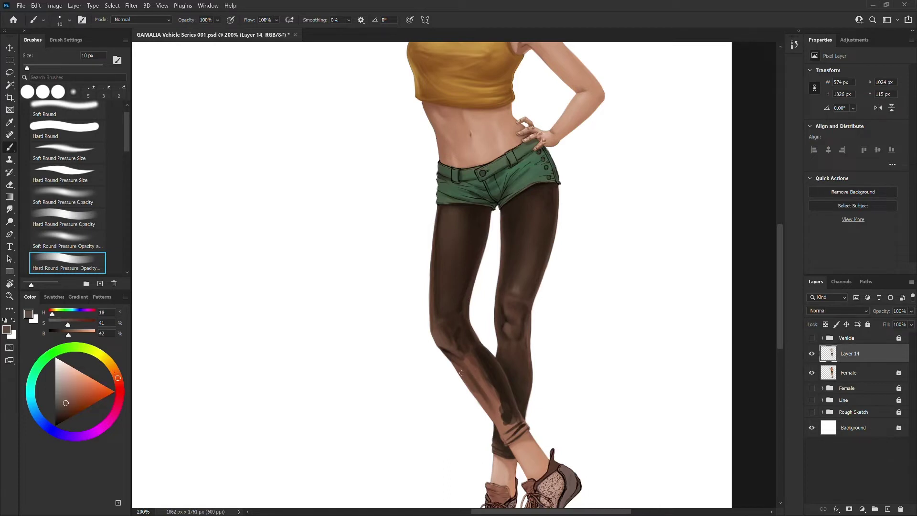
pyautogui.press('[')
pyautogui.press('[')
pyautogui.moveTo(484, 410); pyautogui.dragTo(511, 428)
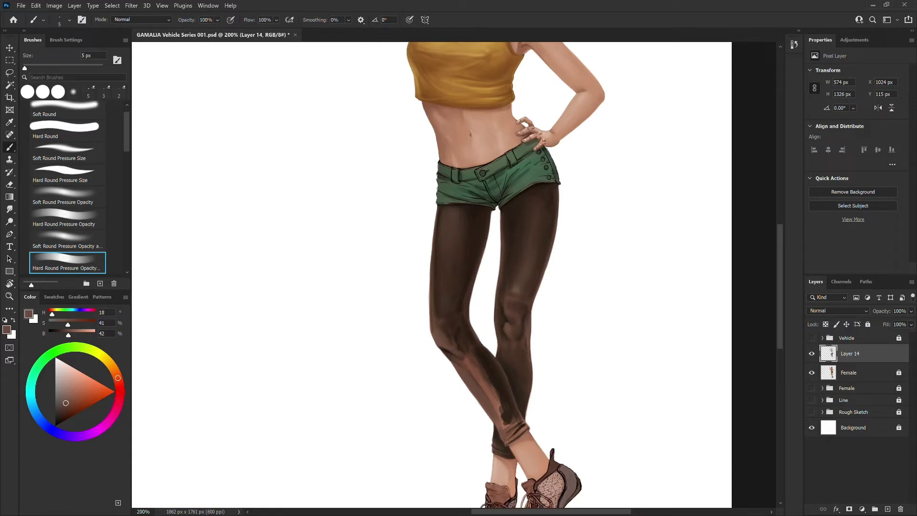
# - Define the folds and edges of the front legging's cuff with sampled light and dark browns and a 4–5 px brush
pyautogui.keyDown('alt'); pyautogui.click(519, 438); pyautogui.keyUp('alt')
pyautogui.keyDown('alt'); pyautogui.click(527, 423); pyautogui.keyUp('alt')
pyautogui.press(']')
pyautogui.press(']')
pyautogui.keyDown('alt'); pyautogui.click(522, 430); pyautogui.keyUp('alt')
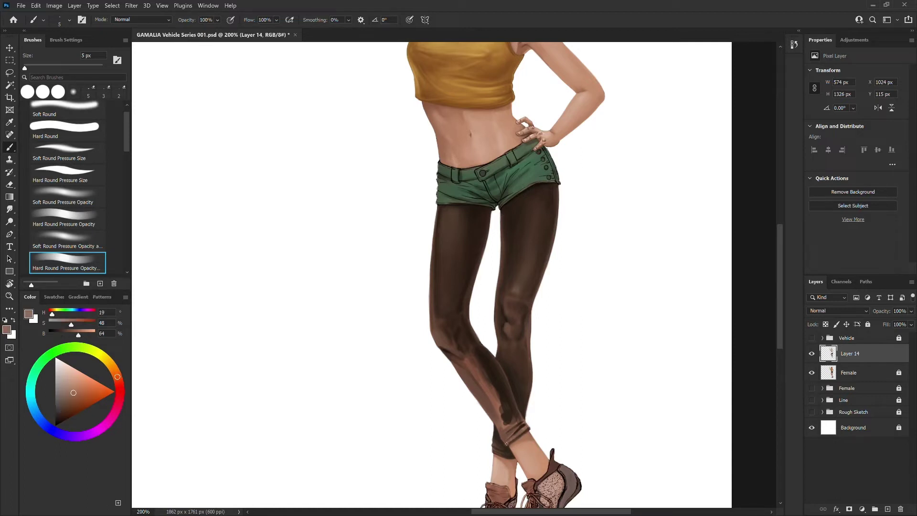
pyautogui.keyDown('alt'); pyautogui.click(514, 437); pyautogui.keyUp('alt')
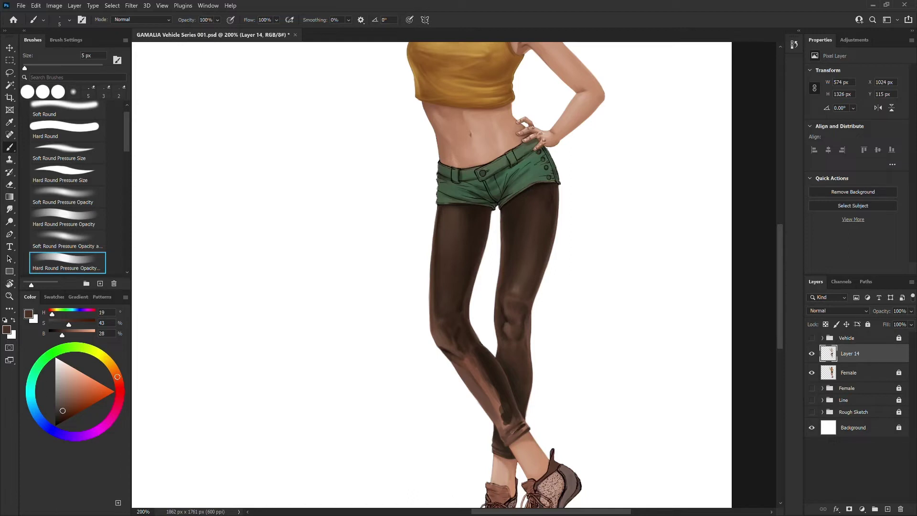
pyautogui.keyDown('alt'); pyautogui.click(524, 419); pyautogui.keyUp('alt')
pyautogui.keyDown('alt'); pyautogui.click(514, 432); pyautogui.keyUp('alt')
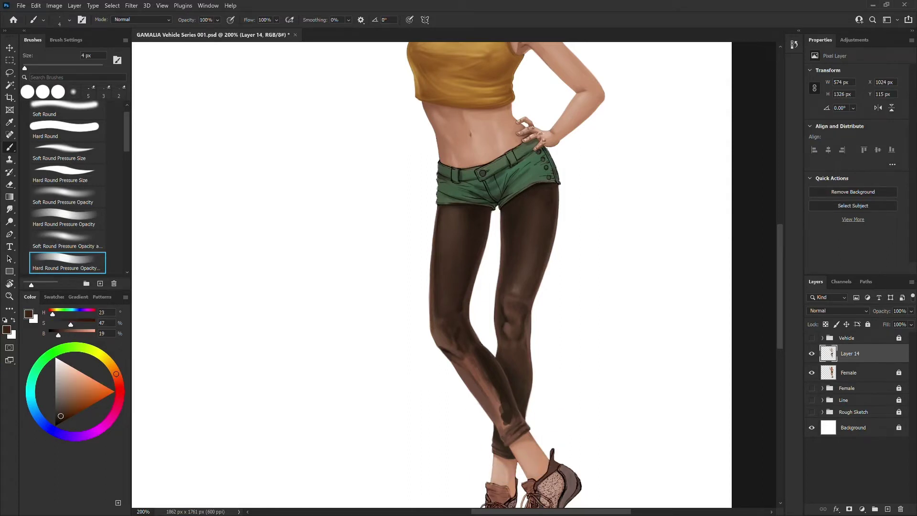
pyautogui.keyDown('alt'); pyautogui.click(510, 436); pyautogui.keyUp('alt')
# - Darken the lower front shin above the cuff with sampled browns and a 9 px brush
pyautogui.press(']')
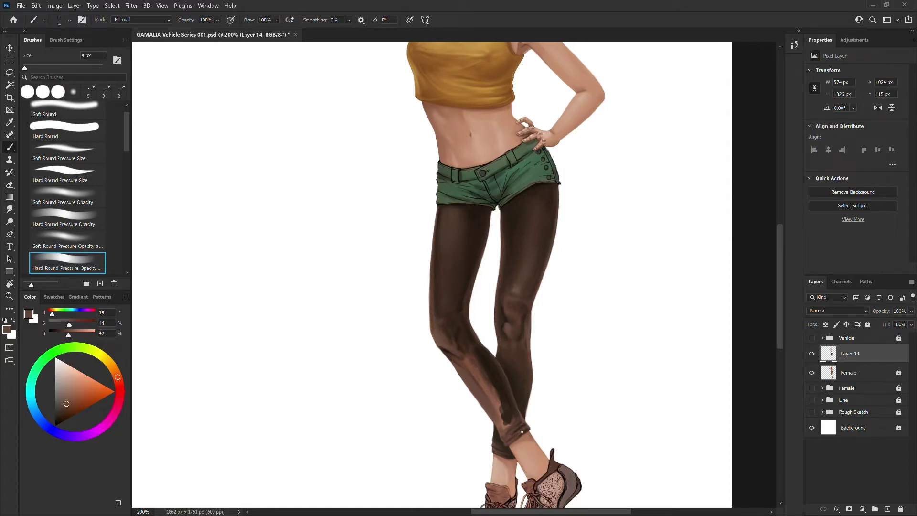
pyautogui.press(']')
pyautogui.press(']')
pyautogui.keyDown('alt'); pyautogui.click(512, 411); pyautogui.keyUp('alt')
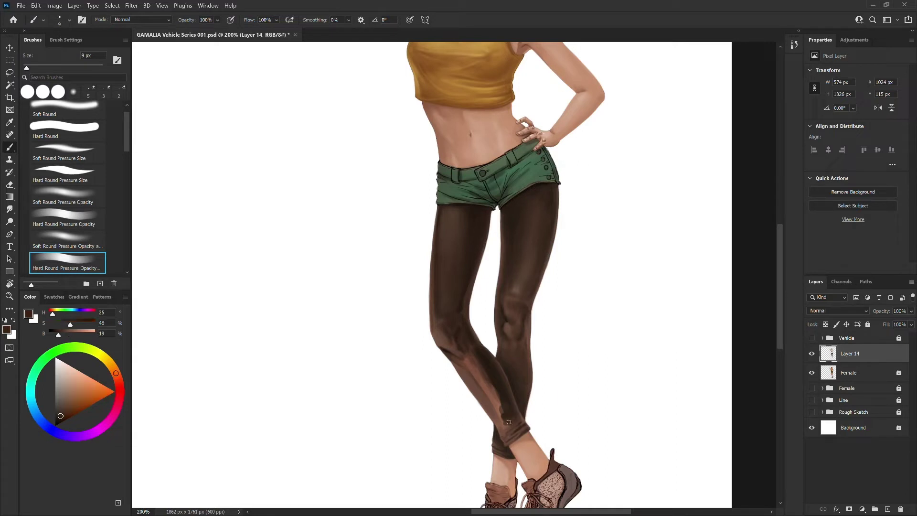
pyautogui.moveTo(512, 420)
pyautogui.mouseDown()
pyautogui.moveTo(508, 428)
pyautogui.moveTo(480, 367)
pyautogui.moveTo(478, 387)
pyautogui.mouseUp()
pyautogui.keyDown('alt'); pyautogui.click(506, 426); pyautogui.keyUp('alt')
pyautogui.keyDown('alt'); pyautogui.click(508, 426); pyautogui.keyUp('alt')
# - Deepen the middle of the front shin with a sampled dark brown, returning the brush to 9 px
pyautogui.press(']')
pyautogui.press(']')
pyautogui.keyDown('alt'); pyautogui.click(491, 366); pyautogui.keyUp('alt')
pyautogui.press('[')
pyautogui.press('[')
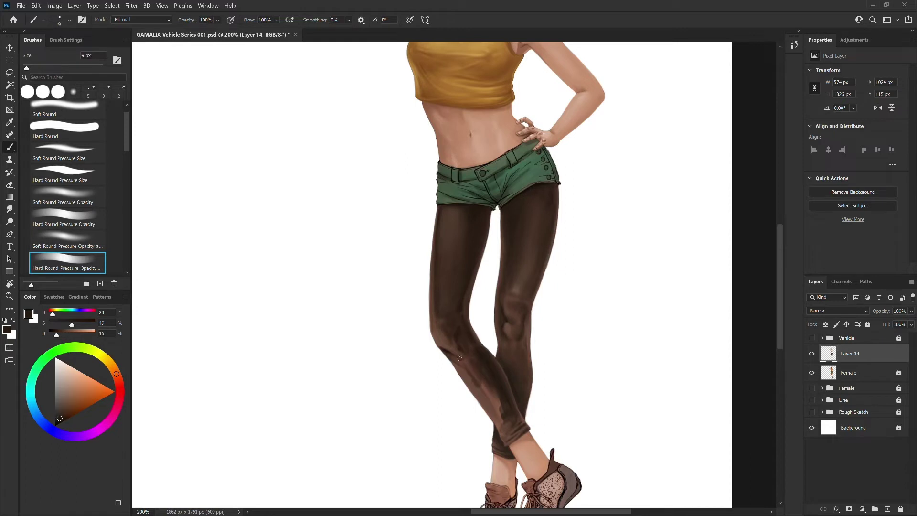
# - Smooth the outer contour beneath the front kneecap with browns sampled around the knee and a 9 px brush
pyautogui.keyDown('alt'); pyautogui.click(454, 354); pyautogui.keyUp('alt')
pyautogui.keyDown('alt'); pyautogui.click(452, 353); pyautogui.keyUp('alt')
pyautogui.keyDown('alt'); pyautogui.click(449, 350); pyautogui.keyUp('alt')
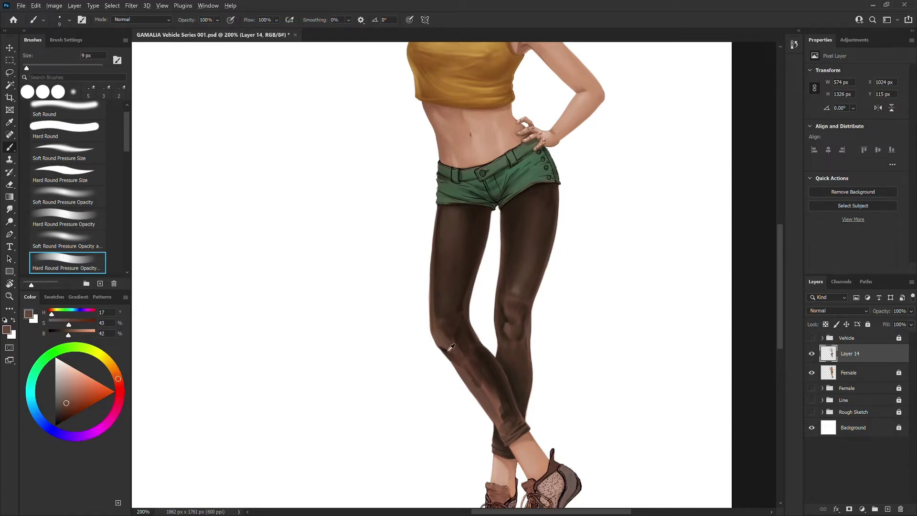
pyautogui.keyDown('alt'); pyautogui.click(451, 348); pyautogui.keyUp('alt')
pyautogui.keyDown('alt'); pyautogui.click(455, 355); pyautogui.keyUp('alt')
# - Darken the remaining reddish areas of the front shin with sampled browns and a 15 px brush, reduced to 8 px for detail
pyautogui.press(']')
pyautogui.press(']')
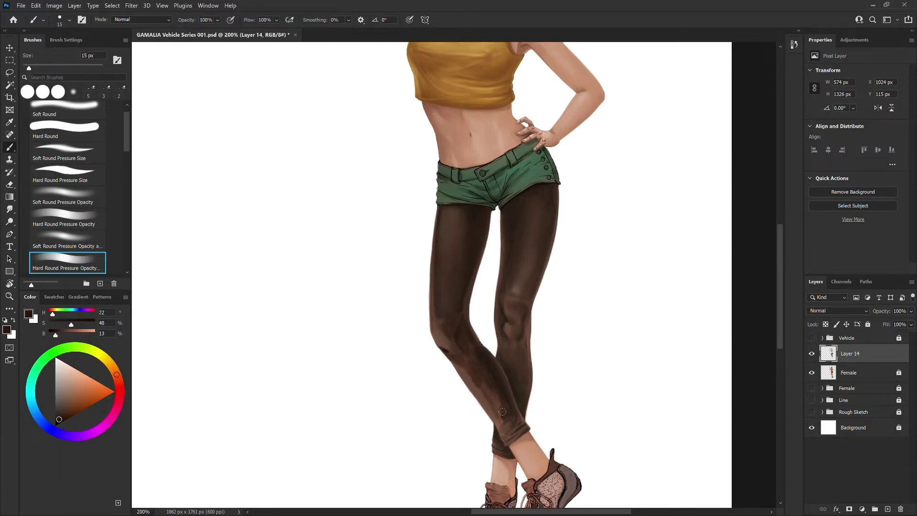
pyautogui.keyDown('alt'); pyautogui.click(497, 396); pyautogui.keyUp('alt')
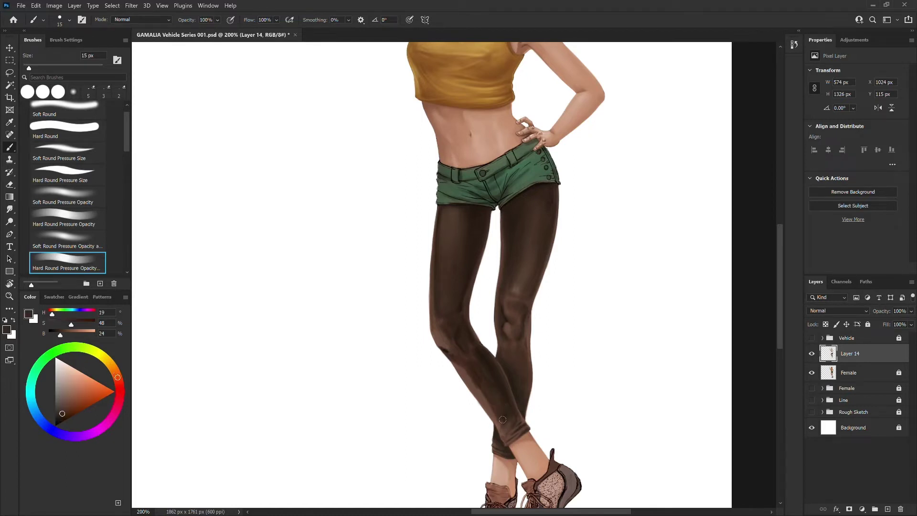
pyautogui.keyDown('alt'); pyautogui.click(482, 379); pyautogui.keyUp('alt')
pyautogui.press('[')
pyautogui.keyDown('alt'); pyautogui.click(440, 328); pyautogui.keyUp('alt')
pyautogui.keyDown('alt'); pyautogui.click(510, 413); pyautogui.keyUp('alt')
pyautogui.press('[')
# - Show the Vehicle group again and smooth the front shin with sampled browns and a 10 px brush
pyautogui.hotkey('ctrl', '-')
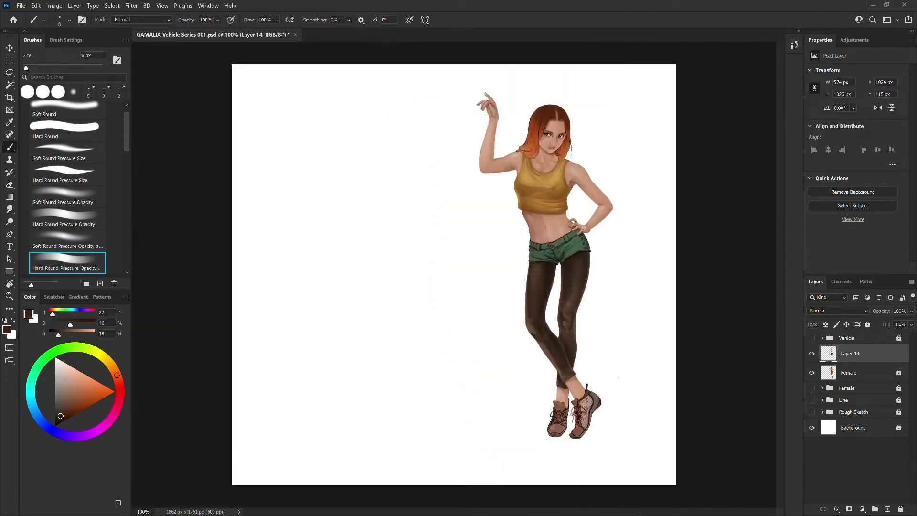
pyautogui.click(811, 338)
pyautogui.scroll(1, 590, 356)
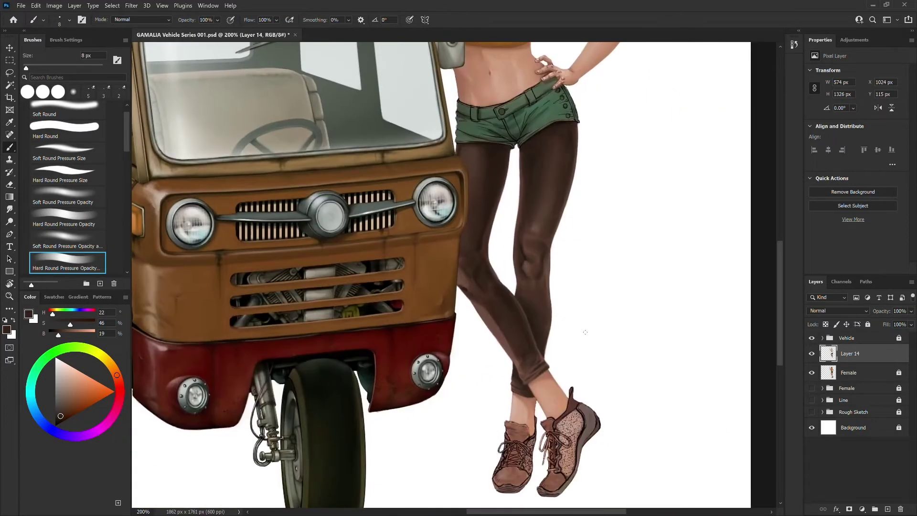
pyautogui.press(']')
pyautogui.keyDown('alt'); pyautogui.click(481, 308); pyautogui.keyUp('alt')
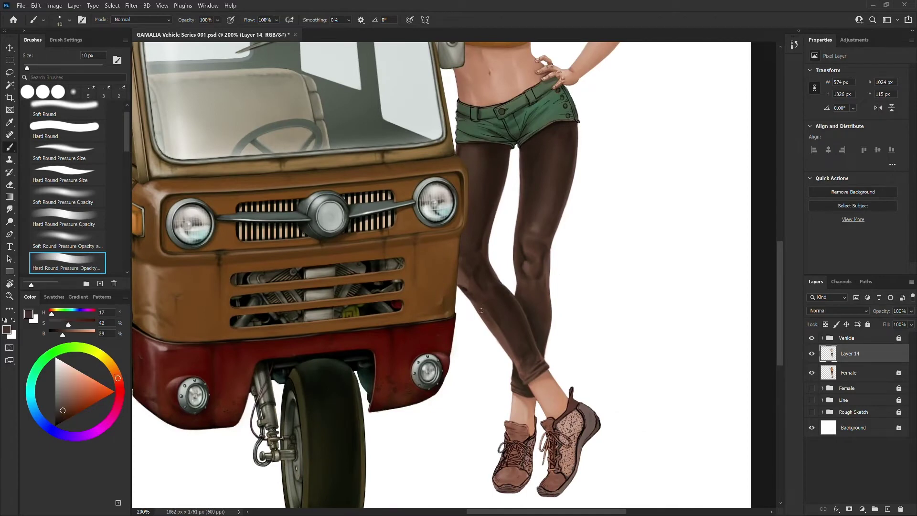
pyautogui.keyDown('alt'); pyautogui.click(521, 253); pyautogui.keyUp('alt')
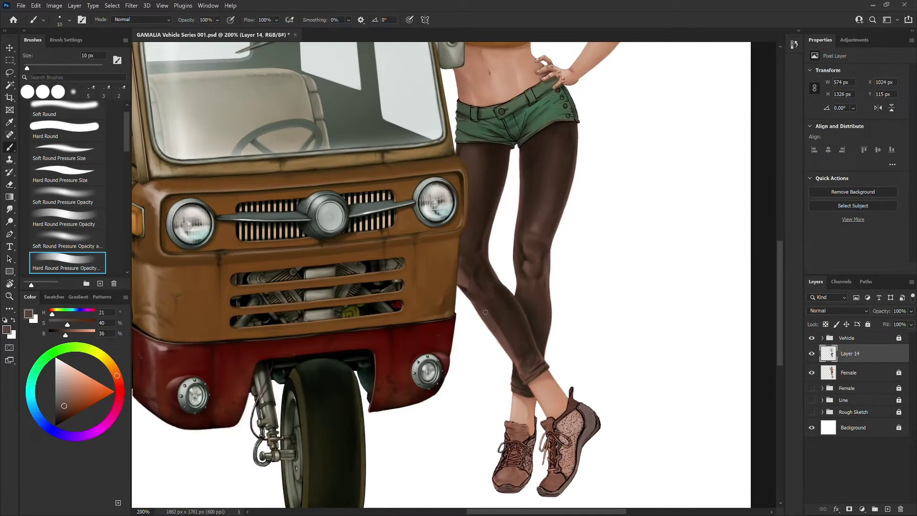
pyautogui.keyDown('alt'); pyautogui.click(498, 334); pyautogui.keyUp('alt')
pyautogui.click(512, 351)
pyautogui.click(520, 335)
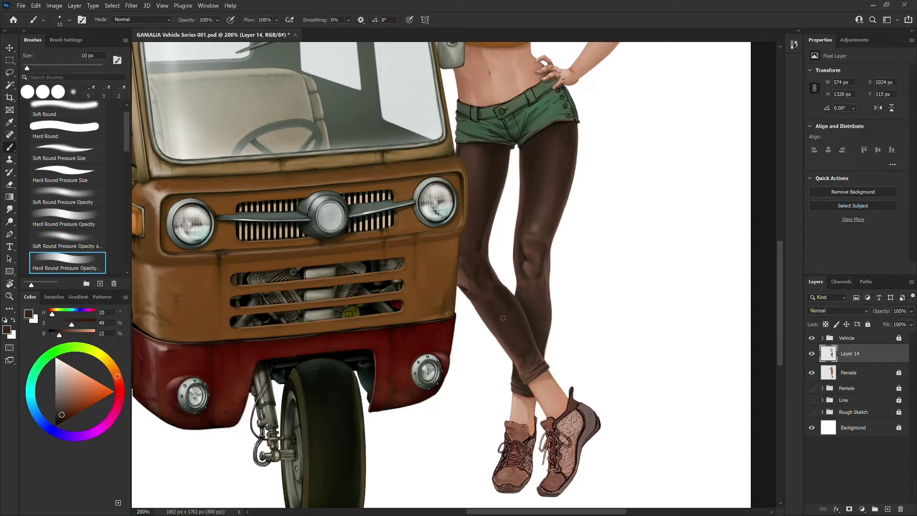
pyautogui.click(499, 332)
# - Deepen the front leg's shadows with the default black, starting with a 6 px brush and enlarging it to 15 px
pyautogui.press('d')
pyautogui.press('[')
pyautogui.press('[')
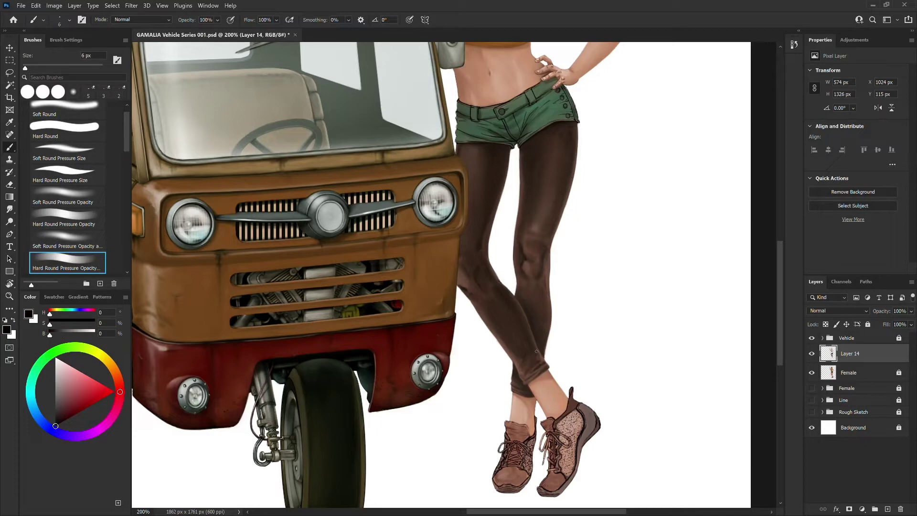
pyautogui.press('[')
pyautogui.press('[')
pyautogui.press('[')
pyautogui.press(']')
pyautogui.press(']')
pyautogui.moveTo(594, 315); pyautogui.dragTo(623, 348)
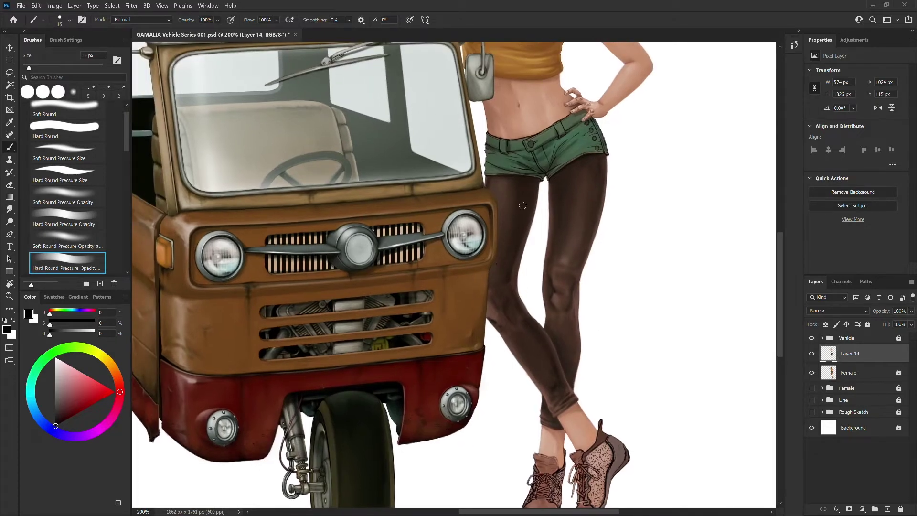
# - Hide the Vehicle group and darken the front knee and upper shin with black, returning the brush to 15 px
pyautogui.click(811, 338)
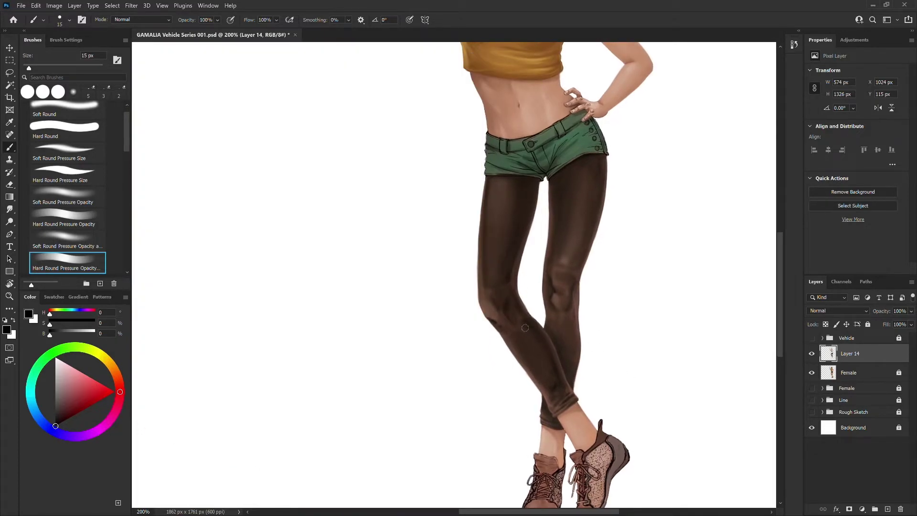
pyautogui.press('[')
pyautogui.press('[')
pyautogui.press(']')
pyautogui.press(']')
# - Smooth the front thigh with browns sampled from both legs and a 20 px brush
pyautogui.keyDown('alt'); pyautogui.click(579, 189); pyautogui.keyUp('alt')
pyautogui.press(']')
pyautogui.press(']')
pyautogui.keyDown('alt'); pyautogui.click(559, 221); pyautogui.keyUp('alt')
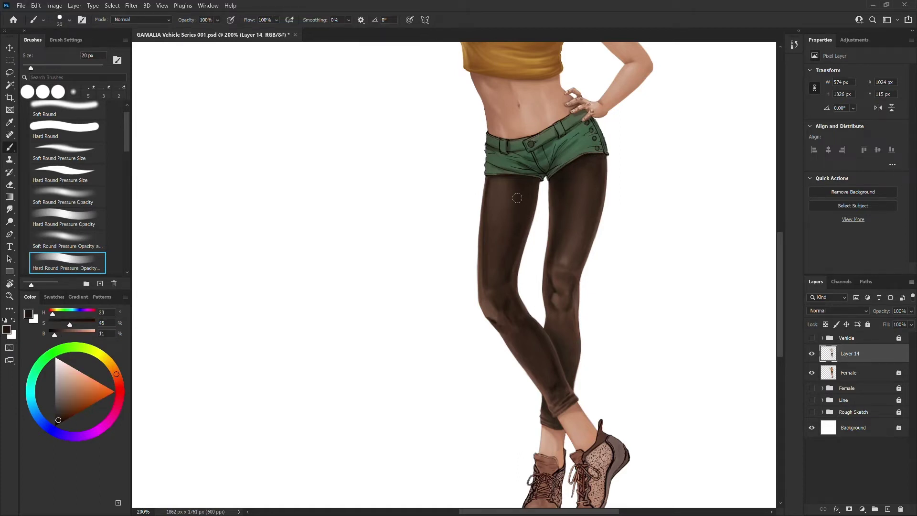
pyautogui.keyDown('alt'); pyautogui.click(496, 252); pyautogui.keyUp('alt')
# - Blend the upper front shin with a sampled brown and a 10 px brush
pyautogui.press('[')
pyautogui.press('[')
pyautogui.press('[')
pyautogui.keyDown('alt'); pyautogui.click(524, 344); pyautogui.keyUp('alt')
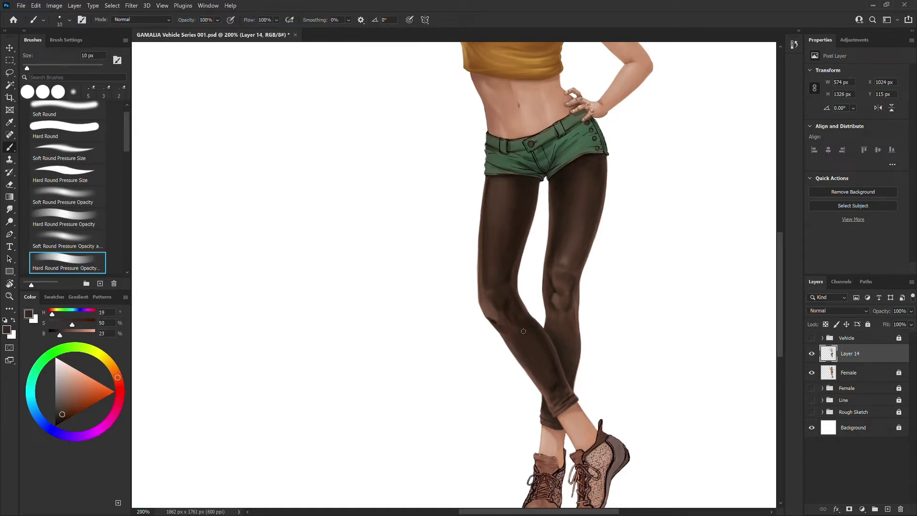
# - Show the Vehicle group beside the finished leggings and reduce the brush to 8 px
pyautogui.scroll(-5, 497, 290)
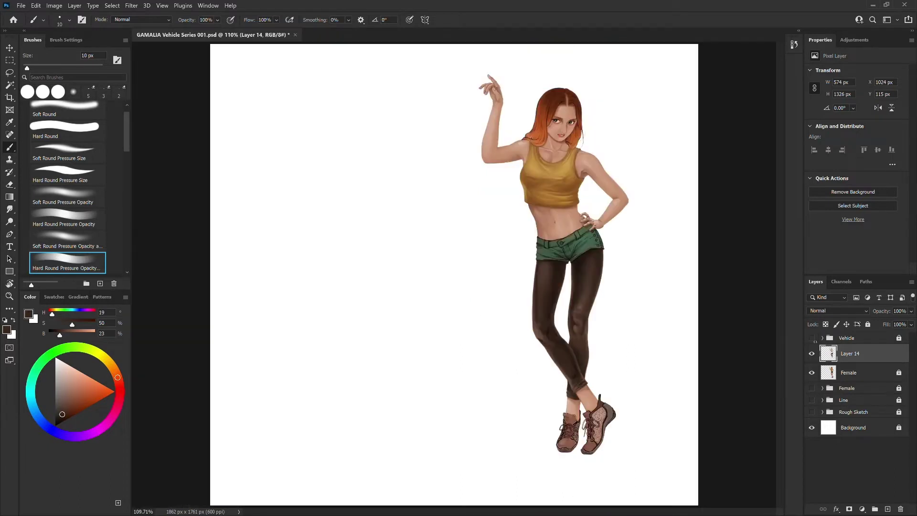
pyautogui.click(811, 337)
pyautogui.press('[')
pyautogui.press('[')
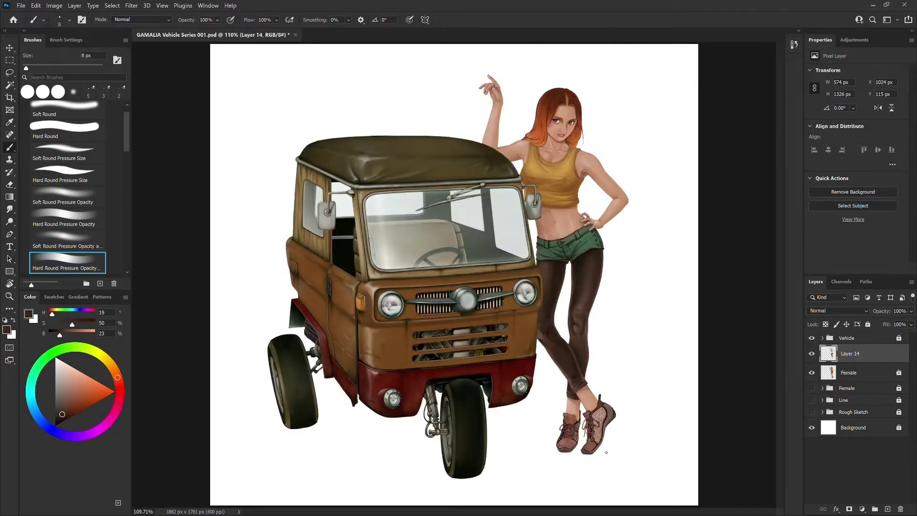
# - Create a new layer and paint a pale green highlight on the shorts' waistband with a 7 px brush
pyautogui.press('d')
pyautogui.press(']')
pyautogui.press(']')
pyautogui.press('[')
pyautogui.keyDown('alt'); pyautogui.click(556, 295); pyautogui.keyUp('alt')
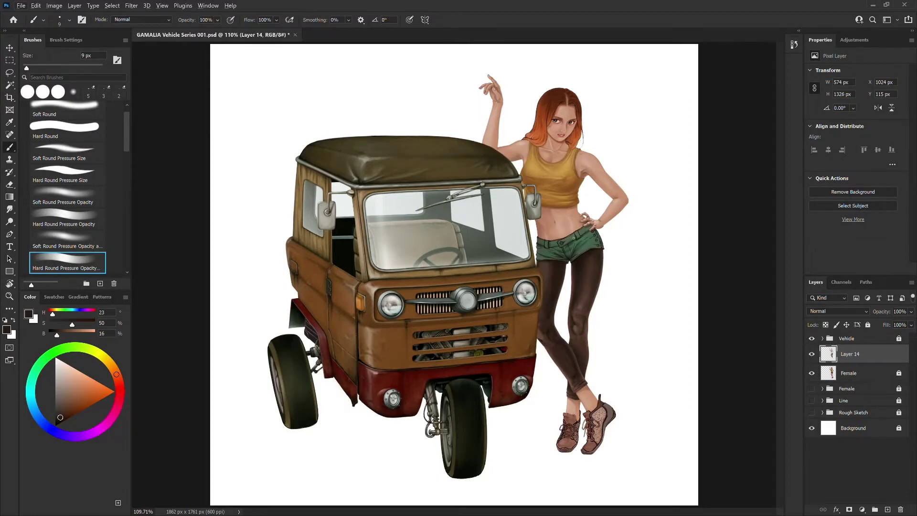
pyautogui.press('[')
pyautogui.press('[')
pyautogui.keyDown('alt'); pyautogui.click(566, 241); pyautogui.keyUp('alt')
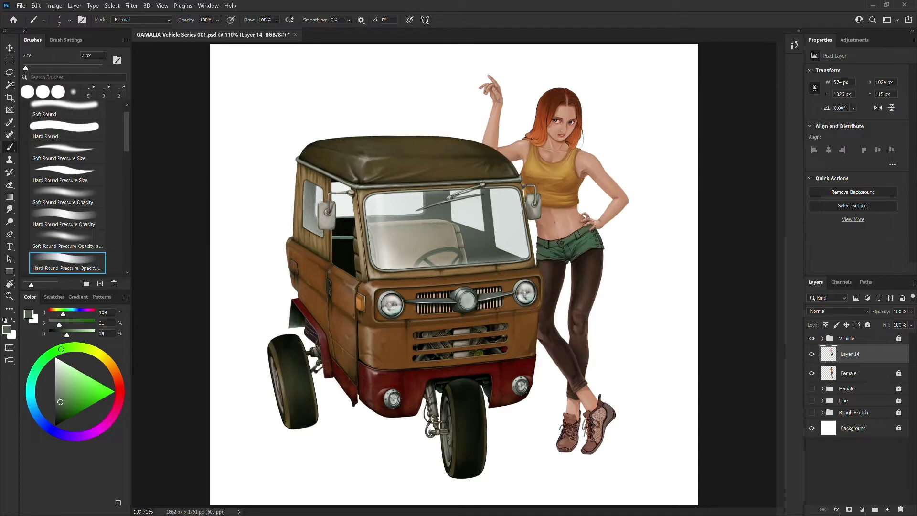
pyautogui.hotkey('ctrl', 'shift', 'alt', 'n')
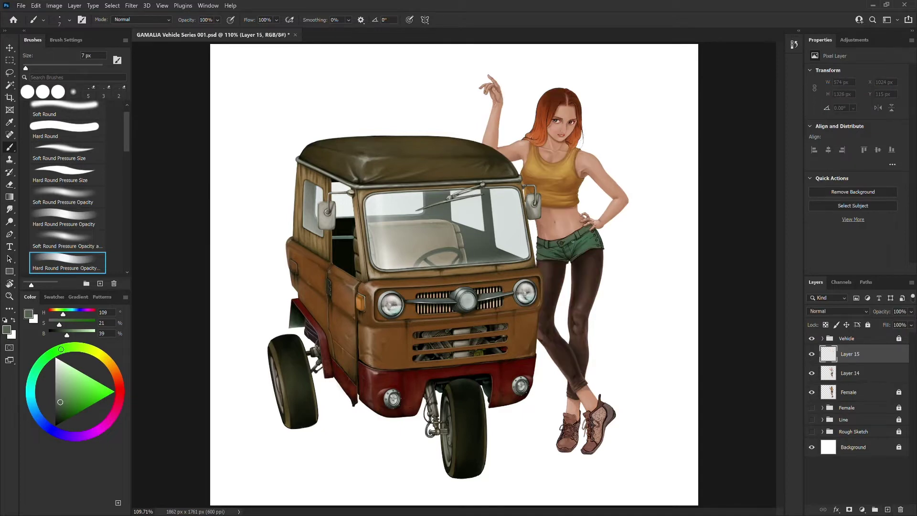
pyautogui.keyDown('alt'); pyautogui.click(571, 236); pyautogui.keyUp('alt')
pyautogui.click(62, 366)
pyautogui.moveTo(568, 241); pyautogui.dragTo(573, 238)
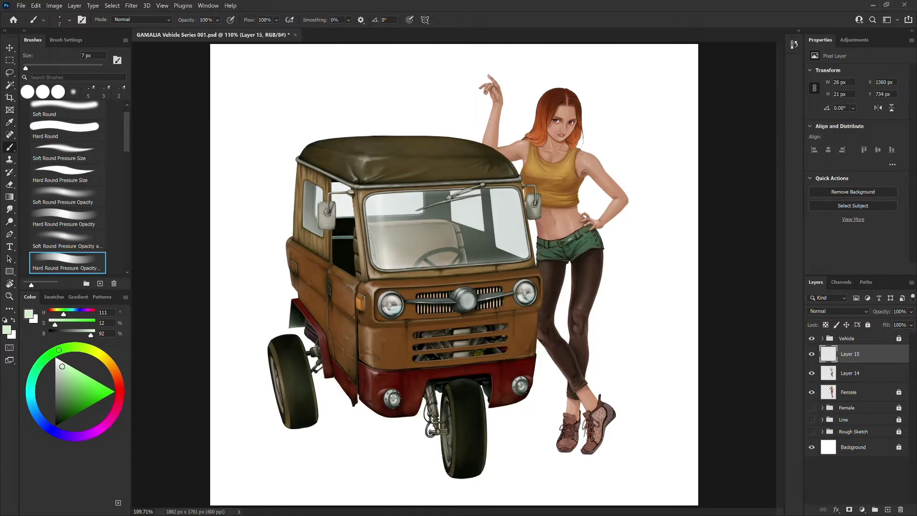
# - Shade around the waistband highlight with sampled dark greens, reducing the brush to 2 px
pyautogui.hotkey('ctrl', '+')
pyautogui.hotkey('ctrl', '+')
pyautogui.moveTo(709, 181); pyautogui.dragTo(534, 228)
pyautogui.keyDown('alt'); pyautogui.click(535, 234); pyautogui.keyUp('alt')
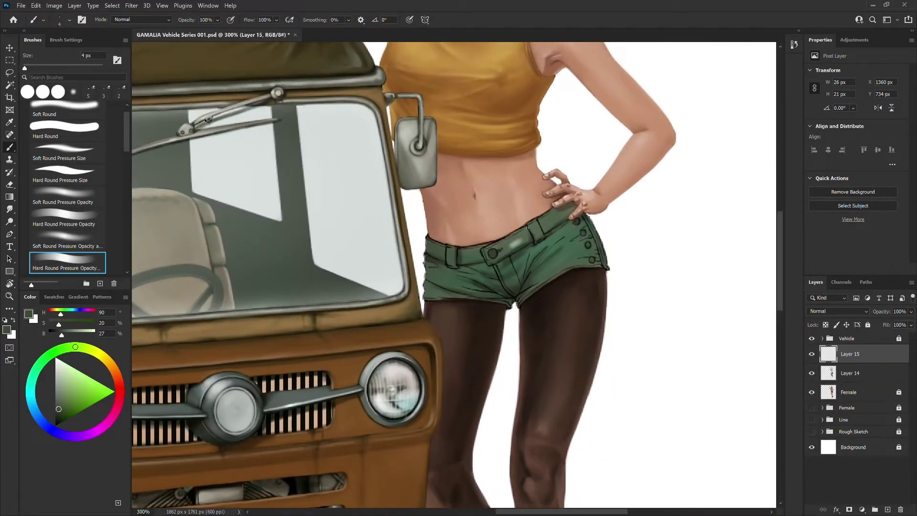
pyautogui.keyDown('alt'); pyautogui.click(531, 235); pyautogui.keyUp('alt')
pyautogui.press('[')
pyautogui.press('[')
pyautogui.press('[')
pyautogui.press('[')
pyautogui.press('[')
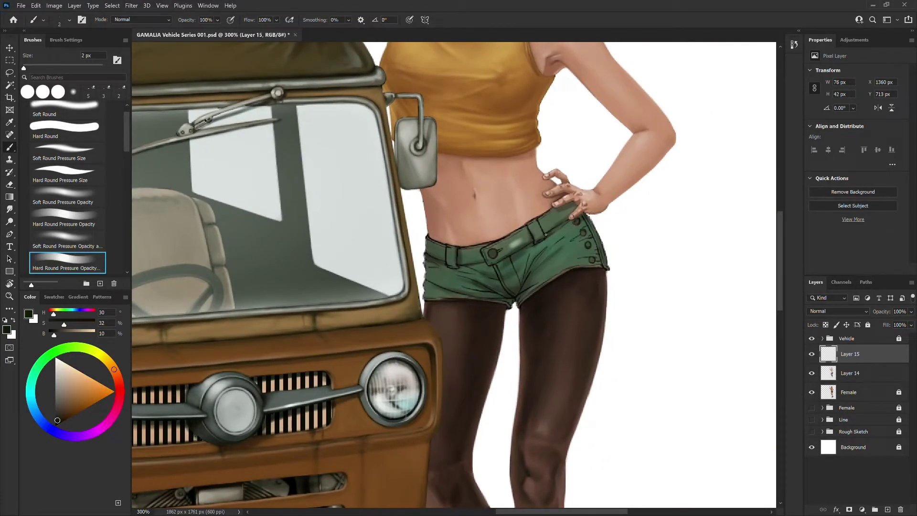
# - Detail the waistband from the front button to the hip beside the vehicle with sampled light and dark greens
pyautogui.moveTo(463, 265); pyautogui.dragTo(461, 265)
pyautogui.keyDown('alt'); pyautogui.click(487, 249); pyautogui.keyUp('alt')
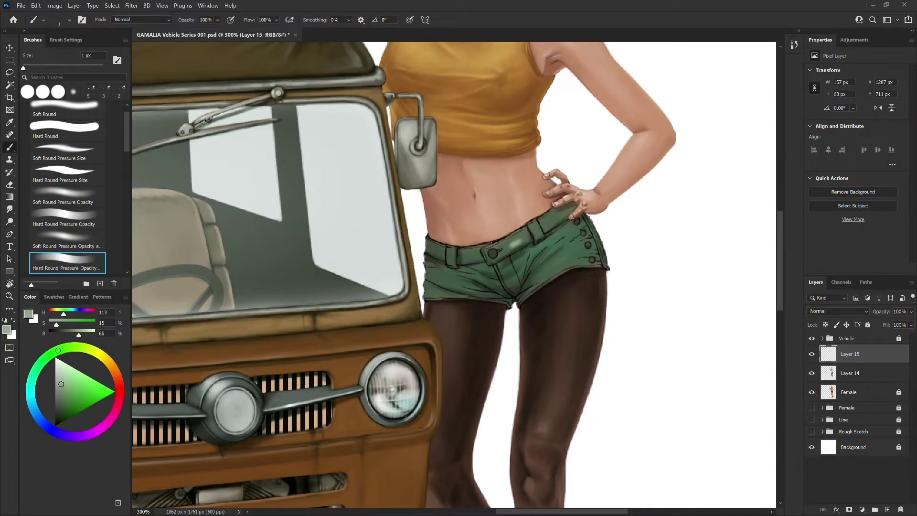
pyautogui.keyDown('alt'); pyautogui.click(436, 251); pyautogui.keyUp('alt')
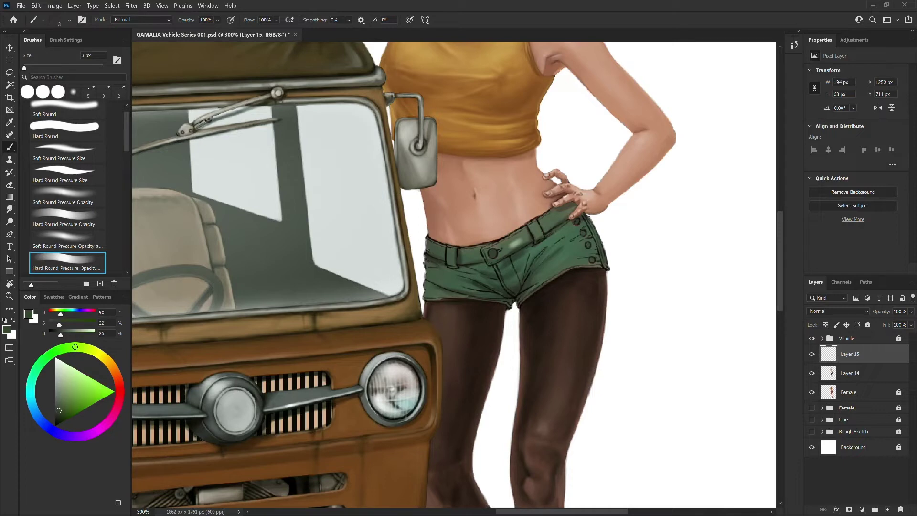
# - Darken the lower fly seam of the shorts with sampled near-black greens and a 2 px brush
pyautogui.keyDown('alt'); pyautogui.click(516, 283); pyautogui.keyUp('alt')
pyautogui.press('[')
pyautogui.moveTo(515, 288); pyautogui.dragTo(518, 293)
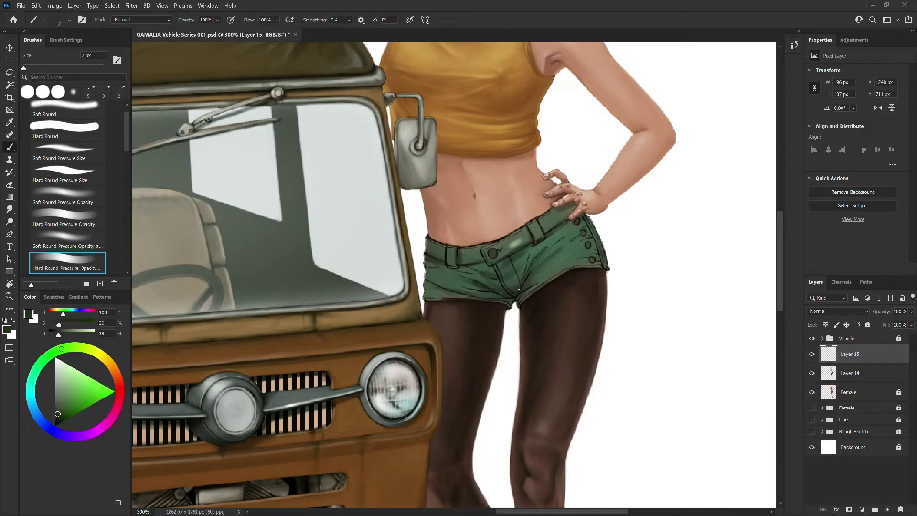
pyautogui.keyDown('alt'); pyautogui.click(517, 294); pyautogui.keyUp('alt')
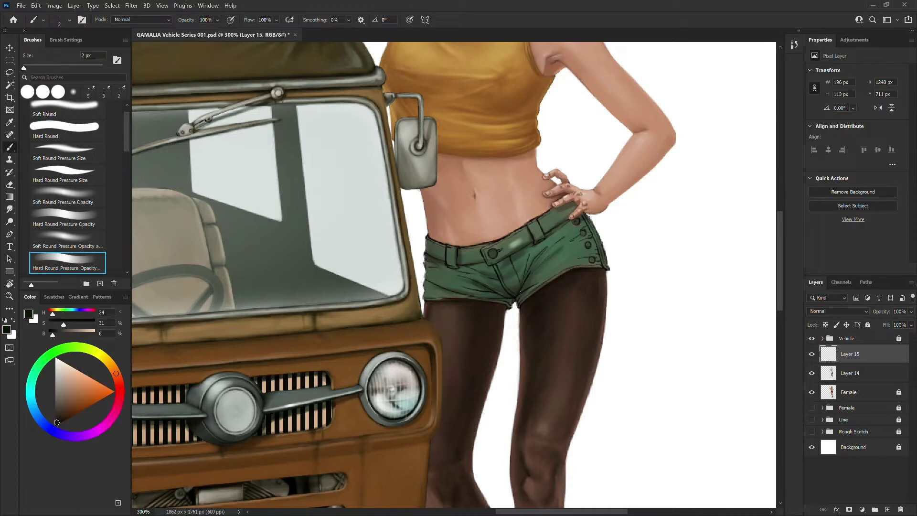
# - Soften the fold lines from the fly toward the hip under the hand with sampled greens and a 3 px brush
pyautogui.keyDown('alt'); pyautogui.click(534, 267); pyautogui.keyUp('alt')
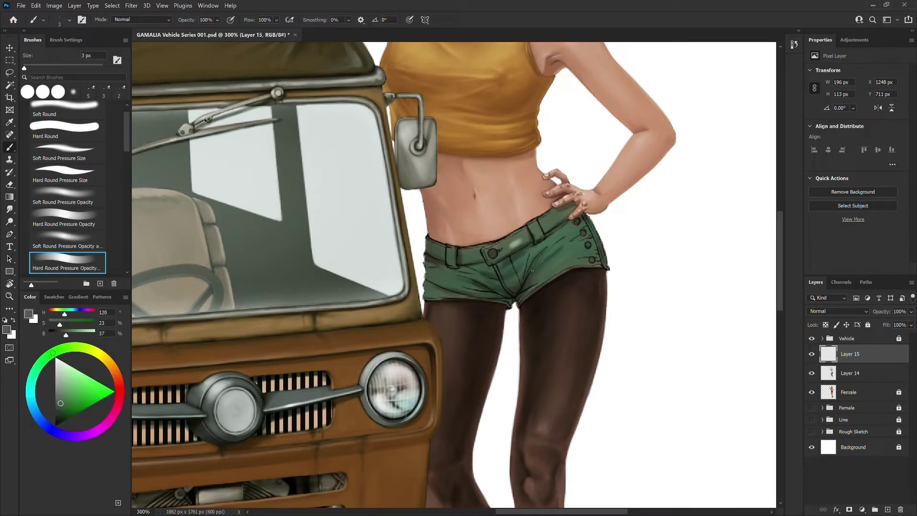
pyautogui.keyDown('alt'); pyautogui.click(542, 262); pyautogui.keyUp('alt')
pyautogui.press('[')
pyautogui.keyDown('alt'); pyautogui.click(558, 243); pyautogui.keyUp('alt')
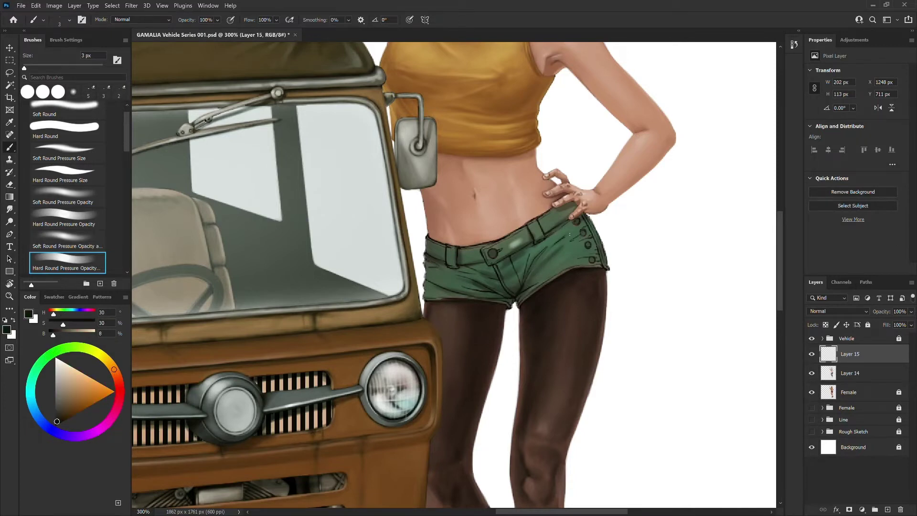
pyautogui.keyDown('alt'); pyautogui.click(565, 235); pyautogui.keyUp('alt')
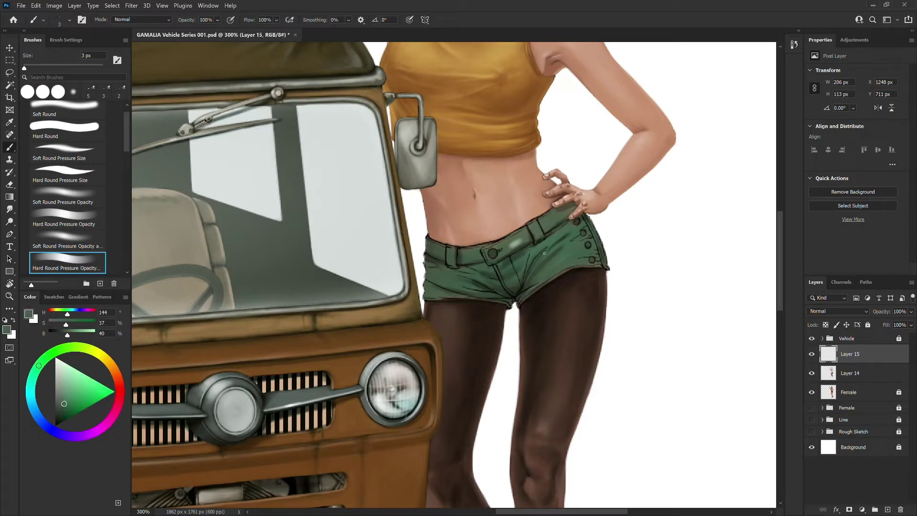
# - Blend the creases beside the fly on the outer shorts leg with sampled dark and mid greens
pyautogui.press('[')
pyautogui.keyDown('alt'); pyautogui.click(525, 276); pyautogui.keyUp('alt')
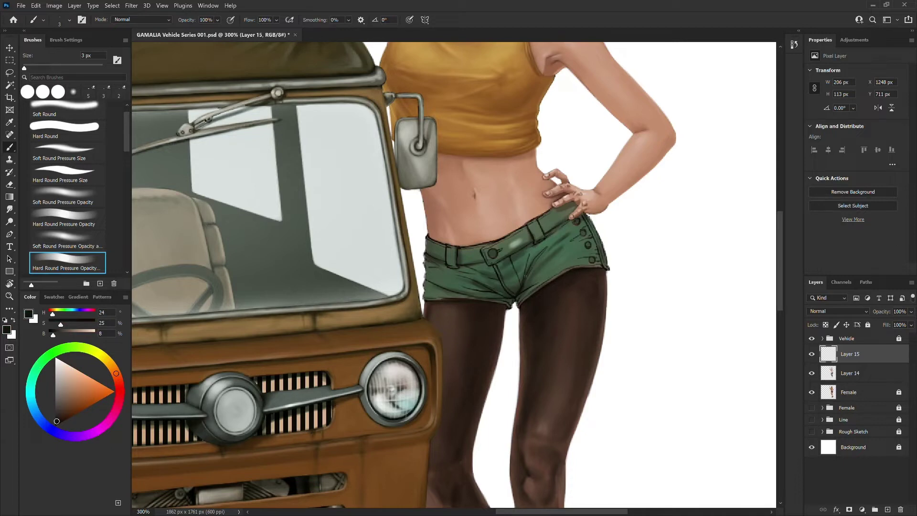
pyautogui.keyDown('alt'); pyautogui.click(528, 259); pyautogui.keyUp('alt')
pyautogui.keyDown('alt'); pyautogui.click(522, 280); pyautogui.keyUp('alt')
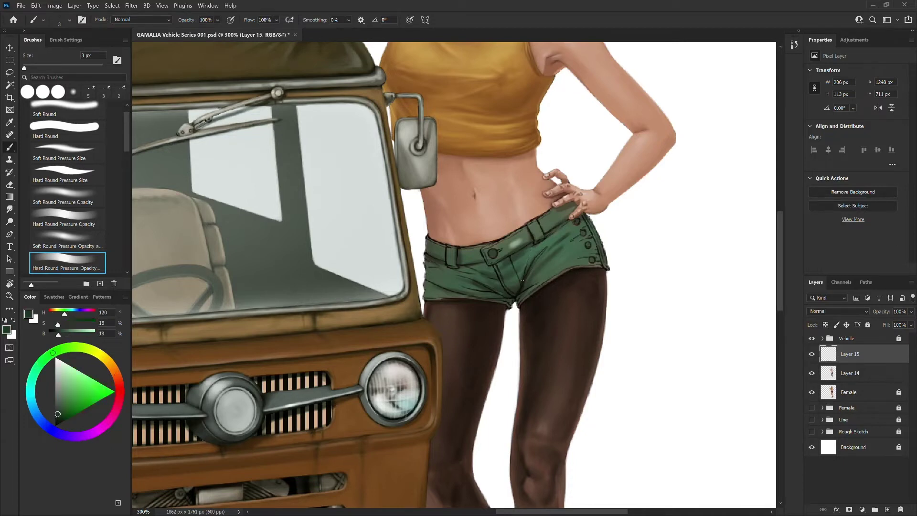
pyautogui.keyDown('alt'); pyautogui.click(536, 260); pyautogui.keyUp('alt')
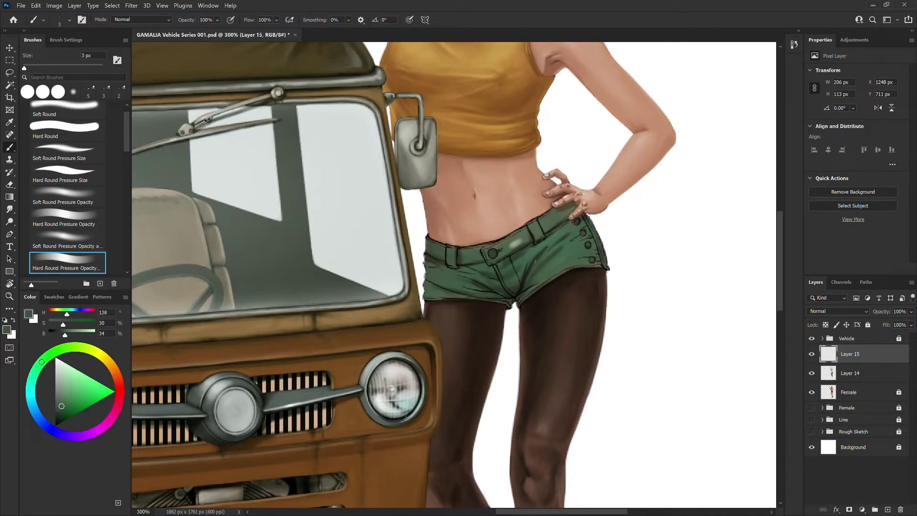
pyautogui.press('[')
pyautogui.keyDown('alt'); pyautogui.click(530, 275); pyautogui.keyUp('alt')
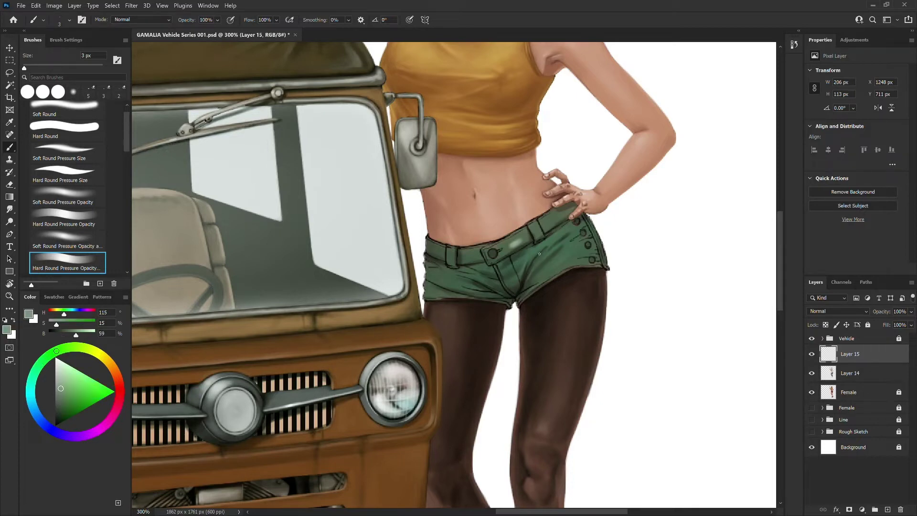
# - Smooth the middle of the outer shorts leg with sampled greens and a 4 px brush
pyautogui.keyDown('alt'); pyautogui.click(545, 268); pyautogui.keyUp('alt')
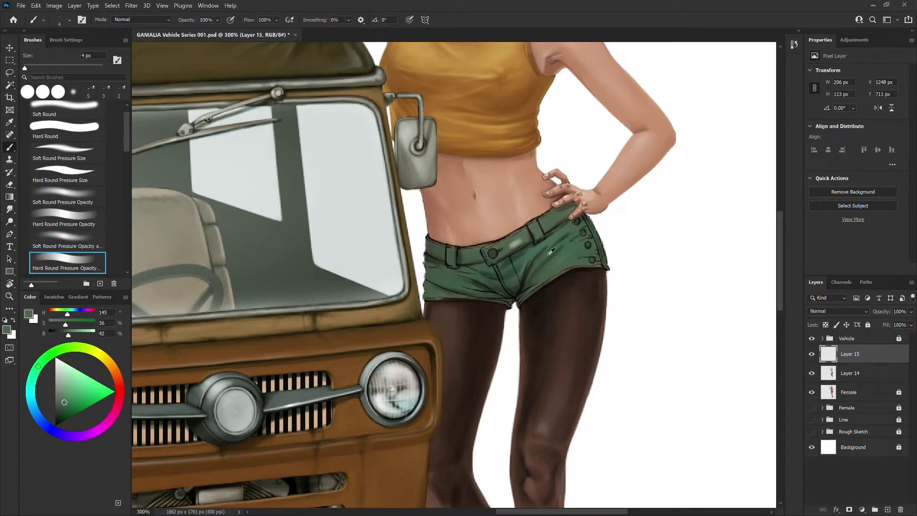
pyautogui.keyDown('alt'); pyautogui.click(552, 258); pyautogui.keyUp('alt')
pyautogui.keyDown('alt'); pyautogui.click(550, 257); pyautogui.keyUp('alt')
pyautogui.keyDown('alt'); pyautogui.click(550, 255); pyautogui.keyUp('alt')
pyautogui.press('[')
pyautogui.keyDown('alt'); pyautogui.click(520, 288); pyautogui.keyUp('alt')
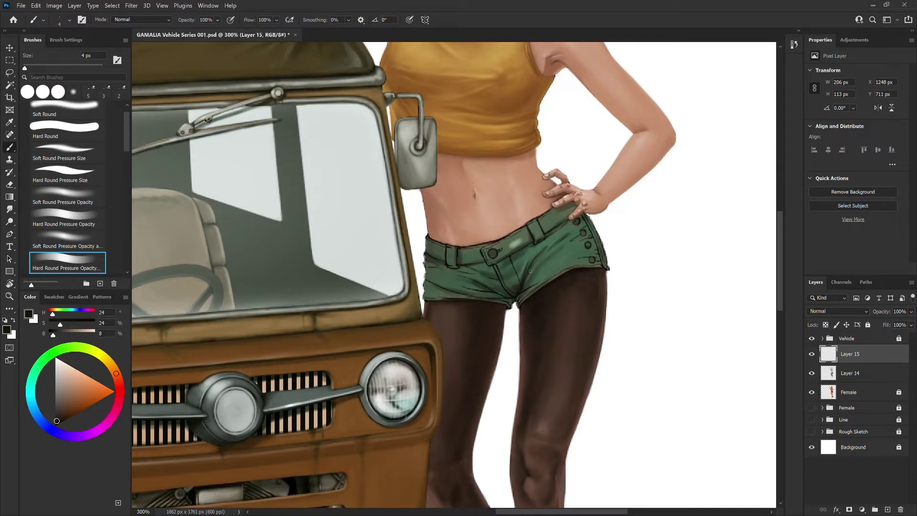
# - Refine the diagonal crease running down to the crotch with sampled mid and dark greens and a 3 px brush
pyautogui.keyDown('alt'); pyautogui.click(533, 263); pyautogui.keyUp('alt')
pyautogui.press('[')
pyautogui.press('[')
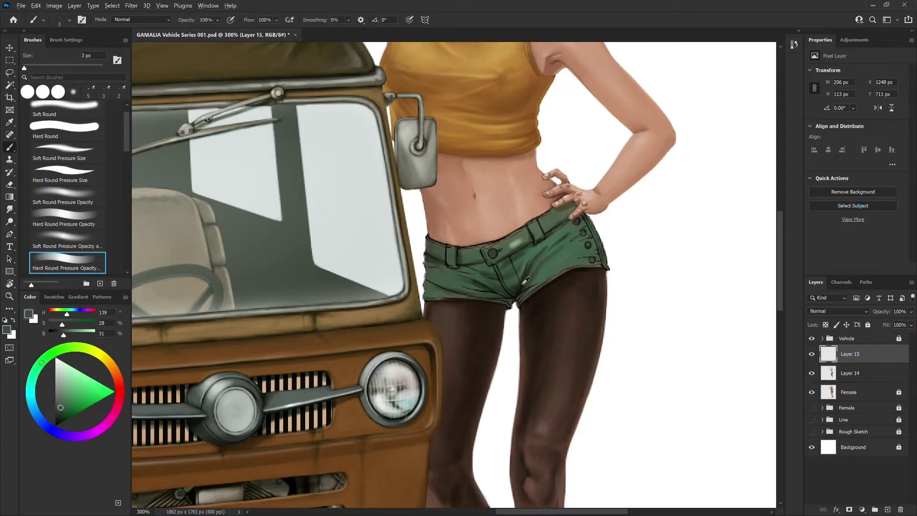
pyautogui.keyDown('alt'); pyautogui.click(535, 258); pyautogui.keyUp('alt')
pyautogui.keyDown('alt'); pyautogui.click(514, 291); pyautogui.keyUp('alt')
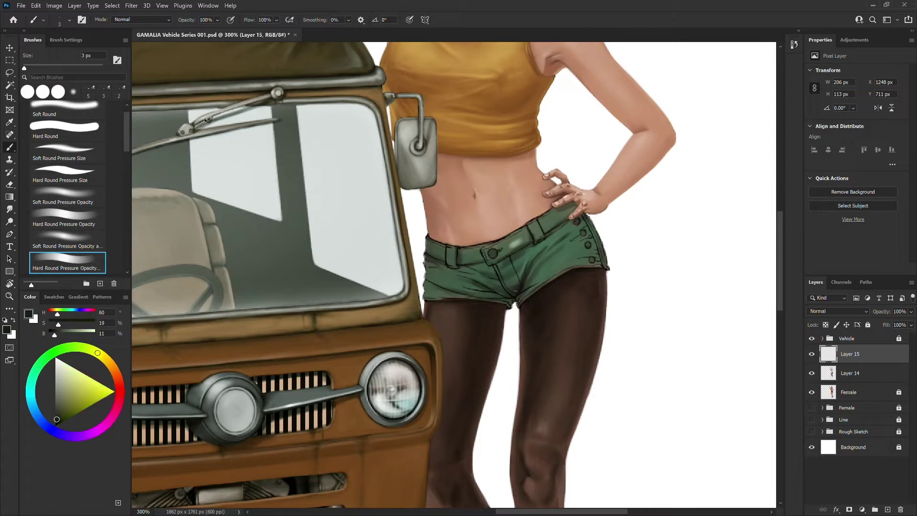
pyautogui.keyDown('alt'); pyautogui.click(519, 294); pyautogui.keyUp('alt')
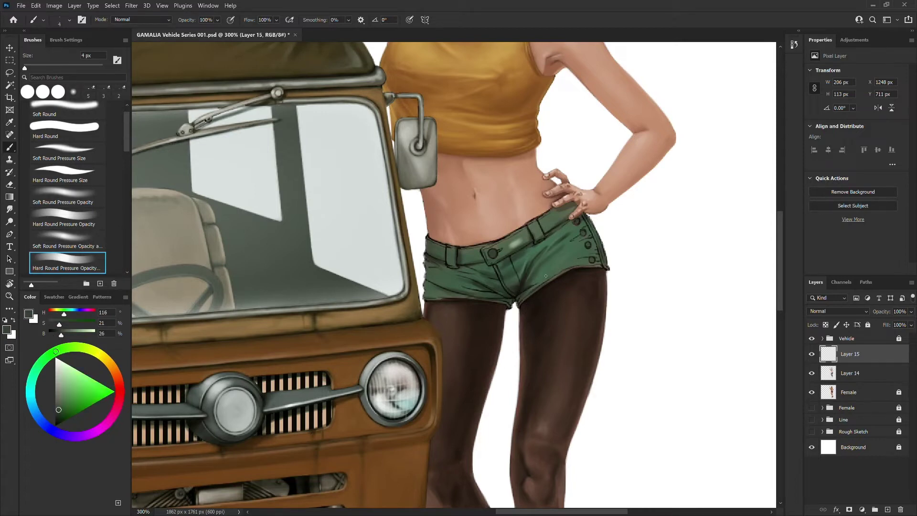
# - Paint over the sketch lines on the fly panel below the button with sampled greens, ending with a 2 px brush
pyautogui.keyDown('alt'); pyautogui.click(516, 258); pyautogui.keyUp('alt')
pyautogui.keyDown('alt'); pyautogui.click(499, 269); pyautogui.keyUp('alt')
pyautogui.moveTo(495, 266); pyautogui.dragTo(503, 287)
pyautogui.keyDown('alt'); pyautogui.click(517, 296); pyautogui.keyUp('alt')
pyautogui.press('[')
pyautogui.keyDown('alt'); pyautogui.click(506, 290); pyautogui.keyUp('alt')
pyautogui.keyDown('alt'); pyautogui.click(499, 269); pyautogui.keyUp('alt')
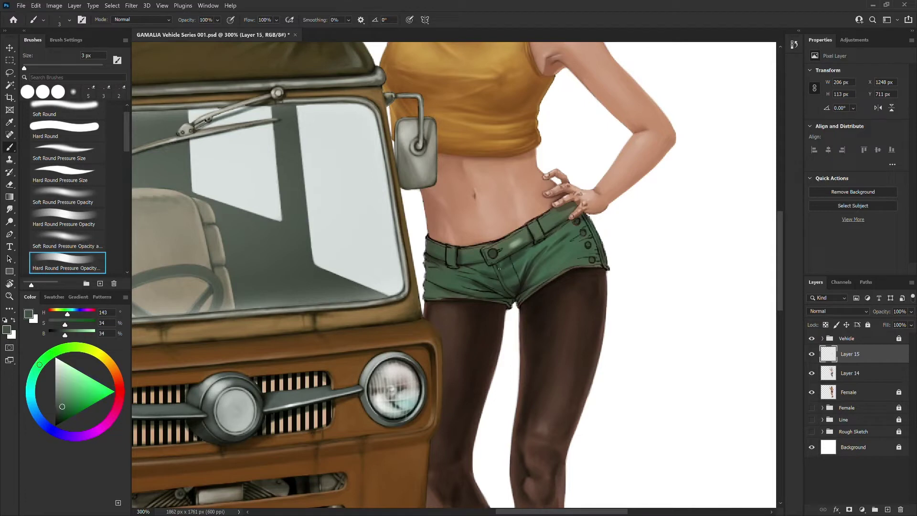
pyautogui.keyDown('alt'); pyautogui.click(497, 270); pyautogui.keyUp('alt')
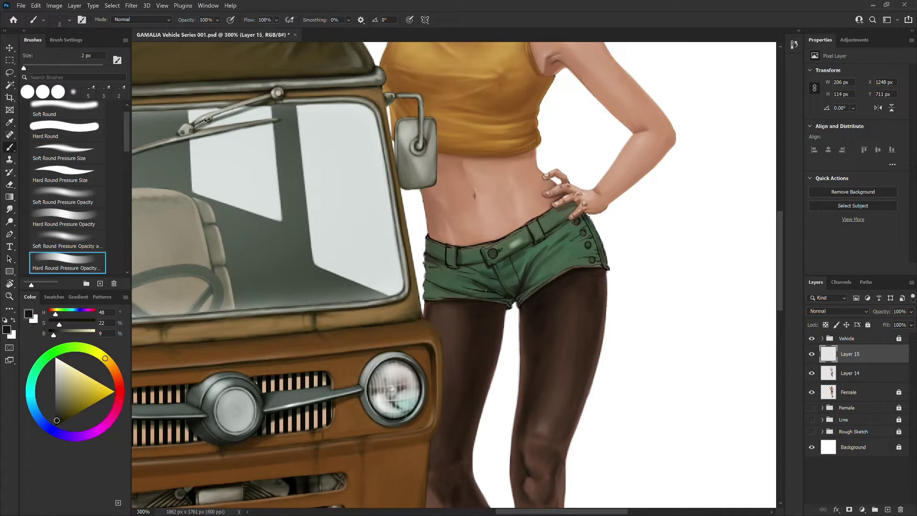
# - Blend the upper creases on the shorts leg nearest the vehicle with sampled greens and a 2 px brush
pyautogui.moveTo(464, 277); pyautogui.dragTo(449, 275)
pyautogui.keyDown('alt'); pyautogui.click(452, 279); pyautogui.keyUp('alt')
pyautogui.keyDown('alt'); pyautogui.click(475, 281); pyautogui.keyUp('alt')
pyautogui.keyDown('alt'); pyautogui.click(484, 287); pyautogui.keyUp('alt')
pyautogui.press('[')
pyautogui.press('[')
pyautogui.keyDown('alt'); pyautogui.click(483, 283); pyautogui.keyUp('alt')
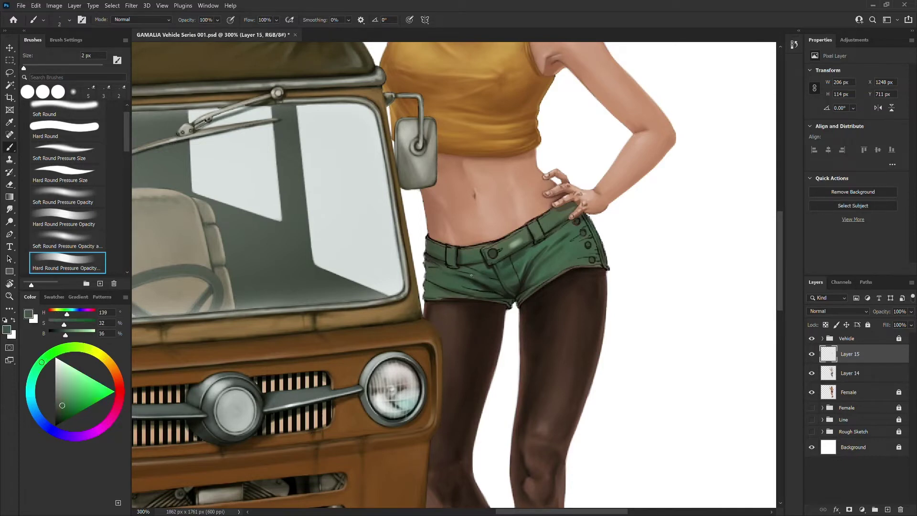
# - Shade the lower folds above the hem of the shorts leg nearest the vehicle with a 3 px brush
pyautogui.press(']')
pyautogui.keyDown('alt'); pyautogui.click(508, 294); pyautogui.keyUp('alt')
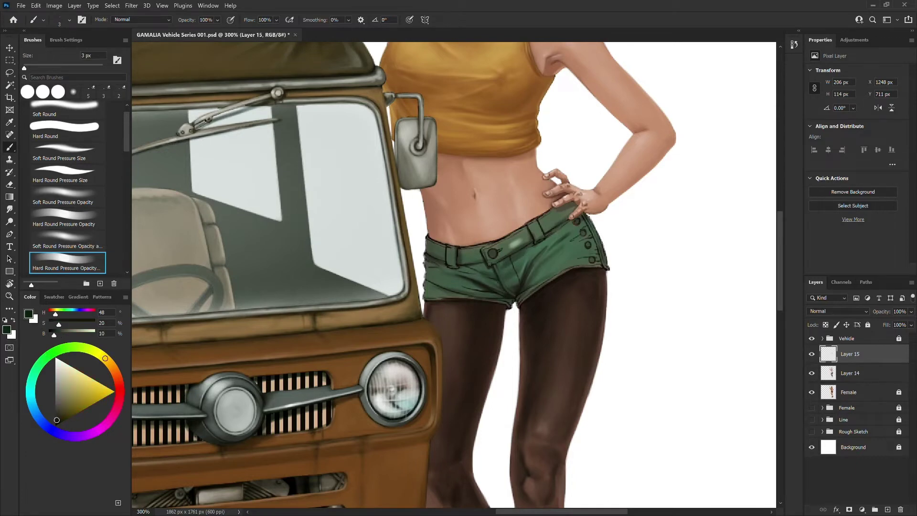
pyautogui.moveTo(486, 295)
pyautogui.mouseDown()
pyautogui.moveTo(501, 296)
pyautogui.moveTo(468, 293)
pyautogui.mouseUp()
pyautogui.press(']')
pyautogui.keyDown('alt'); pyautogui.click(436, 282); pyautogui.keyUp('alt')
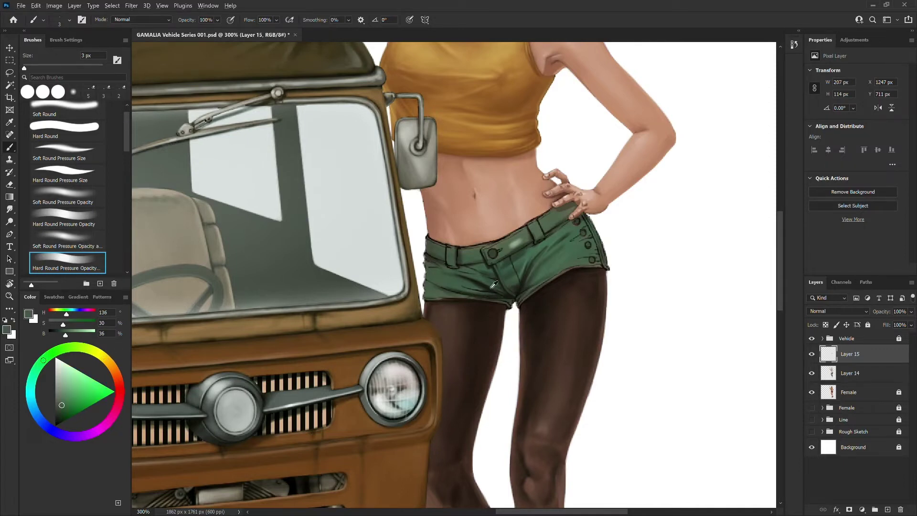
pyautogui.keyDown('alt'); pyautogui.click(484, 291); pyautogui.keyUp('alt')
pyautogui.press(']')
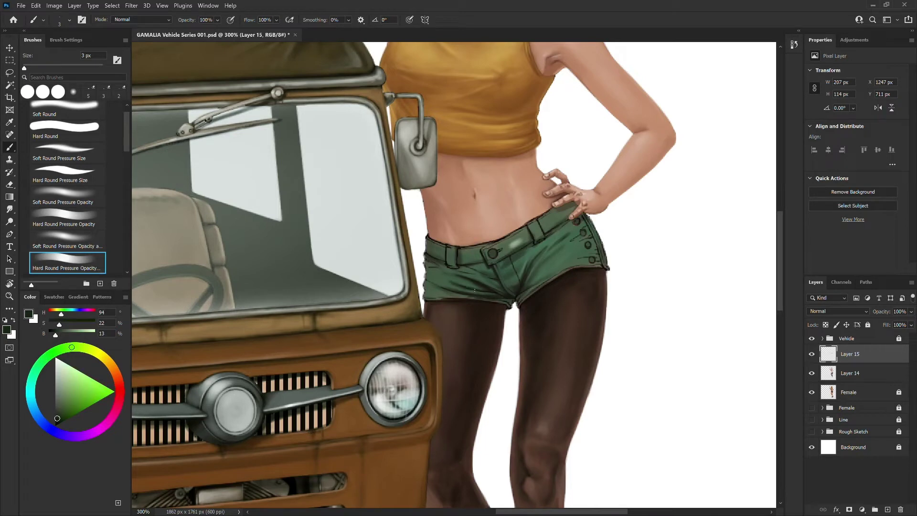
# - Smooth the outer folds of the shorts leg nearest the vehicle with sampled greens and 2 px and 4 px brushes
pyautogui.keyDown('alt'); pyautogui.click(454, 282); pyautogui.keyUp('alt')
pyautogui.press('[')
pyautogui.press('[')
pyautogui.keyDown('alt'); pyautogui.click(460, 290); pyautogui.keyUp('alt')
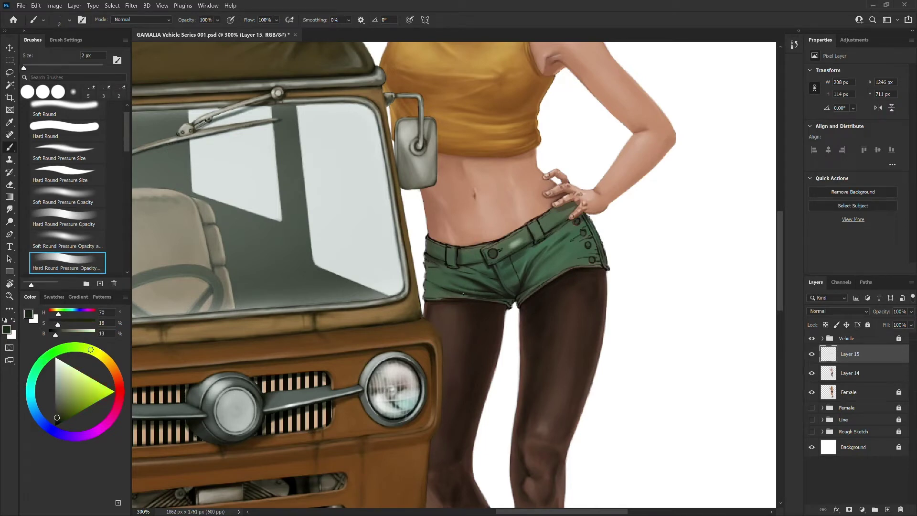
pyautogui.press(']')
pyautogui.press(']')
pyautogui.keyDown('alt'); pyautogui.click(439, 282); pyautogui.keyUp('alt')
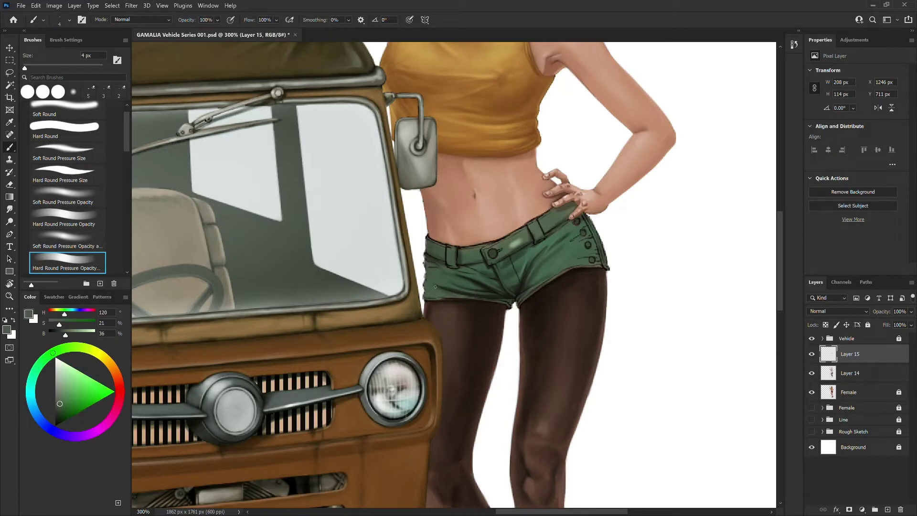
# - Touch up the outer shorts leg, the fly and the pocket edge near the vehicle with sampled greens
pyautogui.keyDown('alt'); pyautogui.click(549, 268); pyautogui.keyUp('alt')
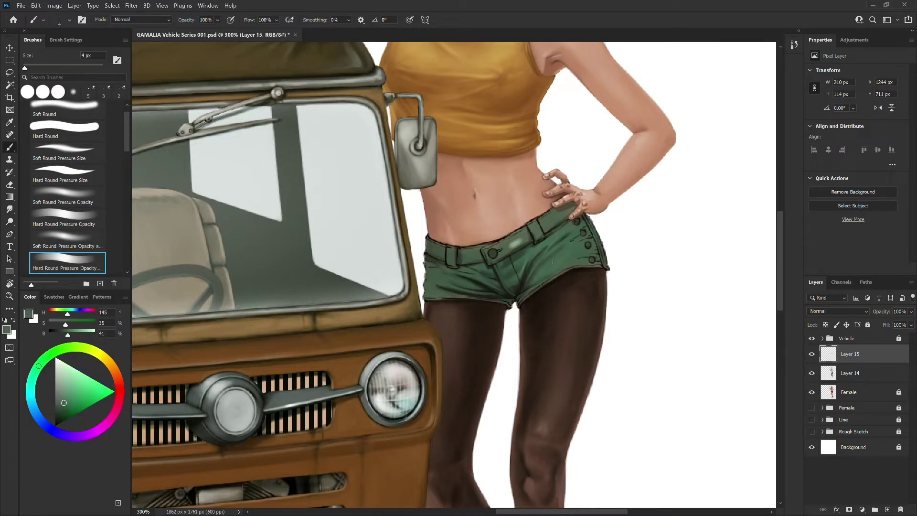
pyautogui.keyDown('alt'); pyautogui.click(514, 272); pyautogui.keyUp('alt')
pyautogui.press('[')
pyautogui.press('[')
pyautogui.keyDown('alt'); pyautogui.click(474, 271); pyautogui.keyUp('alt')
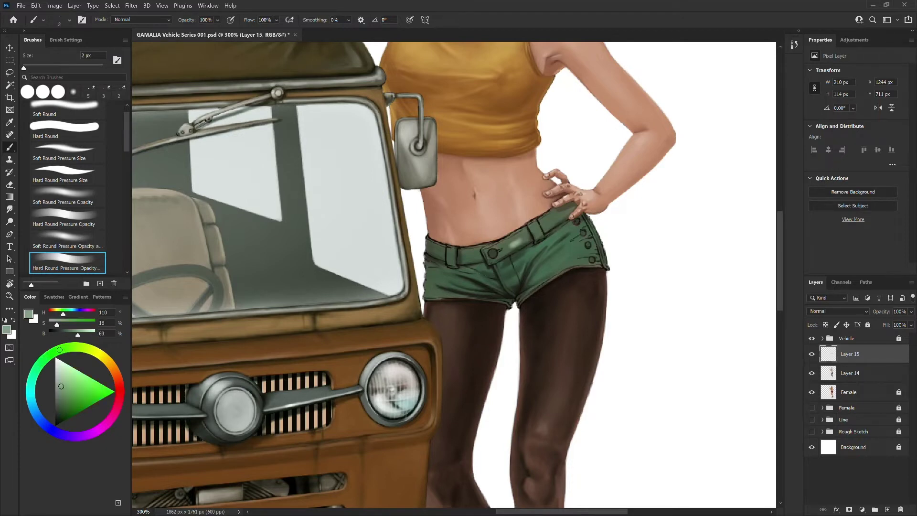
pyautogui.keyDown('alt'); pyautogui.click(467, 265); pyautogui.keyUp('alt')
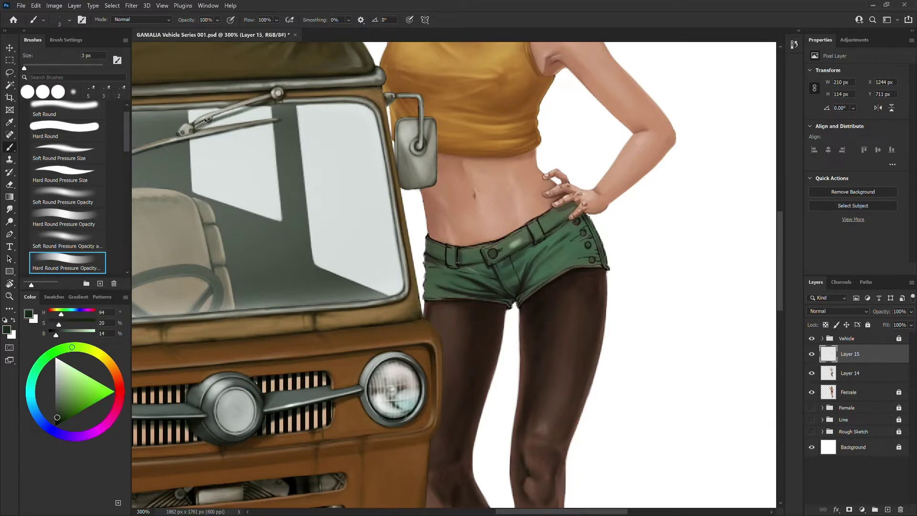
# - Clean up the waistband between the vehicle-side belt loop and the button with sampled greens and 2 px to 4 px brushes
pyautogui.keyDown('alt'); pyautogui.click(463, 251); pyautogui.keyUp('alt')
pyautogui.keyDown('alt'); pyautogui.click(461, 250); pyautogui.keyUp('alt')
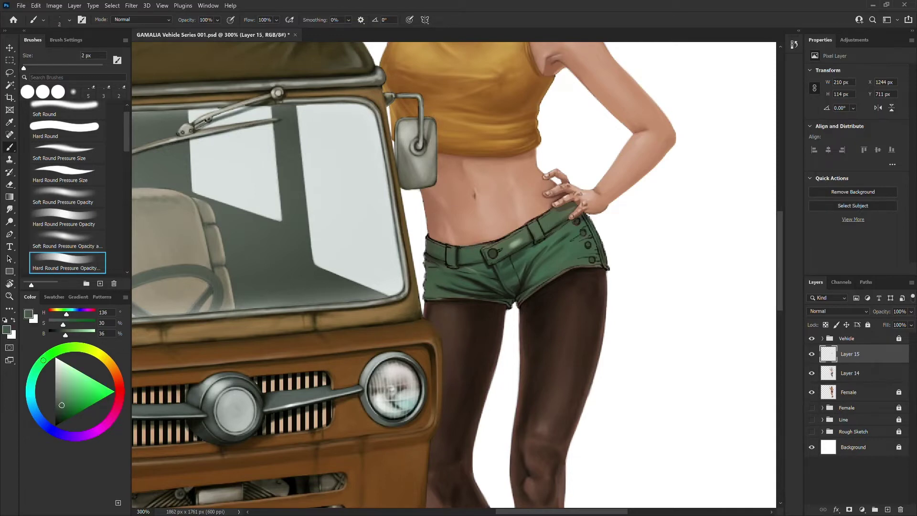
pyautogui.keyDown('alt'); pyautogui.click(481, 256); pyautogui.keyUp('alt')
pyautogui.moveTo(484, 245); pyautogui.dragTo(496, 240)
pyautogui.keyDown('alt'); pyautogui.click(480, 246); pyautogui.keyUp('alt')
pyautogui.press(']')
pyautogui.keyDown('alt'); pyautogui.click(482, 254); pyautogui.keyUp('alt')
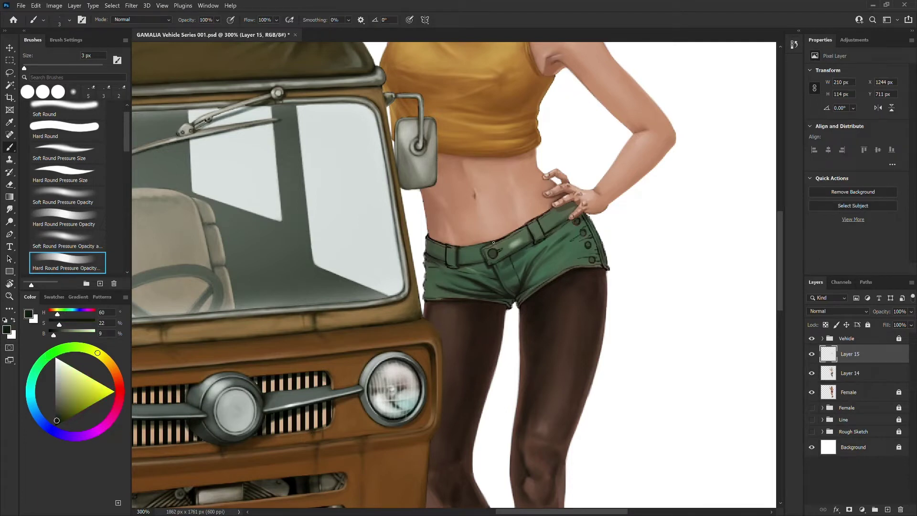
pyautogui.press(']')
pyautogui.keyDown('alt'); pyautogui.click(476, 248); pyautogui.keyUp('alt')
# - Define the lower waistband edge beside the vehicle-side belt loop with sampled mid and dark greens and a 4 px brush
pyautogui.keyDown('alt'); pyautogui.click(461, 266); pyautogui.keyUp('alt')
pyautogui.keyDown('alt'); pyautogui.click(472, 266); pyautogui.keyUp('alt')
pyautogui.press('[')
pyautogui.moveTo(479, 264); pyautogui.dragTo(463, 266)
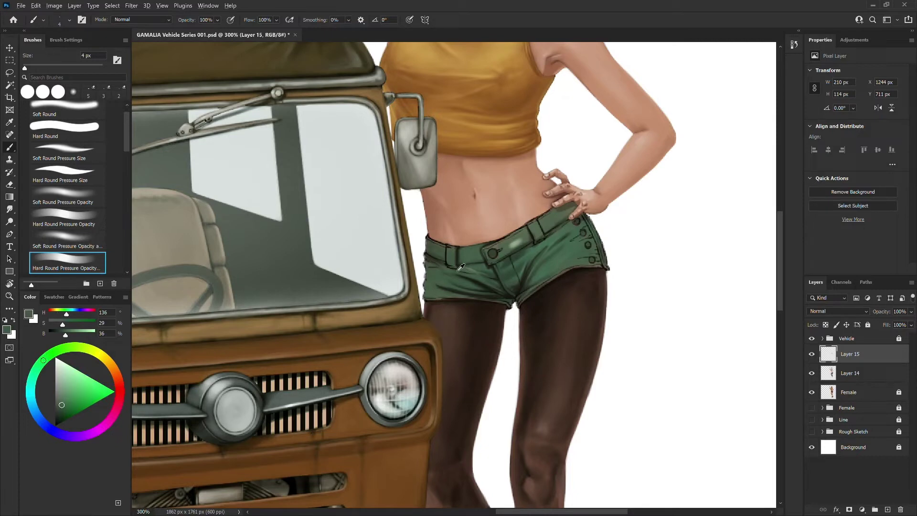
pyautogui.keyDown('alt'); pyautogui.click(461, 270); pyautogui.keyUp('alt')
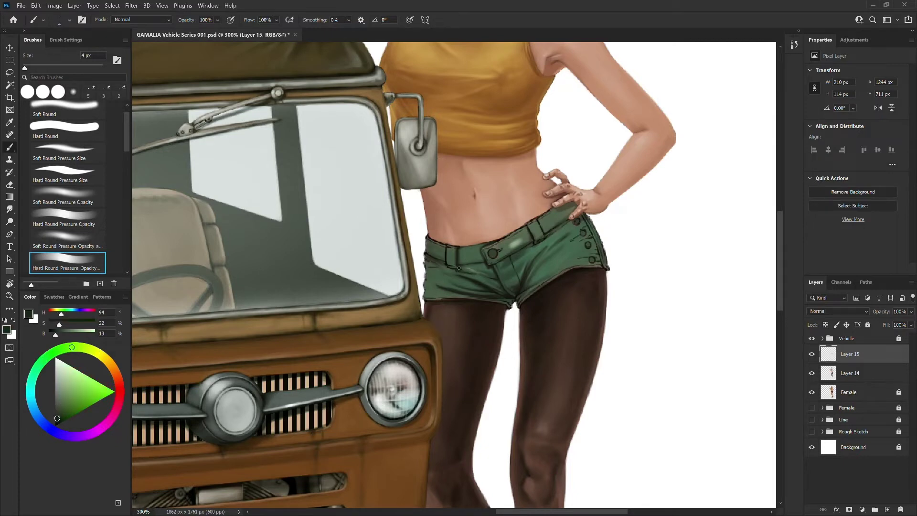
# - Repaint the vehicle-side belt loop and the waistband around it with sampled greens
pyautogui.keyDown('alt'); pyautogui.click(445, 249); pyautogui.keyUp('alt')
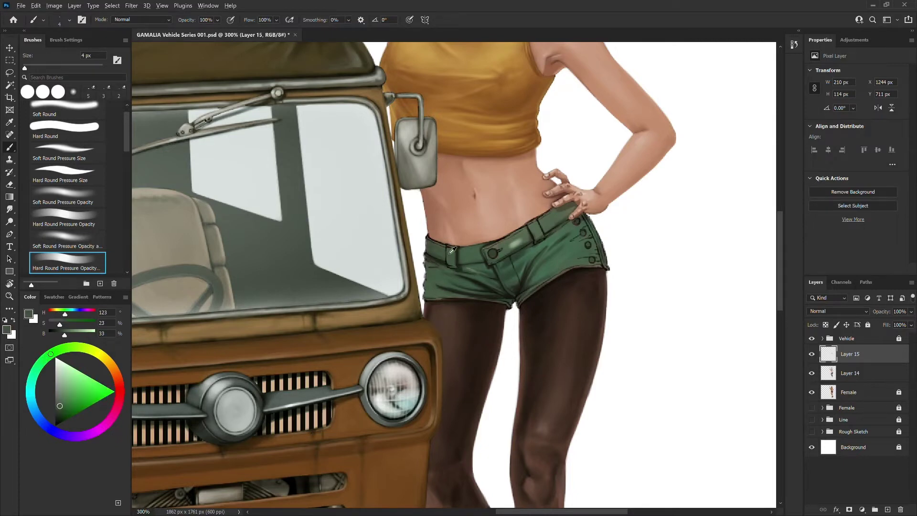
pyautogui.keyDown('alt'); pyautogui.click(448, 248); pyautogui.keyUp('alt')
pyautogui.keyDown('alt'); pyautogui.click(447, 262); pyautogui.keyUp('alt')
pyautogui.keyDown('alt'); pyautogui.click(459, 247); pyautogui.keyUp('alt')
pyautogui.keyDown('alt'); pyautogui.click(454, 256); pyautogui.keyUp('alt')
pyautogui.keyDown('alt'); pyautogui.click(444, 252); pyautogui.keyUp('alt')
pyautogui.press(']')
# - Refine the edge between the waist skin and the waistband near the vehicle with sampled skin tones, greens and a 2 px brush
pyautogui.keyDown('alt'); pyautogui.click(427, 234); pyautogui.keyUp('alt')
pyautogui.keyDown('alt'); pyautogui.click(427, 238); pyautogui.keyUp('alt')
pyautogui.keyDown('alt'); pyautogui.click(435, 236); pyautogui.keyUp('alt')
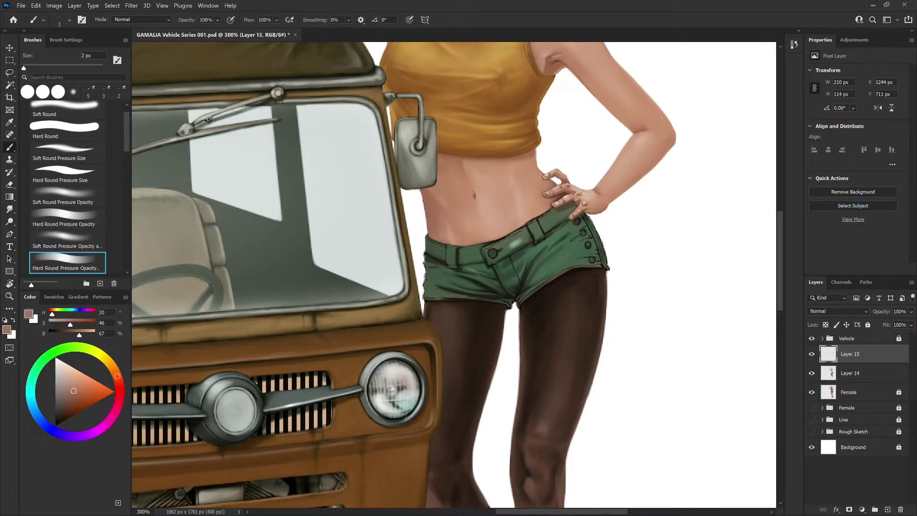
pyautogui.keyDown('alt'); pyautogui.click(458, 246); pyautogui.keyUp('alt')
pyautogui.keyDown('alt'); pyautogui.click(457, 246); pyautogui.keyUp('alt')
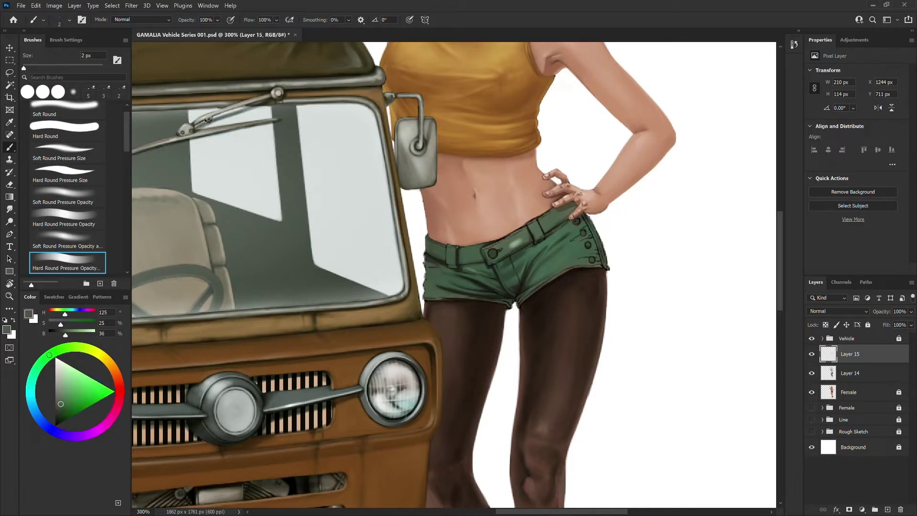
pyautogui.keyDown('alt'); pyautogui.click(436, 247); pyautogui.keyUp('alt')
# - Soften the pocket edge and upper outer contour of the shorts nearest the vehicle with sampled colours
pyautogui.press('[')
pyautogui.keyDown('alt'); pyautogui.click(445, 264); pyautogui.keyUp('alt')
pyautogui.keyDown('alt'); pyautogui.click(427, 258); pyautogui.keyUp('alt')
pyautogui.keyDown('alt'); pyautogui.click(424, 258); pyautogui.keyUp('alt')
pyautogui.keyDown('alt'); pyautogui.click(427, 265); pyautogui.keyUp('alt')
pyautogui.press(']')
# - Shade the outer side and upper folds of the shorts leg nearest the vehicle with sampled greens and a 4 px brush
pyautogui.moveTo(426, 276); pyautogui.dragTo(427, 280)
pyautogui.keyDown('alt'); pyautogui.click(449, 294); pyautogui.keyUp('alt')
pyautogui.moveTo(440, 288); pyautogui.dragTo(453, 291)
pyautogui.keyDown('alt'); pyautogui.click(475, 265); pyautogui.keyUp('alt')
pyautogui.keyDown('alt'); pyautogui.click(439, 261); pyautogui.keyUp('alt')
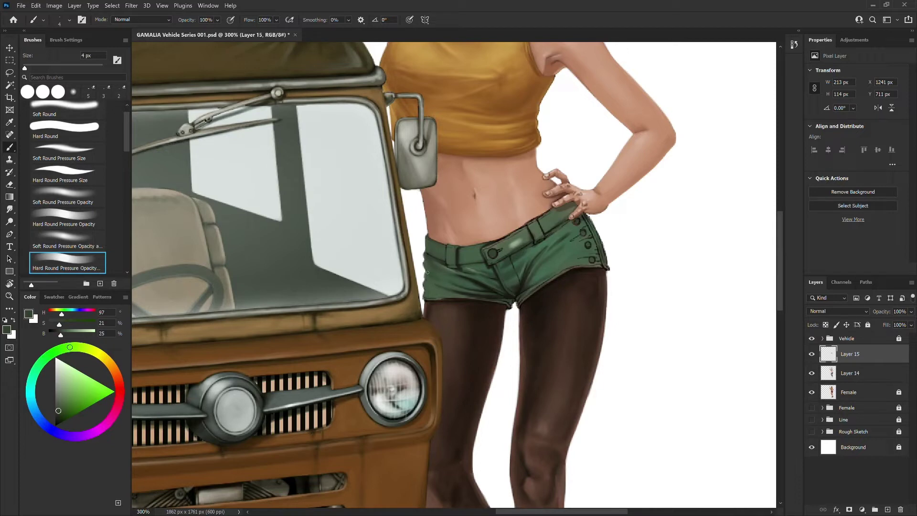
pyautogui.keyDown('alt'); pyautogui.click(443, 263); pyautogui.keyUp('alt')
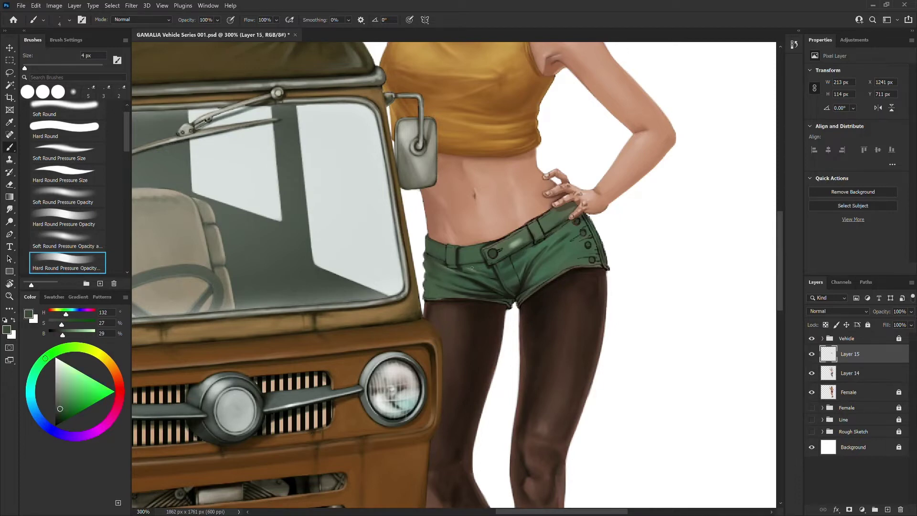
# - Blend the middle folds of the shorts leg nearest the vehicle with a sampled green, varying the brush size down to 3 px
pyautogui.keyDown('alt'); pyautogui.click(447, 280); pyautogui.keyUp('alt')
pyautogui.press(']')
pyautogui.press(']')
pyautogui.press('[')
pyautogui.press('[')
pyautogui.press('[')
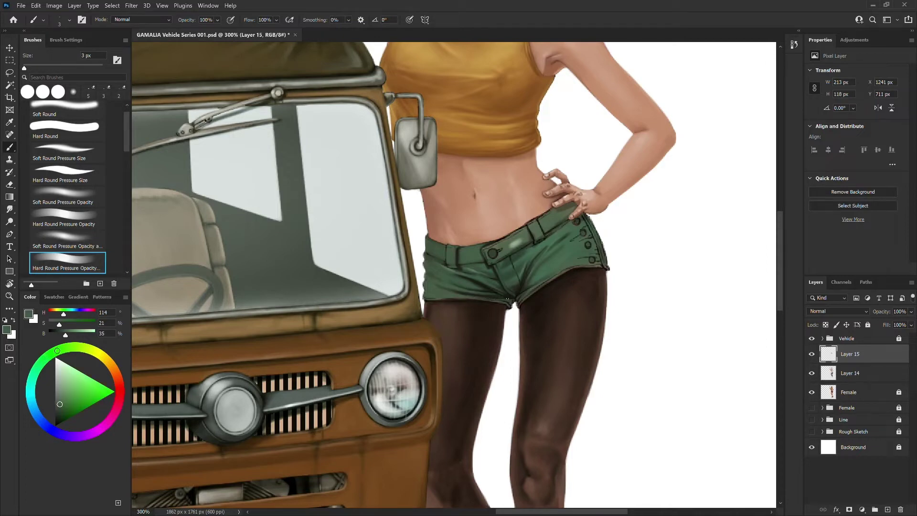
# - Detail the crotch seam and inner hem of the shorts with sampled greens and fine 1 px and 3 px brushes
pyautogui.keyDown('alt'); pyautogui.click(501, 297); pyautogui.keyUp('alt')
pyautogui.press('[')
pyautogui.press('[')
pyautogui.keyDown('alt'); pyautogui.click(517, 291); pyautogui.keyUp('alt')
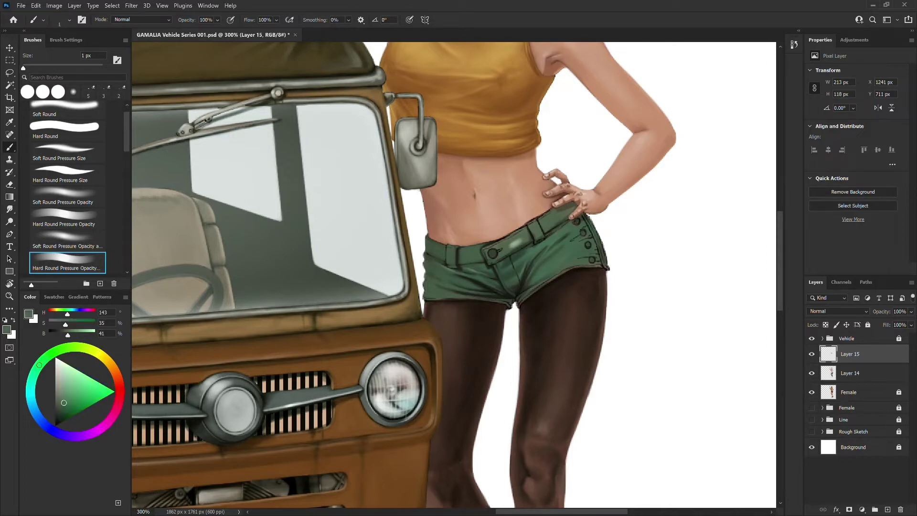
pyautogui.keyDown('alt'); pyautogui.click(509, 297); pyautogui.keyUp('alt')
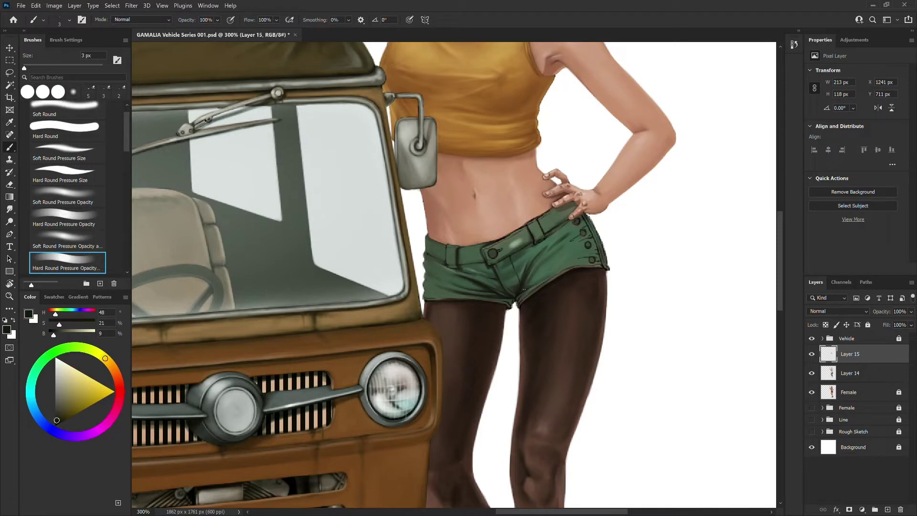
# - Touch up the folds and outer hem corner of the shorts leg nearest the vehicle with 3 px and 5 px brushes
pyautogui.keyDown('alt'); pyautogui.click(469, 272); pyautogui.keyUp('alt')
pyautogui.keyDown('alt'); pyautogui.click(455, 247); pyautogui.keyUp('alt')
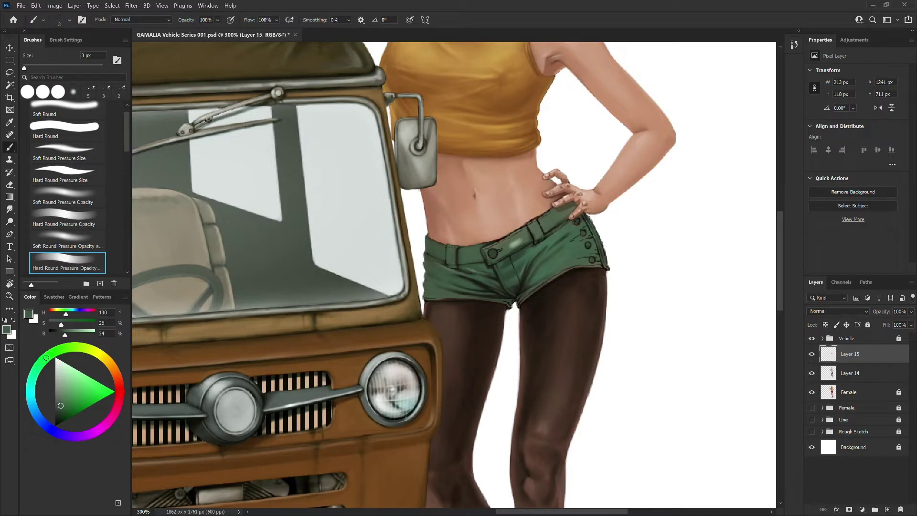
pyautogui.press(']')
pyautogui.press(']')
pyautogui.keyDown('alt'); pyautogui.click(456, 288); pyautogui.keyUp('alt')
pyautogui.keyDown('alt'); pyautogui.click(432, 296); pyautogui.keyUp('alt')
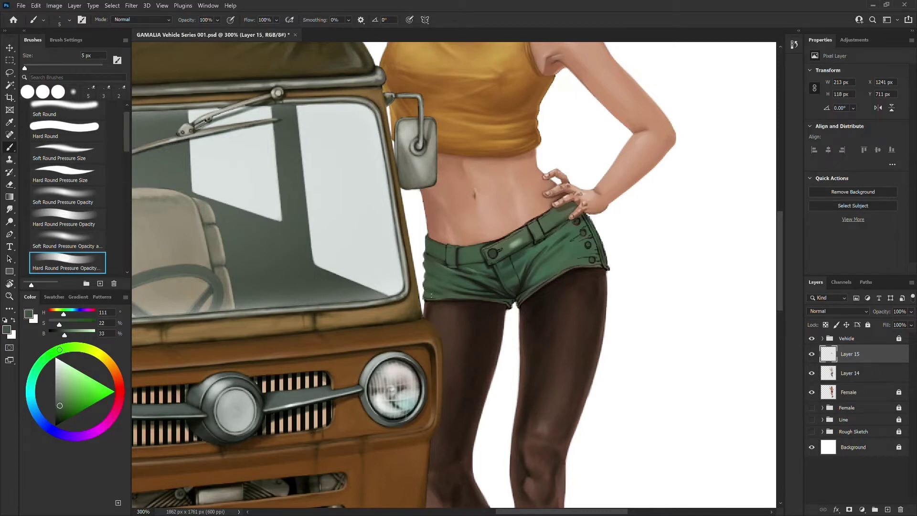
pyautogui.press('[')
pyautogui.keyDown('alt'); pyautogui.click(425, 290); pyautogui.keyUp('alt')
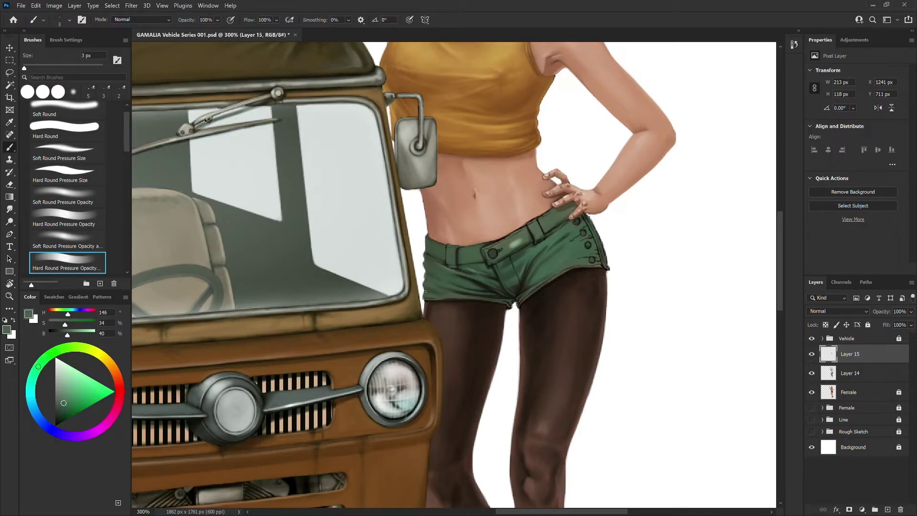
pyautogui.keyDown('alt'); pyautogui.click(427, 242); pyautogui.keyUp('alt')
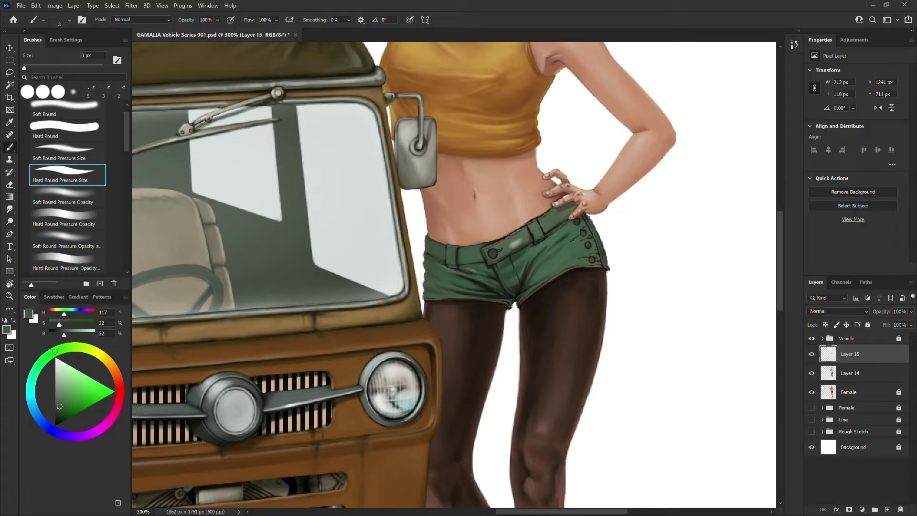
# - Repaint the hem of the shorts leg nearest the vehicle up to the crotch with a 4 px Hard Round Pressure Size brush
pyautogui.keyDown('alt'); pyautogui.click(424, 298); pyautogui.keyUp('alt')
pyautogui.keyDown('alt'); pyautogui.click(437, 293); pyautogui.keyUp('alt')
pyautogui.press(']')
pyautogui.moveTo(439, 298); pyautogui.dragTo(499, 303)
pyautogui.keyDown('alt'); pyautogui.click(508, 307); pyautogui.keyUp('alt')
pyautogui.keyDown('alt'); pyautogui.click(501, 302); pyautogui.keyUp('alt')
pyautogui.keyDown('alt'); pyautogui.click(509, 306); pyautogui.keyUp('alt')
pyautogui.keyDown('alt'); pyautogui.click(509, 301); pyautogui.keyUp('alt')
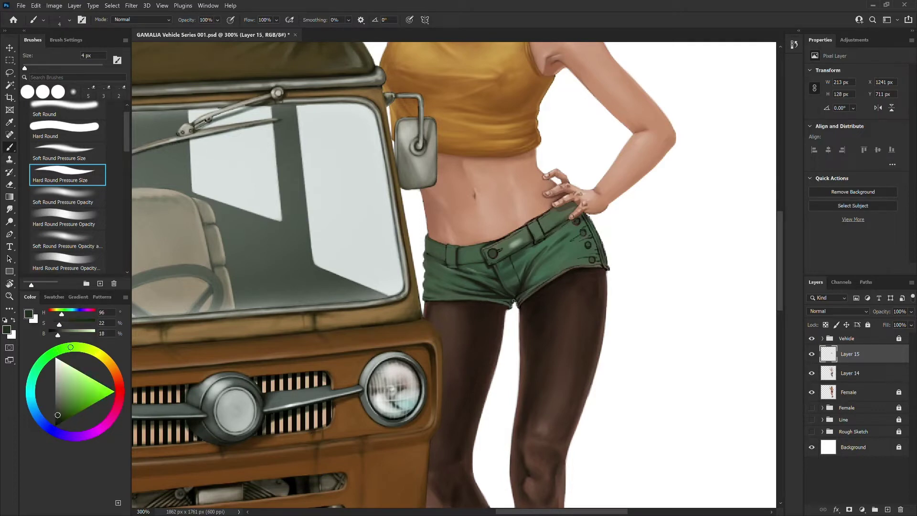
# - Sharpen the creases above the vehicle-side hem at 3 px, then switch back to the Hard Round Pressure Opacity brush
pyautogui.press('[')
pyautogui.keyDown('alt'); pyautogui.click(458, 298); pyautogui.keyUp('alt')
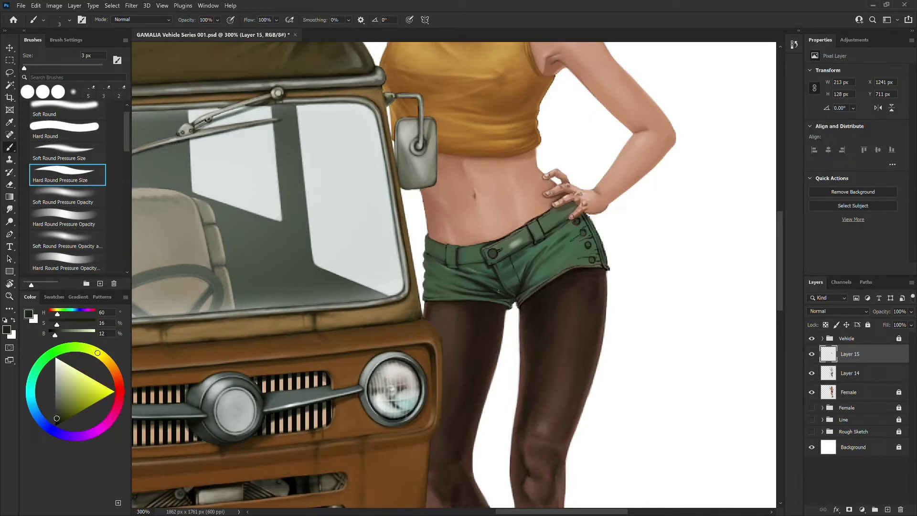
pyautogui.keyDown('alt'); pyautogui.click(478, 267); pyautogui.keyUp('alt')
pyautogui.press('.')
pyautogui.press('.')
pyautogui.press('.')
pyautogui.press('.')
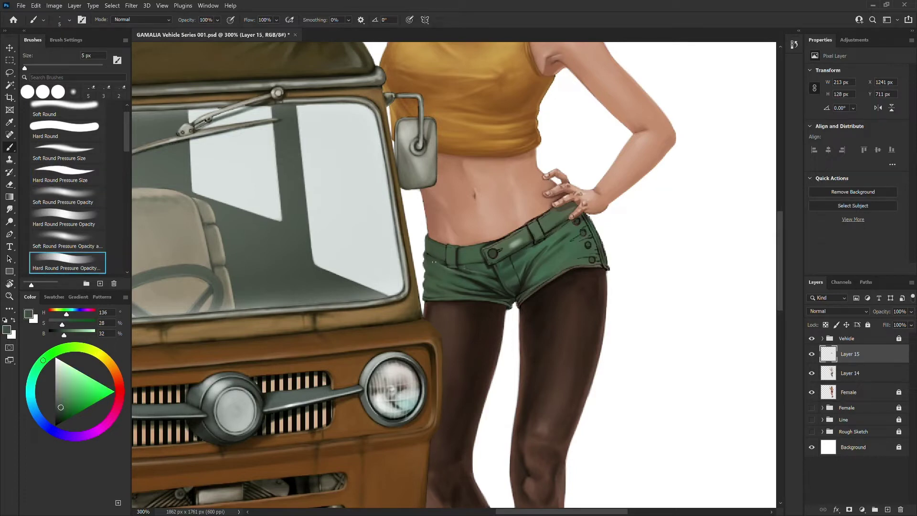
# - Shade the fly below the waistband button with sampled greens and a 3 px brush
pyautogui.press('[')
pyautogui.press('[')
pyautogui.keyDown('alt'); pyautogui.click(512, 255); pyautogui.keyUp('alt')
pyautogui.keyDown('alt'); pyautogui.click(509, 264); pyautogui.keyUp('alt')
pyautogui.keyDown('alt'); pyautogui.click(503, 268); pyautogui.keyUp('alt')
pyautogui.keyDown('alt'); pyautogui.click(519, 276); pyautogui.keyUp('alt')
pyautogui.press(']')
pyautogui.press(']')
# - Blend the fly seam and the adjoining folds below the waistband with sampled greens, finishing at 3 px
pyautogui.keyDown('alt'); pyautogui.click(514, 265); pyautogui.keyUp('alt')
pyautogui.keyDown('alt'); pyautogui.click(510, 269); pyautogui.keyUp('alt')
pyautogui.keyDown('alt'); pyautogui.click(513, 262); pyautogui.keyUp('alt')
pyautogui.keyDown('alt'); pyautogui.click(506, 270); pyautogui.keyUp('alt')
pyautogui.keyDown('alt'); pyautogui.click(524, 253); pyautogui.keyUp('alt')
pyautogui.keyDown('alt'); pyautogui.click(518, 257); pyautogui.keyUp('alt')
pyautogui.keyDown('alt'); pyautogui.click(524, 255); pyautogui.keyUp('alt')
pyautogui.press('[')
pyautogui.press('[')
pyautogui.keyDown('alt'); pyautogui.click(515, 279); pyautogui.keyUp('alt')
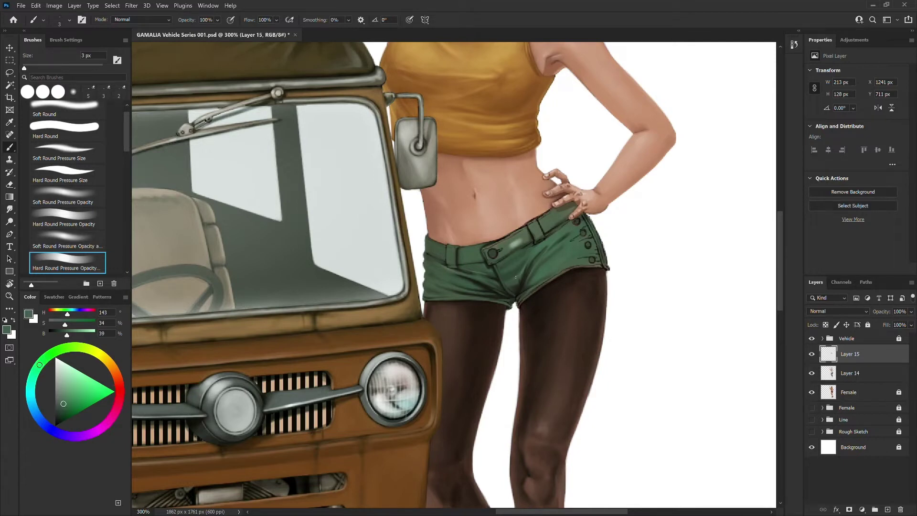
# - Darken the crotch folds and the inner hem of the shorts leg farther from the vehicle with sampled dark greens
pyautogui.press(']')
pyautogui.keyDown('alt'); pyautogui.click(550, 235); pyautogui.keyUp('alt')
pyautogui.keyDown('alt'); pyautogui.click(495, 279); pyautogui.keyUp('alt')
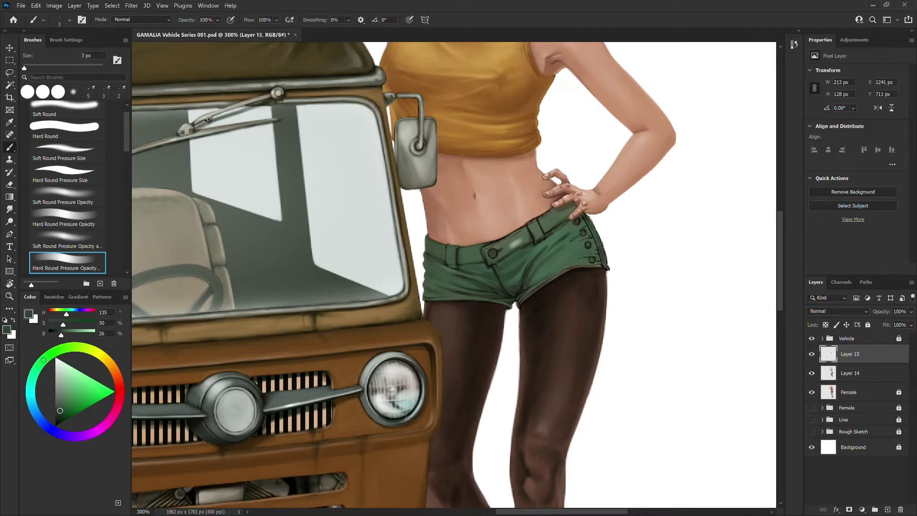
pyautogui.keyDown('alt'); pyautogui.click(518, 296); pyautogui.keyUp('alt')
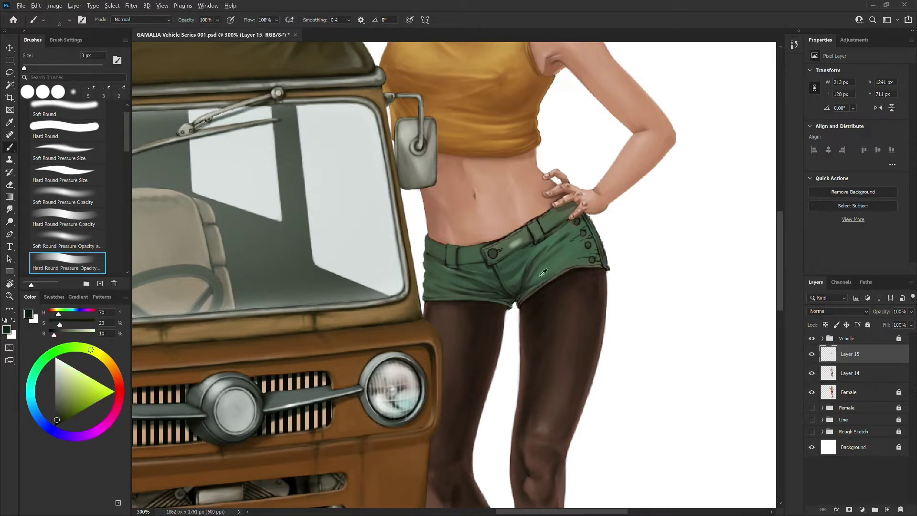
pyautogui.keyDown('alt'); pyautogui.click(544, 275); pyautogui.keyUp('alt')
pyautogui.press('[')
pyautogui.keyDown('alt'); pyautogui.click(523, 293); pyautogui.keyUp('alt')
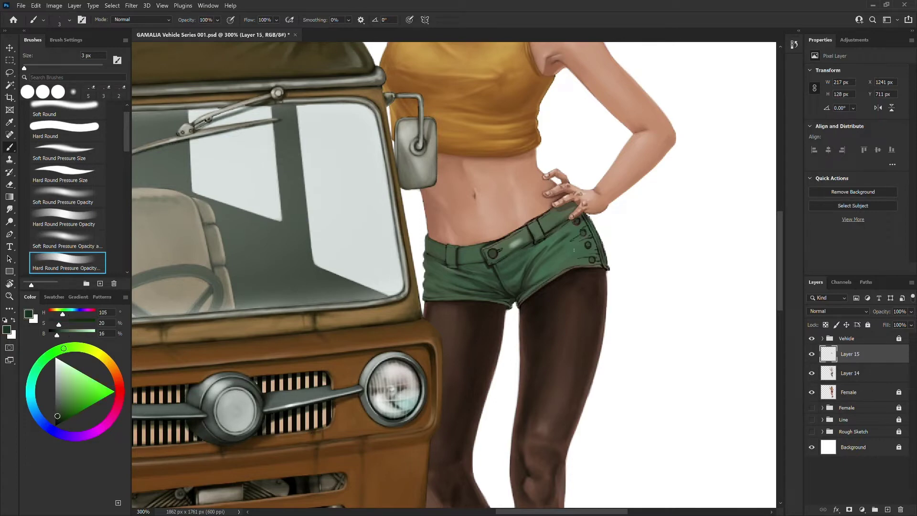
# - Smooth the folds of the shorts leg farther from the vehicle with sampled greens and a 5 px brush
pyautogui.keyDown('alt'); pyautogui.click(549, 268); pyautogui.keyUp('alt')
pyautogui.press('[')
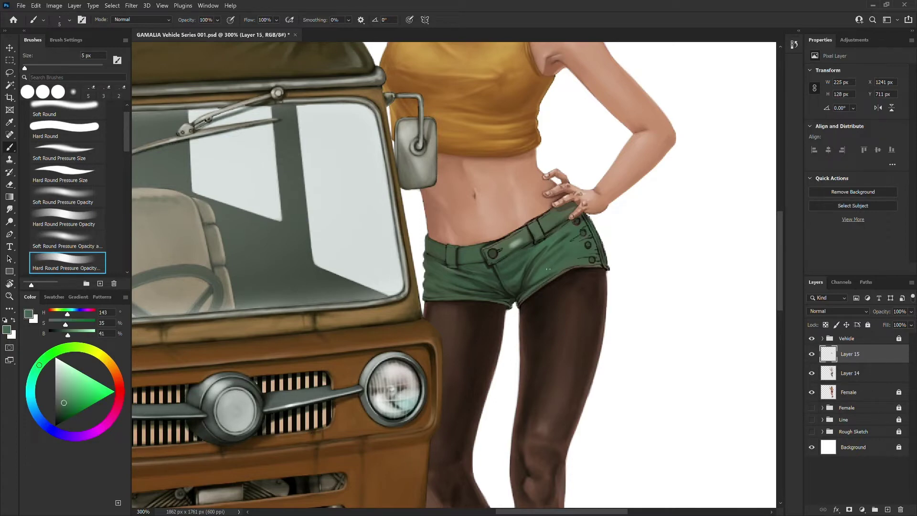
pyautogui.keyDown('alt'); pyautogui.click(578, 249); pyautogui.keyUp('alt')
pyautogui.keyDown('alt'); pyautogui.click(570, 244); pyautogui.keyUp('alt')
pyautogui.keyDown('alt'); pyautogui.click(519, 273); pyautogui.keyUp('alt')
pyautogui.keyDown('alt'); pyautogui.click(447, 280); pyautogui.keyUp('alt')
# - Paint the farther leg's hem with a 3 px Hard Round Pressure Size brush, then return to the Hard Round Pressure Opacity brush
pyautogui.press('[')
pyautogui.click(67, 172)
pyautogui.keyDown('alt'); pyautogui.click(535, 282); pyautogui.keyUp('alt')
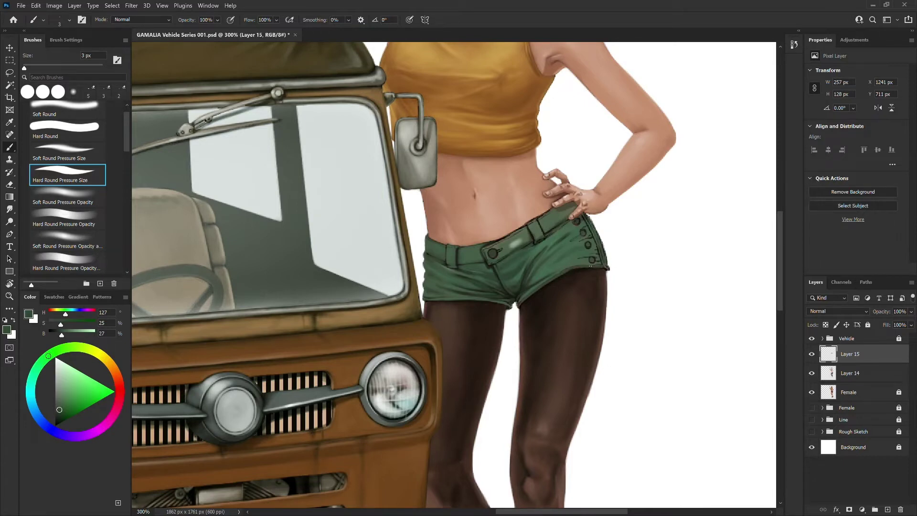
pyautogui.keyDown('alt'); pyautogui.click(455, 291); pyautogui.keyUp('alt')
pyautogui.press('.')
pyautogui.press('.')
pyautogui.press('.')
pyautogui.press('.')
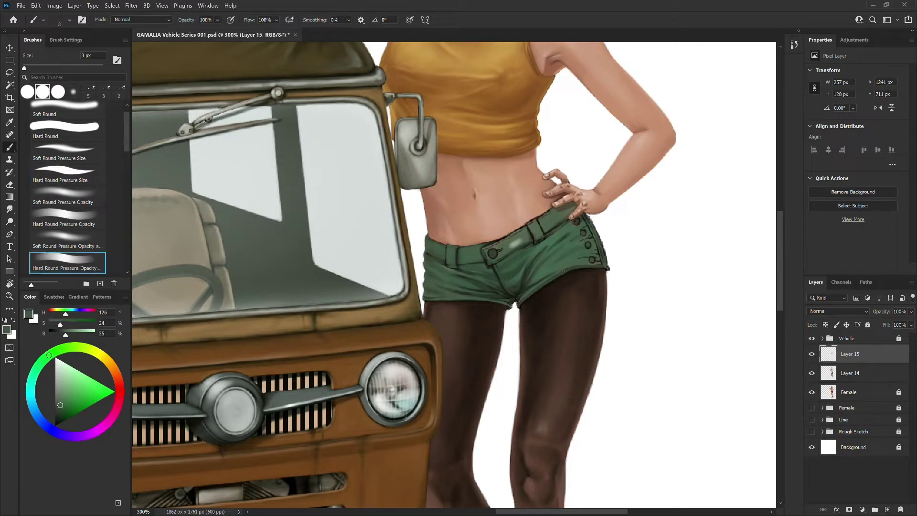
# - Blend the farther leg's hem and the folds toward the crotch with sampled greens and a 3 px brush
pyautogui.keyDown('alt'); pyautogui.click(555, 276); pyautogui.keyUp('alt')
pyautogui.moveTo(563, 270); pyautogui.dragTo(587, 266)
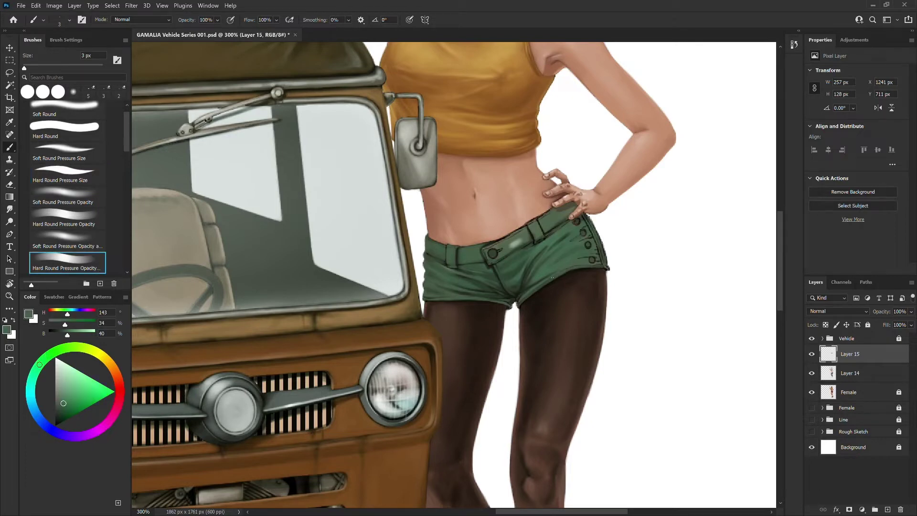
pyautogui.keyDown('alt'); pyautogui.click(553, 269); pyautogui.keyUp('alt')
pyautogui.keyDown('alt'); pyautogui.click(573, 260); pyautogui.keyUp('alt')
pyautogui.keyDown('alt'); pyautogui.click(511, 282); pyautogui.keyUp('alt')
pyautogui.press(']')
pyautogui.keyDown('alt'); pyautogui.click(522, 292); pyautogui.keyUp('alt')
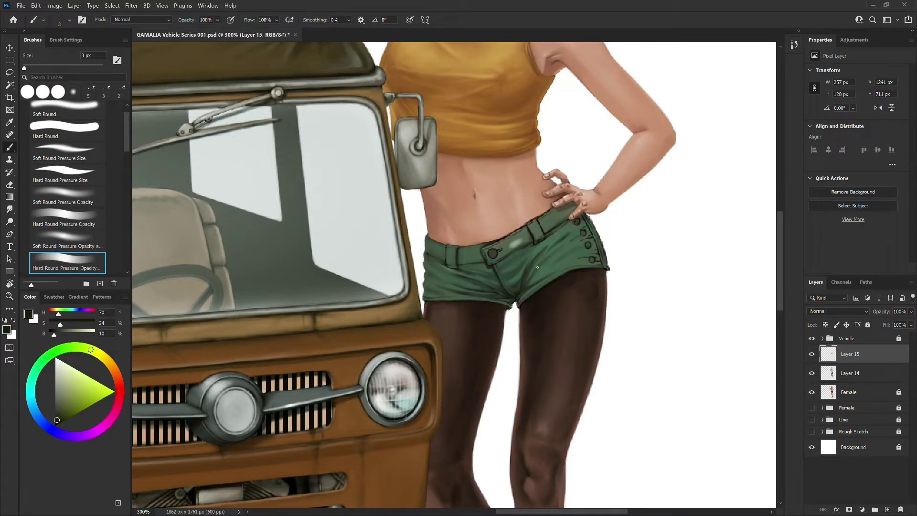
# - Touch up the farther leg's inner folds and the vehicle-side leg's lower outer area, resizing the brush as needed
pyautogui.press(']')
pyautogui.press(']')
pyautogui.press('[')
pyautogui.press('[')
pyautogui.press('[')
pyautogui.press('[')
pyautogui.keyDown('alt'); pyautogui.click(425, 289); pyautogui.keyUp('alt')
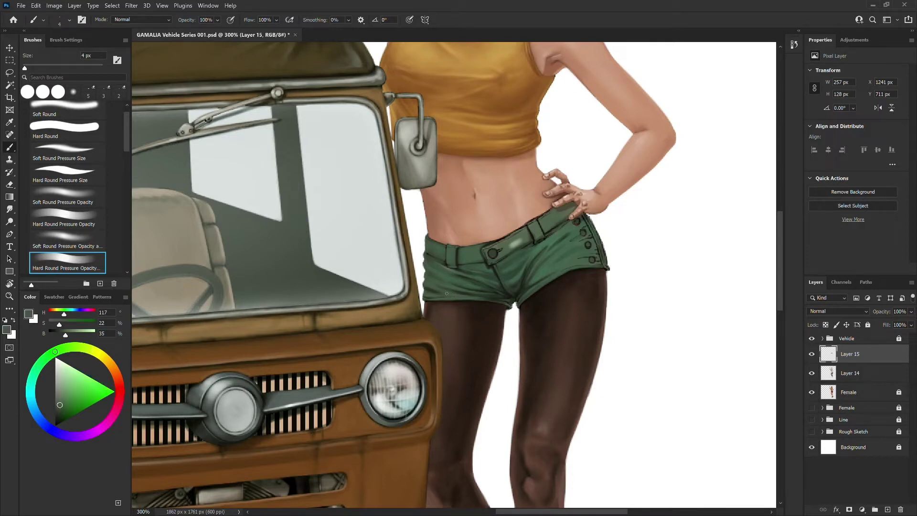
pyautogui.keyDown('alt'); pyautogui.click(429, 288); pyautogui.keyUp('alt')
# - Shade the upper folds and waistband of the shorts below the hand with sampled greens and a 4 px brush
pyautogui.keyDown('alt'); pyautogui.click(577, 250); pyautogui.keyUp('alt')
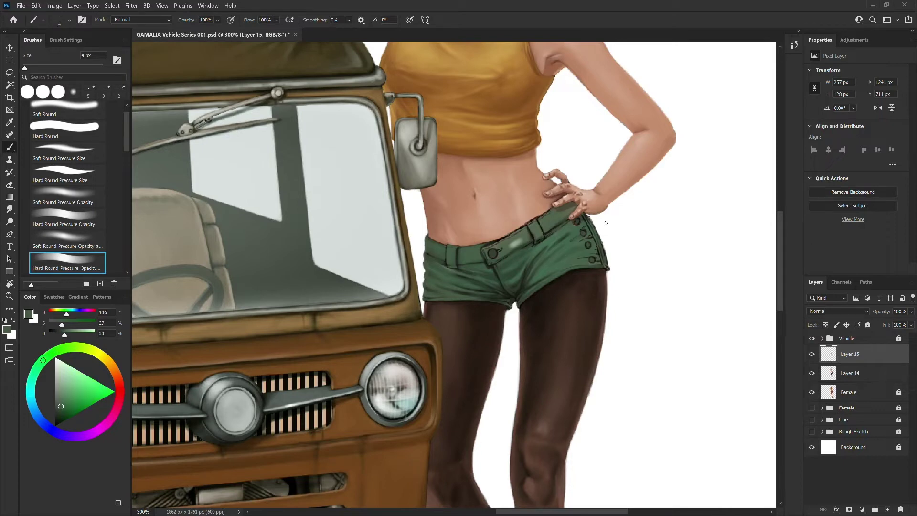
pyautogui.keyDown('alt'); pyautogui.click(554, 236); pyautogui.keyUp('alt')
pyautogui.keyDown('alt'); pyautogui.click(538, 241); pyautogui.keyUp('alt')
pyautogui.keyDown('alt'); pyautogui.click(573, 219); pyautogui.keyUp('alt')
pyautogui.keyDown('alt'); pyautogui.click(557, 215); pyautogui.keyUp('alt')
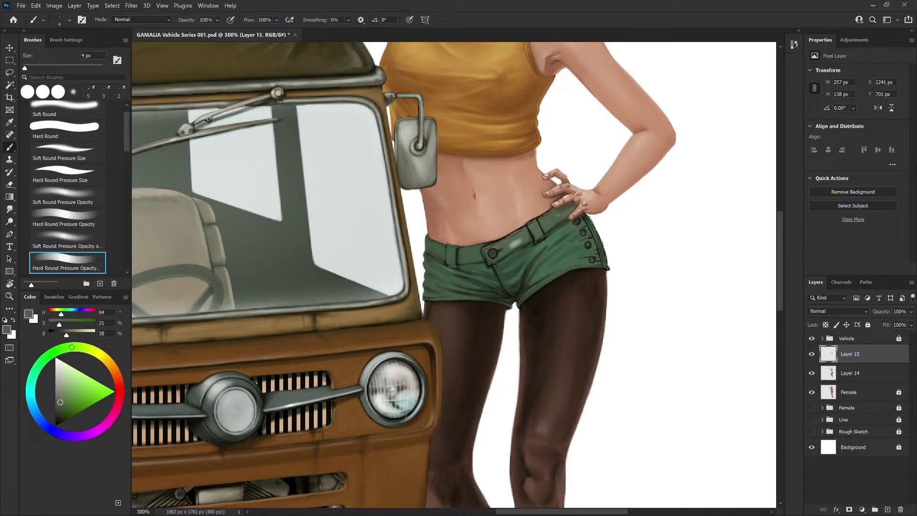
# - Refine the waistband and hip edge around the fingers with sampled greens and skin tone, using 4 px and 3 px brushes
pyautogui.keyDown('alt'); pyautogui.click(556, 209); pyautogui.keyUp('alt')
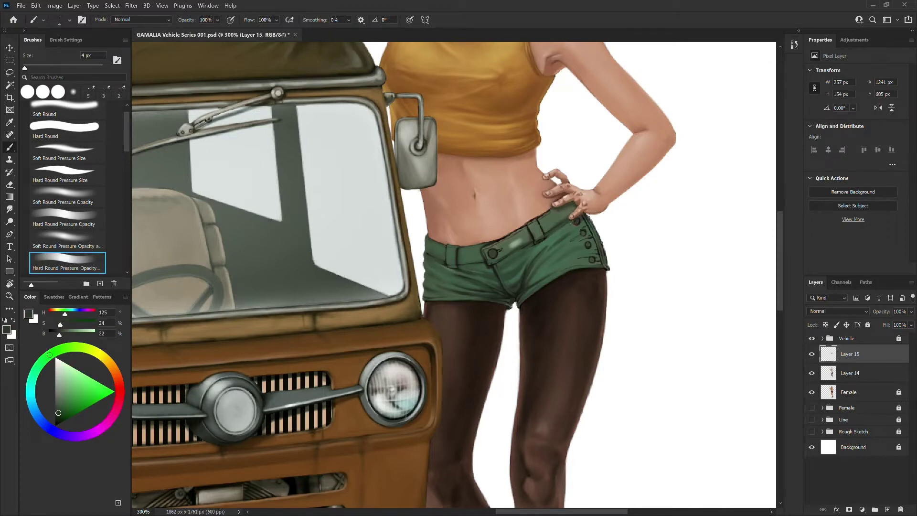
pyautogui.keyDown('alt'); pyautogui.click(587, 216); pyautogui.keyUp('alt')
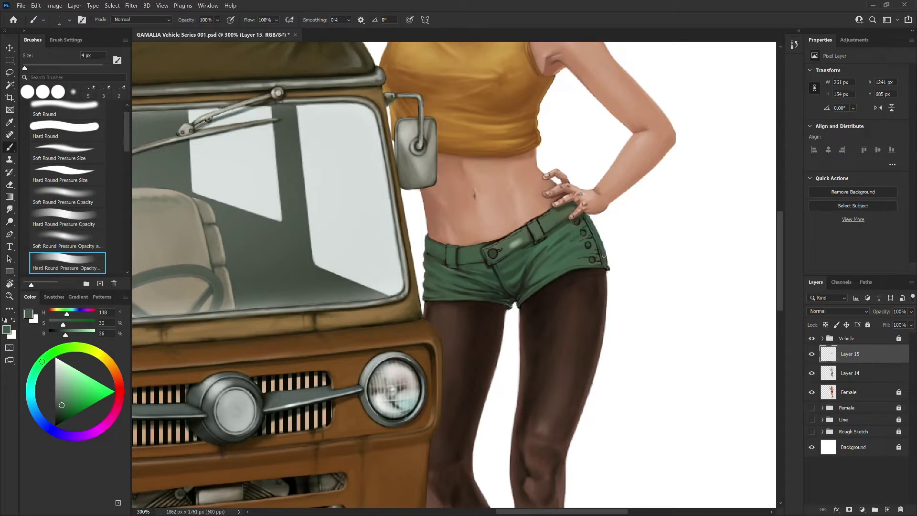
pyautogui.keyDown('alt'); pyautogui.click(592, 207); pyautogui.keyUp('alt')
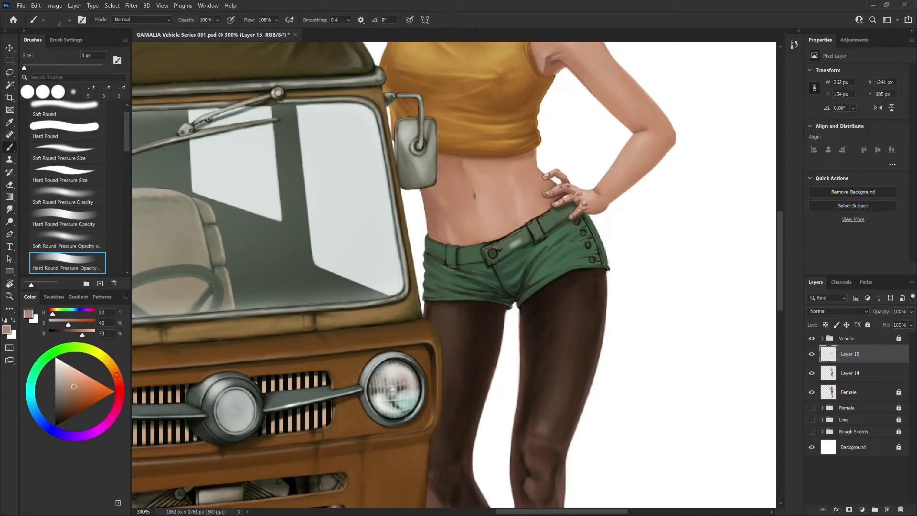
pyautogui.keyDown('alt'); pyautogui.click(586, 220); pyautogui.keyUp('alt')
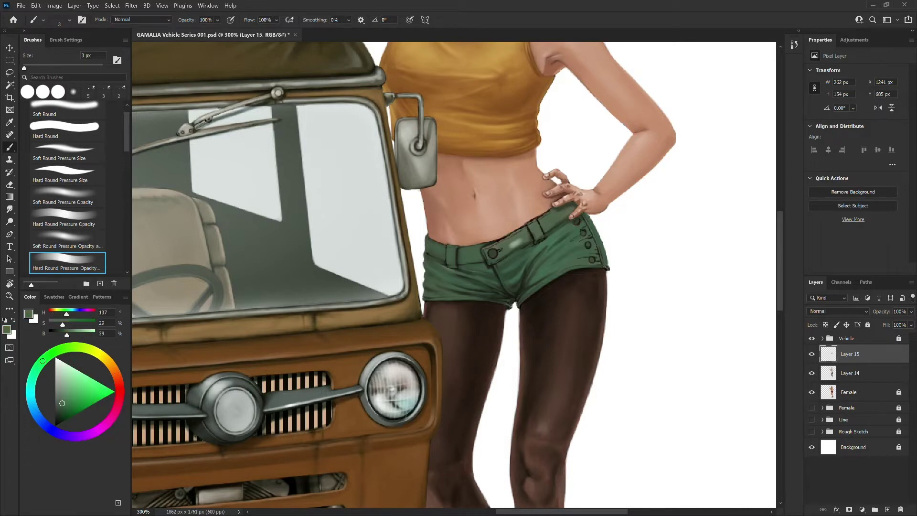
# - Paint over the pale patch on the waistband between the front button and belt loop with sampled greens and a 4 px brush
pyautogui.keyDown('alt'); pyautogui.click(587, 221); pyautogui.keyUp('alt')
pyautogui.keyDown('alt'); pyautogui.click(543, 257); pyautogui.keyUp('alt')
pyautogui.keyDown('alt'); pyautogui.click(553, 234); pyautogui.keyUp('alt')
pyautogui.keyDown('alt'); pyautogui.click(493, 263); pyautogui.keyUp('alt')
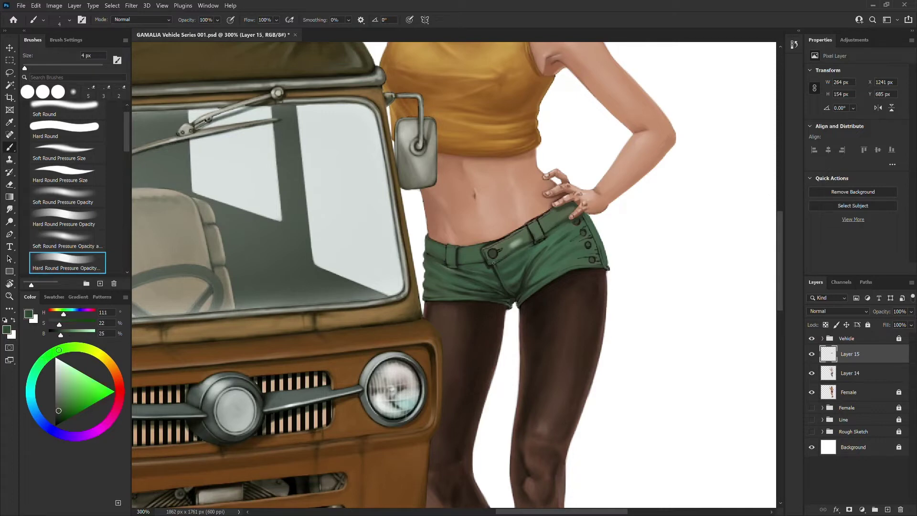
pyautogui.press(']')
pyautogui.keyDown('alt'); pyautogui.click(531, 233); pyautogui.keyUp('alt')
pyautogui.press('[')
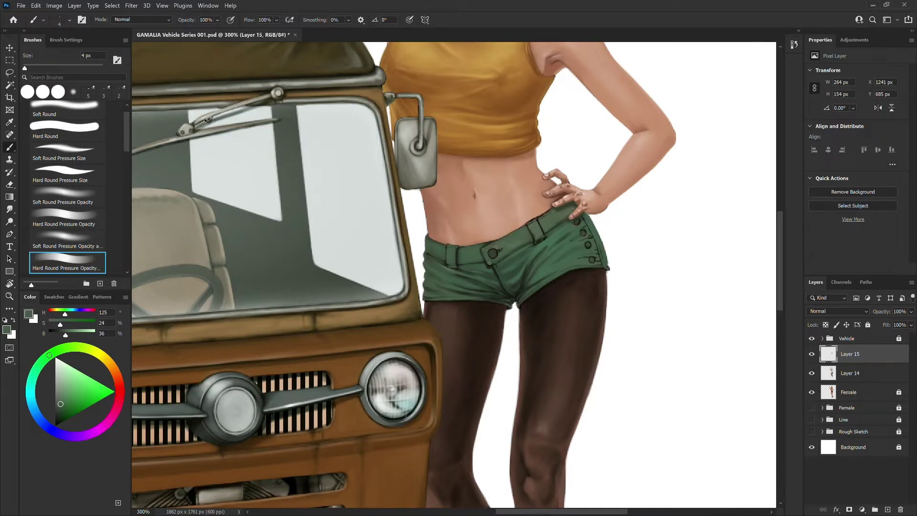
# - Cover the outlined front button on the waistband with sampled green, enlarging the brush for the fill
pyautogui.press(']')
pyautogui.press(']')
pyautogui.moveTo(499, 254); pyautogui.dragTo(491, 252)
pyautogui.press('[')
pyautogui.press('[')
pyautogui.keyDown('alt'); pyautogui.click(501, 262); pyautogui.keyUp('alt')
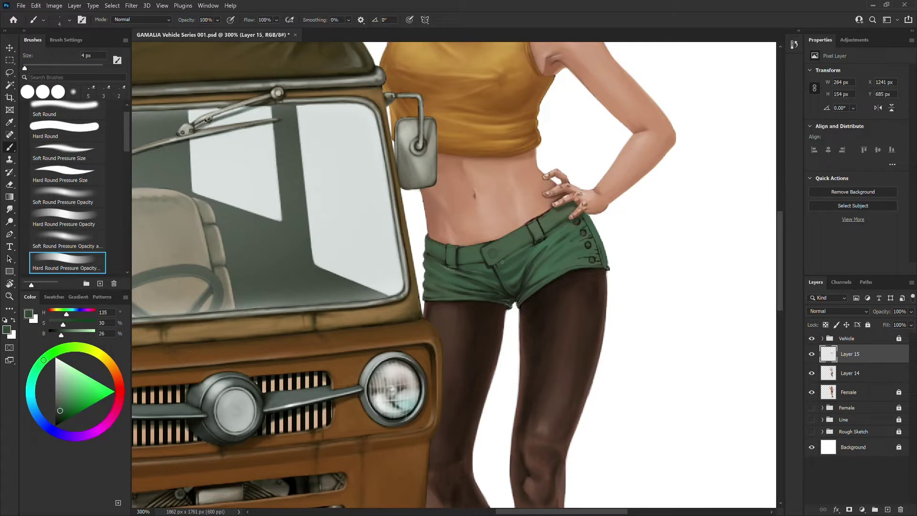
# - Shade the waistband and soften the dark outlines of the belt loop below the hand with sampled greens
pyautogui.keyDown('alt'); pyautogui.click(550, 226); pyautogui.keyUp('alt')
pyautogui.keyDown('alt'); pyautogui.click(558, 217); pyautogui.keyUp('alt')
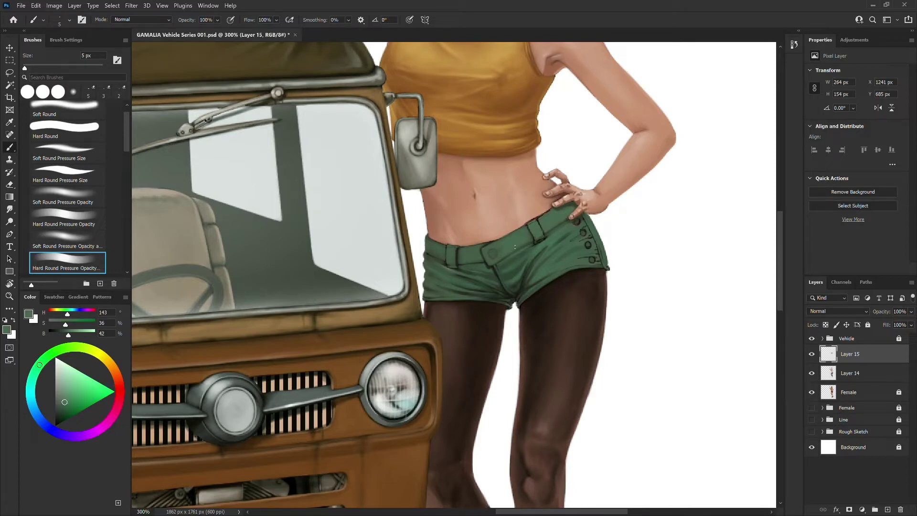
pyautogui.keyDown('alt'); pyautogui.click(505, 258); pyautogui.keyUp('alt')
pyautogui.keyDown('alt'); pyautogui.click(529, 237); pyautogui.keyUp('alt')
pyautogui.keyDown('alt'); pyautogui.click(540, 238); pyautogui.keyUp('alt')
pyautogui.press('[')
pyautogui.keyDown('alt'); pyautogui.click(543, 239); pyautogui.keyUp('alt')
pyautogui.keyDown('alt'); pyautogui.click(544, 238); pyautogui.keyUp('alt')
pyautogui.keyDown('alt'); pyautogui.click(543, 238); pyautogui.keyUp('alt')
pyautogui.press(']')
# - Blend the folds under the belt loop with sampled greens, varying the brush size
pyautogui.press('[')
pyautogui.keyDown('alt'); pyautogui.click(536, 244); pyautogui.keyUp('alt')
pyautogui.keyDown('alt'); pyautogui.click(557, 231); pyautogui.keyUp('alt')
pyautogui.press(']')
pyautogui.keyDown('alt'); pyautogui.click(554, 234); pyautogui.keyUp('alt')
pyautogui.keyDown('alt'); pyautogui.click(528, 247); pyautogui.keyUp('alt')
pyautogui.press(']')
pyautogui.press(']')
pyautogui.keyDown('alt'); pyautogui.click(565, 219); pyautogui.keyUp('alt')
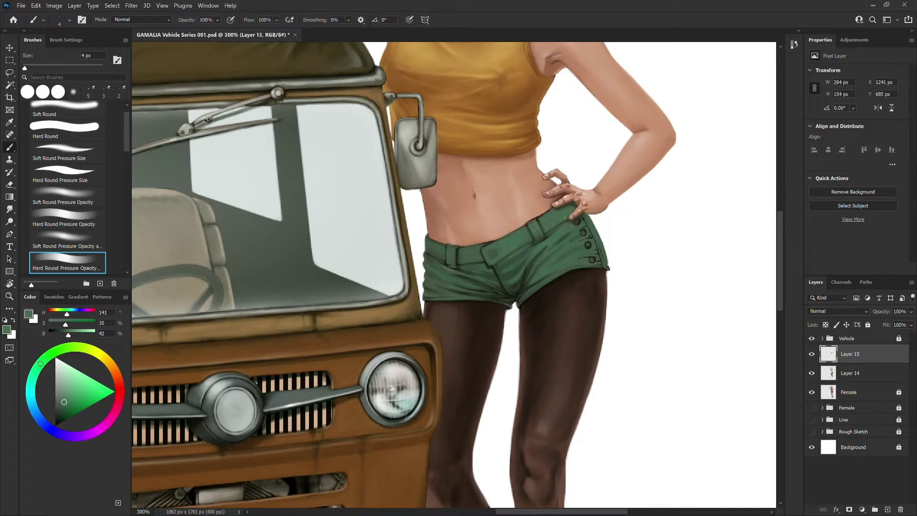
# - Clean up the waistband's upper edge against the belly with sampled green and skin tones
pyautogui.keyDown('alt'); pyautogui.click(527, 274); pyautogui.keyUp('alt')
pyautogui.keyDown('alt'); pyautogui.click(534, 231); pyautogui.keyUp('alt')
pyautogui.press(']')
pyautogui.keyDown('alt'); pyautogui.click(537, 216); pyautogui.keyUp('alt')
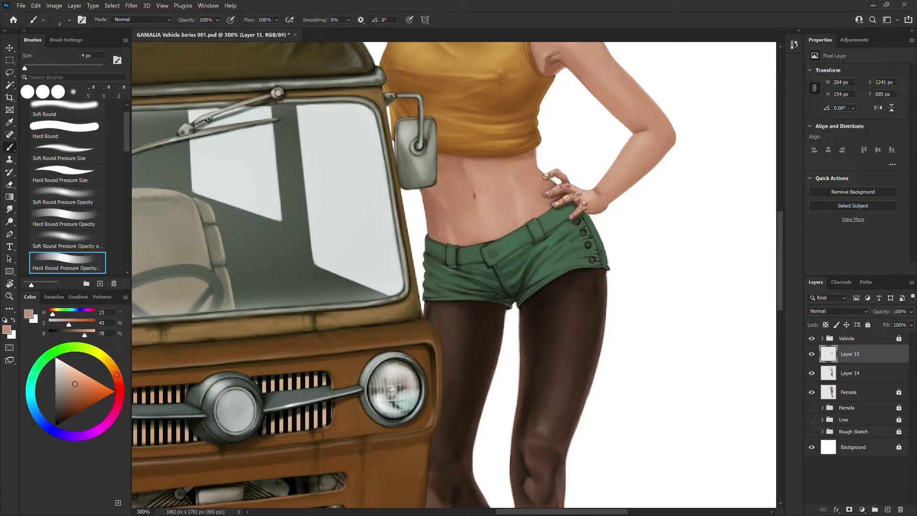
pyautogui.keyDown('alt'); pyautogui.click(505, 230); pyautogui.keyUp('alt')
pyautogui.keyDown('alt'); pyautogui.click(595, 246); pyautogui.keyUp('alt')
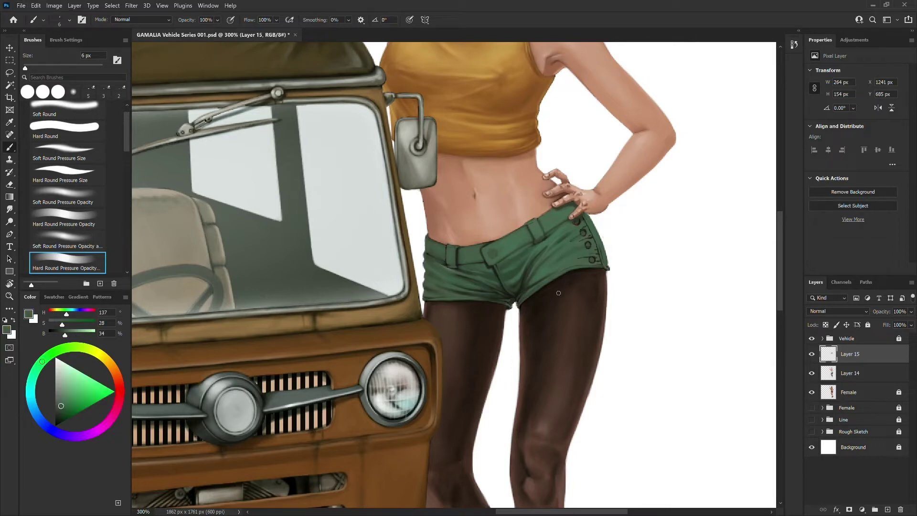
# - Detail the fly with dark green and light-green stitches, using a 2 px Hard Round Pressure Size brush
pyautogui.keyDown('alt'); pyautogui.click(518, 282); pyautogui.keyUp('alt')
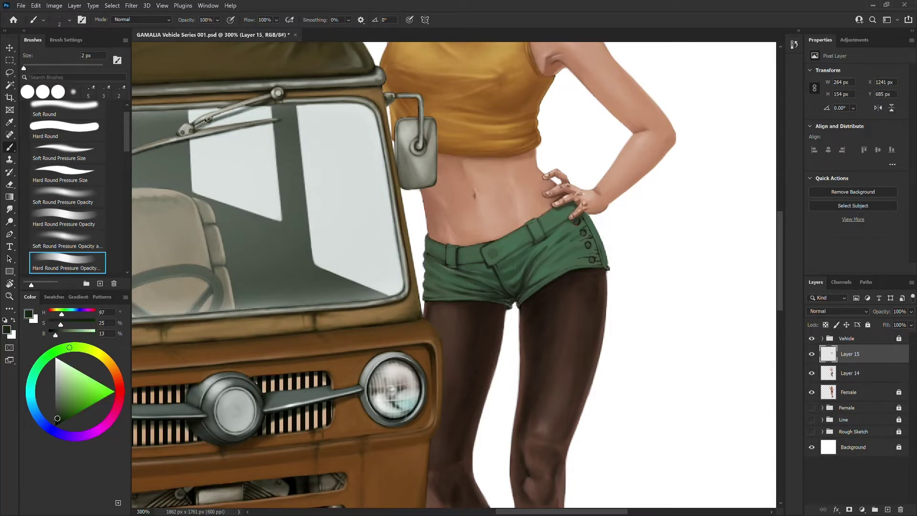
pyautogui.click(79, 174)
pyautogui.keyDown('alt'); pyautogui.click(514, 232); pyautogui.keyUp('alt')
pyautogui.click(71, 372)
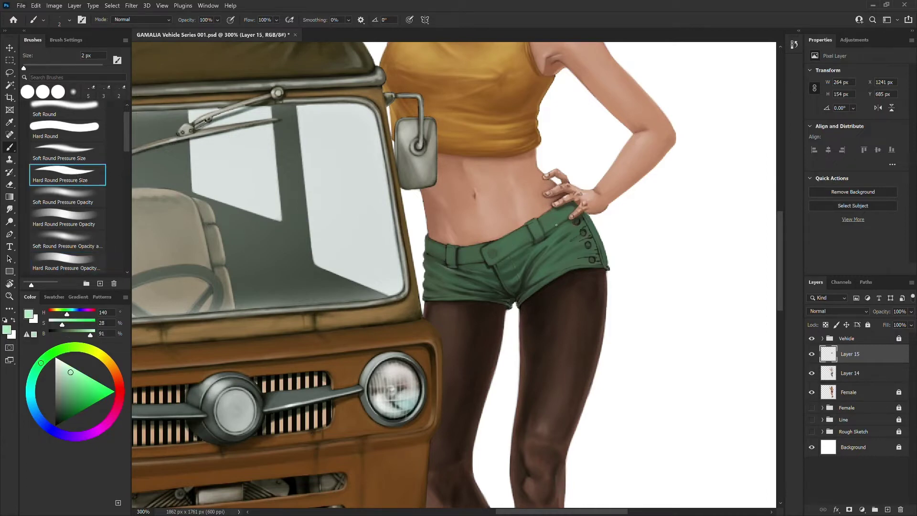
pyautogui.keyDown('alt'); pyautogui.click(512, 258); pyautogui.keyUp('alt')
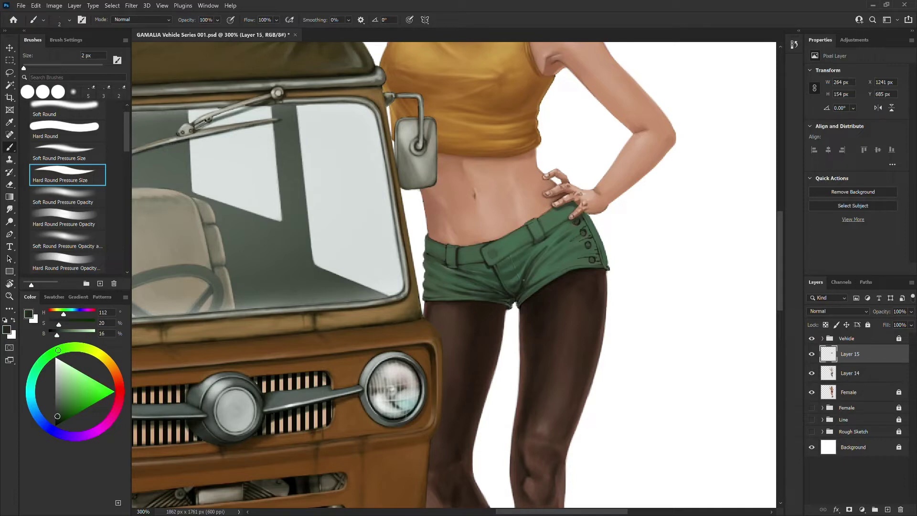
pyautogui.keyDown('alt'); pyautogui.click(463, 277); pyautogui.keyUp('alt')
pyautogui.keyDown('alt'); pyautogui.click(500, 260); pyautogui.keyUp('alt')
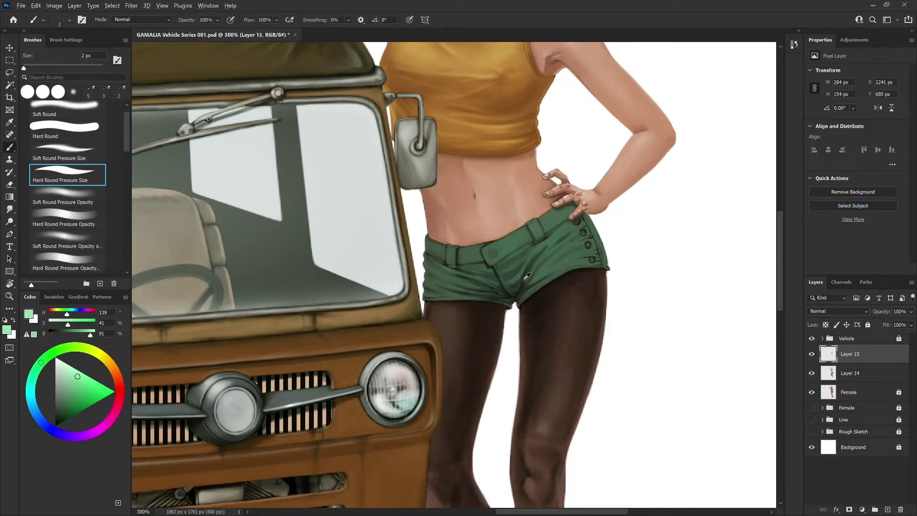
pyautogui.keyDown('alt'); pyautogui.click(499, 272); pyautogui.keyUp('alt')
pyautogui.press(']')
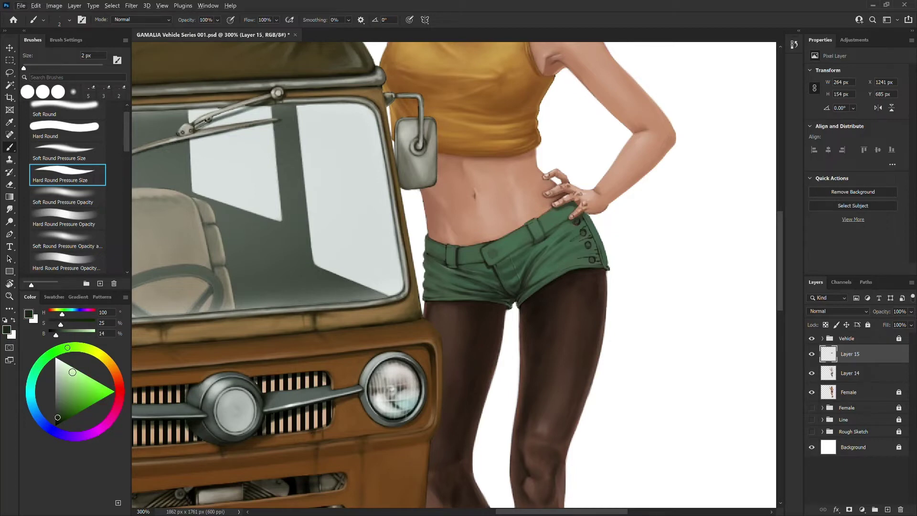
# - Refine the lower fly and crotch seam with sampled greens, switching back to the pressure-opacity hard round brush at 2 px
pyautogui.keyDown('alt'); pyautogui.click(517, 291); pyautogui.keyUp('alt')
pyautogui.press('.')
pyautogui.press('.')
pyautogui.press('.')
pyautogui.press('.')
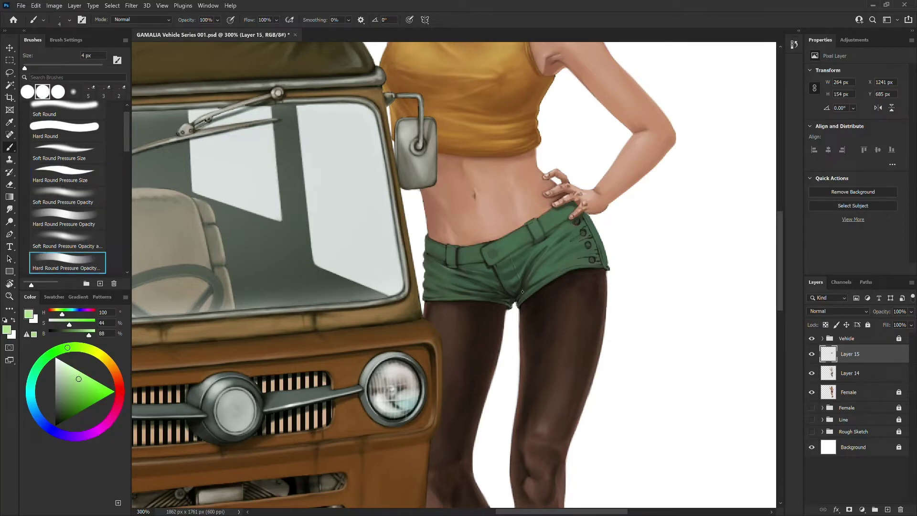
pyautogui.press('[')
pyautogui.keyDown('alt'); pyautogui.click(495, 262); pyautogui.keyUp('alt')
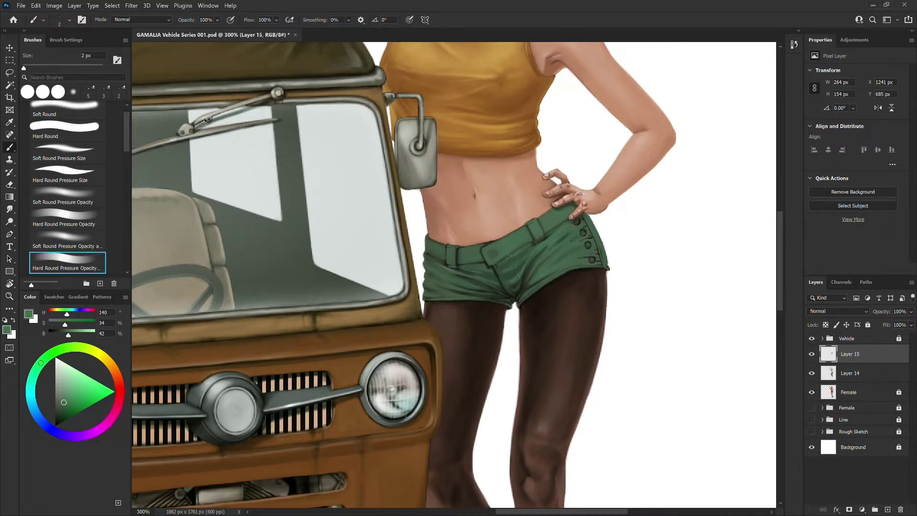
# - Blend the lower edge of the waistband from the fly to the belt loop with sampled greens
pyautogui.press(']')
pyautogui.keyDown('alt'); pyautogui.click(527, 238); pyautogui.keyUp('alt')
pyautogui.keyDown('alt'); pyautogui.click(527, 239); pyautogui.keyUp('alt')
pyautogui.moveTo(501, 258); pyautogui.dragTo(528, 243)
pyautogui.press(']')
pyautogui.press(']')
pyautogui.keyDown('alt'); pyautogui.click(539, 239); pyautogui.keyUp('alt')
pyautogui.press('[')
pyautogui.press('[')
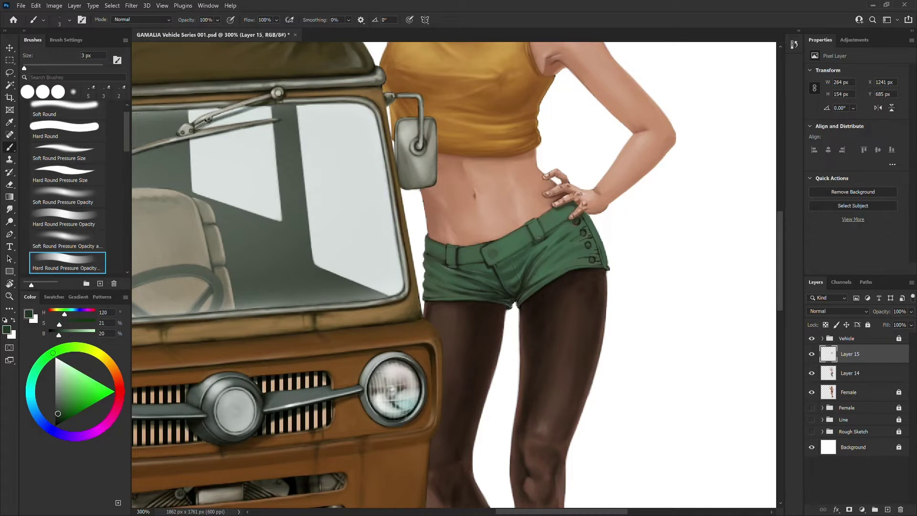
# - Tidy the belly edge above the waistband with sampled skin tone and the waistband's front corner with sampled green
pyautogui.keyDown('alt'); pyautogui.click(520, 223); pyautogui.keyUp('alt')
pyautogui.press(']')
pyautogui.press(']')
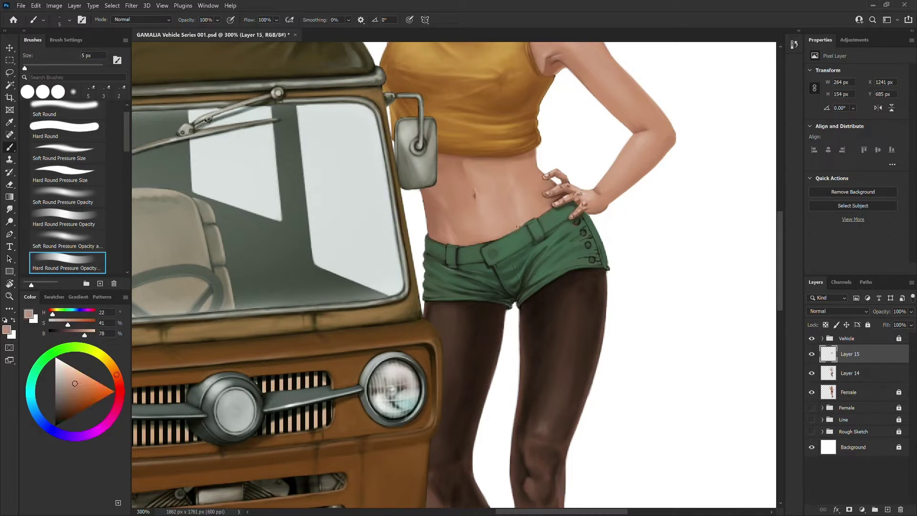
pyautogui.keyDown('alt'); pyautogui.click(471, 243); pyautogui.keyUp('alt')
pyautogui.keyDown('alt'); pyautogui.click(488, 262); pyautogui.keyUp('alt')
pyautogui.press('[')
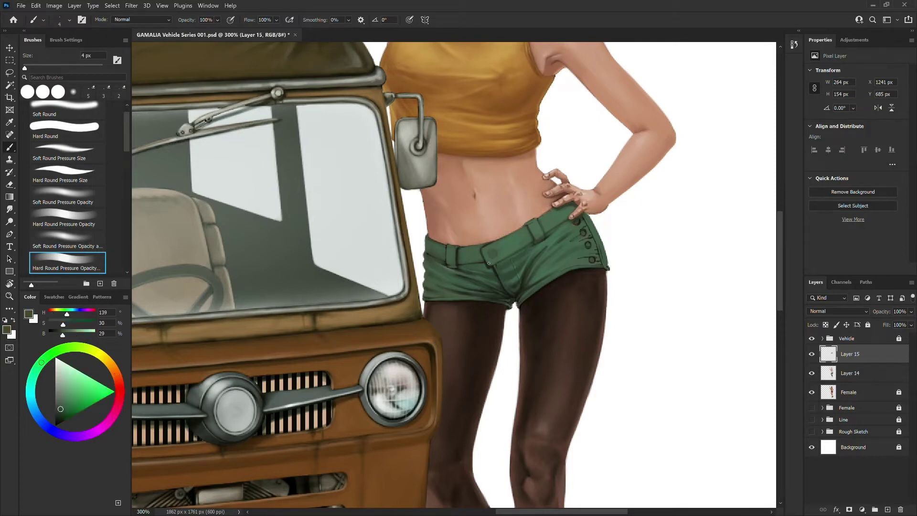
# - Refine the outer side edge of the shorts below the hand with sampled dark green and a lighter green
pyautogui.keyDown('alt'); pyautogui.click(582, 219); pyautogui.keyUp('alt')
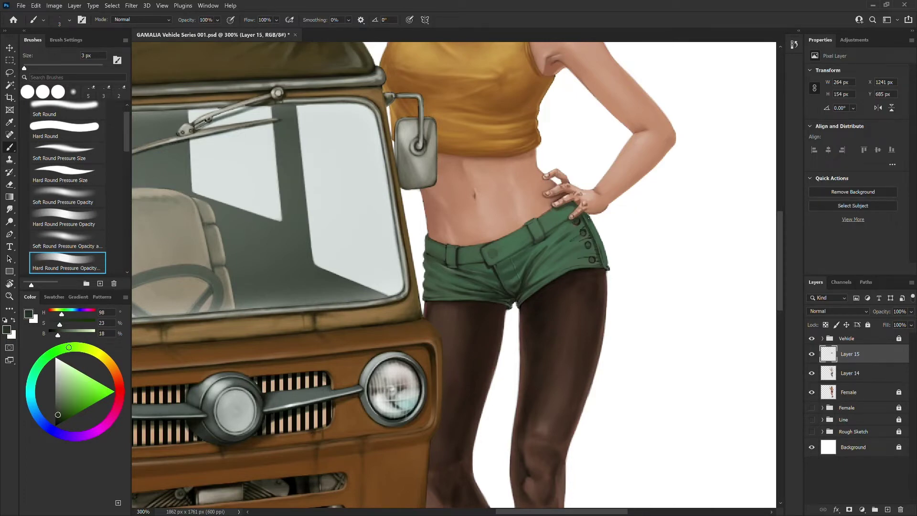
pyautogui.keyDown('alt'); pyautogui.click(606, 258); pyautogui.keyUp('alt')
pyautogui.press('[')
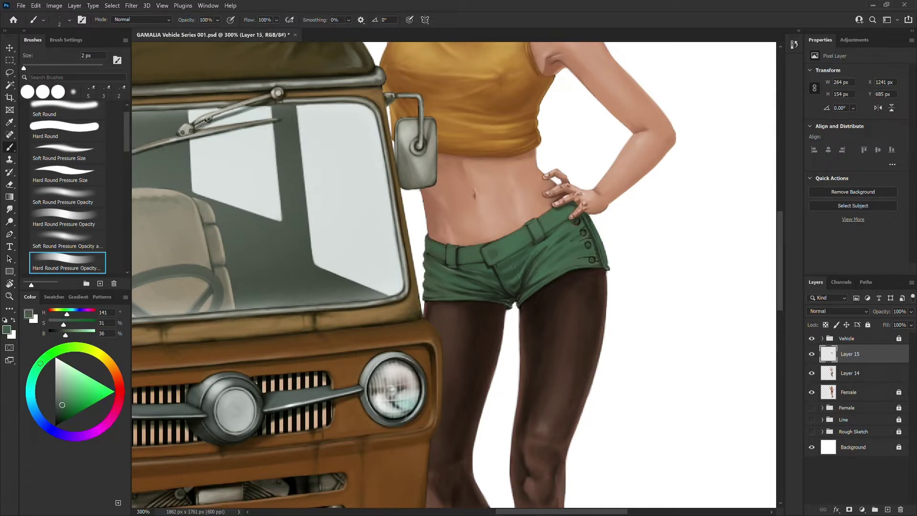
pyautogui.click(69, 377)
pyautogui.press(']')
pyautogui.press(']')
pyautogui.moveTo(604, 255)
pyautogui.mouseDown()
pyautogui.moveTo(582, 228)
pyautogui.moveTo(595, 261)
pyautogui.mouseUp()
# - Paint over the outlined side buttons on the hip with greens sampled from the surrounding fabric
pyautogui.keyDown('alt'); pyautogui.click(573, 226); pyautogui.keyUp('alt')
pyautogui.press(']')
pyautogui.keyDown('alt'); pyautogui.click(573, 223); pyautogui.keyUp('alt')
pyautogui.keyDown('alt'); pyautogui.click(584, 218); pyautogui.keyUp('alt')
pyautogui.keyDown('alt'); pyautogui.click(569, 231); pyautogui.keyUp('alt')
pyautogui.keyDown('alt'); pyautogui.click(582, 243); pyautogui.keyUp('alt')
pyautogui.keyDown('alt'); pyautogui.click(586, 258); pyautogui.keyUp('alt')
pyautogui.press('[')
pyautogui.keyDown('alt'); pyautogui.click(551, 276); pyautogui.keyUp('alt')
pyautogui.keyDown('alt'); pyautogui.click(600, 260); pyautogui.keyUp('alt')
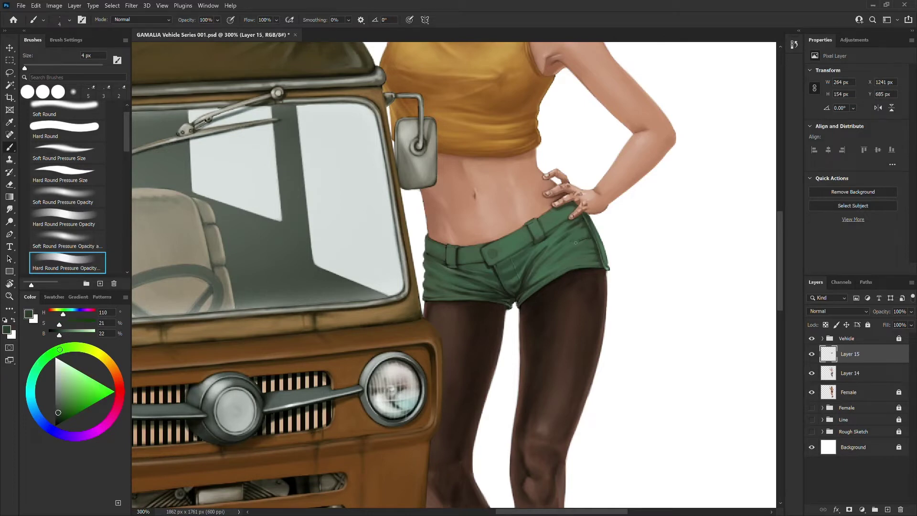
# - Shade the side seam and nearby folds on the hip with sampled greens, using small brush sizes
pyautogui.keyDown('alt'); pyautogui.click(589, 245); pyautogui.keyUp('alt')
pyautogui.press('[')
pyautogui.keyDown('alt'); pyautogui.click(587, 247); pyautogui.keyUp('alt')
pyautogui.press('[')
pyautogui.keyDown('alt'); pyautogui.click(595, 253); pyautogui.keyUp('alt')
pyautogui.keyDown('alt'); pyautogui.click(583, 257); pyautogui.keyUp('alt')
pyautogui.keyDown('alt'); pyautogui.click(581, 227); pyautogui.keyUp('alt')
pyautogui.press('[')
pyautogui.keyDown('alt'); pyautogui.click(562, 231); pyautogui.keyUp('alt')
pyautogui.keyDown('alt'); pyautogui.click(592, 230); pyautogui.keyUp('alt')
pyautogui.press(']')
pyautogui.keyDown('alt'); pyautogui.click(560, 249); pyautogui.keyUp('alt')
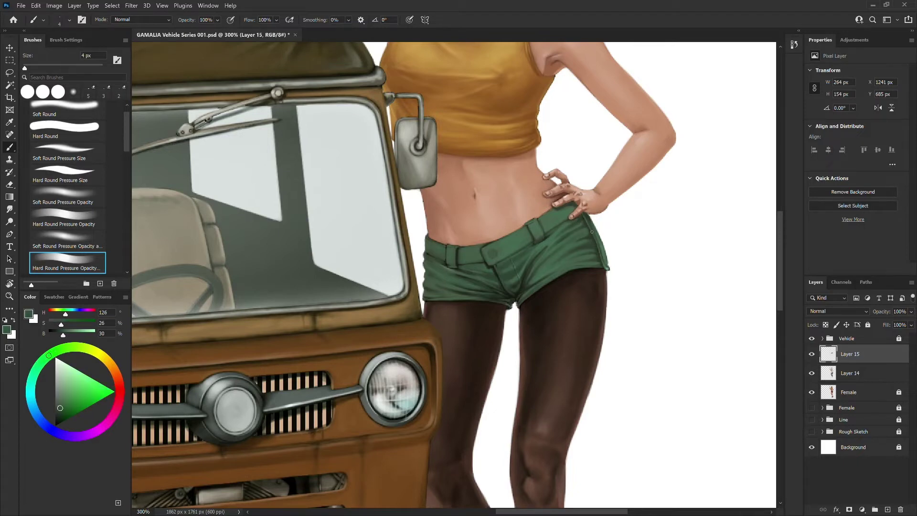
# - Blend the thigh folds beside the side seam and touch up the fabric under the vehicle-side belt loop with sampled greens
pyautogui.keyDown('alt'); pyautogui.click(562, 253); pyautogui.keyUp('alt')
pyautogui.press(']')
pyautogui.press(']')
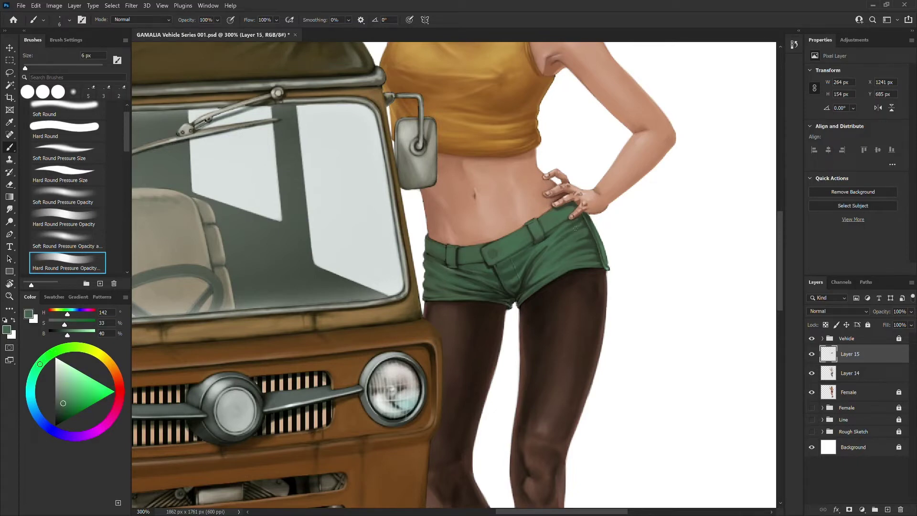
pyautogui.press('[')
pyautogui.keyDown('alt'); pyautogui.click(556, 258); pyautogui.keyUp('alt')
pyautogui.keyDown('alt'); pyautogui.click(555, 255); pyautogui.keyUp('alt')
pyautogui.keyDown('alt'); pyautogui.click(465, 270); pyautogui.keyUp('alt')
pyautogui.press('[')
pyautogui.keyDown('alt'); pyautogui.click(452, 265); pyautogui.keyUp('alt')
pyautogui.press('[')
pyautogui.keyDown('alt'); pyautogui.click(595, 250); pyautogui.keyUp('alt')
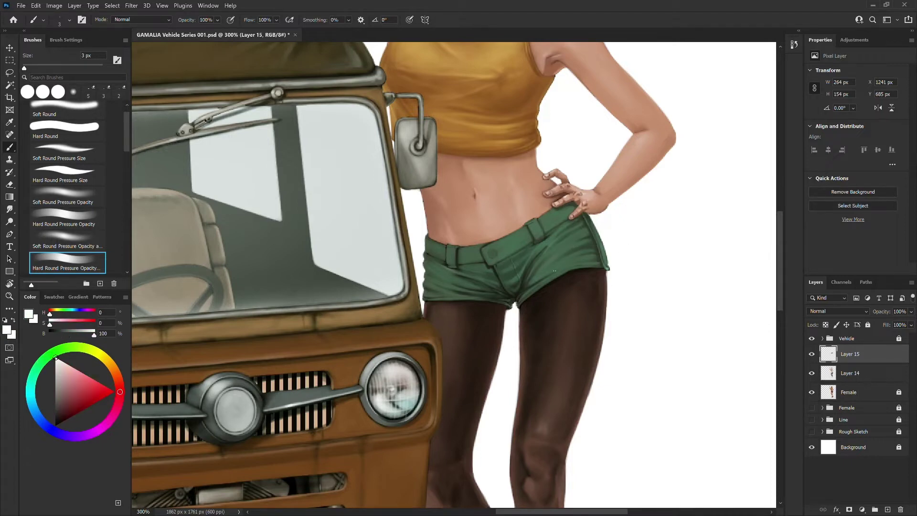
# - Smooth the folds across both legs of the shorts with sampled greens, using 4 px and 5 px brushes
pyautogui.press(']')
pyautogui.keyDown('alt'); pyautogui.click(571, 246); pyautogui.keyUp('alt')
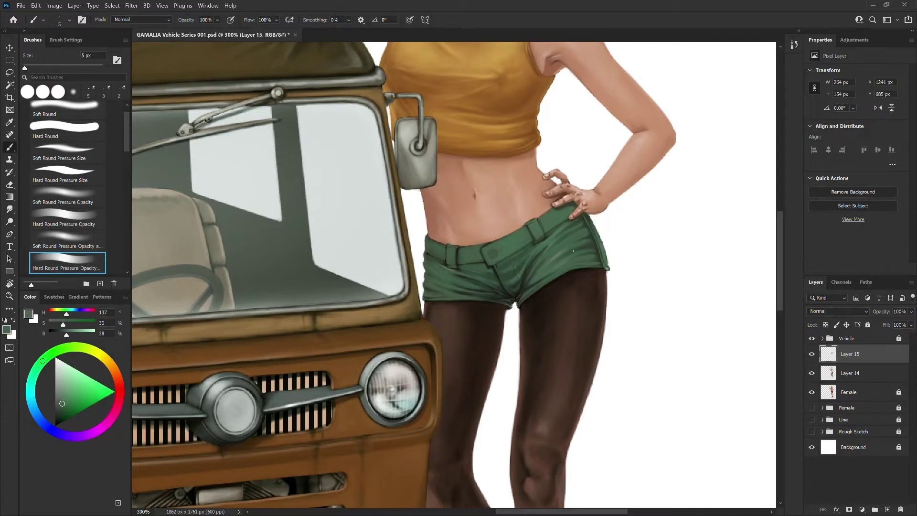
pyautogui.keyDown('alt'); pyautogui.click(574, 254); pyautogui.keyUp('alt')
pyautogui.press('[')
pyautogui.keyDown('alt'); pyautogui.click(563, 235); pyautogui.keyUp('alt')
pyautogui.press(']')
pyautogui.keyDown('alt'); pyautogui.click(568, 245); pyautogui.keyUp('alt')
pyautogui.keyDown('alt'); pyautogui.click(526, 270); pyautogui.keyUp('alt')
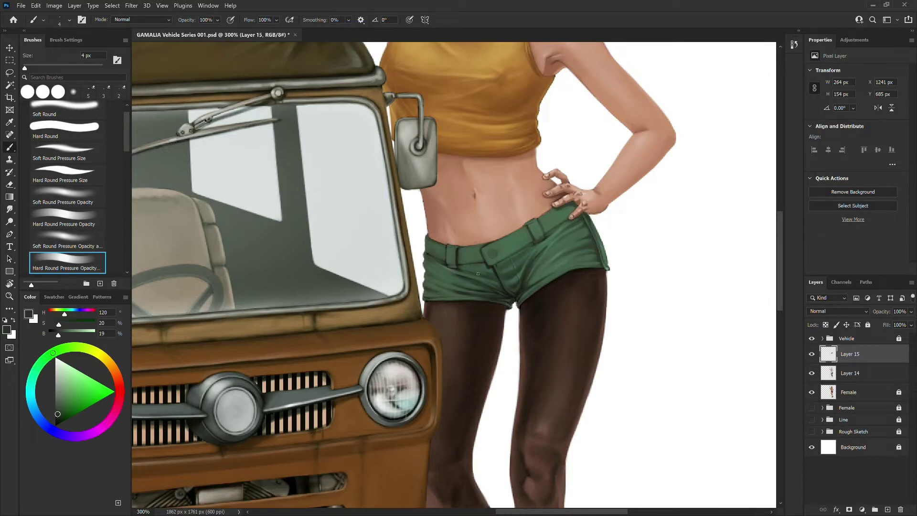
pyautogui.press(']')
pyautogui.keyDown('alt'); pyautogui.click(458, 268); pyautogui.keyUp('alt')
pyautogui.keyDown('alt'); pyautogui.click(593, 240); pyautogui.keyUp('alt')
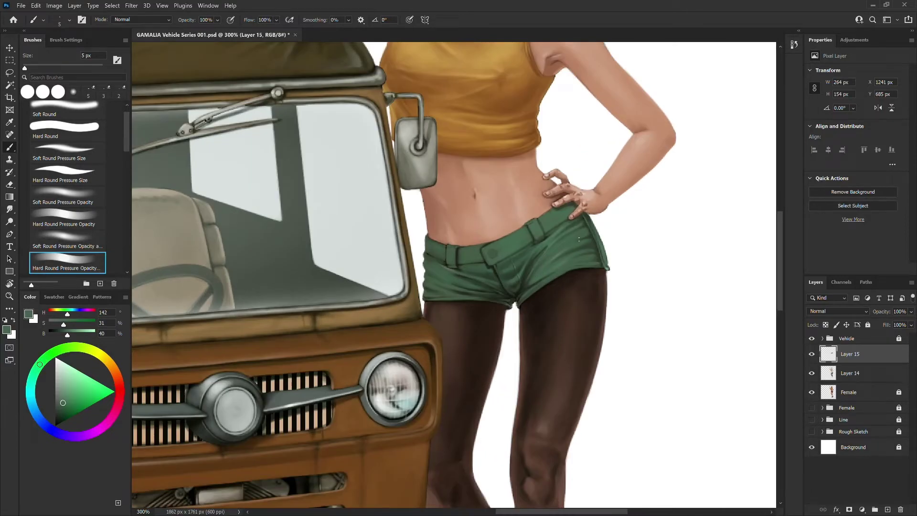
# - Paint a small dark buttonhole at the front of the waistband with sampled tones and a 2 px brush
pyautogui.hotkey('ctrl', '-')
pyautogui.hotkey('ctrl', '-')
pyautogui.hotkey('ctrl', '+')
pyautogui.hotkey('ctrl', '+')
pyautogui.hotkey('ctrl', '+')
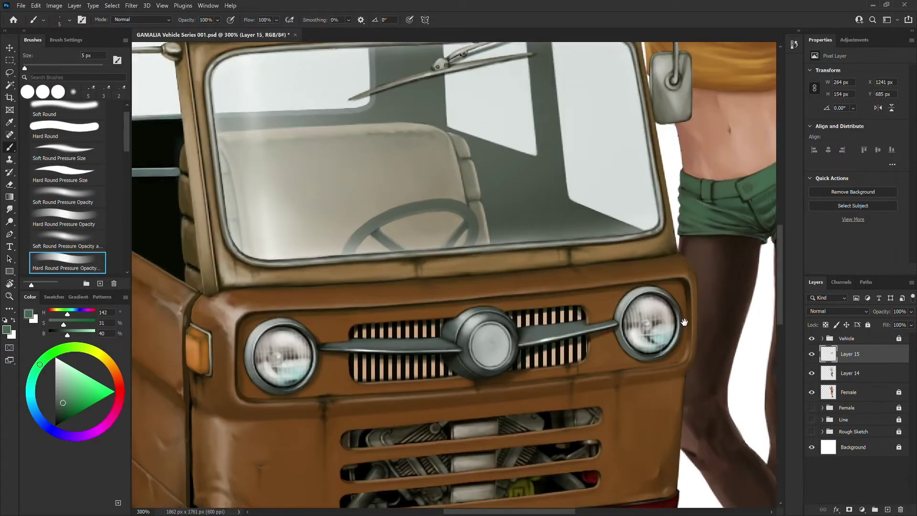
pyautogui.hotkey('ctrl', '-')
pyautogui.moveTo(682, 321); pyautogui.dragTo(427, 406)
pyautogui.moveTo(629, 352); pyautogui.dragTo(656, 348)
pyautogui.keyDown('alt'); pyautogui.click(521, 264); pyautogui.keyUp('alt')
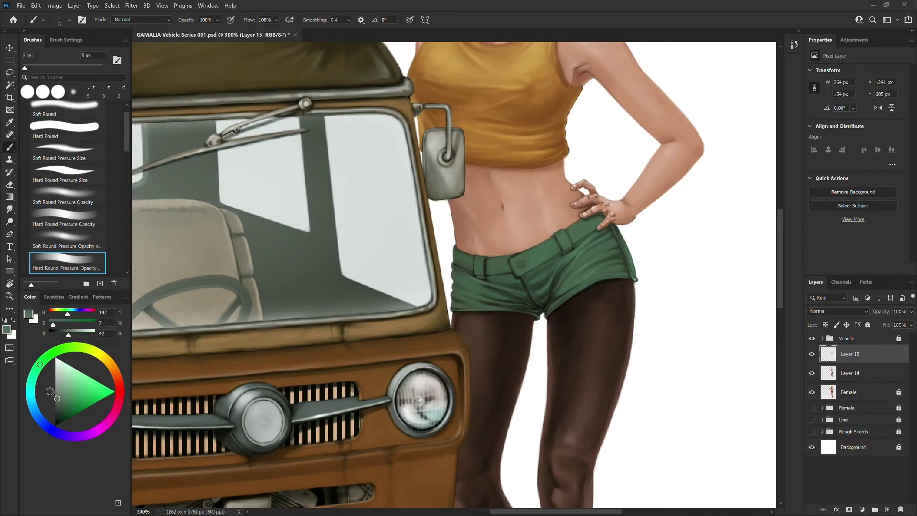
pyautogui.keyDown('alt'); pyautogui.click(528, 261); pyautogui.keyUp('alt')
pyautogui.press('[')
pyautogui.press('[')
pyautogui.press('[')
pyautogui.keyDown('alt'); pyautogui.click(527, 261); pyautogui.keyUp('alt')
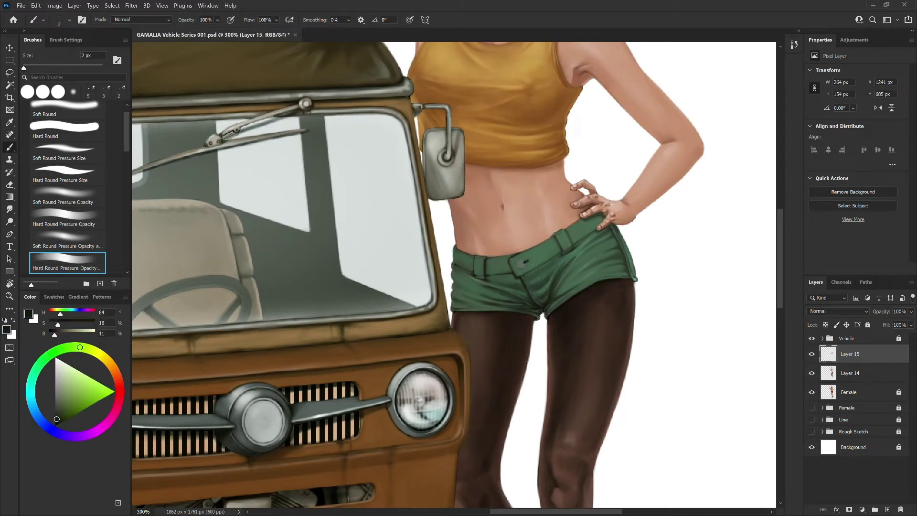
pyautogui.keyDown('alt'); pyautogui.click(528, 261); pyautogui.keyUp('alt')
pyautogui.keyDown('alt'); pyautogui.click(528, 259); pyautogui.keyUp('alt')
# - Add fine light-green stitching around the buttonhole with the Hard Round Pressure Size brush at 1 px
pyautogui.click(73, 372)
pyautogui.click(77, 178)
pyautogui.press('[')
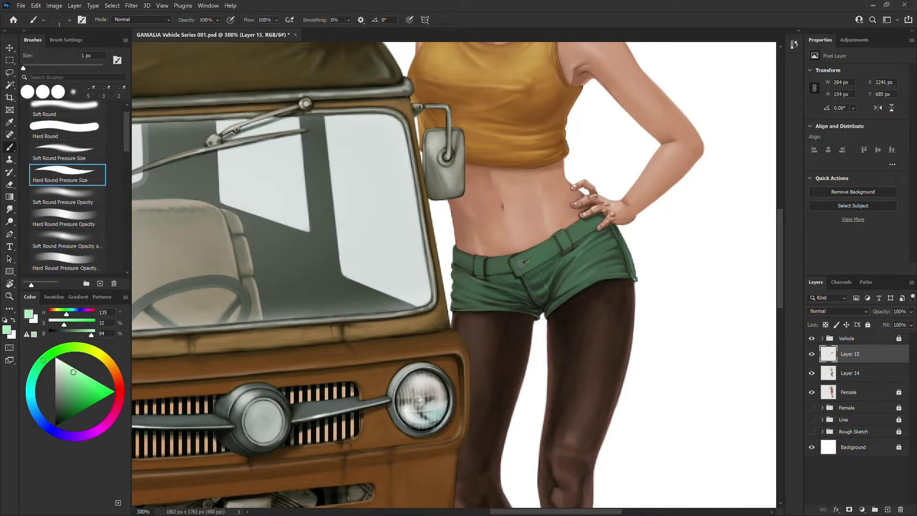
pyautogui.keyDown('alt'); pyautogui.click(525, 261); pyautogui.keyUp('alt')
pyautogui.press(']')
pyautogui.press(']')
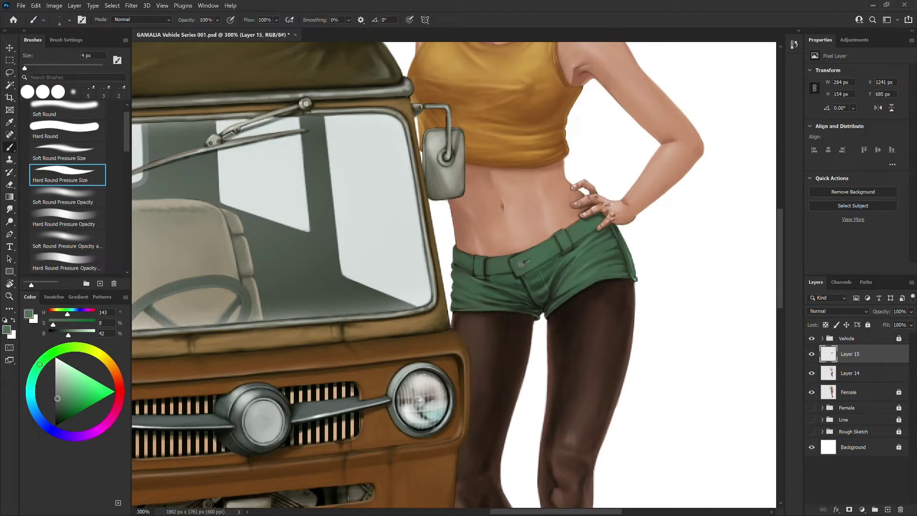
# - Paint dark grey round buttons on the waistband and down the hip at 5 px, checking their positions with Layer 15 hidden
pyautogui.keyDown('alt'); pyautogui.click(522, 261); pyautogui.keyUp('alt')
pyautogui.keyDown('alt'); pyautogui.click(523, 261); pyautogui.keyUp('alt')
pyautogui.press(']')
pyautogui.click(812, 354)
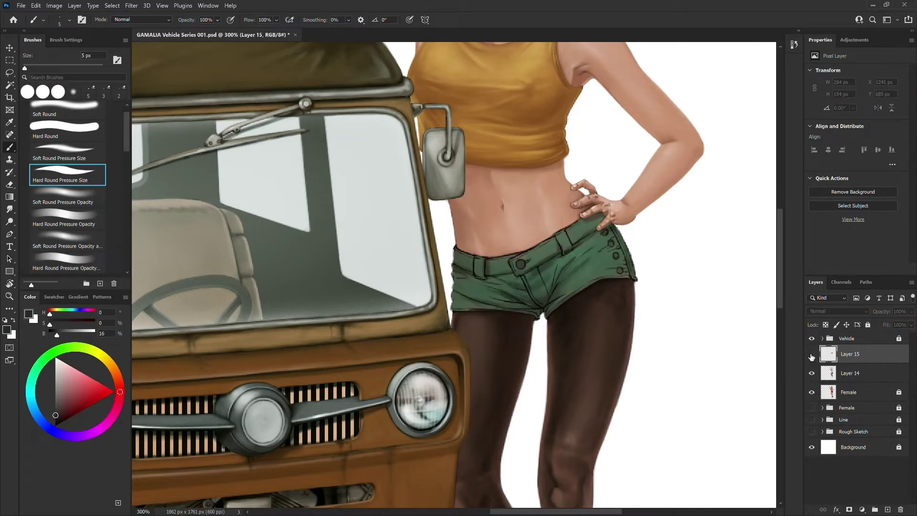
pyautogui.click(811, 354)
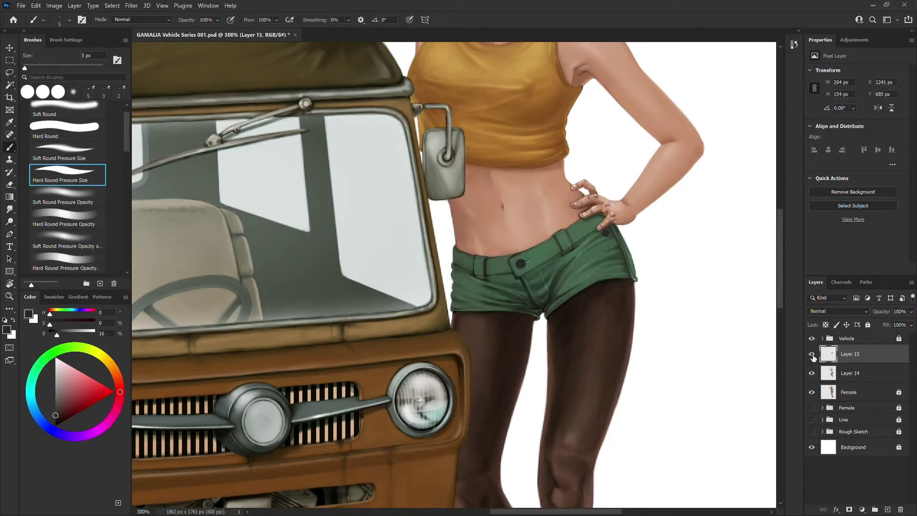
pyautogui.click(613, 245)
pyautogui.click(619, 271)
# - Darken the hip buttons with black at 4 px and blend around them using sampled greens and the Hard Round Pressure Opacity brush
pyautogui.press('d')
pyautogui.press('[')
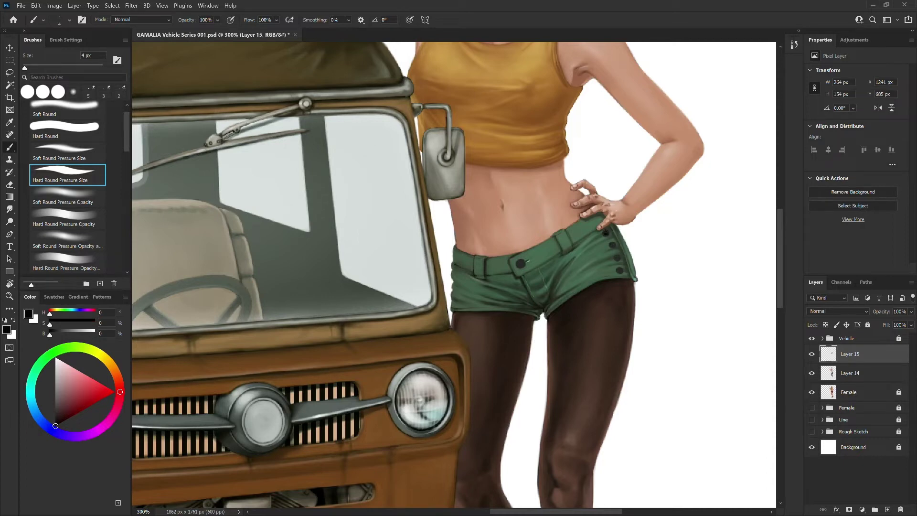
pyautogui.click(67, 261)
pyautogui.keyDown('alt'); pyautogui.click(524, 263); pyautogui.keyUp('alt')
pyautogui.keyDown('alt'); pyautogui.click(621, 244); pyautogui.keyUp('alt')
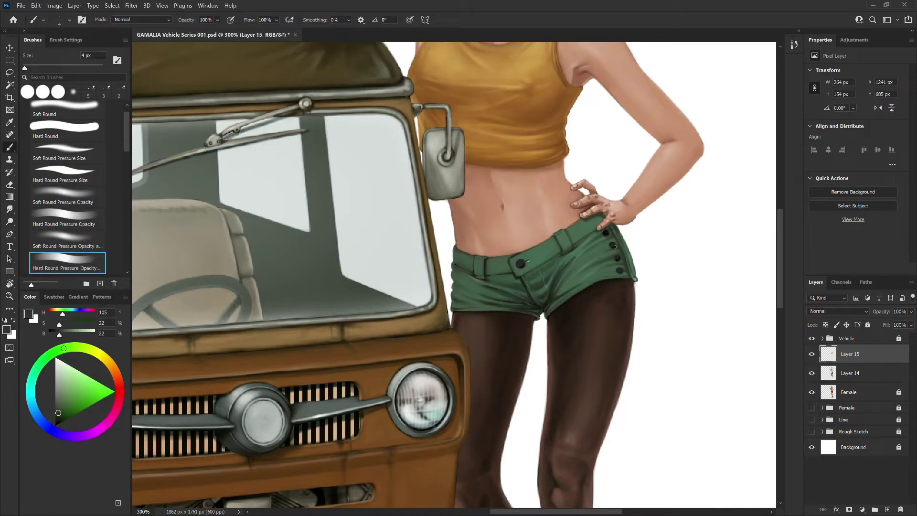
pyautogui.press('[')
pyautogui.keyDown('alt'); pyautogui.click(602, 259); pyautogui.keyUp('alt')
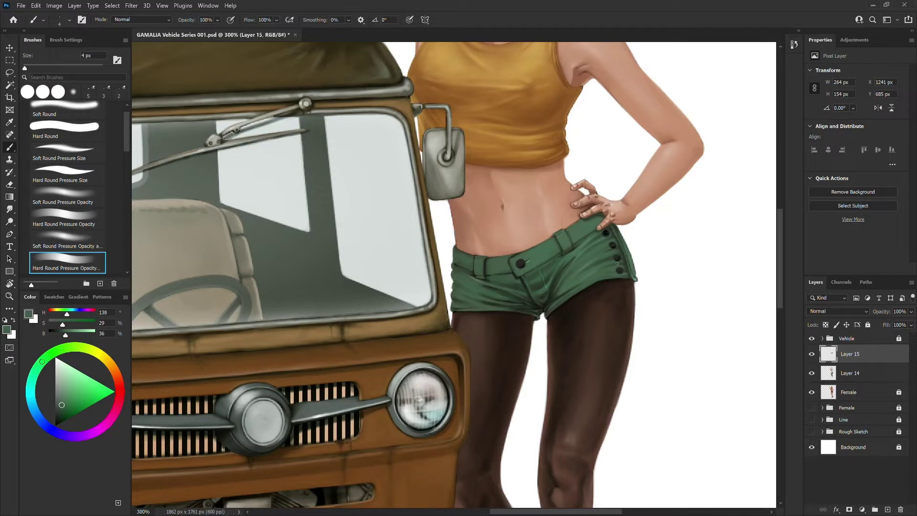
# - Refine the shading on the hip and waistband buttons with sampled dark tones and mid grey, using 3 px and 4 px brushes
pyautogui.keyDown('alt'); pyautogui.click(629, 269); pyautogui.keyUp('alt')
pyautogui.keyDown('alt'); pyautogui.click(624, 263); pyautogui.keyUp('alt')
pyautogui.press('[')
pyautogui.keyDown('alt'); pyautogui.click(619, 272); pyautogui.keyUp('alt')
pyautogui.keyDown('alt'); pyautogui.click(617, 268); pyautogui.keyUp('alt')
pyautogui.keyDown('alt'); pyautogui.click(619, 270); pyautogui.keyUp('alt')
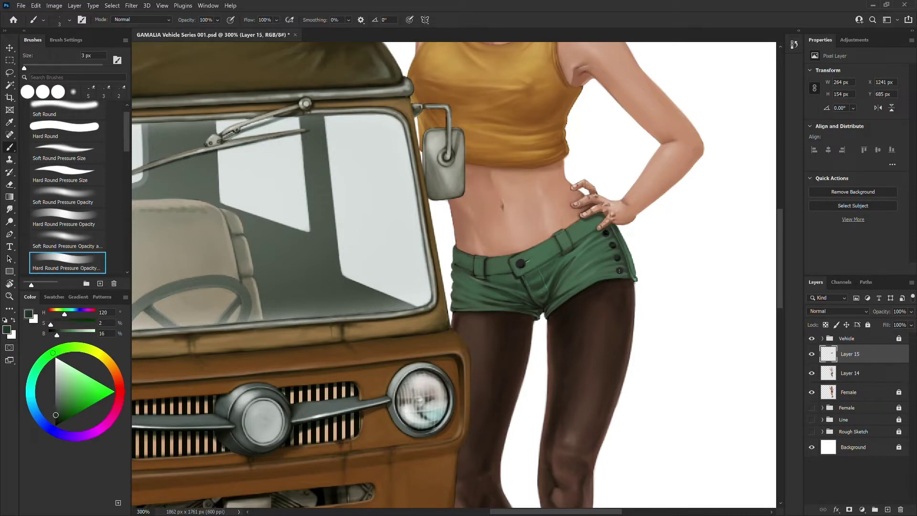
pyautogui.keyDown('alt'); pyautogui.click(607, 234); pyautogui.keyUp('alt')
pyautogui.keyDown('alt'); pyautogui.click(608, 234); pyautogui.keyUp('alt')
pyautogui.keyDown('alt'); pyautogui.click(623, 252); pyautogui.keyUp('alt')
pyautogui.press(']')
pyautogui.press(']')
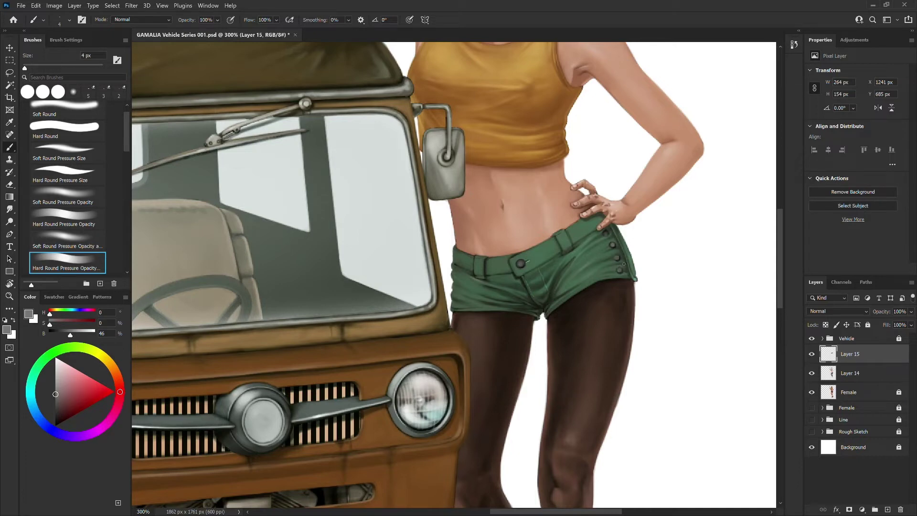
# - Add light grey and white metallic highlights to the hip buttons and the front waistband button with a 2 px brush
pyautogui.keyDown('alt'); pyautogui.click(608, 233); pyautogui.keyUp('alt')
pyautogui.keyDown('alt'); pyautogui.click(607, 235); pyautogui.keyUp('alt')
pyautogui.keyDown('alt'); pyautogui.click(608, 237); pyautogui.keyUp('alt')
pyautogui.press('[')
pyautogui.press('[')
pyautogui.keyDown('alt'); pyautogui.click(604, 235); pyautogui.keyUp('alt')
pyautogui.press(']')
pyautogui.click(612, 244)
pyautogui.click(521, 263)
pyautogui.click(521, 262)
pyautogui.click(521, 264)
pyautogui.moveTo(522, 263); pyautogui.dragTo(520, 263)
pyautogui.keyDown('alt'); pyautogui.click(541, 329); pyautogui.keyUp('alt')
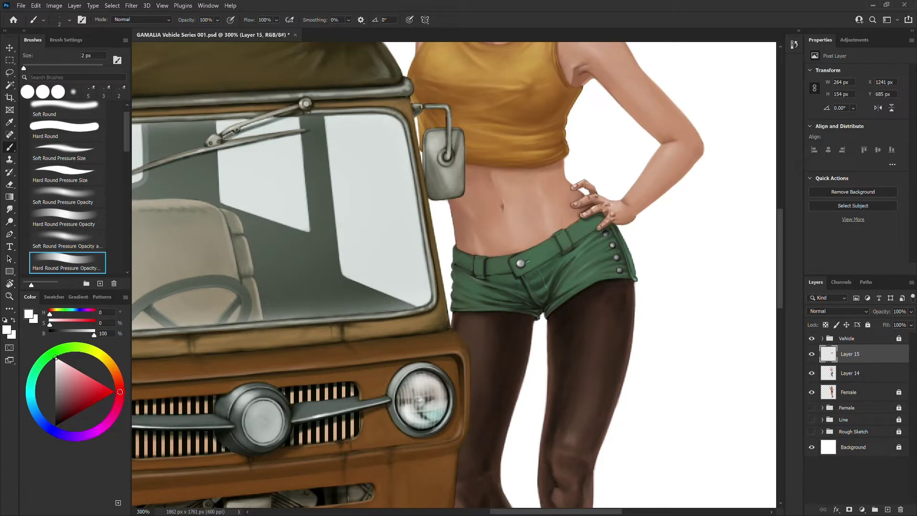
# - Paint pale green edge highlights on the waistband's front flap and the belt loop nearest the hand at 2 px
pyautogui.keyDown('alt'); pyautogui.click(578, 252); pyautogui.keyUp('alt')
pyautogui.click(66, 378)
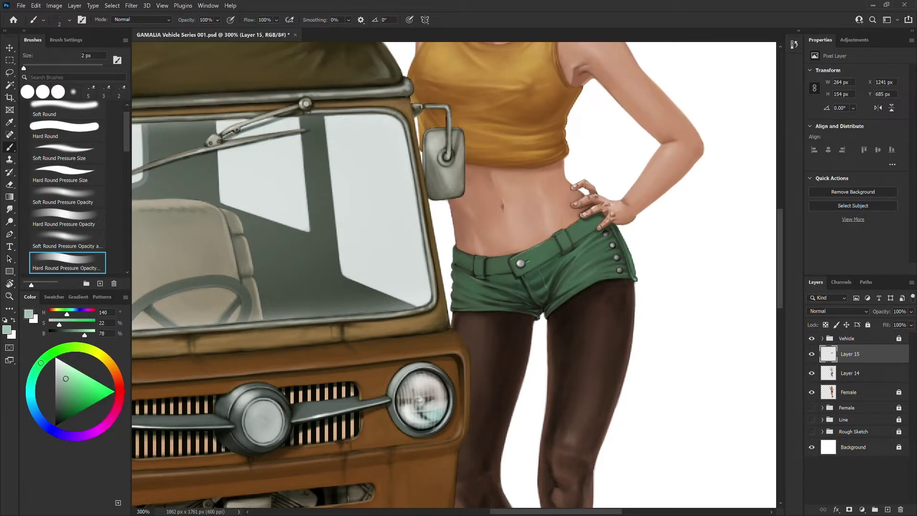
pyautogui.moveTo(510, 262); pyautogui.dragTo(514, 272)
pyautogui.moveTo(554, 234); pyautogui.dragTo(562, 248)
pyautogui.keyDown('alt'); pyautogui.click(563, 227); pyautogui.keyUp('alt')
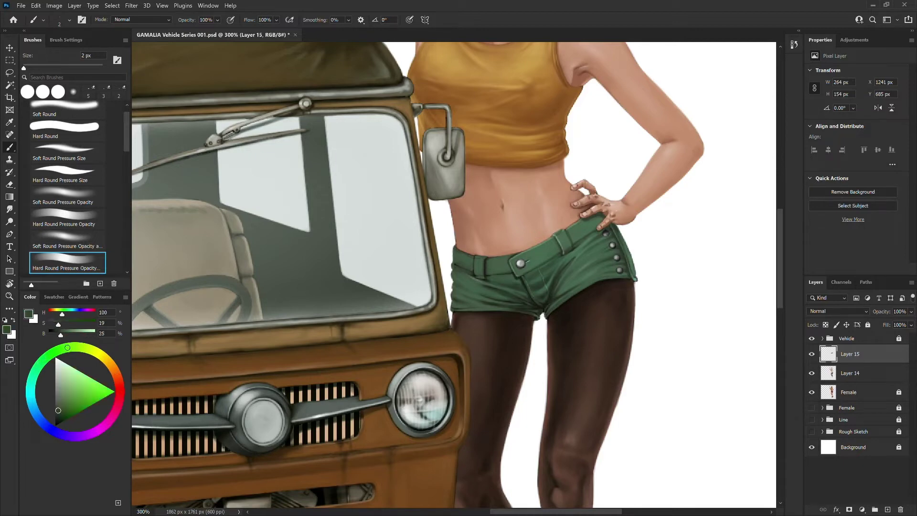
pyautogui.keyDown('alt'); pyautogui.click(566, 252); pyautogui.keyUp('alt')
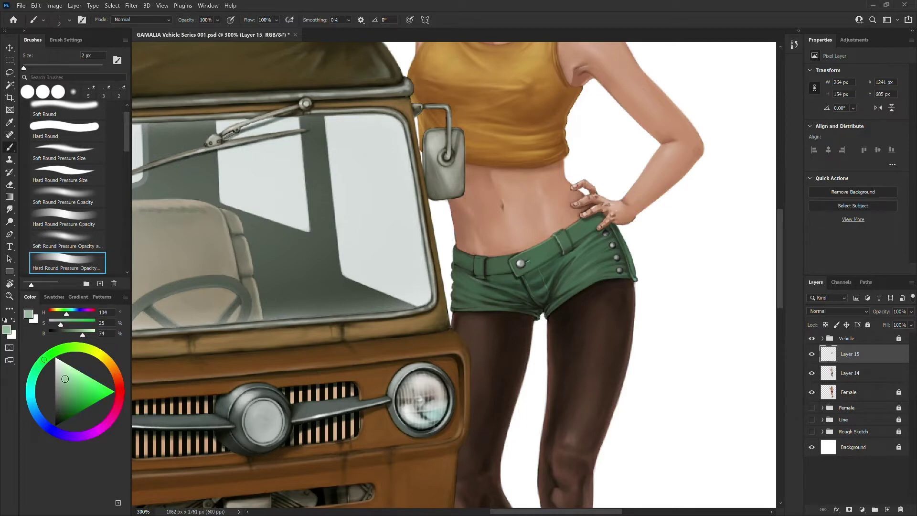
pyautogui.click(75, 378)
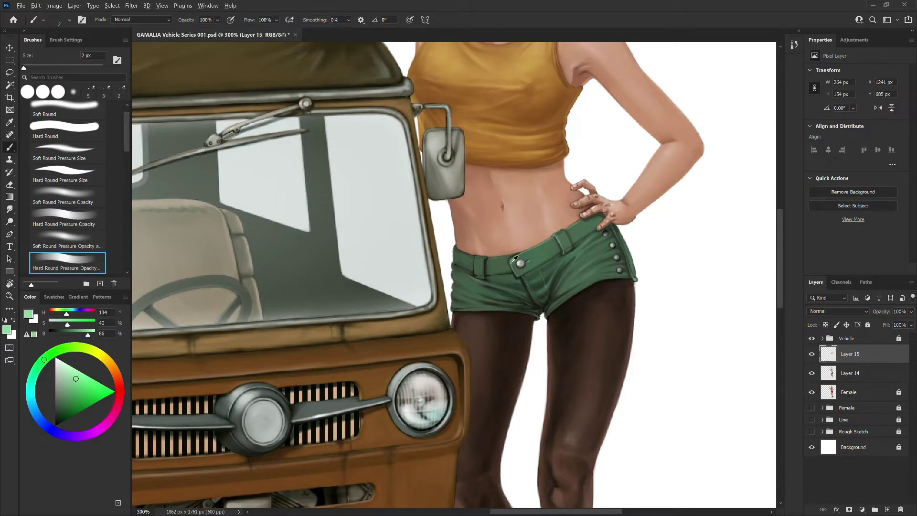
# - Lighten the belt loop nearest the vehicle with muted green and touch up the flap's edge using the Hard Round Pressure Size brush
pyautogui.keyDown('alt'); pyautogui.click(500, 256); pyautogui.keyUp('alt')
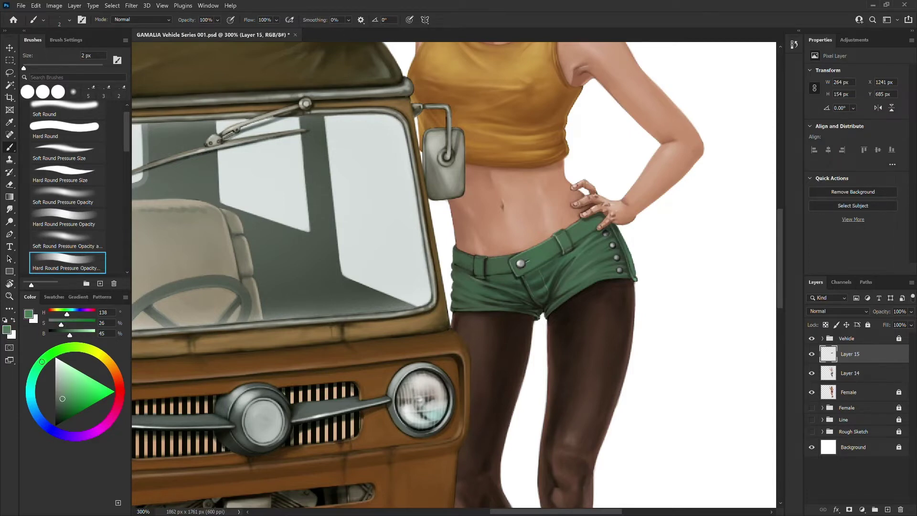
pyautogui.moveTo(484, 261); pyautogui.dragTo(484, 273)
pyautogui.click(78, 174)
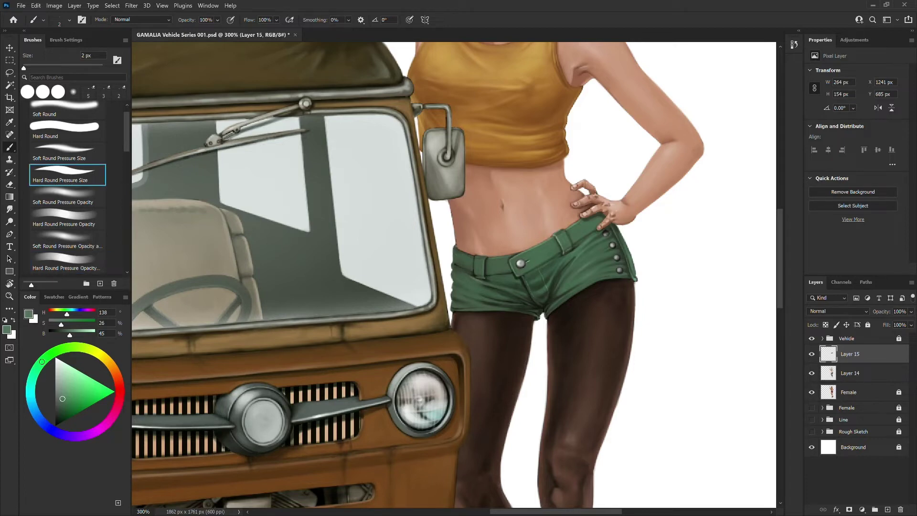
pyautogui.keyDown('alt'); pyautogui.click(519, 258); pyautogui.keyUp('alt')
pyautogui.keyDown('alt'); pyautogui.click(516, 259); pyautogui.keyUp('alt')
# - Smooth the waistband around the belt loop nearest the hand with sampled greens and the Hard Round Pressure Opacity brush at 4 px
pyautogui.keyDown('alt'); pyautogui.click(576, 227); pyautogui.keyUp('alt')
pyautogui.press('.')
pyautogui.press('.')
pyautogui.press('.')
pyautogui.press('.')
pyautogui.keyDown('alt'); pyautogui.click(570, 234); pyautogui.keyUp('alt')
pyautogui.press(']')
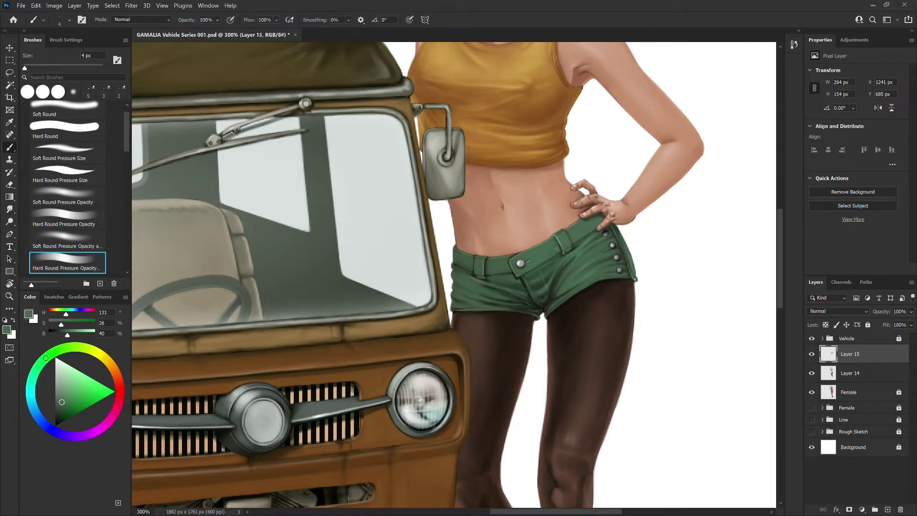
# - Refine the waistband and belt loop nearest the vehicle with sampled dark greens and a 2 px brush
pyautogui.keyDown('alt'); pyautogui.click(479, 248); pyautogui.keyUp('alt')
pyautogui.keyDown('alt'); pyautogui.click(463, 267); pyautogui.keyUp('alt')
pyautogui.press('[')
pyautogui.press(']')
pyautogui.keyDown('alt'); pyautogui.click(473, 274); pyautogui.keyUp('alt')
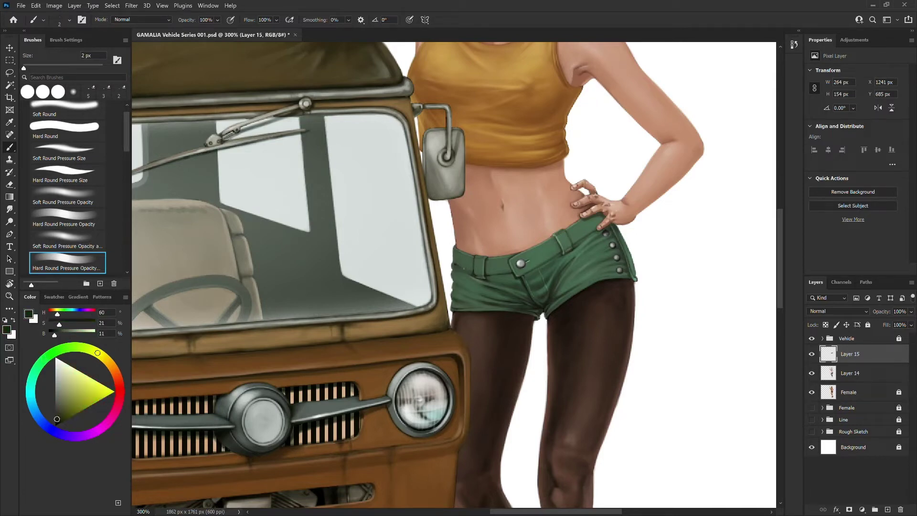
pyautogui.keyDown('alt'); pyautogui.click(455, 263); pyautogui.keyUp('alt')
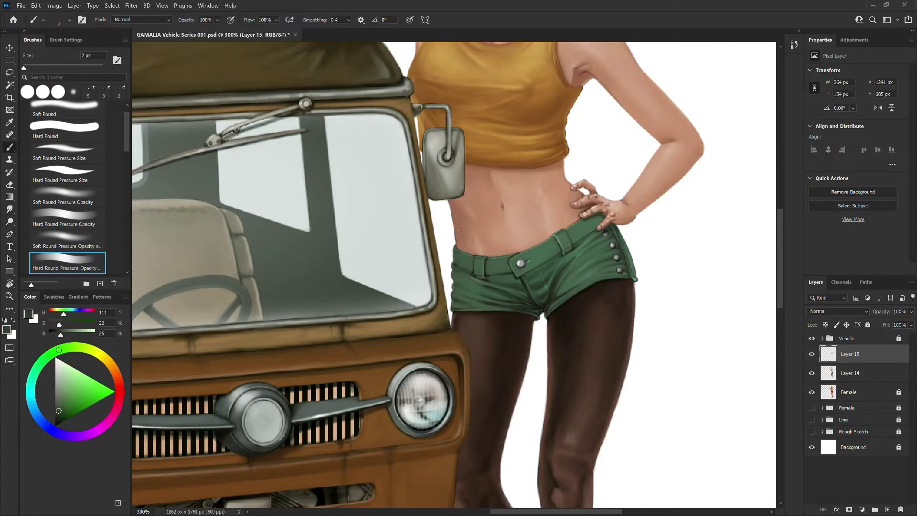
# - Touch up the folds and waistband of the green shorts in sampled green tones with a 4 px brush
pyautogui.hotkey('ctrl', '-')
pyautogui.hotkey('ctrl', '-')
pyautogui.hotkey('ctrl', '+')
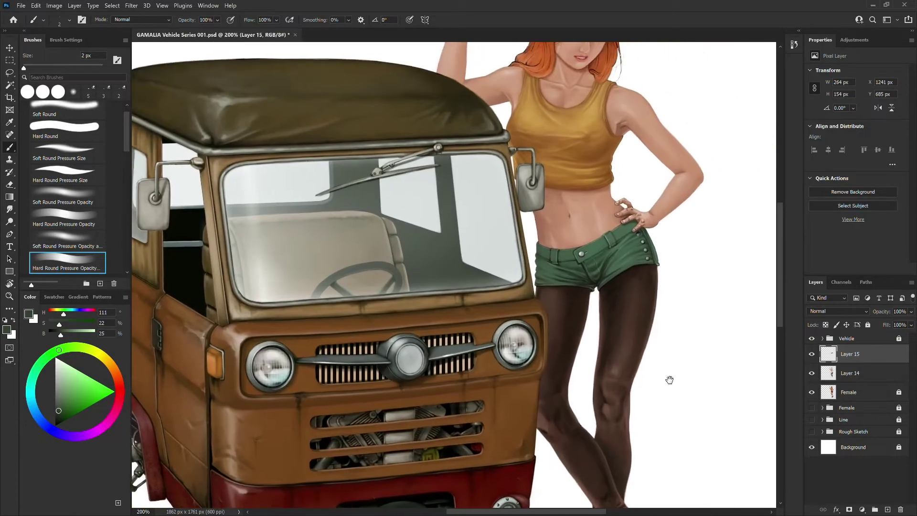
pyautogui.hotkey('ctrl', '+')
pyautogui.press(']')
pyautogui.keyDown('alt'); pyautogui.click(683, 225); pyautogui.keyUp('alt')
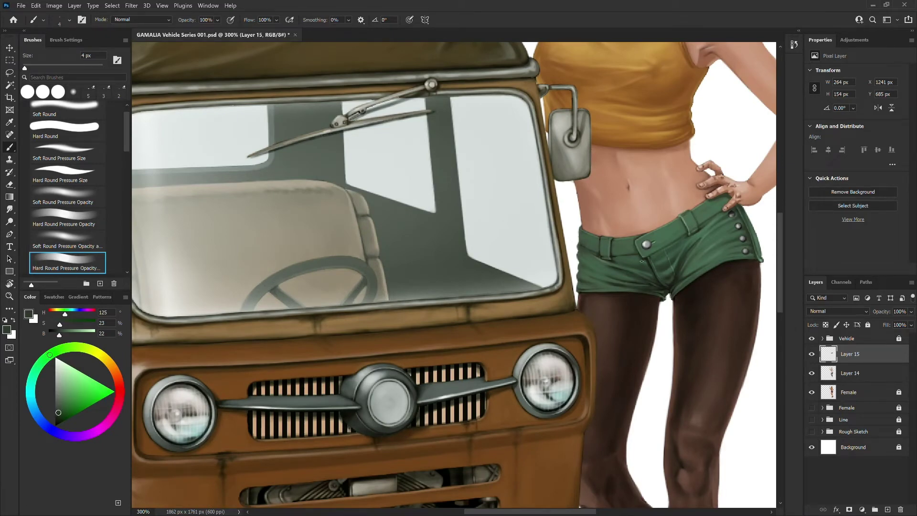
pyautogui.keyDown('alt'); pyautogui.click(640, 256); pyautogui.keyUp('alt')
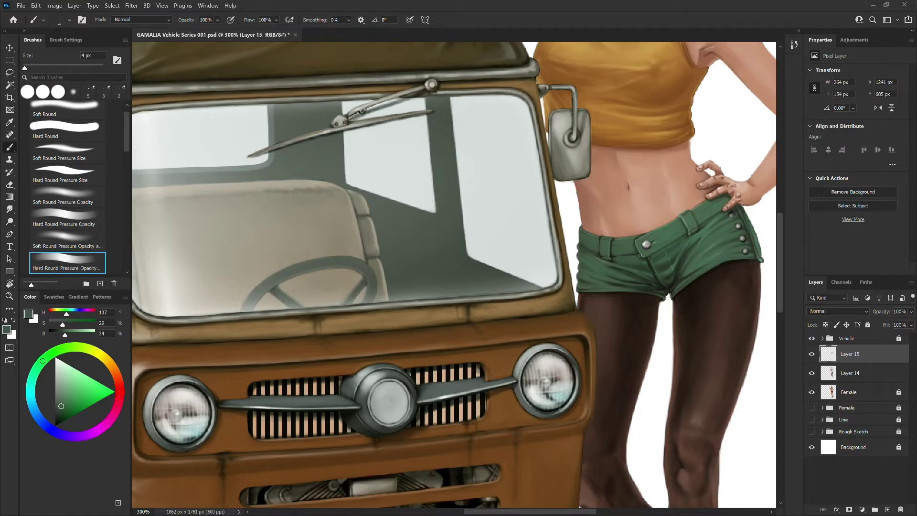
pyautogui.keyDown('alt'); pyautogui.click(598, 242); pyautogui.keyUp('alt')
pyautogui.keyDown('alt'); pyautogui.click(601, 249); pyautogui.keyUp('alt')
# - Merge Layer 15 down into Layer 14, then save the document with a new empty layer added above it
pyautogui.hotkey('ctrl', '0')
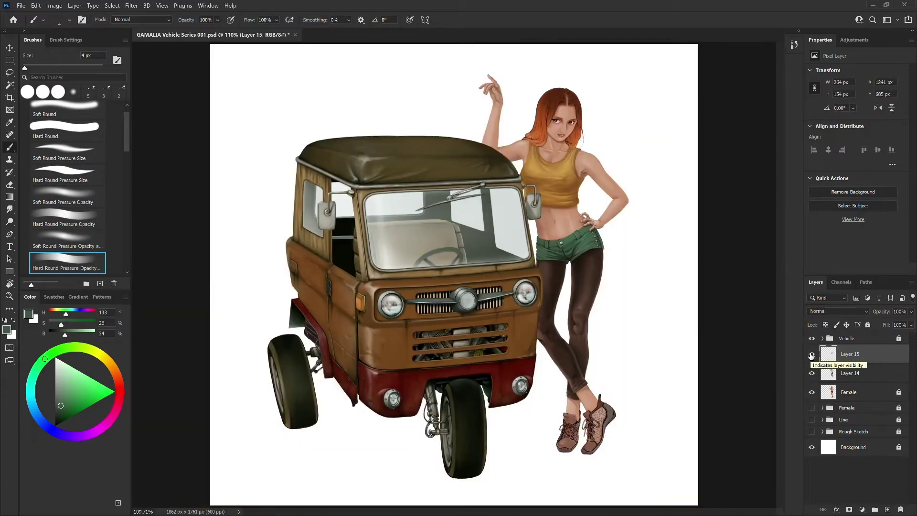
pyautogui.hotkey('ctrl', 'e')
pyautogui.hotkey('ctrl', '+')
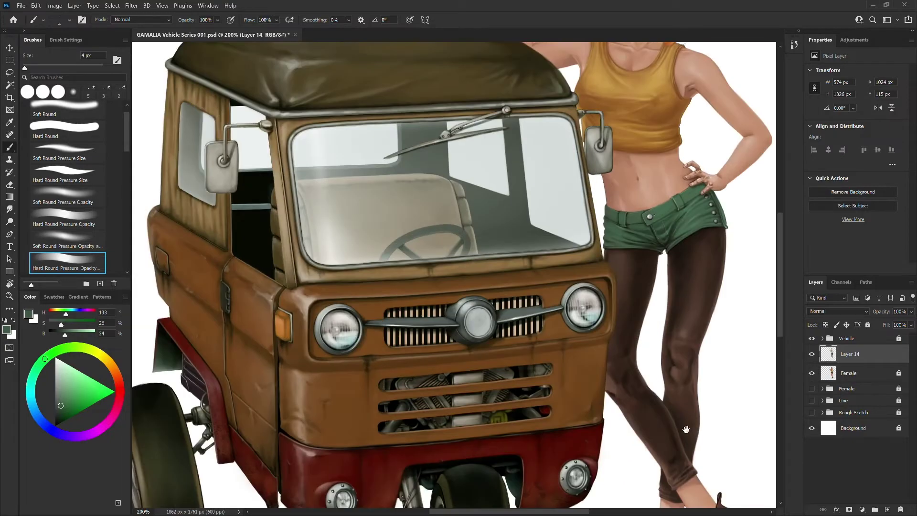
pyautogui.moveTo(692, 439); pyautogui.dragTo(612, 286)
pyautogui.click(888, 510)
pyautogui.hotkey('ctrl', 's')
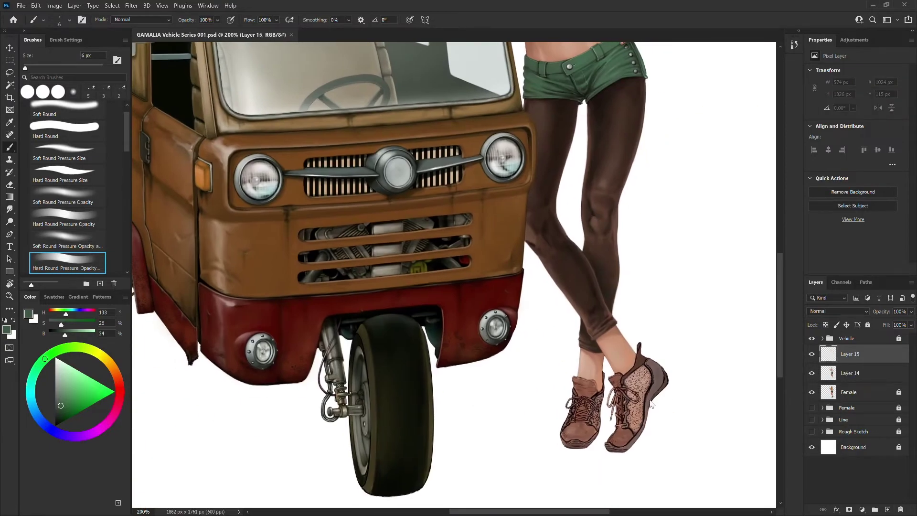
# - Paint the small buttonhole detail beside the shorts' waist button using the Hard Round Pressure Size brush at 1 to 2 px
pyautogui.scroll(5, 640, 380)
pyautogui.scroll(2, 461, 203)
pyautogui.click(80, 176)
pyautogui.press('[')
pyautogui.click(640, 158)
pyautogui.keyDown('alt'); pyautogui.click(637, 162); pyautogui.keyUp('alt')
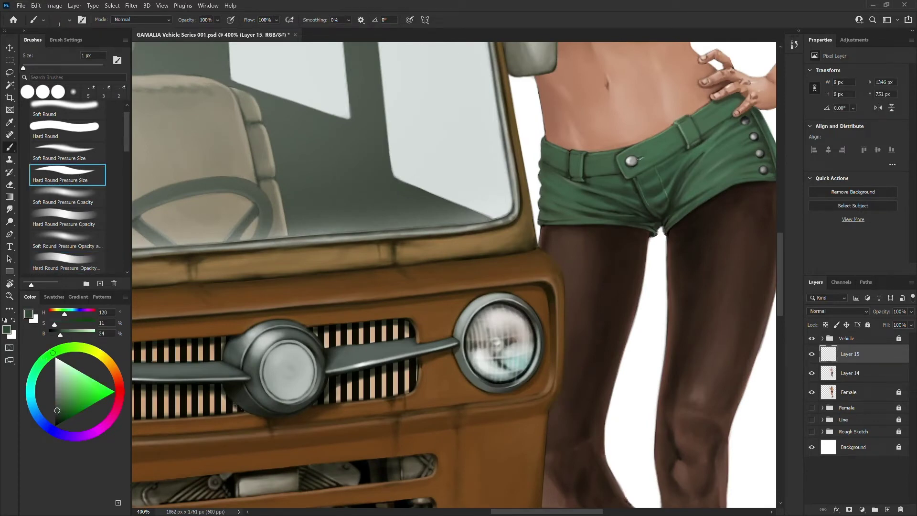
pyautogui.keyDown('alt'); pyautogui.click(641, 158); pyautogui.keyUp('alt')
pyautogui.moveTo(641, 158); pyautogui.dragTo(649, 150)
pyautogui.press(']')
pyautogui.keyDown('alt'); pyautogui.click(646, 155); pyautogui.keyUp('alt')
pyautogui.moveTo(755, 452)
pyautogui.mouseDown()
pyautogui.moveTo(727, 425)
pyautogui.moveTo(735, 464)
pyautogui.mouseUp()
pyautogui.keyDown('alt'); pyautogui.click(608, 118); pyautogui.keyUp('alt')
# - Paint over the dark outline along the right-hand shoe's collar in sampled browns with the Hard Round Pressure Opacity brush
pyautogui.scroll(-10, 737, 423)
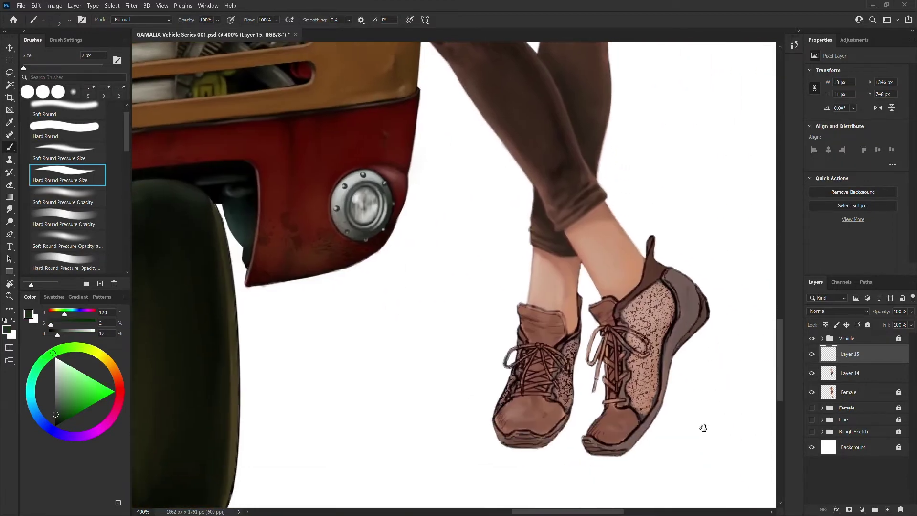
pyautogui.press(']')
pyautogui.press(']')
pyautogui.click(79, 262)
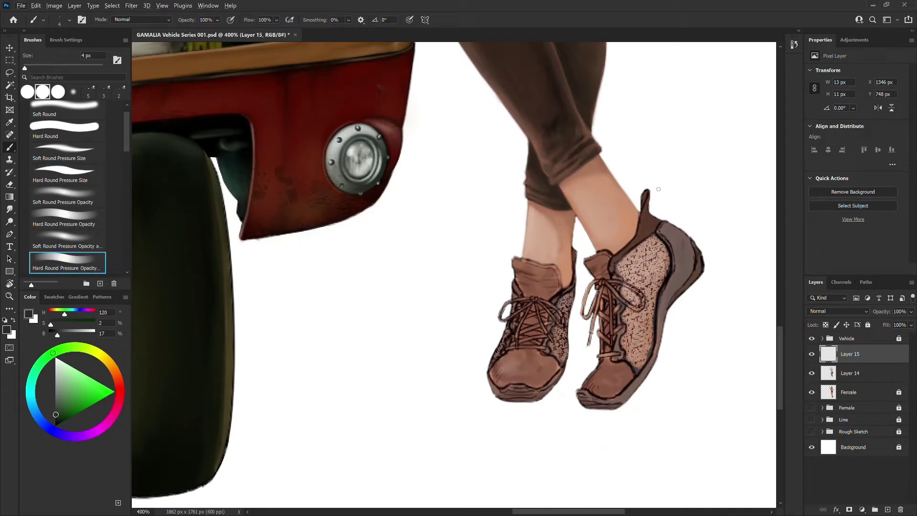
pyautogui.press('[')
pyautogui.hotkey('ctrl', '+')
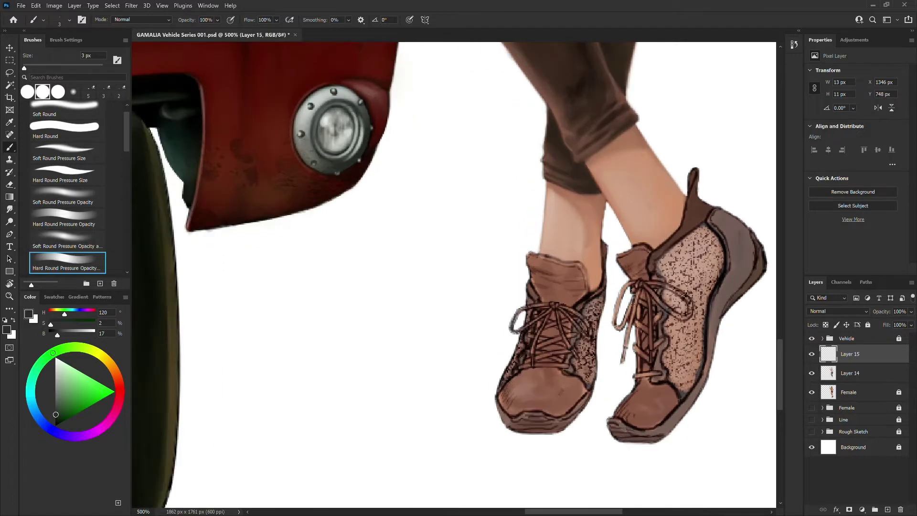
pyautogui.moveTo(737, 417); pyautogui.dragTo(706, 407)
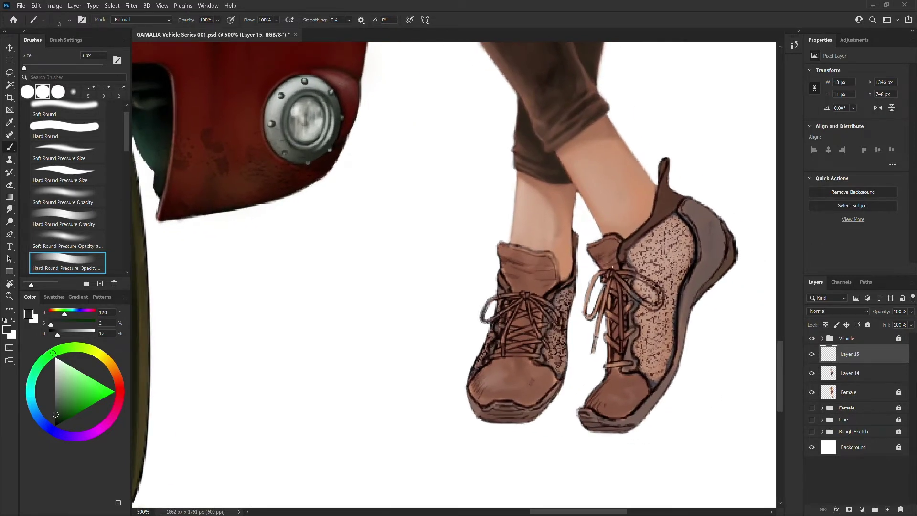
pyautogui.keyDown('alt'); pyautogui.click(628, 241); pyautogui.keyUp('alt')
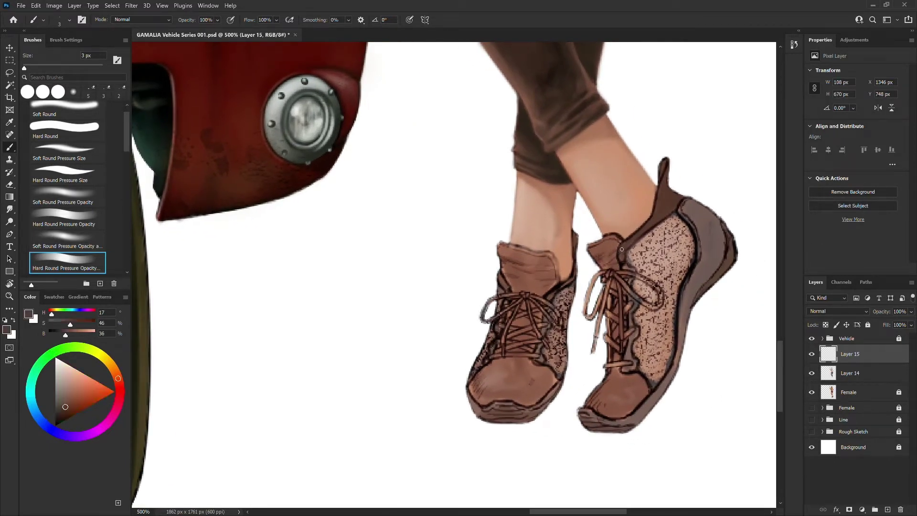
pyautogui.moveTo(635, 235)
pyautogui.mouseDown()
pyautogui.moveTo(628, 240)
pyautogui.moveTo(673, 209)
pyautogui.mouseUp()
pyautogui.keyDown('alt'); pyautogui.click(664, 211); pyautogui.keyUp('alt')
pyautogui.moveTo(665, 210); pyautogui.dragTo(676, 201)
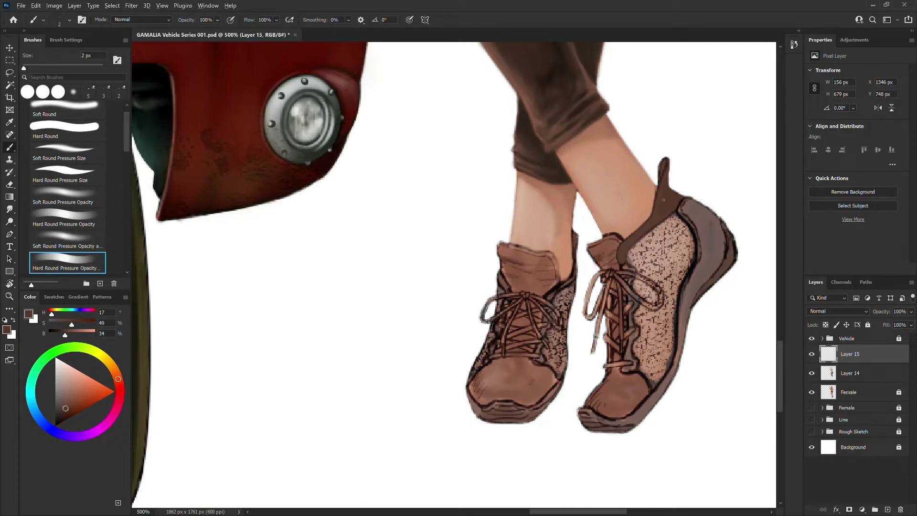
# - Cover the dark outline of the right-hand shoe's heel pull tab with sampled browns, using a 1 to 3 px brush
pyautogui.keyDown('alt'); pyautogui.click(664, 162); pyautogui.keyUp('alt')
pyautogui.press('[')
pyautogui.moveTo(663, 162); pyautogui.dragTo(662, 180)
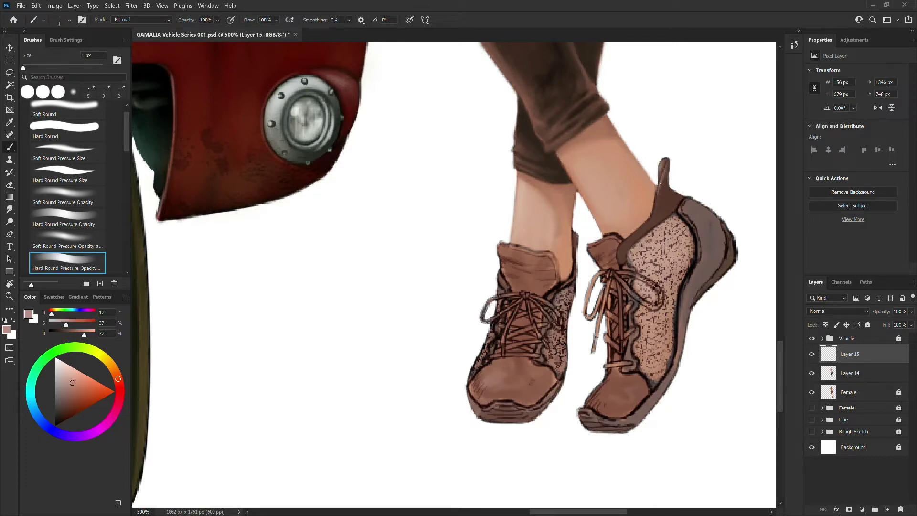
pyautogui.press(']')
pyautogui.press(']')
pyautogui.keyDown('alt'); pyautogui.click(664, 178); pyautogui.keyUp('alt')
pyautogui.keyDown('alt'); pyautogui.click(666, 163); pyautogui.keyUp('alt')
pyautogui.moveTo(659, 170); pyautogui.dragTo(656, 185)
pyautogui.keyDown('alt'); pyautogui.click(663, 198); pyautogui.keyUp('alt')
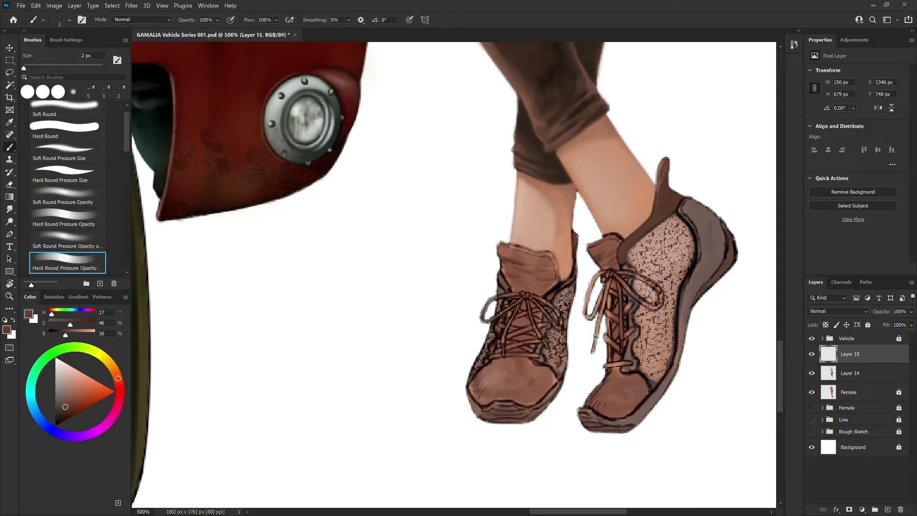
pyautogui.keyDown('alt'); pyautogui.click(658, 185); pyautogui.keyUp('alt')
pyautogui.press(']')
pyautogui.keyDown('alt'); pyautogui.click(659, 196); pyautogui.keyUp('alt')
pyautogui.keyDown('alt'); pyautogui.click(633, 238); pyautogui.keyUp('alt')
# - Paint over the outline around the dark back patch of the right-hand shoe's heel in dark brown
pyautogui.press(']')
pyautogui.moveTo(722, 223)
pyautogui.mouseDown()
pyautogui.moveTo(732, 251)
pyautogui.moveTo(730, 243)
pyautogui.mouseUp()
pyautogui.keyDown('alt'); pyautogui.click(728, 249); pyautogui.keyUp('alt')
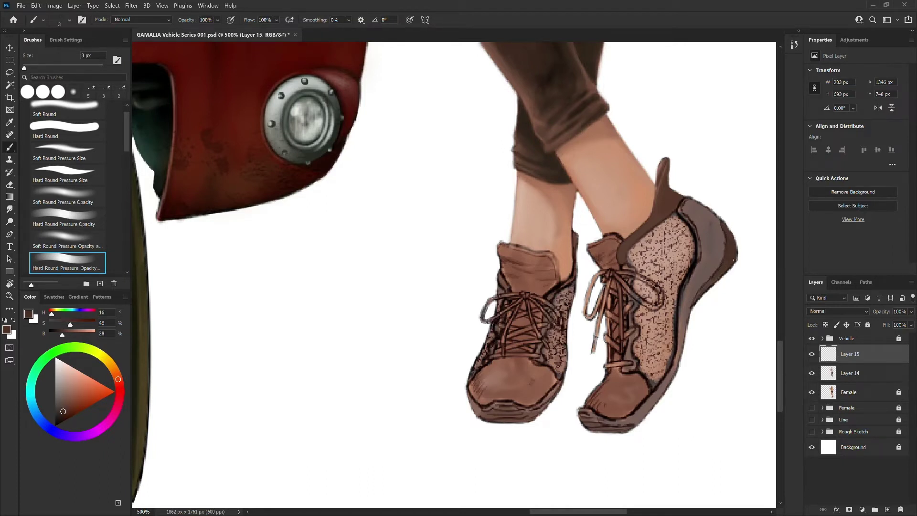
pyautogui.press('[')
pyautogui.moveTo(715, 275); pyautogui.dragTo(710, 276)
pyautogui.moveTo(693, 307); pyautogui.dragTo(690, 316)
# - Smooth the grey-brown heel panel and extend its color down the side edge of the right-hand shoe
pyautogui.press(']')
pyautogui.press(']')
pyautogui.press(']')
pyautogui.press(']')
pyautogui.keyDown('alt'); pyautogui.click(716, 233); pyautogui.keyUp('alt')
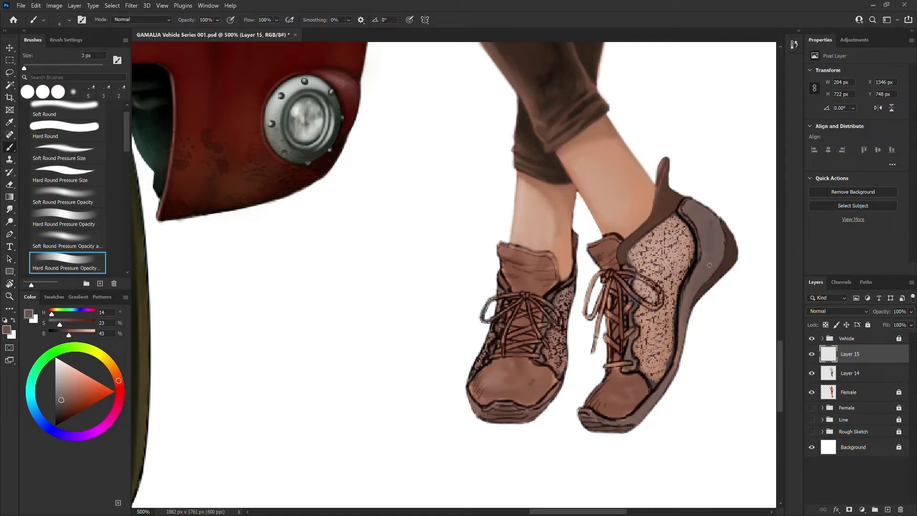
pyautogui.press('[')
pyautogui.keyDown('alt'); pyautogui.click(692, 214); pyautogui.keyUp('alt')
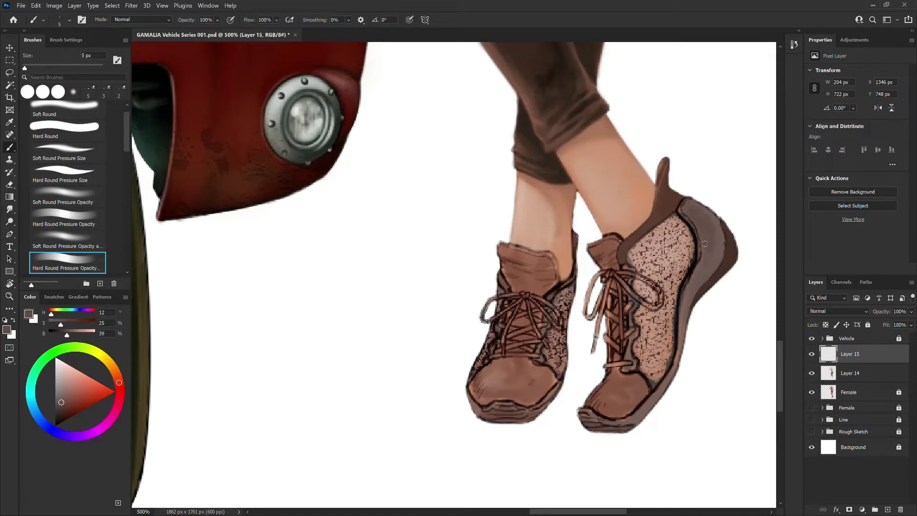
pyautogui.moveTo(702, 263); pyautogui.dragTo(701, 277)
pyautogui.moveTo(690, 201); pyautogui.dragTo(686, 210)
pyautogui.moveTo(686, 300)
pyautogui.mouseDown()
pyautogui.moveTo(682, 339)
pyautogui.moveTo(693, 286)
pyautogui.moveTo(674, 371)
pyautogui.moveTo(679, 349)
pyautogui.moveTo(656, 397)
pyautogui.moveTo(667, 370)
pyautogui.mouseUp()
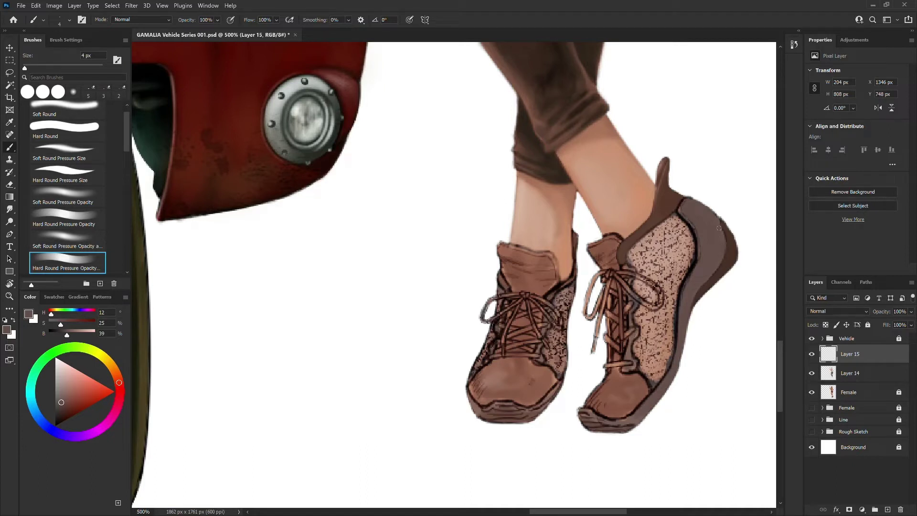
# - Repaint the right-hand shoe's sole from heel to toe in sampled grey-brown and dark brown with a 3 to 4 px brush
pyautogui.press('[')
pyautogui.moveTo(580, 409)
pyautogui.mouseDown()
pyautogui.moveTo(628, 419)
pyautogui.moveTo(586, 415)
pyautogui.moveTo(618, 425)
pyautogui.moveTo(637, 421)
pyautogui.moveTo(676, 375)
pyautogui.mouseUp()
pyautogui.keyDown('alt'); pyautogui.click(731, 261); pyautogui.keyUp('alt')
pyautogui.moveTo(692, 305); pyautogui.dragTo(671, 387)
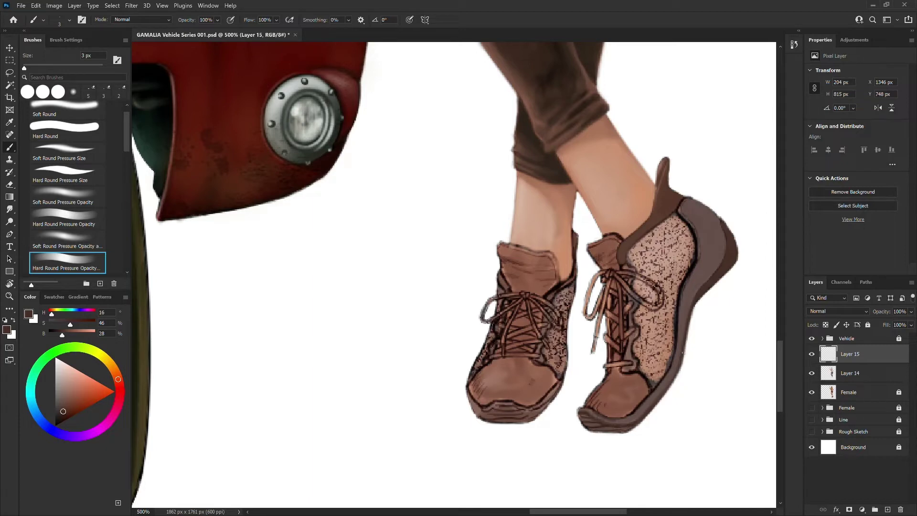
pyautogui.keyDown('alt'); pyautogui.click(685, 323); pyautogui.keyUp('alt')
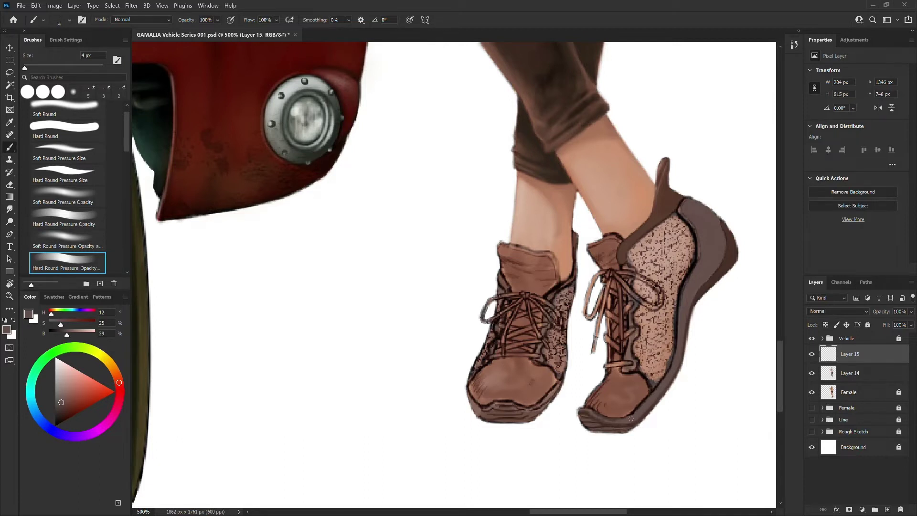
pyautogui.moveTo(592, 409); pyautogui.dragTo(624, 419)
pyautogui.keyDown('alt'); pyautogui.click(726, 264); pyautogui.keyUp('alt')
pyautogui.moveTo(581, 419); pyautogui.dragTo(619, 433)
# - Smooth the toe cap of the right-hand shoe in sampled reddish brown, covering its sketch lines
pyautogui.keyDown('alt'); pyautogui.click(645, 395); pyautogui.keyUp('alt')
pyautogui.press(']')
pyautogui.moveTo(603, 396)
pyautogui.mouseDown()
pyautogui.moveTo(601, 384)
pyautogui.moveTo(591, 400)
pyautogui.mouseUp()
pyautogui.press('[')
pyautogui.press('[')
pyautogui.press('[')
pyautogui.press('[')
pyautogui.press('[')
pyautogui.press('[')
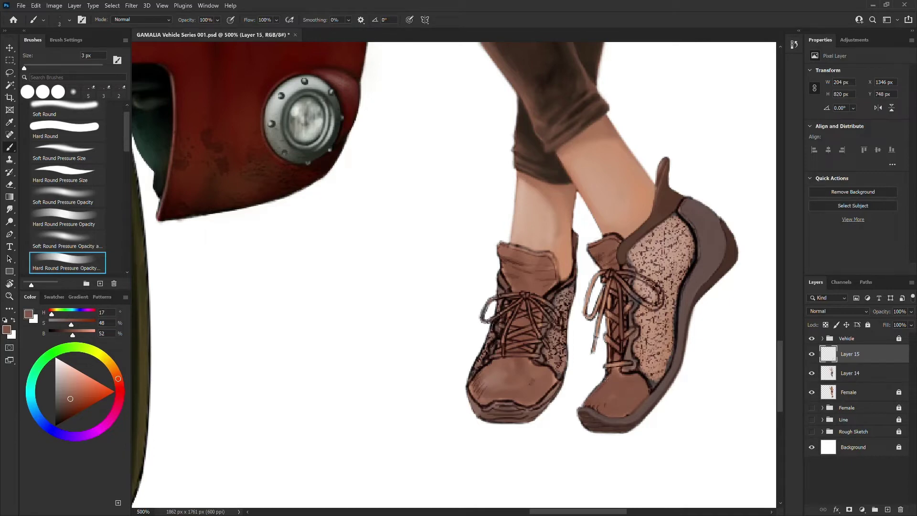
pyautogui.press(']')
pyautogui.press(']')
pyautogui.press(']')
pyautogui.press(']')
pyautogui.press('[')
pyautogui.press('[')
pyautogui.press('[')
pyautogui.press('[')
pyautogui.press('[')
pyautogui.press('[')
pyautogui.press('[')
# - Refine the border between the toe cap and sole with sampled dark, grey-brown and reddish-brown tones at 2 to 4 px
pyautogui.keyDown('alt'); pyautogui.click(631, 417); pyautogui.keyUp('alt')
pyautogui.keyDown('alt'); pyautogui.click(651, 393); pyautogui.keyUp('alt')
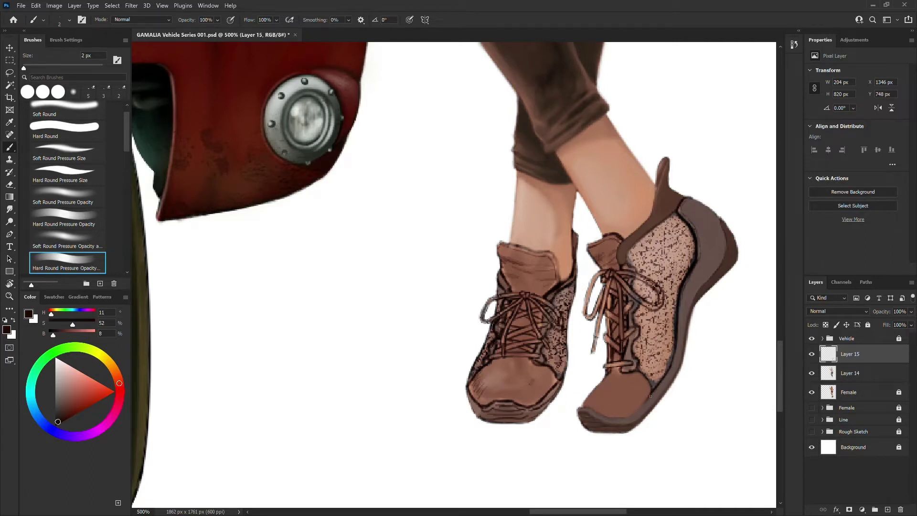
pyautogui.keyDown('alt'); pyautogui.click(635, 416); pyautogui.keyUp('alt')
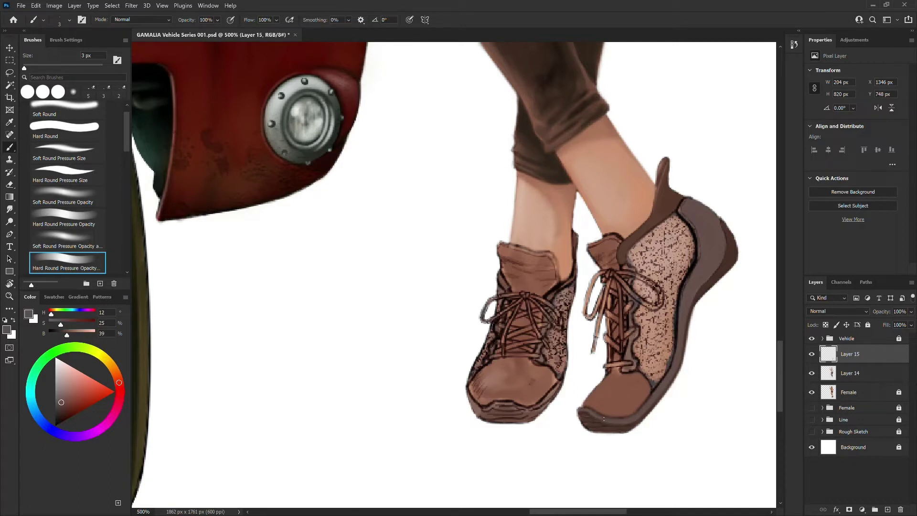
pyautogui.keyDown('alt'); pyautogui.click(595, 401); pyautogui.keyUp('alt')
pyautogui.press(']')
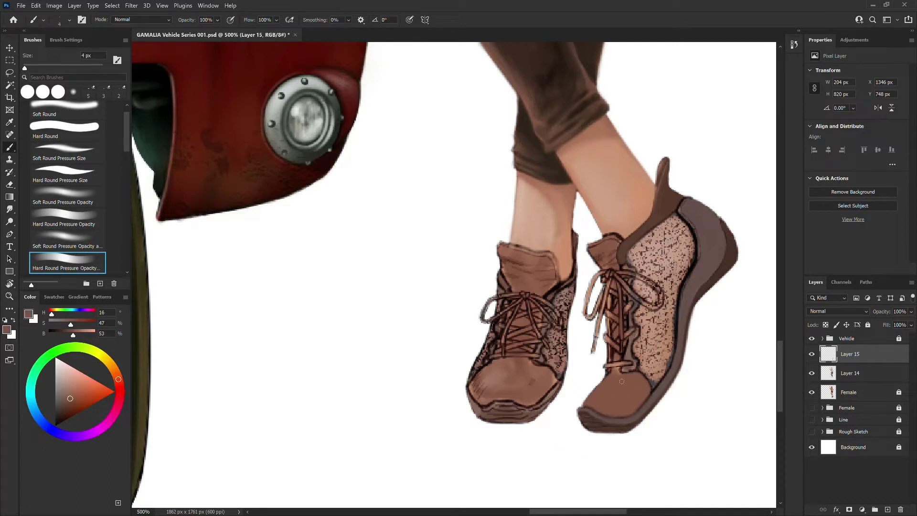
# - Paint the scalloped eyelet strip of the right-hand shoe in grey-brown over the laces
pyautogui.keyDown('alt'); pyautogui.click(626, 268); pyautogui.keyUp('alt')
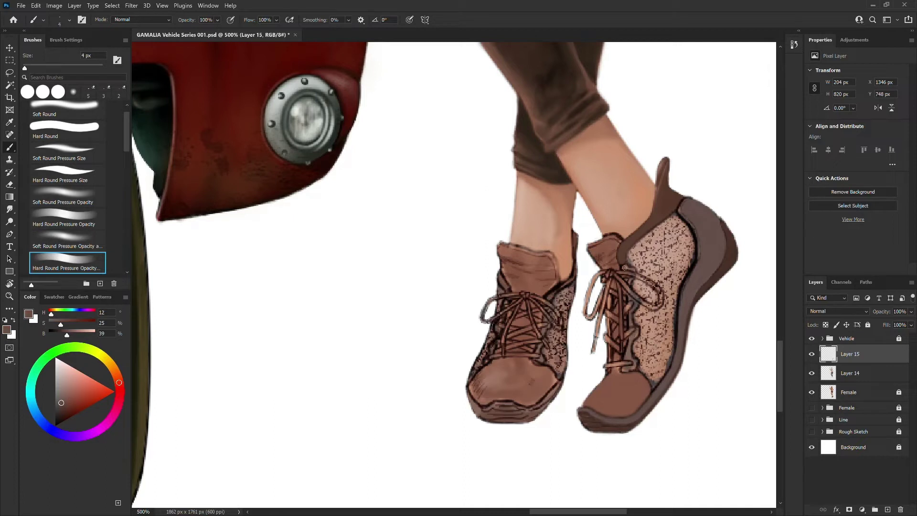
pyautogui.press(']')
pyautogui.moveTo(628, 270); pyautogui.dragTo(629, 364)
# - Cover the crossed laces on the right-hand shoe's tongue with sampled reddish brown
pyautogui.keyDown('alt'); pyautogui.click(617, 376); pyautogui.keyUp('alt')
pyautogui.press(']')
pyautogui.press(']')
pyautogui.moveTo(619, 372); pyautogui.dragTo(622, 326)
pyautogui.moveTo(615, 272); pyautogui.dragTo(619, 350)
pyautogui.keyDown('alt'); pyautogui.click(618, 355); pyautogui.keyUp('alt')
pyautogui.press('[')
pyautogui.press('[')
pyautogui.press(']')
pyautogui.press(']')
pyautogui.moveTo(607, 281); pyautogui.dragTo(609, 356)
pyautogui.press(']')
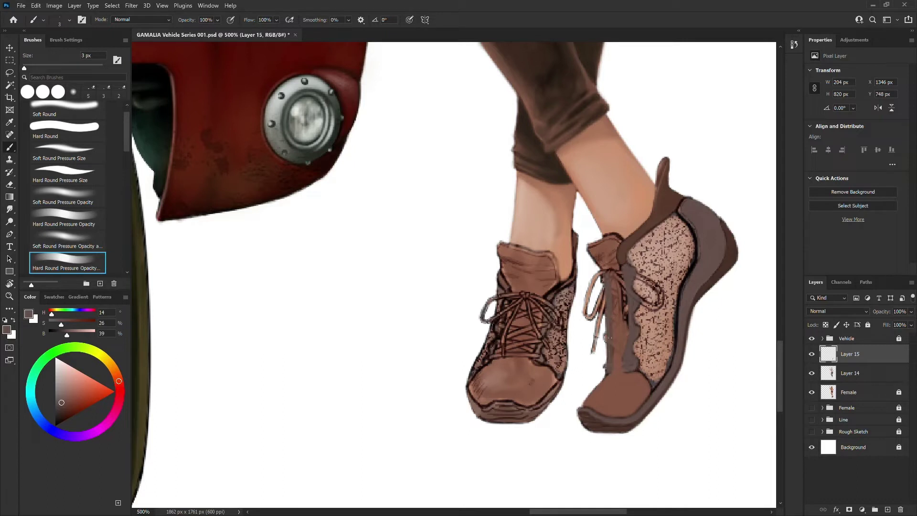
# - Even out the lower tongue and neighbouring eyelet strip with sampled dark, grey-brown and reddish-brown tones
pyautogui.keyDown('alt'); pyautogui.click(609, 365); pyautogui.keyUp('alt')
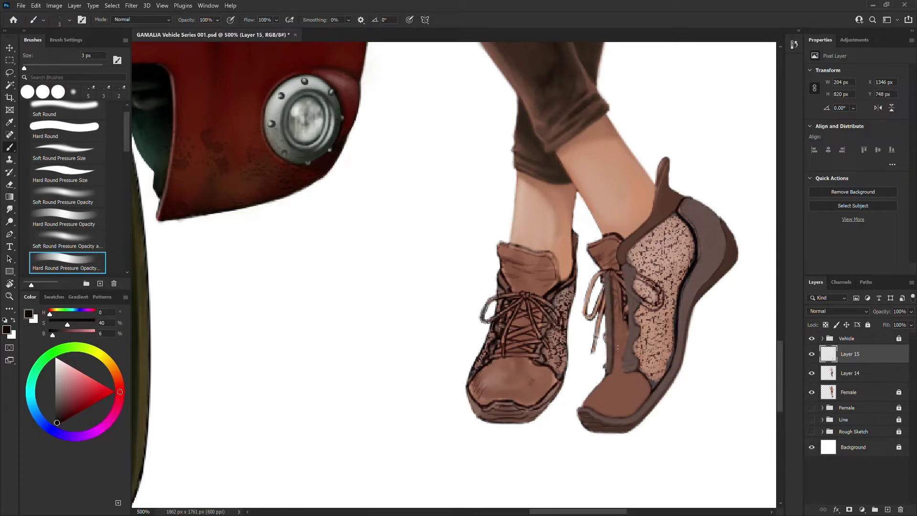
pyautogui.keyDown('alt'); pyautogui.click(619, 342); pyautogui.keyUp('alt')
pyautogui.keyDown('alt'); pyautogui.click(617, 346); pyautogui.keyUp('alt')
pyautogui.press(']')
pyautogui.keyDown('alt'); pyautogui.click(633, 355); pyautogui.keyUp('alt')
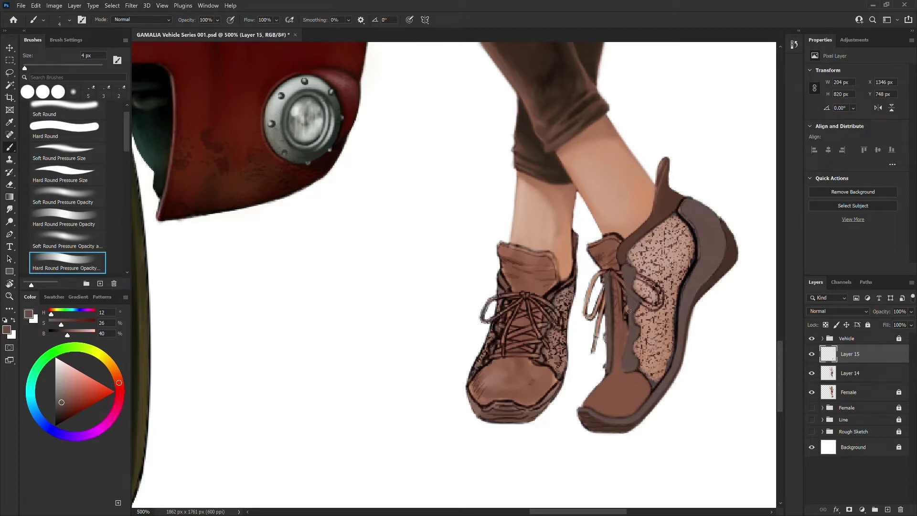
pyautogui.keyDown('alt'); pyautogui.click(616, 288); pyautogui.keyUp('alt')
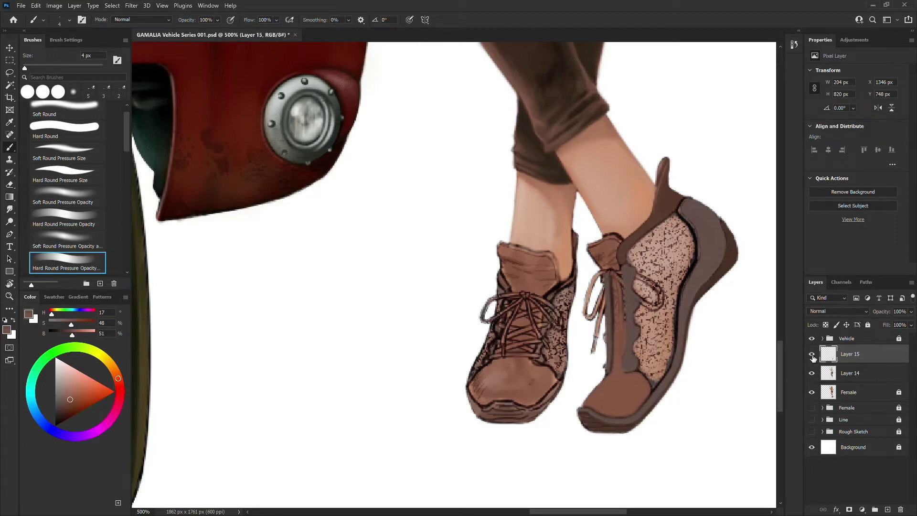
pyautogui.moveTo(620, 289); pyautogui.dragTo(624, 321)
pyautogui.moveTo(616, 289); pyautogui.dragTo(617, 319)
pyautogui.press('[')
# - Paint over the lace knot and sketch lines at the upper end of the right-hand shoe's tongue in reddish brown
pyautogui.keyDown('alt'); pyautogui.click(614, 280); pyautogui.keyUp('alt')
pyautogui.keyDown('alt'); pyautogui.click(607, 267); pyautogui.keyUp('alt')
pyautogui.moveTo(605, 262)
pyautogui.mouseDown()
pyautogui.moveTo(596, 264)
pyautogui.moveTo(591, 247)
pyautogui.mouseUp()
pyautogui.keyDown('alt'); pyautogui.click(626, 381); pyautogui.keyUp('alt')
pyautogui.press(']')
pyautogui.press(']')
pyautogui.press('[')
pyautogui.press('[')
pyautogui.keyDown('alt'); pyautogui.click(612, 238); pyautogui.keyUp('alt')
pyautogui.keyDown('alt'); pyautogui.click(618, 236); pyautogui.keyUp('alt')
pyautogui.press(']')
pyautogui.keyDown('alt'); pyautogui.click(602, 243); pyautogui.keyUp('alt')
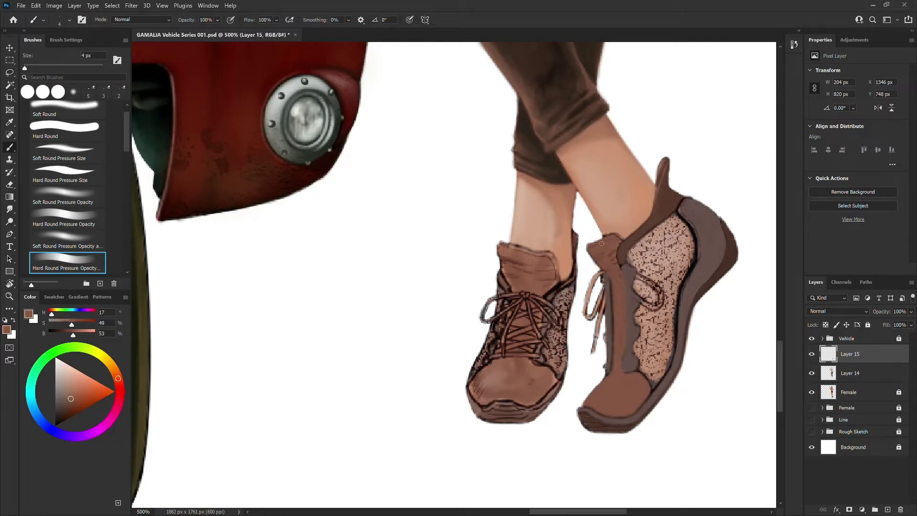
pyautogui.moveTo(616, 243); pyautogui.dragTo(611, 261)
# - Refine the edges between the tongue and eyelet strip with sampled dark and mid browns, using a 2 to 4 px brush
pyautogui.press('[')
pyautogui.press('[')
pyautogui.keyDown('alt'); pyautogui.click(628, 370); pyautogui.keyUp('alt')
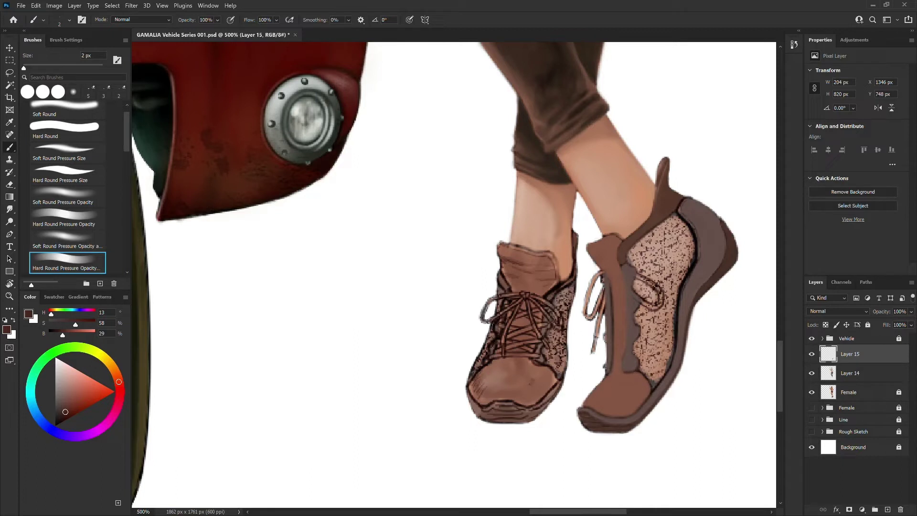
pyautogui.press(']')
pyautogui.press(']')
pyautogui.keyDown('alt'); pyautogui.click(632, 272); pyautogui.keyUp('alt')
pyautogui.keyDown('alt'); pyautogui.click(615, 268); pyautogui.keyUp('alt')
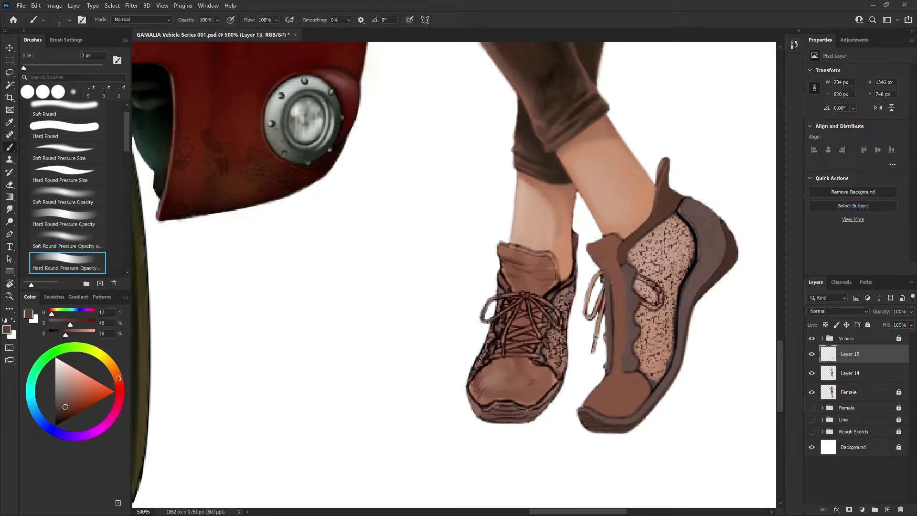
pyautogui.keyDown('alt'); pyautogui.click(607, 275); pyautogui.keyUp('alt')
pyautogui.press(']')
pyautogui.press(']')
pyautogui.keyDown('alt'); pyautogui.click(615, 350); pyautogui.keyUp('alt')
pyautogui.press('[')
# - Refine the upper edge of the right-hand shoe's tongue with sampled skin and reddish-brown tones, using a 3 px brush
pyautogui.keyDown('alt'); pyautogui.click(609, 227); pyautogui.keyUp('alt')
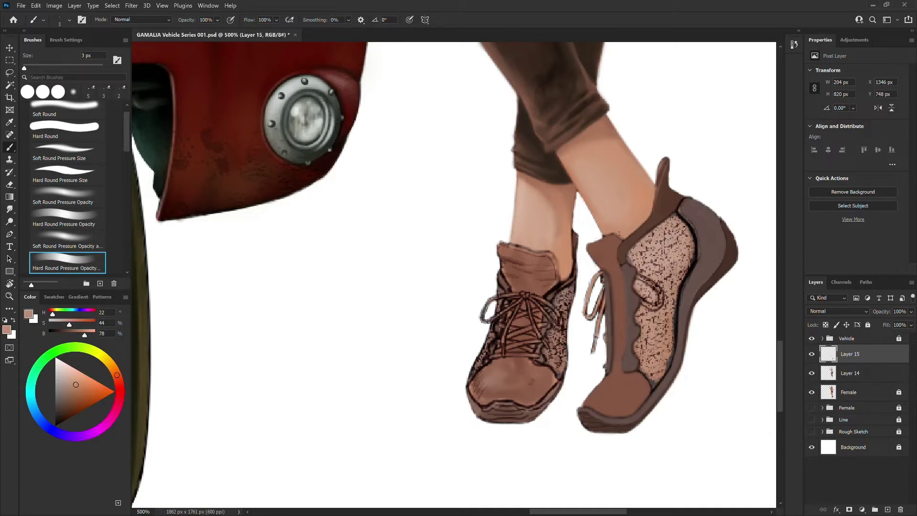
pyautogui.keyDown('alt'); pyautogui.click(606, 232); pyautogui.keyUp('alt')
pyautogui.keyDown('alt'); pyautogui.click(605, 238); pyautogui.keyUp('alt')
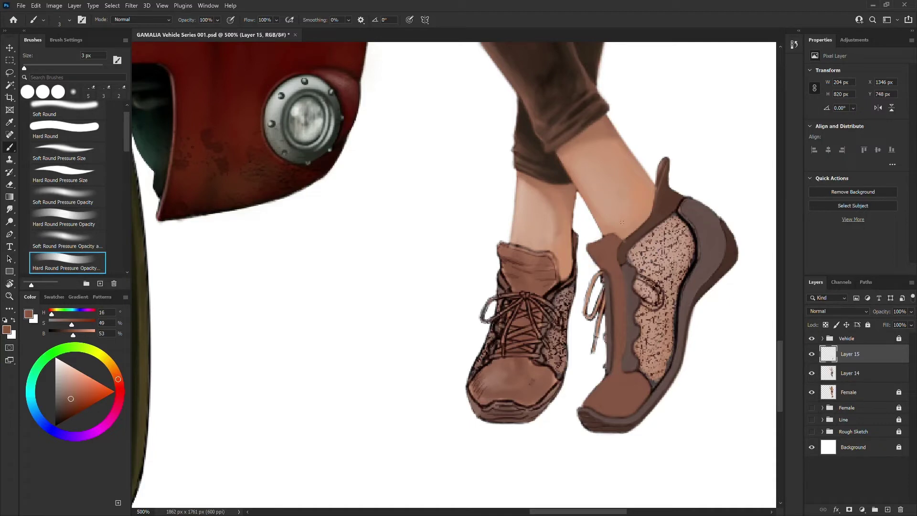
pyautogui.keyDown('alt'); pyautogui.click(623, 247); pyautogui.keyUp('alt')
pyautogui.moveTo(622, 251)
pyautogui.mouseDown()
pyautogui.moveTo(658, 253)
pyautogui.moveTo(662, 281)
pyautogui.moveTo(676, 252)
pyautogui.moveTo(656, 246)
pyautogui.moveTo(633, 258)
pyautogui.moveTo(645, 243)
pyautogui.moveTo(659, 266)
pyautogui.moveTo(645, 271)
pyautogui.moveTo(641, 288)
pyautogui.moveTo(630, 260)
pyautogui.mouseUp()
# - Cover the speckled side panel of the right-hand shoe with its sampled pinkish beige, using an enlarged brush
pyautogui.keyDown('alt'); pyautogui.click(671, 258); pyautogui.keyUp('alt')
pyautogui.press(']')
pyautogui.press(']')
pyautogui.press(']')
pyautogui.press(']')
pyautogui.press(']')
pyautogui.press(']')
pyautogui.moveTo(664, 286)
pyautogui.mouseDown()
pyautogui.moveTo(658, 291)
pyautogui.moveTo(640, 280)
pyautogui.moveTo(649, 251)
pyautogui.moveTo(654, 294)
pyautogui.moveTo(648, 285)
pyautogui.moveTo(646, 302)
pyautogui.moveTo(640, 286)
pyautogui.moveTo(653, 311)
pyautogui.moveTo(633, 259)
pyautogui.moveTo(669, 229)
pyautogui.moveTo(656, 342)
pyautogui.moveTo(650, 331)
pyautogui.moveTo(663, 336)
pyautogui.moveTo(639, 347)
pyautogui.moveTo(652, 316)
pyautogui.moveTo(643, 369)
pyautogui.moveTo(653, 385)
pyautogui.moveTo(657, 360)
pyautogui.moveTo(656, 383)
pyautogui.moveTo(665, 367)
pyautogui.moveTo(673, 297)
pyautogui.moveTo(656, 370)
pyautogui.mouseUp()
# - Paint out the remaining speckles along the side panel's edges in pinkish beige, reducing the brush to about 5 px
pyautogui.press('[')
pyautogui.press('[')
pyautogui.press('[')
pyautogui.press('[')
pyautogui.press('[')
pyautogui.press('[')
pyautogui.press(']')
pyautogui.press(']')
pyautogui.press(']')
pyautogui.press(']')
pyautogui.moveTo(673, 308)
pyautogui.mouseDown()
pyautogui.moveTo(688, 259)
pyautogui.moveTo(681, 301)
pyautogui.mouseUp()
pyautogui.press('[')
pyautogui.press('[')
pyautogui.moveTo(671, 217)
pyautogui.mouseDown()
pyautogui.moveTo(695, 236)
pyautogui.moveTo(701, 183)
pyautogui.moveTo(691, 273)
pyautogui.mouseUp()
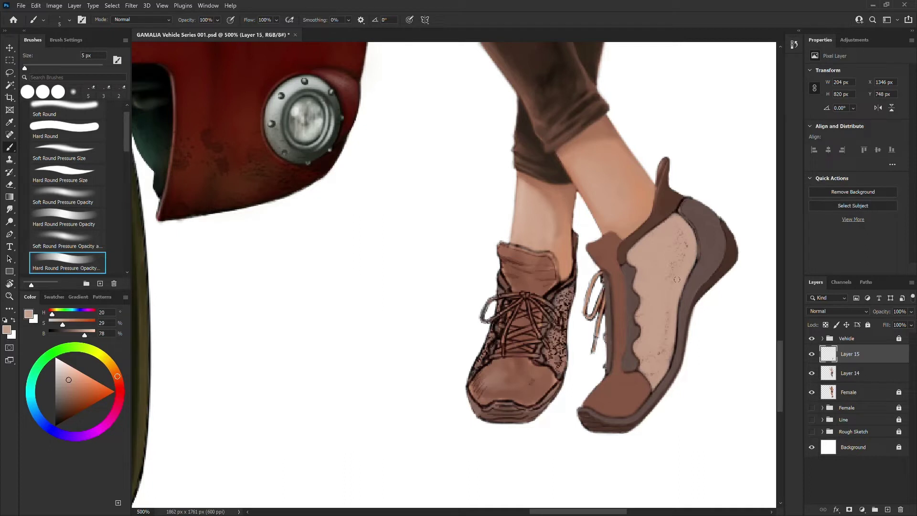
# - Shade the side panel's heel-side edge from the collar to the toe with a sampled medium brown
pyautogui.press('[')
pyautogui.keyDown('alt'); pyautogui.click(692, 231); pyautogui.keyUp('alt')
pyautogui.moveTo(667, 221)
pyautogui.mouseDown()
pyautogui.moveTo(685, 244)
pyautogui.moveTo(650, 378)
pyautogui.moveTo(655, 370)
pyautogui.mouseUp()
pyautogui.press('[')
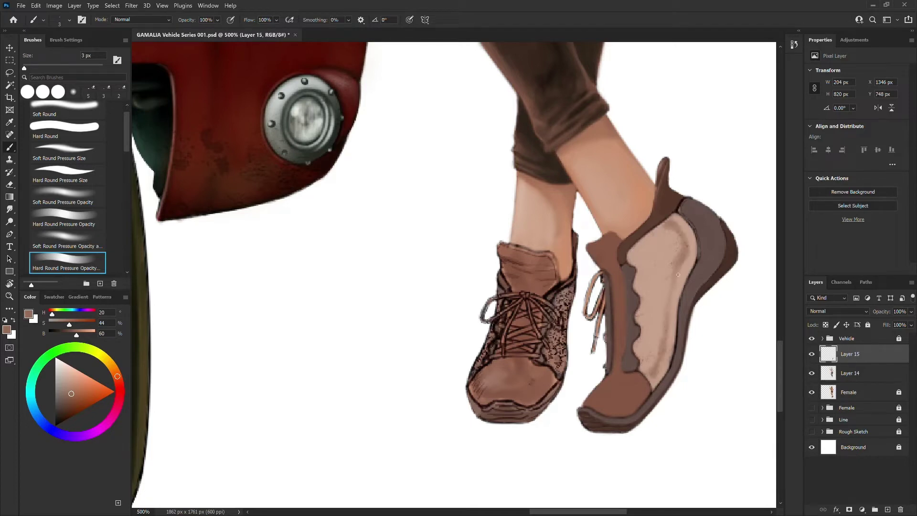
# - Blend the side panel's edge shading with sampled beige and mid-brown tones, using a small brush of about 3 to 4 px
pyautogui.press(']')
pyautogui.press(']')
pyautogui.press(']')
pyautogui.press(']')
pyautogui.keyDown('alt'); pyautogui.click(657, 366); pyautogui.keyUp('alt')
pyautogui.keyDown('alt'); pyautogui.click(650, 364); pyautogui.keyUp('alt')
pyautogui.keyDown('alt'); pyautogui.click(673, 259); pyautogui.keyUp('alt')
pyautogui.press('[')
pyautogui.press('[')
pyautogui.press('[')
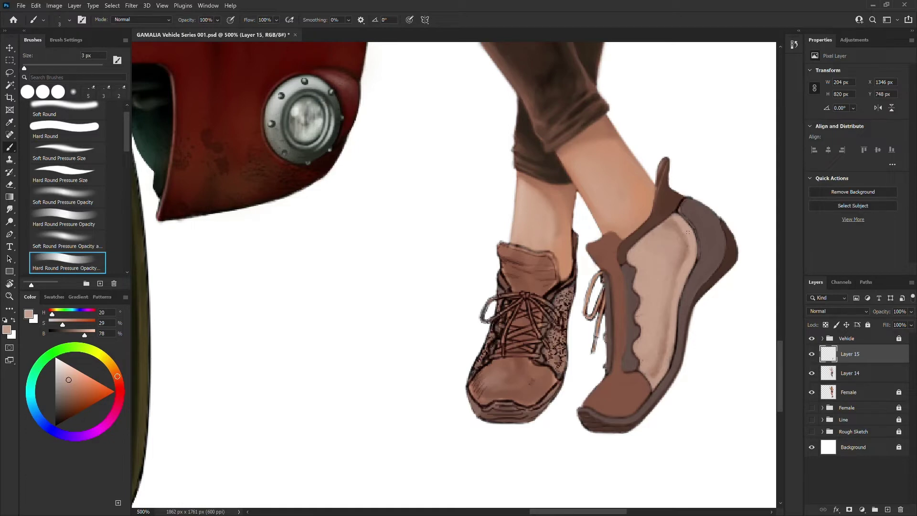
pyautogui.keyDown('alt'); pyautogui.click(655, 374); pyautogui.keyUp('alt')
pyautogui.press(']')
pyautogui.press(']')
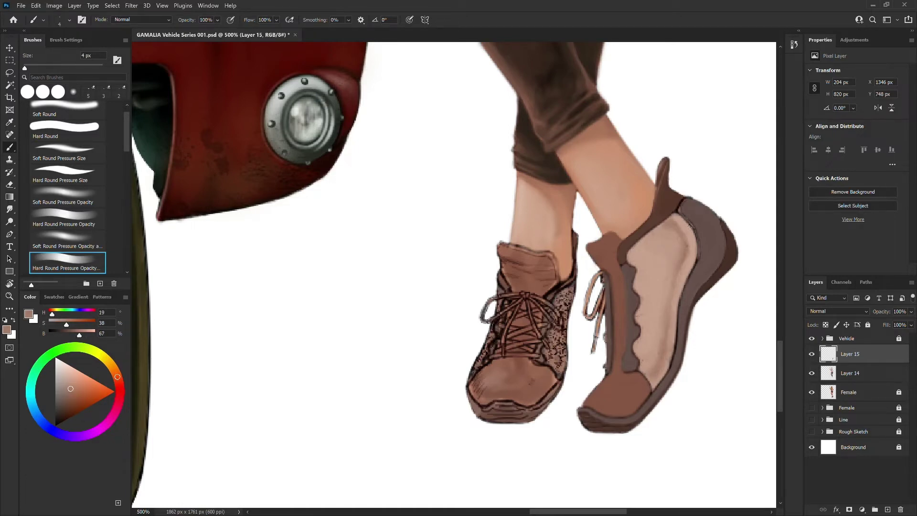
# - Cover the sketch lines on the left-hand shoe's ankle collar with sampled dark brown, using a brush of about 2 px
pyautogui.keyDown('alt'); pyautogui.click(575, 237); pyautogui.keyUp('alt')
pyautogui.press('[')
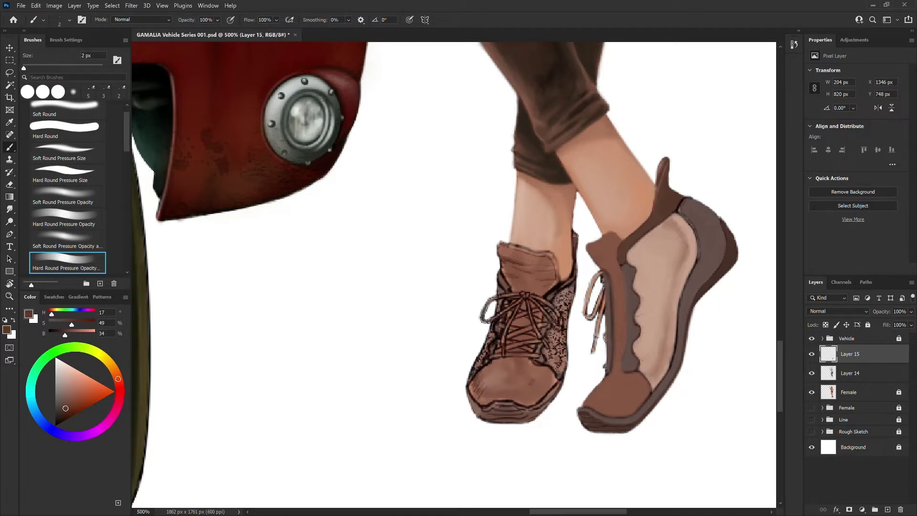
pyautogui.moveTo(575, 237); pyautogui.dragTo(571, 273)
pyautogui.press(']')
pyautogui.moveTo(502, 280)
pyautogui.mouseDown()
pyautogui.moveTo(509, 293)
pyautogui.moveTo(507, 285)
pyautogui.mouseUp()
pyautogui.press('[')
# - Paint grey-brown eyelet strips along both sides of the left-hand shoe's laces, sampling the right-hand shoe's heel color
pyautogui.keyDown('alt'); pyautogui.click(714, 226); pyautogui.keyUp('alt')
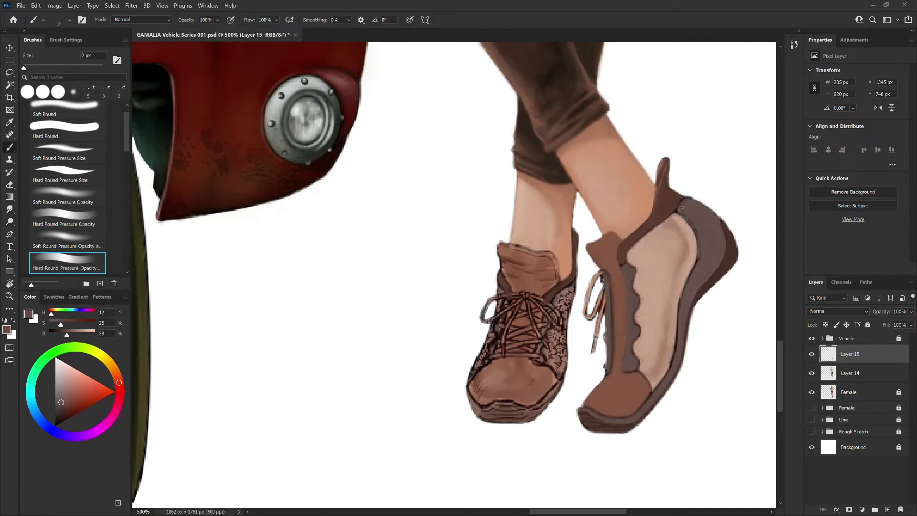
pyautogui.moveTo(546, 309)
pyautogui.mouseDown()
pyautogui.moveTo(535, 362)
pyautogui.moveTo(545, 328)
pyautogui.mouseUp()
pyautogui.press('[')
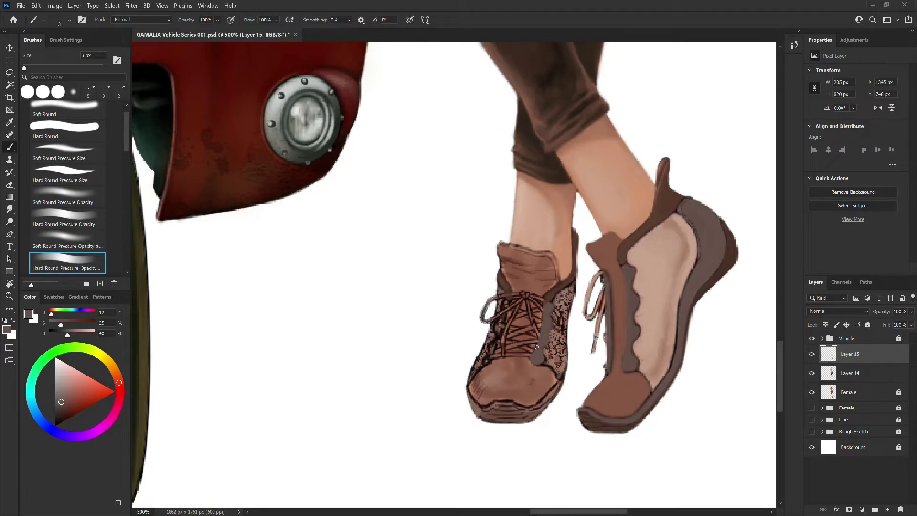
pyautogui.moveTo(504, 307); pyautogui.dragTo(491, 359)
pyautogui.press(']')
pyautogui.moveTo(500, 326)
pyautogui.mouseDown()
pyautogui.moveTo(483, 364)
pyautogui.moveTo(489, 346)
pyautogui.mouseUp()
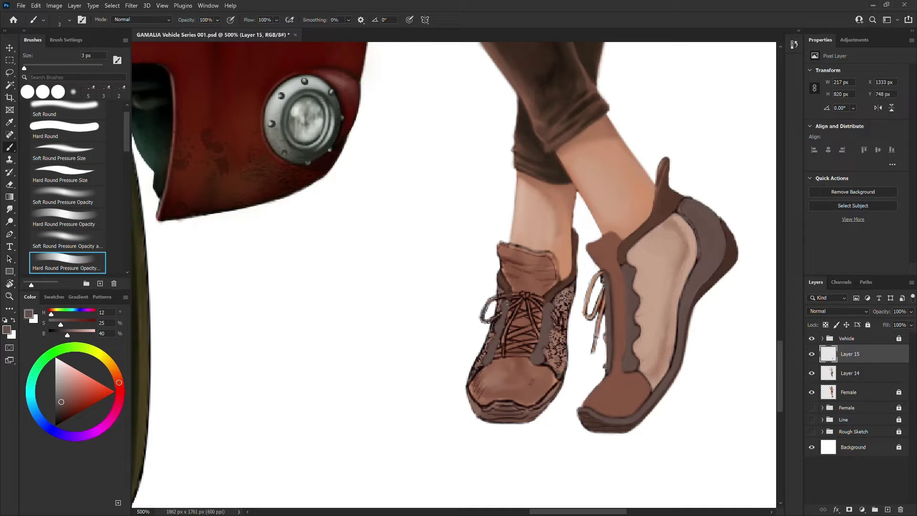
# - Outline both eyelet strips of the left-hand shoe with sampled dark tones, using a brush of about 3 px
pyautogui.keyDown('alt'); pyautogui.click(554, 294); pyautogui.keyUp('alt')
pyautogui.keyDown('alt'); pyautogui.click(554, 292); pyautogui.keyUp('alt')
pyautogui.keyDown('alt'); pyautogui.click(547, 301); pyautogui.keyUp('alt')
pyautogui.keyDown('alt'); pyautogui.click(552, 295); pyautogui.keyUp('alt')
pyautogui.press(']')
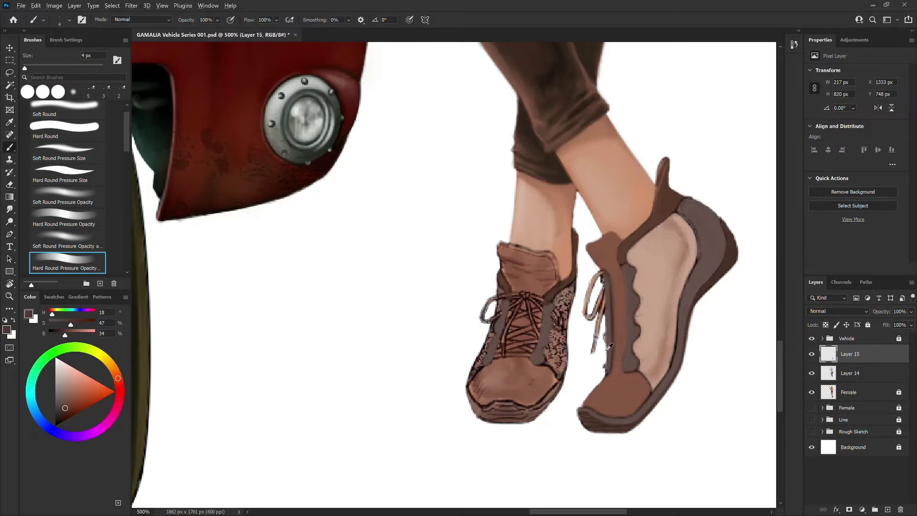
pyautogui.press('[')
pyautogui.press('[')
pyautogui.keyDown('alt'); pyautogui.click(543, 364); pyautogui.keyUp('alt')
pyautogui.moveTo(545, 346)
pyautogui.mouseDown()
pyautogui.moveTo(552, 302)
pyautogui.moveTo(500, 316)
pyautogui.moveTo(490, 357)
pyautogui.mouseUp()
pyautogui.moveTo(507, 303); pyautogui.dragTo(490, 363)
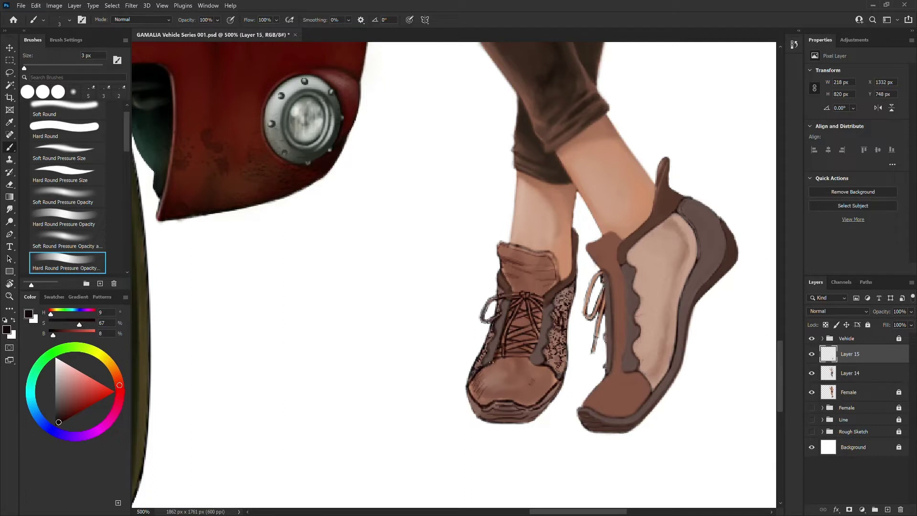
pyautogui.moveTo(554, 285); pyautogui.dragTo(529, 363)
# - Paint the left-hand shoe's front sole, with a grey-brown band around the toe and sampled dark brown beneath it
pyautogui.keyDown('alt'); pyautogui.click(541, 355); pyautogui.keyUp('alt')
pyautogui.keyDown('alt'); pyautogui.click(689, 294); pyautogui.keyUp('alt')
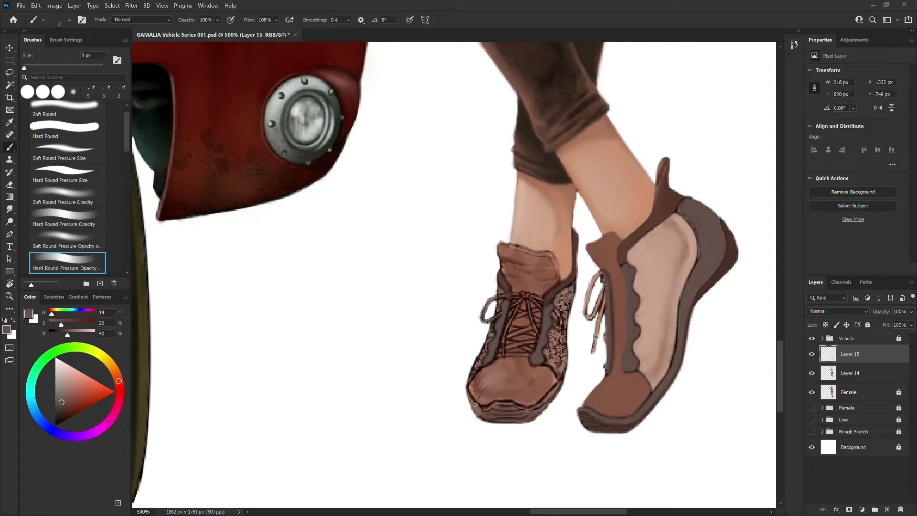
pyautogui.moveTo(468, 392)
pyautogui.mouseDown()
pyautogui.moveTo(481, 407)
pyautogui.moveTo(524, 409)
pyautogui.moveTo(553, 389)
pyautogui.mouseUp()
pyautogui.keyDown('alt'); pyautogui.click(560, 378); pyautogui.keyUp('alt')
pyautogui.keyDown('alt'); pyautogui.click(559, 370); pyautogui.keyUp('alt')
pyautogui.keyDown('alt'); pyautogui.click(555, 375); pyautogui.keyUp('alt')
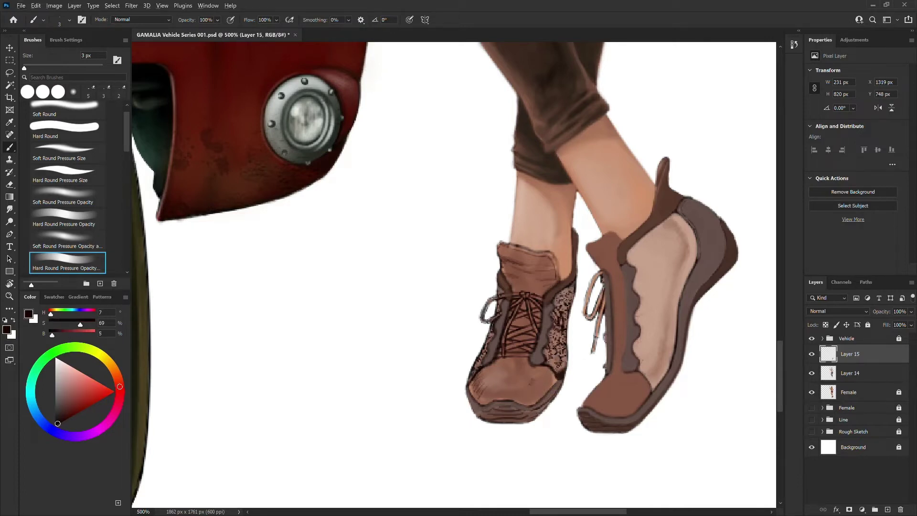
pyautogui.keyDown('alt'); pyautogui.click(486, 409); pyautogui.keyUp('alt')
pyautogui.keyDown('alt'); pyautogui.click(605, 427); pyautogui.keyUp('alt')
pyautogui.press('[')
pyautogui.moveTo(515, 408)
pyautogui.mouseDown()
pyautogui.moveTo(491, 414)
pyautogui.moveTo(522, 412)
pyautogui.moveTo(487, 416)
pyautogui.moveTo(538, 411)
pyautogui.mouseUp()
# - Add lighter brown highlights to the toe caps and upper tongues of both shoes, finishing with a 4 px brush
pyautogui.keyDown('alt'); pyautogui.click(607, 397); pyautogui.keyUp('alt')
pyautogui.press(']')
pyautogui.press(']')
pyautogui.press(']')
pyautogui.press(']')
pyautogui.moveTo(482, 389); pyautogui.dragTo(487, 375)
pyautogui.keyDown('alt'); pyautogui.click(476, 385); pyautogui.keyUp('alt')
pyautogui.moveTo(610, 385)
pyautogui.mouseDown()
pyautogui.moveTo(596, 398)
pyautogui.moveTo(632, 393)
pyautogui.moveTo(596, 402)
pyautogui.mouseUp()
pyautogui.press('[')
pyautogui.moveTo(595, 245)
pyautogui.mouseDown()
pyautogui.moveTo(607, 253)
pyautogui.moveTo(603, 245)
pyautogui.mouseUp()
pyautogui.moveTo(509, 257); pyautogui.dragTo(533, 262)
pyautogui.moveTo(530, 273)
pyautogui.mouseDown()
pyautogui.moveTo(545, 273)
pyautogui.moveTo(526, 273)
pyautogui.mouseUp()
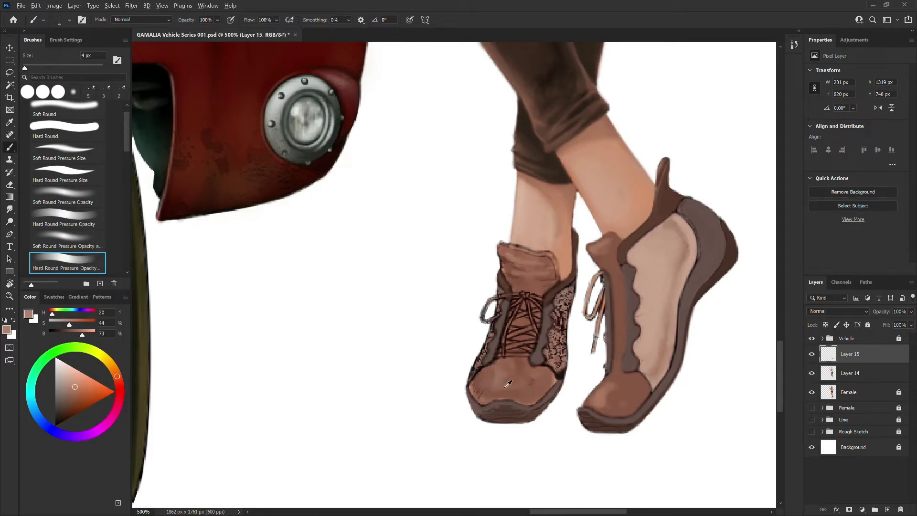
# - Smooth the upper end of the left-hand shoe's tongue with sampled browns, covering the sketch lines and lace knot
pyautogui.keyDown('alt'); pyautogui.click(508, 384); pyautogui.keyUp('alt')
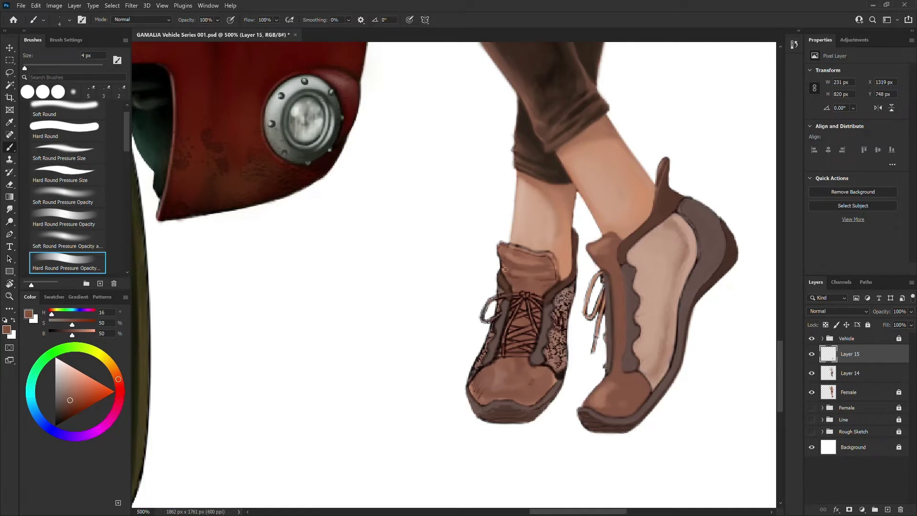
pyautogui.keyDown('alt'); pyautogui.click(511, 253); pyautogui.keyUp('alt')
pyautogui.moveTo(500, 245); pyautogui.dragTo(523, 250)
pyautogui.press('[')
pyautogui.keyDown('alt'); pyautogui.click(517, 272); pyautogui.keyUp('alt')
pyautogui.keyDown('alt'); pyautogui.click(552, 261); pyautogui.keyUp('alt')
pyautogui.keyDown('alt'); pyautogui.click(525, 272); pyautogui.keyUp('alt')
pyautogui.press(']')
pyautogui.moveTo(522, 292)
pyautogui.mouseDown()
pyautogui.moveTo(527, 300)
pyautogui.moveTo(544, 289)
pyautogui.mouseUp()
pyautogui.keyDown('alt'); pyautogui.click(542, 288); pyautogui.keyUp('alt')
# - Blend sampled browns across the left-hand shoe's toe cap with a slightly larger brush
pyautogui.keyDown('alt'); pyautogui.click(499, 379); pyautogui.keyUp('alt')
pyautogui.press(']')
pyautogui.keyDown('alt'); pyautogui.click(474, 385); pyautogui.keyUp('alt')
pyautogui.moveTo(498, 368)
pyautogui.mouseDown()
pyautogui.moveTo(488, 381)
pyautogui.moveTo(506, 393)
pyautogui.mouseUp()
# - Cover the crossed laces on the left-hand shoe's tongue with sampled reddish brown
pyautogui.keyDown('alt'); pyautogui.click(519, 279); pyautogui.keyUp('alt')
pyautogui.press(']')
pyautogui.moveTo(519, 292)
pyautogui.mouseDown()
pyautogui.moveTo(509, 334)
pyautogui.moveTo(523, 329)
pyautogui.moveTo(540, 289)
pyautogui.moveTo(533, 331)
pyautogui.moveTo(525, 306)
pyautogui.moveTo(504, 352)
pyautogui.moveTo(519, 346)
pyautogui.mouseUp()
pyautogui.press(']')
pyautogui.keyDown('alt'); pyautogui.click(542, 282); pyautogui.keyUp('alt')
pyautogui.moveTo(531, 299); pyautogui.dragTo(526, 325)
pyautogui.keyDown('alt'); pyautogui.click(527, 334); pyautogui.keyUp('alt')
pyautogui.press('[')
pyautogui.press('[')
pyautogui.press('[')
pyautogui.press('[')
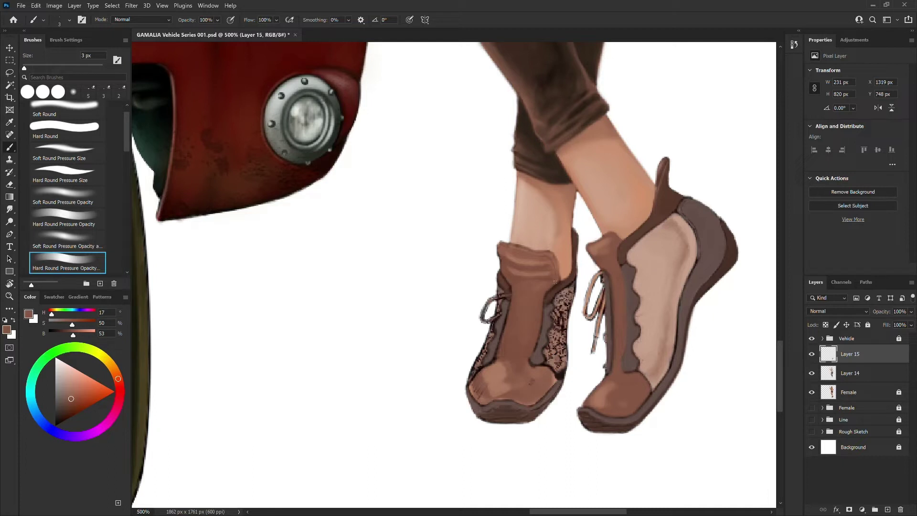
# - Paint over the remaining sketch marks on the left-hand shoe's toe cap in sampled reddish brown
pyautogui.press(']')
pyautogui.press(']')
pyautogui.press(']')
pyautogui.press(']')
pyautogui.keyDown('alt'); pyautogui.click(532, 380); pyautogui.keyUp('alt')
pyautogui.moveTo(532, 381)
pyautogui.mouseDown()
pyautogui.moveTo(526, 401)
pyautogui.moveTo(548, 384)
pyautogui.moveTo(522, 387)
pyautogui.moveTo(507, 361)
pyautogui.moveTo(483, 402)
pyautogui.mouseUp()
pyautogui.press('[')
pyautogui.press('[')
pyautogui.press('[')
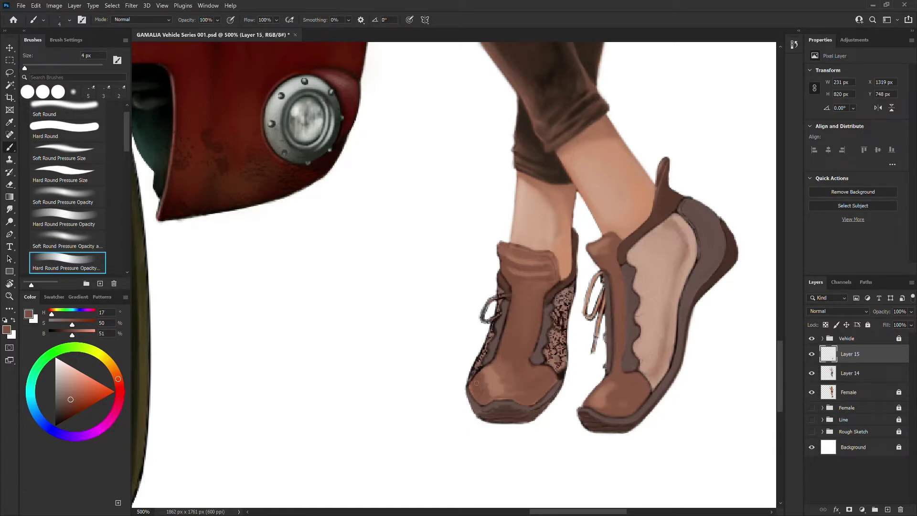
# - Soften the highlight on the left-hand shoe's toe cap with a sampled light brown and a brush of about 7 px
pyautogui.keyDown('alt'); pyautogui.click(498, 382); pyautogui.keyUp('alt')
pyautogui.press(']')
pyautogui.press(']')
pyautogui.press(']')
pyautogui.press(']')
pyautogui.moveTo(498, 382)
pyautogui.mouseDown()
pyautogui.moveTo(483, 378)
pyautogui.moveTo(510, 377)
pyautogui.moveTo(492, 396)
pyautogui.mouseUp()
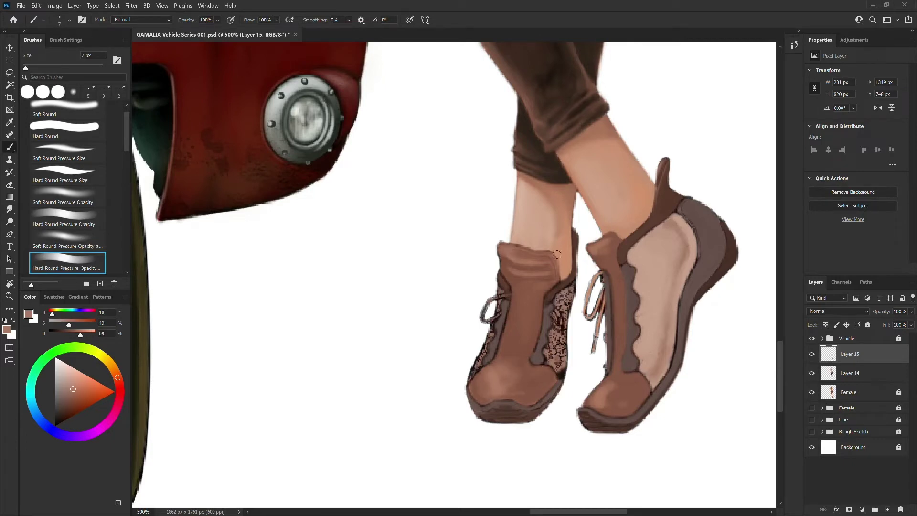
# - Shade the right-hand shoe's toe cap with a brown sampled near its upper edge
pyautogui.press('[')
pyautogui.press('[')
pyautogui.keyDown('alt'); pyautogui.click(620, 385); pyautogui.keyUp('alt')
pyautogui.press(']')
pyautogui.press(']')
pyautogui.moveTo(624, 381); pyautogui.dragTo(604, 410)
# - Blend light and mid browns into the right-hand shoe's upper tongue and the folds of the left-hand shoe's tongue
pyautogui.keyDown('alt'); pyautogui.click(602, 250); pyautogui.keyUp('alt')
pyautogui.press('[')
pyautogui.keyDown('alt'); pyautogui.click(603, 392); pyautogui.keyUp('alt')
pyautogui.keyDown('alt'); pyautogui.click(625, 231); pyautogui.keyUp('alt')
pyautogui.press('[')
pyautogui.press('[')
pyautogui.keyDown('alt'); pyautogui.click(609, 247); pyautogui.keyUp('alt')
pyautogui.keyDown('alt'); pyautogui.click(604, 251); pyautogui.keyUp('alt')
pyautogui.keyDown('alt'); pyautogui.click(616, 275); pyautogui.keyUp('alt')
pyautogui.keyDown('alt'); pyautogui.click(609, 252); pyautogui.keyUp('alt')
pyautogui.press(']')
pyautogui.keyDown('alt'); pyautogui.click(616, 285); pyautogui.keyUp('alt')
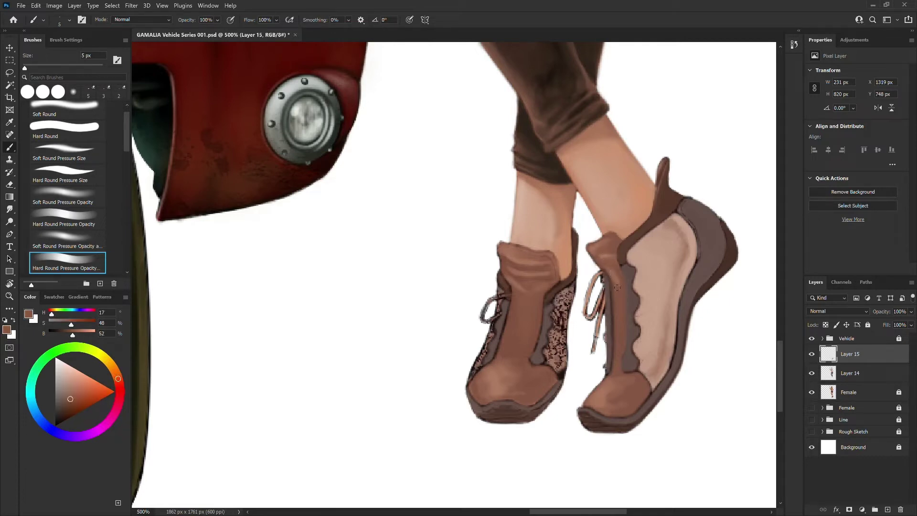
pyautogui.keyDown('alt'); pyautogui.click(618, 276); pyautogui.keyUp('alt')
pyautogui.keyDown('alt'); pyautogui.click(612, 253); pyautogui.keyUp('alt')
pyautogui.keyDown('alt'); pyautogui.click(511, 257); pyautogui.keyUp('alt')
pyautogui.moveTo(521, 270); pyautogui.dragTo(509, 273)
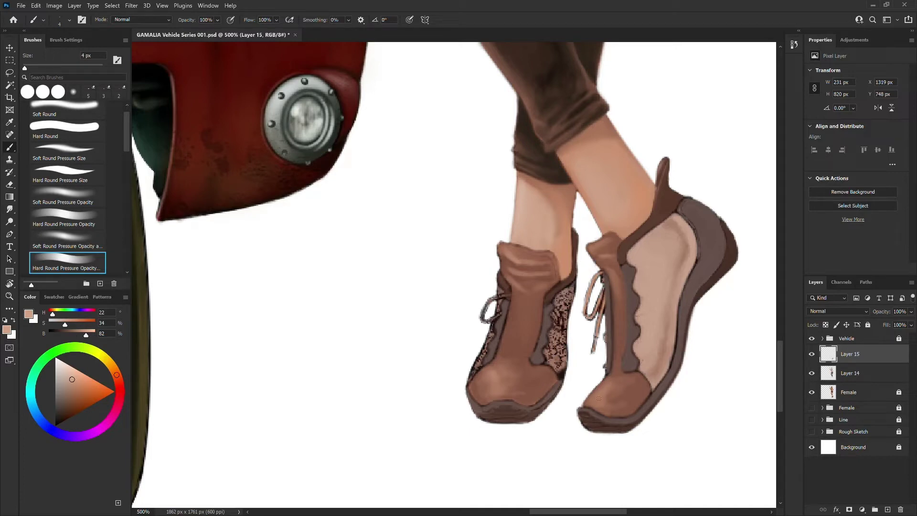
# - Paint over the speckled inner side panel of the left-hand shoe with pale pinkish beige sampled from the right-hand shoe, using a brush of about 6 px
pyautogui.keyDown('alt'); pyautogui.click(610, 244); pyautogui.keyUp('alt')
pyautogui.press(']')
pyautogui.press(']')
pyautogui.press(']')
pyautogui.keyDown('alt'); pyautogui.click(663, 273); pyautogui.keyUp('alt')
pyautogui.keyDown('alt'); pyautogui.click(662, 293); pyautogui.keyUp('alt')
pyautogui.moveTo(563, 301)
pyautogui.mouseDown()
pyautogui.moveTo(567, 294)
pyautogui.moveTo(549, 359)
pyautogui.moveTo(563, 301)
pyautogui.moveTo(561, 373)
pyautogui.moveTo(565, 322)
pyautogui.mouseUp()
pyautogui.press(']')
pyautogui.press('[')
pyautogui.press('[')
pyautogui.press('[')
pyautogui.press(']')
pyautogui.press(']')
pyautogui.moveTo(564, 365); pyautogui.dragTo(563, 378)
pyautogui.moveTo(568, 317)
pyautogui.mouseDown()
pyautogui.moveTo(575, 282)
pyautogui.moveTo(555, 356)
pyautogui.mouseUp()
pyautogui.press('[')
pyautogui.press('[')
pyautogui.press(']')
pyautogui.press(']')
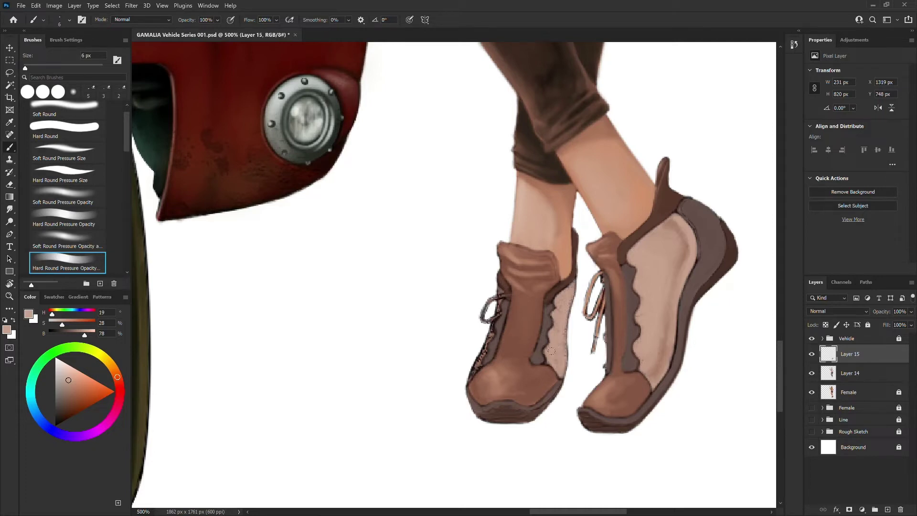
# - Cover the narrow outer side panel of the left-hand shoe in the same pale beige with a 3 px brush, and save the document
pyautogui.press('[')
pyautogui.press('[')
pyautogui.press('[')
pyautogui.moveTo(499, 287)
pyautogui.mouseDown()
pyautogui.moveTo(495, 322)
pyautogui.moveTo(500, 316)
pyautogui.moveTo(473, 376)
pyautogui.mouseUp()
pyautogui.press('[')
pyautogui.press(']')
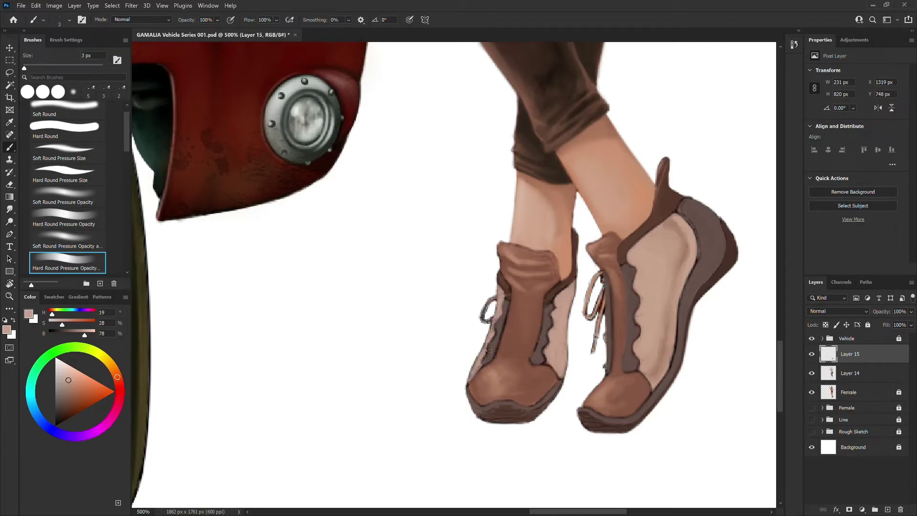
pyautogui.hotkey('ctrl', '0')
pyautogui.hotkey('ctrl', 's')
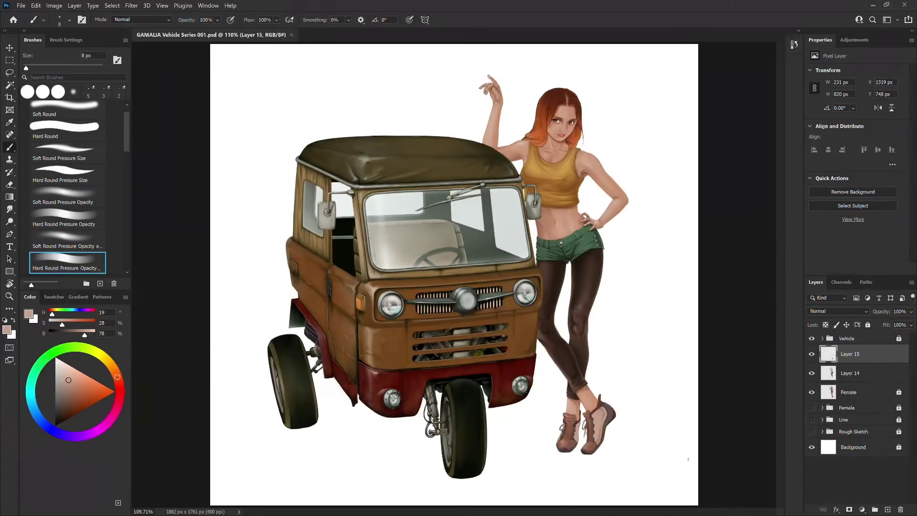
# - Shade the left-hand shoe's tongue and its edges with browns sampled from the tongue and toe cap, using a brush of about 6 px
pyautogui.hotkey('ctrl', '+')
pyautogui.moveTo(618, 457)
pyautogui.mouseDown()
pyautogui.moveTo(554, 316)
pyautogui.moveTo(557, 389)
pyautogui.moveTo(490, 308)
pyautogui.mouseUp()
pyautogui.hotkey('ctrl', '+')
pyautogui.press(']')
pyautogui.press(']')
pyautogui.press(']')
pyautogui.press(']')
pyautogui.press(']')
pyautogui.hotkey('ctrl', '+')
pyautogui.keyDown('alt'); pyautogui.click(579, 366); pyautogui.keyUp('alt')
pyautogui.press('[')
pyautogui.press('[')
pyautogui.press('[')
pyautogui.moveTo(589, 360)
pyautogui.mouseDown()
pyautogui.moveTo(613, 353)
pyautogui.moveTo(614, 369)
pyautogui.moveTo(580, 430)
pyautogui.moveTo(587, 380)
pyautogui.moveTo(564, 441)
pyautogui.mouseUp()
pyautogui.press(']')
pyautogui.press(']')
pyautogui.keyDown('alt'); pyautogui.click(601, 457); pyautogui.keyUp('alt')
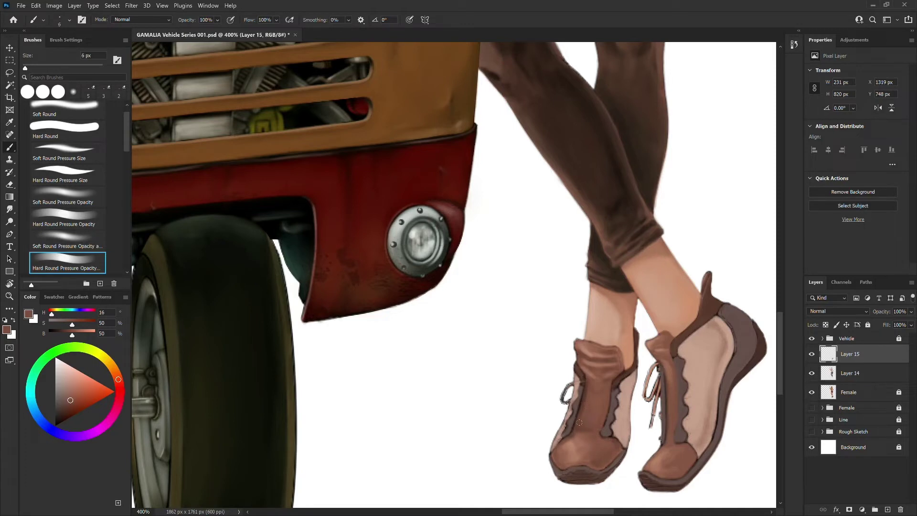
pyautogui.keyDown('alt'); pyautogui.click(597, 396); pyautogui.keyUp('alt')
pyautogui.keyDown('alt'); pyautogui.click(599, 426); pyautogui.keyUp('alt')
# - Deepen the shadows on the right-hand shoe's tongue and rear sole with dark browns, reducing the brush to 4 px
pyautogui.keyDown('alt'); pyautogui.click(673, 352); pyautogui.keyUp('alt')
pyautogui.moveTo(673, 365); pyautogui.dragTo(670, 429)
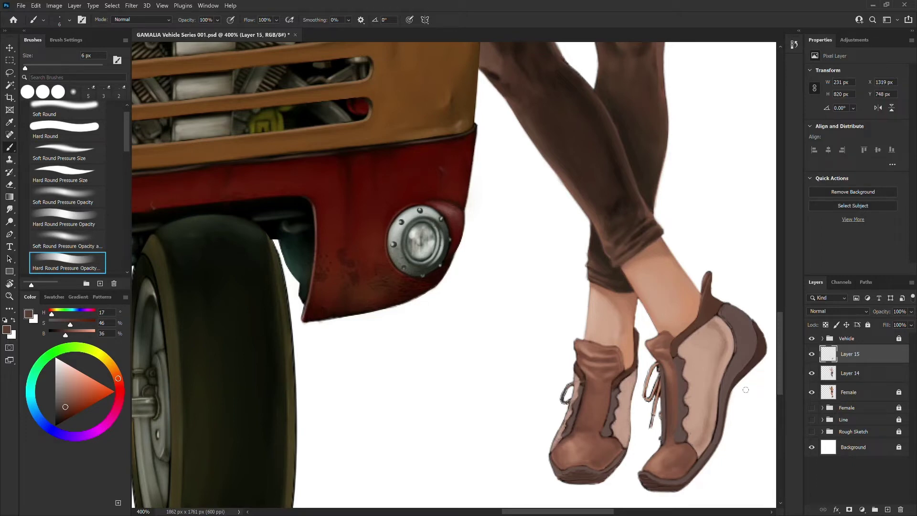
pyautogui.click(64, 414)
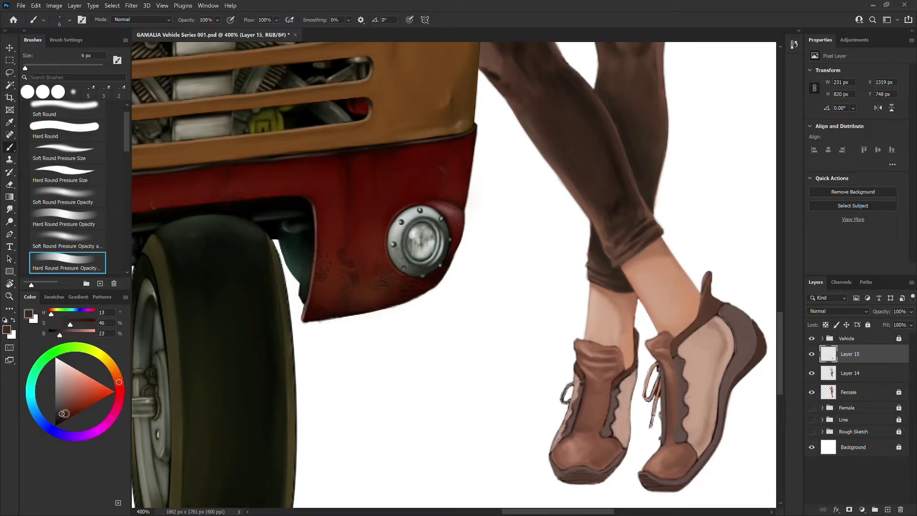
pyautogui.press('[')
pyautogui.press('[')
pyautogui.press('[')
pyautogui.keyDown('alt'); pyautogui.click(734, 375); pyautogui.keyUp('alt')
pyautogui.press(']')
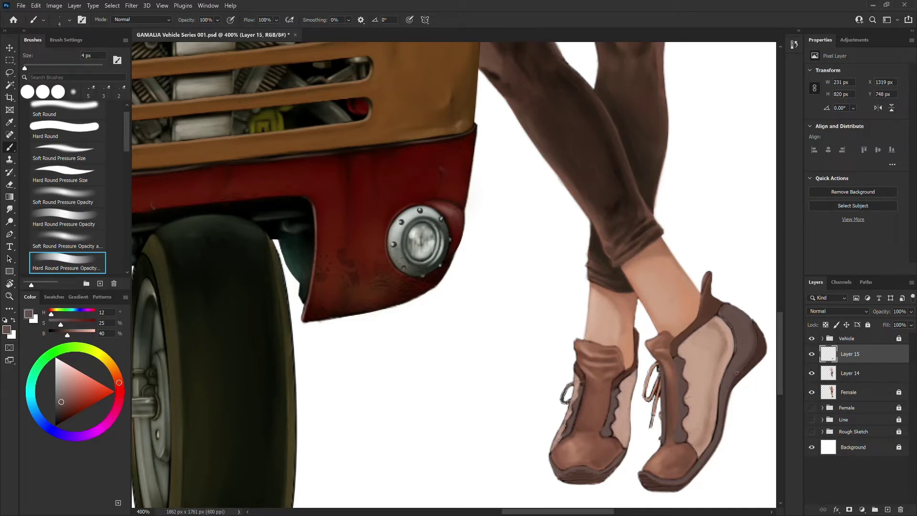
# - Draw fine dark tread lines across the front soles of both shoes with a 2 px brush
pyautogui.press('d')
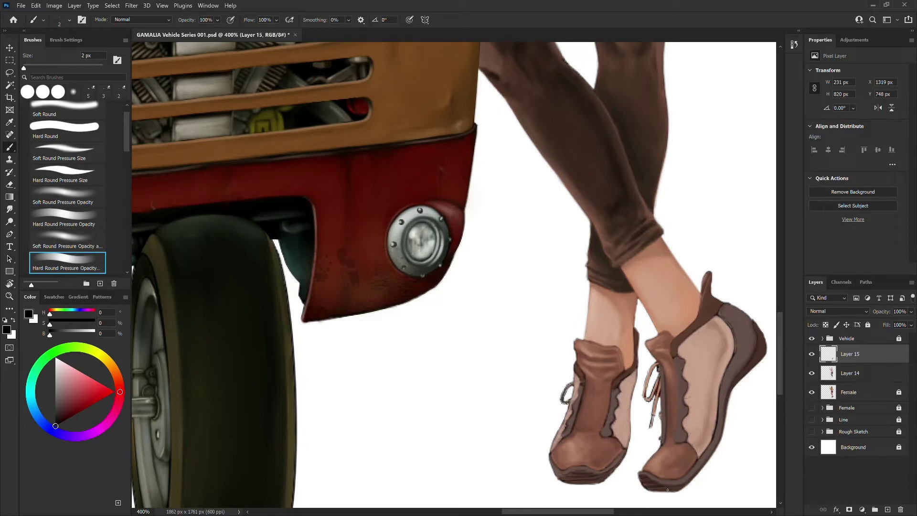
pyautogui.hotkey('alt', 'd')
pyautogui.press('Escape')
pyautogui.keyDown('alt'); pyautogui.click(566, 478); pyautogui.keyUp('alt')
pyautogui.moveTo(572, 475); pyautogui.dragTo(584, 482)
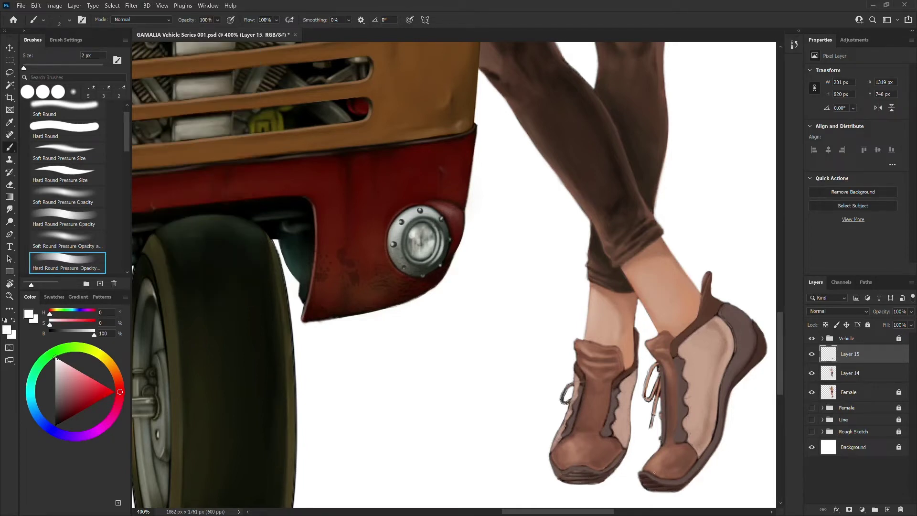
pyautogui.moveTo(648, 488); pyautogui.dragTo(680, 488)
# - Brighten the highlights on the toe caps of both shoes with a slightly larger brush
pyautogui.press(']')
pyautogui.press(']')
pyautogui.press(']')
pyautogui.moveTo(569, 449); pyautogui.dragTo(573, 442)
pyautogui.moveTo(659, 471); pyautogui.dragTo(654, 457)
# - Accent the upper folds of the left-hand shoe's tongue with sampled light and dark browns
pyautogui.keyDown('alt'); pyautogui.click(590, 343); pyautogui.keyUp('alt')
pyautogui.moveTo(603, 346); pyautogui.dragTo(614, 348)
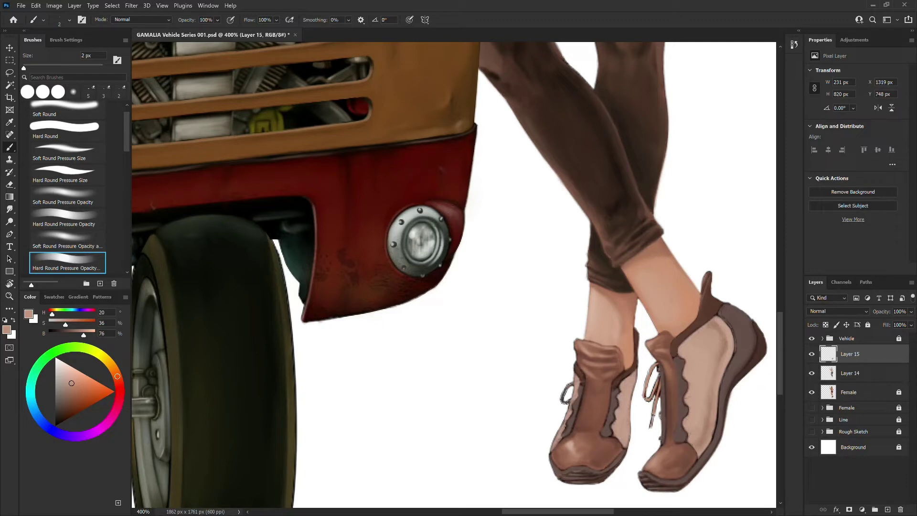
pyautogui.keyDown('alt'); pyautogui.click(607, 361); pyautogui.keyUp('alt')
pyautogui.press(']')
pyautogui.press('[')
pyautogui.keyDown('alt'); pyautogui.click(618, 351); pyautogui.keyUp('alt')
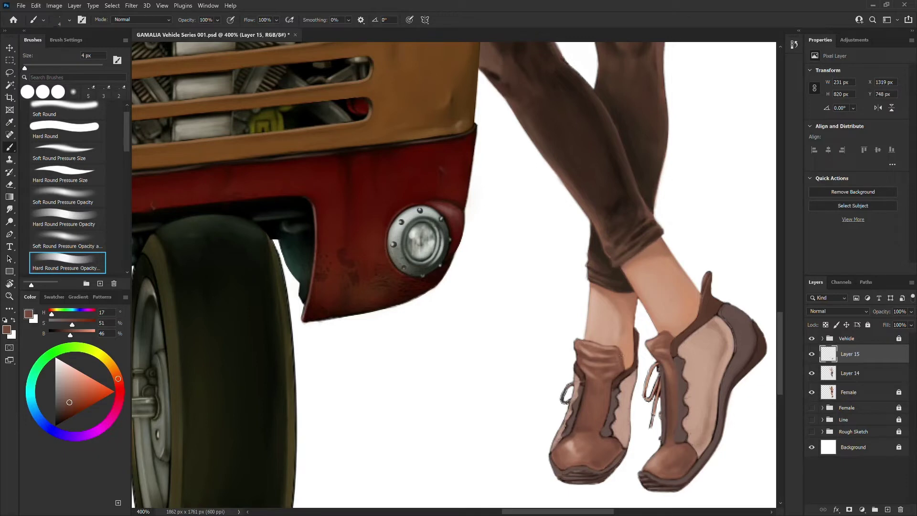
# - Refine the top of the right-hand shoe's tongue with sampled browns and a 2 px brush
pyautogui.keyDown('alt'); pyautogui.click(633, 381); pyautogui.keyUp('alt')
pyautogui.keyDown('alt'); pyautogui.click(670, 340); pyautogui.keyUp('alt')
pyautogui.press('[')
pyautogui.press('[')
pyautogui.keyDown('alt'); pyautogui.click(674, 342); pyautogui.keyUp('alt')
pyautogui.keyDown('alt'); pyautogui.click(661, 335); pyautogui.keyUp('alt')
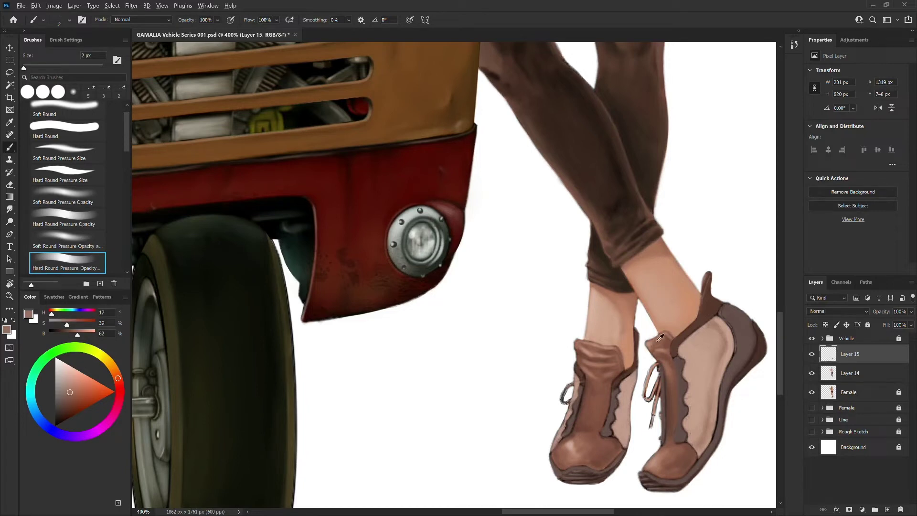
pyautogui.keyDown('alt'); pyautogui.click(675, 341); pyautogui.keyUp('alt')
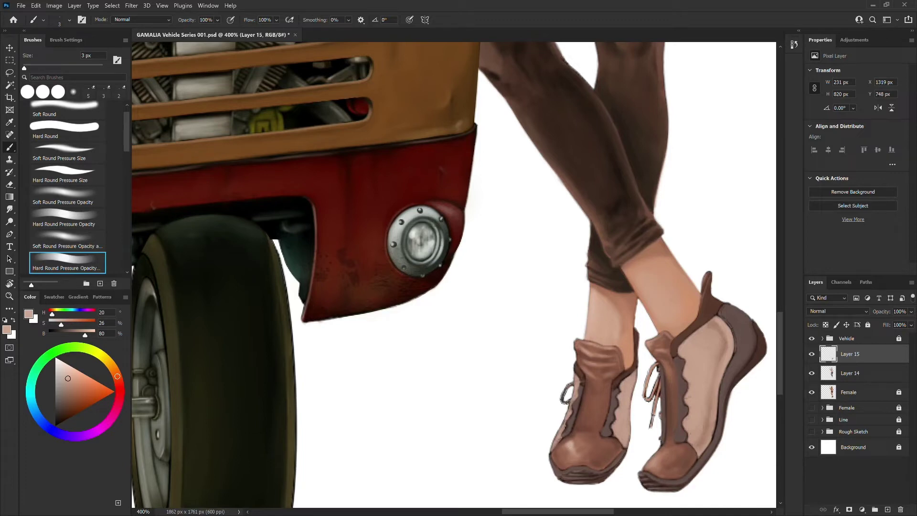
# - Add thin pale pinkish highlights along the eyelet panel edges and front sole rims of both shoes
pyautogui.moveTo(577, 410); pyautogui.dragTo(570, 430)
pyautogui.moveTo(610, 407); pyautogui.dragTo(603, 427)
pyautogui.moveTo(686, 411); pyautogui.dragTo(677, 442)
pyautogui.moveTo(664, 375); pyautogui.dragTo(663, 408)
pyautogui.press(']')
pyautogui.moveTo(572, 467); pyautogui.dragTo(564, 473)
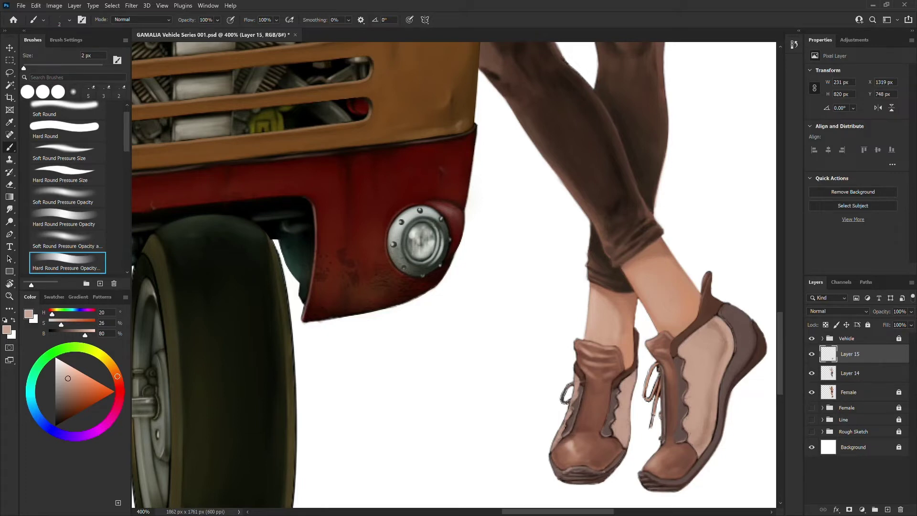
pyautogui.moveTo(651, 473); pyautogui.dragTo(640, 476)
# - Model the right-hand shoe's grey heel panel and rear sole with sampled greyish browns and a brush of about 4 px
pyautogui.press(']')
pyautogui.press(']')
pyautogui.keyDown('alt'); pyautogui.click(719, 434); pyautogui.keyUp('alt')
pyautogui.keyDown('alt'); pyautogui.click(765, 375); pyautogui.keyUp('alt')
pyautogui.press(']')
pyautogui.press(']')
pyautogui.moveTo(748, 325); pyautogui.dragTo(745, 334)
pyautogui.keyDown('alt'); pyautogui.click(747, 335); pyautogui.keyUp('alt')
pyautogui.keyDown('alt'); pyautogui.click(731, 314); pyautogui.keyUp('alt')
pyautogui.keyDown('alt'); pyautogui.click(734, 369); pyautogui.keyUp('alt')
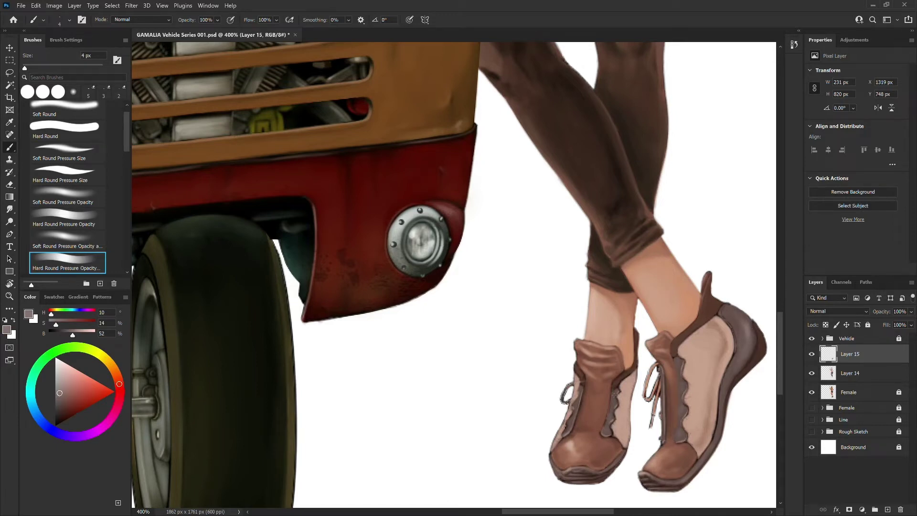
# - Define the seam between the right-hand shoe's heel panel and beige side panel with a 2 px brush
pyautogui.keyDown('alt'); pyautogui.click(723, 307); pyautogui.keyUp('alt')
pyautogui.press('[')
pyautogui.press('[')
pyautogui.moveTo(727, 323); pyautogui.dragTo(735, 343)
# - Clean up the right-hand shoe's sole edge with the Hard Round Pressure Size brush at 2 to 4 px, using sampled white and greyish brown
pyautogui.click(99, 174)
pyautogui.moveTo(727, 368); pyautogui.dragTo(706, 450)
pyautogui.keyDown('alt'); pyautogui.click(736, 409); pyautogui.keyUp('alt')
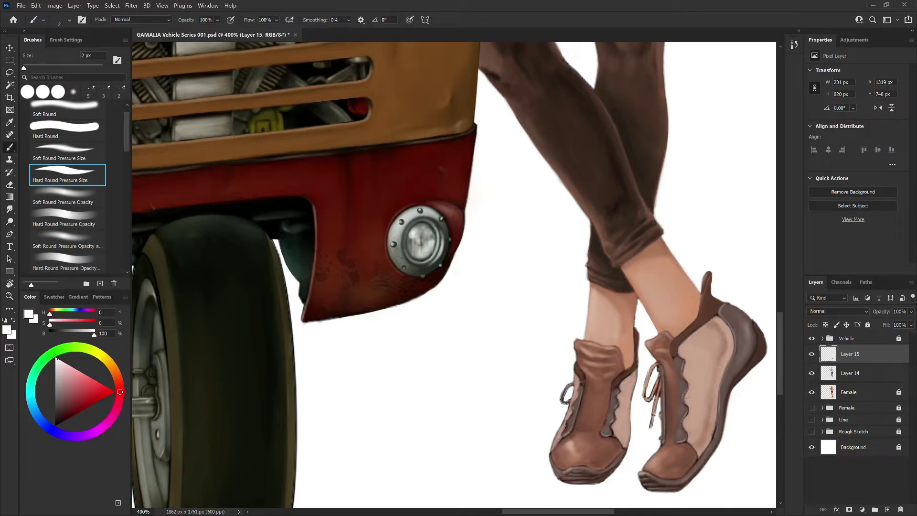
pyautogui.press(']')
pyautogui.press(']')
pyautogui.keyDown('alt'); pyautogui.click(721, 397); pyautogui.keyUp('alt')
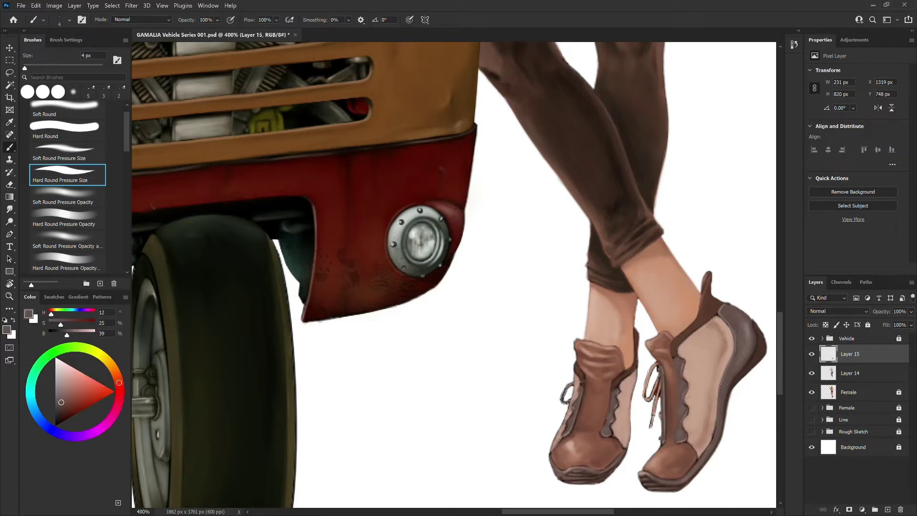
# - Shade the right-hand shoe's collar with sampled browns using the Hard Round Pressure Opacity and Flow brush at about 5 px
pyautogui.keyDown('alt'); pyautogui.click(674, 348); pyautogui.keyUp('alt')
pyautogui.click(87, 267)
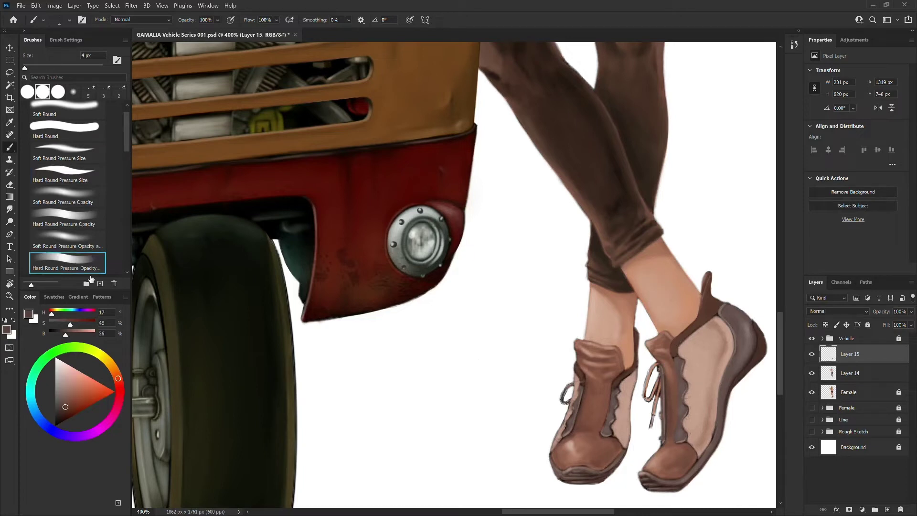
pyautogui.keyDown('alt'); pyautogui.click(671, 358); pyautogui.keyUp('alt')
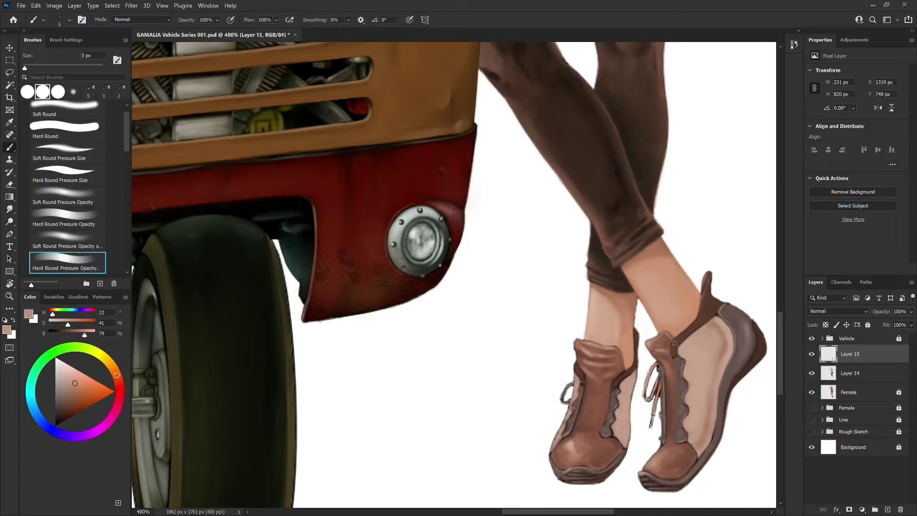
pyautogui.press(']')
pyautogui.press(']')
pyautogui.keyDown('alt'); pyautogui.click(711, 304); pyautogui.keyUp('alt')
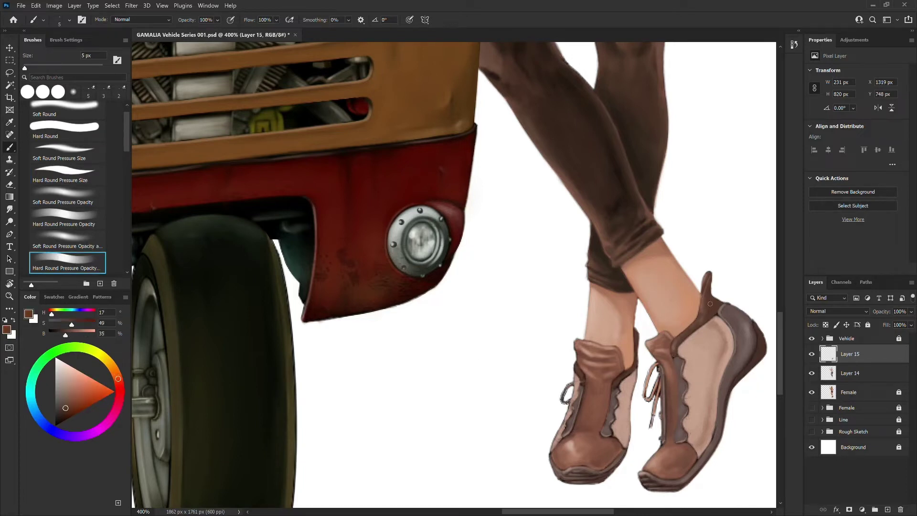
pyautogui.keyDown('alt'); pyautogui.click(699, 322); pyautogui.keyUp('alt')
pyautogui.keyDown('alt'); pyautogui.click(708, 312); pyautogui.keyUp('alt')
pyautogui.keyDown('alt'); pyautogui.click(709, 310); pyautogui.keyUp('alt')
# - Refine the left-hand shoe's collar and the right-hand shoe's heel tab with sampled browns and black at 3 to 4 px
pyautogui.keyDown('alt'); pyautogui.click(616, 382); pyautogui.keyUp('alt')
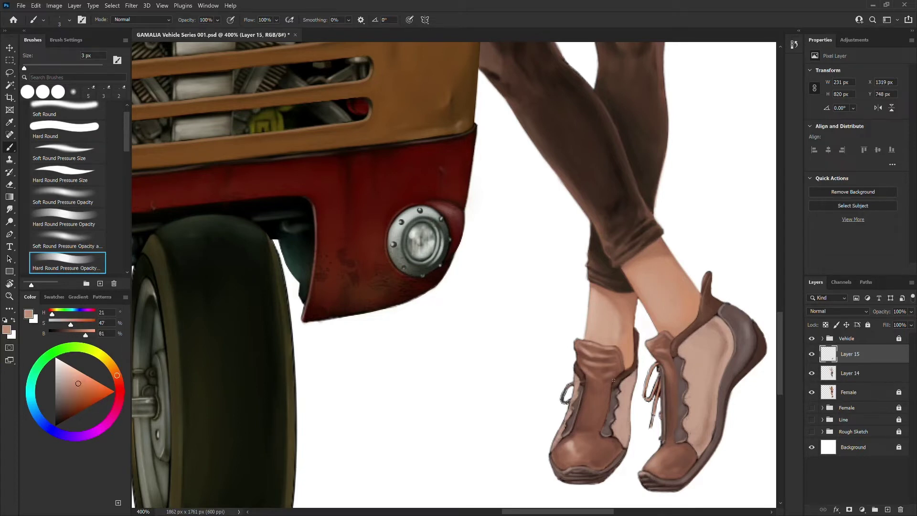
pyautogui.keyDown('alt'); pyautogui.click(623, 377); pyautogui.keyUp('alt')
pyautogui.keyDown('alt'); pyautogui.click(714, 296); pyautogui.keyUp('alt')
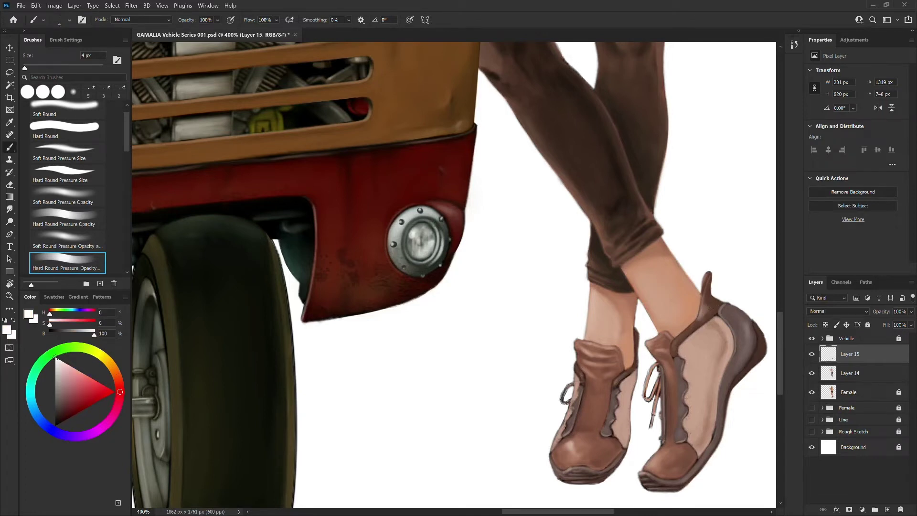
pyautogui.keyDown('alt'); pyautogui.click(703, 311); pyautogui.keyUp('alt')
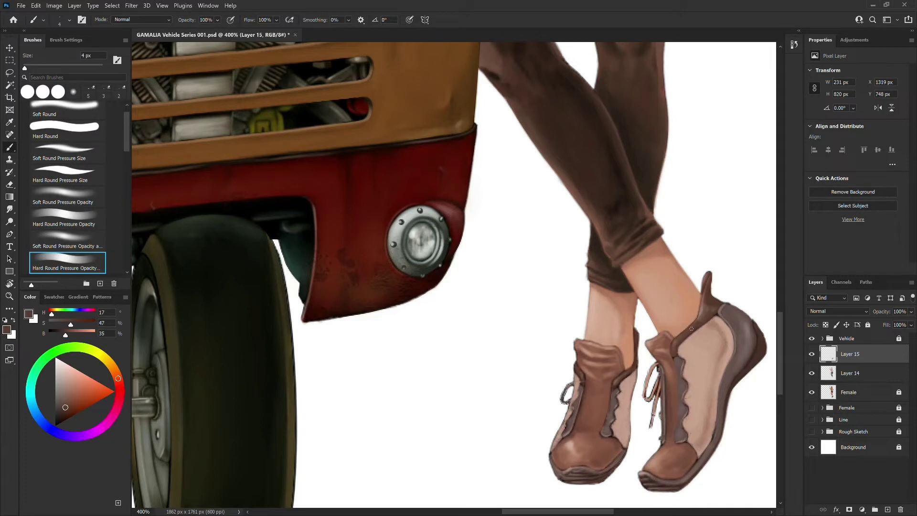
pyautogui.press('d')
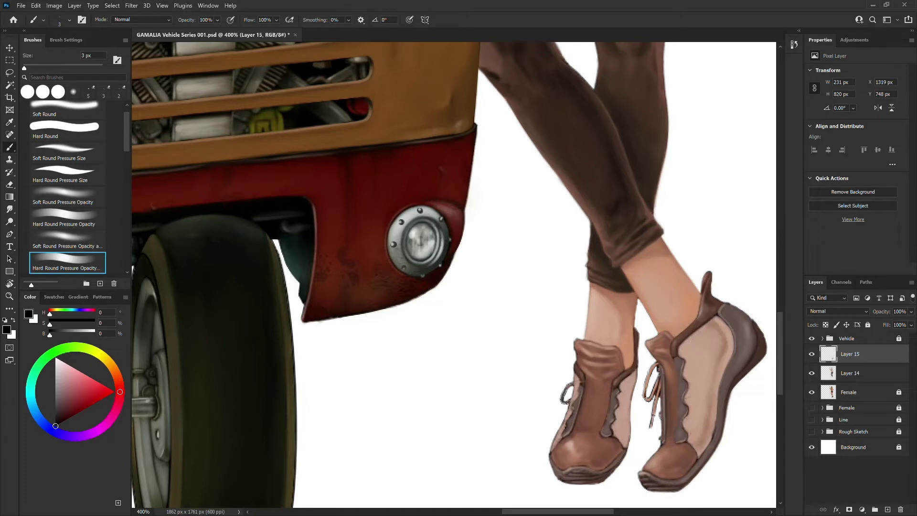
pyautogui.moveTo(636, 332); pyautogui.dragTo(637, 343)
# - Smooth the right-hand shoe's heel panel with a sampled greyish brown and a 6 px brush
pyautogui.press(']')
pyautogui.press(']')
pyautogui.press(']')
pyautogui.keyDown('alt'); pyautogui.click(754, 334); pyautogui.keyUp('alt')
pyautogui.press(']')
pyautogui.press(']')
pyautogui.press(']')
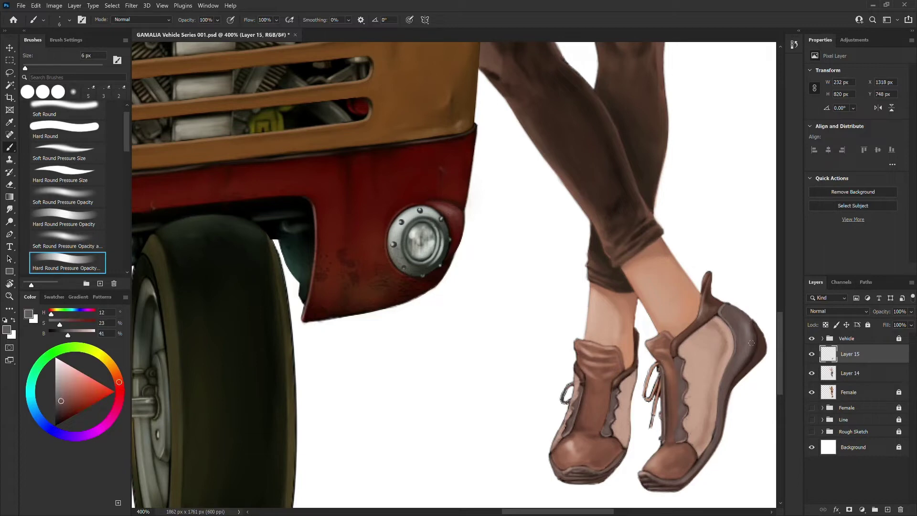
# - Refine the border between the right-hand shoe's side panel and sole with sampled browns, narrowing the brush to 2 px
pyautogui.press('[')
pyautogui.press('[')
pyautogui.keyDown('alt'); pyautogui.click(720, 371); pyautogui.keyUp('alt')
pyautogui.keyDown('alt'); pyautogui.click(721, 384); pyautogui.keyUp('alt')
pyautogui.keyDown('alt'); pyautogui.click(715, 413); pyautogui.keyUp('alt')
pyautogui.keyDown('alt'); pyautogui.click(716, 441); pyautogui.keyUp('alt')
pyautogui.press('[')
pyautogui.press('[')
# - Compare the shoes with Layer 15 hidden and shown, and try to merge it into Layer 14
pyautogui.click(812, 354)
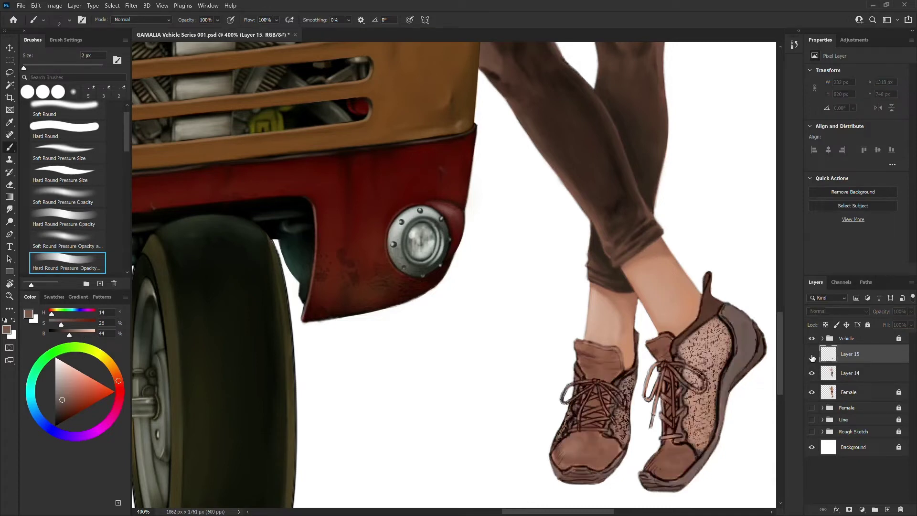
pyautogui.click(812, 354)
pyautogui.hotkey('ctrl', 'e')
# - Add a new layer above Layer 15, hide Layer 15 to expose the sketched laces, and save the document
pyautogui.click(888, 509)
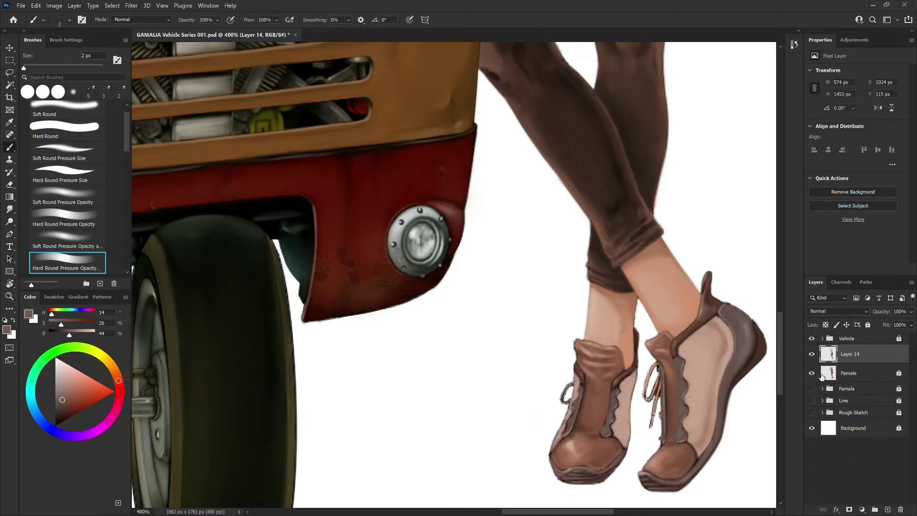
pyautogui.hotkey('ctrl', 'j')
pyautogui.click(813, 374)
pyautogui.hotkey('ctrl', '+')
pyautogui.moveTo(665, 405)
pyautogui.mouseDown()
pyautogui.moveTo(622, 398)
pyautogui.moveTo(562, 322)
pyautogui.mouseUp()
pyautogui.hotkey('ctrl', 's')
pyautogui.press(']')
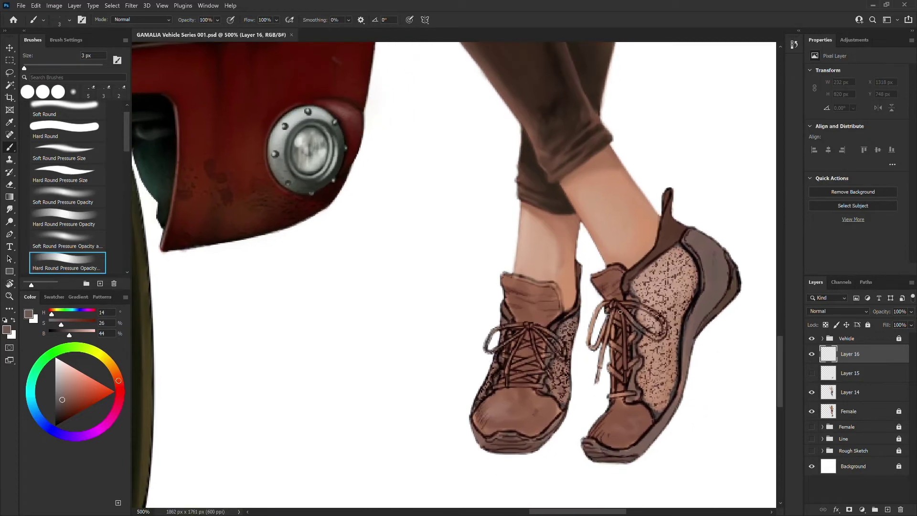
# - Compare the painted shoes with the sketched laces by toggling Layer 15 at different magnifications
pyautogui.click(812, 374)
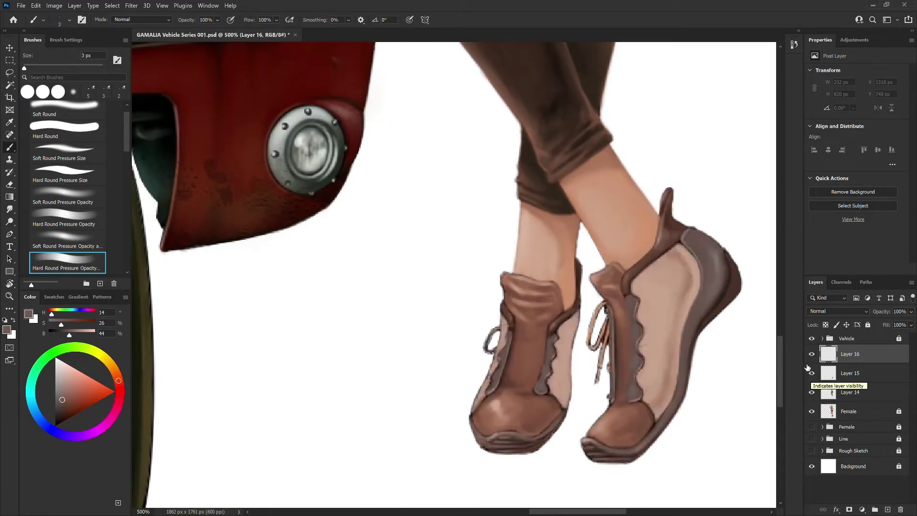
pyautogui.hotkey('ctrl', '1')
pyautogui.hotkey('ctrl', '+')
pyautogui.moveTo(705, 453); pyautogui.dragTo(615, 265)
pyautogui.hotkey('ctrl', '+')
pyautogui.moveTo(745, 457); pyautogui.dragTo(707, 416)
pyautogui.click(812, 374)
pyautogui.hotkey('ctrl', '+')
pyautogui.click(813, 373)
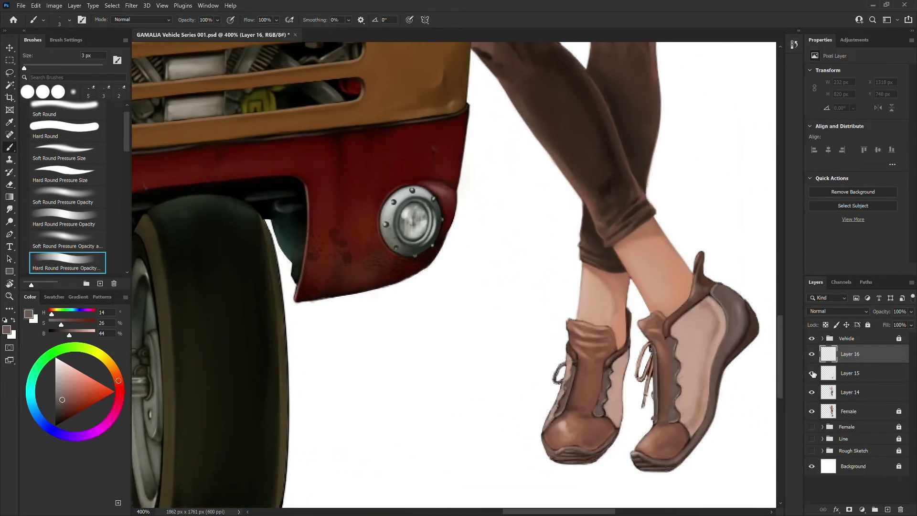
pyautogui.click(812, 373)
# - Trace the right-hand shoe's lace bow in pale pinkish beige with the Hard Round Pressure Size brush at 3 px
pyautogui.click(64, 172)
pyautogui.moveTo(654, 342)
pyautogui.mouseDown()
pyautogui.moveTo(637, 375)
pyautogui.moveTo(652, 355)
pyautogui.moveTo(647, 379)
pyautogui.mouseUp()
pyautogui.moveTo(656, 342)
pyautogui.mouseDown()
pyautogui.moveTo(651, 348)
pyautogui.moveTo(687, 371)
pyautogui.moveTo(677, 343)
pyautogui.moveTo(697, 356)
pyautogui.moveTo(694, 371)
pyautogui.moveTo(664, 361)
pyautogui.moveTo(668, 399)
pyautogui.mouseUp()
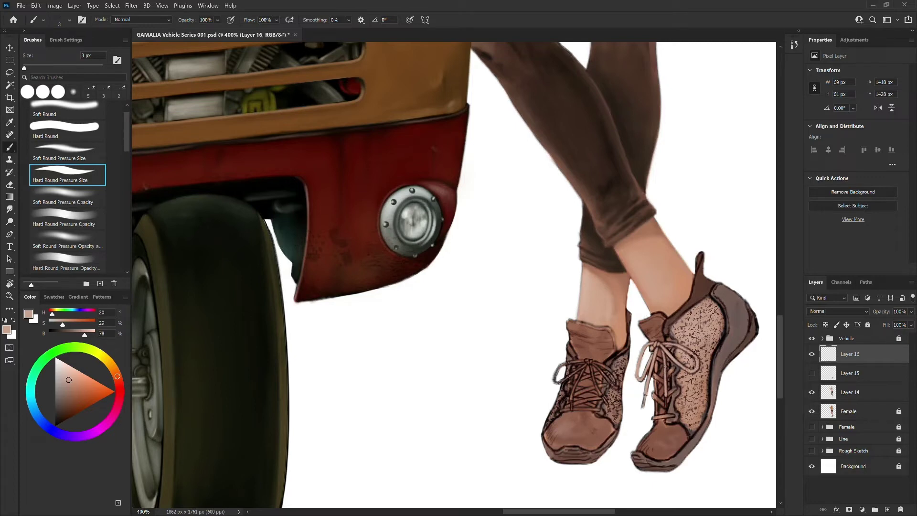
# - Trace the right-hand shoe's crossed laces and the left-hand shoe's laces and bow in the pale pinkish beige at 3 px
pyautogui.moveTo(658, 357); pyautogui.dragTo(664, 361)
pyautogui.moveTo(661, 416)
pyautogui.mouseDown()
pyautogui.moveTo(673, 415)
pyautogui.moveTo(664, 406)
pyautogui.mouseUp()
pyautogui.moveTo(669, 372)
pyautogui.mouseDown()
pyautogui.moveTo(661, 388)
pyautogui.moveTo(663, 370)
pyautogui.mouseUp()
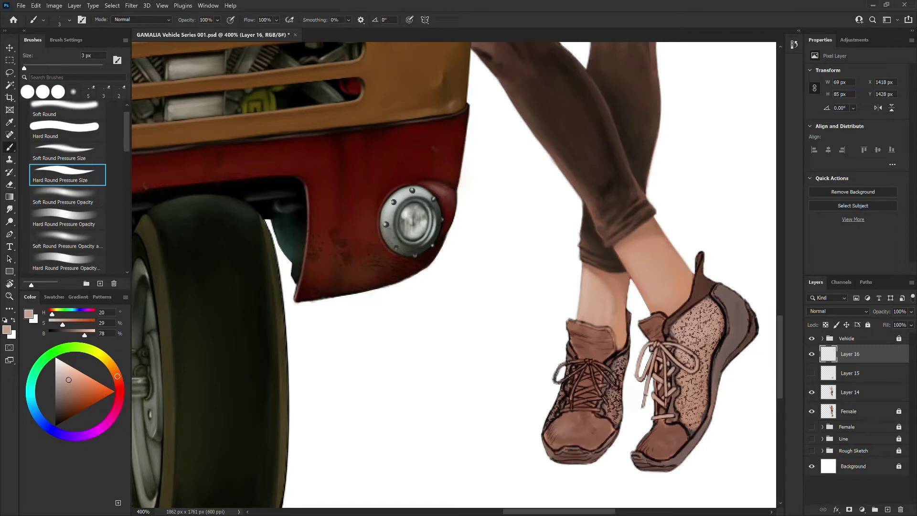
pyautogui.moveTo(590, 362)
pyautogui.mouseDown()
pyautogui.moveTo(561, 380)
pyautogui.moveTo(554, 372)
pyautogui.moveTo(570, 376)
pyautogui.moveTo(584, 360)
pyautogui.moveTo(615, 388)
pyautogui.moveTo(602, 367)
pyautogui.moveTo(618, 388)
pyautogui.moveTo(577, 385)
pyautogui.moveTo(570, 412)
pyautogui.moveTo(593, 380)
pyautogui.moveTo(607, 402)
pyautogui.moveTo(581, 401)
pyautogui.moveTo(599, 398)
pyautogui.moveTo(596, 386)
pyautogui.moveTo(605, 383)
pyautogui.moveTo(597, 403)
pyautogui.mouseUp()
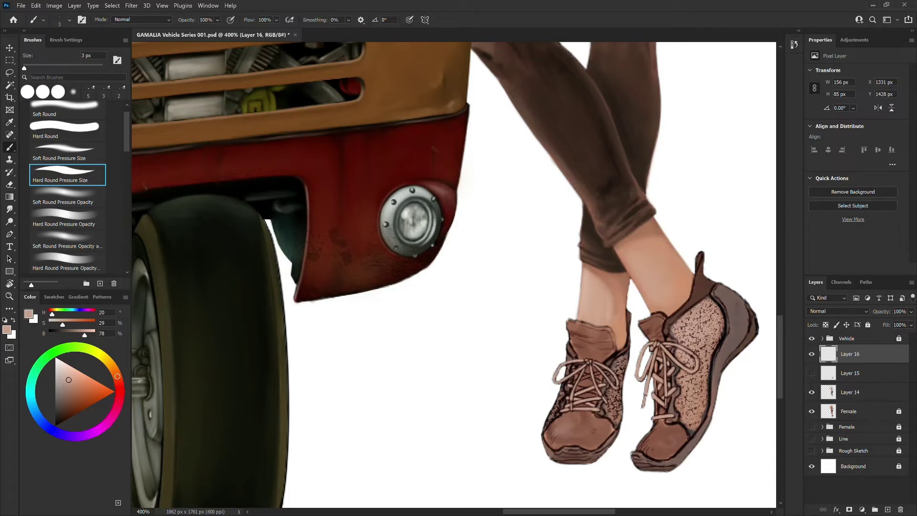
pyautogui.moveTo(575, 380); pyautogui.dragTo(609, 370)
pyautogui.moveTo(578, 366); pyautogui.dragTo(584, 362)
# - Compare the beige laces against the painted shoes and the sketch by toggling Layer 15 and the Female layer
pyautogui.click(812, 373)
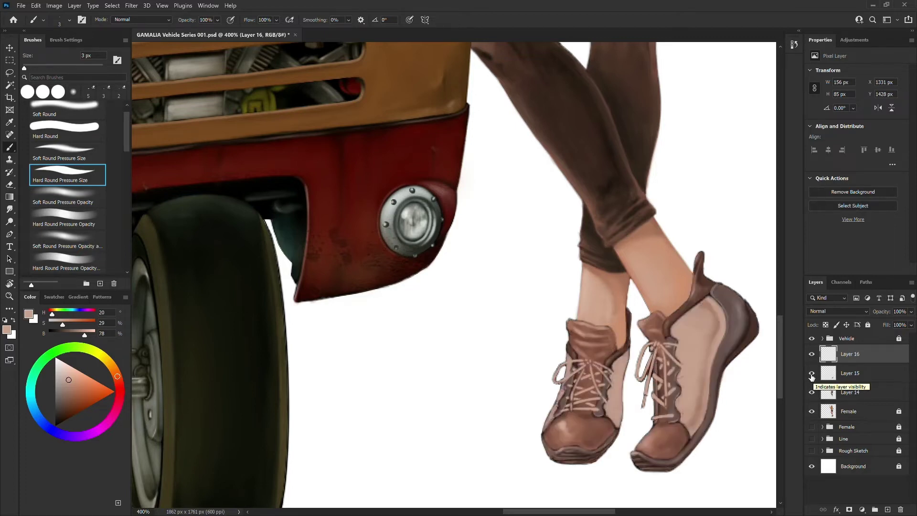
pyautogui.click(812, 373)
pyautogui.click(812, 412)
pyautogui.click(812, 373)
pyautogui.click(812, 373)
pyautogui.click(812, 412)
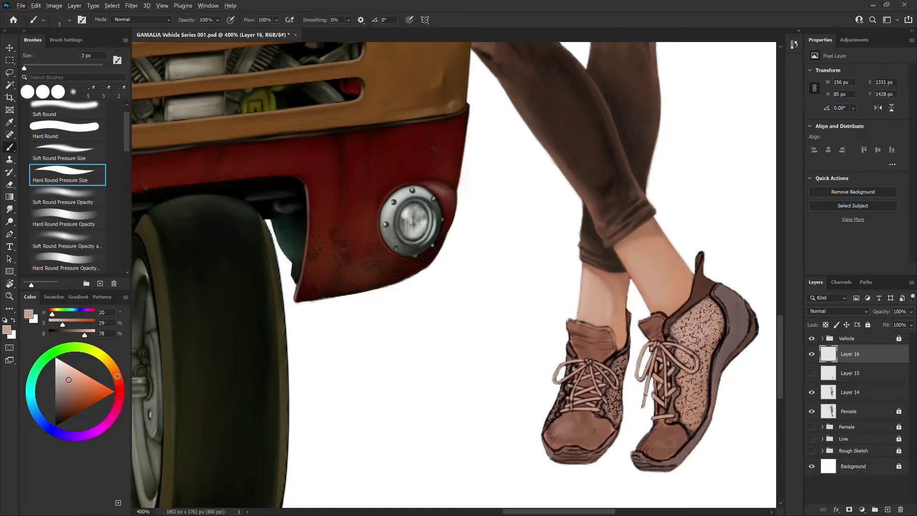
# - Outline the left-hand shoe's bow and crossed laces in black at 2 px, checking them against the painted shoe on Layer 15
pyautogui.press('d')
pyautogui.moveTo(725, 469); pyautogui.dragTo(676, 430)
pyautogui.press('[')
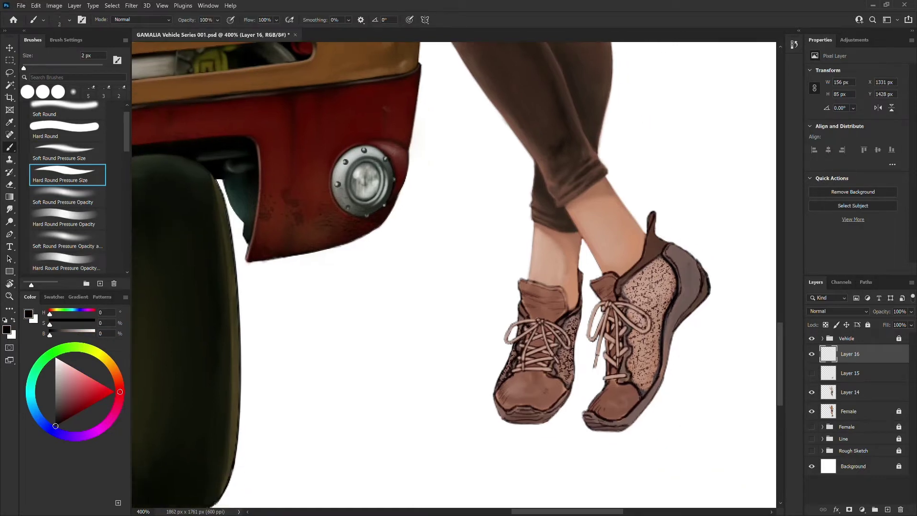
pyautogui.moveTo(531, 328)
pyautogui.mouseDown()
pyautogui.moveTo(510, 340)
pyautogui.moveTo(505, 333)
pyautogui.moveTo(506, 343)
pyautogui.moveTo(534, 328)
pyautogui.moveTo(532, 318)
pyautogui.moveTo(516, 325)
pyautogui.moveTo(523, 360)
pyautogui.moveTo(537, 328)
pyautogui.mouseUp()
pyautogui.moveTo(546, 326); pyautogui.dragTo(542, 343)
pyautogui.moveTo(543, 325); pyautogui.dragTo(561, 363)
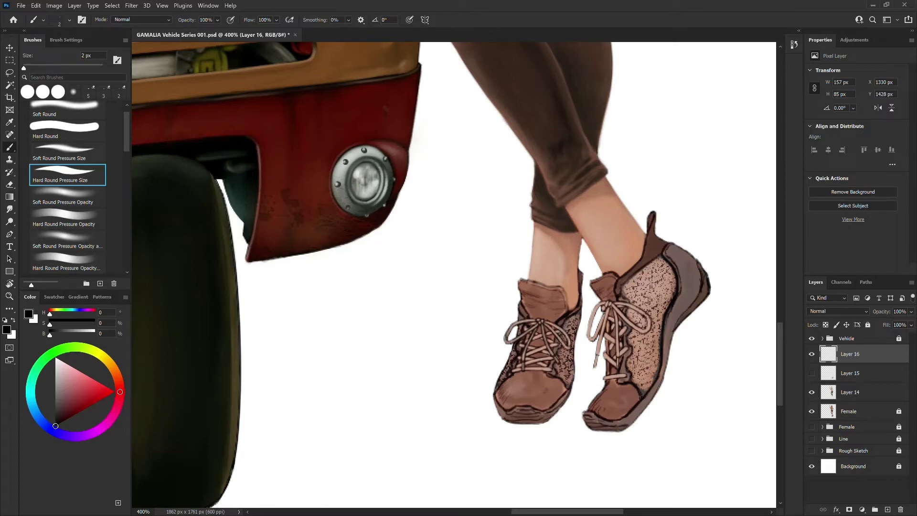
pyautogui.moveTo(551, 328); pyautogui.dragTo(567, 335)
pyautogui.click(569, 344)
pyautogui.moveTo(541, 332)
pyautogui.mouseDown()
pyautogui.moveTo(534, 340)
pyautogui.moveTo(559, 347)
pyautogui.moveTo(531, 354)
pyautogui.mouseUp()
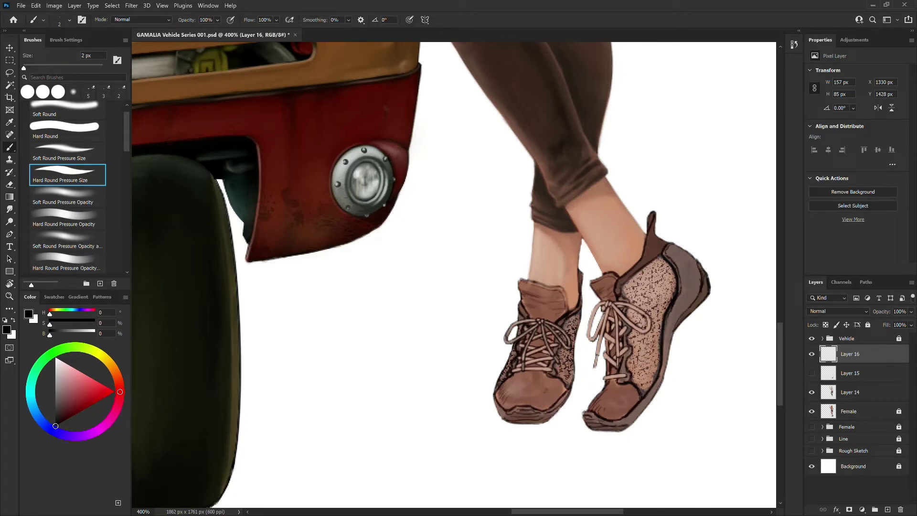
pyautogui.click(533, 347)
pyautogui.moveTo(546, 358); pyautogui.dragTo(526, 361)
pyautogui.moveTo(525, 365)
pyautogui.mouseDown()
pyautogui.moveTo(550, 359)
pyautogui.moveTo(513, 370)
pyautogui.moveTo(539, 371)
pyautogui.mouseUp()
pyautogui.click(812, 373)
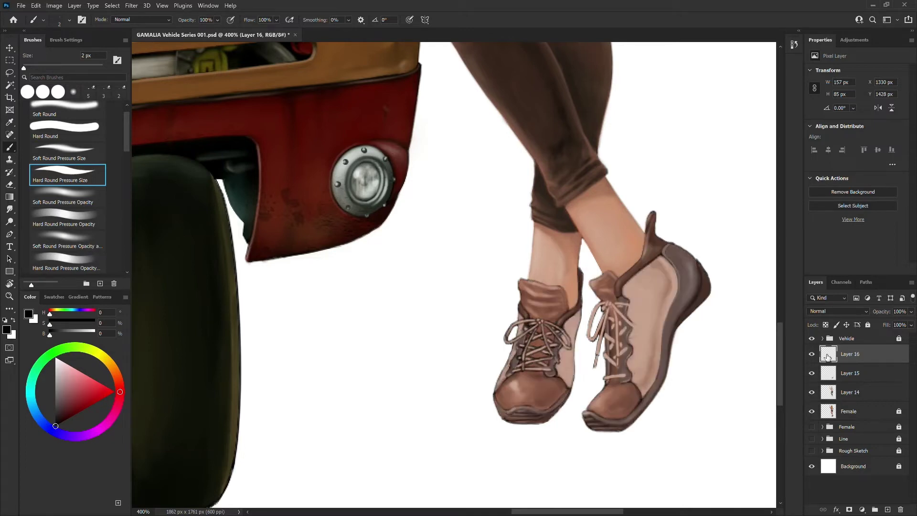
pyautogui.click(811, 373)
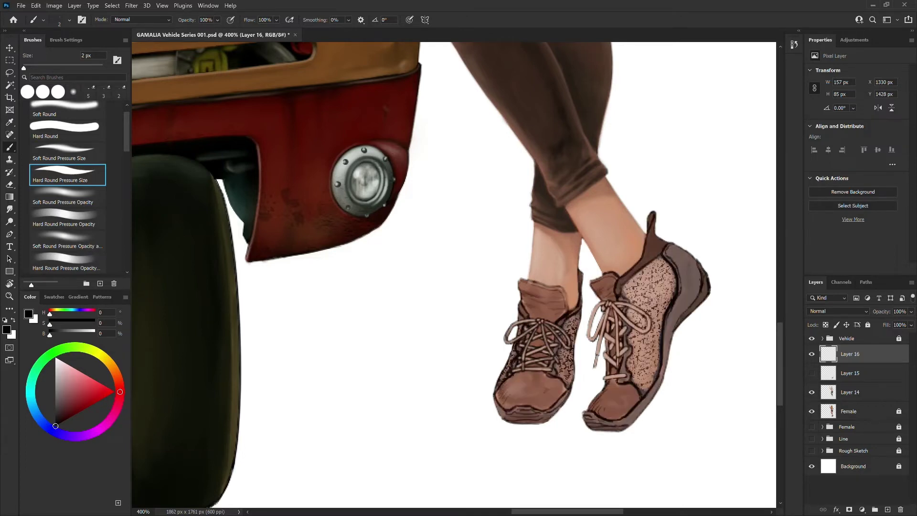
# - Outline the right-hand shoe's bow loops, hanging lace end and crossed laces in black at 2 px
pyautogui.click(603, 309)
pyautogui.moveTo(604, 308)
pyautogui.mouseDown()
pyautogui.moveTo(597, 356)
pyautogui.moveTo(599, 347)
pyautogui.mouseUp()
pyautogui.moveTo(608, 308); pyautogui.dragTo(606, 320)
pyautogui.moveTo(598, 355); pyautogui.dragTo(593, 367)
pyautogui.moveTo(598, 356); pyautogui.dragTo(594, 366)
pyautogui.moveTo(605, 311)
pyautogui.mouseDown()
pyautogui.moveTo(591, 337)
pyautogui.moveTo(600, 321)
pyautogui.moveTo(590, 334)
pyautogui.moveTo(588, 319)
pyautogui.moveTo(605, 301)
pyautogui.moveTo(644, 331)
pyautogui.mouseUp()
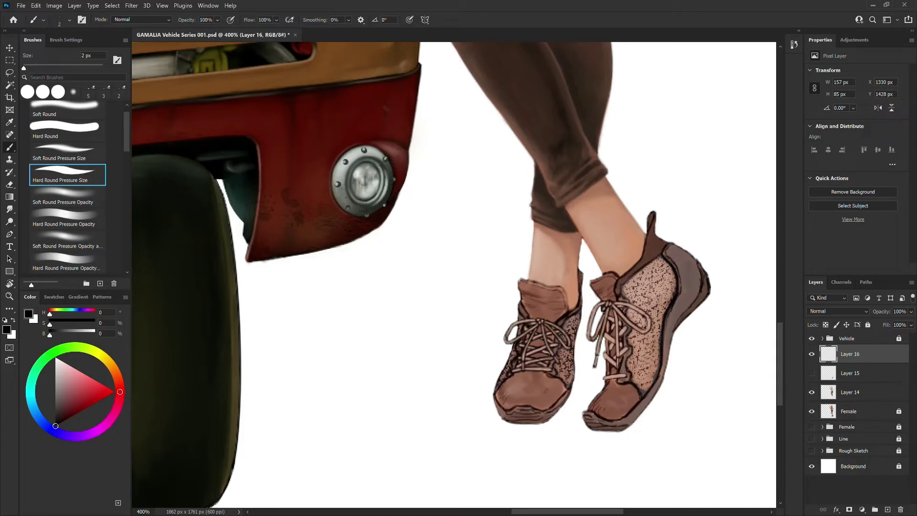
pyautogui.moveTo(616, 304); pyautogui.dragTo(652, 322)
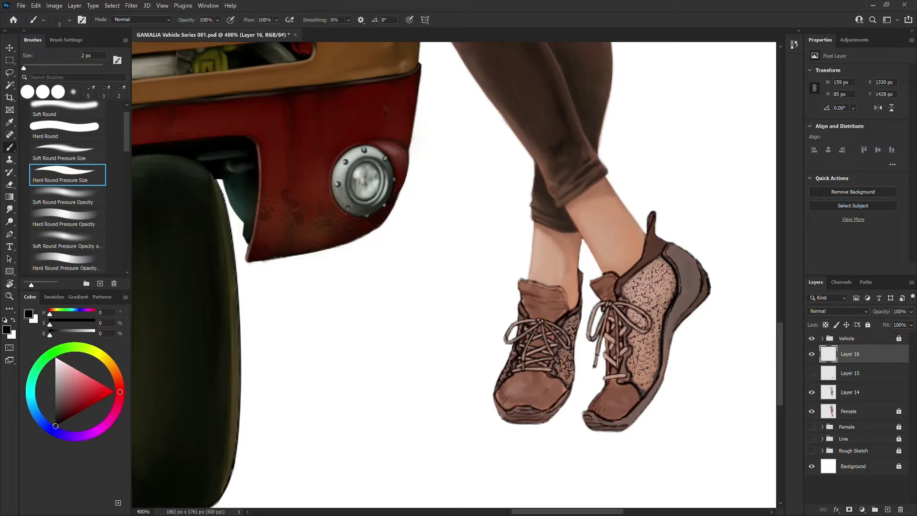
pyautogui.moveTo(604, 379)
pyautogui.mouseDown()
pyautogui.moveTo(627, 375)
pyautogui.moveTo(610, 362)
pyautogui.moveTo(620, 357)
pyautogui.moveTo(614, 338)
pyautogui.mouseUp()
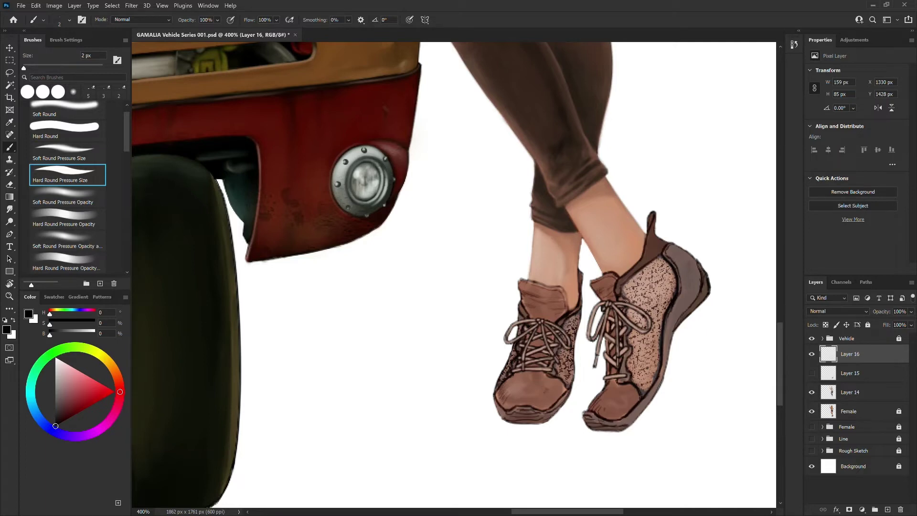
# - Show Layer 15 again and check the laced shoes at a lower magnification
pyautogui.click(811, 372)
pyautogui.hotkey('ctrl', '-')
pyautogui.hotkey('ctrl', '-')
pyautogui.hotkey('ctrl', '+')
pyautogui.hotkey('ctrl', '+')
# - Retouch the laces of both shoes with fine 1 to 2 px strokes in black and colours sampled from the shoes
pyautogui.press('[')
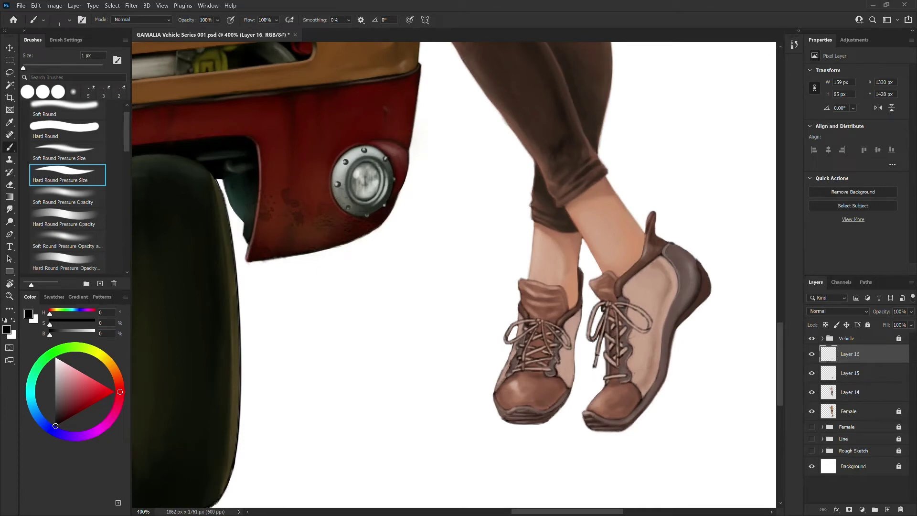
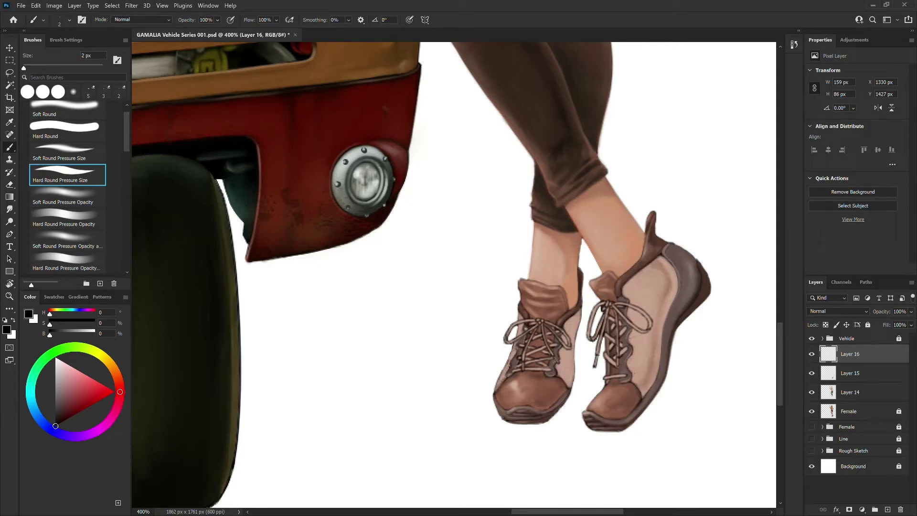
pyautogui.moveTo(614, 329); pyautogui.dragTo(616, 347)
pyautogui.keyDown('alt'); pyautogui.click(630, 332); pyautogui.keyUp('alt')
pyautogui.moveTo(617, 318); pyautogui.dragTo(618, 353)
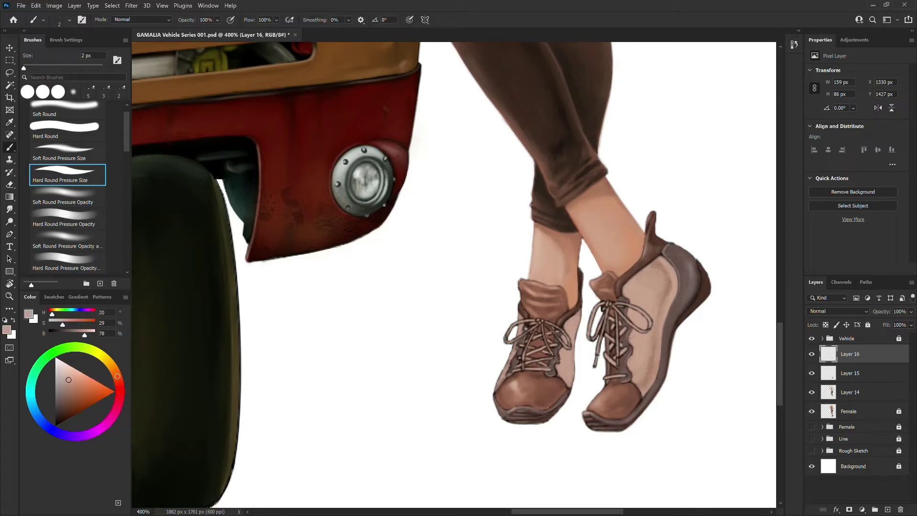
pyautogui.moveTo(553, 330); pyautogui.dragTo(559, 339)
pyautogui.keyDown('alt'); pyautogui.click(644, 392); pyautogui.keyUp('alt')
pyautogui.moveTo(554, 356); pyautogui.dragTo(558, 362)
# - Merge Layer 15 into Layer 14 and add a new layer clipped to it, with black and the Hard Round Pressure Opacity and Flow brush
pyautogui.press('d')
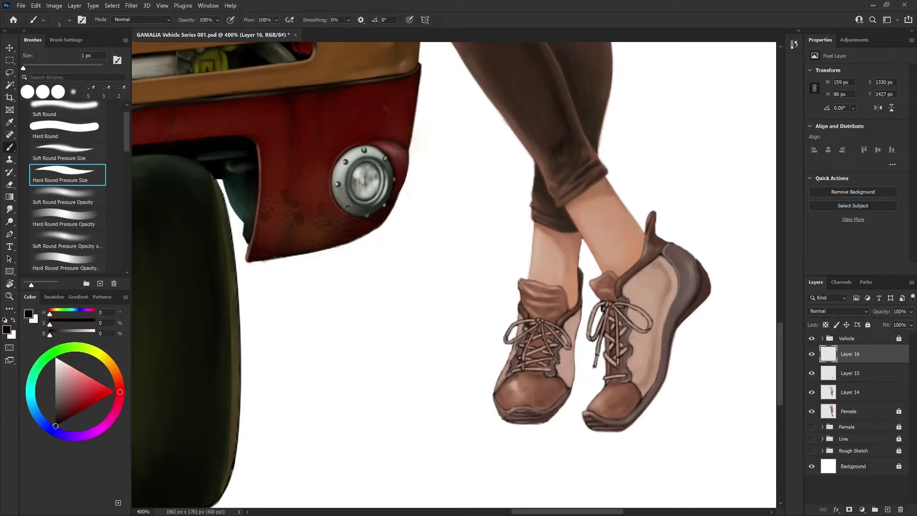
pyautogui.click(67, 262)
pyautogui.click(839, 382)
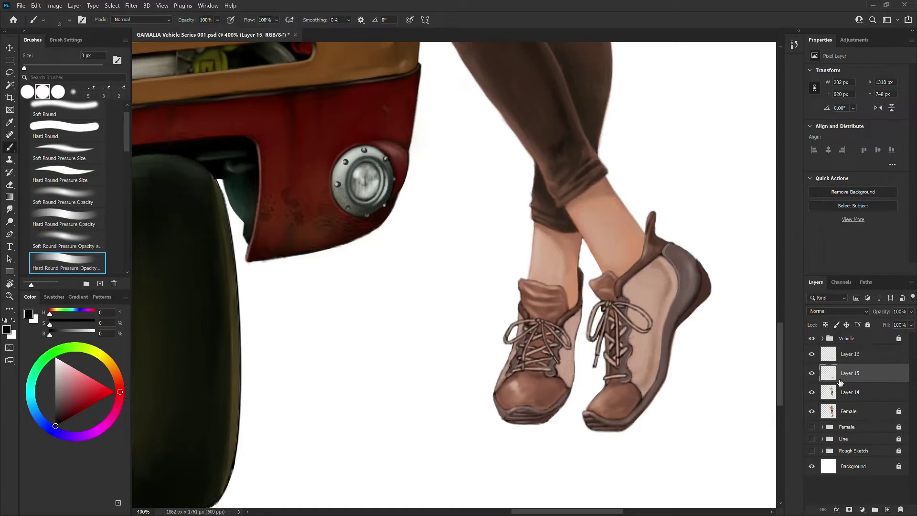
pyautogui.hotkey('ctrl', 'e')
pyautogui.click(887, 509)
pyautogui.keyDown('alt'); pyautogui.click(828, 383); pyautogui.keyUp('alt')
# - Shade the left-hand shoe in black beneath its bow and crossed laces on the clipped layer, undoing the first strokes
pyautogui.press(']')
pyautogui.press(']')
pyautogui.moveTo(519, 331)
pyautogui.mouseDown()
pyautogui.moveTo(526, 326)
pyautogui.moveTo(514, 349)
pyautogui.mouseUp()
pyautogui.hotkey('ctrl', 'z')
pyautogui.hotkey('ctrl', 'z')
pyautogui.press('[')
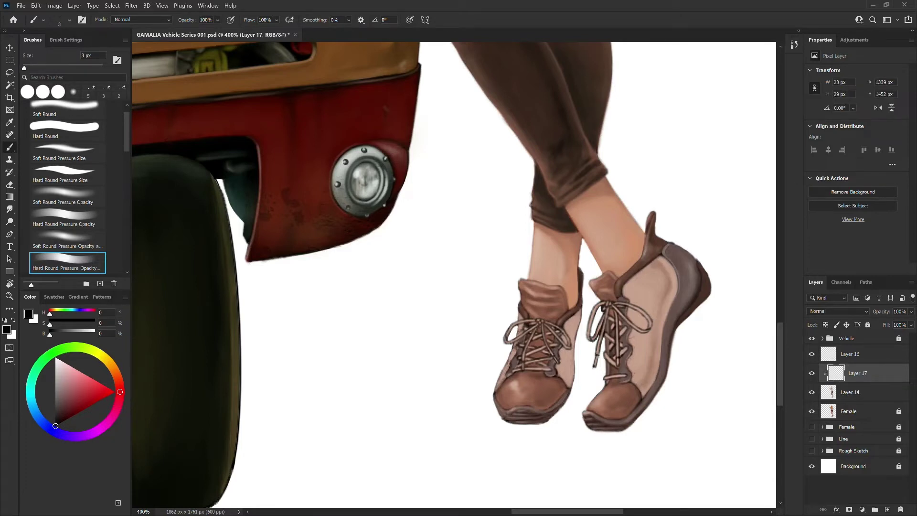
pyautogui.moveTo(548, 339)
pyautogui.mouseDown()
pyautogui.moveTo(543, 327)
pyautogui.moveTo(563, 365)
pyautogui.mouseUp()
pyautogui.press('[')
pyautogui.moveTo(522, 371); pyautogui.dragTo(538, 372)
pyautogui.press('[')
pyautogui.moveTo(562, 334); pyautogui.dragTo(567, 344)
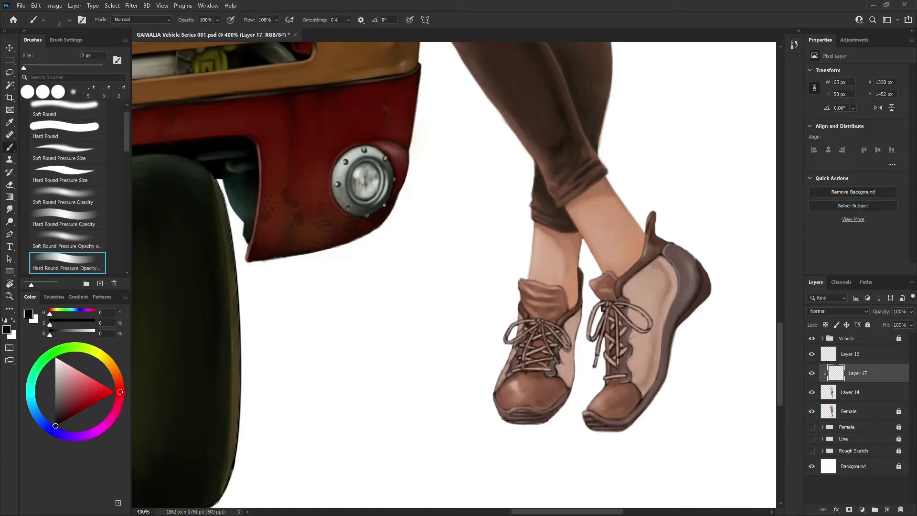
# - Shade the right-hand shoe in black beneath its bow loops and lowest lace at 2 to 3 px
pyautogui.moveTo(613, 319); pyautogui.dragTo(605, 309)
pyautogui.moveTo(627, 325); pyautogui.dragTo(643, 336)
pyautogui.press(']')
pyautogui.moveTo(624, 308); pyautogui.dragTo(643, 329)
pyautogui.moveTo(608, 329); pyautogui.dragTo(606, 316)
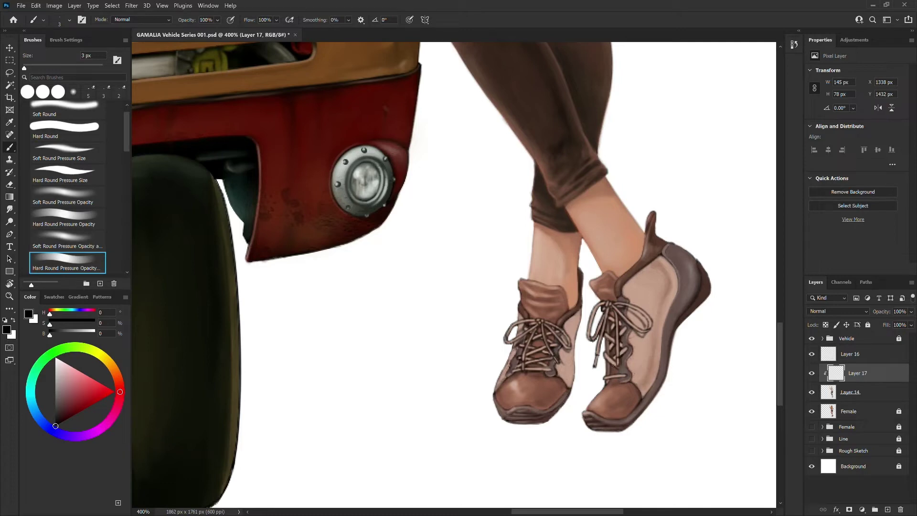
pyautogui.moveTo(626, 380); pyautogui.dragTo(609, 379)
# - Refine the laces on Layer 16 with thin black strokes on the right-hand bow and beige sampled from the left-hand laces
pyautogui.click(830, 359)
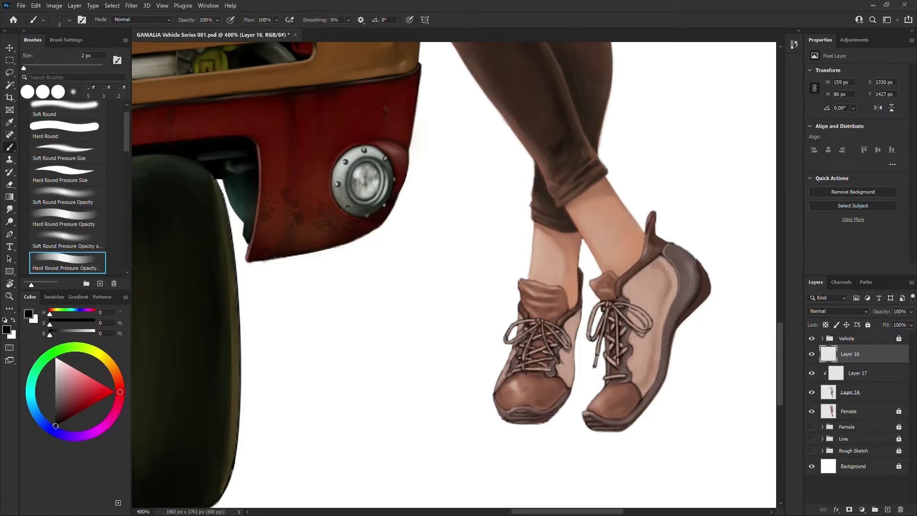
pyautogui.moveTo(637, 336); pyautogui.dragTo(644, 336)
pyautogui.moveTo(629, 311); pyautogui.dragTo(645, 325)
pyautogui.keyDown('alt'); pyautogui.click(567, 351); pyautogui.keyUp('alt')
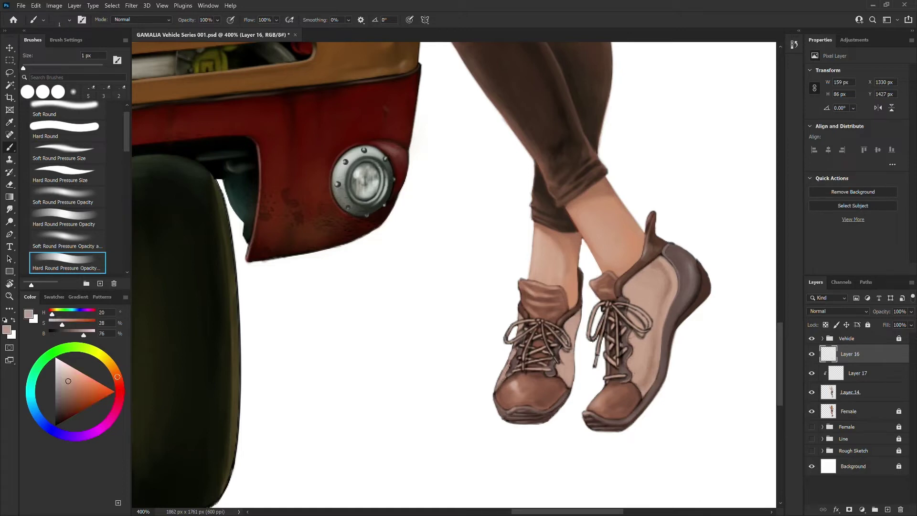
pyautogui.keyDown('alt'); pyautogui.click(565, 366); pyautogui.keyUp('alt')
pyautogui.press(']')
pyautogui.press(']')
# - Merge the clipped shading Layer 17 and the lace Layer 16 into Layer 14, and view the whole illustration
pyautogui.click(836, 373)
pyautogui.hotkey('ctrl', 'e')
pyautogui.click(825, 354)
pyautogui.hotkey('ctrl', 'e')
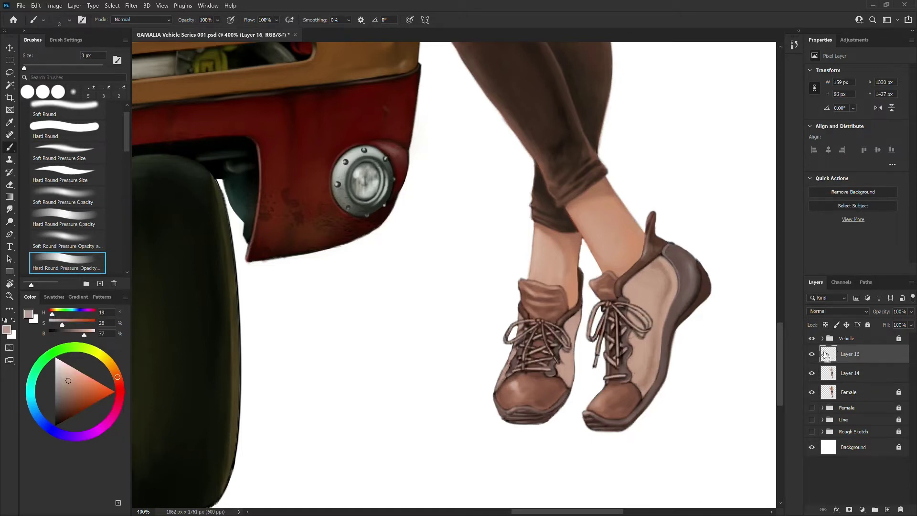
pyautogui.hotkey('ctrl', '0')
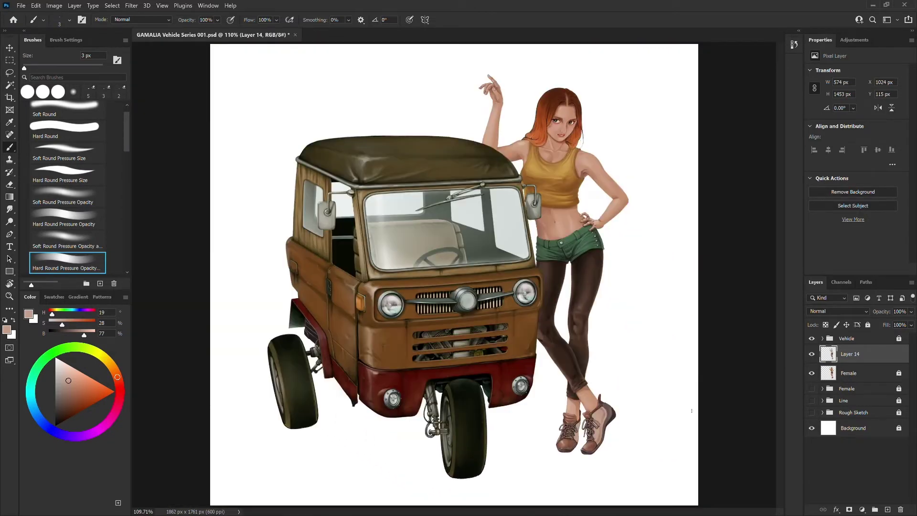
# - Add a new layer above Layer 14 and paint over the dark outline of the left-hand hair near the shoulder in sampled orange
pyautogui.click(887, 510)
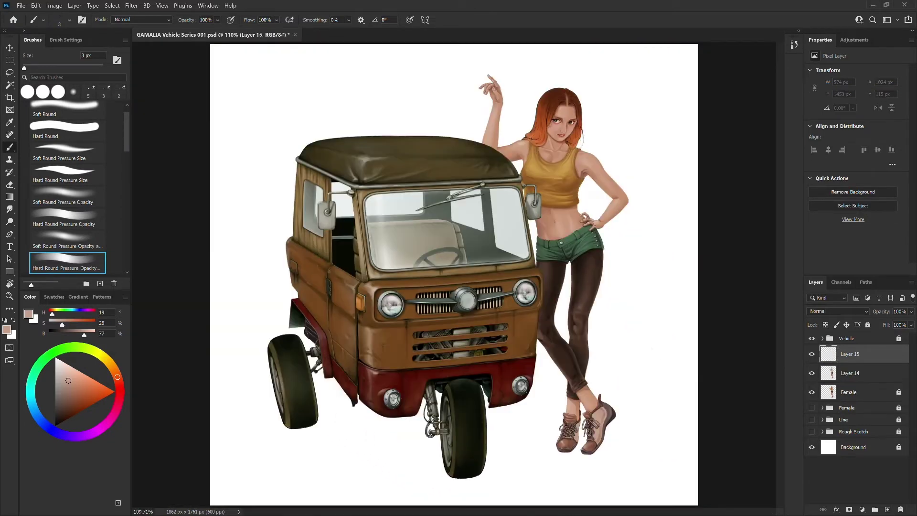
pyautogui.hotkey('ctrl', '+')
pyautogui.moveTo(769, 105); pyautogui.dragTo(710, 370)
pyautogui.hotkey('ctrl', '+')
pyautogui.press(']')
pyautogui.keyDown('alt'); pyautogui.click(473, 262); pyautogui.keyUp('alt')
pyautogui.moveTo(473, 265); pyautogui.dragTo(480, 254)
pyautogui.keyDown('alt'); pyautogui.click(470, 261); pyautogui.keyUp('alt')
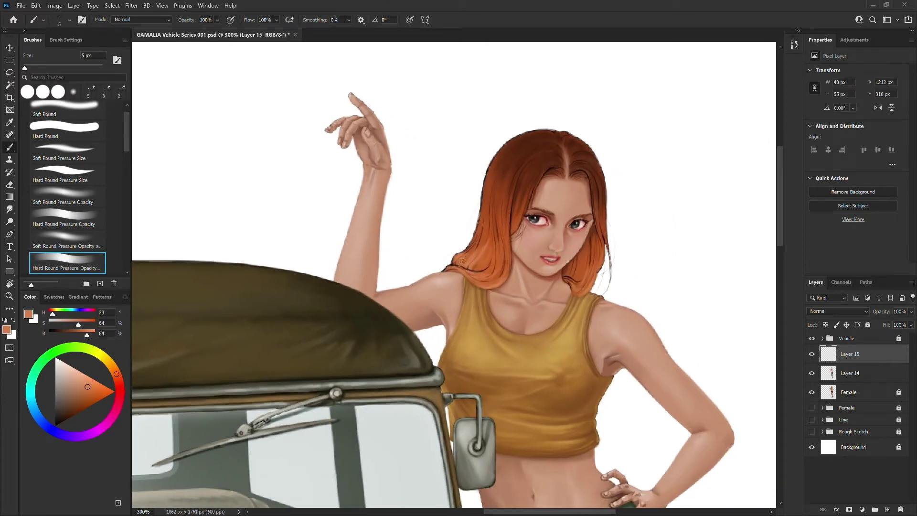
pyautogui.moveTo(454, 258)
pyautogui.mouseDown()
pyautogui.moveTo(452, 264)
pyautogui.moveTo(479, 232)
pyautogui.mouseUp()
pyautogui.keyDown('alt'); pyautogui.click(463, 260); pyautogui.keyUp('alt')
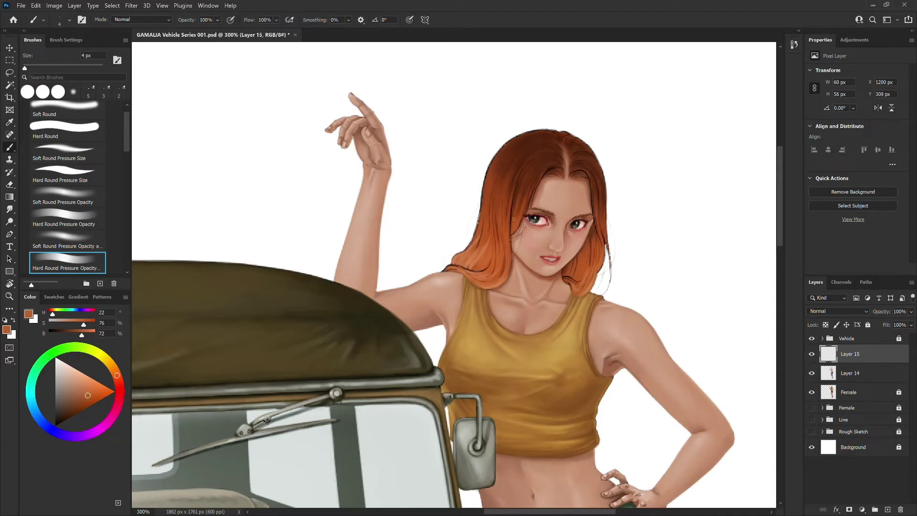
# - Paint over the left outer edge of the hair up to the crown with sampled orange and reddish-brown tones at 4 px
pyautogui.moveTo(474, 234); pyautogui.dragTo(486, 170)
pyautogui.keyDown('alt'); pyautogui.click(484, 201); pyautogui.keyUp('alt')
pyautogui.keyDown('alt'); pyautogui.click(499, 157); pyautogui.keyUp('alt')
pyautogui.moveTo(509, 139); pyautogui.dragTo(492, 161)
pyautogui.keyDown('alt'); pyautogui.click(479, 220); pyautogui.keyUp('alt')
pyautogui.keyDown('alt'); pyautogui.click(456, 260); pyautogui.keyUp('alt')
# - Blend the lower left-hand hair strands with sampled orange tones, covering the dark line along the curled ends
pyautogui.press(']')
pyautogui.keyDown('alt'); pyautogui.click(481, 233); pyautogui.keyUp('alt')
pyautogui.keyDown('alt'); pyautogui.click(481, 234); pyautogui.keyUp('alt')
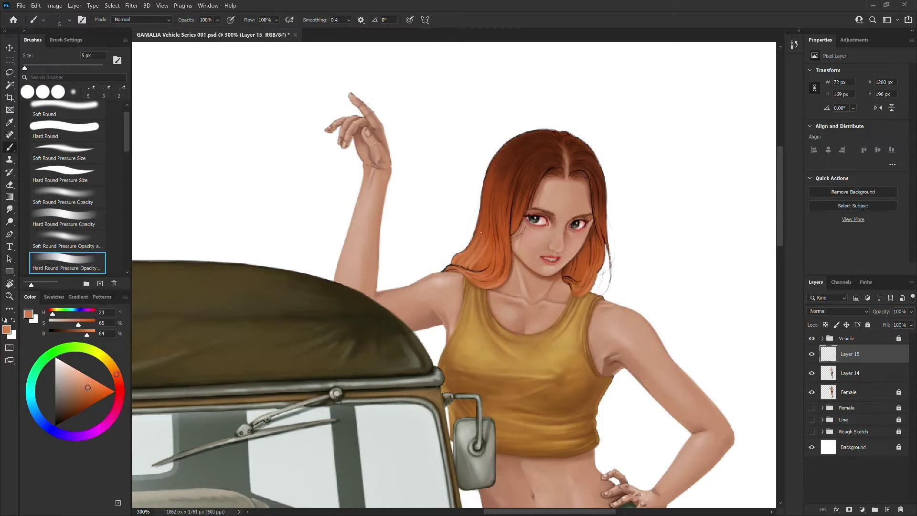
pyautogui.keyDown('alt'); pyautogui.click(487, 234); pyautogui.keyUp('alt')
pyautogui.keyDown('alt'); pyautogui.click(506, 206); pyautogui.keyUp('alt')
pyautogui.keyDown('alt'); pyautogui.click(488, 271); pyautogui.keyUp('alt')
pyautogui.moveTo(472, 272); pyautogui.dragTo(489, 268)
# - Paint light peach highlights along the left-hand curled hair ends at 4 px, using Hard Round Pressure Size and Pressure Opacity and Flow brushes
pyautogui.click(70, 176)
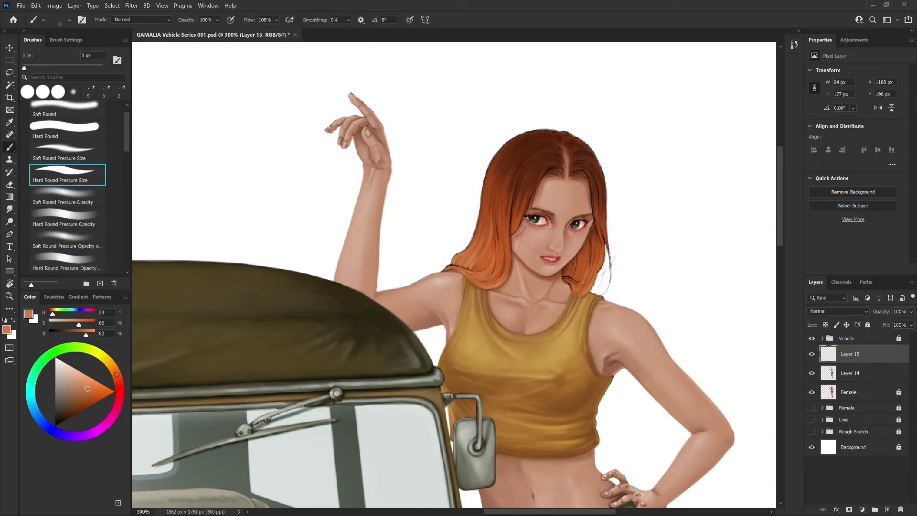
pyautogui.press(']')
pyautogui.keyDown('alt'); pyautogui.click(460, 266); pyautogui.keyUp('alt')
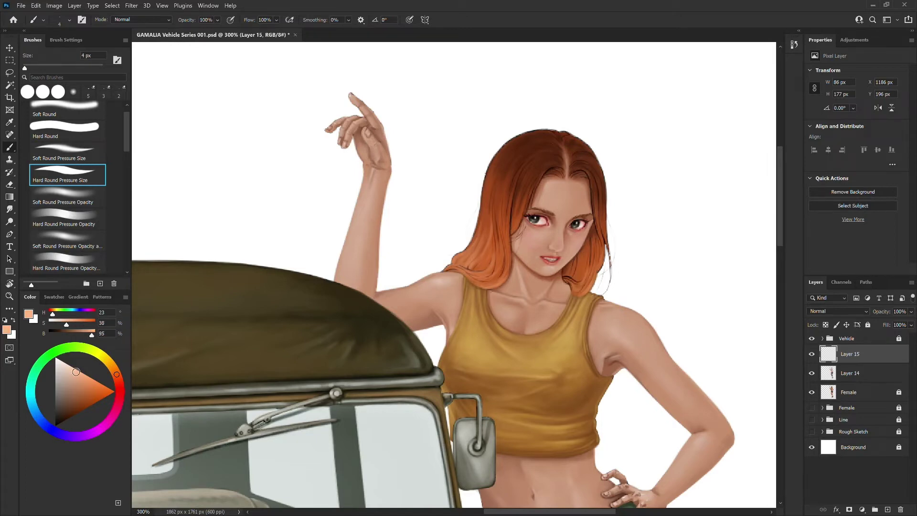
pyautogui.moveTo(443, 270)
pyautogui.mouseDown()
pyautogui.moveTo(466, 265)
pyautogui.moveTo(481, 271)
pyautogui.moveTo(457, 272)
pyautogui.moveTo(493, 286)
pyautogui.mouseUp()
pyautogui.click(67, 262)
pyautogui.moveTo(448, 268)
pyautogui.mouseDown()
pyautogui.moveTo(487, 273)
pyautogui.moveTo(474, 262)
pyautogui.mouseUp()
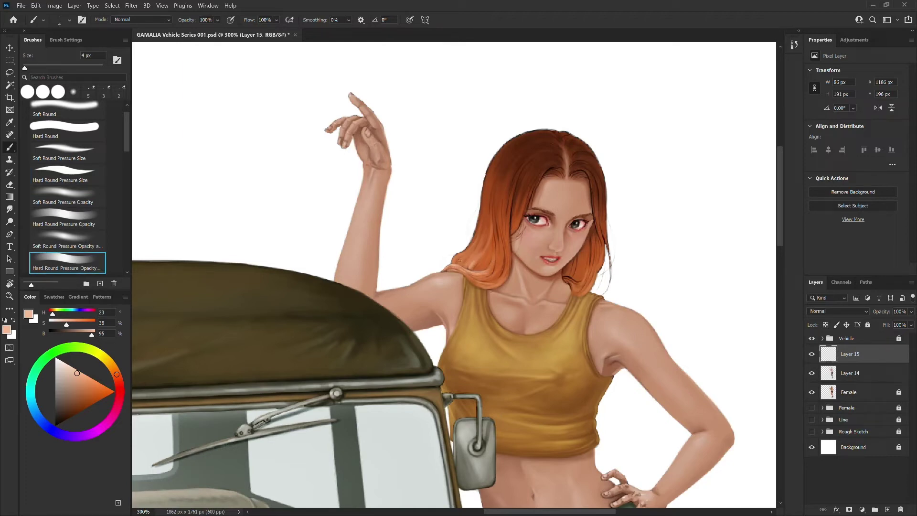
# - Blend the peach highlights into the left-hand hair ends with sampled dark and light orange strokes at 4 px
pyautogui.click(484, 245)
pyautogui.keyDown('alt'); pyautogui.click(468, 263); pyautogui.keyUp('alt')
pyautogui.keyDown('alt'); pyautogui.click(471, 266); pyautogui.keyUp('alt')
pyautogui.keyDown('alt'); pyautogui.click(492, 228); pyautogui.keyUp('alt')
pyautogui.keyDown('alt'); pyautogui.click(475, 266); pyautogui.keyUp('alt')
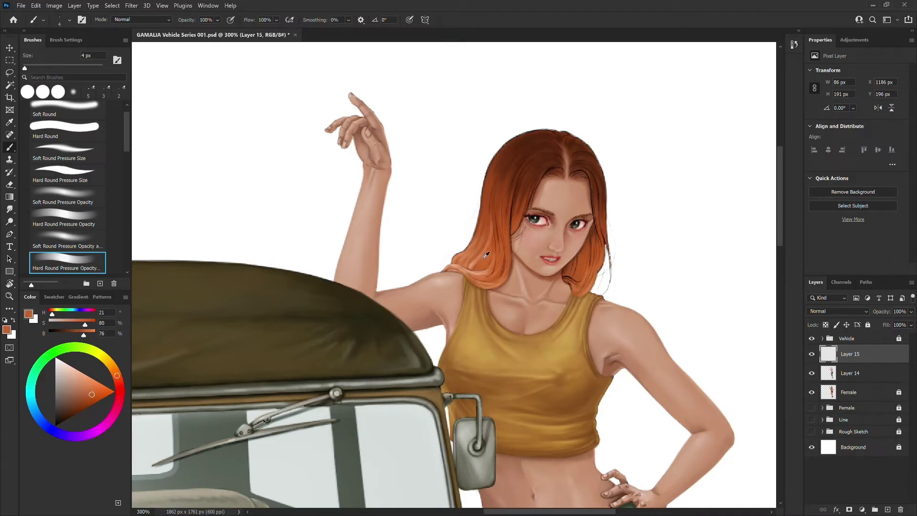
pyautogui.keyDown('alt'); pyautogui.click(470, 262); pyautogui.keyUp('alt')
pyautogui.keyDown('alt'); pyautogui.click(452, 262); pyautogui.keyUp('alt')
pyautogui.keyDown('alt'); pyautogui.click(473, 266); pyautogui.keyUp('alt')
pyautogui.keyDown('alt'); pyautogui.click(487, 246); pyautogui.keyUp('alt')
pyautogui.press(']')
pyautogui.press('[')
pyautogui.keyDown('alt'); pyautogui.click(466, 270); pyautogui.keyUp('alt')
pyautogui.moveTo(464, 269); pyautogui.dragTo(493, 258)
pyautogui.moveTo(494, 244); pyautogui.dragTo(492, 259)
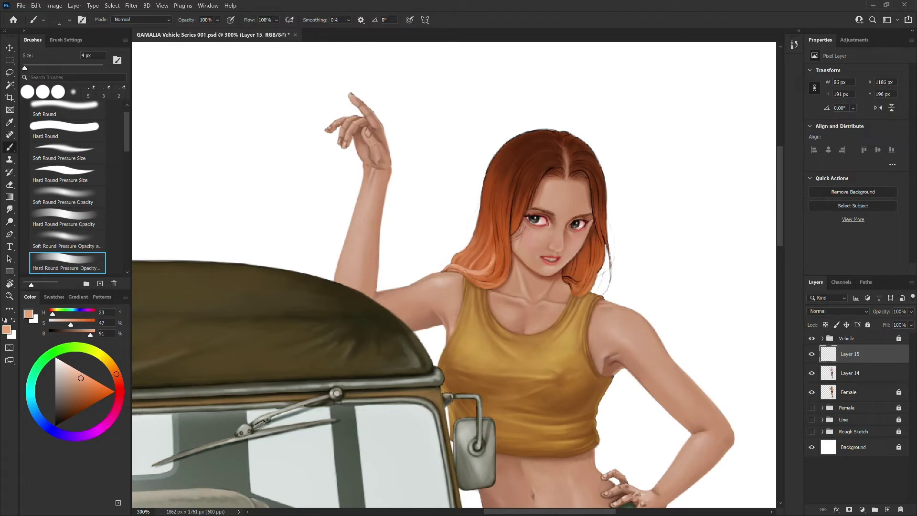
# - Blend the left-hand curled hair ends into the strands above with sampled peach and burnt orange tones at 3 to 5 px
pyautogui.keyDown('alt'); pyautogui.click(489, 273); pyautogui.keyUp('alt')
pyautogui.keyDown('alt'); pyautogui.click(494, 242); pyautogui.keyUp('alt')
pyautogui.press(']')
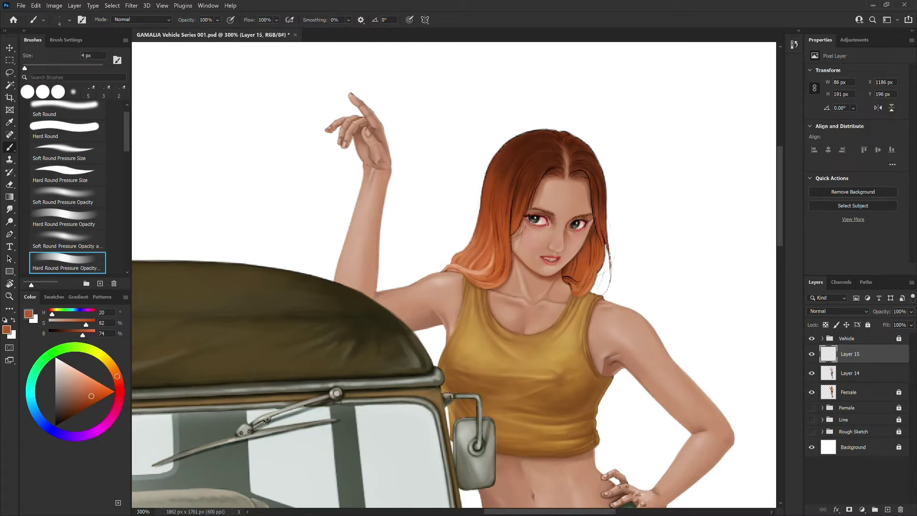
pyautogui.keyDown('alt'); pyautogui.click(474, 276); pyautogui.keyUp('alt')
pyautogui.keyDown('alt'); pyautogui.click(495, 262); pyautogui.keyUp('alt')
pyautogui.keyDown('alt'); pyautogui.click(488, 271); pyautogui.keyUp('alt')
pyautogui.press(']')
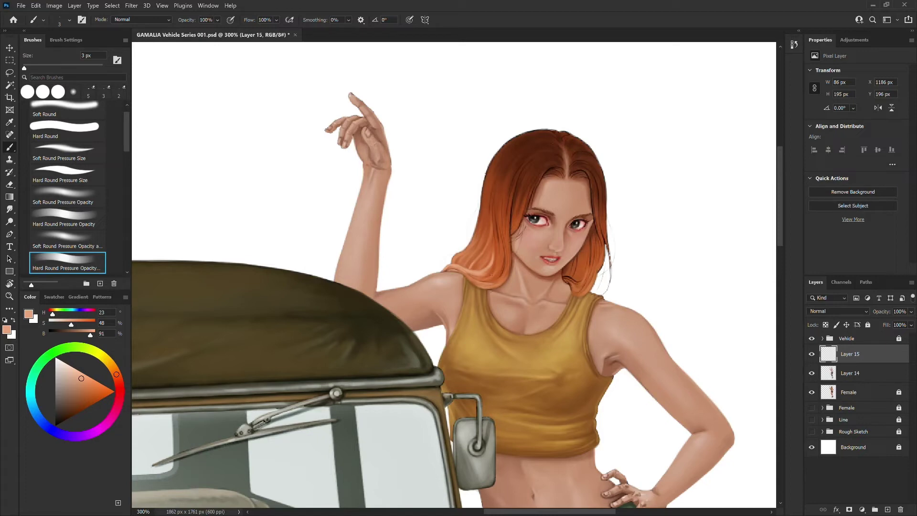
pyautogui.press(']')
pyautogui.keyDown('alt'); pyautogui.click(493, 267); pyautogui.keyUp('alt')
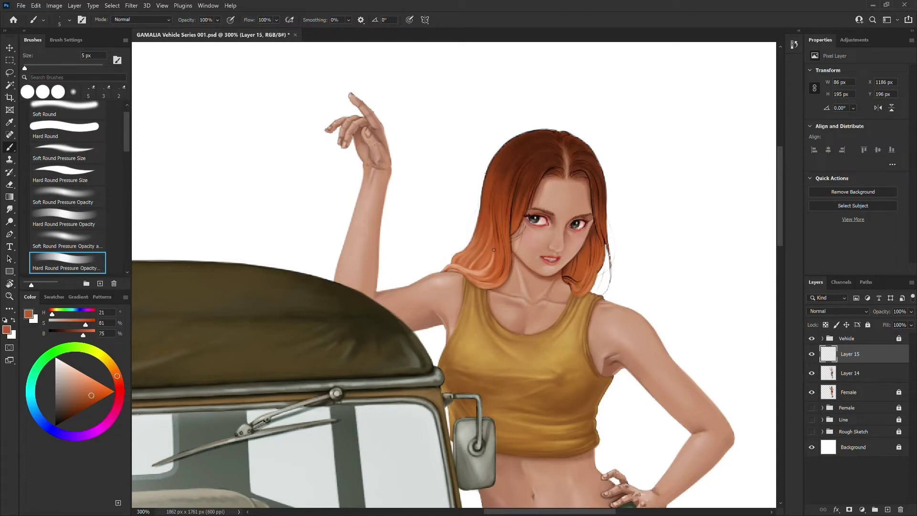
# - Paint the inner lower strands of the left-hand hair beside the neck with sampled orange and peach tones at 3 to 4 px
pyautogui.keyDown('alt'); pyautogui.click(493, 284); pyautogui.keyUp('alt')
pyautogui.moveTo(496, 284); pyautogui.dragTo(500, 276)
pyautogui.press('[')
pyautogui.press('[')
pyautogui.keyDown('alt'); pyautogui.click(490, 281); pyautogui.keyUp('alt')
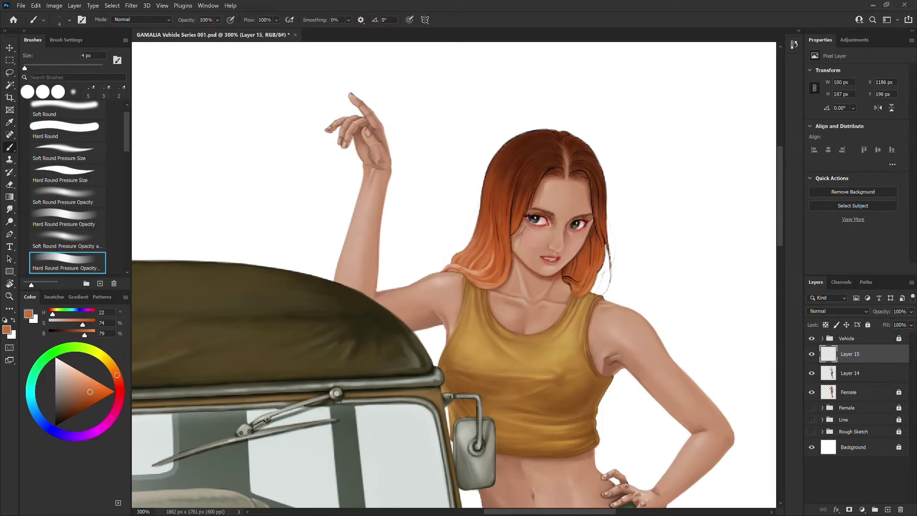
pyautogui.keyDown('alt'); pyautogui.click(474, 273); pyautogui.keyUp('alt')
pyautogui.keyDown('alt'); pyautogui.click(495, 261); pyautogui.keyUp('alt')
pyautogui.keyDown('alt'); pyautogui.click(496, 239); pyautogui.keyUp('alt')
pyautogui.keyDown('alt'); pyautogui.click(503, 266); pyautogui.keyUp('alt')
pyautogui.keyDown('alt'); pyautogui.click(509, 243); pyautogui.keyUp('alt')
pyautogui.keyDown('alt'); pyautogui.click(492, 280); pyautogui.keyUp('alt')
pyautogui.keyDown('alt'); pyautogui.click(497, 248); pyautogui.keyUp('alt')
pyautogui.keyDown('alt'); pyautogui.click(483, 283); pyautogui.keyUp('alt')
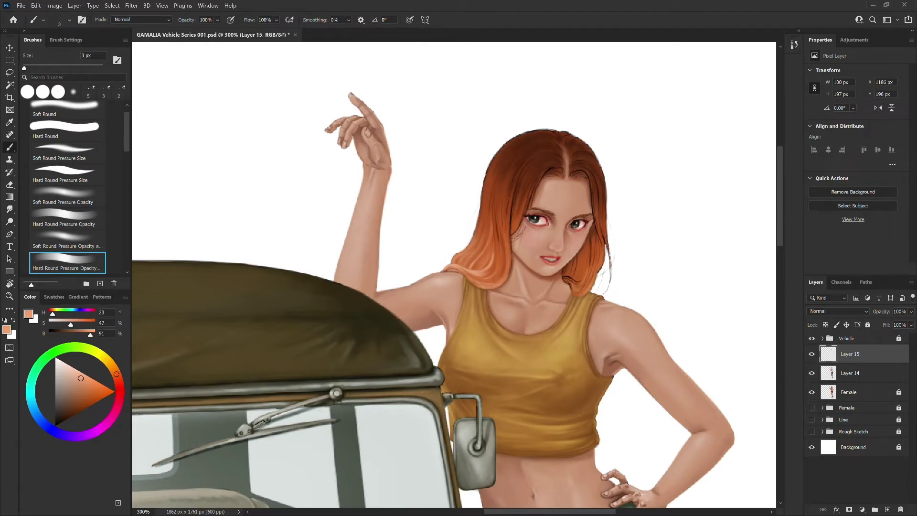
# - Rework the lower left-hand strands above the curled ends with sampled orange tones, using a smaller brush for the finer strokes
pyautogui.hotkey('ctrl', '0')
pyautogui.press(']')
pyautogui.press(']')
pyautogui.press(']')
pyautogui.press(']')
pyautogui.press(']')
pyautogui.hotkey('ctrl', '+')
pyautogui.hotkey('ctrl', '+')
pyautogui.moveTo(669, 57); pyautogui.dragTo(568, 373)
pyautogui.press('[')
pyautogui.keyDown('alt'); pyautogui.click(488, 328); pyautogui.keyUp('alt')
pyautogui.press('[')
pyautogui.press('[')
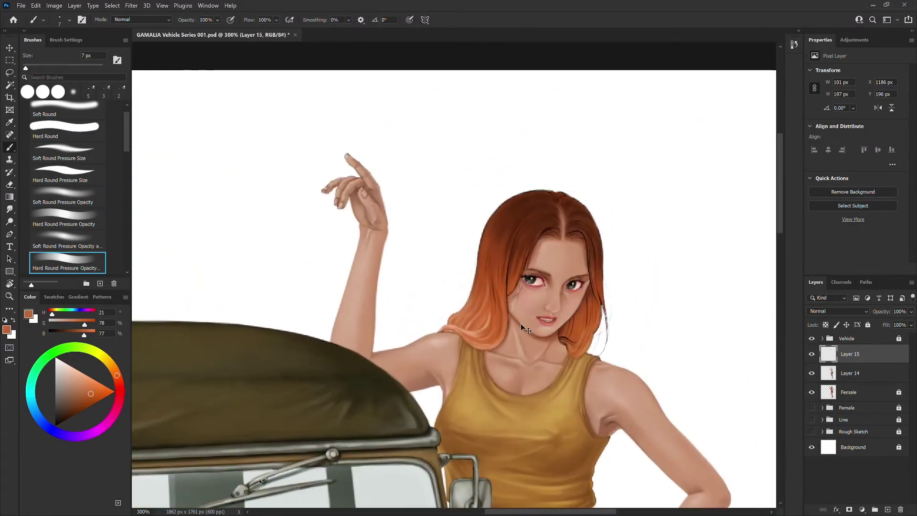
pyautogui.keyDown('alt'); pyautogui.click(474, 315); pyautogui.keyUp('alt')
pyautogui.press('[')
# - Paint dark reddish-brown and orange strands from the left-hand side of the forehead down past the temple
pyautogui.keyDown('alt'); pyautogui.click(513, 235); pyautogui.keyUp('alt')
pyautogui.keyDown('alt'); pyautogui.click(509, 251); pyautogui.keyUp('alt')
pyautogui.keyDown('alt'); pyautogui.click(509, 245); pyautogui.keyUp('alt')
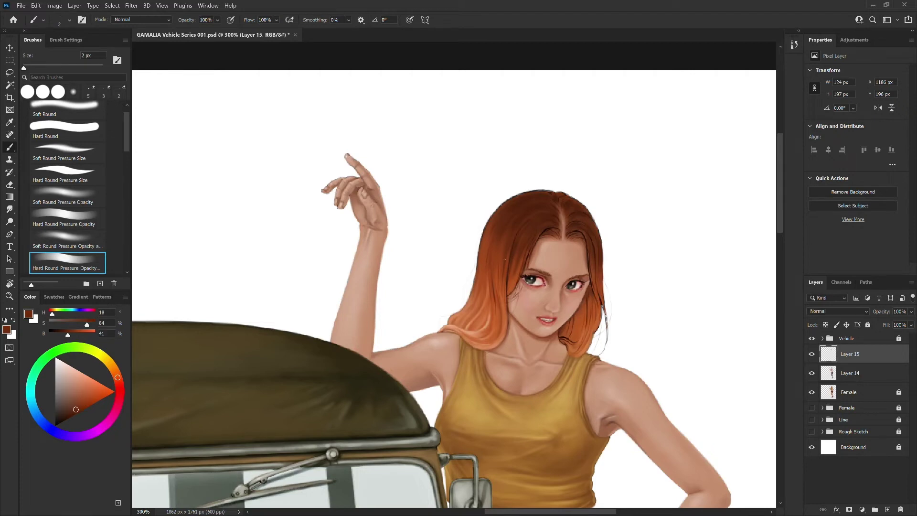
pyautogui.keyDown('alt'); pyautogui.click(514, 227); pyautogui.keyUp('alt')
pyautogui.press(']')
pyautogui.press(']')
pyautogui.keyDown('alt'); pyautogui.click(511, 269); pyautogui.keyUp('alt')
pyautogui.keyDown('alt'); pyautogui.click(521, 251); pyautogui.keyUp('alt')
pyautogui.keyDown('alt'); pyautogui.click(510, 266); pyautogui.keyUp('alt')
pyautogui.keyDown('alt'); pyautogui.click(508, 295); pyautogui.keyUp('alt')
pyautogui.press('[')
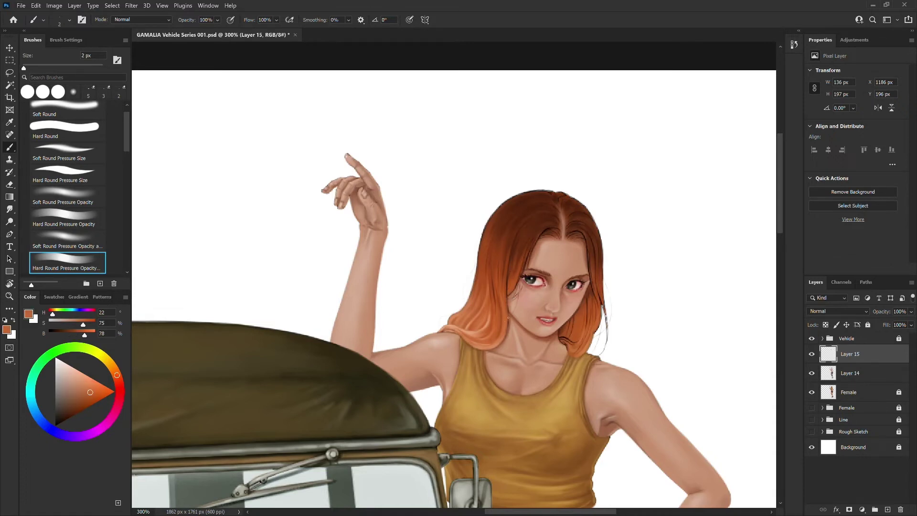
# - Refine the inner hair edge beside the left-hand eye and cheek with thin sampled orange strokes up to 3 px
pyautogui.press('[')
pyautogui.moveTo(508, 273); pyautogui.dragTo(506, 297)
pyautogui.keyDown('alt'); pyautogui.click(507, 272); pyautogui.keyUp('alt')
pyautogui.press(']')
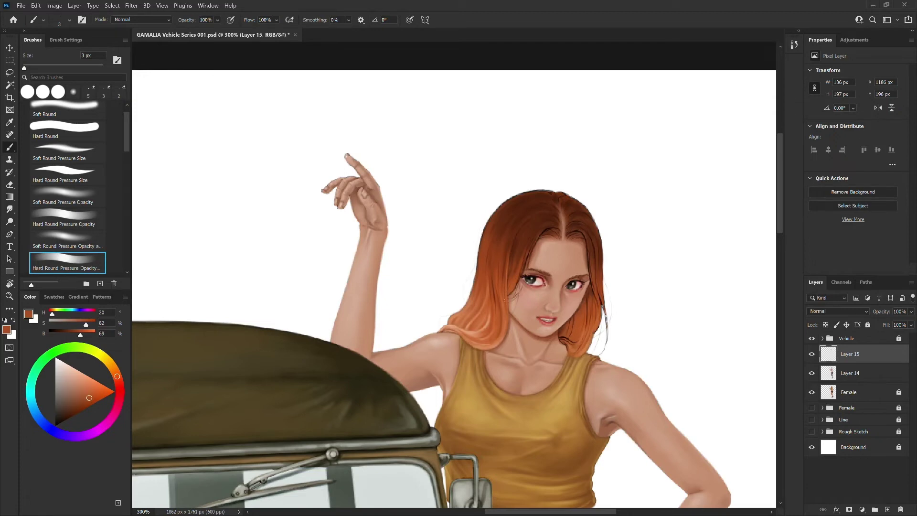
pyautogui.keyDown('alt'); pyautogui.click(508, 333); pyautogui.keyUp('alt')
pyautogui.keyDown('alt'); pyautogui.click(503, 313); pyautogui.keyUp('alt')
# - Add peach and orange strands along the middle of the left-hand hair, blending up toward the crown at 3 to 4 px
pyautogui.keyDown('alt'); pyautogui.click(494, 262); pyautogui.keyUp('alt')
pyautogui.keyDown('alt'); pyautogui.click(493, 290); pyautogui.keyUp('alt')
pyautogui.keyDown('alt'); pyautogui.click(489, 292); pyautogui.keyUp('alt')
pyautogui.keyDown('alt'); pyautogui.click(492, 248); pyautogui.keyUp('alt')
pyautogui.keyDown('alt'); pyautogui.click(489, 248); pyautogui.keyUp('alt')
pyautogui.keyDown('alt'); pyautogui.click(488, 280); pyautogui.keyUp('alt')
pyautogui.keyDown('alt'); pyautogui.click(493, 279); pyautogui.keyUp('alt')
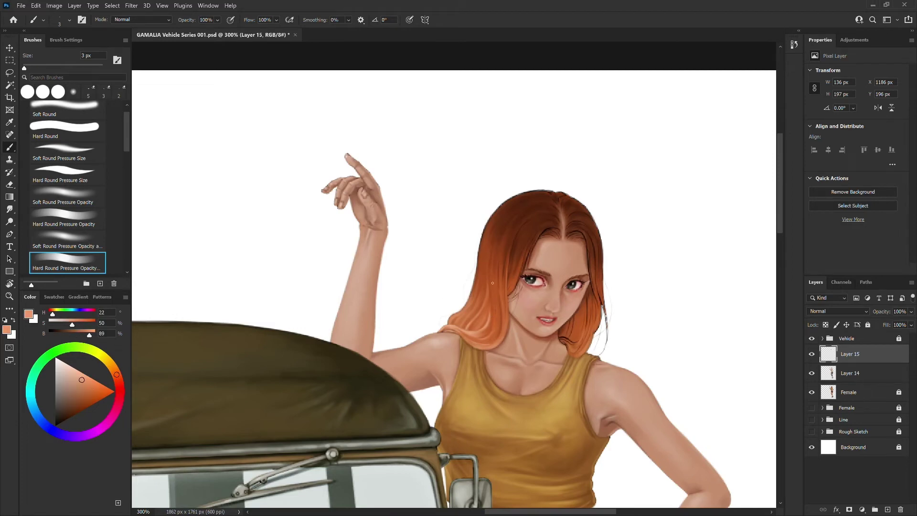
pyautogui.keyDown('alt'); pyautogui.click(491, 248); pyautogui.keyUp('alt')
pyautogui.keyDown('alt'); pyautogui.click(492, 221); pyautogui.keyUp('alt')
pyautogui.keyDown('alt'); pyautogui.click(482, 278); pyautogui.keyUp('alt')
pyautogui.press(']')
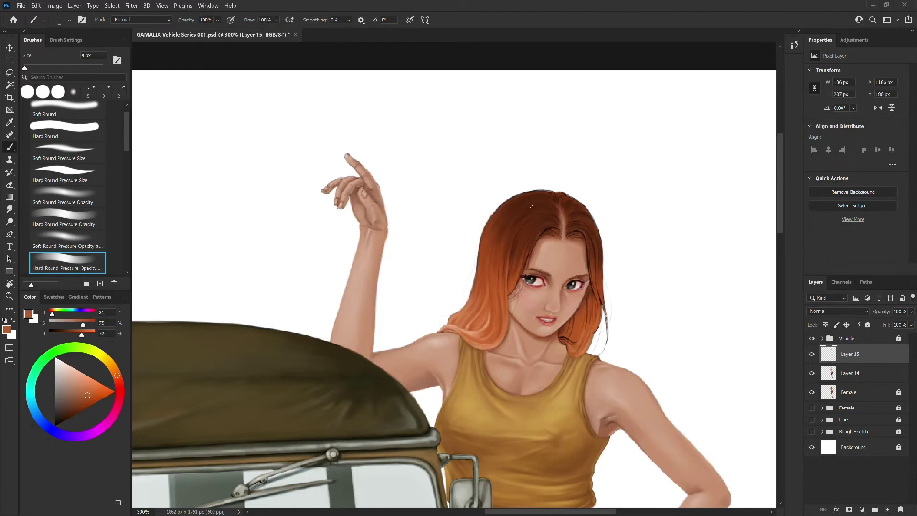
# - Blend the reddish-brown upper hair into the orange mid-lengths on the left-hand side with sampled tones
pyautogui.keyDown('alt'); pyautogui.click(491, 254); pyautogui.keyUp('alt')
pyautogui.press('[')
pyautogui.keyDown('alt'); pyautogui.click(499, 251); pyautogui.keyUp('alt')
pyautogui.keyDown('alt'); pyautogui.click(492, 272); pyautogui.keyUp('alt')
pyautogui.press(']')
pyautogui.keyDown('alt'); pyautogui.click(498, 235); pyautogui.keyUp('alt')
pyautogui.keyDown('alt'); pyautogui.click(499, 263); pyautogui.keyUp('alt')
pyautogui.keyDown('alt'); pyautogui.click(504, 306); pyautogui.keyUp('alt')
pyautogui.keyDown('alt'); pyautogui.click(498, 300); pyautogui.keyUp('alt')
pyautogui.keyDown('alt'); pyautogui.click(496, 277); pyautogui.keyUp('alt')
# - Smooth the transition between the left-hand mid-lengths and curled ends with closely sampled orange strokes
pyautogui.press(']')
pyautogui.keyDown('alt'); pyautogui.click(491, 290); pyautogui.keyUp('alt')
pyautogui.keyDown('alt'); pyautogui.click(493, 263); pyautogui.keyUp('alt')
pyautogui.press('[')
pyautogui.keyDown('alt'); pyautogui.click(490, 305); pyautogui.keyUp('alt')
pyautogui.keyDown('alt'); pyautogui.click(491, 303); pyautogui.keyUp('alt')
pyautogui.keyDown('alt'); pyautogui.click(488, 321); pyautogui.keyUp('alt')
pyautogui.keyDown('alt'); pyautogui.click(491, 318); pyautogui.keyUp('alt')
pyautogui.keyDown('alt'); pyautogui.click(490, 320); pyautogui.keyUp('alt')
pyautogui.press(']')
pyautogui.keyDown('alt'); pyautogui.click(493, 317); pyautogui.keyUp('alt')
pyautogui.keyDown('alt'); pyautogui.click(491, 305); pyautogui.keyUp('alt')
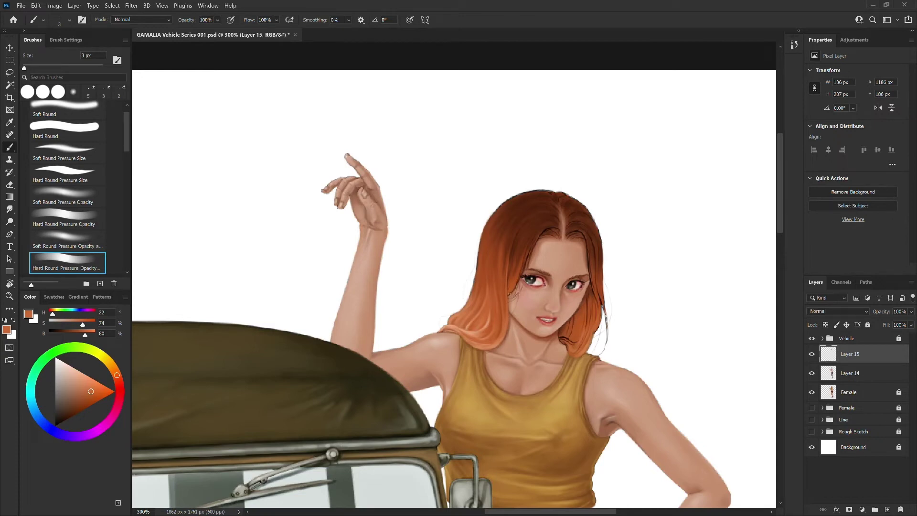
# - Paint the strands framing the left-hand eye with sampled dark and burnt orange tones at 3 to 4 px
pyautogui.moveTo(527, 256); pyautogui.dragTo(522, 273)
pyautogui.keyDown('alt'); pyautogui.click(526, 233); pyautogui.keyUp('alt')
pyautogui.keyDown('alt'); pyautogui.click(507, 279); pyautogui.keyUp('alt')
pyautogui.keyDown('alt'); pyautogui.click(513, 246); pyautogui.keyUp('alt')
pyautogui.keyDown('alt'); pyautogui.click(508, 291); pyautogui.keyUp('alt')
pyautogui.keyDown('alt'); pyautogui.click(509, 288); pyautogui.keyUp('alt')
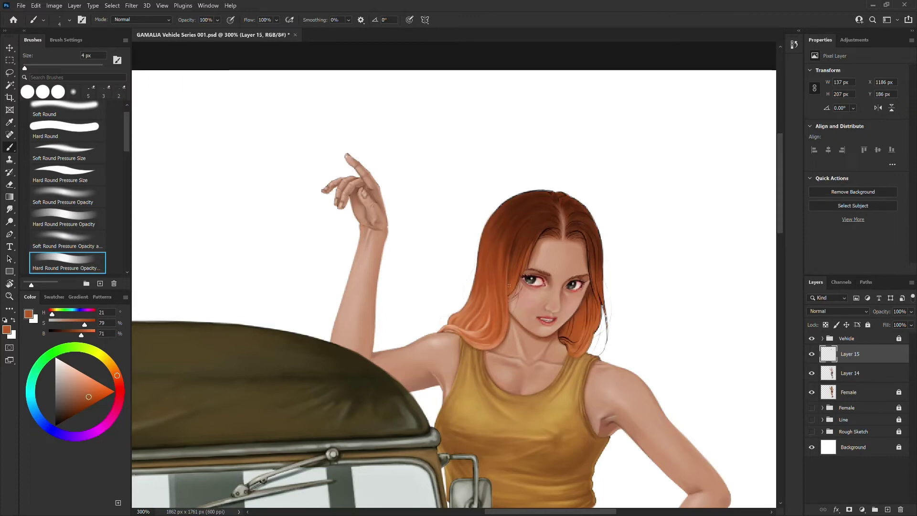
# - Paint burnt orange and reddish-brown strands from the left-hand temple up toward the parting
pyautogui.keyDown('alt'); pyautogui.click(532, 222); pyautogui.keyUp('alt')
pyautogui.keyDown('alt'); pyautogui.click(520, 241); pyautogui.keyUp('alt')
pyautogui.keyDown('alt'); pyautogui.click(513, 261); pyautogui.keyUp('alt')
pyautogui.press(']')
pyautogui.moveTo(514, 258); pyautogui.dragTo(518, 225)
pyautogui.keyDown('alt'); pyautogui.click(519, 228); pyautogui.keyUp('alt')
# - Refine the crown and upper left outer edge of the hair with sampled reddish-brown tones at 3 px
pyautogui.keyDown('alt'); pyautogui.click(497, 212); pyautogui.keyUp('alt')
pyautogui.press('[')
pyautogui.press('[')
pyautogui.keyDown('alt'); pyautogui.click(504, 211); pyautogui.keyUp('alt')
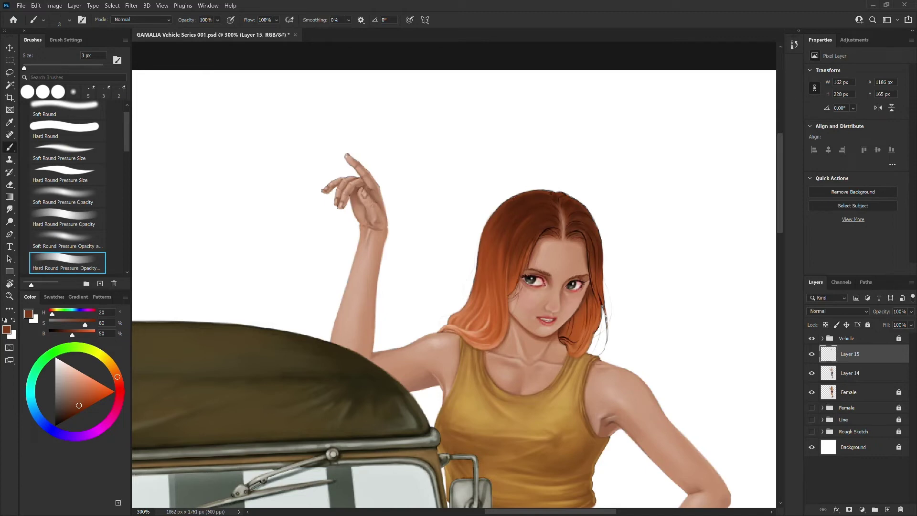
pyautogui.keyDown('alt'); pyautogui.click(481, 241); pyautogui.keyUp('alt')
pyautogui.keyDown('alt'); pyautogui.click(548, 195); pyautogui.keyUp('alt')
# - Add thin peach and orange strands from the left-hand hairline down beside the eye, starting at 2 px
pyautogui.press('[')
pyautogui.keyDown('alt'); pyautogui.click(534, 237); pyautogui.keyUp('alt')
pyautogui.keyDown('alt'); pyautogui.click(522, 260); pyautogui.keyUp('alt')
pyautogui.keyDown('alt'); pyautogui.click(509, 291); pyautogui.keyUp('alt')
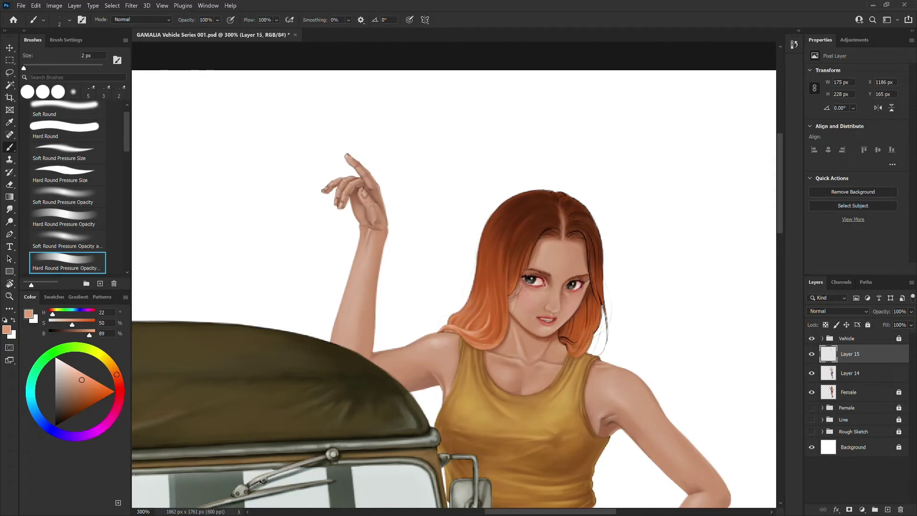
pyautogui.press(']')
pyautogui.keyDown('alt'); pyautogui.click(501, 285); pyautogui.keyUp('alt')
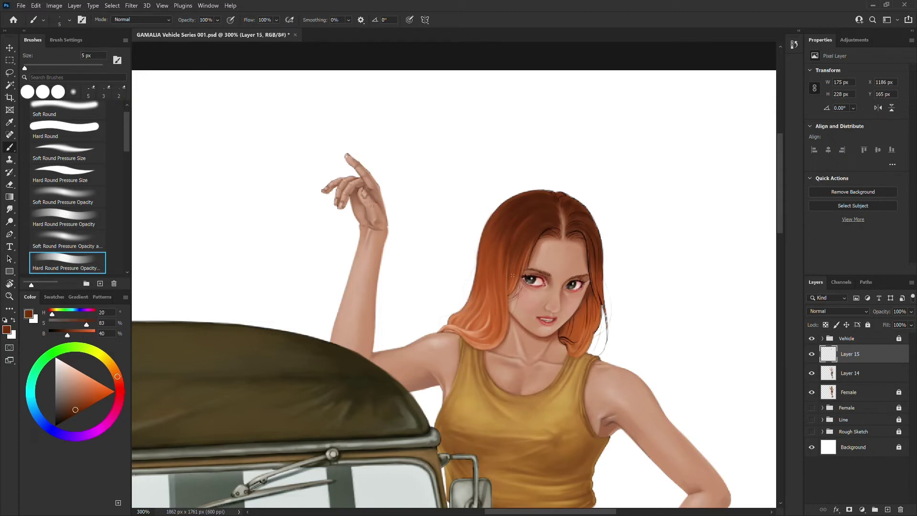
# - Blend the left-hand hair around the temple and upper forehead with sampled brown and orange tones, finishing with 1 px strokes
pyautogui.keyDown('alt'); pyautogui.click(515, 281); pyautogui.keyUp('alt')
pyautogui.press('[')
pyautogui.keyDown('alt'); pyautogui.click(511, 261); pyautogui.keyUp('alt')
pyautogui.keyDown('alt'); pyautogui.click(510, 260); pyautogui.keyUp('alt')
pyautogui.press(']')
pyautogui.press(']')
pyautogui.keyDown('alt'); pyautogui.click(523, 225); pyautogui.keyUp('alt')
pyautogui.keyDown('alt'); pyautogui.click(516, 229); pyautogui.keyUp('alt')
pyautogui.press('[')
pyautogui.press('[')
pyautogui.keyDown('alt'); pyautogui.click(532, 256); pyautogui.keyUp('alt')
pyautogui.press('[')
pyautogui.press('[')
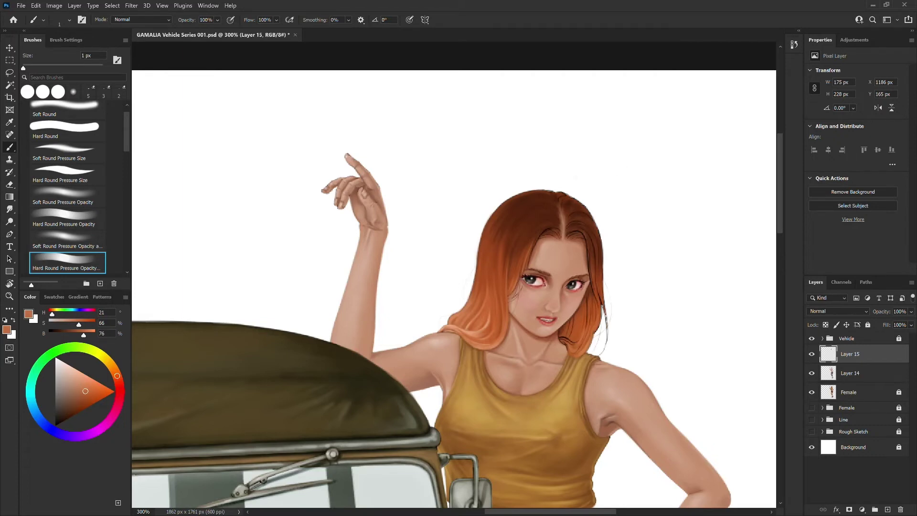
# - Paint burnt orange strokes along the right-hand hair from the curled end up its outer edge
pyautogui.press(']')
pyautogui.press(']')
pyautogui.press(']')
pyautogui.press(']')
pyautogui.keyDown('alt'); pyautogui.click(581, 351); pyautogui.keyUp('alt')
pyautogui.moveTo(578, 355)
pyautogui.mouseDown()
pyautogui.moveTo(594, 316)
pyautogui.moveTo(599, 322)
pyautogui.mouseUp()
pyautogui.press('[')
pyautogui.keyDown('alt'); pyautogui.click(599, 309); pyautogui.keyUp('alt')
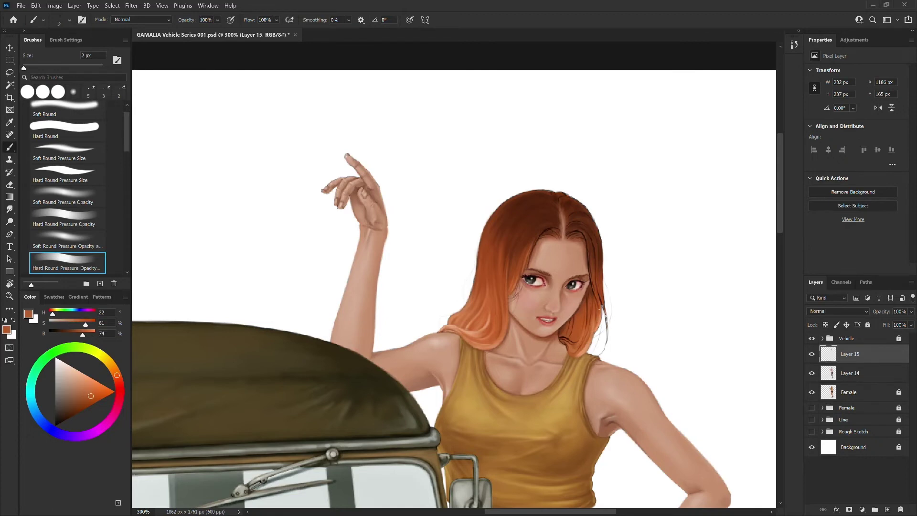
# - Paint peach highlights on the curled end of the right-hand hair and blend them with sampled burnt orange at 3 px
pyautogui.keyDown('alt'); pyautogui.click(568, 343); pyautogui.keyUp('alt')
pyautogui.press('[')
pyautogui.press('[')
pyautogui.moveTo(562, 341); pyautogui.dragTo(567, 343)
pyautogui.keyDown('alt'); pyautogui.click(569, 344); pyautogui.keyUp('alt')
pyautogui.press(']')
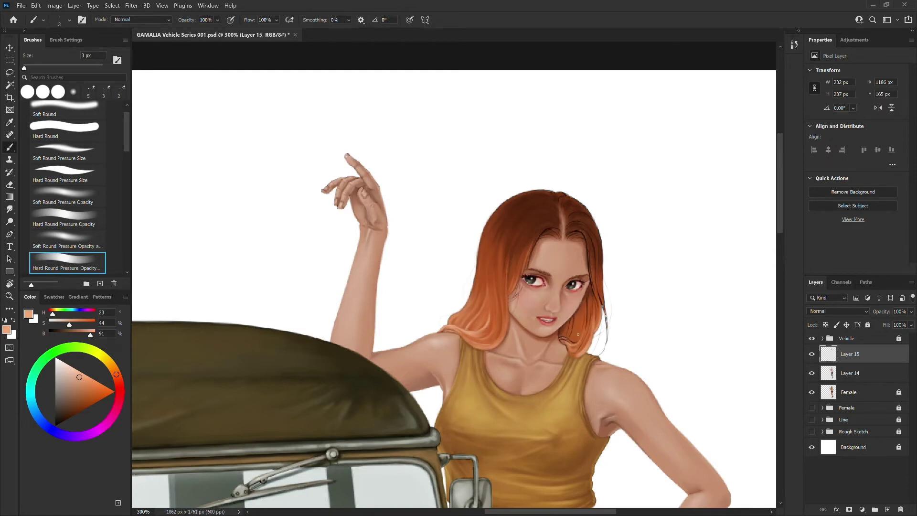
pyautogui.keyDown('alt'); pyautogui.click(591, 335); pyautogui.keyUp('alt')
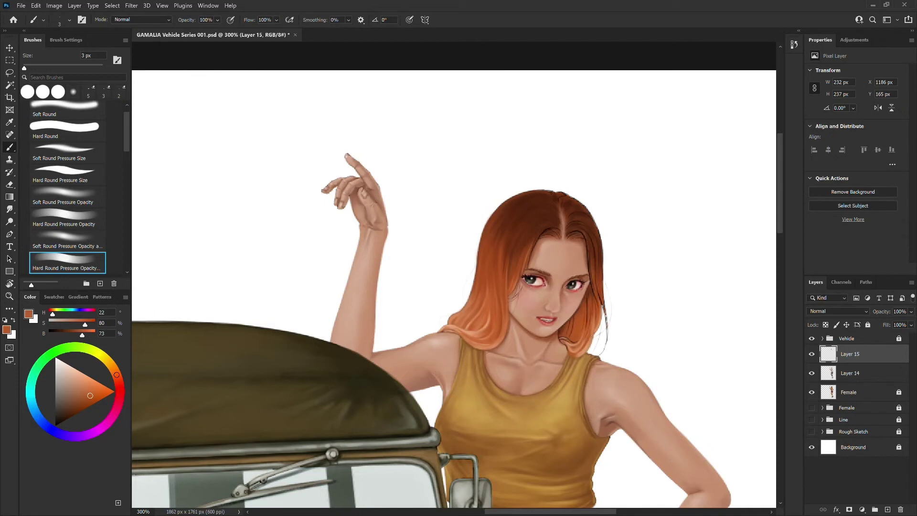
pyautogui.keyDown('alt'); pyautogui.click(591, 327); pyautogui.keyUp('alt')
pyautogui.keyDown('alt'); pyautogui.click(561, 336); pyautogui.keyUp('alt')
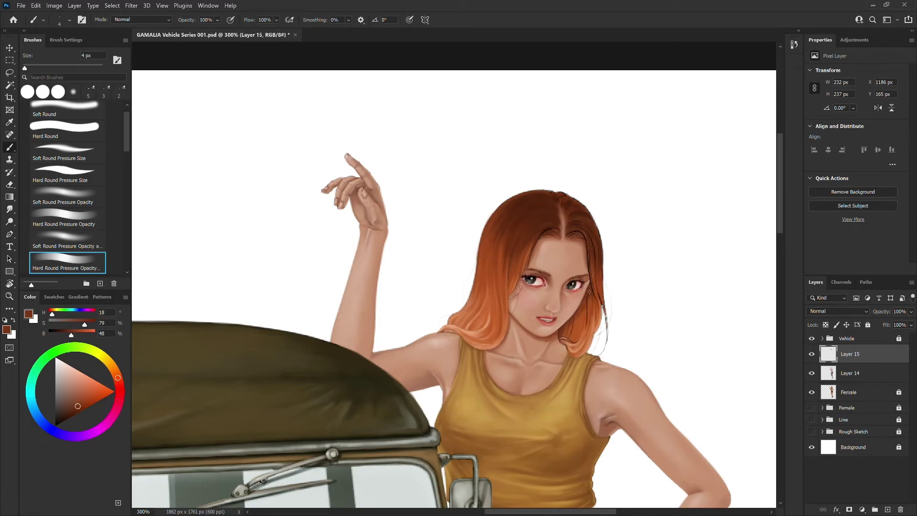
# - Paint reddish-brown and burnt orange strands in the right-hand hair beside the cheek at 4 to 5 px
pyautogui.moveTo(585, 318); pyautogui.dragTo(592, 298)
pyautogui.keyDown('alt'); pyautogui.click(573, 333); pyautogui.keyUp('alt')
pyautogui.press(']')
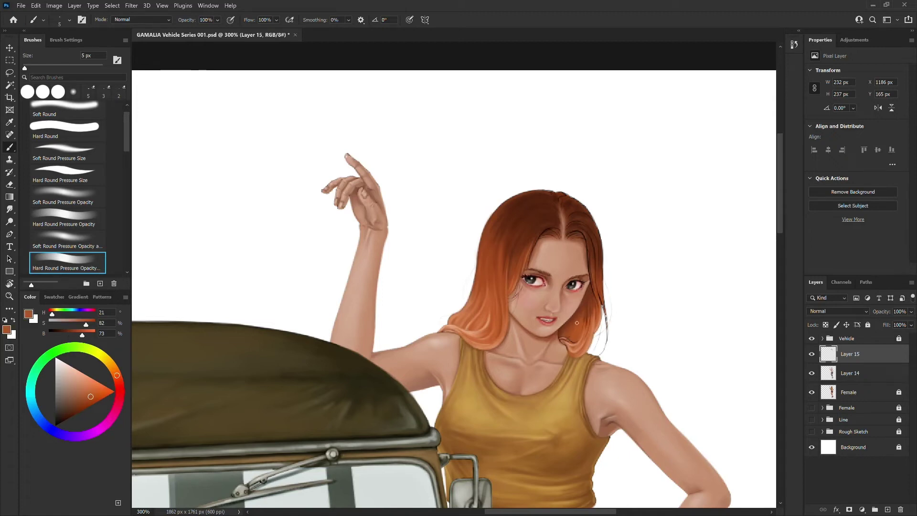
pyautogui.keyDown('alt'); pyautogui.click(583, 329); pyautogui.keyUp('alt')
pyautogui.press('[')
pyautogui.keyDown('alt'); pyautogui.click(588, 316); pyautogui.keyUp('alt')
pyautogui.press(']')
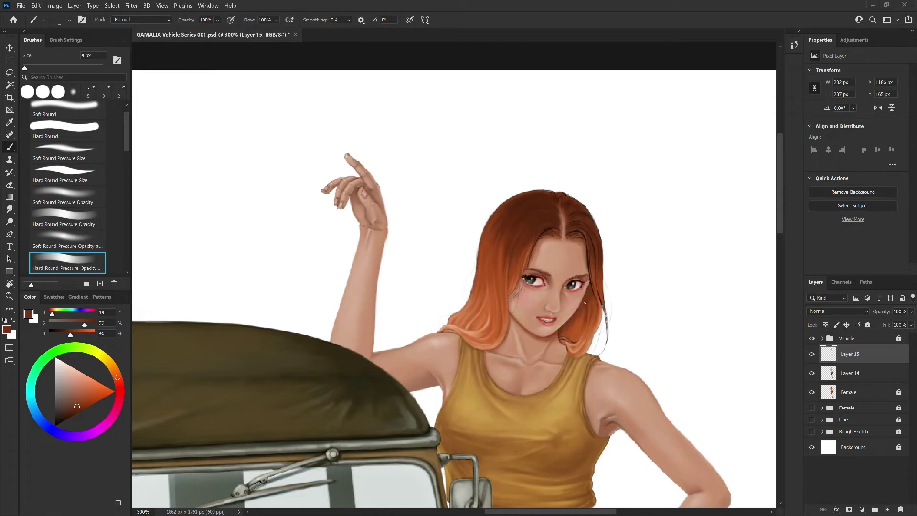
# - Clean up the inner edge of the right-hand curl against the neck with sampled skin and hair tones at 3 px
pyautogui.keyDown('alt'); pyautogui.click(562, 331); pyautogui.keyUp('alt')
pyautogui.keyDown('alt'); pyautogui.click(560, 330); pyautogui.keyUp('alt')
pyautogui.press('[')
pyautogui.keyDown('alt'); pyautogui.click(556, 335); pyautogui.keyUp('alt')
pyautogui.keyDown('alt'); pyautogui.click(568, 351); pyautogui.keyUp('alt')
pyautogui.keyDown('alt'); pyautogui.click(560, 333); pyautogui.keyUp('alt')
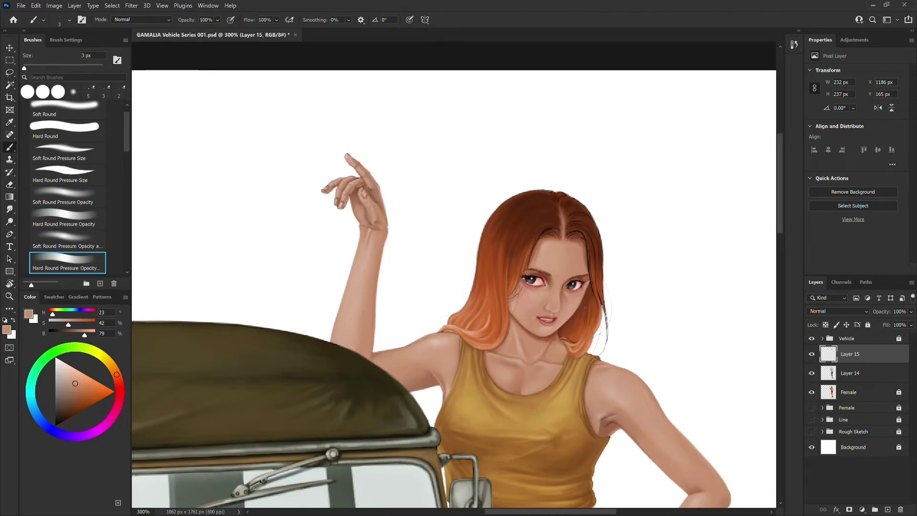
# - Blend the tip of the right-hand curl into the hair beside the jaw with sampled burnt orange and tan tones
pyautogui.keyDown('alt'); pyautogui.click(561, 331); pyautogui.keyUp('alt')
pyautogui.keyDown('alt'); pyautogui.click(562, 334); pyautogui.keyUp('alt')
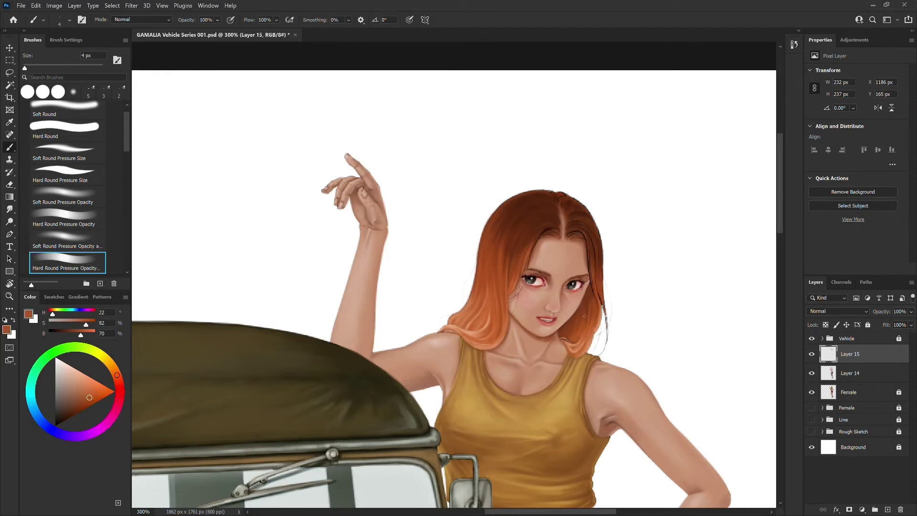
pyautogui.keyDown('alt'); pyautogui.click(562, 337); pyautogui.keyUp('alt')
pyautogui.press(']')
pyautogui.keyDown('alt'); pyautogui.click(563, 338); pyautogui.keyUp('alt')
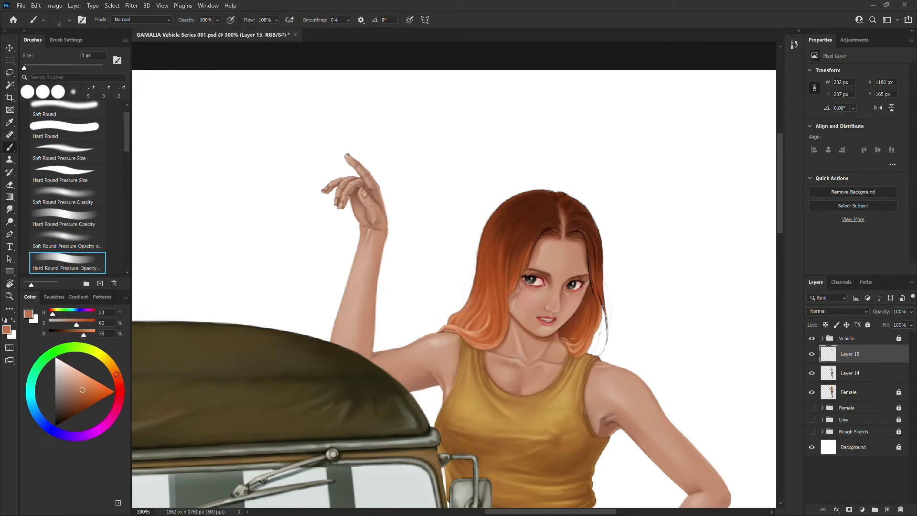
# - Shade the right-hand hair beside the cheek with sampled tan and dark burnt orange, enlarging the brush to 7 px
pyautogui.press(']')
pyautogui.press(']')
pyautogui.keyDown('alt'); pyautogui.click(576, 334); pyautogui.keyUp('alt')
pyautogui.moveTo(590, 324); pyautogui.dragTo(590, 307)
pyautogui.press(']')
pyautogui.press(']')
pyautogui.keyDown('alt'); pyautogui.click(579, 316); pyautogui.keyUp('alt')
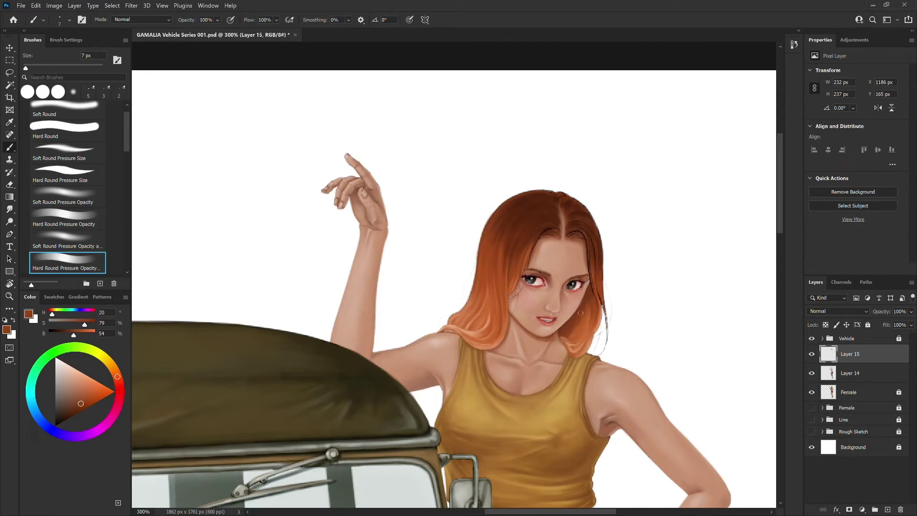
pyautogui.moveTo(590, 287)
pyautogui.mouseDown()
pyautogui.moveTo(590, 278)
pyautogui.moveTo(584, 328)
pyautogui.mouseUp()
# - Blend the right-hand strands beside the jaw with sampled tan and burnt orange tones at 3 px
pyautogui.keyDown('alt'); pyautogui.click(590, 299); pyautogui.keyUp('alt')
pyautogui.press(']')
pyautogui.keyDown('alt'); pyautogui.click(566, 333); pyautogui.keyUp('alt')
pyautogui.press(']')
pyautogui.keyDown('alt'); pyautogui.click(596, 304); pyautogui.keyUp('alt')
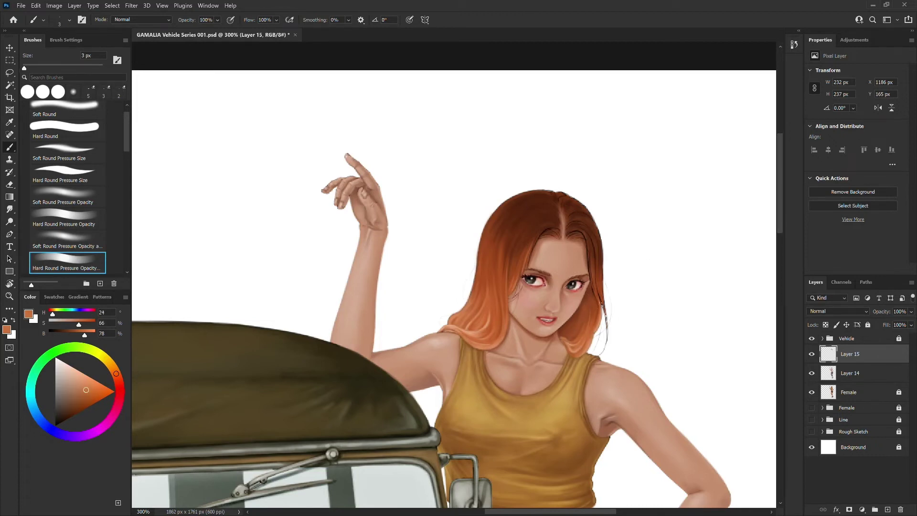
pyautogui.keyDown('alt'); pyautogui.click(595, 310); pyautogui.keyUp('alt')
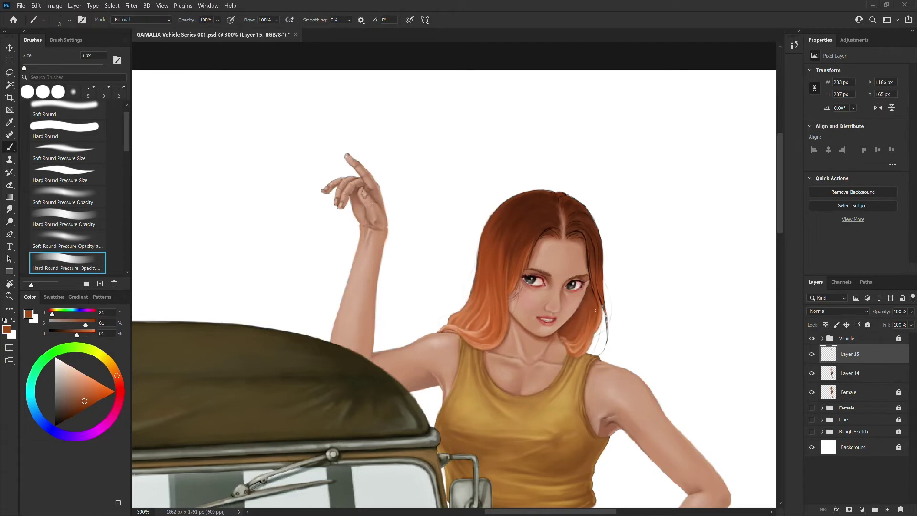
# - Alternate sampled peach and burnt orange along the lower right-hand strands, using brush sizes of 3 to 7 px
pyautogui.keyDown('alt'); pyautogui.click(591, 299); pyautogui.keyUp('alt')
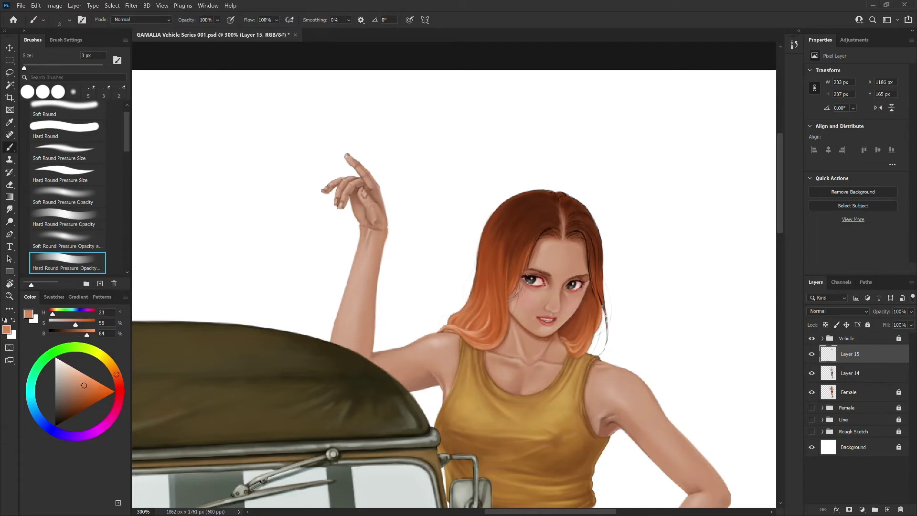
pyautogui.keyDown('alt'); pyautogui.click(591, 310); pyautogui.keyUp('alt')
pyautogui.press(']')
pyautogui.keyDown('alt'); pyautogui.click(590, 296); pyautogui.keyUp('alt')
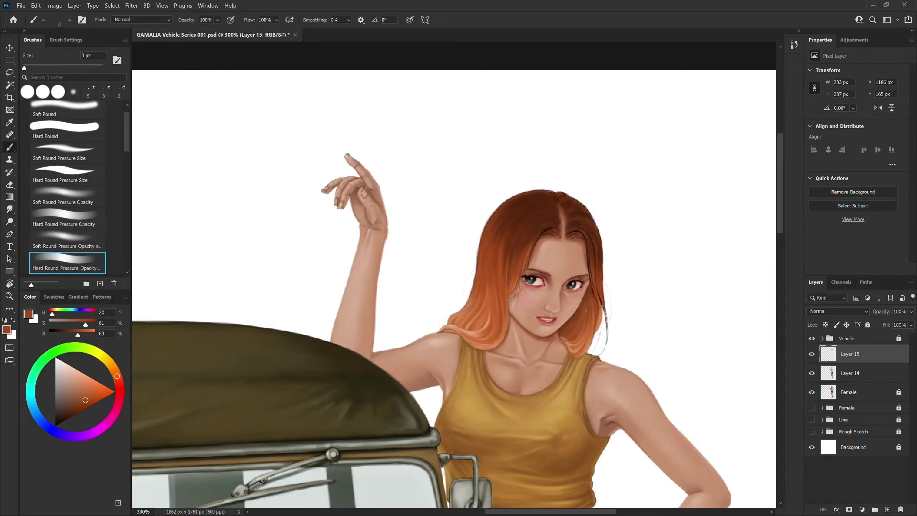
pyautogui.keyDown('alt'); pyautogui.click(568, 343); pyautogui.keyUp('alt')
pyautogui.press(']')
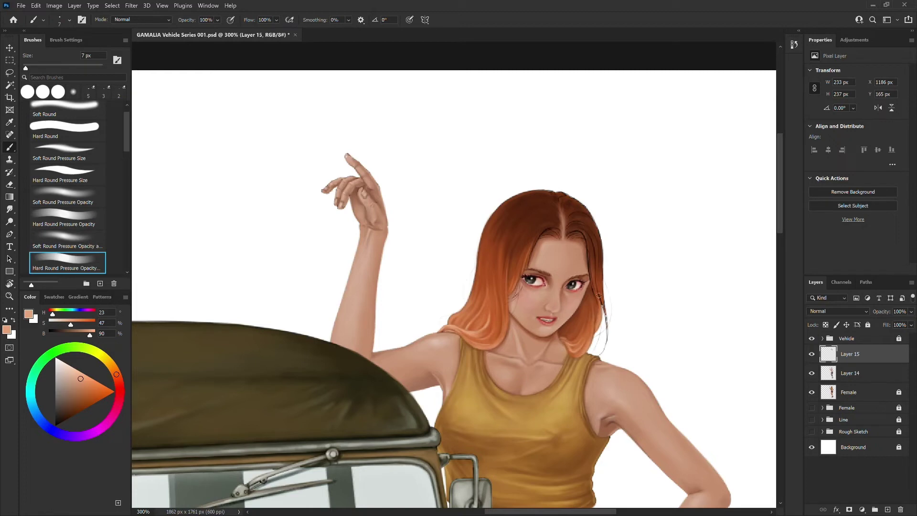
# - Refine the outer right-hand hair and the strands beside the temple with sampled orange and dark brown at 3 px
pyautogui.keyDown('alt'); pyautogui.click(600, 295); pyautogui.keyUp('alt')
pyautogui.press('[')
pyautogui.press('[')
pyautogui.press('[')
pyautogui.keyDown('alt'); pyautogui.click(598, 322); pyautogui.keyUp('alt')
pyautogui.press('[')
pyautogui.press('[')
pyautogui.keyDown('alt'); pyautogui.click(587, 245); pyautogui.keyUp('alt')
pyautogui.keyDown('alt'); pyautogui.click(587, 245); pyautogui.keyUp('alt')
pyautogui.press(']')
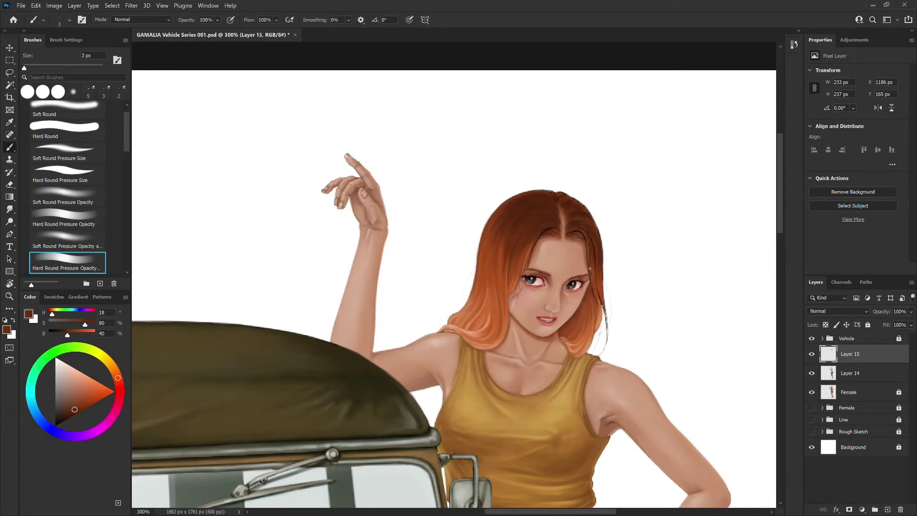
# - Blend the right-hand hair from forehead to cheek with brown and burnt orange tones sampled across the hair, at up to 4 px
pyautogui.keyDown('alt'); pyautogui.click(592, 274); pyautogui.keyUp('alt')
pyautogui.keyDown('alt'); pyautogui.click(600, 309); pyautogui.keyUp('alt')
pyautogui.keyDown('alt'); pyautogui.click(500, 279); pyautogui.keyUp('alt')
pyautogui.press(']')
pyautogui.keyDown('alt'); pyautogui.click(593, 258); pyautogui.keyUp('alt')
pyautogui.keyDown('alt'); pyautogui.click(513, 245); pyautogui.keyUp('alt')
pyautogui.keyDown('alt'); pyautogui.click(528, 200); pyautogui.keyUp('alt')
pyautogui.keyDown('alt'); pyautogui.click(588, 237); pyautogui.keyUp('alt')
pyautogui.press('[')
pyautogui.press(']')
pyautogui.keyDown('alt'); pyautogui.click(592, 275); pyautogui.keyUp('alt')
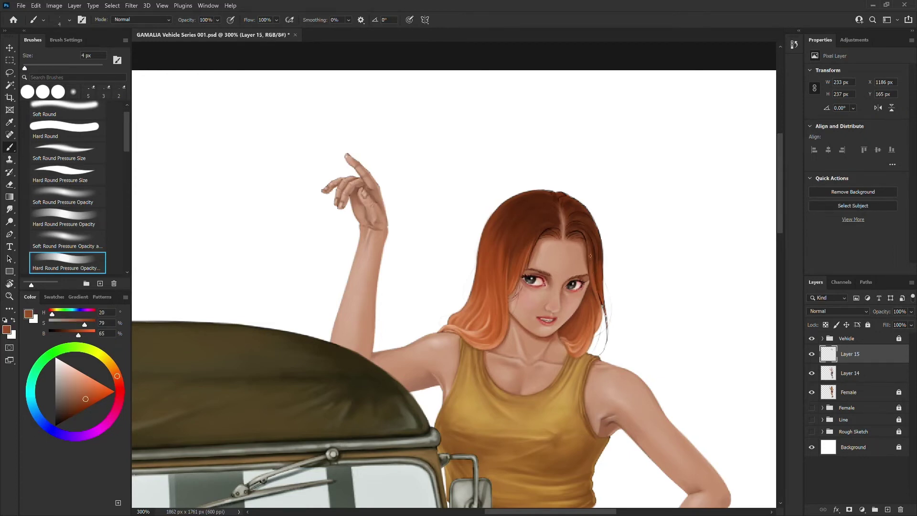
# - Add tan and burnt orange strands to the right-hand hair beside the temple and cheek at 3 px
pyautogui.keyDown('alt'); pyautogui.click(586, 234); pyautogui.keyUp('alt')
pyautogui.keyDown('alt'); pyautogui.click(602, 299); pyautogui.keyUp('alt')
pyautogui.press('[')
pyautogui.press('[')
pyautogui.keyDown('alt'); pyautogui.click(591, 256); pyautogui.keyUp('alt')
pyautogui.keyDown('alt'); pyautogui.click(602, 313); pyautogui.keyUp('alt')
pyautogui.press(']')
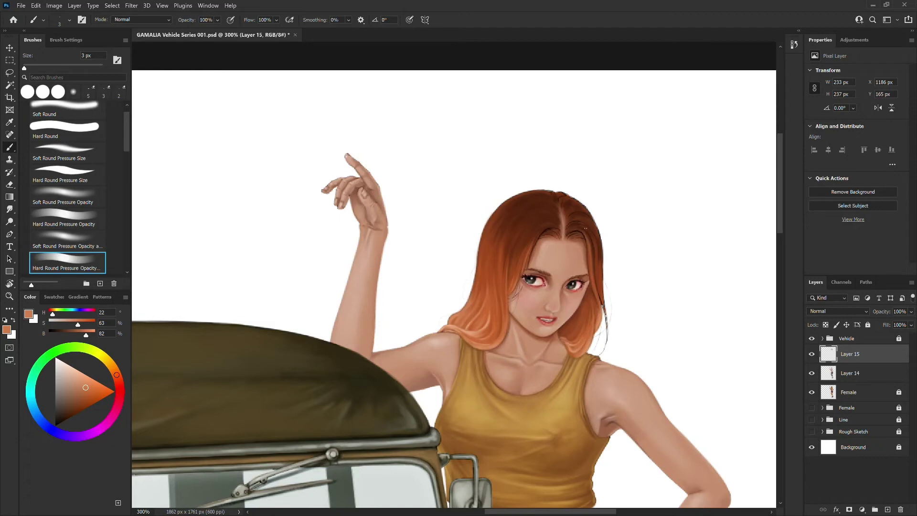
# - Paint the thin outer lock curving down to the right-hand shoulder with the 3 px Hard Round Pressure Size brush in sampled reddish-brown
pyautogui.moveTo(600, 273); pyautogui.dragTo(601, 250)
pyautogui.click(71, 174)
pyautogui.keyDown('alt'); pyautogui.click(606, 290); pyautogui.keyUp('alt')
pyautogui.moveTo(606, 307); pyautogui.dragTo(601, 355)
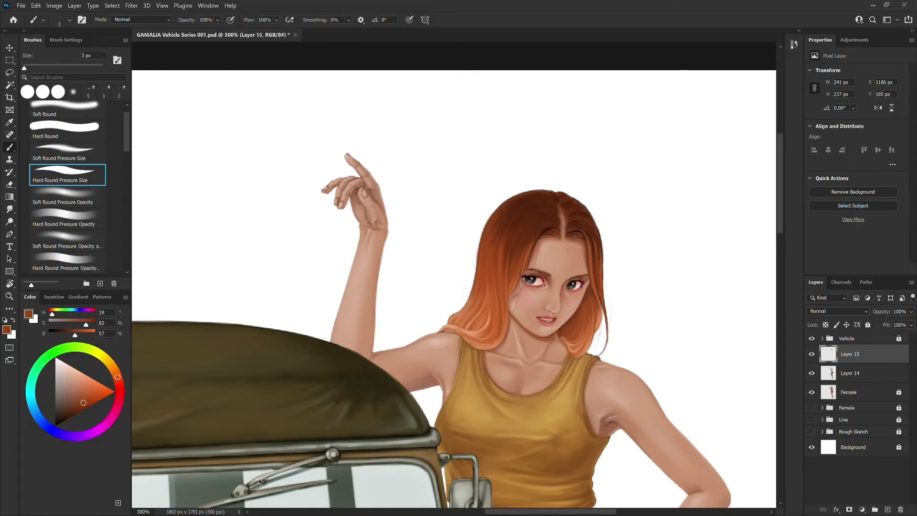
pyautogui.keyDown('alt'); pyautogui.click(601, 274); pyautogui.keyUp('alt')
pyautogui.keyDown('alt'); pyautogui.click(603, 301); pyautogui.keyUp('alt')
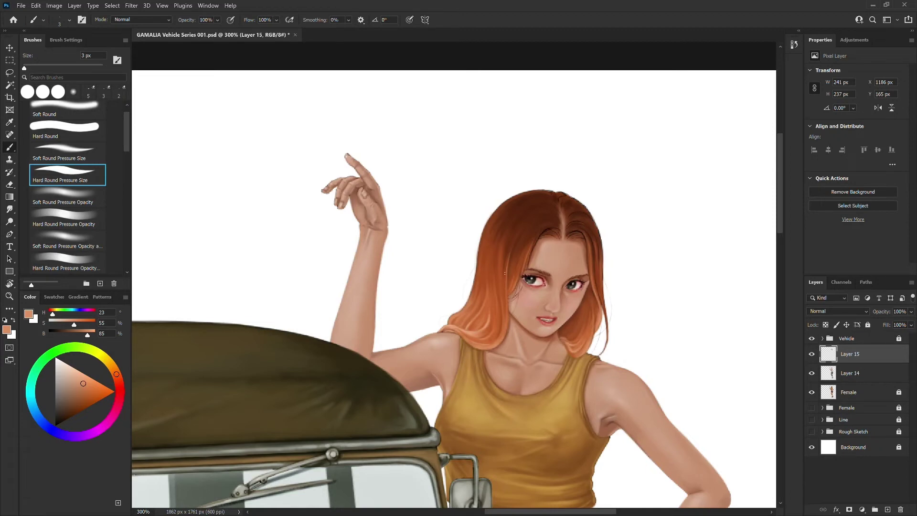
# - Paint fine dark brown strands along the hairline left of the parting at 2 to 3 px
pyautogui.keyDown('alt'); pyautogui.click(538, 241); pyautogui.keyUp('alt')
pyautogui.keyDown('alt'); pyautogui.click(533, 252); pyautogui.keyUp('alt')
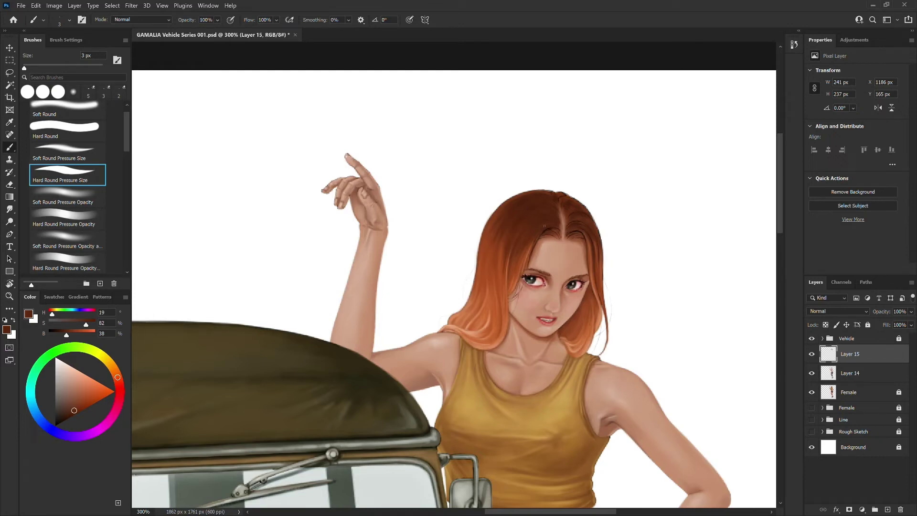
pyautogui.keyDown('alt'); pyautogui.click(535, 244); pyautogui.keyUp('alt')
pyautogui.keyDown('alt'); pyautogui.click(538, 237); pyautogui.keyUp('alt')
pyautogui.keyDown('alt'); pyautogui.click(539, 236); pyautogui.keyUp('alt')
pyautogui.keyDown('alt'); pyautogui.click(561, 217); pyautogui.keyUp('alt')
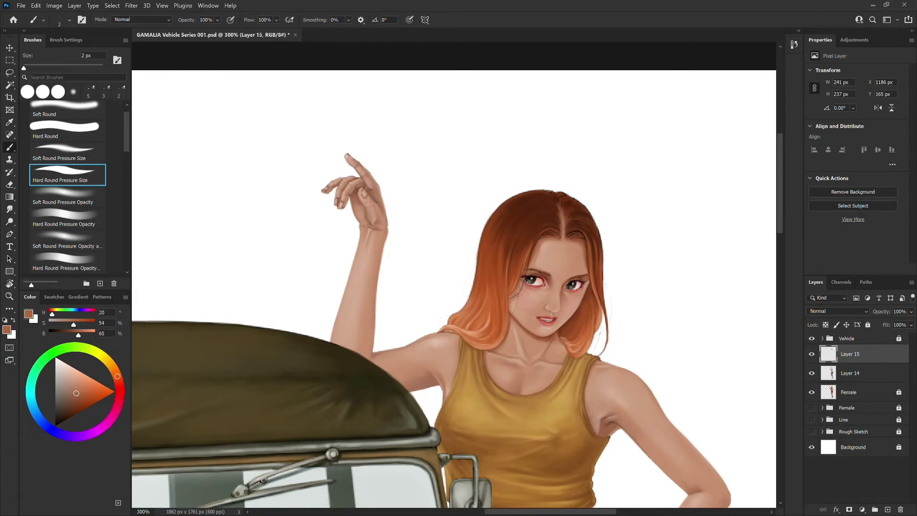
# - Refine the hairline right of the parting with sampled browns at 2 px and the Hard Round Pressure Opacity brush at 3 px
pyautogui.keyDown('alt'); pyautogui.click(570, 220); pyautogui.keyUp('alt')
pyautogui.keyDown('alt'); pyautogui.click(561, 241); pyautogui.keyUp('alt')
pyautogui.keyDown('alt'); pyautogui.click(569, 244); pyautogui.keyUp('alt')
pyautogui.keyDown('alt'); pyautogui.click(592, 263); pyautogui.keyUp('alt')
pyautogui.keyDown('alt'); pyautogui.click(598, 294); pyautogui.keyUp('alt')
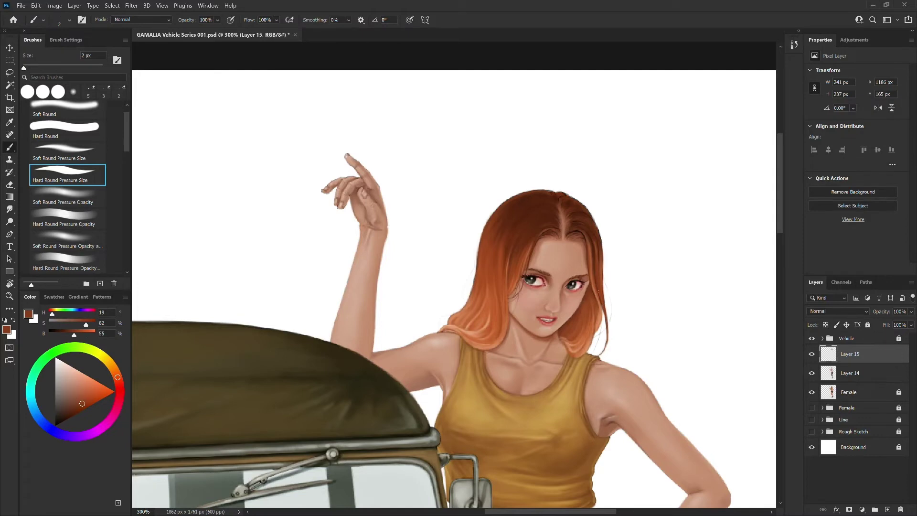
pyautogui.click(58, 259)
pyautogui.keyDown('alt'); pyautogui.click(596, 254); pyautogui.keyUp('alt')
pyautogui.press(']')
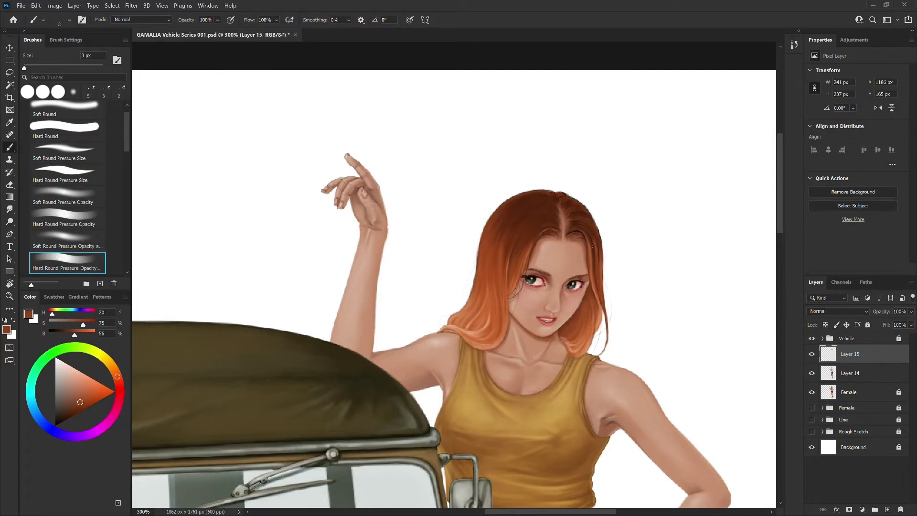
# - Flip the canvas horizontally and save the file
pyautogui.hotkey('ctrl', 'shift', 'h')
pyautogui.moveTo(522, 384); pyautogui.dragTo(908, 361)
pyautogui.hotkey('ctrl', 's')
# - Paint dark brown strands from the temple up to the parting on the hair side away from the vehicle at 2 to 4 px
pyautogui.press(']')
pyautogui.keyDown('alt'); pyautogui.click(376, 202); pyautogui.keyUp('alt')
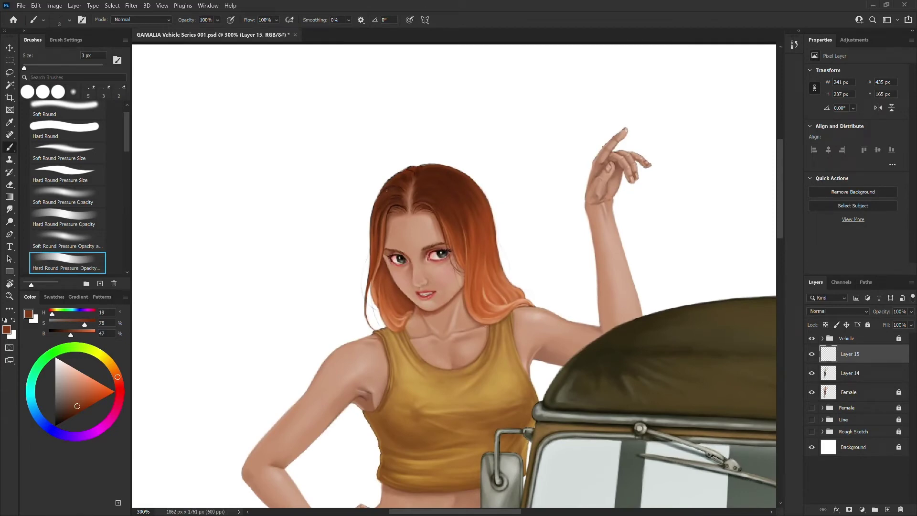
pyautogui.press('[')
pyautogui.keyDown('alt'); pyautogui.click(376, 221); pyautogui.keyUp('alt')
pyautogui.keyDown('alt'); pyautogui.click(374, 261); pyautogui.keyUp('alt')
pyautogui.press('[')
pyautogui.keyDown('alt'); pyautogui.click(385, 221); pyautogui.keyUp('alt')
pyautogui.keyDown('alt'); pyautogui.click(395, 207); pyautogui.keyUp('alt')
pyautogui.keyDown('alt'); pyautogui.click(409, 183); pyautogui.keyUp('alt')
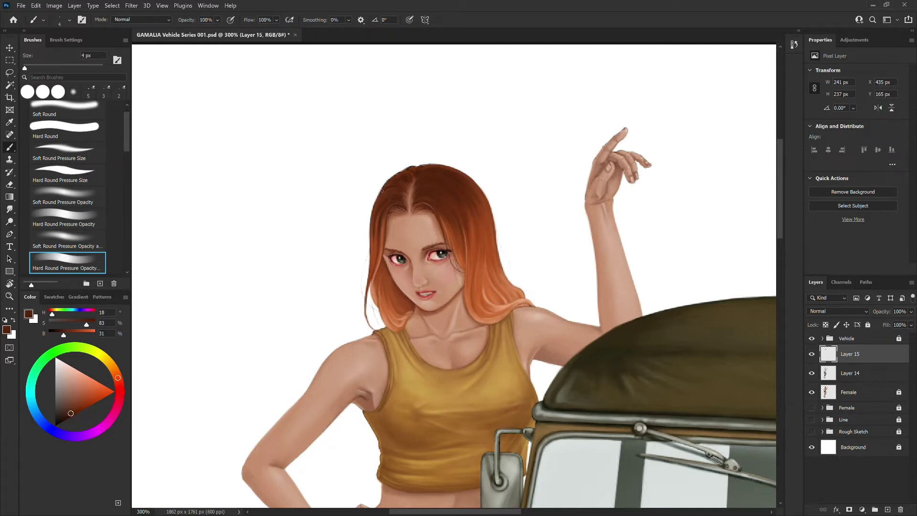
# - Blend the crown beside the parting, on the side away from the vehicle, with sampled browns at 3 px
pyautogui.keyDown('alt'); pyautogui.click(392, 182); pyautogui.keyUp('alt')
pyautogui.press('[')
pyautogui.keyDown('alt'); pyautogui.click(374, 210); pyautogui.keyUp('alt')
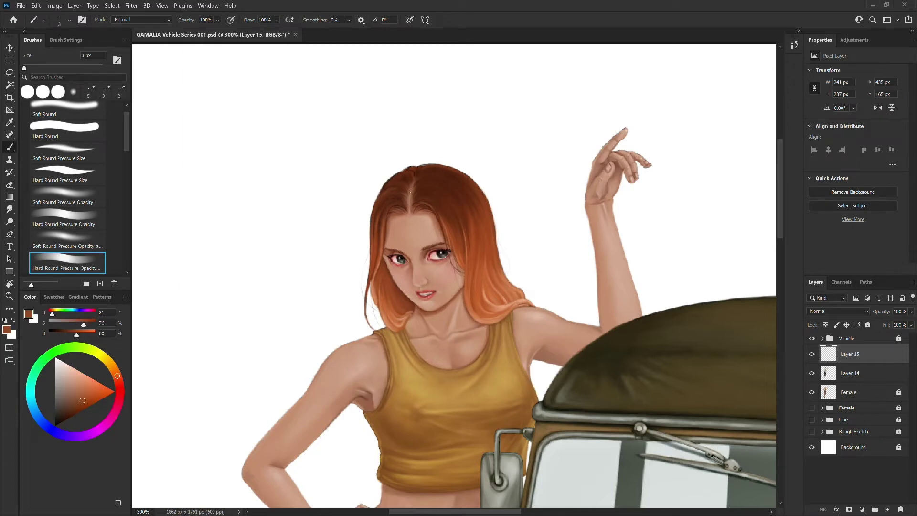
pyautogui.keyDown('alt'); pyautogui.click(398, 191); pyautogui.keyUp('alt')
pyautogui.keyDown('alt'); pyautogui.click(398, 185); pyautogui.keyUp('alt')
pyautogui.keyDown('alt'); pyautogui.click(411, 177); pyautogui.keyUp('alt')
pyautogui.keyDown('alt'); pyautogui.click(410, 167); pyautogui.keyUp('alt')
pyautogui.keyDown('alt'); pyautogui.click(421, 174); pyautogui.keyUp('alt')
# - Smooth the upper outline of the crown around the top of the parting with sampled dark brown
pyautogui.press(']')
pyautogui.keyDown('alt'); pyautogui.click(404, 169); pyautogui.keyUp('alt')
pyautogui.keyDown('alt'); pyautogui.click(379, 201); pyautogui.keyUp('alt')
pyautogui.keyDown('alt'); pyautogui.click(394, 185); pyautogui.keyUp('alt')
pyautogui.press(']')
pyautogui.keyDown('alt'); pyautogui.click(417, 173); pyautogui.keyUp('alt')
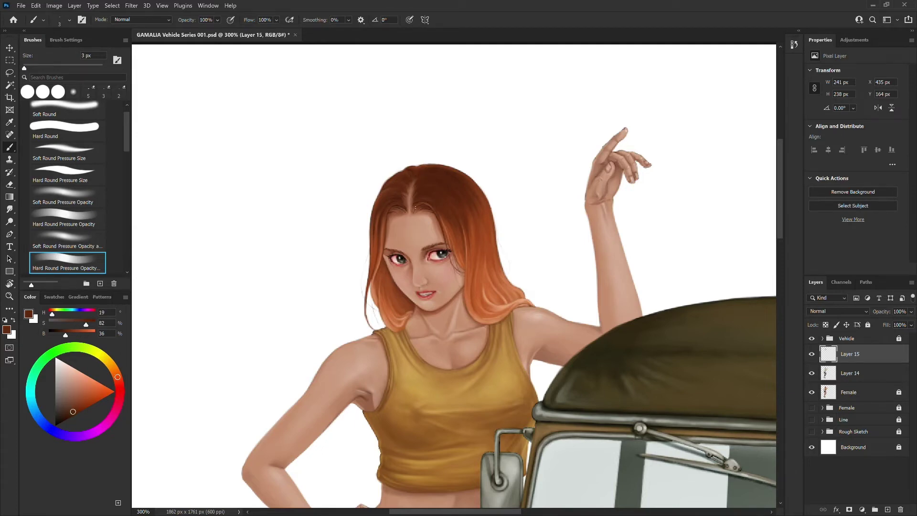
# - Refine the outer edge of the mirrored hair beside the temple with sampled brown and orange tones
pyautogui.keyDown('alt'); pyautogui.click(385, 189); pyautogui.keyUp('alt')
pyautogui.keyDown('alt'); pyautogui.click(416, 221); pyautogui.keyUp('alt')
pyautogui.keyDown('alt'); pyautogui.click(397, 180); pyautogui.keyUp('alt')
pyautogui.press(']')
pyautogui.moveTo(376, 200); pyautogui.dragTo(373, 214)
pyautogui.keyDown('alt'); pyautogui.click(456, 234); pyautogui.keyUp('alt')
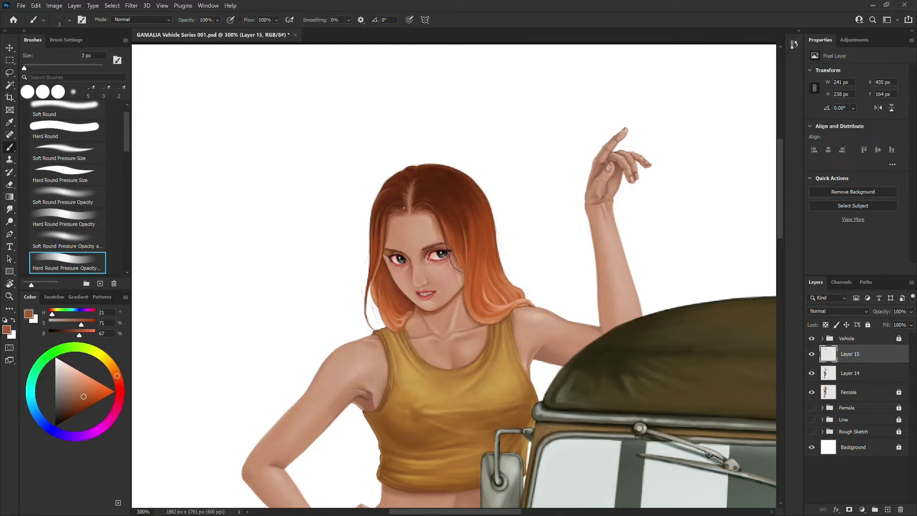
# - Soften the hairline on both sides of the parting with sampled skin and dark brown tones at 3 px and smaller
pyautogui.keyDown('alt'); pyautogui.click(403, 214); pyautogui.keyUp('alt')
pyautogui.keyDown('alt'); pyautogui.click(424, 203); pyautogui.keyUp('alt')
pyautogui.press('[')
pyautogui.keyDown('alt'); pyautogui.click(430, 208); pyautogui.keyUp('alt')
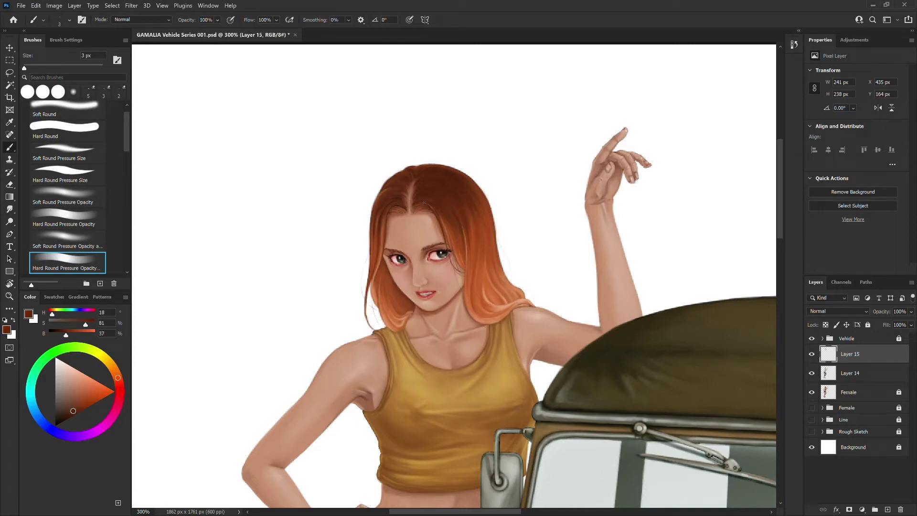
pyautogui.press('[')
pyautogui.keyDown('alt'); pyautogui.click(386, 220); pyautogui.keyUp('alt')
pyautogui.keyDown('alt'); pyautogui.click(383, 214); pyautogui.keyUp('alt')
pyautogui.keyDown('alt'); pyautogui.click(417, 212); pyautogui.keyUp('alt')
# - Blend burnt orange and dark brown strands into the vehicle-side hair beside the forehead at 4 px
pyautogui.press('[')
pyautogui.keyDown('alt'); pyautogui.click(441, 211); pyautogui.keyUp('alt')
pyautogui.press(']')
pyautogui.keyDown('alt'); pyautogui.click(467, 247); pyautogui.keyUp('alt')
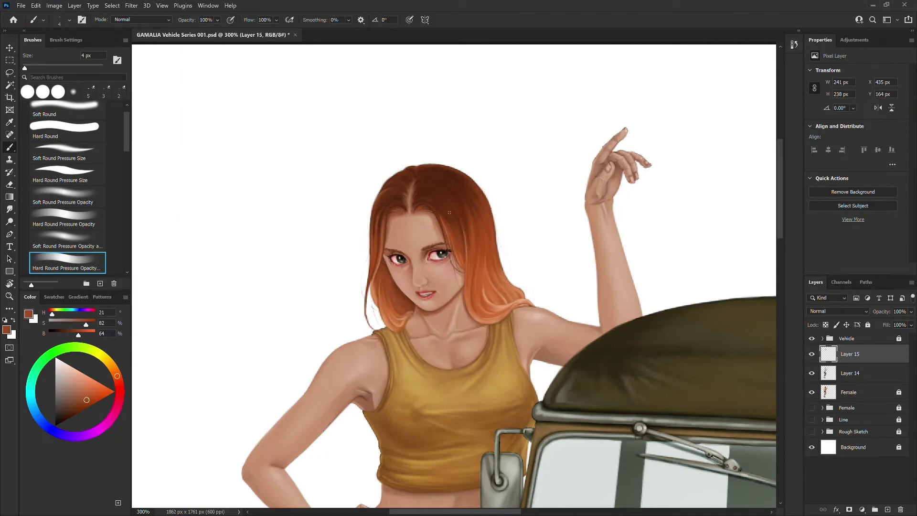
pyautogui.keyDown('alt'); pyautogui.click(384, 214); pyautogui.keyUp('alt')
# - Flip the canvas back to its original orientation and blend sampled hair tones around the parting and temples
pyautogui.hotkey('ctrl', 'shift', 'h')
pyautogui.moveTo(764, 379); pyautogui.dragTo(360, 382)
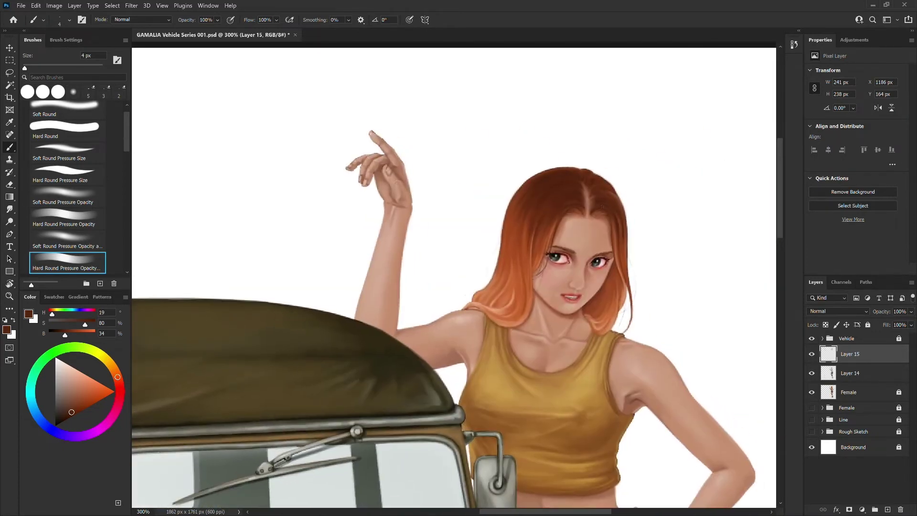
pyautogui.press(']')
pyautogui.press(']')
pyautogui.keyDown('alt'); pyautogui.click(582, 216); pyautogui.keyUp('alt')
pyautogui.keyDown('alt'); pyautogui.click(621, 242); pyautogui.keyUp('alt')
pyautogui.keyDown('alt'); pyautogui.click(519, 235); pyautogui.keyUp('alt')
# - Paint fine burnt orange and peach strands over the hair with the Hard Round Pressure Size brush at 2 px
pyautogui.click(73, 171)
pyautogui.press('[')
pyautogui.press('[')
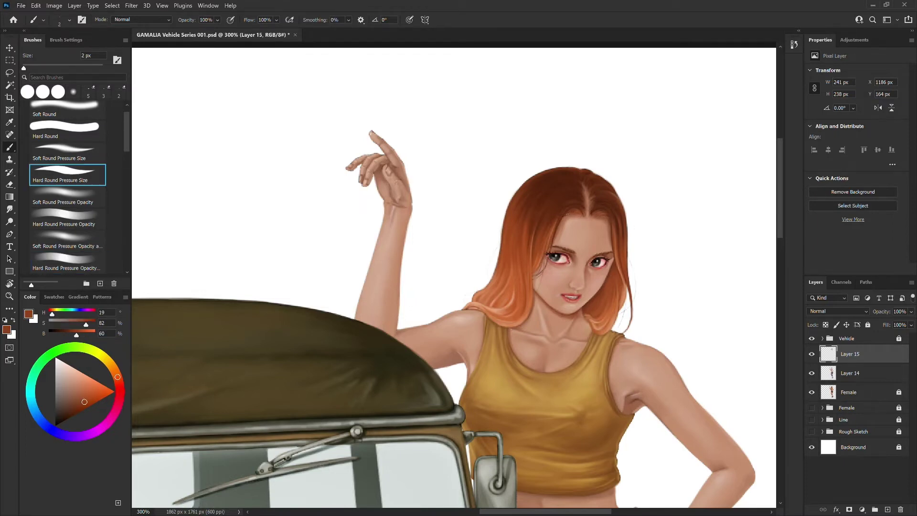
pyautogui.keyDown('alt'); pyautogui.click(611, 244); pyautogui.keyUp('alt')
pyautogui.keyDown('alt'); pyautogui.click(494, 306); pyautogui.keyUp('alt')
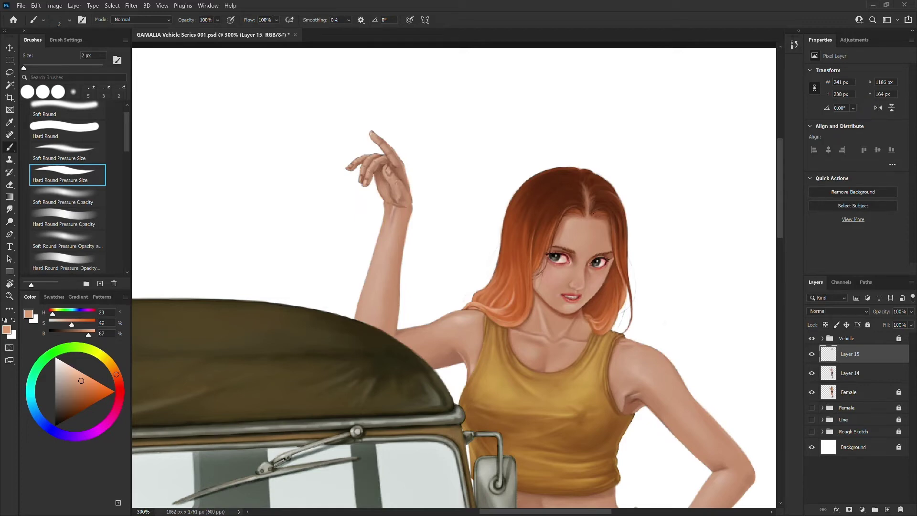
# - Add fine dark brown and light orange strands to the crown and the left-hand hair beside the face at 2 px
pyautogui.keyDown('alt'); pyautogui.click(571, 212); pyautogui.keyUp('alt')
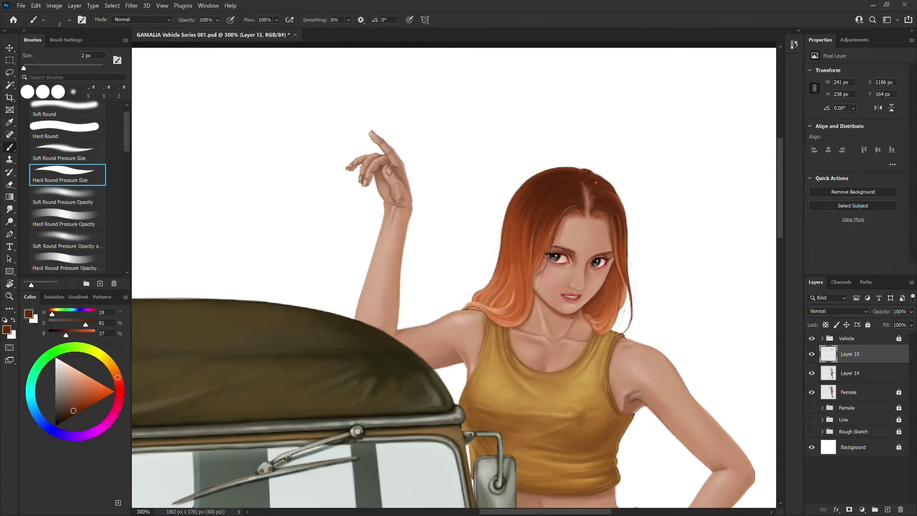
pyautogui.keyDown('alt'); pyautogui.click(557, 175); pyautogui.keyUp('alt')
pyautogui.press('[')
pyautogui.keyDown('alt'); pyautogui.click(563, 215); pyautogui.keyUp('alt')
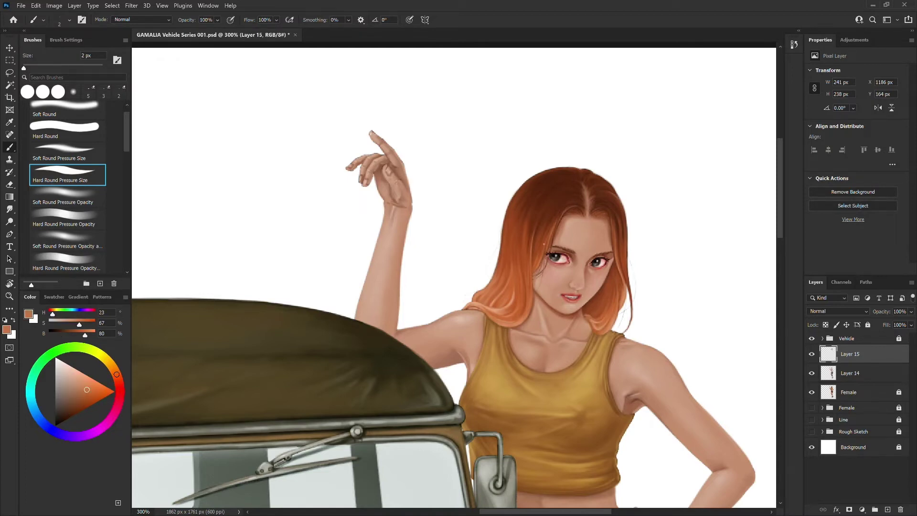
# - Draw thin flyaway hairs along the outer left-hand edge of the hair and sample dark brown at 2 px
pyautogui.press('[')
pyautogui.moveTo(497, 246); pyautogui.dragTo(488, 273)
pyautogui.keyDown('alt'); pyautogui.click(568, 196); pyautogui.keyUp('alt')
pyautogui.press(']')
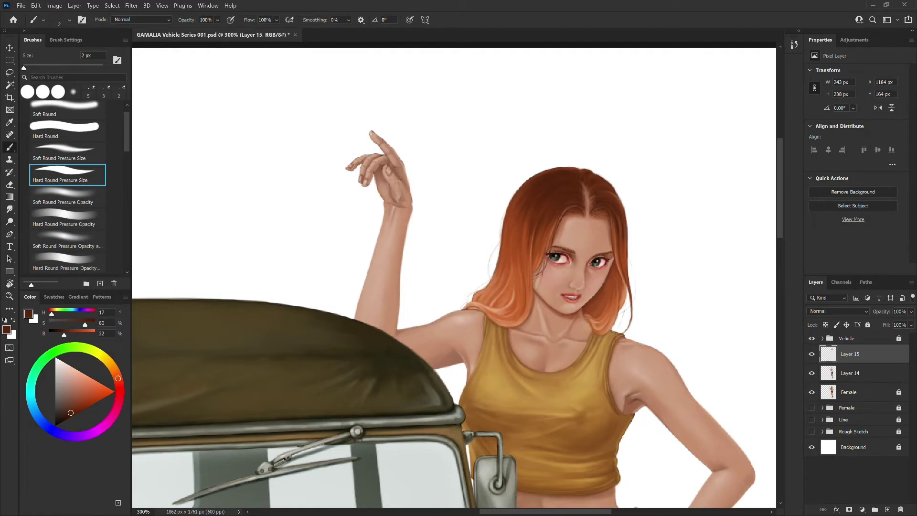
# - Draw thin dark brown flyaway hairs along the outer right-hand edge of the hair down to the curl at 2 px
pyautogui.keyDown('alt'); pyautogui.click(613, 268); pyautogui.keyUp('alt')
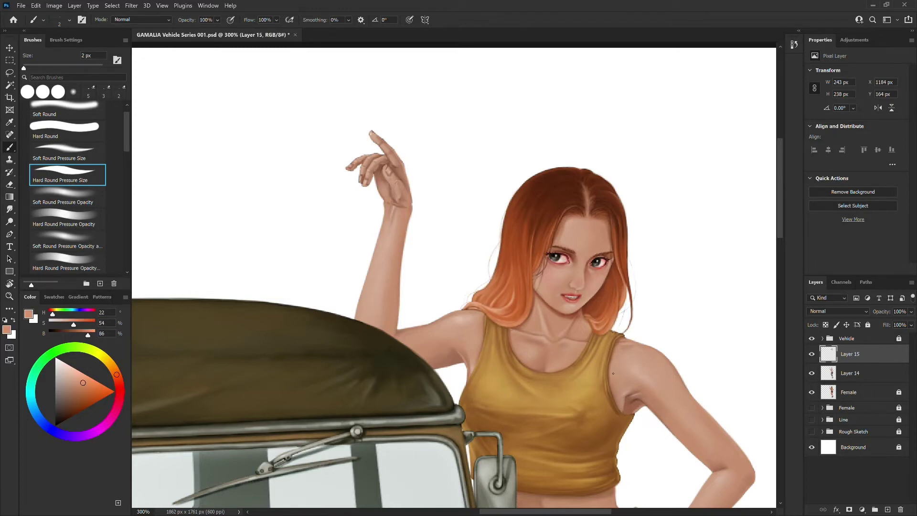
pyautogui.keyDown('alt'); pyautogui.click(641, 262); pyautogui.keyUp('alt')
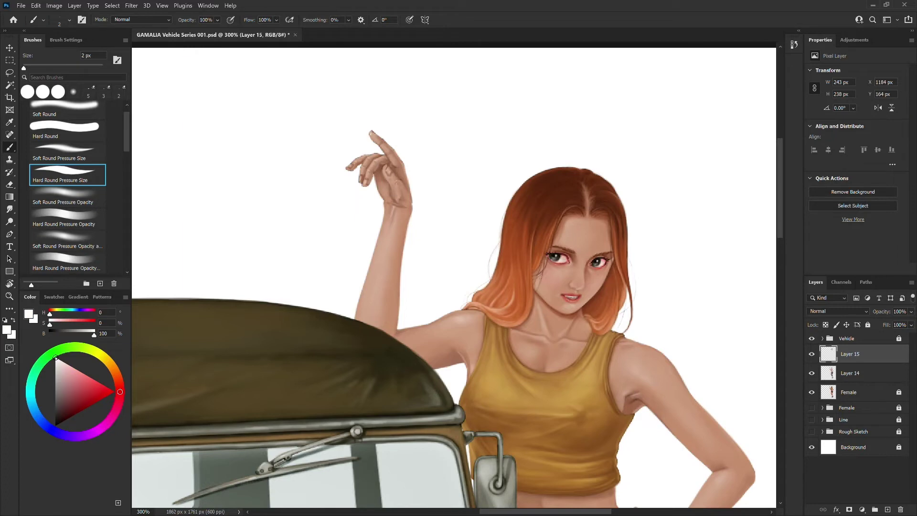
pyautogui.keyDown('alt'); pyautogui.click(565, 183); pyautogui.keyUp('alt')
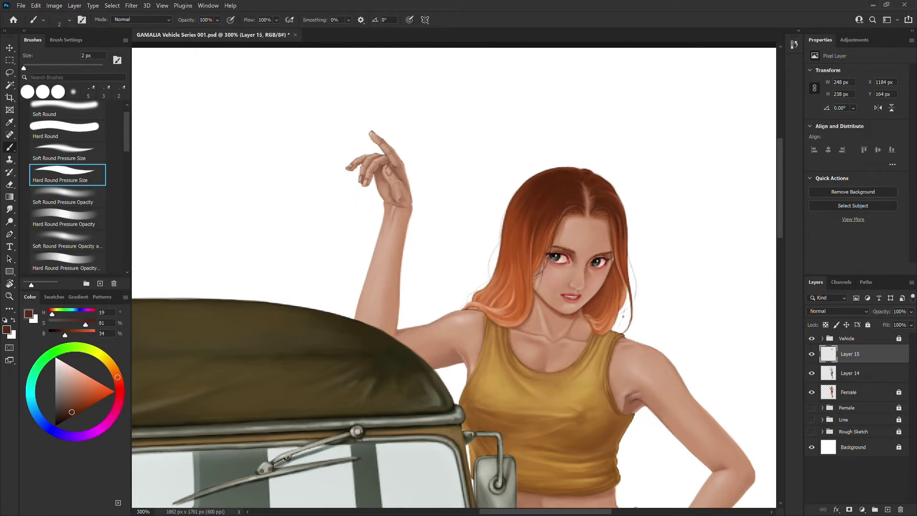
pyautogui.moveTo(626, 304); pyautogui.dragTo(618, 328)
# - Add fine peach and dark brown strands to the curled lower hair near the shoulders at 2 px
pyautogui.keyDown('alt'); pyautogui.click(533, 299); pyautogui.keyUp('alt')
pyautogui.keyDown('alt'); pyautogui.click(603, 298); pyautogui.keyUp('alt')
pyautogui.keyDown('alt'); pyautogui.click(528, 311); pyautogui.keyUp('alt')
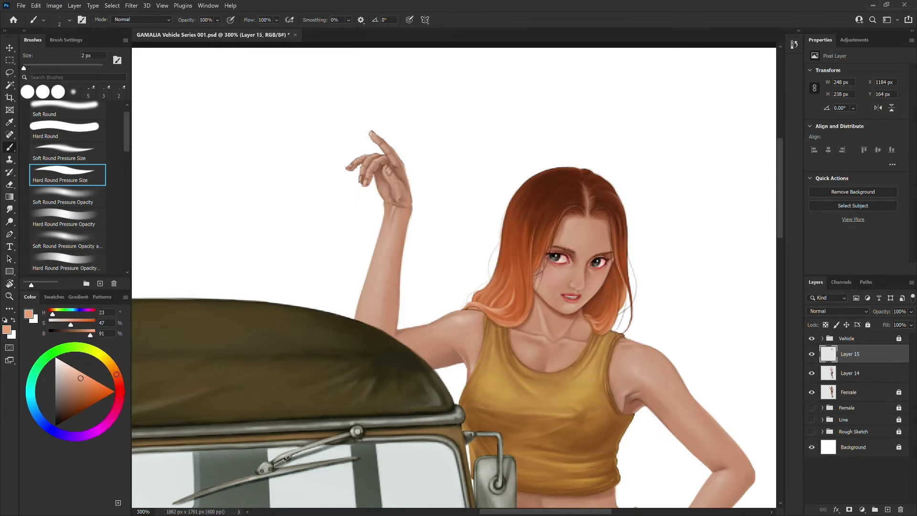
pyautogui.keyDown('alt'); pyautogui.click(629, 250); pyautogui.keyUp('alt')
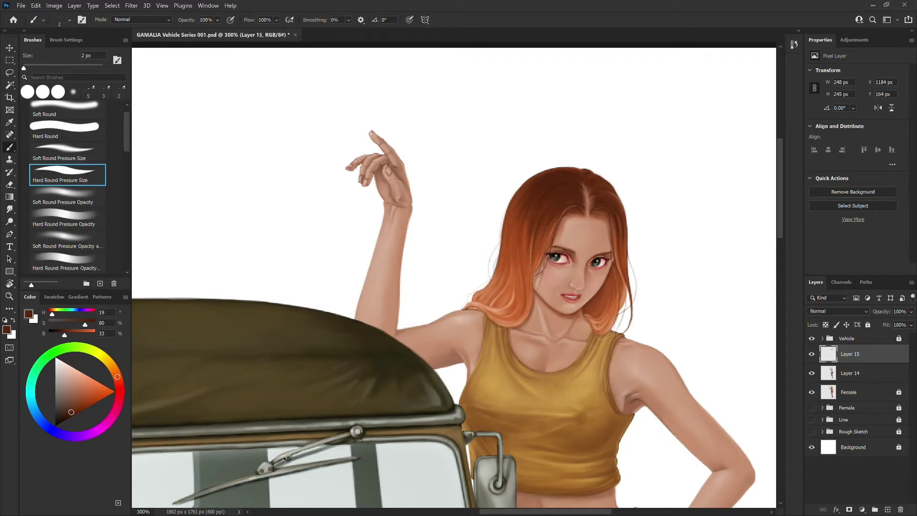
# - Check the painting in a mirrored view, restore its original orientation, and fit the whole canvas on screen
pyautogui.hotkey('ctrl', 'shift', 'h')
pyautogui.hotkey('ctrl', '-')
pyautogui.moveTo(333, 391); pyautogui.dragTo(592, 412)
pyautogui.hotkey('ctrl', '+')
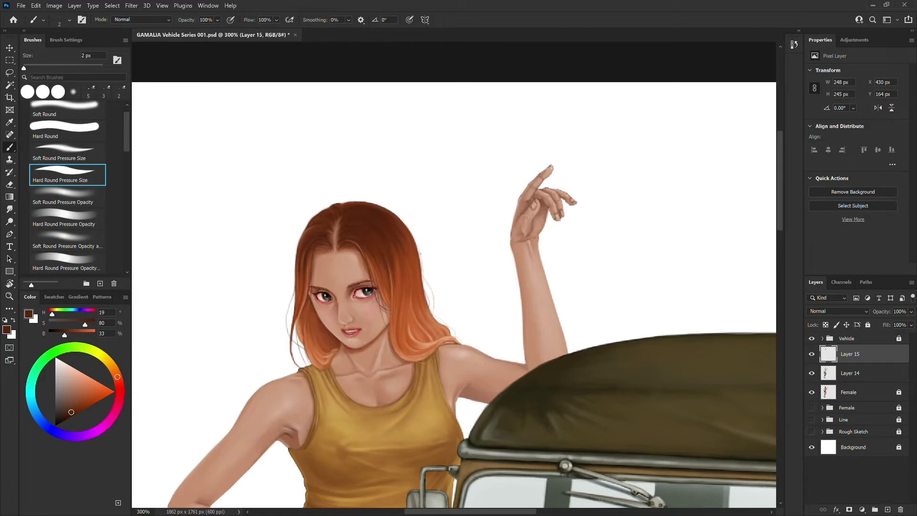
pyautogui.hotkey('ctrl', 'shift', 'h')
pyautogui.hotkey('ctrl', '0')
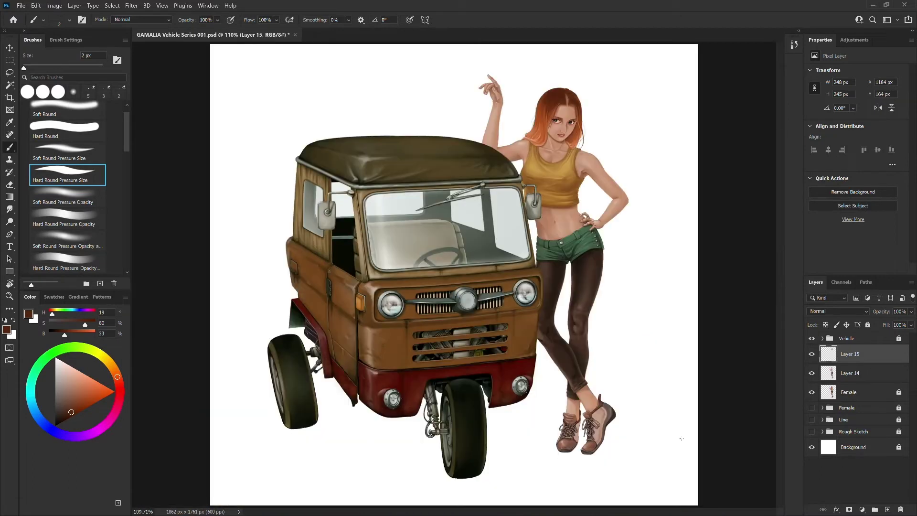
# - Merge Layer 15 down into Layer 14 and hide the Vehicle group to isolate the woman
pyautogui.hotkey('ctrl', 'e')
pyautogui.click(812, 354)
pyautogui.click(812, 355)
pyautogui.click(811, 338)
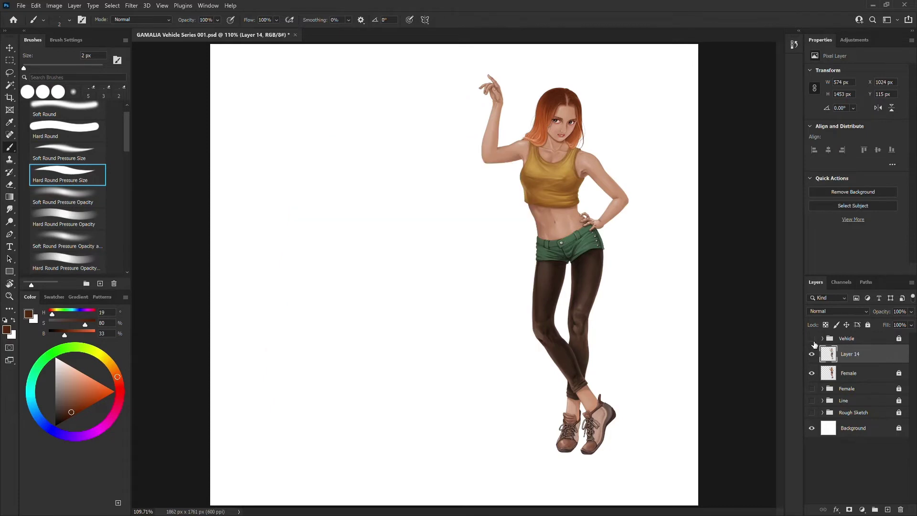
# - Touch up the leg nearest the vehicle with sampled dark browns using the Hard Round Pressure Opacity brush, and show the Vehicle group again
pyautogui.click(67, 265)
pyautogui.keyDown('alt'); pyautogui.click(541, 327); pyautogui.keyUp('alt')
pyautogui.press(']')
pyautogui.press(']')
pyautogui.press(']')
pyautogui.press(']')
pyautogui.press(']')
pyautogui.press(']')
pyautogui.press(']')
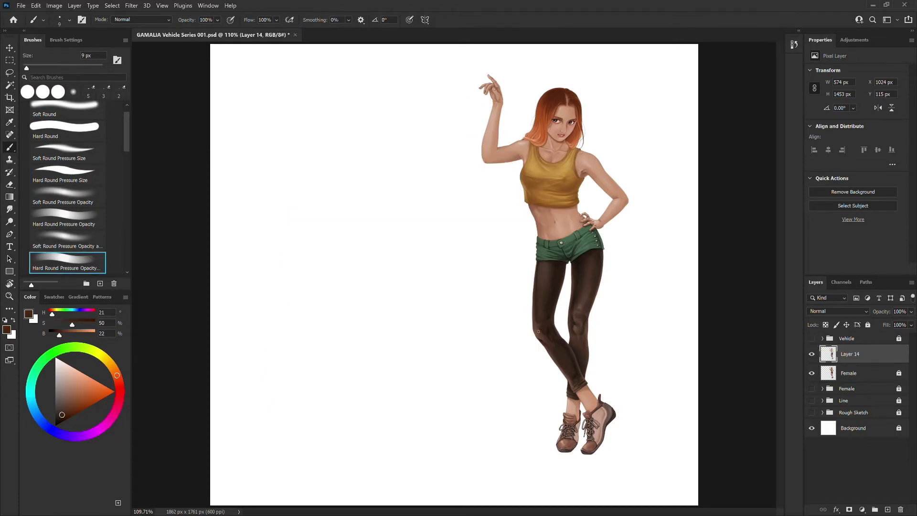
pyautogui.press(']')
pyautogui.press(']')
pyautogui.press(']')
pyautogui.press(']')
pyautogui.press(']')
pyautogui.press(']')
pyautogui.keyDown('alt'); pyautogui.click(545, 318); pyautogui.keyUp('alt')
pyautogui.press('[')
pyautogui.press('[')
pyautogui.press('[')
pyautogui.press('[')
pyautogui.press('[')
pyautogui.press('[')
pyautogui.press('[')
pyautogui.click(813, 339)
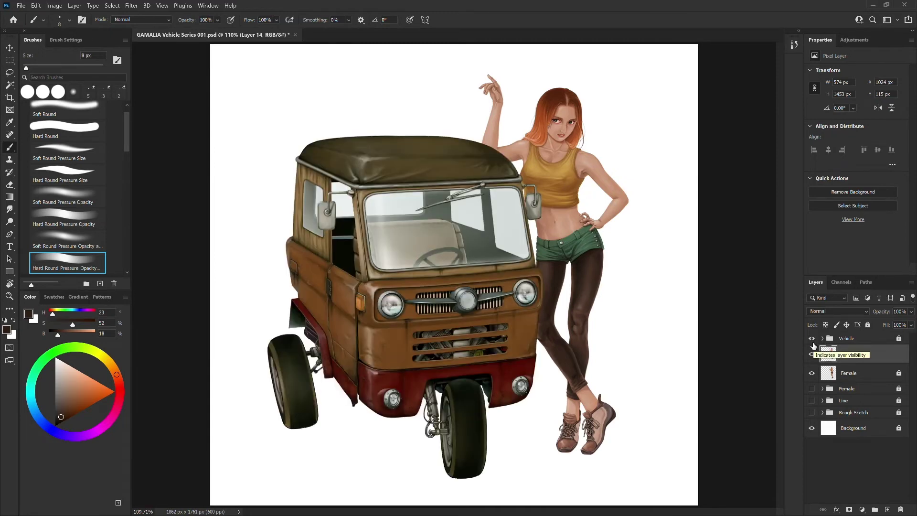
# - Reset the colours to default, unlock the Female layer and merge Layer 14 into it
pyautogui.press('d')
pyautogui.click(900, 371)
pyautogui.hotkey('ctrl', 'e')
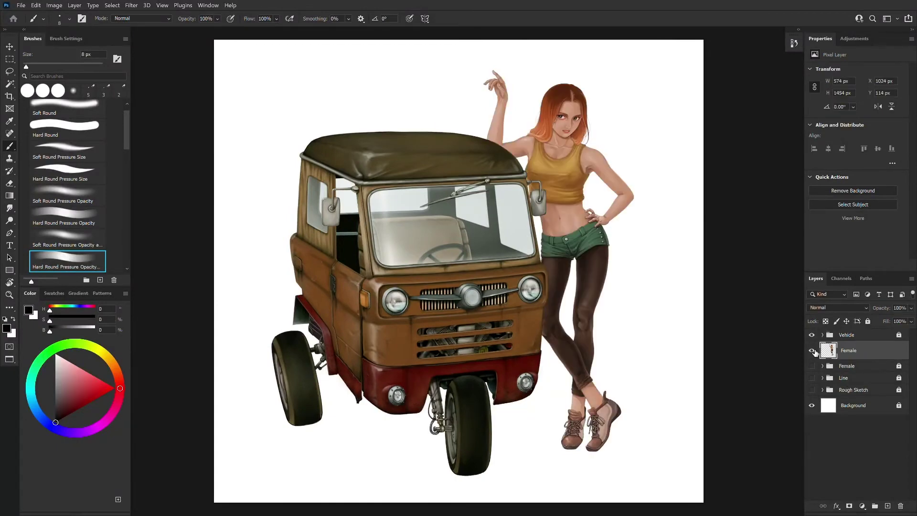
# - Merge the two clipped adjustment layers into the painted Vehicle layer and move that layer out above the Vehicle group
pyautogui.click(823, 335)
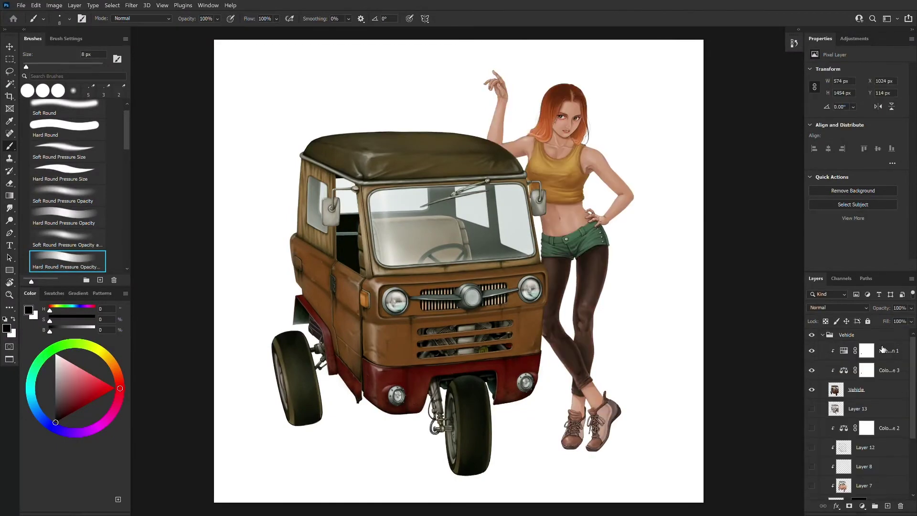
pyautogui.click(841, 374)
pyautogui.hotkey('ctrl', 'e')
pyautogui.click(843, 352)
pyautogui.hotkey('ctrl', 'e')
pyautogui.moveTo(838, 353); pyautogui.dragTo(850, 331)
pyautogui.click(822, 354)
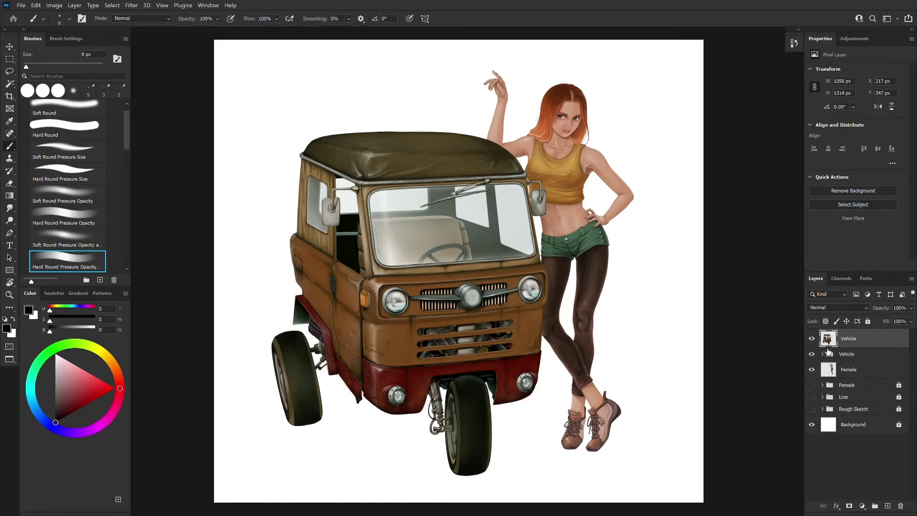
# - Lock and hide the Vehicle group, checking the visibility of the painted Vehicle and Female layers
pyautogui.click(859, 354)
pyautogui.click(869, 321)
pyautogui.click(811, 338)
pyautogui.click(811, 339)
pyautogui.click(822, 354)
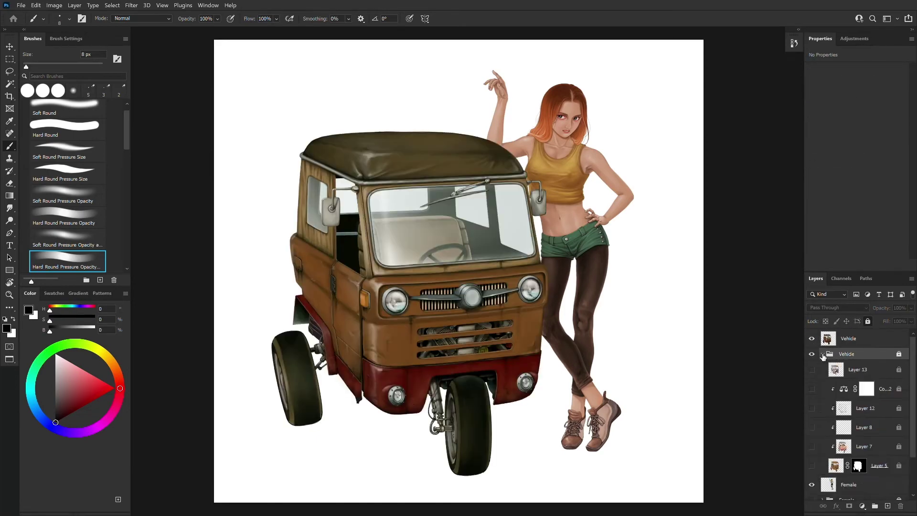
pyautogui.click(823, 354)
pyautogui.click(811, 338)
pyautogui.click(812, 339)
pyautogui.click(812, 354)
pyautogui.click(823, 385)
pyautogui.click(822, 385)
pyautogui.click(812, 370)
pyautogui.click(812, 370)
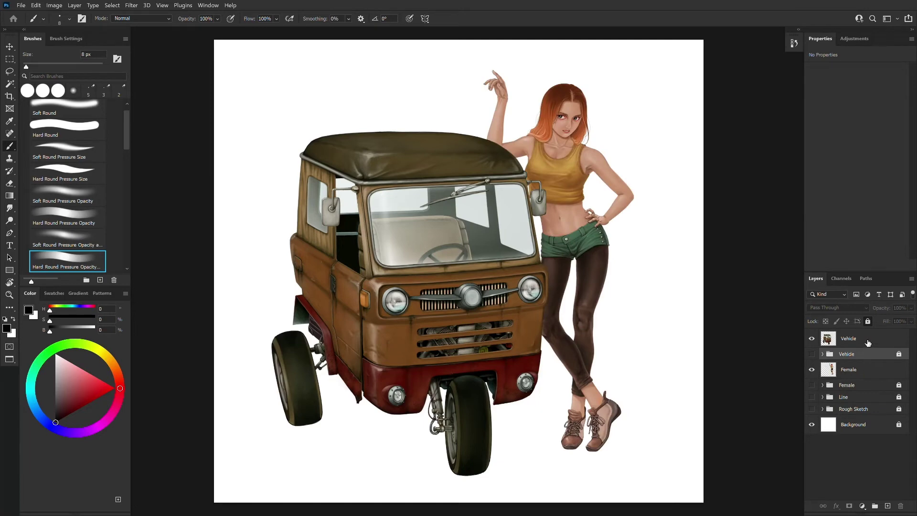
# - Add a new layer above the Vehicle layer and paint fine olive strokes along the roof's front ridge at 4 px
pyautogui.click(867, 341)
pyautogui.click(888, 506)
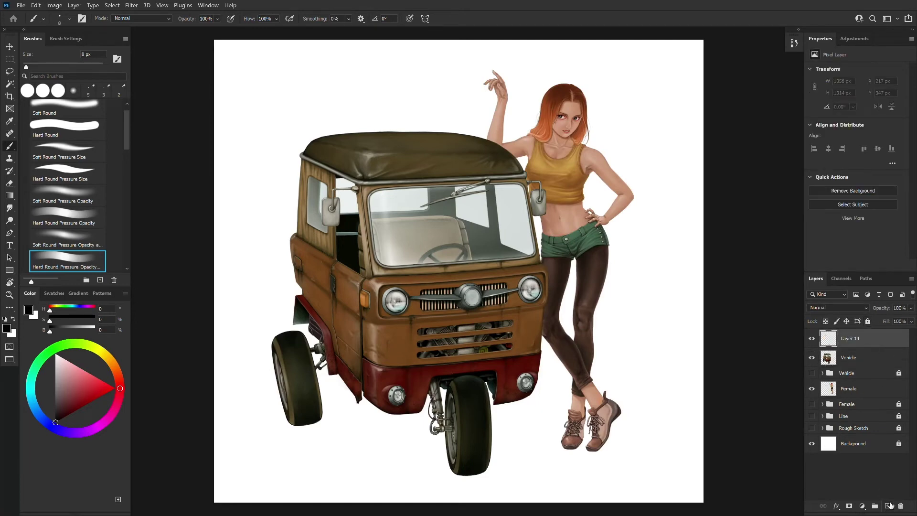
pyautogui.press(']')
pyautogui.press(']')
pyautogui.hotkey('ctrl', '1')
pyautogui.moveTo(436, 460); pyautogui.dragTo(518, 354)
pyautogui.moveTo(569, 120); pyautogui.dragTo(509, 353)
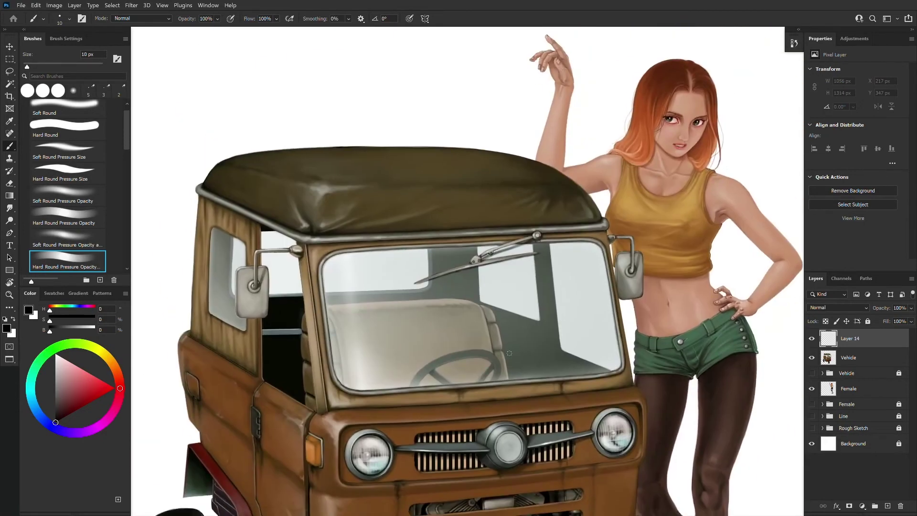
pyautogui.press('[')
pyautogui.press('[')
pyautogui.press('[')
pyautogui.press('[')
pyautogui.keyDown('alt'); pyautogui.click(397, 177); pyautogui.keyUp('alt')
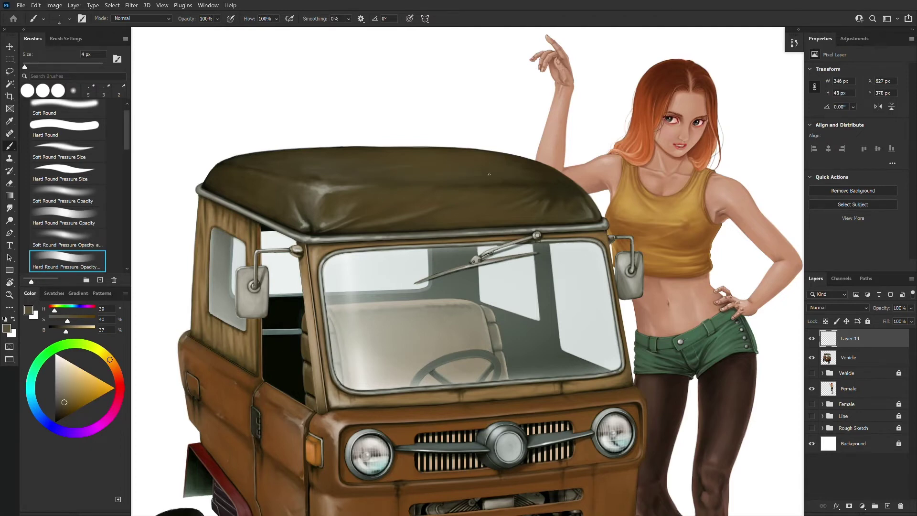
# - Refine the folds across the upper middle of the roof with sampled olive tones at 4 to 6 px
pyautogui.press(']')
pyautogui.keyDown('alt'); pyautogui.click(475, 177); pyautogui.keyUp('alt')
pyautogui.hotkey('ctrl', '-')
pyautogui.hotkey('ctrl', '+')
pyautogui.keyDown('alt'); pyautogui.click(479, 174); pyautogui.keyUp('alt')
pyautogui.keyDown('alt'); pyautogui.click(457, 164); pyautogui.keyUp('alt')
pyautogui.press(']')
pyautogui.press('[')
pyautogui.press('[')
pyautogui.keyDown('alt'); pyautogui.click(459, 173); pyautogui.keyUp('alt')
# - Paint fine strokes into the folds around the roof's highlighted front corner, and sample olive for the roof centre at 5 px
pyautogui.hotkey('ctrl', '-')
pyautogui.hotkey('ctrl', '-')
pyautogui.hotkey('ctrl', '+')
pyautogui.hotkey('ctrl', '+')
pyautogui.hotkey('ctrl', '+')
pyautogui.press('[')
pyautogui.press('[')
pyautogui.keyDown('alt'); pyautogui.click(318, 185); pyautogui.keyUp('alt')
pyautogui.moveTo(291, 196); pyautogui.dragTo(317, 185)
pyautogui.press(']')
pyautogui.press(']')
pyautogui.keyDown('alt'); pyautogui.click(455, 159); pyautogui.keyUp('alt')
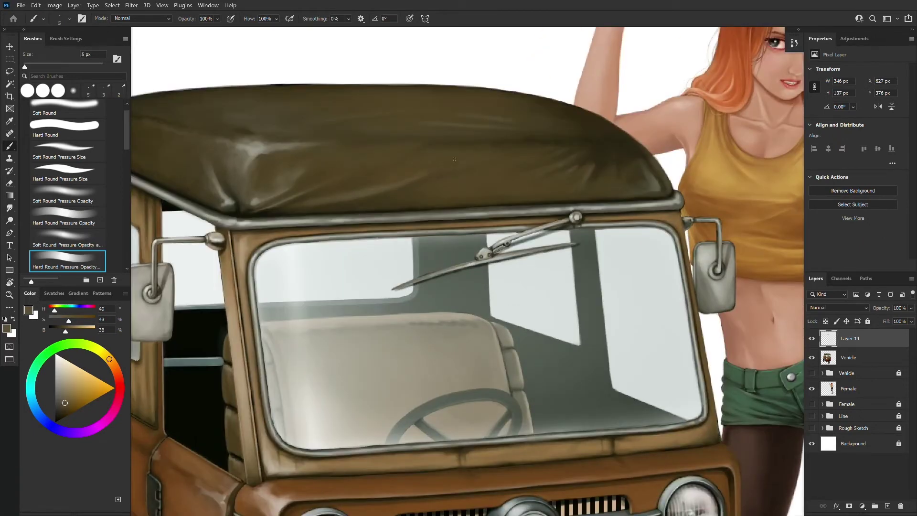
# - Shade the roof folds above the windshield frame with sampled olive and near-black at 6 to 8 px
pyautogui.scroll(-5, 487, 174)
pyautogui.keyDown('alt'); pyautogui.click(409, 208); pyautogui.keyUp('alt')
pyautogui.press(']')
pyautogui.scroll(3, 403, 212)
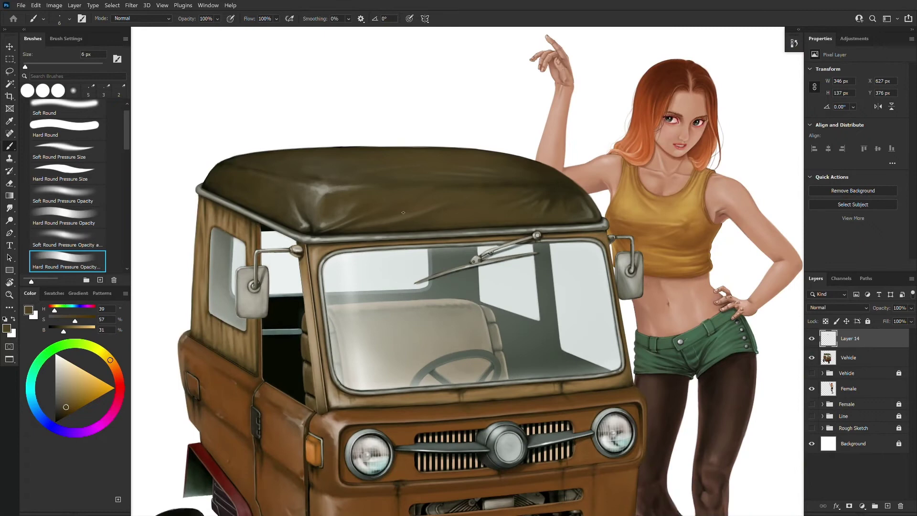
pyautogui.keyDown('alt'); pyautogui.click(333, 231); pyautogui.keyUp('alt')
pyautogui.press(']')
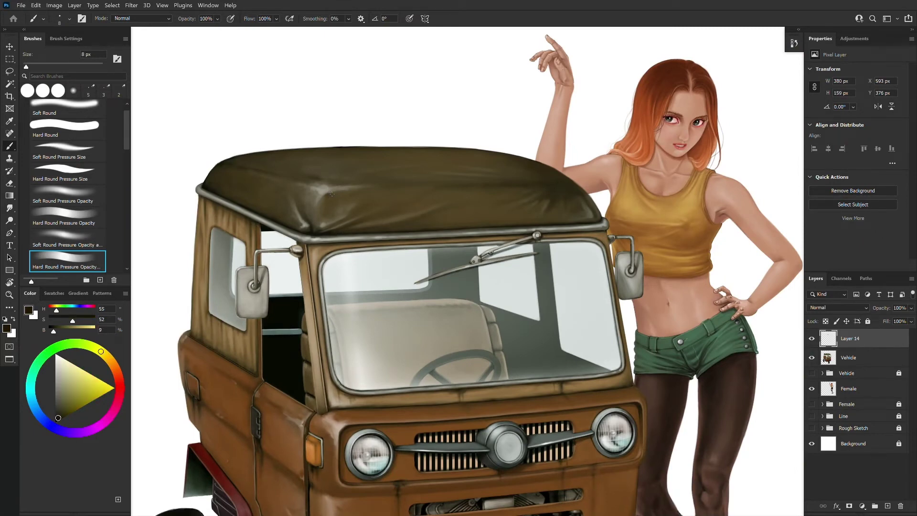
# - Blend the folds around the roof's front corner and shade its side panel with sampled olive tones at 9 px
pyautogui.keyDown('alt'); pyautogui.click(340, 196); pyautogui.keyUp('alt')
pyautogui.keyDown('alt'); pyautogui.click(326, 203); pyautogui.keyUp('alt')
pyautogui.moveTo(326, 204); pyautogui.dragTo(329, 200)
pyautogui.keyDown('alt'); pyautogui.click(332, 198); pyautogui.keyUp('alt')
pyautogui.press(']')
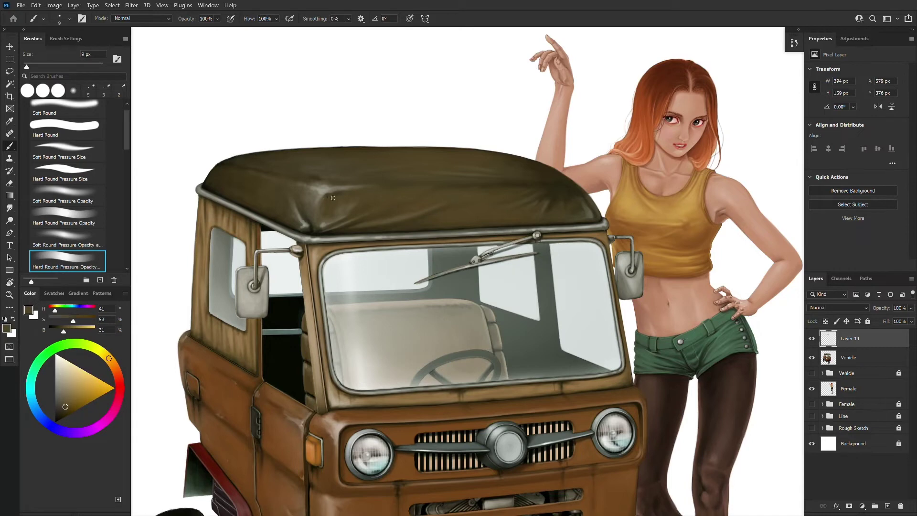
pyautogui.keyDown('alt'); pyautogui.click(391, 190); pyautogui.keyUp('alt')
pyautogui.keyDown('alt'); pyautogui.click(390, 188); pyautogui.keyUp('alt')
pyautogui.keyDown('alt'); pyautogui.click(274, 213); pyautogui.keyUp('alt')
pyautogui.moveTo(277, 210); pyautogui.dragTo(282, 207)
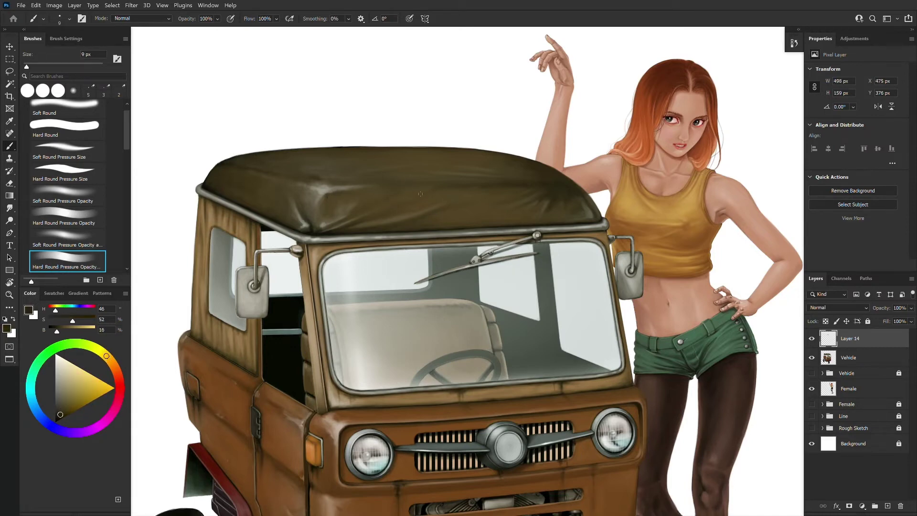
# - Paint a small crease with light and dark olive tones on the middle of the roof's front ridge at 6 to 7 px
pyautogui.keyDown('alt'); pyautogui.click(388, 185); pyautogui.keyUp('alt')
pyautogui.press(']')
pyautogui.keyDown('alt'); pyautogui.click(420, 192); pyautogui.keyUp('alt')
pyautogui.press('[')
pyautogui.keyDown('alt'); pyautogui.click(424, 188); pyautogui.keyUp('alt')
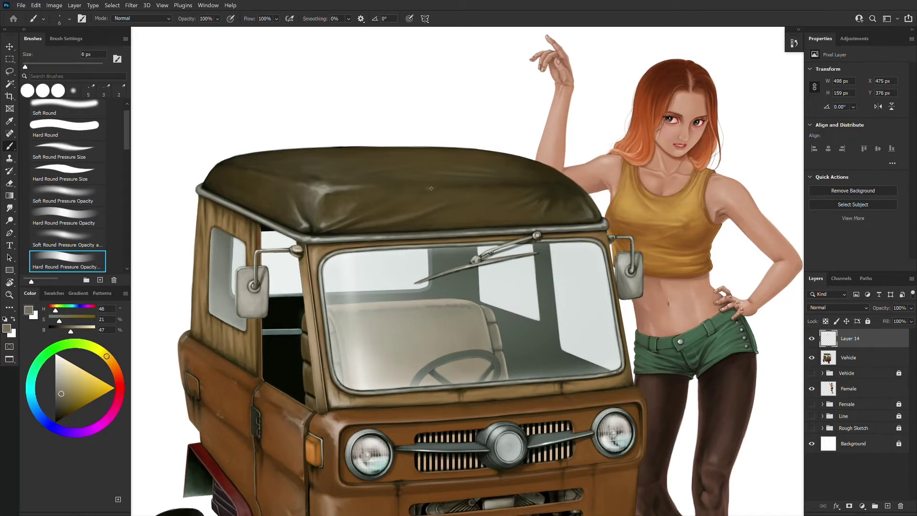
pyautogui.keyDown('alt'); pyautogui.click(431, 190); pyautogui.keyUp('alt')
pyautogui.press(']')
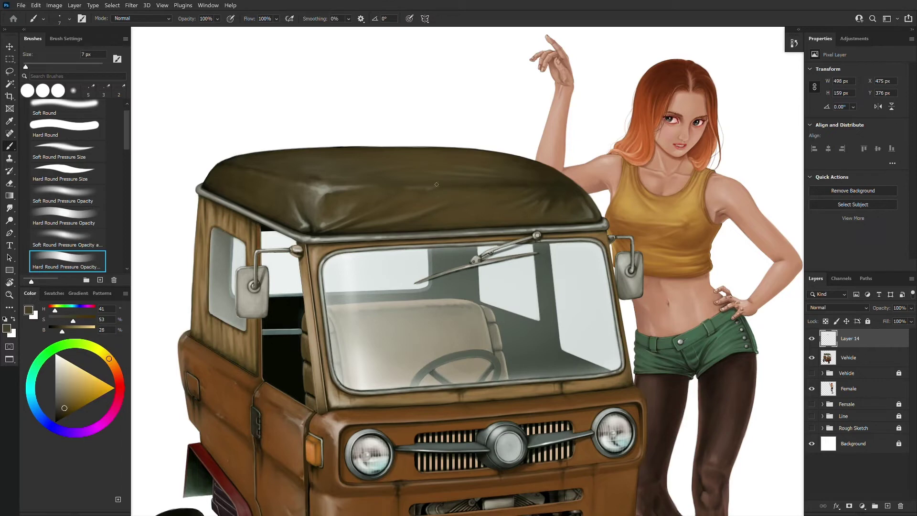
pyautogui.keyDown('alt'); pyautogui.click(425, 189); pyautogui.keyUp('alt')
pyautogui.keyDown('alt'); pyautogui.click(436, 197); pyautogui.keyUp('alt')
# - Paint broader sampled olive strokes across the upper roof and its far end near the woman with a larger brush
pyautogui.press(']')
pyautogui.press(']')
pyautogui.keyDown('alt'); pyautogui.click(529, 179); pyautogui.keyUp('alt')
pyautogui.moveTo(465, 170); pyautogui.dragTo(536, 175)
pyautogui.keyDown('alt'); pyautogui.click(425, 164); pyautogui.keyUp('alt')
pyautogui.moveTo(412, 155); pyautogui.dragTo(423, 152)
# - Pick a lighter olive and paint a thin highlight along the roof's top edge, blending it with sampled tones at 8 px
pyautogui.press('[')
pyautogui.click(107, 358)
pyautogui.click(69, 373)
pyautogui.moveTo(445, 152)
pyautogui.mouseDown()
pyautogui.moveTo(468, 151)
pyautogui.moveTo(394, 149)
pyautogui.mouseUp()
pyautogui.press('[')
pyautogui.press('[')
pyautogui.moveTo(471, 151); pyautogui.dragTo(398, 149)
pyautogui.keyDown('alt'); pyautogui.click(421, 154); pyautogui.keyUp('alt')
pyautogui.press(']')
pyautogui.press(']')
pyautogui.keyDown('alt'); pyautogui.click(476, 152); pyautogui.keyUp('alt')
pyautogui.moveTo(396, 149); pyautogui.dragTo(378, 149)
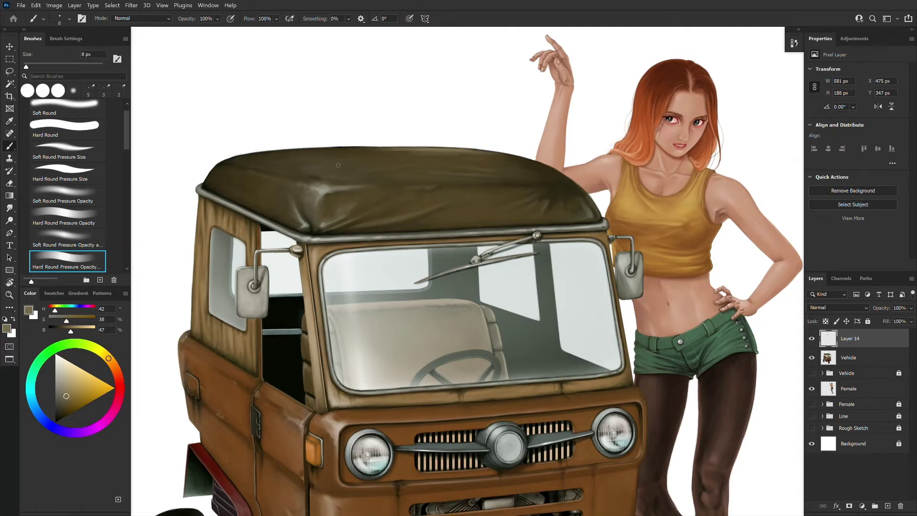
# - Soften the highlight below the roof's top edge with sampled olive tones, ending at 8 px
pyautogui.keyDown('alt'); pyautogui.click(439, 150); pyautogui.keyUp('alt')
pyautogui.press('[')
pyautogui.press('[')
pyautogui.press('[')
pyautogui.press(']')
pyautogui.press(']')
pyautogui.keyDown('alt'); pyautogui.click(358, 159); pyautogui.keyUp('alt')
pyautogui.press(']')
pyautogui.press(']')
pyautogui.keyDown('alt'); pyautogui.click(468, 153); pyautogui.keyUp('alt')
pyautogui.keyDown('alt'); pyautogui.click(475, 153); pyautogui.keyUp('alt')
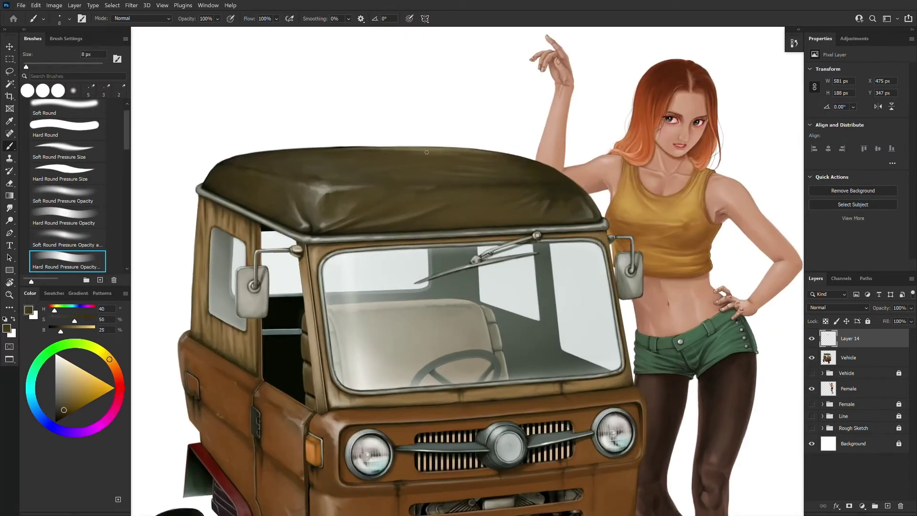
# - Blend light olive into the central top surface of the roof with a slightly larger brush
pyautogui.keyDown('alt'); pyautogui.click(366, 144); pyautogui.keyUp('alt')
pyautogui.keyDown('alt'); pyautogui.click(388, 148); pyautogui.keyUp('alt')
pyautogui.press(']')
pyautogui.press(']')
pyautogui.press(']')
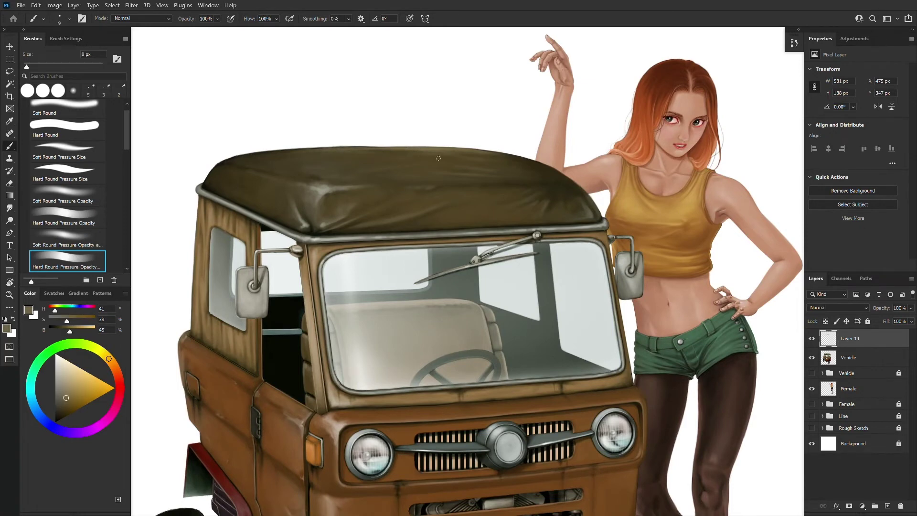
pyautogui.keyDown('alt'); pyautogui.click(420, 155); pyautogui.keyUp('alt')
# - Paint a small dark crease on the ridge above the roof's side panel at 4 px
pyautogui.keyDown('alt'); pyautogui.click(330, 163); pyautogui.keyUp('alt')
pyautogui.press('[')
pyautogui.press('[')
pyautogui.press('[')
pyautogui.press('[')
pyautogui.press('[')
pyautogui.press('[')
pyautogui.keyDown('alt'); pyautogui.click(259, 180); pyautogui.keyUp('alt')
pyautogui.moveTo(263, 175); pyautogui.dragTo(258, 180)
pyautogui.keyDown('alt'); pyautogui.click(262, 177); pyautogui.keyUp('alt')
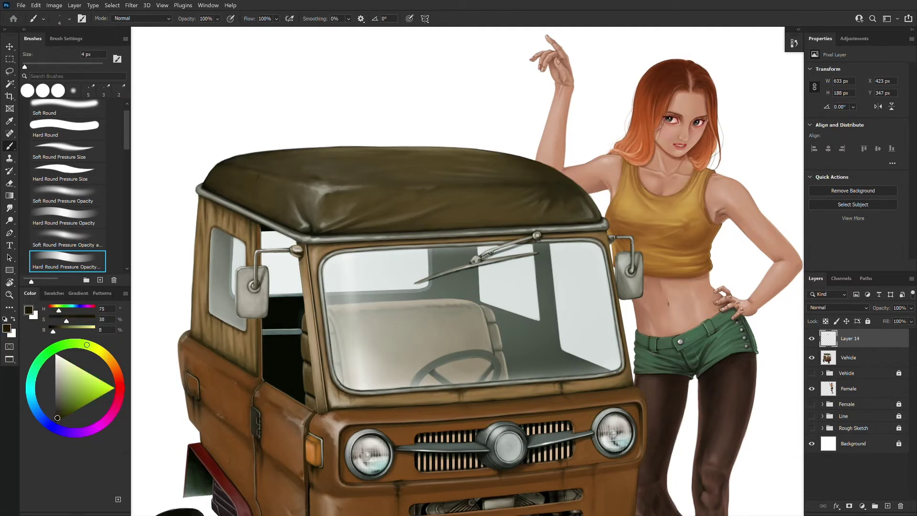
# - Add sampled light gray and dark olive strokes to the small crease above the roof's side panel at 4 to 5 px
pyautogui.keyDown('alt'); pyautogui.click(262, 174); pyautogui.keyUp('alt')
pyautogui.keyDown('alt'); pyautogui.click(259, 173); pyautogui.keyUp('alt')
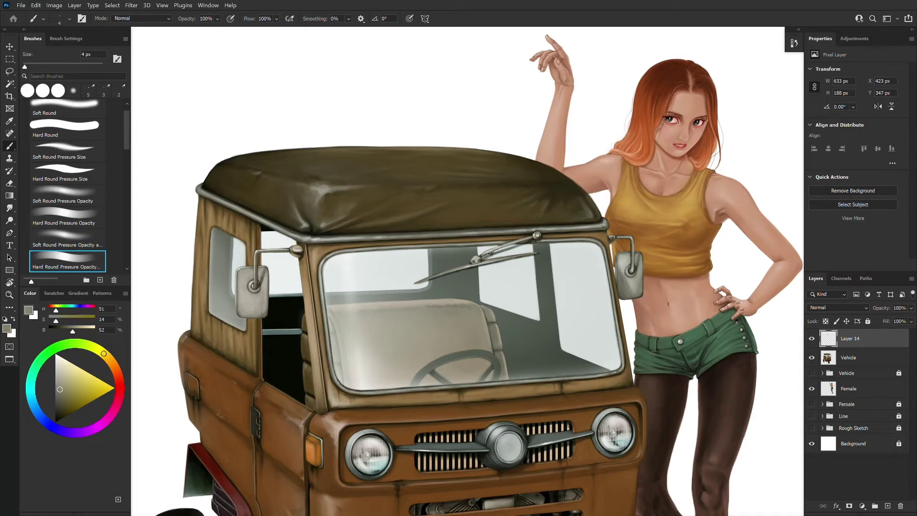
pyautogui.keyDown('alt'); pyautogui.click(256, 173); pyautogui.keyUp('alt')
pyautogui.press(']')
pyautogui.keyDown('alt'); pyautogui.click(261, 176); pyautogui.keyUp('alt')
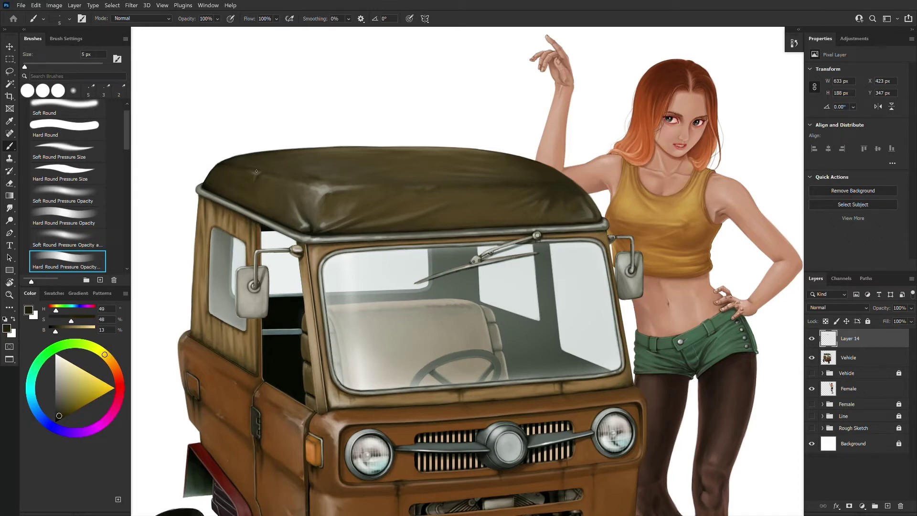
pyautogui.moveTo(250, 172); pyautogui.dragTo(258, 174)
# - Blend the area around the side-panel crease with sampled olive tones, enlarging the brush to 10 px
pyautogui.press(']')
pyautogui.press(']')
pyautogui.keyDown('alt'); pyautogui.click(255, 181); pyautogui.keyUp('alt')
pyautogui.press(']')
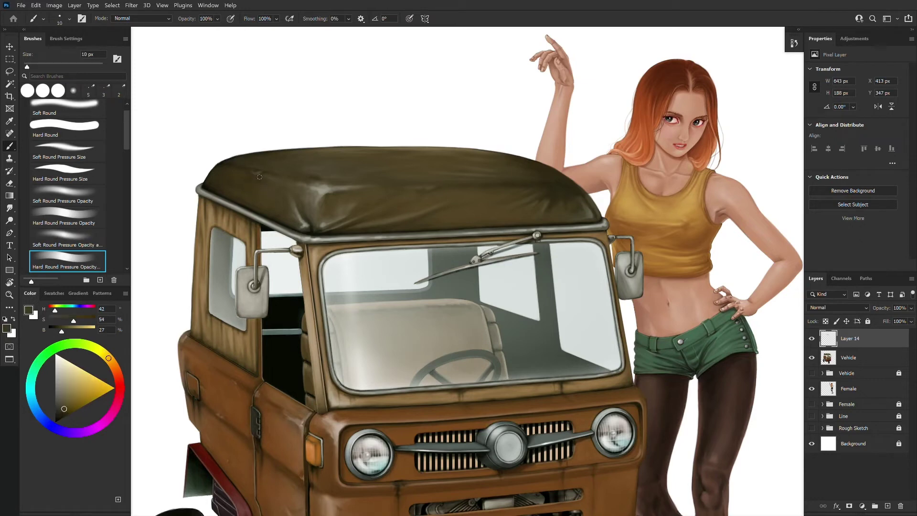
pyautogui.keyDown('alt'); pyautogui.click(261, 166); pyautogui.keyUp('alt')
pyautogui.hotkey('ctrl', '-')
pyautogui.hotkey('ctrl', '-')
pyautogui.hotkey('ctrl', '+')
pyautogui.hotkey('ctrl', '+')
# - Paint a small dark crease in the middle of the roof's front face with sampled olive tones
pyautogui.press('[')
pyautogui.press('[')
pyautogui.press('[')
pyautogui.press('[')
pyautogui.press('[')
pyautogui.press('[')
pyautogui.keyDown('alt'); pyautogui.click(456, 214); pyautogui.keyUp('alt')
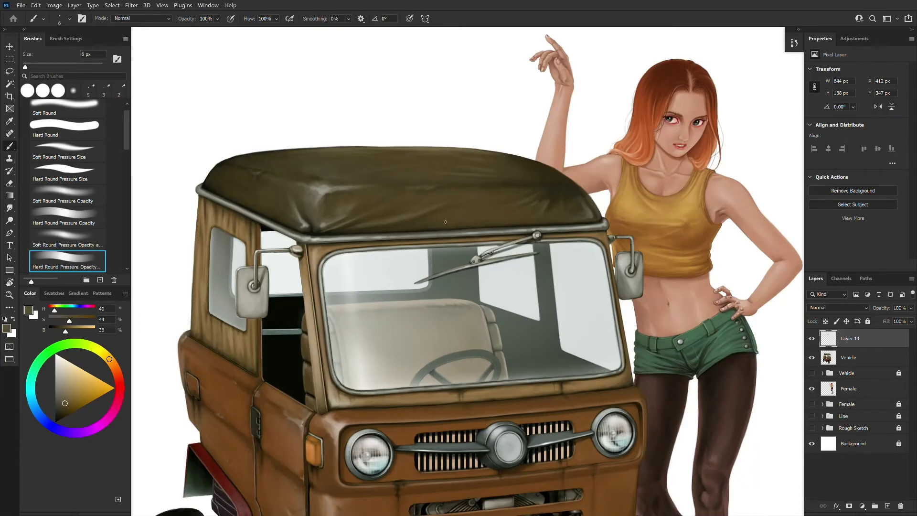
pyautogui.keyDown('alt'); pyautogui.click(457, 210); pyautogui.keyUp('alt')
pyautogui.keyDown('alt'); pyautogui.click(455, 214); pyautogui.keyUp('alt')
pyautogui.keyDown('alt'); pyautogui.click(454, 215); pyautogui.keyUp('alt')
pyautogui.keyDown('alt'); pyautogui.click(459, 215); pyautogui.keyUp('alt')
pyautogui.press(']')
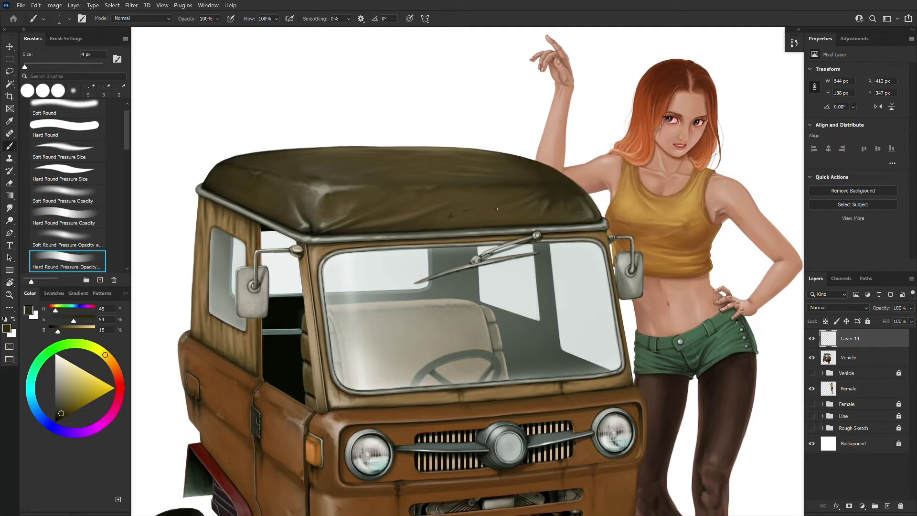
# - Sharpen the front-face crease with fine dark strokes and a sampled gray highlight at 1 to 2 px
pyautogui.press('alt')
pyautogui.press('[')
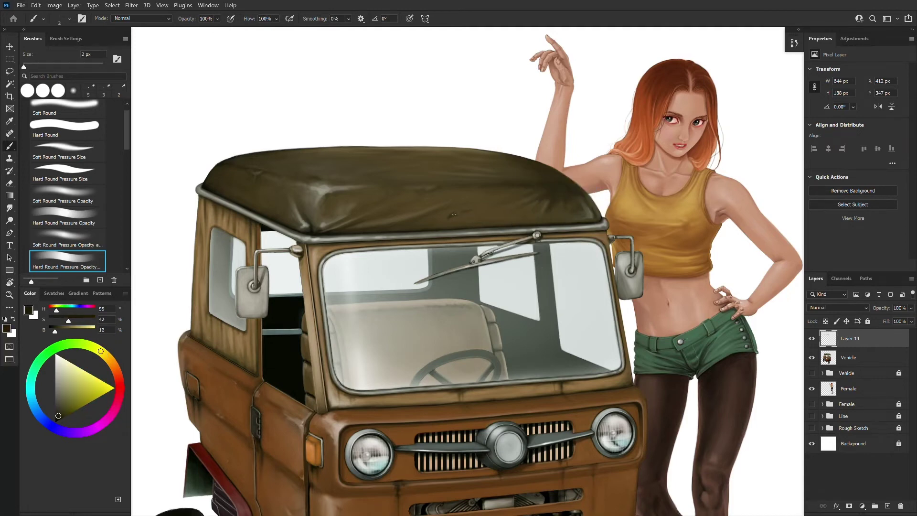
pyautogui.scroll(2, 457, 213)
pyautogui.keyDown('alt'); pyautogui.click(450, 184); pyautogui.keyUp('alt')
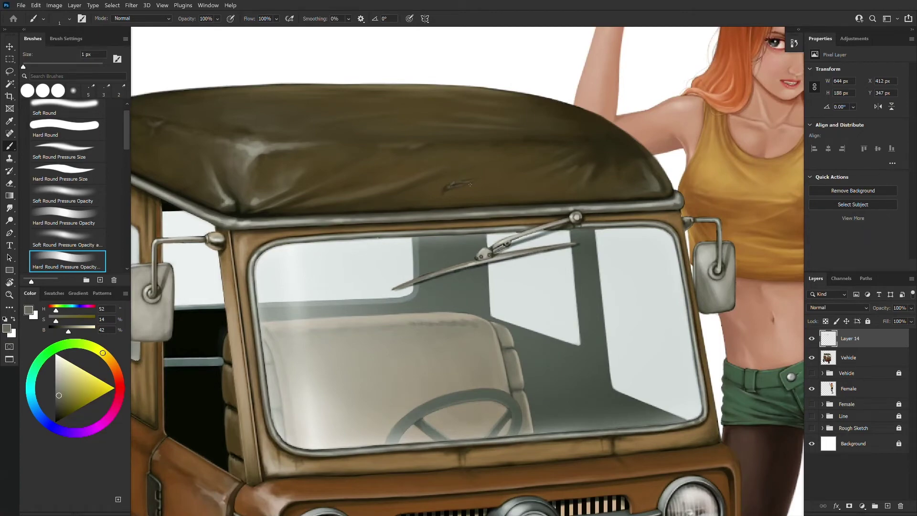
pyautogui.scroll(-2, 472, 184)
pyautogui.scroll(1, 473, 185)
# - Blend the edges of the front-face crease into the roof with sampled olive tones at 5 to 6 px
pyautogui.press(']')
pyautogui.press(']')
pyautogui.press(']')
pyautogui.press(']')
pyautogui.keyDown('alt'); pyautogui.click(454, 213); pyautogui.keyUp('alt')
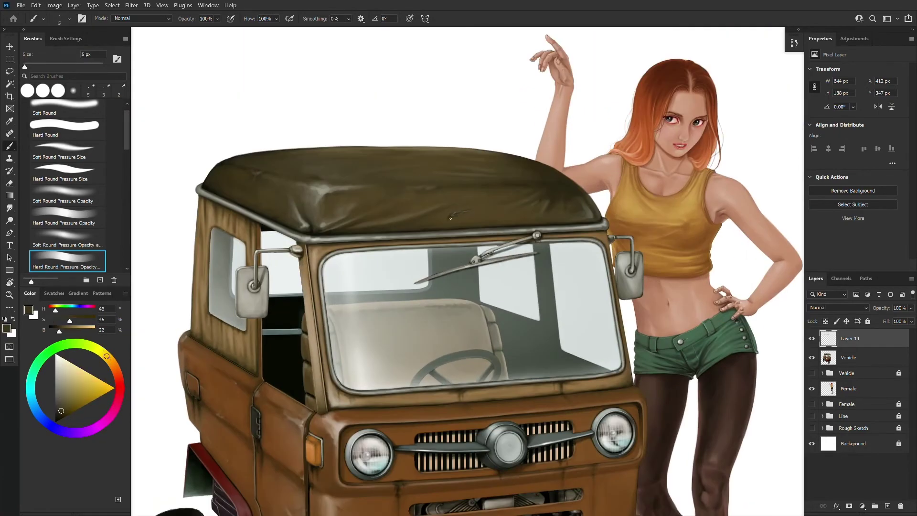
pyautogui.press(']')
pyautogui.keyDown('alt'); pyautogui.click(448, 219); pyautogui.keyUp('alt')
pyautogui.keyDown('alt'); pyautogui.click(478, 211); pyautogui.keyUp('alt')
# - Check the layers' visibility, lock the Vehicle and Female pixel layers, and reselect Layer 14 for painting
pyautogui.click(812, 357)
pyautogui.click(812, 358)
pyautogui.click(812, 338)
pyautogui.click(812, 338)
pyautogui.click(862, 360)
pyautogui.click(867, 321)
pyautogui.click(886, 388)
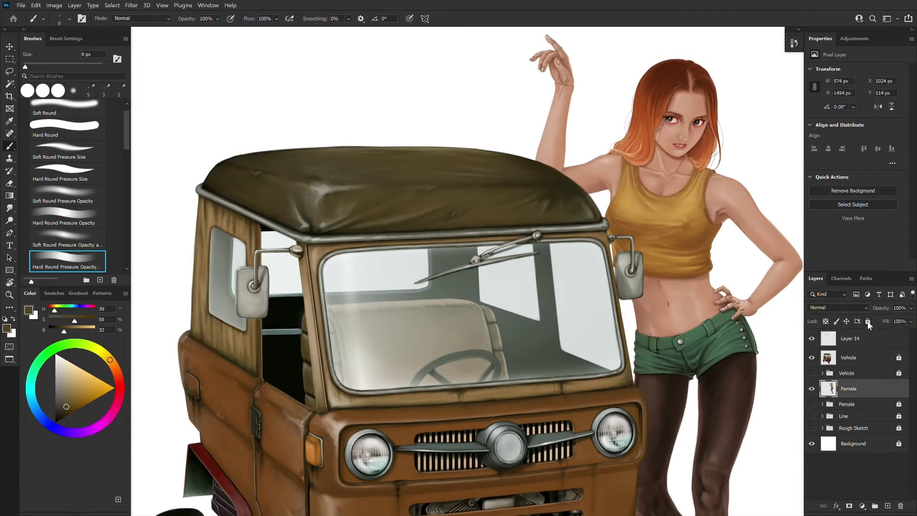
pyautogui.click(868, 321)
pyautogui.click(855, 338)
# - Soften the small crease on the roof's front face further with sampled brown-olive tones around 5 px
pyautogui.keyDown('alt'); pyautogui.click(435, 217); pyautogui.keyUp('alt')
pyautogui.press('[')
pyautogui.press('[')
pyautogui.keyDown('alt'); pyautogui.click(467, 212); pyautogui.keyUp('alt')
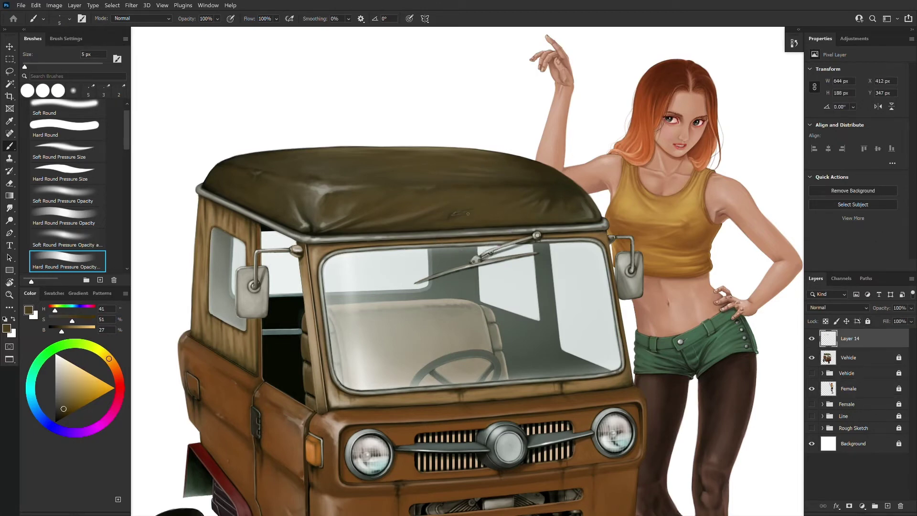
pyautogui.keyDown('alt'); pyautogui.click(477, 213); pyautogui.keyUp('alt')
pyautogui.hotkey('ctrl', '-')
pyautogui.hotkey('ctrl', '-')
pyautogui.hotkey('ctrl', '+')
pyautogui.hotkey('ctrl', '+')
# - Sample the light gray of the roof's corner and touch fine highlights onto the small creases at 1 px
pyautogui.keyDown('alt'); pyautogui.click(315, 190); pyautogui.keyUp('alt')
pyautogui.press('[')
pyautogui.press('[')
pyautogui.press('[')
pyautogui.press('[')
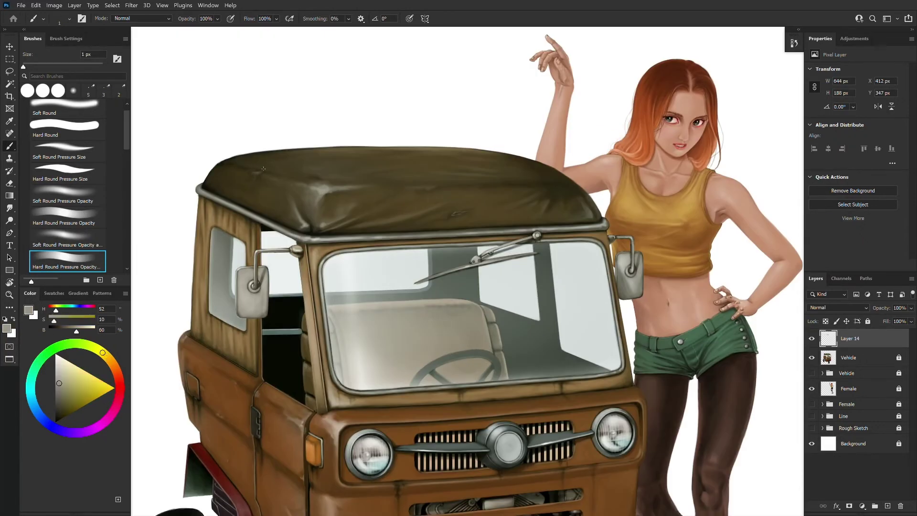
pyautogui.hotkey('ctrl', '-')
pyautogui.hotkey('ctrl', '-')
pyautogui.hotkey('ctrl', '+')
pyautogui.hotkey('ctrl', '+')
# - Paint a faint wrinkle on the roof's top surface behind the front corner with sampled olive at 5 px
pyautogui.keyDown('alt'); pyautogui.click(347, 170); pyautogui.keyUp('alt')
pyautogui.press(']')
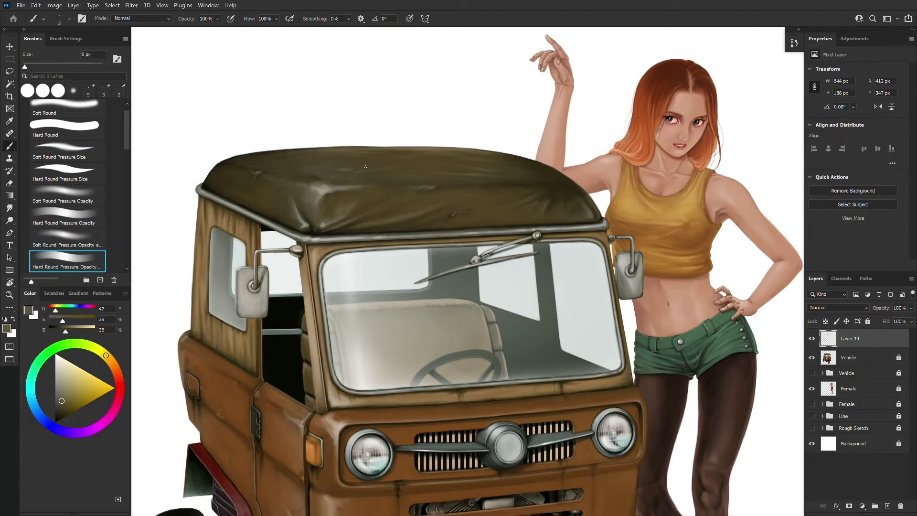
pyautogui.keyDown('alt'); pyautogui.click(347, 171); pyautogui.keyUp('alt')
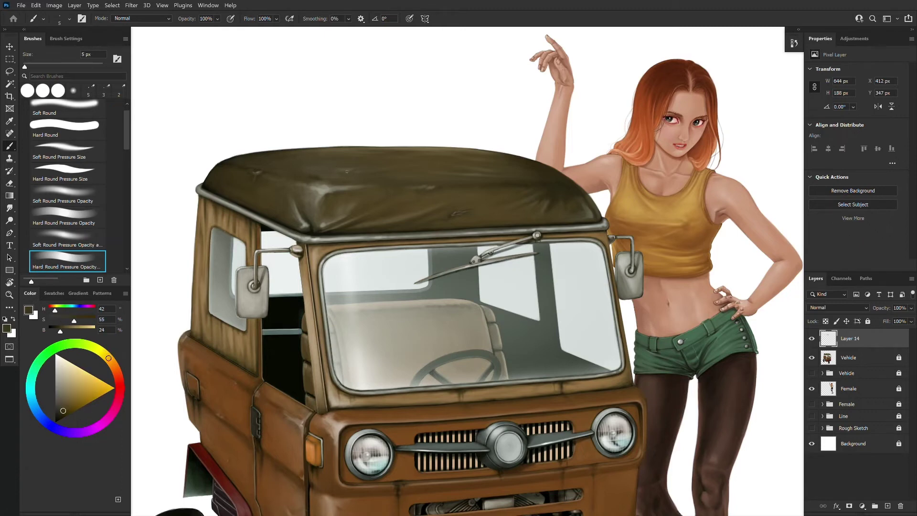
# - Blend sampled olive tones along the roof's upper edge from the rear side to the woman's side, up to 8 px
pyautogui.keyDown('alt'); pyautogui.click(390, 151); pyautogui.keyUp('alt')
pyautogui.press(']')
pyautogui.keyDown('alt'); pyautogui.click(312, 153); pyautogui.keyUp('alt')
pyautogui.keyDown('alt'); pyautogui.click(278, 164); pyautogui.keyUp('alt')
pyautogui.press(']')
pyautogui.press(']')
pyautogui.keyDown('alt'); pyautogui.click(506, 160); pyautogui.keyUp('alt')
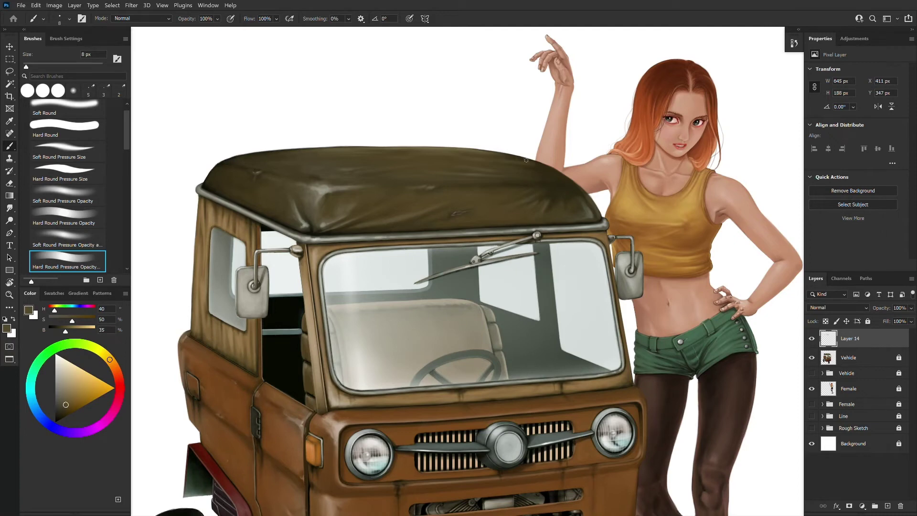
pyautogui.keyDown('alt'); pyautogui.click(509, 165); pyautogui.keyUp('alt')
pyautogui.keyDown('alt'); pyautogui.click(523, 170); pyautogui.keyUp('alt')
pyautogui.keyDown('alt'); pyautogui.click(525, 164); pyautogui.keyUp('alt')
# - Refine the wrinkles on the top surface toward the woman's side with sampled olive tones at 5 to 7 px
pyautogui.keyDown('alt'); pyautogui.click(428, 185); pyautogui.keyUp('alt')
pyautogui.keyDown('alt'); pyautogui.click(212, 278); pyautogui.keyUp('alt')
pyautogui.press('[')
pyautogui.keyDown('alt'); pyautogui.click(456, 169); pyautogui.keyUp('alt')
pyautogui.keyDown('alt'); pyautogui.click(467, 170); pyautogui.keyUp('alt')
pyautogui.keyDown('alt'); pyautogui.click(459, 166); pyautogui.keyUp('alt')
pyautogui.press(']')
pyautogui.press(']')
pyautogui.keyDown('alt'); pyautogui.click(465, 175); pyautogui.keyUp('alt')
pyautogui.press('[')
pyautogui.press('[')
pyautogui.press('[')
pyautogui.keyDown('alt'); pyautogui.click(507, 171); pyautogui.keyUp('alt')
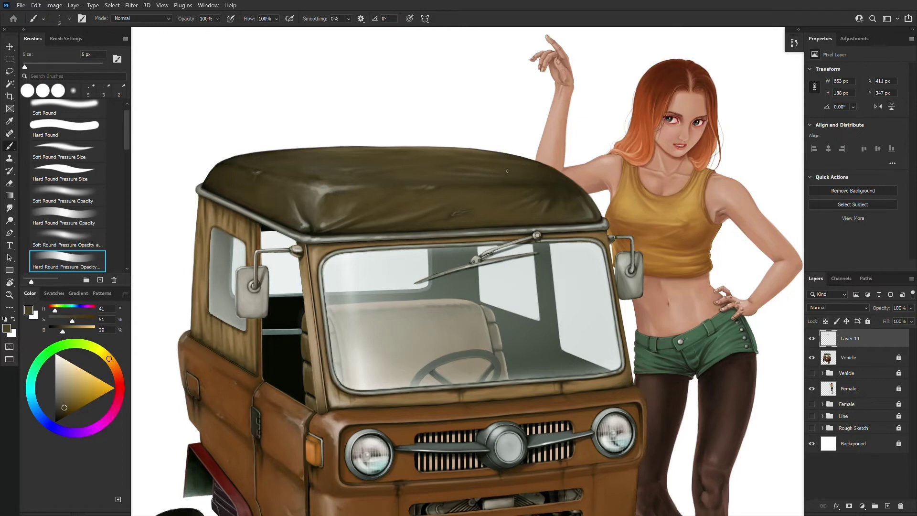
pyautogui.keyDown('alt'); pyautogui.click(553, 171); pyautogui.keyUp('alt')
pyautogui.press(']')
pyautogui.press(']')
# - Compare the roof with and without the strokes on Layer 14 at a reduced view
pyautogui.hotkey('ctrl', '-')
pyautogui.hotkey('ctrl', '-')
pyautogui.click(812, 339)
pyautogui.click(811, 338)
pyautogui.hotkey('ctrl', '1')
pyautogui.hotkey('ctrl', '-')
pyautogui.moveTo(428, 250); pyautogui.dragTo(442, 222)
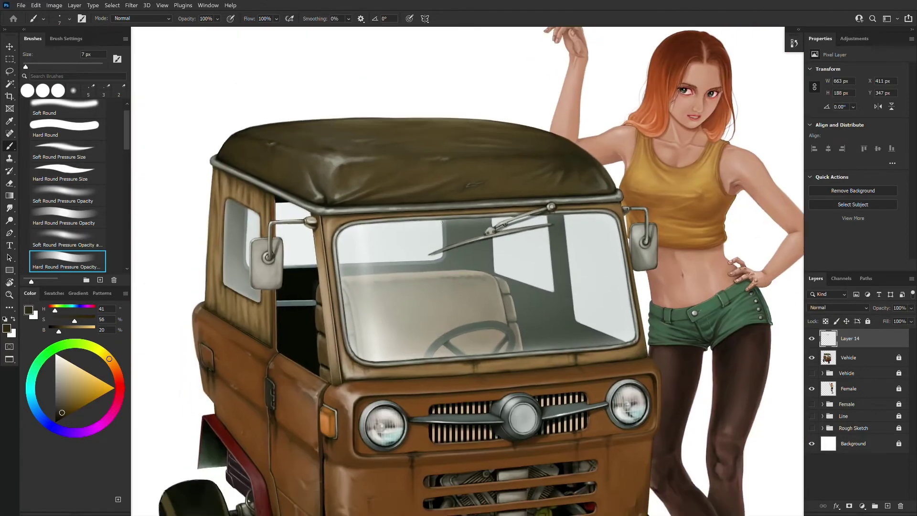
# - Reset the colors to black, start darkening the roof rail's front corner at 3 px, and return to the Hard Round Pressure Opacity brush
pyautogui.click(67, 173)
pyautogui.press('d')
pyautogui.press('[')
pyautogui.press('[')
pyautogui.press('[')
pyautogui.moveTo(336, 210); pyautogui.dragTo(350, 209)
pyautogui.click(76, 263)
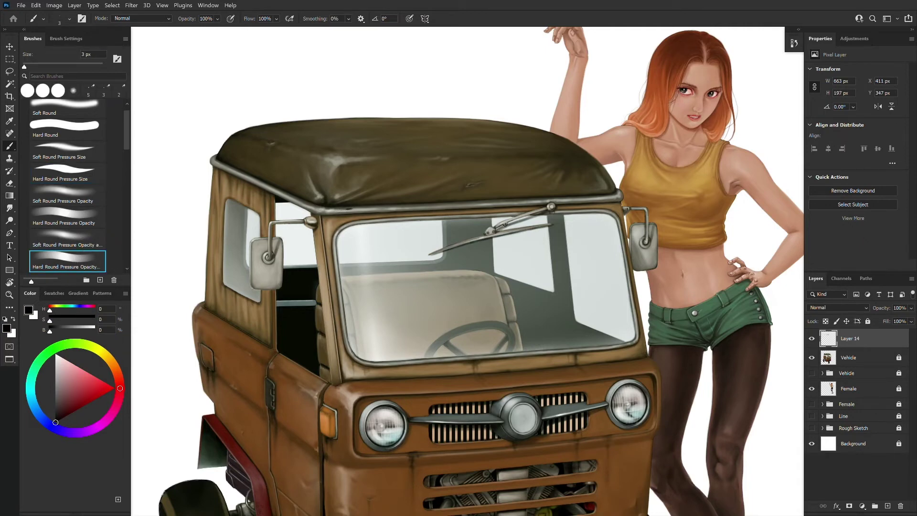
# - Darken the front roof rail above the windshield with thin black strokes at about 3 to 4 px
pyautogui.moveTo(352, 209); pyautogui.dragTo(374, 209)
pyautogui.moveTo(329, 212)
pyautogui.mouseDown()
pyautogui.moveTo(352, 211)
pyautogui.moveTo(321, 209)
pyautogui.mouseUp()
pyautogui.press('[')
pyautogui.moveTo(455, 207); pyautogui.dragTo(466, 206)
pyautogui.press('[')
pyautogui.moveTo(328, 212); pyautogui.dragTo(549, 203)
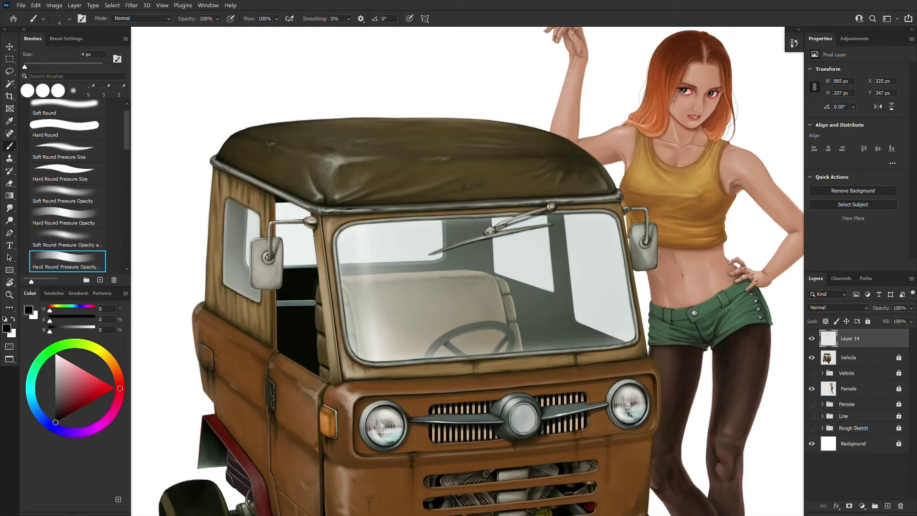
# - Darken the side roof rail in black and compare the vehicle with Layer 14 hidden and shown
pyautogui.press('[')
pyautogui.moveTo(230, 171); pyautogui.dragTo(298, 203)
pyautogui.click(811, 339)
pyautogui.click(811, 340)
pyautogui.hotkey('ctrl', '-')
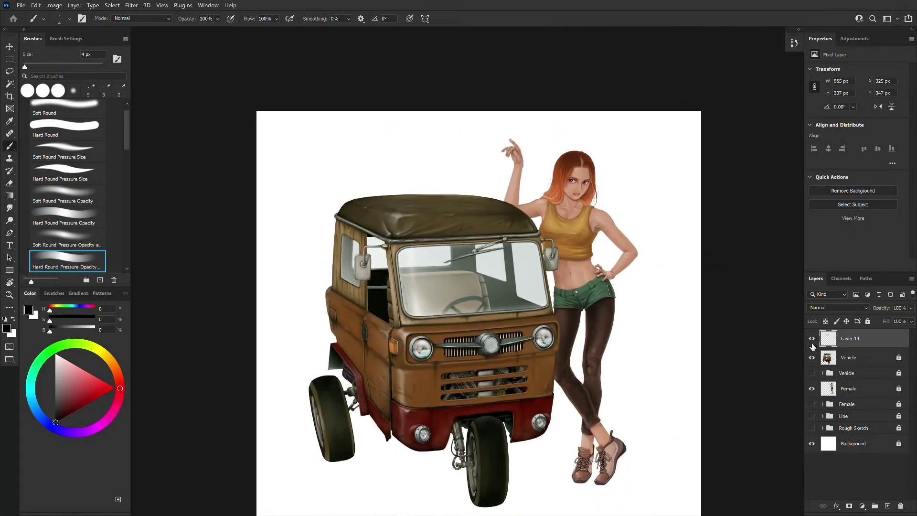
pyautogui.hotkey('ctrl', '0')
pyautogui.hotkey('ctrl', '1')
# - Pick a 50% gray and shade the metal rail above the windshield with it and sampled grays at 3 to 4 px
pyautogui.click(55, 388)
pyautogui.press('[')
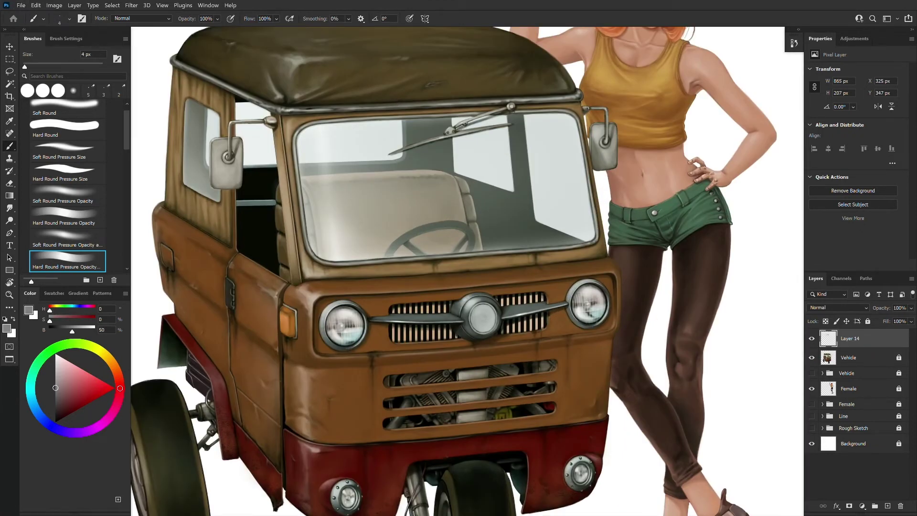
pyautogui.keyDown('alt'); pyautogui.click(368, 107); pyautogui.keyUp('alt')
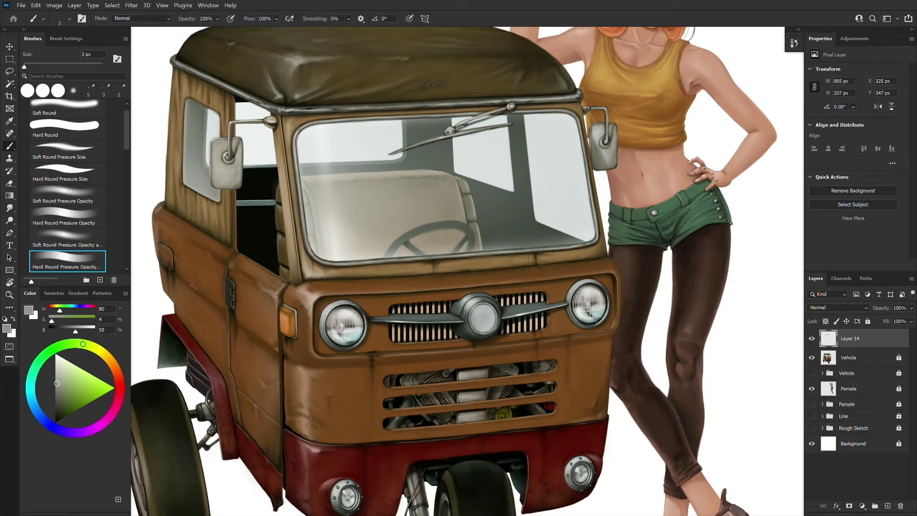
pyautogui.keyDown('alt'); pyautogui.click(549, 102); pyautogui.keyUp('alt')
pyautogui.keyDown('alt'); pyautogui.click(530, 101); pyautogui.keyUp('alt')
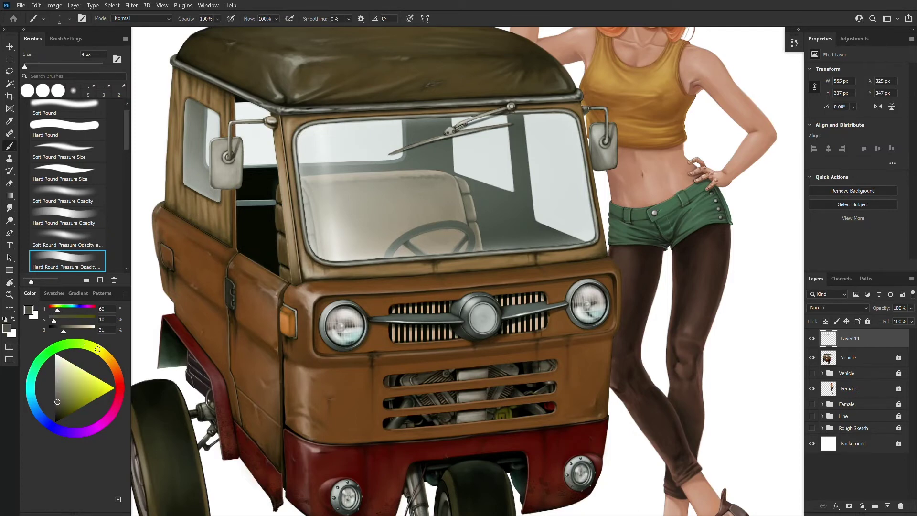
# - Detail the rail's end nearest the woman with sampled light and dark tones at 2 to 4 px
pyautogui.keyDown('alt'); pyautogui.click(580, 94); pyautogui.keyUp('alt')
pyautogui.keyDown('alt'); pyautogui.click(577, 95); pyautogui.keyUp('alt')
pyautogui.press('[')
pyautogui.press('[')
pyautogui.click(582, 95)
pyautogui.keyDown('alt'); pyautogui.click(581, 92); pyautogui.keyUp('alt')
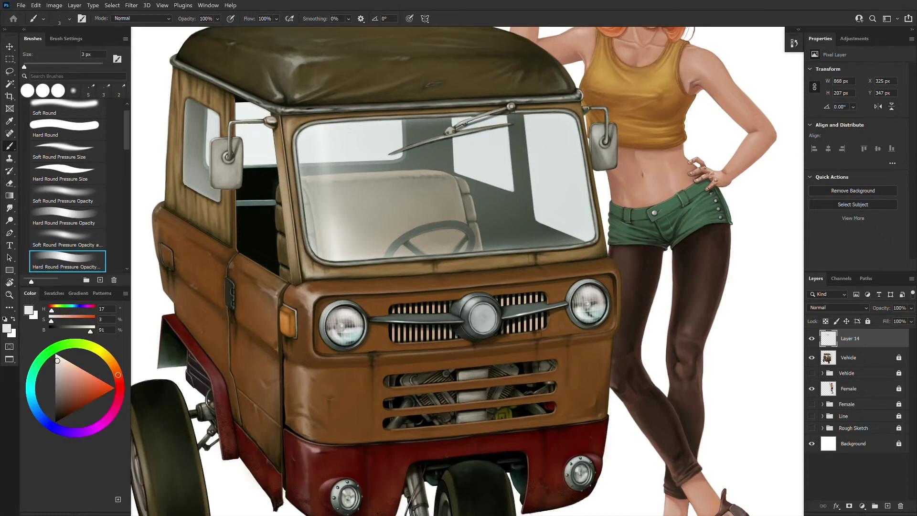
pyautogui.press('[')
pyautogui.keyDown('alt'); pyautogui.click(585, 95); pyautogui.keyUp('alt')
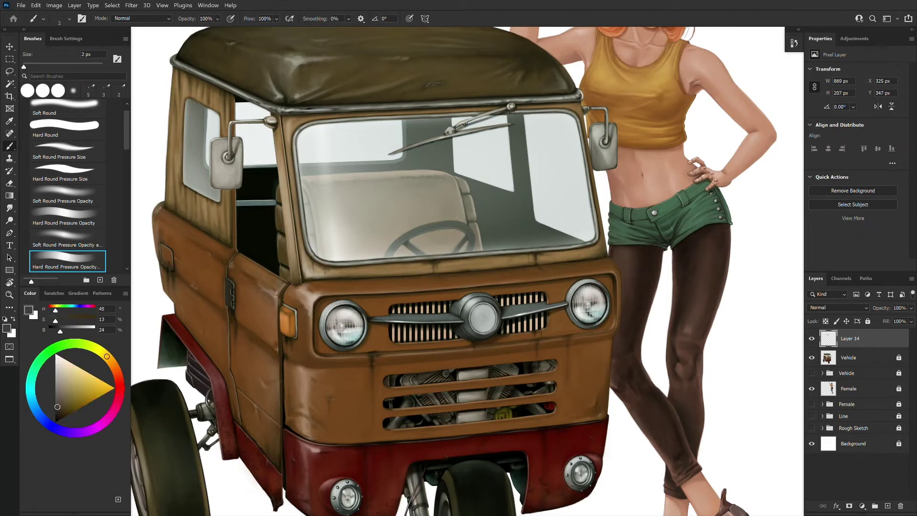
pyautogui.moveTo(579, 92); pyautogui.dragTo(582, 97)
pyautogui.keyDown('alt'); pyautogui.click(581, 94); pyautogui.keyUp('alt')
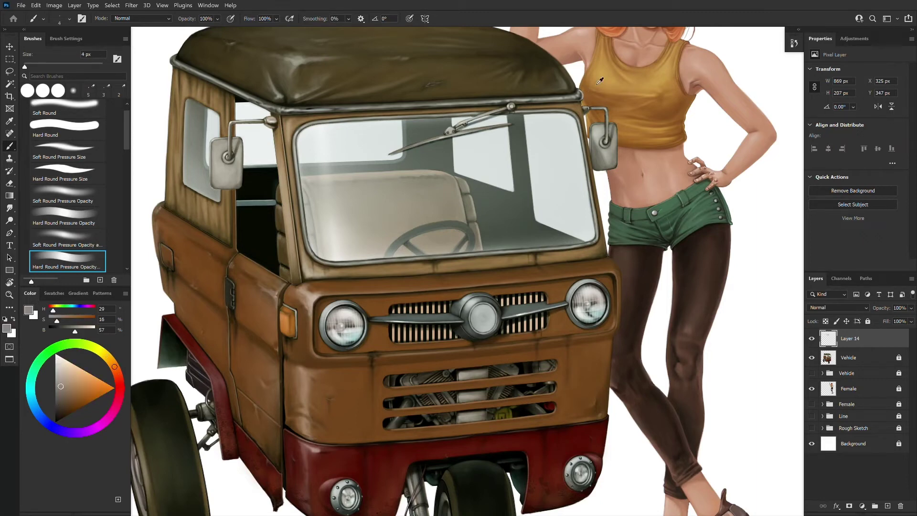
pyautogui.keyDown('alt'); pyautogui.click(582, 94); pyautogui.keyUp('alt')
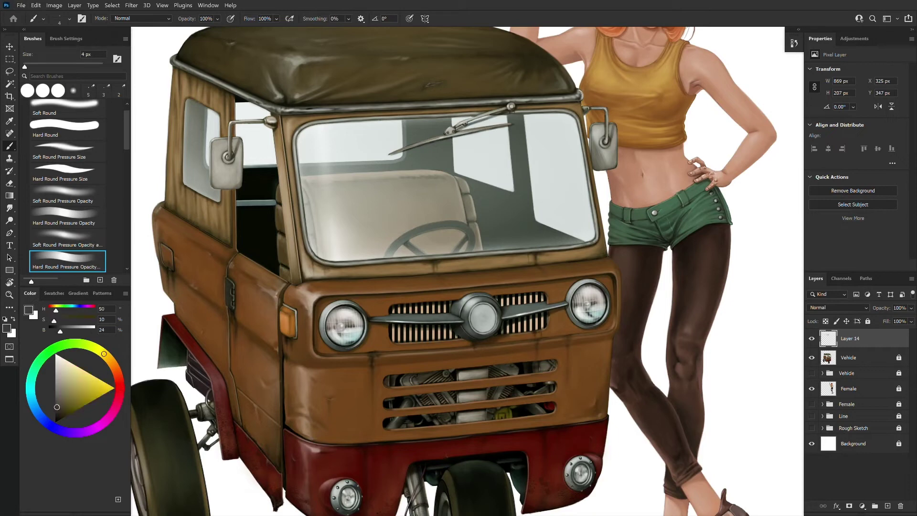
# - Sample white from the background and paint a highlight on the upper part of the driver's-door mirror at 9 px
pyautogui.keyDown('alt'); pyautogui.click(143, 207); pyautogui.keyUp('alt')
pyautogui.press(']')
pyautogui.press(']')
pyautogui.press(']')
pyautogui.press(']')
pyautogui.press('[')
pyautogui.press('[')
pyautogui.moveTo(220, 143); pyautogui.dragTo(223, 152)
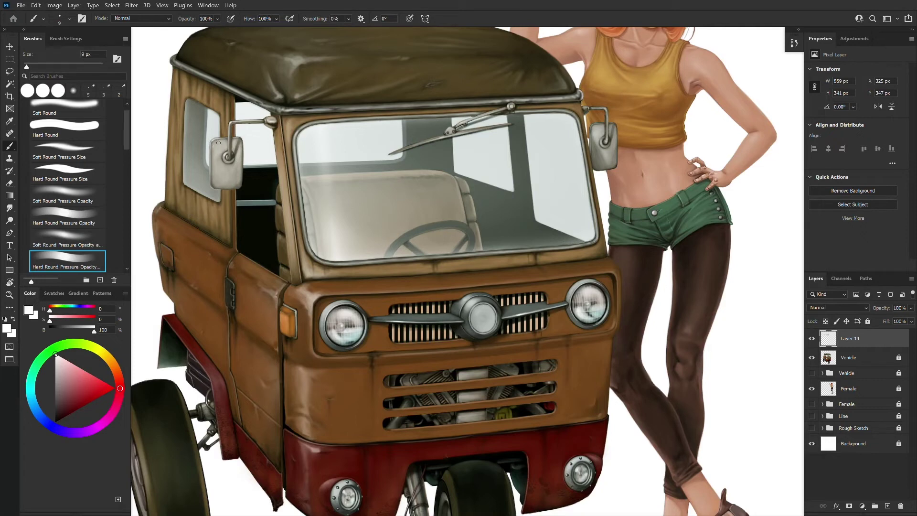
# - Add white highlights to the lower edge of the same mirror and along the mirror beside the woman
pyautogui.press(']')
pyautogui.moveTo(218, 179); pyautogui.dragTo(238, 186)
pyautogui.press('[')
pyautogui.moveTo(594, 126)
pyautogui.mouseDown()
pyautogui.moveTo(612, 162)
pyautogui.moveTo(607, 153)
pyautogui.mouseUp()
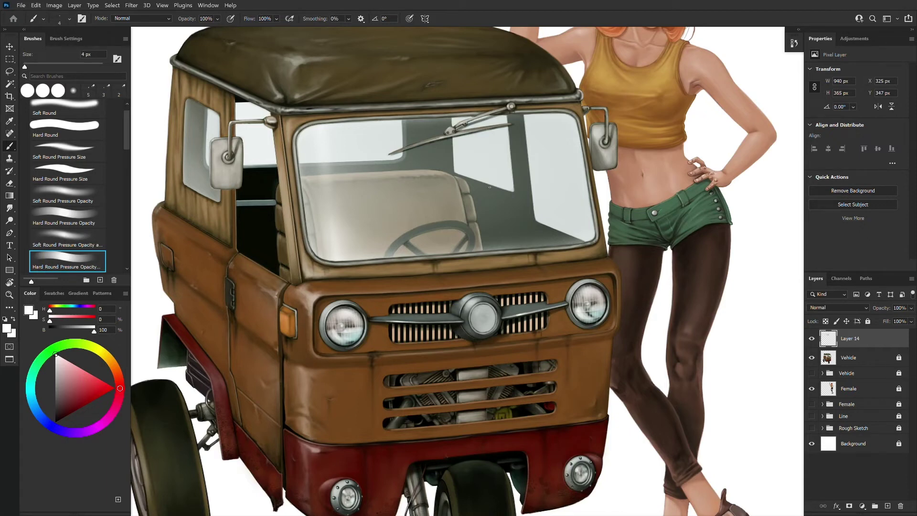
# - Refine the trim around the windshield with sampled dark brown, off-white and near-black tones at 2 to 4 px
pyautogui.keyDown('alt'); pyautogui.click(467, 104); pyautogui.keyUp('alt')
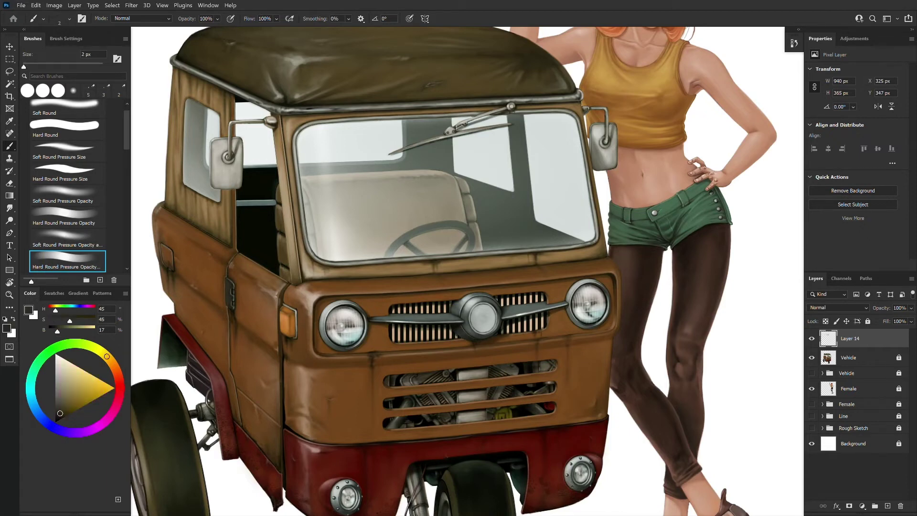
pyautogui.press(']')
pyautogui.press('alt')
pyautogui.press('[')
pyautogui.keyDown('alt'); pyautogui.click(297, 128); pyautogui.keyUp('alt')
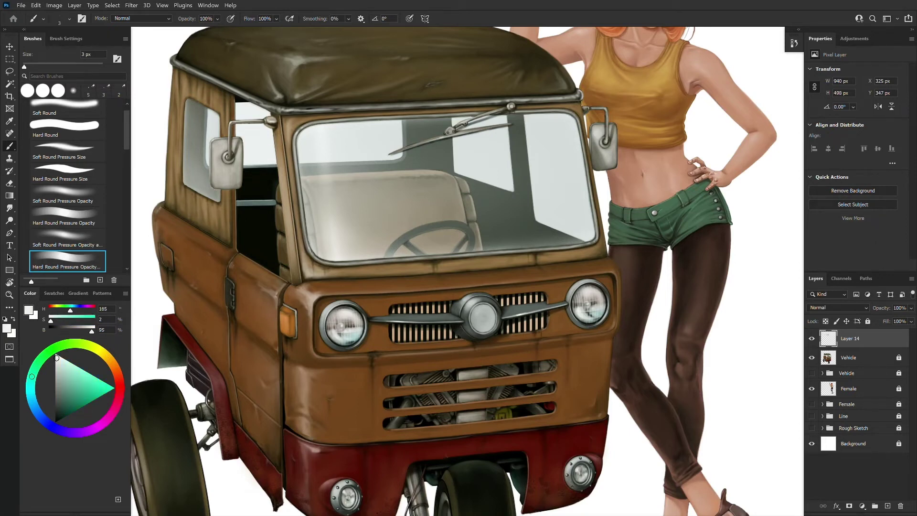
pyautogui.keyDown('alt'); pyautogui.click(309, 233); pyautogui.keyUp('alt')
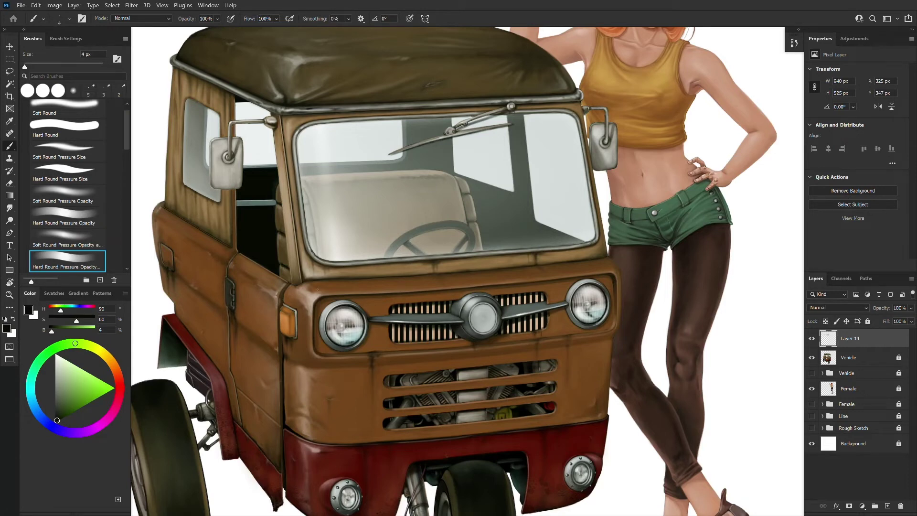
# - Paint fine highlights and wear marks on the upper windshield pillar beside the driver's door with white and sampled browns at 1 to 3 px
pyautogui.keyDown('alt'); pyautogui.click(160, 196); pyautogui.keyUp('alt')
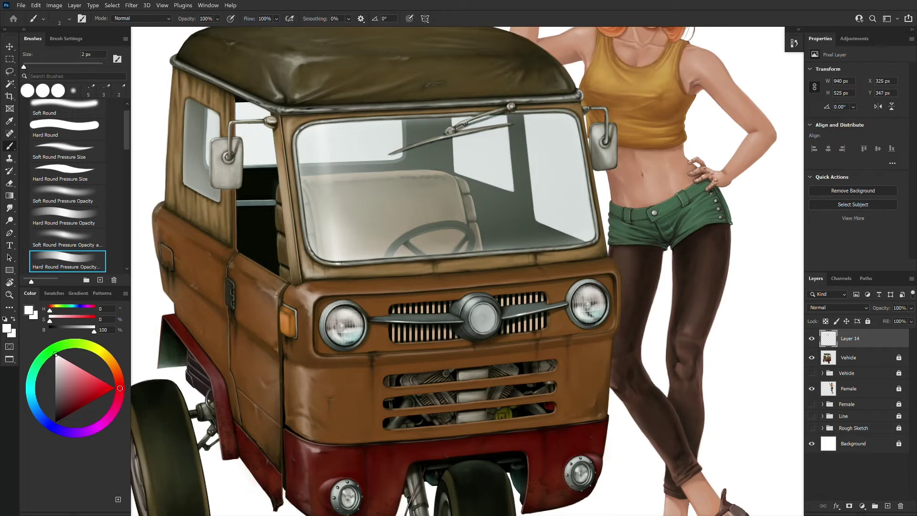
pyautogui.press(']')
pyautogui.press(']')
pyautogui.press(']')
pyautogui.keyDown('alt'); pyautogui.click(276, 129); pyautogui.keyUp('alt')
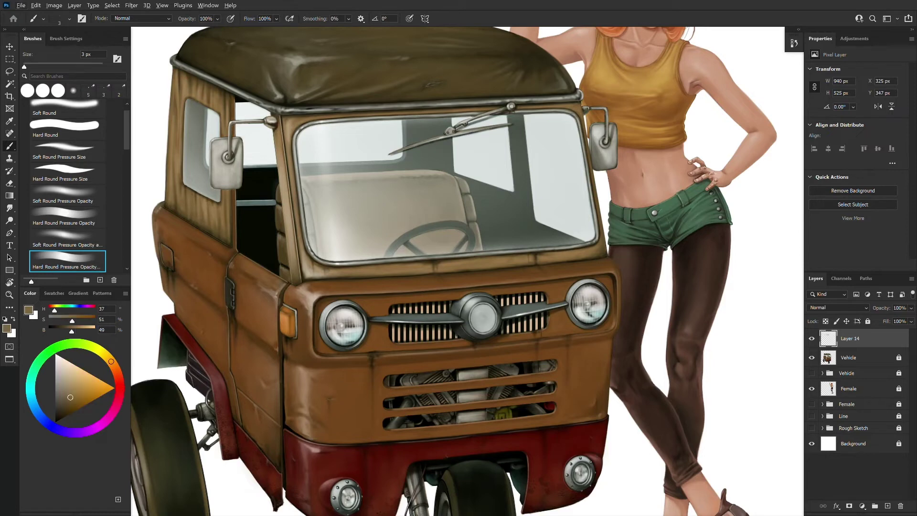
pyautogui.keyDown('alt'); pyautogui.click(287, 139); pyautogui.keyUp('alt')
pyautogui.press('[')
pyautogui.press('[')
pyautogui.press('[')
pyautogui.keyDown('alt'); pyautogui.click(287, 137); pyautogui.keyUp('alt')
pyautogui.keyDown('alt'); pyautogui.click(286, 139); pyautogui.keyUp('alt')
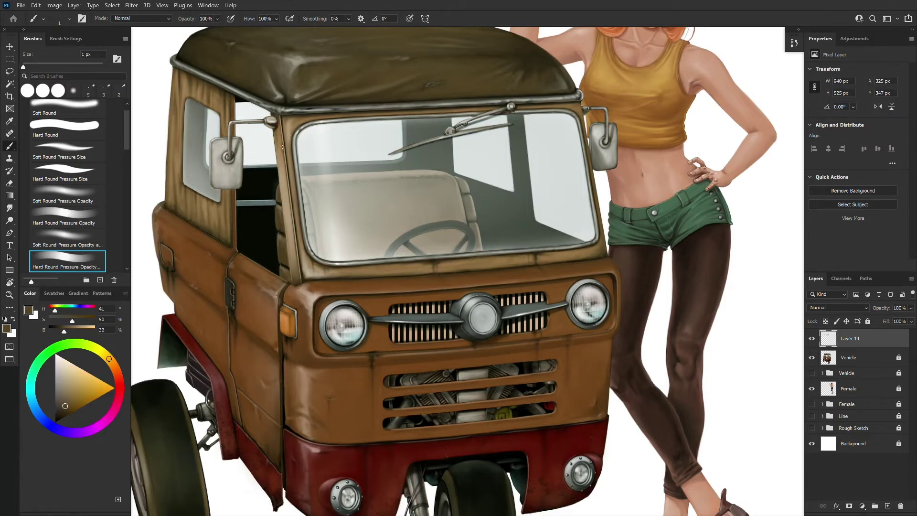
# - Deepen the wear marks on the driver-side windshield pillar with sampled dark browns at about 3 px
pyautogui.press(']')
pyautogui.press(']')
pyautogui.keyDown('alt'); pyautogui.click(286, 154); pyautogui.keyUp('alt')
pyautogui.keyDown('alt'); pyautogui.click(285, 152); pyautogui.keyUp('alt')
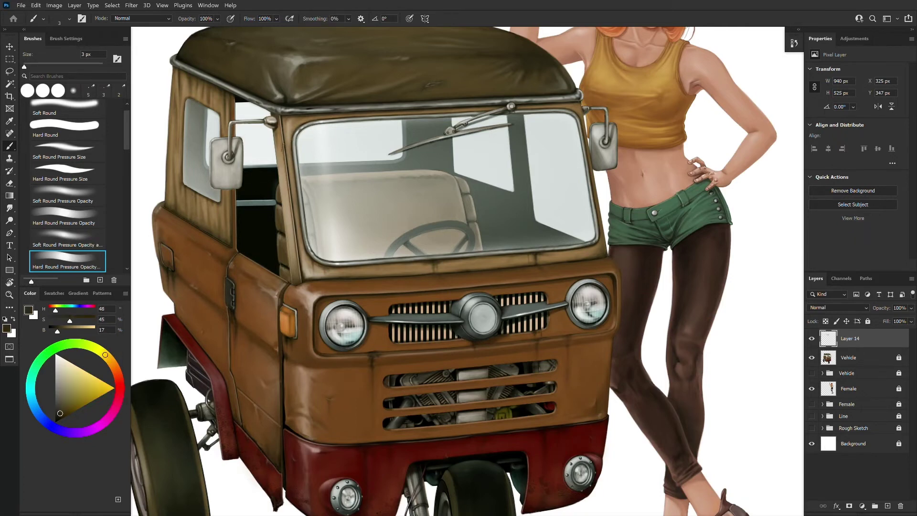
pyautogui.keyDown('alt'); pyautogui.click(283, 145); pyautogui.keyUp('alt')
pyautogui.keyDown('alt'); pyautogui.click(284, 144); pyautogui.keyUp('alt')
pyautogui.press('[')
pyautogui.press(']')
pyautogui.press(']')
# - Add light tan and brown touches to the scuffs on the driver-side pillar at 3 to 4 px
pyautogui.keyDown('alt'); pyautogui.click(282, 145); pyautogui.keyUp('alt')
pyautogui.keyDown('alt'); pyautogui.click(281, 144); pyautogui.keyUp('alt')
pyautogui.press('[')
pyautogui.keyDown('alt'); pyautogui.click(283, 147); pyautogui.keyUp('alt')
pyautogui.keyDown('alt'); pyautogui.click(282, 149); pyautogui.keyUp('alt')
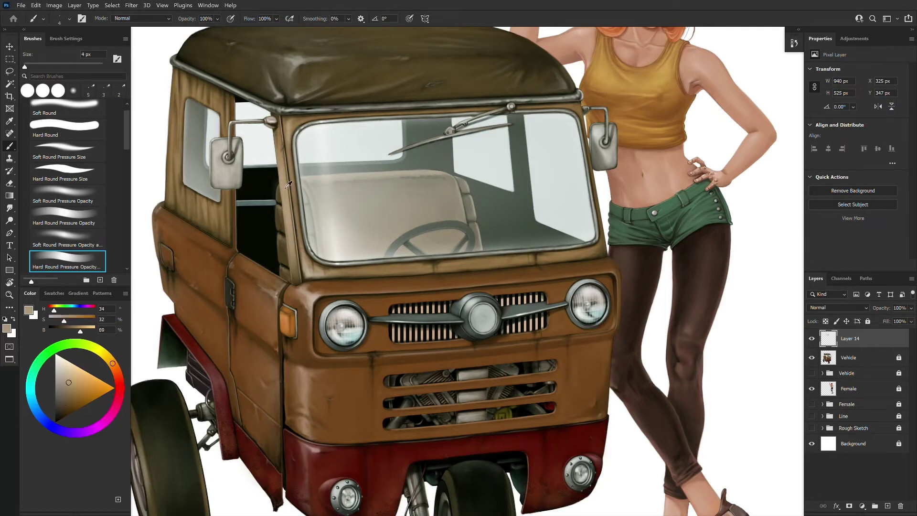
pyautogui.keyDown('alt'); pyautogui.click(283, 147); pyautogui.keyUp('alt')
pyautogui.keyDown('alt'); pyautogui.click(282, 145); pyautogui.keyUp('alt')
pyautogui.keyDown('alt'); pyautogui.click(282, 145); pyautogui.keyUp('alt')
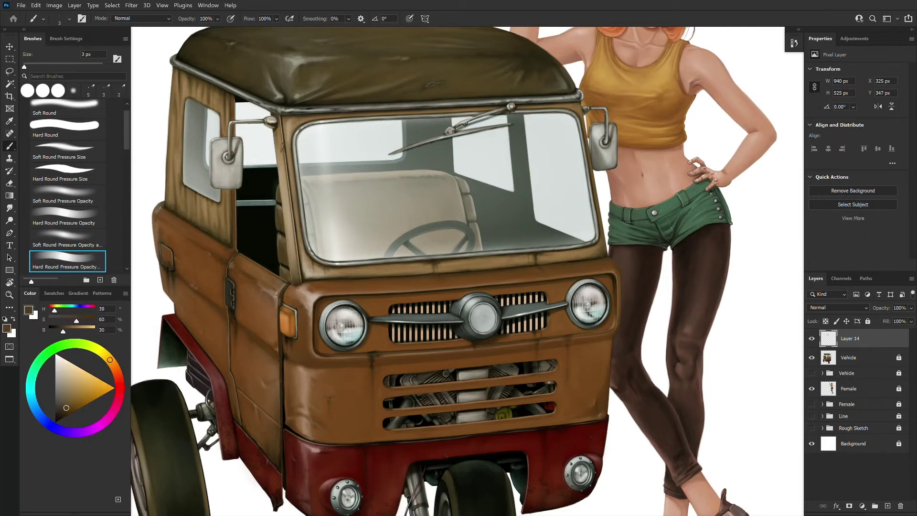
# - Darken small chips near the top of the driver-side pillar with sampled dark browns at about 3 px
pyautogui.keyDown('alt'); pyautogui.click(280, 139); pyautogui.keyUp('alt')
pyautogui.press('[')
pyautogui.keyDown('alt'); pyautogui.click(283, 142); pyautogui.keyUp('alt')
pyautogui.keyDown('alt'); pyautogui.click(285, 143); pyautogui.keyUp('alt')
pyautogui.press(']')
pyautogui.keyDown('alt'); pyautogui.click(283, 148); pyautogui.keyUp('alt')
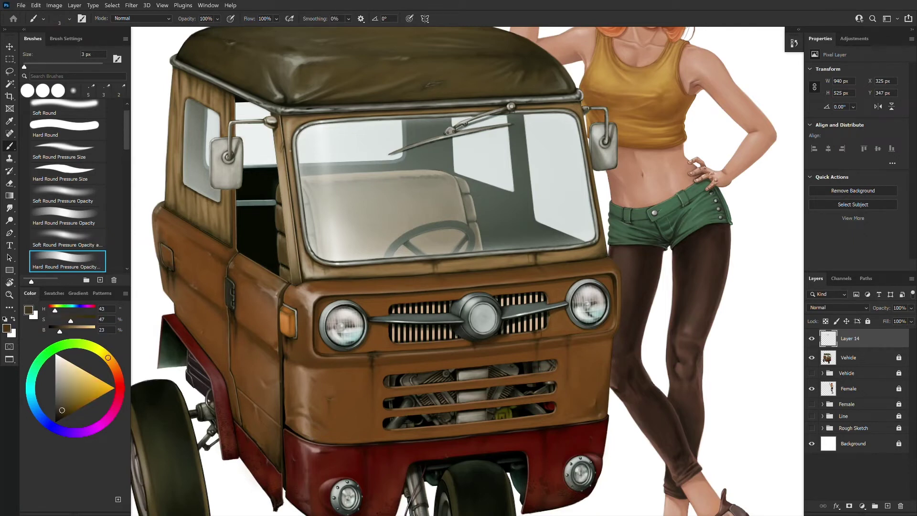
# - Blend the driver-side pillar's chips into the surrounding paint with sampled tan at about 3 px
pyautogui.hotkey('ctrl', 'Tab')
pyautogui.hotkey('ctrl', 'Tab')
pyautogui.keyDown('alt'); pyautogui.click(285, 151); pyautogui.keyUp('alt')
pyautogui.press(']')
pyautogui.press(']')
pyautogui.keyDown('alt'); pyautogui.click(281, 154); pyautogui.keyUp('alt')
pyautogui.keyDown('alt'); pyautogui.click(296, 119); pyautogui.keyUp('alt')
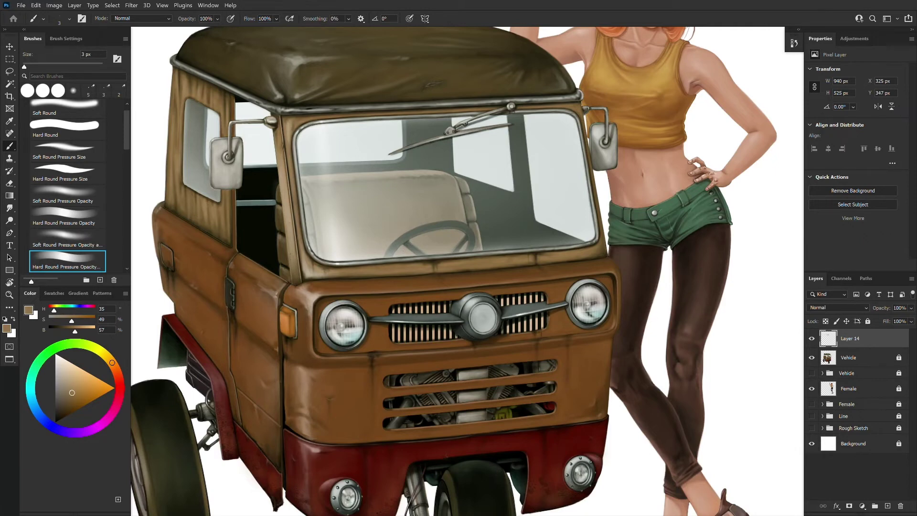
# - Detail the base of the driver-side pillar and the adjoining windshield trim with sampled near-black, off-white and beige at 2 to 3 px
pyautogui.keyDown('alt'); pyautogui.click(293, 270); pyautogui.keyUp('alt')
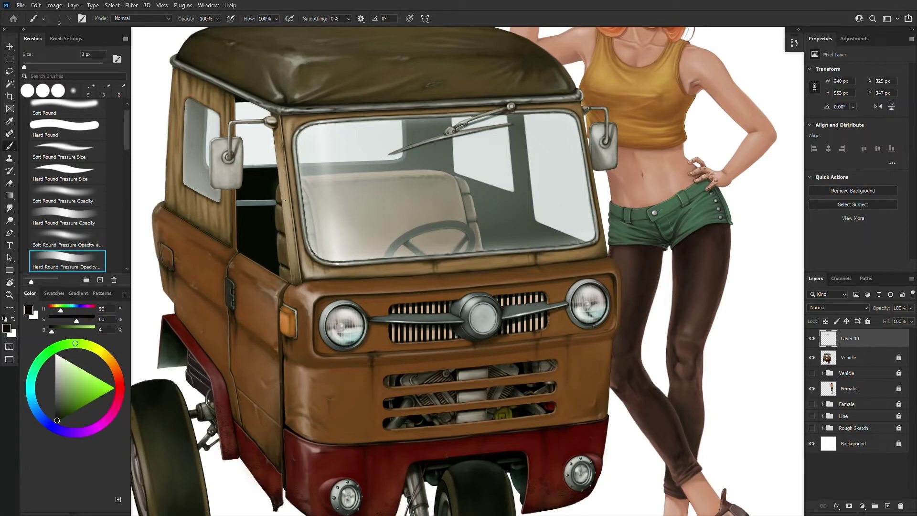
pyautogui.keyDown('alt'); pyautogui.click(283, 166); pyautogui.keyUp('alt')
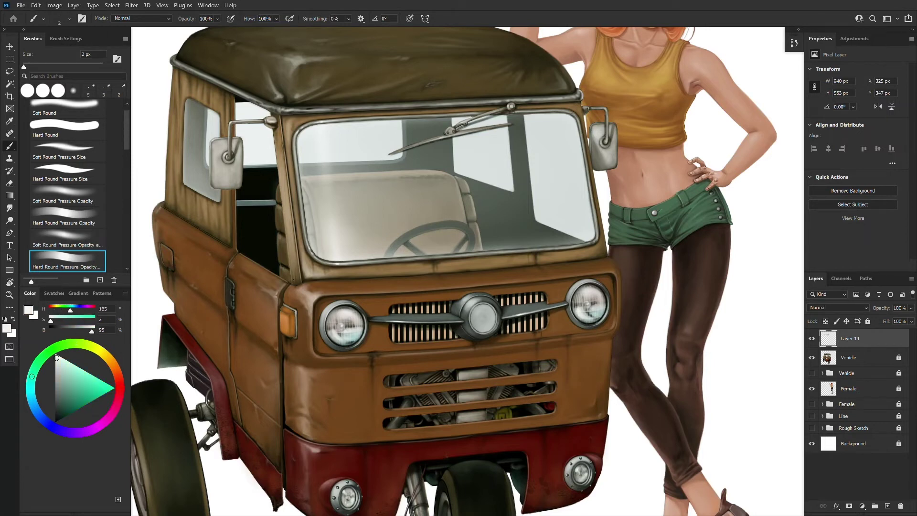
pyautogui.press(']')
pyautogui.keyDown('alt'); pyautogui.click(294, 244); pyautogui.keyUp('alt')
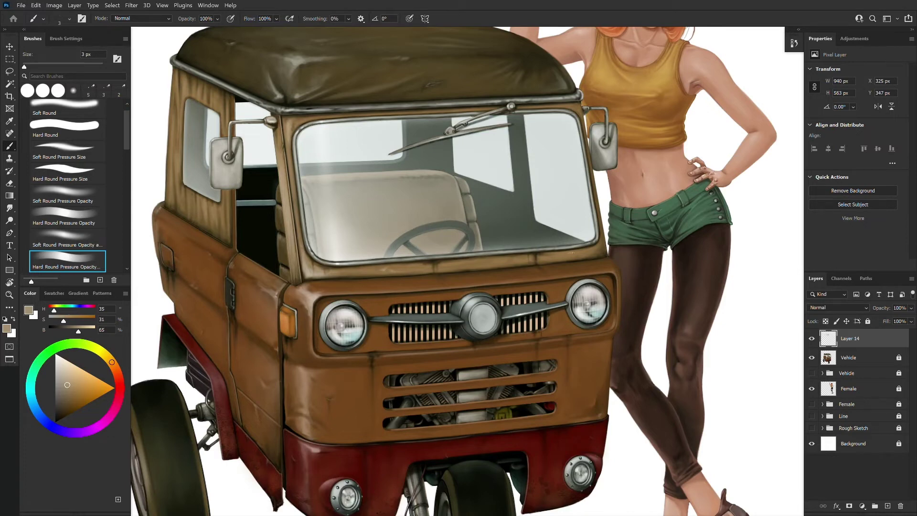
# - Paint scratches and chips along the cream panel beneath the windshield with white, sampled dark browns and beige at 2 to 5 px
pyautogui.keyDown('alt'); pyautogui.click(572, 253); pyautogui.keyUp('alt')
pyautogui.keyDown('alt'); pyautogui.click(573, 255); pyautogui.keyUp('alt')
pyautogui.press('[')
pyautogui.keyDown('alt'); pyautogui.click(573, 253); pyautogui.keyUp('alt')
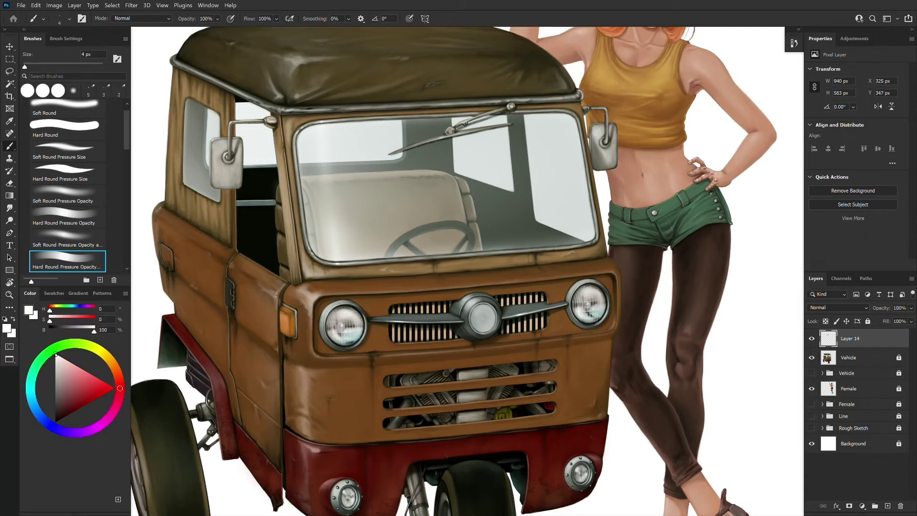
pyautogui.keyDown('alt'); pyautogui.click(572, 252); pyautogui.keyUp('alt')
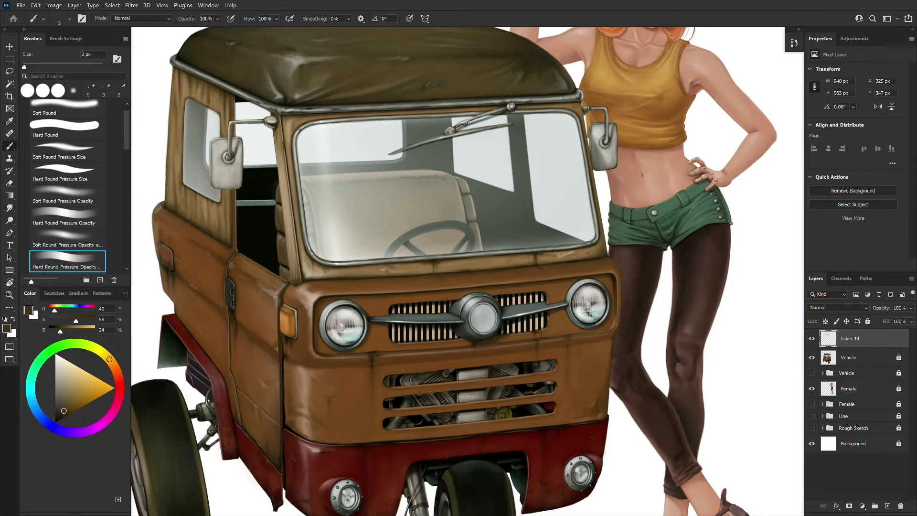
pyautogui.keyDown('alt'); pyautogui.click(513, 264); pyautogui.keyUp('alt')
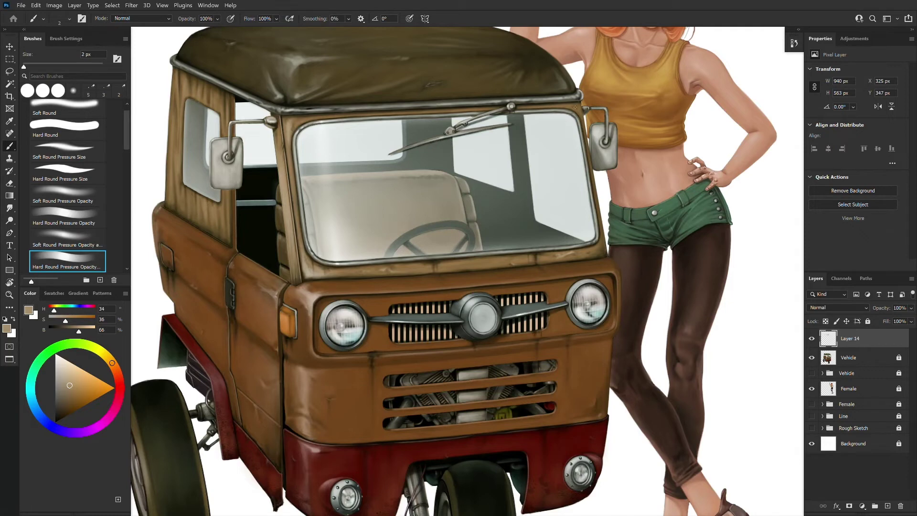
pyautogui.press(']')
pyautogui.keyDown('alt'); pyautogui.click(309, 117); pyautogui.keyUp('alt')
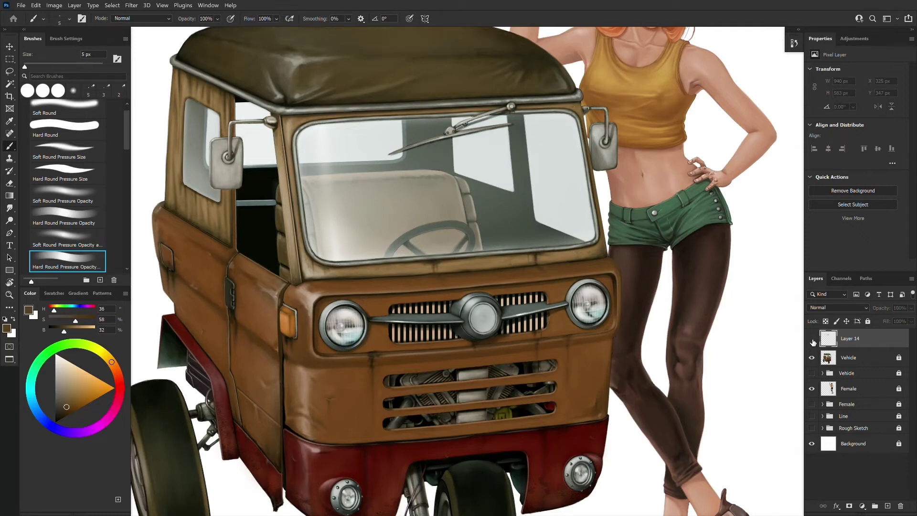
# - Paint small dents and scratches on the orange side panel below the rear window with sampled tan, near-black and orange-brown at 3 to 5 px
pyautogui.hotkey('ctrl', '0')
pyautogui.hotkey('ctrl', '+')
pyautogui.press('[')
pyautogui.press('[')
pyautogui.press('[')
pyautogui.keyDown('alt'); pyautogui.click(234, 214); pyautogui.keyUp('alt')
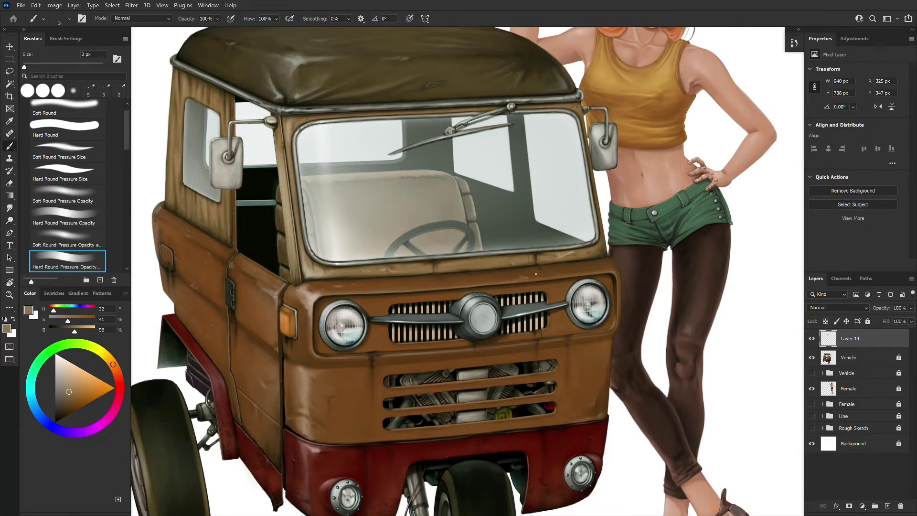
pyautogui.keyDown('alt'); pyautogui.click(251, 250); pyautogui.keyUp('alt')
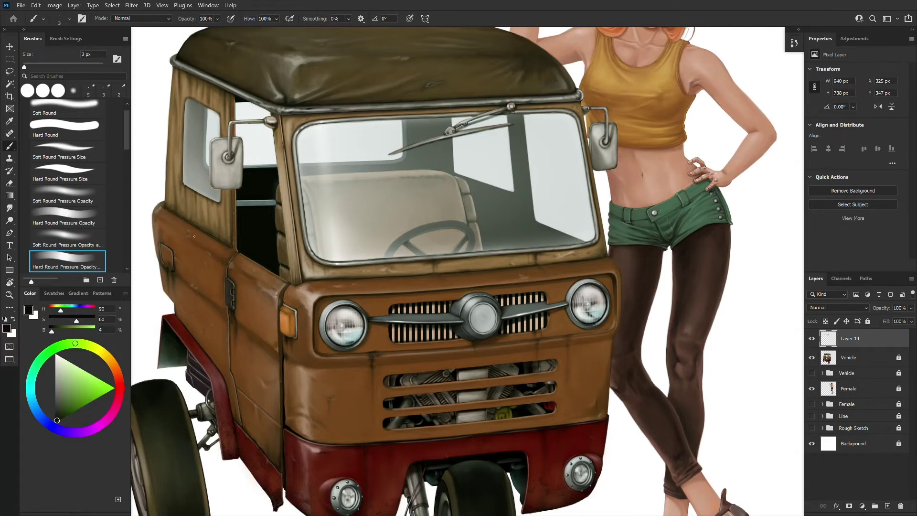
pyautogui.keyDown('alt'); pyautogui.click(193, 234); pyautogui.keyUp('alt')
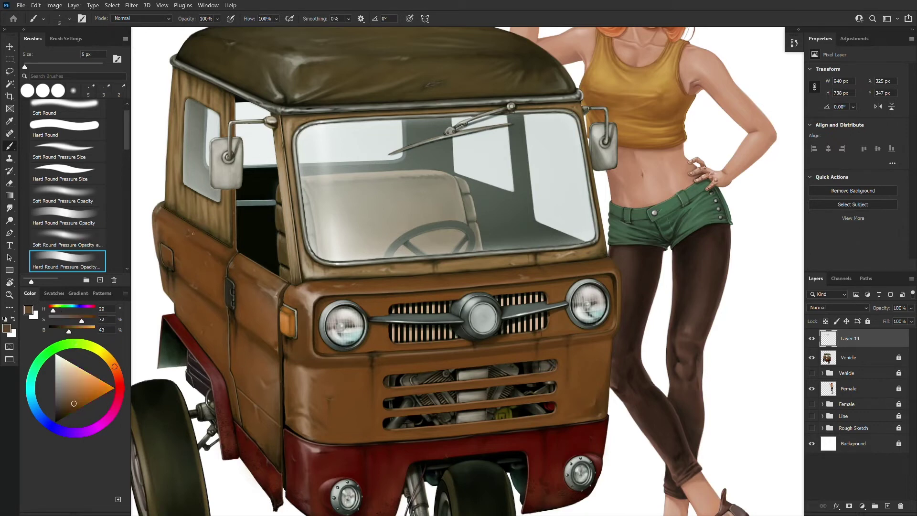
# - Add near-black and gray-brown chips to the orange side panel around the door seam at 2 to 3 px
pyautogui.keyDown('alt'); pyautogui.click(249, 249); pyautogui.keyUp('alt')
pyautogui.press('[')
pyautogui.press('[')
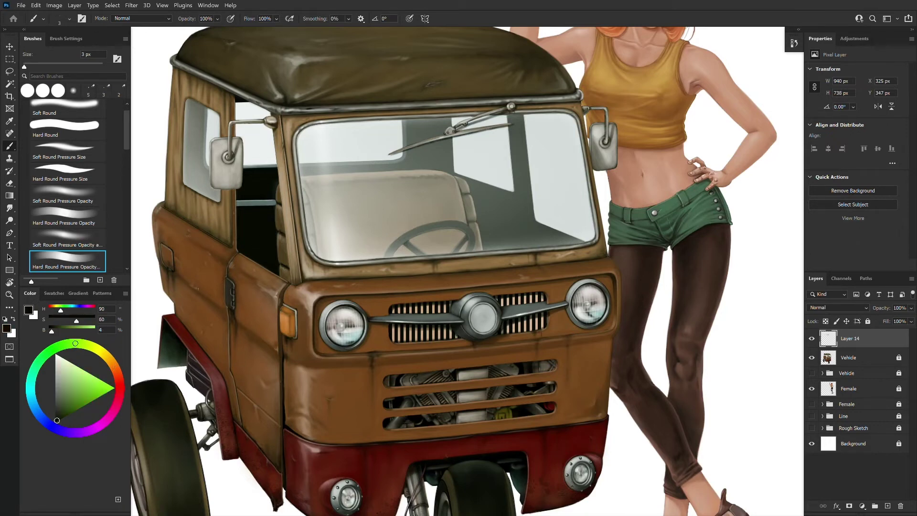
pyautogui.press('[')
pyautogui.keyDown('alt'); pyautogui.click(223, 301); pyautogui.keyUp('alt')
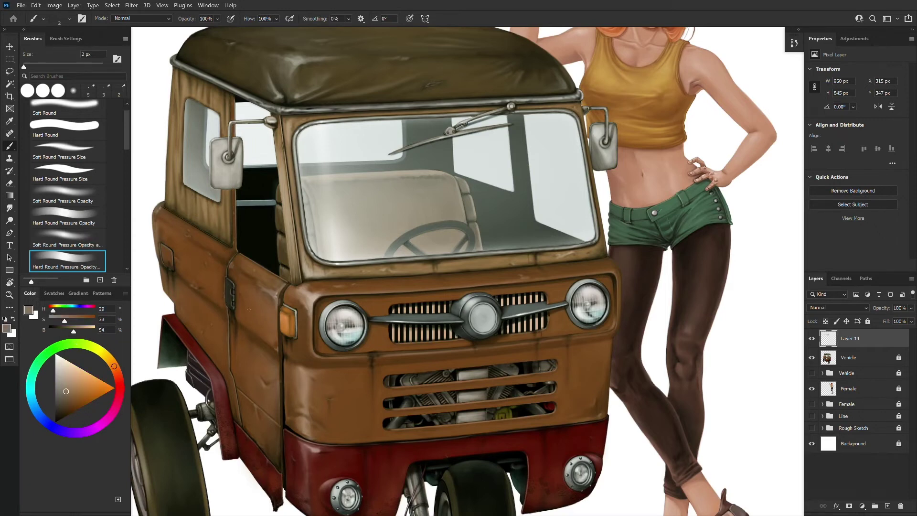
# - Paint tiny chips on the lower part of the orange driver's door with a sampled dark brown at 2 px
pyautogui.hotkey('ctrl', '-')
pyautogui.hotkey('ctrl', '-')
pyautogui.hotkey('ctrl', '+')
pyautogui.hotkey('ctrl', '+')
pyautogui.keyDown('alt'); pyautogui.click(238, 370); pyautogui.keyUp('alt')
pyautogui.keyDown('alt'); pyautogui.click(235, 376); pyautogui.keyUp('alt')
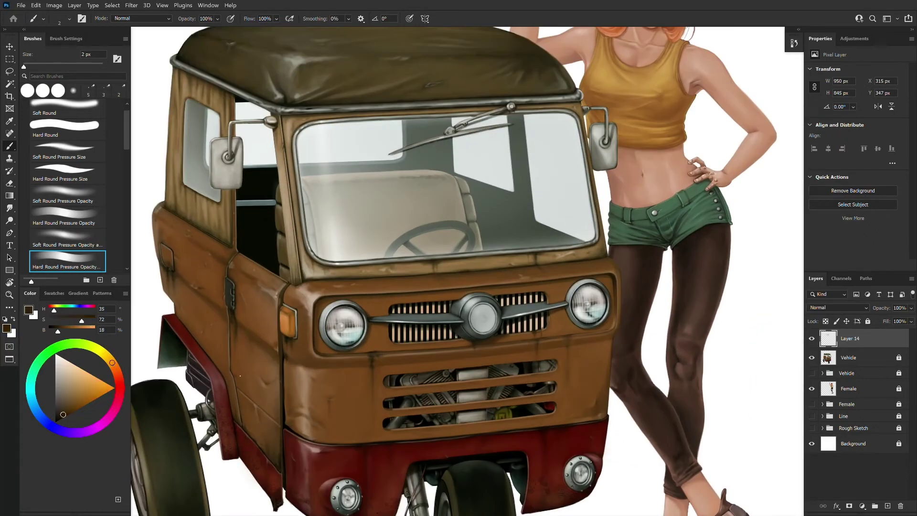
# - Paint chips and dents on the orange front panel's side nearest the woman with sampled tan and dark browns at 4 to 6 px
pyautogui.keyDown('alt'); pyautogui.click(315, 378); pyautogui.keyUp('alt')
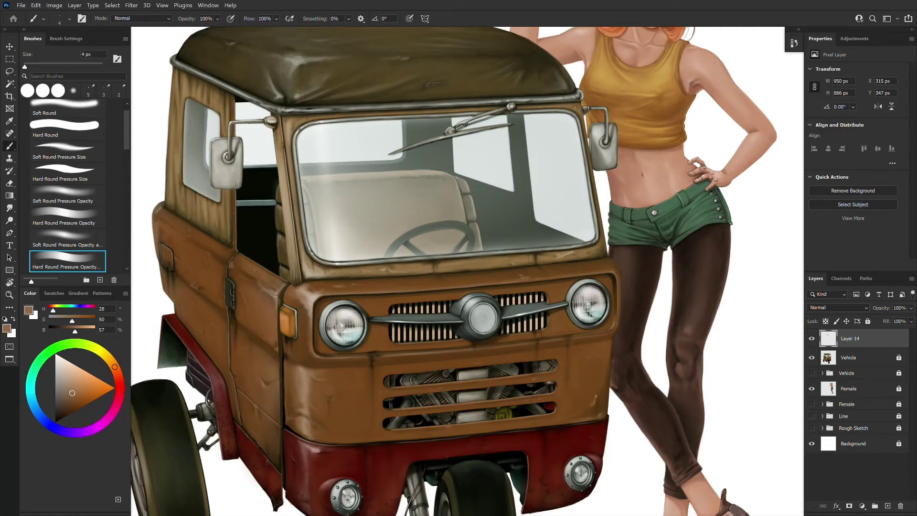
pyautogui.keyDown('alt'); pyautogui.click(333, 399); pyautogui.keyUp('alt')
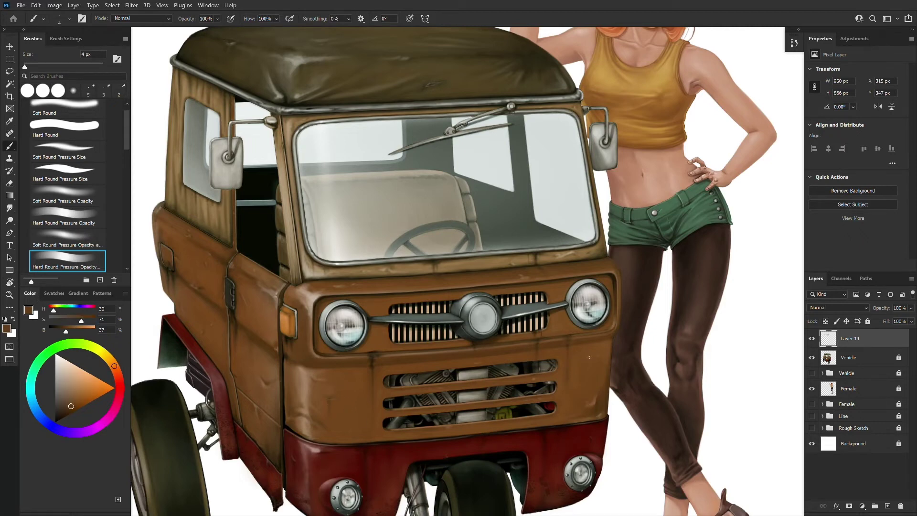
pyautogui.keyDown('alt'); pyautogui.click(598, 405); pyautogui.keyUp('alt')
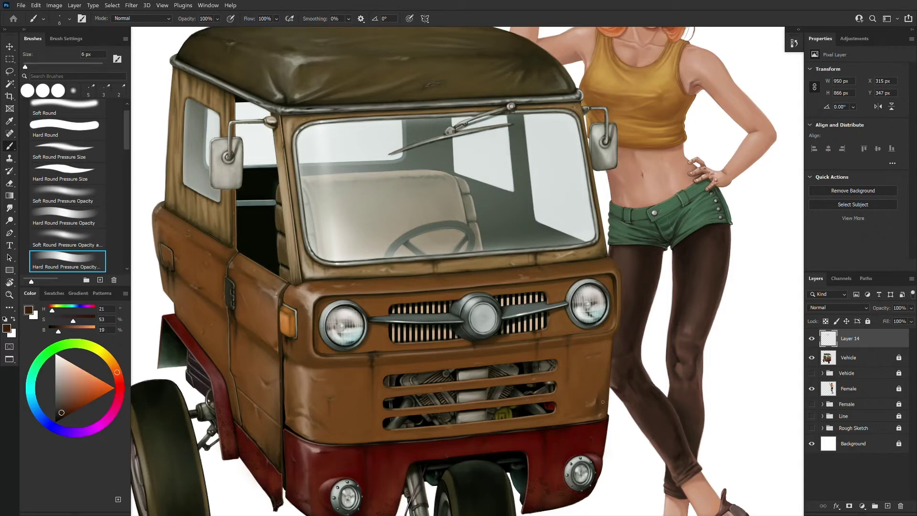
pyautogui.keyDown('alt'); pyautogui.click(599, 399); pyautogui.keyUp('alt')
pyautogui.keyDown('alt'); pyautogui.click(604, 415); pyautogui.keyUp('alt')
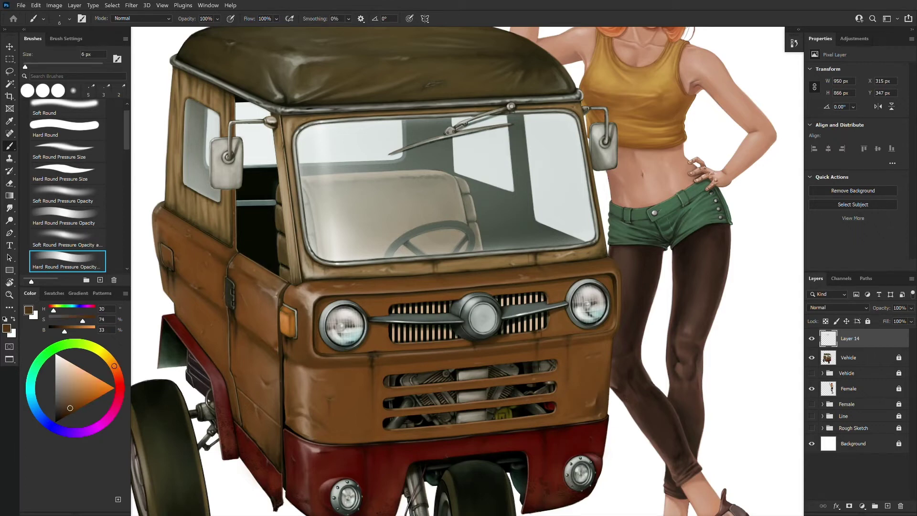
pyautogui.keyDown('alt'); pyautogui.click(601, 403); pyautogui.keyUp('alt')
pyautogui.keyDown('alt'); pyautogui.click(604, 417); pyautogui.keyUp('alt')
pyautogui.press('[')
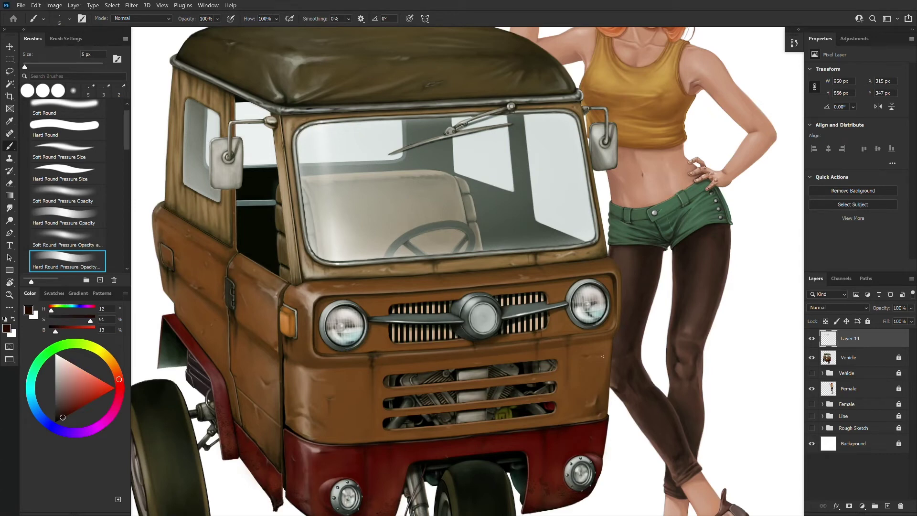
# - Detail the front panel's edge below the headlight nearest the woman with sampled tones and default black at about 5 px
pyautogui.keyDown('alt'); pyautogui.click(585, 352); pyautogui.keyUp('alt')
pyautogui.press('[')
pyautogui.keyDown('alt'); pyautogui.click(617, 328); pyautogui.keyUp('alt')
pyautogui.press('[')
pyautogui.press('d')
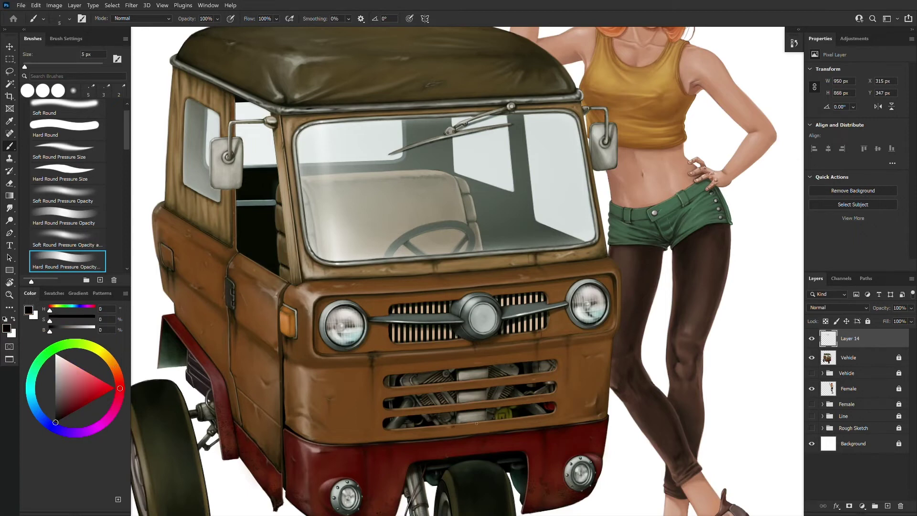
# - Touch up the slats of the lower grille with sampled orange-brown and white at 3 to 6 px
pyautogui.keyDown('alt'); pyautogui.click(518, 399); pyautogui.keyUp('alt')
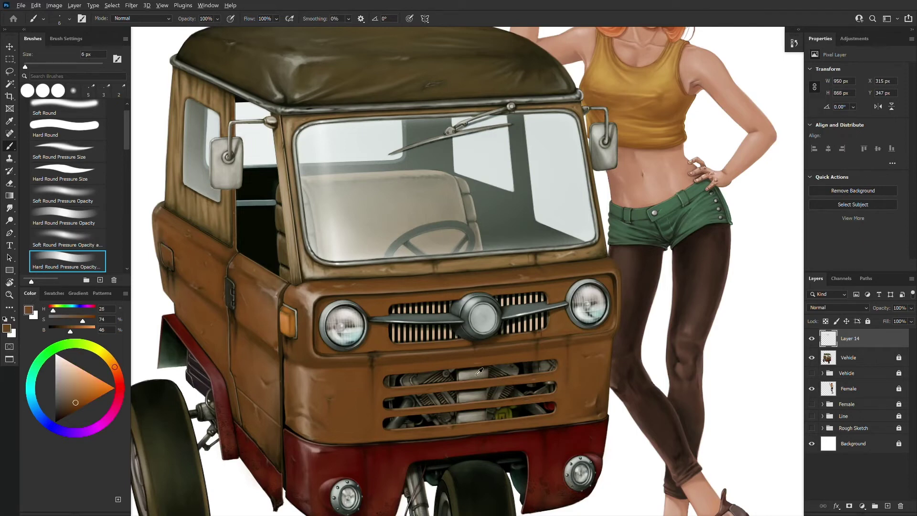
pyautogui.keyDown('alt'); pyautogui.click(535, 379); pyautogui.keyUp('alt')
pyautogui.press('[')
pyautogui.press('[')
pyautogui.keyDown('alt'); pyautogui.click(623, 426); pyautogui.keyUp('alt')
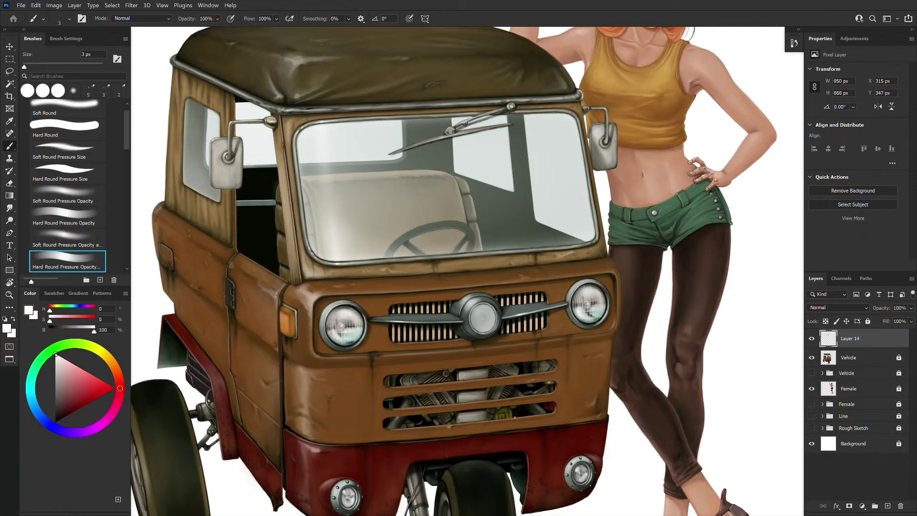
# - Paint small chips along the lower edge of the grille opening with sampled dark brown, orange-brown and gray at 3 px
pyautogui.keyDown('alt'); pyautogui.click(448, 425); pyautogui.keyUp('alt')
pyautogui.keyDown('alt'); pyautogui.click(449, 424); pyautogui.keyUp('alt')
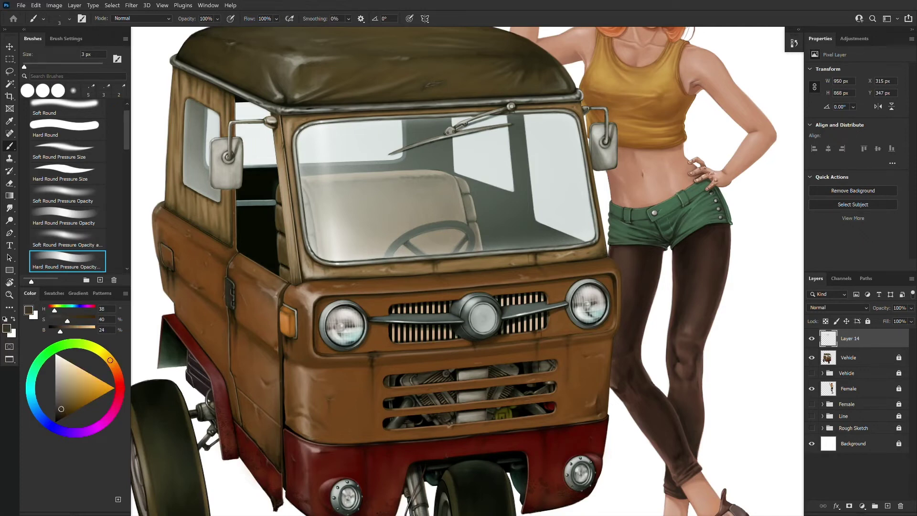
pyautogui.keyDown('alt'); pyautogui.click(455, 428); pyautogui.keyUp('alt')
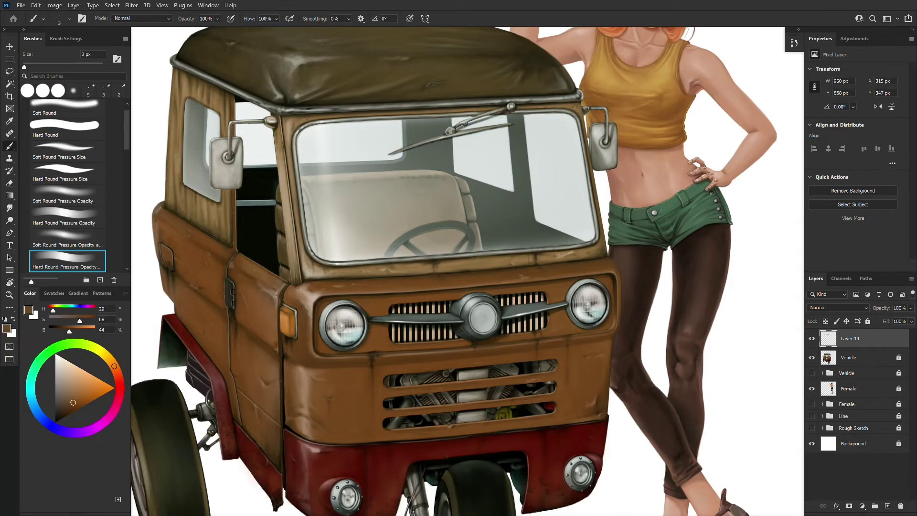
pyautogui.keyDown('alt'); pyautogui.click(429, 389); pyautogui.keyUp('alt')
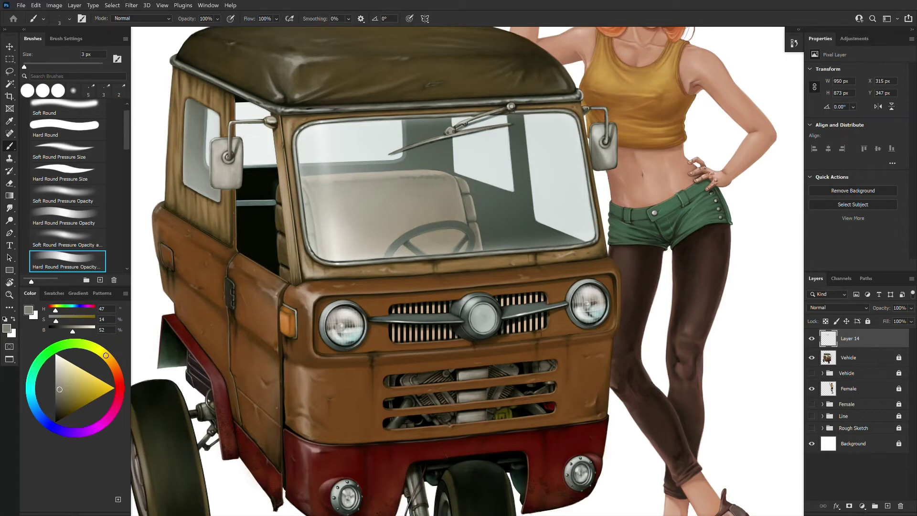
# - Paint small chips along the lower edge of the orange front panel with sampled brown at 6 px
pyautogui.keyDown('alt'); pyautogui.click(228, 313); pyautogui.keyUp('alt')
pyautogui.keyDown('alt'); pyautogui.click(360, 436); pyautogui.keyUp('alt')
pyautogui.keyDown('alt'); pyautogui.click(368, 439); pyautogui.keyUp('alt')
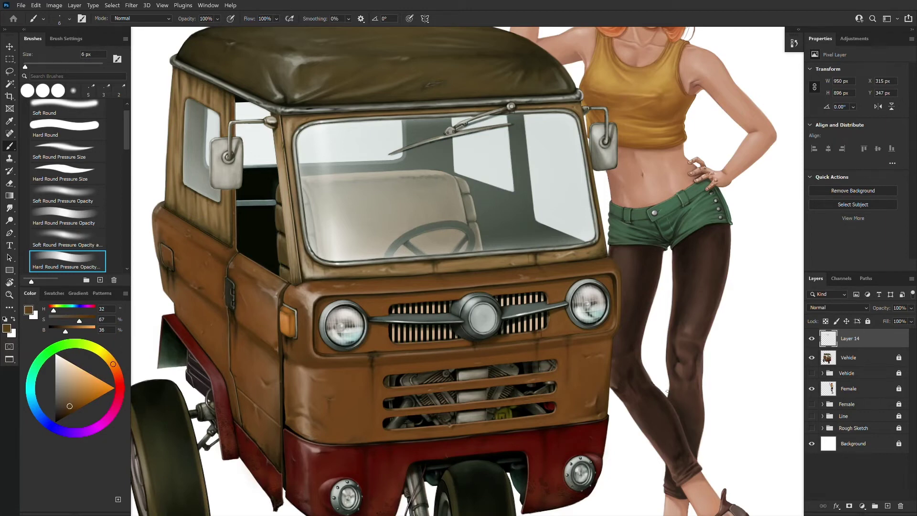
# - Paint wear around the ends of the lower grille opening with sampled browns at 4 to 5 px
pyautogui.keyDown('alt'); pyautogui.click(382, 397); pyautogui.keyUp('alt')
pyautogui.press('[')
pyautogui.press('[')
pyautogui.keyDown('alt'); pyautogui.click(380, 385); pyautogui.keyUp('alt')
pyautogui.keyDown('alt'); pyautogui.click(393, 392); pyautogui.keyUp('alt')
pyautogui.press(']')
pyautogui.keyDown('alt'); pyautogui.click(569, 389); pyautogui.keyUp('alt')
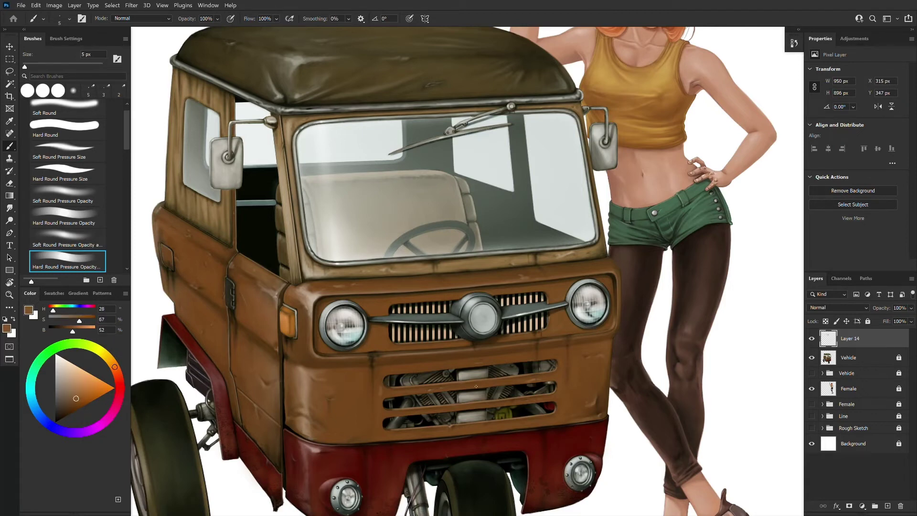
# - Detail the orange turn signal and the panel edge around it with sampled tones at 4 to 6 px
pyautogui.keyDown('alt'); pyautogui.click(285, 326); pyautogui.keyUp('alt')
pyautogui.press('[')
pyautogui.keyDown('alt'); pyautogui.click(297, 320); pyautogui.keyUp('alt')
pyautogui.keyDown('alt'); pyautogui.click(295, 336); pyautogui.keyUp('alt')
pyautogui.keyDown('alt'); pyautogui.click(305, 336); pyautogui.keyUp('alt')
pyautogui.keyDown('alt'); pyautogui.click(283, 319); pyautogui.keyUp('alt')
pyautogui.keyDown('alt'); pyautogui.click(293, 319); pyautogui.keyUp('alt')
pyautogui.press(']')
pyautogui.keyDown('alt'); pyautogui.click(286, 334); pyautogui.keyUp('alt')
pyautogui.press(']')
# - Paint chips and scratches on the lower door and rear side panel with sampled dark red and brown at about 5 px
pyautogui.keyDown('alt'); pyautogui.click(255, 408); pyautogui.keyUp('alt')
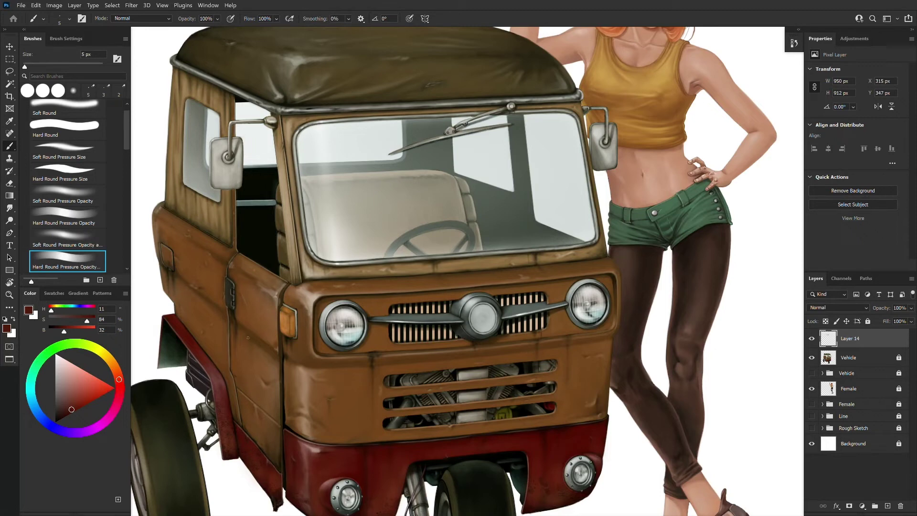
pyautogui.keyDown('alt'); pyautogui.click(238, 316); pyautogui.keyUp('alt')
pyautogui.press(']')
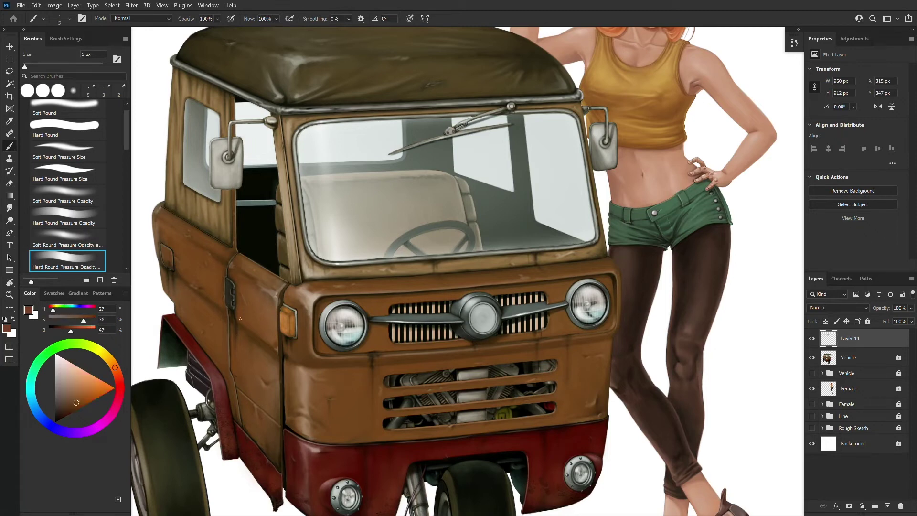
pyautogui.keyDown('alt'); pyautogui.click(196, 346); pyautogui.keyUp('alt')
# - Paint chips and scratches along the upper edge of the orange rear side panel with sampled gray and dark browns at 3 px
pyautogui.keyDown('alt'); pyautogui.click(188, 239); pyautogui.keyUp('alt')
pyautogui.press('[')
pyautogui.keyDown('alt'); pyautogui.click(214, 257); pyautogui.keyUp('alt')
pyautogui.press('[')
pyautogui.press('[')
pyautogui.keyDown('alt'); pyautogui.click(212, 238); pyautogui.keyUp('alt')
pyautogui.keyDown('alt'); pyautogui.click(165, 204); pyautogui.keyUp('alt')
pyautogui.moveTo(163, 206); pyautogui.dragTo(191, 224)
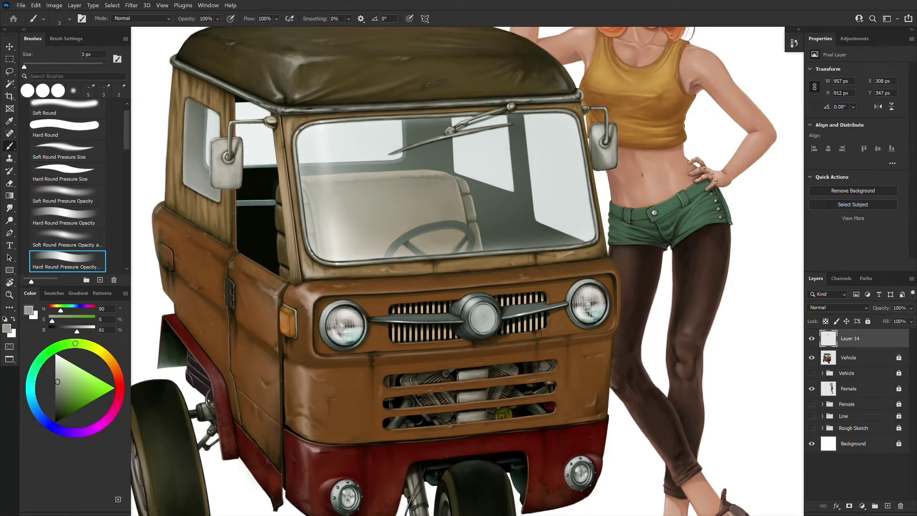
pyautogui.keyDown('alt'); pyautogui.click(205, 234); pyautogui.keyUp('alt')
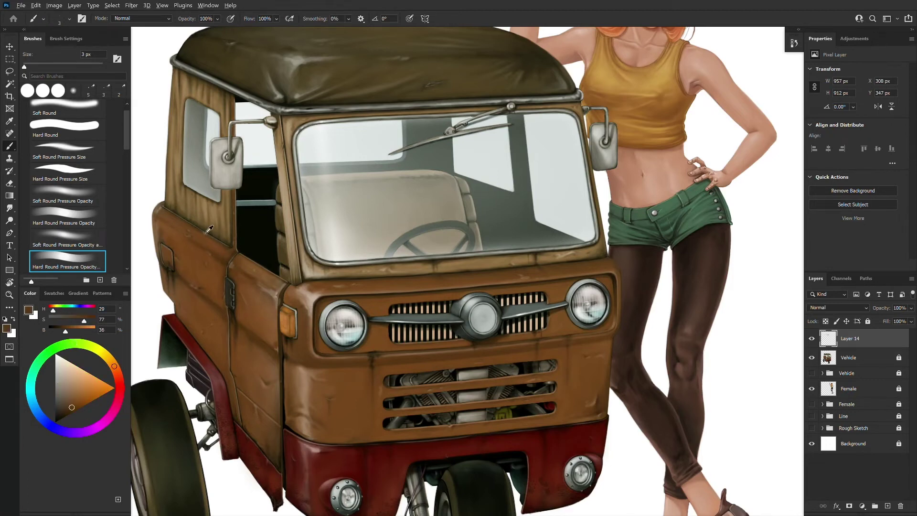
pyautogui.keyDown('alt'); pyautogui.click(192, 227); pyautogui.keyUp('alt')
pyautogui.moveTo(80, 398); pyautogui.dragTo(61, 413)
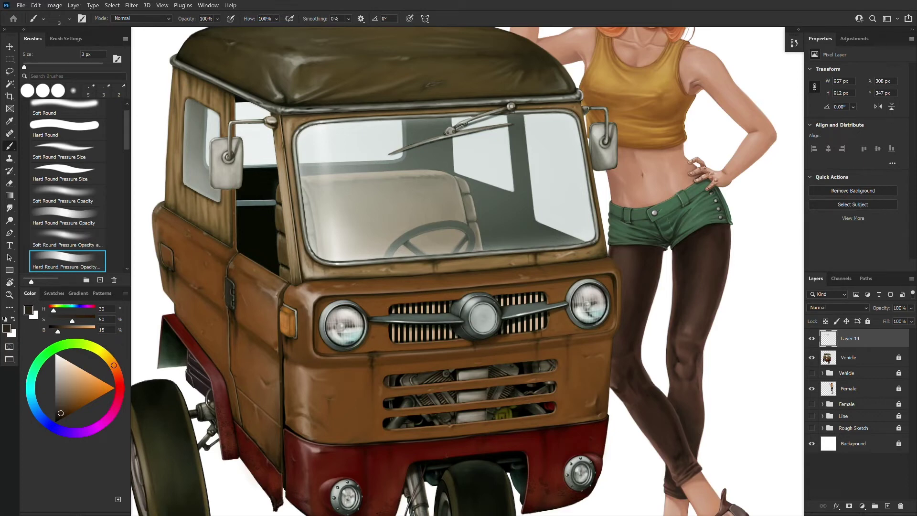
# - Touch up the front panel around the upper grille and emblem with sampled light gray and dark brown at 3 to 4 px
pyautogui.keyDown('alt'); pyautogui.click(350, 343); pyautogui.keyUp('alt')
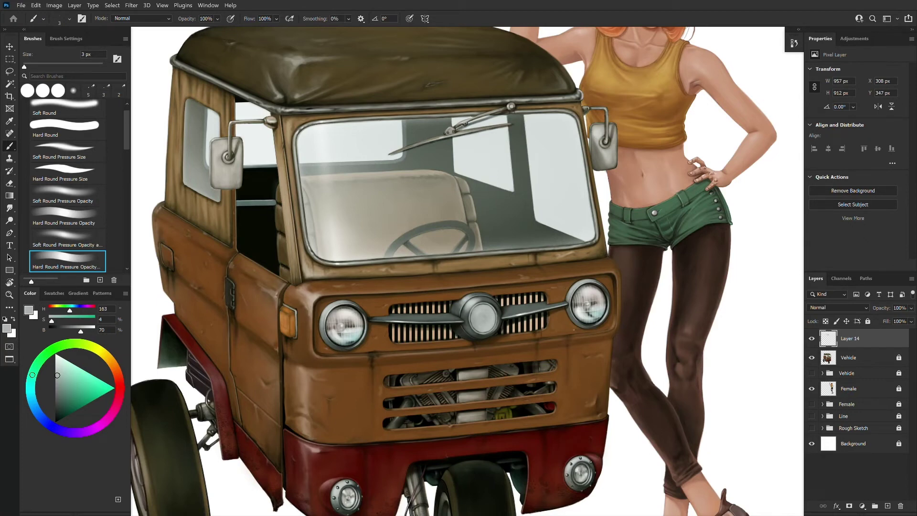
pyautogui.keyDown('alt'); pyautogui.click(390, 305); pyautogui.keyUp('alt')
pyautogui.press(']')
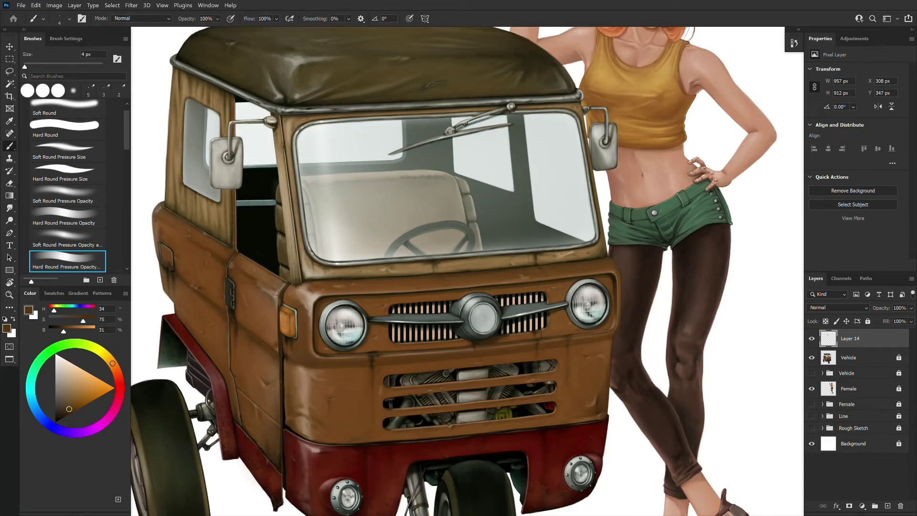
pyautogui.moveTo(544, 426); pyautogui.dragTo(573, 389)
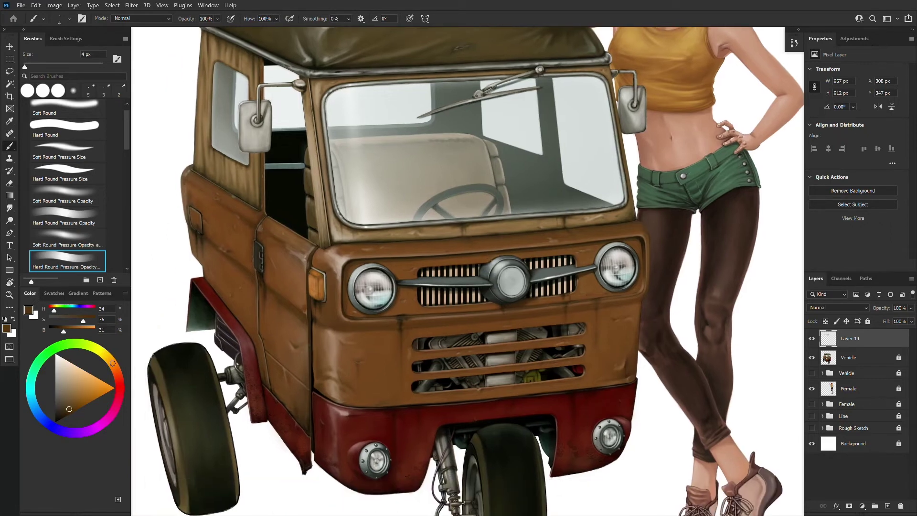
pyautogui.keyDown('alt'); pyautogui.click(488, 263); pyautogui.keyUp('alt')
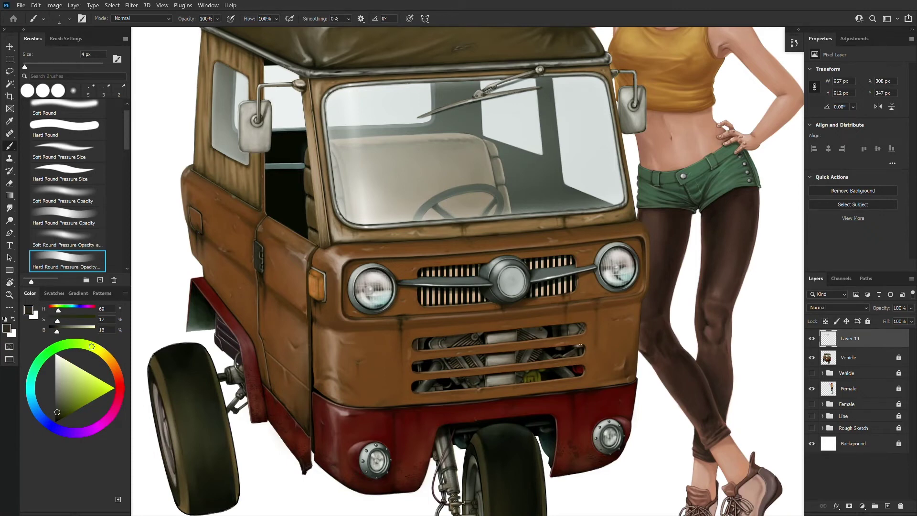
# - Add scratches and grime to the headlight farther from the woman with sampled whites, grays and near-black at 3 to 4 px
pyautogui.press('[')
pyautogui.keyDown('alt'); pyautogui.click(354, 292); pyautogui.keyUp('alt')
pyautogui.keyDown('alt'); pyautogui.click(355, 298); pyautogui.keyUp('alt')
pyautogui.keyDown('alt'); pyautogui.click(355, 300); pyautogui.keyUp('alt')
pyautogui.keyDown('alt'); pyautogui.click(354, 297); pyautogui.keyUp('alt')
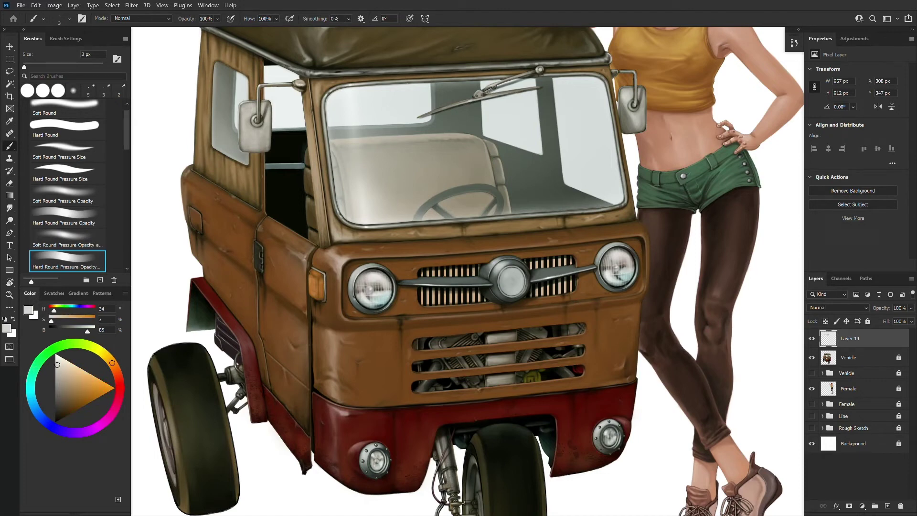
pyautogui.keyDown('alt'); pyautogui.click(383, 267); pyautogui.keyUp('alt')
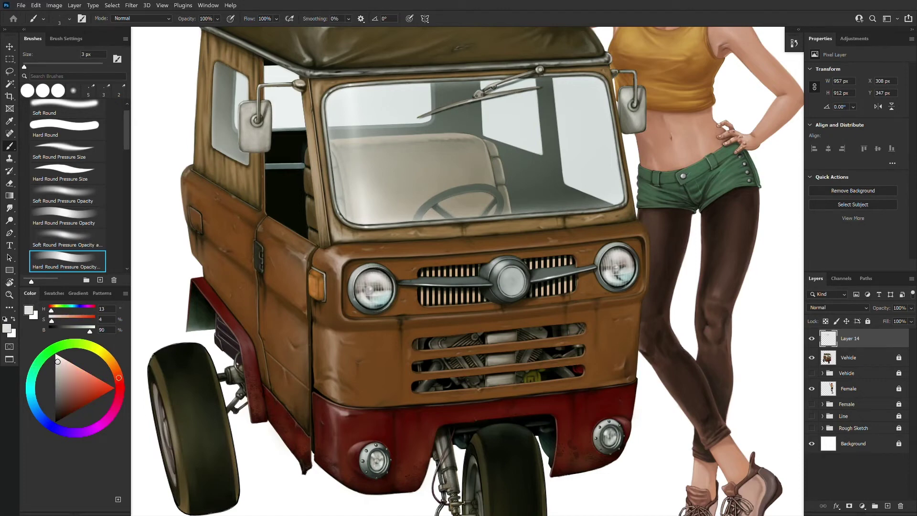
pyautogui.keyDown('alt'); pyautogui.click(358, 303); pyautogui.keyUp('alt')
pyautogui.keyDown('alt'); pyautogui.click(375, 308); pyautogui.keyUp('alt')
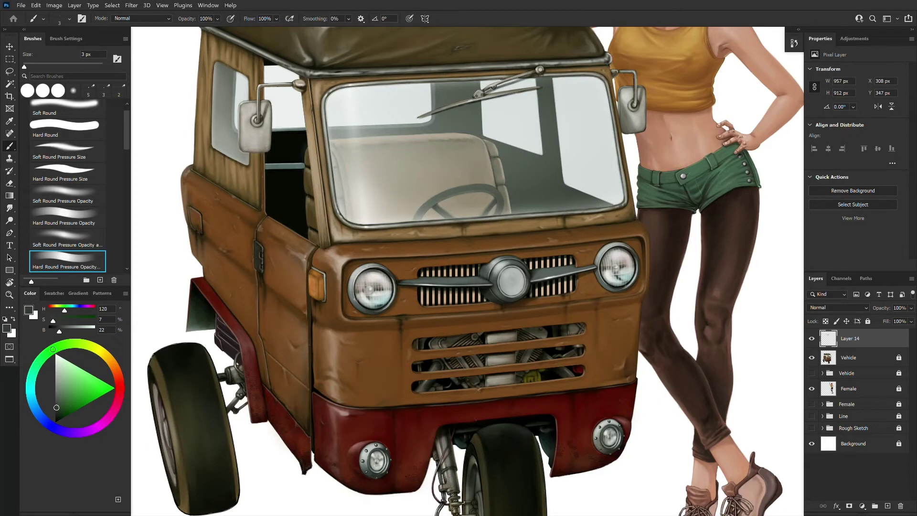
pyautogui.keyDown('alt'); pyautogui.click(354, 298); pyautogui.keyUp('alt')
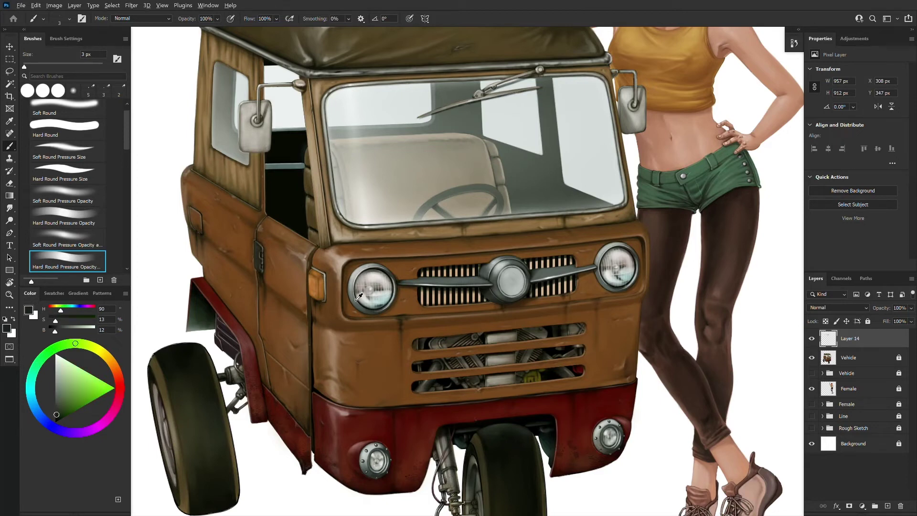
pyautogui.keyDown('alt'); pyautogui.click(353, 296); pyautogui.keyUp('alt')
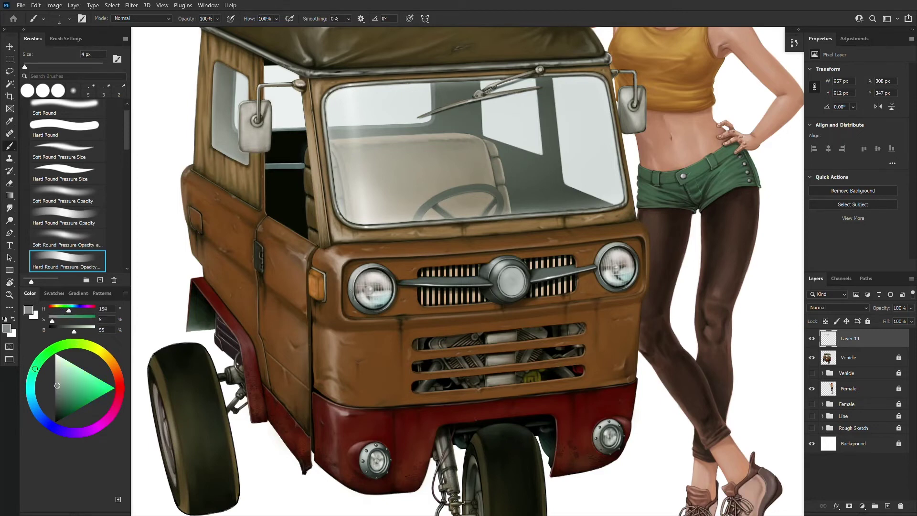
pyautogui.keyDown('alt'); pyautogui.click(363, 298); pyautogui.keyUp('alt')
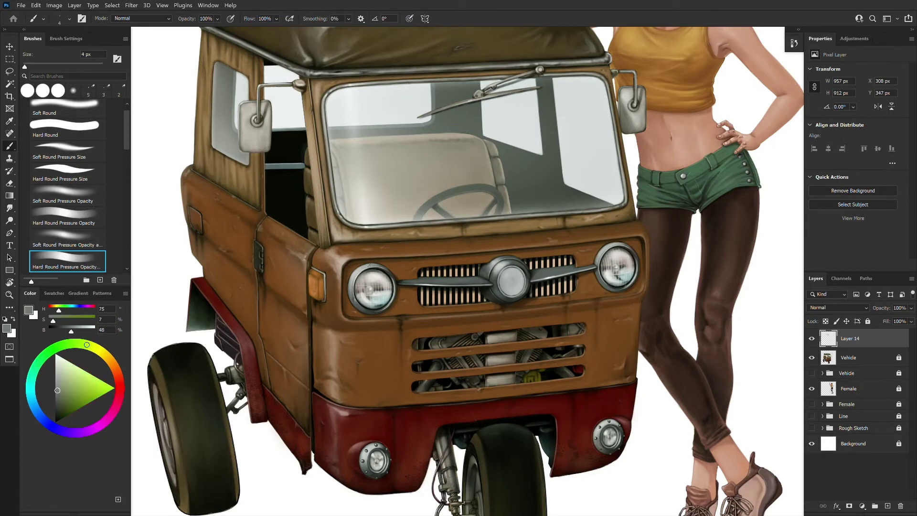
# - Add scratches and reflections to the headlight nearest the woman with sampled near-black and off-white at 3 to 4 px
pyautogui.keyDown('alt'); pyautogui.click(606, 256); pyautogui.keyUp('alt')
pyautogui.press(']')
pyautogui.keyDown('alt'); pyautogui.click(604, 282); pyautogui.keyUp('alt')
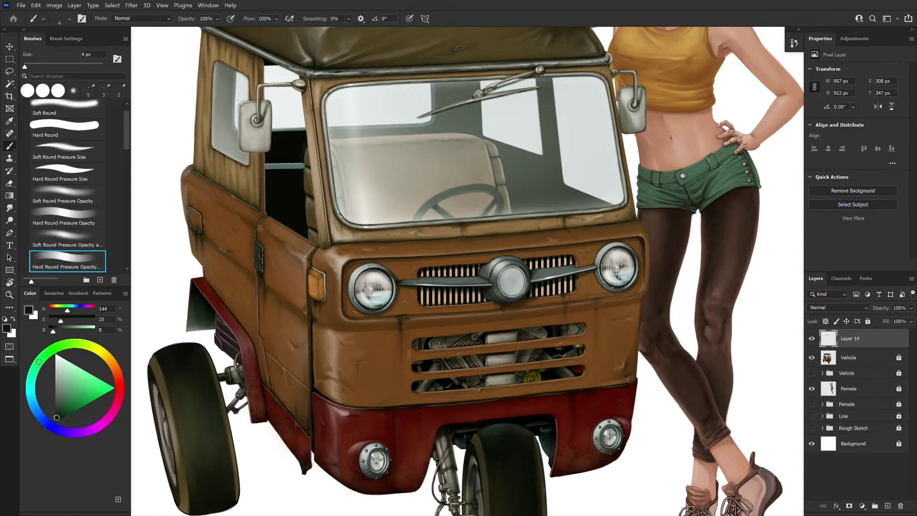
pyautogui.keyDown('alt'); pyautogui.click(620, 267); pyautogui.keyUp('alt')
pyautogui.press('[')
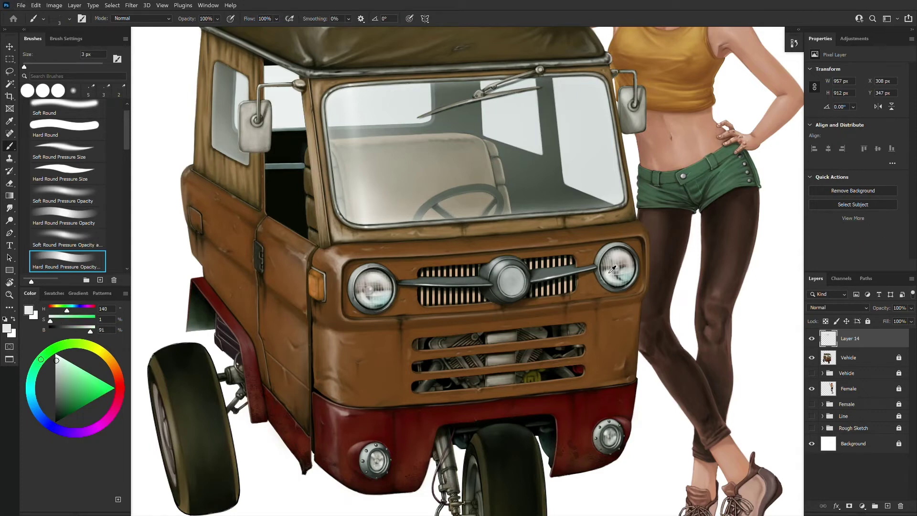
pyautogui.keyDown('alt'); pyautogui.click(603, 250); pyautogui.keyUp('alt')
# - Detail the round emblem's upper rim and the trim bar farther from the woman with sampled grays and near-black at small sizes
pyautogui.keyDown('alt'); pyautogui.click(502, 270); pyautogui.keyUp('alt')
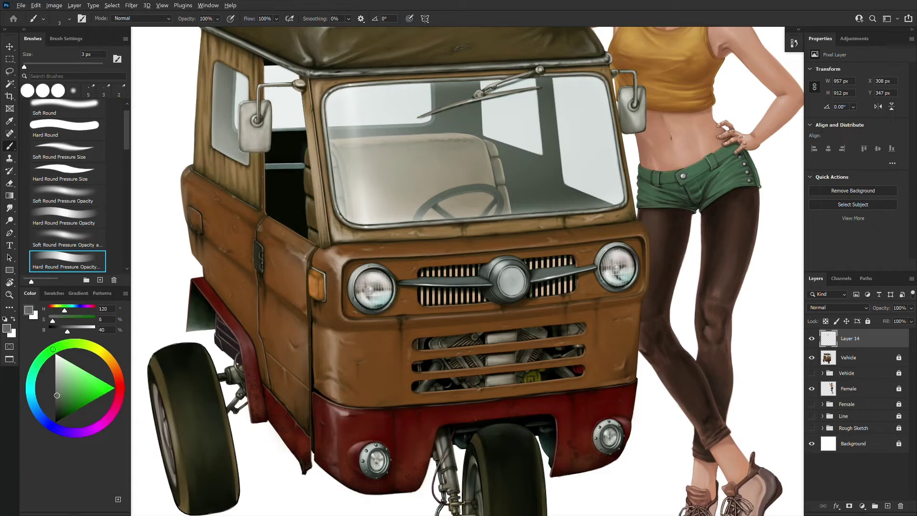
pyautogui.keyDown('alt'); pyautogui.click(499, 268); pyautogui.keyUp('alt')
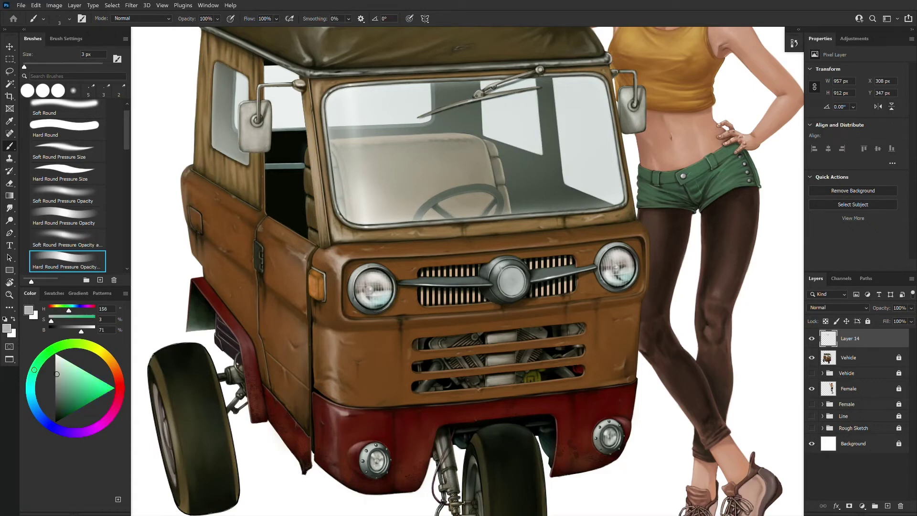
pyautogui.press('[')
pyautogui.keyDown('alt'); pyautogui.click(452, 285); pyautogui.keyUp('alt')
pyautogui.keyDown('alt'); pyautogui.click(470, 278); pyautogui.keyUp('alt')
pyautogui.press(']')
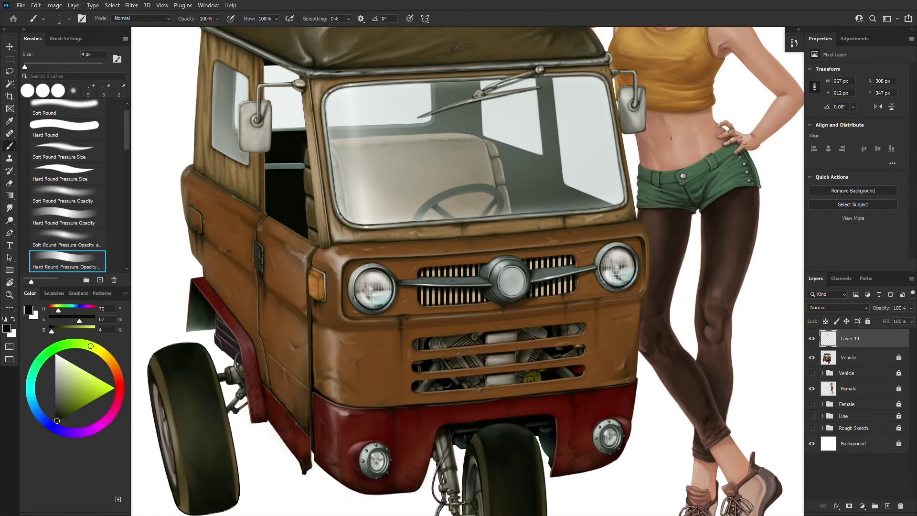
pyautogui.keyDown('alt'); pyautogui.click(461, 280); pyautogui.keyUp('alt')
pyautogui.press(']')
pyautogui.keyDown('alt'); pyautogui.click(444, 282); pyautogui.keyUp('alt')
# - Touch up the metal trim bars on both sides of the emblem with sampled dark gray and near-black at 6 px
pyautogui.keyDown('alt'); pyautogui.click(568, 269); pyautogui.keyUp('alt')
pyautogui.press(']')
pyautogui.keyDown('alt'); pyautogui.click(563, 270); pyautogui.keyUp('alt')
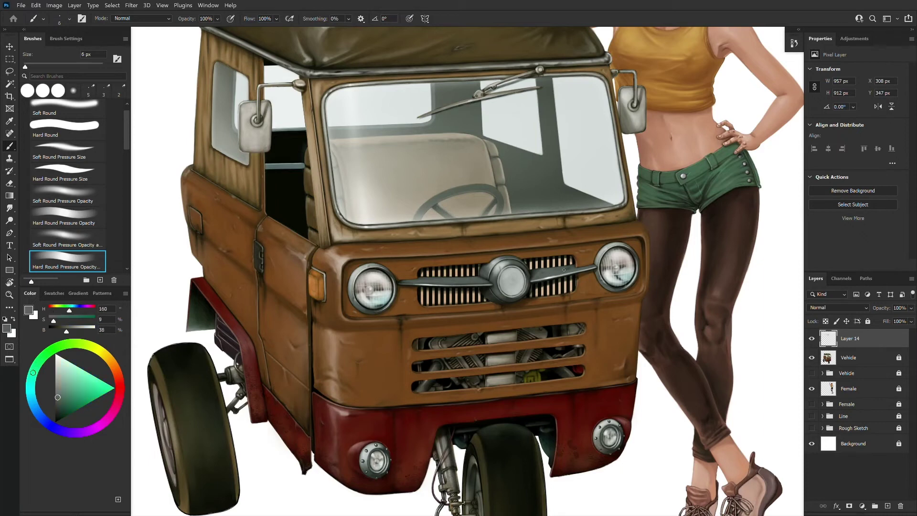
pyautogui.keyDown('alt'); pyautogui.click(422, 280); pyautogui.keyUp('alt')
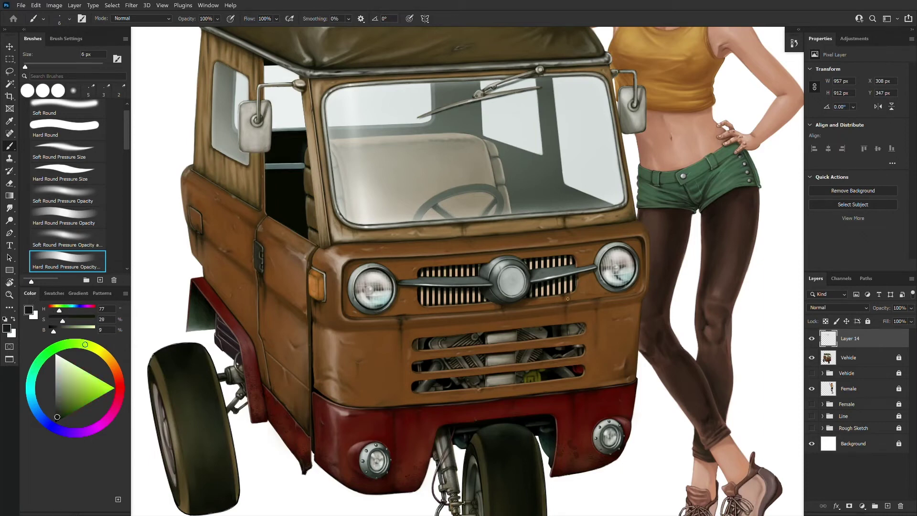
# - Add dents and scratches to the round emblem's rim with sampled near-black, dark gray and light gray at 5 to 6 px
pyautogui.keyDown('alt'); pyautogui.click(509, 289); pyautogui.keyUp('alt')
pyautogui.keyDown('alt'); pyautogui.click(516, 299); pyautogui.keyUp('alt')
pyautogui.keyDown('alt'); pyautogui.click(508, 297); pyautogui.keyUp('alt')
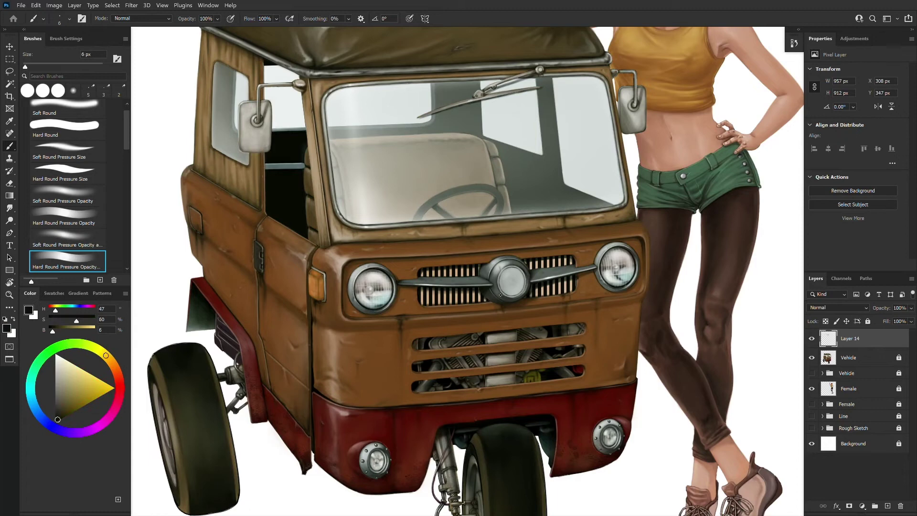
pyautogui.keyDown('alt'); pyautogui.click(500, 289); pyautogui.keyUp('alt')
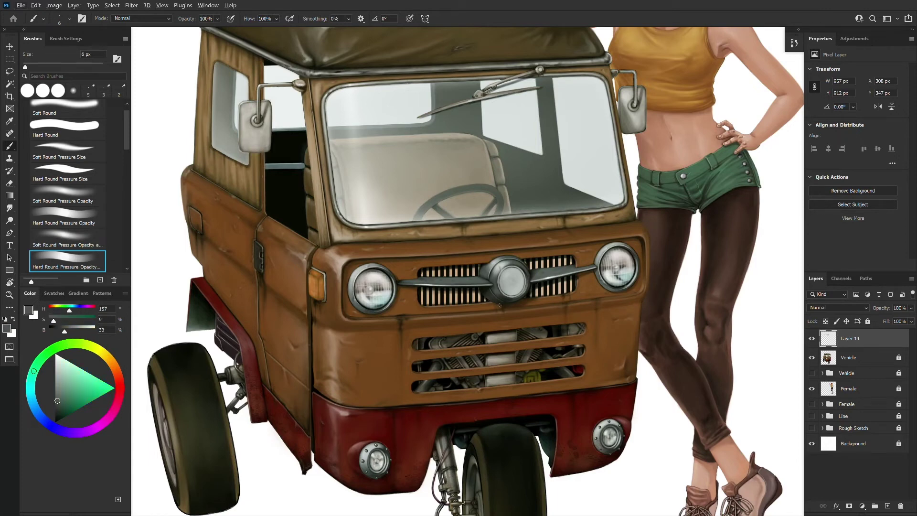
pyautogui.keyDown('alt'); pyautogui.click(509, 302); pyautogui.keyUp('alt')
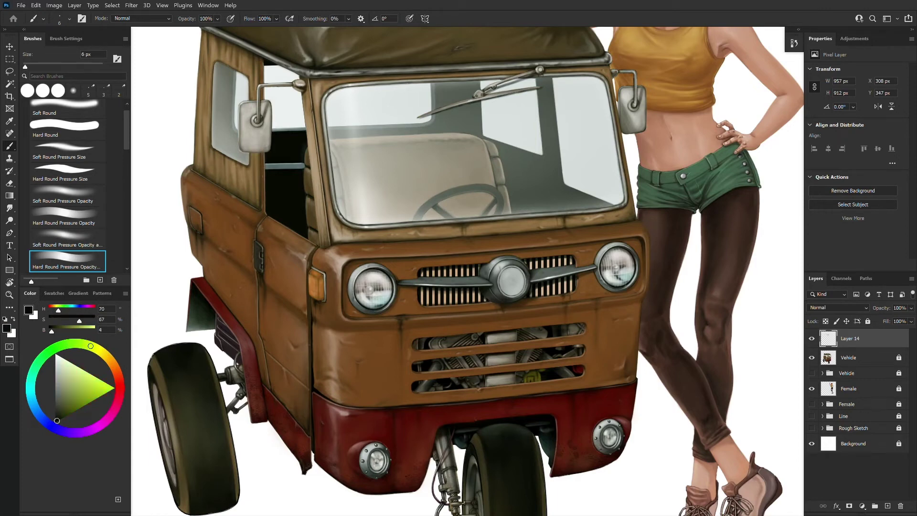
pyautogui.keyDown('alt'); pyautogui.click(495, 265); pyautogui.keyUp('alt')
pyautogui.keyDown('alt'); pyautogui.click(490, 272); pyautogui.keyUp('alt')
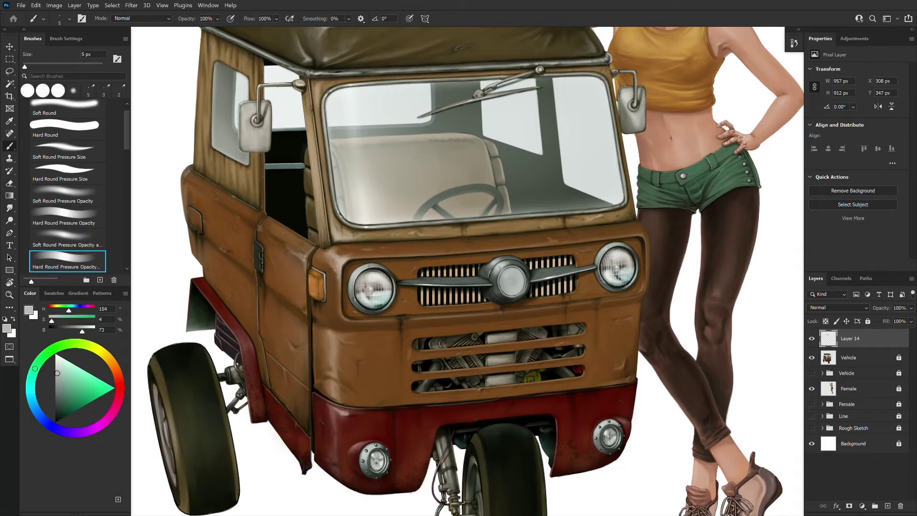
# - Darken details on the trim bar and headlight rim nearest the woman with sampled near-black at 4 to 6 px
pyautogui.keyDown('alt'); pyautogui.click(562, 269); pyautogui.keyUp('alt')
pyautogui.keyDown('alt'); pyautogui.click(559, 270); pyautogui.keyUp('alt')
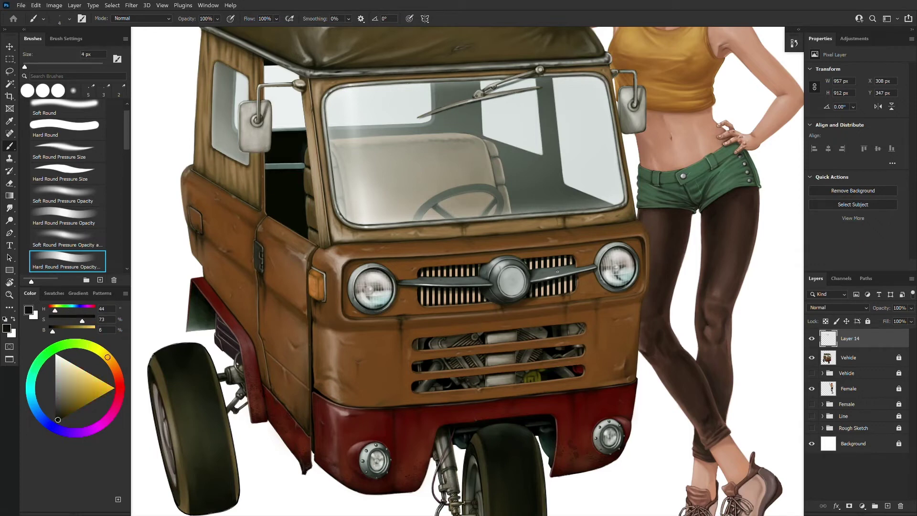
pyautogui.keyDown('alt'); pyautogui.click(619, 289); pyautogui.keyUp('alt')
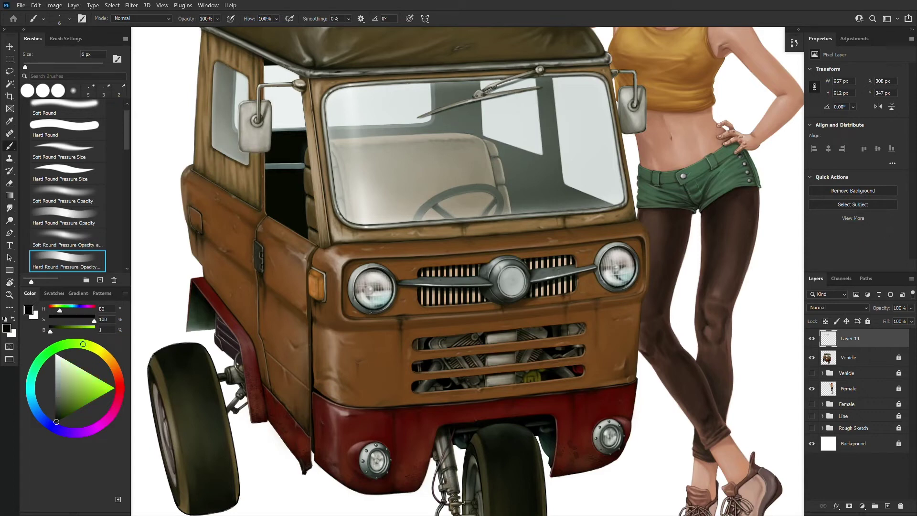
# - Paint fine wear near the orange front panel's lower edge with sampled black, reducing the brush to 4 px
pyautogui.keyDown('alt'); pyautogui.click(381, 392); pyautogui.keyUp('alt')
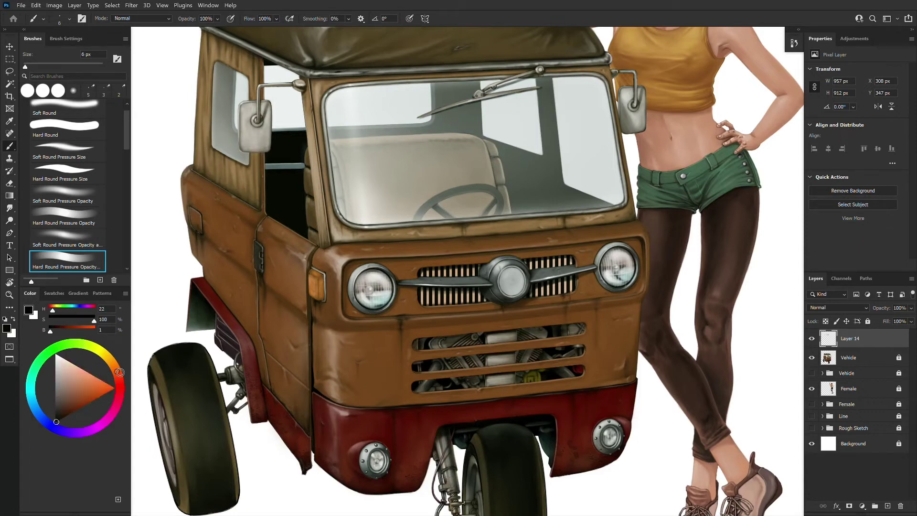
pyautogui.press('[')
pyautogui.press('[')
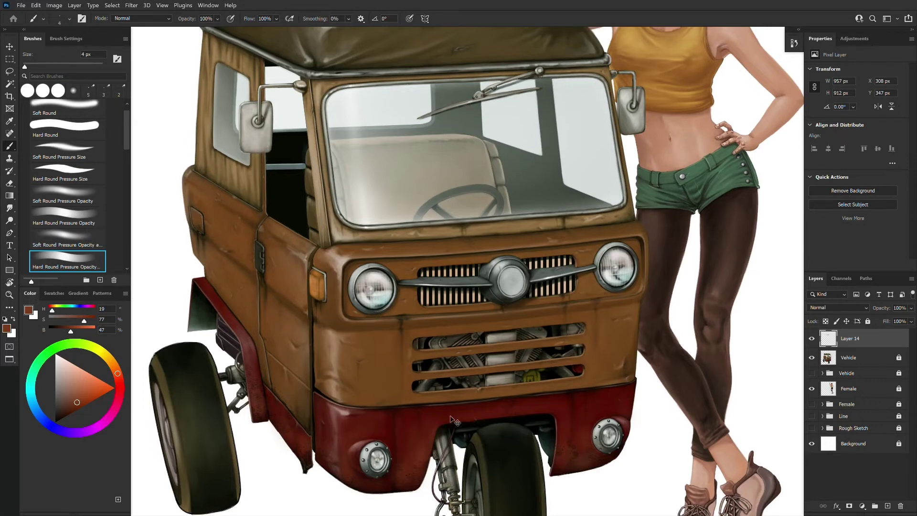
# - Shade the front panel beside the headlight farther from the woman with a Soft Round Pressure Opacity brush in sampled brown at 7 to 10 px
pyautogui.press(',')
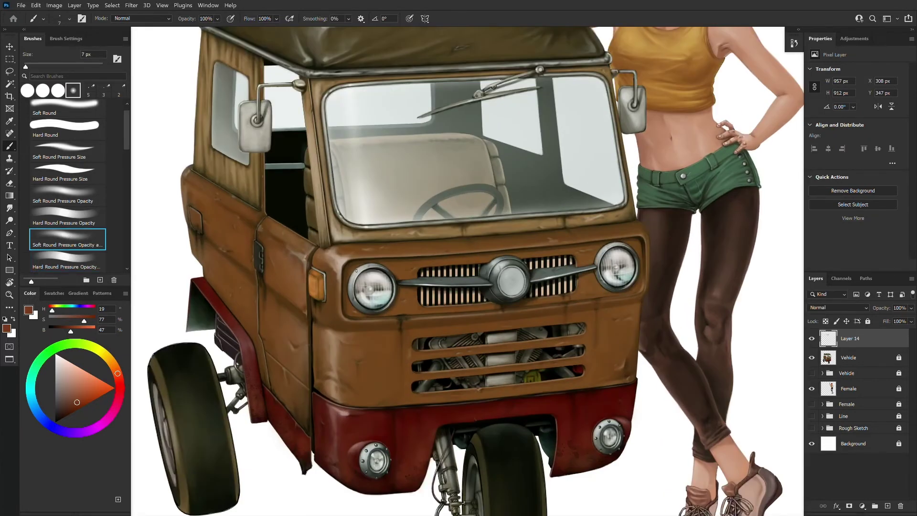
pyautogui.keyDown('alt'); pyautogui.click(391, 304); pyautogui.keyUp('alt')
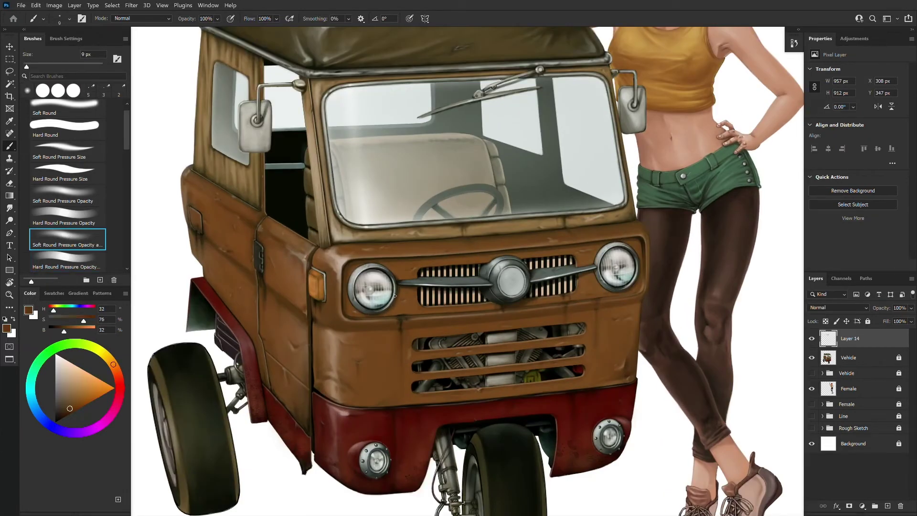
pyautogui.press(']')
pyautogui.press(']')
pyautogui.press('[')
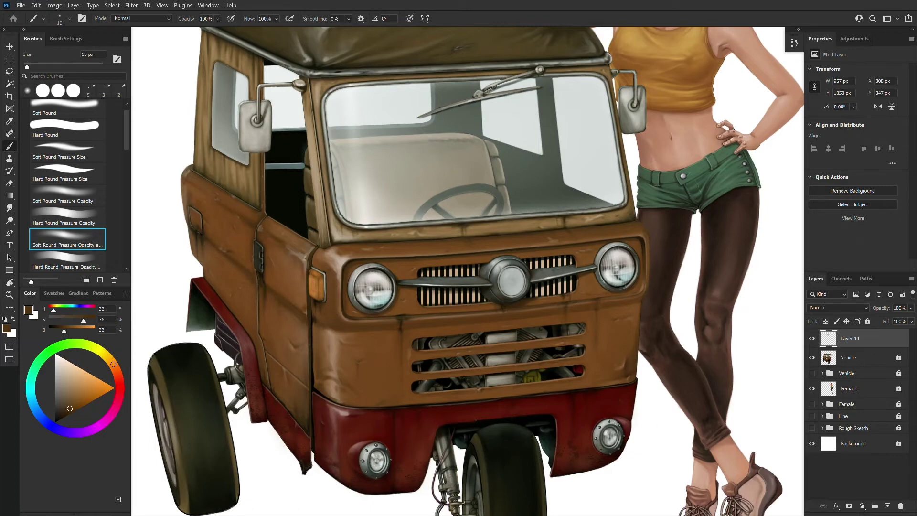
# - Touch up the orange side panel's lower edge above the fender with a Hard Round Pressure Opacity brush in sampled browns at 6 px
pyautogui.hotkey('ctrl', '0')
pyautogui.hotkey('ctrl', '1')
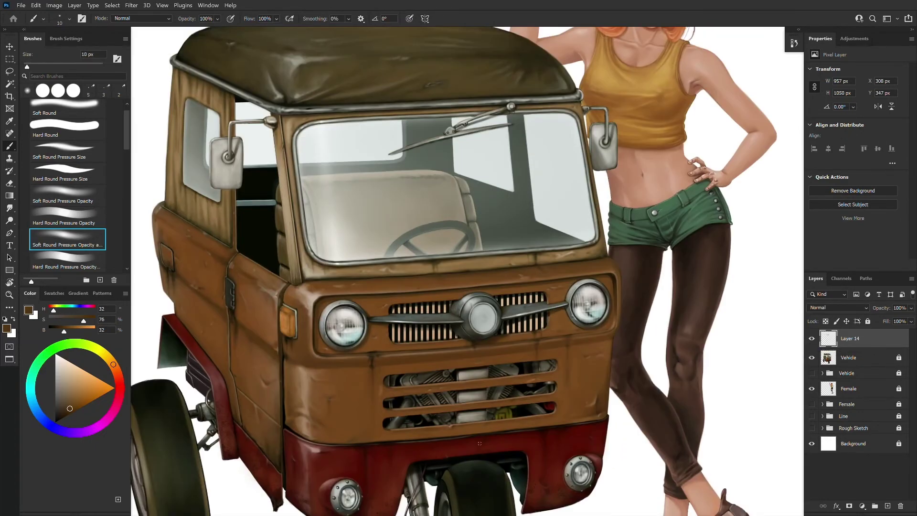
pyautogui.moveTo(479, 437); pyautogui.dragTo(496, 366)
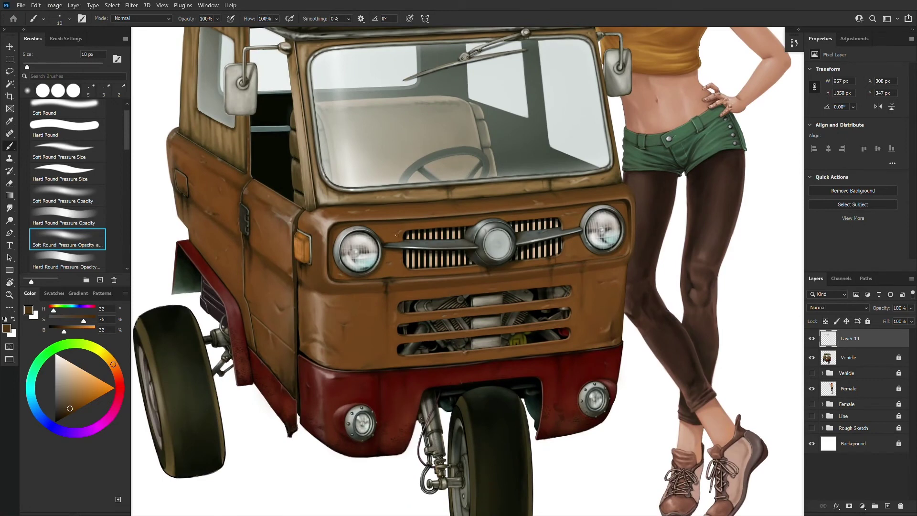
pyautogui.press('.')
pyautogui.keyDown('alt'); pyautogui.click(199, 249); pyautogui.keyUp('alt')
pyautogui.press('[')
pyautogui.press('[')
pyautogui.press('[')
pyautogui.press('[')
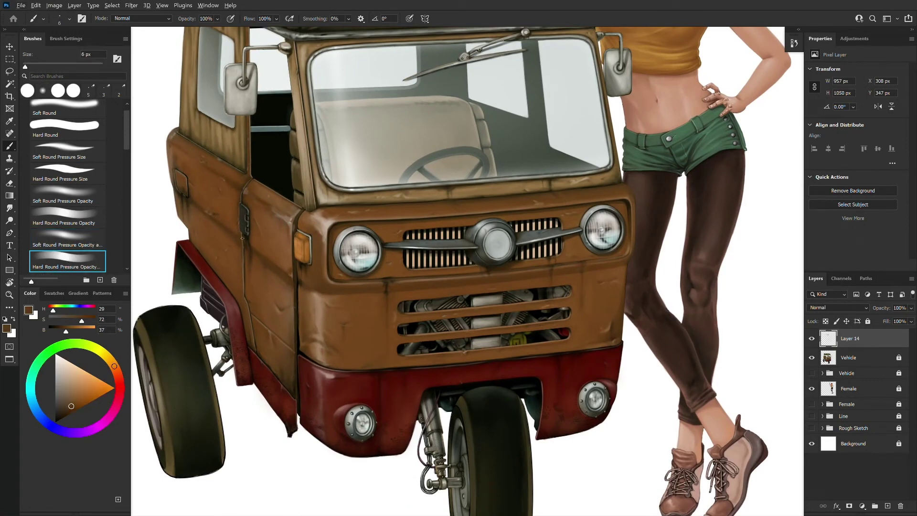
pyautogui.keyDown('alt'); pyautogui.click(220, 270); pyautogui.keyUp('alt')
pyautogui.keyDown('alt'); pyautogui.click(221, 266); pyautogui.keyUp('alt')
# - Paint wear on the red fender and lower side panel with sampled reddish brown, dark red and black at 6 to 8 px
pyautogui.keyDown('alt'); pyautogui.click(241, 361); pyautogui.keyUp('alt')
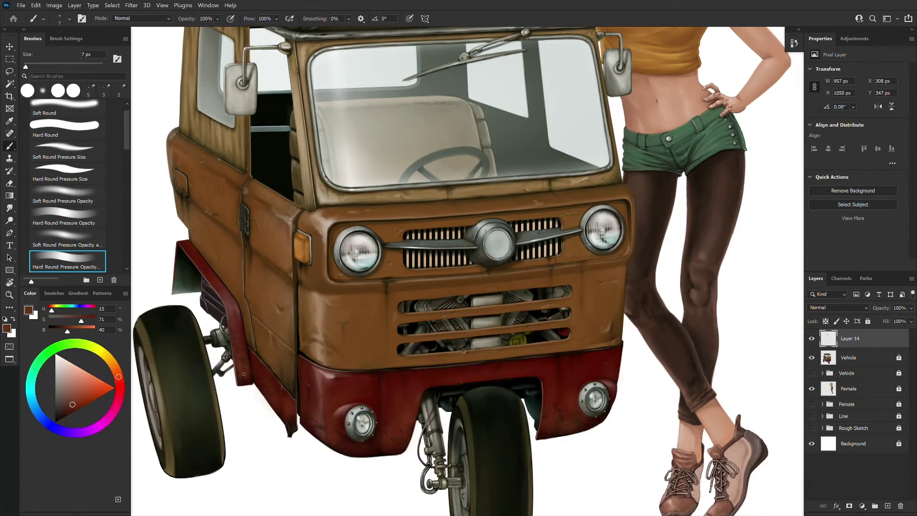
pyautogui.keyDown('alt'); pyautogui.click(237, 348); pyautogui.keyUp('alt')
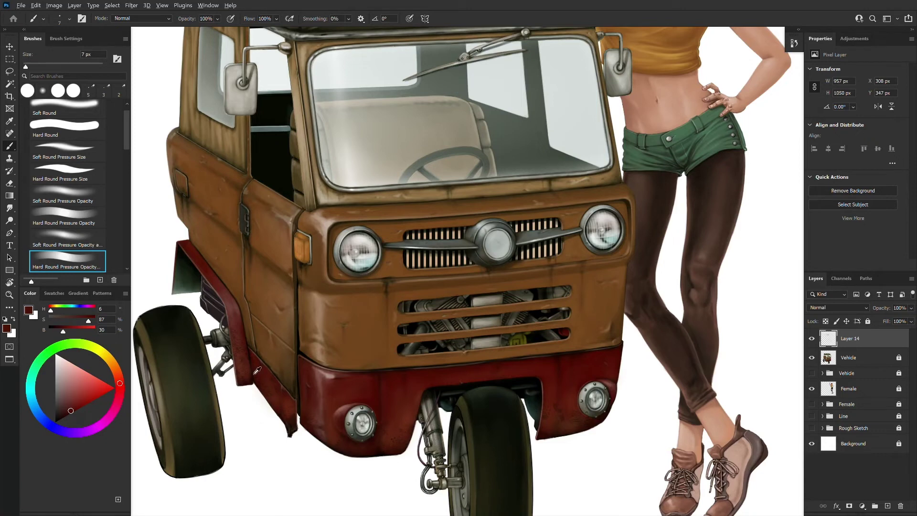
pyautogui.press('d')
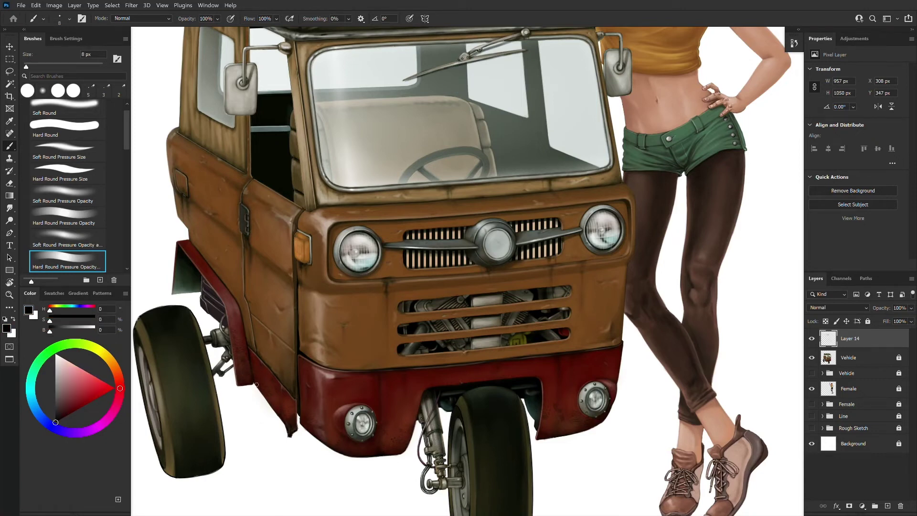
pyautogui.keyDown('alt'); pyautogui.click(254, 363); pyautogui.keyUp('alt')
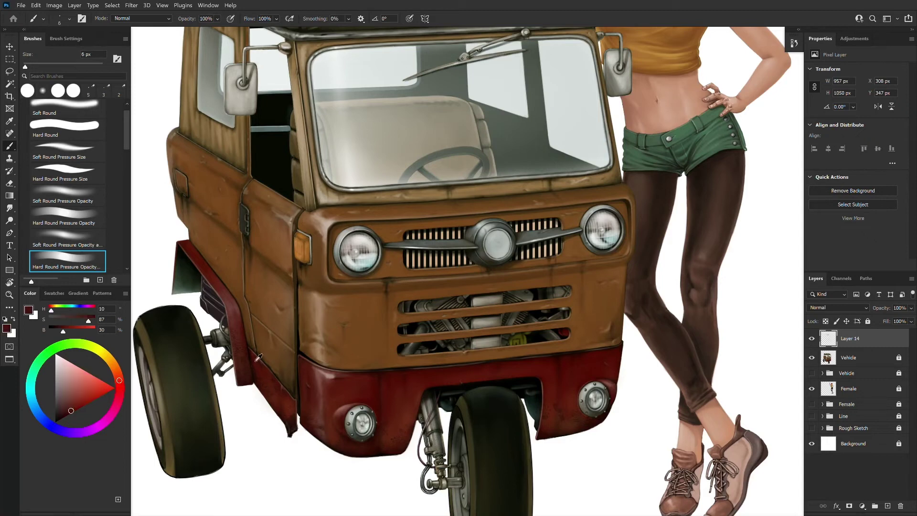
pyautogui.press(']')
pyautogui.press(']')
# - Add grime around the bumper lamp nearest the woman with sampled near-black at 4 px and dark red at 8 px
pyautogui.keyDown('alt'); pyautogui.click(281, 178); pyautogui.keyUp('alt')
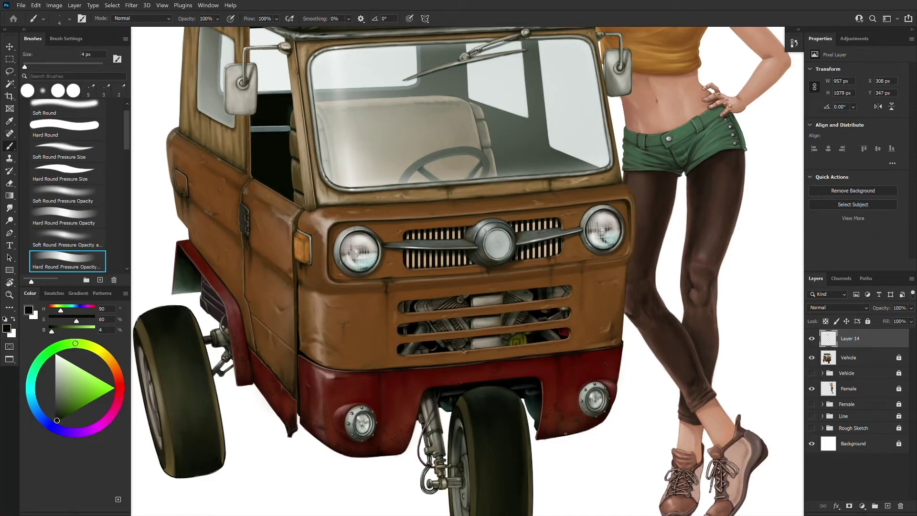
pyautogui.keyDown('alt'); pyautogui.click(577, 404); pyautogui.keyUp('alt')
pyautogui.press(']')
pyautogui.press(']')
pyautogui.press(']')
pyautogui.press(']')
pyautogui.press(']')
pyautogui.press('[')
pyautogui.keyDown('alt'); pyautogui.click(583, 426); pyautogui.keyUp('alt')
pyautogui.keyDown('alt'); pyautogui.click(563, 405); pyautogui.keyUp('alt')
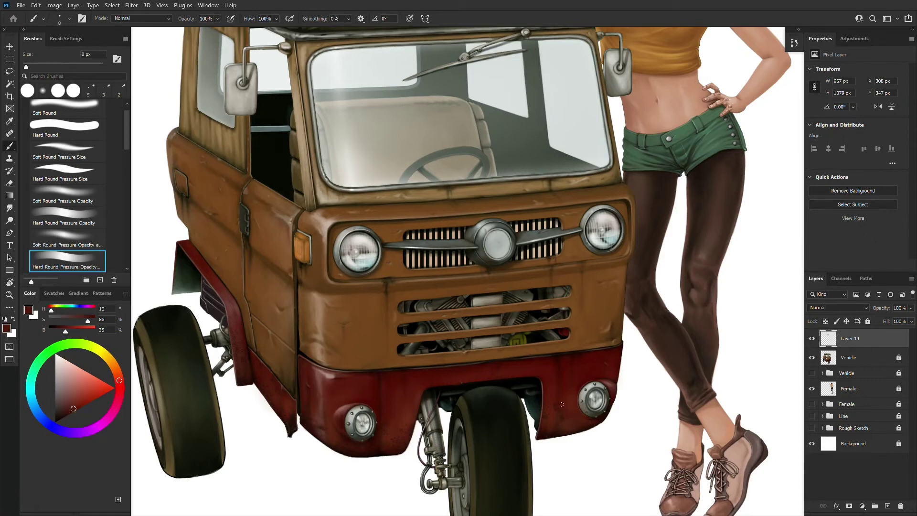
# - Paint wear on the red bumper between the lamp farther from the woman and the front wheel in sampled reds
pyautogui.press(']')
pyautogui.keyDown('alt'); pyautogui.click(409, 419); pyautogui.keyUp('alt')
pyautogui.keyDown('alt'); pyautogui.click(398, 414); pyautogui.keyUp('alt')
pyautogui.keyDown('alt'); pyautogui.click(411, 417); pyautogui.keyUp('alt')
pyautogui.keyDown('alt'); pyautogui.click(413, 420); pyautogui.keyUp('alt')
pyautogui.keyDown('alt'); pyautogui.click(402, 442); pyautogui.keyUp('alt')
pyautogui.keyDown('alt'); pyautogui.click(411, 401); pyautogui.keyUp('alt')
# - Blend wear on the bumper's outer corner and upper middle, and touch up the orange side panel in sampled tones at 9 px
pyautogui.keyDown('alt'); pyautogui.click(336, 443); pyautogui.keyUp('alt')
pyautogui.keyDown('alt'); pyautogui.click(337, 410); pyautogui.keyUp('alt')
pyautogui.press('[')
pyautogui.keyDown('alt'); pyautogui.click(438, 383); pyautogui.keyUp('alt')
pyautogui.keyDown('alt'); pyautogui.click(527, 372); pyautogui.keyUp('alt')
pyautogui.keyDown('alt'); pyautogui.click(235, 319); pyautogui.keyUp('alt')
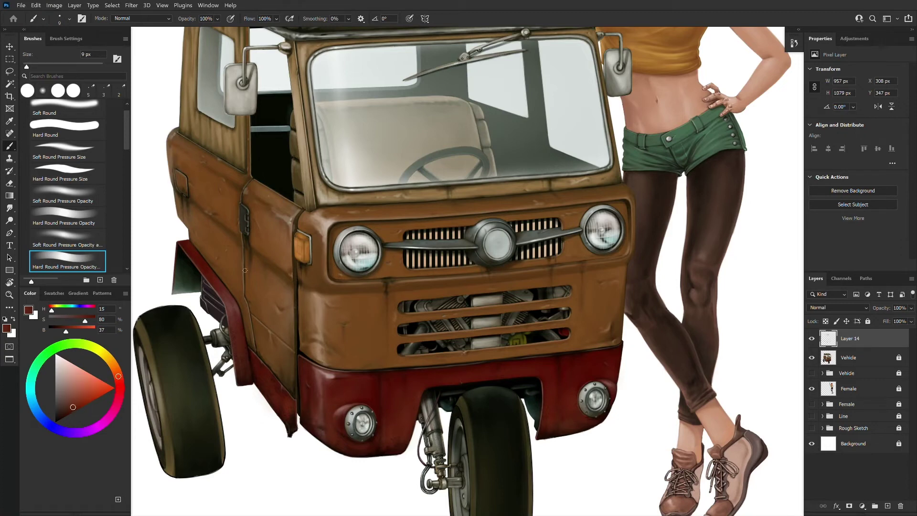
# - Choose a Kyle's Spatter brush and add a new layer clipped to the Vehicle layer
pyautogui.hotkey('ctrl', '0')
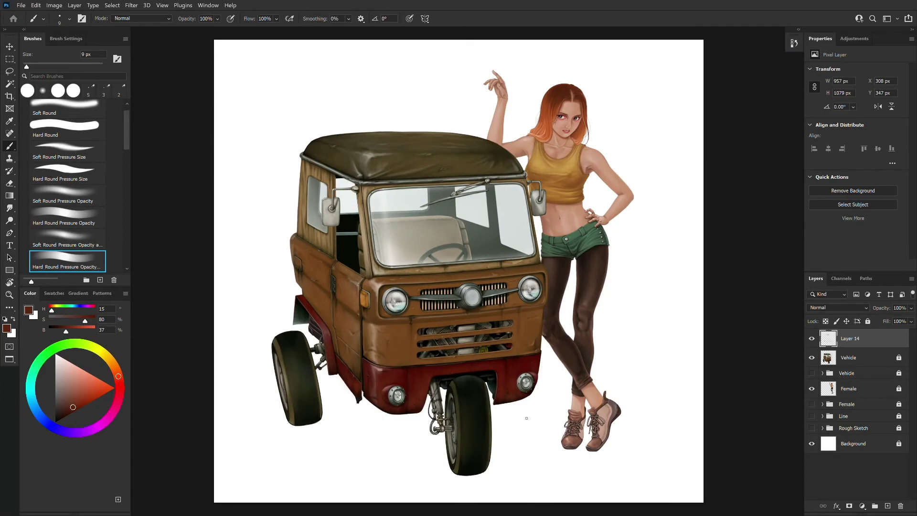
pyautogui.hotkey('ctrl', '1')
pyautogui.hotkey('ctrl', '-')
pyautogui.moveTo(461, 491); pyautogui.dragTo(442, 357)
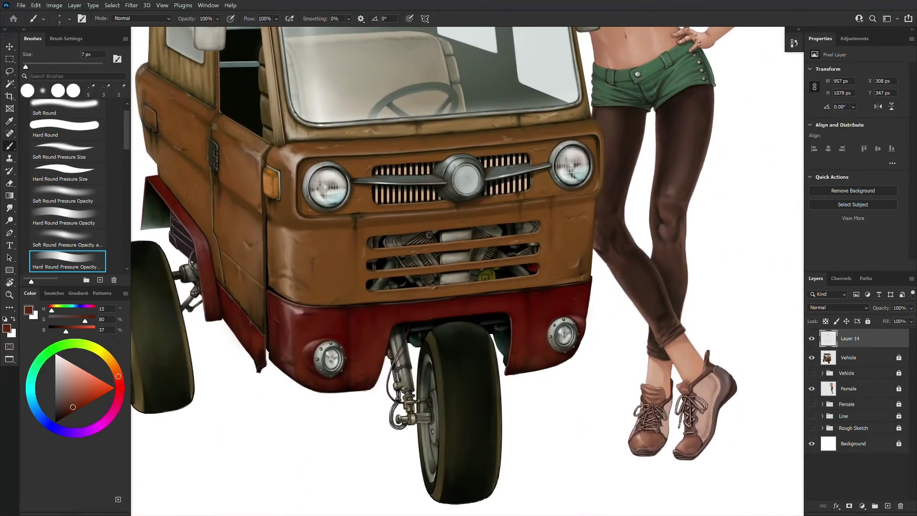
pyautogui.scroll(-6, 66, 191)
pyautogui.click(67, 227)
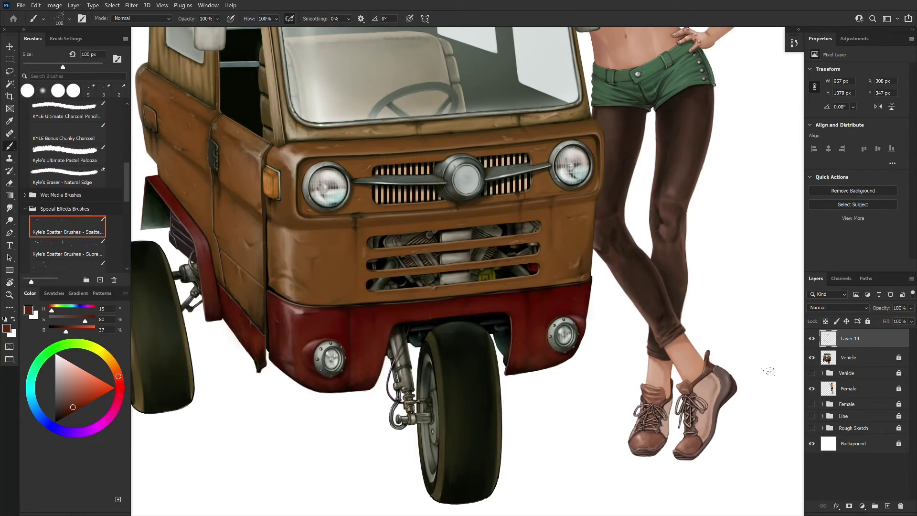
pyautogui.click(832, 358)
pyautogui.click(888, 506)
pyautogui.keyDown('alt'); pyautogui.click(834, 367); pyautogui.keyUp('alt')
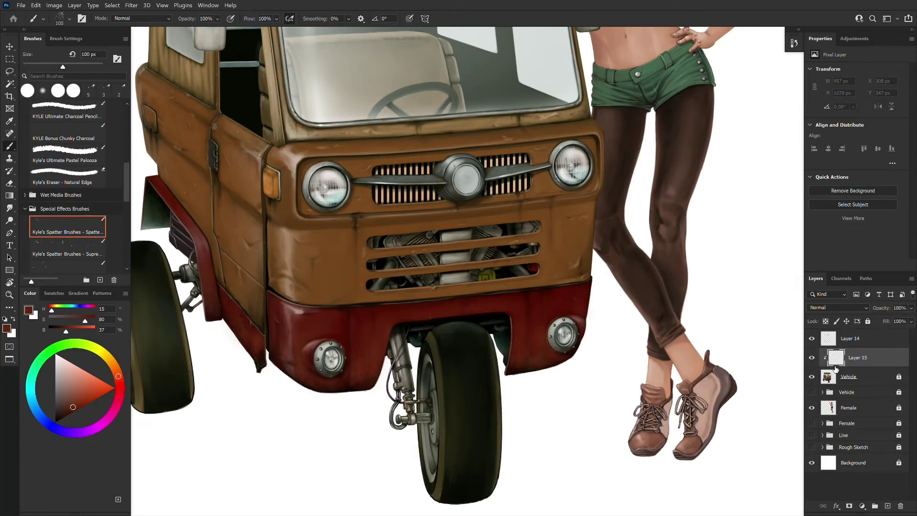
# - Spatter black grime over the front suspension and wheel hub on Layer 15 at 50 px
pyautogui.click(55, 422)
pyautogui.press('[')
pyautogui.press('[')
pyautogui.press('[')
pyautogui.press('[')
pyautogui.press('[')
pyautogui.moveTo(409, 397)
pyautogui.mouseDown()
pyautogui.moveTo(414, 359)
pyautogui.moveTo(411, 427)
pyautogui.mouseUp()
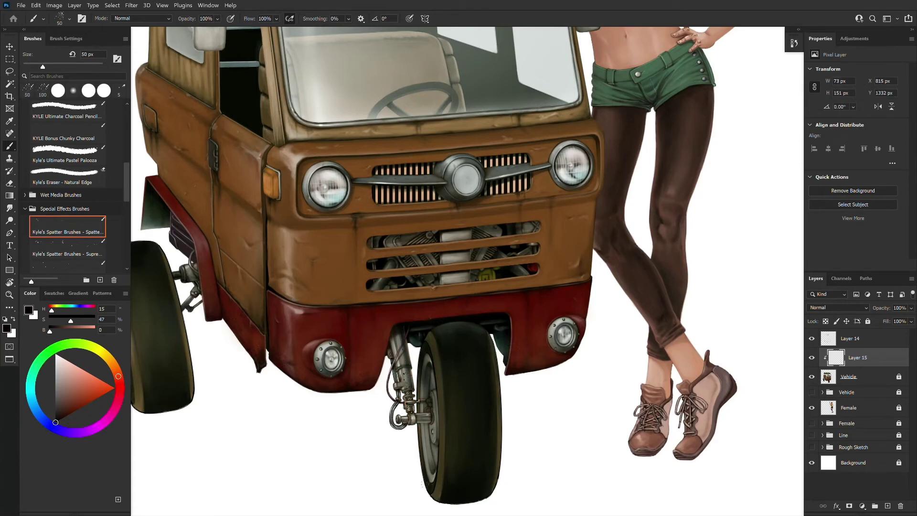
pyautogui.click(396, 422)
pyautogui.hotkey('ctrl', '-')
pyautogui.hotkey('ctrl', '-')
pyautogui.hotkey('ctrl', '+')
pyautogui.hotkey('ctrl', '+')
# - Spatter black grime on the rear axle area, reducing the brush to 30 px, and lower Layer 15's opacity to 63%
pyautogui.moveTo(889, 311)
pyautogui.mouseDown()
pyautogui.moveTo(858, 314)
pyautogui.moveTo(881, 311)
pyautogui.mouseUp()
pyautogui.click(179, 276)
pyautogui.press('[')
pyautogui.press('[')
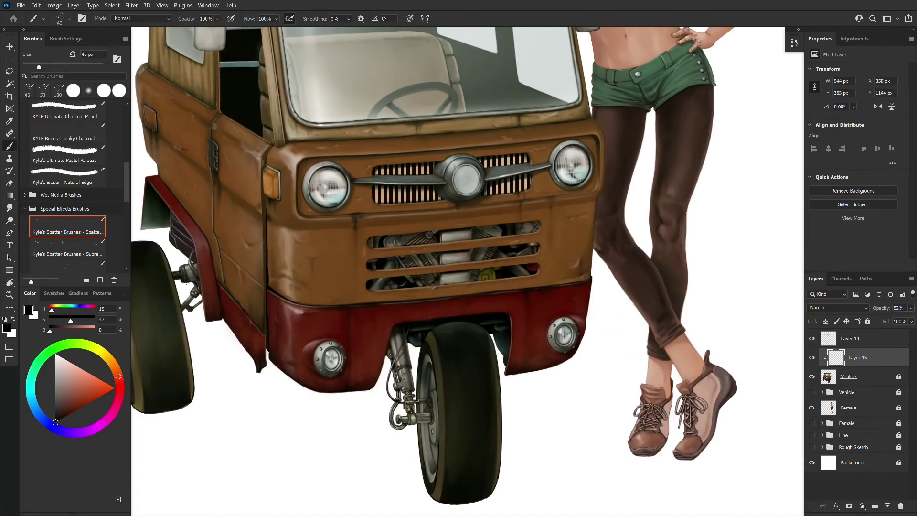
pyautogui.press('[')
pyautogui.press('[')
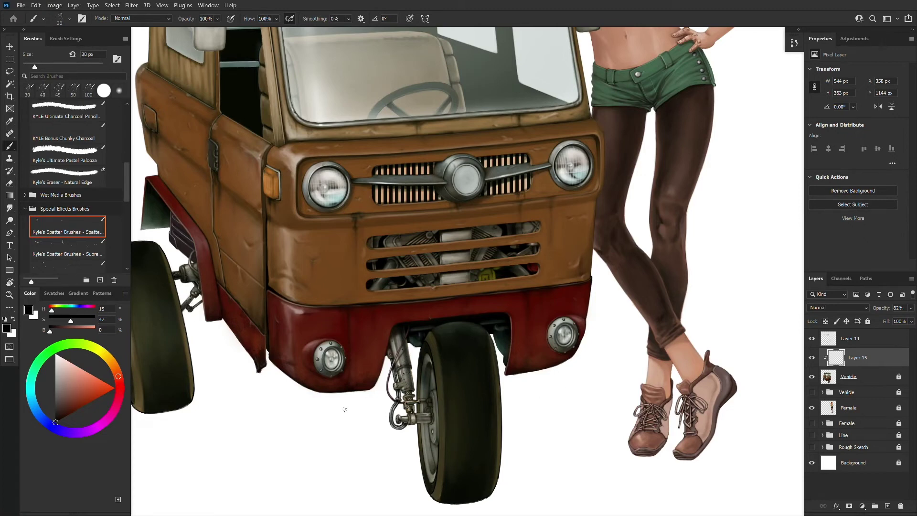
pyautogui.moveTo(883, 312); pyautogui.dragTo(876, 310)
pyautogui.hotkey('ctrl', '0')
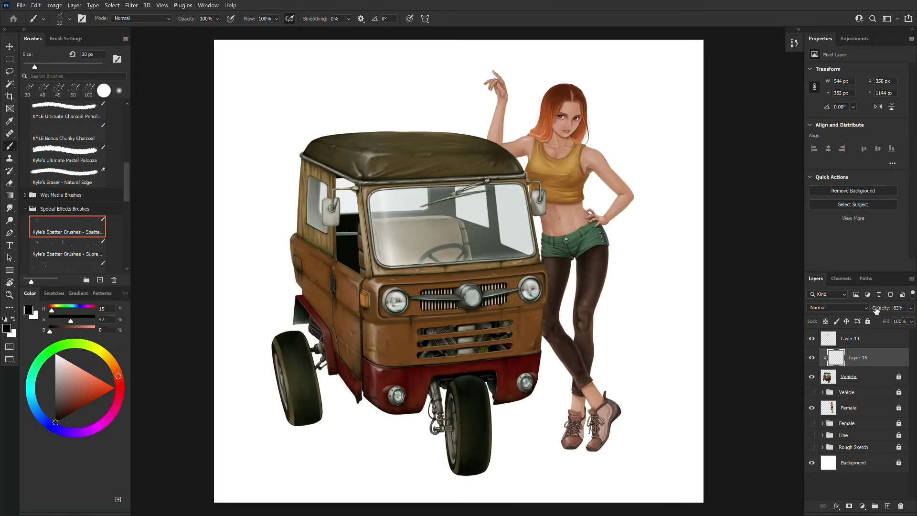
# - Paint black wear on the front and rear wheel rims with a Hard Round Pressure Opacity brush at 7 px
pyautogui.hotkey('ctrl', '+')
pyautogui.hotkey('ctrl', '+')
pyautogui.moveTo(466, 444); pyautogui.dragTo(498, 278)
pyautogui.moveTo(125, 169)
pyautogui.mouseDown()
pyautogui.moveTo(124, 107)
pyautogui.moveTo(125, 145)
pyautogui.mouseUp()
pyautogui.click(67, 268)
pyautogui.press('[')
pyautogui.press('[')
pyautogui.press('[')
pyautogui.press('[')
pyautogui.press('[')
pyautogui.press('[')
pyautogui.press('[')
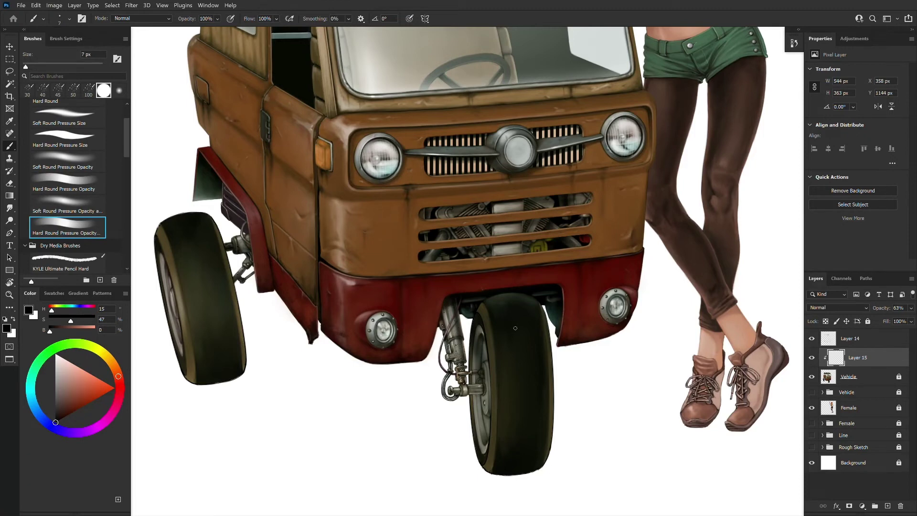
pyautogui.moveTo(478, 398); pyautogui.dragTo(480, 398)
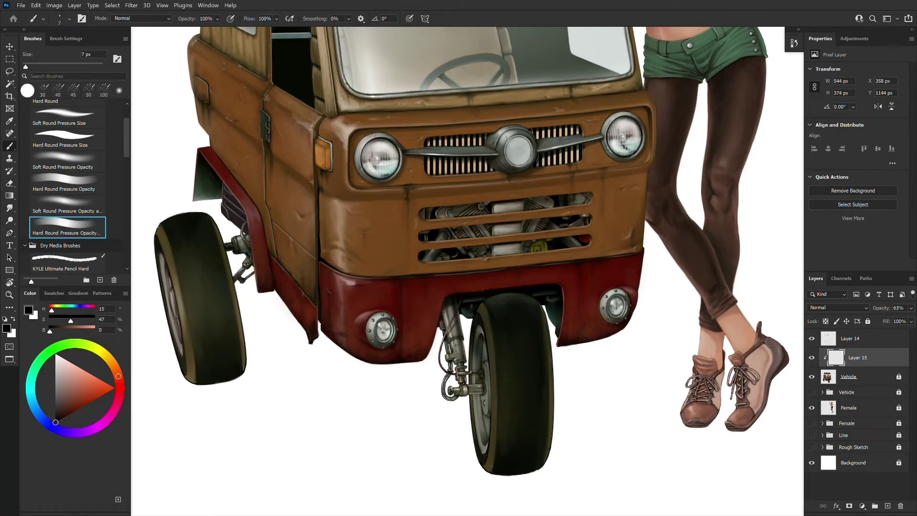
pyautogui.moveTo(163, 263); pyautogui.dragTo(161, 269)
# - Add scratches to the wheel rims in sampled medium and dark gray, using the brush at 3 to 6 px
pyautogui.keyDown('alt'); pyautogui.click(477, 348); pyautogui.keyUp('alt')
pyautogui.press('[')
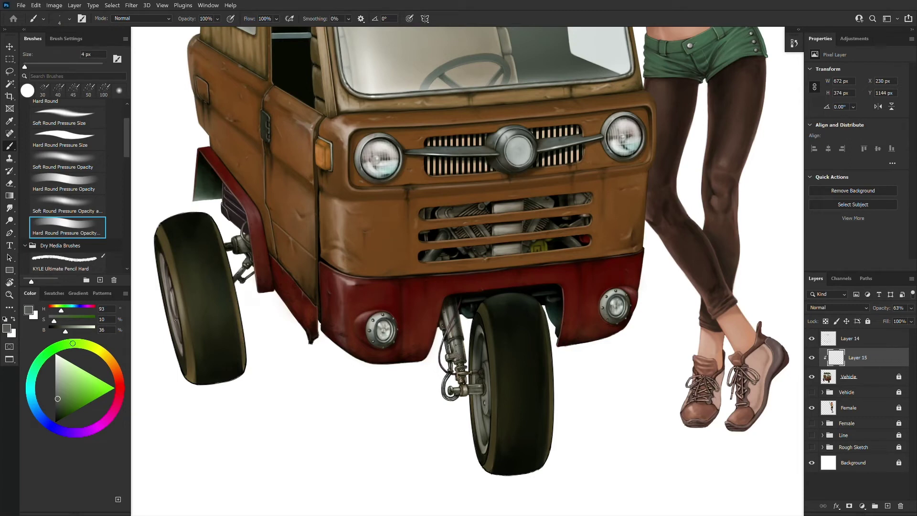
pyautogui.keyDown('alt'); pyautogui.click(167, 273); pyautogui.keyUp('alt')
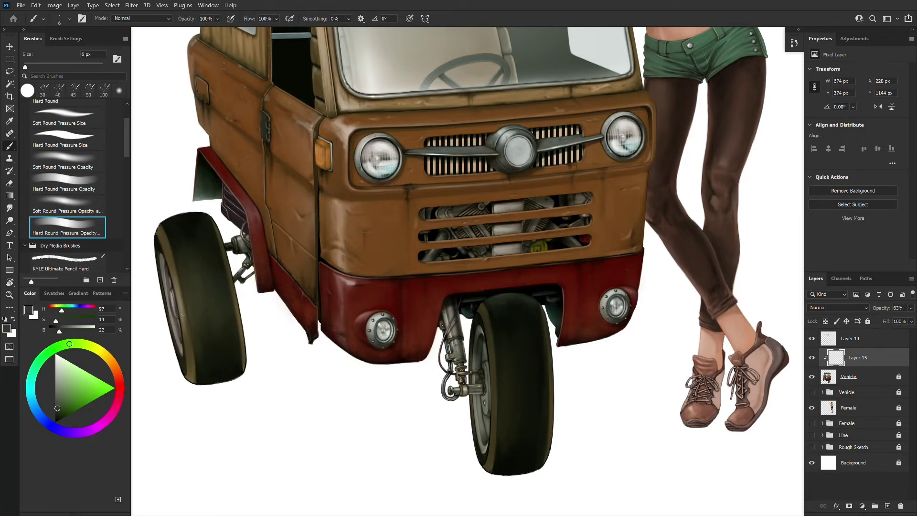
pyautogui.moveTo(174, 300); pyautogui.dragTo(175, 312)
pyautogui.press('[')
pyautogui.press('[')
pyautogui.press('[')
# - Paint white highlights along the rear wheel rim with the brush at 3 to 7 px
pyautogui.keyDown('alt'); pyautogui.click(295, 402); pyautogui.keyUp('alt')
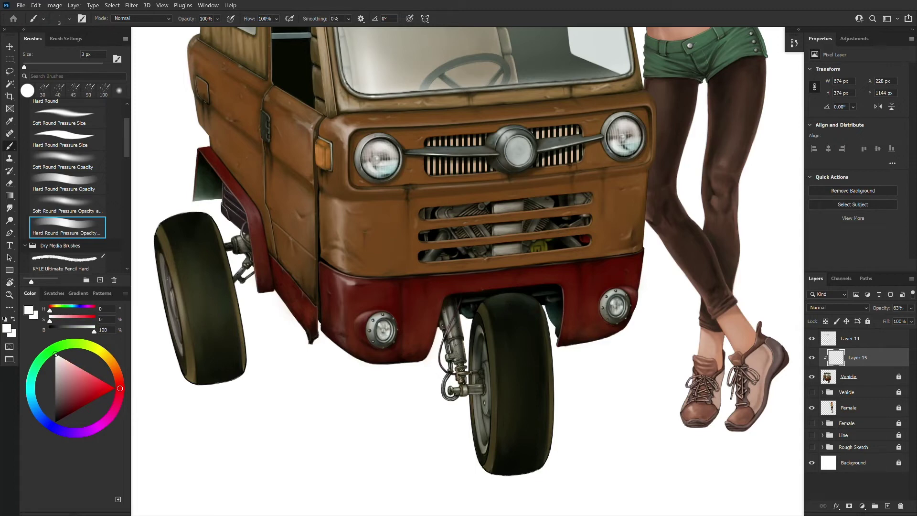
pyautogui.press(']')
pyautogui.press(']')
pyautogui.press(']')
pyautogui.press(']')
pyautogui.moveTo(177, 334)
pyautogui.mouseDown()
pyautogui.moveTo(180, 347)
pyautogui.moveTo(174, 321)
pyautogui.moveTo(181, 348)
pyautogui.mouseUp()
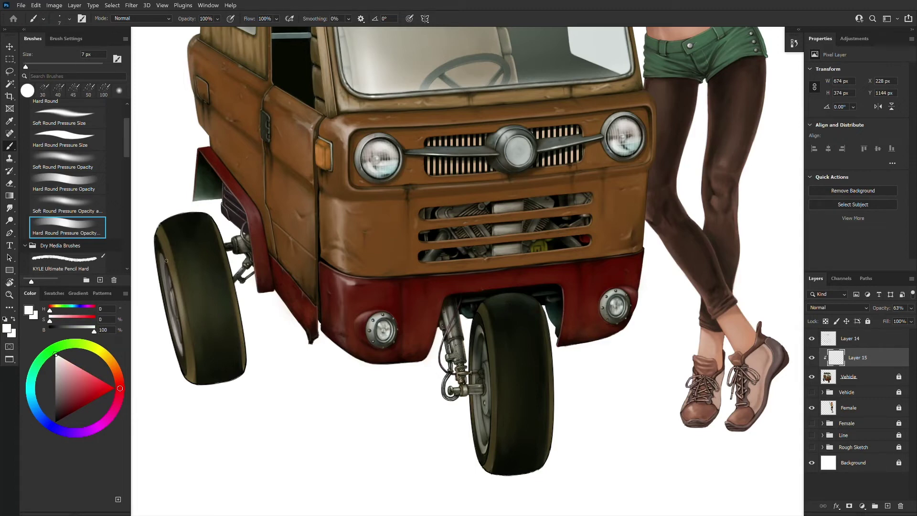
# - Refine the rear wheel rim and front suspension with sampled dark, medium and light grays at 5 px
pyautogui.keyDown('alt'); pyautogui.click(183, 328); pyautogui.keyUp('alt')
pyautogui.press('[')
pyautogui.press('[')
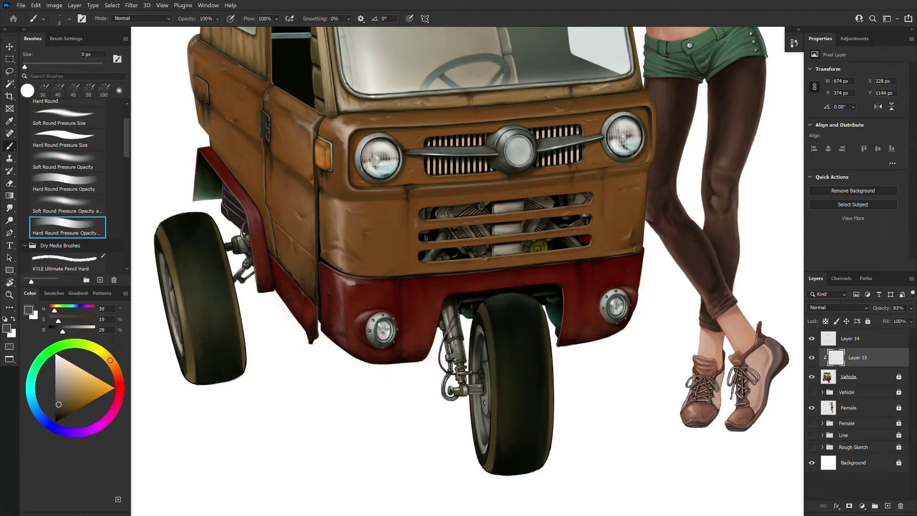
pyautogui.keyDown('alt'); pyautogui.click(173, 321); pyautogui.keyUp('alt')
pyautogui.keyDown('alt'); pyautogui.click(175, 319); pyautogui.keyUp('alt')
pyautogui.keyDown('alt'); pyautogui.click(174, 329); pyautogui.keyUp('alt')
pyautogui.keyDown('alt'); pyautogui.click(172, 319); pyautogui.keyUp('alt')
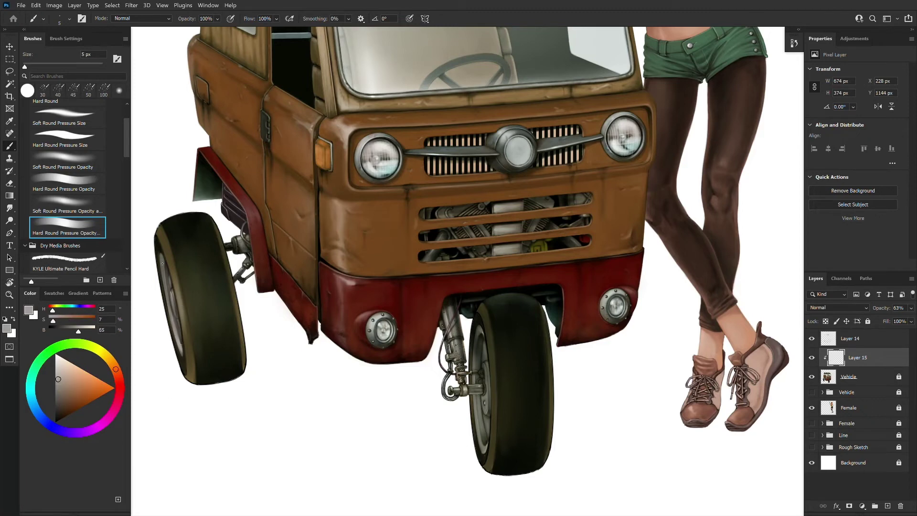
pyautogui.keyDown('alt'); pyautogui.click(176, 334); pyautogui.keyUp('alt')
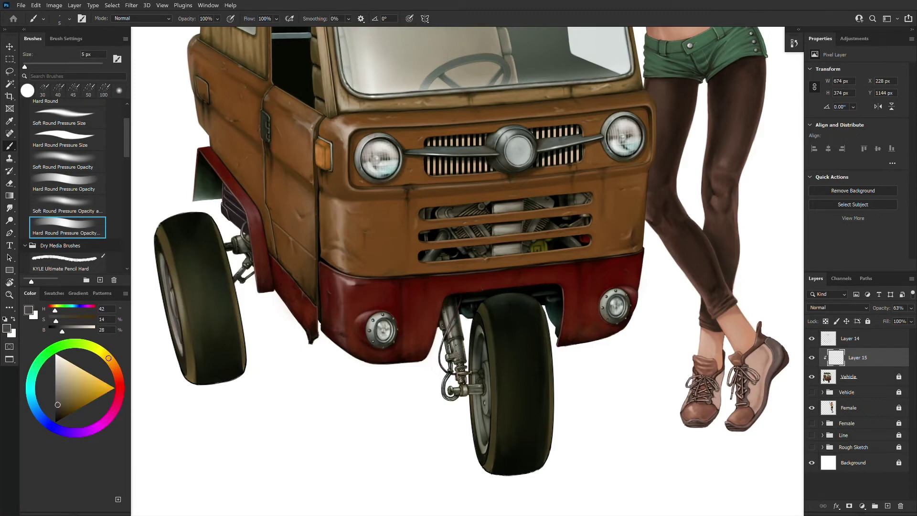
pyautogui.keyDown('alt'); pyautogui.click(458, 350); pyautogui.keyUp('alt')
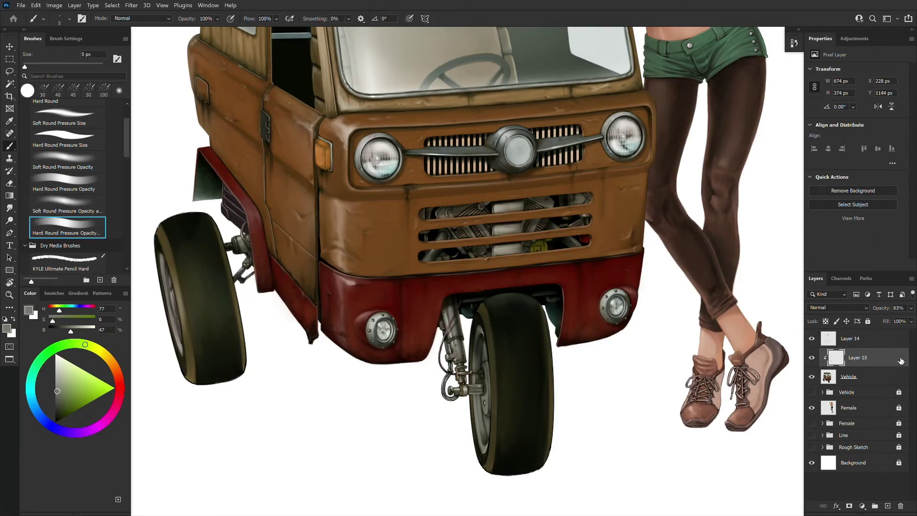
# - Spatter sampled near-black over the front wheel's lower rim with the Kyle's Spatter brush at 50 px
pyautogui.moveTo(126, 157); pyautogui.dragTo(126, 199)
pyautogui.click(84, 238)
pyautogui.keyDown('alt'); pyautogui.click(511, 379); pyautogui.keyUp('alt')
pyautogui.press('[')
pyautogui.press('[')
pyautogui.press('[')
pyautogui.press('[')
pyautogui.press('[')
pyautogui.press('[')
pyautogui.press('[')
pyautogui.click(486, 446)
pyautogui.hotkey('ctrl', 'z')
pyautogui.press('[')
pyautogui.press('[')
pyautogui.press('[')
pyautogui.press('[')
pyautogui.click(486, 445)
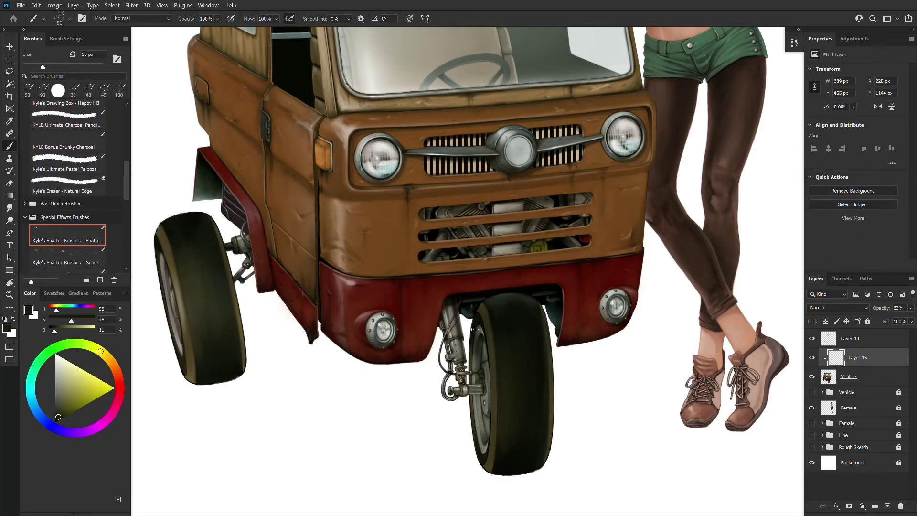
pyautogui.click(492, 449)
# - Spatter near-black on the front wheel hub and rear wheel rim, progressively reducing the brush size
pyautogui.press('[')
pyautogui.press('[')
pyautogui.click(471, 412)
pyautogui.press('[')
pyautogui.click(170, 299)
pyautogui.press('[')
pyautogui.click(167, 296)
# - Lower Layer 15's opacity further, merge it into the Vehicle layer and make Layer 14 active
pyautogui.moveTo(887, 308); pyautogui.dragTo(879, 311)
pyautogui.hotkey('ctrl', 'e')
pyautogui.click(859, 340)
# - Spatter near-black on the bumper's lower edge beside the front wheel on Layer 14 at 50 px
pyautogui.press(']')
pyautogui.press(']')
pyautogui.press(']')
pyautogui.press(']')
pyautogui.press(']')
pyautogui.press(']')
pyautogui.click(416, 345)
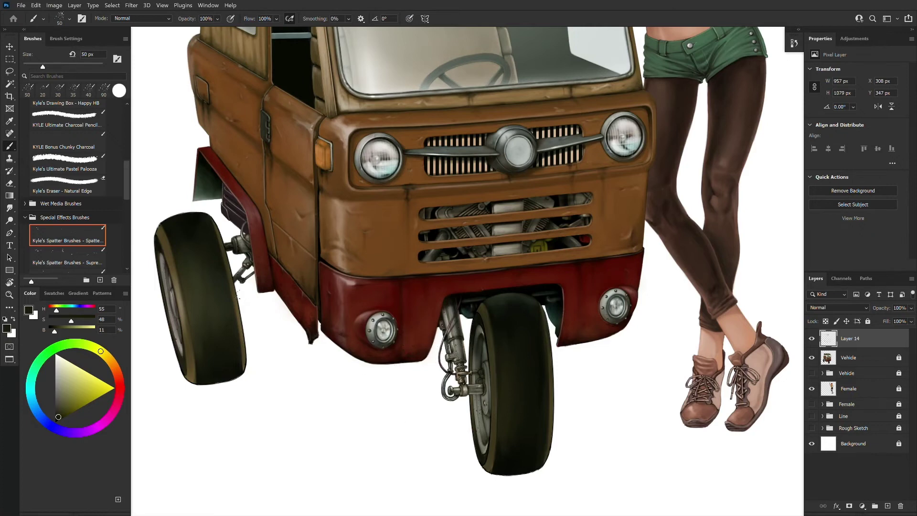
# - Paint the red side panel's lower corner with a Hard Round Pressure Opacity brush in a brighter red, reducing it from 10 to 4 px
pyautogui.scroll(5, 76, 222)
pyautogui.click(84, 265)
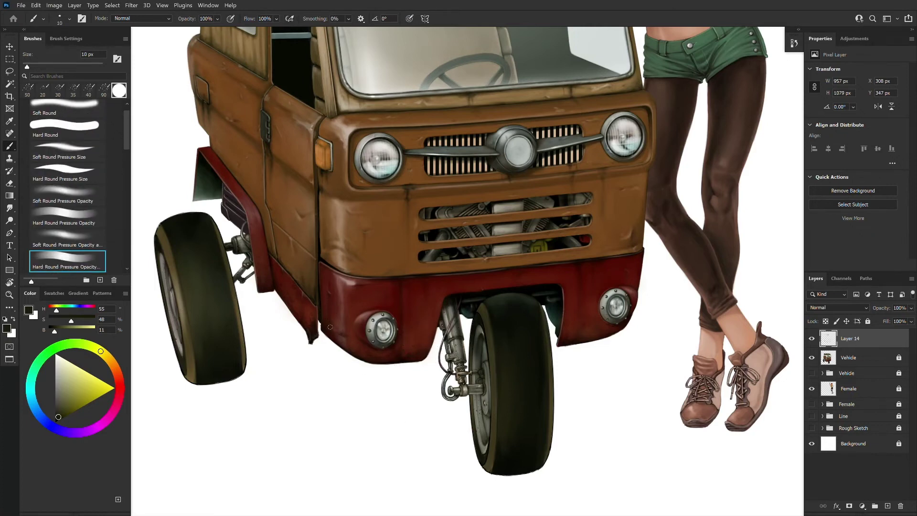
pyautogui.keyDown('alt'); pyautogui.click(310, 310); pyautogui.keyUp('alt')
pyautogui.click(91, 380)
pyautogui.press('[')
pyautogui.moveTo(314, 335); pyautogui.dragTo(314, 325)
pyautogui.press('[')
pyautogui.press('[')
pyautogui.keyDown('alt'); pyautogui.click(311, 338); pyautogui.keyUp('alt')
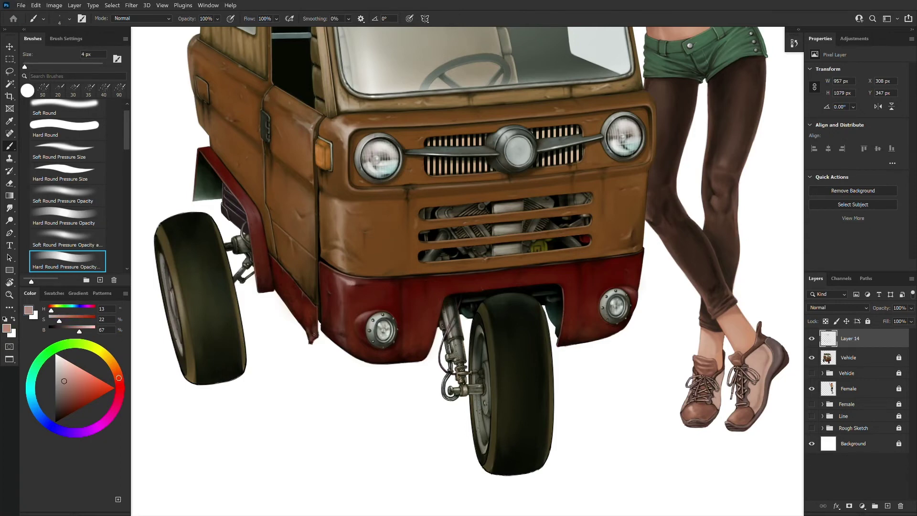
# - Blend the chipped edge of the red side panel's lower corner with sampled medium and dark red at 4 to 5 px
pyautogui.keyDown('alt'); pyautogui.click(311, 337); pyautogui.keyUp('alt')
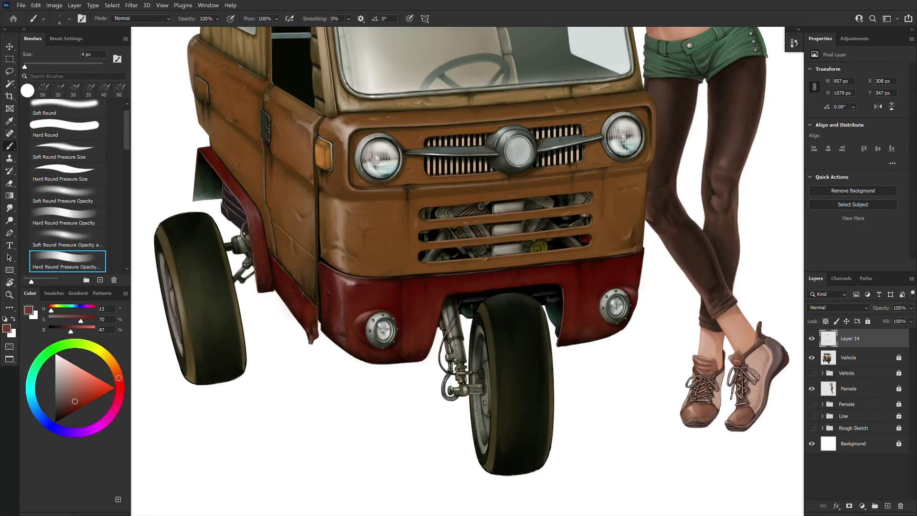
pyautogui.press(']')
pyautogui.keyDown('alt'); pyautogui.click(308, 329); pyautogui.keyUp('alt')
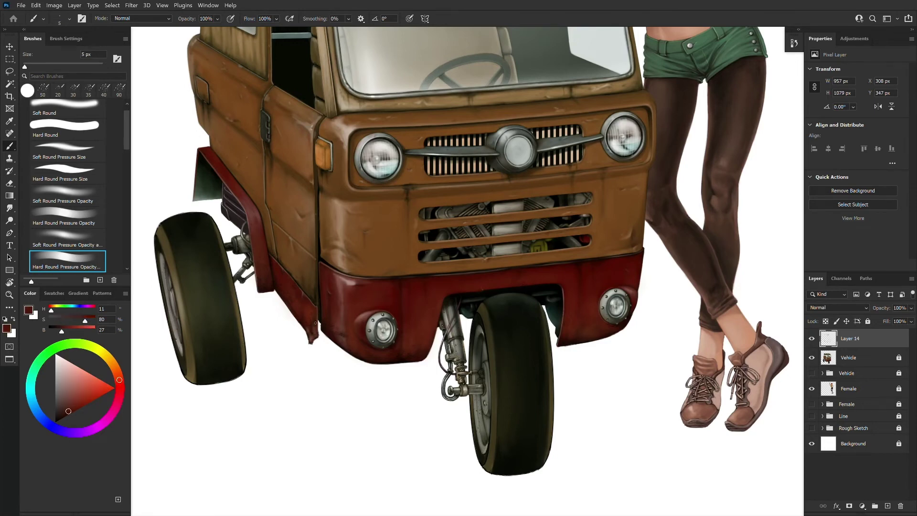
# - Sharpen the tip of the red side panel with a Hard Round Pressure Size brush in sampled dark brown at 5 px
pyautogui.keyDown('alt'); pyautogui.click(220, 367); pyautogui.keyUp('alt')
pyautogui.click(93, 181)
pyautogui.keyDown('alt'); pyautogui.click(311, 335); pyautogui.keyUp('alt')
pyautogui.moveTo(310, 335); pyautogui.dragTo(312, 338)
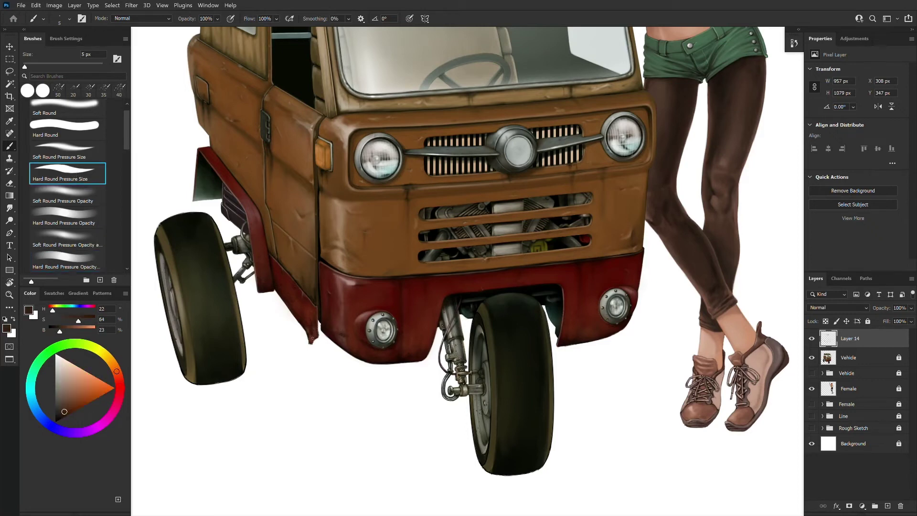
# - Detail the chipped tip of the red side panel with the Hard Round Pressure Size brush in near-black, red and dark olive at 3 px
pyautogui.keyDown('alt'); pyautogui.click(313, 337); pyautogui.keyUp('alt')
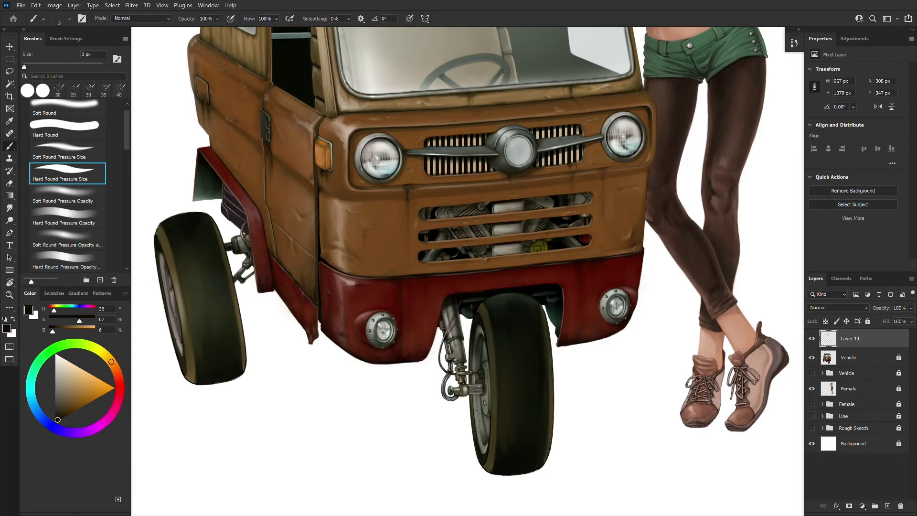
pyautogui.keyDown('alt'); pyautogui.click(310, 326); pyautogui.keyUp('alt')
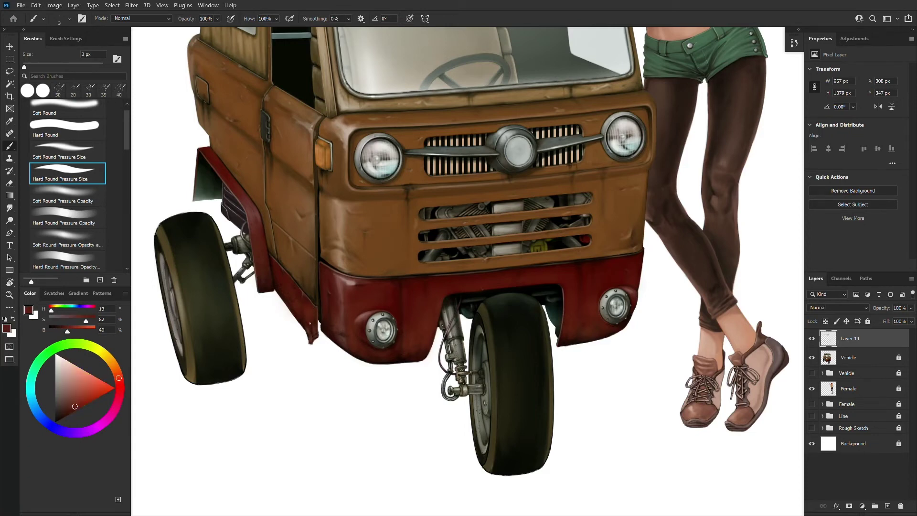
pyautogui.keyDown('alt'); pyautogui.click(314, 337); pyautogui.keyUp('alt')
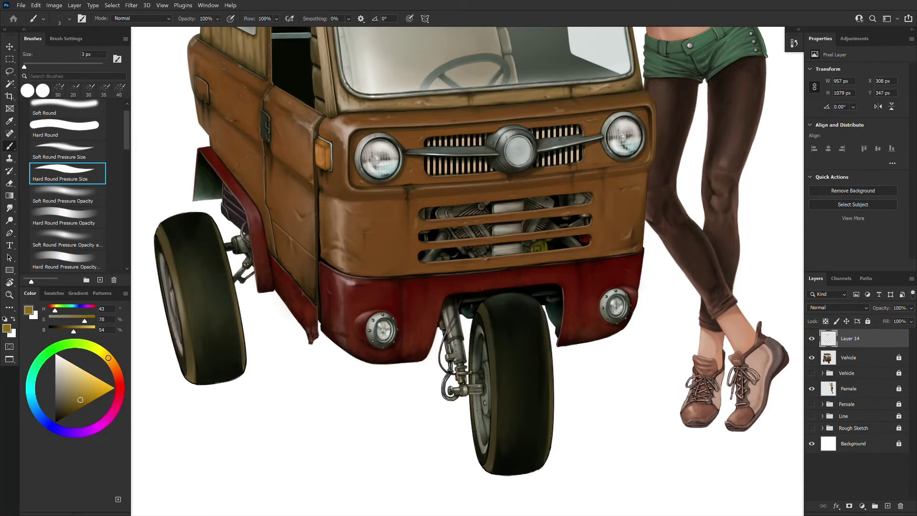
pyautogui.moveTo(80, 400); pyautogui.dragTo(58, 411)
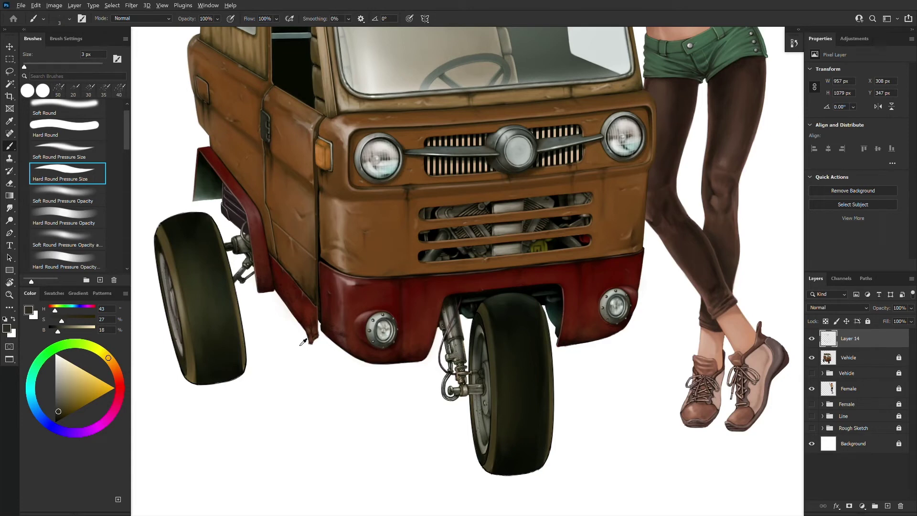
pyautogui.keyDown('alt'); pyautogui.click(309, 338); pyautogui.keyUp('alt')
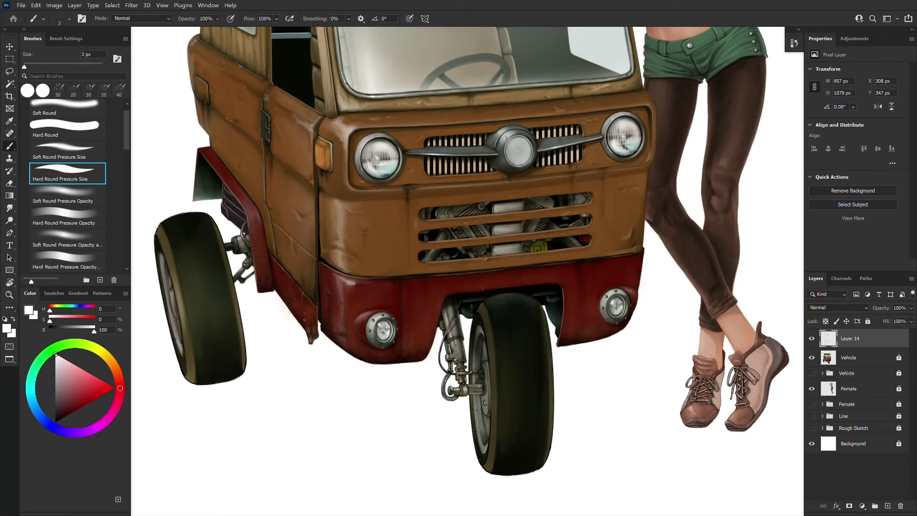
# - Blend the red side panel's lower corner with a Hard Round Pressure Opacity brush in sampled dark red at 4 px
pyautogui.click(67, 262)
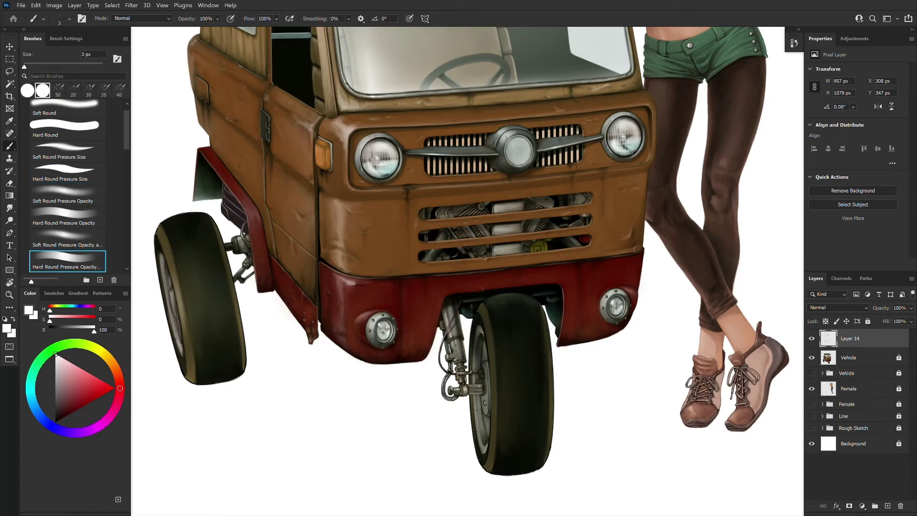
pyautogui.press(']')
pyautogui.press(']')
pyautogui.press(']')
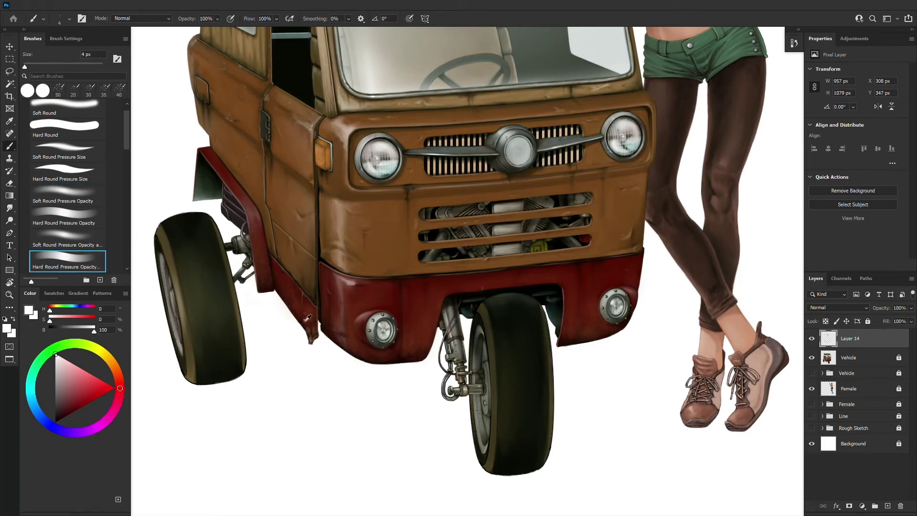
pyautogui.keyDown('alt'); pyautogui.click(304, 320); pyautogui.keyUp('alt')
pyautogui.keyDown('alt'); pyautogui.click(309, 316); pyautogui.keyUp('alt')
pyautogui.keyDown('alt'); pyautogui.click(309, 318); pyautogui.keyUp('alt')
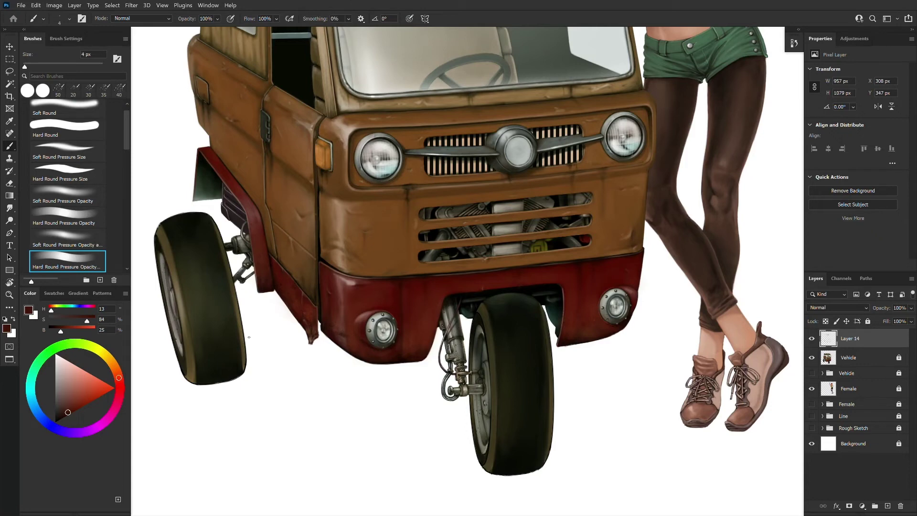
# - Add small tan and grey chip highlights to the red side panel's lower corner at 3 px
pyautogui.click(109, 359)
pyautogui.click(85, 382)
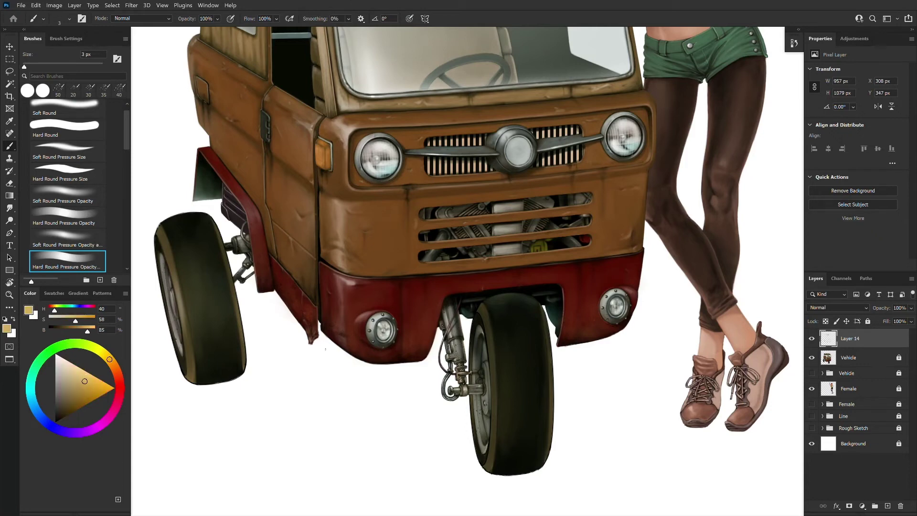
pyautogui.keyDown('alt'); pyautogui.click(305, 328); pyautogui.keyUp('alt')
pyautogui.keyDown('alt'); pyautogui.click(304, 329); pyautogui.keyUp('alt')
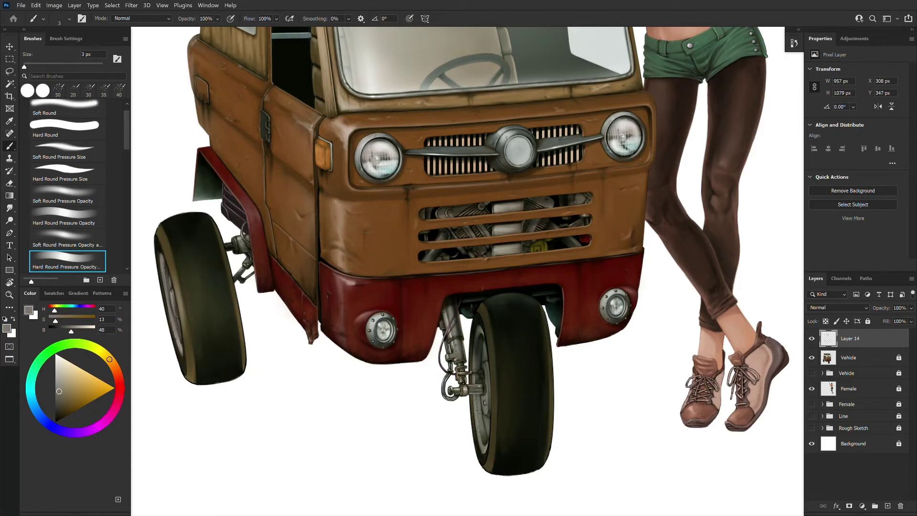
# - Roughen the tip of the red side panel with a Hard Round Pressure Size brush in sampled near-black and brown at 2 px
pyautogui.keyDown('alt'); pyautogui.click(320, 318); pyautogui.keyUp('alt')
pyautogui.click(74, 172)
pyautogui.press('[')
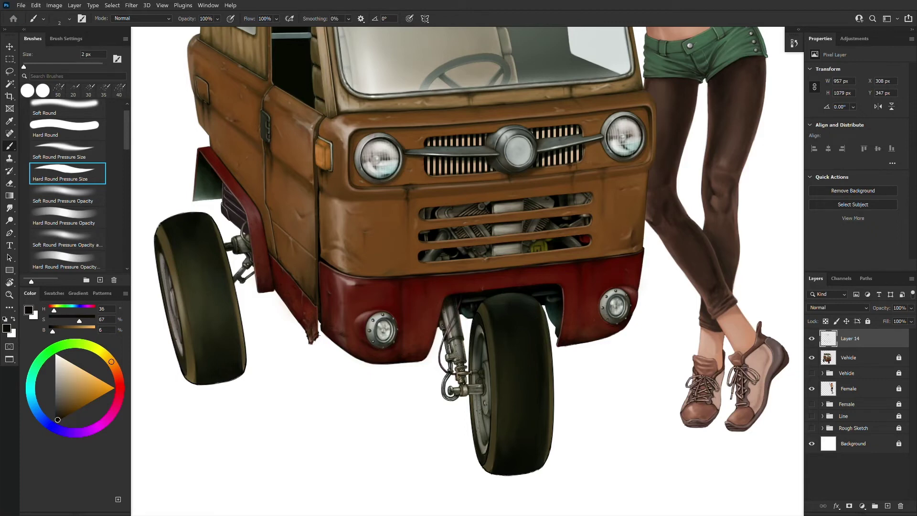
pyautogui.keyDown('alt'); pyautogui.click(315, 329); pyautogui.keyUp('alt')
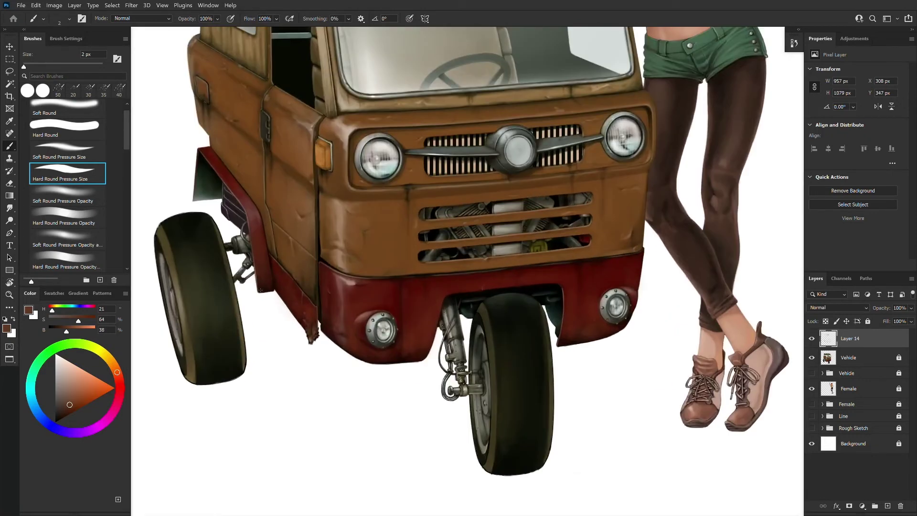
# - Chip the lower end of the red wheel-arch trim with sampled dark and muted reds at 2 to 5 px
pyautogui.keyDown('alt'); pyautogui.click(263, 279); pyautogui.keyUp('alt')
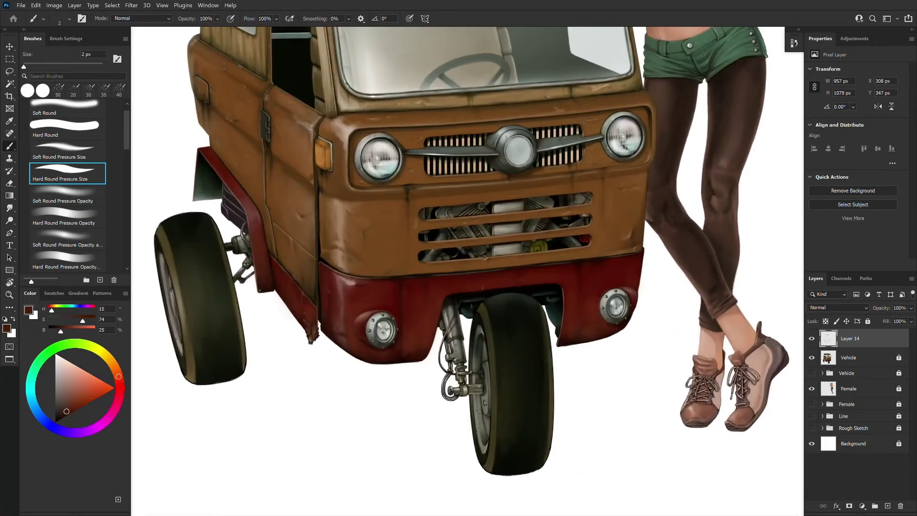
pyautogui.keyDown('alt'); pyautogui.click(317, 335); pyautogui.keyUp('alt')
pyautogui.keyDown('alt'); pyautogui.click(263, 292); pyautogui.keyUp('alt')
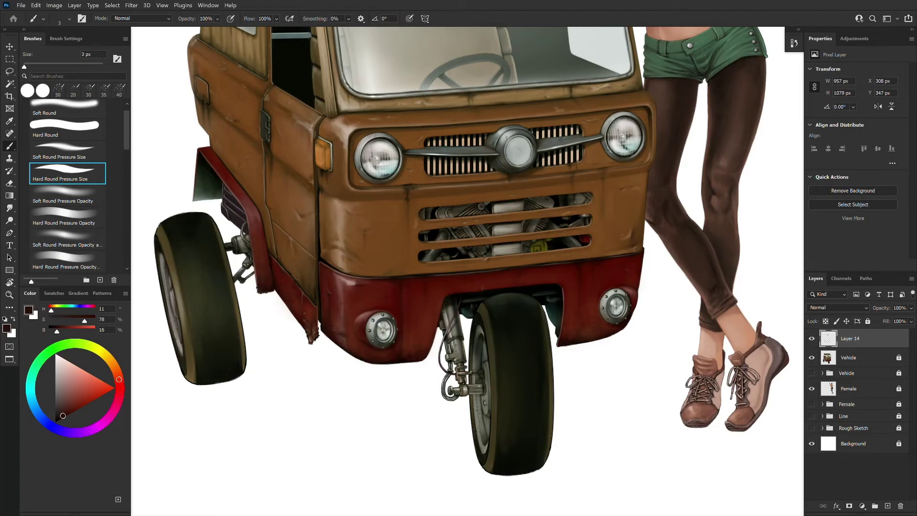
pyautogui.keyDown('alt'); pyautogui.click(261, 291); pyautogui.keyUp('alt')
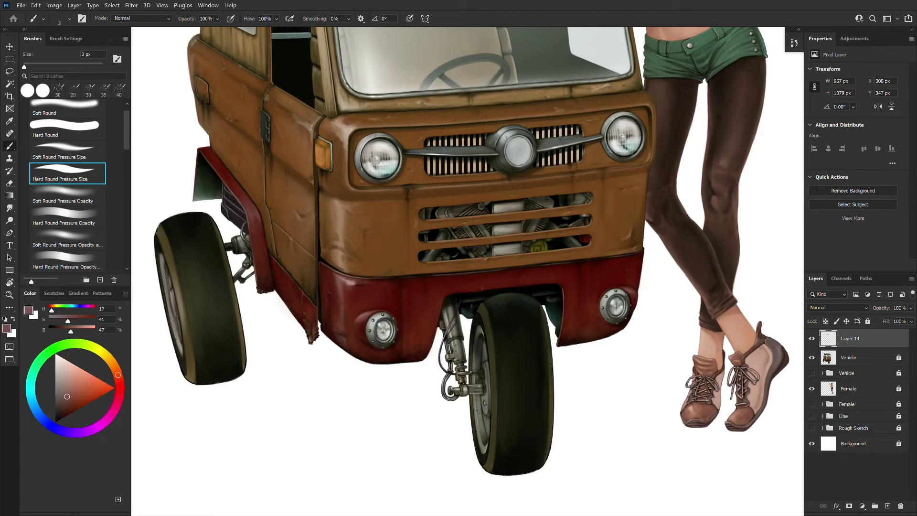
pyautogui.keyDown('alt'); pyautogui.click(268, 287); pyautogui.keyUp('alt')
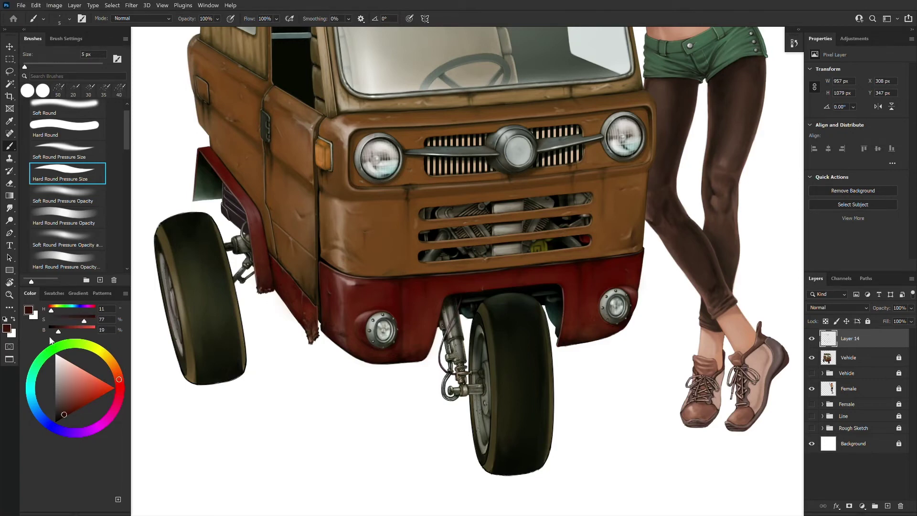
# - Blend the chipped lower end of the wheel-arch trim with a Hard Round Pressure Opacity brush in muted red and dark brown at 5 px
pyautogui.click(68, 389)
pyautogui.click(66, 266)
pyautogui.keyDown('alt'); pyautogui.click(268, 289); pyautogui.keyUp('alt')
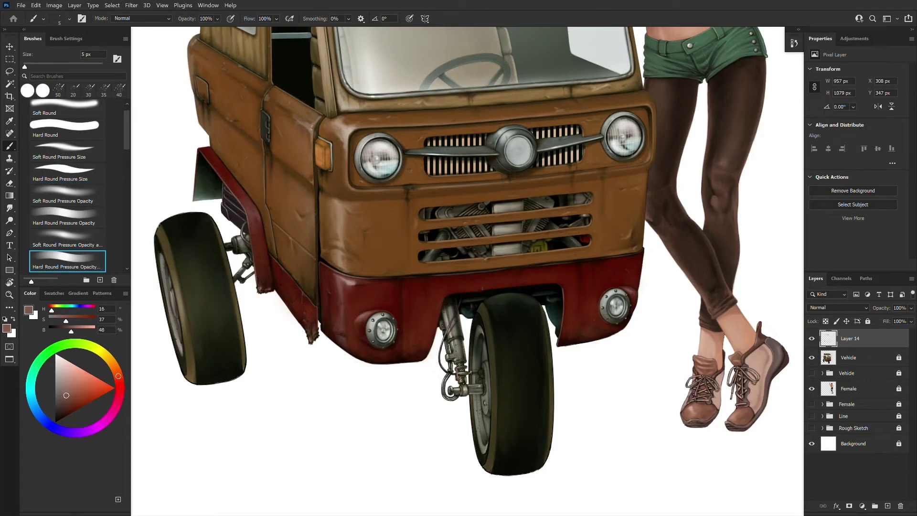
pyautogui.keyDown('alt'); pyautogui.click(259, 289); pyautogui.keyUp('alt')
pyautogui.keyDown('alt'); pyautogui.click(266, 286); pyautogui.keyUp('alt')
pyautogui.keyDown('alt'); pyautogui.click(261, 290); pyautogui.keyUp('alt')
pyautogui.keyDown('alt'); pyautogui.click(262, 291); pyautogui.keyUp('alt')
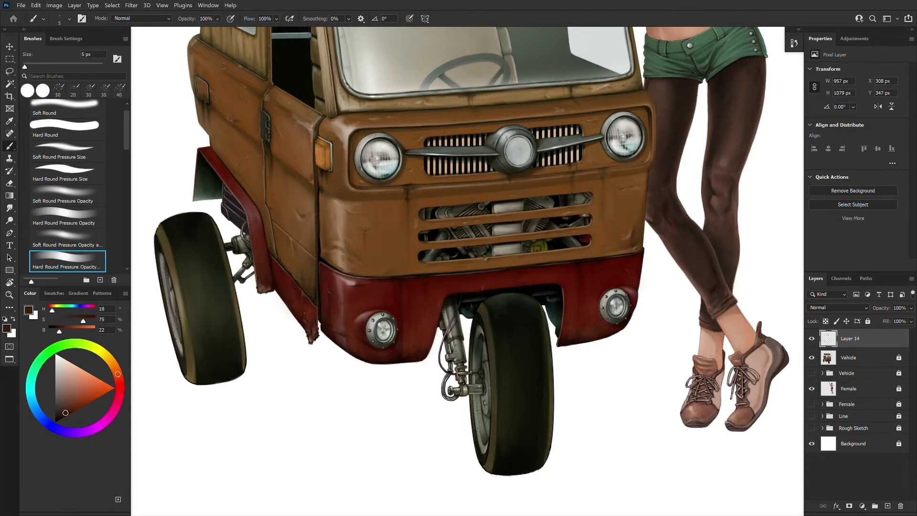
# - Tint the lower end of the red wheel-arch trim with sampled rusty browns at 4 to 5 px
pyautogui.keyDown('alt'); pyautogui.click(258, 290); pyautogui.keyUp('alt')
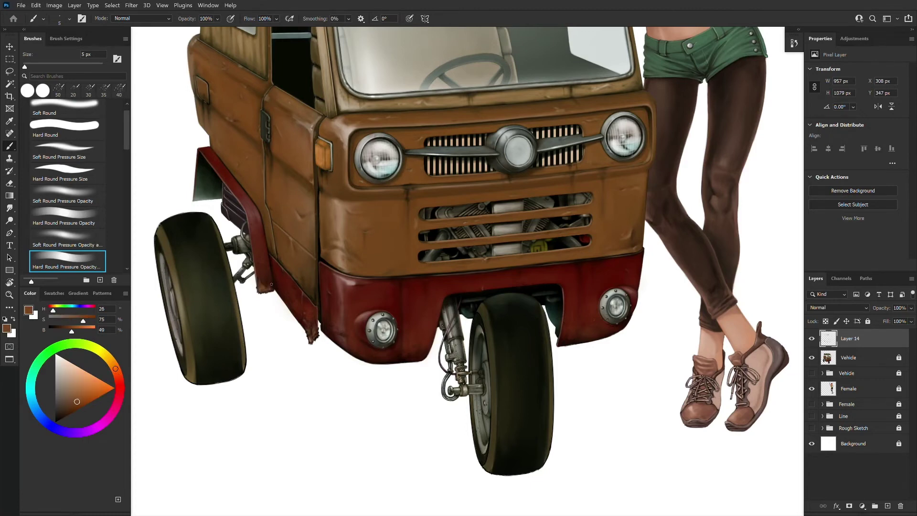
pyautogui.keyDown('alt'); pyautogui.click(264, 281); pyautogui.keyUp('alt')
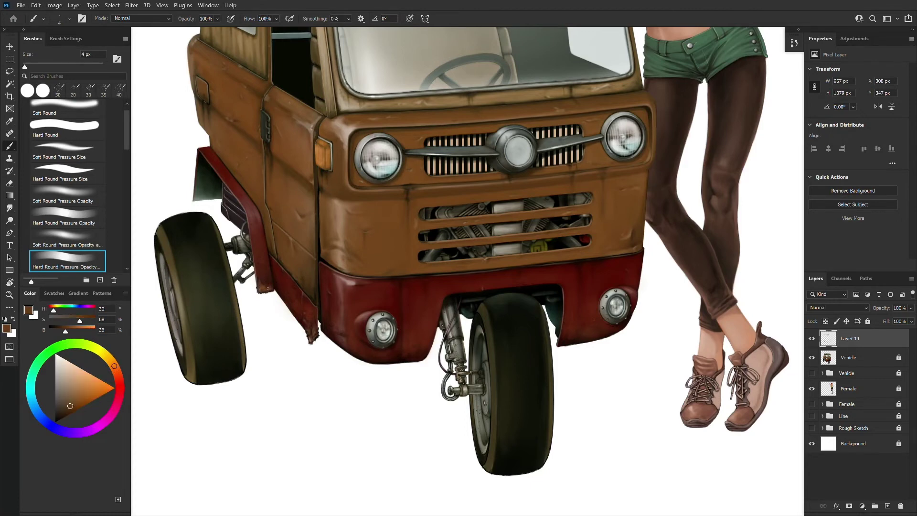
pyautogui.press(']')
pyautogui.keyDown('alt'); pyautogui.click(261, 286); pyautogui.keyUp('alt')
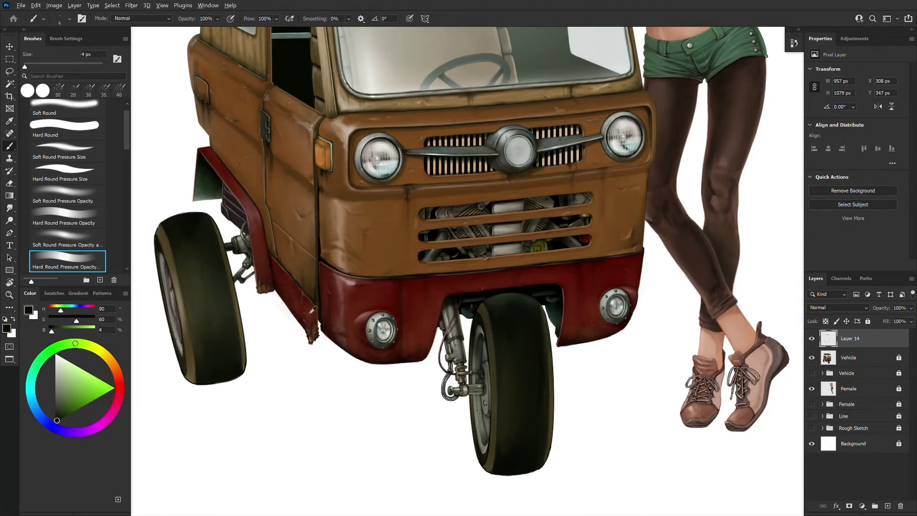
# - Darken the worn edges around the wheel-arch trim and red side panel with near-black and default black at 3 to 5 px
pyautogui.keyDown('alt'); pyautogui.click(305, 287); pyautogui.keyUp('alt')
pyautogui.keyDown('alt'); pyautogui.click(268, 274); pyautogui.keyUp('alt')
pyautogui.press(']')
pyautogui.press('[')
pyautogui.press('[')
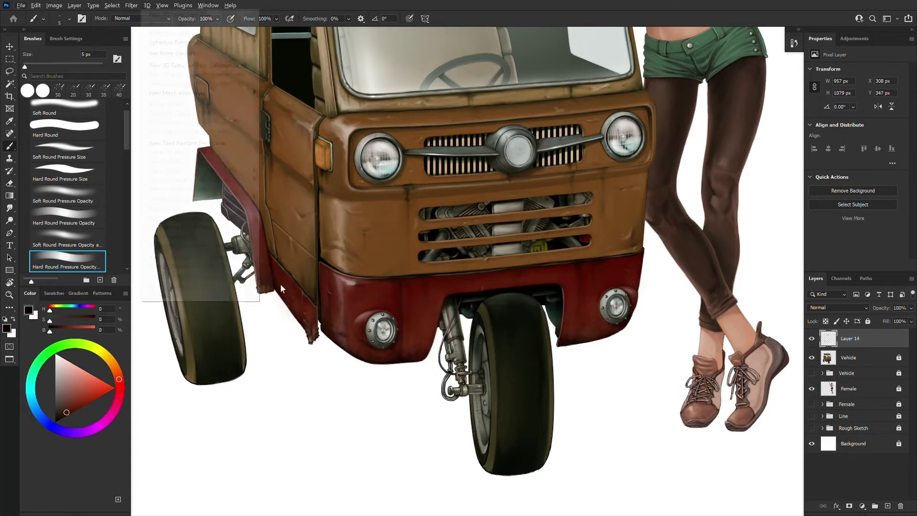
pyautogui.press('d')
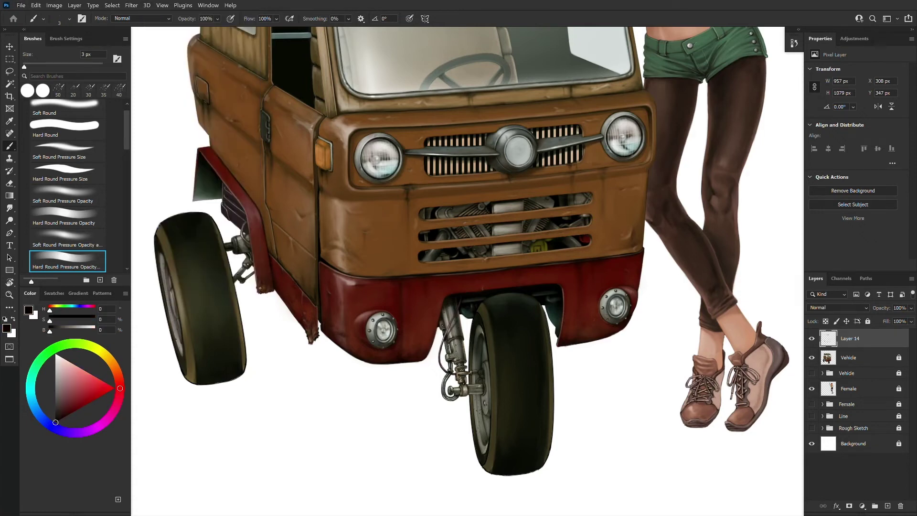
# - Touch up the edge of the red wheel-arch trim above the rear suspension with sampled dark and muted red at 5 px
pyautogui.hotkey('ctrl', '-')
pyautogui.hotkey('ctrl', '0')
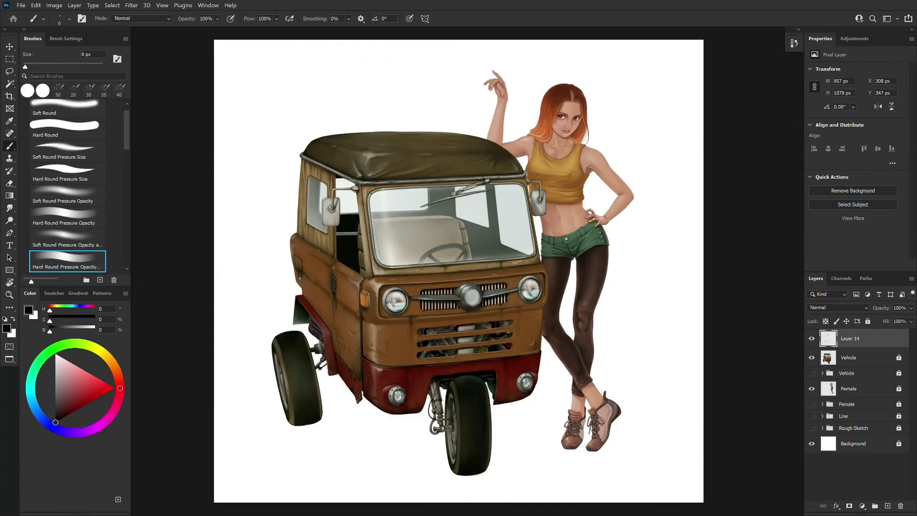
pyautogui.hotkey('ctrl', '1')
pyautogui.keyDown('alt'); pyautogui.click(225, 449); pyautogui.keyUp('alt')
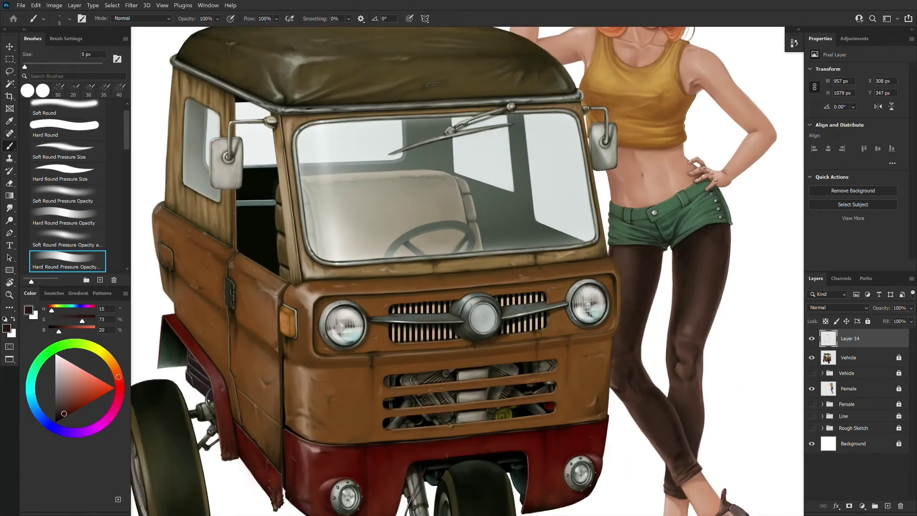
pyautogui.moveTo(299, 445); pyautogui.dragTo(332, 371)
pyautogui.keyDown('alt'); pyautogui.click(261, 308); pyautogui.keyUp('alt')
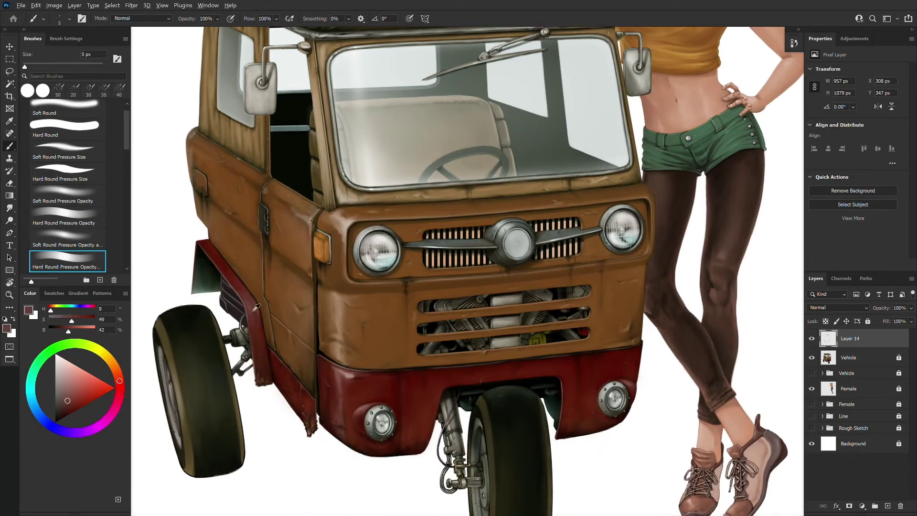
# - Touch up the red rear fender and paint fine wear marks on the brown ledge above the grille using sampled colors
pyautogui.keyDown('alt'); pyautogui.click(213, 259); pyautogui.keyUp('alt')
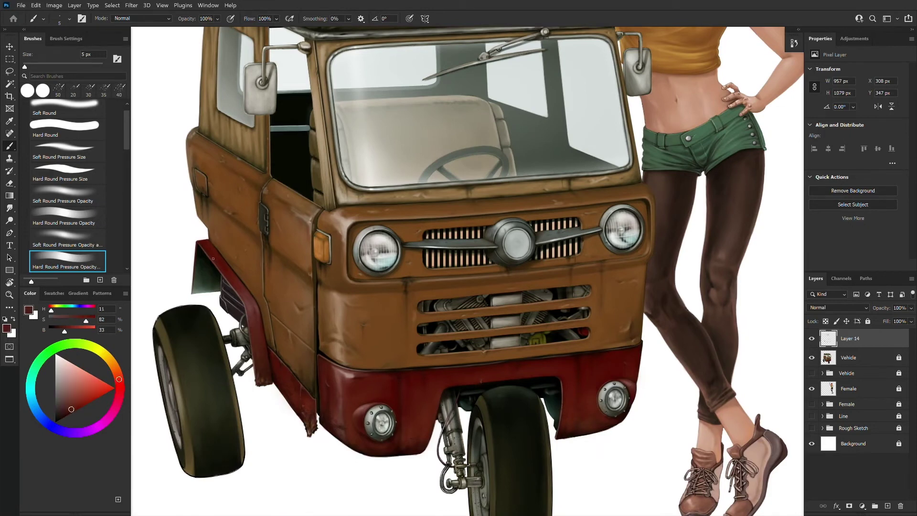
pyautogui.keyDown('alt'); pyautogui.click(231, 262); pyautogui.keyUp('alt')
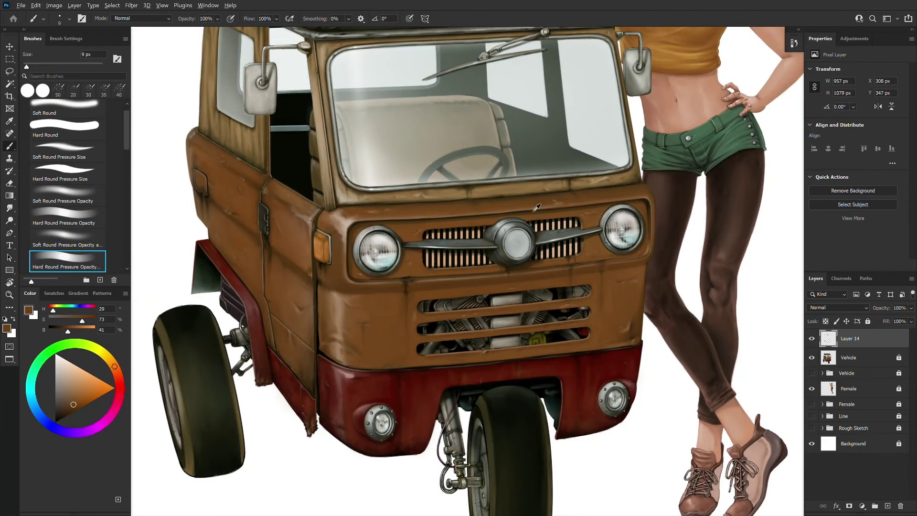
pyautogui.keyDown('alt'); pyautogui.click(536, 209); pyautogui.keyUp('alt')
pyautogui.press('[')
pyautogui.press('[')
pyautogui.press('[')
pyautogui.press('[')
pyautogui.press('[')
pyautogui.press('[')
pyautogui.keyDown('alt'); pyautogui.click(548, 209); pyautogui.keyUp('alt')
pyautogui.press('[')
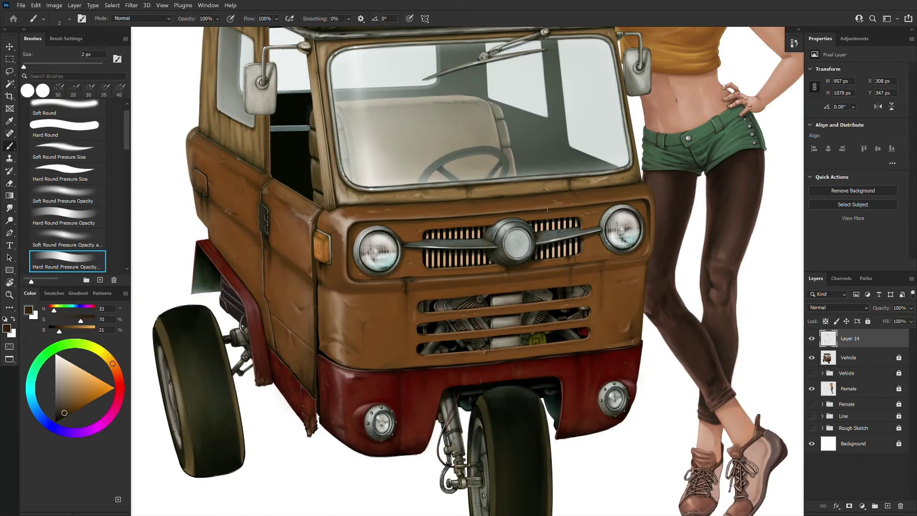
pyautogui.keyDown('alt'); pyautogui.click(553, 206); pyautogui.keyUp('alt')
pyautogui.press('[')
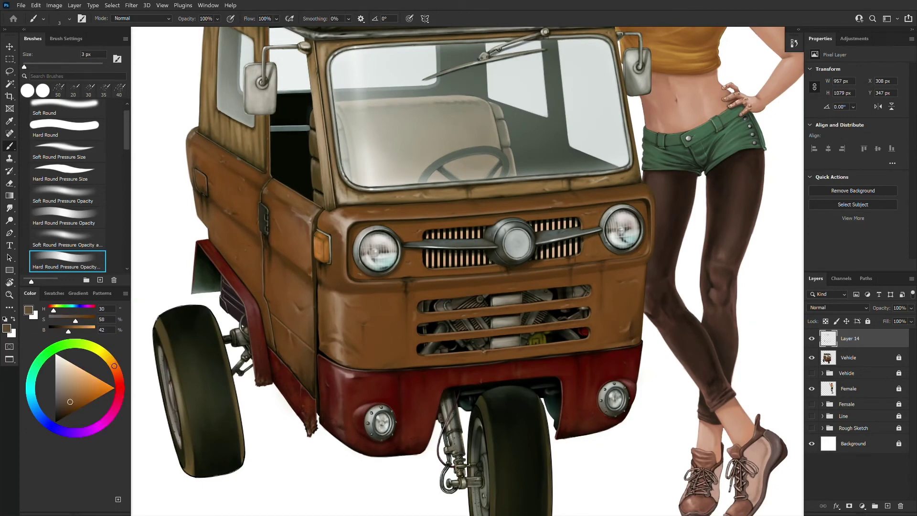
pyautogui.keyDown('alt'); pyautogui.click(565, 206); pyautogui.keyUp('alt')
pyautogui.keyDown('alt'); pyautogui.click(557, 205); pyautogui.keyUp('alt')
pyautogui.keyDown('alt'); pyautogui.click(563, 212); pyautogui.keyUp('alt')
# - Paint small dents and worn spots along the crease below the grille emblem with sampled browns and a 4 px brush
pyautogui.keyDown('alt'); pyautogui.click(474, 276); pyautogui.keyUp('alt')
pyautogui.keyDown('alt'); pyautogui.click(475, 277); pyautogui.keyUp('alt')
pyautogui.keyDown('alt'); pyautogui.click(477, 274); pyautogui.keyUp('alt')
pyautogui.keyDown('alt'); pyautogui.click(478, 273); pyautogui.keyUp('alt')
pyautogui.keyDown('alt'); pyautogui.click(478, 273); pyautogui.keyUp('alt')
pyautogui.keyDown('alt'); pyautogui.click(473, 277); pyautogui.keyUp('alt')
pyautogui.keyDown('alt'); pyautogui.click(478, 273); pyautogui.keyUp('alt')
pyautogui.press(']')
pyautogui.keyDown('alt'); pyautogui.click(470, 277); pyautogui.keyUp('alt')
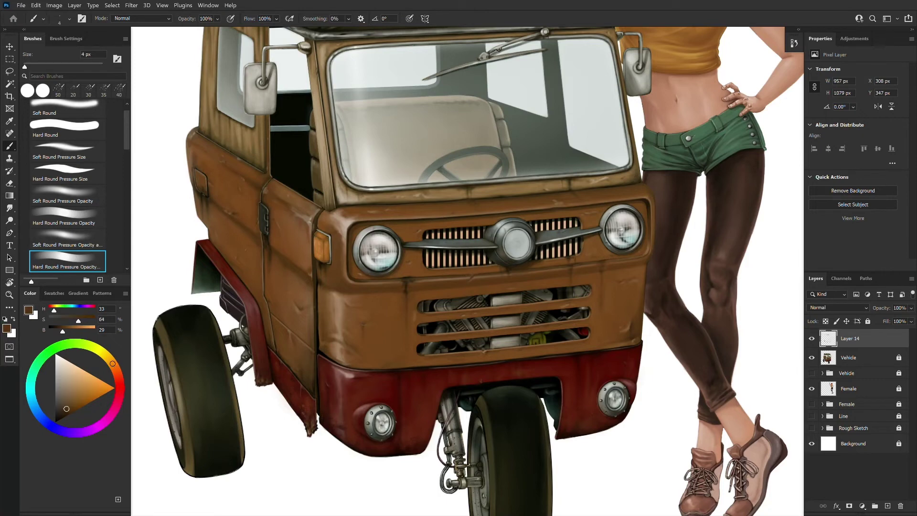
# - Add grey metal details to the front wheel's suspension and rim with sampled greys and a 3 to 4 px brush
pyautogui.keyDown('alt'); pyautogui.click(459, 436); pyautogui.keyUp('alt')
pyautogui.press('[')
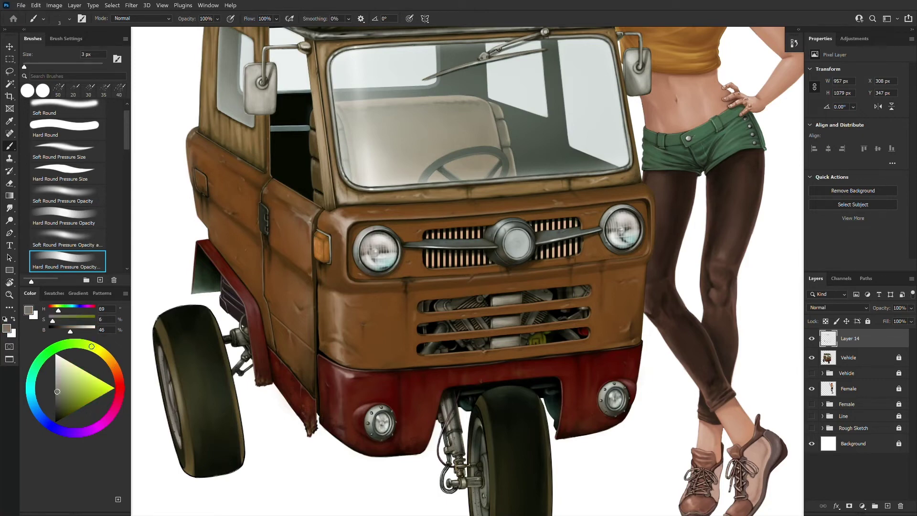
pyautogui.moveTo(516, 500); pyautogui.dragTo(505, 436)
pyautogui.keyDown('alt'); pyautogui.click(466, 432); pyautogui.keyUp('alt')
pyautogui.press(']')
pyautogui.click(466, 431)
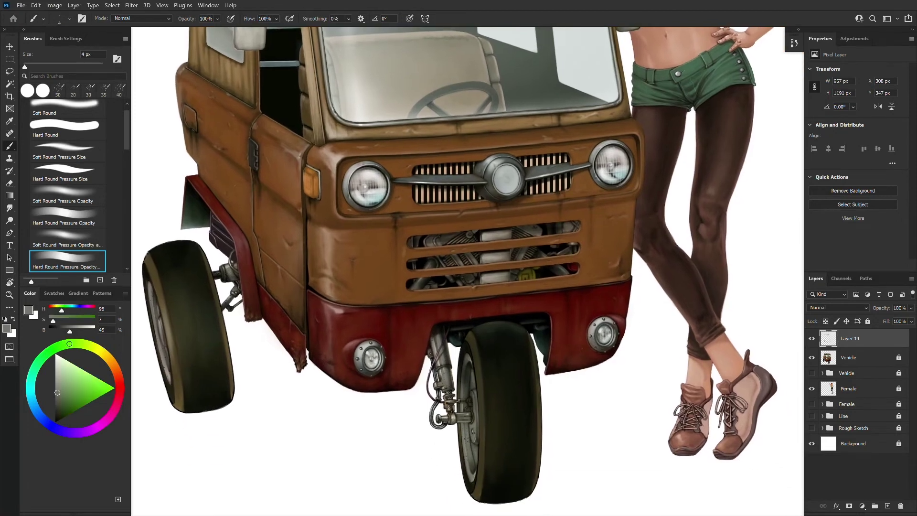
pyautogui.keyDown('alt'); pyautogui.click(463, 437); pyautogui.keyUp('alt')
pyautogui.press('[')
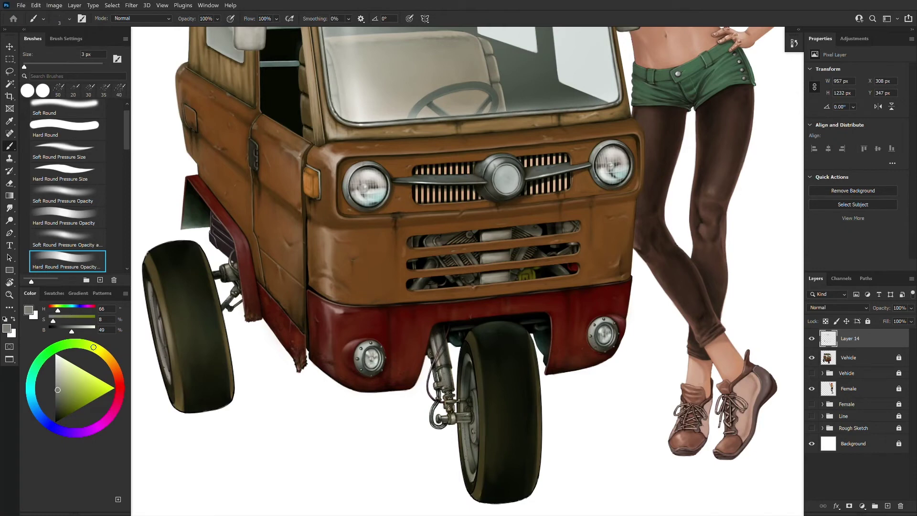
# - Touch up the door panel's lower edge above the red sill with a sampled brown and a 6 px brush
pyautogui.keyDown('alt'); pyautogui.click(290, 313); pyautogui.keyUp('alt')
pyautogui.press(']')
pyautogui.press(']')
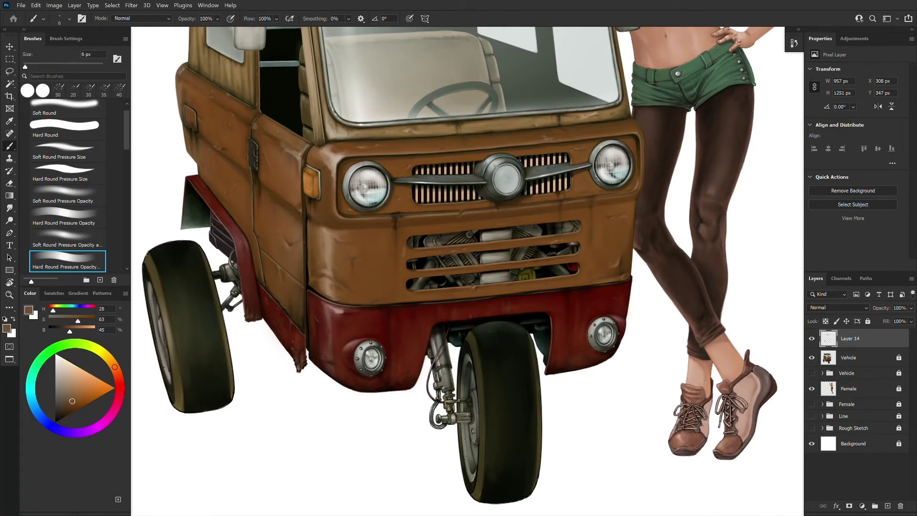
# - Touch up the front wheel, its hub and the dark inner fender with colors sampled from each area
pyautogui.press('[')
pyautogui.press('[')
pyautogui.keyDown('alt'); pyautogui.click(466, 381); pyautogui.keyUp('alt')
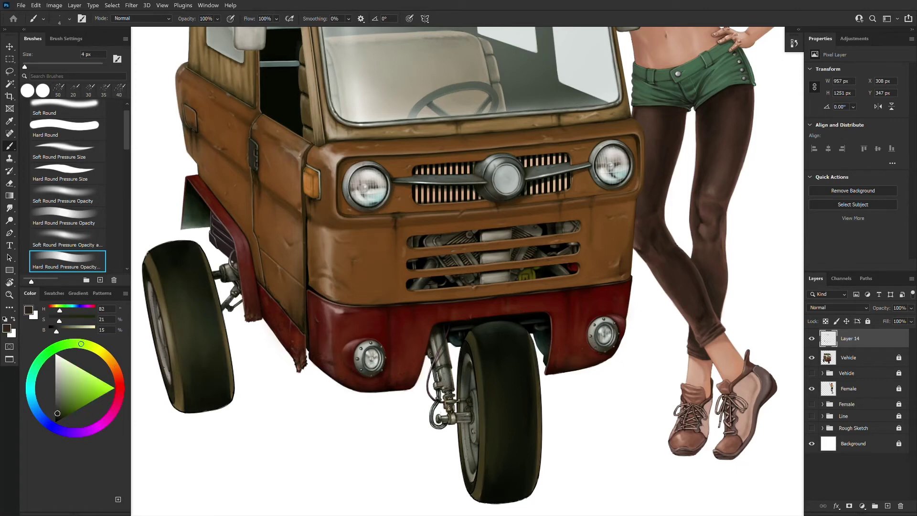
pyautogui.keyDown('alt'); pyautogui.click(456, 421); pyautogui.keyUp('alt')
pyautogui.press(']')
pyautogui.press(']')
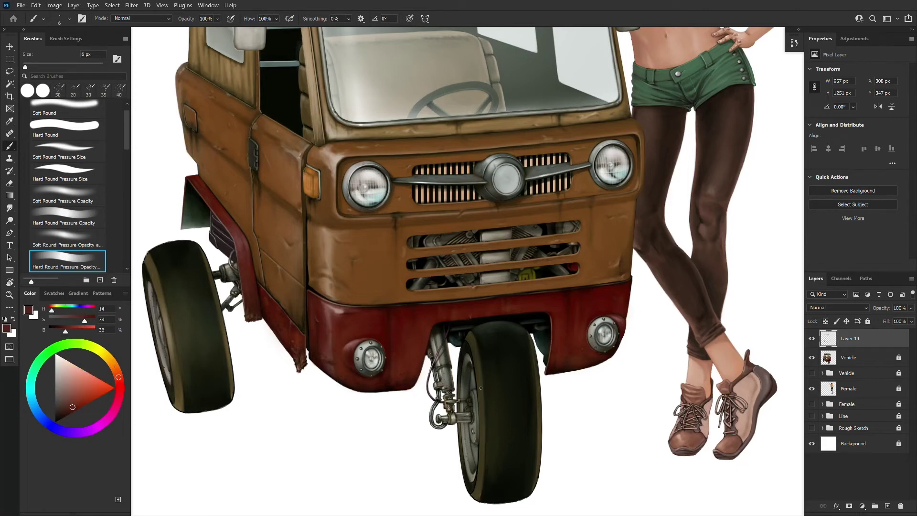
pyautogui.keyDown('alt'); pyautogui.click(546, 348); pyautogui.keyUp('alt')
pyautogui.press(']')
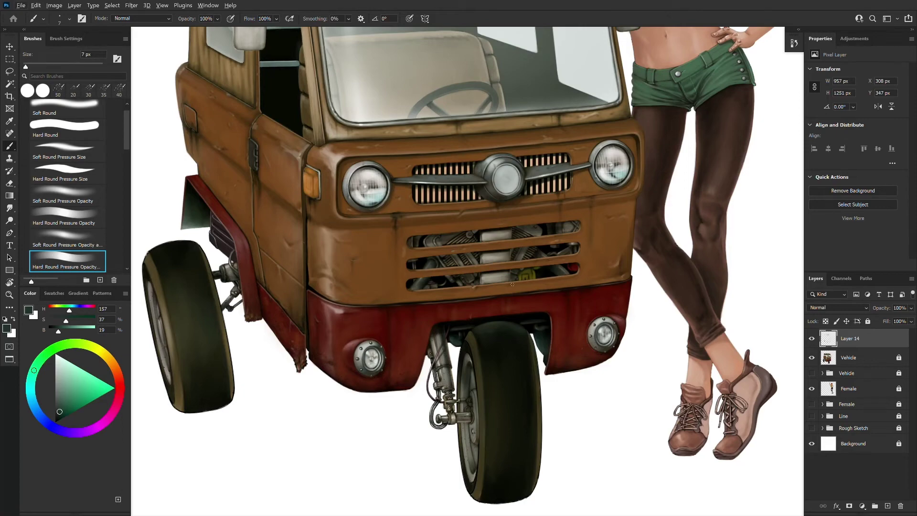
# - Unlock the Vehicle layer and merge the Layer 14 detail painting into it
pyautogui.hotkey('ctrl', '-')
pyautogui.hotkey('ctrl', '-')
pyautogui.hotkey('ctrl', '+')
pyautogui.hotkey('ctrl', '+')
pyautogui.hotkey('ctrl', '0')
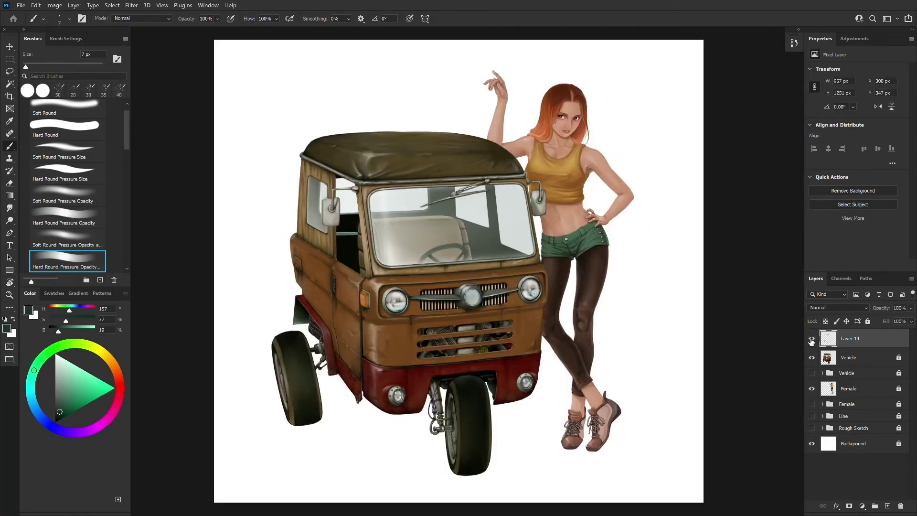
pyautogui.click(899, 358)
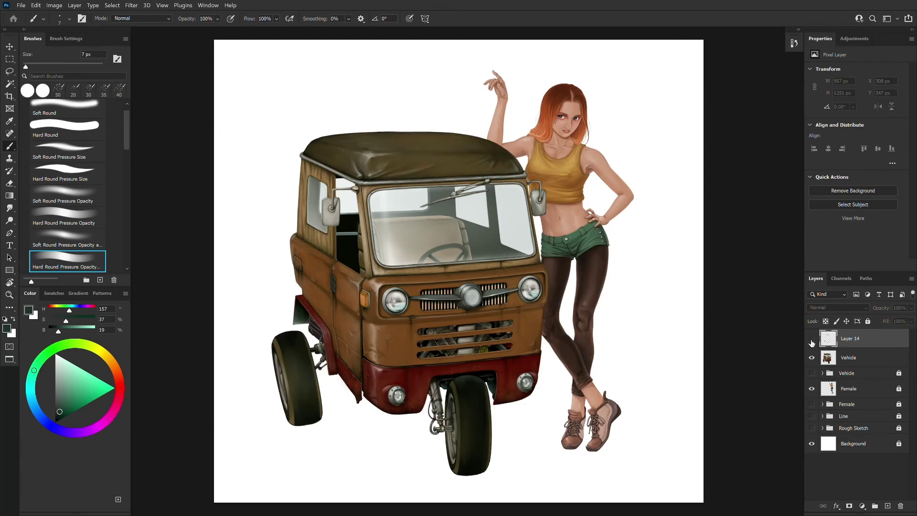
pyautogui.hotkey('ctrl', '1')
pyautogui.hotkey('ctrl', '0')
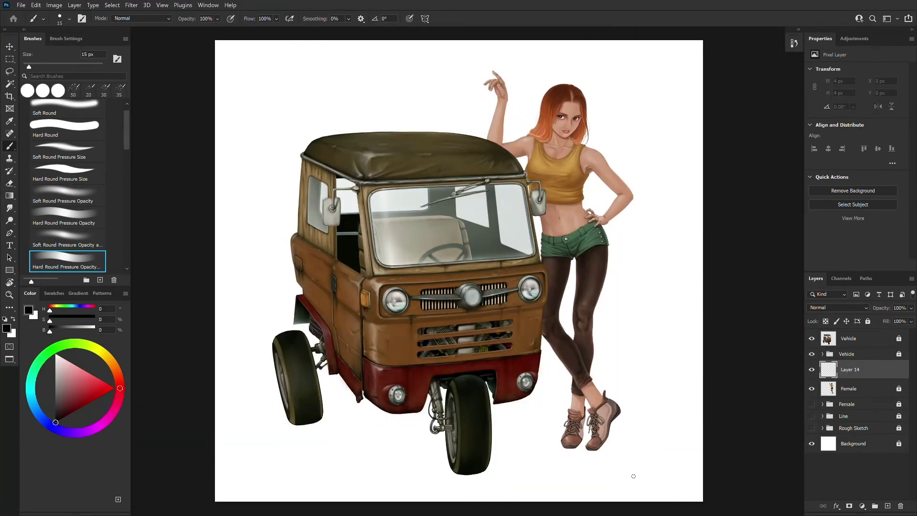
# - Unlock the Vehicle layer and add fine highlights to the red bumper corner and side sill with sampled tones
pyautogui.click(886, 340)
pyautogui.hotkey('ctrl', '+')
pyautogui.hotkey('ctrl', '+')
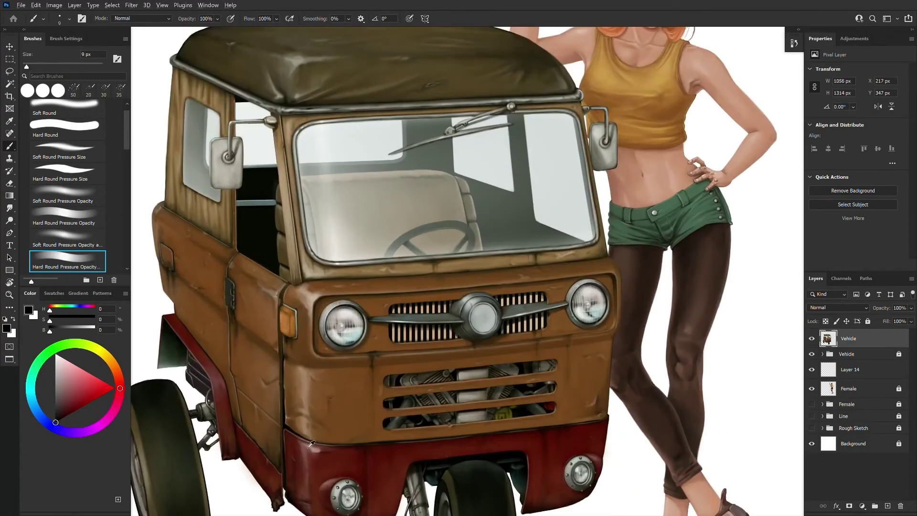
pyautogui.keyDown('alt'); pyautogui.click(308, 448); pyautogui.keyUp('alt')
pyautogui.press('[')
pyautogui.press('[')
pyautogui.press('[')
pyautogui.press('[')
pyautogui.press('[')
pyautogui.press('[')
pyautogui.press('[')
pyautogui.press('[')
pyautogui.keyDown('alt'); pyautogui.click(266, 470); pyautogui.keyUp('alt')
pyautogui.press('[')
pyautogui.press('[')
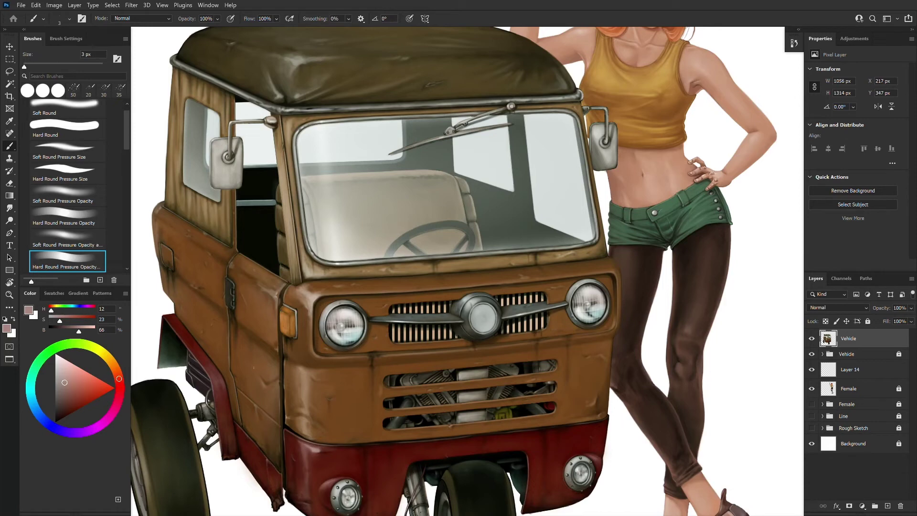
# - Touch up the crease beside the upper engine vent with a sampled color and clean the body's outer edge beside the woman's leg
pyautogui.keyDown('alt'); pyautogui.click(378, 358); pyautogui.keyUp('alt')
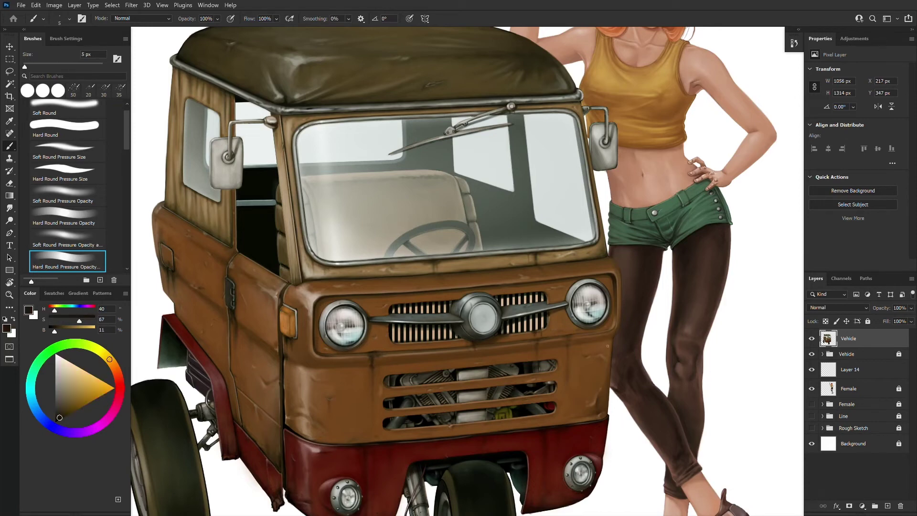
pyautogui.press('[')
pyautogui.press('[')
pyautogui.keyDown('alt'); pyautogui.click(608, 345); pyautogui.keyUp('alt')
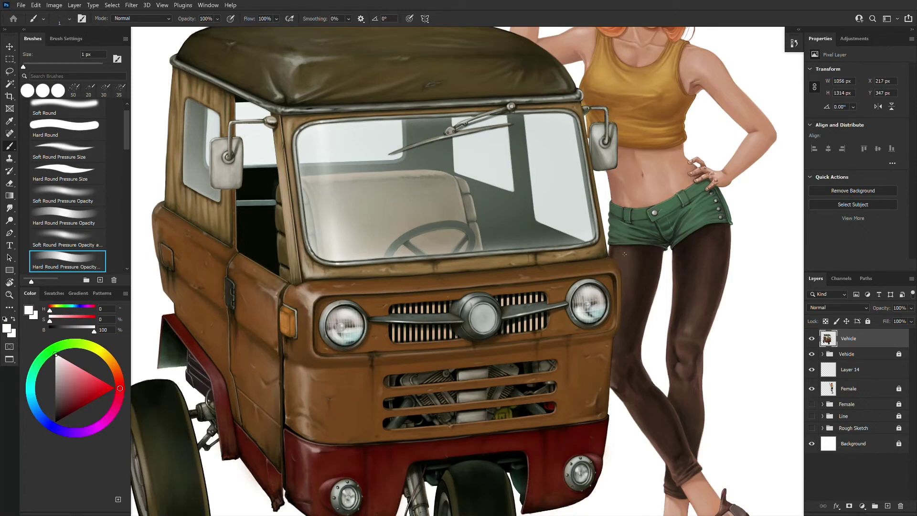
# - Check the vehicle painting at several magnifications and lock the Vehicle layer
pyautogui.hotkey('ctrl', '+')
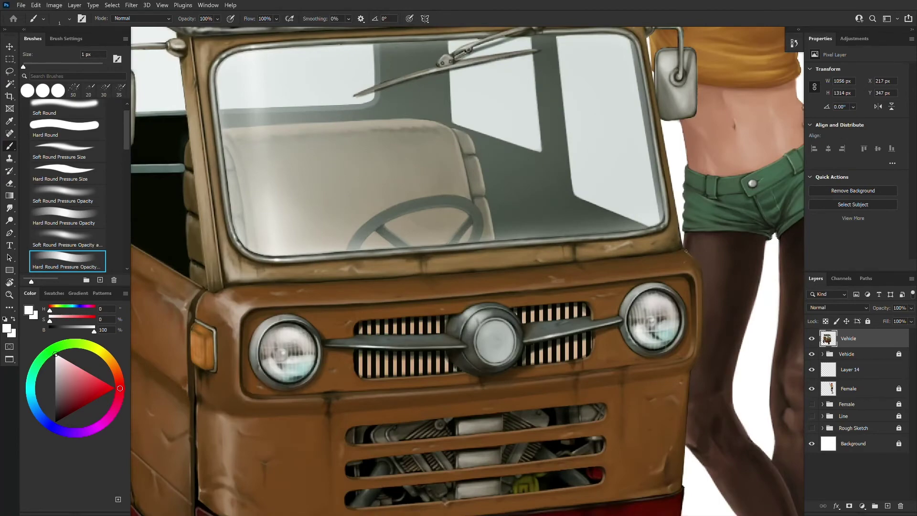
pyautogui.hotkey('ctrl', '-')
pyautogui.hotkey('ctrl', '-')
pyautogui.hotkey('ctrl', '-')
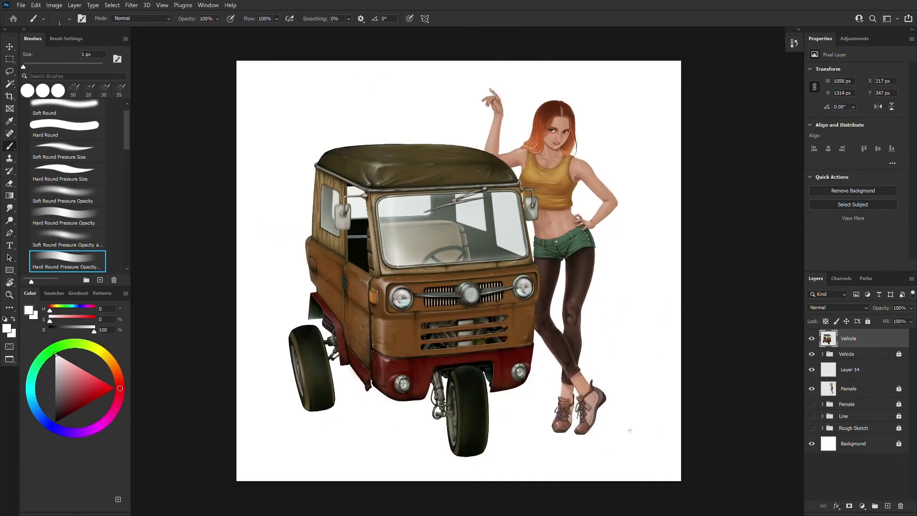
pyautogui.hotkey('ctrl', '+')
pyautogui.hotkey('ctrl', '+')
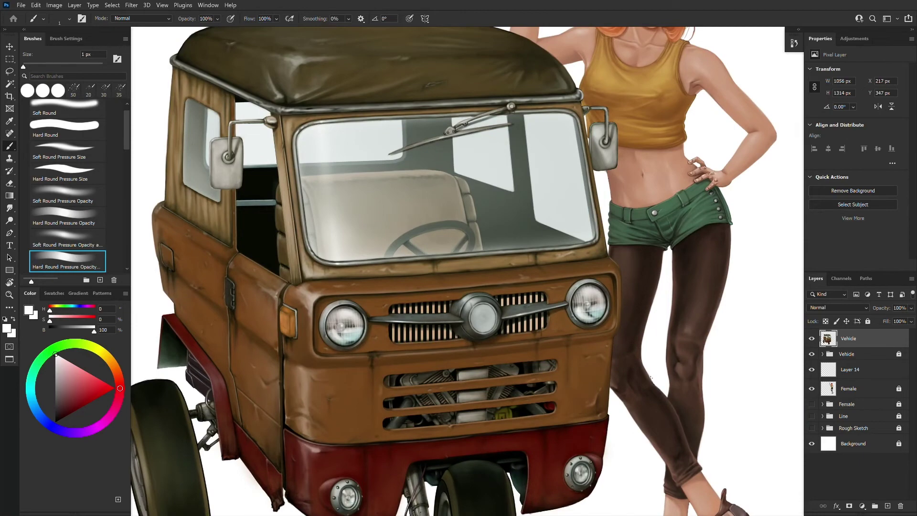
pyautogui.hotkey('ctrl', '-')
pyautogui.hotkey('ctrl', '-')
pyautogui.click(868, 321)
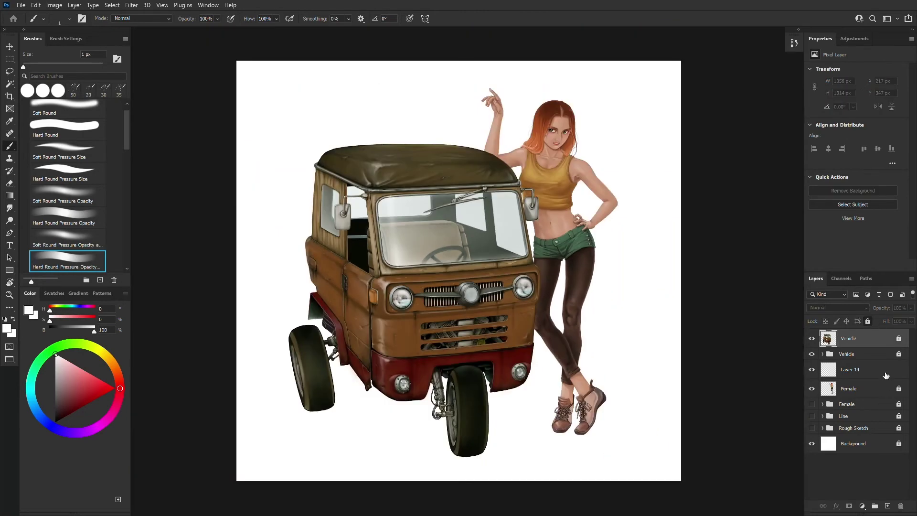
# - On Layer 14, paint a soft highlight up from the knee of the woman's straight leg with a sampled legging brown
pyautogui.click(883, 372)
pyautogui.hotkey('ctrl', '+')
pyautogui.hotkey('ctrl', '+')
pyautogui.moveTo(750, 406); pyautogui.dragTo(619, 396)
pyautogui.press(']')
pyautogui.press(']')
pyautogui.press(']')
pyautogui.press(']')
pyautogui.press(']')
pyautogui.press(']')
pyautogui.press(']')
pyautogui.press(']')
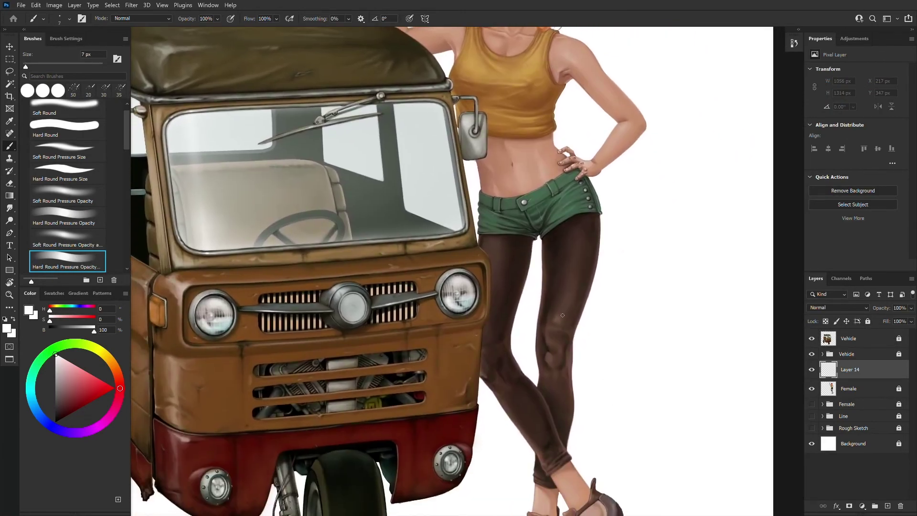
pyautogui.keyDown('alt'); pyautogui.click(554, 330); pyautogui.keyUp('alt')
pyautogui.press(']')
pyautogui.press('[')
pyautogui.moveTo(561, 315)
pyautogui.mouseDown()
pyautogui.moveTo(572, 340)
pyautogui.moveTo(560, 248)
pyautogui.mouseUp()
# - Blend the legging's thigh shading above the knee with sampled browns and a 15 px brush
pyautogui.keyDown('alt'); pyautogui.click(572, 310); pyautogui.keyUp('alt')
pyautogui.press(']')
pyautogui.press(']')
pyautogui.keyDown('alt'); pyautogui.click(549, 301); pyautogui.keyUp('alt')
pyautogui.keyDown('alt'); pyautogui.click(564, 282); pyautogui.keyUp('alt')
pyautogui.moveTo(564, 299); pyautogui.dragTo(574, 272)
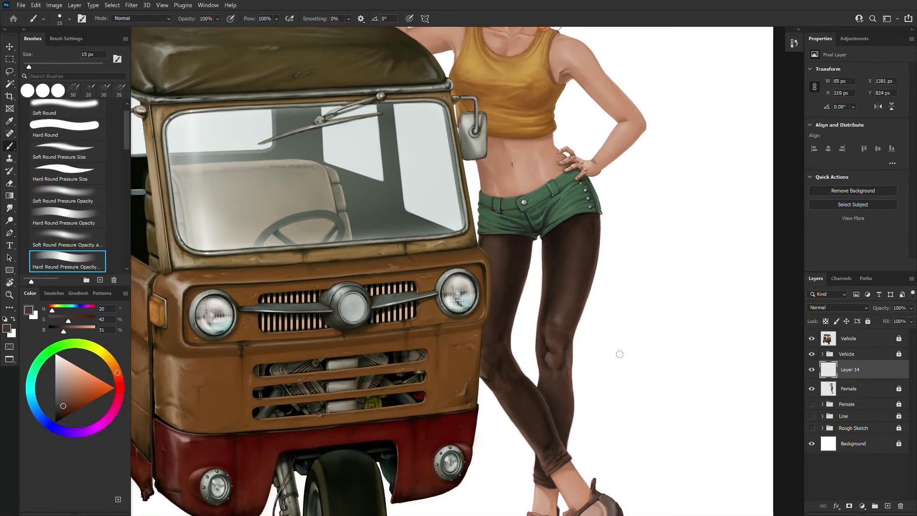
# - Shade the legging's calf below the knee of the straight leg with sampled browns and a smaller brush
pyautogui.press('[')
pyautogui.press('[')
pyautogui.press('[')
pyautogui.keyDown('alt'); pyautogui.click(567, 359); pyautogui.keyUp('alt')
pyautogui.moveTo(572, 359); pyautogui.dragTo(572, 396)
pyautogui.press('[')
pyautogui.press('[')
pyautogui.press('[')
pyautogui.press('[')
pyautogui.keyDown('alt'); pyautogui.click(570, 386); pyautogui.keyUp('alt')
pyautogui.keyDown('alt'); pyautogui.click(572, 388); pyautogui.keyUp('alt')
# - Paint along the inner edge of the straight leg's knee with a sampled dark brown and a larger brush
pyautogui.press(']')
pyautogui.press(']')
pyautogui.press(']')
pyautogui.keyDown('alt'); pyautogui.click(543, 343); pyautogui.keyUp('alt')
pyautogui.moveTo(542, 342); pyautogui.dragTo(537, 353)
# - Switch to the Hard Round Pressure Size brush and paint fine crease marks on the front shoe's beige side panel
pyautogui.moveTo(603, 414)
pyautogui.mouseDown()
pyautogui.moveTo(587, 414)
pyautogui.moveTo(633, 317)
pyautogui.mouseUp()
pyautogui.moveTo(624, 459); pyautogui.dragTo(610, 382)
pyautogui.moveTo(623, 346); pyautogui.dragTo(604, 330)
pyautogui.hotkey('ctrl', '+')
pyautogui.moveTo(554, 426); pyautogui.dragTo(506, 343)
pyautogui.click(75, 174)
pyautogui.keyDown('alt'); pyautogui.click(561, 382); pyautogui.keyUp('alt')
pyautogui.click(562, 382)
pyautogui.keyDown('alt'); pyautogui.click(562, 382); pyautogui.keyUp('alt')
pyautogui.keyDown('alt'); pyautogui.click(561, 381); pyautogui.keyUp('alt')
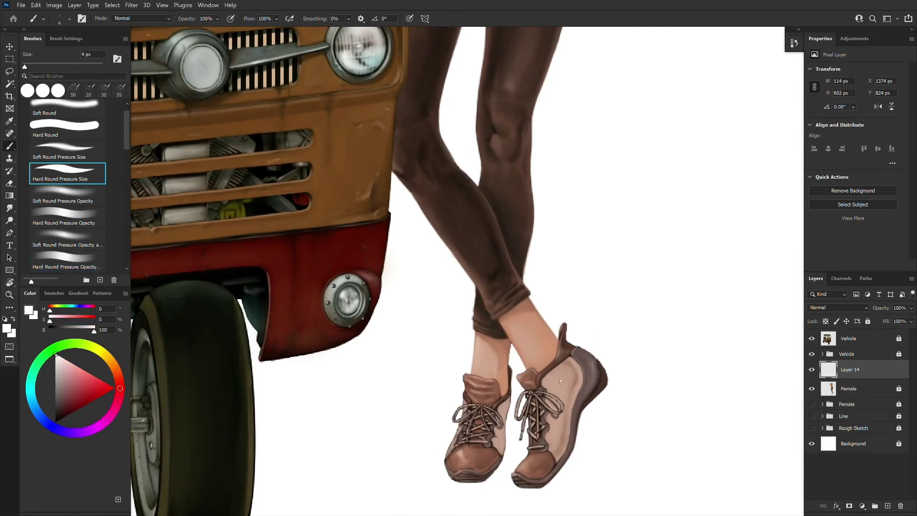
pyautogui.keyDown('alt'); pyautogui.click(561, 380); pyautogui.keyUp('alt')
pyautogui.press('[')
pyautogui.press('[')
# - Refine the crease marks on the shoe's side panel with sampled beige and brown tones
pyautogui.keyDown('alt'); pyautogui.click(560, 381); pyautogui.keyUp('alt')
pyautogui.keyDown('alt'); pyautogui.click(560, 381); pyautogui.keyUp('alt')
pyautogui.press(']')
pyautogui.press(']')
pyautogui.press(']')
pyautogui.keyDown('alt'); pyautogui.click(560, 384); pyautogui.keyUp('alt')
pyautogui.press('[')
# - Paint fine details along the front shoe's brown collar, heel tab and lace edge with a 2 px brush
pyautogui.keyDown('alt'); pyautogui.click(550, 365); pyautogui.keyUp('alt')
pyautogui.keyDown('alt'); pyautogui.click(552, 362); pyautogui.keyUp('alt')
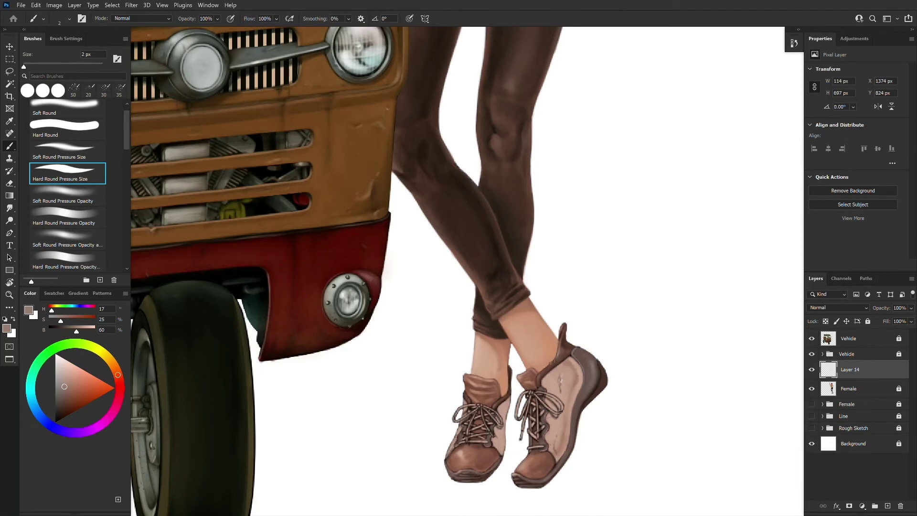
pyautogui.keyDown('alt'); pyautogui.click(570, 334); pyautogui.keyUp('alt')
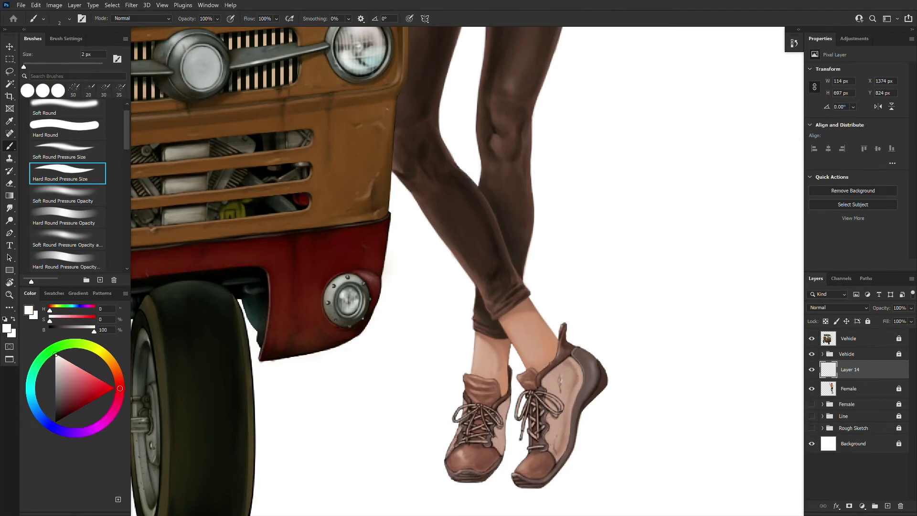
pyautogui.keyDown('alt'); pyautogui.click(547, 372); pyautogui.keyUp('alt')
pyautogui.keyDown('alt'); pyautogui.click(550, 377); pyautogui.keyUp('alt')
pyautogui.moveTo(549, 372); pyautogui.dragTo(543, 377)
pyautogui.keyDown('alt'); pyautogui.click(538, 382); pyautogui.keyUp('alt')
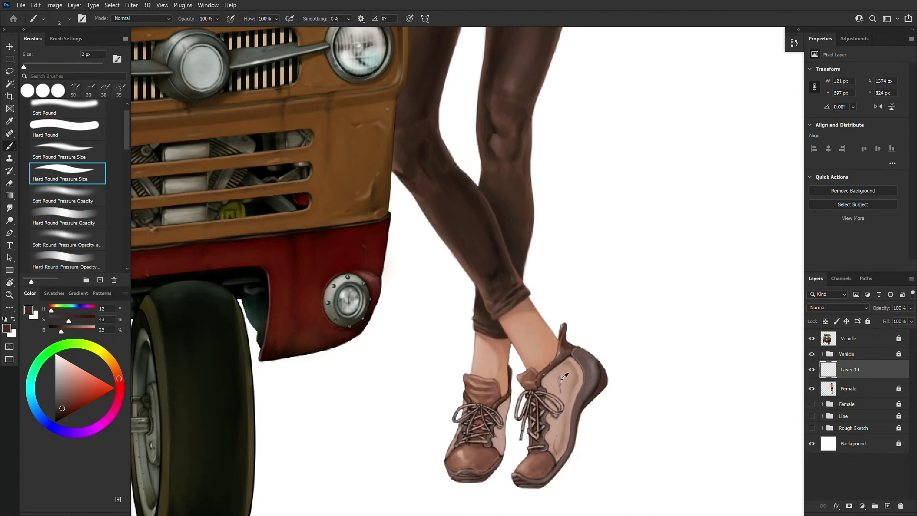
pyautogui.keyDown('alt'); pyautogui.click(536, 379); pyautogui.keyUp('alt')
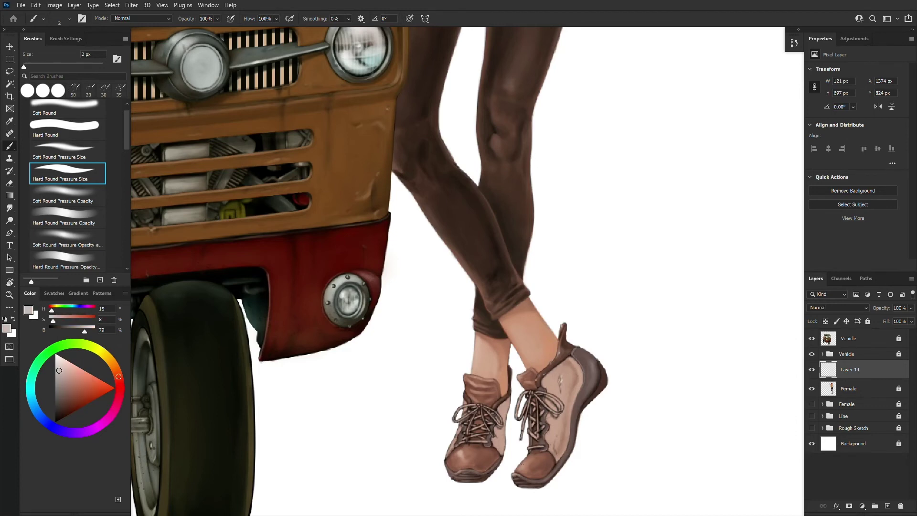
# - Add small scuffs to the shoe's toe cap and side panel using sampled browns and a 2 px brush
pyautogui.keyDown('alt'); pyautogui.click(525, 465); pyautogui.keyUp('alt')
pyautogui.keyDown('alt'); pyautogui.click(524, 464); pyautogui.keyUp('alt')
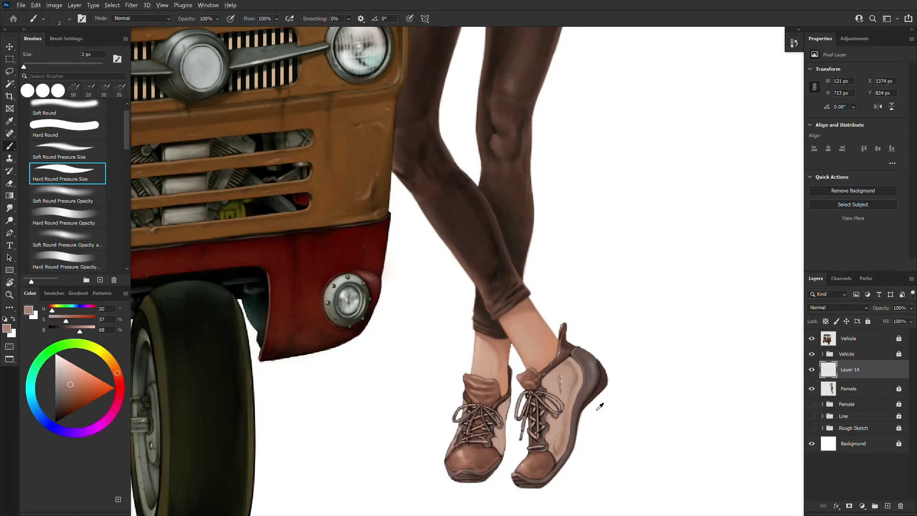
pyautogui.keyDown('alt'); pyautogui.click(523, 462); pyautogui.keyUp('alt')
pyautogui.keyDown('alt'); pyautogui.click(565, 377); pyautogui.keyUp('alt')
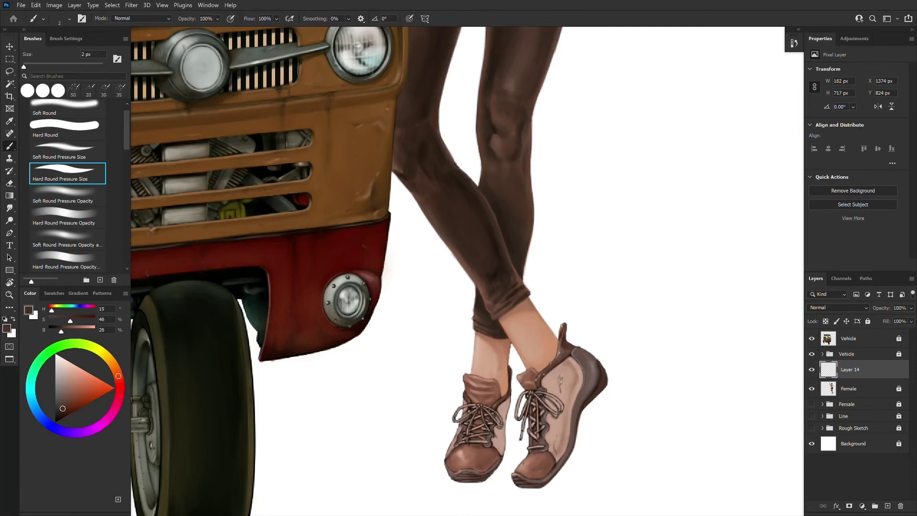
# - Switch to the Hard Round Pressure Opacity and Flow brush and paint dark strokes along the front shoe's upper sole edge at 3 px
pyautogui.click(67, 258)
pyautogui.press(']')
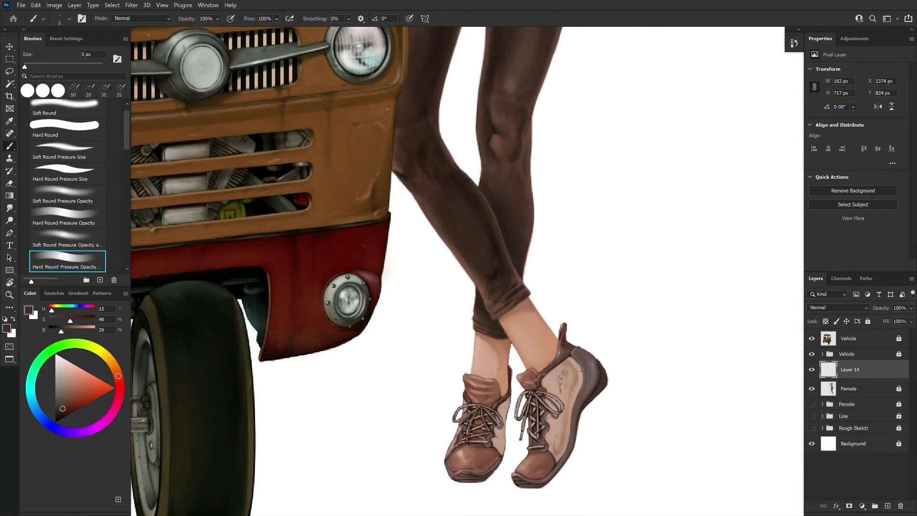
pyautogui.keyDown('alt'); pyautogui.click(596, 388); pyautogui.keyUp('alt')
pyautogui.keyDown('alt'); pyautogui.click(569, 357); pyautogui.keyUp('alt')
pyautogui.press(']')
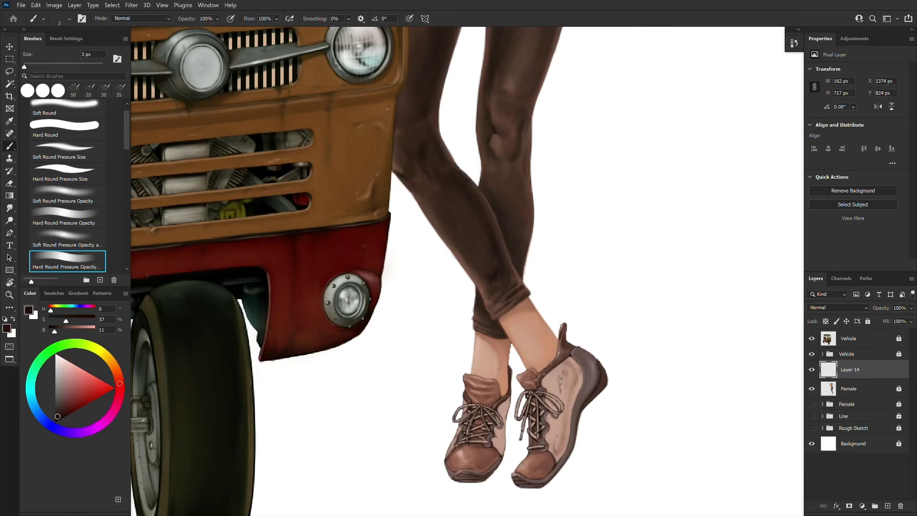
pyautogui.moveTo(582, 392); pyautogui.dragTo(572, 416)
pyautogui.moveTo(583, 380); pyautogui.dragTo(566, 450)
# - Refine the front shoe's sole and collar edges with sampled grey-brown and dark brown tones at 5 px
pyautogui.press(']')
pyautogui.press(']')
pyautogui.keyDown('alt'); pyautogui.click(585, 387); pyautogui.keyUp('alt')
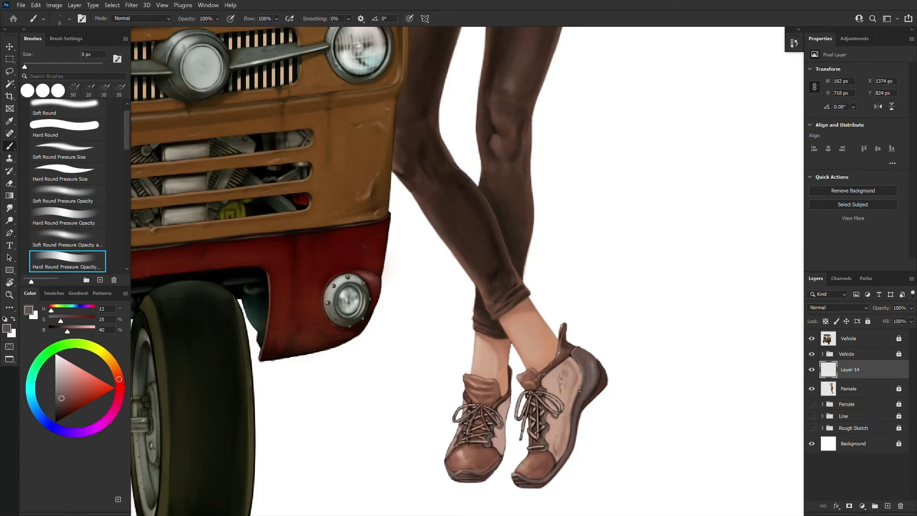
pyautogui.keyDown('alt'); pyautogui.click(552, 375); pyautogui.keyUp('alt')
pyautogui.keyDown('alt'); pyautogui.click(547, 379); pyautogui.keyUp('alt')
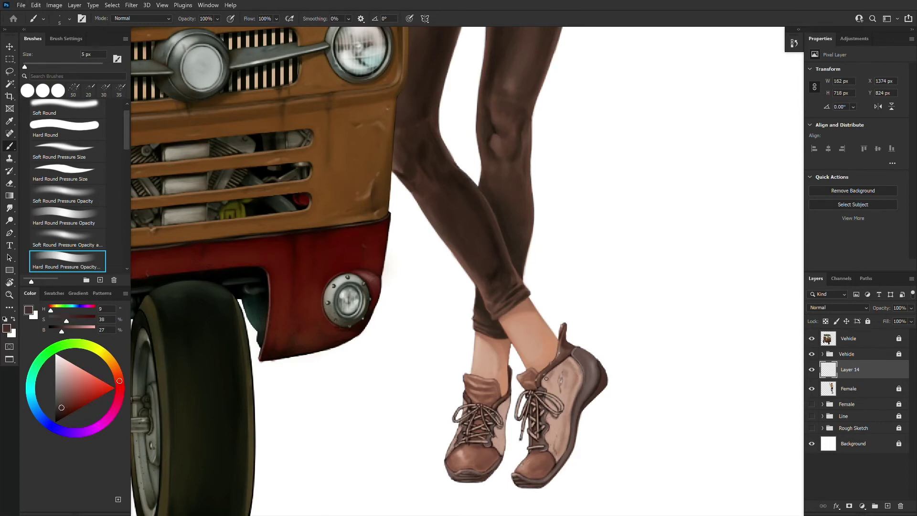
pyautogui.keyDown('alt'); pyautogui.click(549, 377); pyautogui.keyUp('alt')
pyautogui.press(']')
# - Add soft black shading along the front shoe's collar and lower side panel with the Soft Round Pressure Opacity and Flow brush
pyautogui.click(76, 244)
pyautogui.press('d')
pyautogui.press(']')
pyautogui.press(']')
pyautogui.press(']')
pyautogui.press(']')
pyautogui.moveTo(555, 370)
pyautogui.mouseDown()
pyautogui.moveTo(545, 385)
pyautogui.moveTo(574, 363)
pyautogui.moveTo(565, 357)
pyautogui.mouseUp()
pyautogui.moveTo(566, 450); pyautogui.dragTo(552, 462)
pyautogui.press('[')
pyautogui.press('[')
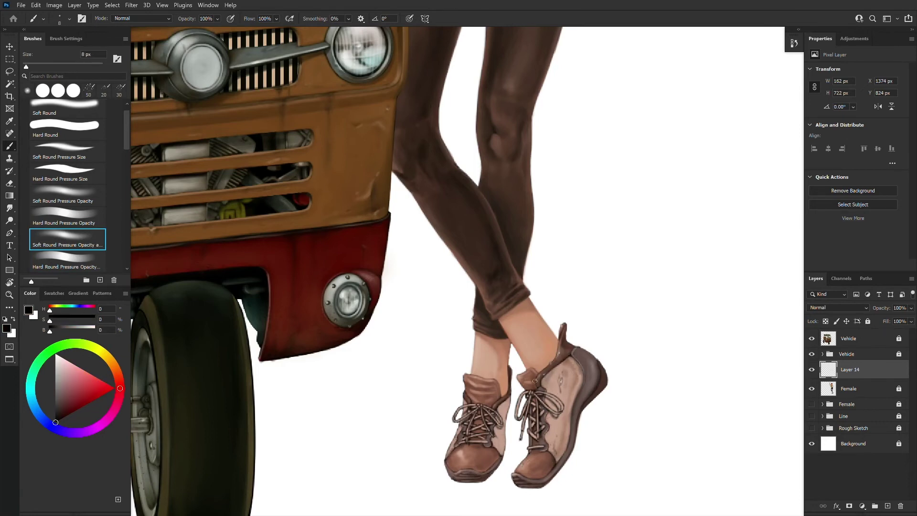
# - Sample the front shoe's beige panel and shade the side of the rear shoe's toe with soft black
pyautogui.keyDown('alt'); pyautogui.click(568, 387); pyautogui.keyUp('alt')
pyautogui.press('[')
pyautogui.press('[')
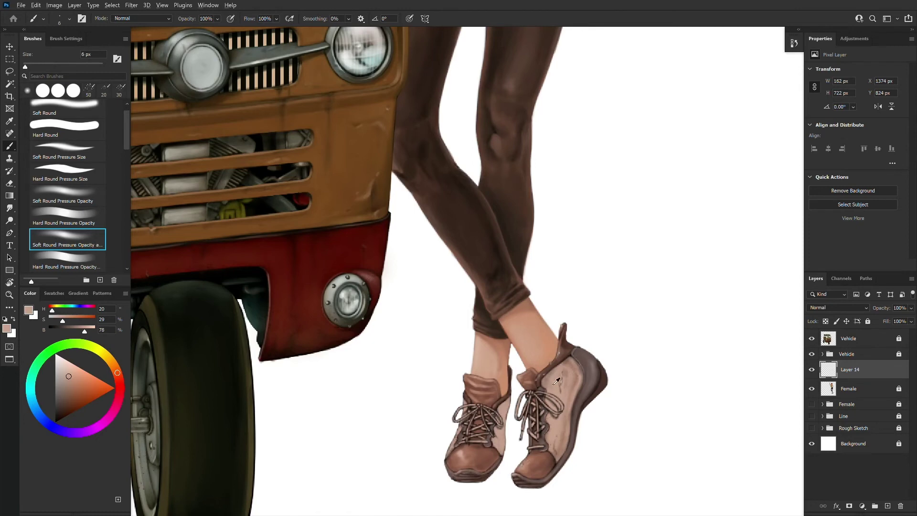
pyautogui.press('d')
pyautogui.moveTo(501, 453); pyautogui.dragTo(484, 469)
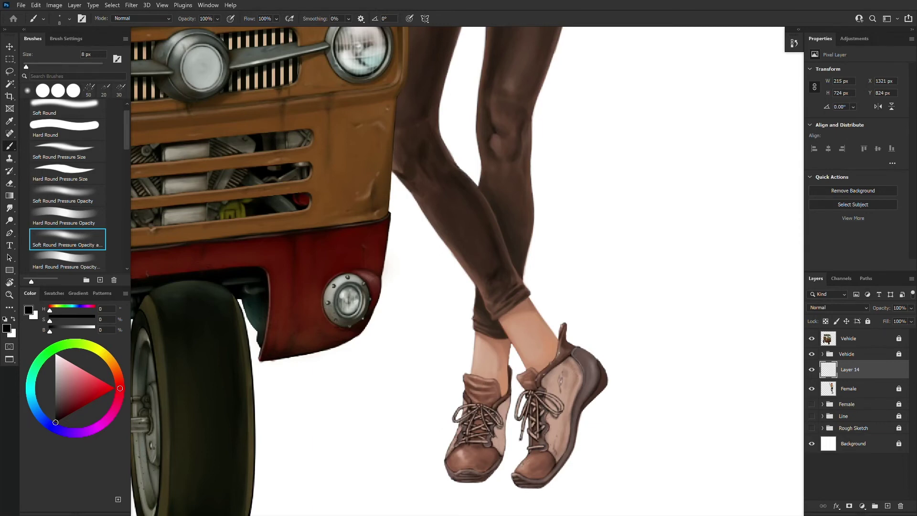
# - Deepen the shadows around the laces and tongues of both shoes with a smaller soft black brush
pyautogui.press('[')
pyautogui.press('[')
pyautogui.moveTo(526, 406); pyautogui.dragTo(529, 396)
pyautogui.moveTo(477, 409)
pyautogui.mouseDown()
pyautogui.moveTo(473, 418)
pyautogui.moveTo(490, 413)
pyautogui.mouseUp()
# - Touch up both shoes' edges and beige panels with sampled tones using the Hard Round Pressure Opacity and Flow brush at 4 px
pyautogui.keyDown('alt'); pyautogui.click(527, 378); pyautogui.keyUp('alt')
pyautogui.keyDown('alt'); pyautogui.click(516, 364); pyautogui.keyUp('alt')
pyautogui.click(67, 261)
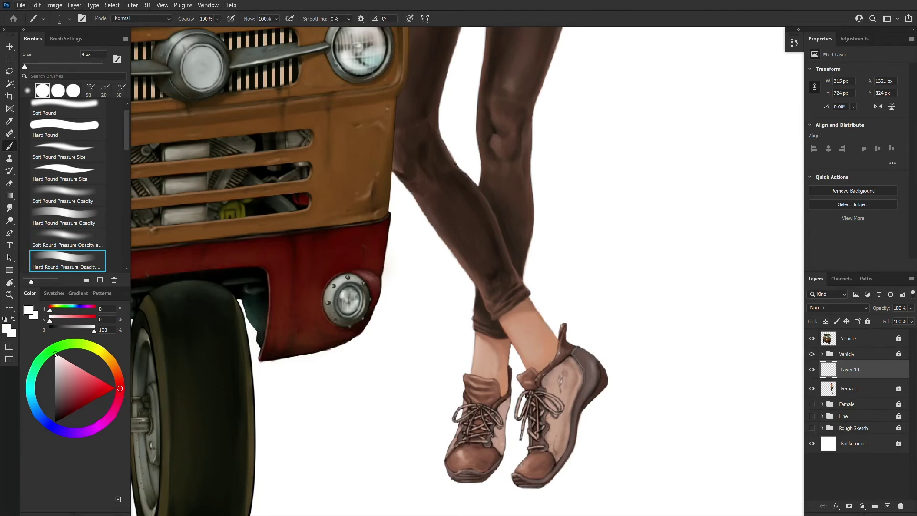
pyautogui.keyDown('alt'); pyautogui.click(555, 389); pyautogui.keyUp('alt')
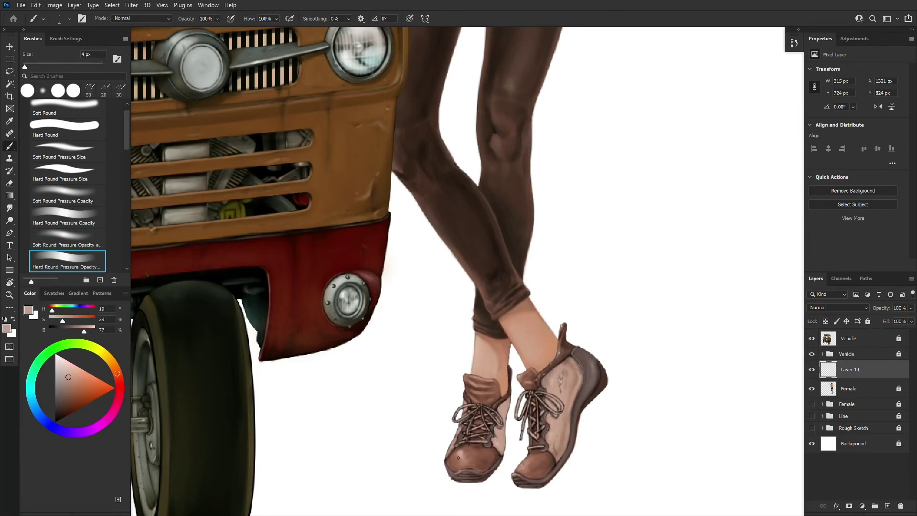
pyautogui.keyDown('alt'); pyautogui.click(506, 451); pyautogui.keyUp('alt')
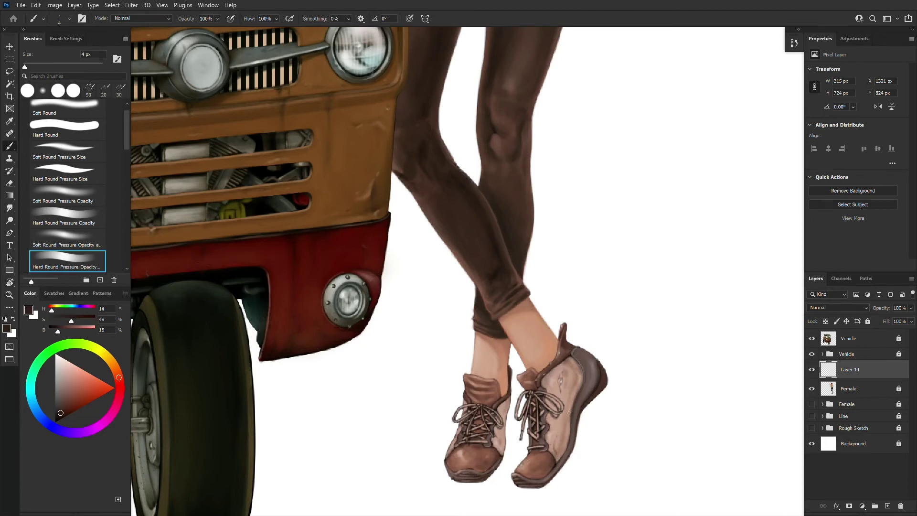
# - Retouch the seam between the front shoe's side panel and sole with sampled grey-brown tones at 4 px
pyautogui.keyDown('alt'); pyautogui.click(568, 427); pyautogui.keyUp('alt')
pyautogui.keyDown('alt'); pyautogui.click(573, 415); pyautogui.keyUp('alt')
pyautogui.keyDown('alt'); pyautogui.click(582, 391); pyautogui.keyUp('alt')
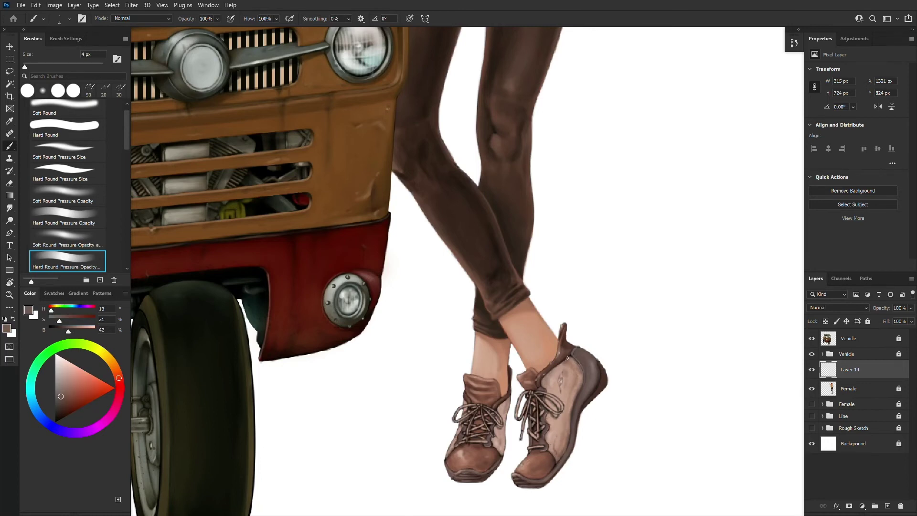
# - Rework the crease marks on the front shoe's side panel into a finer crease with sampled beige and dark tones at 1 px
pyautogui.keyDown('alt'); pyautogui.click(553, 429); pyautogui.keyUp('alt')
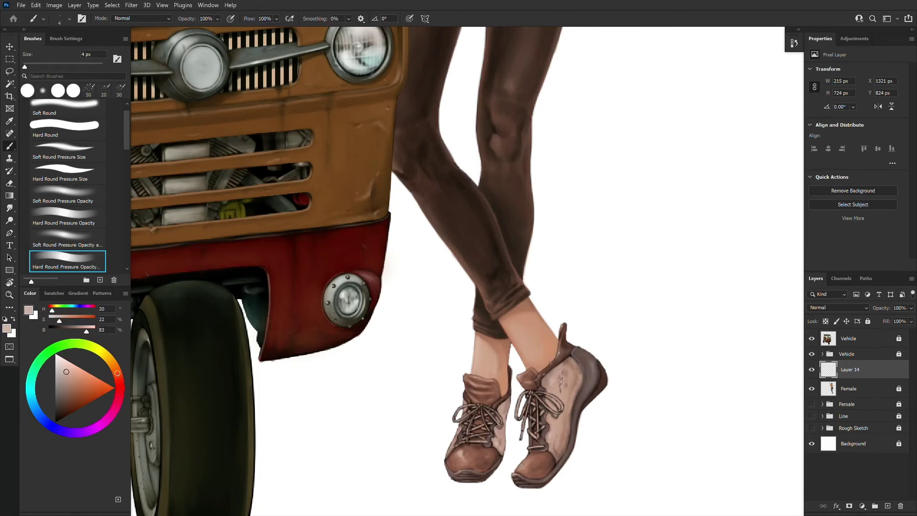
pyautogui.press('[')
pyautogui.press('[')
pyautogui.keyDown('alt'); pyautogui.click(602, 384); pyautogui.keyUp('alt')
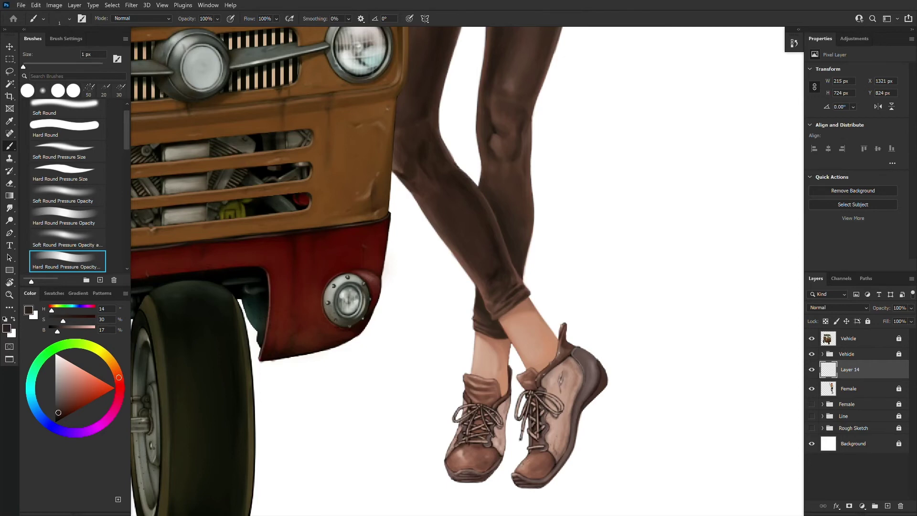
pyautogui.keyDown('alt'); pyautogui.click(566, 375); pyautogui.keyUp('alt')
pyautogui.press('[')
pyautogui.press('[')
pyautogui.keyDown('alt'); pyautogui.click(550, 374); pyautogui.keyUp('alt')
# - Refine the toe caps of both shoes with sampled browns and a 3 px brush
pyautogui.press(']')
pyautogui.keyDown('alt'); pyautogui.click(530, 465); pyautogui.keyUp('alt')
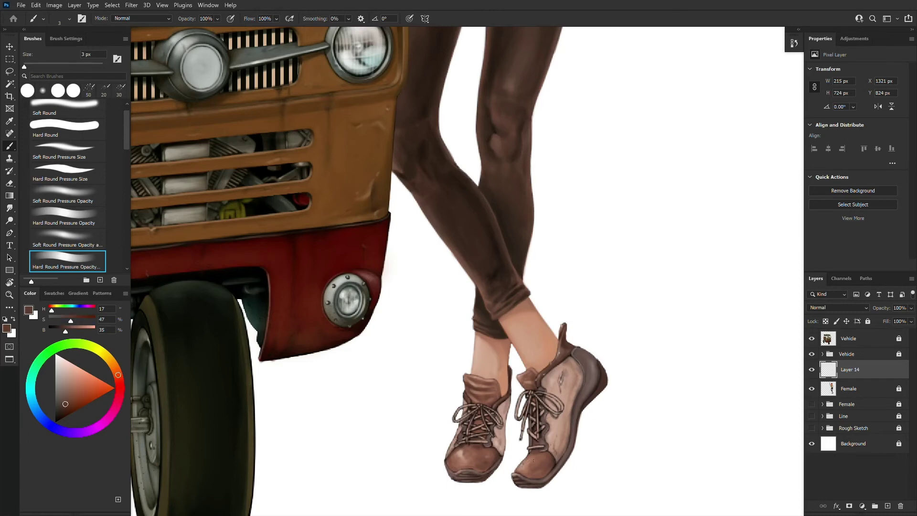
pyautogui.keyDown('alt'); pyautogui.click(527, 468); pyautogui.keyUp('alt')
pyautogui.keyDown('alt'); pyautogui.click(453, 463); pyautogui.keyUp('alt')
pyautogui.keyDown('alt'); pyautogui.click(460, 456); pyautogui.keyUp('alt')
# - Clean up the outline around the rear shoe's tongue with sampled white and a 2 px brush
pyautogui.keyDown('alt'); pyautogui.click(469, 372); pyautogui.keyUp('alt')
pyautogui.press('[')
pyautogui.press('[')
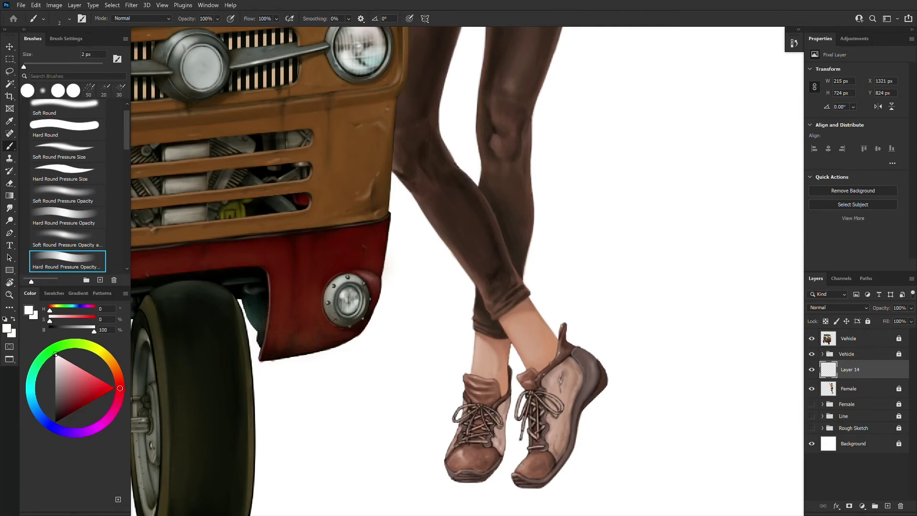
pyautogui.press('[')
pyautogui.press('[')
pyautogui.press('[')
# - Rework the front shoe's heel with sampled grey-brown tones and tidy its outer edge with sampled white
pyautogui.keyDown('alt'); pyautogui.click(588, 365); pyautogui.keyUp('alt')
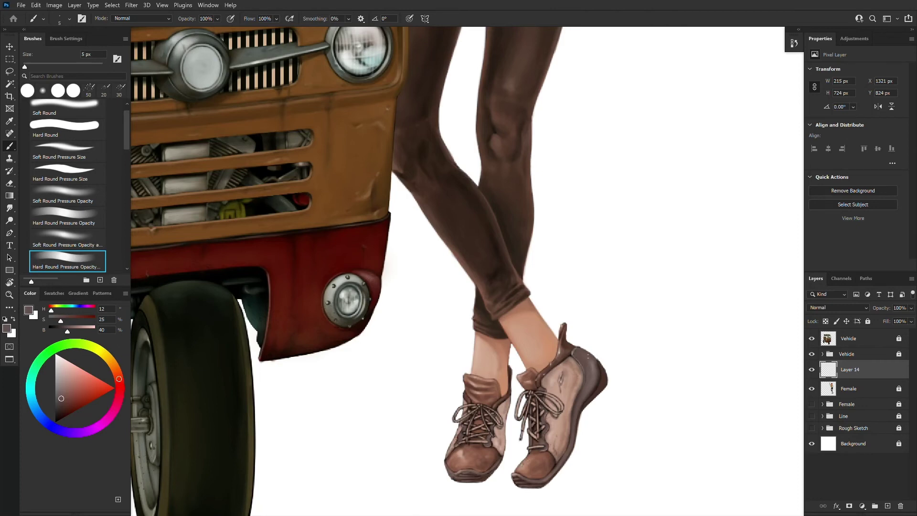
pyautogui.press('[')
pyautogui.keyDown('alt'); pyautogui.click(599, 373); pyautogui.keyUp('alt')
pyautogui.keyDown('alt'); pyautogui.click(595, 370); pyautogui.keyUp('alt')
pyautogui.press(']')
pyautogui.press(']')
pyautogui.keyDown('alt'); pyautogui.click(616, 353); pyautogui.keyUp('alt')
pyautogui.keyDown('alt'); pyautogui.click(592, 383); pyautogui.keyUp('alt')
# - Reset the paint colour to black and strengthen the dark edges of the shoes' soles with a 2 px brush
pyautogui.press('d')
pyautogui.hotkey('alt', 'd')
pyautogui.press('Escape')
pyautogui.press(']')
pyautogui.press(']')
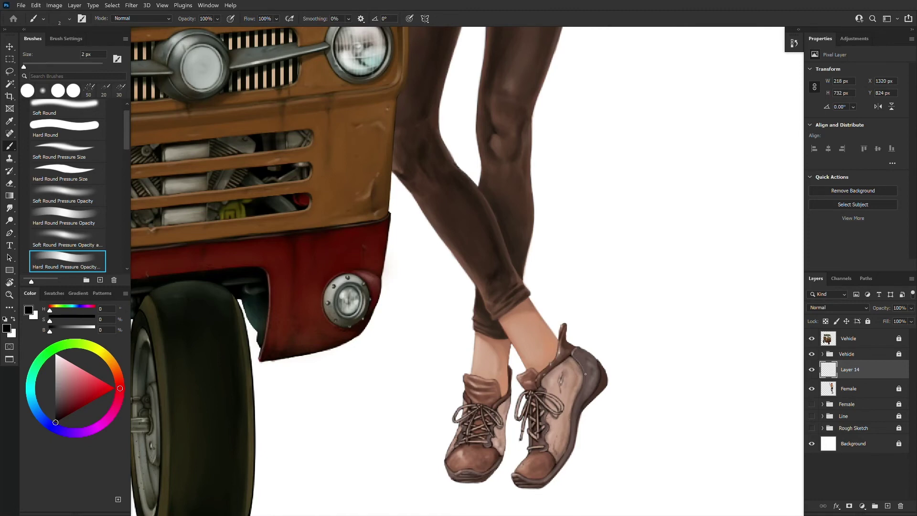
# - Blend the rear shoe's side panel and toe with sampled beige and brown tones at 4 px
pyautogui.press(']')
pyautogui.keyDown('alt'); pyautogui.click(501, 448); pyautogui.keyUp('alt')
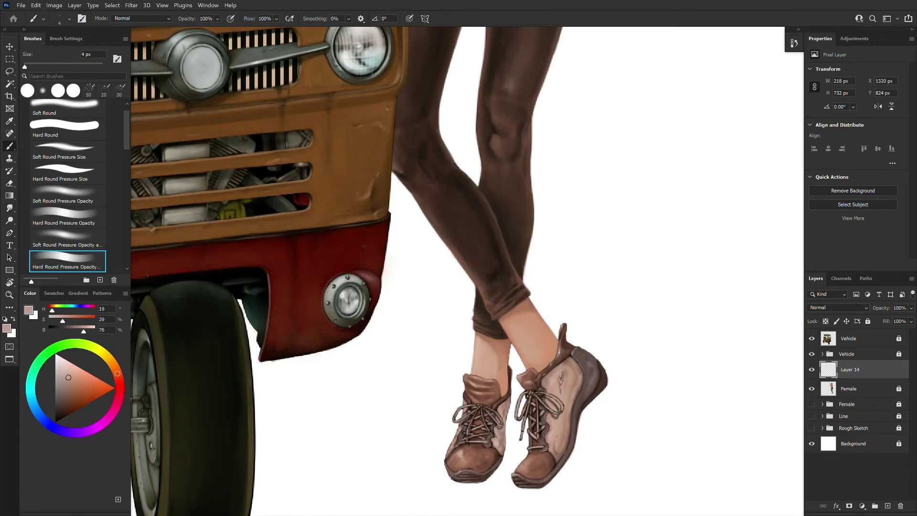
pyautogui.keyDown('alt'); pyautogui.click(488, 468); pyautogui.keyUp('alt')
pyautogui.keyDown('alt'); pyautogui.click(476, 469); pyautogui.keyUp('alt')
pyautogui.keyDown('alt'); pyautogui.click(492, 466); pyautogui.keyUp('alt')
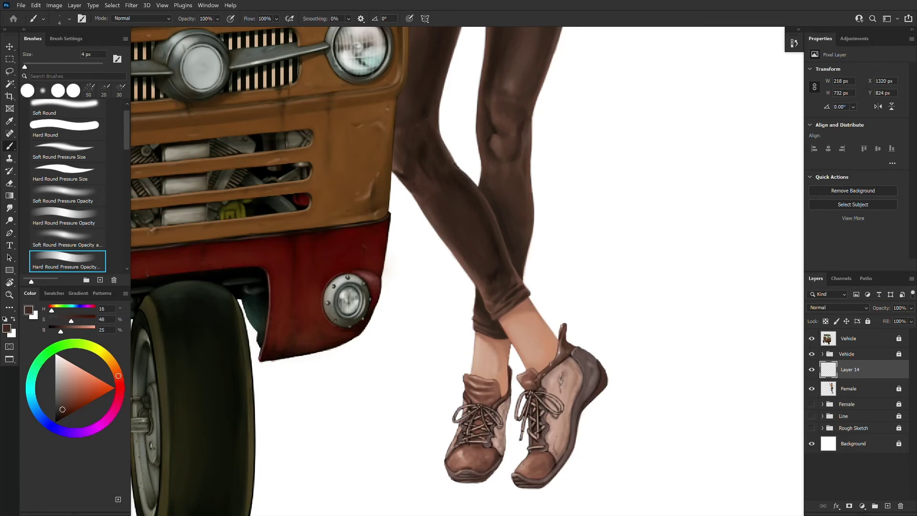
pyautogui.press(']')
# - Paint along the base of the front shoe's toe cap with sampled sole brown
pyautogui.keyDown('alt'); pyautogui.click(452, 467); pyautogui.keyUp('alt')
pyautogui.keyDown('alt'); pyautogui.click(603, 383); pyautogui.keyUp('alt')
pyautogui.press('[')
pyautogui.moveTo(517, 472); pyautogui.dragTo(548, 474)
# - Blend the front shoe's toe cap with sampled brown tones and a brush of about 6 px
pyautogui.press(']')
pyautogui.press(']')
pyautogui.keyDown('alt'); pyautogui.click(547, 470); pyautogui.keyUp('alt')
pyautogui.keyDown('alt'); pyautogui.click(525, 472); pyautogui.keyUp('alt')
pyautogui.keyDown('alt'); pyautogui.click(526, 464); pyautogui.keyUp('alt')
pyautogui.press('[')
pyautogui.press('[')
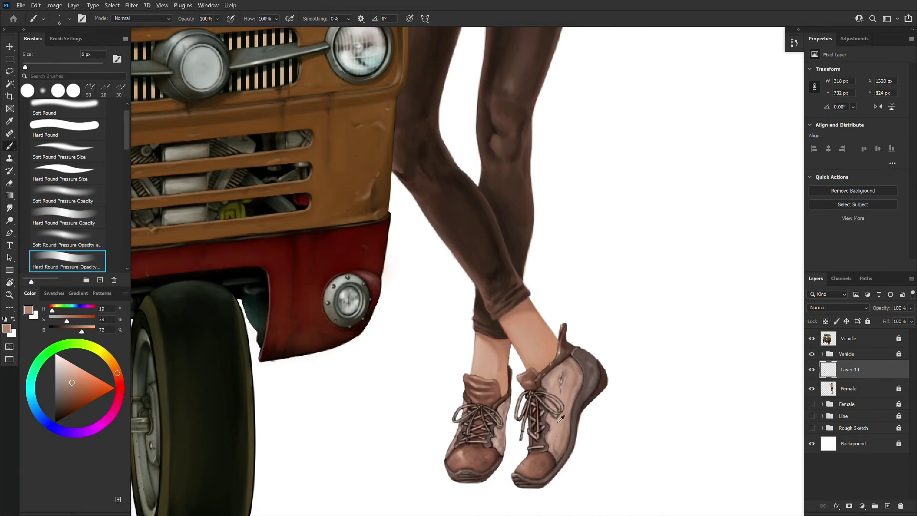
# - Retouch the beige panels beside the laces on both shoes with sampled tones at 4 px
pyautogui.keyDown('alt'); pyautogui.click(550, 450); pyautogui.keyUp('alt')
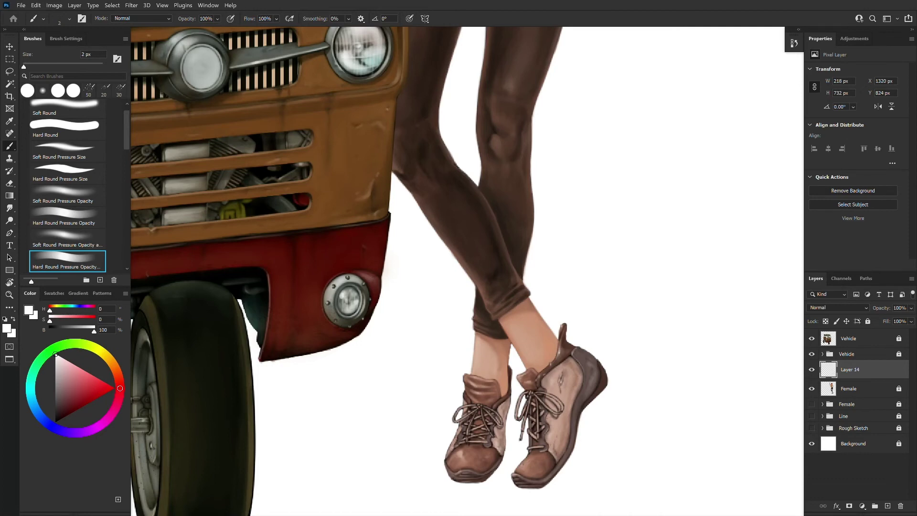
pyautogui.keyDown('alt'); pyautogui.click(549, 436); pyautogui.keyUp('alt')
pyautogui.press(']')
pyautogui.press(']')
pyautogui.press(']')
pyautogui.moveTo(495, 444); pyautogui.dragTo(499, 446)
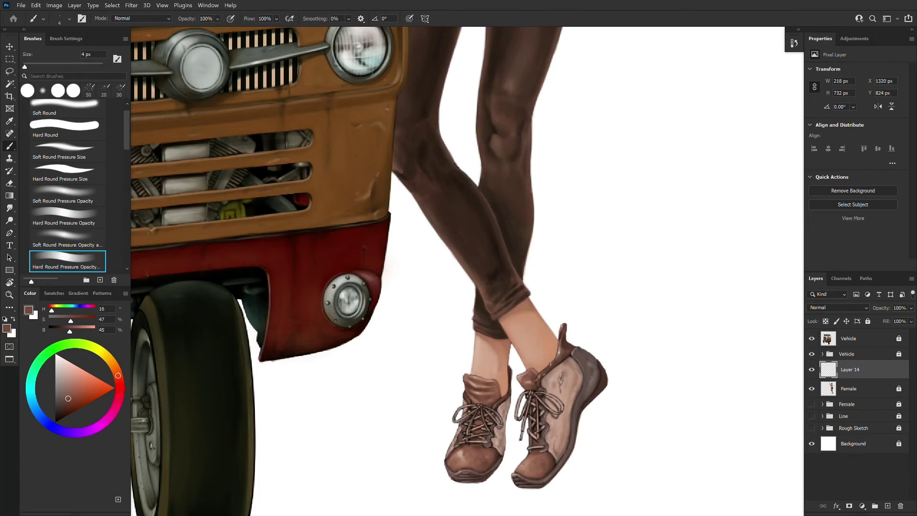
# - Retouch the front shoe's collar with a sampled tone and clean its outer heel outline with 1 px white
pyautogui.keyDown('alt'); pyautogui.click(565, 358); pyautogui.keyUp('alt')
pyautogui.hotkey('ctrl', '-')
pyautogui.hotkey('ctrl', '+')
pyautogui.keyDown('alt'); pyautogui.click(603, 425); pyautogui.keyUp('alt')
pyautogui.press('[')
pyautogui.press('[')
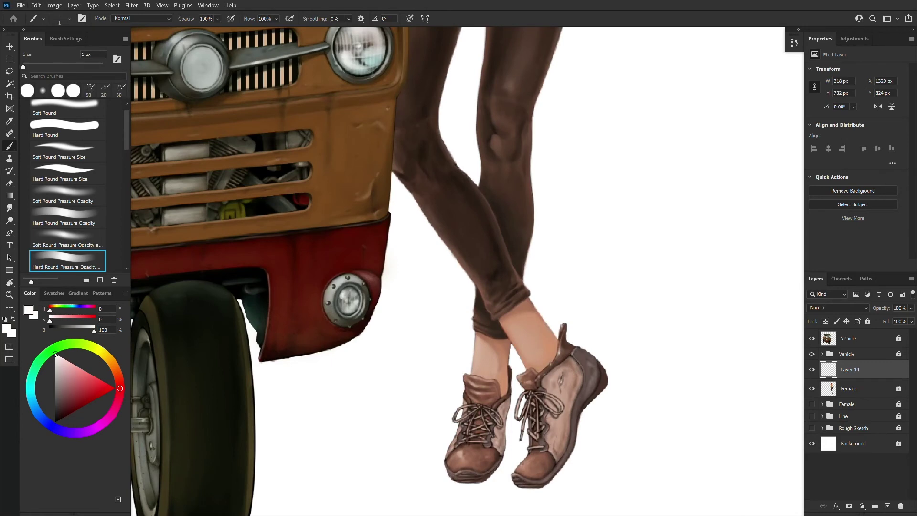
# - Switch to the Hard Round Pressure Size brush and sharpen fine details around the shoes' laces with sampled dark brown
pyautogui.keyDown('alt'); pyautogui.click(509, 383); pyautogui.keyUp('alt')
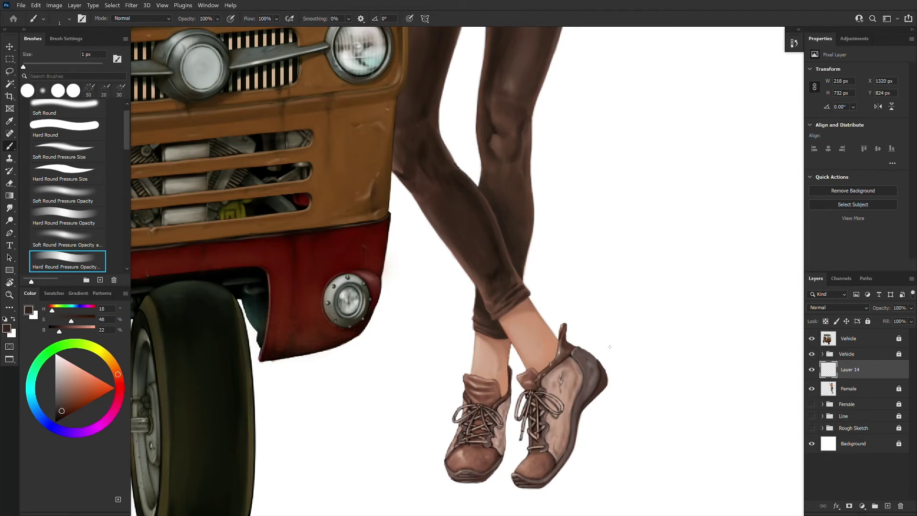
pyautogui.click(79, 170)
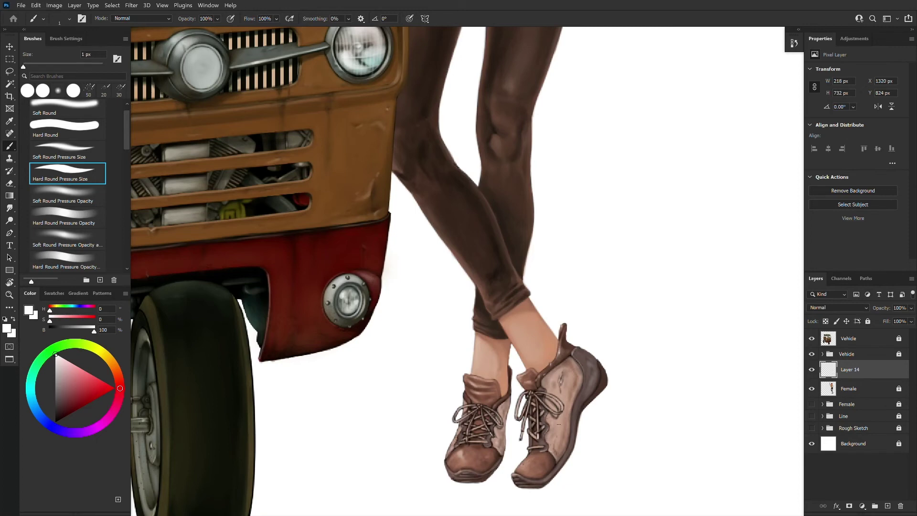
pyautogui.keyDown('alt'); pyautogui.click(545, 430); pyautogui.keyUp('alt')
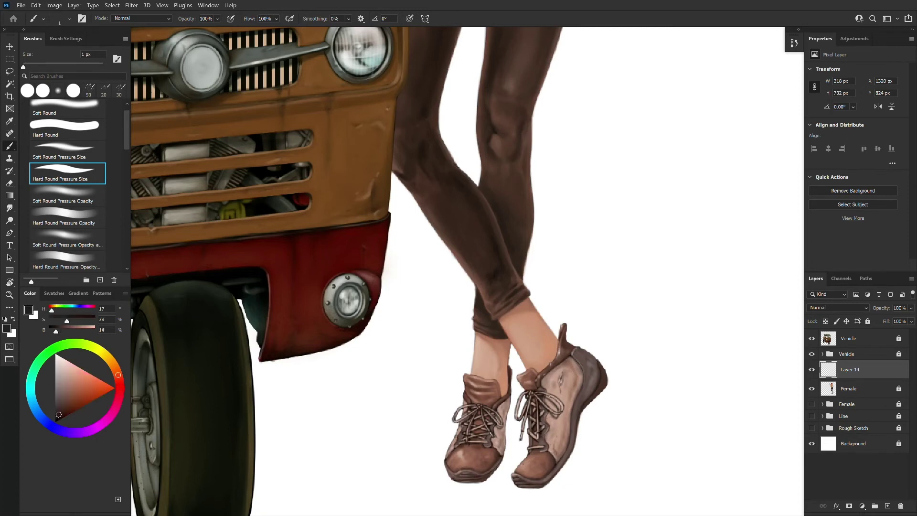
pyautogui.keyDown('alt'); pyautogui.click(537, 392); pyautogui.keyUp('alt')
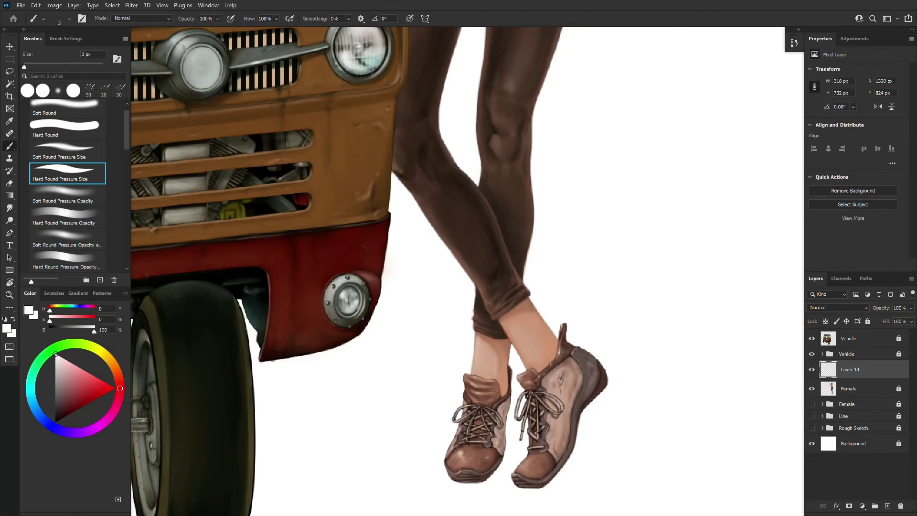
# - Refine the contour of the front shoe's heel with the Hard Round Pressure Size brush at 3 px
pyautogui.moveTo(598, 361); pyautogui.dragTo(600, 383)
pyautogui.keyDown('alt'); pyautogui.click(601, 382); pyautogui.keyUp('alt')
pyautogui.hotkey('ctrl', '-')
pyautogui.hotkey('ctrl', '+')
# - Reshape the top of the rear shoe's tongue into a worn, uneven edge with sampled browns and neighbouring colours at 2 px
pyautogui.keyDown('alt'); pyautogui.click(471, 411); pyautogui.keyUp('alt')
pyautogui.press('[')
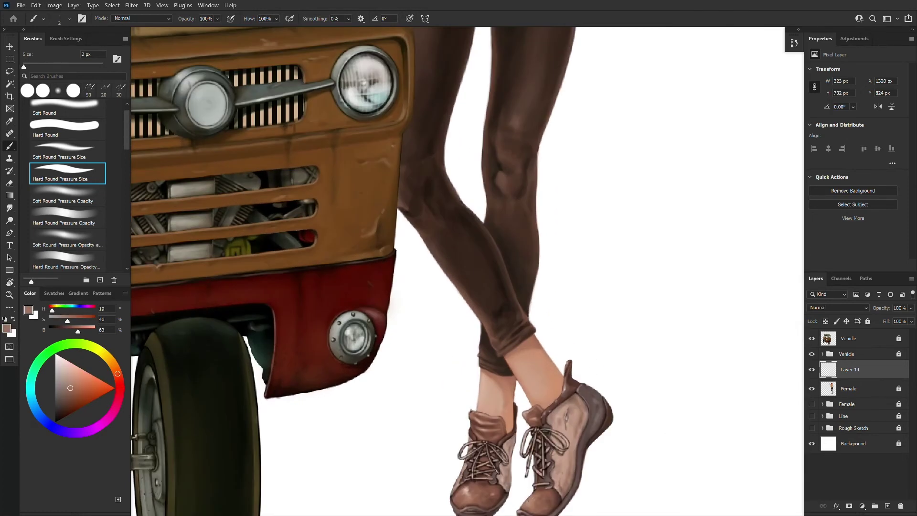
pyautogui.keyDown('alt'); pyautogui.click(484, 418); pyautogui.keyUp('alt')
pyautogui.keyDown('alt'); pyautogui.click(498, 414); pyautogui.keyUp('alt')
pyautogui.keyDown('alt'); pyautogui.click(496, 417); pyautogui.keyUp('alt')
pyautogui.keyDown('alt'); pyautogui.click(520, 402); pyautogui.keyUp('alt')
pyautogui.keyDown('alt'); pyautogui.click(509, 404); pyautogui.keyUp('alt')
pyautogui.keyDown('alt'); pyautogui.click(503, 405); pyautogui.keyUp('alt')
# - Reshape the upper edge of the front shoe's tongue with sampled skin and brown tones at 2 px
pyautogui.keyDown('alt'); pyautogui.click(537, 406); pyautogui.keyUp('alt')
pyautogui.keyDown('alt'); pyautogui.click(550, 406); pyautogui.keyUp('alt')
pyautogui.keyDown('alt'); pyautogui.click(543, 403); pyautogui.keyUp('alt')
pyautogui.keyDown('alt'); pyautogui.click(543, 410); pyautogui.keyUp('alt')
pyautogui.keyDown('alt'); pyautogui.click(541, 409); pyautogui.keyUp('alt')
pyautogui.keyDown('alt'); pyautogui.click(527, 417); pyautogui.keyUp('alt')
pyautogui.keyDown('alt'); pyautogui.click(529, 417); pyautogui.keyUp('alt')
pyautogui.keyDown('alt'); pyautogui.click(526, 418); pyautogui.keyUp('alt')
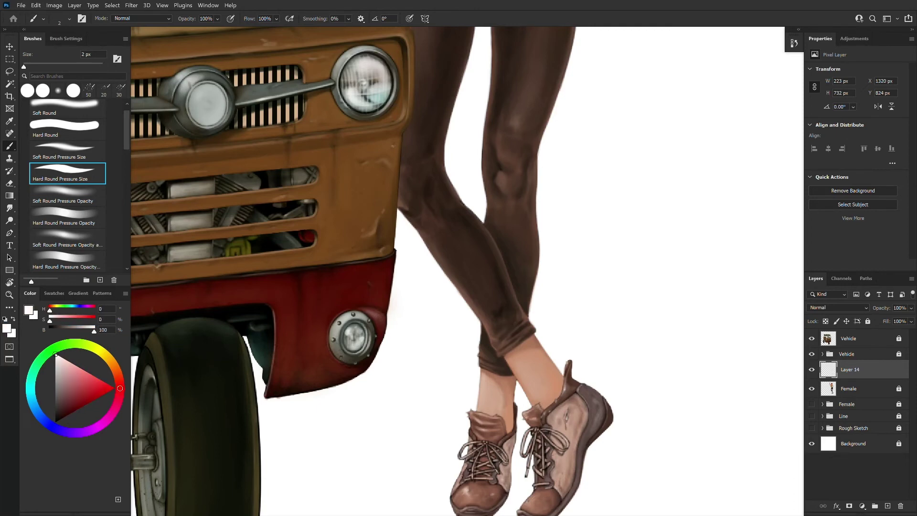
# - Touch up the front shoe's side and the rear shoe's toe cap with sampled browns
pyautogui.keyDown('alt'); pyautogui.click(551, 422); pyautogui.keyUp('alt')
pyautogui.keyDown('alt'); pyautogui.click(551, 477); pyautogui.keyUp('alt')
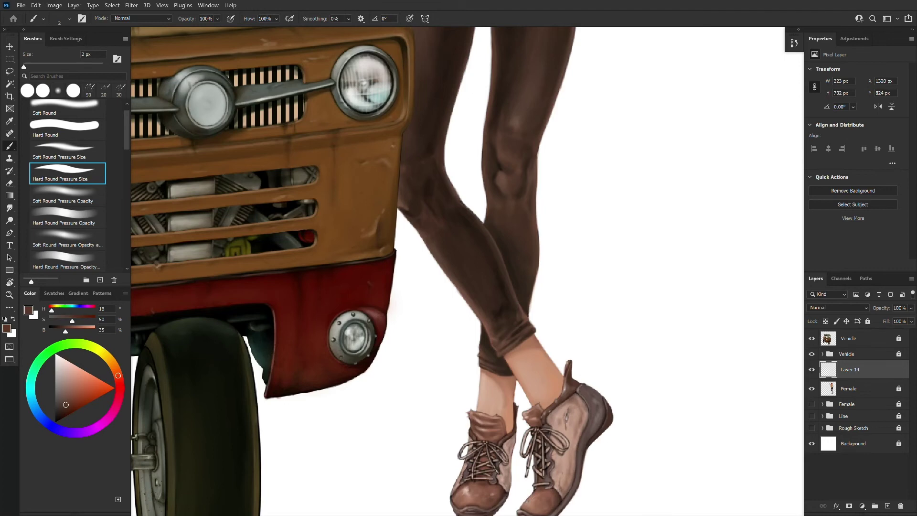
pyautogui.keyDown('alt'); pyautogui.click(459, 476); pyautogui.keyUp('alt')
pyautogui.hotkey('ctrl', '-')
pyautogui.moveTo(600, 306); pyautogui.dragTo(607, 432)
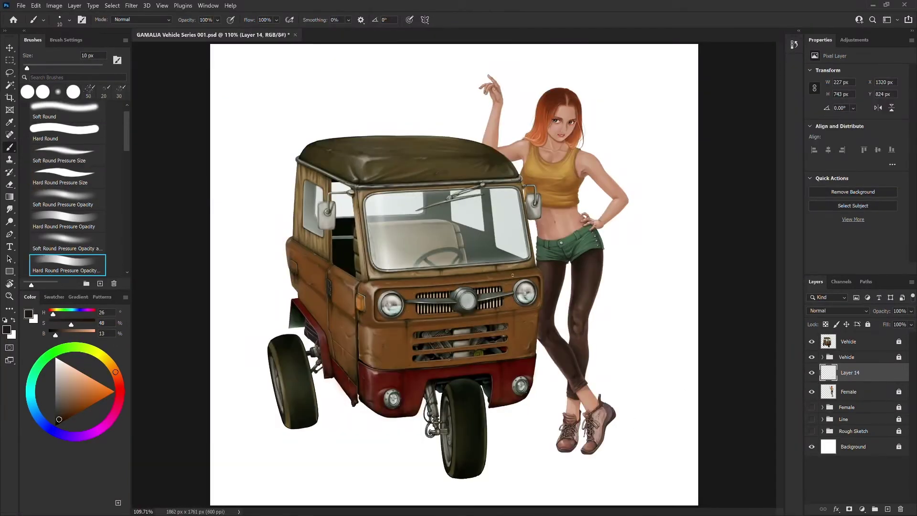
# - Hide the Vehicle layer and the Vehicle group so only the woman shows
pyautogui.hotkey('ctrl', '+')
pyautogui.moveTo(641, 246); pyautogui.dragTo(545, 195)
pyautogui.click(812, 342)
pyautogui.click(812, 342)
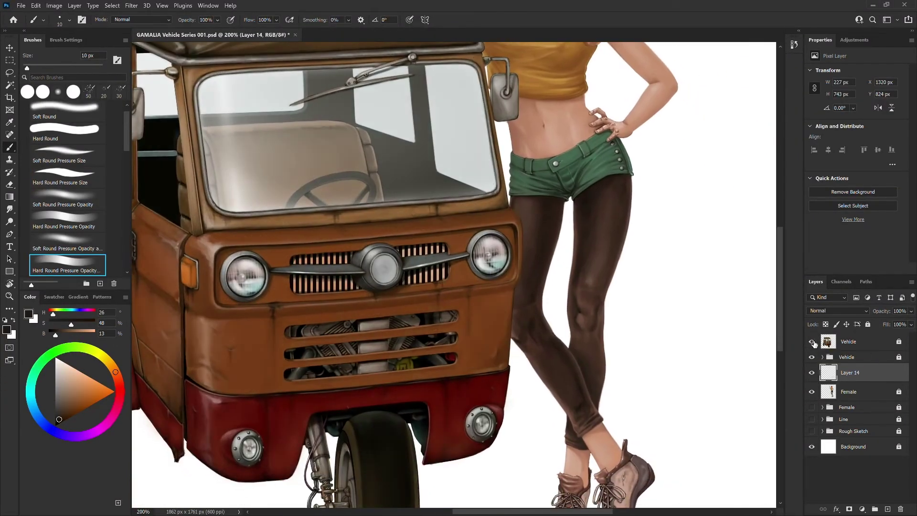
pyautogui.moveTo(812, 342); pyautogui.dragTo(812, 357)
# - Darken the leggings beneath the shorts' hem with sampled dark brown and black, reducing the brush from 20 px to 8 px
pyautogui.keyDown('alt'); pyautogui.click(590, 203); pyautogui.keyUp('alt')
pyautogui.moveTo(592, 200); pyautogui.dragTo(586, 194)
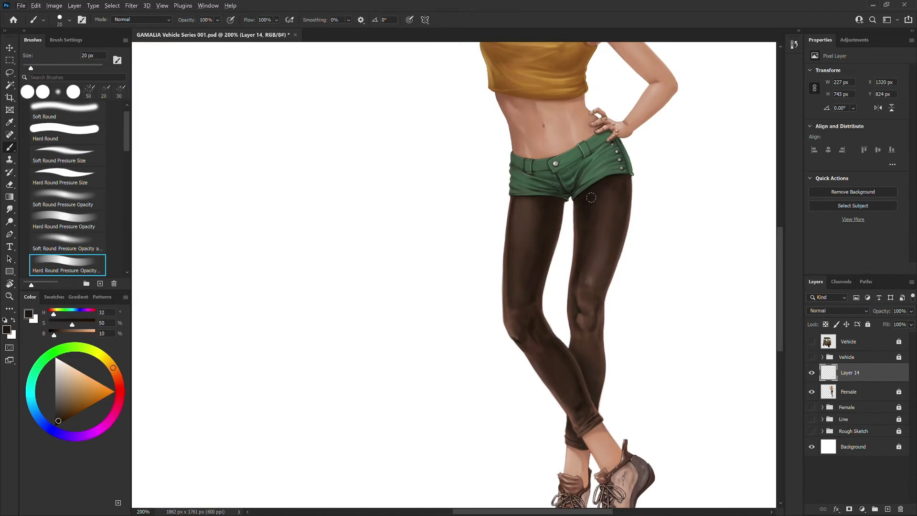
pyautogui.press('d')
pyautogui.hotkey('alt', 'd')
pyautogui.press('Escape')
pyautogui.press('[')
pyautogui.press(']')
pyautogui.press(']')
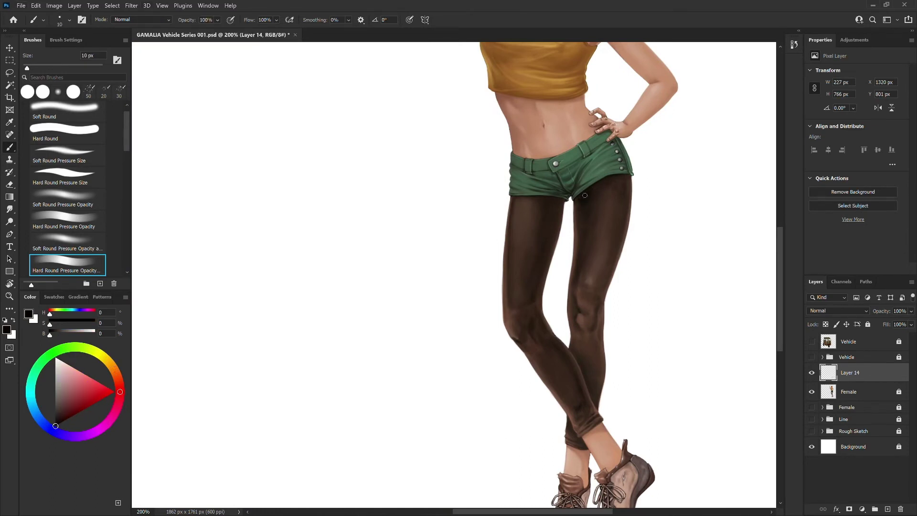
pyautogui.press('[')
pyautogui.press('[')
pyautogui.press('[')
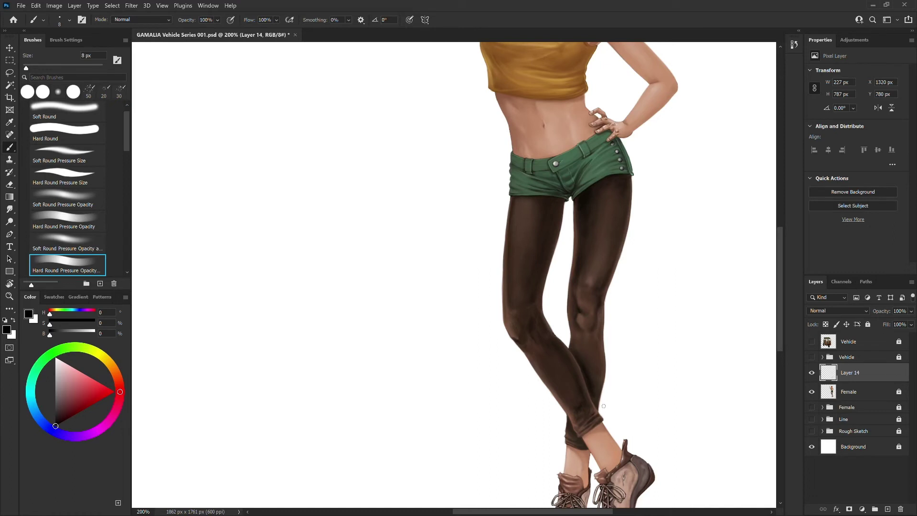
# - Deepen the shading on the front leg of the leggings with black at 10 px
pyautogui.press(']')
pyautogui.press(']')
pyautogui.moveTo(552, 222); pyautogui.dragTo(536, 279)
# - Paint ragged threads at the outer corner of the front leggings cuff using Hard Round Pressure Size at 3 px and sampled browns
pyautogui.click(74, 177)
pyautogui.moveTo(620, 390)
pyautogui.mouseDown()
pyautogui.moveTo(528, 269)
pyautogui.moveTo(546, 228)
pyautogui.mouseUp()
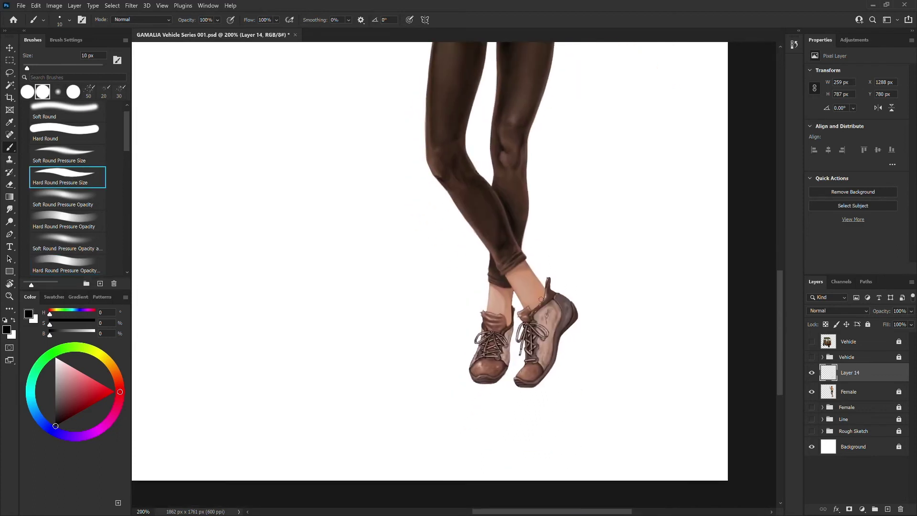
pyautogui.hotkey('ctrl', '+')
pyautogui.keyDown('alt'); pyautogui.click(546, 261); pyautogui.keyUp('alt')
pyautogui.press('[')
pyautogui.press('[')
pyautogui.press('[')
pyautogui.press('[')
pyautogui.press('[')
pyautogui.press('[')
pyautogui.press('[')
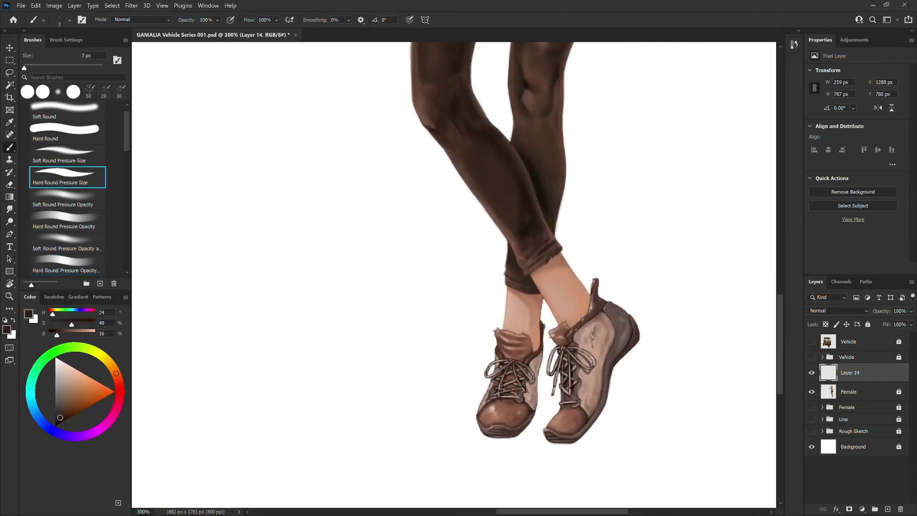
pyautogui.keyDown('alt'); pyautogui.click(549, 258); pyautogui.keyUp('alt')
pyautogui.keyDown('alt'); pyautogui.click(558, 241); pyautogui.keyUp('alt')
pyautogui.keyDown('alt'); pyautogui.click(564, 247); pyautogui.keyUp('alt')
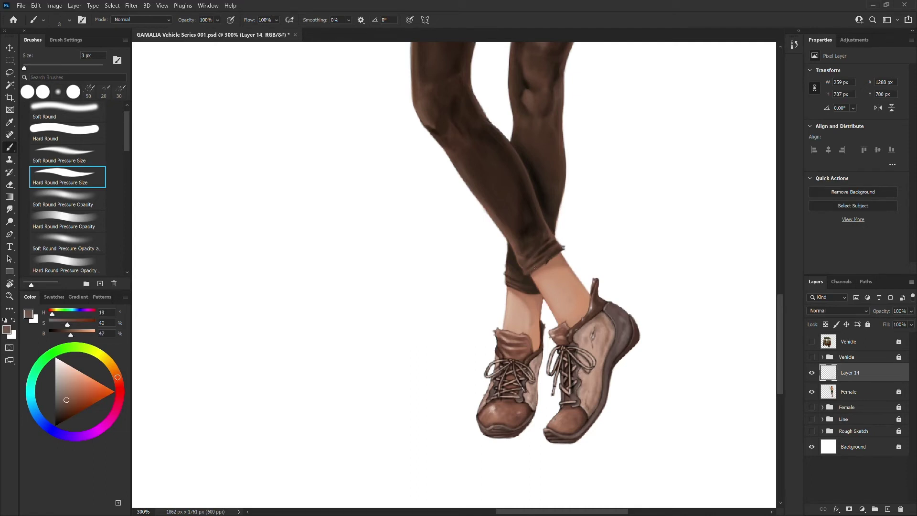
# - Extend the frayed edge along the rest of the front leg's cuff with sampled brown and skin tones
pyautogui.keyDown('alt'); pyautogui.click(538, 267); pyautogui.keyUp('alt')
pyautogui.keyDown('alt'); pyautogui.click(554, 253); pyautogui.keyUp('alt')
pyautogui.keyDown('alt'); pyautogui.click(547, 258); pyautogui.keyUp('alt')
pyautogui.keyDown('alt'); pyautogui.click(539, 263); pyautogui.keyUp('alt')
pyautogui.keyDown('alt'); pyautogui.click(562, 247); pyautogui.keyUp('alt')
# - Fray the rear leg's cuff and touch up the front cuff's edge with sampled browns and skin tones, down to 2 px
pyautogui.keyDown('alt'); pyautogui.click(527, 273); pyautogui.keyUp('alt')
pyautogui.keyDown('alt'); pyautogui.click(509, 280); pyautogui.keyUp('alt')
pyautogui.keyDown('alt'); pyautogui.click(519, 286); pyautogui.keyUp('alt')
pyautogui.keyDown('alt'); pyautogui.click(524, 290); pyautogui.keyUp('alt')
pyautogui.keyDown('alt'); pyautogui.click(554, 261); pyautogui.keyUp('alt')
pyautogui.keyDown('alt'); pyautogui.click(533, 293); pyautogui.keyUp('alt')
pyautogui.keyDown('alt'); pyautogui.click(505, 283); pyautogui.keyUp('alt')
pyautogui.keyDown('alt'); pyautogui.click(516, 275); pyautogui.keyUp('alt')
pyautogui.keyDown('alt'); pyautogui.click(507, 280); pyautogui.keyUp('alt')
pyautogui.keyDown('alt'); pyautogui.click(510, 296); pyautogui.keyUp('alt')
pyautogui.keyDown('alt'); pyautogui.click(515, 271); pyautogui.keyUp('alt')
pyautogui.keyDown('alt'); pyautogui.click(543, 266); pyautogui.keyUp('alt')
pyautogui.keyDown('alt'); pyautogui.click(535, 267); pyautogui.keyUp('alt')
pyautogui.hotkey('ctrl', '-')
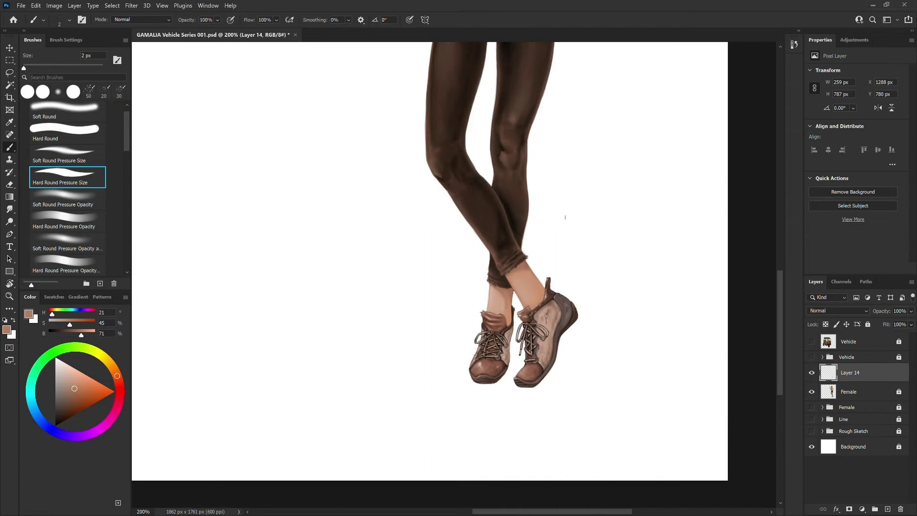
# - Paint a small notch-like tear on the outer edge of the rear calf with sampled brown and white at 2 px
pyautogui.moveTo(553, 140); pyautogui.dragTo(565, 288)
pyautogui.hotkey('ctrl', '+')
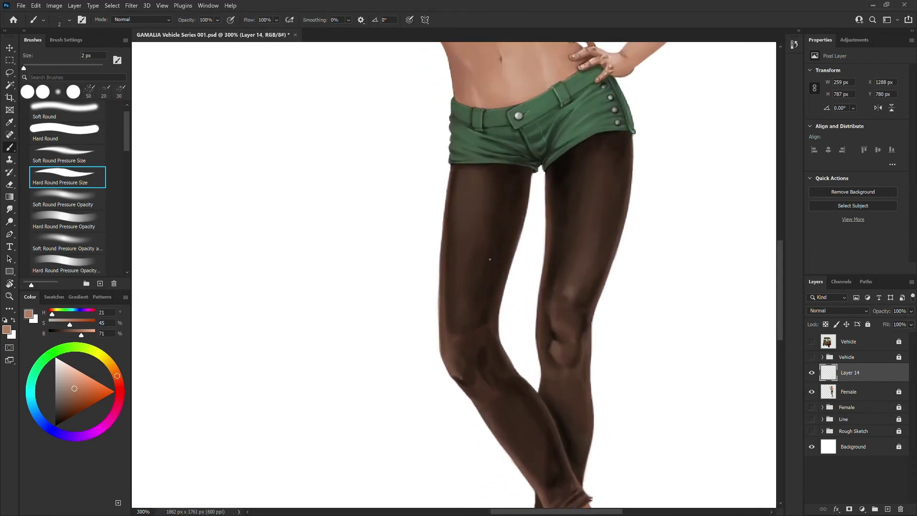
pyautogui.hotkey('ctrl', '-')
pyautogui.moveTo(598, 352); pyautogui.dragTo(579, 301)
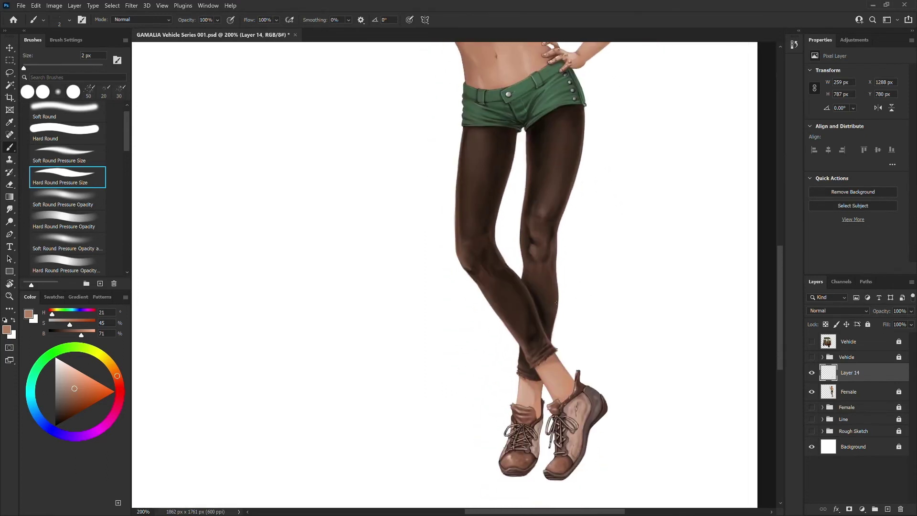
pyautogui.hotkey('ctrl', '+')
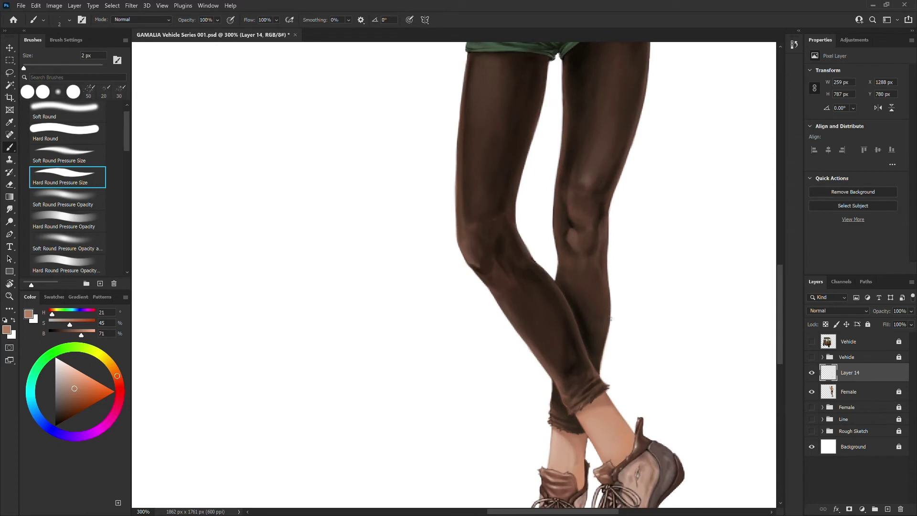
pyautogui.keyDown('alt'); pyautogui.click(609, 317); pyautogui.keyUp('alt')
pyautogui.keyDown('alt'); pyautogui.click(609, 319); pyautogui.keyUp('alt')
pyautogui.keyDown('alt'); pyautogui.click(609, 319); pyautogui.keyUp('alt')
pyautogui.keyDown('alt'); pyautogui.click(611, 319); pyautogui.keyUp('alt')
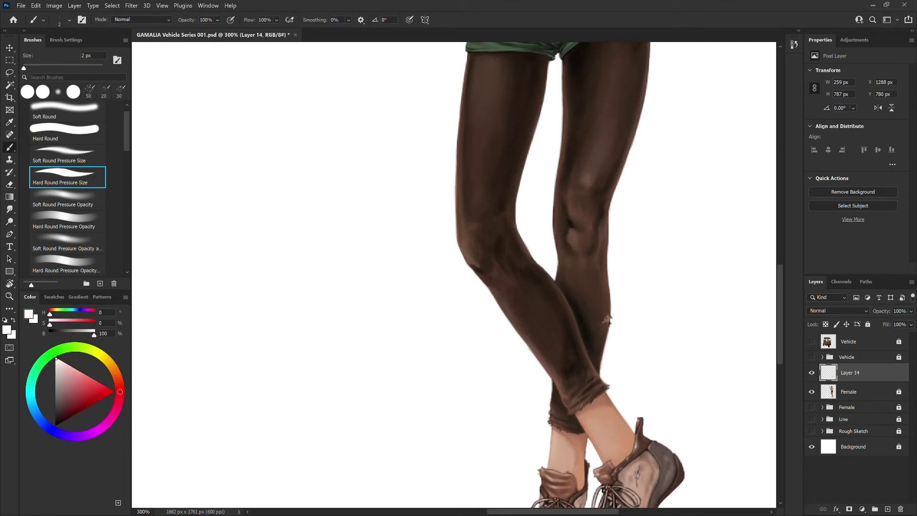
# - Refine the rear calf's tear with sampled skin, dark brown and white tones, and save the document
pyautogui.keyDown('alt'); pyautogui.click(609, 319); pyautogui.keyUp('alt')
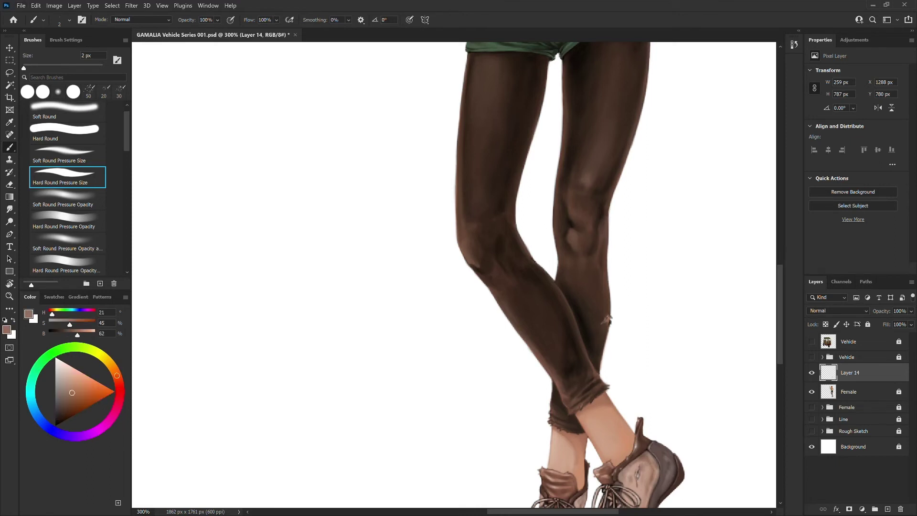
pyautogui.keyDown('alt'); pyautogui.click(605, 328); pyautogui.keyUp('alt')
pyautogui.keyDown('alt'); pyautogui.click(607, 321); pyautogui.keyUp('alt')
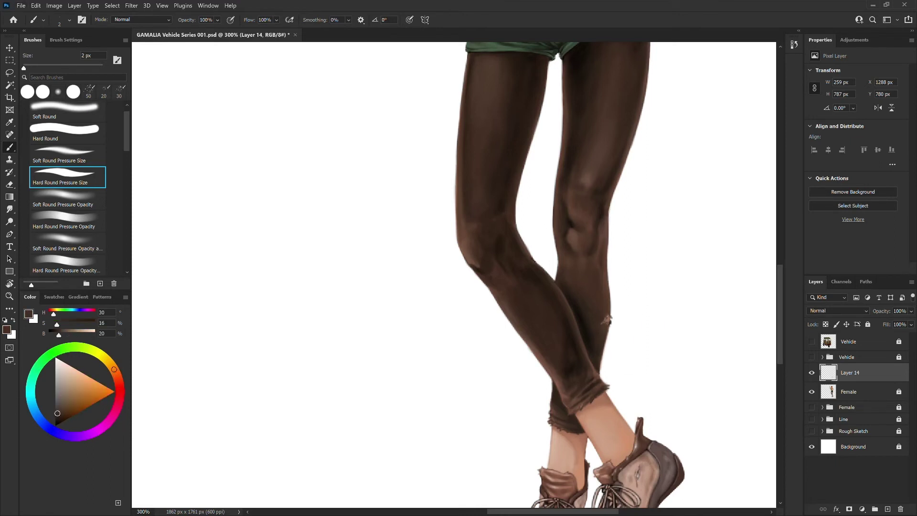
pyautogui.keyDown('alt'); pyautogui.click(622, 307); pyautogui.keyUp('alt')
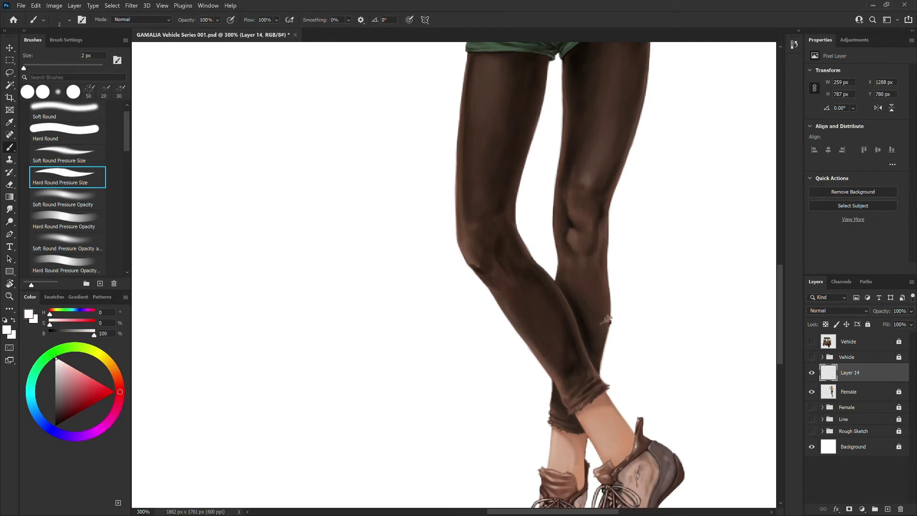
pyautogui.keyDown('alt'); pyautogui.click(608, 318); pyautogui.keyUp('alt')
pyautogui.hotkey('ctrl', '-')
pyautogui.hotkey('ctrl', '-')
pyautogui.hotkey('ctrl', '+')
pyautogui.moveTo(736, 282); pyautogui.dragTo(624, 308)
pyautogui.hotkey('ctrl', '+')
pyautogui.hotkey('ctrl', 's')
# - Fray the green shorts' hem with sampled dark tones at 2 to 3 px and add white threads at 1 px
pyautogui.moveTo(577, 355); pyautogui.dragTo(548, 276)
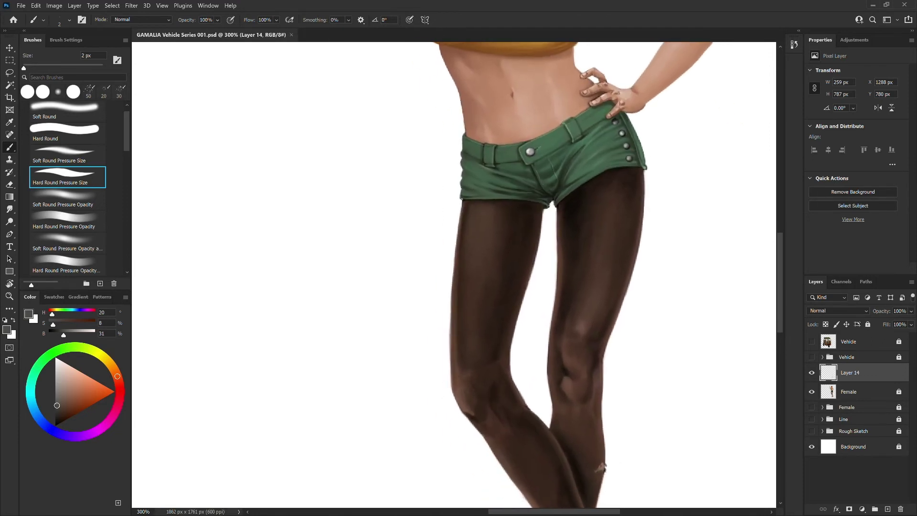
pyautogui.moveTo(464, 203); pyautogui.dragTo(463, 197)
pyautogui.keyDown('alt'); pyautogui.click(548, 206); pyautogui.keyUp('alt')
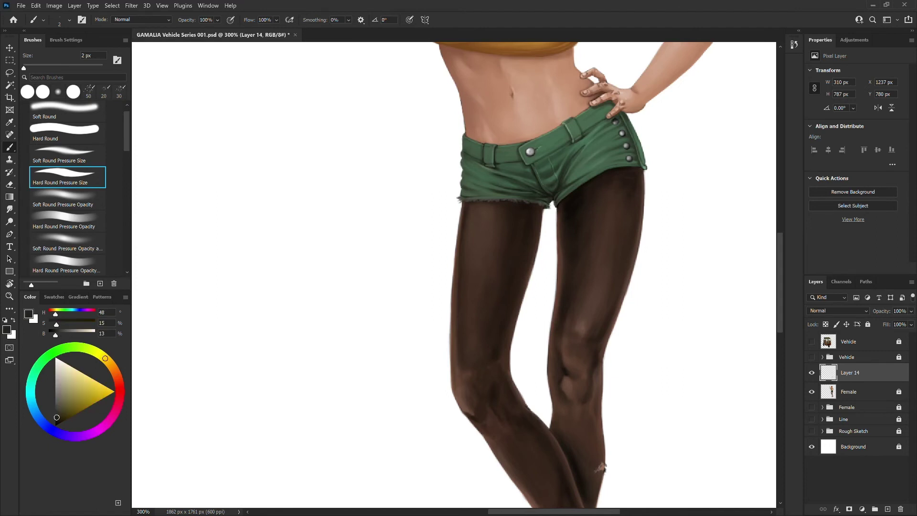
pyautogui.keyDown('alt'); pyautogui.click(493, 202); pyautogui.keyUp('alt')
pyautogui.keyDown('alt'); pyautogui.click(491, 201); pyautogui.keyUp('alt')
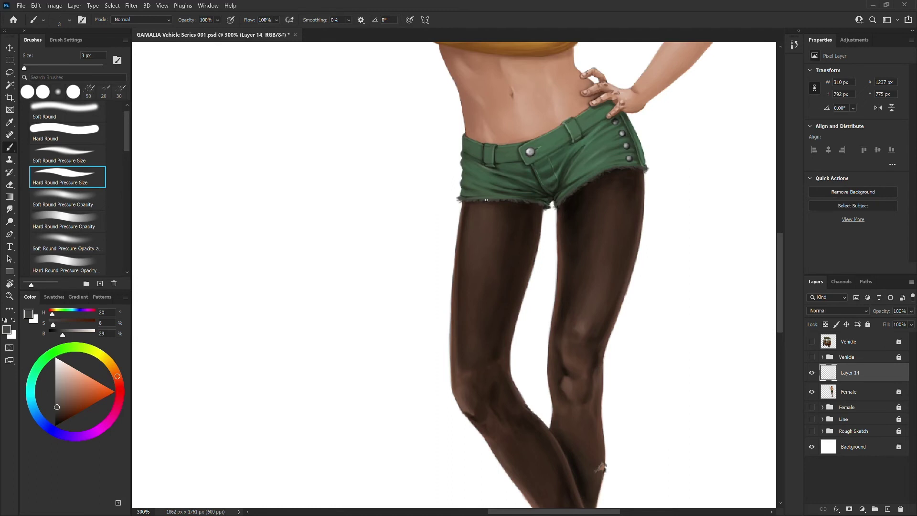
pyautogui.keyDown('alt'); pyautogui.click(643, 232); pyautogui.keyUp('alt')
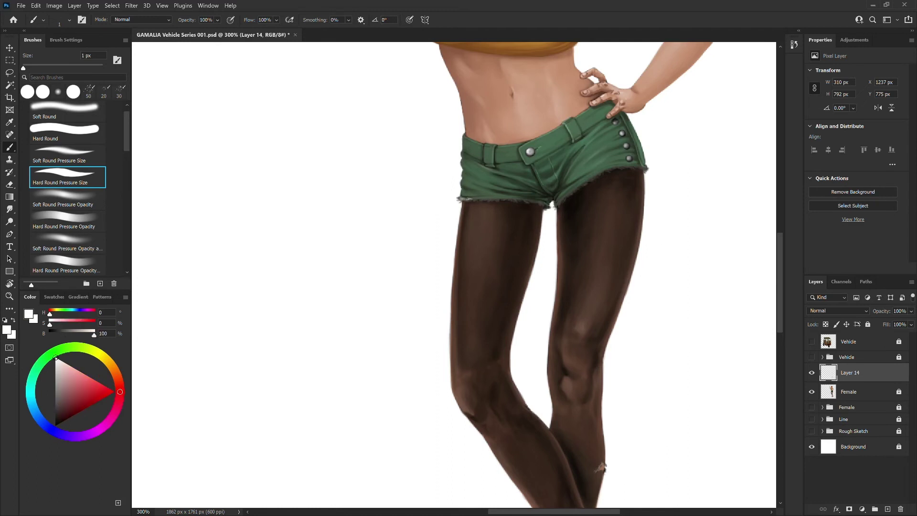
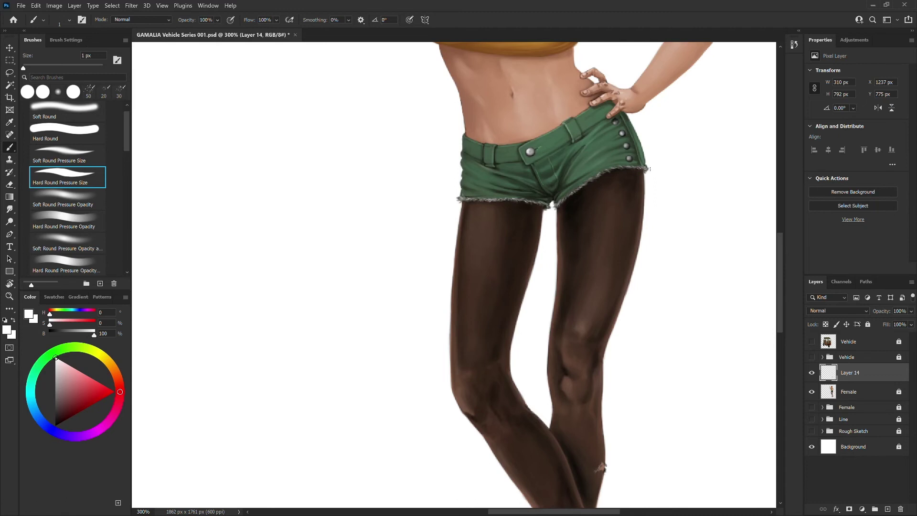
# - Shade the shorts' folds, fly and side seam using Hard Round Pressure Opacity with sampled green and black at a small brush size
pyautogui.click(84, 270)
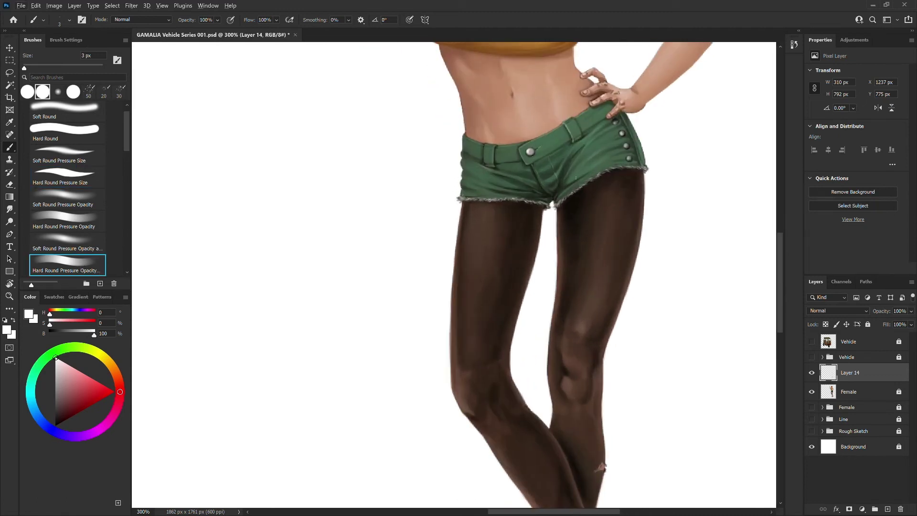
pyautogui.keyDown('alt'); pyautogui.click(533, 177); pyautogui.keyUp('alt')
pyautogui.press('d')
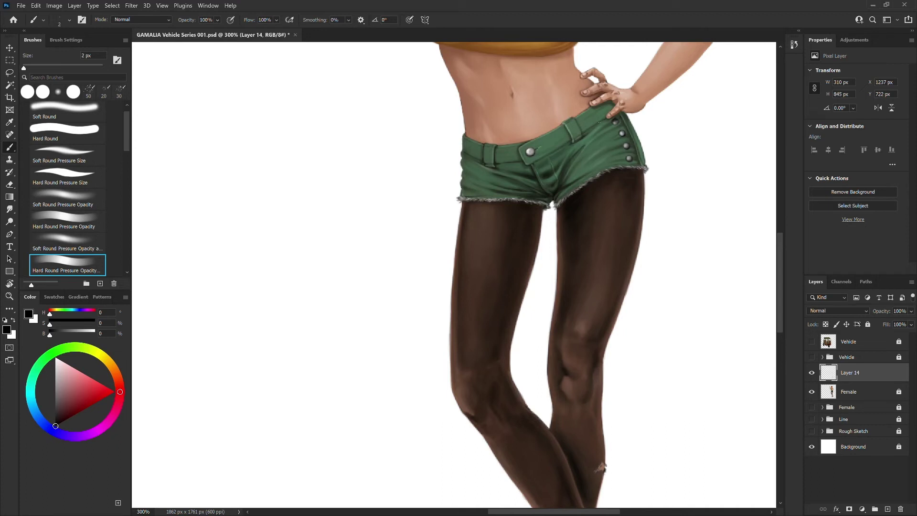
pyautogui.press('[')
pyautogui.press(']')
pyautogui.moveTo(643, 160); pyautogui.dragTo(631, 126)
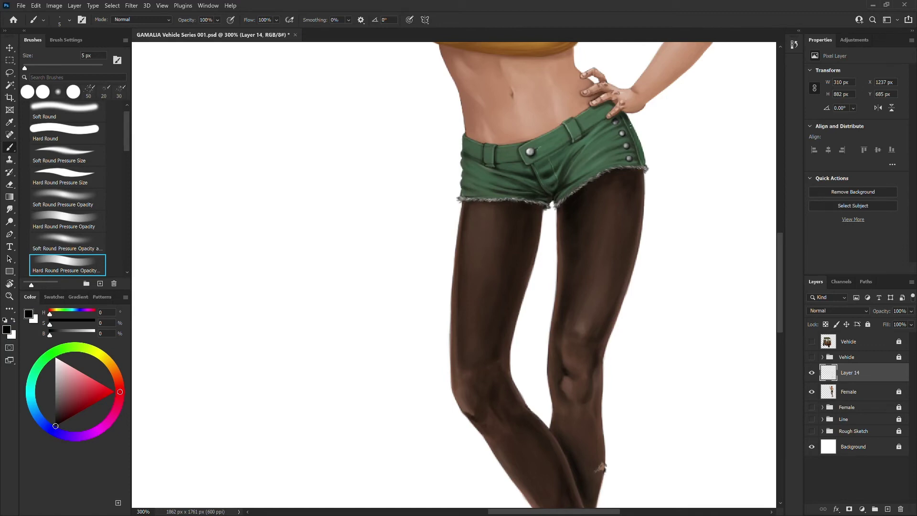
# - Compare the whole figure with Layer 14 hidden and shown
pyautogui.hotkey('ctrl', '-')
pyautogui.hotkey('ctrl', '-')
pyautogui.hotkey('ctrl', '-')
pyautogui.hotkey('ctrl', '-')
pyautogui.hotkey('ctrl', '0')
pyautogui.click(811, 373)
pyautogui.click(811, 372)
pyautogui.click(812, 373)
pyautogui.click(811, 373)
# - Deepen the shadows on the shorts' waistband and folds with black at 3 to 4 px
pyautogui.hotkey('ctrl', '+')
pyautogui.hotkey('ctrl', '+')
pyautogui.hotkey('ctrl', '+')
pyautogui.press('[')
pyautogui.scroll(2, 669, 230)
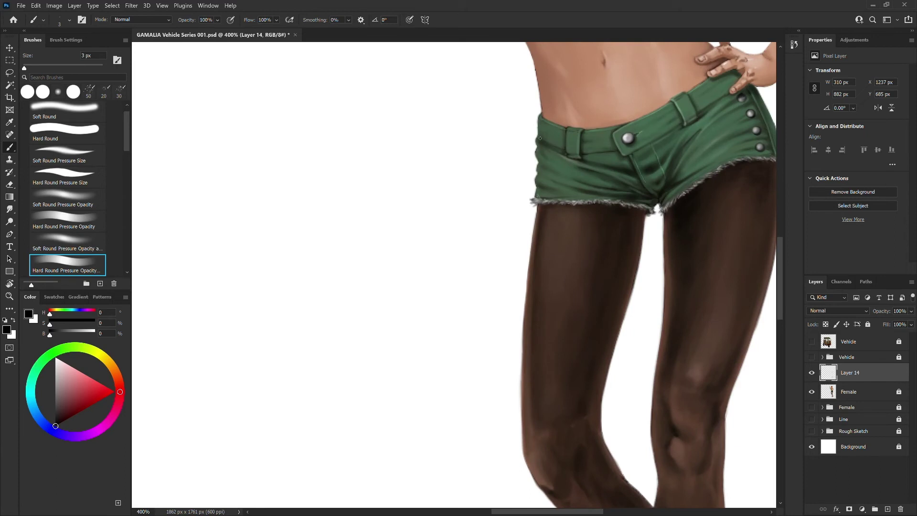
pyautogui.moveTo(660, 309); pyautogui.dragTo(602, 292)
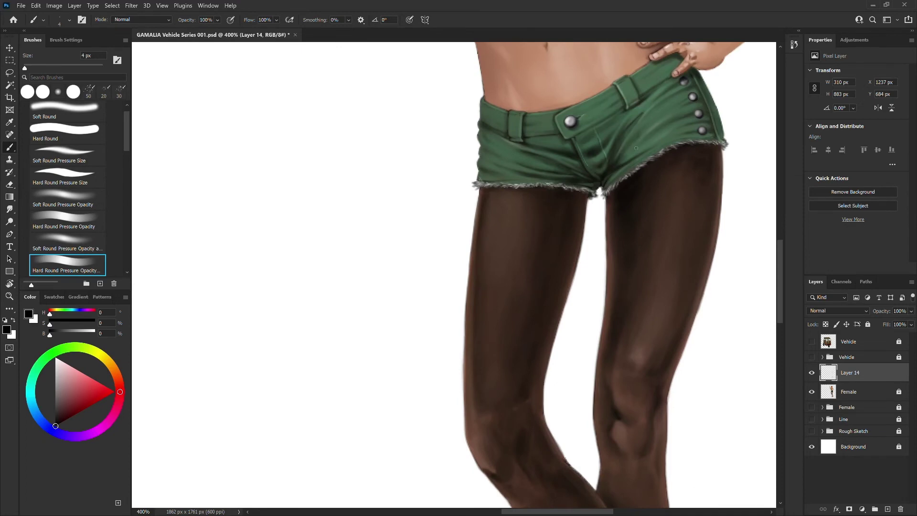
# - Refine the folds beside the shorts' side buttons with sampled greens, starting at 2 px
pyautogui.keyDown('alt'); pyautogui.click(695, 89); pyautogui.keyUp('alt')
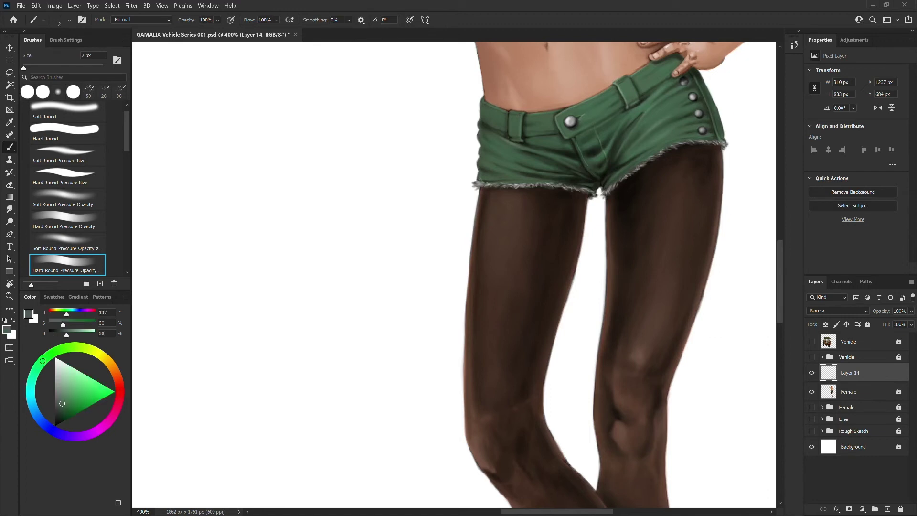
pyautogui.keyDown('alt'); pyautogui.click(655, 129); pyautogui.keyUp('alt')
pyautogui.keyDown('alt'); pyautogui.click(692, 114); pyautogui.keyUp('alt')
pyautogui.keyDown('alt'); pyautogui.click(684, 111); pyautogui.keyUp('alt')
pyautogui.hotkey('ctrl', '-')
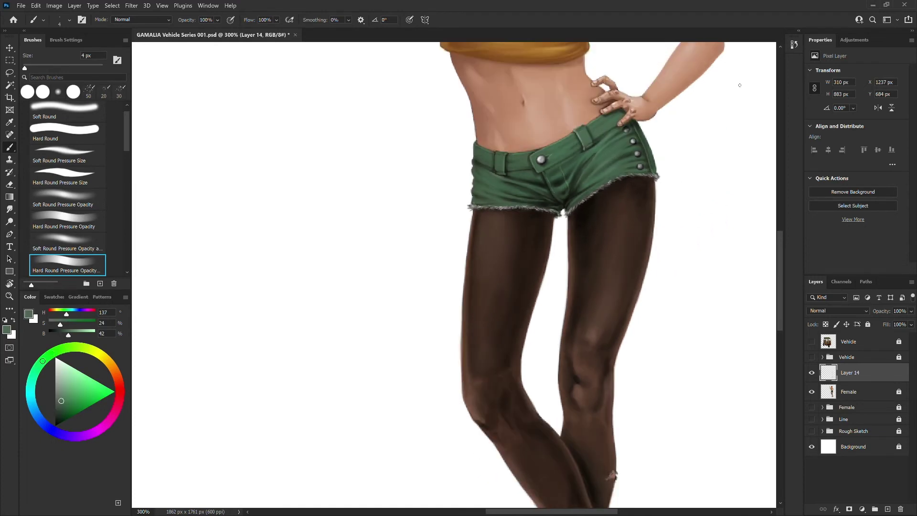
# - Touch up the shorts' waistband with sampled dark green and a light green (H 139, S 41, B 96) at 2 px
pyautogui.keyDown('alt'); pyautogui.click(740, 85); pyautogui.keyUp('alt')
pyautogui.press(']')
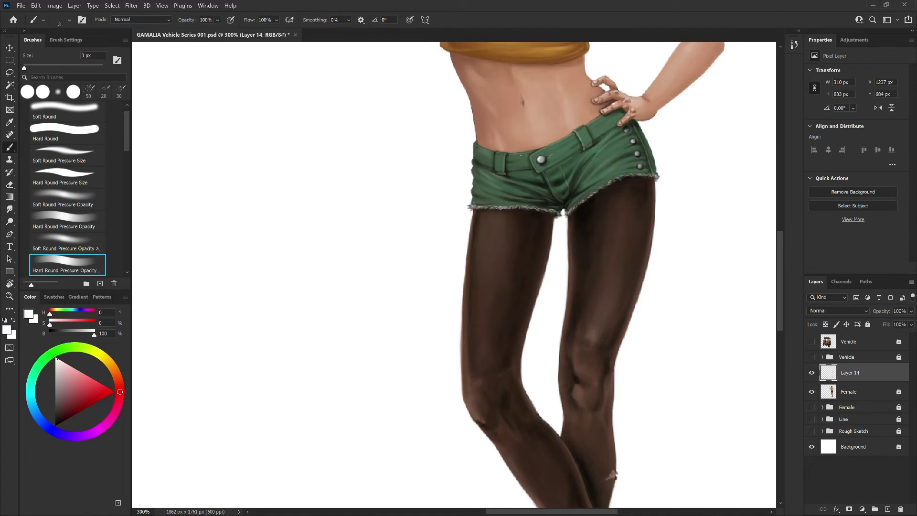
pyautogui.keyDown('alt'); pyautogui.click(570, 145); pyautogui.keyUp('alt')
pyautogui.press(']')
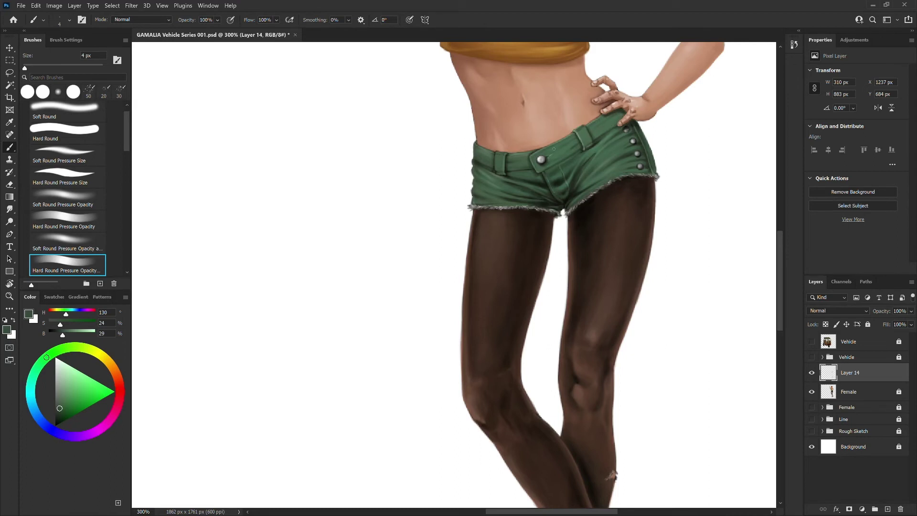
pyautogui.keyDown('alt'); pyautogui.click(555, 149); pyautogui.keyUp('alt')
pyautogui.click(79, 374)
pyautogui.press('[')
pyautogui.press('[')
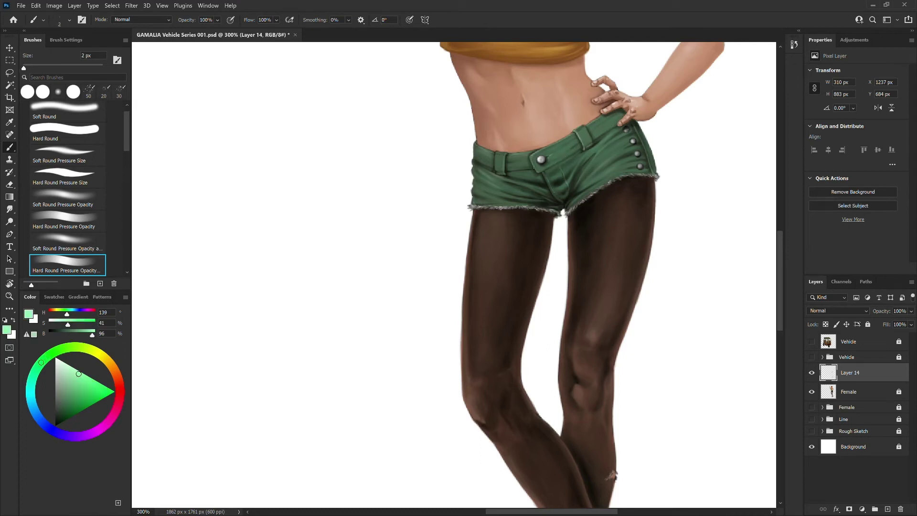
# - Shade the skin along the waistband with dark brown (H 21, S 93, B 26) up to 4 px and sampled skin tones
pyautogui.keyDown('alt'); pyautogui.click(482, 120); pyautogui.keyUp('alt')
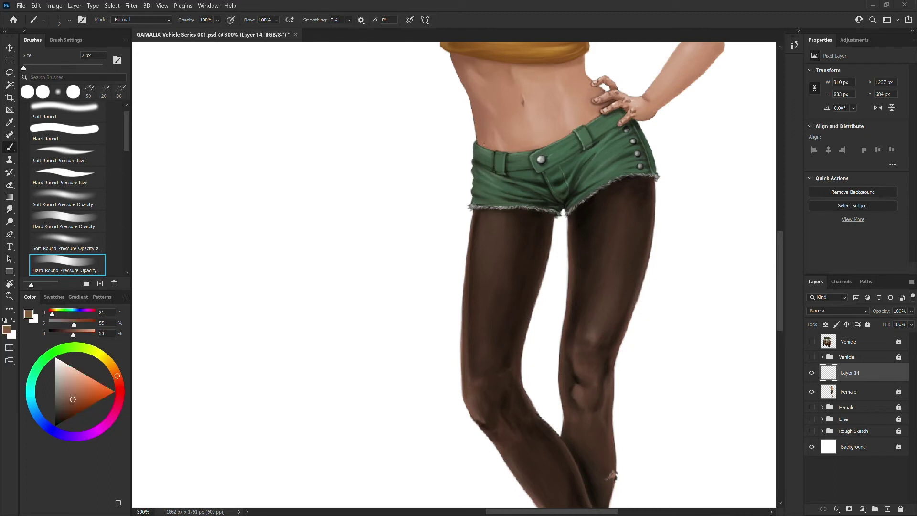
pyautogui.click(70, 416)
pyautogui.press(']')
pyautogui.moveTo(477, 143)
pyautogui.mouseDown()
pyautogui.moveTo(511, 152)
pyautogui.moveTo(541, 146)
pyautogui.moveTo(600, 114)
pyautogui.mouseUp()
pyautogui.press(']')
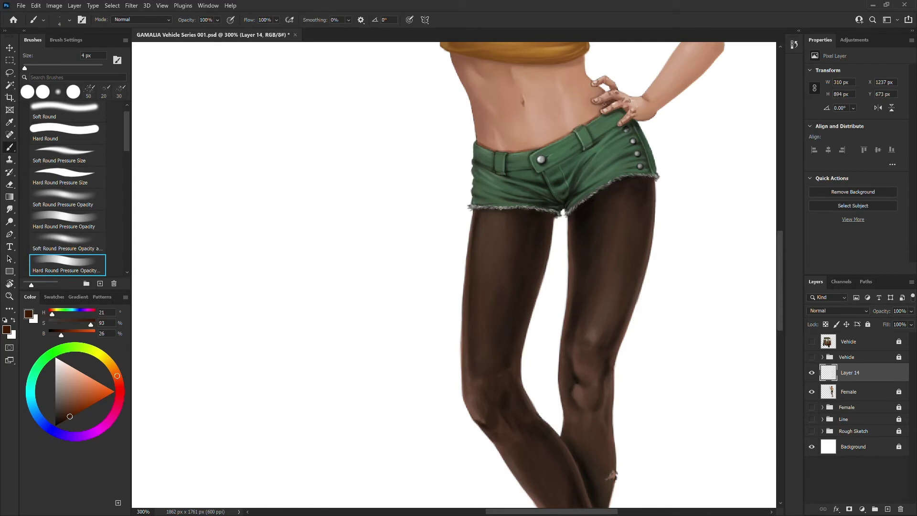
pyautogui.keyDown('alt'); pyautogui.click(591, 119); pyautogui.keyUp('alt')
pyautogui.keyDown('alt'); pyautogui.click(563, 135); pyautogui.keyUp('alt')
pyautogui.keyDown('alt'); pyautogui.click(482, 142); pyautogui.keyUp('alt')
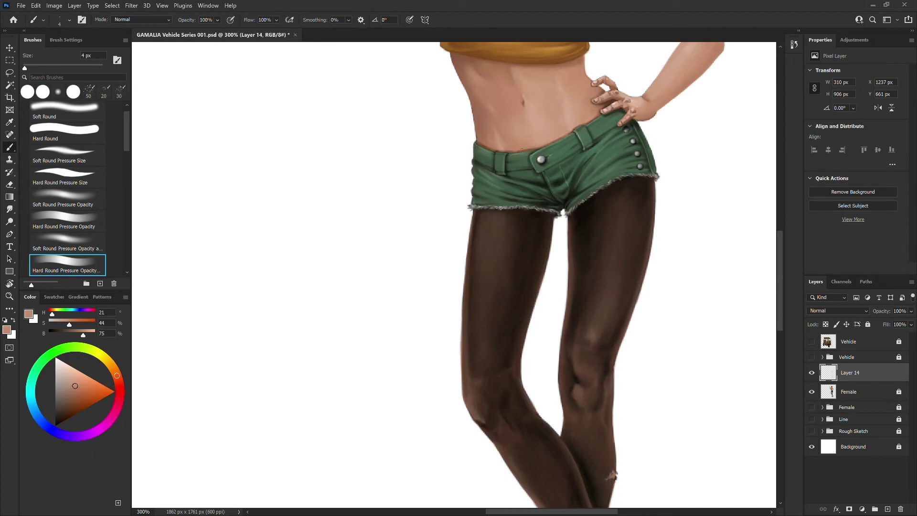
# - Darken the skin beneath the yellow top's hem with brown (H 21, S 69, B 45), enlarging the brush from 5 px to 9 px
pyautogui.click(74, 405)
pyautogui.press(']')
pyautogui.click(453, 56)
pyautogui.moveTo(565, 295); pyautogui.dragTo(537, 324)
pyautogui.press(']')
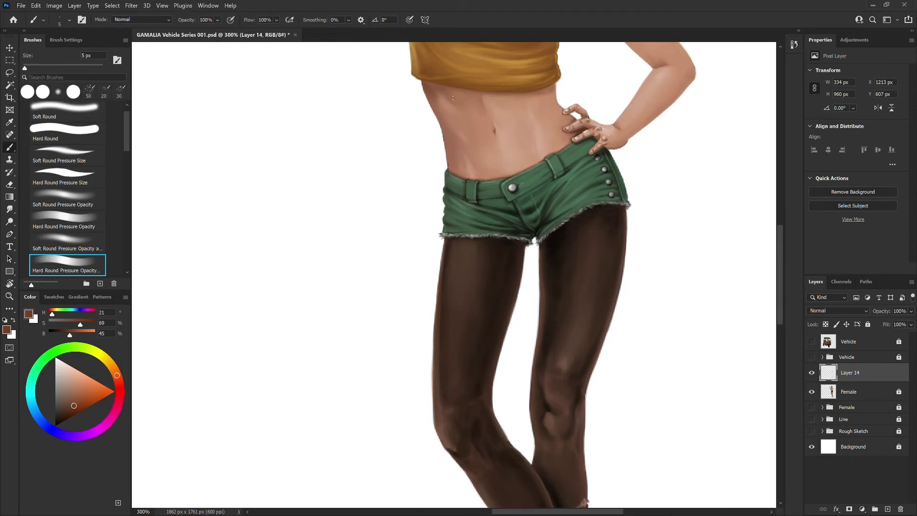
pyautogui.moveTo(452, 94); pyautogui.dragTo(463, 99)
pyautogui.press(']')
pyautogui.moveTo(514, 95)
pyautogui.mouseDown()
pyautogui.moveTo(547, 94)
pyautogui.moveTo(505, 93)
pyautogui.moveTo(552, 90)
pyautogui.moveTo(569, 77)
pyautogui.moveTo(539, 99)
pyautogui.mouseUp()
pyautogui.press(']')
pyautogui.keyDown('alt'); pyautogui.click(448, 108); pyautogui.keyUp('alt')
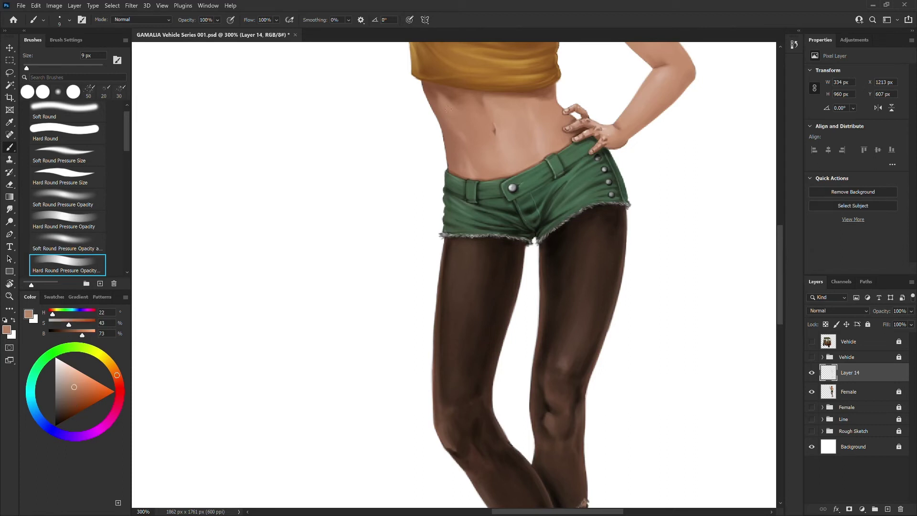
# - Darken the navel using Hard Round Pressure Size at 6 px and a dark brown sampled from the leggings
pyautogui.keyDown('alt'); pyautogui.click(490, 131); pyautogui.keyUp('alt')
pyautogui.press('[')
pyautogui.press('[')
pyautogui.press('[')
pyautogui.click(80, 177)
pyautogui.keyDown('alt'); pyautogui.click(492, 254); pyautogui.keyUp('alt')
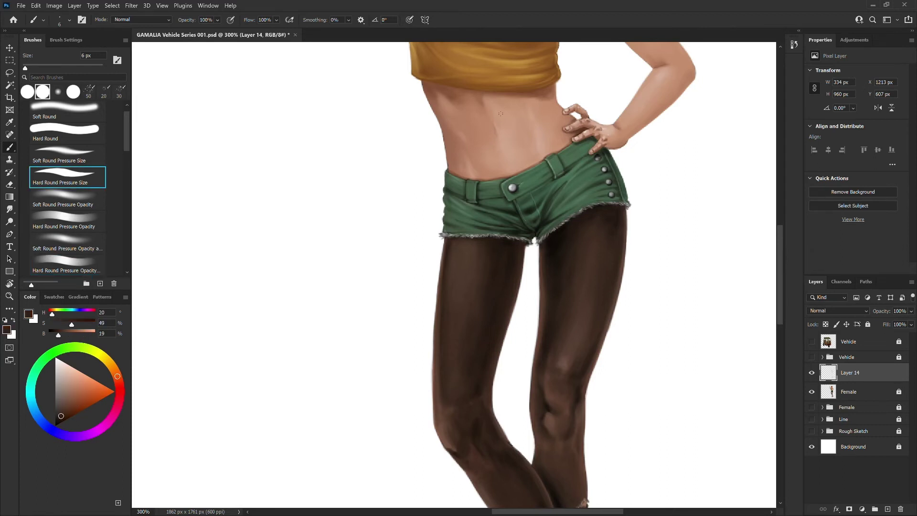
pyautogui.hotkey('ctrl', '-')
pyautogui.moveTo(556, 213); pyautogui.dragTo(529, 285)
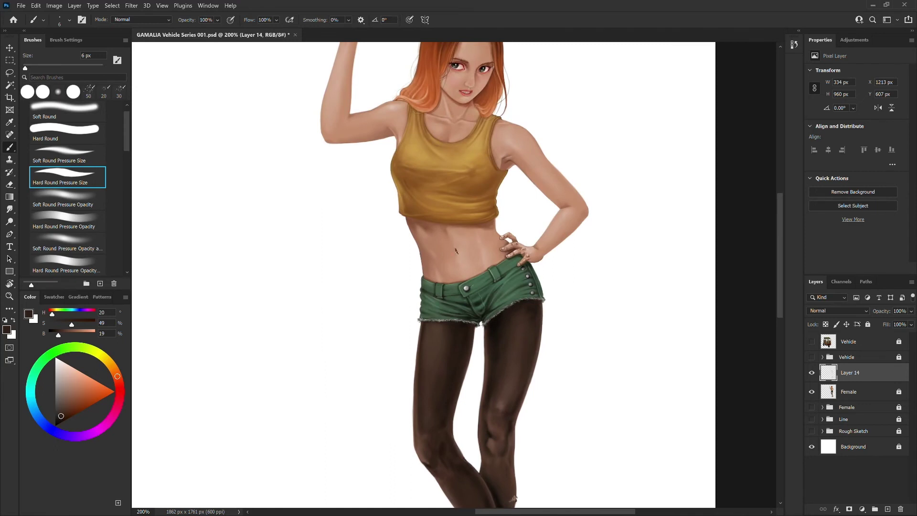
# - Refine the navel's edge with a sampled skin brown (H 23, S 54, B 58) at 4 px
pyautogui.keyDown('alt'); pyautogui.click(467, 241); pyautogui.keyUp('alt')
pyautogui.hotkey('ctrl', '+')
pyautogui.hotkey('ctrl', '+')
pyautogui.keyDown('alt'); pyautogui.click(456, 225); pyautogui.keyUp('alt')
pyautogui.press('[')
pyautogui.press('[')
pyautogui.moveTo(457, 224); pyautogui.dragTo(460, 233)
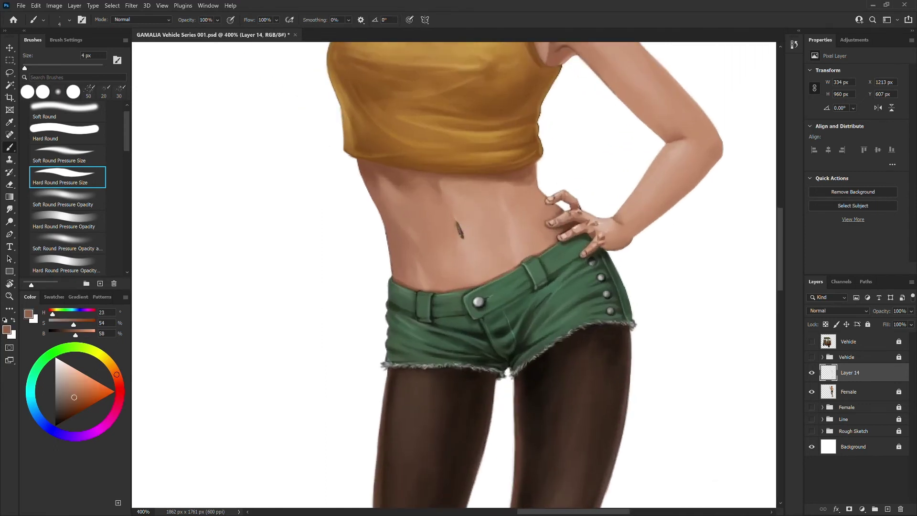
# - Paint a light highlight (H 22, S 27, B 96) along the upper edge of the navel at 4 px
pyautogui.keyDown('alt'); pyautogui.click(457, 221); pyautogui.keyUp('alt')
pyautogui.keyDown('alt'); pyautogui.click(463, 232); pyautogui.keyUp('alt')
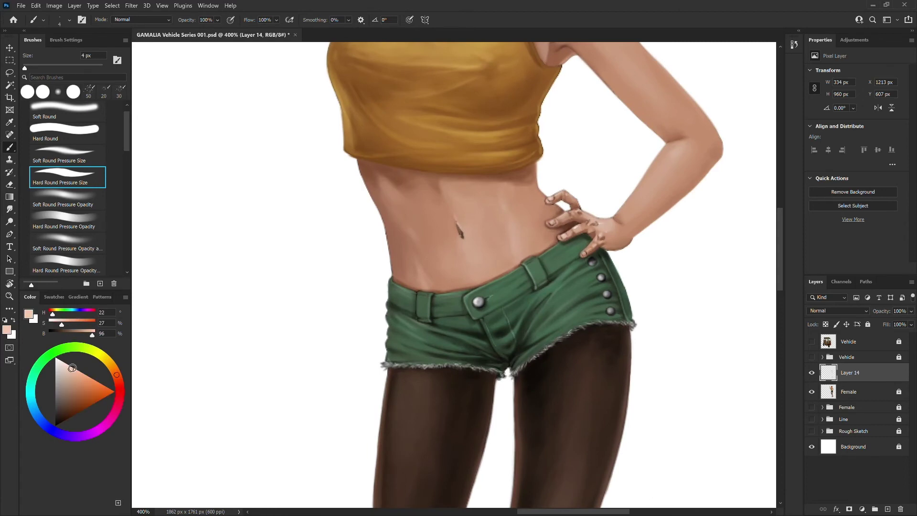
pyautogui.moveTo(456, 220); pyautogui.dragTo(451, 213)
pyautogui.keyDown('alt'); pyautogui.click(454, 218); pyautogui.keyUp('alt')
# - Blend the stomach's skin with sampled brown (H 18, S 47, B 63) at 9 px using Hard Round Pressure Opacity and Flow
pyautogui.press(']')
pyautogui.press(']')
pyautogui.press(']')
pyautogui.press(']')
pyautogui.keyDown('alt'); pyautogui.click(411, 217); pyautogui.keyUp('alt')
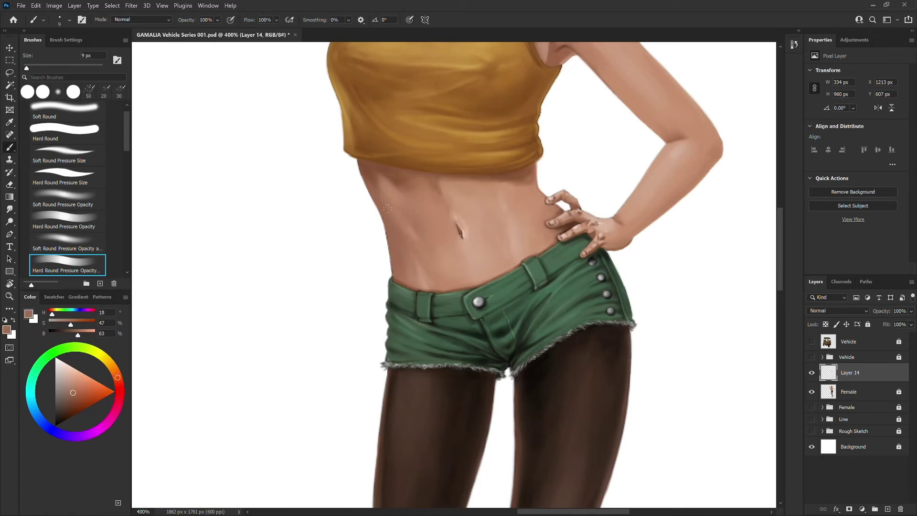
# - Shade the skin beneath the top's hem with sampled brown (H 21, S 57, B 54) at 7 px, trying the soft pressure brush
pyautogui.keyDown('alt'); pyautogui.click(396, 171); pyautogui.keyUp('alt')
pyautogui.press('[')
pyautogui.press('[')
pyautogui.moveTo(497, 185); pyautogui.dragTo(513, 184)
pyautogui.press(',')
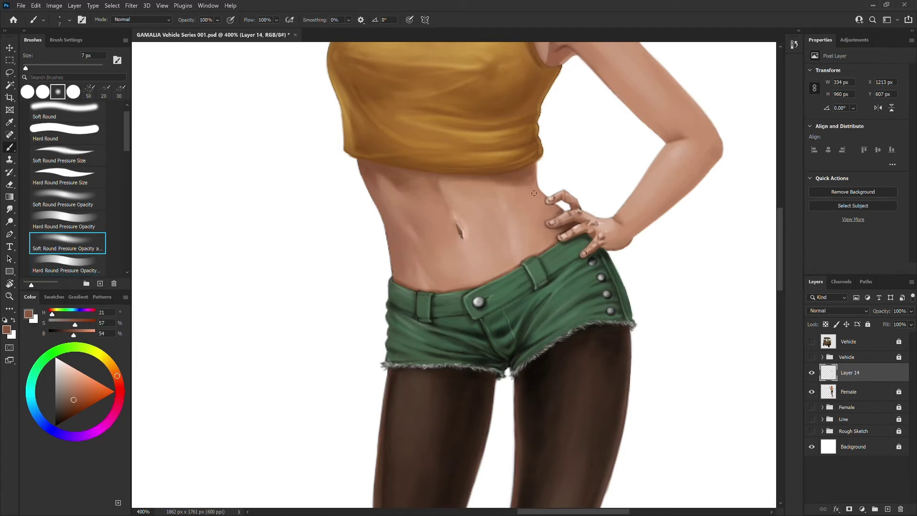
pyautogui.press('[')
pyautogui.press('[')
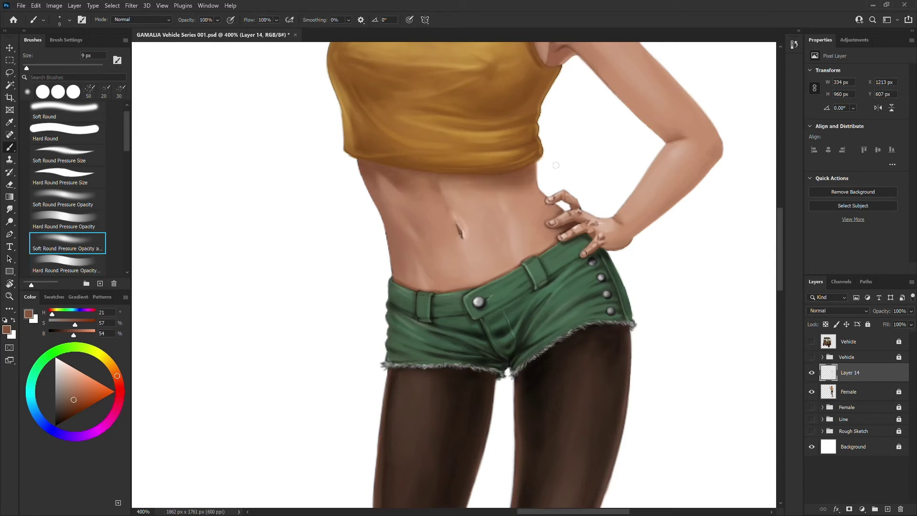
pyautogui.press('.')
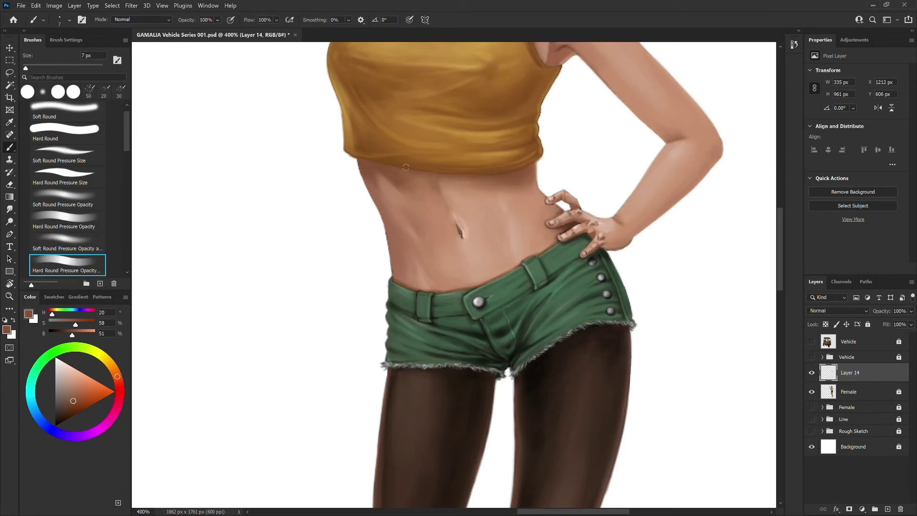
# - Touch up the yellow top's lower hem and corner with sampled browns (H 28, S 77, B 49) using Hard Round Pressure Size at 4 px
pyautogui.keyDown('alt'); pyautogui.click(366, 158); pyautogui.keyUp('alt')
pyautogui.press(',')
pyautogui.press(',')
pyautogui.press(',')
pyautogui.press(',')
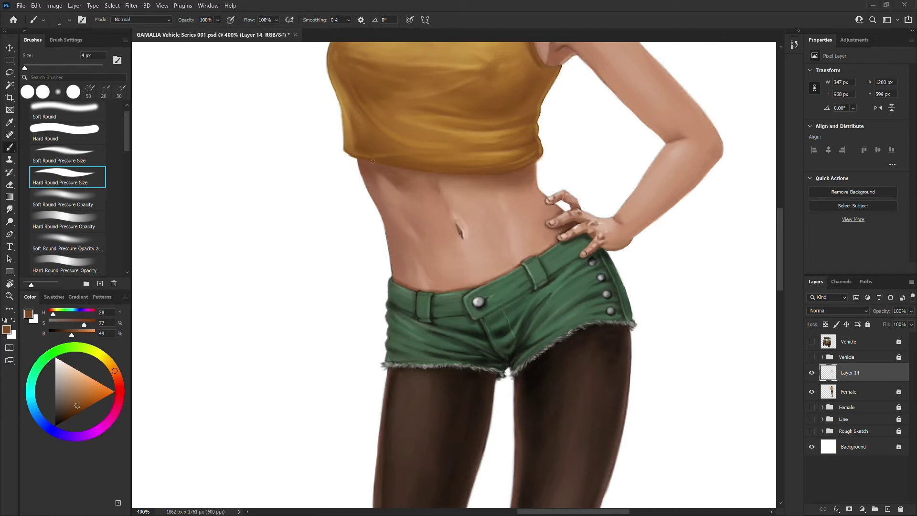
pyautogui.keyDown('alt'); pyautogui.click(365, 158); pyautogui.keyUp('alt')
pyautogui.moveTo(352, 152); pyautogui.dragTo(362, 158)
pyautogui.keyDown('alt'); pyautogui.click(367, 159); pyautogui.keyUp('alt')
pyautogui.keyDown('alt'); pyautogui.click(448, 171); pyautogui.keyUp('alt')
# - Lighten the skin beside the navel with sampled skin tone (H 22, S 35, B 82) using Hard Round Pressure Opacity and Flow at 6 px
pyautogui.moveTo(677, 272); pyautogui.dragTo(639, 367)
pyautogui.hotkey('ctrl', '-')
pyautogui.hotkey('ctrl', '-')
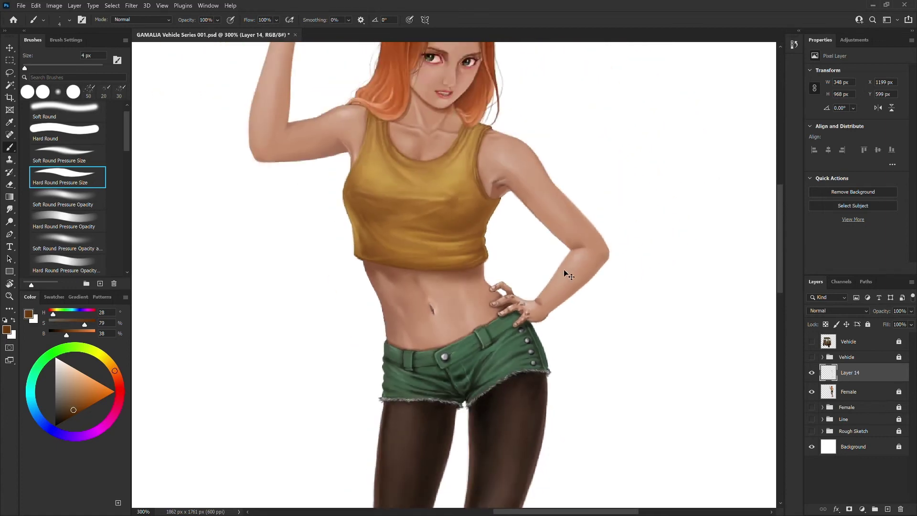
pyautogui.hotkey('ctrl', '+')
pyautogui.click(77, 263)
pyautogui.hotkey('ctrl', '0')
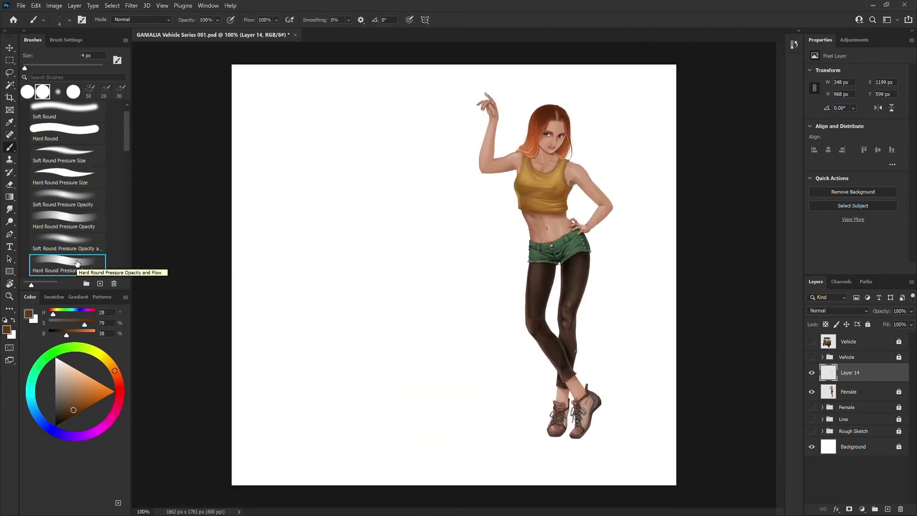
pyautogui.hotkey('ctrl', '+')
pyautogui.hotkey('ctrl', '+')
pyautogui.hotkey('ctrl', '+')
pyautogui.hotkey('ctrl', '+')
pyautogui.hotkey('ctrl', '-')
pyautogui.moveTo(561, 319); pyautogui.dragTo(456, 391)
pyautogui.hotkey('ctrl', '+')
pyautogui.keyDown('alt'); pyautogui.click(595, 213); pyautogui.keyUp('alt')
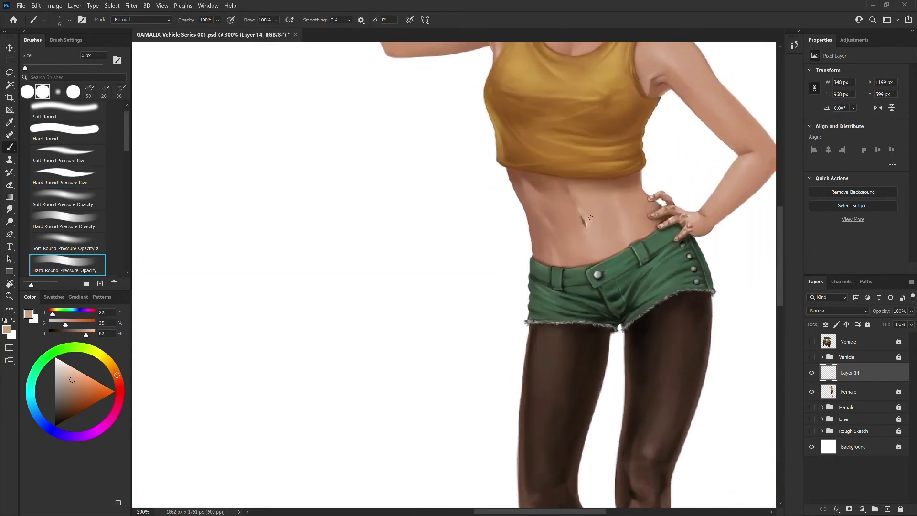
# - Soften the edges of the navel with skin tones sampled beside it, varying the brush size
pyautogui.press(']')
pyautogui.press(']')
pyautogui.press(']')
pyautogui.press('[')
pyautogui.press('[')
pyautogui.press('[')
pyautogui.press('[')
pyautogui.keyDown('alt'); pyautogui.click(589, 213); pyautogui.keyUp('alt')
pyautogui.keyDown('alt'); pyautogui.click(588, 213); pyautogui.keyUp('alt')
# - Blend the skin around the navel with sampled light tones (H 22, S 34, B 84), enlarging the brush and reducing it to 6 px
pyautogui.press(']')
pyautogui.press(']')
pyautogui.press(']')
pyautogui.keyDown('alt'); pyautogui.click(582, 203); pyautogui.keyUp('alt')
pyautogui.press(']')
pyautogui.keyDown('alt'); pyautogui.click(597, 225); pyautogui.keyUp('alt')
pyautogui.press(']')
pyautogui.press(']')
pyautogui.hotkey('ctrl', '-')
pyautogui.hotkey('ctrl', '+')
pyautogui.hotkey('ctrl', '+')
pyautogui.press('[')
pyautogui.press('[')
pyautogui.press('[')
pyautogui.hotkey('ctrl', '-')
pyautogui.hotkey('ctrl', '-')
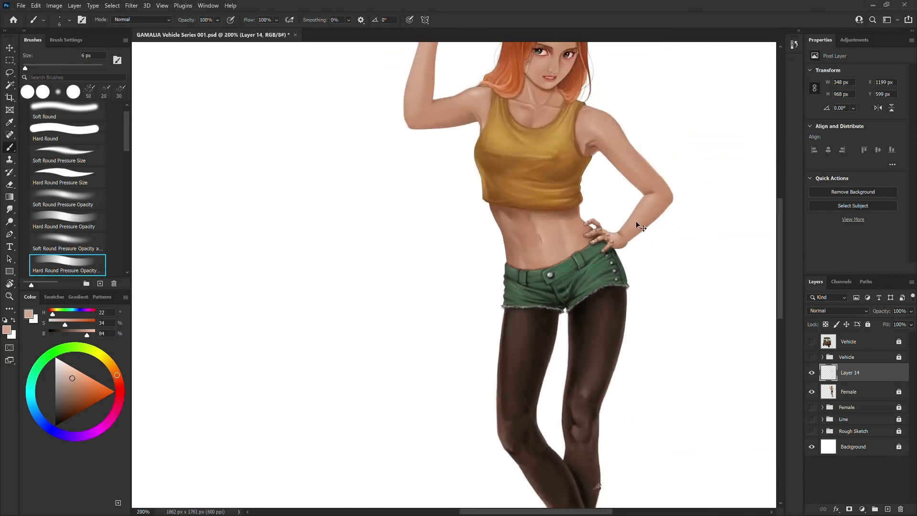
# - Redefine the navel with dark brown sampled from the leggings (H 23, S 48, B 19) at 3 px
pyautogui.hotkey('ctrl', '+')
pyautogui.hotkey('ctrl', '+')
pyautogui.keyDown('alt'); pyautogui.click(662, 352); pyautogui.keyUp('alt')
pyautogui.press('[')
pyautogui.press('[')
pyautogui.press('[')
pyautogui.press('[')
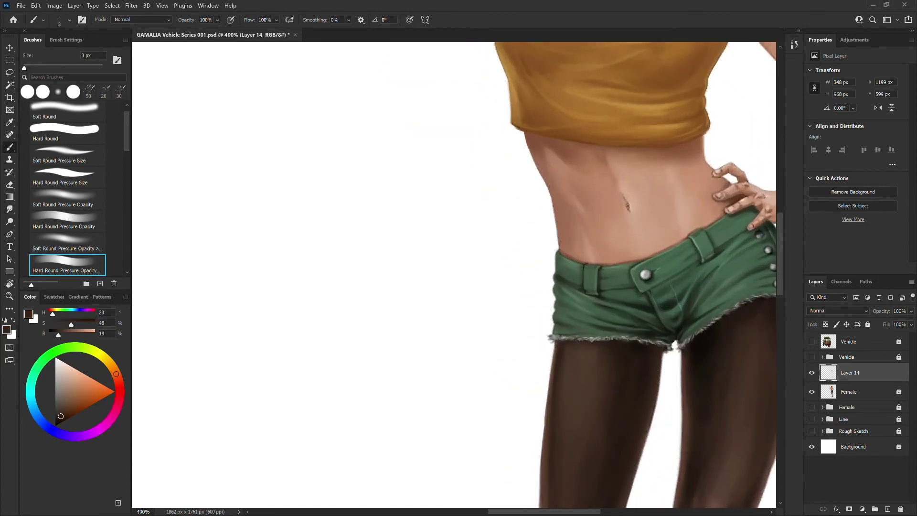
# - Show the Vehicle layer to check the whole figure against it, and hide it again
pyautogui.hotkey('ctrl', '-')
pyautogui.hotkey('ctrl', '-')
pyautogui.hotkey('ctrl', '0')
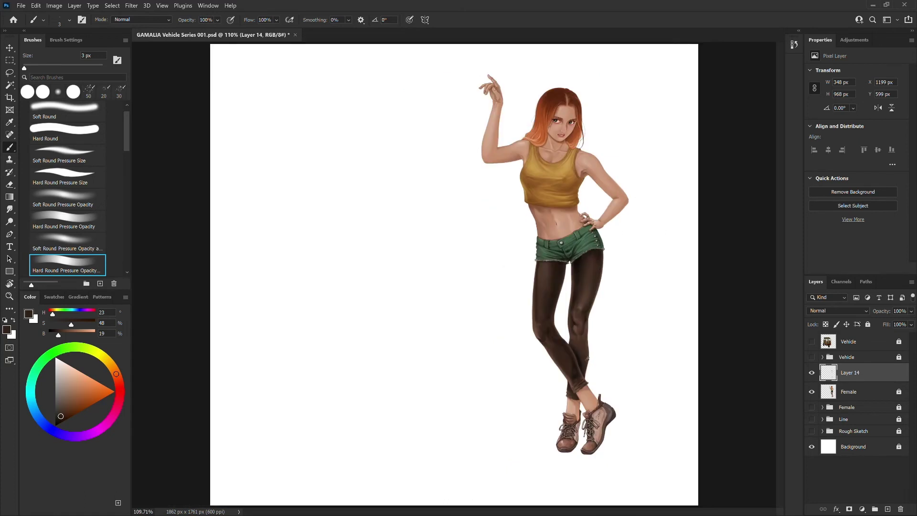
pyautogui.click(812, 342)
pyautogui.click(812, 341)
# - Tint the armpit shadow with red (H 7, S 76, B 68), enlarging the brush to 6 px and beyond
pyautogui.hotkey('ctrl', '+')
pyautogui.moveTo(735, 222); pyautogui.dragTo(626, 338)
pyautogui.keyDown('alt'); pyautogui.click(580, 301); pyautogui.keyUp('alt')
pyautogui.press(']')
pyautogui.press(']')
pyautogui.press(']')
pyautogui.press(']')
pyautogui.press(']')
pyautogui.hotkey('ctrl', '+')
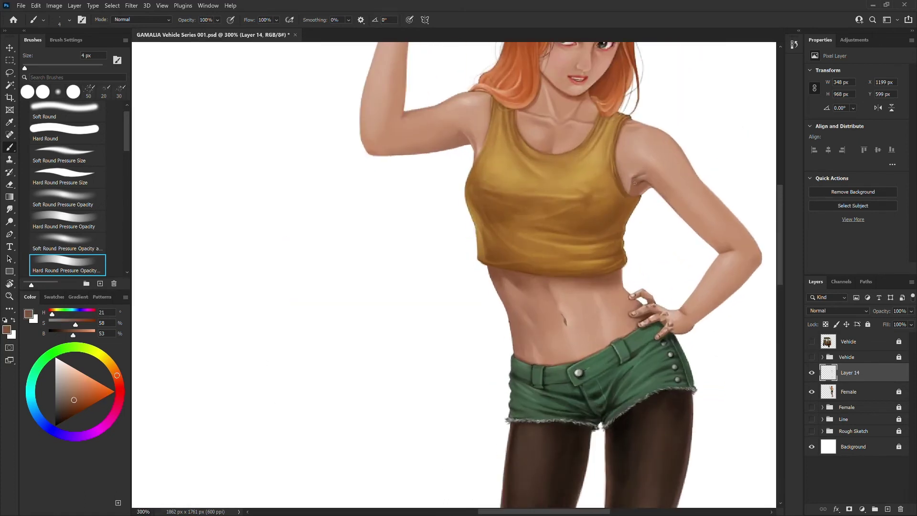
pyautogui.moveTo(91, 390); pyautogui.dragTo(86, 398)
pyautogui.click(119, 386)
pyautogui.press(']')
pyautogui.press(']')
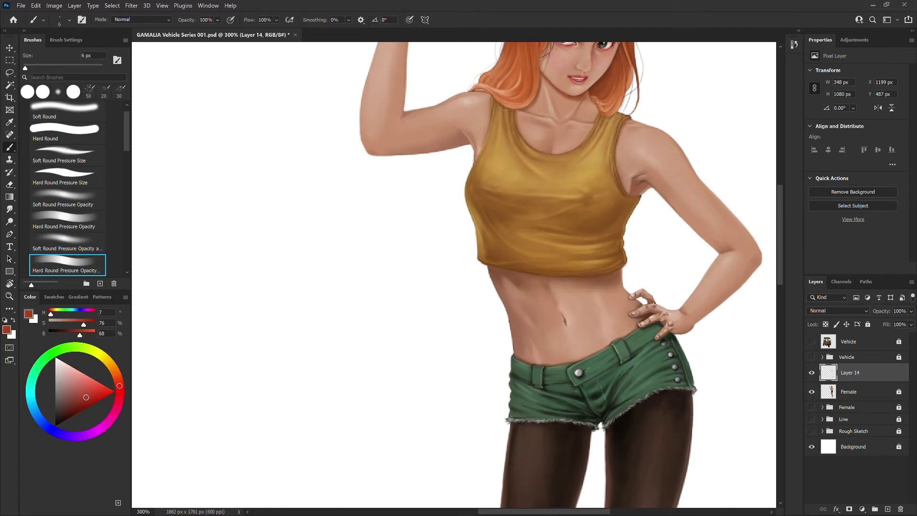
pyautogui.press(']')
pyautogui.press(']')
# - Shade the skin at the side of the waist under the hem with sampled brown (H 21, S 55, B 56) at 9 px
pyautogui.hotkey('ctrl', '0')
pyautogui.hotkey('ctrl', '+')
pyautogui.hotkey('ctrl', '+')
pyautogui.hotkey('ctrl', '+')
pyautogui.hotkey('ctrl', '+')
pyautogui.moveTo(551, 297); pyautogui.dragTo(387, 379)
pyautogui.keyDown('alt'); pyautogui.click(550, 198); pyautogui.keyUp('alt')
pyautogui.press(']')
pyautogui.press('[')
pyautogui.keyDown('alt'); pyautogui.click(549, 186); pyautogui.keyUp('alt')
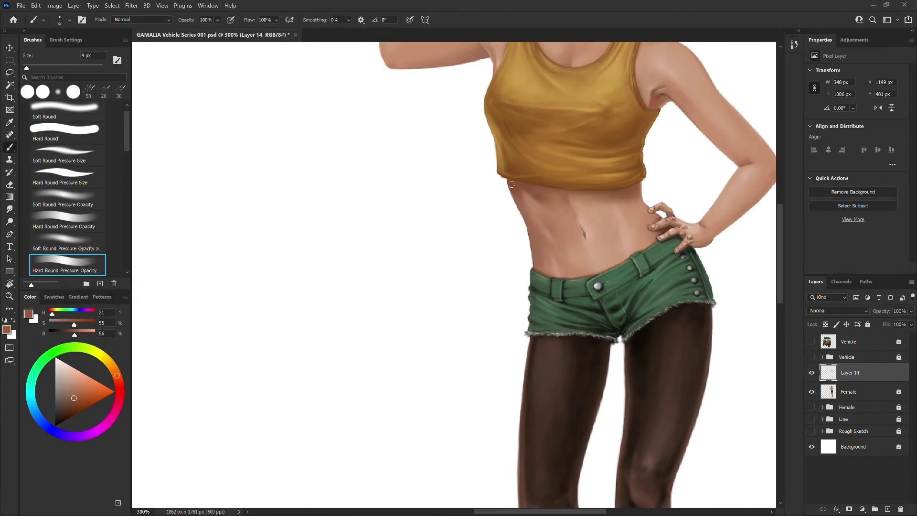
# - Blend the shadow on the stomach's side with sampled skin tones, enlarging the brush beyond 9 px
pyautogui.moveTo(543, 202); pyautogui.dragTo(473, 265)
pyautogui.keyDown('alt'); pyautogui.click(492, 266); pyautogui.keyUp('alt')
pyautogui.press(']')
pyautogui.press(']')
pyautogui.press(']')
pyautogui.keyDown('alt'); pyautogui.click(468, 250); pyautogui.keyUp('alt')
pyautogui.keyDown('alt'); pyautogui.click(490, 268); pyautogui.keyUp('alt')
# - Refine the armpit fold with sampled skin tones (H 20, S 46, B 70) at 5 px
pyautogui.press('[')
pyautogui.press('[')
pyautogui.press('[')
pyautogui.press('[')
pyautogui.press('[')
pyautogui.press('[')
pyautogui.keyDown('alt'); pyautogui.click(590, 162); pyautogui.keyUp('alt')
pyautogui.keyDown('alt'); pyautogui.click(594, 163); pyautogui.keyUp('alt')
pyautogui.keyDown('alt'); pyautogui.click(598, 159); pyautogui.keyUp('alt')
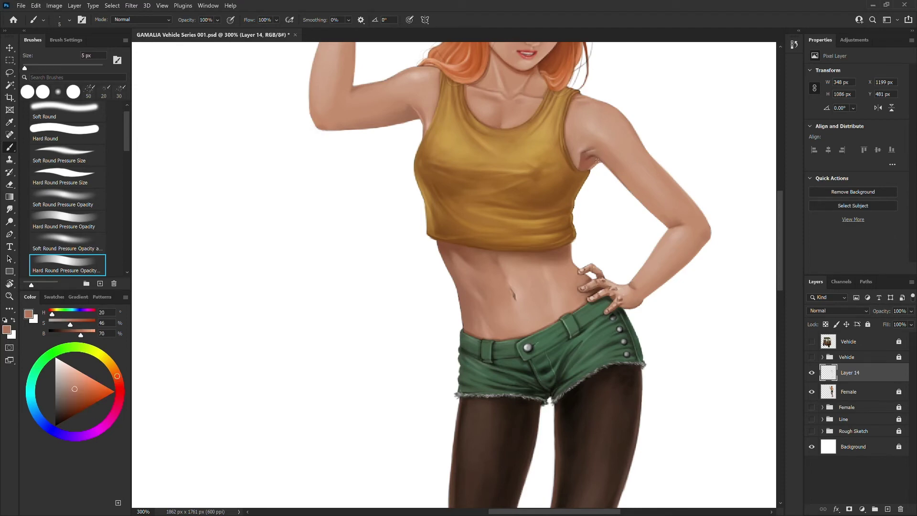
pyautogui.moveTo(591, 156); pyautogui.dragTo(584, 163)
pyautogui.keyDown('alt'); pyautogui.click(586, 161); pyautogui.keyUp('alt')
# - Shade the chest above the top's neckline with sampled skin tones, using a larger brush
pyautogui.press(']')
pyautogui.press(']')
pyautogui.keyDown('alt'); pyautogui.click(505, 120); pyautogui.keyUp('alt')
pyautogui.press(']')
pyautogui.press(']')
pyautogui.press(']')
pyautogui.press(']')
pyautogui.press(']')
pyautogui.keyDown('alt'); pyautogui.click(487, 111); pyautogui.keyUp('alt')
pyautogui.moveTo(486, 111)
pyautogui.mouseDown()
pyautogui.moveTo(510, 117)
pyautogui.moveTo(514, 99)
pyautogui.mouseUp()
# - Blend the cleavage shadow above the neckline with sampled brown (H 22, S 54, B 67), reducing the brush to 9 px
pyautogui.press('[')
pyautogui.press('[')
pyautogui.press('[')
pyautogui.press('[')
pyautogui.press('[')
pyautogui.keyDown('alt'); pyautogui.click(499, 125); pyautogui.keyUp('alt')
pyautogui.press('[')
pyautogui.keyDown('alt'); pyautogui.click(502, 123); pyautogui.keyUp('alt')
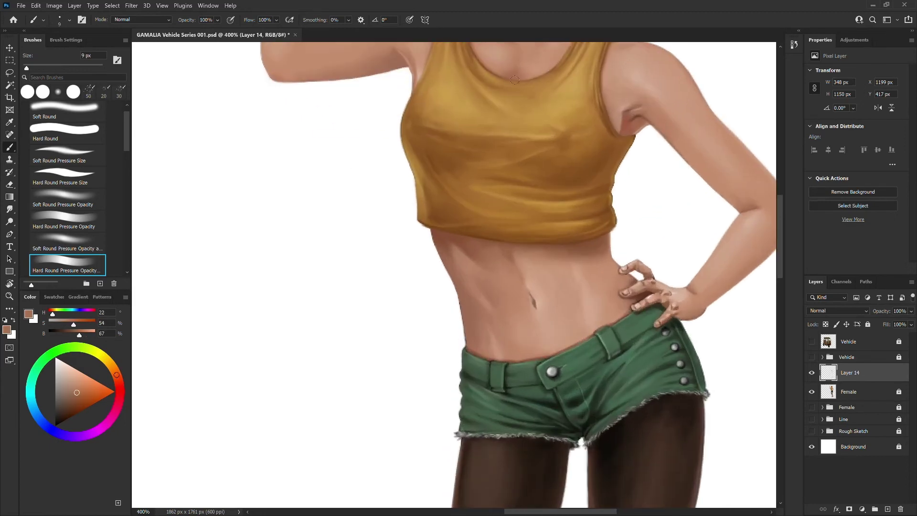
# - Touch up the edge of the tank top's strap with sampled dark brown (H 27, S 67, B 54) at 2 px
pyautogui.press('[')
pyautogui.press('[')
pyautogui.press('[')
pyautogui.press('[')
pyautogui.press('[')
pyautogui.press('[')
pyautogui.press('[')
pyautogui.keyDown('alt'); pyautogui.click(606, 76); pyautogui.keyUp('alt')
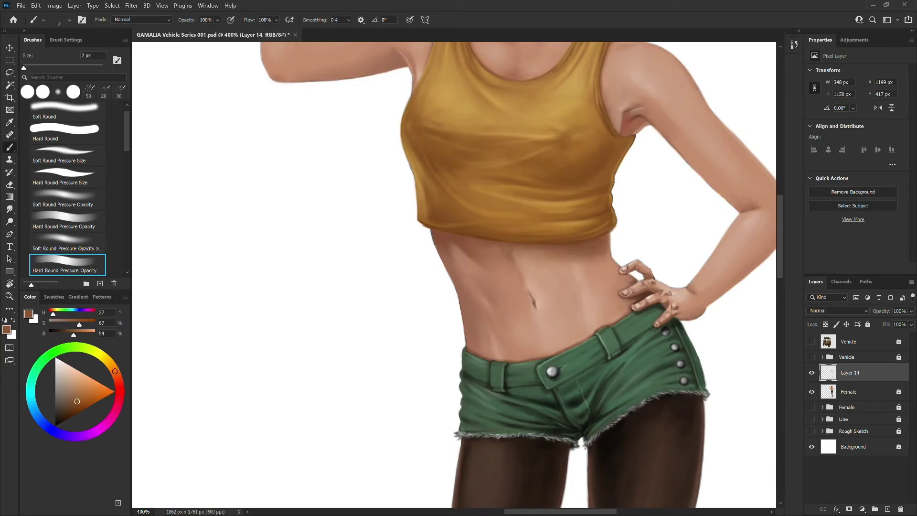
# - Shade the side of the neck beside the hair with sampled skin tones, using a slightly larger brush
pyautogui.moveTo(565, 62); pyautogui.dragTo(502, 131)
pyautogui.keyDown('alt'); pyautogui.click(419, 116); pyautogui.keyUp('alt')
pyautogui.press(']')
pyautogui.press(']')
pyautogui.press(']')
pyautogui.moveTo(458, 74); pyautogui.dragTo(463, 82)
pyautogui.keyDown('alt'); pyautogui.click(471, 94); pyautogui.keyUp('alt')
pyautogui.keyDown('alt'); pyautogui.click(466, 67); pyautogui.keyUp('alt')
# - Refine the neck shadow under the jaw with a smaller brush and sampled skin tones such as H 21, S 49, B 73
pyautogui.press('[')
pyautogui.press('[')
pyautogui.press('[')
pyautogui.moveTo(464, 69); pyautogui.dragTo(467, 88)
pyautogui.keyDown('alt'); pyautogui.click(468, 82); pyautogui.keyUp('alt')
pyautogui.keyDown('alt'); pyautogui.click(471, 74); pyautogui.keyUp('alt')
pyautogui.press('[')
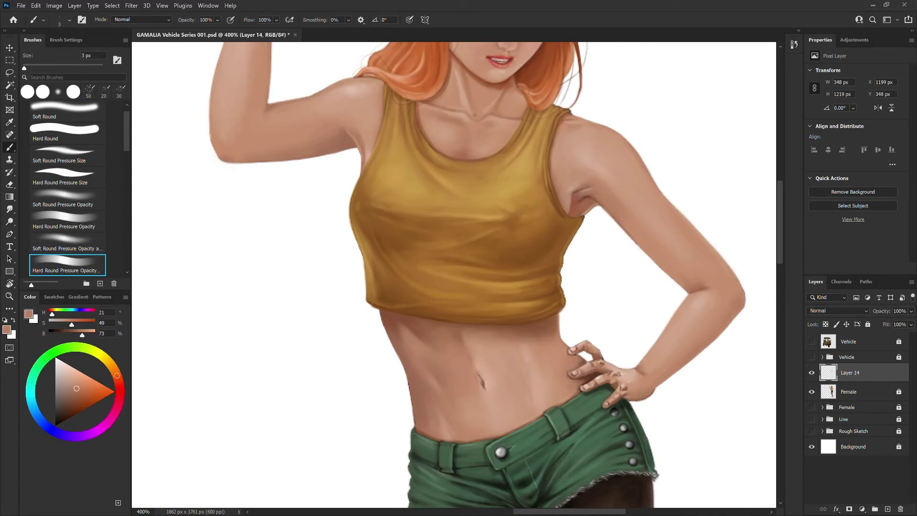
pyautogui.keyDown('alt'); pyautogui.click(459, 62); pyautogui.keyUp('alt')
pyautogui.keyDown('alt'); pyautogui.click(457, 79); pyautogui.keyUp('alt')
pyautogui.hotkey('ctrl', '-')
pyautogui.hotkey('ctrl', '-')
pyautogui.hotkey('ctrl', '-')
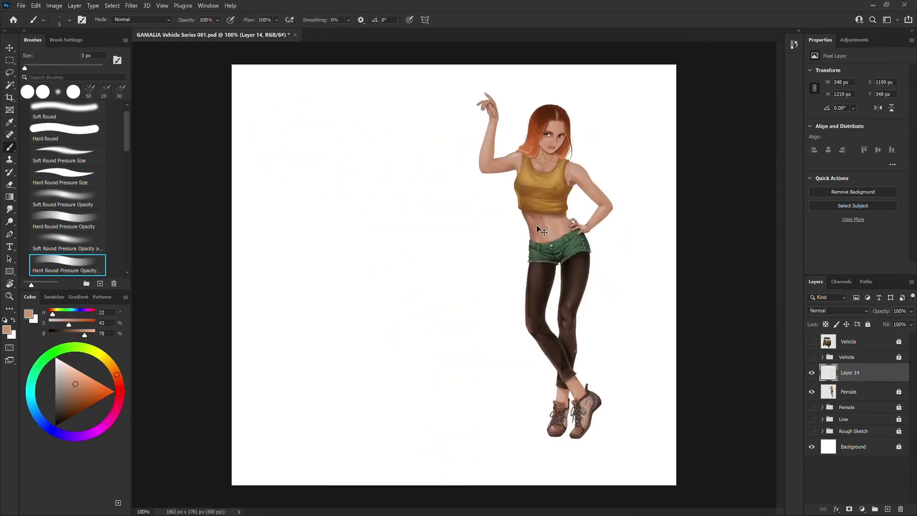
# - Blend the neck and upper chest at 5 px with sampled skin tones (H 19, S 65, B 62 and H 22, S 43, B 78)
pyautogui.hotkey('ctrl', '+')
pyautogui.moveTo(551, 195); pyautogui.dragTo(451, 307)
pyautogui.hotkey('ctrl', '+')
pyautogui.keyDown('alt'); pyautogui.click(555, 94); pyautogui.keyUp('alt')
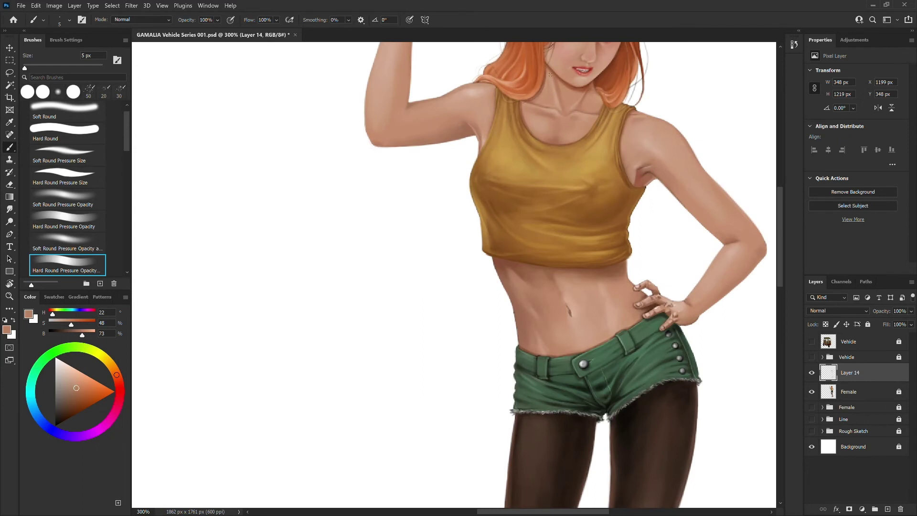
pyautogui.keyDown('alt'); pyautogui.click(553, 92); pyautogui.keyUp('alt')
pyautogui.keyDown('alt'); pyautogui.click(582, 90); pyautogui.keyUp('alt')
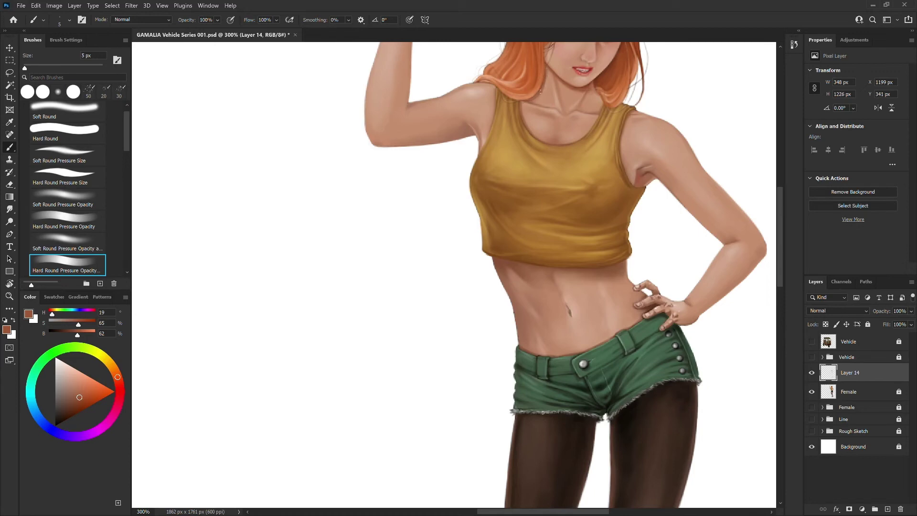
pyautogui.keyDown('alt'); pyautogui.click(542, 98); pyautogui.keyUp('alt')
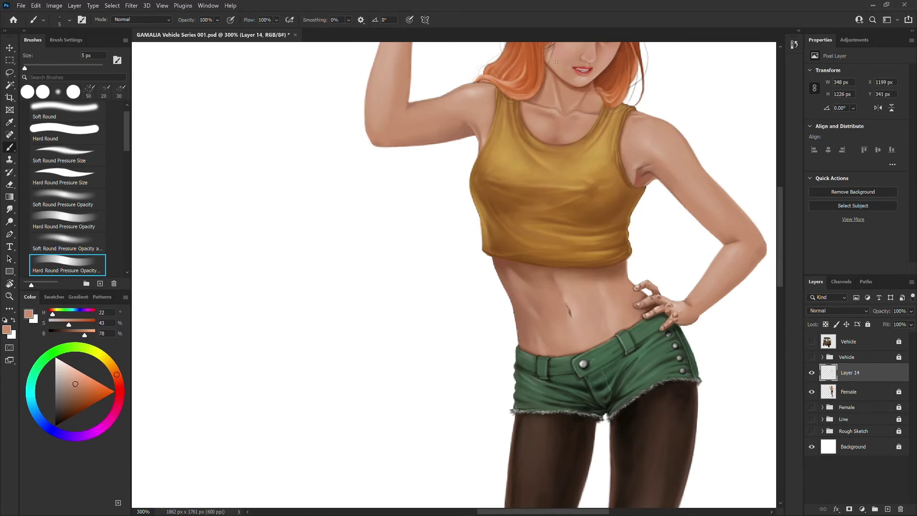
# - Darken the skin along the top's strap and armhole edges with sampled reddish brown (H 18, S 60, B 53) at 2 px
pyautogui.hotkey('ctrl', '-')
pyautogui.hotkey('ctrl', '-')
pyautogui.hotkey('ctrl', '-')
pyautogui.hotkey('ctrl', '-')
pyautogui.hotkey('ctrl', '-')
pyautogui.hotkey('ctrl', '-')
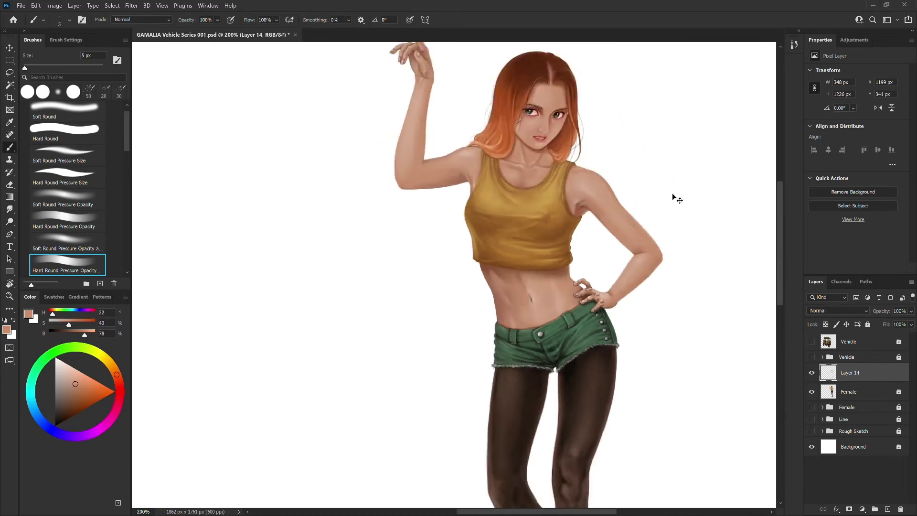
pyautogui.moveTo(564, 258); pyautogui.dragTo(616, 258)
pyautogui.moveTo(442, 194); pyautogui.dragTo(372, 451)
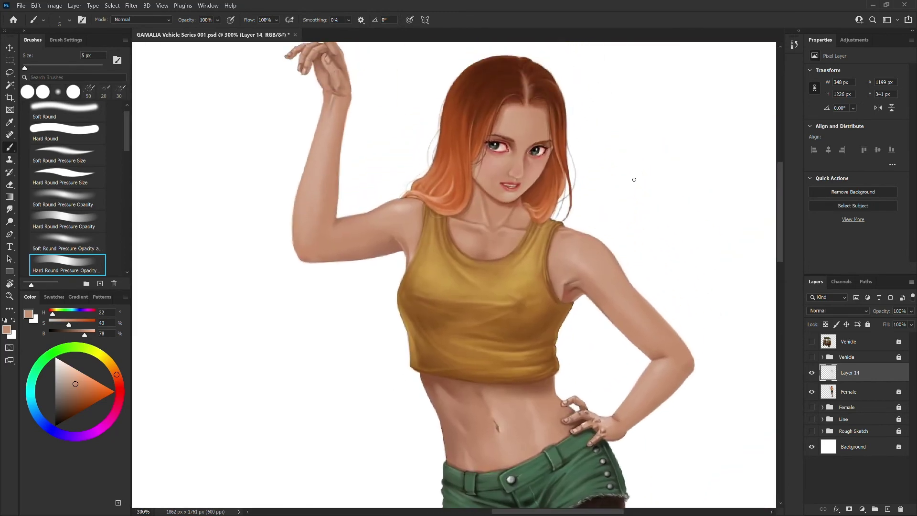
pyautogui.press('[')
pyautogui.press('[')
pyautogui.press('[')
pyautogui.keyDown('alt'); pyautogui.click(423, 202); pyautogui.keyUp('alt')
pyautogui.keyDown('alt'); pyautogui.click(534, 226); pyautogui.keyUp('alt')
pyautogui.press('[')
pyautogui.keyDown('alt'); pyautogui.click(534, 293); pyautogui.keyUp('alt')
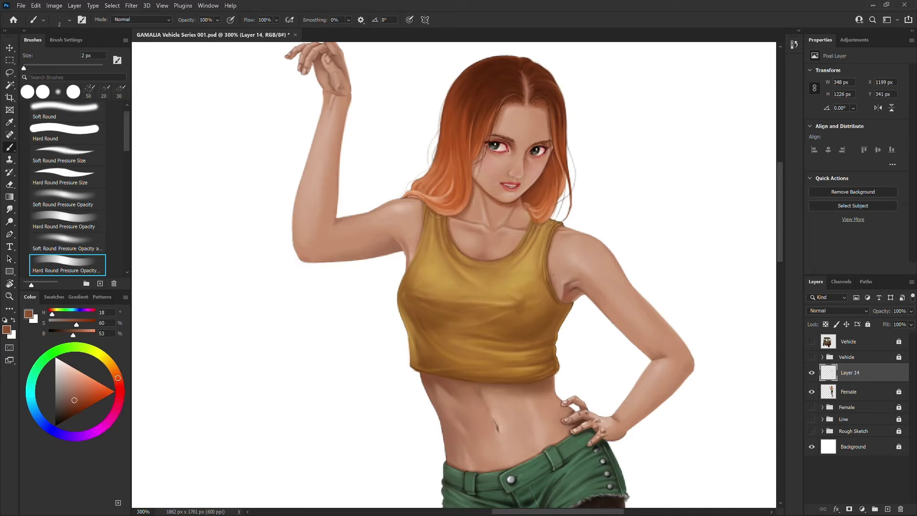
# - Soften the armpit fold with sampled skin (H 21, S 33, B 75) at 3 px and sample white for the shoulder's outer edge
pyautogui.press(']')
pyautogui.keyDown('alt'); pyautogui.click(558, 293); pyautogui.keyUp('alt')
pyautogui.press(']')
pyautogui.press(']')
pyautogui.keyDown('alt'); pyautogui.click(567, 278); pyautogui.keyUp('alt')
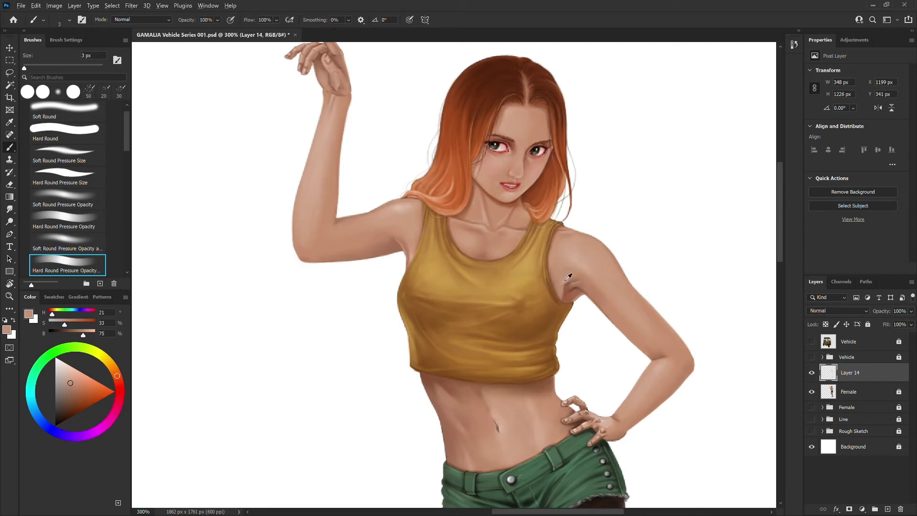
pyautogui.press('[')
pyautogui.press('[')
pyautogui.keyDown('alt'); pyautogui.click(577, 210); pyautogui.keyUp('alt')
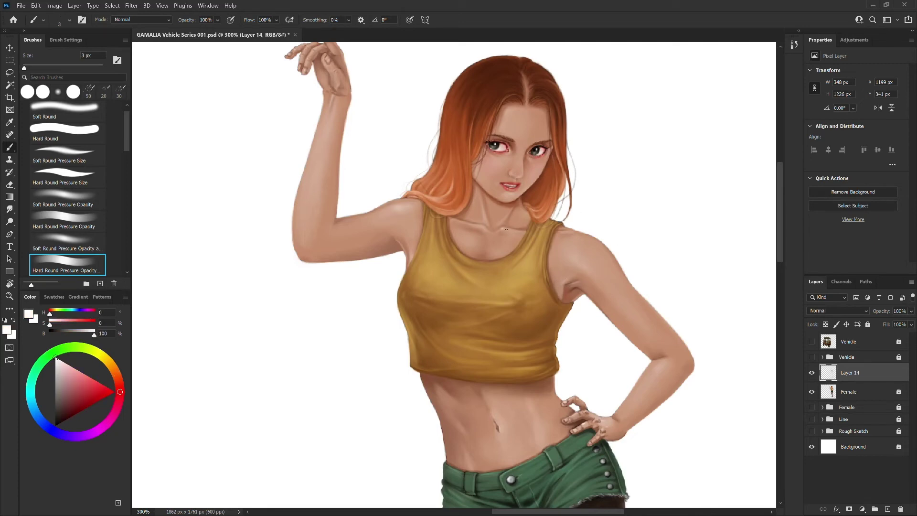
# - Highlight the collarbone with light skin (H 21, S 22, B 85) and the stomach with H 22, S 33, B 83 at 5 px
pyautogui.keyDown('alt'); pyautogui.click(510, 228); pyautogui.keyUp('alt')
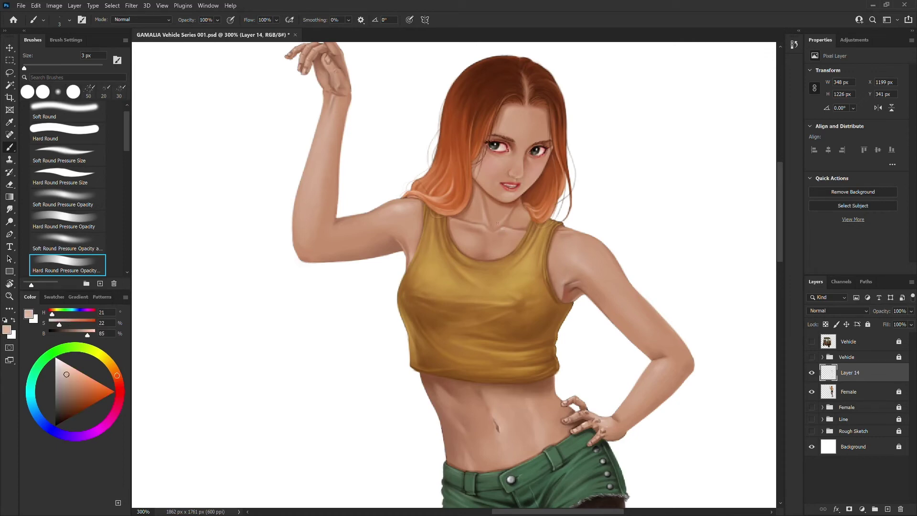
pyautogui.press(']')
pyautogui.press(']')
pyautogui.keyDown('alt'); pyautogui.click(541, 431); pyautogui.keyUp('alt')
pyautogui.hotkey('ctrl', '1')
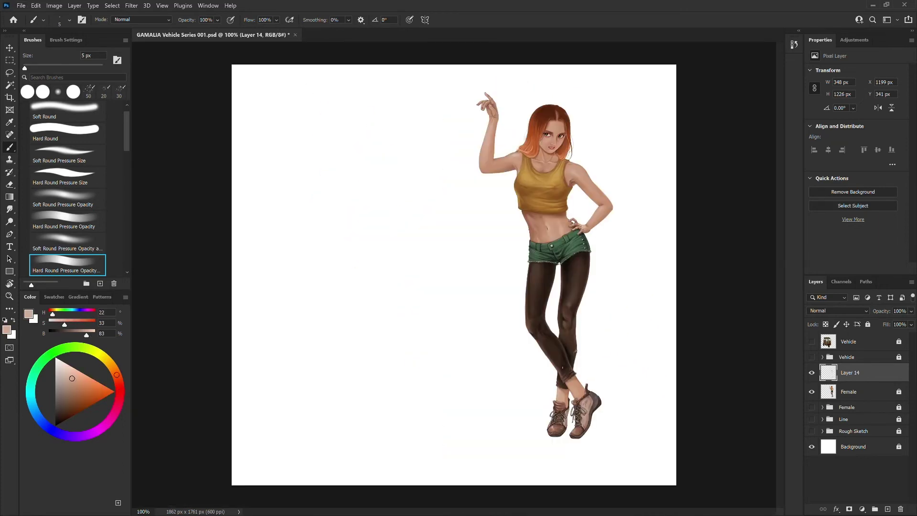
# - Refine the stomach highlights around the navel with light skin (H 22, S 33, B 84), reducing the brush to 3 px
pyautogui.hotkey('ctrl', '0')
pyautogui.hotkey('ctrl', '+')
pyautogui.moveTo(545, 312); pyautogui.dragTo(436, 374)
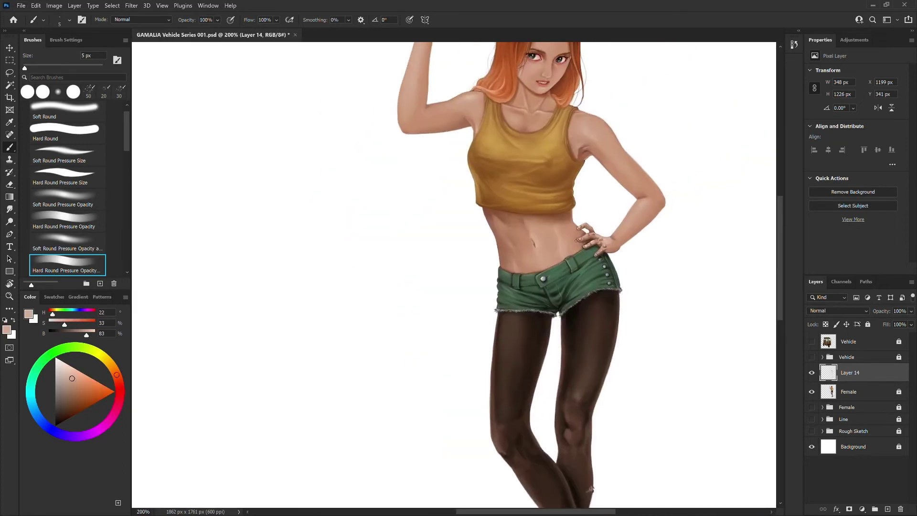
pyautogui.hotkey('ctrl', '+')
pyautogui.hotkey('ctrl', '+')
pyautogui.hotkey('ctrl', '+')
pyautogui.press('[')
pyautogui.press('[')
pyautogui.press('[')
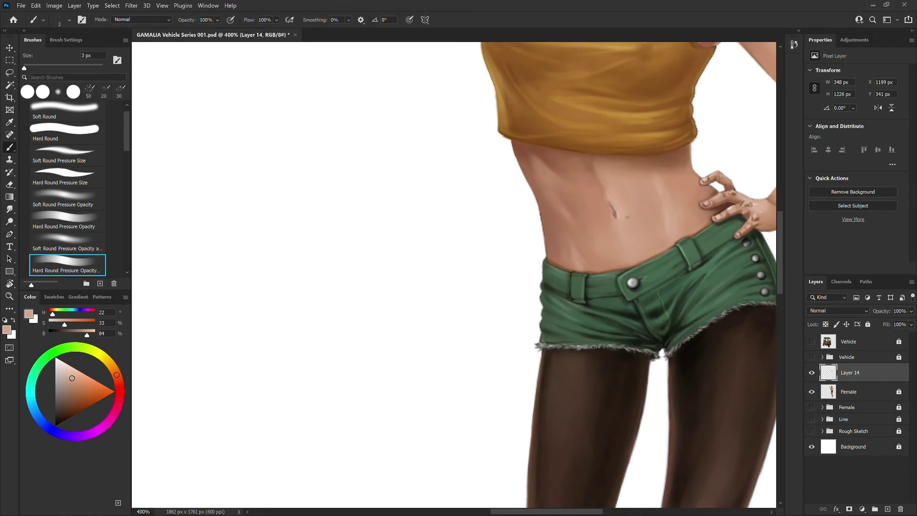
# - Deepen the neck shadow beside the hair with sampled reddish brown (H 20, S 61, B 62) at 5 px
pyautogui.moveTo(677, 209); pyautogui.dragTo(523, 390)
pyautogui.moveTo(583, 266); pyautogui.dragTo(629, 352)
pyautogui.press(']')
pyautogui.press(']')
pyautogui.keyDown('alt'); pyautogui.click(482, 168); pyautogui.keyUp('alt')
pyautogui.keyDown('alt'); pyautogui.click(482, 165); pyautogui.keyUp('alt')
pyautogui.moveTo(478, 160); pyautogui.dragTo(479, 153)
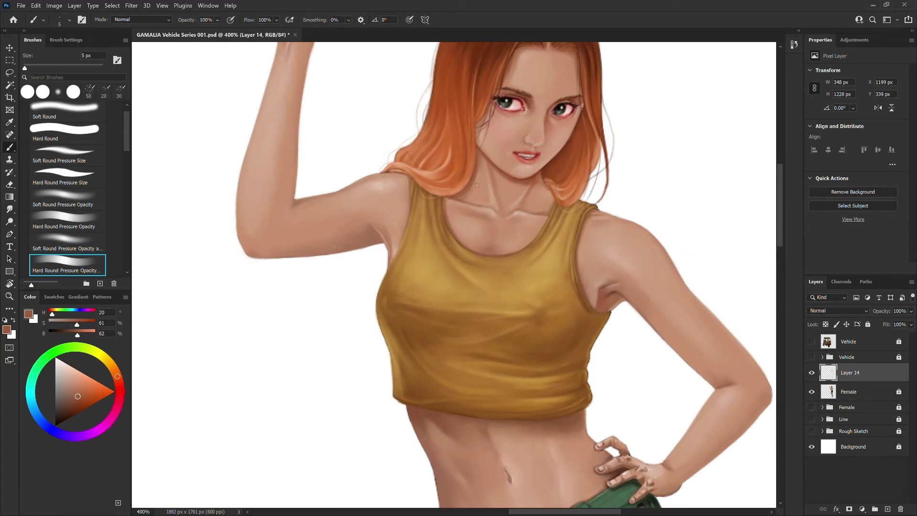
# - Touch up the face and eye with white and sampled near-black (H 13, S 53, B 7) using the Hard Round Pressure Size brush at 1–2 px
pyautogui.keyDown('alt'); pyautogui.click(640, 178); pyautogui.keyUp('alt')
pyautogui.click(78, 178)
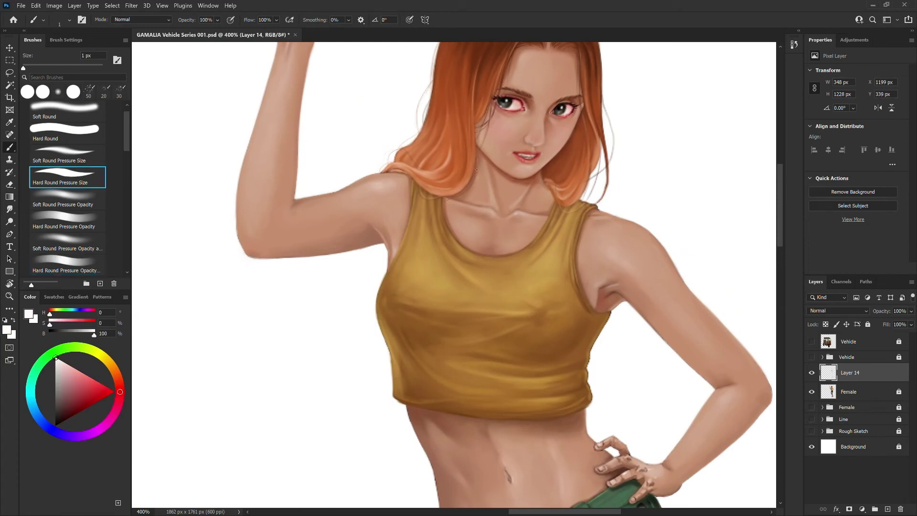
pyautogui.click(476, 139)
pyautogui.keyDown('alt'); pyautogui.click(510, 97); pyautogui.keyUp('alt')
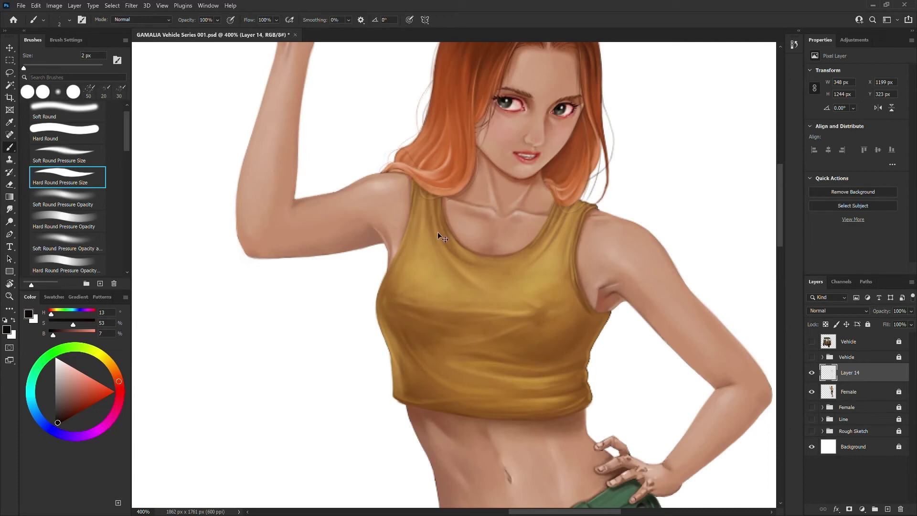
pyautogui.hotkey('ctrl', 'z')
pyautogui.hotkey('ctrl', 'shift', 'z')
# - Refine the strap and neckline edge of the top with sampled skin and brown tones (H 29, S 71, B 56) at 2–3 px
pyautogui.keyDown('alt'); pyautogui.click(453, 201); pyautogui.keyUp('alt')
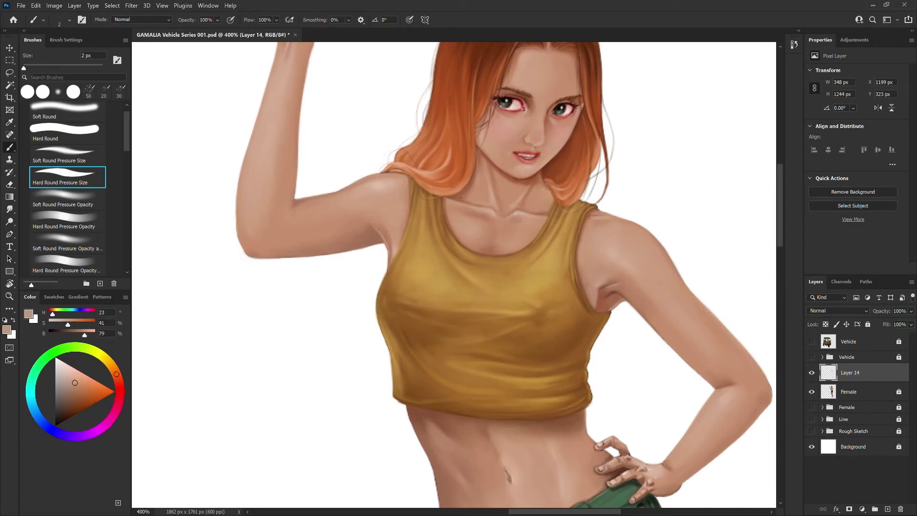
pyautogui.keyDown('alt'); pyautogui.click(433, 209); pyautogui.keyUp('alt')
pyautogui.keyDown('alt'); pyautogui.click(436, 211); pyautogui.keyUp('alt')
pyautogui.keyDown('alt'); pyautogui.click(433, 228); pyautogui.keyUp('alt')
pyautogui.keyDown('alt'); pyautogui.click(434, 229); pyautogui.keyUp('alt')
pyautogui.keyDown('alt'); pyautogui.click(439, 199); pyautogui.keyUp('alt')
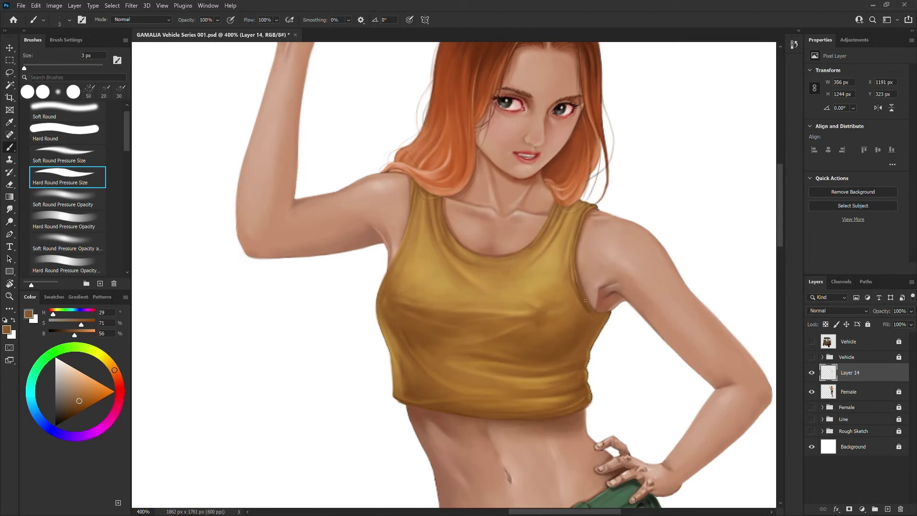
# - Shade the fold across the top's chest with sampled brown (H 28, S 74, B 53) using the Hard Round Pressure Opacity brush at 3 px
pyautogui.click(67, 259)
pyautogui.keyDown('alt'); pyautogui.click(537, 317); pyautogui.keyUp('alt')
pyautogui.press('[')
pyautogui.keyDown('alt'); pyautogui.click(541, 322); pyautogui.keyUp('alt')
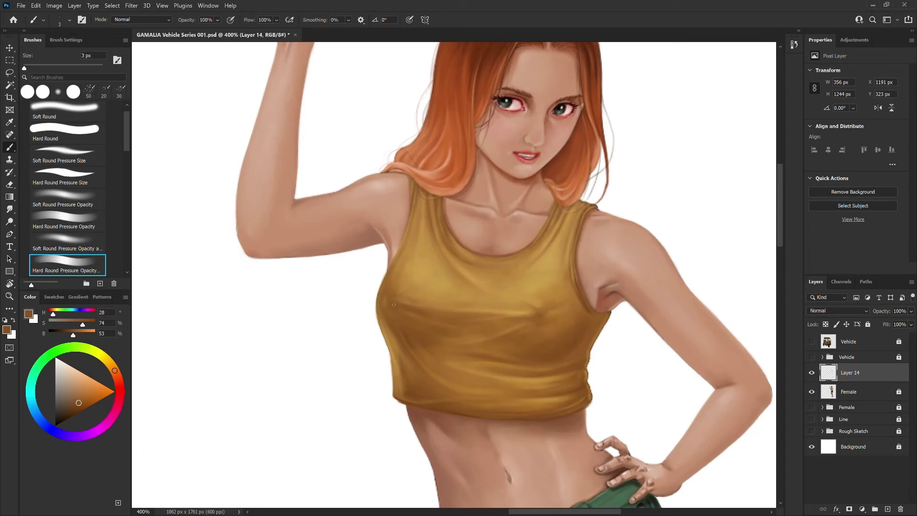
# - Refine the top's side folds and armhole edge with sampled tones including golden brown (H 34, S 66, B 73) at 2 px
pyautogui.press('[')
pyautogui.press('[')
pyautogui.keyDown('alt'); pyautogui.click(399, 343); pyautogui.keyUp('alt')
pyautogui.keyDown('alt'); pyautogui.click(591, 344); pyautogui.keyUp('alt')
pyautogui.keyDown('alt'); pyautogui.click(584, 370); pyautogui.keyUp('alt')
pyautogui.keyDown('alt'); pyautogui.click(577, 275); pyautogui.keyUp('alt')
pyautogui.press(']')
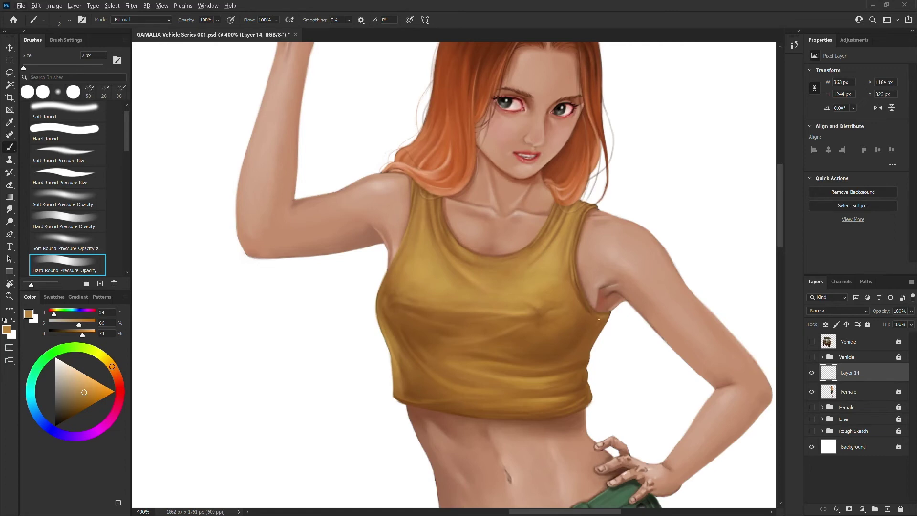
pyautogui.hotkey('ctrl', '-')
pyautogui.hotkey('ctrl', '+')
pyautogui.hotkey('alt', 'd')
pyautogui.press('Escape')
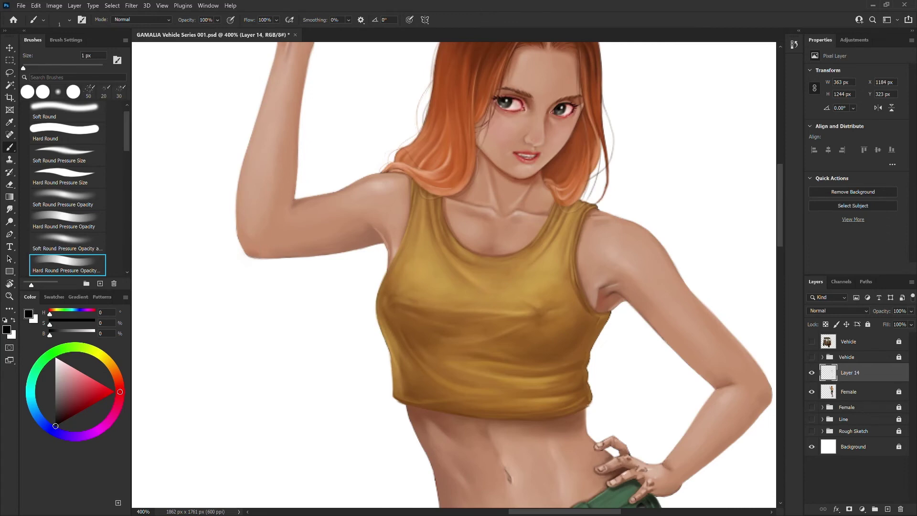
# - Blend the shading along the top's side with sampled browns (H 30, S 71, B 56 and H 33, S 69, B 64), enlarging the brush to 5 px
pyautogui.keyDown('alt'); pyautogui.click(394, 347); pyautogui.keyUp('alt')
pyautogui.press(']')
pyautogui.press(']')
pyautogui.press(']')
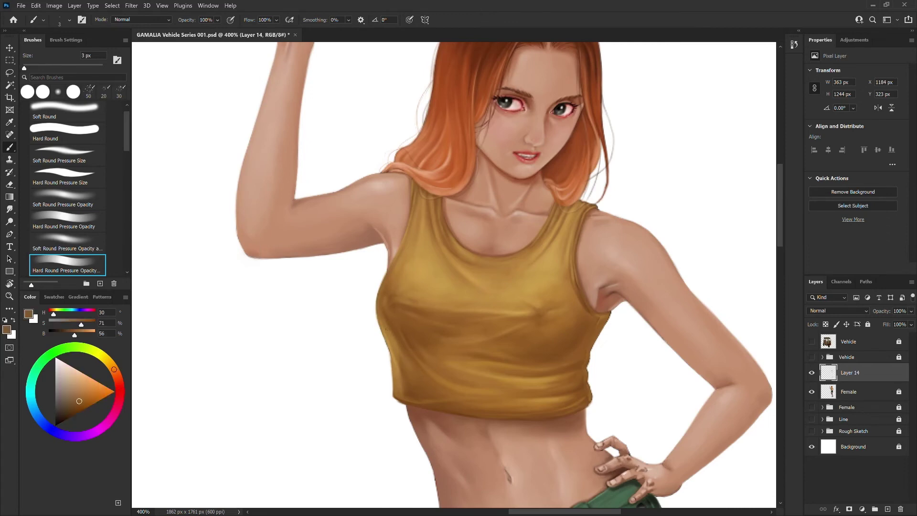
pyautogui.keyDown('alt'); pyautogui.click(395, 341); pyautogui.keyUp('alt')
pyautogui.hotkey('ctrl', '0')
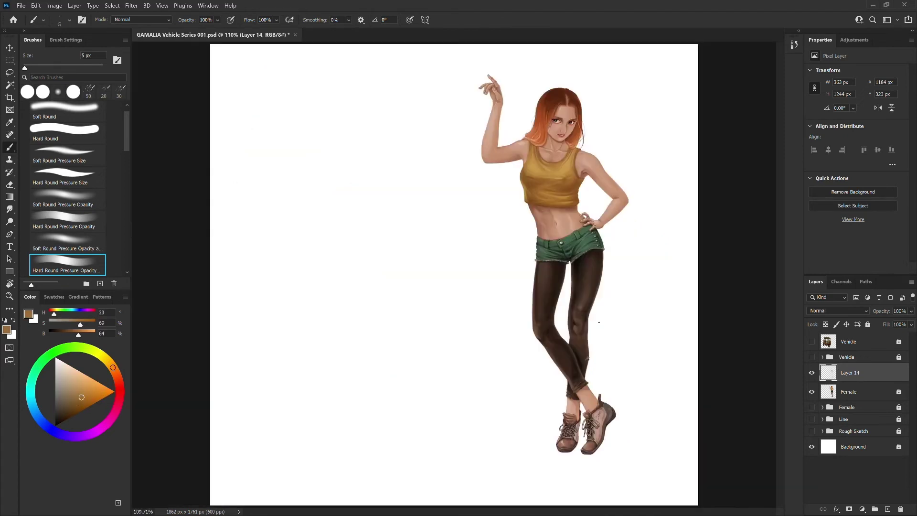
# - Compare the figure with Layer 14 hidden and shown, and check the extent of the layer's painted pixels
pyautogui.click(812, 374)
pyautogui.click(812, 373)
pyautogui.hotkey('ctrl', '+')
pyautogui.hotkey('ctrl', '+')
pyautogui.moveTo(565, 288); pyautogui.dragTo(504, 363)
pyautogui.moveTo(724, 47); pyautogui.dragTo(535, 244)
pyautogui.hotkey('ctrl', '-')
pyautogui.hotkey('ctrl', '-')
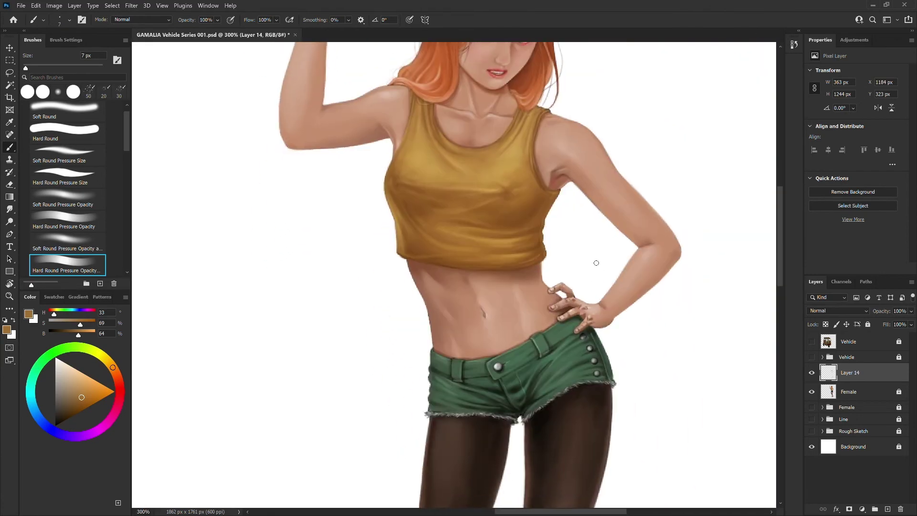
pyautogui.keyDown('ctrl'); pyautogui.click(826, 377); pyautogui.keyUp('ctrl')
pyautogui.hotkey('ctrl', 'd')
pyautogui.hotkey('ctrl', '+')
pyautogui.moveTo(579, 210); pyautogui.dragTo(480, 292)
pyautogui.hotkey('ctrl', '-')
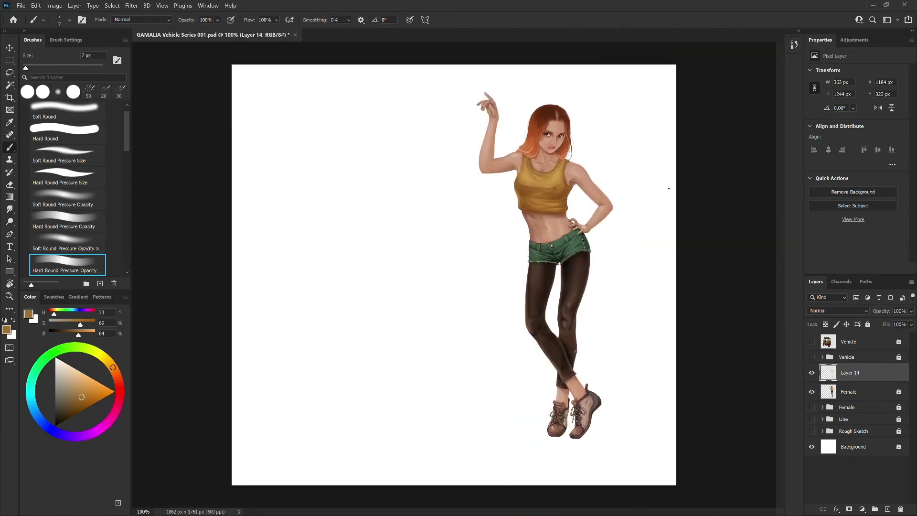
# - Shade the outer edge of the forearm resting on the hip with sampled skin (H 22, S 45, B 71) at 5 px
pyautogui.hotkey('ctrl', '+')
pyautogui.moveTo(562, 182); pyautogui.dragTo(497, 234)
pyautogui.moveTo(723, 239)
pyautogui.mouseDown()
pyautogui.moveTo(642, 215)
pyautogui.moveTo(632, 238)
pyautogui.mouseUp()
pyautogui.hotkey('ctrl', '+')
pyautogui.press('[')
pyautogui.press('[')
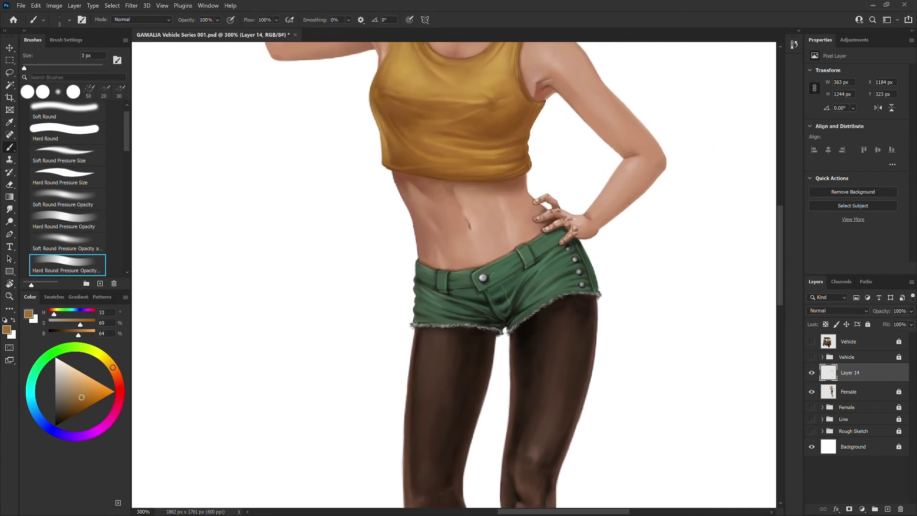
pyautogui.keyDown('alt'); pyautogui.click(576, 303); pyautogui.keyUp('alt')
pyautogui.keyDown('alt'); pyautogui.click(599, 226); pyautogui.keyUp('alt')
pyautogui.press(']')
pyautogui.press(']')
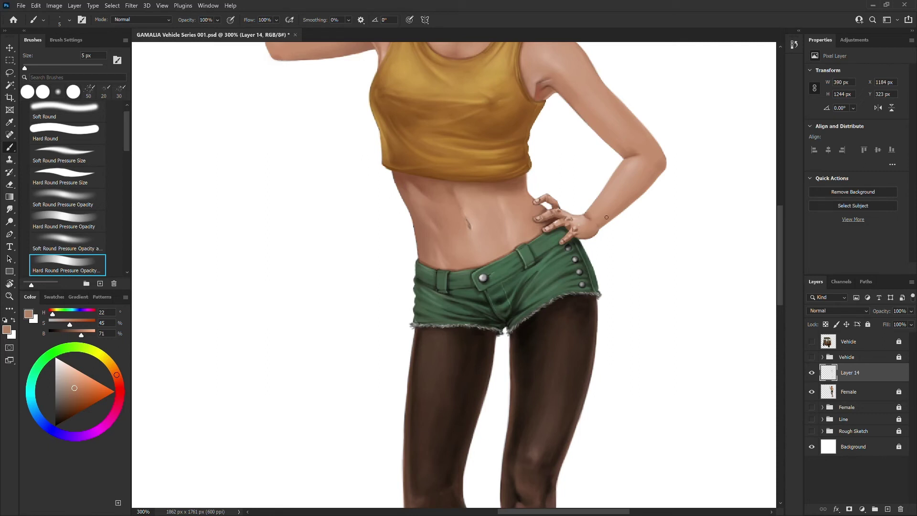
# - Shade the underside of the raised arm toward the elbow with reddish brown (H 20, S 56, B 65) and lighter skin (H 22, S 44, B 78)
pyautogui.moveTo(590, 157); pyautogui.dragTo(649, 250)
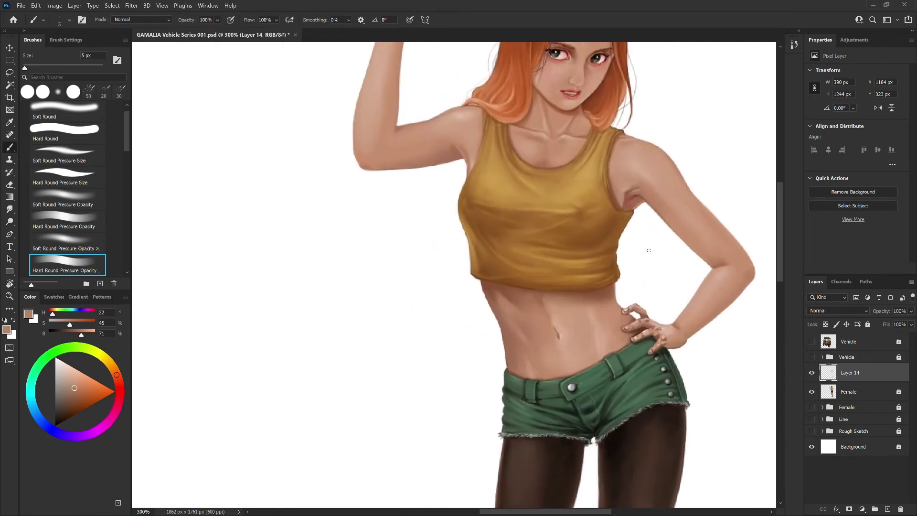
pyautogui.moveTo(77, 399)
pyautogui.mouseDown()
pyautogui.moveTo(86, 389)
pyautogui.moveTo(84, 401)
pyautogui.mouseUp()
pyautogui.keyDown('alt'); pyautogui.click(454, 154); pyautogui.keyUp('alt')
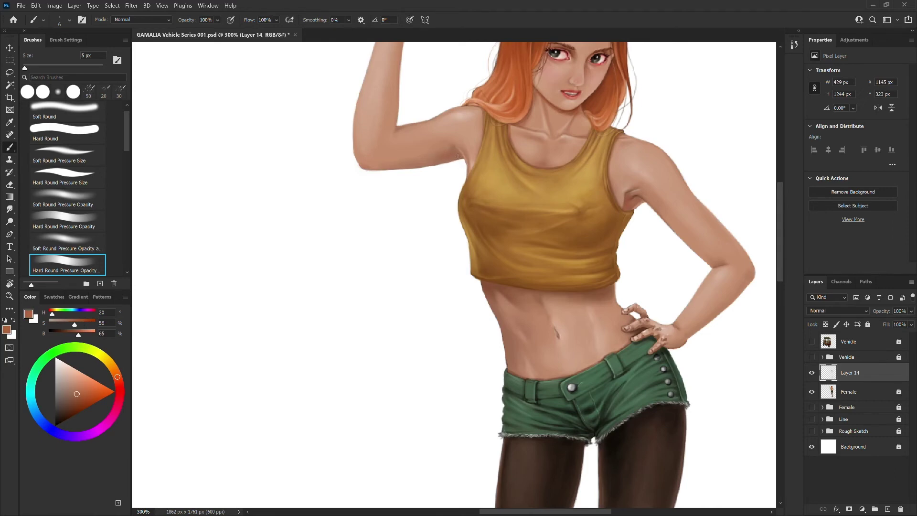
pyautogui.moveTo(417, 163); pyautogui.dragTo(452, 158)
pyautogui.moveTo(381, 169); pyautogui.dragTo(371, 168)
pyautogui.keyDown('alt'); pyautogui.click(452, 149); pyautogui.keyUp('alt')
pyautogui.keyDown('alt'); pyautogui.click(387, 166); pyautogui.keyUp('alt')
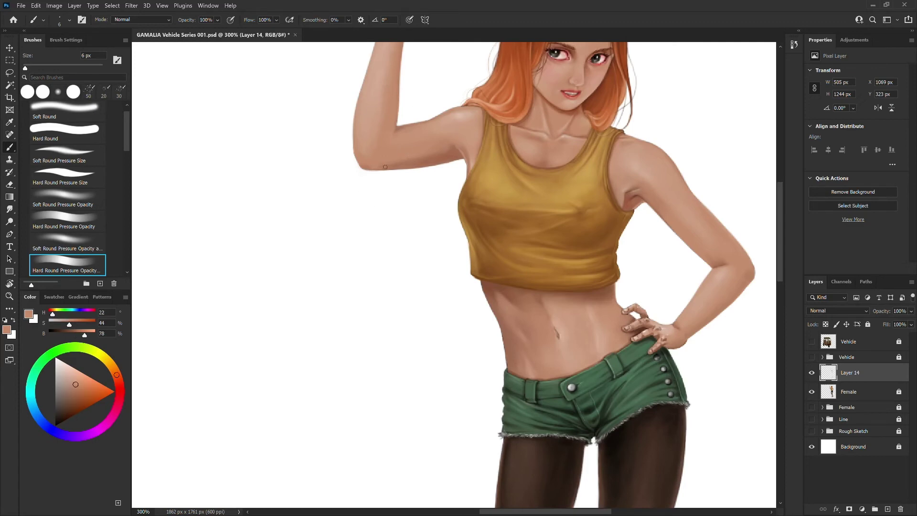
# - Blend the shadow under the raised arm with sampled skin tones, using a larger brush
pyautogui.keyDown('alt'); pyautogui.click(409, 165); pyautogui.keyUp('alt')
pyautogui.press(']')
pyautogui.press(']')
pyautogui.keyDown('alt'); pyautogui.click(433, 159); pyautogui.keyUp('alt')
pyautogui.keyDown('alt'); pyautogui.click(398, 160); pyautogui.keyUp('alt')
# - Check the figure against the Vehicle layer and touch up the tank top with sampled ochre (H 37, S 65, B 78) at 7 px
pyautogui.hotkey('ctrl', '-')
pyautogui.click(811, 342)
pyautogui.click(811, 342)
pyautogui.hotkey('ctrl', '+')
pyautogui.keyDown('alt'); pyautogui.click(471, 181); pyautogui.keyUp('alt')
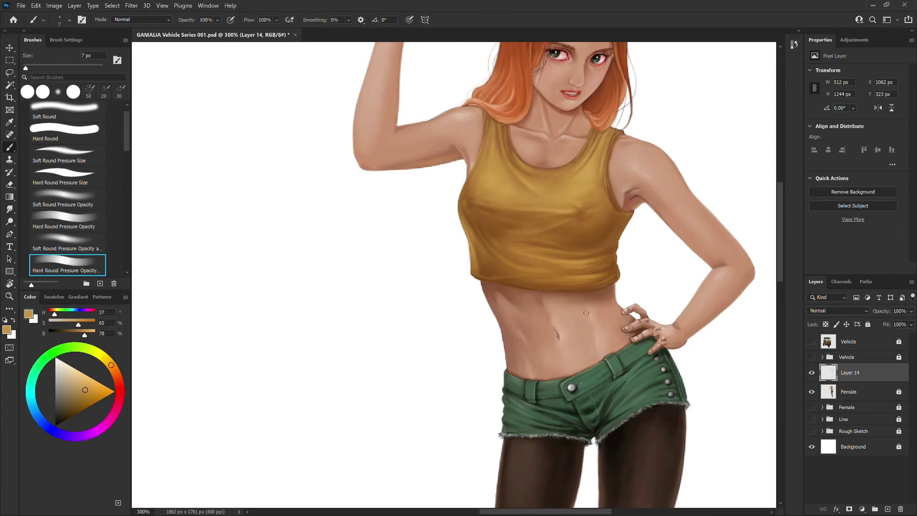
pyautogui.hotkey('ctrl', '-')
pyautogui.hotkey('ctrl', '+')
# - Shade the wrist of the raised arm with sampled reddish brown (H 20, S 51, B 65) at 5 px
pyautogui.moveTo(602, 359); pyautogui.dragTo(573, 142)
pyautogui.moveTo(614, 421); pyautogui.dragTo(610, 234)
pyautogui.moveTo(651, 90)
pyautogui.mouseDown()
pyautogui.moveTo(645, 196)
pyautogui.moveTo(651, 237)
pyautogui.moveTo(664, 233)
pyautogui.mouseUp()
pyautogui.keyDown('alt'); pyautogui.click(440, 220); pyautogui.keyUp('alt')
pyautogui.press('[')
pyautogui.press('[')
pyautogui.press('[')
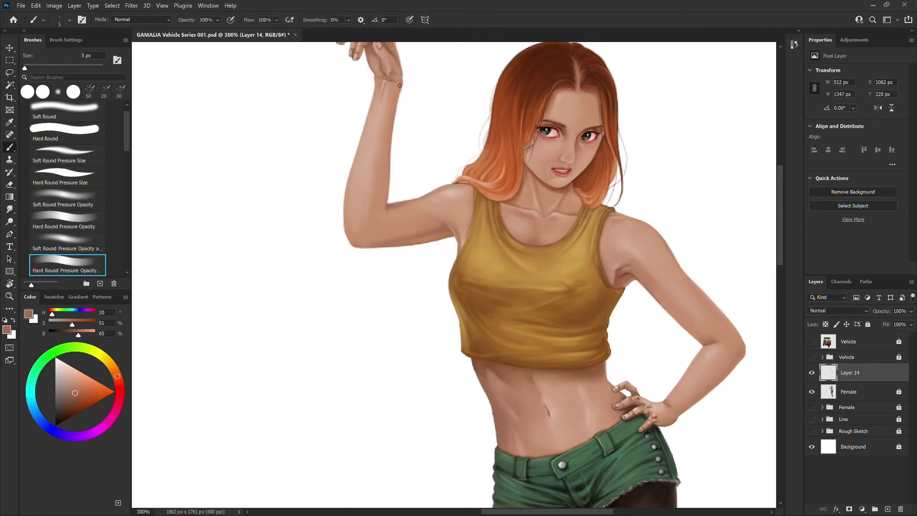
# - Tint the elbow of the raised arm with a saturated red (H 6, S 78, B 80) at 9 px
pyautogui.press(']')
pyautogui.press(']')
pyautogui.keyDown('alt'); pyautogui.click(384, 198); pyautogui.keyUp('alt')
pyautogui.keyDown('alt'); pyautogui.click(354, 244); pyautogui.keyUp('alt')
pyautogui.click(120, 387)
pyautogui.click(93, 392)
pyautogui.press(']')
pyautogui.press(']')
pyautogui.press(']')
pyautogui.press(']')
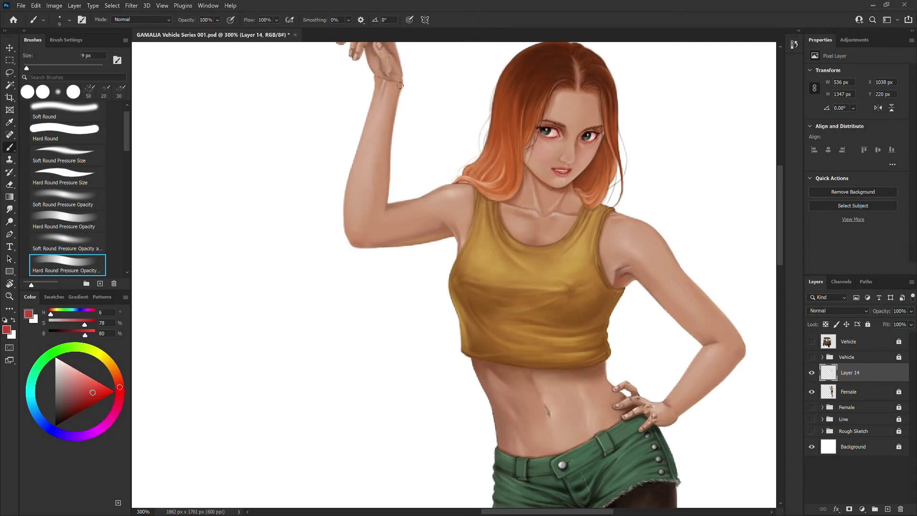
# - Extend the red tint to the raised hand and to the elbow of the arm resting on the hip
pyautogui.scroll(3, 403, 91)
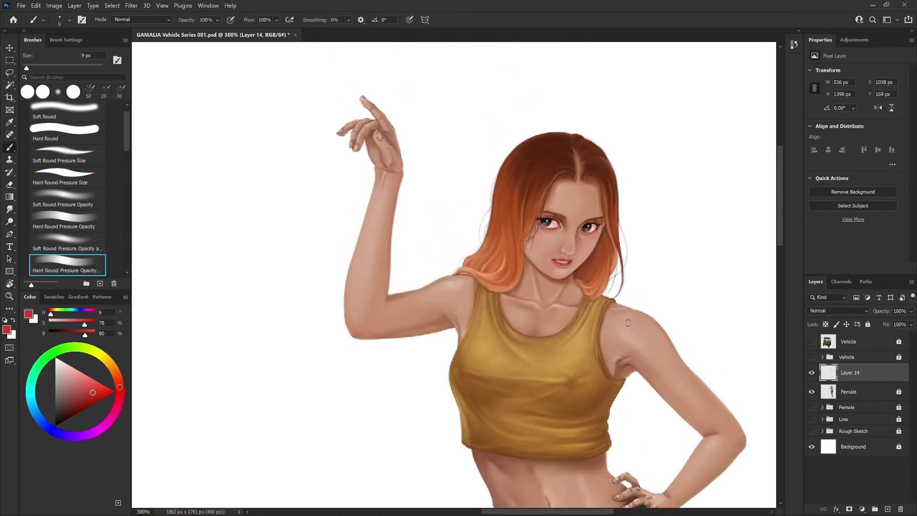
pyautogui.scroll(-4, 550, 215)
pyautogui.press(']')
pyautogui.press(']')
pyautogui.press(']')
pyautogui.press('[')
pyautogui.press('[')
pyautogui.press('[')
pyautogui.press('[')
pyautogui.press('[')
pyautogui.press('[')
pyautogui.press('[')
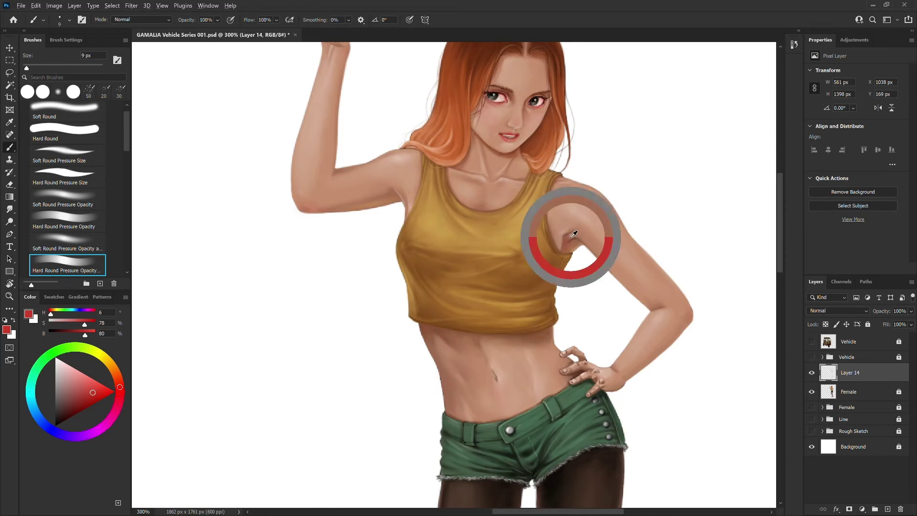
# - Refine the armpit and the fingers on the hip with sampled skin tones, finishing with light skin (H 22, S 31, B 84) at 2 px
pyautogui.keyDown('alt'); pyautogui.click(571, 244); pyautogui.keyUp('alt')
pyautogui.hotkey('ctrl', '-')
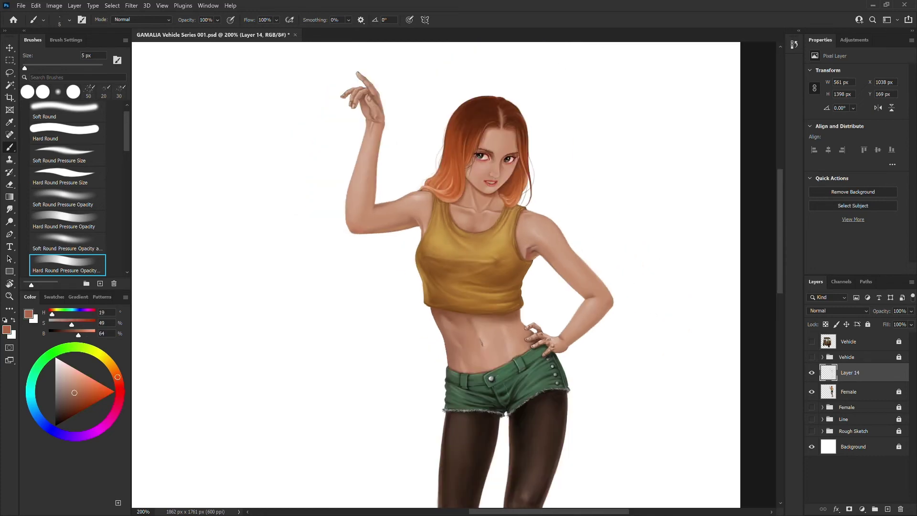
pyautogui.hotkey('ctrl', '+')
pyautogui.hotkey('ctrl', '+')
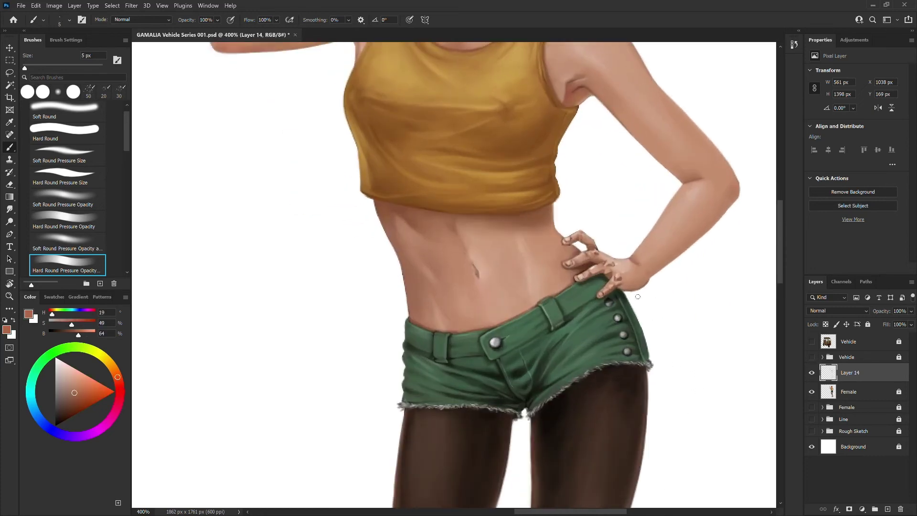
pyautogui.press('[')
pyautogui.keyDown('alt'); pyautogui.click(596, 249); pyautogui.keyUp('alt')
pyautogui.keyDown('alt'); pyautogui.click(611, 263); pyautogui.keyUp('alt')
pyautogui.keyDown('alt'); pyautogui.click(614, 269); pyautogui.keyUp('alt')
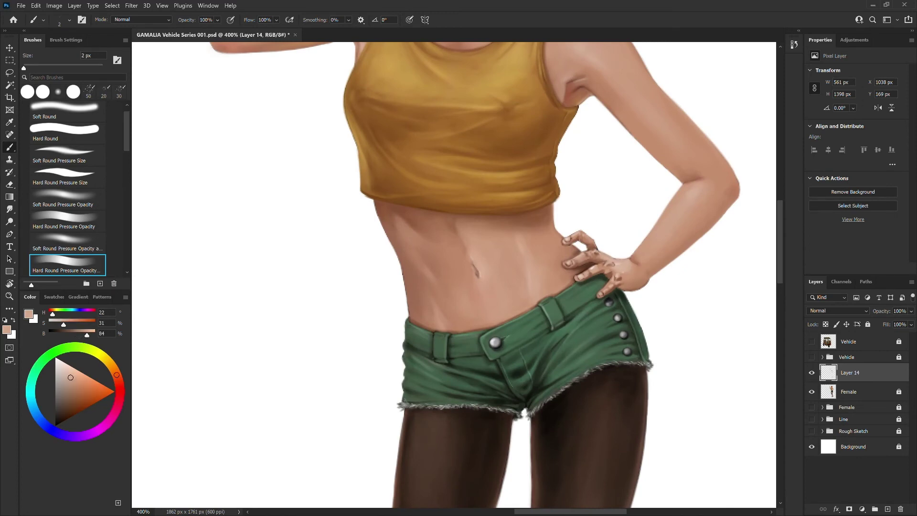
# - Highlight the fingertips of the raised hand with pale skin (H 22, S 22, B 86) at 2 px and save the painting
pyautogui.moveTo(438, 274); pyautogui.dragTo(466, 326)
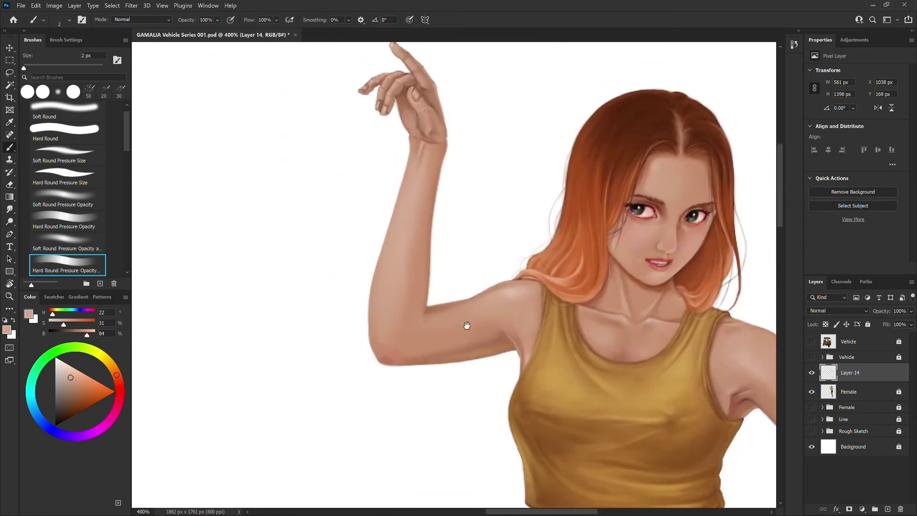
pyautogui.hotkey('ctrl', '1')
pyautogui.hotkey('ctrl', '+')
pyautogui.moveTo(554, 243); pyautogui.dragTo(503, 376)
pyautogui.keyDown('alt'); pyautogui.click(479, 76); pyautogui.keyUp('alt')
pyautogui.moveTo(478, 72); pyautogui.dragTo(479, 76)
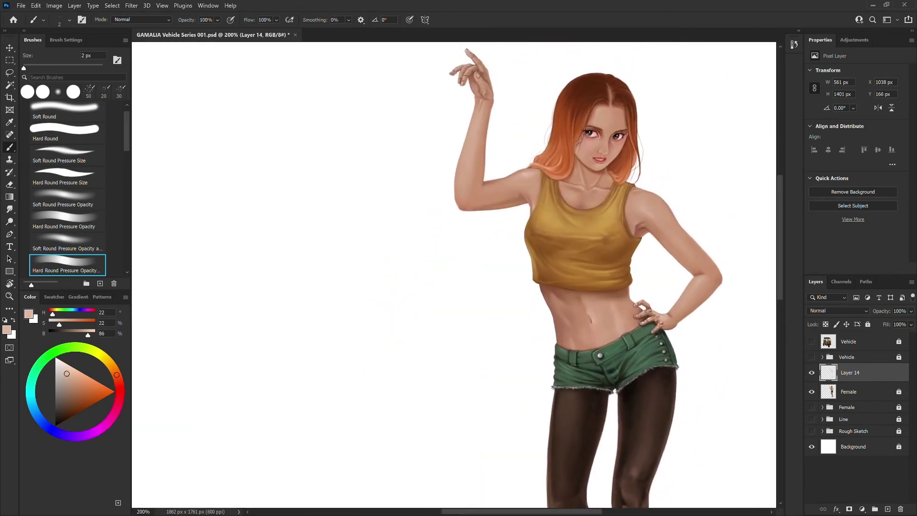
pyautogui.hotkey('ctrl', '-')
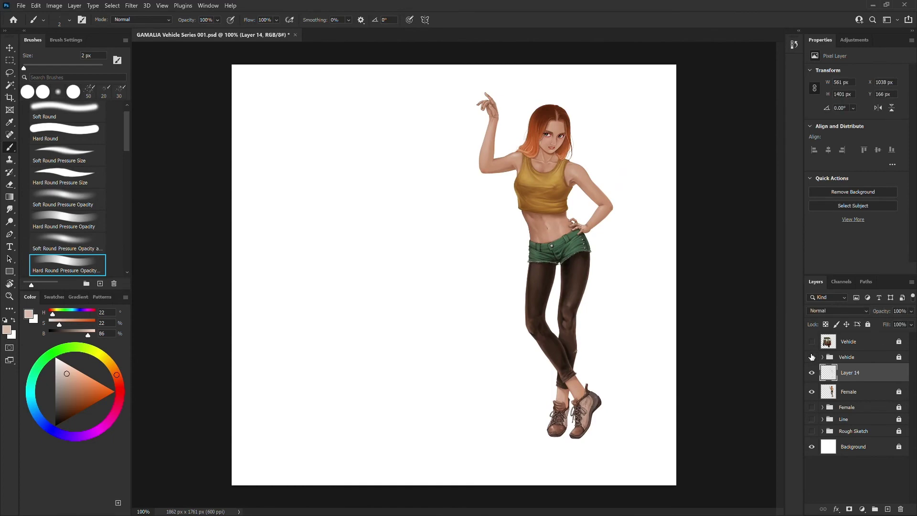
pyautogui.hotkey('ctrl', 's')
# - Shade the cheek beside the nose with reddish brown (H 19, S 55, B 67) at 6 px
pyautogui.scroll(6, 475, 315)
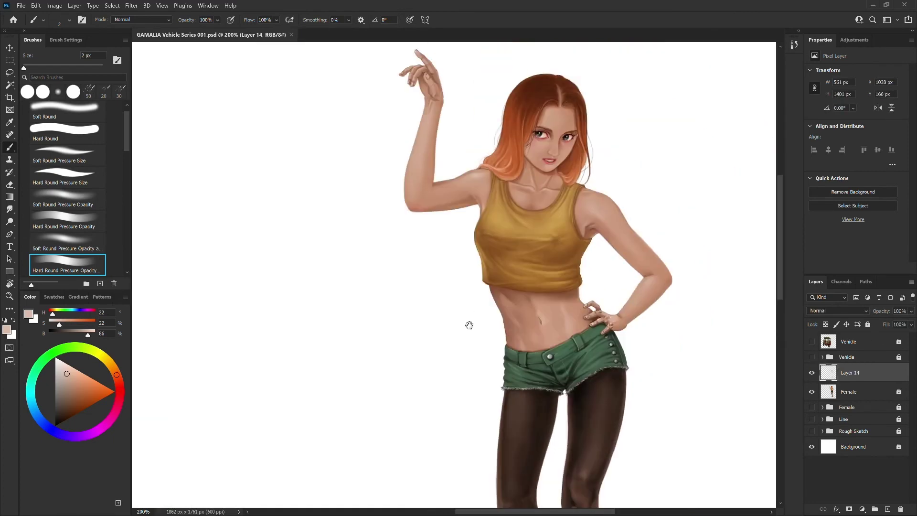
pyautogui.keyDown('alt'); pyautogui.click(571, 127); pyautogui.keyUp('alt')
pyautogui.press(']')
pyautogui.press(']')
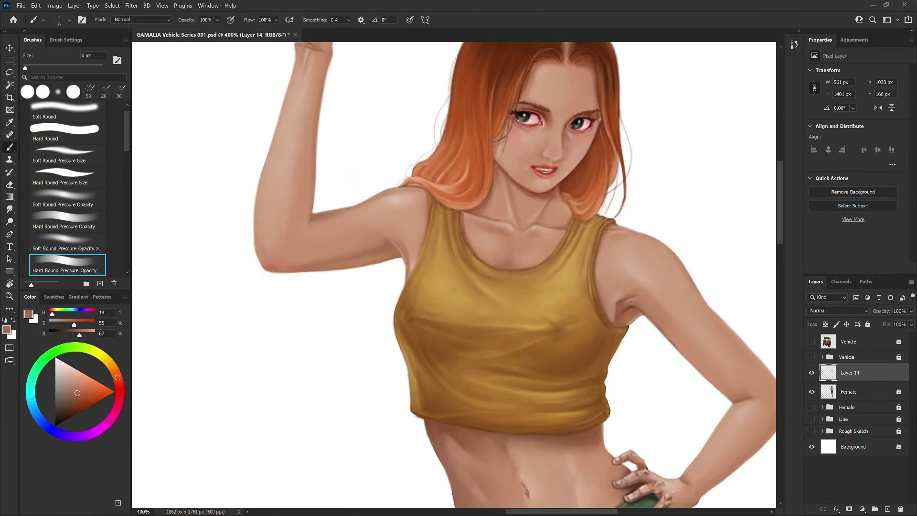
# - Refine the skin below the eyes and around the nose with sampled face tones, using a smaller brush
pyautogui.press('[')
pyautogui.press('[')
pyautogui.press('[')
pyautogui.press('[')
pyautogui.keyDown('alt'); pyautogui.click(539, 130); pyautogui.keyUp('alt')
pyautogui.keyDown('alt'); pyautogui.click(528, 131); pyautogui.keyUp('alt')
pyautogui.keyDown('alt'); pyautogui.click(576, 139); pyautogui.keyUp('alt')
pyautogui.press(']')
pyautogui.keyDown('alt'); pyautogui.click(567, 138); pyautogui.keyUp('alt')
# - Flip the canvas horizontally and soften the cheek below the eye with light skin (H 22, S 33, B 83) at 4 px
pyautogui.hotkey('ctrl', '-')
pyautogui.hotkey('ctrl', '-')
pyautogui.hotkey('ctrl', 'shift', 'h')
pyautogui.moveTo(518, 301); pyautogui.dragTo(877, 268)
pyautogui.hotkey('ctrl', '+')
pyautogui.moveTo(578, 114); pyautogui.dragTo(591, 136)
pyautogui.keyDown('alt'); pyautogui.click(480, 99); pyautogui.keyUp('alt')
pyautogui.press('[')
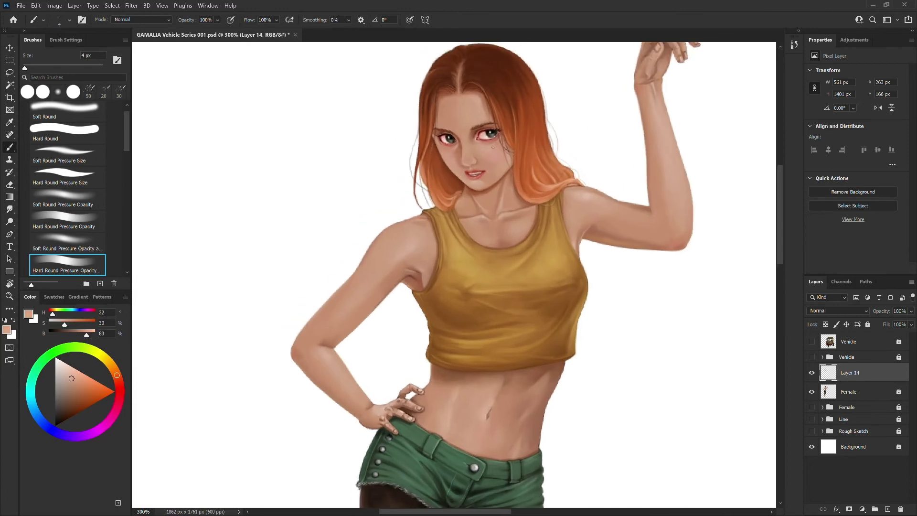
# - Blend the nose, cheek and chin shading with sampled skin tones at 3 px
pyautogui.press('[')
pyautogui.keyDown('alt'); pyautogui.click(477, 161); pyautogui.keyUp('alt')
pyautogui.keyDown('alt'); pyautogui.click(460, 142); pyautogui.keyUp('alt')
pyautogui.press('[')
pyautogui.keyDown('alt'); pyautogui.click(481, 157); pyautogui.keyUp('alt')
pyautogui.keyDown('alt'); pyautogui.click(471, 183); pyautogui.keyUp('alt')
pyautogui.keyDown('alt'); pyautogui.click(462, 153); pyautogui.keyUp('alt')
# - Touch up the hair with dark brown (H 20, S 77, B 39) and orange (H 22, S 60, B 82), using Hard Round Pressure Size at 1 px
pyautogui.keyDown('alt'); pyautogui.click(445, 93); pyautogui.keyUp('alt')
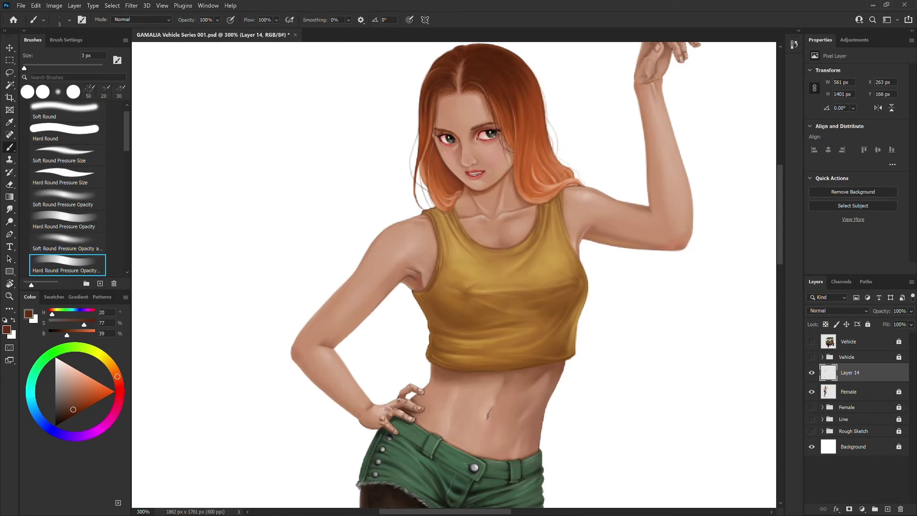
pyautogui.keyDown('alt'); pyautogui.click(429, 165); pyautogui.keyUp('alt')
pyautogui.click(71, 176)
pyautogui.press('[')
pyautogui.press('[')
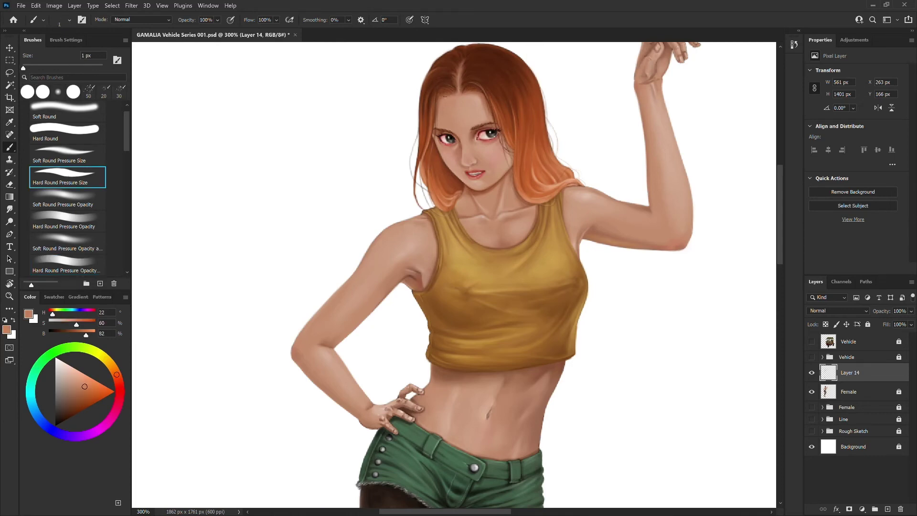
pyautogui.keyDown('ctrl'); pyautogui.click(445, 94); pyautogui.keyUp('ctrl')
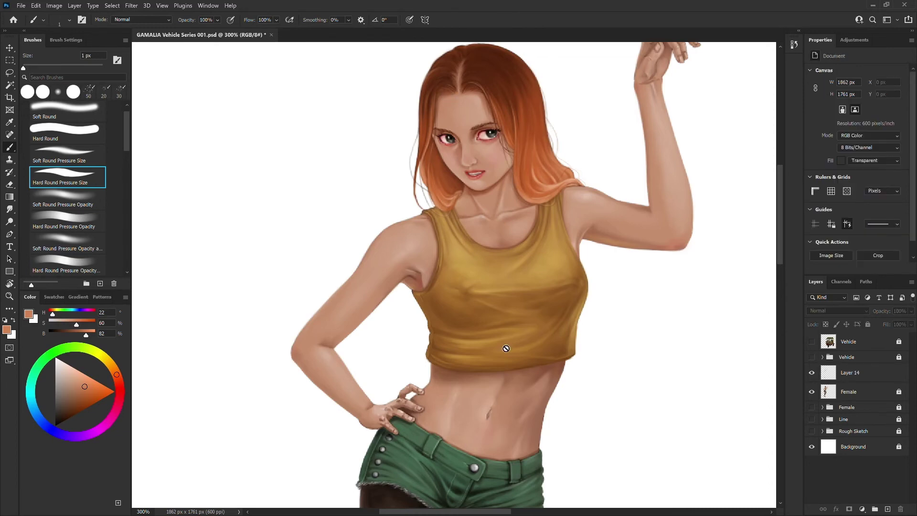
# - Step back and forth through the recent brush strokes in the history and roll back the last few
pyautogui.hotkey('ctrl', '-')
pyautogui.hotkey('ctrl', '-')
pyautogui.hotkey('ctrl', '+')
pyautogui.moveTo(466, 242); pyautogui.dragTo(629, 389)
pyautogui.click(794, 44)
pyautogui.click(709, 289)
pyautogui.click(709, 279)
pyautogui.click(710, 289)
pyautogui.click(710, 301)
pyautogui.click(709, 290)
pyautogui.click(709, 268)
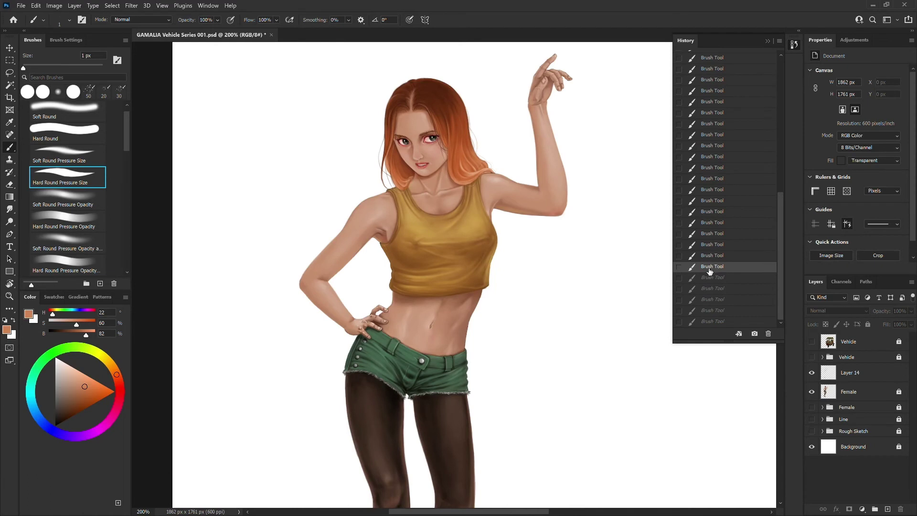
pyautogui.scroll(5, 559, 222)
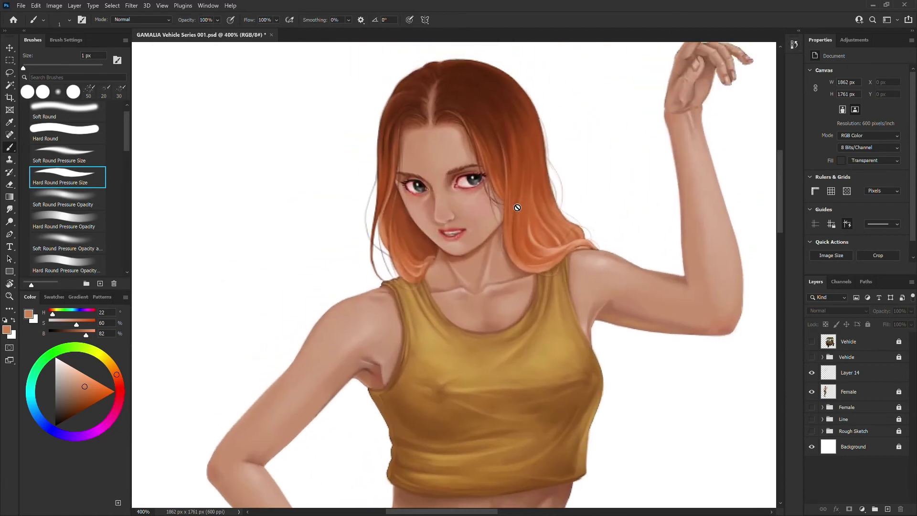
# - Reselect Layer 14 and paint fine hair strands near the parting with sampled dark browns, including H 19, S 72, B 46, at 1 px
pyautogui.click(853, 373)
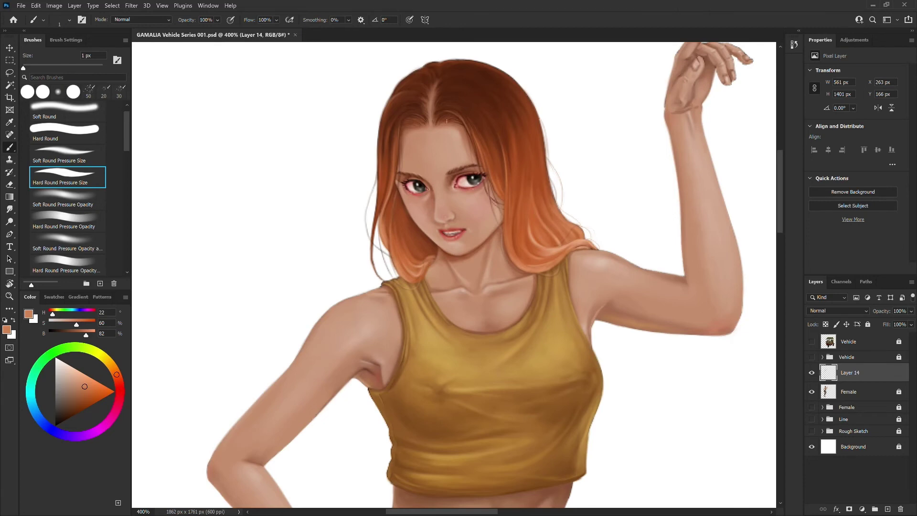
pyautogui.scroll(-10, 447, 121)
pyautogui.scroll(6, 492, 231)
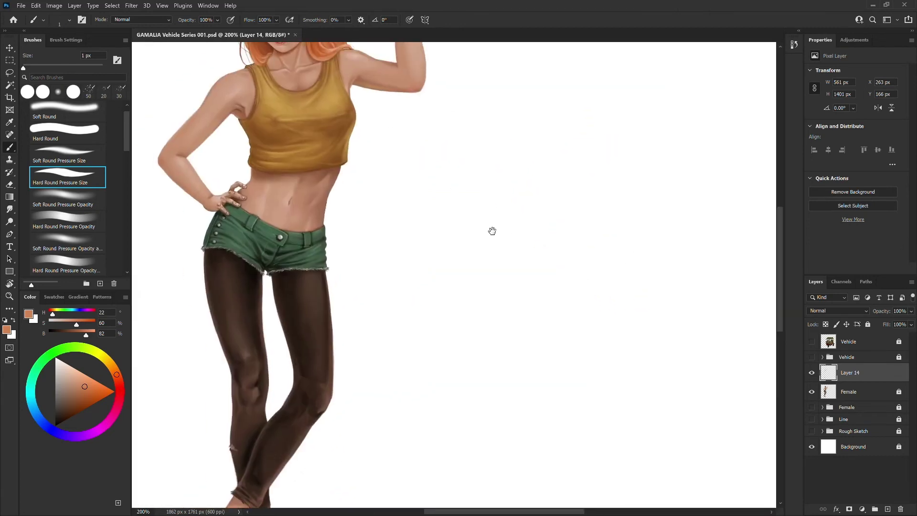
pyautogui.scroll(-2, 492, 231)
pyautogui.scroll(3, 406, 167)
pyautogui.keyDown('alt'); pyautogui.click(375, 80); pyautogui.keyUp('alt')
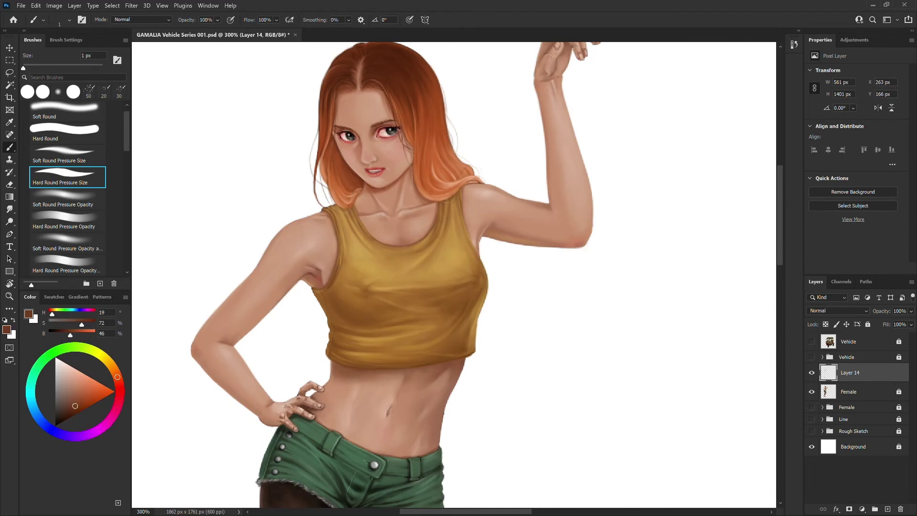
pyautogui.keyDown('alt'); pyautogui.click(372, 85); pyautogui.keyUp('alt')
pyautogui.keyDown('alt'); pyautogui.click(372, 76); pyautogui.keyUp('alt')
pyautogui.hotkey('ctrl', '-')
pyautogui.moveTo(567, 282); pyautogui.dragTo(616, 388)
pyautogui.hotkey('ctrl', '+')
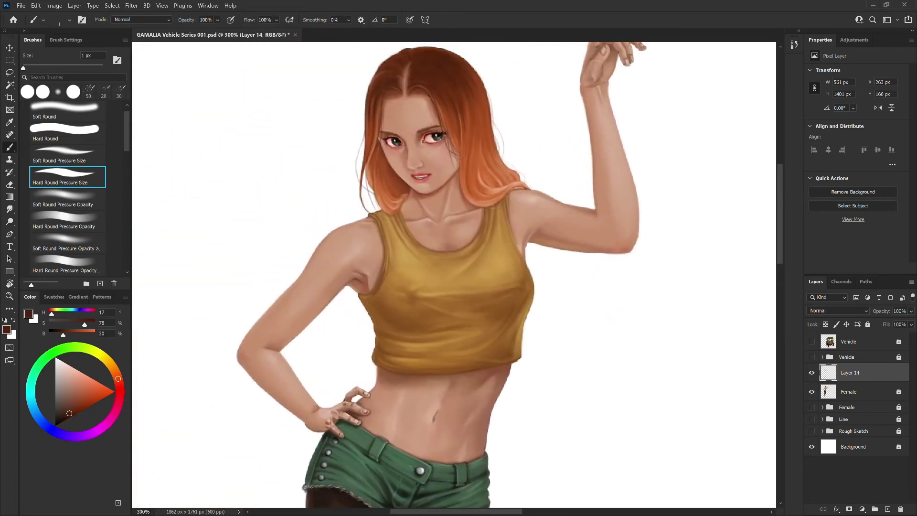
# - Paint hair strands with sampled orange (H 23, S 51, B 85) at 2 px and clean up the hair's outer edge with white
pyautogui.press(']')
pyautogui.press(']')
pyautogui.keyDown('alt'); pyautogui.click(460, 95); pyautogui.keyUp('alt')
pyautogui.keyDown('alt'); pyautogui.click(382, 165); pyautogui.keyUp('alt')
pyautogui.keyDown('alt'); pyautogui.click(482, 181); pyautogui.keyUp('alt')
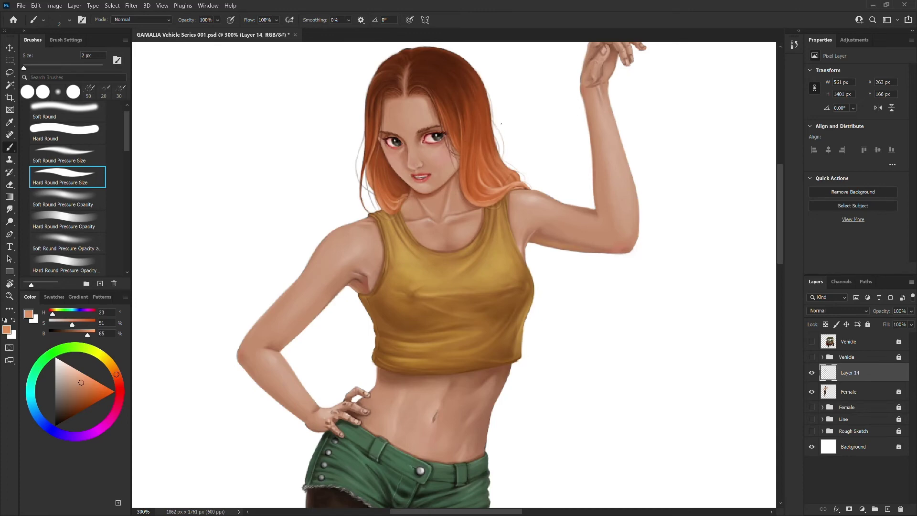
pyautogui.keyDown('alt'); pyautogui.click(530, 148); pyautogui.keyUp('alt')
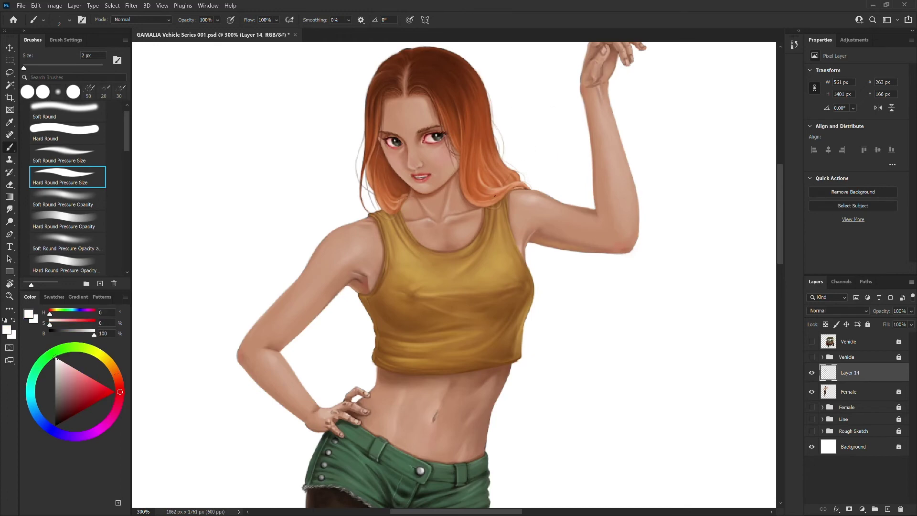
# - Flip the canvas back and compare the figure with Layer 14 hidden and shown
pyautogui.hotkey('ctrl', '0')
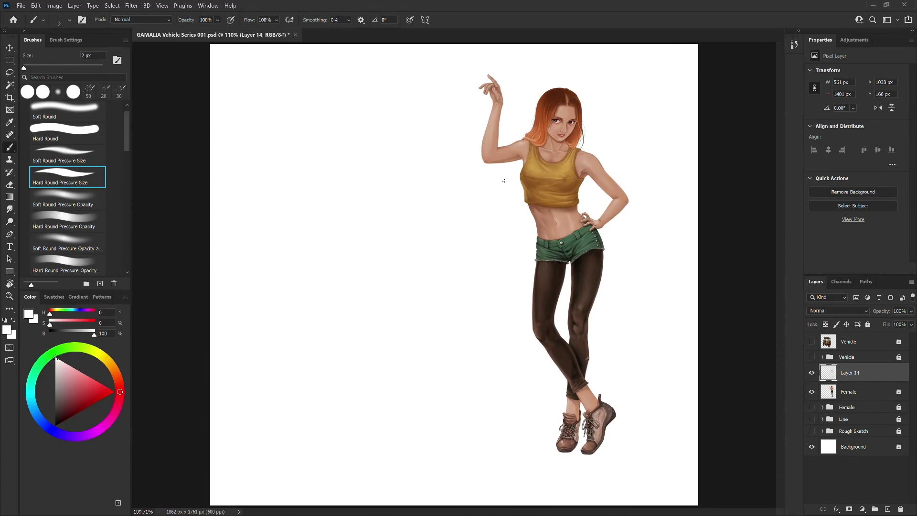
pyautogui.click(812, 373)
pyautogui.click(811, 373)
pyautogui.click(811, 373)
pyautogui.click(812, 373)
# - Add small white glints to the eyes with a 1 px hard round brush
pyautogui.hotkey('ctrl', '+')
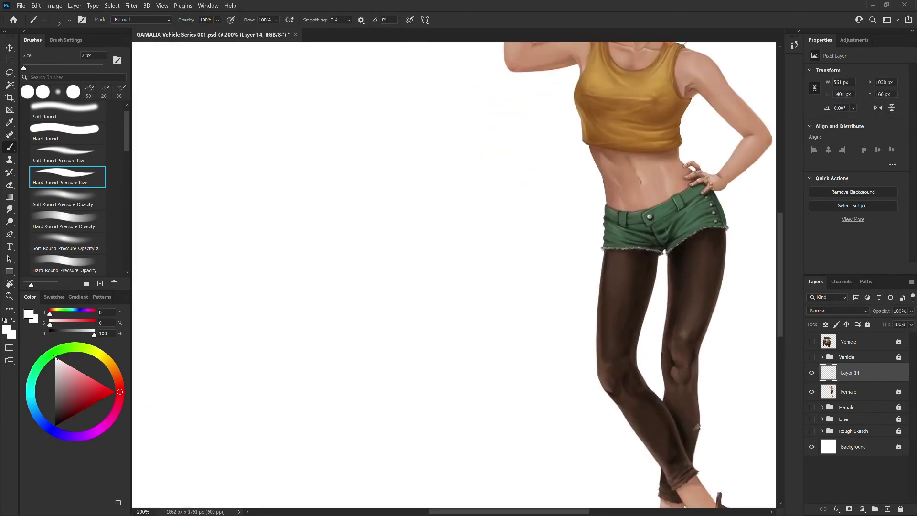
pyautogui.moveTo(483, 154); pyautogui.dragTo(377, 310)
pyautogui.hotkey('ctrl', '+')
pyautogui.hotkey('ctrl', '+')
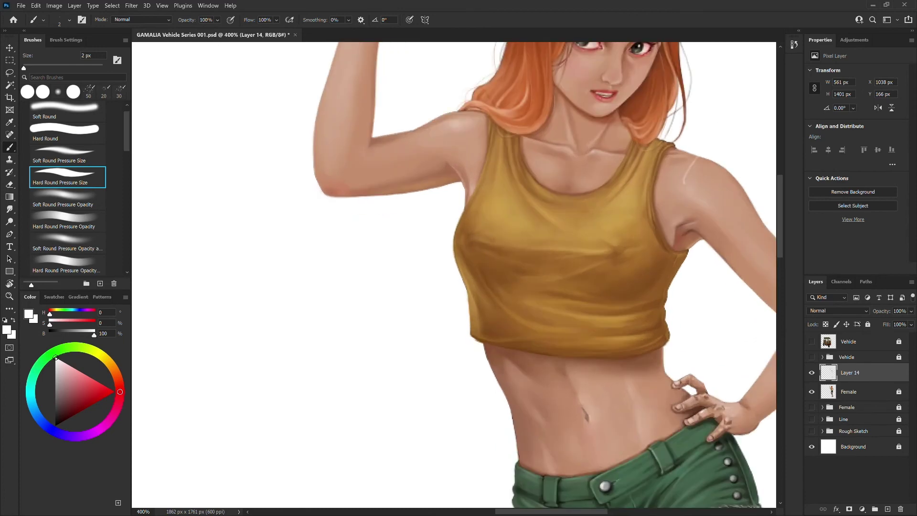
pyautogui.moveTo(714, 142); pyautogui.dragTo(645, 219)
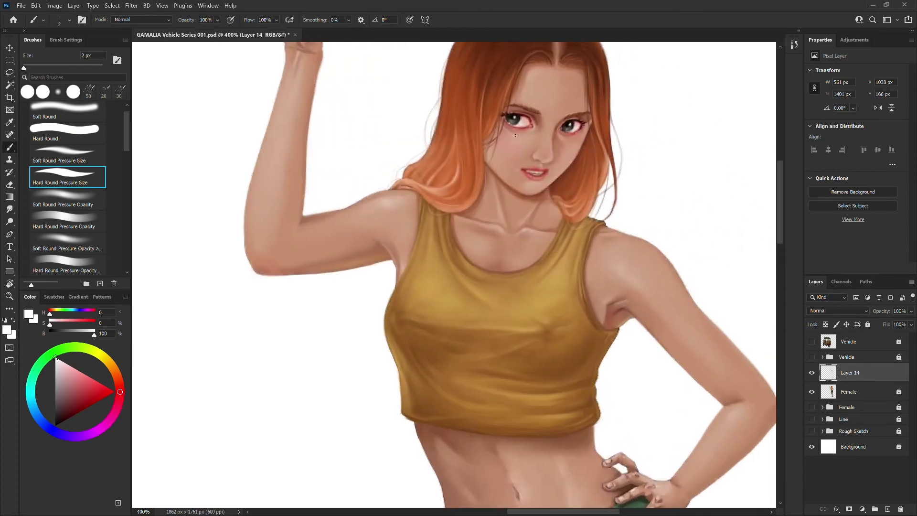
pyautogui.click(79, 130)
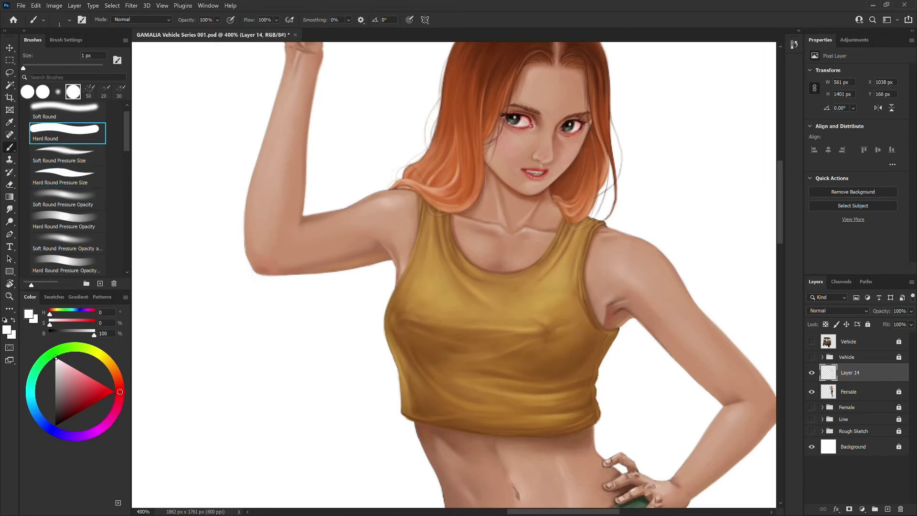
pyautogui.click(530, 124)
pyautogui.press('.')
pyautogui.press('.')
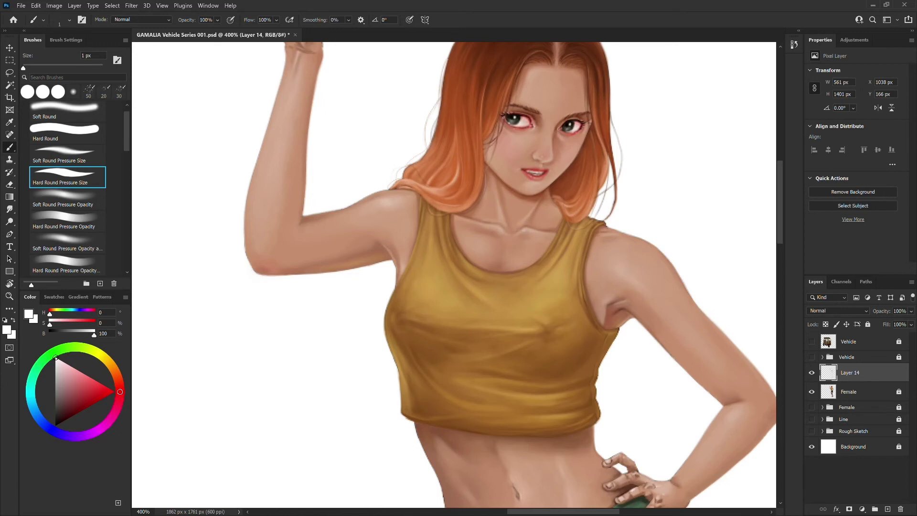
# - Switch to the Soft Round Pressure Opacity brush with black at 8 px for shading the face
pyautogui.hotkey('ctrl', '0')
pyautogui.hotkey('ctrl', '+')
pyautogui.hotkey('ctrl', '+')
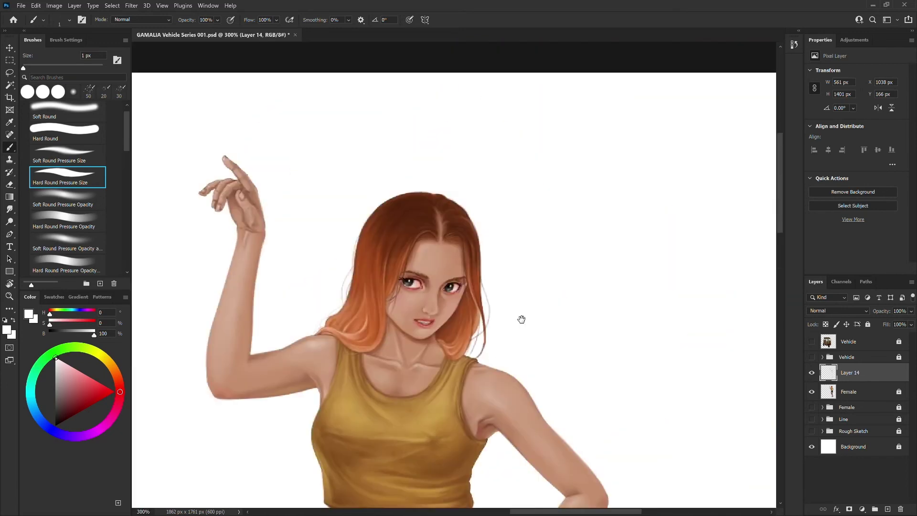
pyautogui.moveTo(537, 319); pyautogui.dragTo(621, 208)
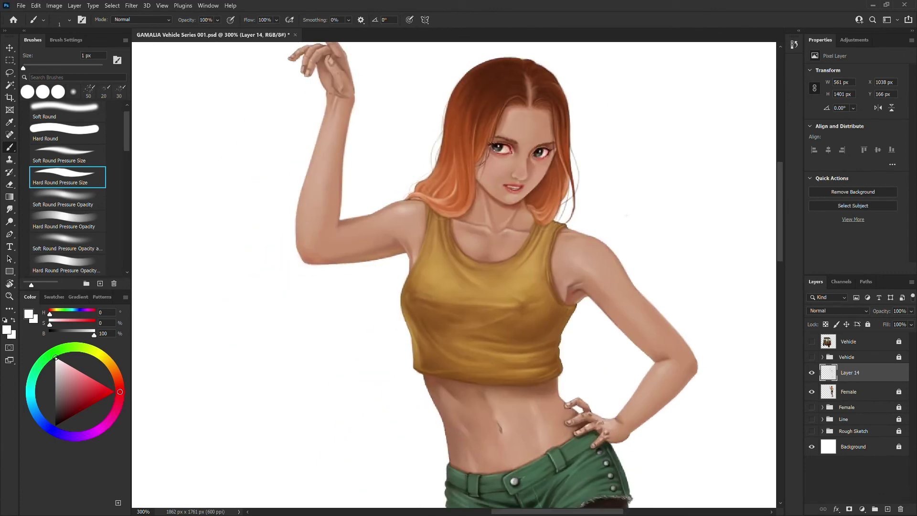
pyautogui.click(77, 244)
pyautogui.hotkey('ctrl', '+')
pyautogui.press('d')
pyautogui.press(']')
pyautogui.press(']')
pyautogui.press(']')
pyautogui.press(']')
pyautogui.press(']')
pyautogui.press(']')
pyautogui.press(']')
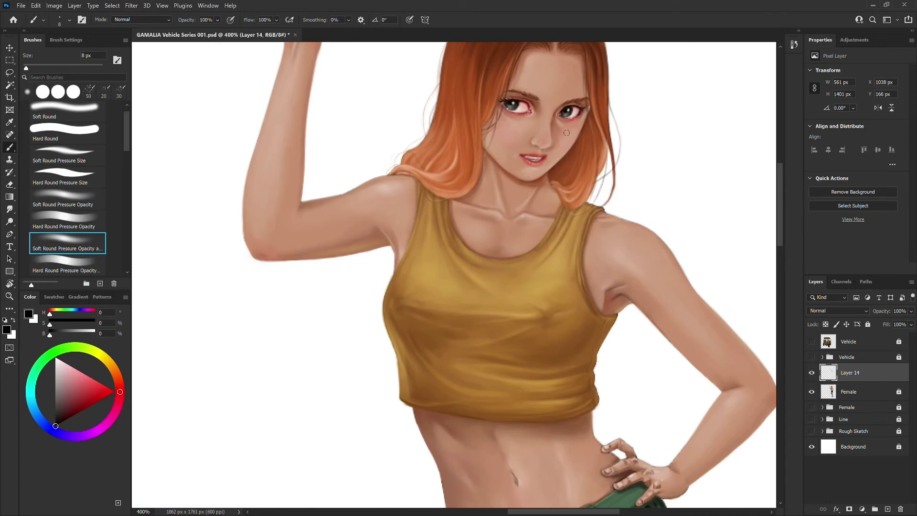
pyautogui.hotkey('ctrl', '1')
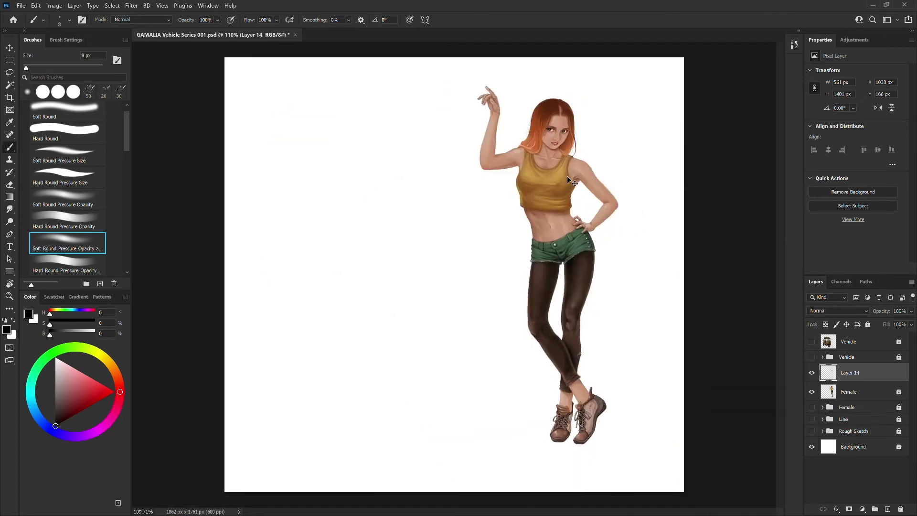
# - Shade the dark leggings in black with the soft round brush at 40 px and 30 px
pyautogui.press(']')
pyautogui.press(']')
pyautogui.press(']')
pyautogui.press(']')
pyautogui.press(']')
pyautogui.press(']')
pyautogui.press(']')
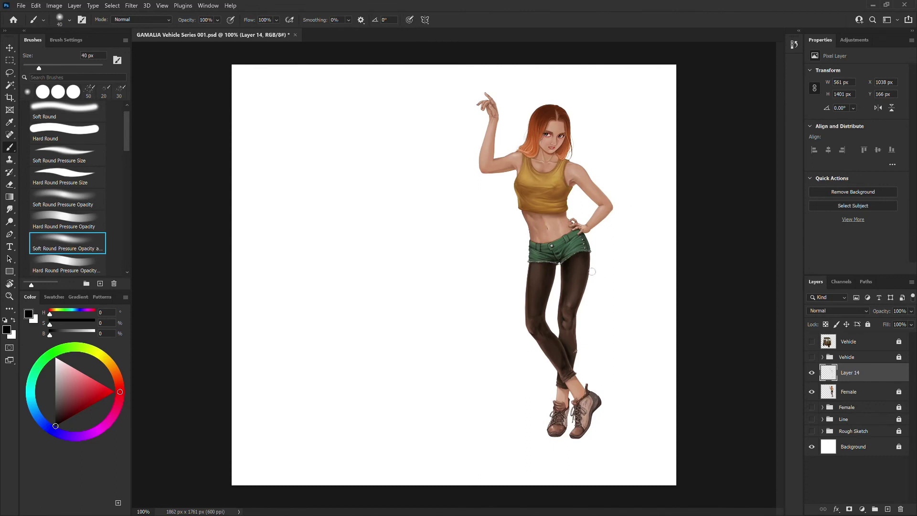
pyautogui.press('[')
pyautogui.hotkey('ctrl', '+')
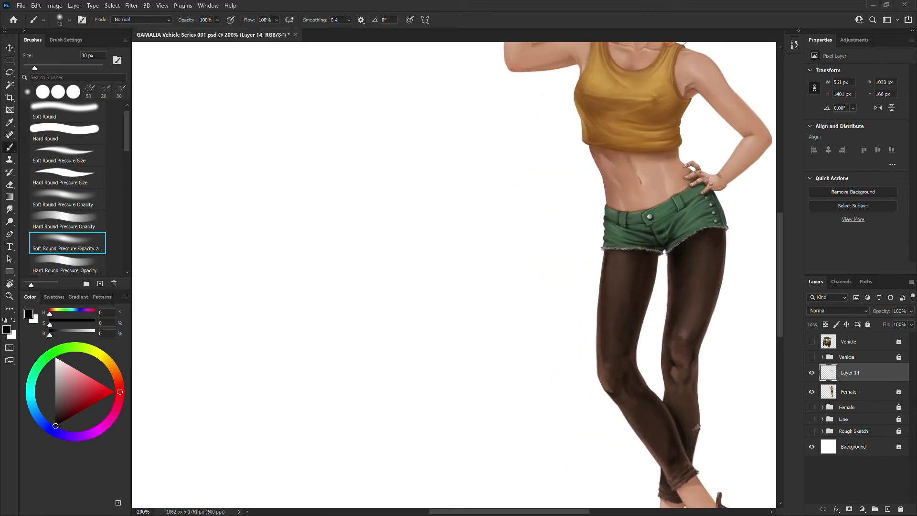
pyautogui.moveTo(547, 254); pyautogui.dragTo(446, 309)
# - Refine the yellow top's shading at 15 px with black and a sampled yellow (H 37, S 64, B 78)
pyautogui.keyDown('alt'); pyautogui.click(536, 136); pyautogui.keyUp('alt')
pyautogui.hotkey('ctrl', '-')
pyautogui.press('d')
pyautogui.press('[')
pyautogui.press('[')
pyautogui.press('[')
pyautogui.scroll(2, 573, 205)
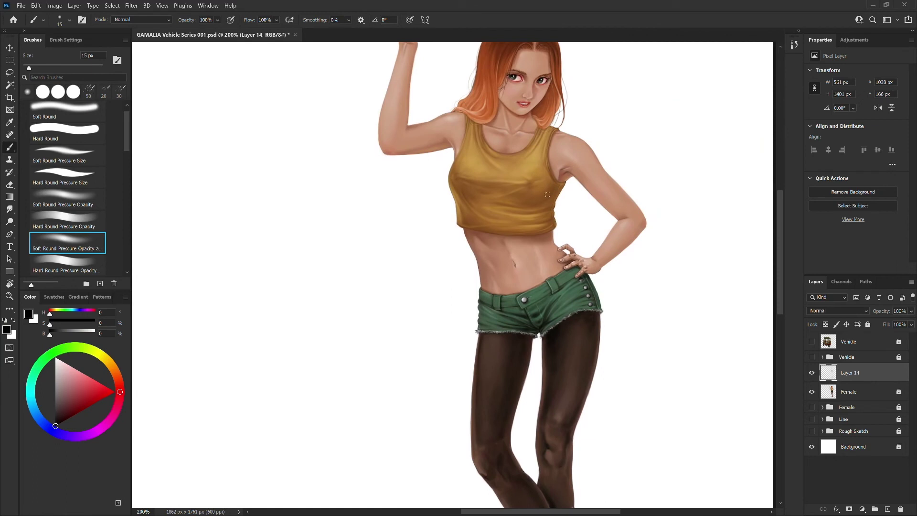
pyautogui.keyDown('alt'); pyautogui.click(492, 167); pyautogui.keyUp('alt')
# - Compare the figure with Layer 14 hidden and shown
pyautogui.scroll(-2, 647, 258)
pyautogui.click(813, 372)
pyautogui.click(813, 372)
pyautogui.click(812, 373)
pyautogui.click(812, 372)
pyautogui.scroll(1, 662, 343)
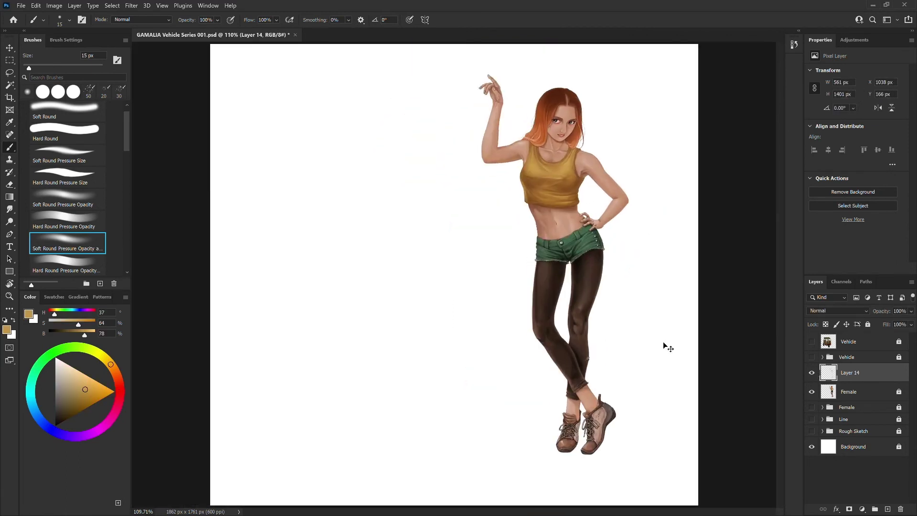
# - Show the painted Vehicle layer, unlock the painted Female layer and merge Layer 14 into it
pyautogui.press(']')
pyautogui.press(']')
pyautogui.click(812, 341)
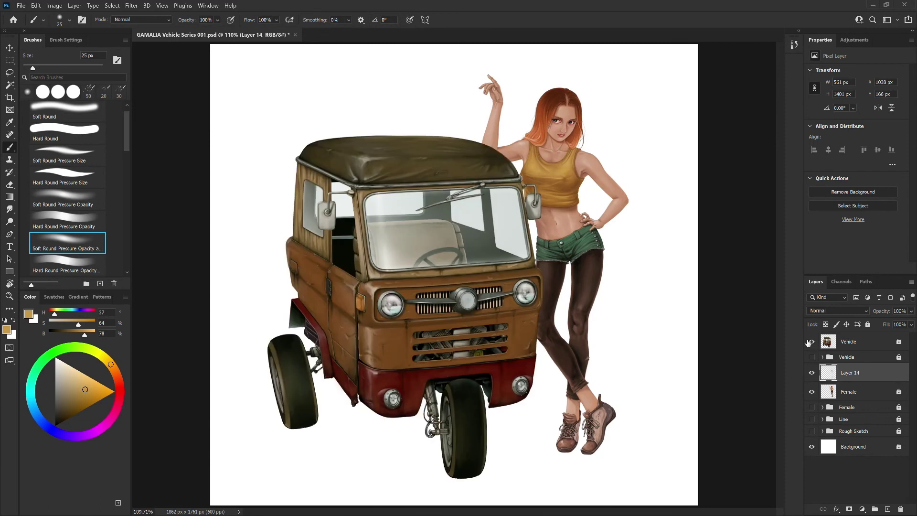
pyautogui.click(899, 392)
pyautogui.hotkey('ctrl', 'e')
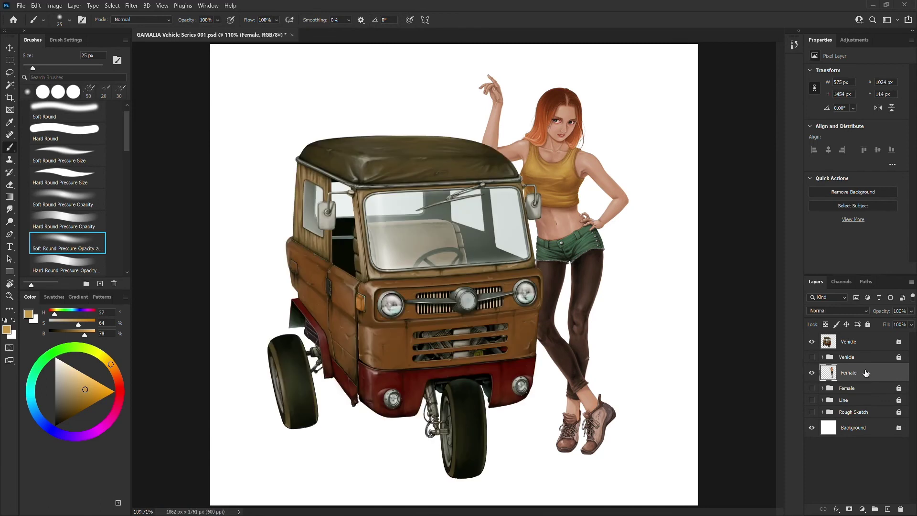
# - Mask the woman's silhouette out of the Vehicle layer with an inverted layer mask made from the Female layer's outline
pyautogui.keyDown('ctrl'); pyautogui.click(830, 376); pyautogui.keyUp('ctrl')
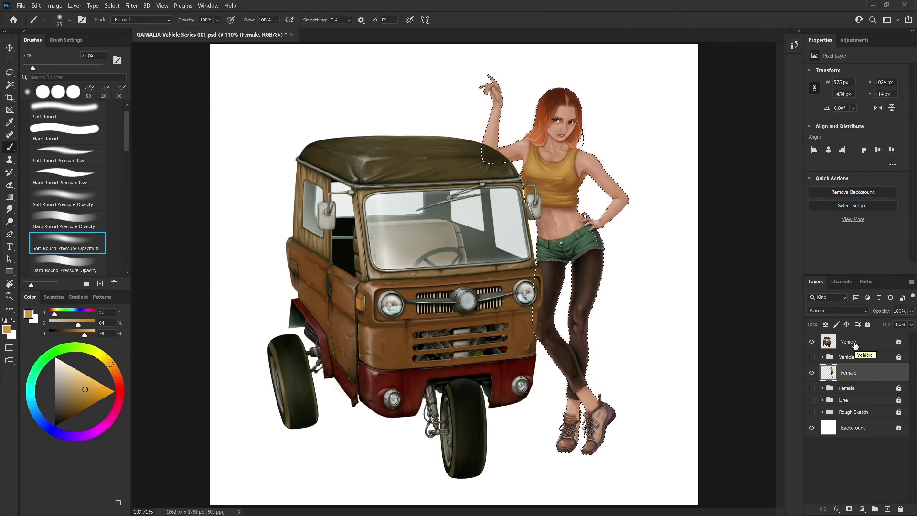
pyautogui.hotkey('ctrl', 'd')
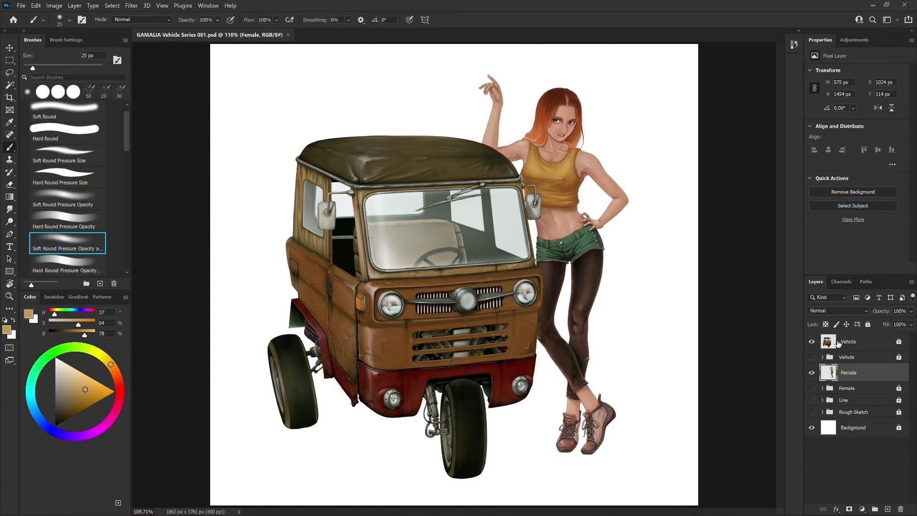
pyautogui.hotkey('ctrl', 'shift', 'd')
pyautogui.click(848, 342)
pyautogui.click(849, 508)
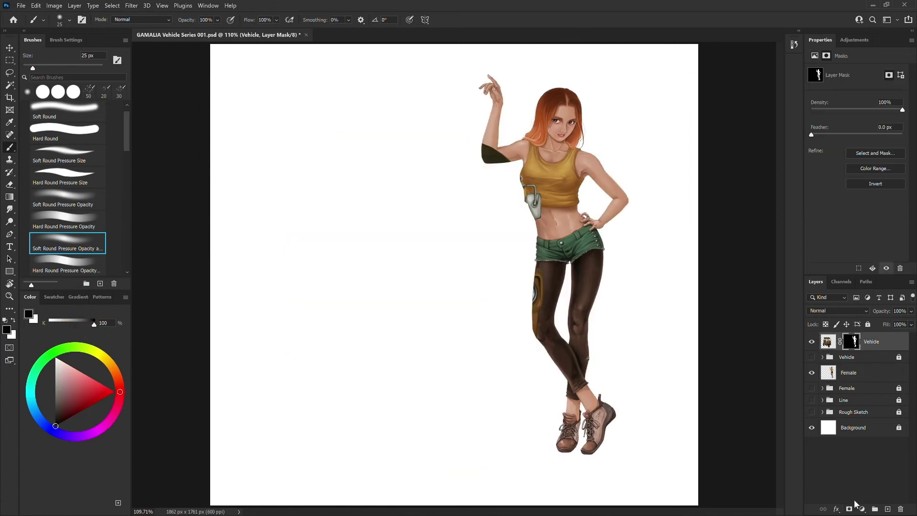
pyautogui.hotkey('ctrl', 'i')
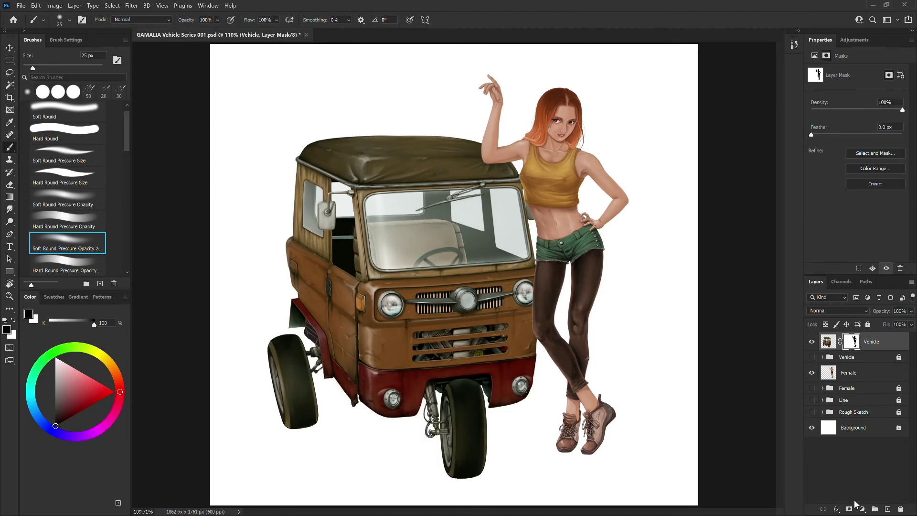
# - Rebuild the Vehicle layer's mask to hide only the area over the woman's upper body, adding her lower body to the mask's selection
pyautogui.keyDown('ctrl'); pyautogui.click(851, 341); pyautogui.keyUp('ctrl')
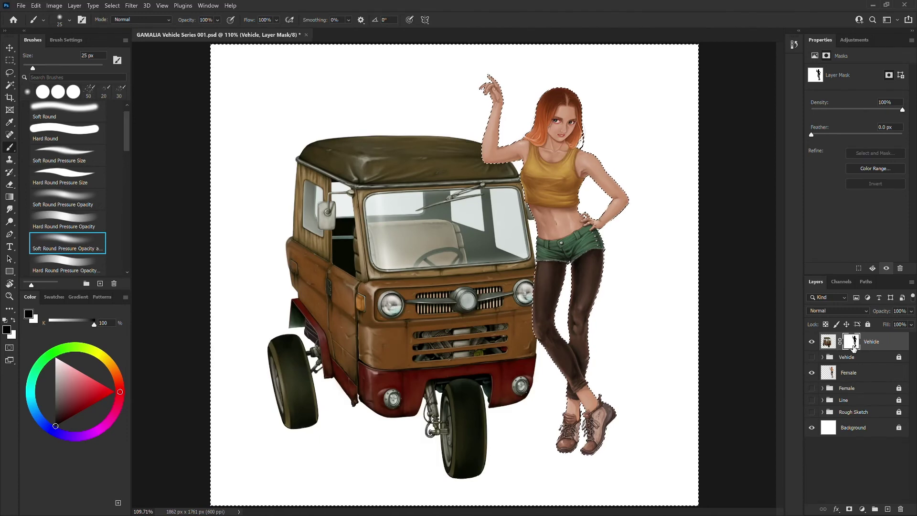
pyautogui.click(10, 64)
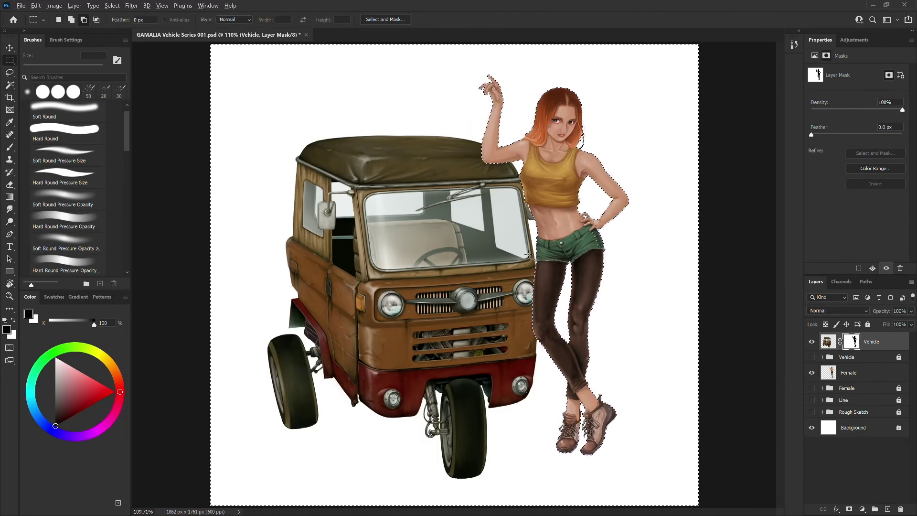
pyautogui.moveTo(511, 227); pyautogui.dragTo(576, 295)
pyautogui.moveTo(540, 257); pyautogui.dragTo(655, 460)
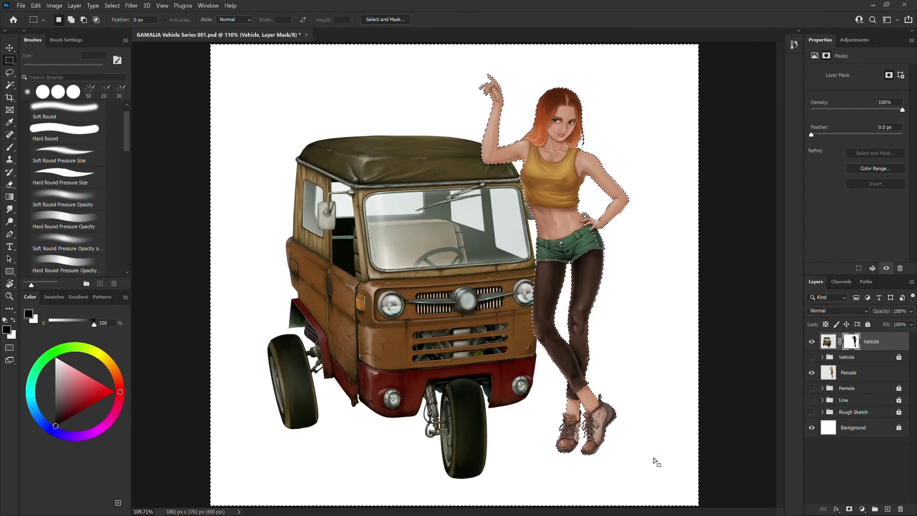
pyautogui.moveTo(506, 480); pyautogui.dragTo(640, 238)
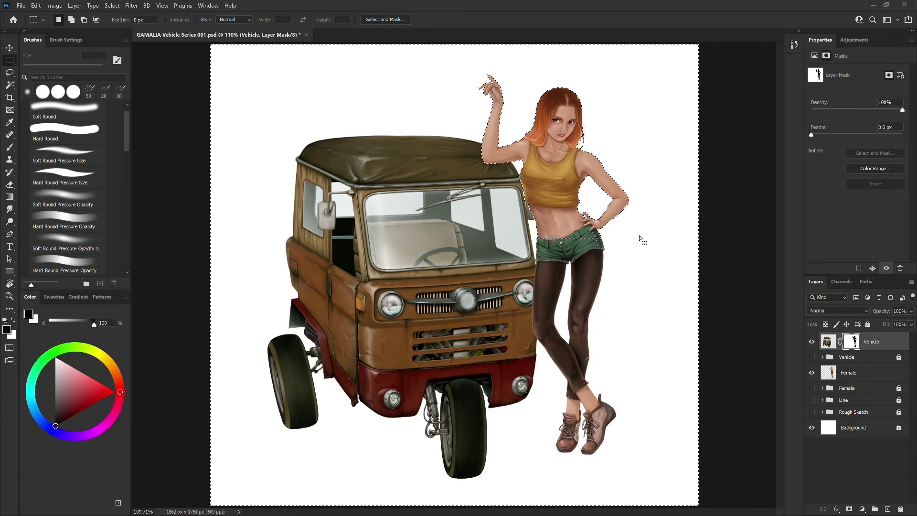
pyautogui.moveTo(852, 341); pyautogui.dragTo(901, 508)
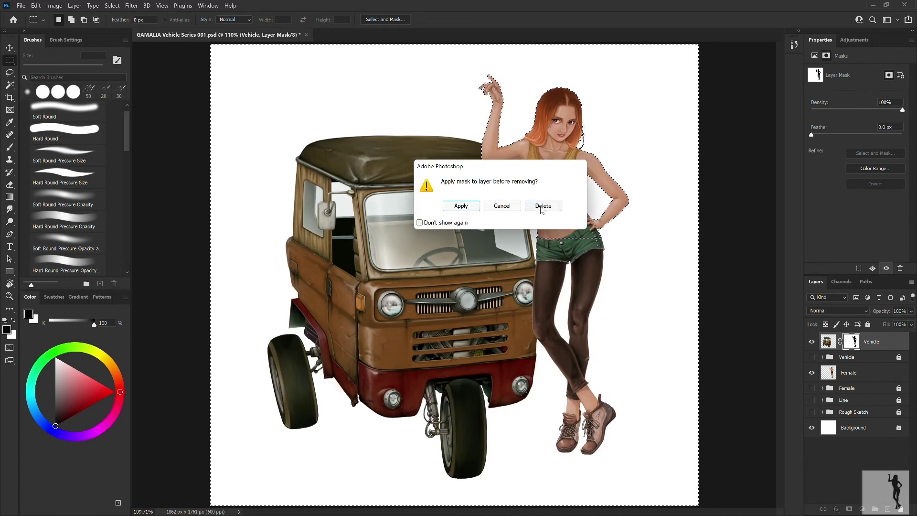
pyautogui.click(543, 209)
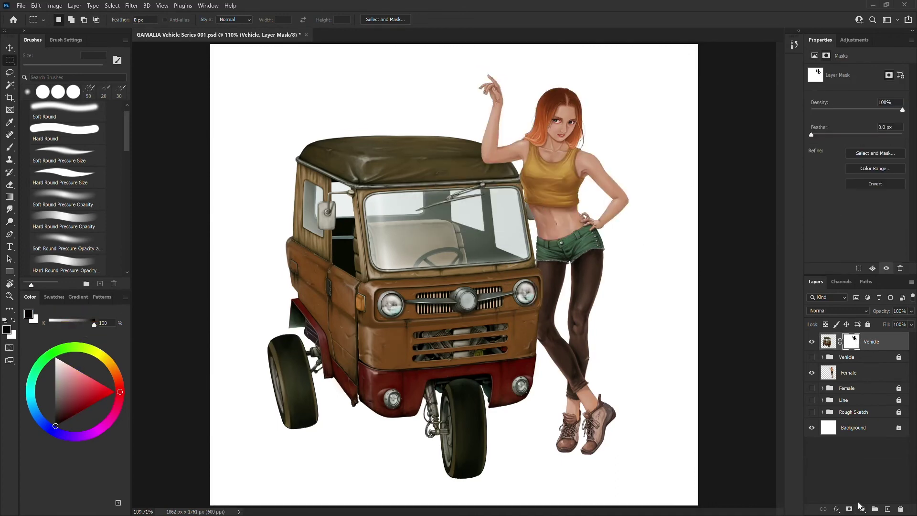
# - Compare the composition with the Vehicle and Female layers hidden and shown
pyautogui.click(812, 341)
pyautogui.click(812, 341)
pyautogui.click(811, 373)
pyautogui.click(811, 373)
pyautogui.click(811, 374)
pyautogui.click(812, 373)
# - Lock the Vehicle layer and undo the addition of an empty layer
pyautogui.click(894, 376)
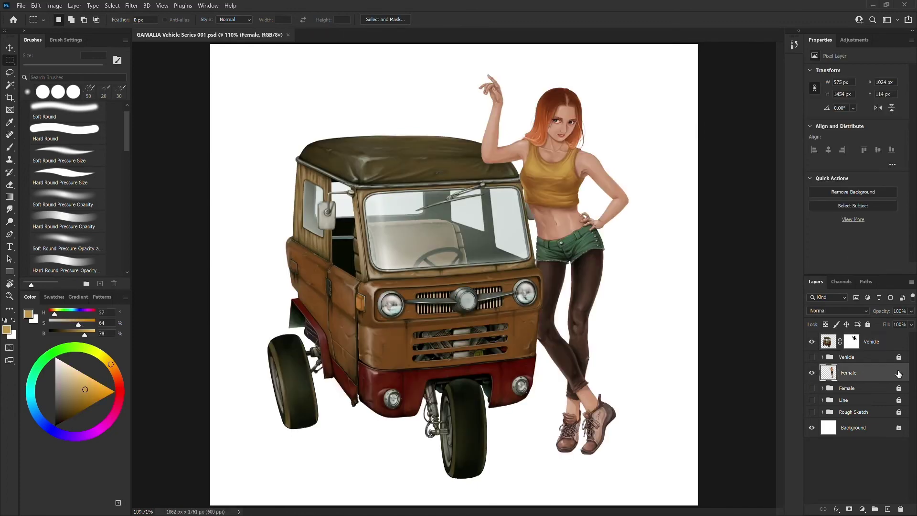
pyautogui.click(868, 326)
pyautogui.click(878, 341)
pyautogui.click(868, 325)
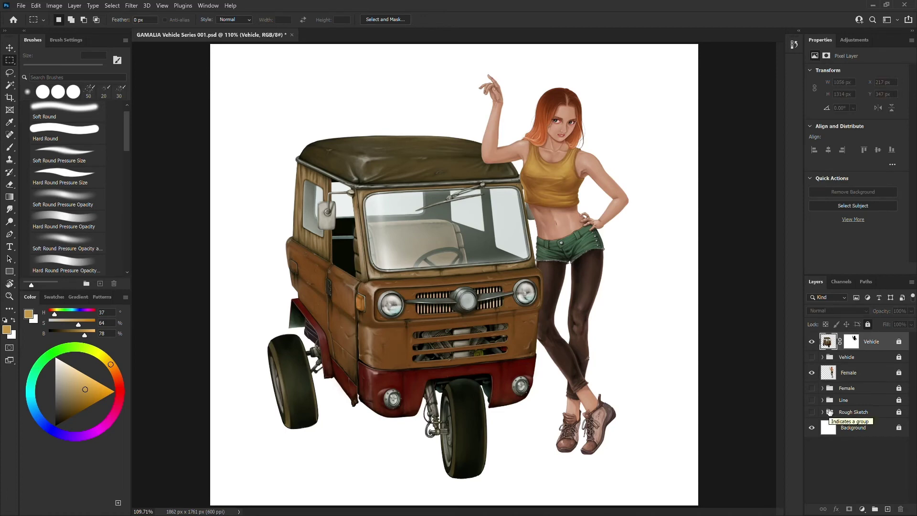
pyautogui.click(888, 509)
pyautogui.hotkey('ctrl', 'z')
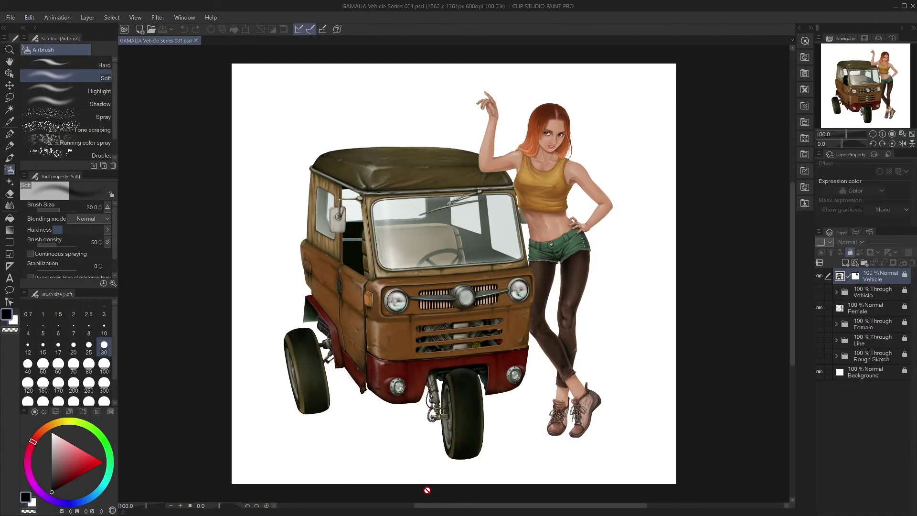
# - Switch to Clip Studio Paint and add a new raster layer above Vehicle, clipped to the layer below
pyautogui.click(846, 262)
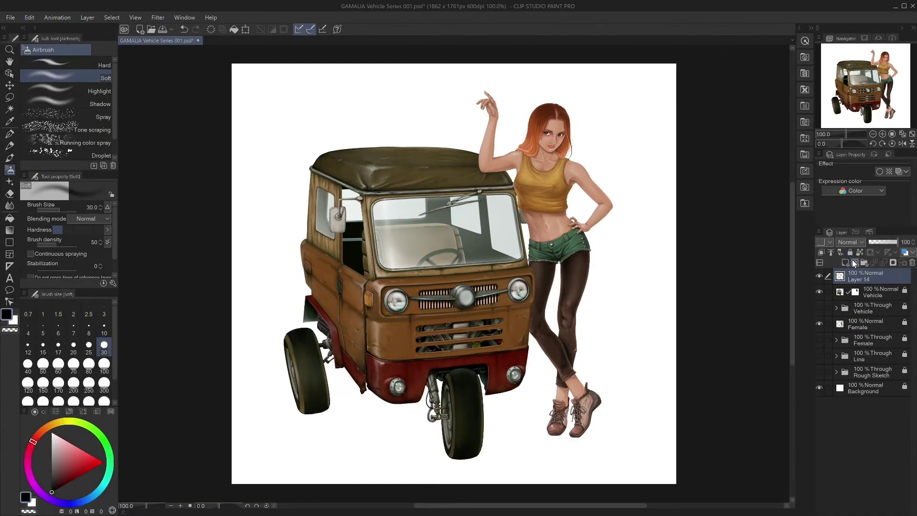
pyautogui.rightClick(838, 277)
pyautogui.click(842, 302)
# - Set up the Watercolor splash brush at 80 px with a light orange colour
pyautogui.scroll(-5, 71, 114)
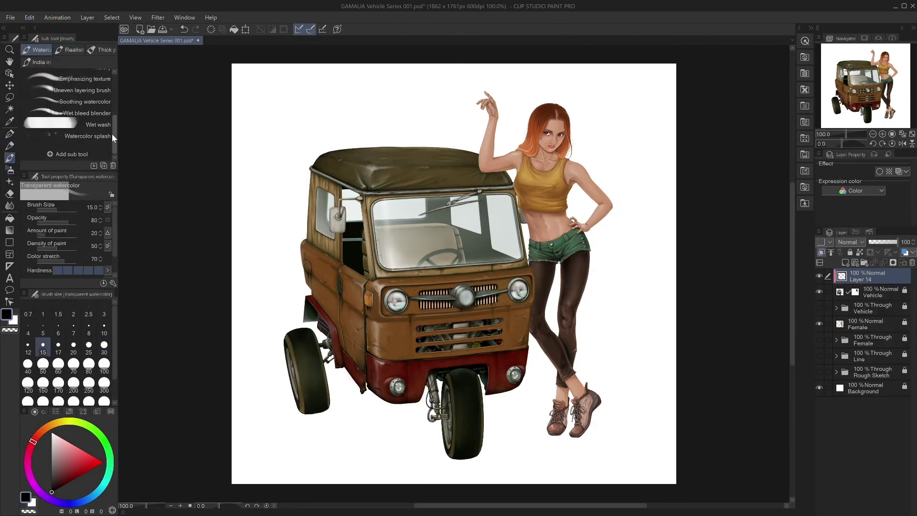
pyautogui.click(87, 136)
pyautogui.keyDown('alt'); pyautogui.click(347, 375); pyautogui.keyUp('alt')
pyautogui.moveTo(63, 458); pyautogui.dragTo(72, 450)
pyautogui.click(73, 364)
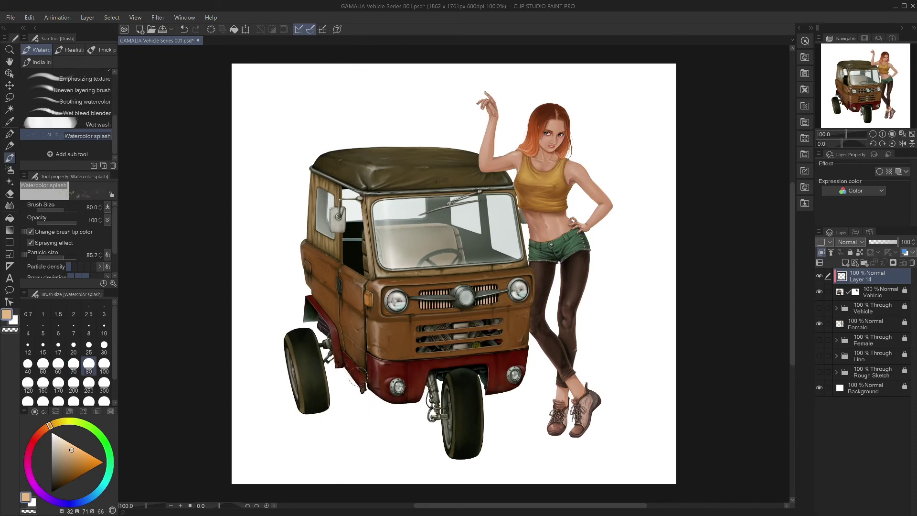
# - Spatter light orange specks along the vehicle's lower red side panel with the splash brush reduced to 50 px
pyautogui.press('[')
pyautogui.press(']')
pyautogui.press(']')
pyautogui.press('[')
pyautogui.press('[')
pyautogui.press('[')
pyautogui.press('[')
pyautogui.press('[')
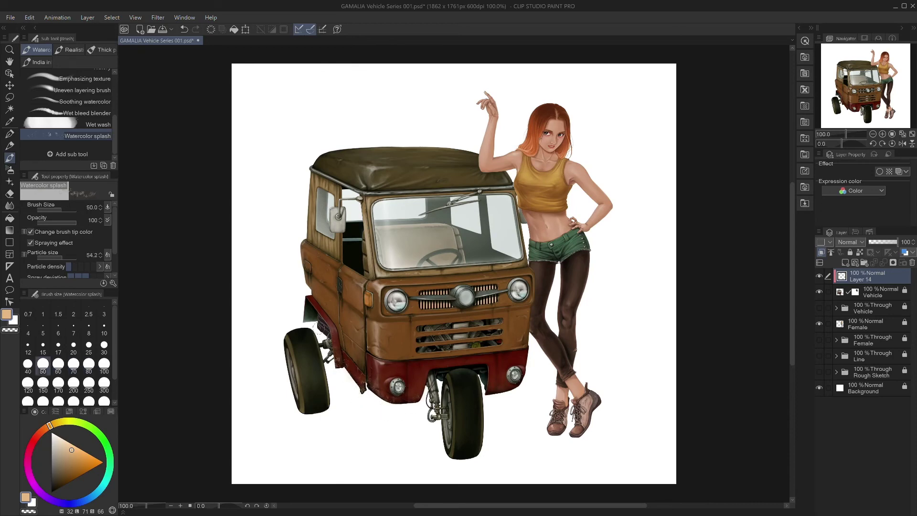
# - Spatter light orange specks over the red front panel with the splash brush at 90 px
pyautogui.scroll(1, 322, 329)
pyautogui.press(']')
pyautogui.press(']')
pyautogui.press(']')
pyautogui.press(']')
pyautogui.press(']')
pyautogui.press(']')
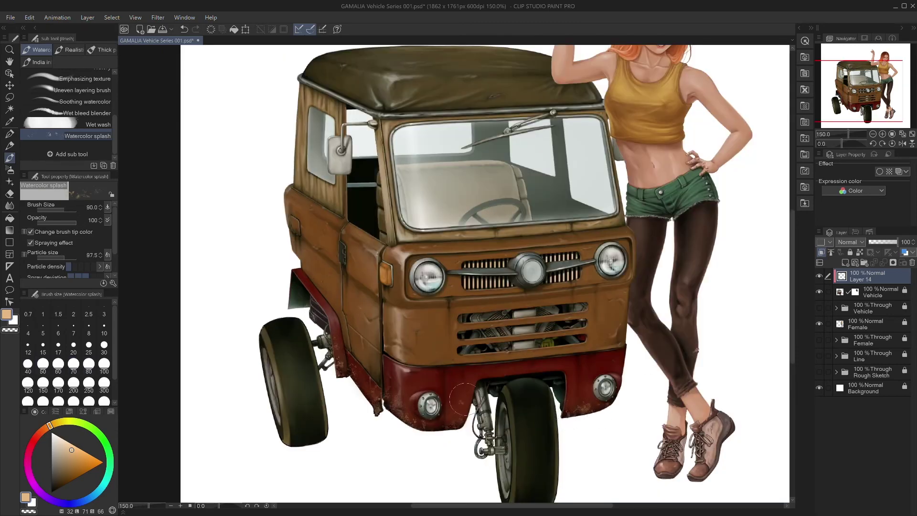
# - Reduce the splash brush and pick a dark brown for spattering dirt on the red lower body
pyautogui.press('[')
pyautogui.press('[')
pyautogui.click(58, 477)
pyautogui.press('[')
pyautogui.press('[')
pyautogui.press('[')
pyautogui.press('[')
pyautogui.click(850, 242)
pyautogui.click(849, 322)
pyautogui.hotkey('ctrl', 'z')
# - Sample a dark brown beneath the side panel and spatter dirt along the vehicle's lower edge at 100 px
pyautogui.keyDown('alt'); pyautogui.click(340, 377); pyautogui.keyUp('alt')
pyautogui.press(']')
pyautogui.press(']')
pyautogui.press(']')
pyautogui.press(']')
pyautogui.press(']')
pyautogui.press(']')
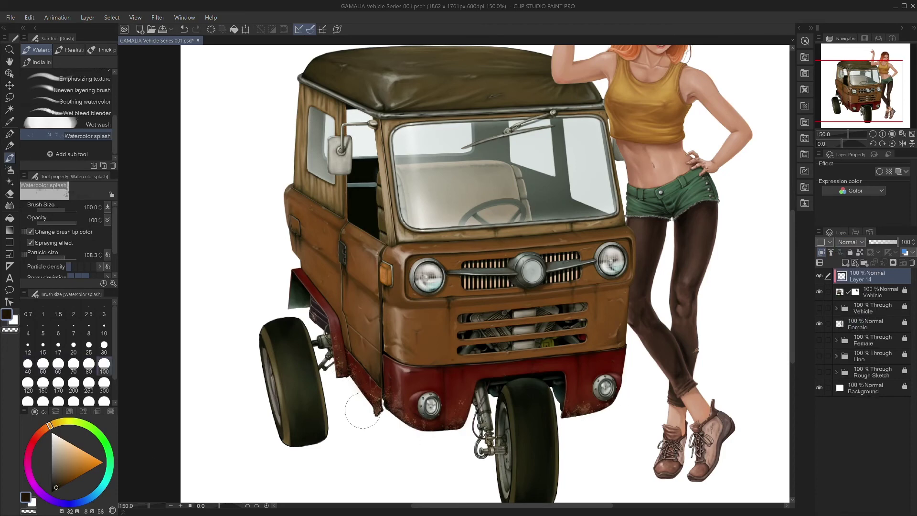
# - Pick a light tan and spatter specks over the red lower body with the splash brush at 125 px and smaller sizes
pyautogui.press('[')
pyautogui.press('[')
pyautogui.press('[')
pyautogui.click(68, 452)
pyautogui.press(']')
pyautogui.press(']')
pyautogui.press(']')
pyautogui.press(']')
pyautogui.press(']')
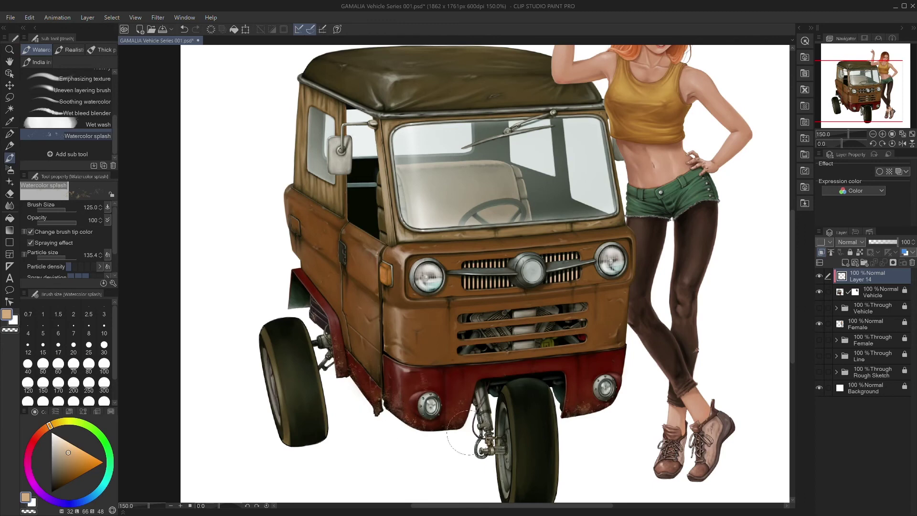
pyautogui.press('[')
pyautogui.press('[')
pyautogui.click(104, 344)
# - Paint tan edge wear on the lower red side panel with the Transparent watercolor brush, starting at 9 px
pyautogui.scroll(3, 75, 88)
pyautogui.click(75, 87)
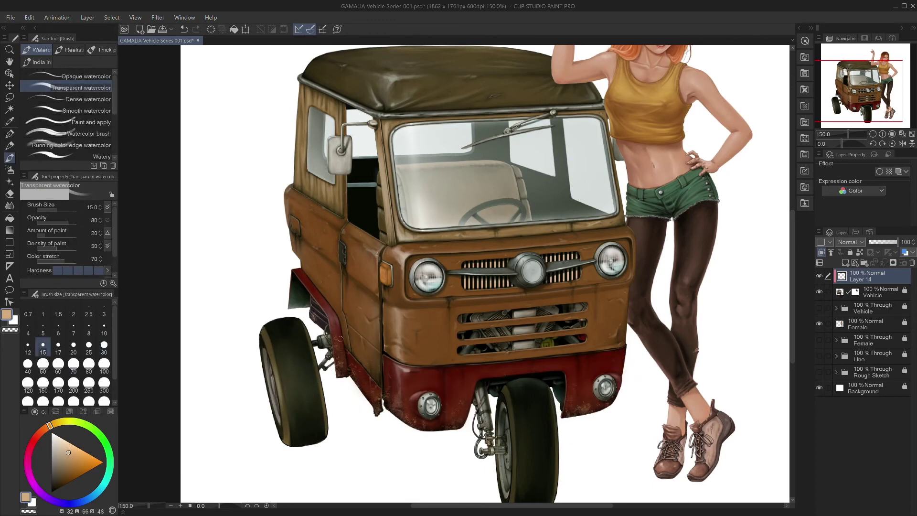
pyautogui.press('[')
pyautogui.press('[')
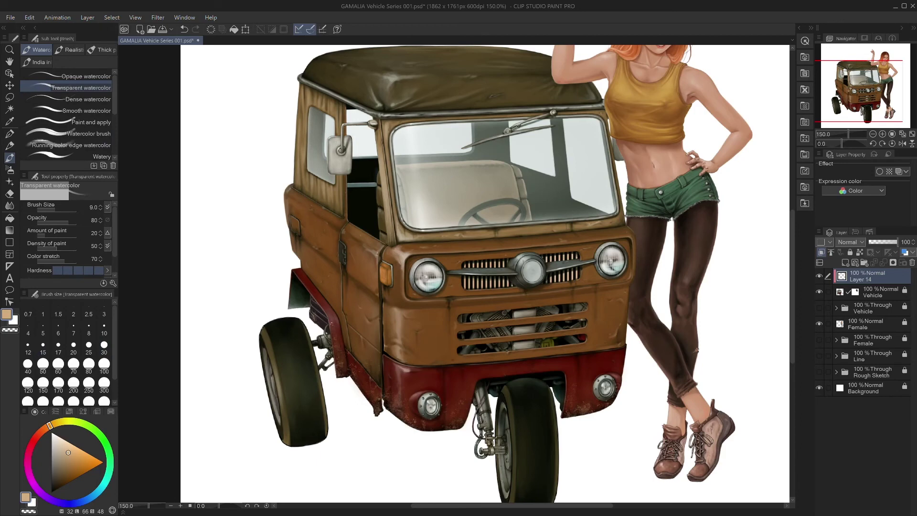
pyautogui.moveTo(318, 322); pyautogui.dragTo(325, 325)
pyautogui.hotkey('ctrl', 'z')
pyautogui.press('[')
pyautogui.press(']')
pyautogui.press(']')
pyautogui.press(']')
pyautogui.press(']')
pyautogui.moveTo(362, 396); pyautogui.dragTo(379, 376)
# - Paint tan worn marks on the red front panel beside the front wheel, reducing the brush to 7 px
pyautogui.press(']')
pyautogui.press(']')
pyautogui.press('[')
pyautogui.press('[')
pyautogui.press('[')
pyautogui.press(']')
pyautogui.press(']')
pyautogui.moveTo(573, 378); pyautogui.dragTo(581, 399)
pyautogui.press('[')
pyautogui.press('[')
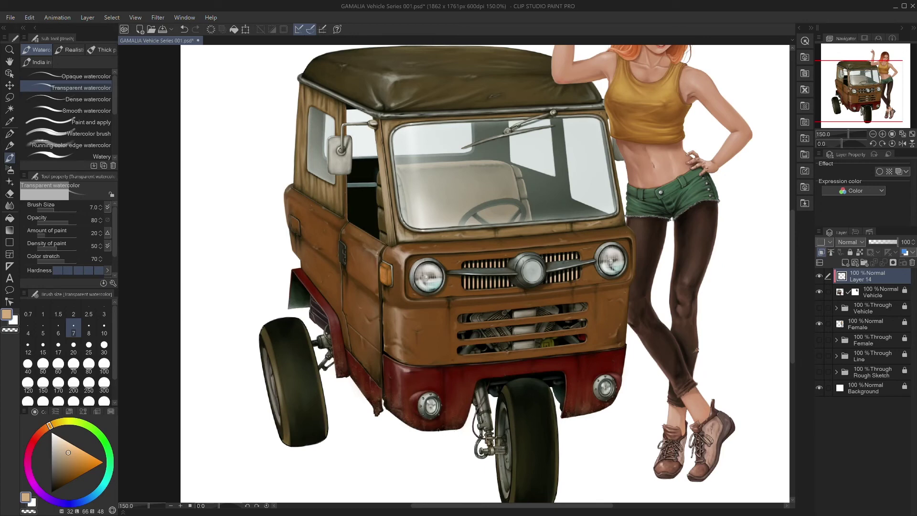
# - Spatter black specks around the vehicle's lower edge with the Watercolor splash brush at 45 px
pyautogui.scroll(-5, 117, 124)
pyautogui.click(87, 142)
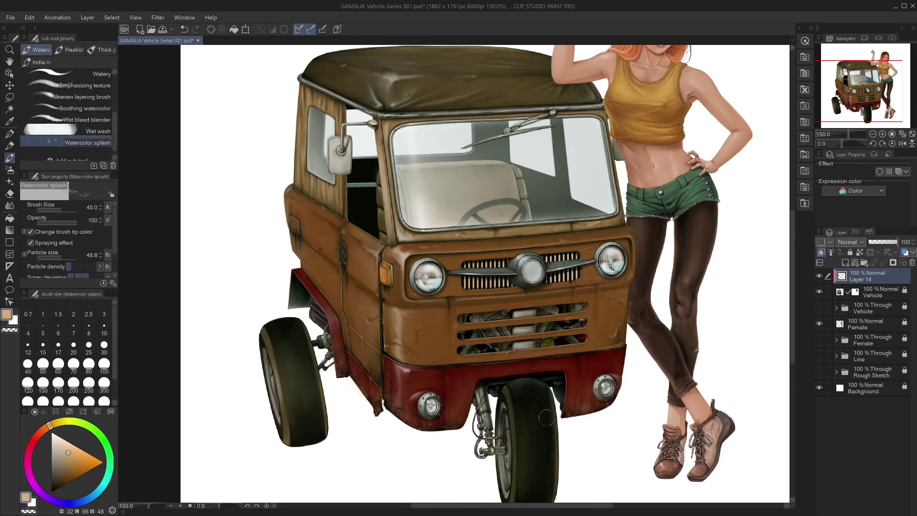
pyautogui.press('d')
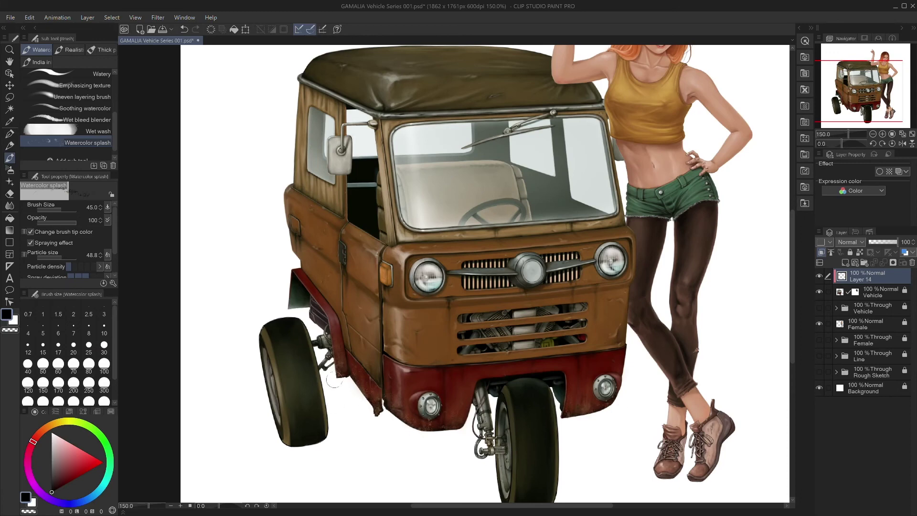
# - Darken details on the vehicle's lower body in black with the Transparent watercolor brush at 9 px
pyautogui.scroll(5, 67, 114)
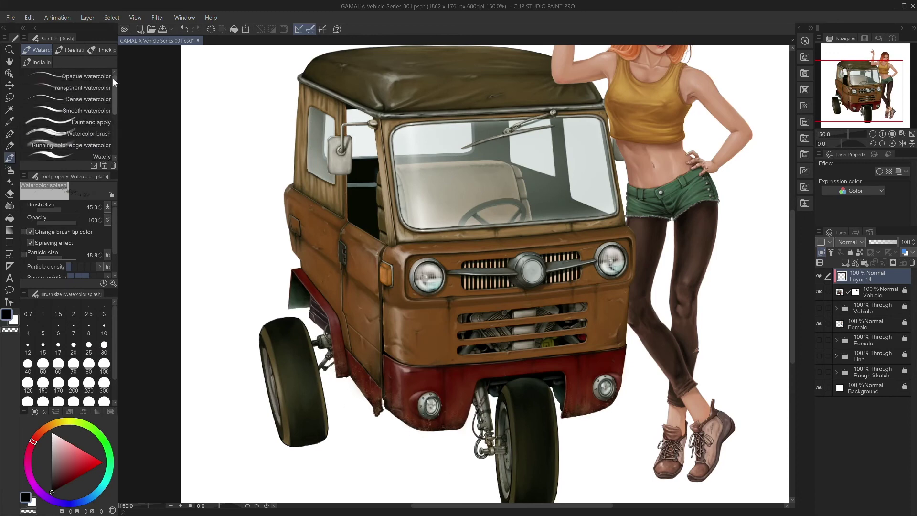
pyautogui.click(82, 87)
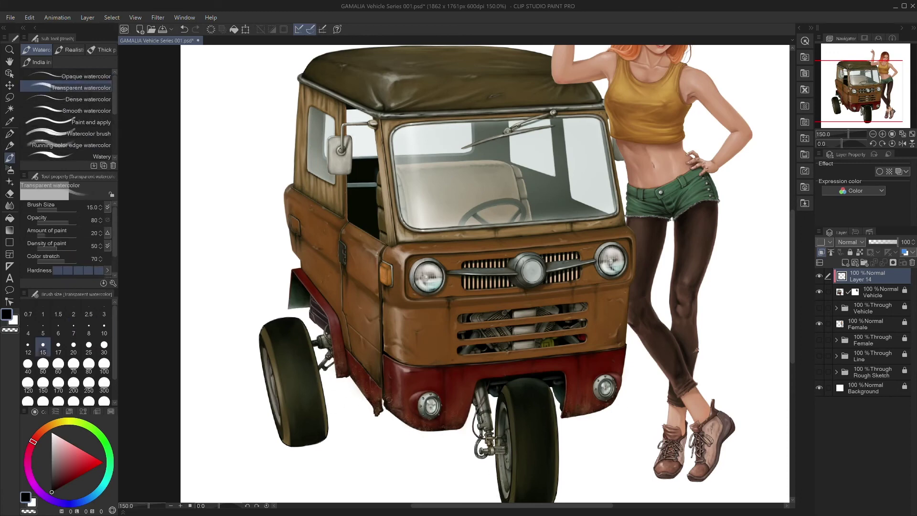
pyautogui.press('[')
pyautogui.press('[')
pyautogui.press('[')
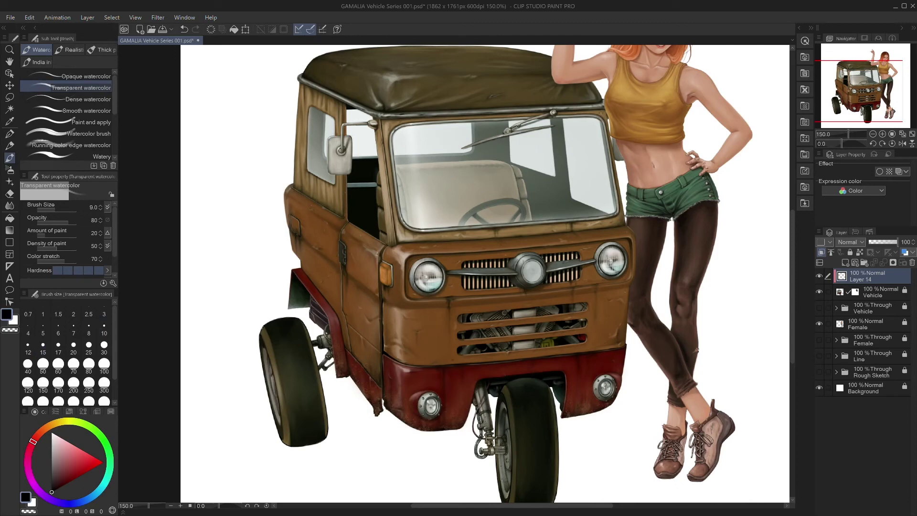
# - Airbrush soft tan dust over the vehicle's lower body with the Soft airbrush, varying the size from 150 px down to 35 px
pyautogui.press('b')
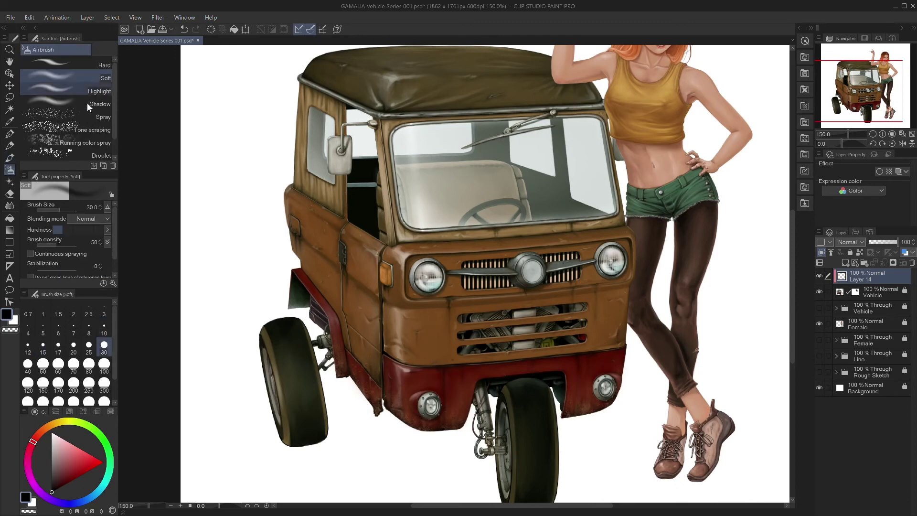
pyautogui.click(53, 424)
pyautogui.moveTo(72, 456); pyautogui.dragTo(67, 448)
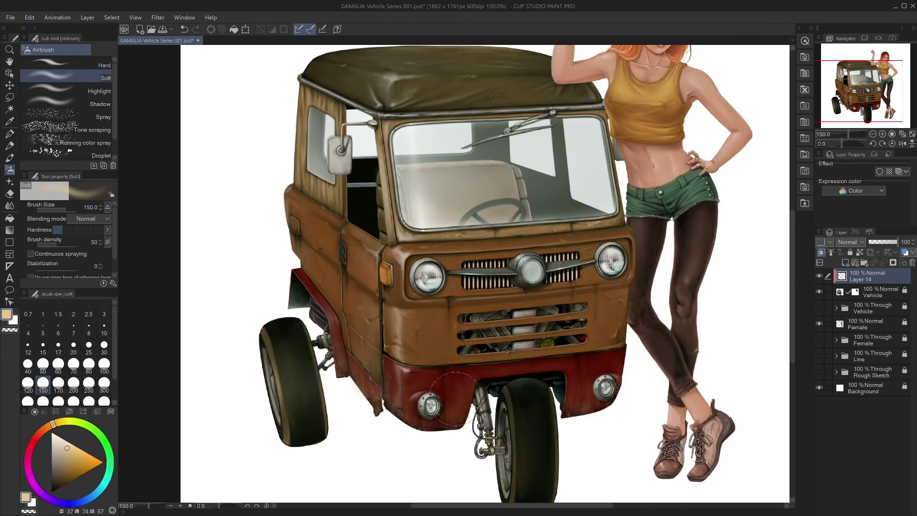
pyautogui.press('[')
pyautogui.press('[')
pyautogui.press(']')
pyautogui.press(']')
pyautogui.press(']')
pyautogui.press(']')
pyautogui.press('[')
pyautogui.press('[')
pyautogui.press('[')
pyautogui.press('[')
pyautogui.press(']')
pyautogui.press(']')
pyautogui.press('[')
pyautogui.press('[')
pyautogui.press('[')
pyautogui.press(']')
pyautogui.press(']')
pyautogui.press(']')
pyautogui.press(']')
pyautogui.press(']')
pyautogui.press('[')
pyautogui.press('[')
pyautogui.press('[')
pyautogui.press('[')
pyautogui.press('[')
pyautogui.press('[')
pyautogui.press('[')
pyautogui.press('[')
pyautogui.press('[')
pyautogui.press('[')
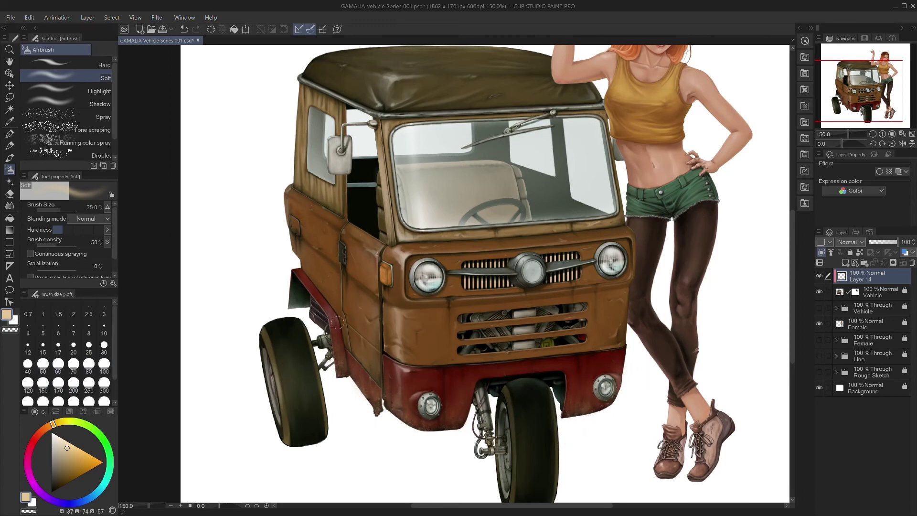
# - Paint tan worn marks on the vehicle's body panels with the Transparent watercolor brush from 10 px to 17.5 px, and compare with Layer 14 hidden
pyautogui.click(10, 158)
pyautogui.press(']')
pyautogui.press(']')
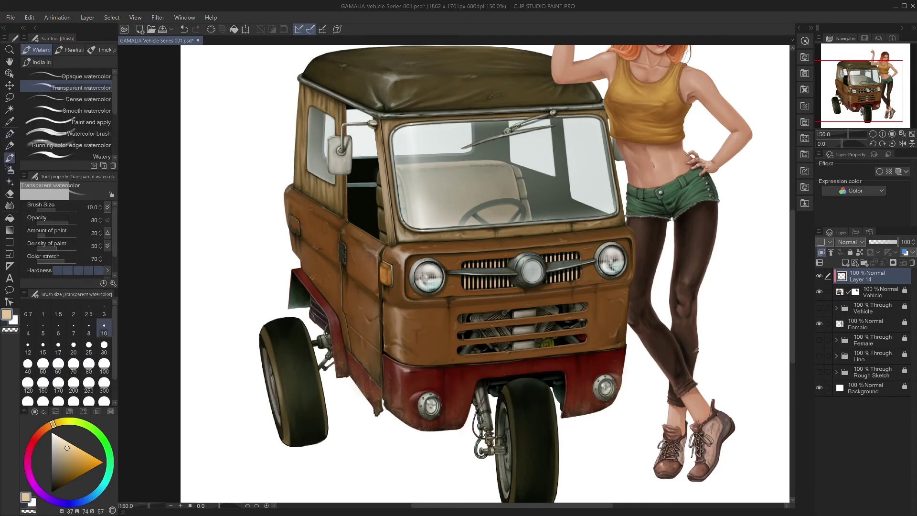
pyautogui.moveTo(304, 271); pyautogui.dragTo(318, 294)
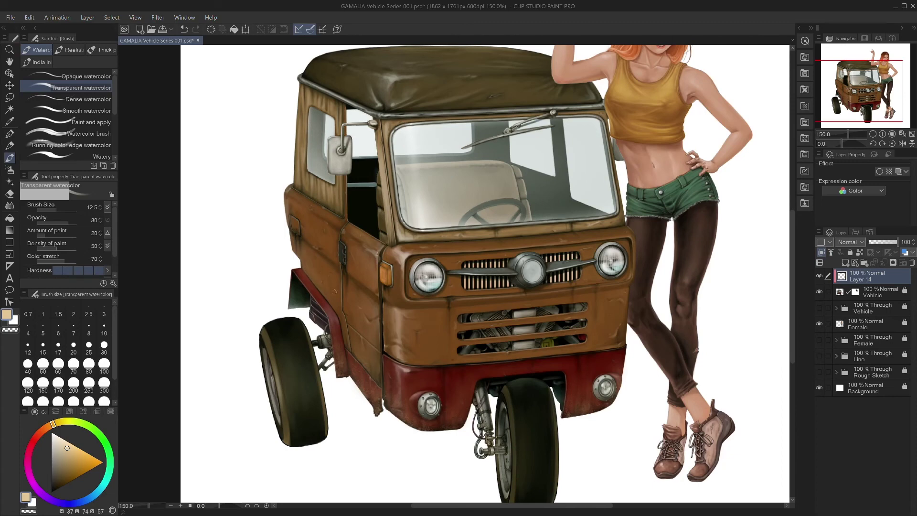
pyautogui.press(']')
pyautogui.press(']')
pyautogui.moveTo(411, 362); pyautogui.dragTo(421, 351)
pyautogui.moveTo(601, 232); pyautogui.dragTo(620, 233)
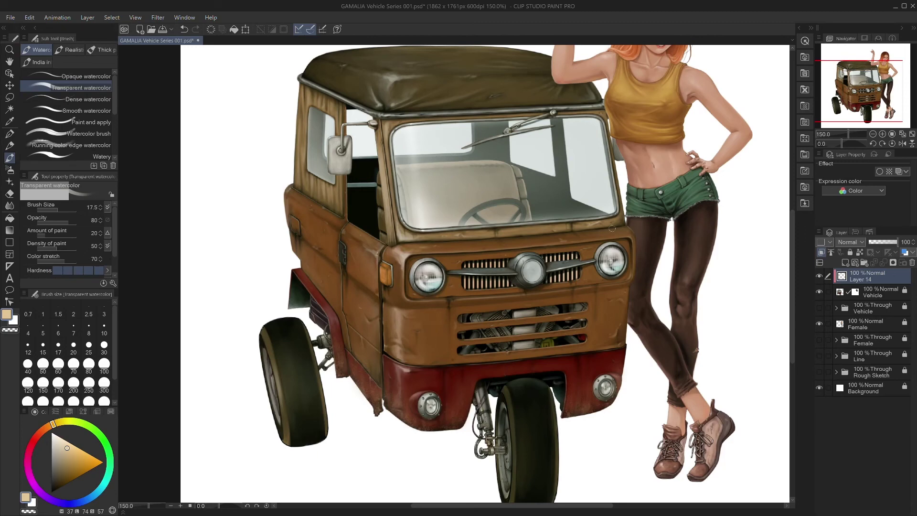
pyautogui.click(819, 277)
pyautogui.click(819, 277)
# - Refine the tan weathering across the whole vehicle with the Transparent watercolor brush at 30 px, 12.5 px and 15 px
pyautogui.press('space')
pyautogui.moveTo(535, 242); pyautogui.dragTo(559, 314)
pyautogui.scroll(-1, 513, 128)
pyautogui.press(']')
pyautogui.press(']')
pyautogui.press(']')
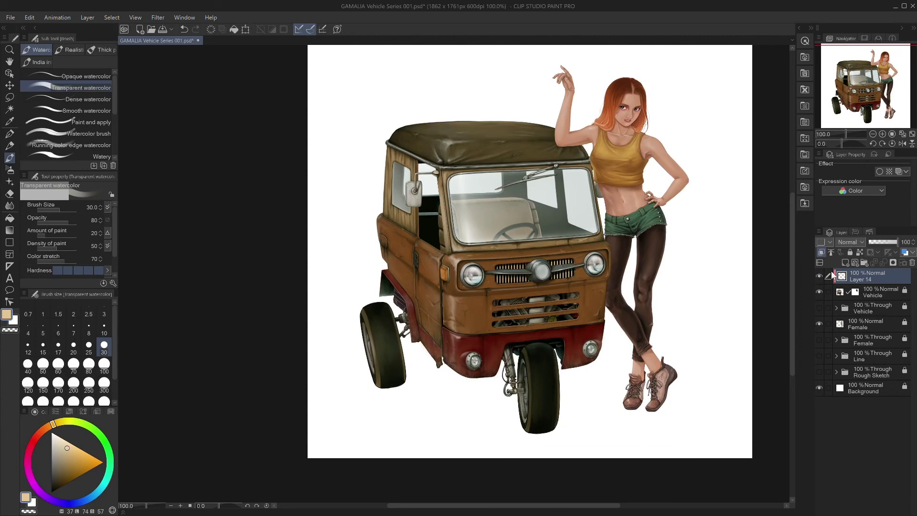
pyautogui.press('[')
pyautogui.press('[')
pyautogui.press('[')
pyautogui.press('[')
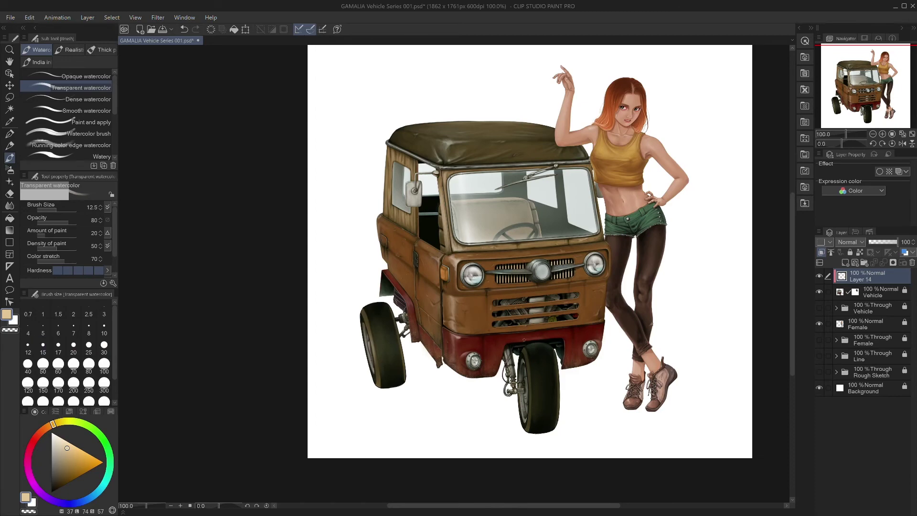
pyautogui.press(']')
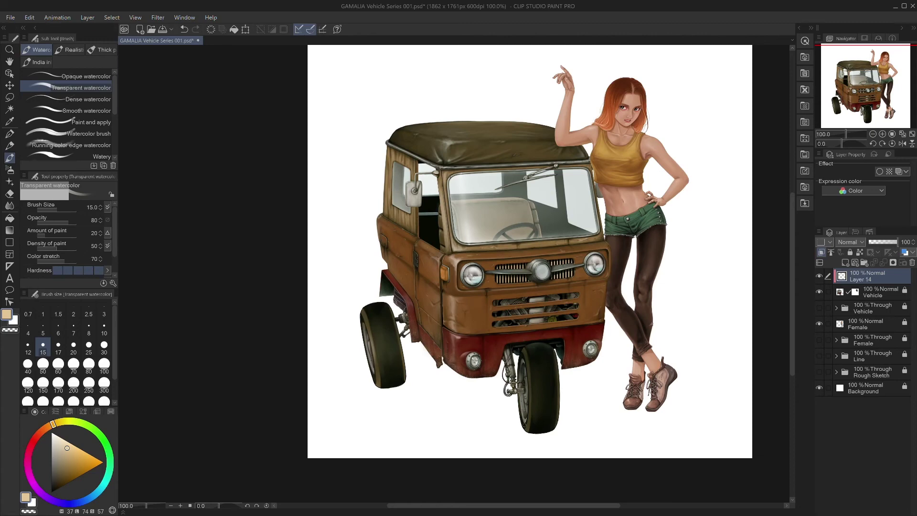
# - Glaze tan dust over the vehicle's wheels with the Transparent watercolor brush at 100 px and 125 px, finishing at 70 px
pyautogui.scroll(1, 418, 301)
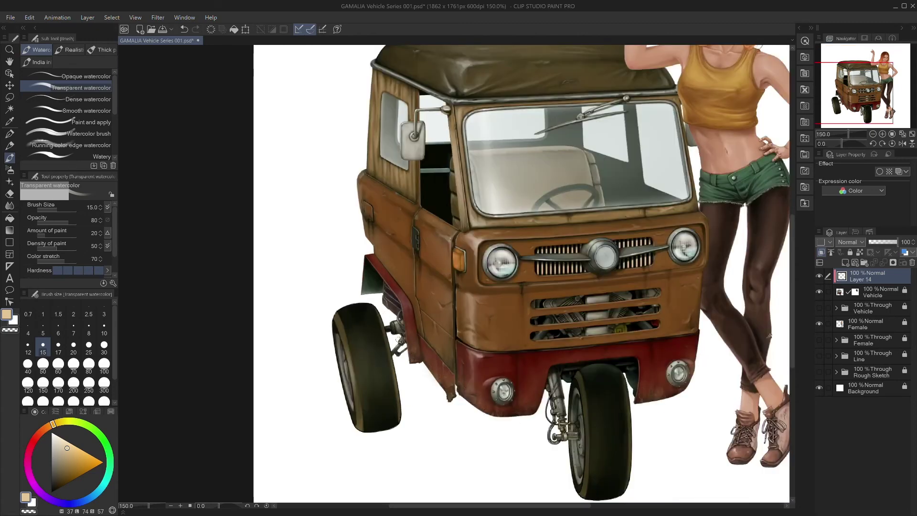
pyautogui.press(']')
pyautogui.press(']')
pyautogui.press(']')
pyautogui.press(']')
pyautogui.press(']')
pyautogui.press(']')
pyautogui.press(']')
pyautogui.press(']')
pyautogui.press(']')
pyautogui.press(']')
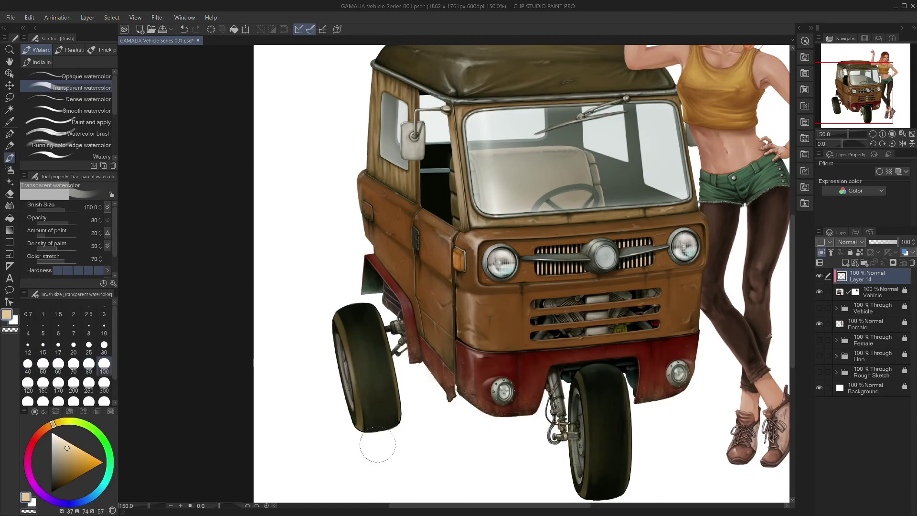
pyautogui.press('[')
pyautogui.press('[')
pyautogui.press('[')
pyautogui.scroll(-2, 402, 466)
pyautogui.scroll(1, 402, 466)
pyautogui.press(']')
pyautogui.press(']')
pyautogui.press(']')
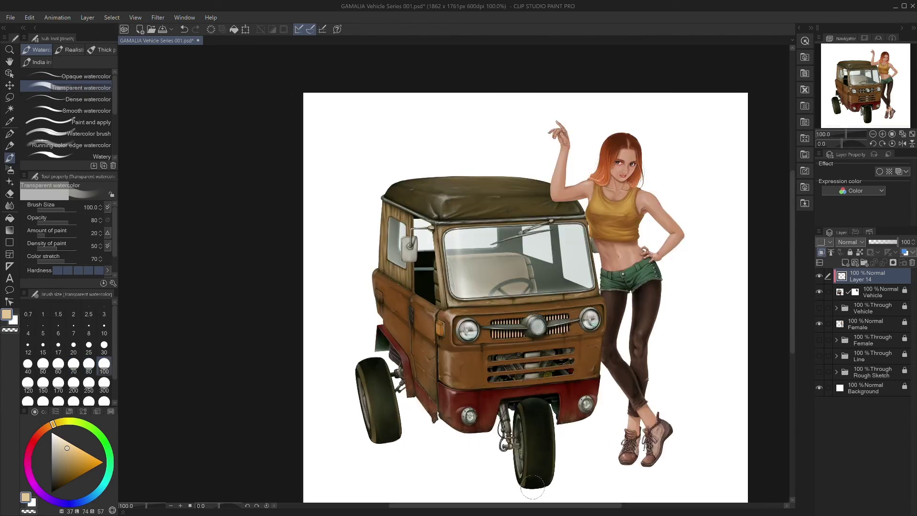
pyautogui.press(']')
pyautogui.moveTo(539, 405); pyautogui.dragTo(466, 377)
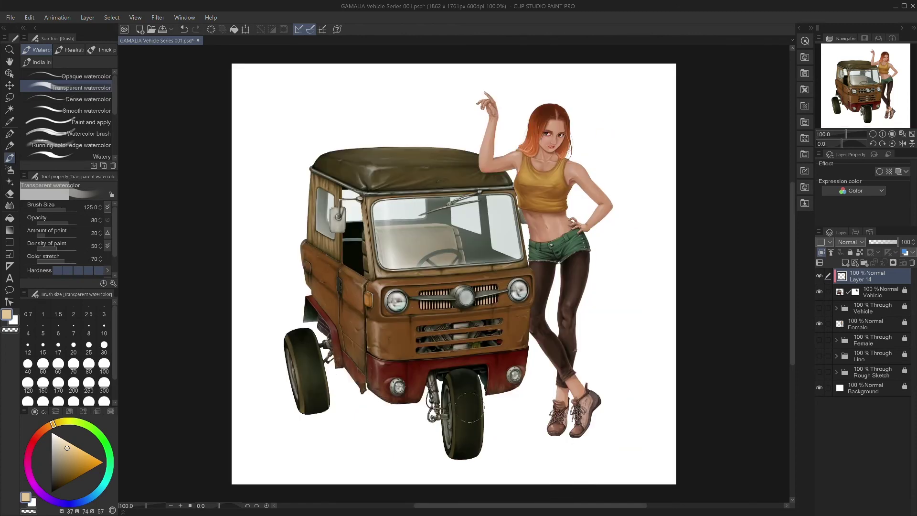
pyautogui.press('[')
pyautogui.press('[')
pyautogui.press('[')
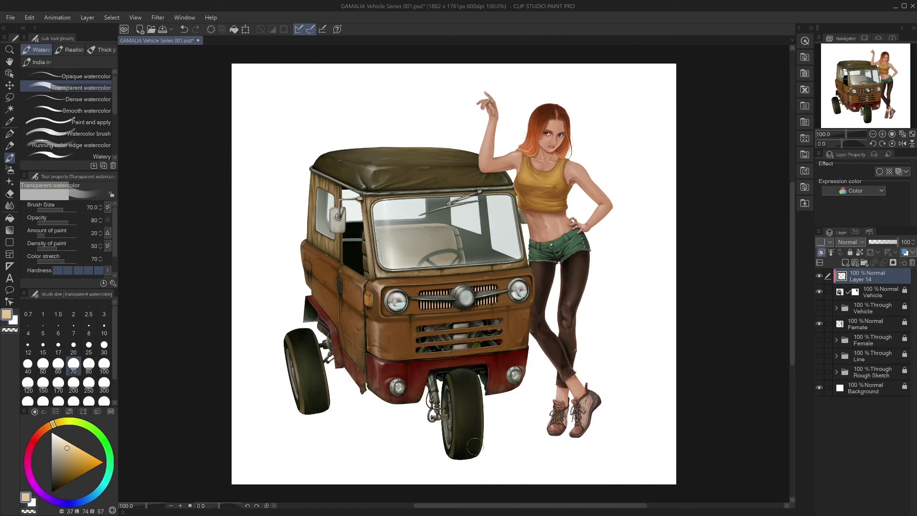
# - Mirror the canvas view, compare the painting with Layer 14 hidden, and reduce the Transparent watercolor brush to 15 px
pyautogui.press('h')
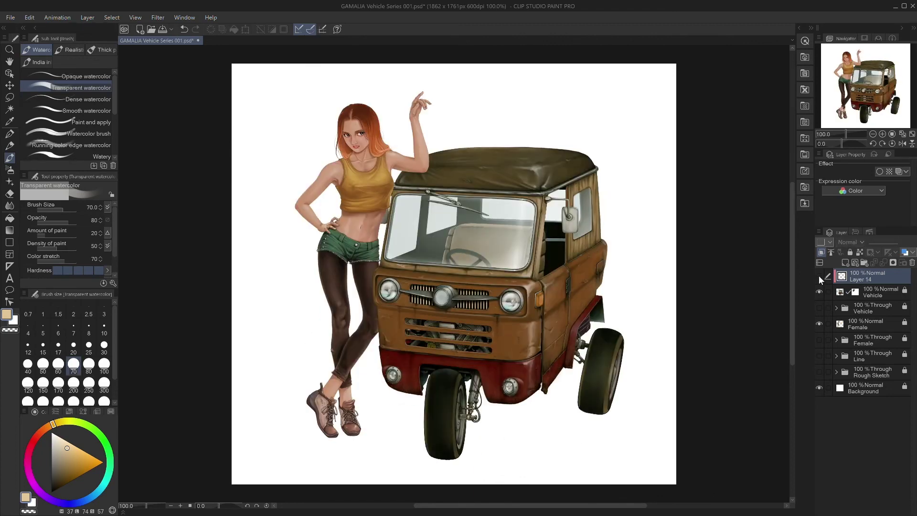
pyautogui.press('[')
pyautogui.press('[')
pyautogui.press('[')
pyautogui.press('[')
pyautogui.press('[')
pyautogui.press('[')
pyautogui.press('[')
pyautogui.press('[')
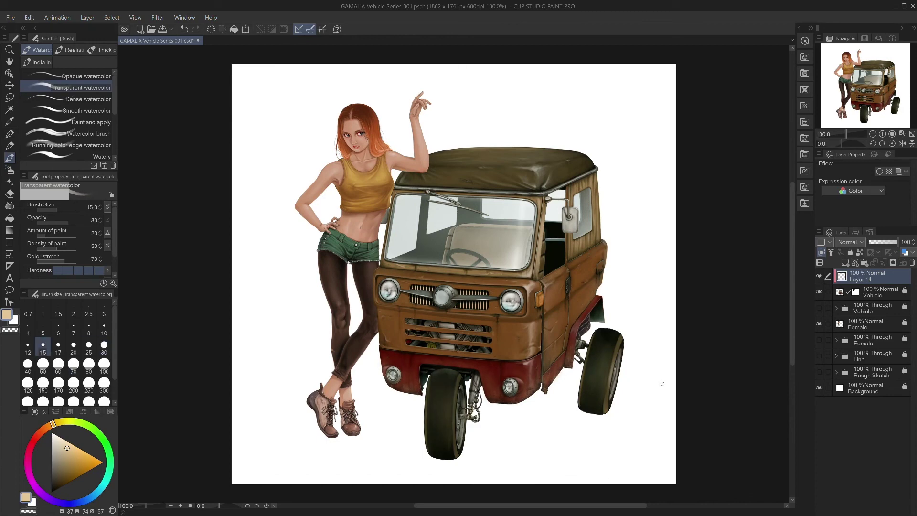
# - Paint pale cream touches on the mirrored vehicle with the Transparent watercolor brush at 40 px and 15 px, and restore the unmirrored view
pyautogui.keyDown('alt'); pyautogui.click(305, 426); pyautogui.keyUp('alt')
pyautogui.press(']')
pyautogui.press(']')
pyautogui.press(']')
pyautogui.press(']')
pyautogui.press(']')
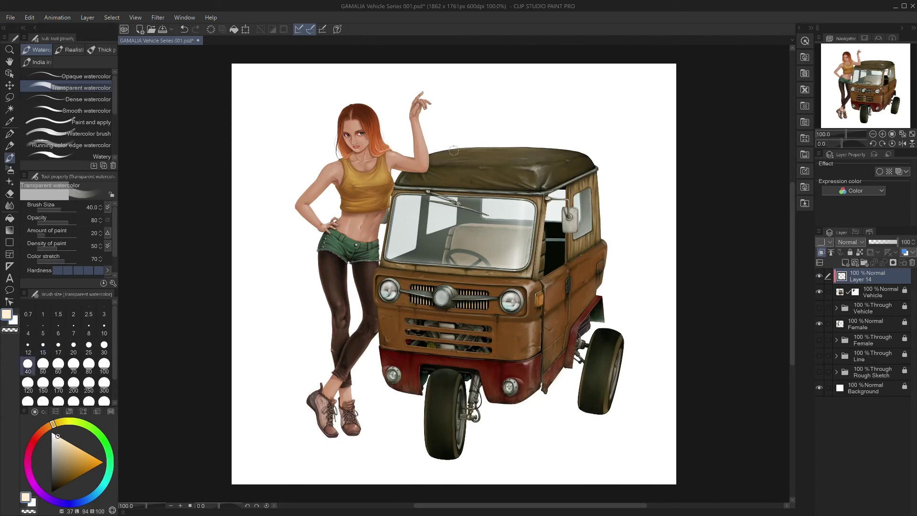
pyautogui.press('[')
pyautogui.press('[')
pyautogui.press('[')
pyautogui.press('[')
pyautogui.press('[')
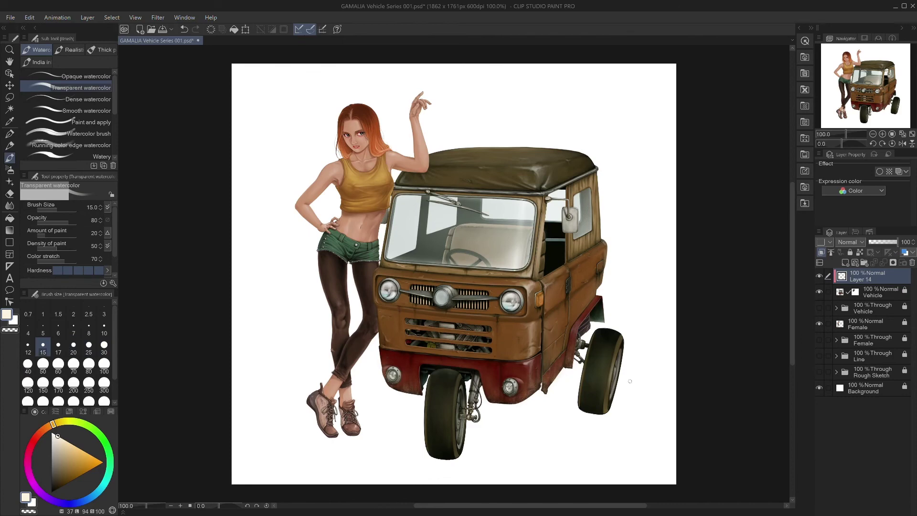
pyautogui.press('h')
# - Spatter black specks on the windshield with the Watercolor splash brush, varying the size from 100 px down to 50 px
pyautogui.scroll(-3, 113, 116)
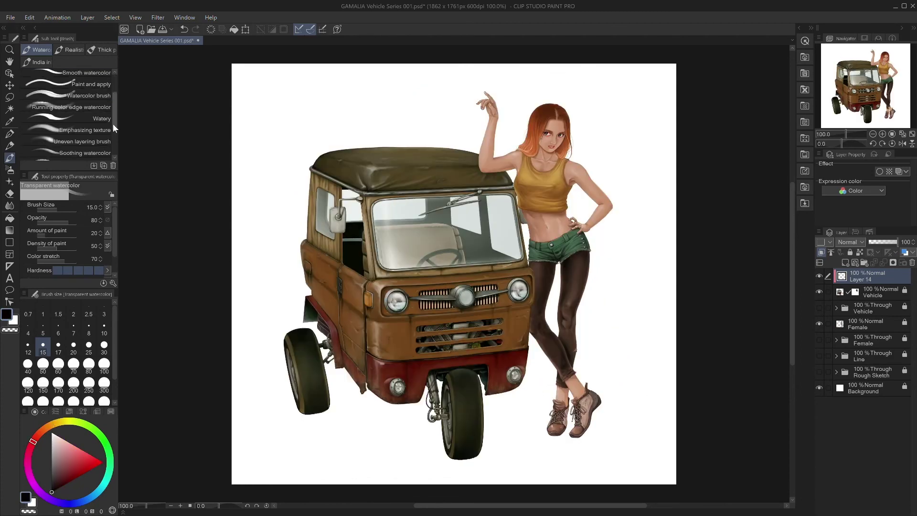
pyautogui.click(79, 145)
pyautogui.press(']')
pyautogui.press(']')
pyautogui.press(']')
pyautogui.press(']')
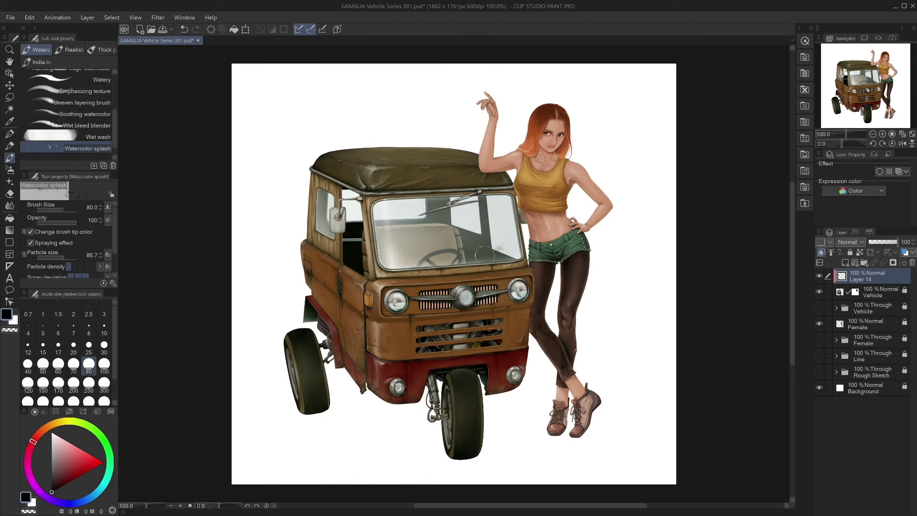
pyautogui.press(']')
pyautogui.scroll(1, 518, 263)
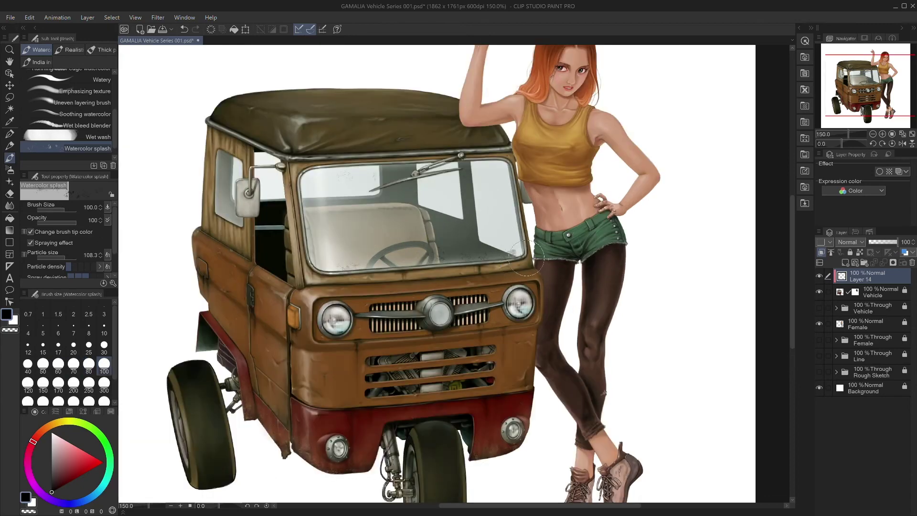
pyautogui.press('[')
pyautogui.press('[')
pyautogui.press('[')
pyautogui.press('[')
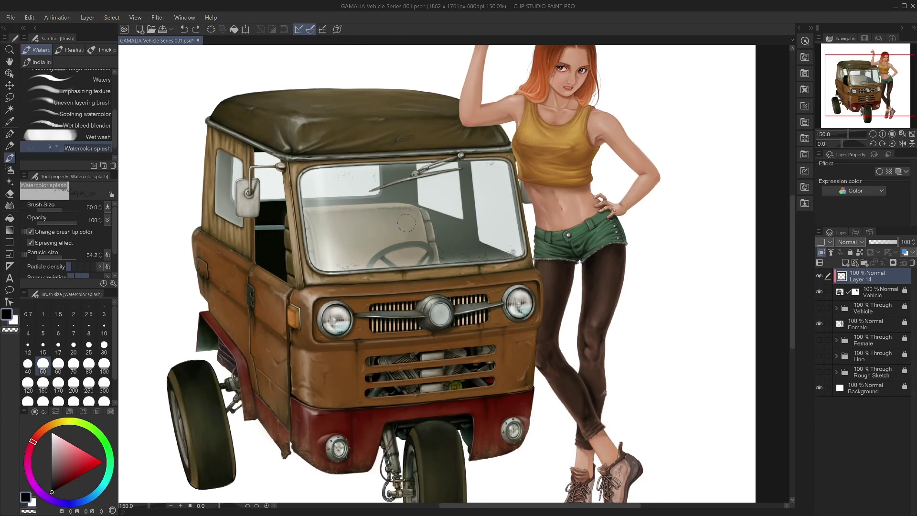
# - Shade grime on the windshield in black with the Transparent watercolor brush, reducing it from 30 px to 8 px
pyautogui.moveTo(115, 120); pyautogui.dragTo(114, 81)
pyautogui.click(81, 88)
pyautogui.press(']')
pyautogui.press(']')
pyautogui.press(']')
pyautogui.press(']')
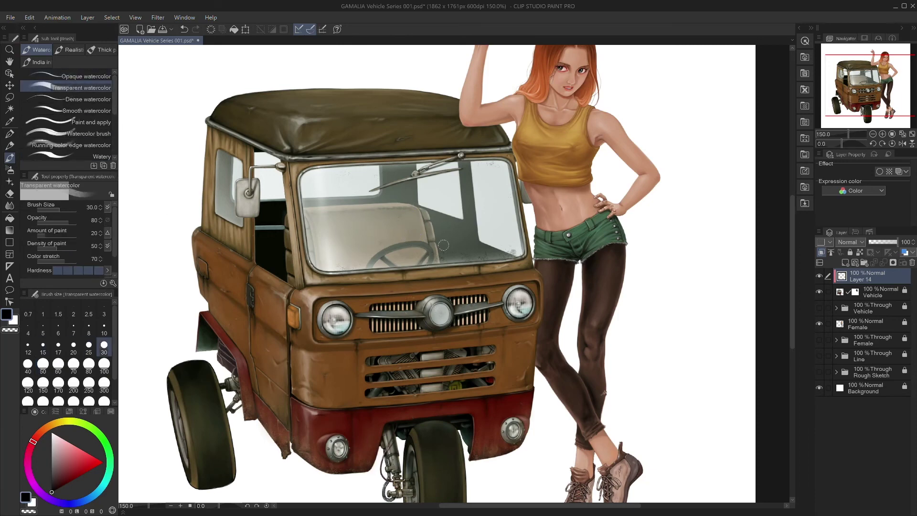
pyautogui.press('[')
pyautogui.press('[')
pyautogui.press('[')
pyautogui.press('[')
pyautogui.press('[')
pyautogui.press('[')
pyautogui.press('[')
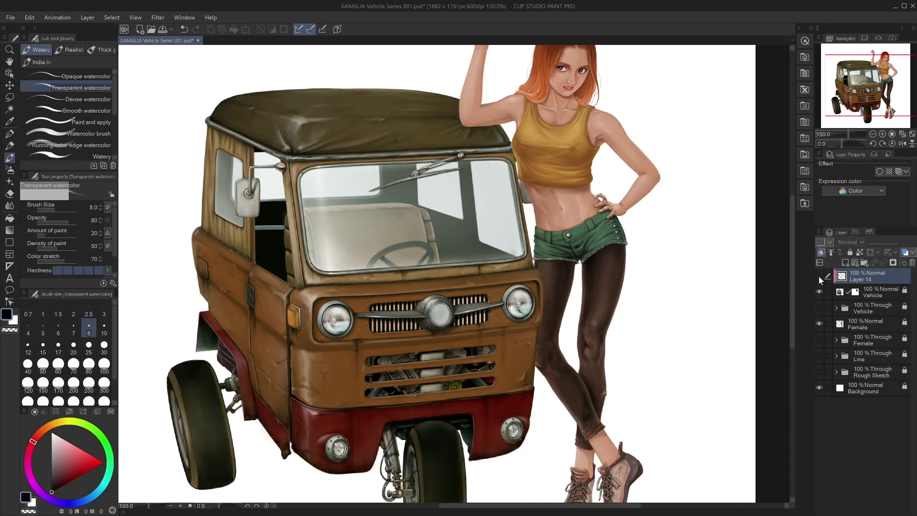
# - Add a new raster layer directly above the Female layer and clip it to that layer
pyautogui.hotkey('ctrl', '-')
pyautogui.press(']')
pyautogui.press(']')
pyautogui.press(']')
pyautogui.press(']')
pyautogui.press(']')
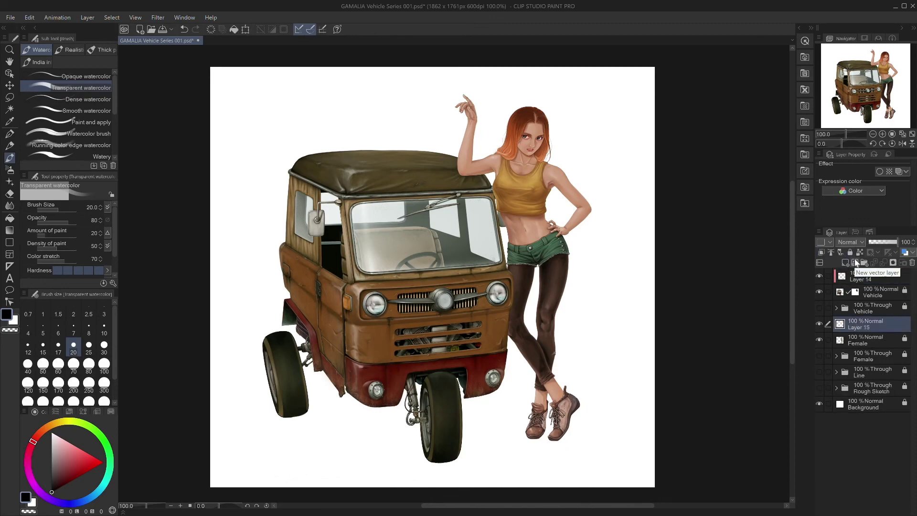
pyautogui.rightClick(840, 328)
pyautogui.click(841, 352)
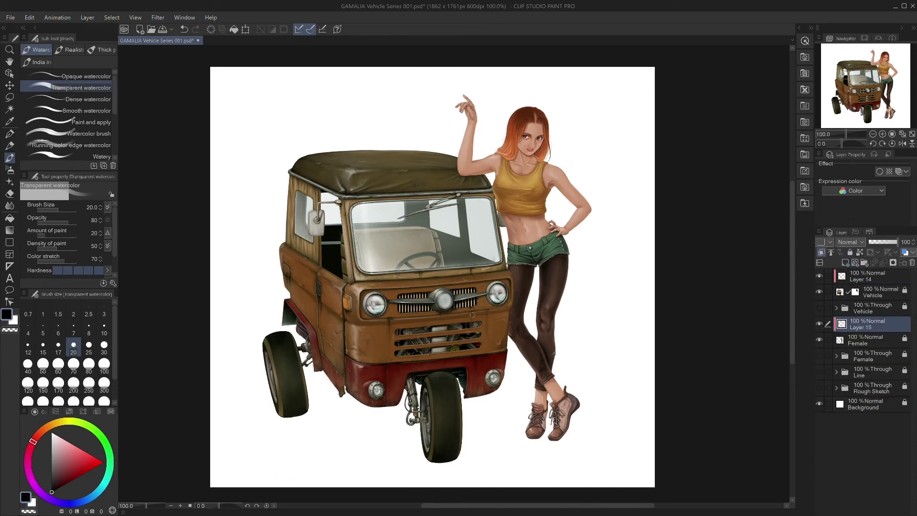
# - Spatter tan specks on the woman's lower legs with the Watercolor splash brush, reducing it from 70 px to 50 px
pyautogui.scroll(-3, 66, 119)
pyautogui.click(87, 147)
pyautogui.click(73, 364)
pyautogui.scroll(2, 532, 391)
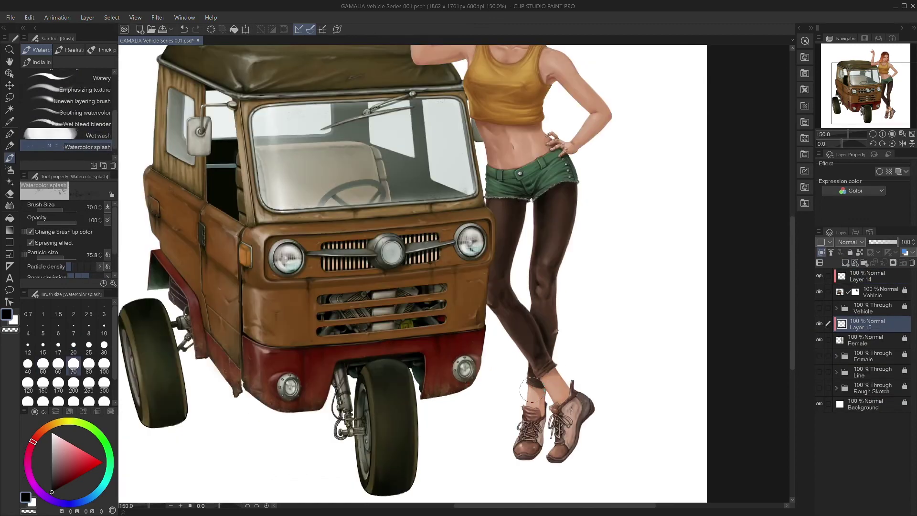
pyautogui.keyDown('alt'); pyautogui.click(533, 391); pyautogui.keyUp('alt')
pyautogui.press('[')
pyautogui.press('[')
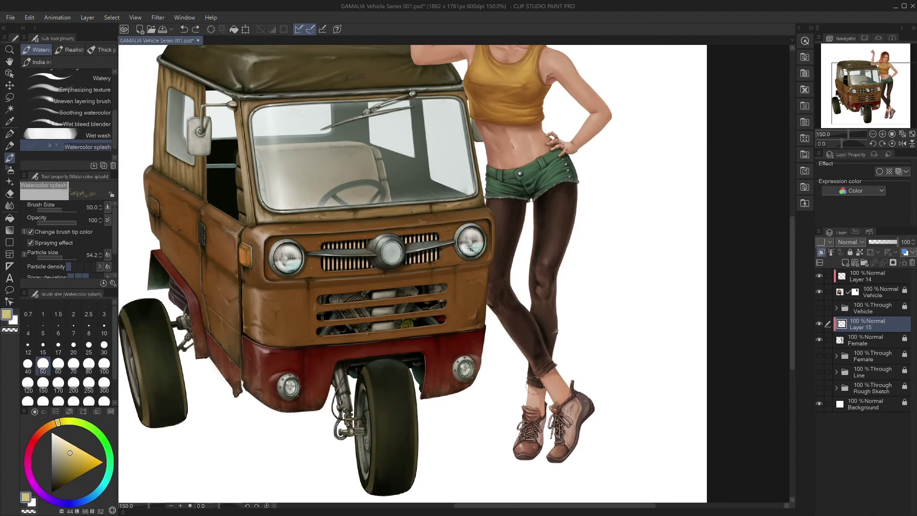
pyautogui.moveTo(534, 384); pyautogui.dragTo(549, 365)
# - Paint tan dust marks on the woman's lower legs and shoes with the Transparent watercolor brush at 12.5 px and 15 px
pyautogui.scroll(4, 115, 103)
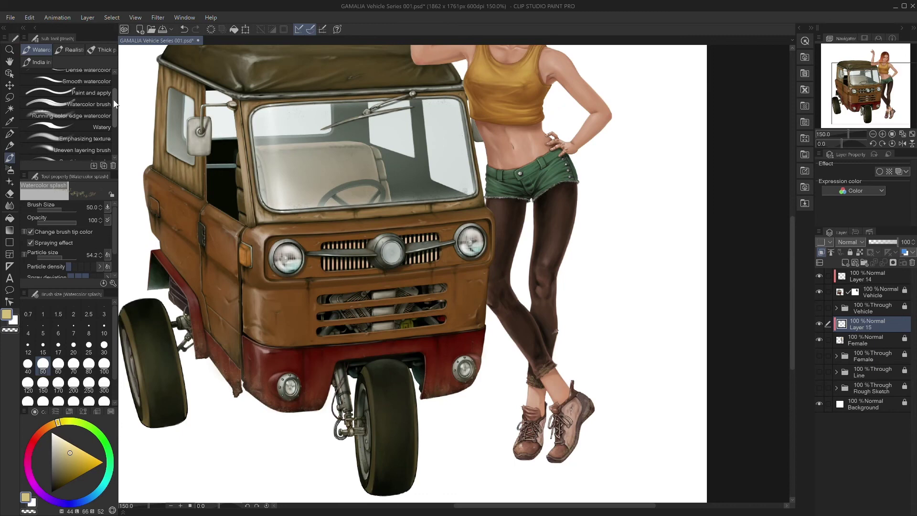
pyautogui.scroll(2, 115, 103)
pyautogui.click(76, 87)
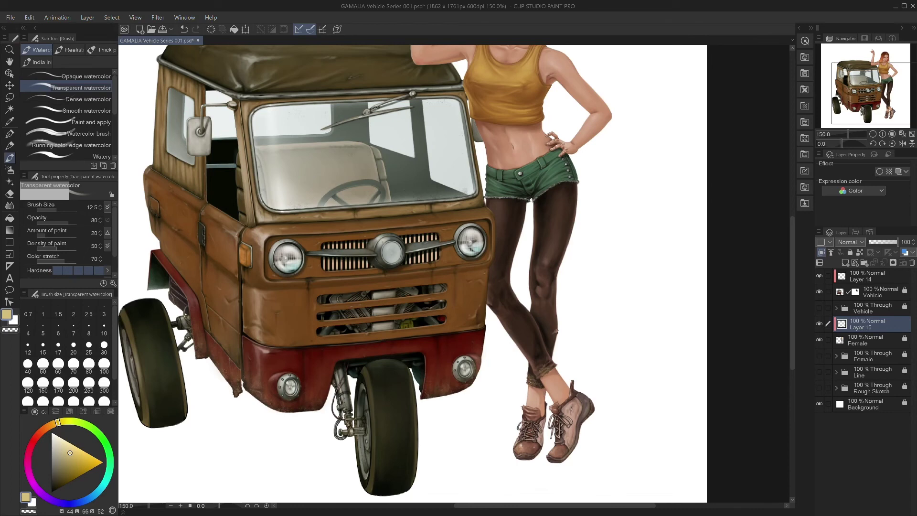
pyautogui.press(']')
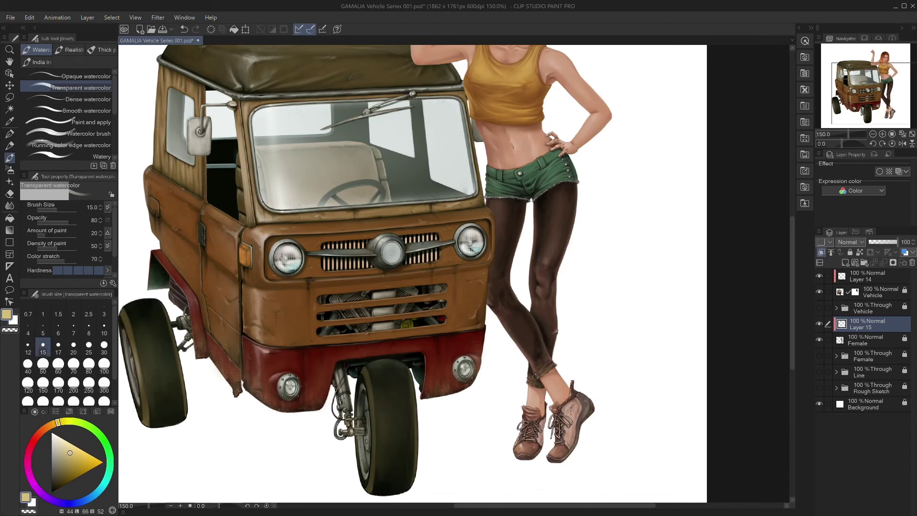
# - Airbrush pale cream dust over the woman's ankles and shoes with the Soft airbrush at sizes between 100 px and 60 px
pyautogui.moveTo(75, 449); pyautogui.dragTo(61, 441)
pyautogui.click(9, 169)
pyautogui.press(']')
pyautogui.press(']')
pyautogui.press(']')
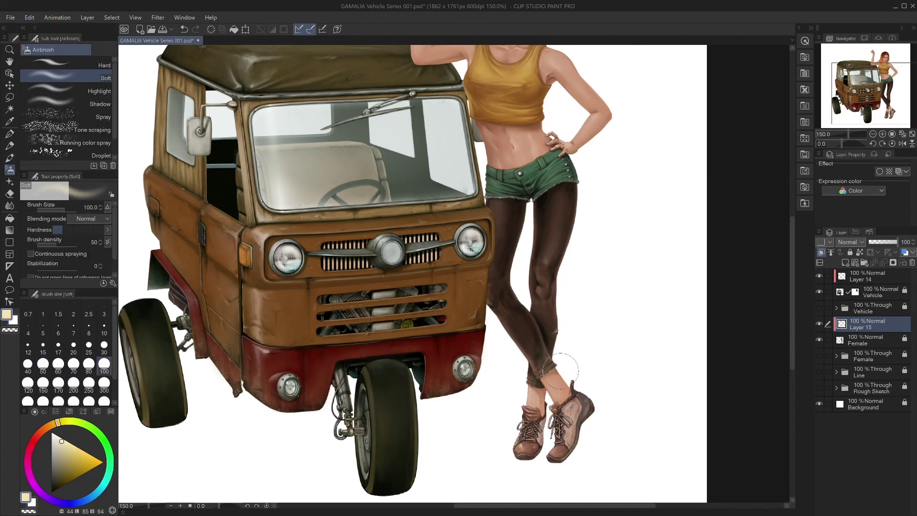
pyautogui.press('[')
pyautogui.press('[')
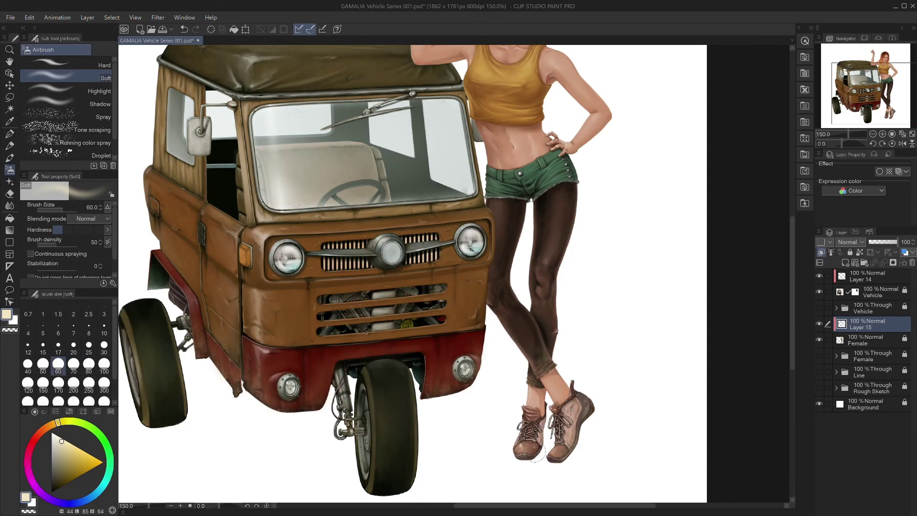
pyautogui.press(']')
pyautogui.press(']')
pyautogui.press(']')
pyautogui.hotkey('ctrl', '-')
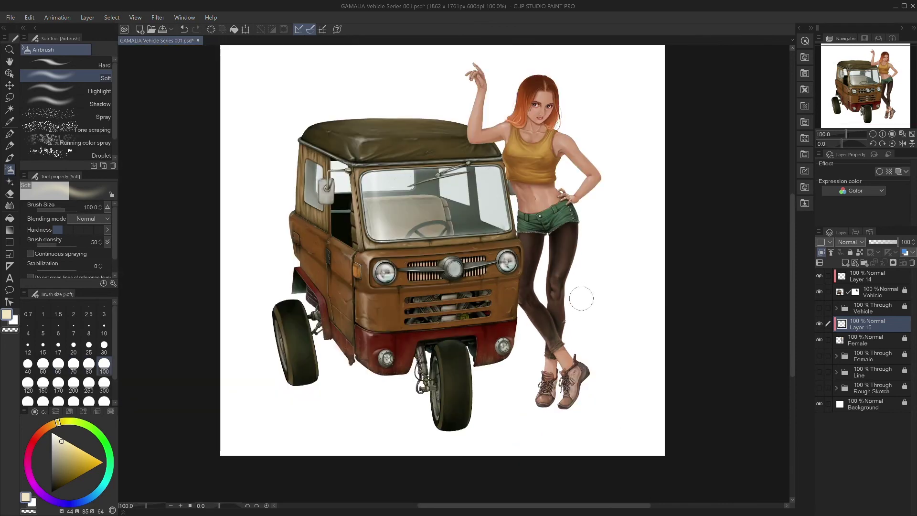
pyautogui.press('[')
pyautogui.press('[')
pyautogui.press('[')
pyautogui.press('[')
pyautogui.press('p')
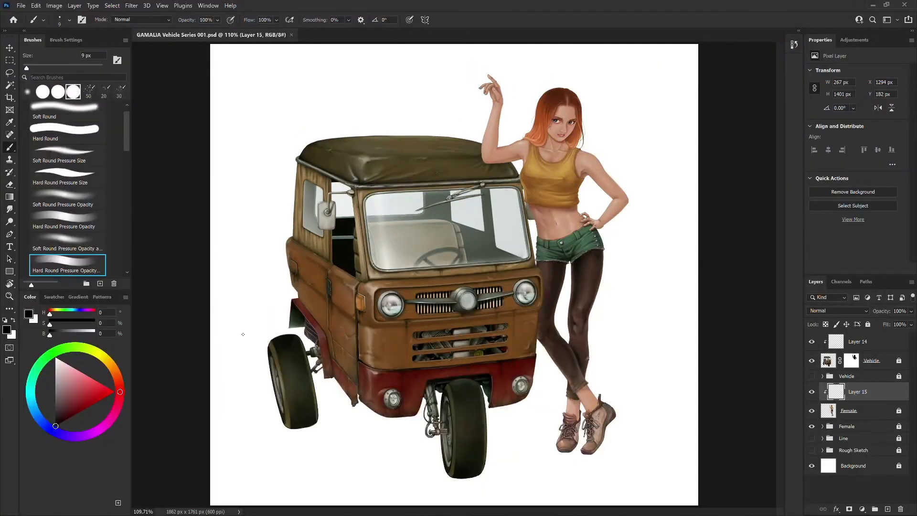
# - Add a Brightness/Contrast adjustment above Layer 14, clipped to the Vehicle layer, with brightness 29 and contrast -10
pyautogui.click(856, 343)
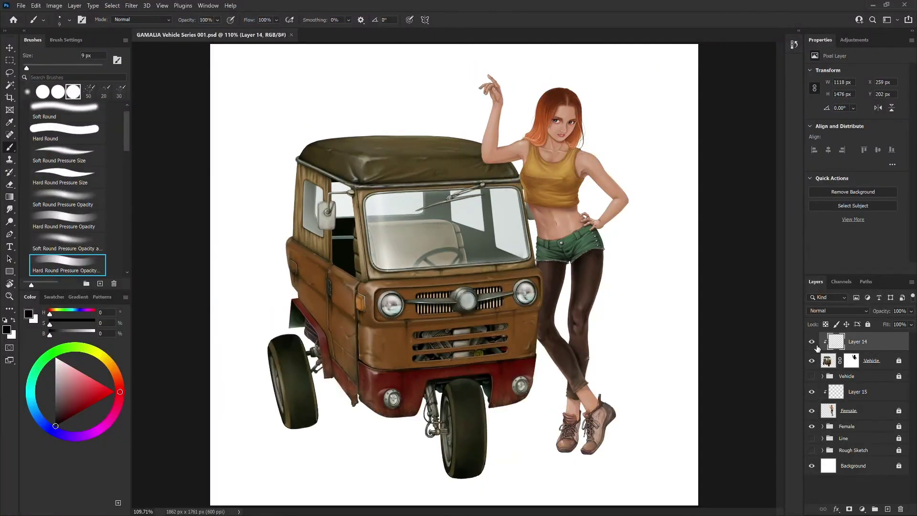
pyautogui.click(865, 40)
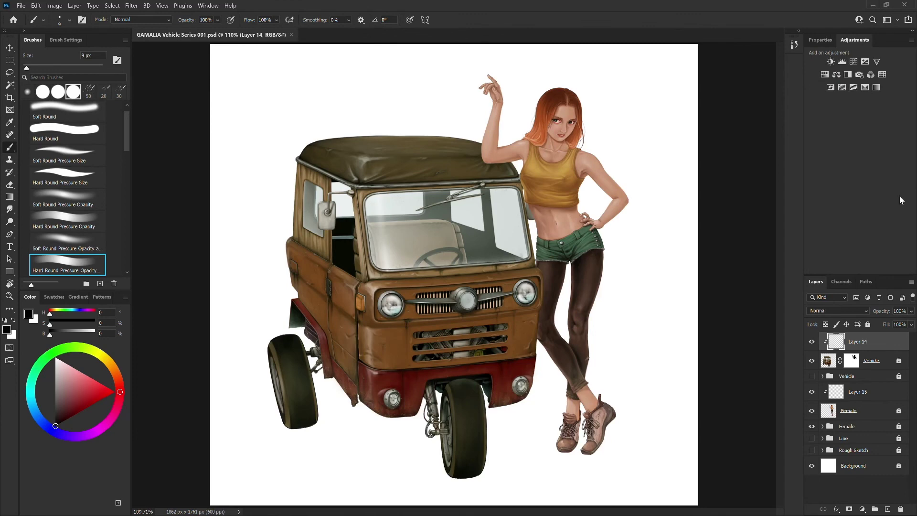
pyautogui.click(847, 483)
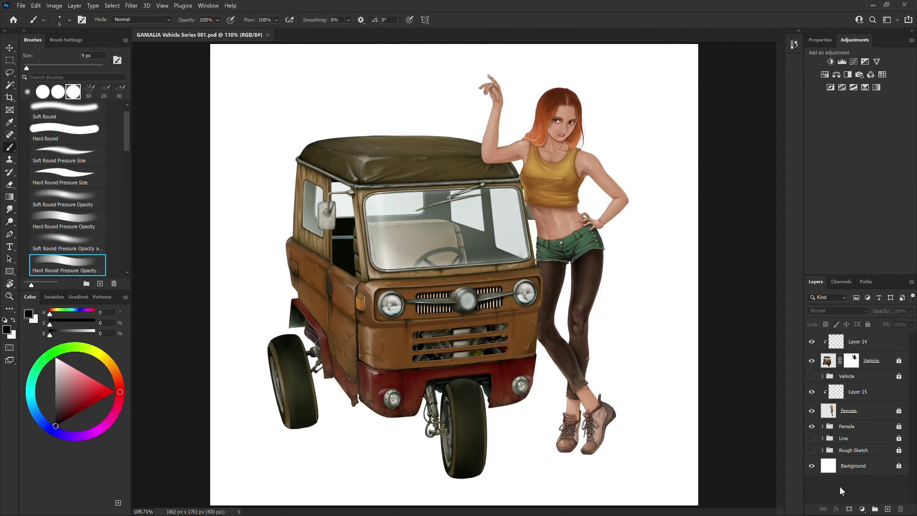
pyautogui.click(811, 342)
pyautogui.click(811, 341)
pyautogui.click(841, 341)
pyautogui.click(832, 62)
pyautogui.moveTo(857, 98); pyautogui.dragTo(862, 119)
pyautogui.keyDown('alt'); pyautogui.click(839, 351); pyautogui.keyUp('alt')
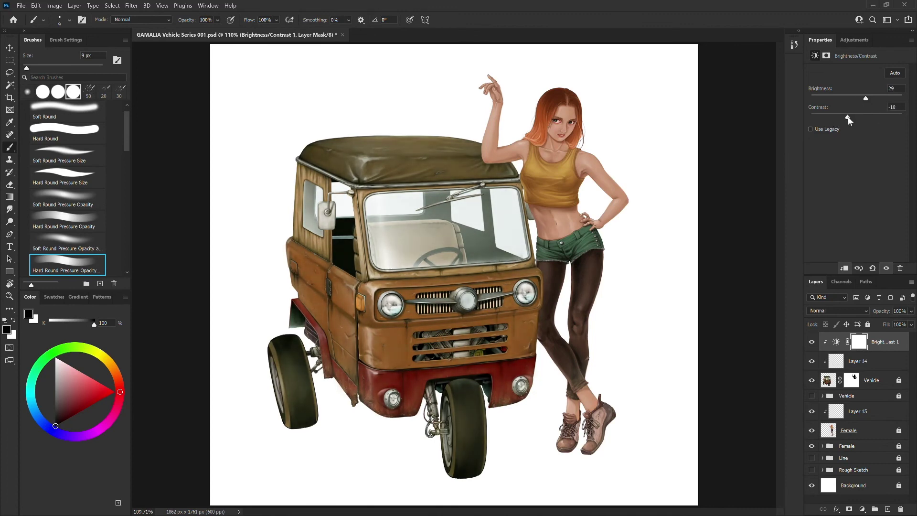
# - Compare the vehicle with and without the Brightness/Contrast adjustment
pyautogui.click(815, 342)
pyautogui.click(814, 342)
pyautogui.click(815, 342)
pyautogui.click(814, 342)
pyautogui.moveTo(865, 100); pyautogui.dragTo(865, 100)
pyautogui.click(812, 342)
pyautogui.click(812, 342)
# - Add a Color Balance adjustment clipped to the Vehicle layer, setting midtone cyan–red to +6 and tuning the magenta–green and yellow–blue balance
pyautogui.click(855, 40)
pyautogui.click(836, 75)
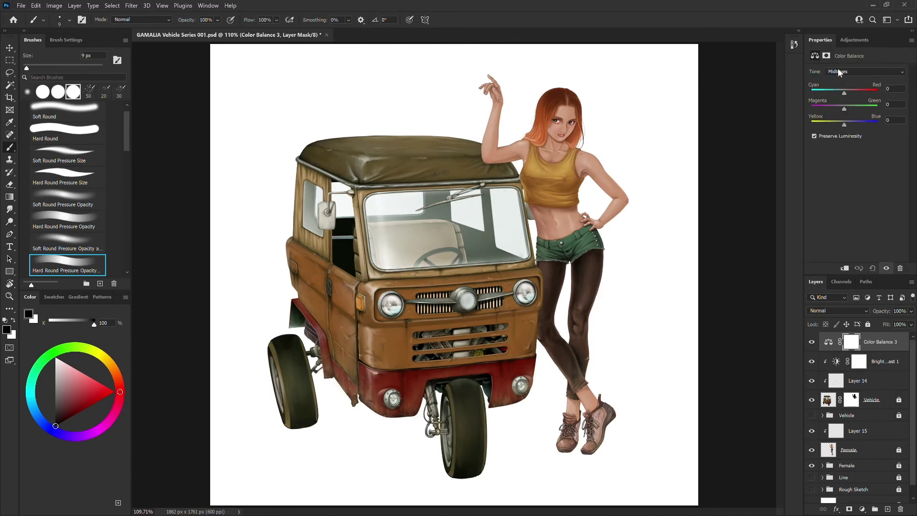
pyautogui.moveTo(847, 93); pyautogui.dragTo(846, 94)
pyautogui.hotkey('ctrl', 'alt', 'g')
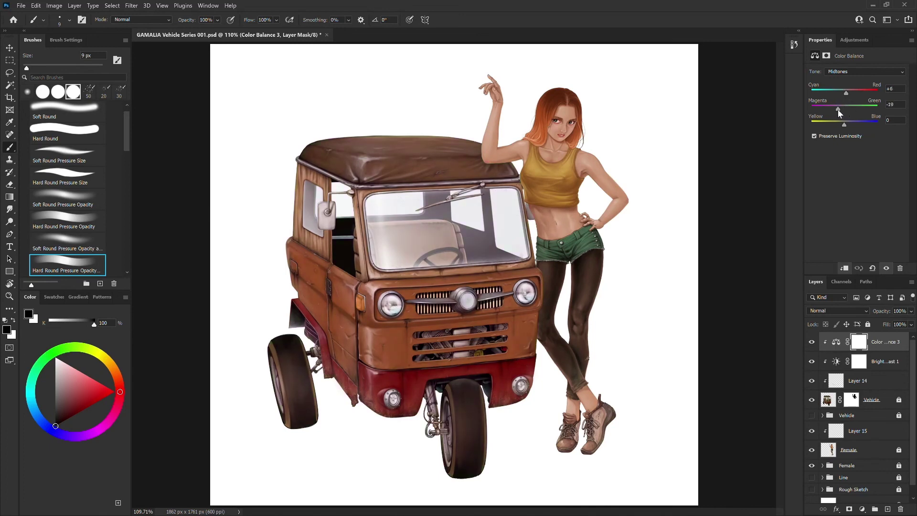
pyautogui.moveTo(835, 111); pyautogui.dragTo(849, 125)
pyautogui.keyDown('shift'); pyautogui.click(842, 366); pyautogui.keyUp('shift')
pyautogui.hotkey('ctrl', 'g')
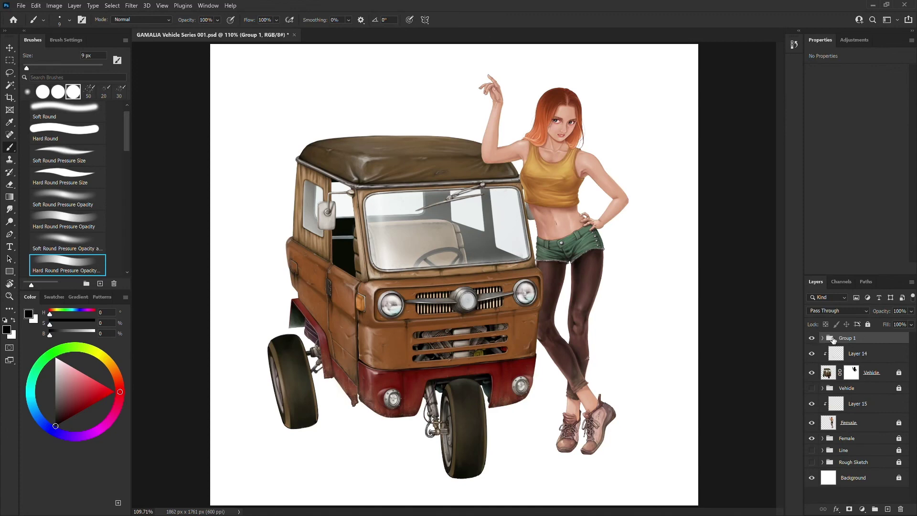
pyautogui.click(824, 338)
pyautogui.hotkey('ctrl', 'z')
# - Compare the vehicle with and without its Color Balance and Brightness/Contrast adjustments
pyautogui.moveTo(812, 343)
pyautogui.mouseDown()
pyautogui.moveTo(812, 360)
pyautogui.moveTo(813, 342)
pyautogui.mouseUp()
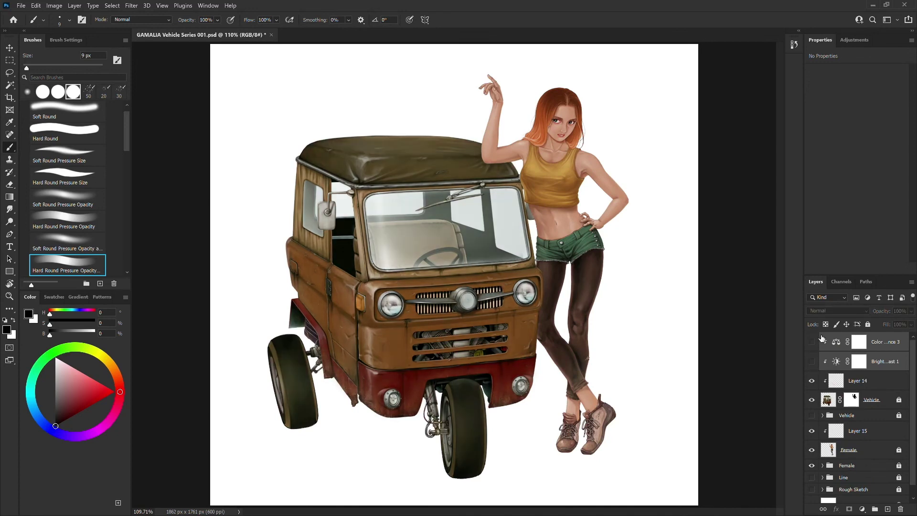
pyautogui.moveTo(811, 344); pyautogui.dragTo(812, 361)
pyautogui.moveTo(811, 361)
pyautogui.mouseDown()
pyautogui.moveTo(812, 343)
pyautogui.moveTo(812, 361)
pyautogui.mouseUp()
pyautogui.moveTo(812, 361)
pyautogui.mouseDown()
pyautogui.moveTo(812, 342)
pyautogui.moveTo(812, 360)
pyautogui.mouseUp()
pyautogui.moveTo(812, 361); pyautogui.dragTo(812, 341)
# - Add a Brightness/Contrast adjustment above Layer 15, clipped to the Female layer, raising the brightness and tuning the contrast
pyautogui.scroll(-2, 906, 386)
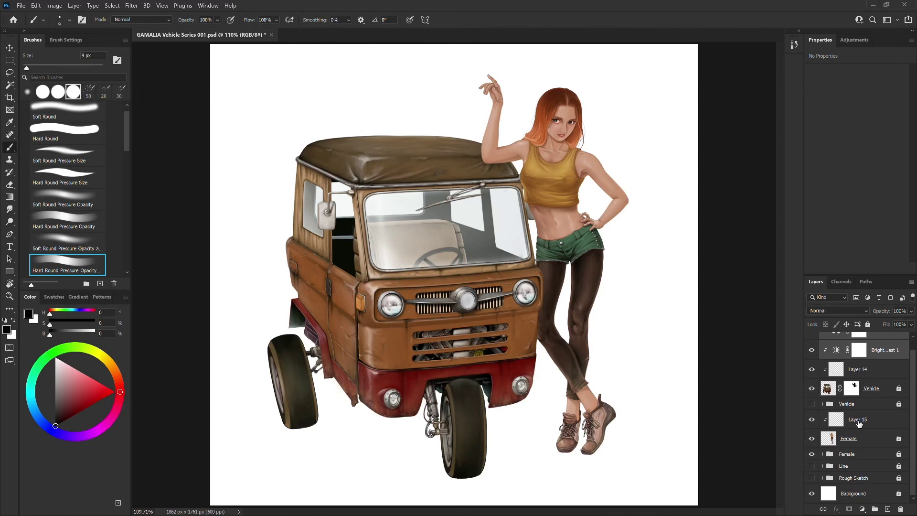
pyautogui.click(832, 421)
pyautogui.click(852, 38)
pyautogui.click(835, 58)
pyautogui.moveTo(857, 98); pyautogui.dragTo(863, 100)
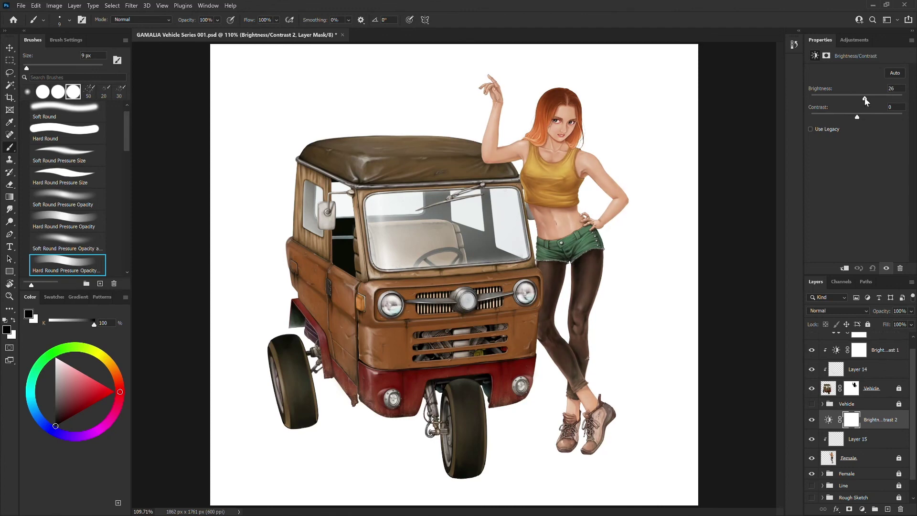
pyautogui.moveTo(857, 117); pyautogui.dragTo(829, 119)
pyautogui.moveTo(864, 98); pyautogui.dragTo(866, 120)
pyautogui.keyDown('alt'); pyautogui.click(831, 428); pyautogui.keyUp('alt')
# - Paint black on the woman's Brightness/Contrast mask over the shoes and ankles with the soft round pressure opacity brush at 300 px
pyautogui.click(863, 419)
pyautogui.click(74, 247)
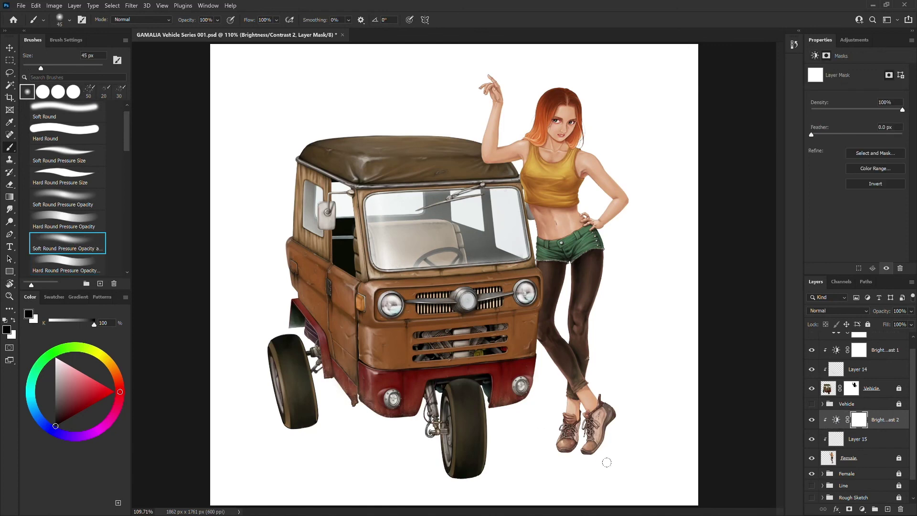
pyautogui.press(']')
pyautogui.press(']')
pyautogui.press(']')
pyautogui.press(']')
pyautogui.press(']')
pyautogui.press(']')
pyautogui.press(']')
pyautogui.press(']')
pyautogui.press(']')
pyautogui.press(']')
pyautogui.press(']')
pyautogui.moveTo(620, 415)
pyautogui.mouseDown()
pyautogui.moveTo(599, 410)
pyautogui.moveTo(568, 442)
pyautogui.mouseUp()
# - Extend the black masking of the brightness adjustment up the woman's legs with the soft brush at sizes between 400 px and 200 px
pyautogui.press(']')
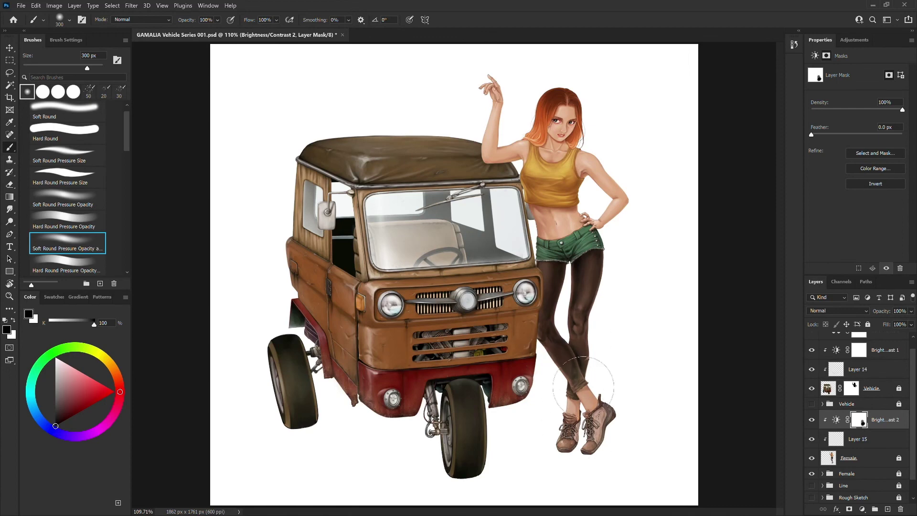
pyautogui.moveTo(576, 299)
pyautogui.mouseDown()
pyautogui.moveTo(585, 396)
pyautogui.moveTo(607, 371)
pyautogui.moveTo(610, 394)
pyautogui.mouseUp()
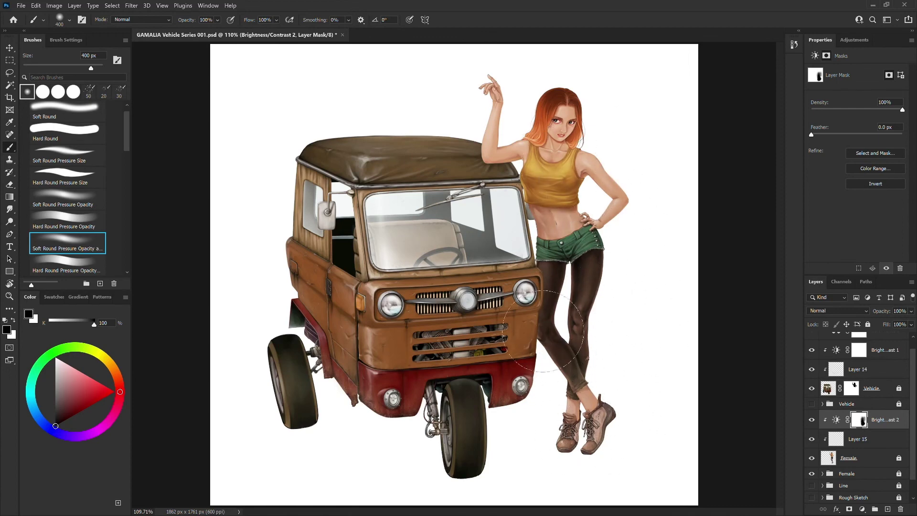
pyautogui.press('[')
pyautogui.press('[')
pyautogui.press('[')
pyautogui.press('[')
pyautogui.press('[')
pyautogui.press(']')
pyautogui.press(']')
pyautogui.press(']')
pyautogui.press(']')
pyautogui.press(']')
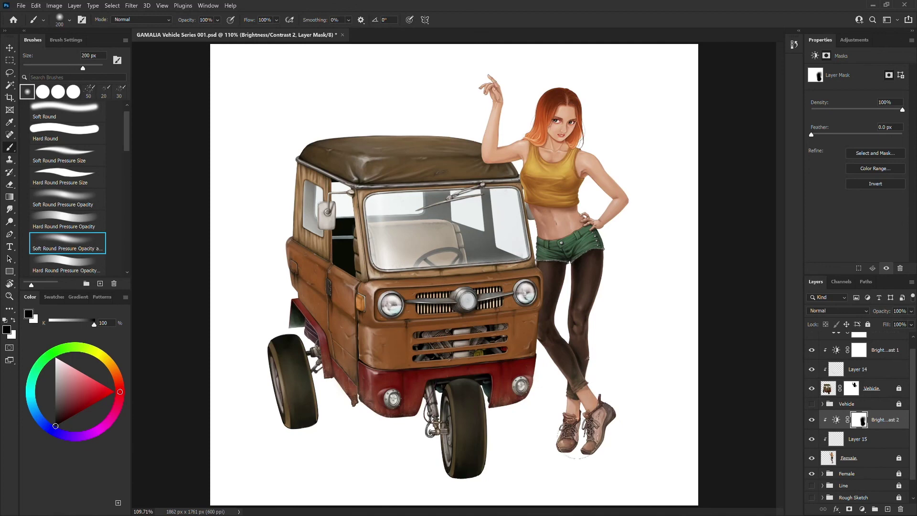
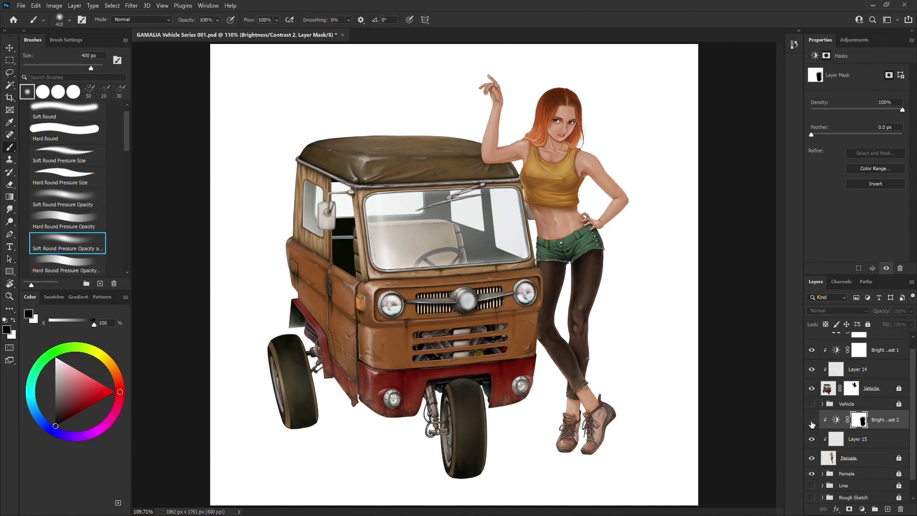
# - Reduce the brush to 70 px and add a Color Balance adjustment above the woman's Brightness/Contrast, setting midtone cyan–red to -16
pyautogui.press('[')
pyautogui.press('[')
pyautogui.press('[')
pyautogui.press('[')
pyautogui.press('[')
pyautogui.press('[')
pyautogui.press('[')
pyautogui.press('[')
pyautogui.press('[')
pyautogui.press('[')
pyautogui.click(854, 40)
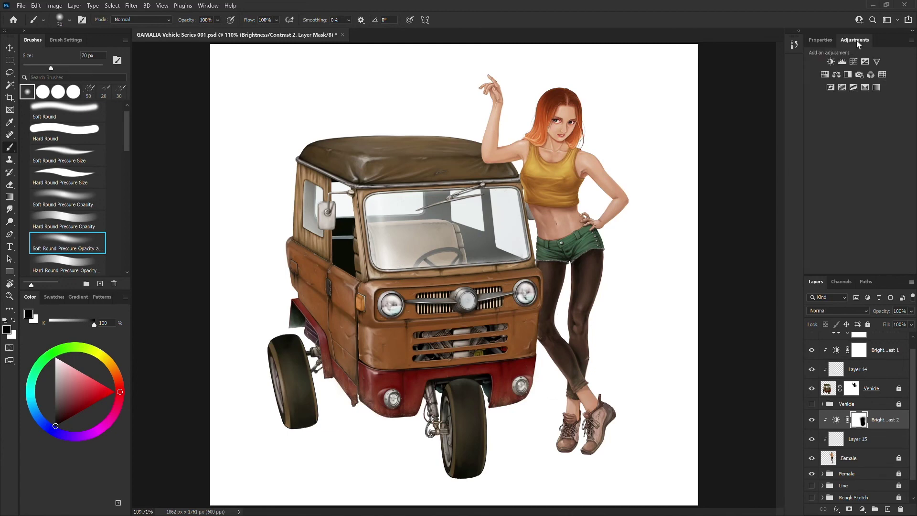
pyautogui.click(839, 75)
pyautogui.moveTo(844, 92); pyautogui.dragTo(843, 124)
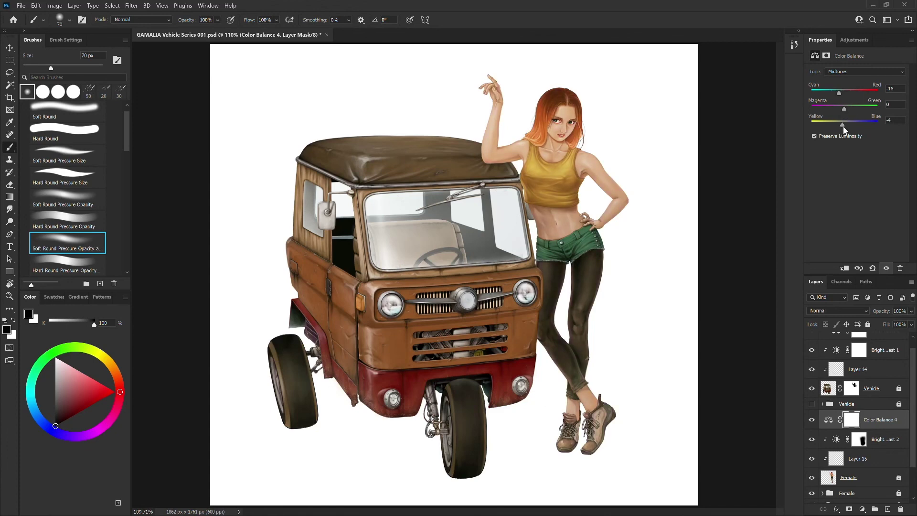
# - Clip the woman's Color Balance adjustment to the Female layer with yellow–blue at +6, comparing the figure with and without it
pyautogui.click(811, 421)
pyautogui.click(812, 422)
pyautogui.click(811, 421)
pyautogui.click(812, 421)
pyautogui.click(812, 420)
pyautogui.click(812, 421)
pyautogui.keyDown('alt'); pyautogui.click(848, 412); pyautogui.keyUp('alt')
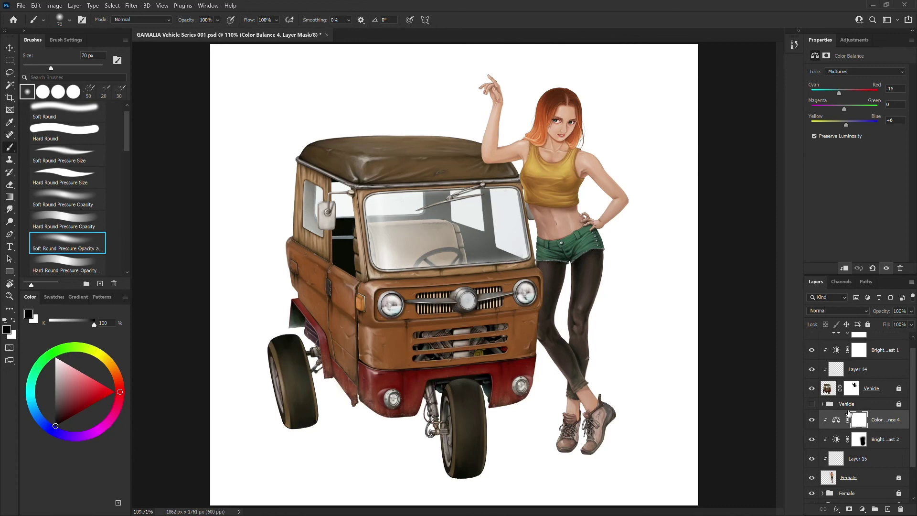
# - Check the composition mirrored horizontally, flip the canvas back to its original orientation, and save the document
pyautogui.moveTo(913, 440); pyautogui.dragTo(913, 432)
pyautogui.hotkey('ctrl', '-')
pyautogui.hotkey('ctrl', '-')
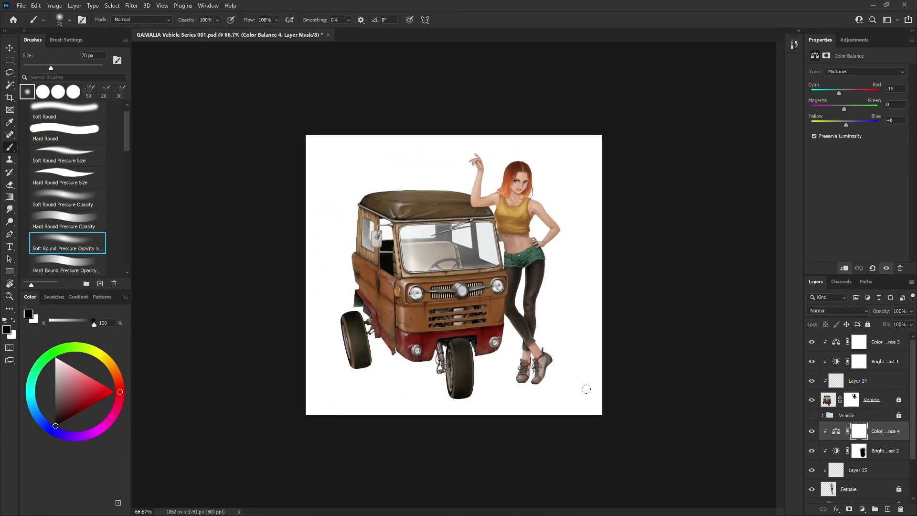
pyautogui.hotkey('ctrl', 'shift', 'h')
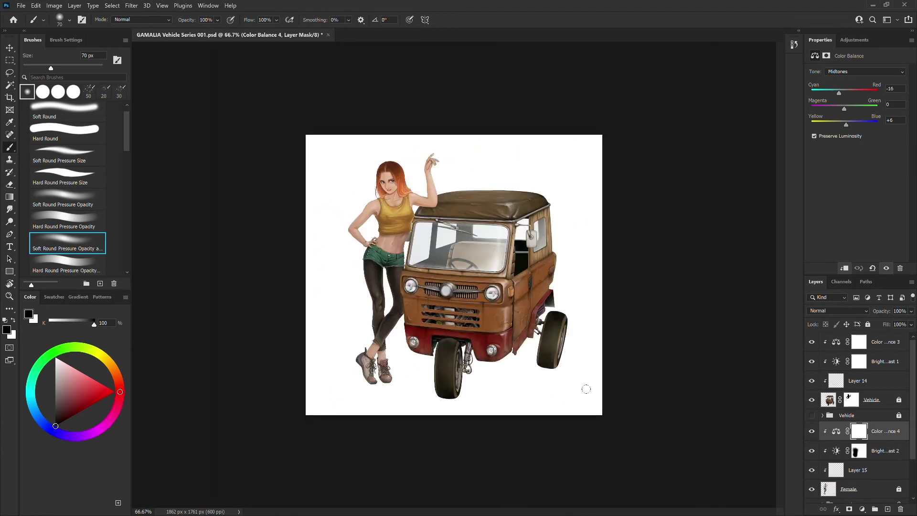
pyautogui.hotkey('ctrl', 'shift', 'h')
pyautogui.hotkey('ctrl', '0')
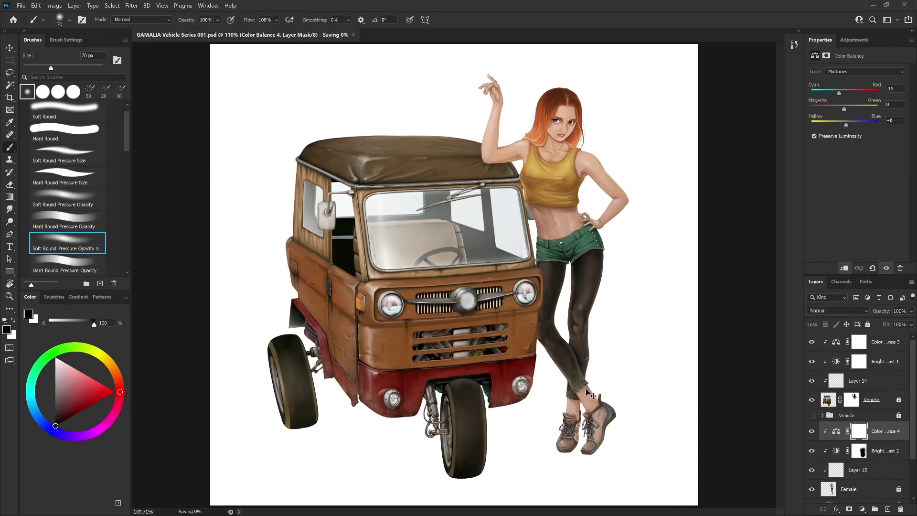
# - Group all layers from the vehicle's Color Balance adjustment down to the Female paint layer, and deselect
pyautogui.moveTo(913, 437); pyautogui.dragTo(913, 386)
pyautogui.click(867, 460)
pyautogui.keyDown('shift'); pyautogui.click(846, 342); pyautogui.keyUp('shift')
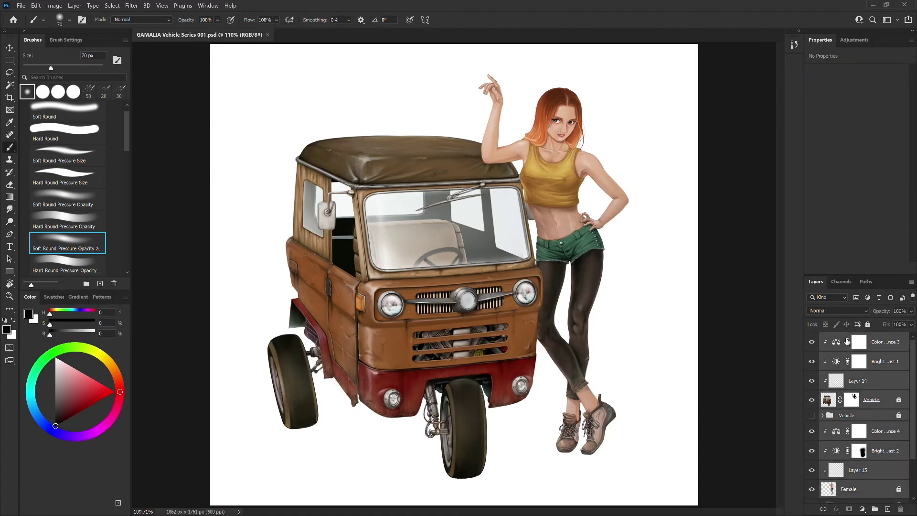
pyautogui.hotkey('ctrl', 'g')
pyautogui.click(856, 453)
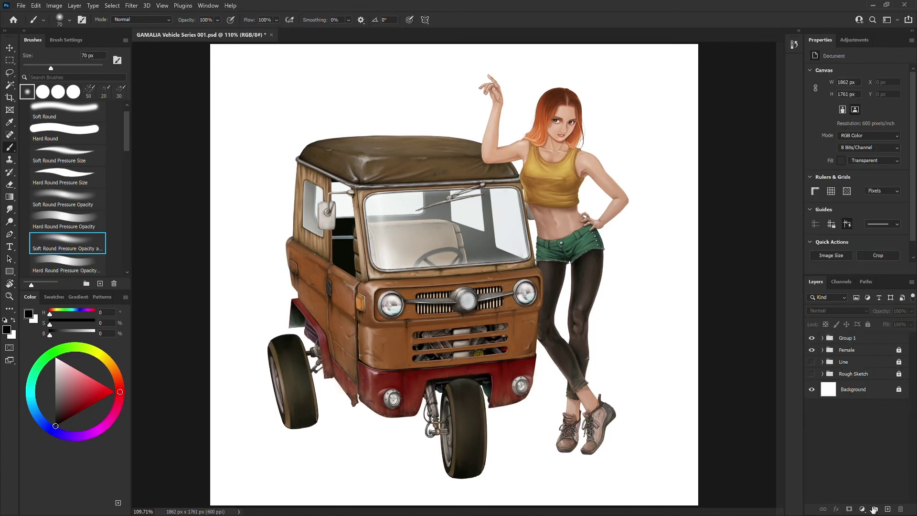
# - Stamp the visible artwork without the background onto a new layer, hide the source groups, show the background again, and save
pyautogui.click(811, 390)
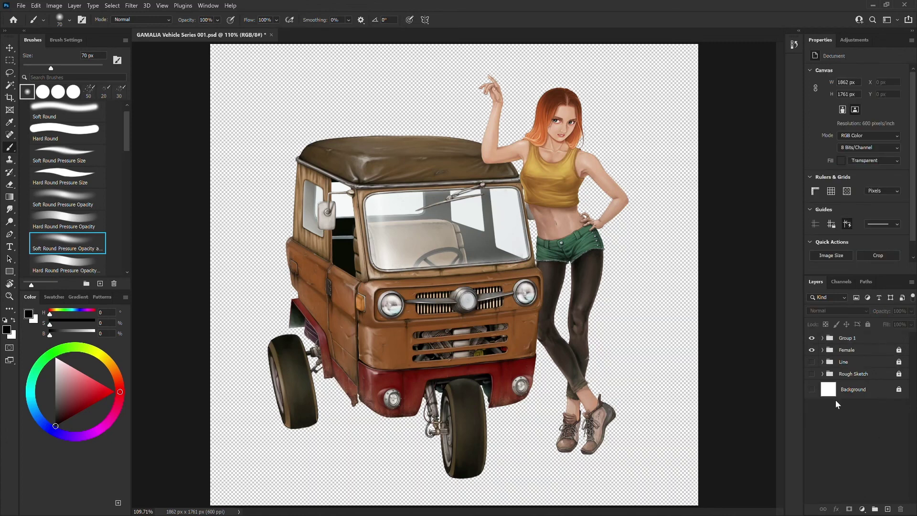
pyautogui.hotkey('ctrl', 'shift', 'alt', 'e')
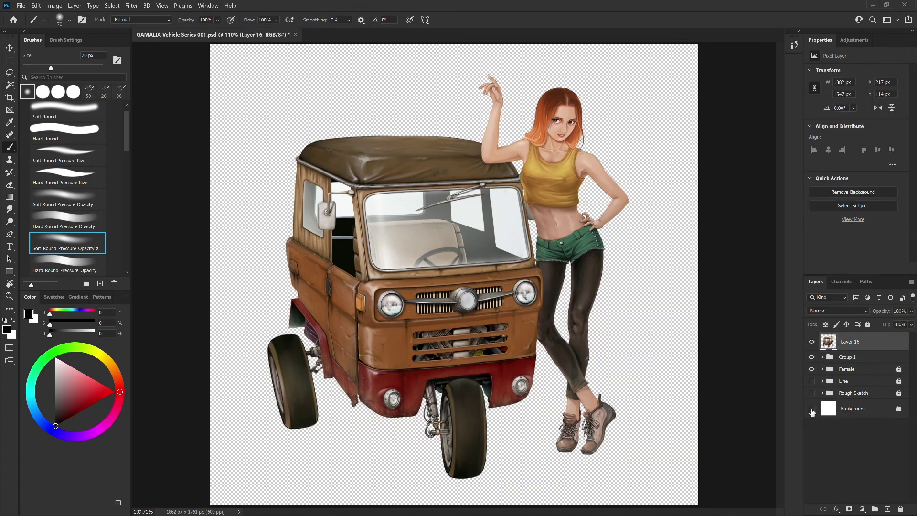
pyautogui.click(812, 358)
pyautogui.click(812, 408)
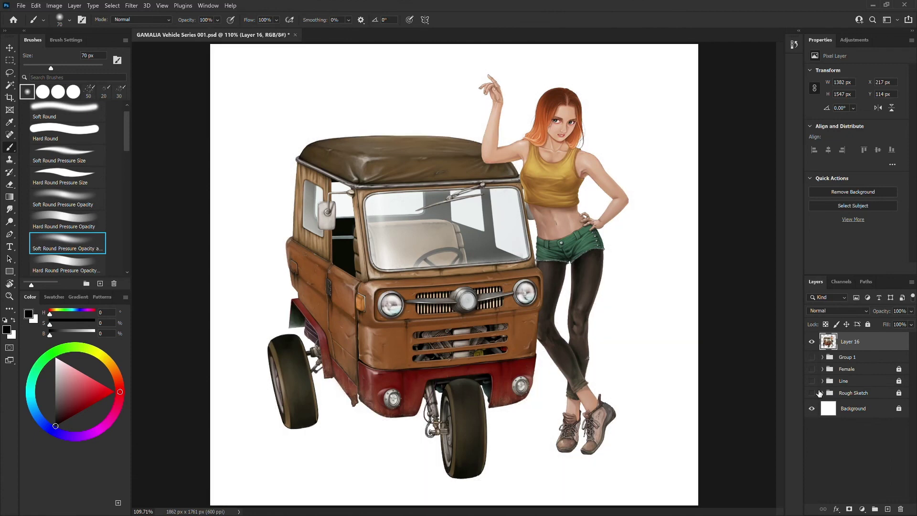
pyautogui.press('[')
pyautogui.hotkey('ctrl', 's')
# - Add a Levels adjustment above the merged layer with input levels 11, 1.12 and 240
pyautogui.click(855, 40)
pyautogui.click(841, 62)
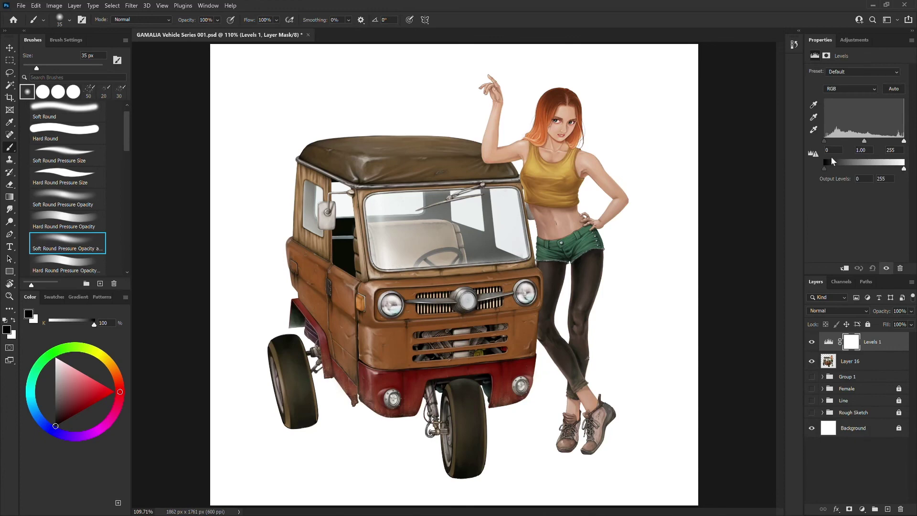
pyautogui.moveTo(828, 142)
pyautogui.mouseDown()
pyautogui.moveTo(821, 143)
pyautogui.moveTo(829, 141)
pyautogui.mouseUp()
pyautogui.moveTo(903, 142)
pyautogui.mouseDown()
pyautogui.moveTo(824, 142)
pyautogui.moveTo(900, 143)
pyautogui.mouseUp()
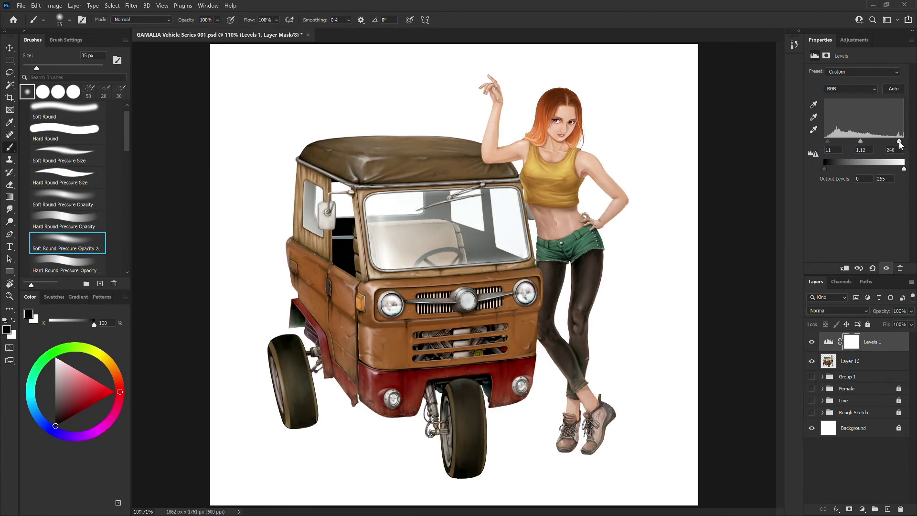
# - Compare the whole painting with and without the Levels adjustment
pyautogui.click(812, 343)
pyautogui.click(812, 343)
pyautogui.click(812, 343)
pyautogui.click(812, 343)
pyautogui.click(812, 343)
pyautogui.click(813, 343)
pyautogui.click(812, 343)
pyautogui.click(812, 342)
pyautogui.click(813, 342)
pyautogui.click(814, 342)
# - Paint black on the Levels mask around the sides and lower part of the picture with the soft brush at 600 px
pyautogui.click(851, 342)
pyautogui.press(']')
pyautogui.press(']')
pyautogui.press(']')
pyautogui.press(']')
pyautogui.press(']')
pyautogui.press(']')
pyautogui.press(']')
pyautogui.press(']')
pyautogui.press(']')
pyautogui.press(']')
pyautogui.press(']')
pyautogui.press(']')
pyautogui.press(']')
pyautogui.press(']')
pyautogui.press(']')
pyautogui.press(']')
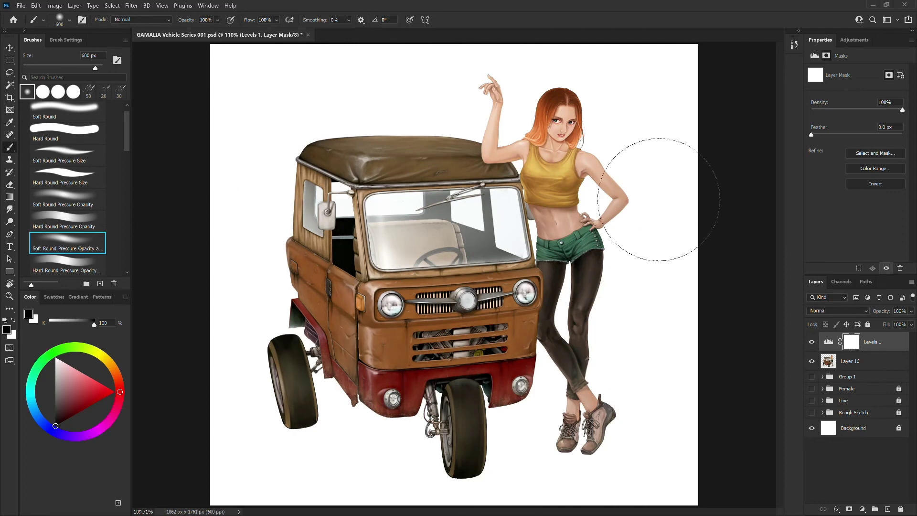
pyautogui.moveTo(323, 396)
pyautogui.mouseDown()
pyautogui.moveTo(320, 108)
pyautogui.moveTo(323, 423)
pyautogui.moveTo(645, 361)
pyautogui.moveTo(675, 294)
pyautogui.moveTo(271, 379)
pyautogui.moveTo(659, 244)
pyautogui.moveTo(634, 218)
pyautogui.mouseUp()
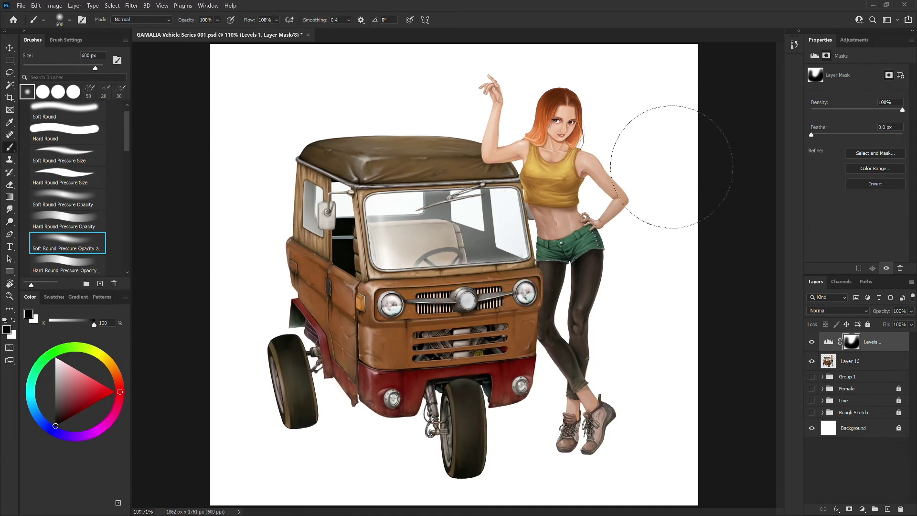
# - Reduce the brush to 60 px and add a new layer above Levels with its blend mode set to Linear Dodge (Add)
pyautogui.press('[')
pyautogui.press('[')
pyautogui.press('[')
pyautogui.press('[')
pyautogui.press('[')
pyautogui.press('[')
pyautogui.press('[')
pyautogui.press('[')
pyautogui.press('[')
pyautogui.press('[')
pyautogui.press('[')
pyautogui.press('[')
pyautogui.press('[')
pyautogui.click(888, 510)
pyautogui.click(839, 311)
pyautogui.click(821, 395)
pyautogui.click(839, 311)
pyautogui.click(832, 375)
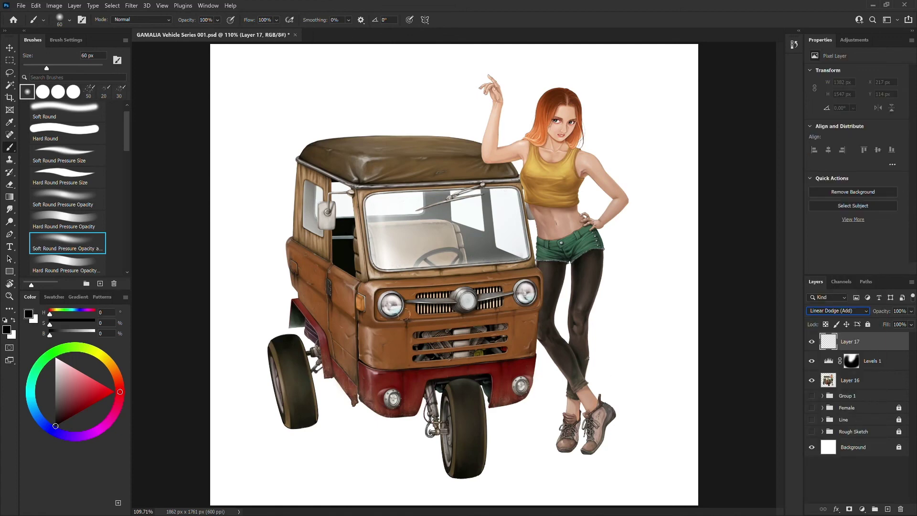
# - Sample the light brown of the vehicle's front body as paint color and enlarge the soft brush to 400 px
pyautogui.keyDown('alt'); pyautogui.click(377, 287); pyautogui.keyUp('alt')
pyautogui.press(']')
pyautogui.press(']')
pyautogui.press(']')
pyautogui.press(']')
pyautogui.press(']')
pyautogui.press(']')
pyautogui.press(']')
pyautogui.press(']')
pyautogui.press(']')
pyautogui.press(']')
pyautogui.press(']')
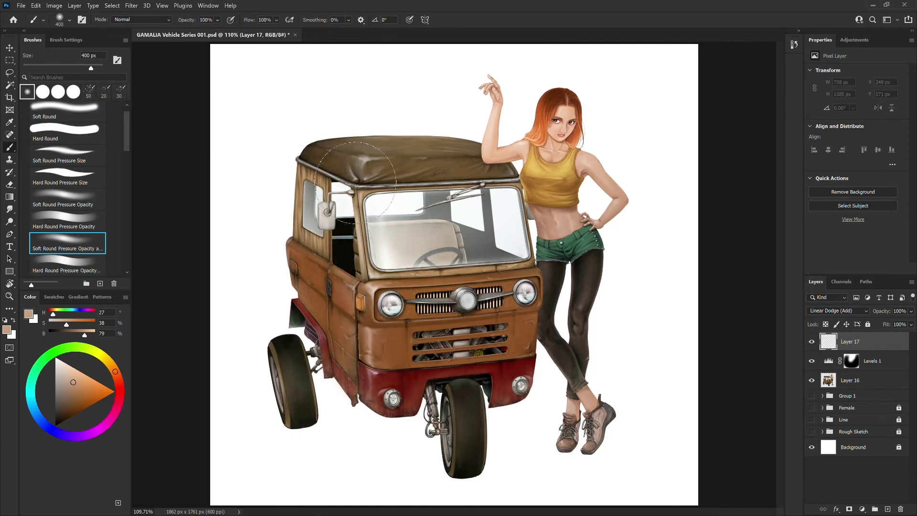
# - Clip Levels 1 and Layer 17 to Layer 16 and brush a large, soft glow across the vehicle's roof front
pyautogui.keyDown('alt'); pyautogui.click(833, 371); pyautogui.keyUp('alt')
pyautogui.keyDown('alt'); pyautogui.click(833, 351); pyautogui.keyUp('alt')
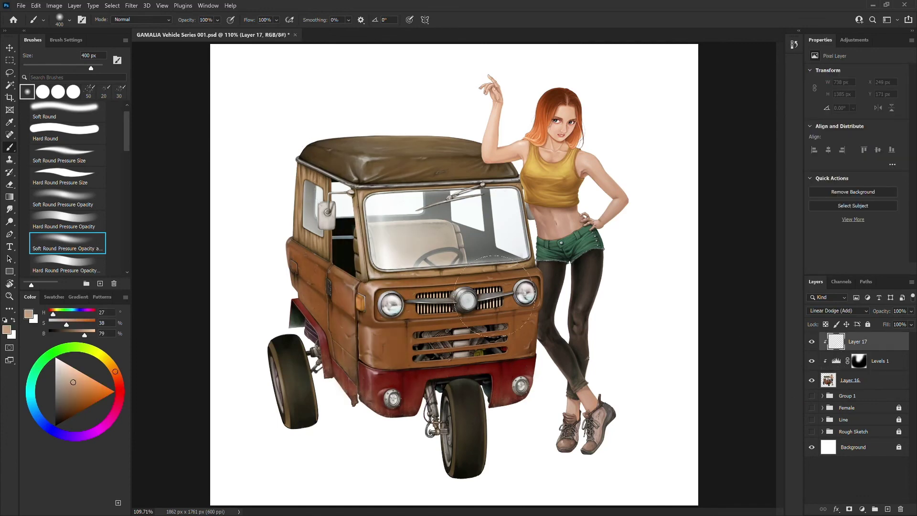
pyautogui.press(']')
pyautogui.press(']')
pyautogui.press(']')
pyautogui.press(']')
pyautogui.moveTo(370, 176)
pyautogui.mouseDown()
pyautogui.moveTo(410, 305)
pyautogui.moveTo(420, 180)
pyautogui.mouseUp()
# - Compare the whole painting with and without the roof glow on Layer 17
pyautogui.press('[')
pyautogui.press('[')
pyautogui.press('[')
pyautogui.press('[')
pyautogui.press('[')
pyautogui.press('[')
pyautogui.press('[')
pyautogui.press('[')
pyautogui.press('[')
pyautogui.hotkey('ctrl', '-')
pyautogui.hotkey('ctrl', '-')
pyautogui.click(812, 342)
pyautogui.click(812, 342)
pyautogui.click(812, 342)
pyautogui.click(812, 342)
pyautogui.hotkey('ctrl', '0')
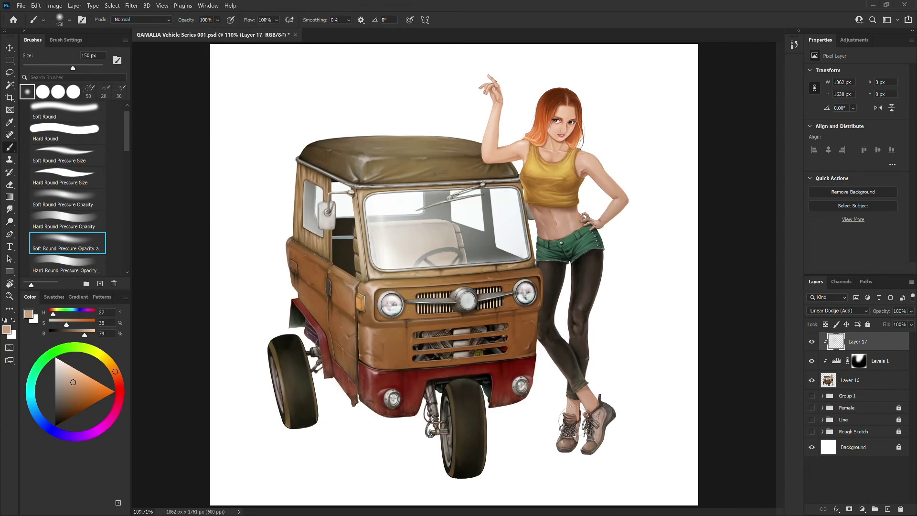
# - Reduce the brush to 60 px and compare the painting with and without the Levels adjustment
pyautogui.press('[')
pyautogui.press('[')
pyautogui.press('[')
pyautogui.press('[')
pyautogui.press('[')
pyautogui.press('[')
pyautogui.click(812, 362)
pyautogui.click(812, 361)
pyautogui.click(812, 361)
pyautogui.click(811, 361)
# - Add a new layer in Overlay mode clipped to the painting and brush saturated red onto the elbow of the woman's bent arm
pyautogui.click(888, 509)
pyautogui.click(838, 311)
pyautogui.click(841, 401)
pyautogui.click(122, 389)
pyautogui.moveTo(87, 381)
pyautogui.mouseDown()
pyautogui.moveTo(102, 377)
pyautogui.moveTo(107, 387)
pyautogui.mouseUp()
pyautogui.moveTo(626, 208); pyautogui.dragTo(627, 192)
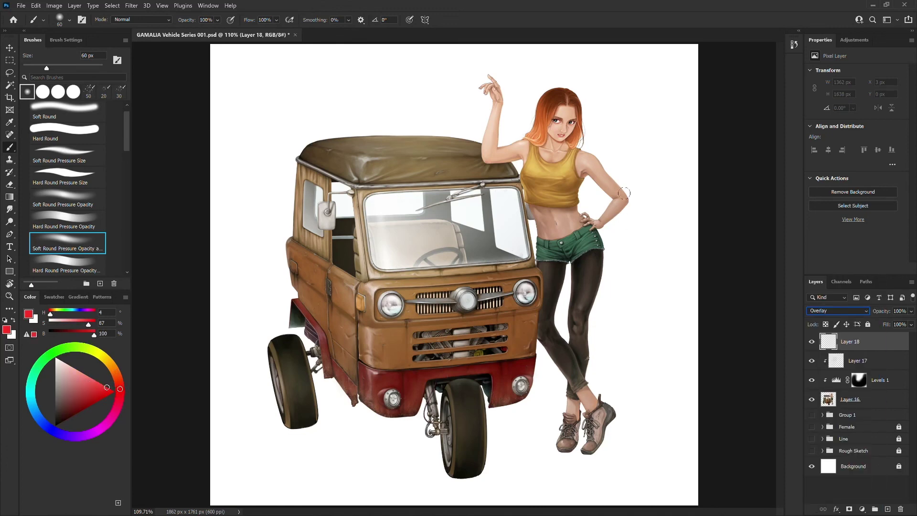
pyautogui.hotkey('ctrl', 'alt', 'g')
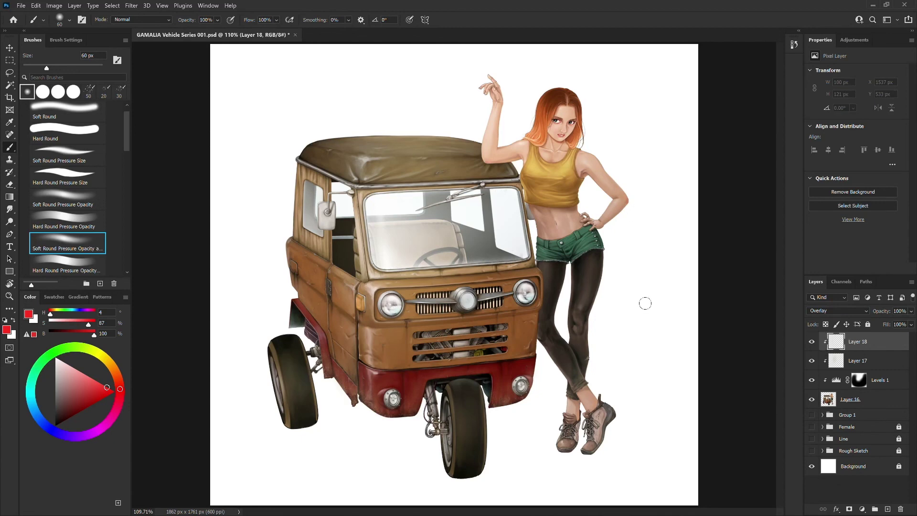
# - Add soft red tints to the woman's bent arm and face on the Overlay layer, then reduce the brush to 25 px
pyautogui.scroll(3, 567, 348)
pyautogui.moveTo(680, 185); pyautogui.dragTo(677, 163)
pyautogui.press('[')
pyautogui.moveTo(616, 157); pyautogui.dragTo(609, 256)
pyautogui.click(553, 154)
pyautogui.press('[')
pyautogui.press('[')
pyautogui.press('[')
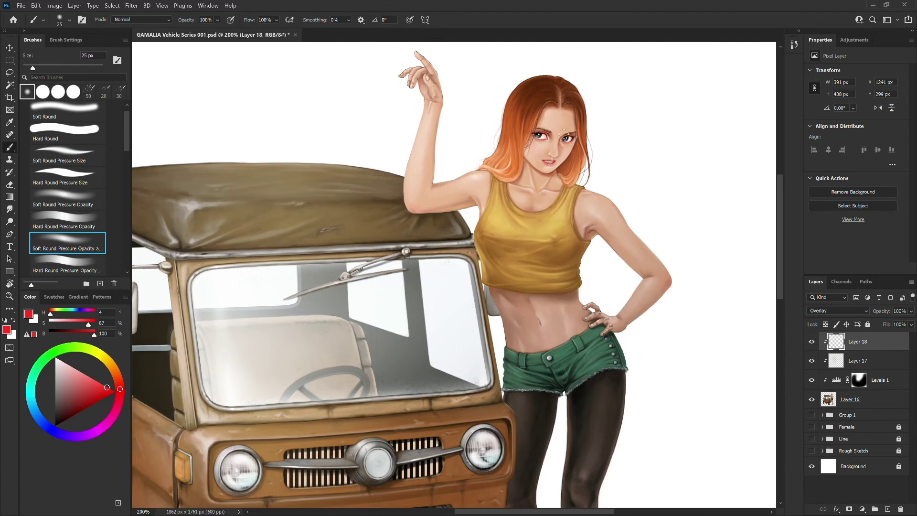
# - Tint the woman's raised hand and the elbow resting on the roof with soft red
pyautogui.press(']')
pyautogui.press(']')
pyautogui.press(']')
pyautogui.click(421, 77)
pyautogui.click(412, 204)
# - Tint the woman's front knee red with the 90 px brush, and try and undo the same tint on the ankle
pyautogui.moveTo(647, 455); pyautogui.dragTo(648, 253)
pyautogui.click(604, 303)
pyautogui.hotkey('ctrl', 'z')
pyautogui.click(593, 329)
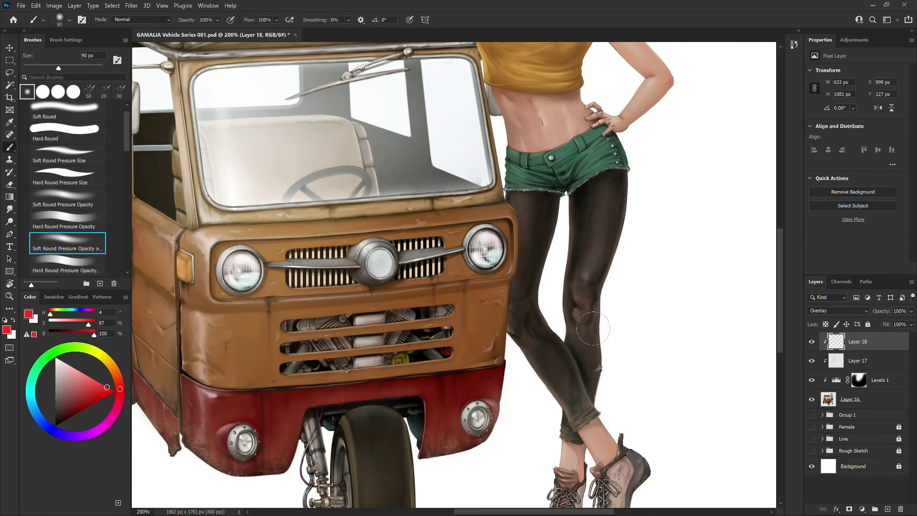
pyautogui.moveTo(649, 406); pyautogui.dragTo(635, 319)
pyautogui.click(617, 406)
pyautogui.hotkey('ctrl', 'z')
pyautogui.press('[')
pyautogui.press('[')
pyautogui.press('[')
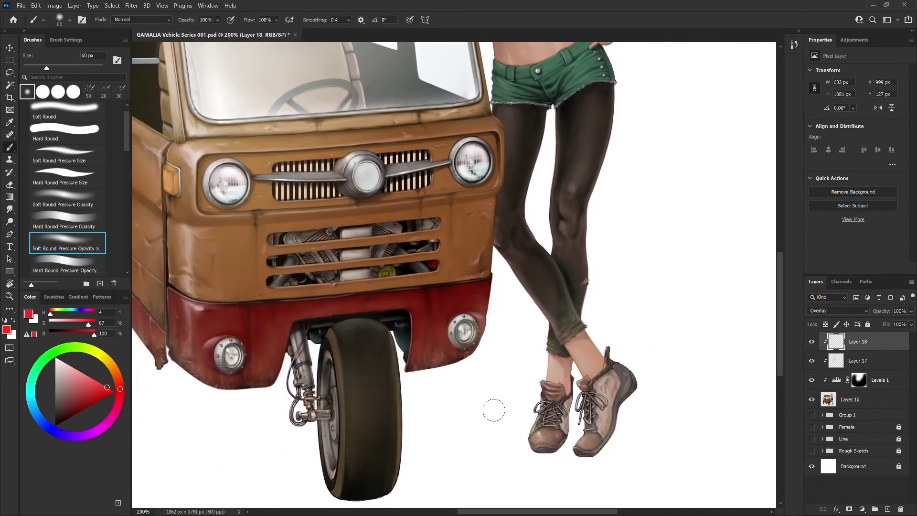
# - Darken the woman's thigh beside the vehicle with dark brown, using the Hard Round Pressure Opacity brush at 48% opacity and 45 px
pyautogui.click(65, 260)
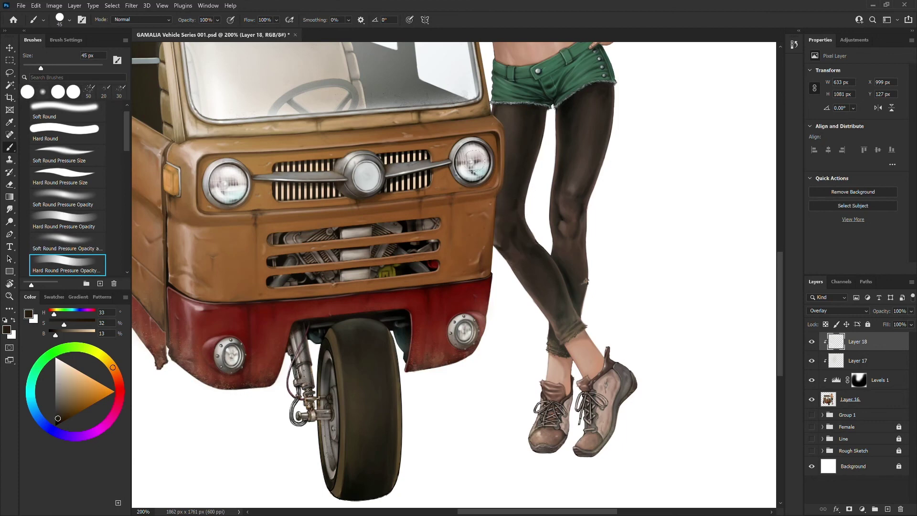
pyautogui.moveTo(185, 22)
pyautogui.mouseDown()
pyautogui.moveTo(156, 25)
pyautogui.moveTo(203, 22)
pyautogui.mouseUp()
pyautogui.press(']')
pyautogui.moveTo(644, 224); pyautogui.dragTo(658, 392)
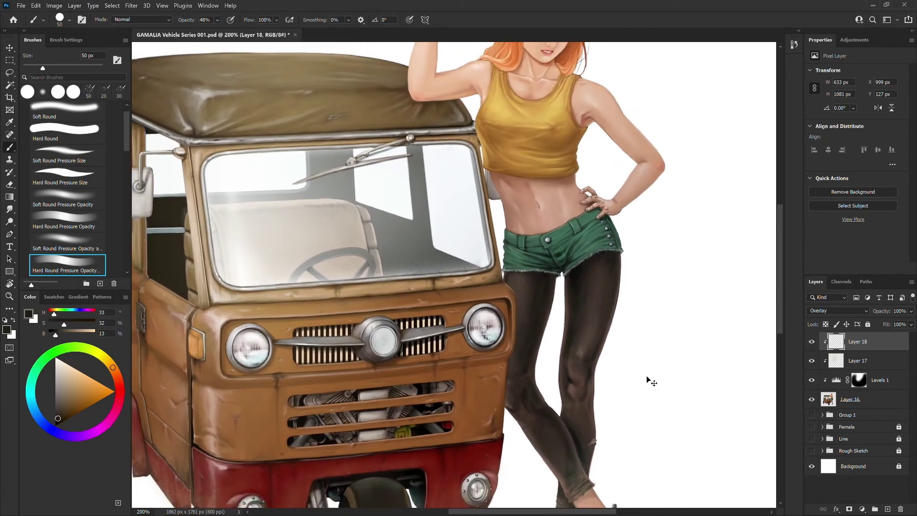
pyautogui.hotkey('ctrl', '1')
pyautogui.press('[')
pyautogui.moveTo(530, 273)
pyautogui.mouseDown()
pyautogui.moveTo(537, 337)
pyautogui.moveTo(544, 298)
pyautogui.mouseUp()
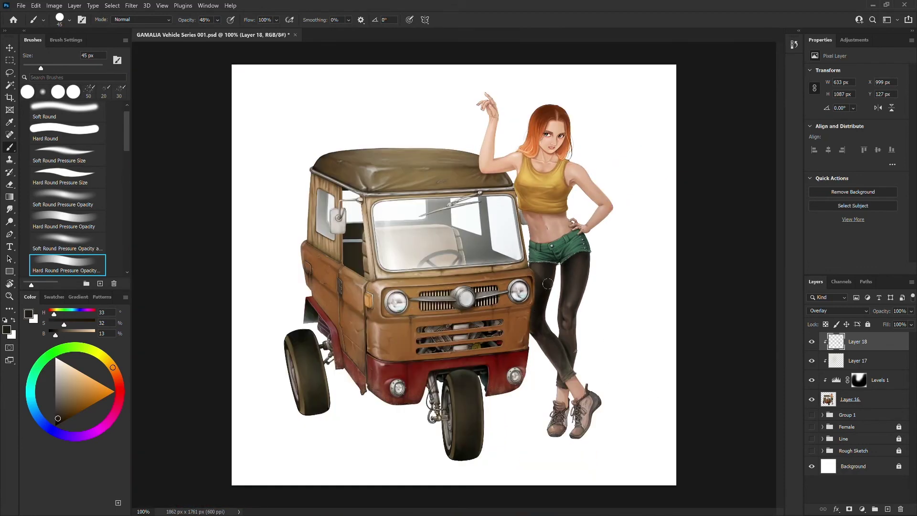
# - Erase the shading along the vehicle's edge beside the headlight with a 20 px hard eraser and switch to a 60 px soft eraser
pyautogui.scroll(1, 544, 298)
pyautogui.scroll(-3, 543, 310)
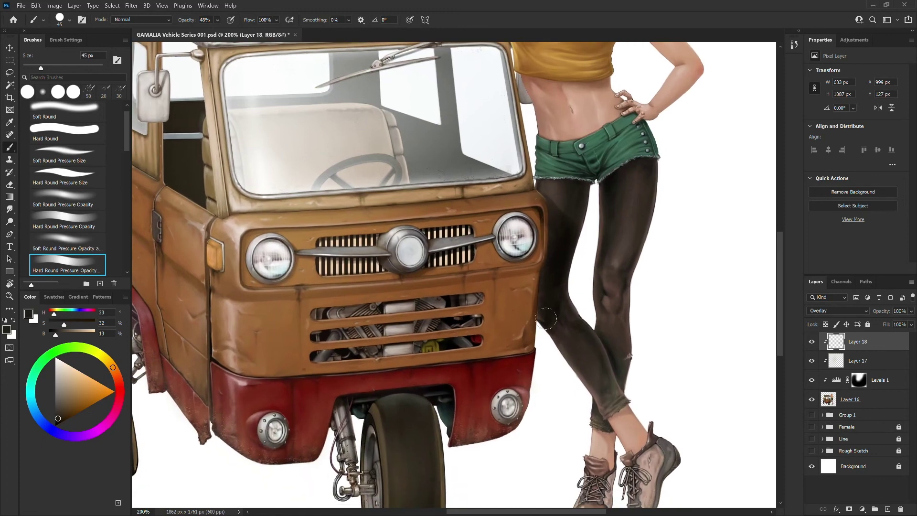
pyautogui.press('e')
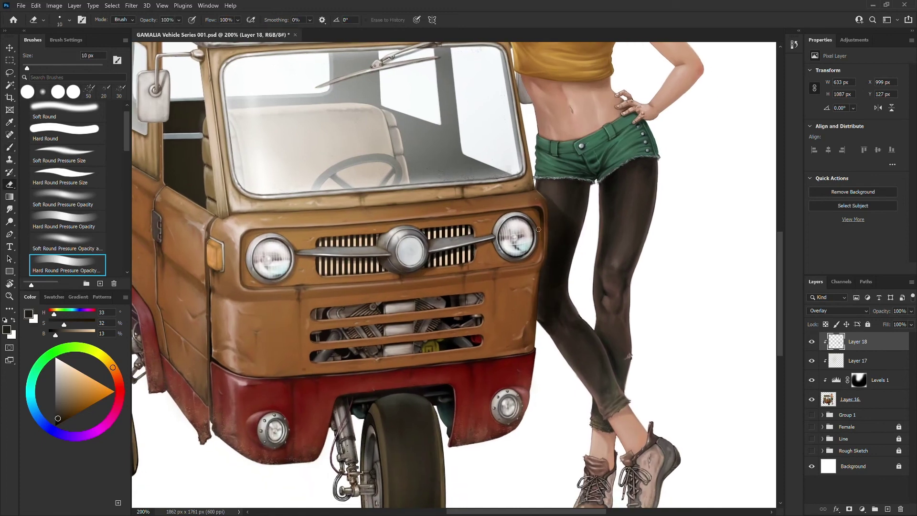
pyautogui.press(']')
pyautogui.moveTo(542, 221)
pyautogui.mouseDown()
pyautogui.moveTo(534, 308)
pyautogui.moveTo(527, 292)
pyautogui.mouseUp()
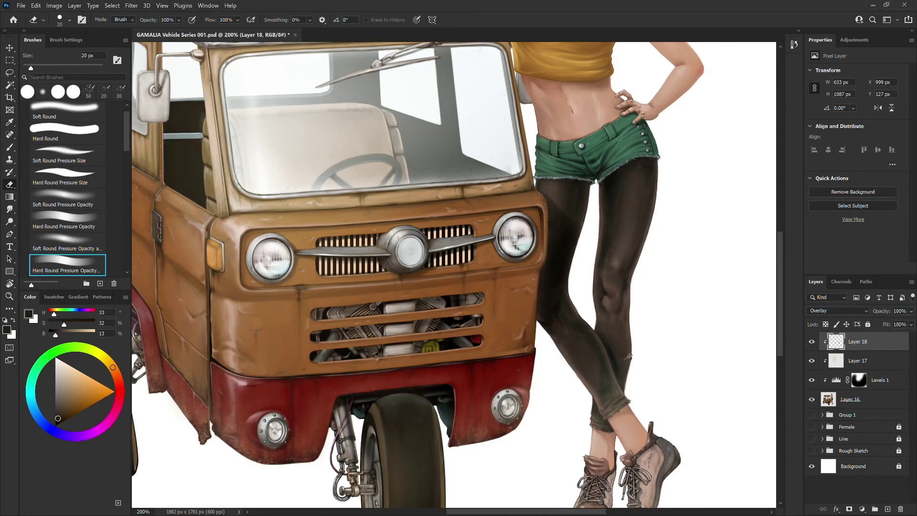
pyautogui.press(',')
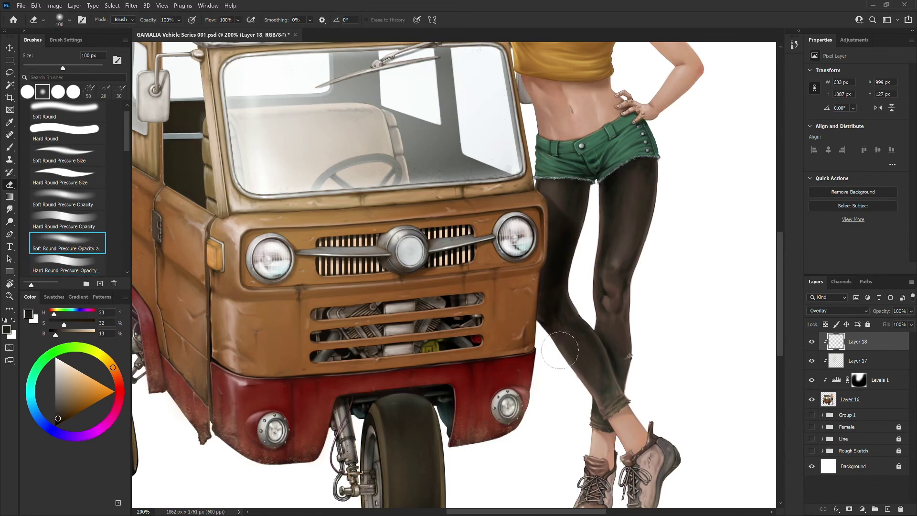
pyautogui.press('[')
pyautogui.press('[')
pyautogui.press('[')
pyautogui.press('[')
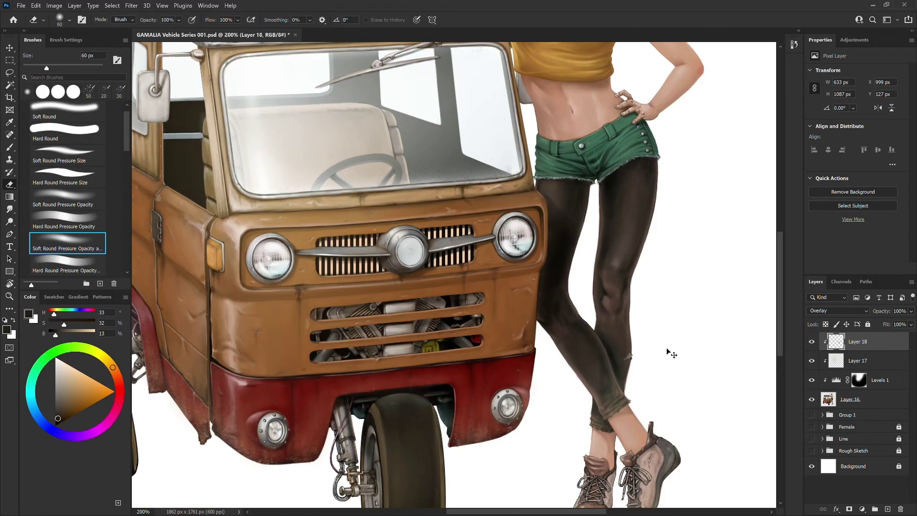
# - Shade the woman's legs beside the vehicle in default black with the soft brush at 48% opacity, reducing it to 40 px
pyautogui.hotkey('ctrl', '-')
pyautogui.hotkey('ctrl', '-')
pyautogui.hotkey('ctrl', '+')
pyautogui.press('d')
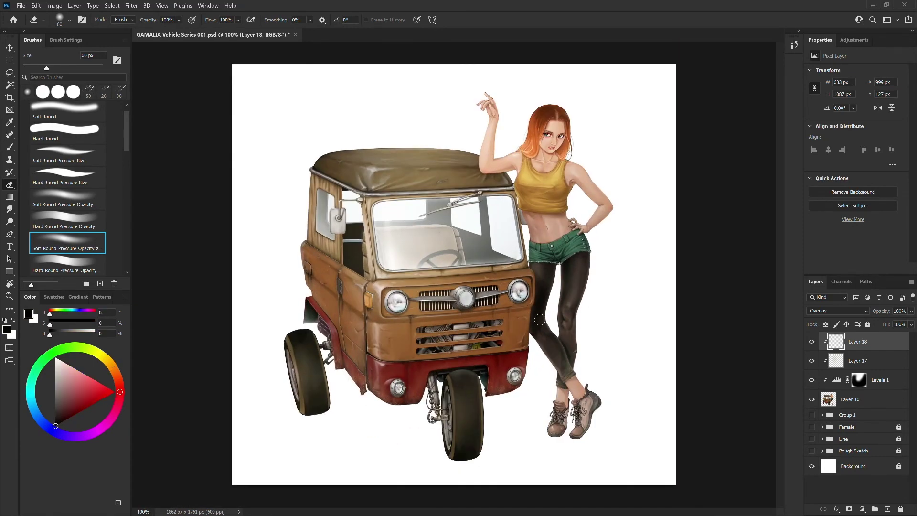
pyautogui.click(9, 147)
pyautogui.press('[')
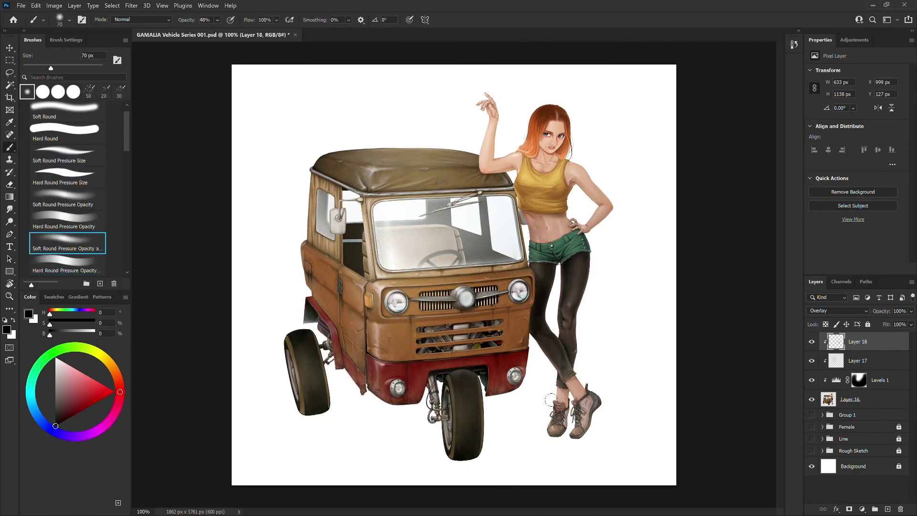
pyautogui.hotkey('ctrl', '+')
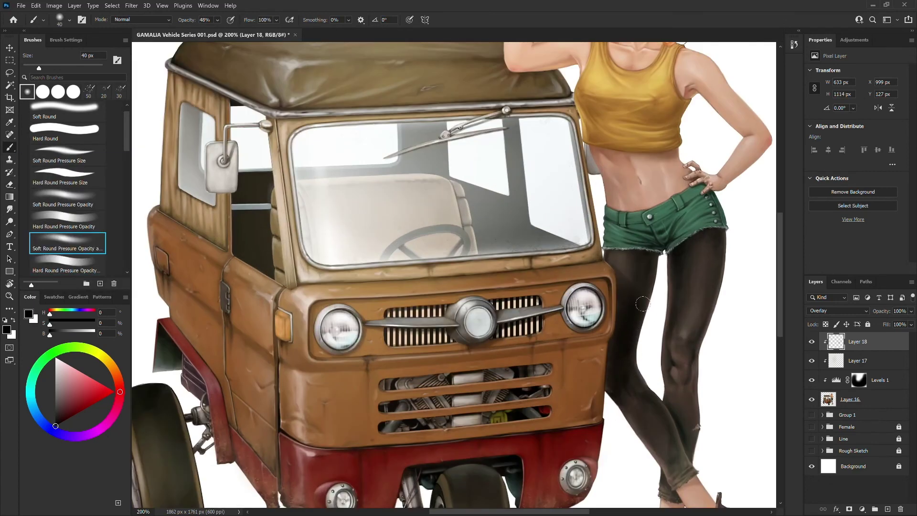
pyautogui.press('[')
pyautogui.hotkey('ctrl', '0')
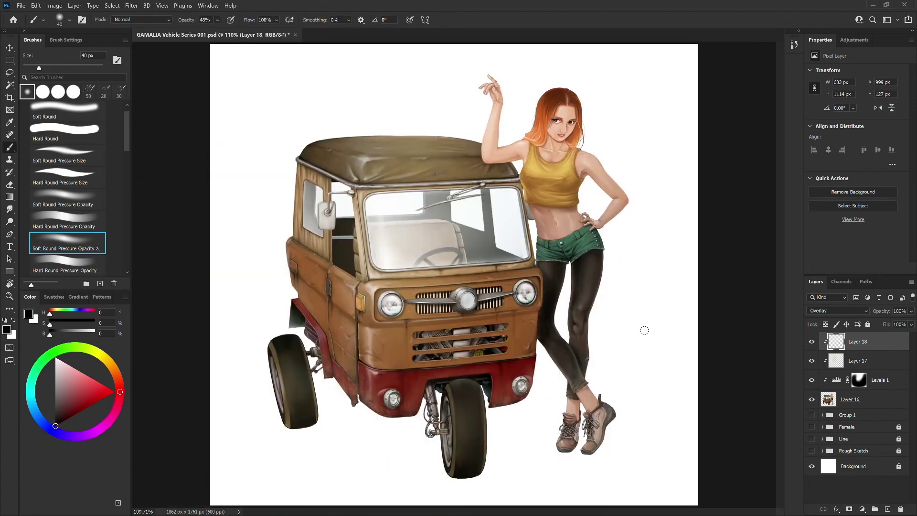
# - Reduce the soft brush to 10 px and darken the small mirror between the windshield and the woman's waist
pyautogui.hotkey('ctrl', '1')
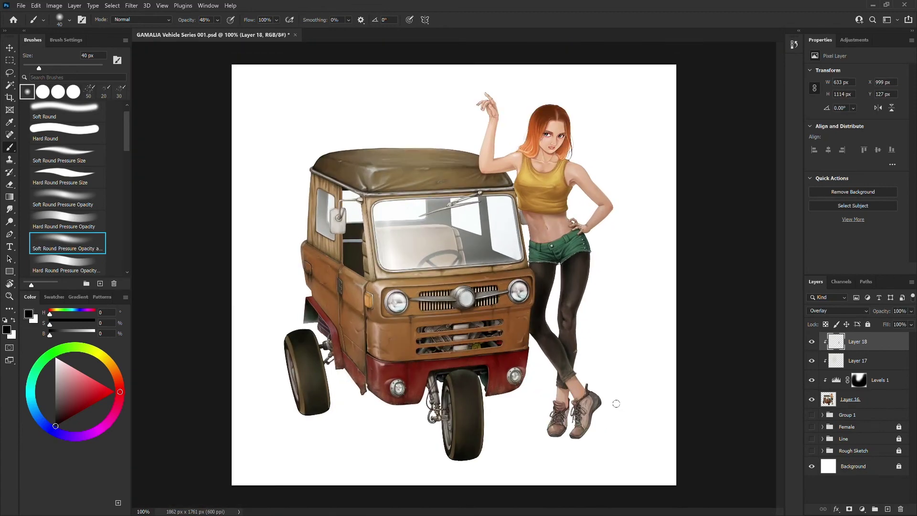
pyautogui.hotkey('ctrl', '+')
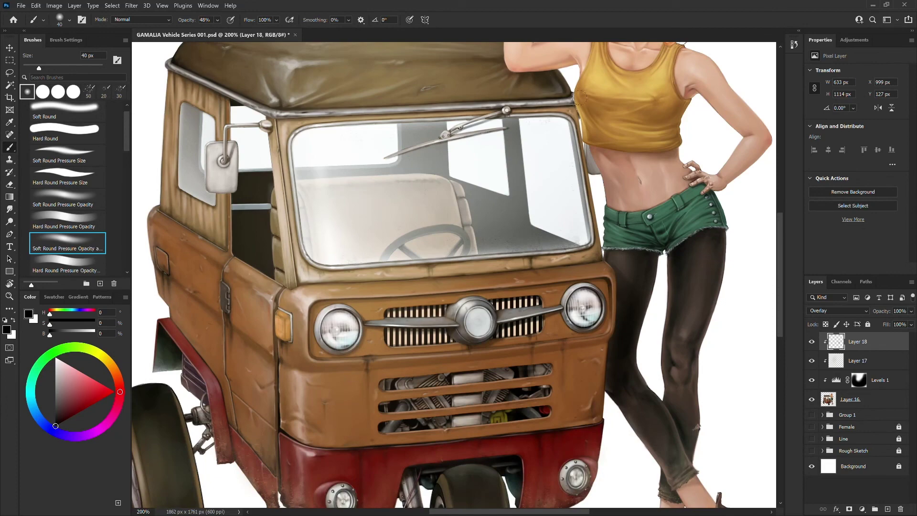
pyautogui.hotkey('ctrl', '-')
pyautogui.press('[')
pyautogui.press('[')
pyautogui.hotkey('ctrl', '+')
pyautogui.moveTo(593, 173)
pyautogui.mouseDown()
pyautogui.moveTo(625, 293)
pyautogui.moveTo(586, 145)
pyautogui.mouseUp()
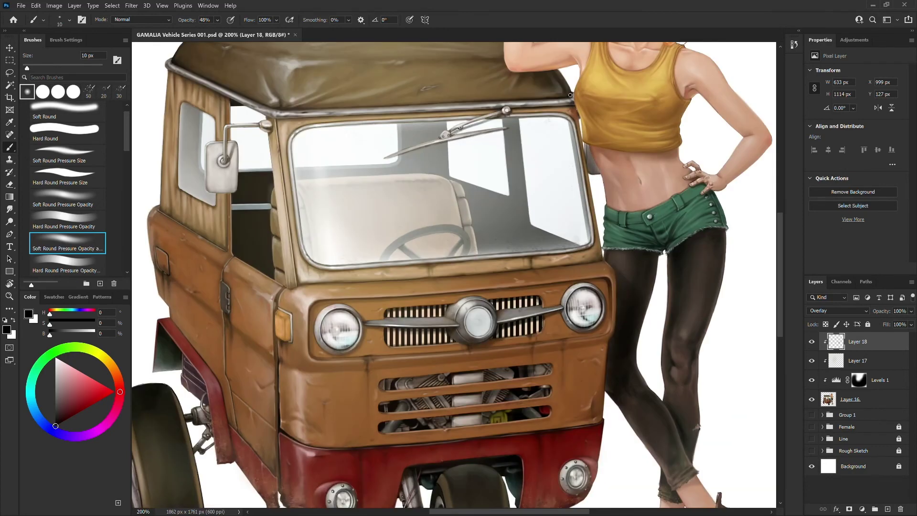
pyautogui.hotkey('ctrl', '-')
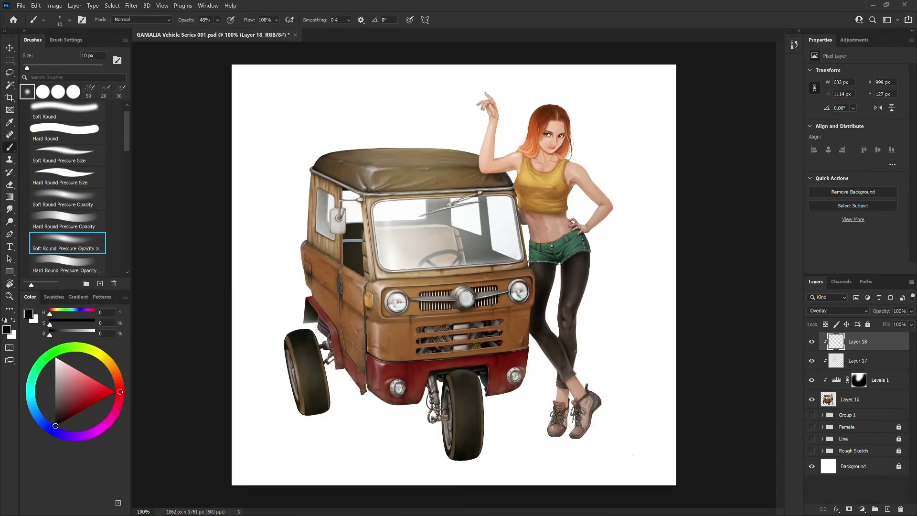
# - Deepen the soft black shading on the woman's waist and legs, enlarging the brush from 20 to 40 px
pyautogui.hotkey('ctrl', '+')
pyautogui.press(']')
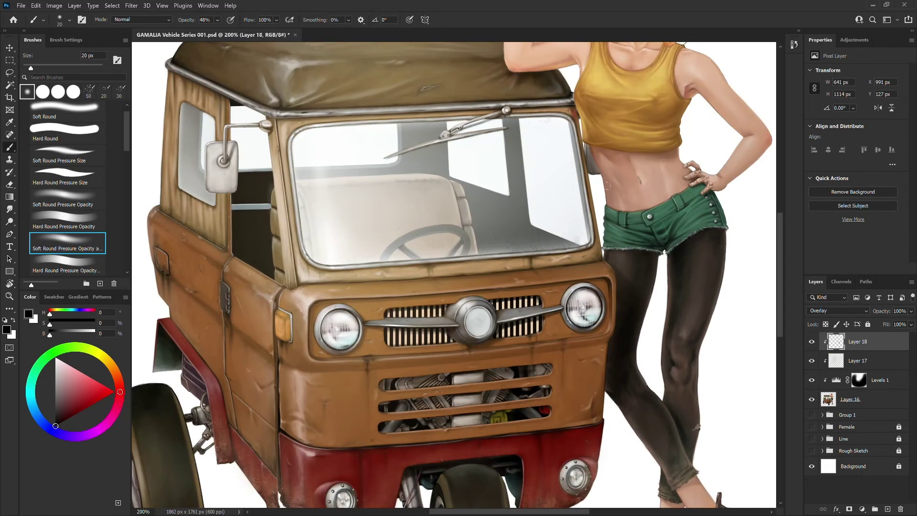
pyautogui.moveTo(715, 390); pyautogui.dragTo(653, 274)
pyautogui.press(']')
pyautogui.press(']')
pyautogui.press(']')
pyautogui.press(']')
pyautogui.hotkey('ctrl', '-')
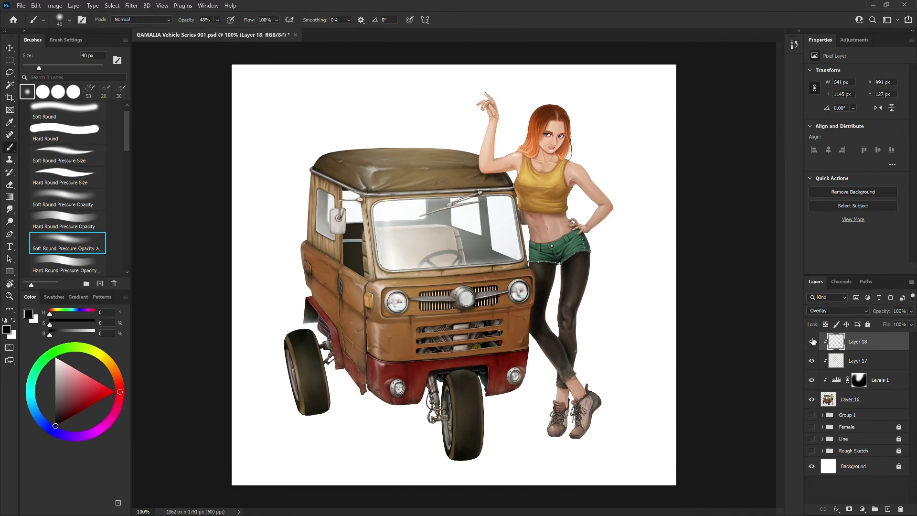
# - Compare the whole painting with and without Layer 18 and Layer 17 in turn
pyautogui.hotkey('ctrl', '0')
pyautogui.press(']')
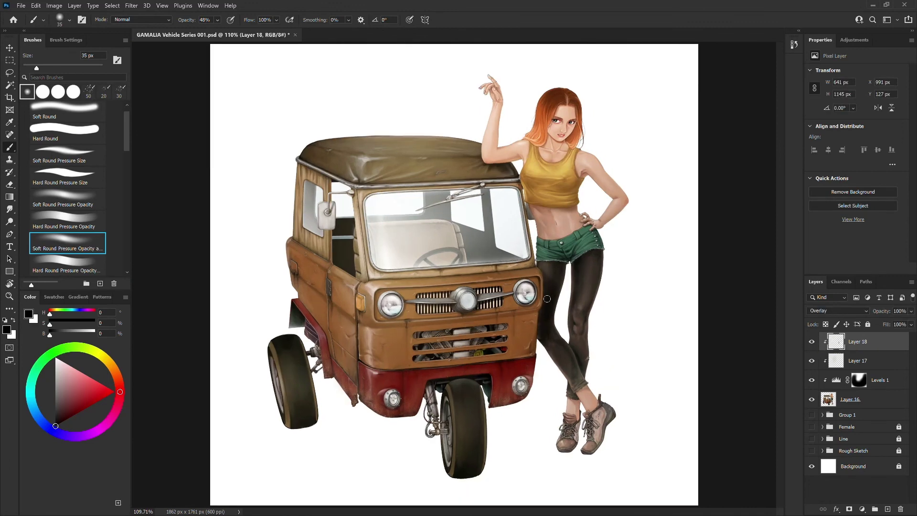
pyautogui.click(812, 342)
pyautogui.click(812, 342)
pyautogui.click(812, 361)
pyautogui.click(812, 361)
# - Add a clipped Curves adjustment with a shadow point and a highlight point at input 189, output 182, and compare its effect
pyautogui.click(854, 39)
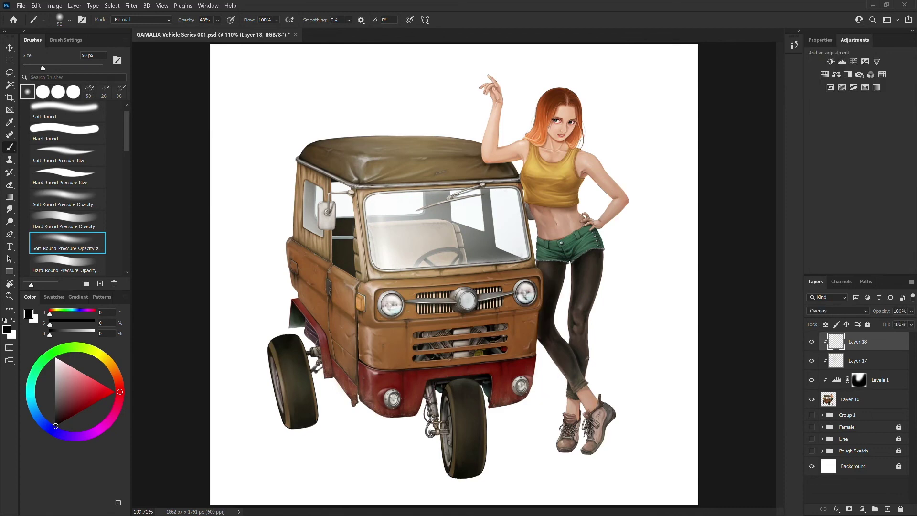
pyautogui.click(858, 69)
pyautogui.keyDown('alt'); pyautogui.click(832, 352); pyautogui.keyUp('alt')
pyautogui.moveTo(850, 146); pyautogui.dragTo(850, 147)
pyautogui.moveTo(883, 113); pyautogui.dragTo(883, 115)
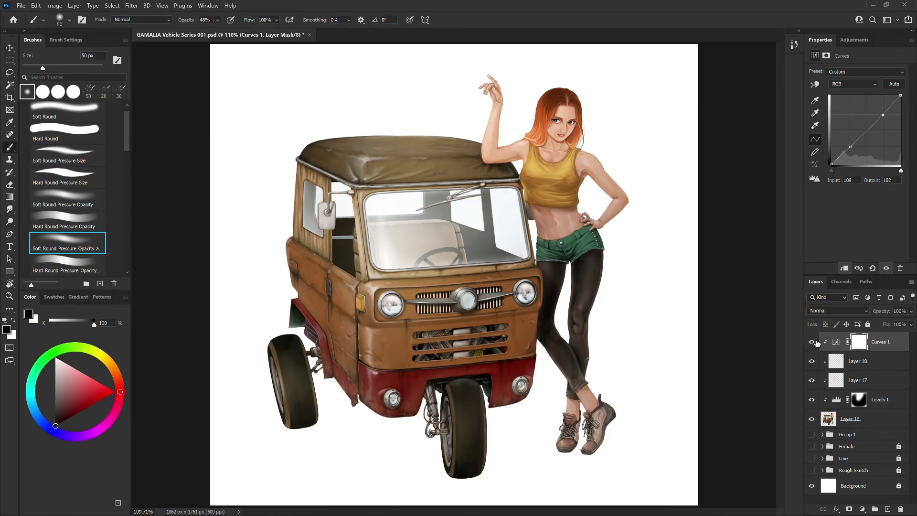
pyautogui.click(812, 341)
pyautogui.click(812, 341)
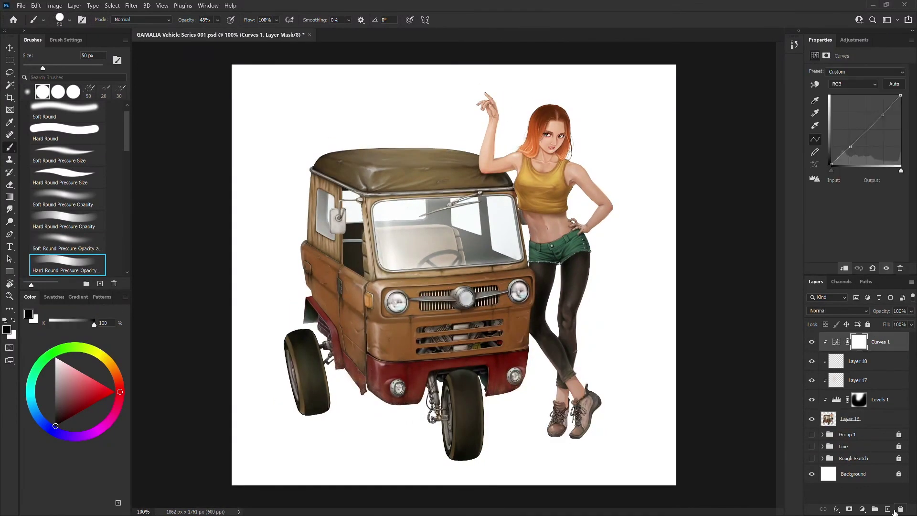
# - Add a new layer above Curves 1 and prepare white paint with the hard round brush at 9 px for the roof
pyautogui.click(887, 509)
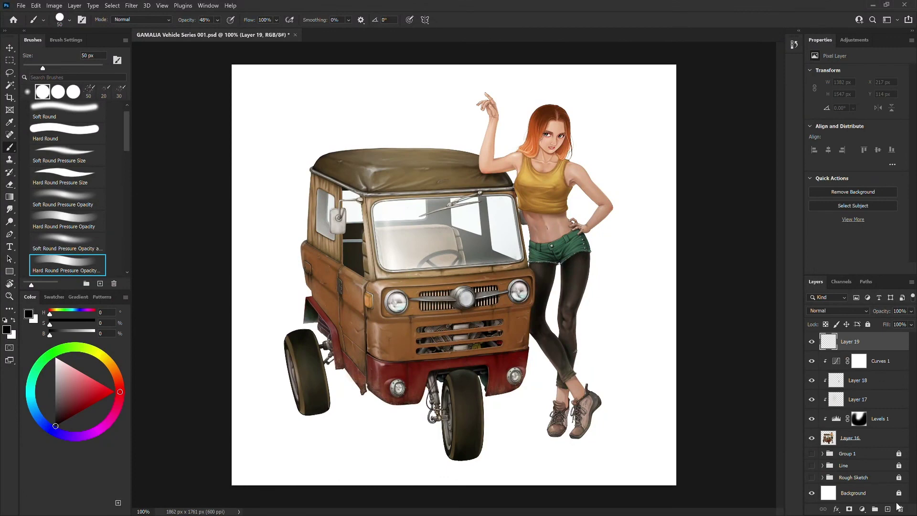
pyautogui.hotkey('ctrl', '+')
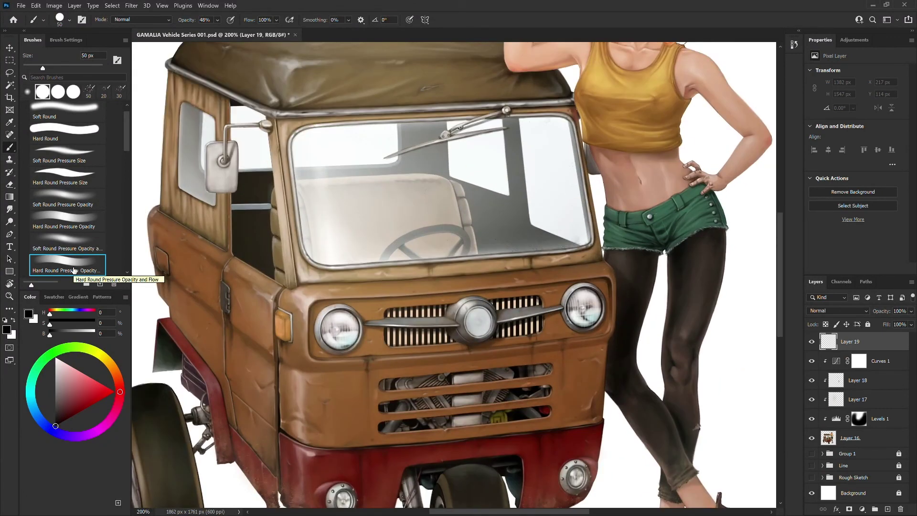
pyautogui.press('x')
pyautogui.moveTo(292, 67); pyautogui.dragTo(352, 160)
pyautogui.press('[')
pyautogui.press('[')
pyautogui.press('[')
pyautogui.press('[')
pyautogui.press('[')
pyautogui.press('[')
pyautogui.press('[')
pyautogui.press('[')
pyautogui.press('[')
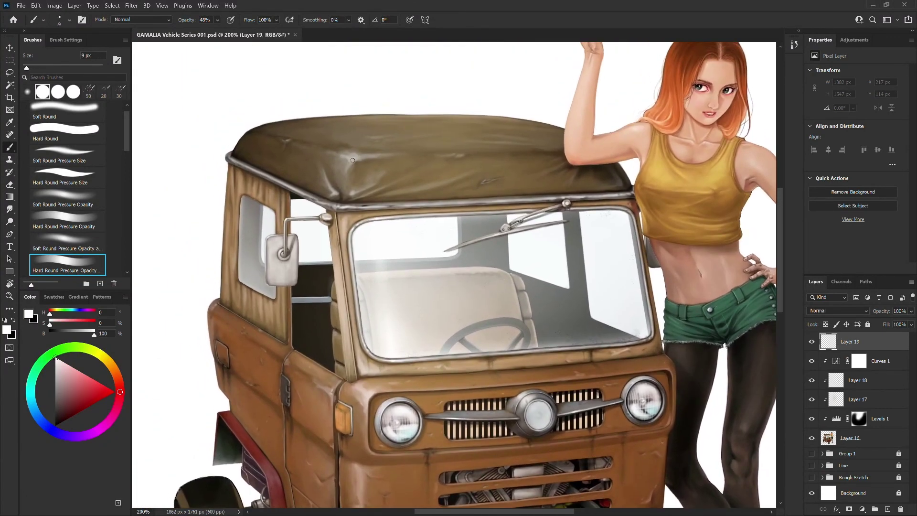
# - Try a white highlight dot on the roof's front corner with the 6 px brush, undo it and raise the brush opacity
pyautogui.hotkey('ctrl', '0')
pyautogui.press('[')
pyautogui.click(366, 160)
pyautogui.press('0')
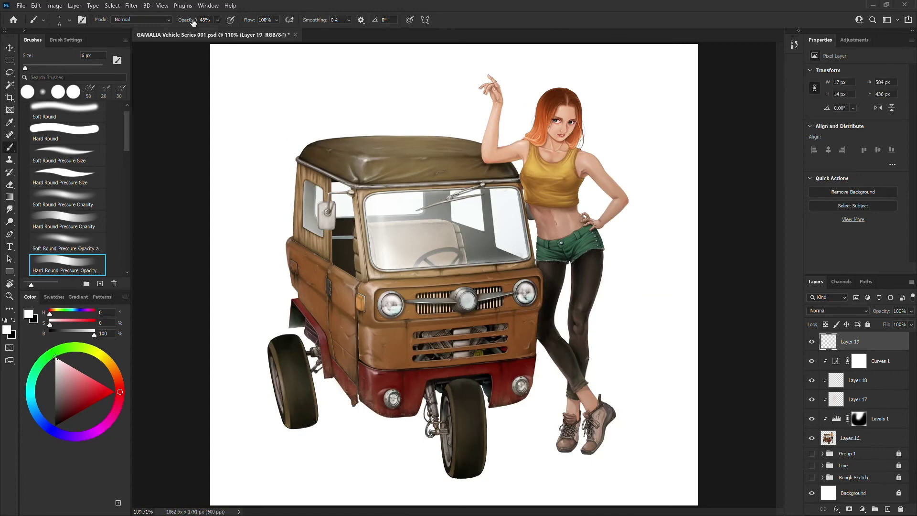
pyautogui.hotkey('ctrl', 'z')
# - Paint small white highlights on the roof's front corner and folds, then switch to the soft round brush at 25 px
pyautogui.click(365, 160)
pyautogui.press(']')
pyautogui.press(']')
pyautogui.moveTo(366, 158); pyautogui.dragTo(365, 162)
pyautogui.moveTo(365, 174); pyautogui.dragTo(365, 179)
pyautogui.press('[')
pyautogui.moveTo(359, 158); pyautogui.dragTo(330, 150)
pyautogui.press(',')
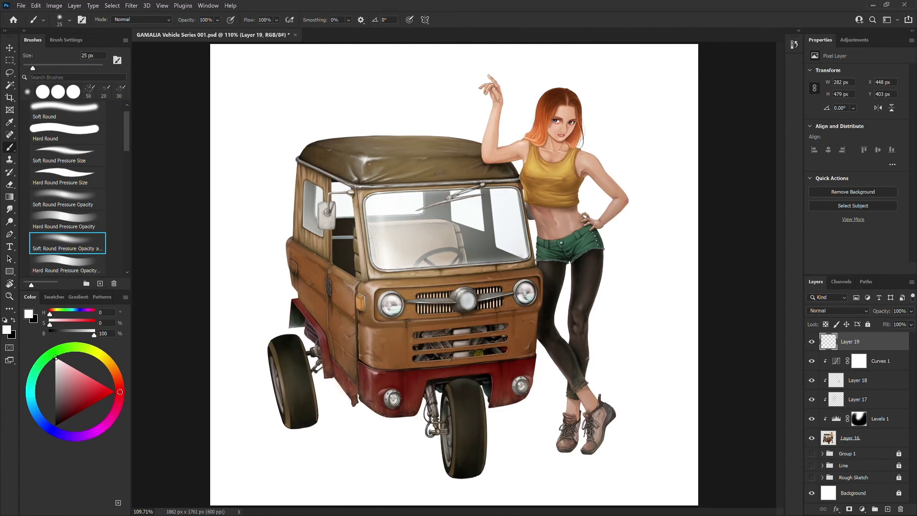
# - Paint white edge highlights on the vehicle's front corner beside the turn signal with the hard round brush, ending at 2 px
pyautogui.press('.')
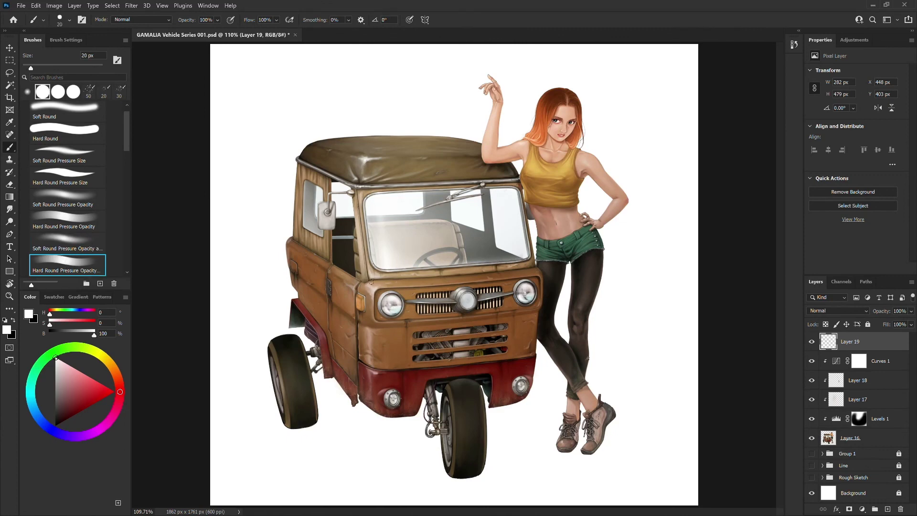
pyautogui.press('[')
pyautogui.press('[')
pyautogui.press('[')
pyautogui.press('[')
pyautogui.press('[')
pyautogui.click(372, 284)
pyautogui.press(']')
pyautogui.press(']')
pyautogui.moveTo(374, 290); pyautogui.dragTo(374, 304)
pyautogui.press('[')
pyautogui.press('[')
# - Paint a thin white highlight on the front panel's outer corner beside the woman's leg with the 2 px brush
pyautogui.hotkey('ctrl', '=')
pyautogui.hotkey('ctrl', '=')
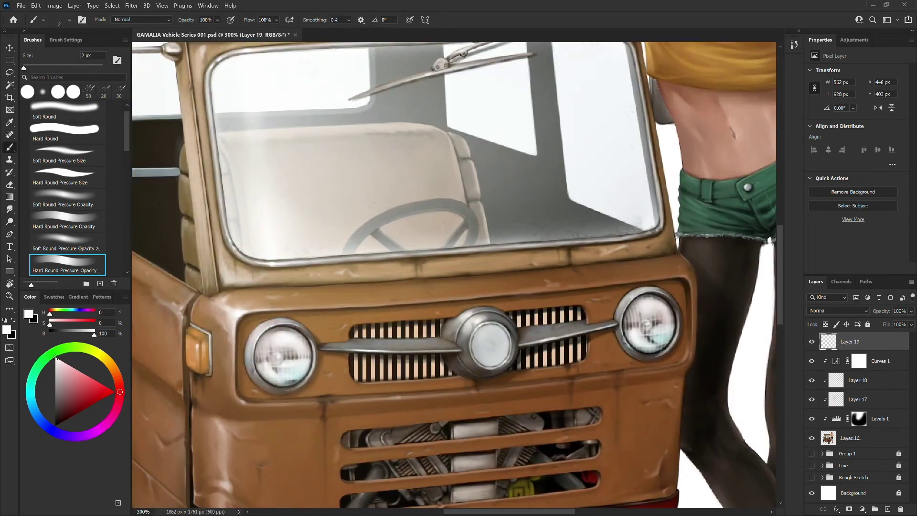
pyautogui.hotkey('ctrl', '-')
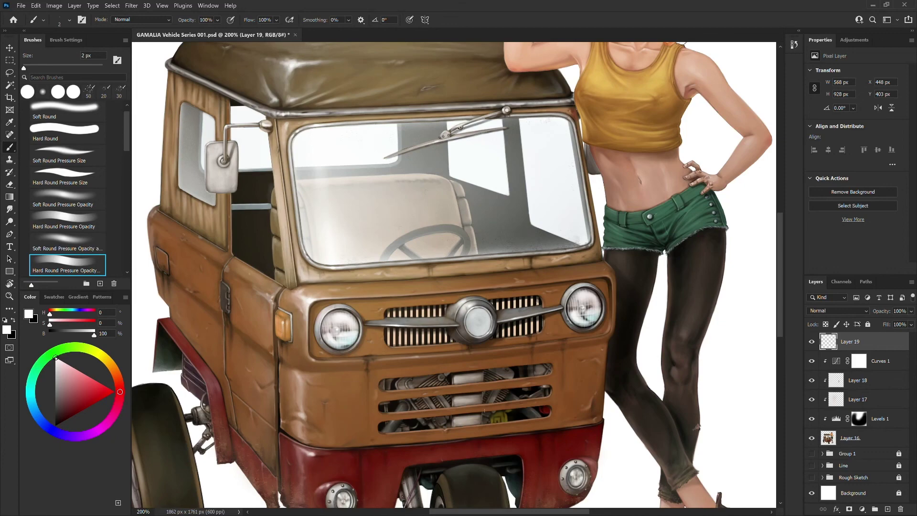
pyautogui.moveTo(609, 300); pyautogui.dragTo(600, 318)
pyautogui.hotkey('ctrl', '-')
pyautogui.hotkey('ctrl', '-')
pyautogui.hotkey('ctrl', '-')
pyautogui.hotkey('ctrl', '+')
pyautogui.hotkey('ctrl', '+')
pyautogui.hotkey('ctrl', '+')
pyautogui.press(']')
pyautogui.press(']')
pyautogui.press('[')
pyautogui.press('h')
pyautogui.moveTo(329, 338); pyautogui.dragTo(356, 414)
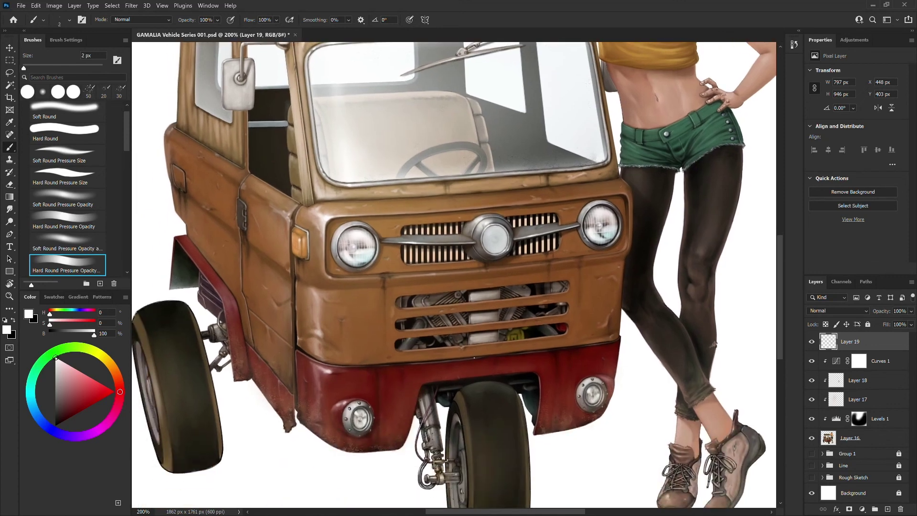
# - Trace the front panel's outer edge beside the headlight with fine white rim-light strokes, undoing the strokes that miss
pyautogui.hotkey('ctrl', '-')
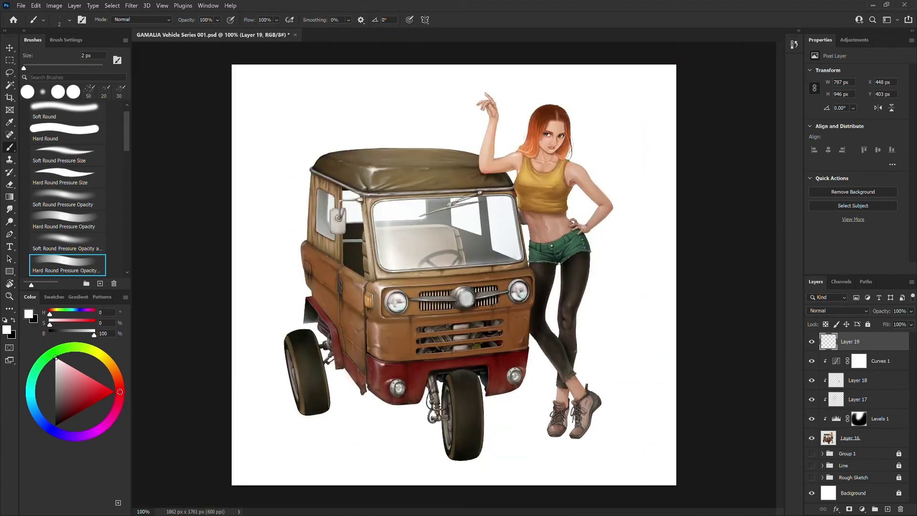
pyautogui.press(']')
pyautogui.press(']')
pyautogui.press(']')
pyautogui.hotkey('ctrl', '+')
pyautogui.moveTo(449, 435); pyautogui.dragTo(452, 289)
pyautogui.press('[')
pyautogui.press('[')
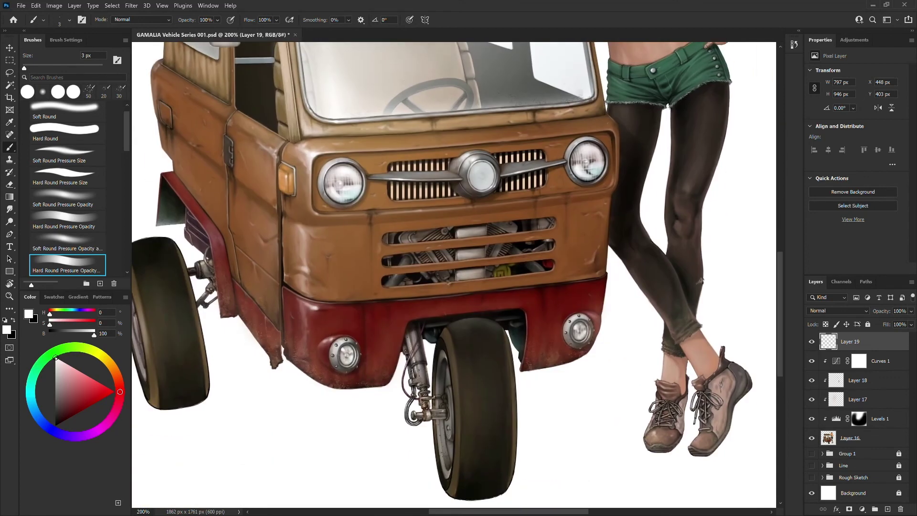
pyautogui.moveTo(619, 385); pyautogui.dragTo(492, 486)
pyautogui.hotkey('ctrl', '+')
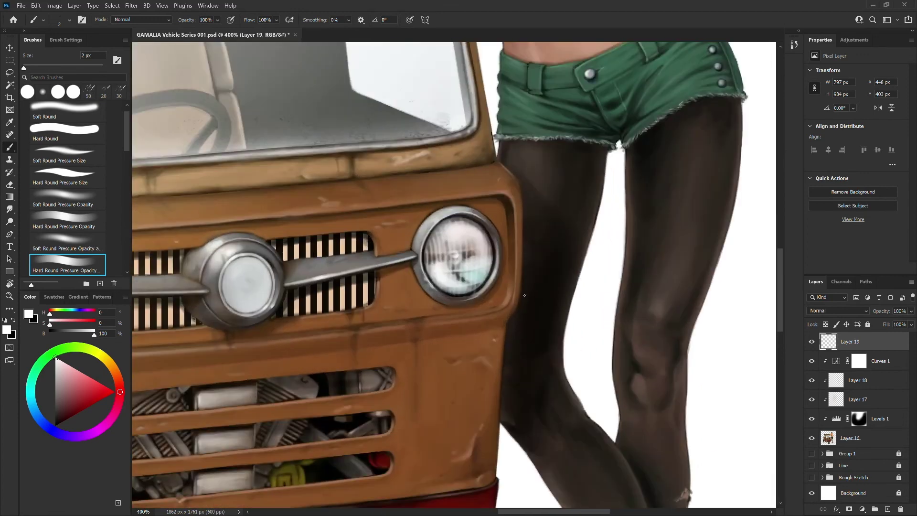
pyautogui.moveTo(521, 187); pyautogui.dragTo(522, 200)
pyautogui.hotkey('ctrl', 'z')
pyautogui.moveTo(503, 166)
pyautogui.mouseDown()
pyautogui.moveTo(522, 201)
pyautogui.moveTo(521, 239)
pyautogui.mouseUp()
pyautogui.moveTo(521, 290); pyautogui.dragTo(508, 324)
pyautogui.press('space')
pyautogui.moveTo(504, 175); pyautogui.dragTo(515, 185)
pyautogui.hotkey('ctrl', 'z')
pyautogui.hotkey('ctrl', '-')
pyautogui.hotkey('ctrl', '-')
pyautogui.hotkey('ctrl', '-')
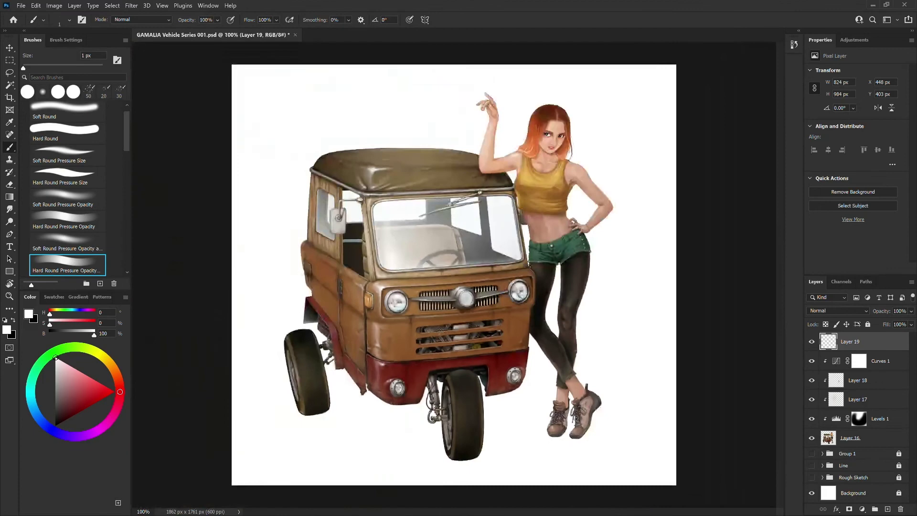
# - Reinforce the rim highlight on the front panel's edge next to the woman's thigh with the 1 px white brush
pyautogui.hotkey('ctrl', '+')
pyautogui.moveTo(637, 421); pyautogui.dragTo(578, 310)
pyautogui.hotkey('ctrl', '+')
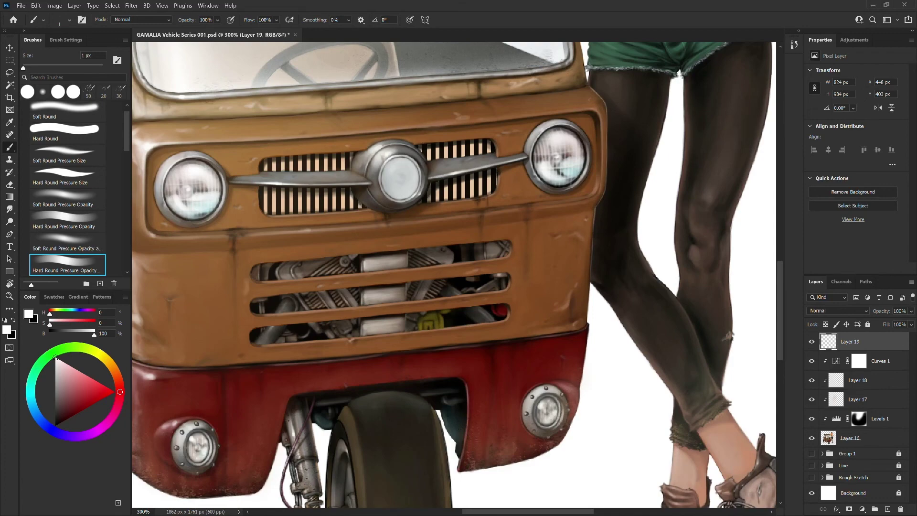
pyautogui.moveTo(607, 129); pyautogui.dragTo(607, 151)
pyautogui.hotkey('ctrl', '-')
pyautogui.hotkey('ctrl', '-')
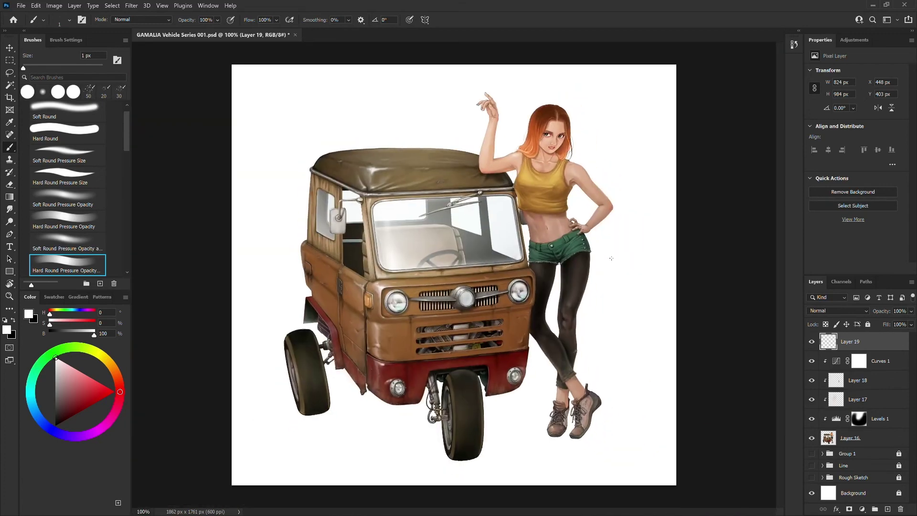
# - Add small white highlights on the rear wheel and on the woman's legs and shoes, raising the brush to 3 px
pyautogui.hotkey('ctrl', '+')
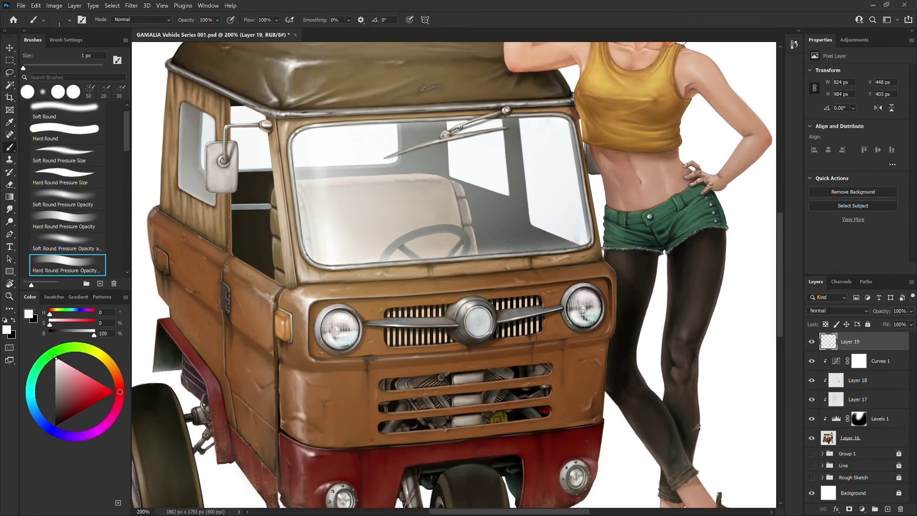
pyautogui.moveTo(596, 233); pyautogui.dragTo(551, 112)
pyautogui.moveTo(588, 303); pyautogui.dragTo(626, 246)
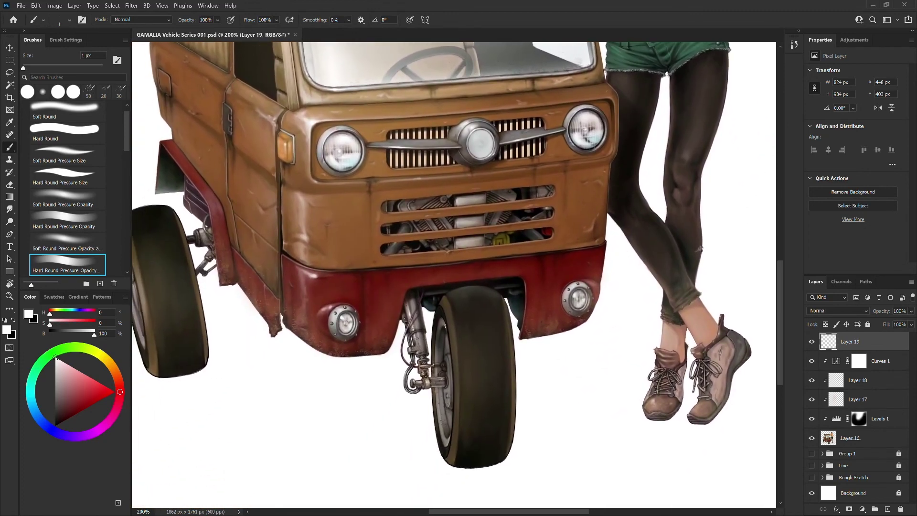
pyautogui.moveTo(444, 326); pyautogui.dragTo(510, 300)
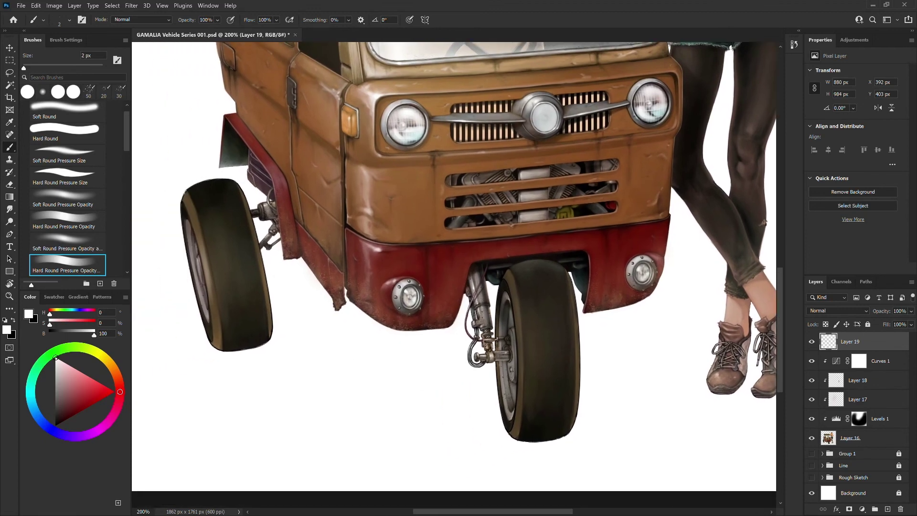
pyautogui.moveTo(645, 311); pyautogui.dragTo(463, 422)
pyautogui.press(']')
pyautogui.press(']')
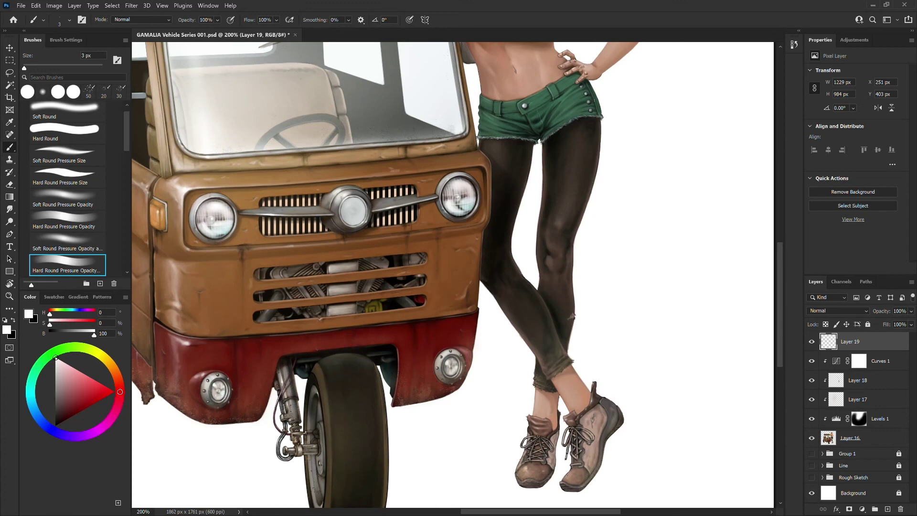
# - Dot a tiny white highlight on the woman's eye with the 1 px brush and review the whole painting
pyautogui.moveTo(648, 142); pyautogui.dragTo(627, 268)
pyautogui.hotkey('ctrl', '+')
pyautogui.hotkey('ctrl', '+')
pyautogui.click(505, 103)
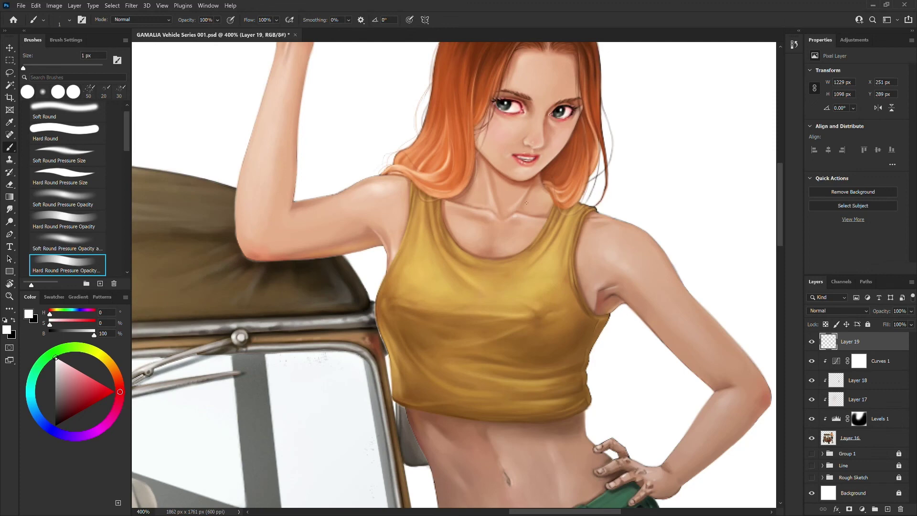
pyautogui.hotkey('ctrl', '-')
pyautogui.hotkey('ctrl', '-')
pyautogui.moveTo(606, 438); pyautogui.dragTo(631, 322)
pyautogui.press(']')
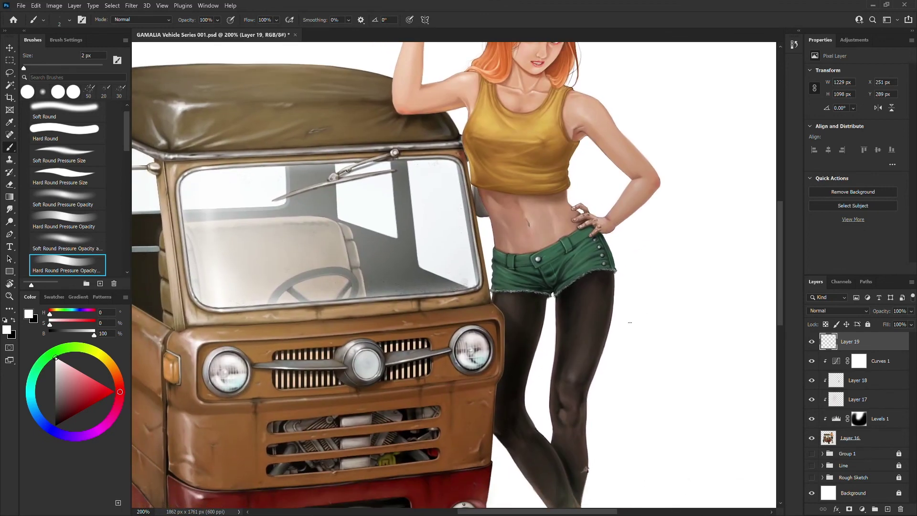
pyautogui.scroll(-1, 629, 322)
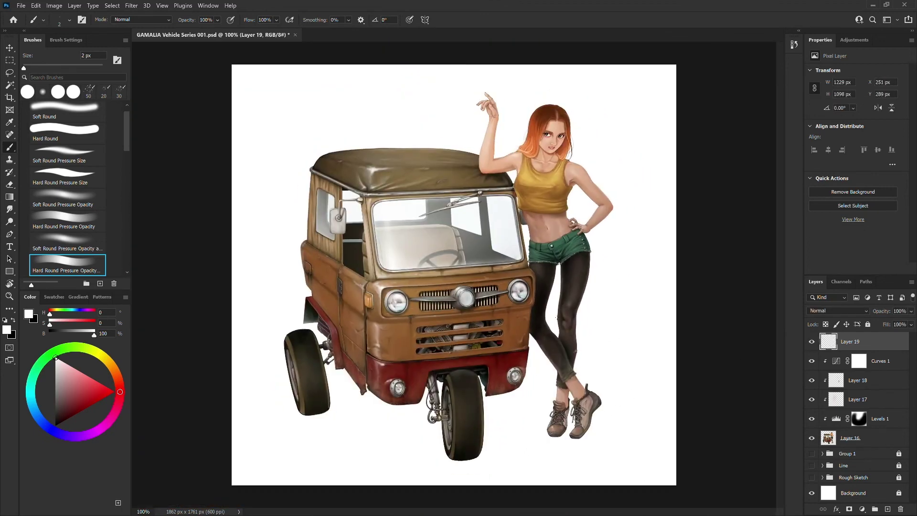
pyautogui.scroll(1, 655, 269)
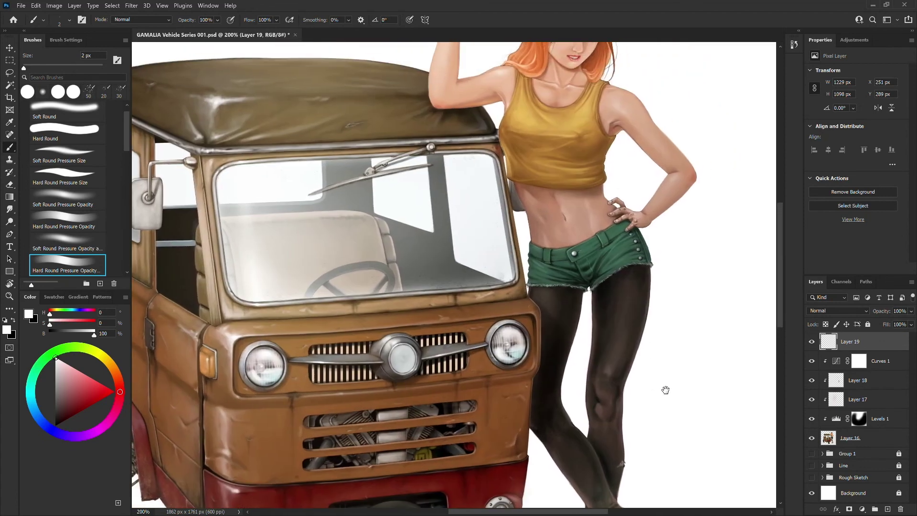
# - Select Layer 18 and hide Curves 1 and Layer 19
pyautogui.click(812, 381)
pyautogui.click(812, 380)
pyautogui.click(819, 381)
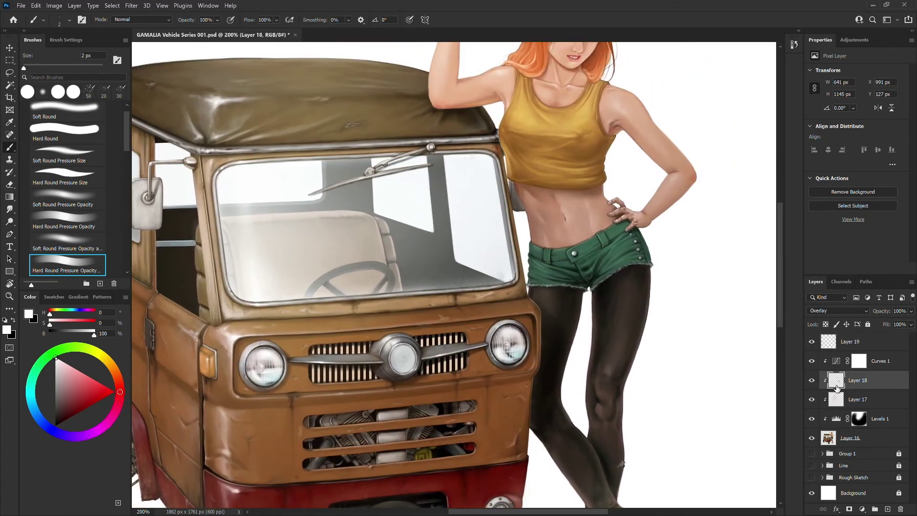
pyautogui.click(811, 361)
pyautogui.click(812, 341)
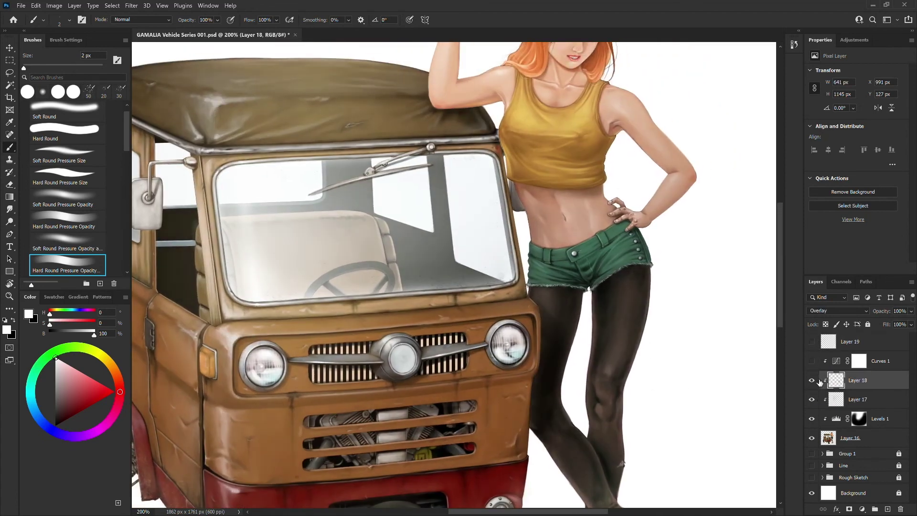
# - Shade the woman's waist beside the vehicle on Layer 18 in black with the soft round pressure opacity brush at 40 px
pyautogui.click(76, 244)
pyautogui.press(']')
pyautogui.press(']')
pyautogui.press(']')
pyautogui.press(']')
pyautogui.press(']')
pyautogui.press(']')
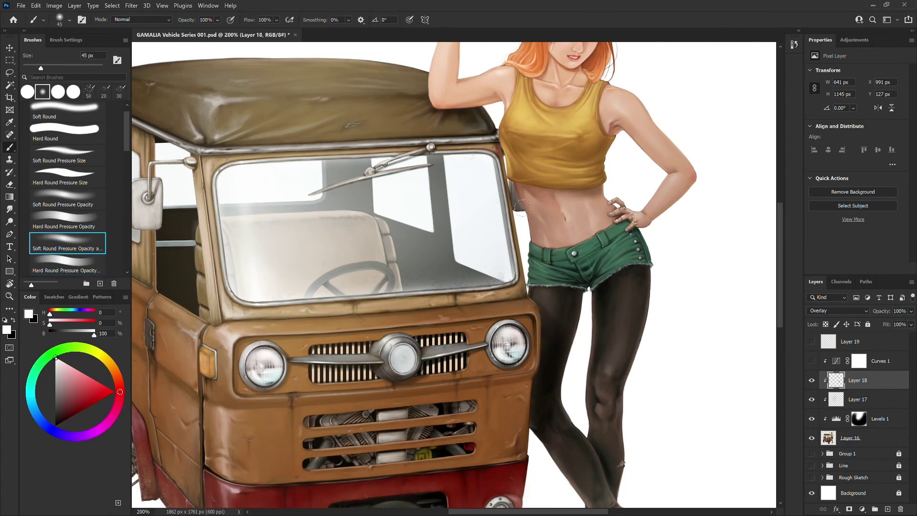
pyautogui.press('x')
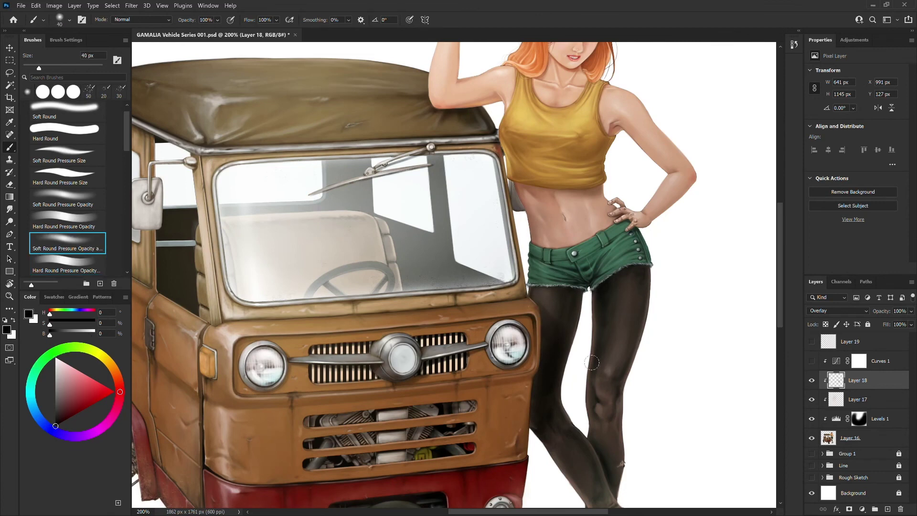
pyautogui.moveTo(527, 213); pyautogui.dragTo(537, 245)
# - Show Curves 1 and Layer 19 again and make Layer 19 the active layer
pyautogui.press('[')
pyautogui.moveTo(812, 361); pyautogui.dragTo(812, 342)
pyautogui.hotkey('ctrl', '0')
pyautogui.press('[')
pyautogui.hotkey('ctrl', '+')
pyautogui.moveTo(688, 281); pyautogui.dragTo(558, 348)
pyautogui.click(830, 349)
# - Switch to white with the Hard Round Pressure Size brush at 1 px for fine highlights around the woman's waist
pyautogui.hotkey('ctrl', '+')
pyautogui.click(75, 177)
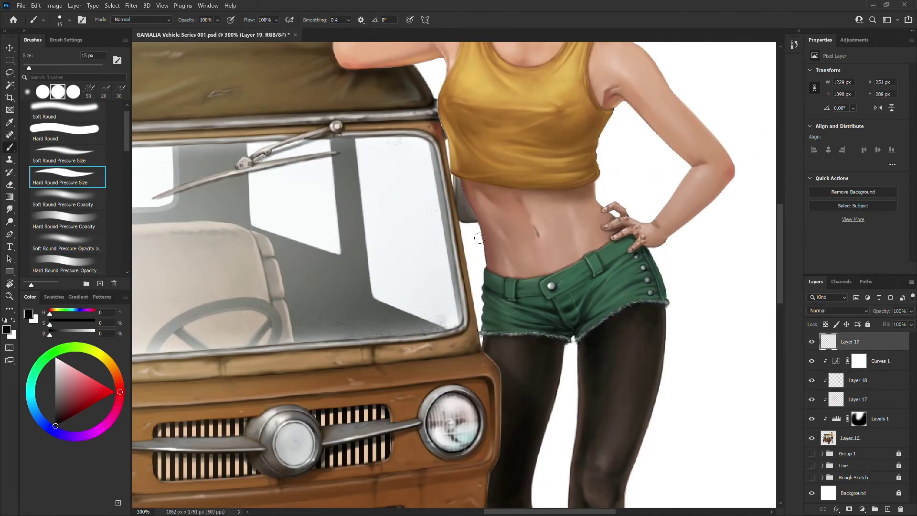
pyautogui.press('x')
pyautogui.press('[')
pyautogui.press('[')
pyautogui.press('[')
pyautogui.press(']')
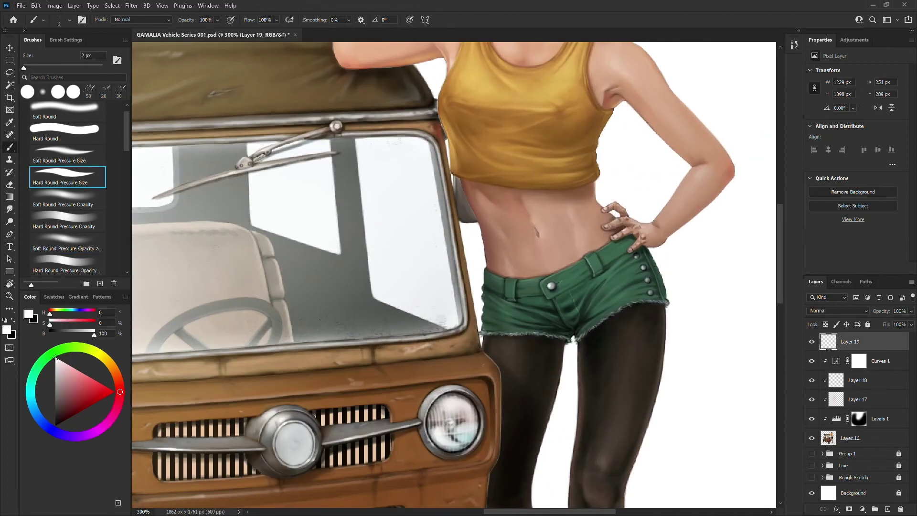
pyautogui.press('[')
pyautogui.hotkey('ctrl', '-')
pyautogui.hotkey('ctrl', '-')
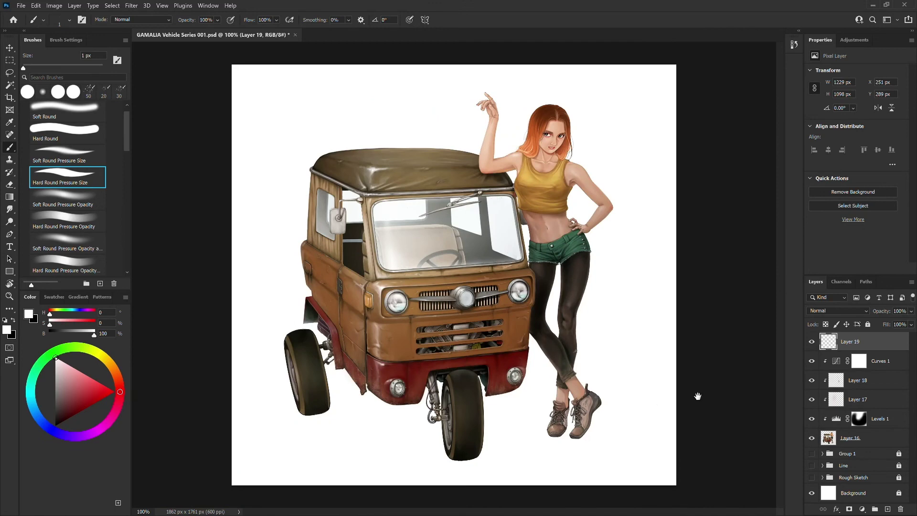
# - Place a soft white highlight near the woman's shoulder with the soft round pressure opacity brush at 25 px
pyautogui.hotkey('ctrl', '+')
pyautogui.hotkey('ctrl', '-')
pyautogui.hotkey('ctrl', '-')
pyautogui.hotkey('ctrl', '+')
pyautogui.click(73, 238)
pyautogui.press(']')
pyautogui.press(']')
pyautogui.press(']')
pyautogui.press(']')
pyautogui.press(']')
pyautogui.press(']')
pyautogui.press(']')
pyautogui.press(']')
pyautogui.press(']')
pyautogui.press(']')
pyautogui.press(']')
pyautogui.press(']')
pyautogui.click(535, 156)
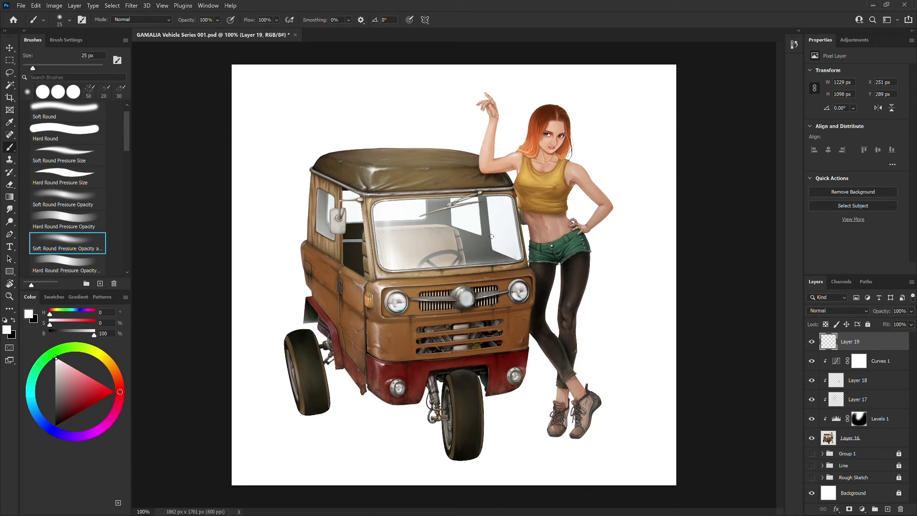
# - Build up soft white highlights on the woman's hair with the soft round brush at 20 px
pyautogui.press('[')
pyautogui.press('[')
pyautogui.press(']')
pyautogui.press(']')
pyautogui.press(']')
pyautogui.press('[')
pyautogui.press('[')
pyautogui.hotkey('ctrl', '0')
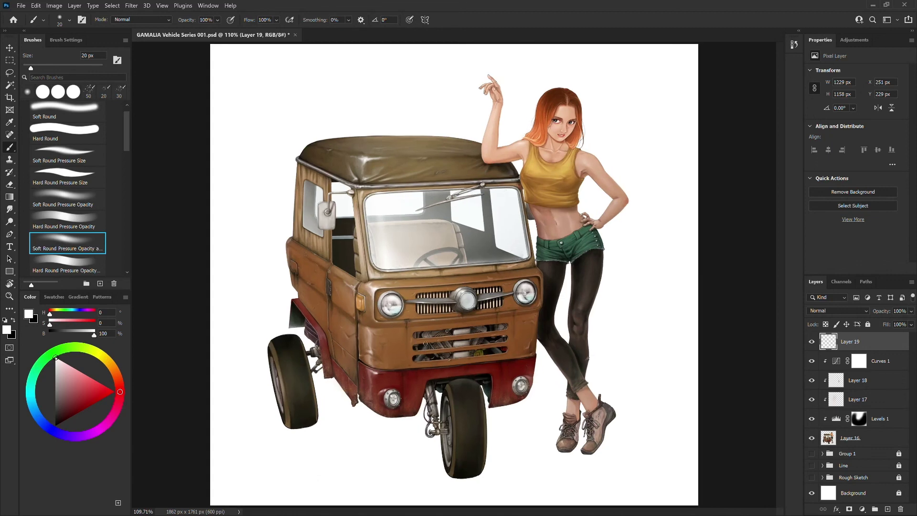
# - Add a new layer above Layer 19, prepare the Hard Round Pressure Size brush at 9 px and save the document
pyautogui.click(889, 508)
pyautogui.click(69, 174)
pyautogui.press('[')
pyautogui.press('[')
pyautogui.press('[')
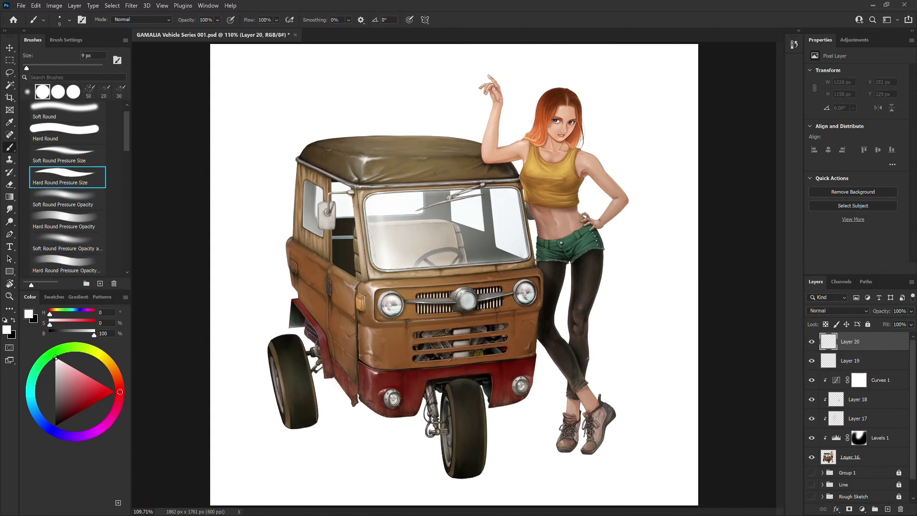
pyautogui.hotkey('ctrl', 's')
# - Paint a letter-like emblem on the round badge at the centre of the grille in full-screen view
pyautogui.press('f')
pyautogui.press('f')
pyautogui.hotkey('ctrl', '+')
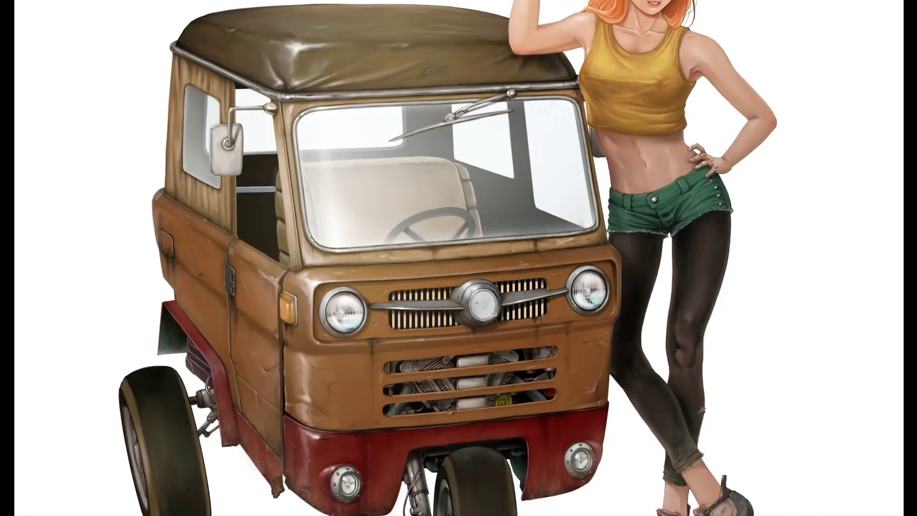
pyautogui.moveTo(477, 301)
pyautogui.mouseDown()
pyautogui.moveTo(491, 300)
pyautogui.moveTo(485, 309)
pyautogui.mouseUp()
pyautogui.moveTo(488, 301); pyautogui.dragTo(486, 310)
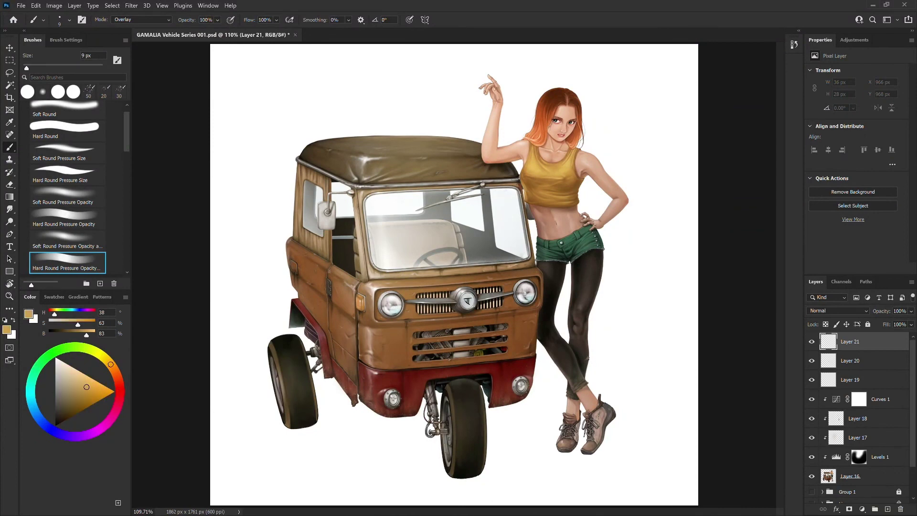
# - Paint the reflection of the yellow top and bare waist on the windshield's edge on Layer 21, sampling the skin tone
pyautogui.moveTo(515, 190); pyautogui.dragTo(521, 207)
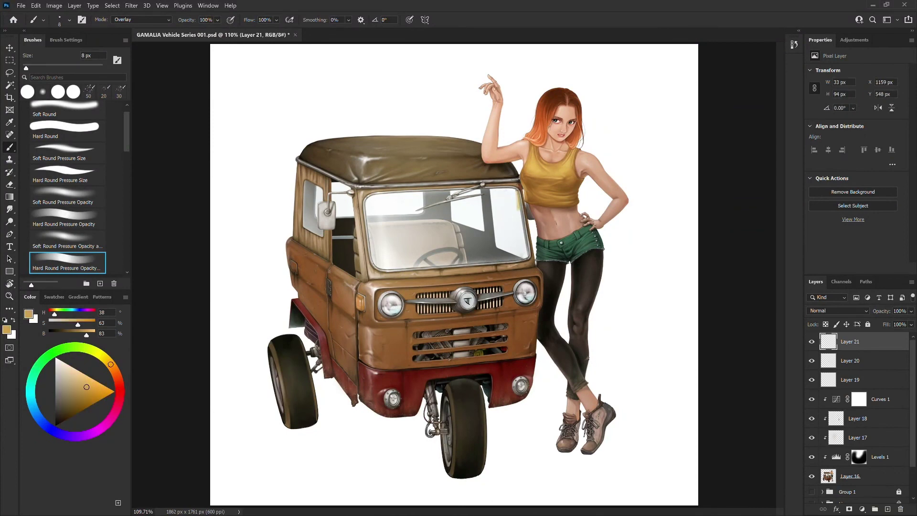
pyautogui.press('[')
pyautogui.keyDown('alt'); pyautogui.click(543, 208); pyautogui.keyUp('alt')
pyautogui.moveTo(522, 212); pyautogui.dragTo(524, 227)
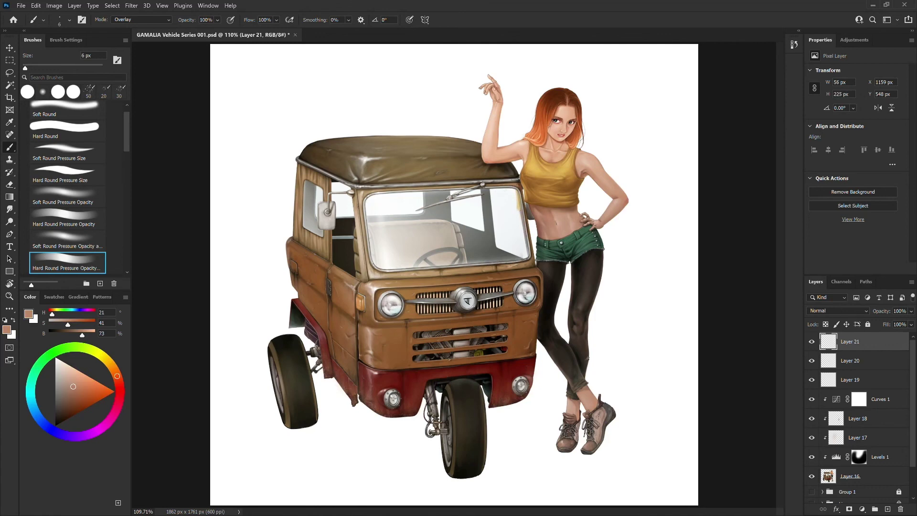
# - Extend the windshield reflection with sampled shorts green and skin color, adjust Layer 21's opacity and merge it into Layer 20
pyautogui.press('[')
pyautogui.keyDown('alt'); pyautogui.click(545, 246); pyautogui.keyUp('alt')
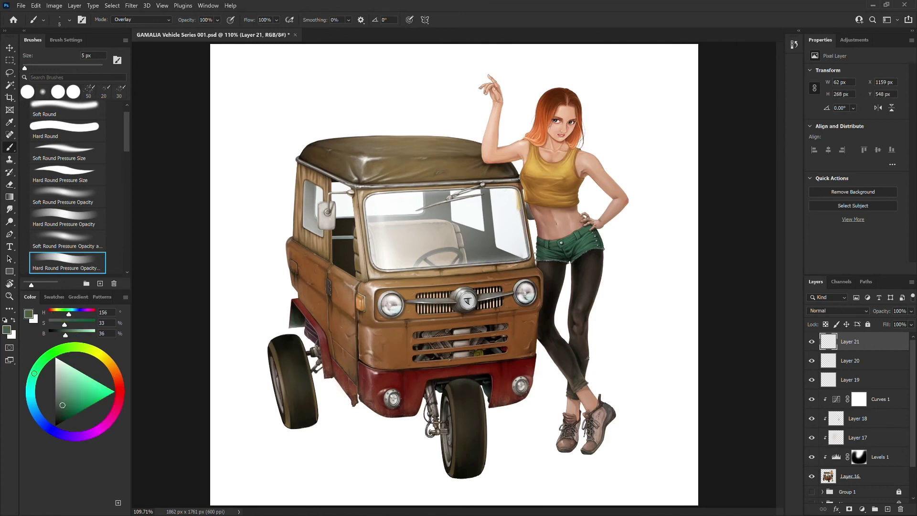
pyautogui.keyDown('alt'); pyautogui.click(576, 220); pyautogui.keyUp('alt')
pyautogui.press(']')
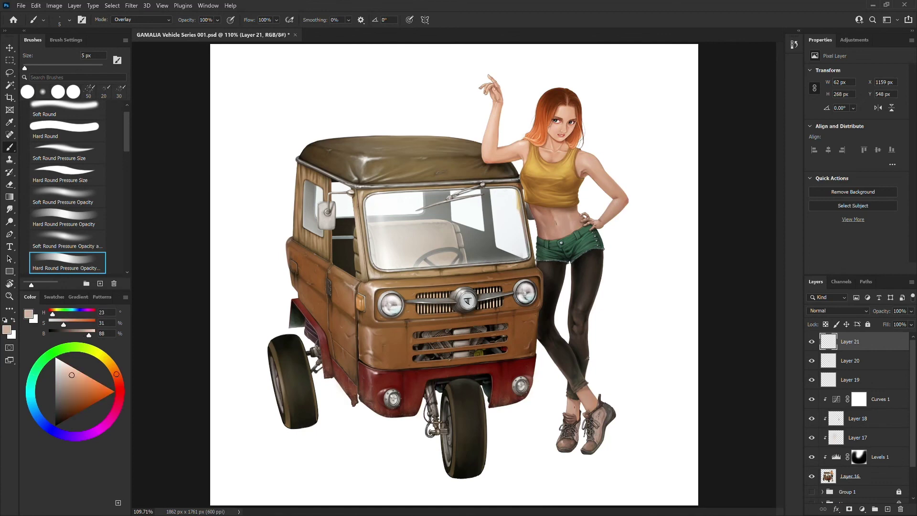
pyautogui.moveTo(879, 311)
pyautogui.mouseDown()
pyautogui.moveTo(863, 315)
pyautogui.moveTo(882, 313)
pyautogui.mouseUp()
pyautogui.hotkey('ctrl', 'e')
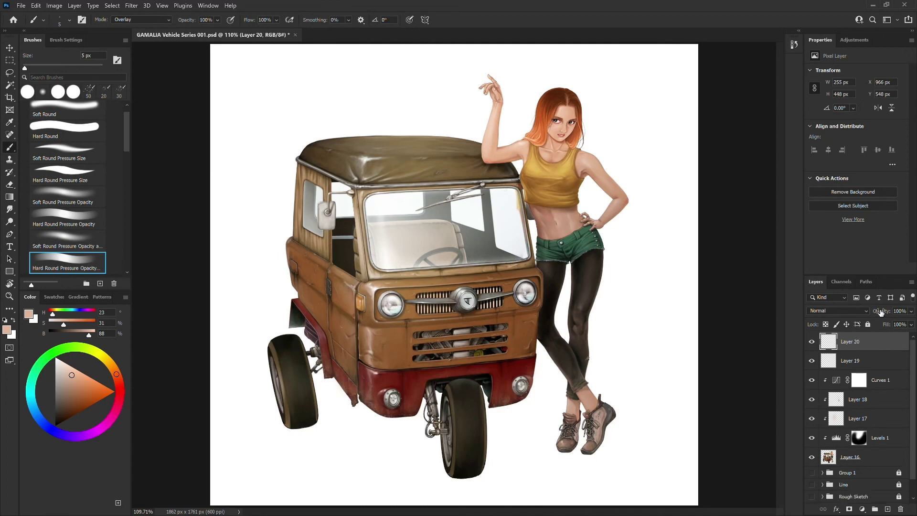
# - Add a new layer directly below the Rough Sketch group and fill it with black
pyautogui.moveTo(914, 401); pyautogui.dragTo(914, 475)
pyautogui.click(891, 500)
pyautogui.click(888, 509)
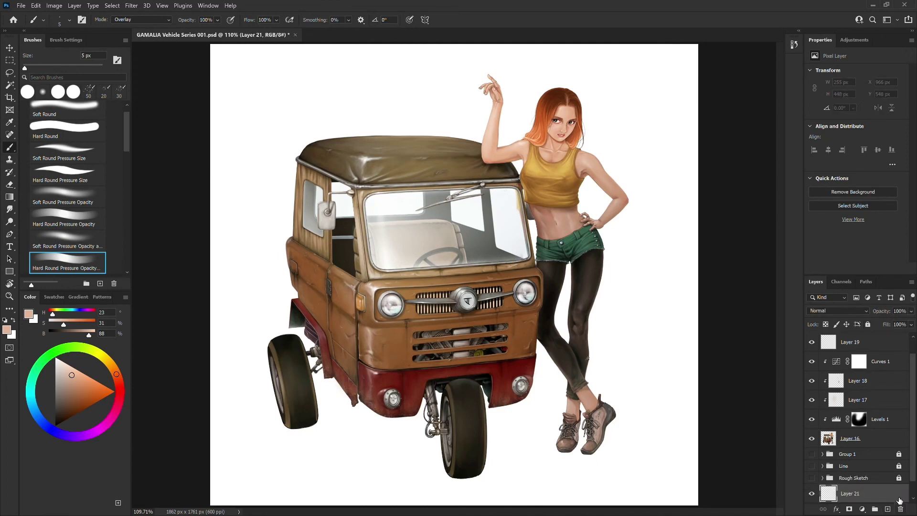
pyautogui.press('d')
pyautogui.hotkey('alt', 'BackSpace')
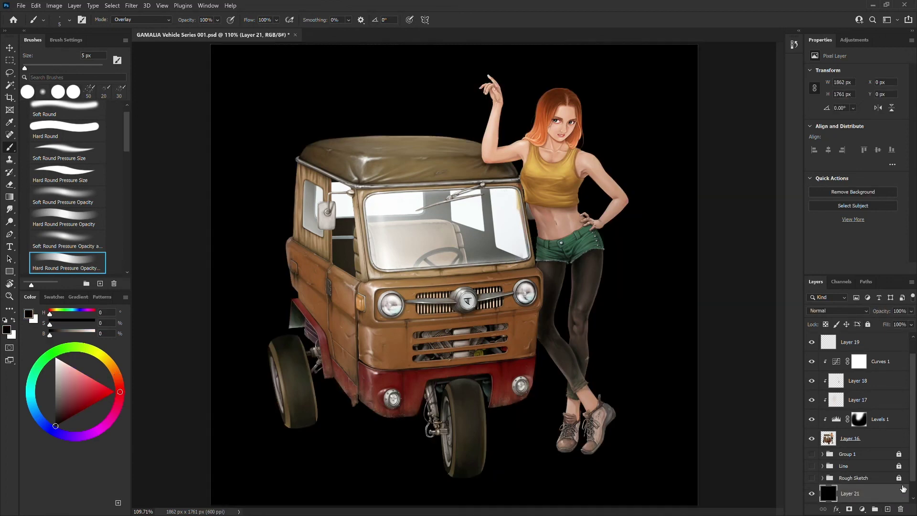
# - Rename the black-filled layer as Black Background and lock it
pyautogui.doubleClick(850, 494)
pyautogui.write('Black Backgruound')
pyautogui.press('Return')
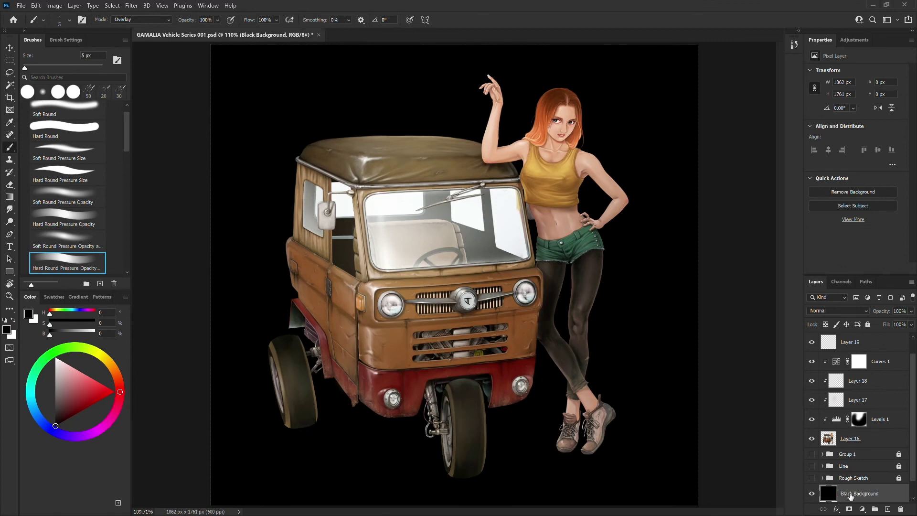
pyautogui.press('/')
# - Make Layer 20 the active layer and examine the whole painting against the black backdrop in full-screen view
pyautogui.moveTo(913, 444); pyautogui.dragTo(913, 425)
pyautogui.click(848, 345)
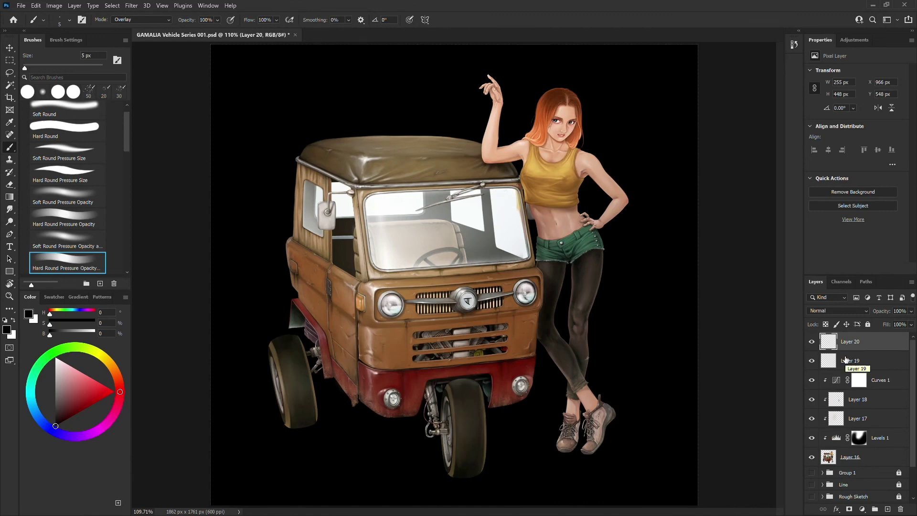
pyautogui.press('f')
pyautogui.press('f')
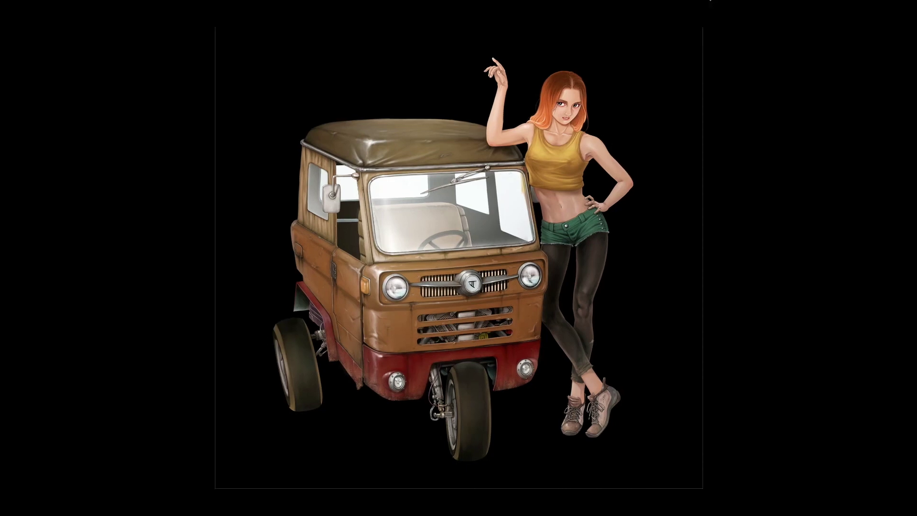
pyautogui.hotkey('ctrl', '-')
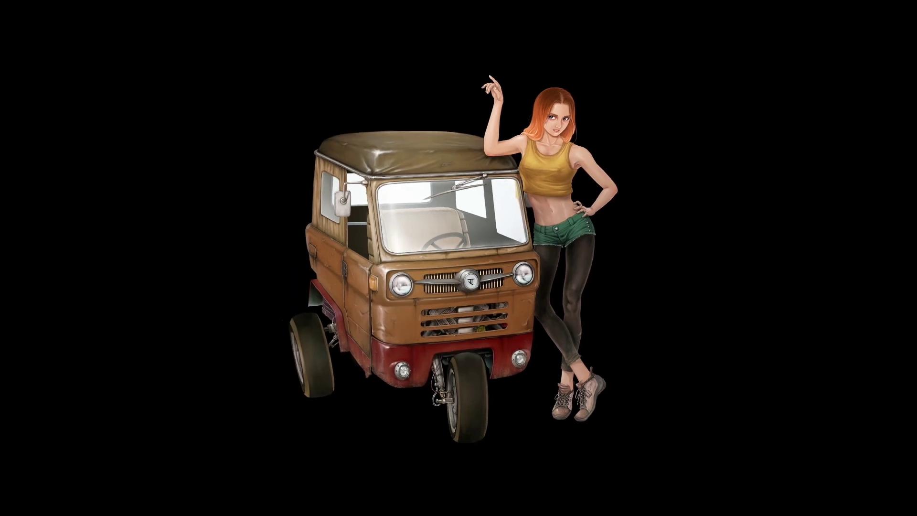